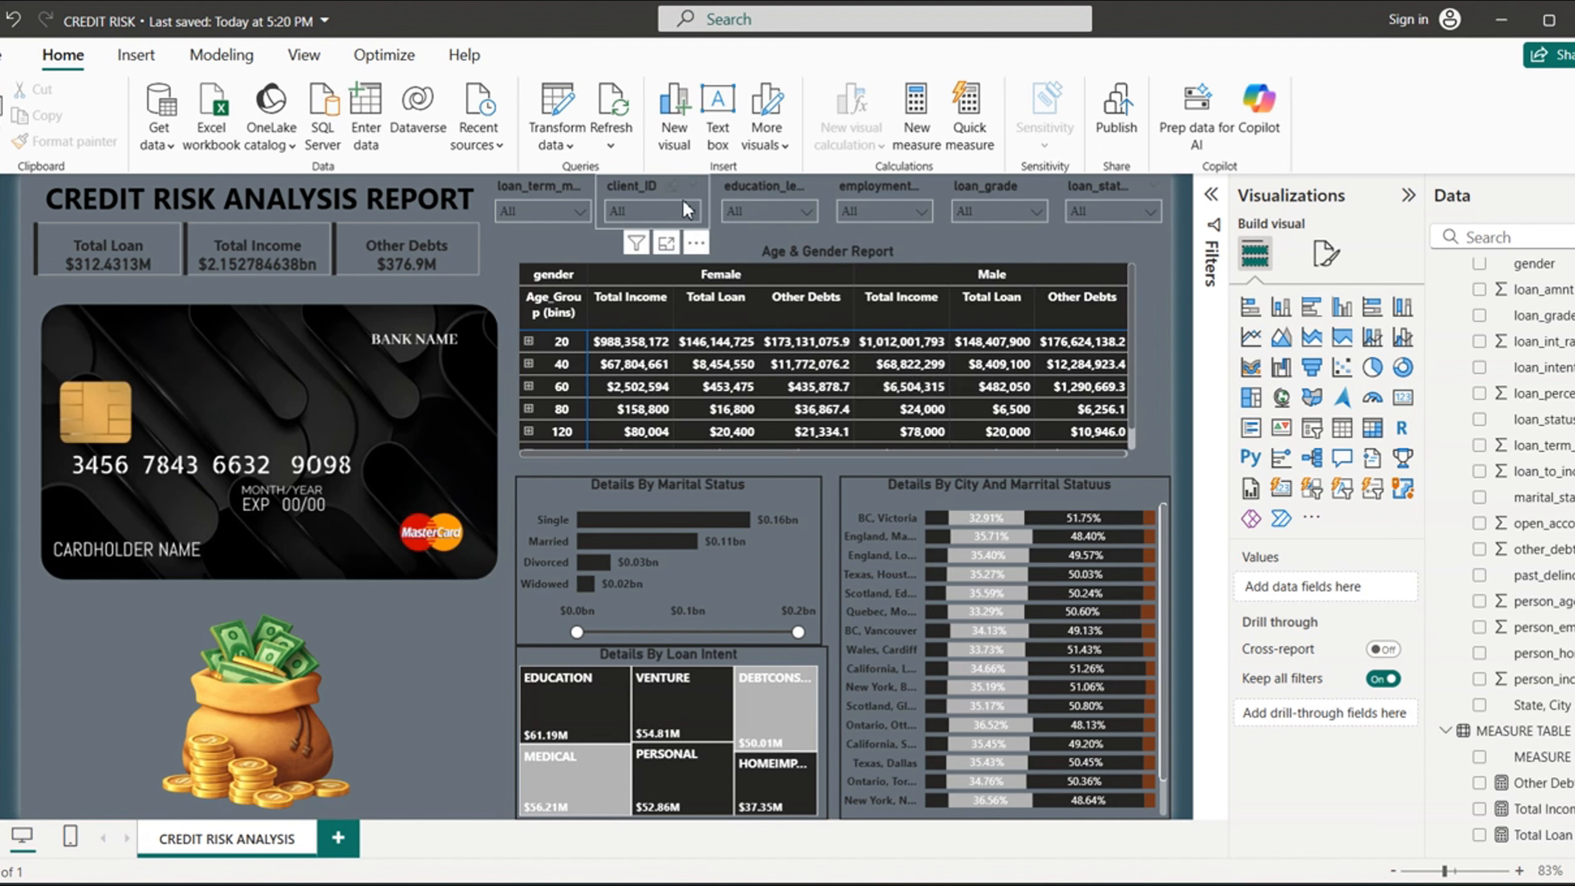
- Filter the credit risk report to a loan term of 24 and dismiss the sign-in prompt
click(573, 211)
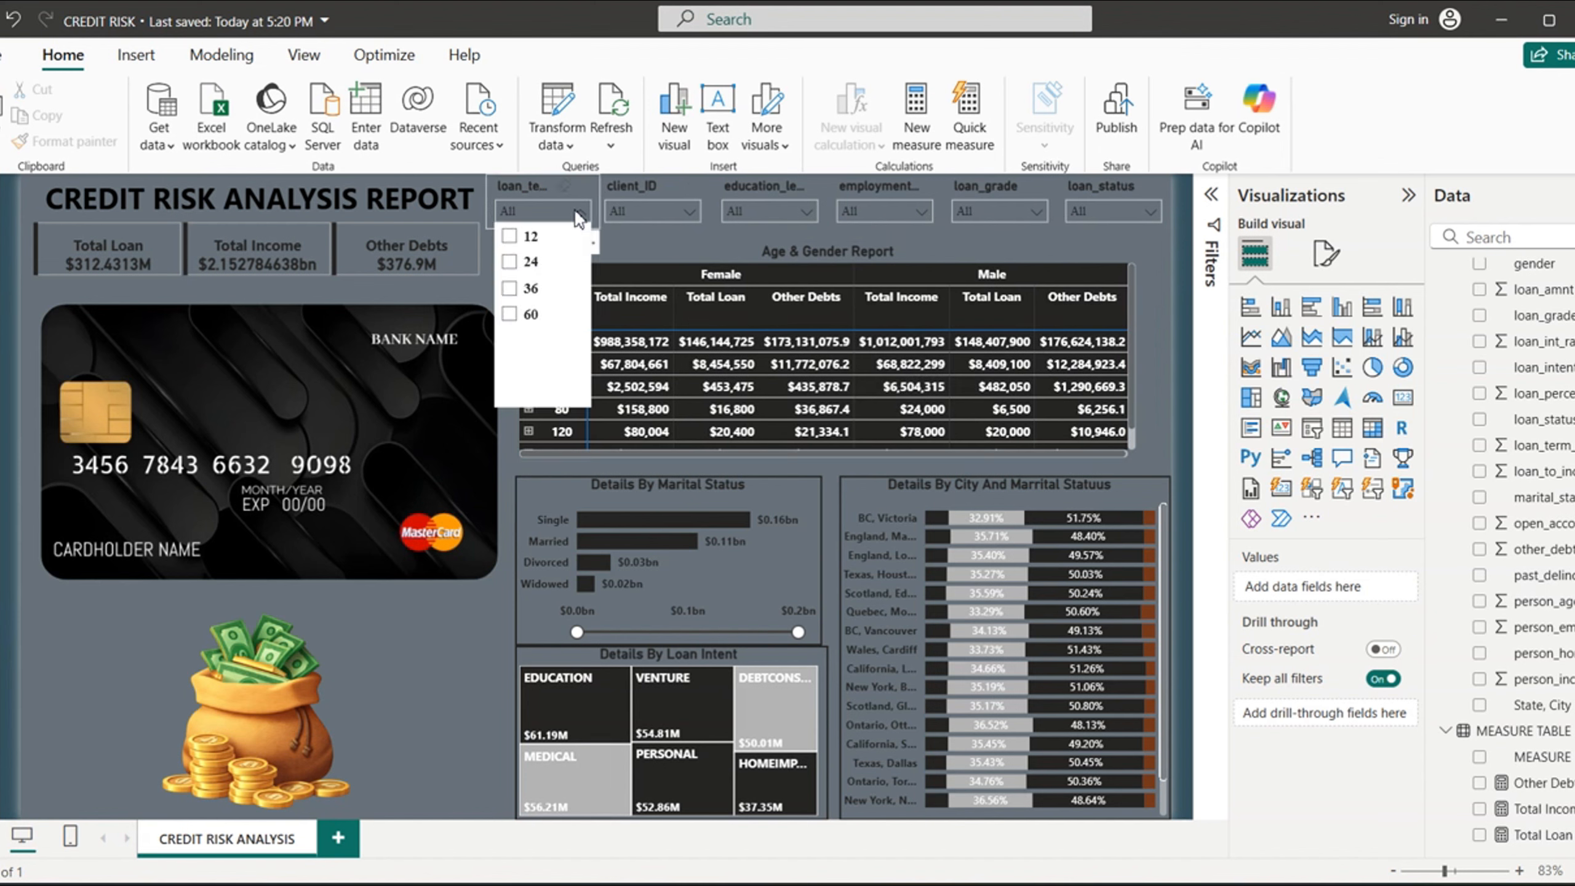
click(508, 263)
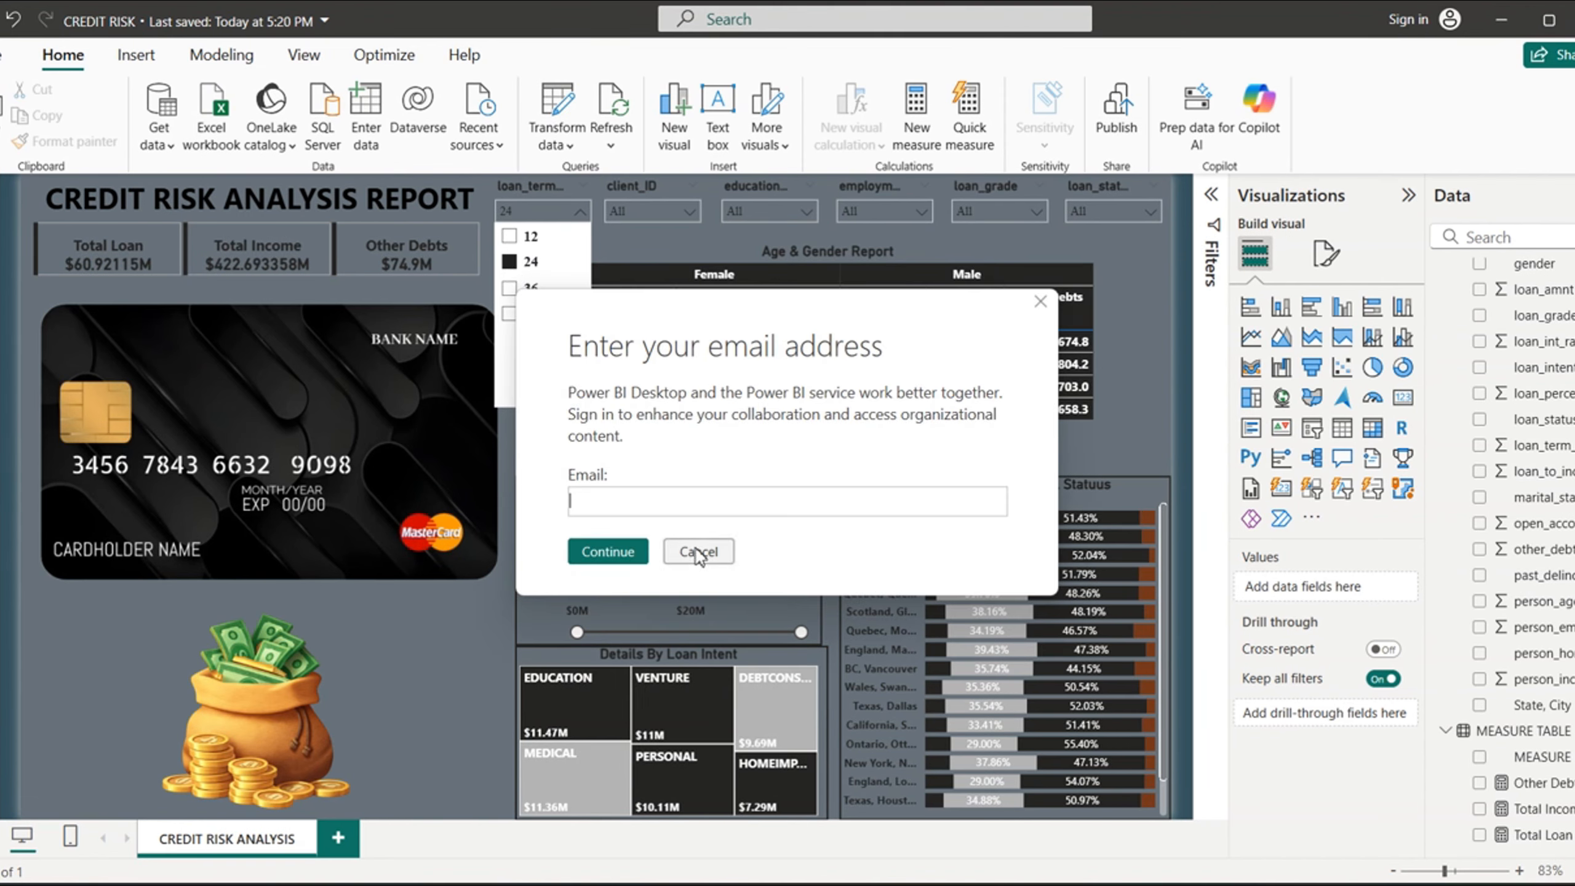
click(699, 553)
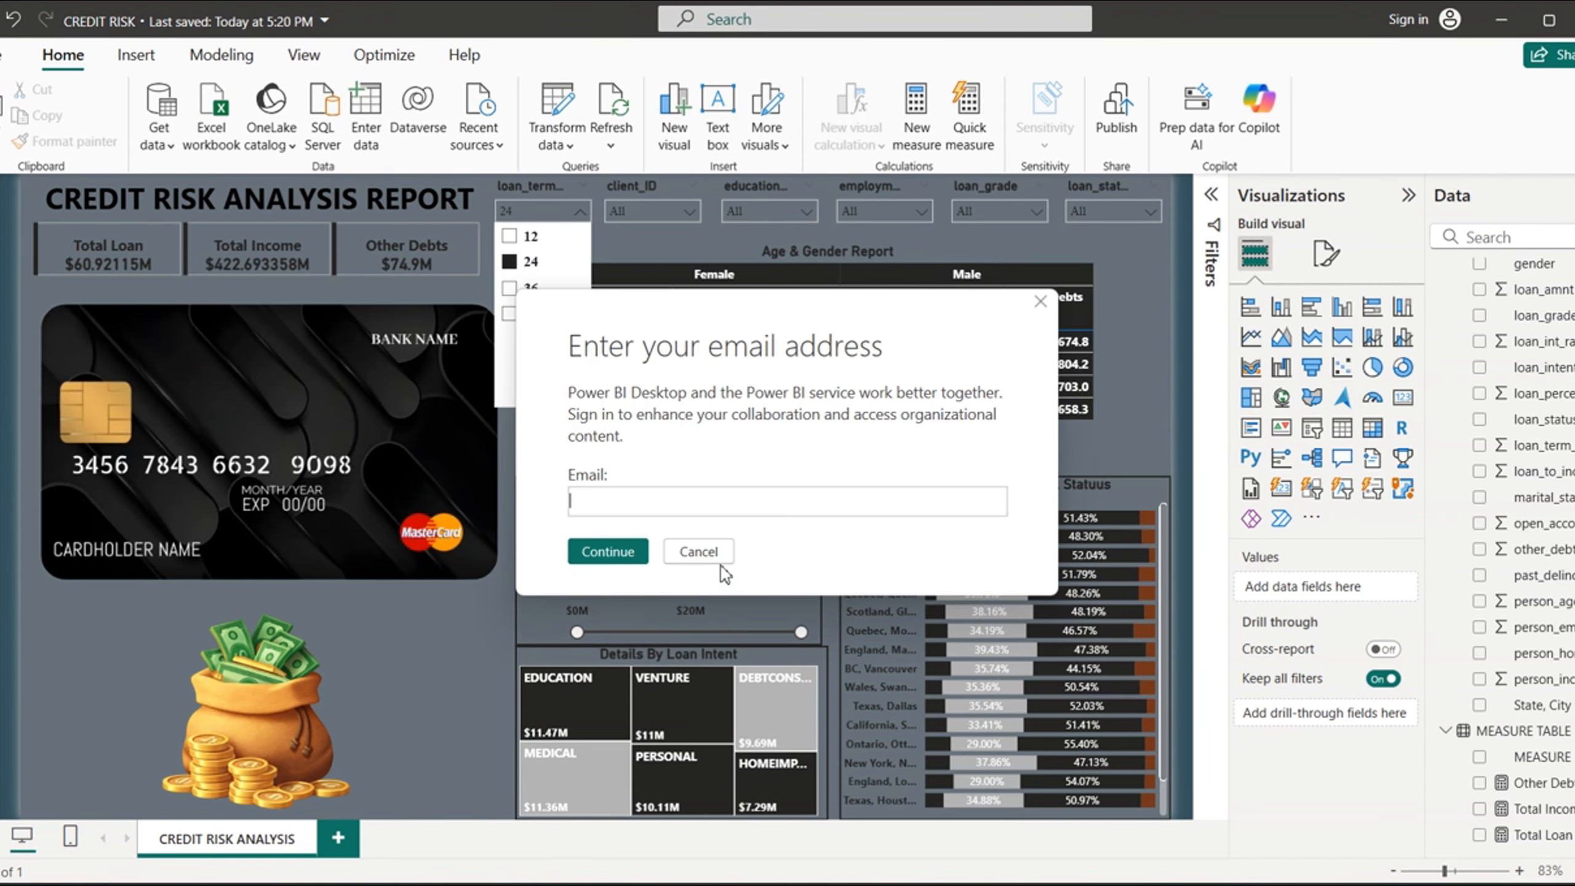
click(699, 552)
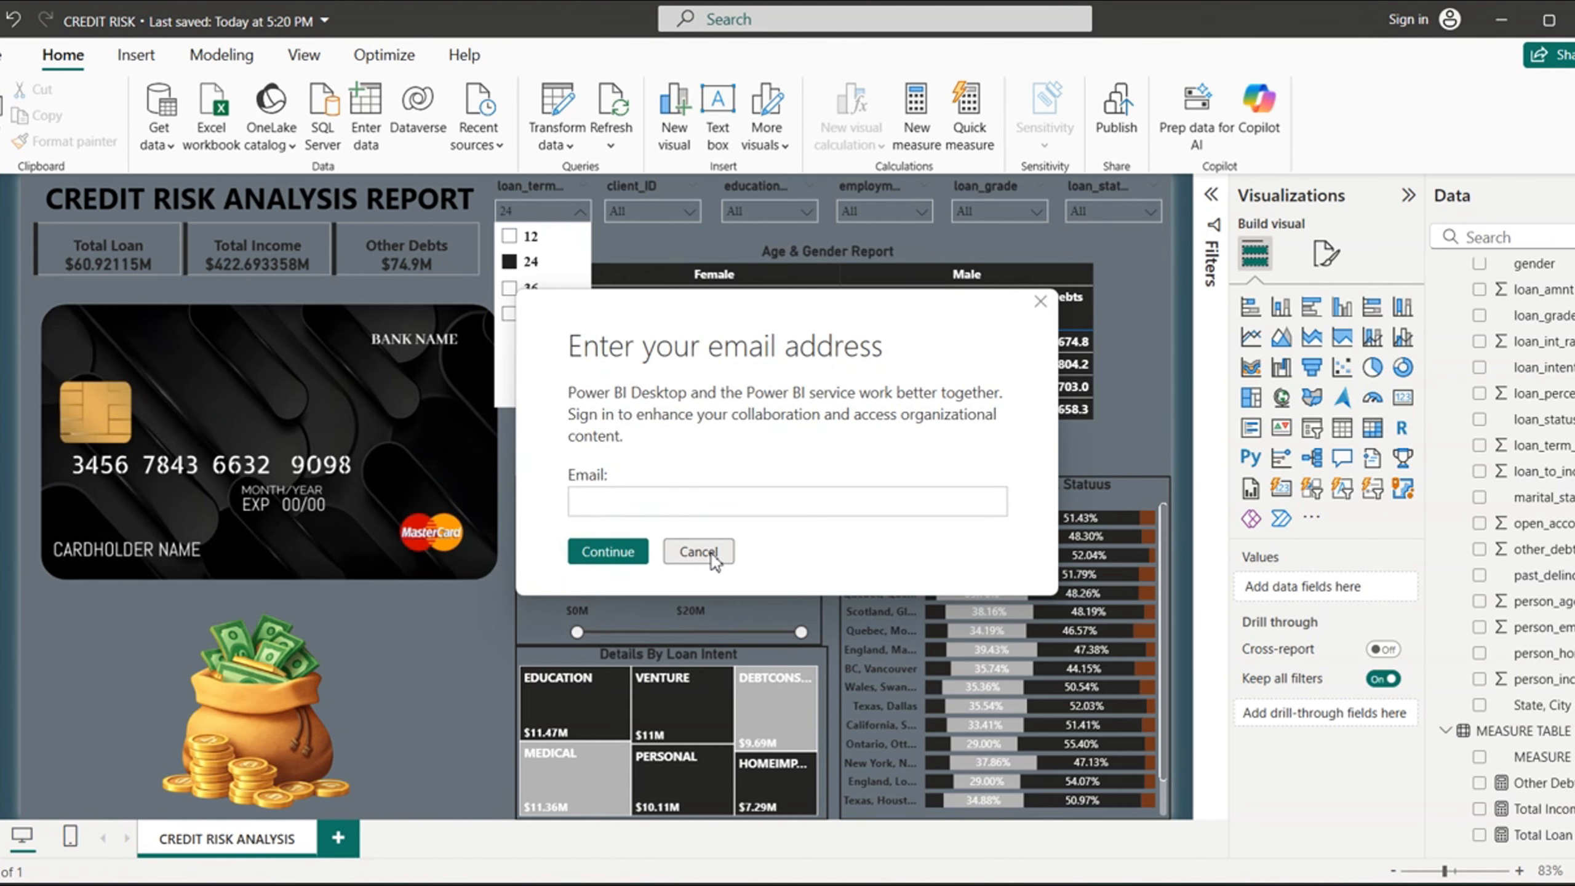
click(712, 556)
click(711, 556)
click(712, 554)
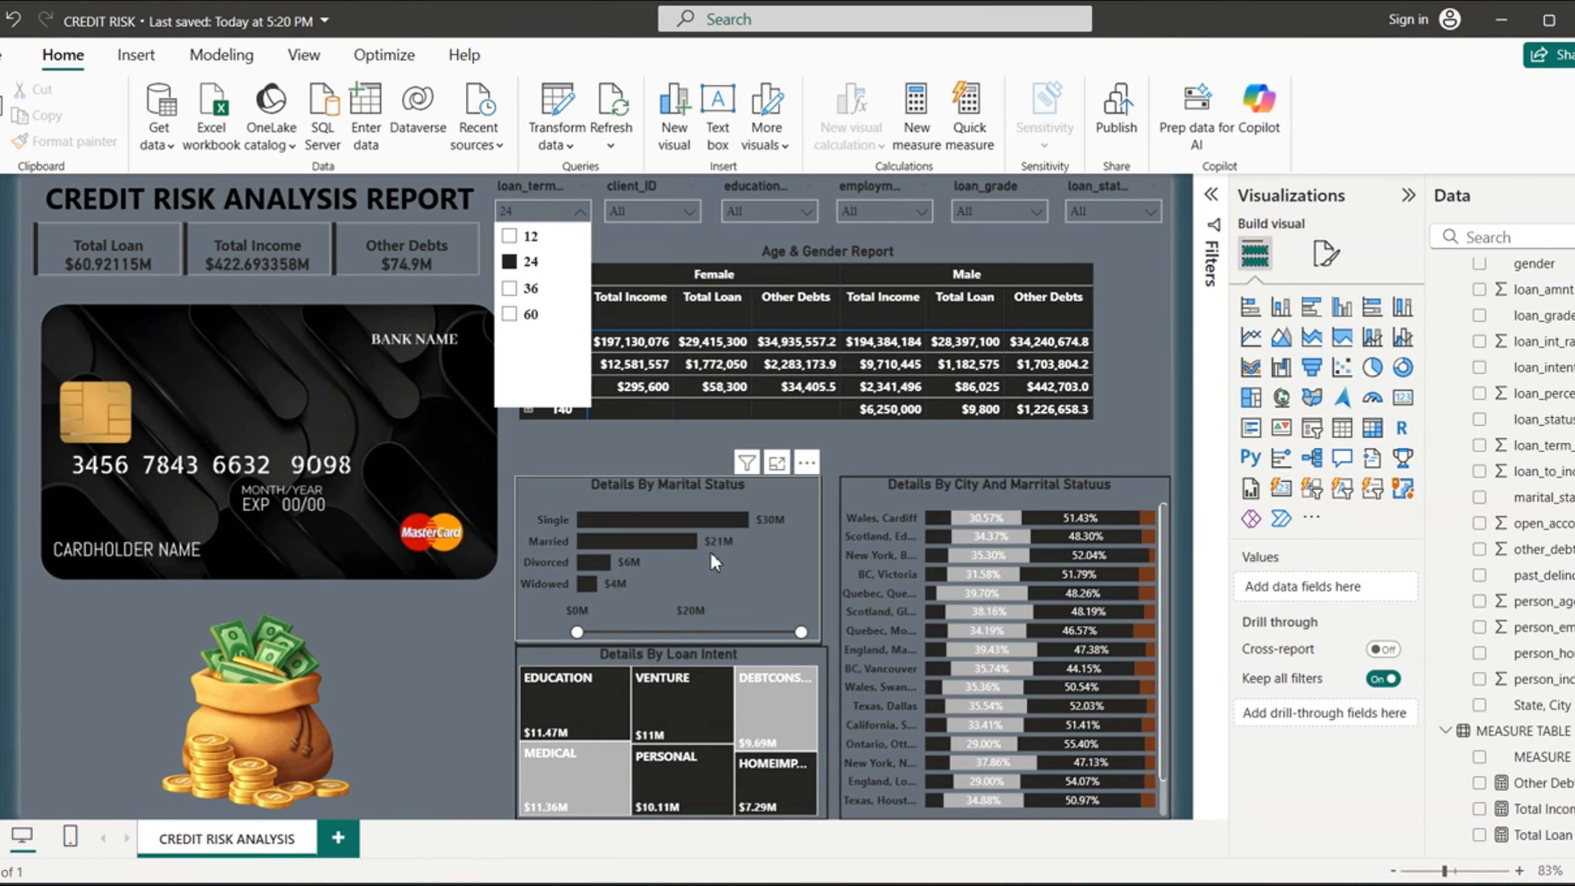
- Clear the loan term filter of 24, dismiss the sign-in prompt and close the slicer list
click(509, 262)
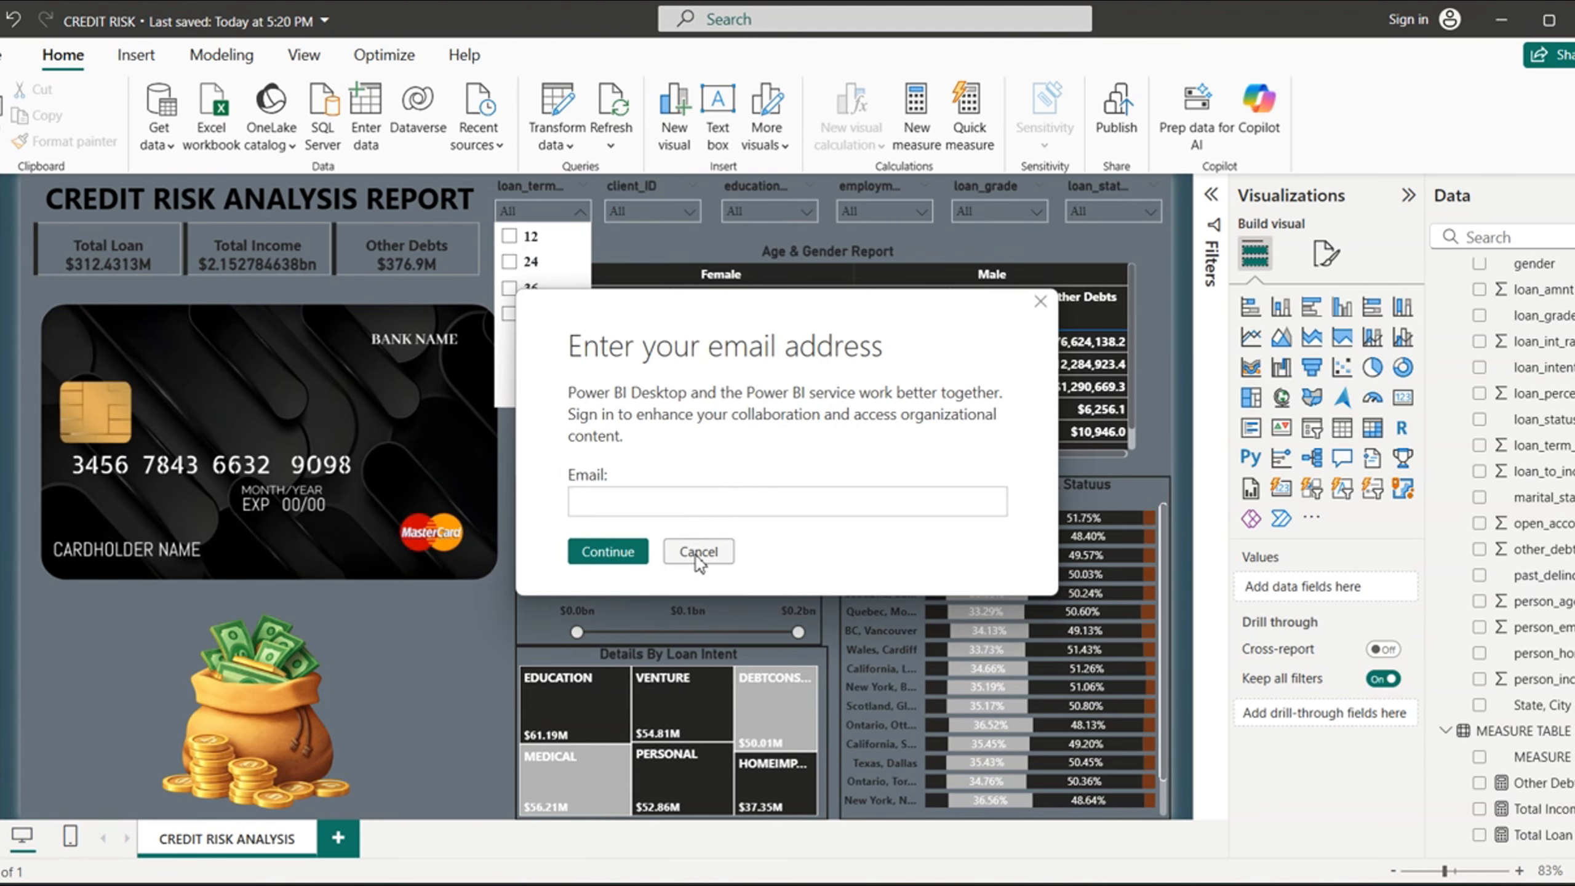
click(700, 557)
click(699, 557)
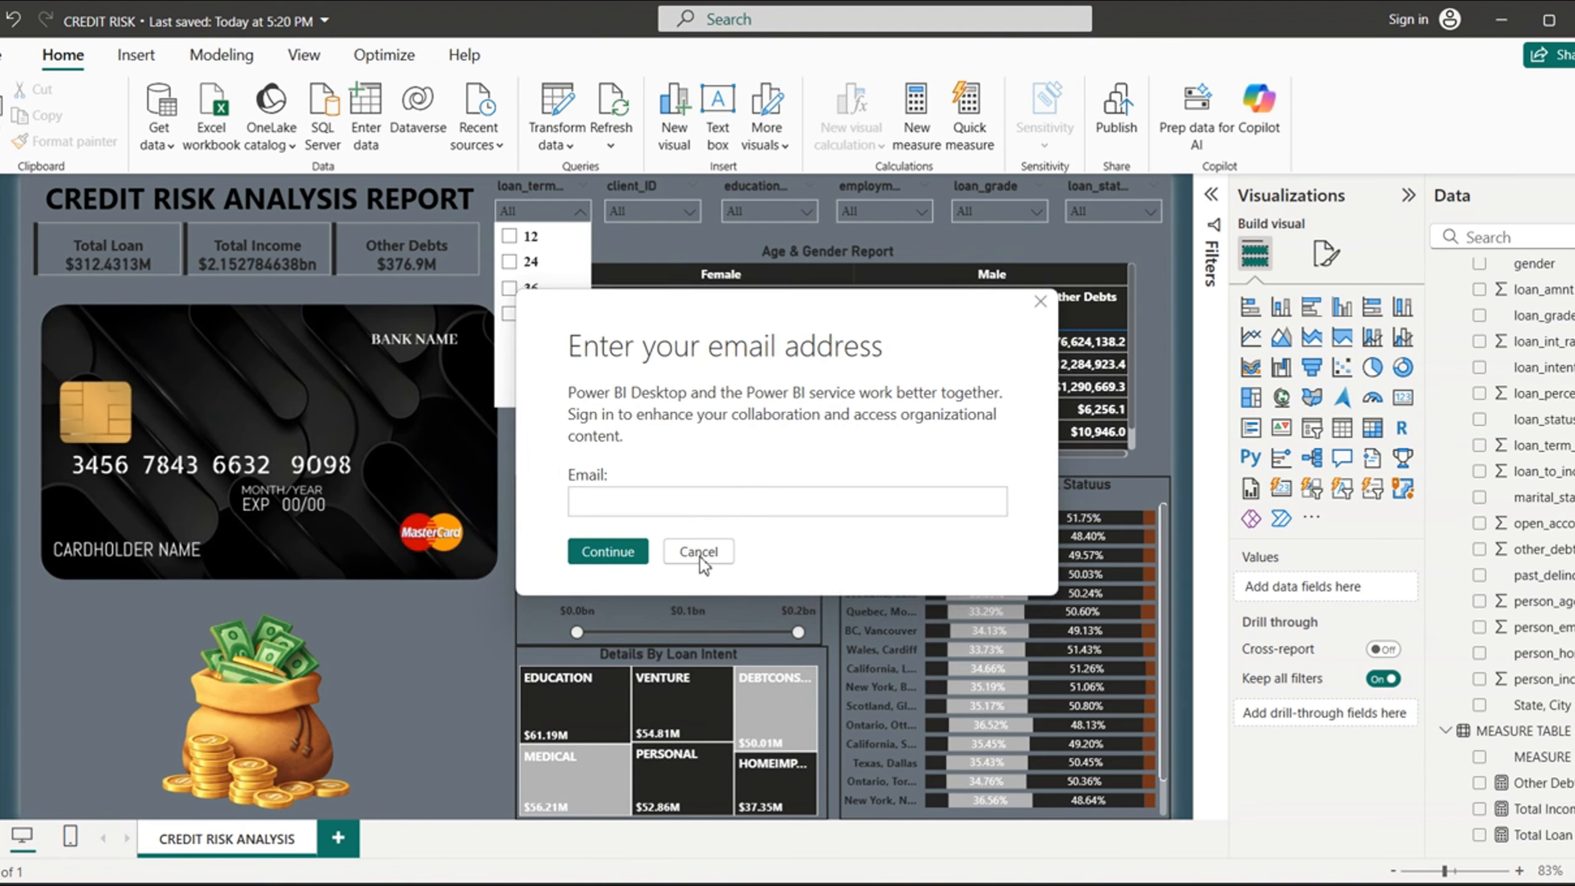
click(699, 557)
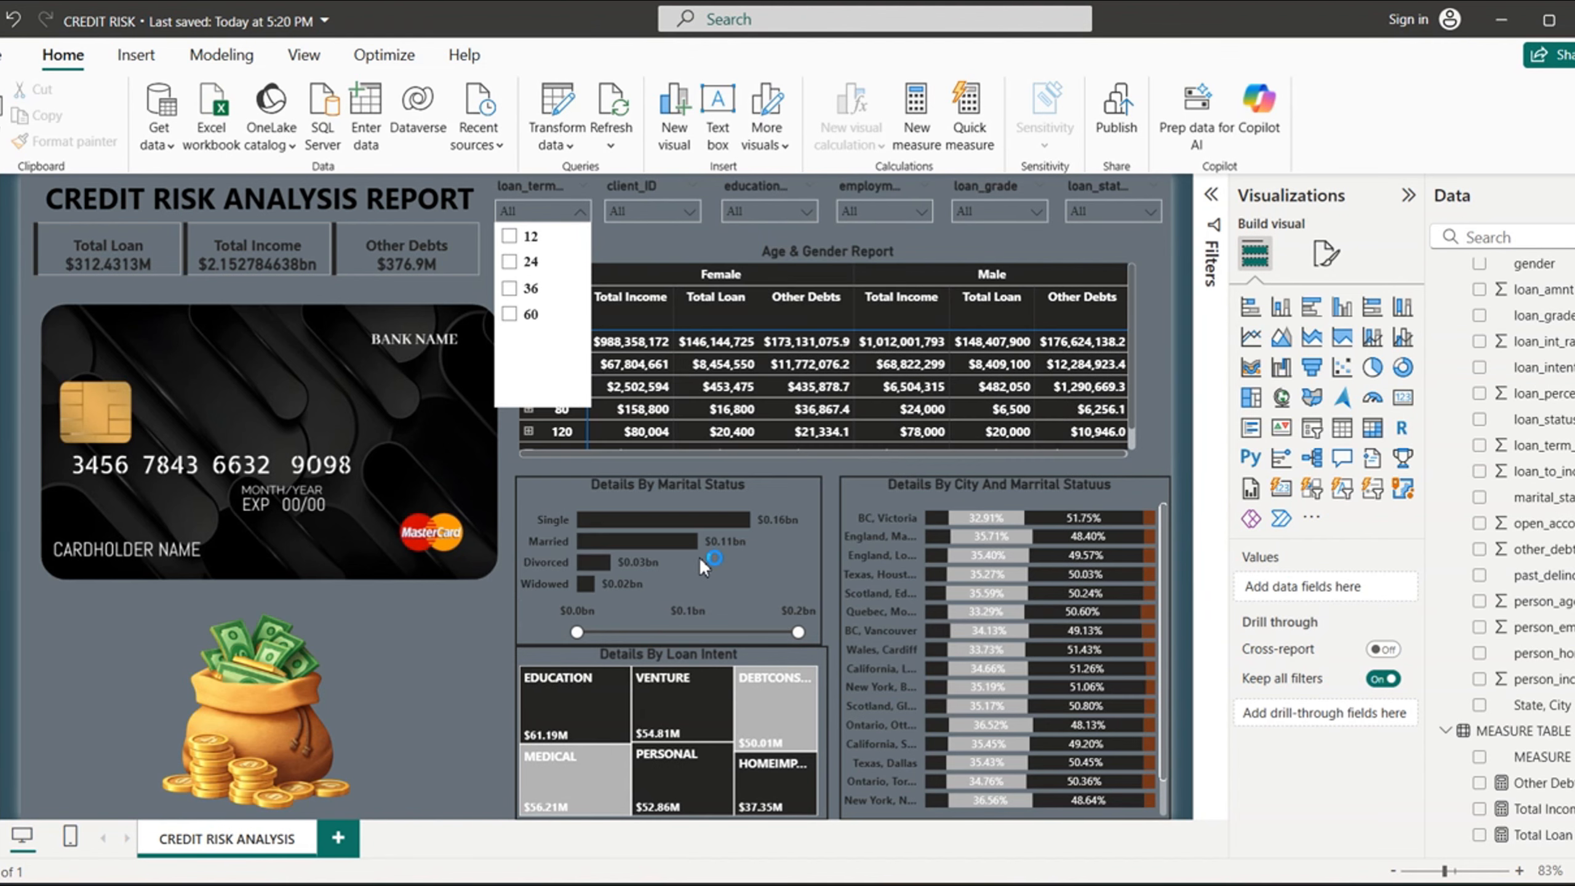
click(699, 557)
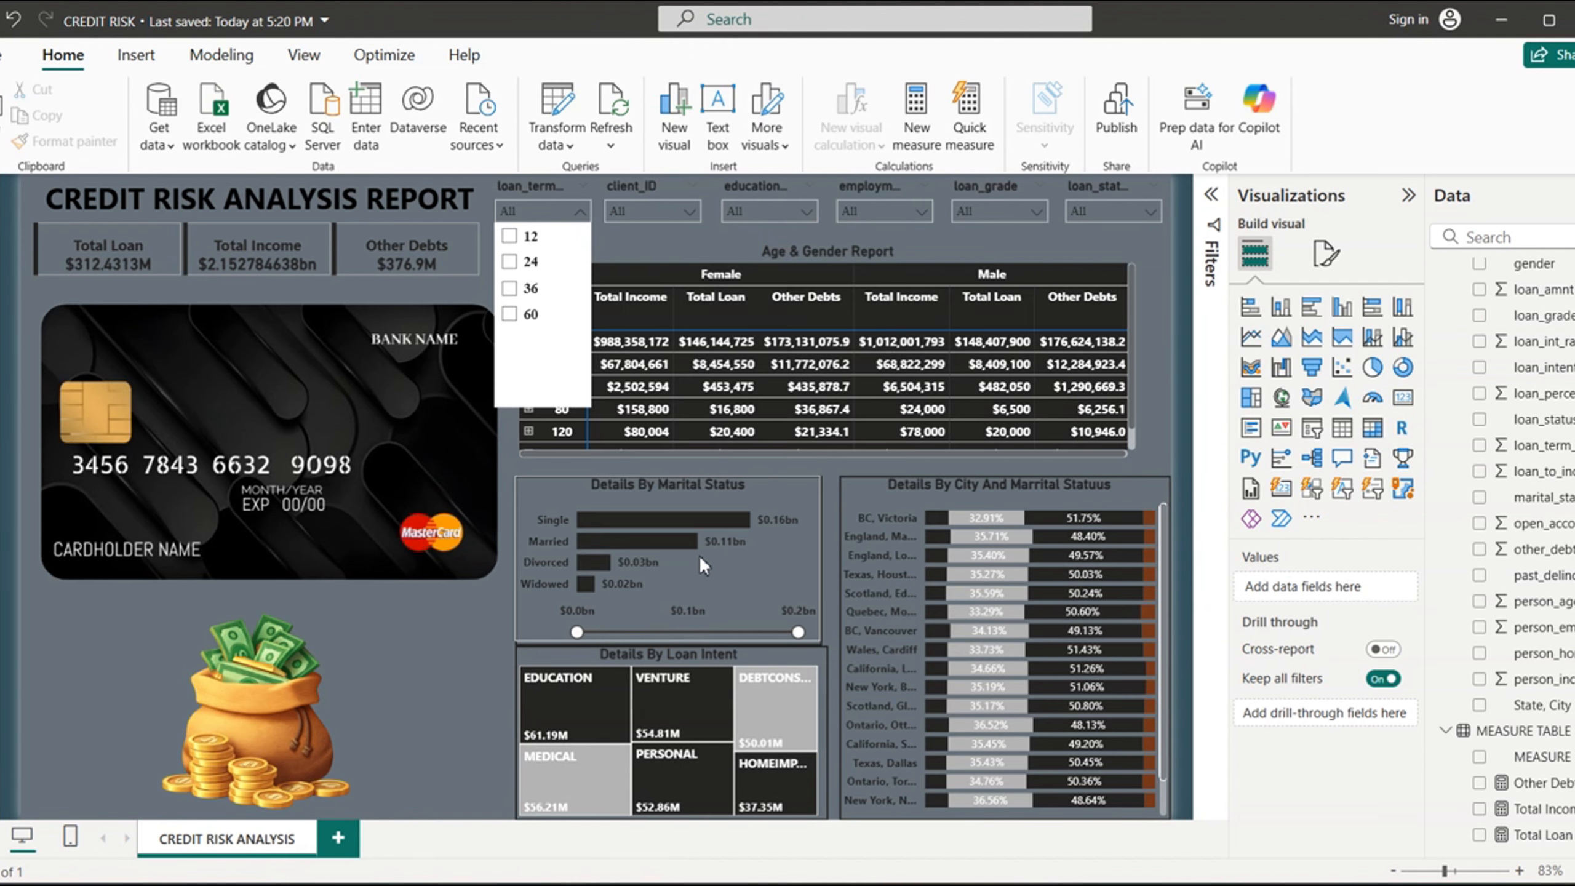
click(711, 846)
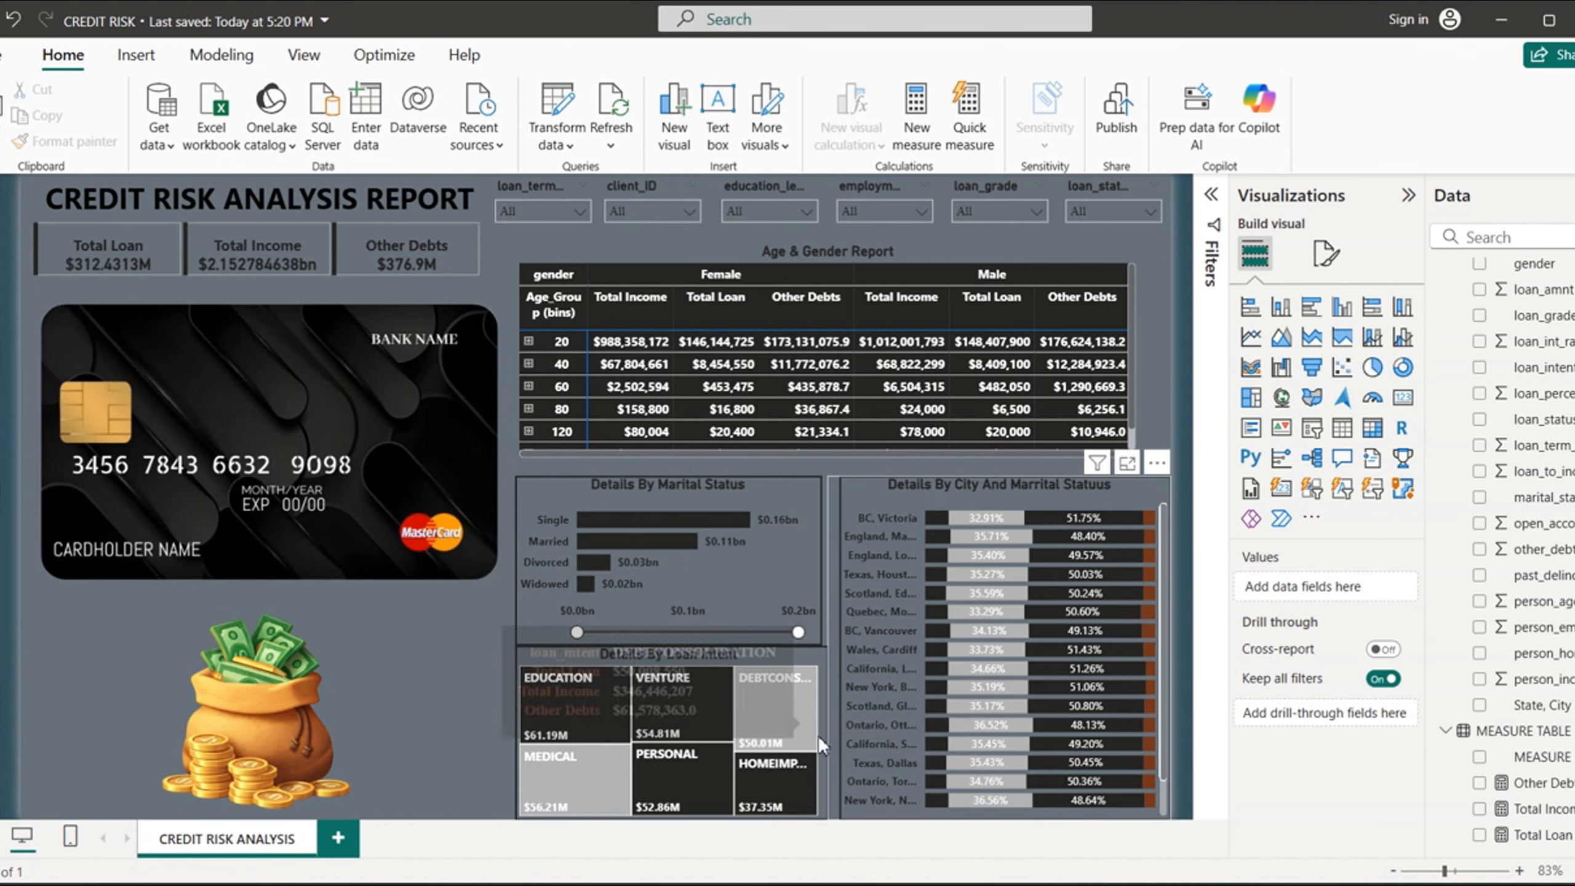
- Minimize the finished credit risk report and switch to the Power Query Editor of the untitled report
mouse_move(745, 699)
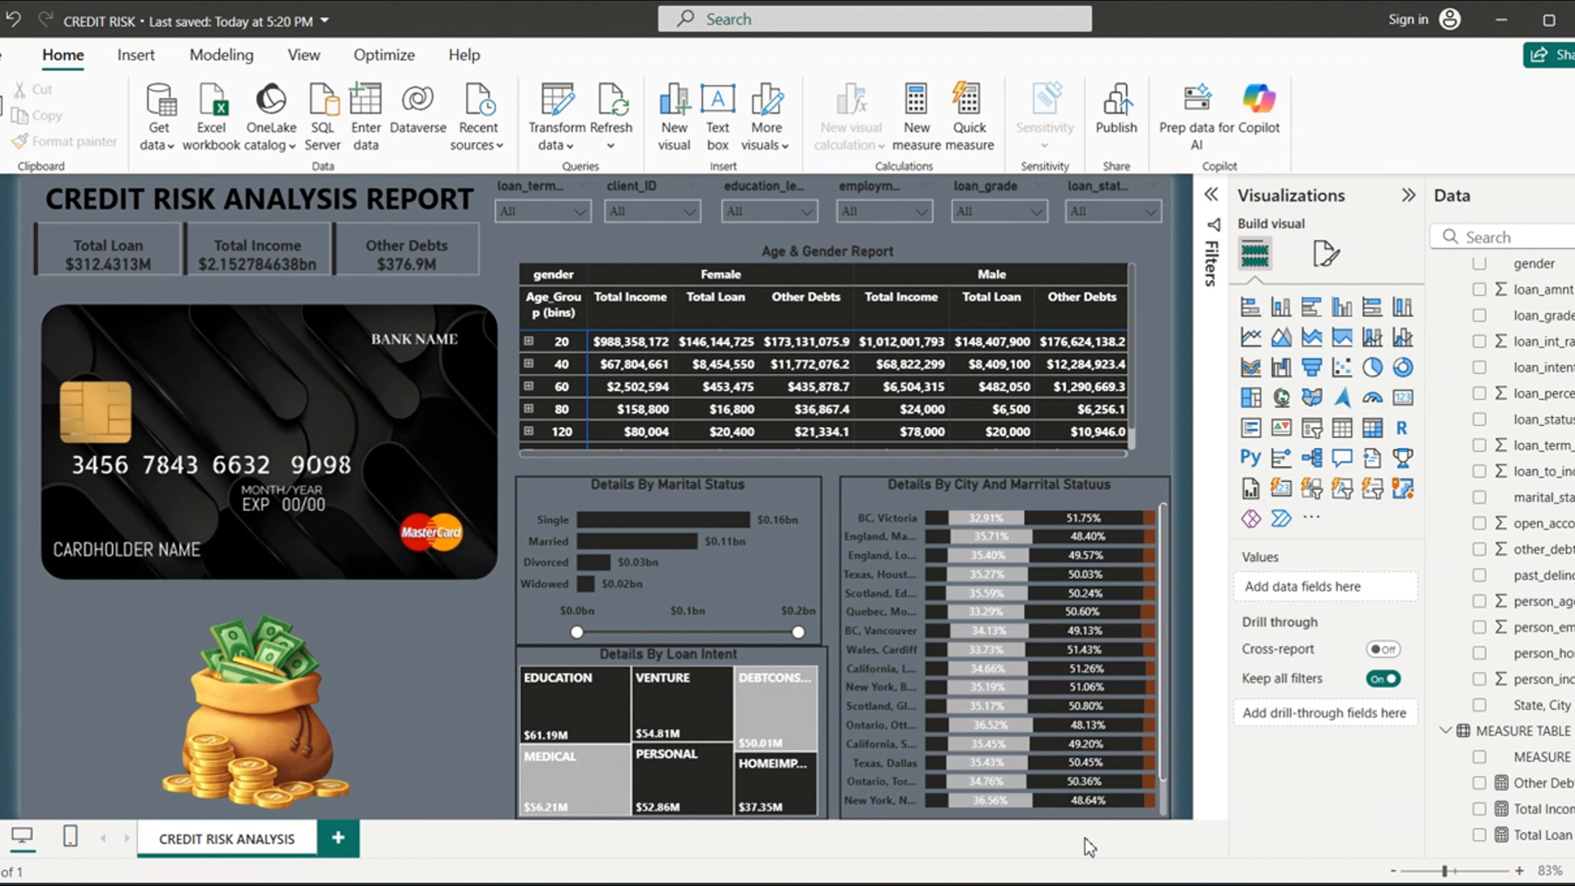
click(1517, 31)
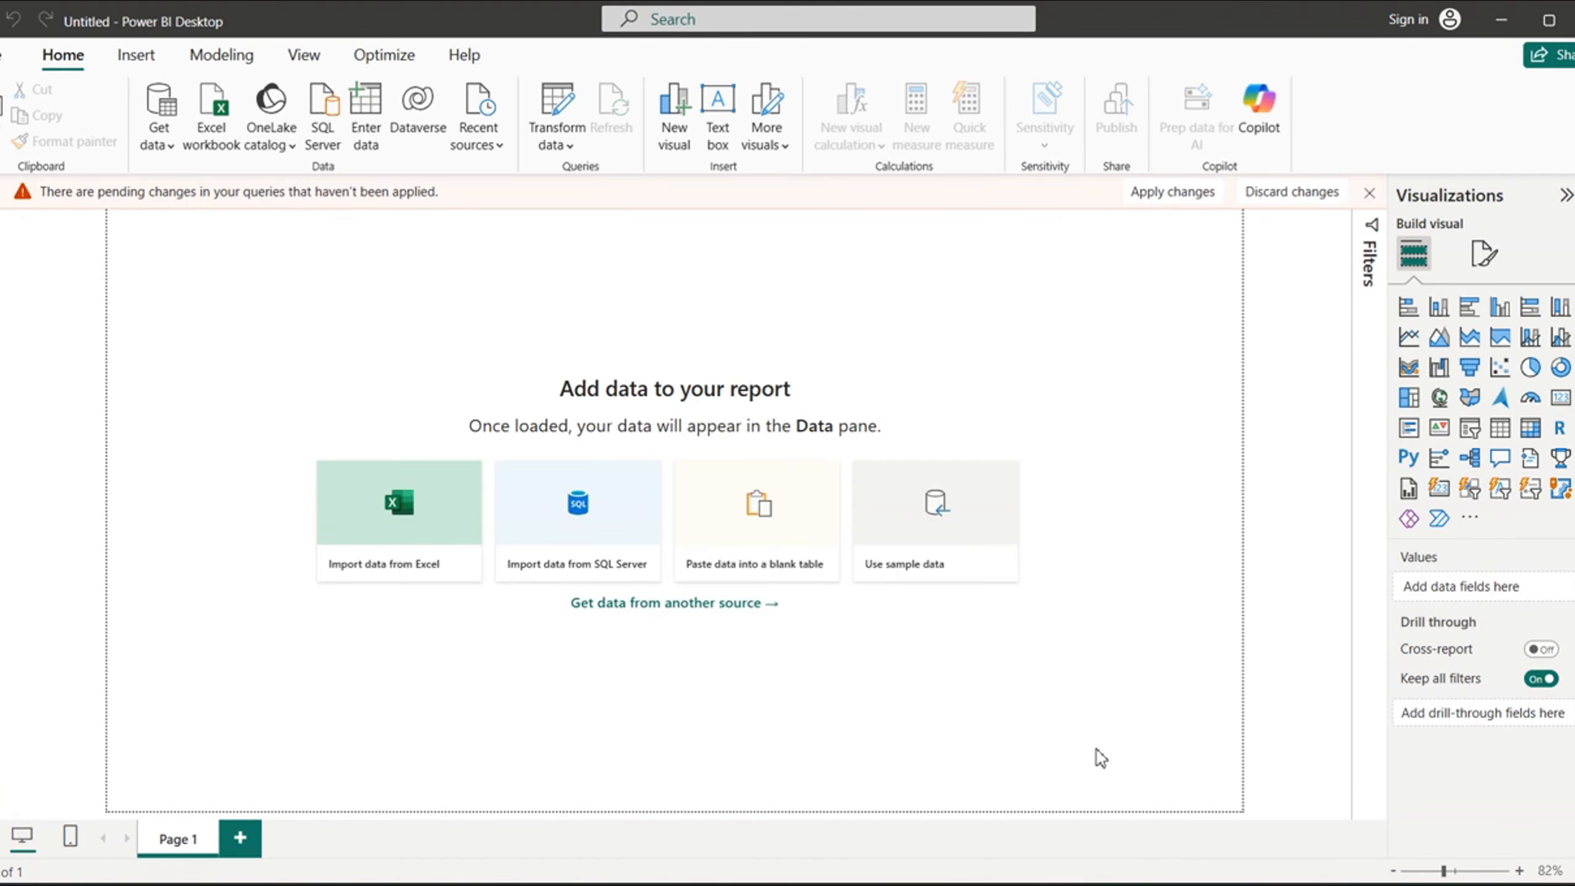
click(1377, 795)
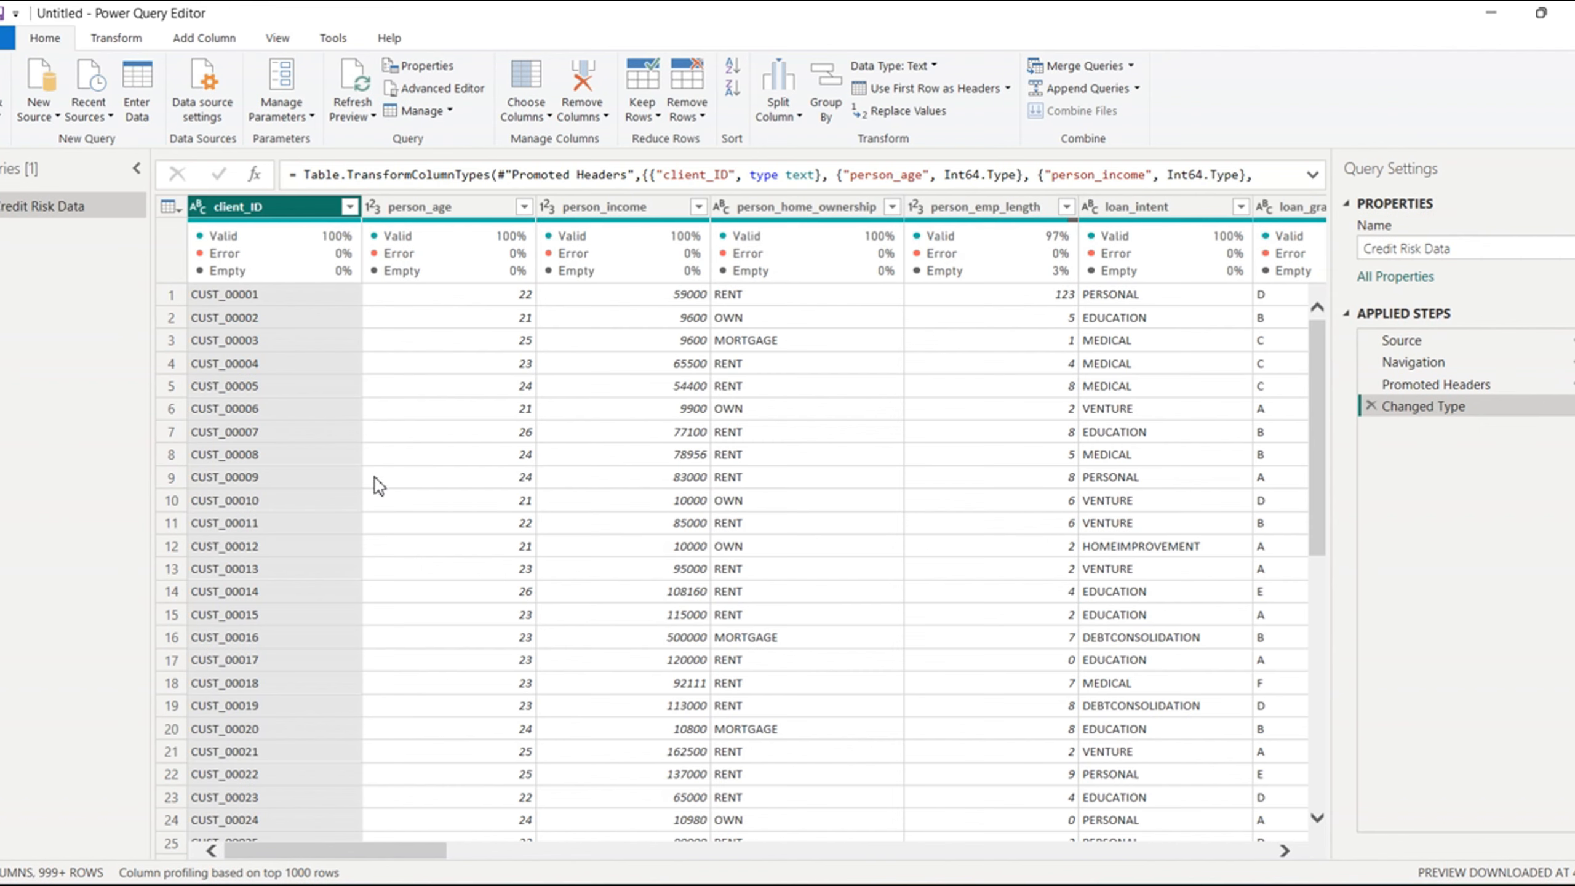
- Remove the rows with empty values in the person_emp_length column of the Credit Risk Data query
mouse_move(241, 269)
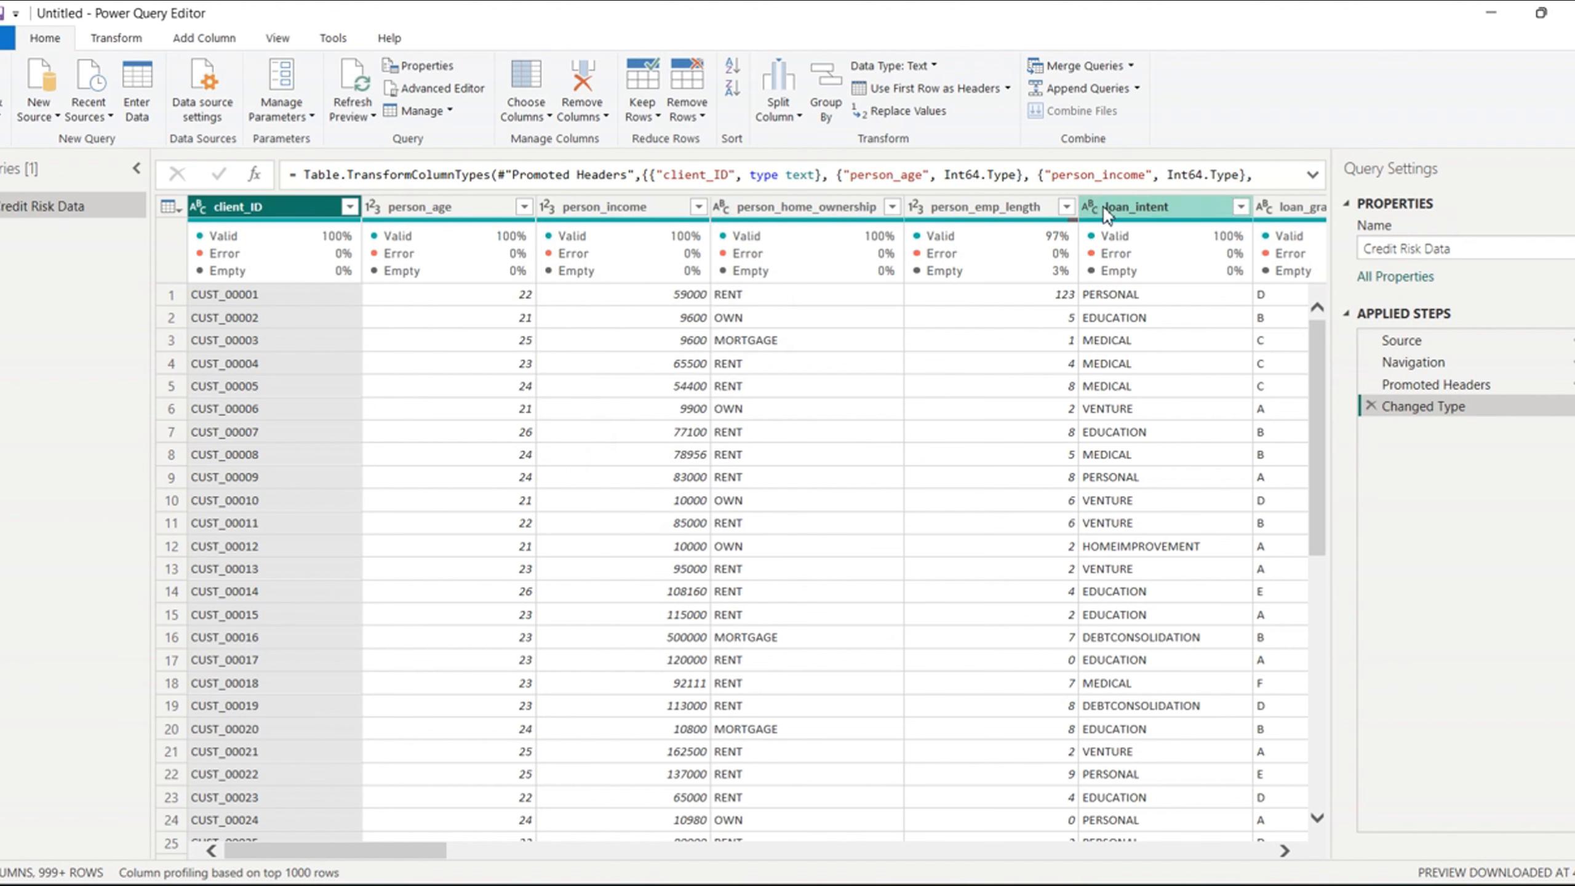
mouse_move(1025, 235)
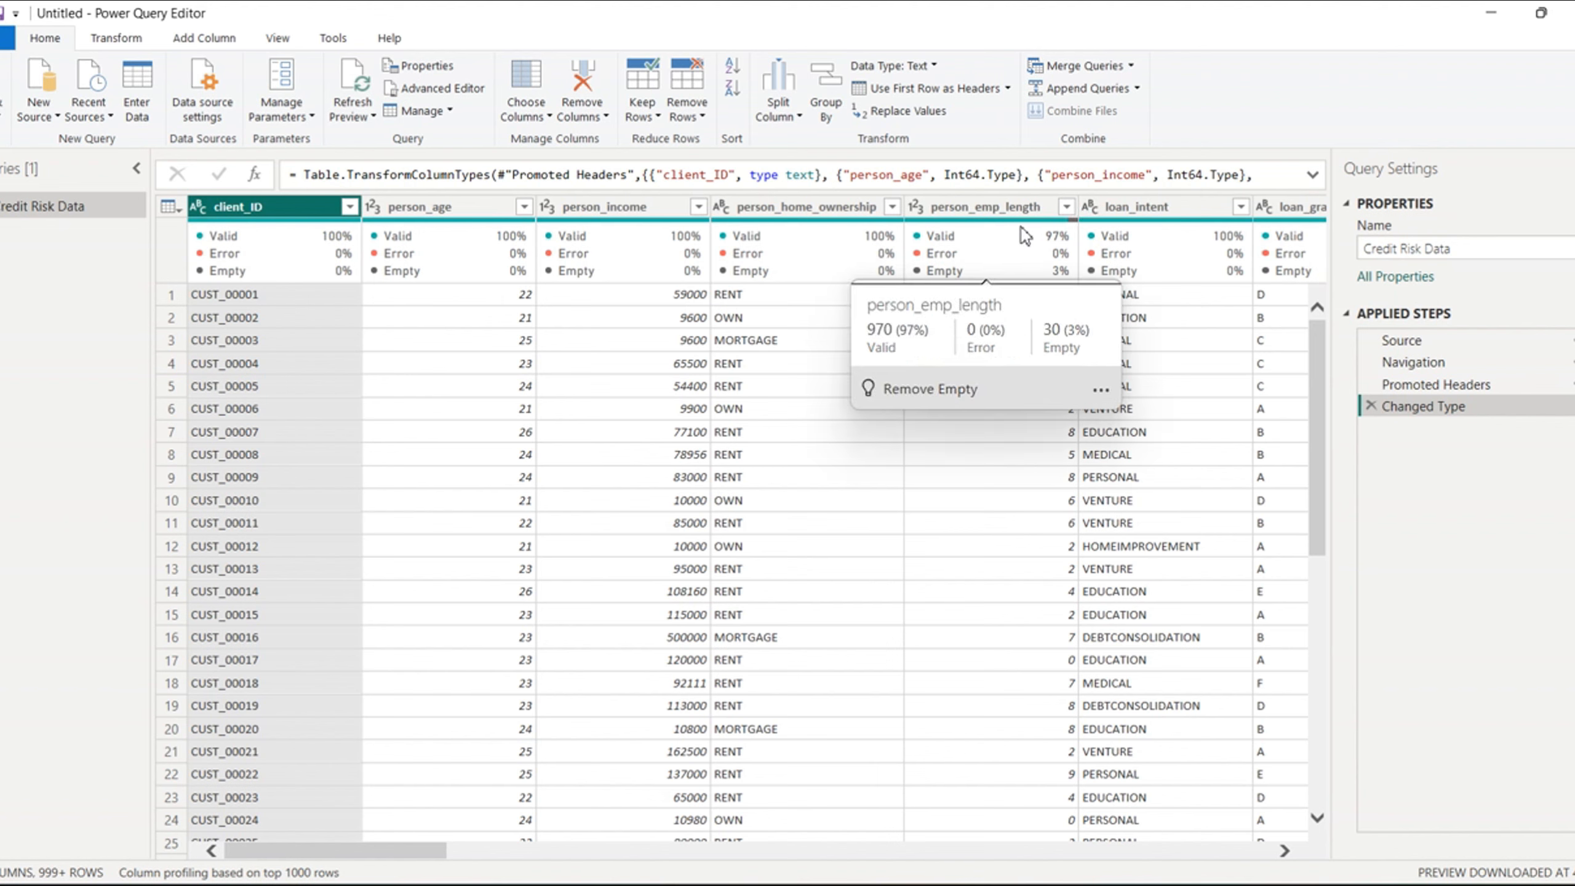
click(1067, 207)
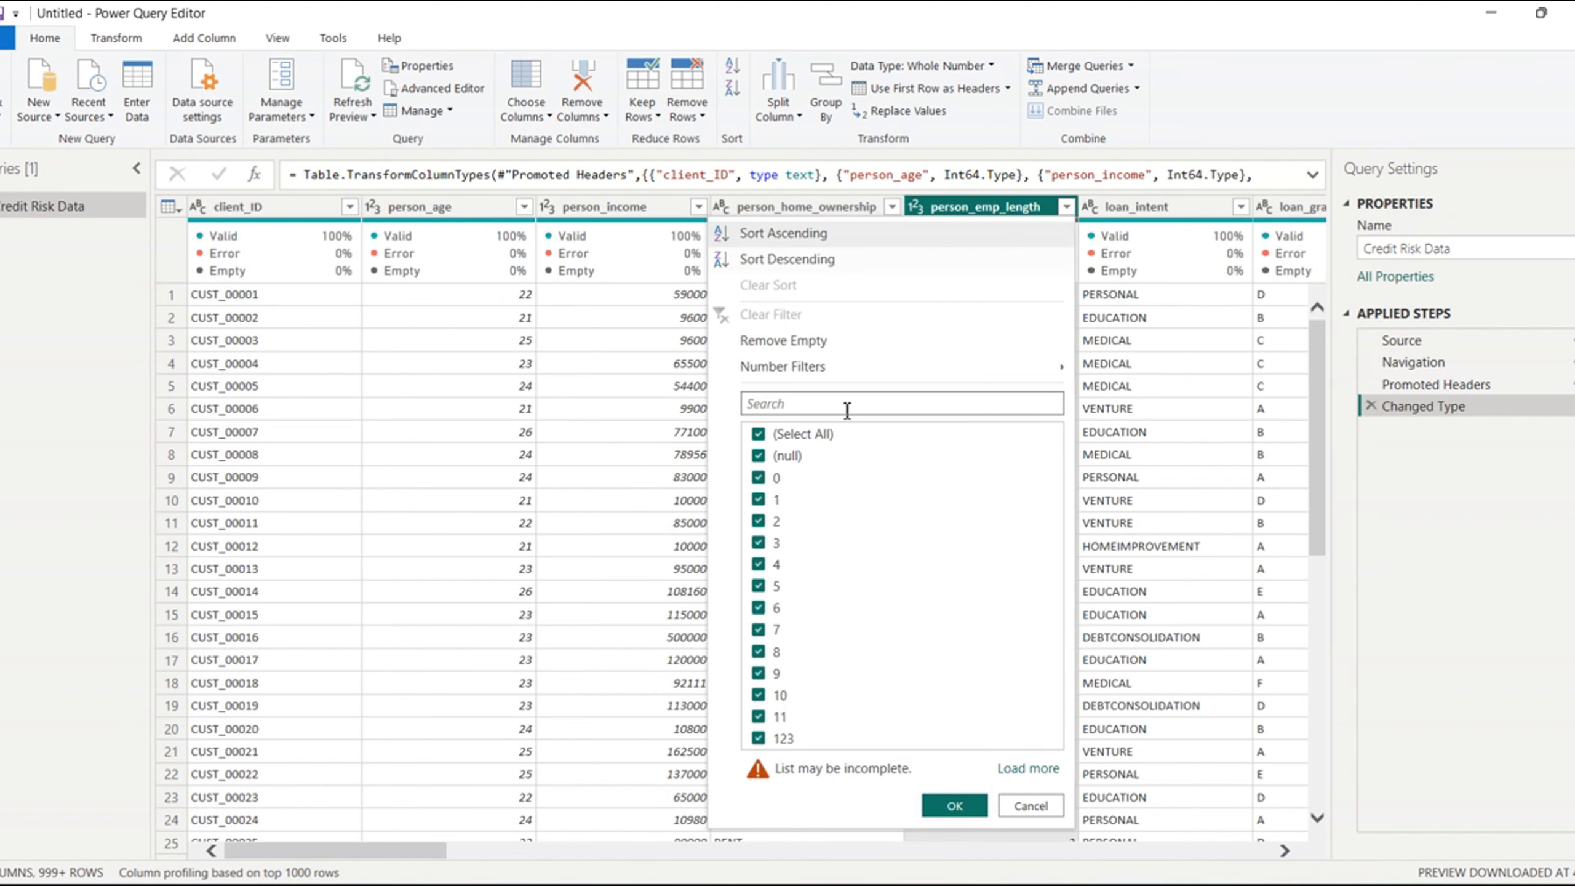
click(824, 347)
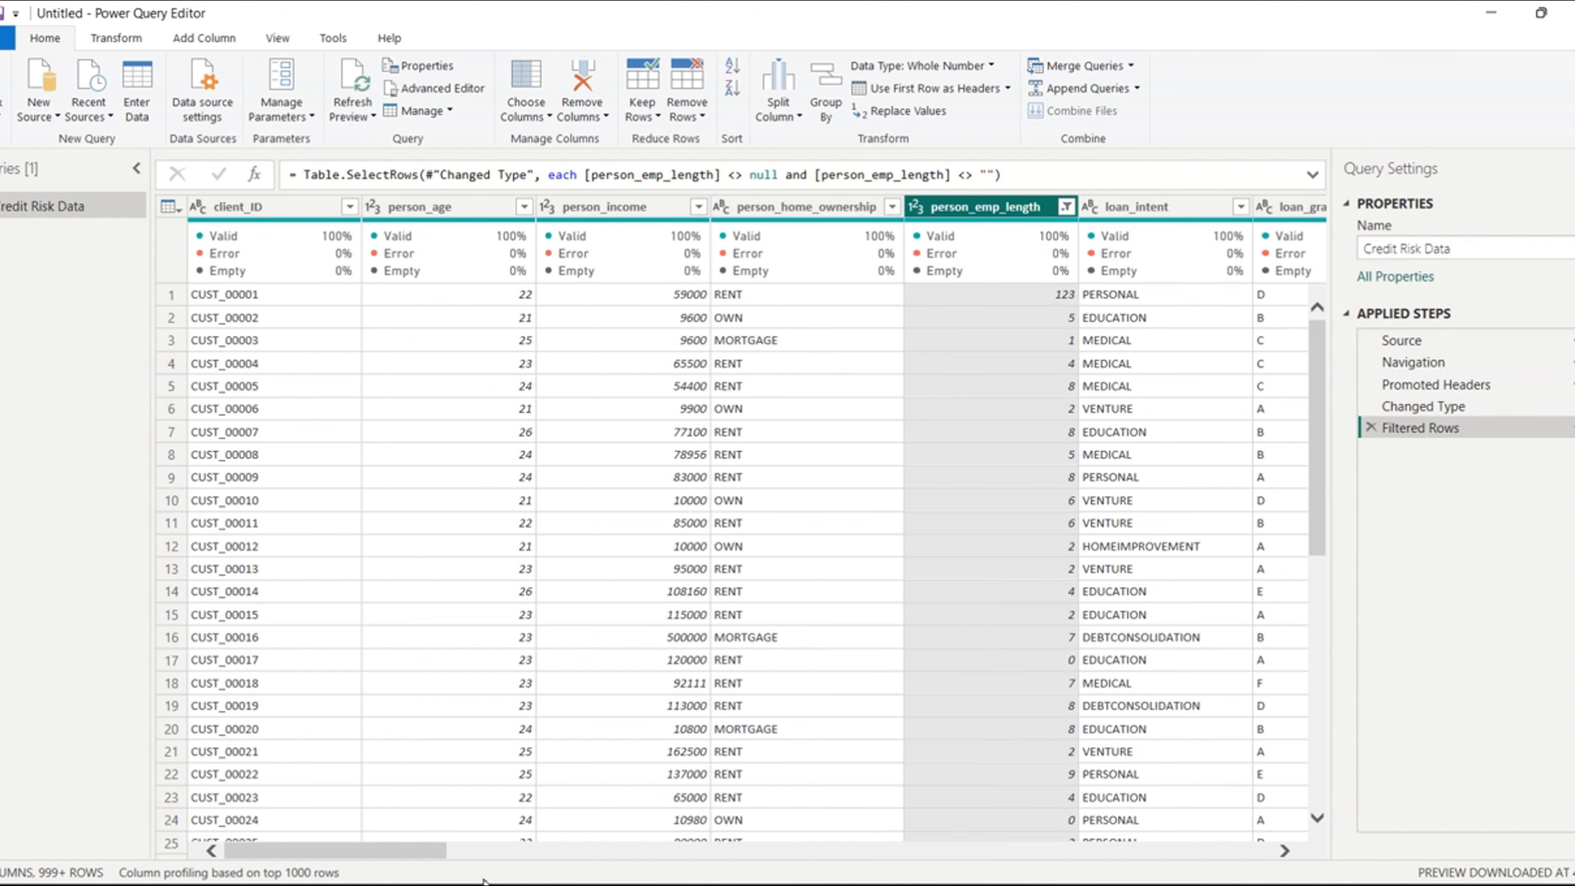
- Change the data type of the loan_status column to Text
drag(416, 852, 647, 869)
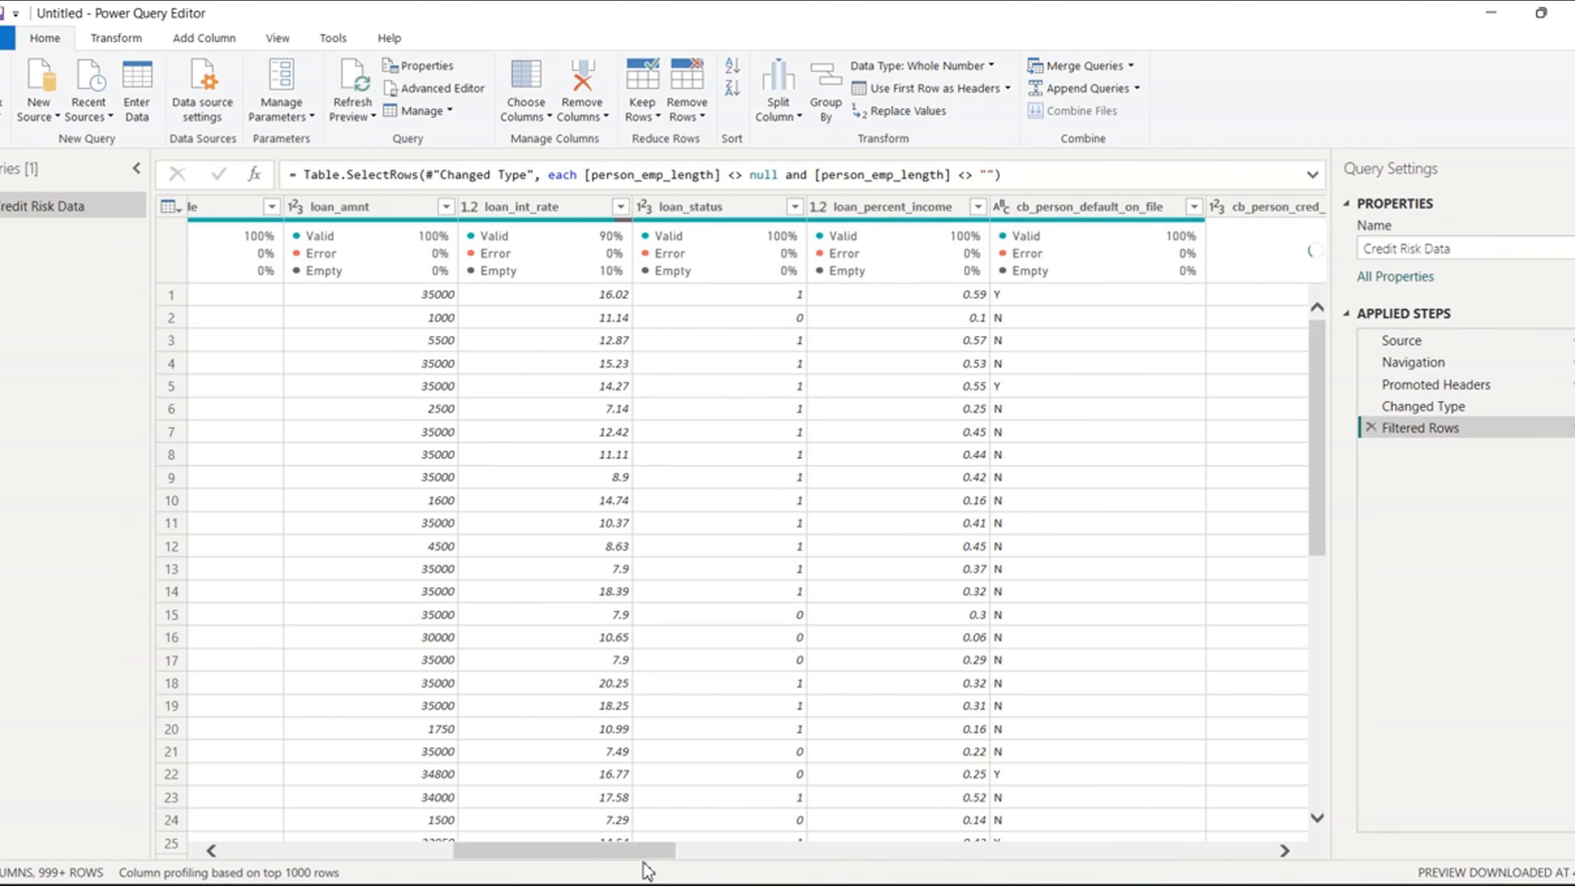
click(795, 208)
click(796, 210)
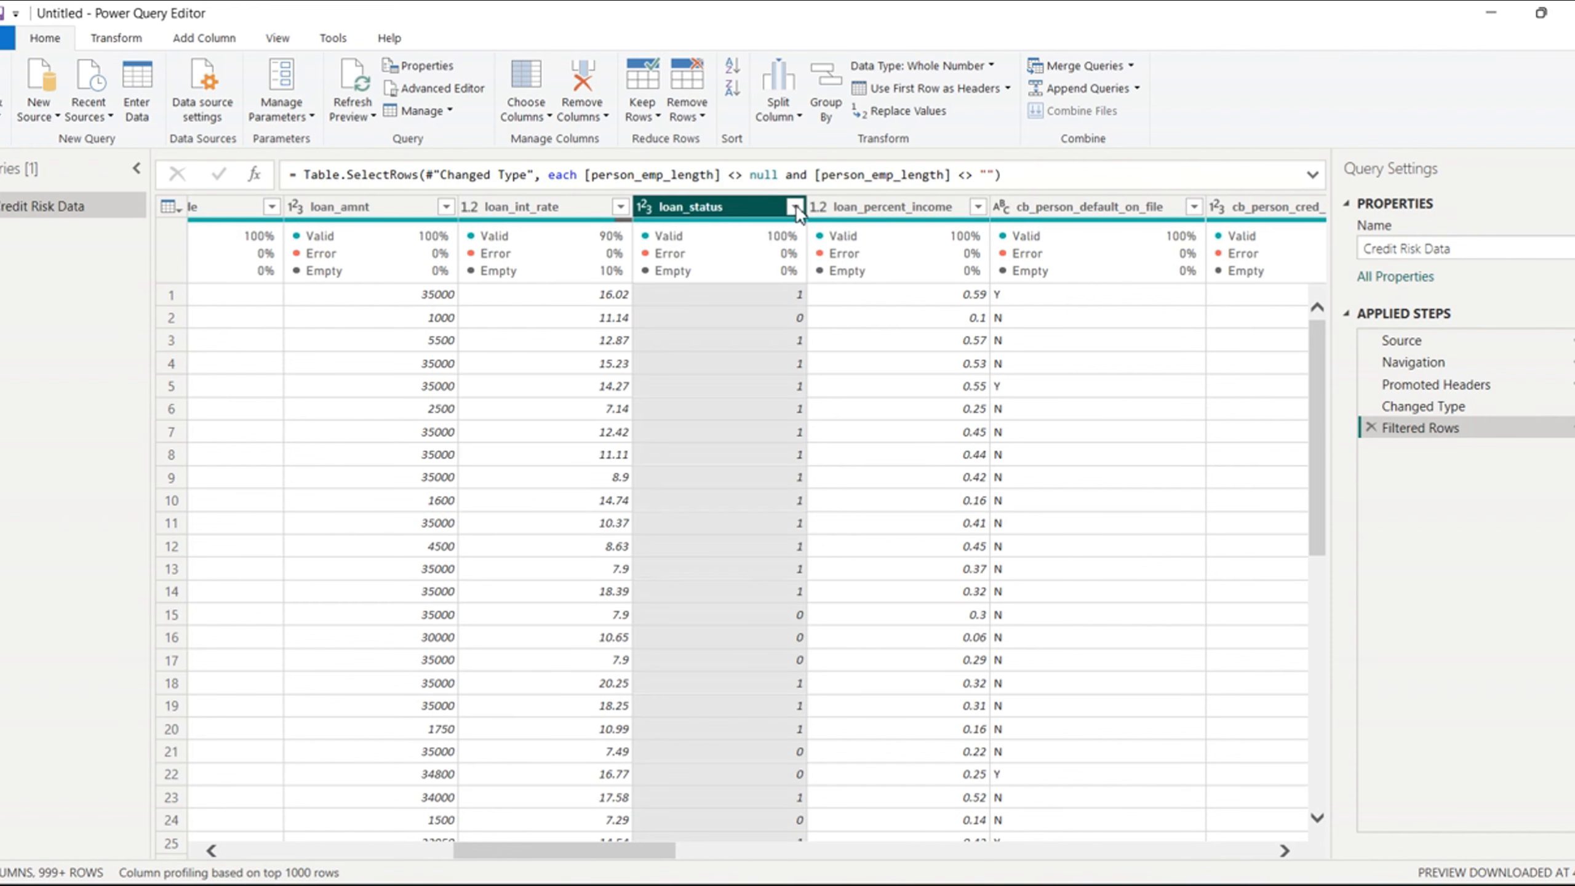
right_click(724, 214)
click(645, 209)
click(645, 209)
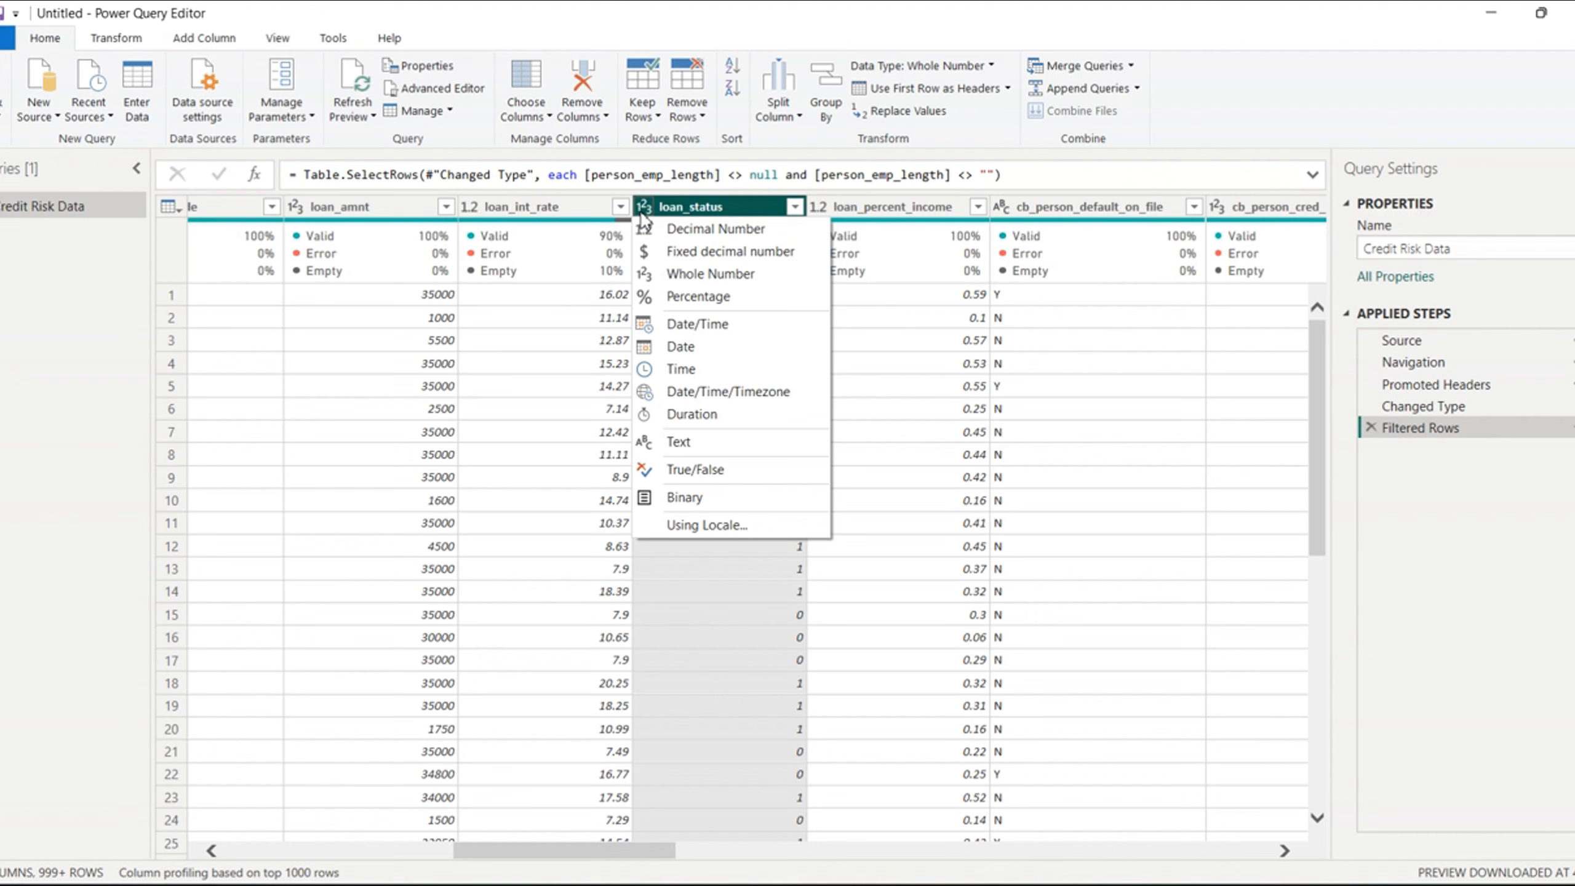
click(681, 441)
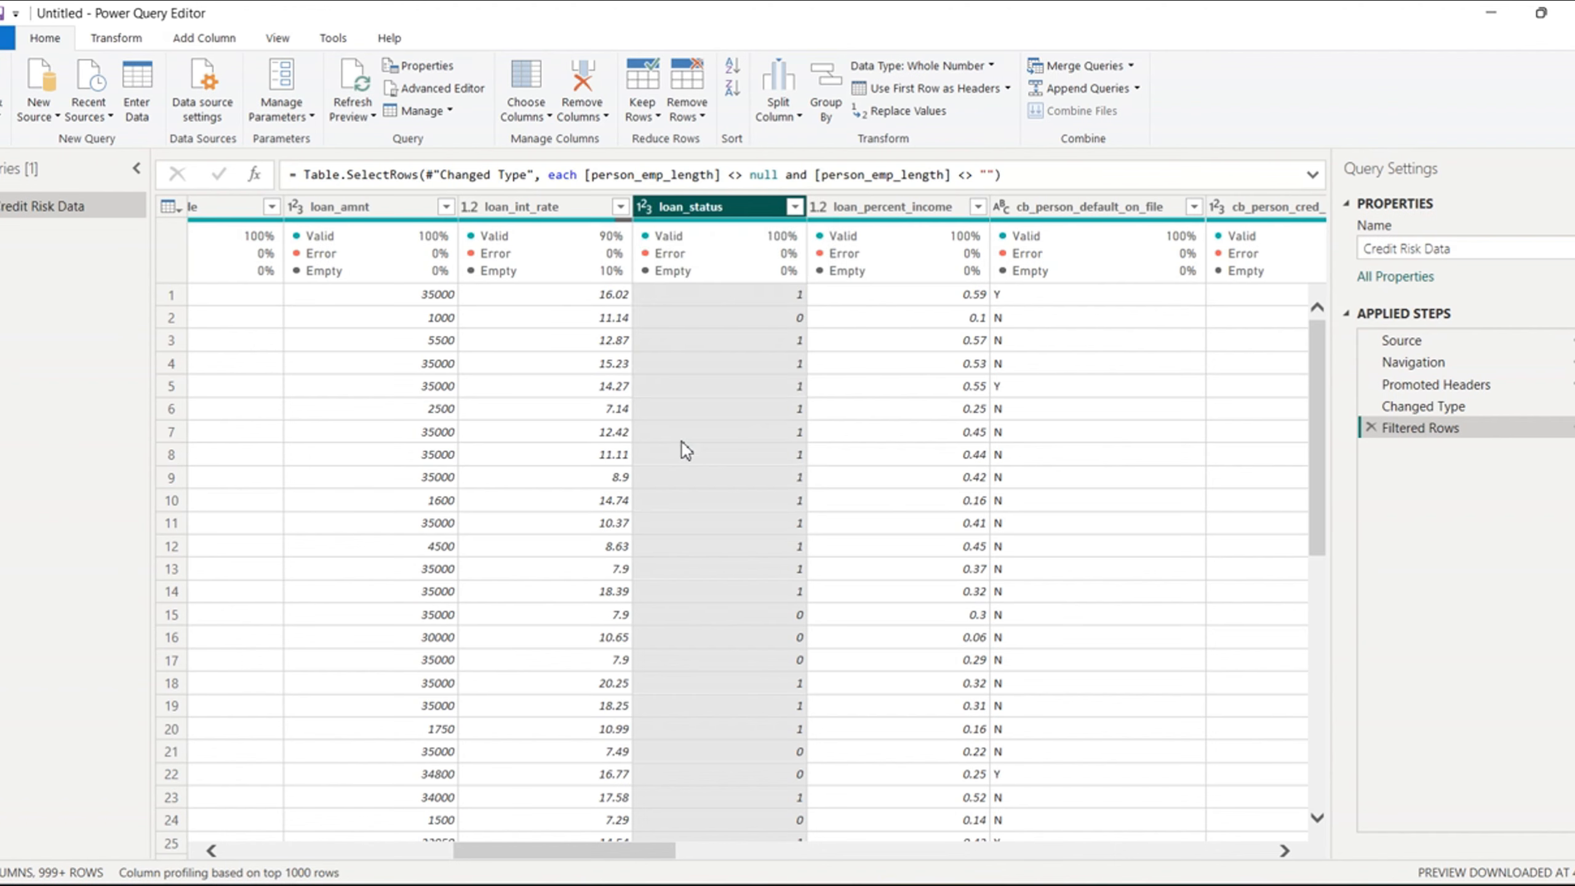
- Replace the value 1 with YES in the loan_status column
right_click(705, 216)
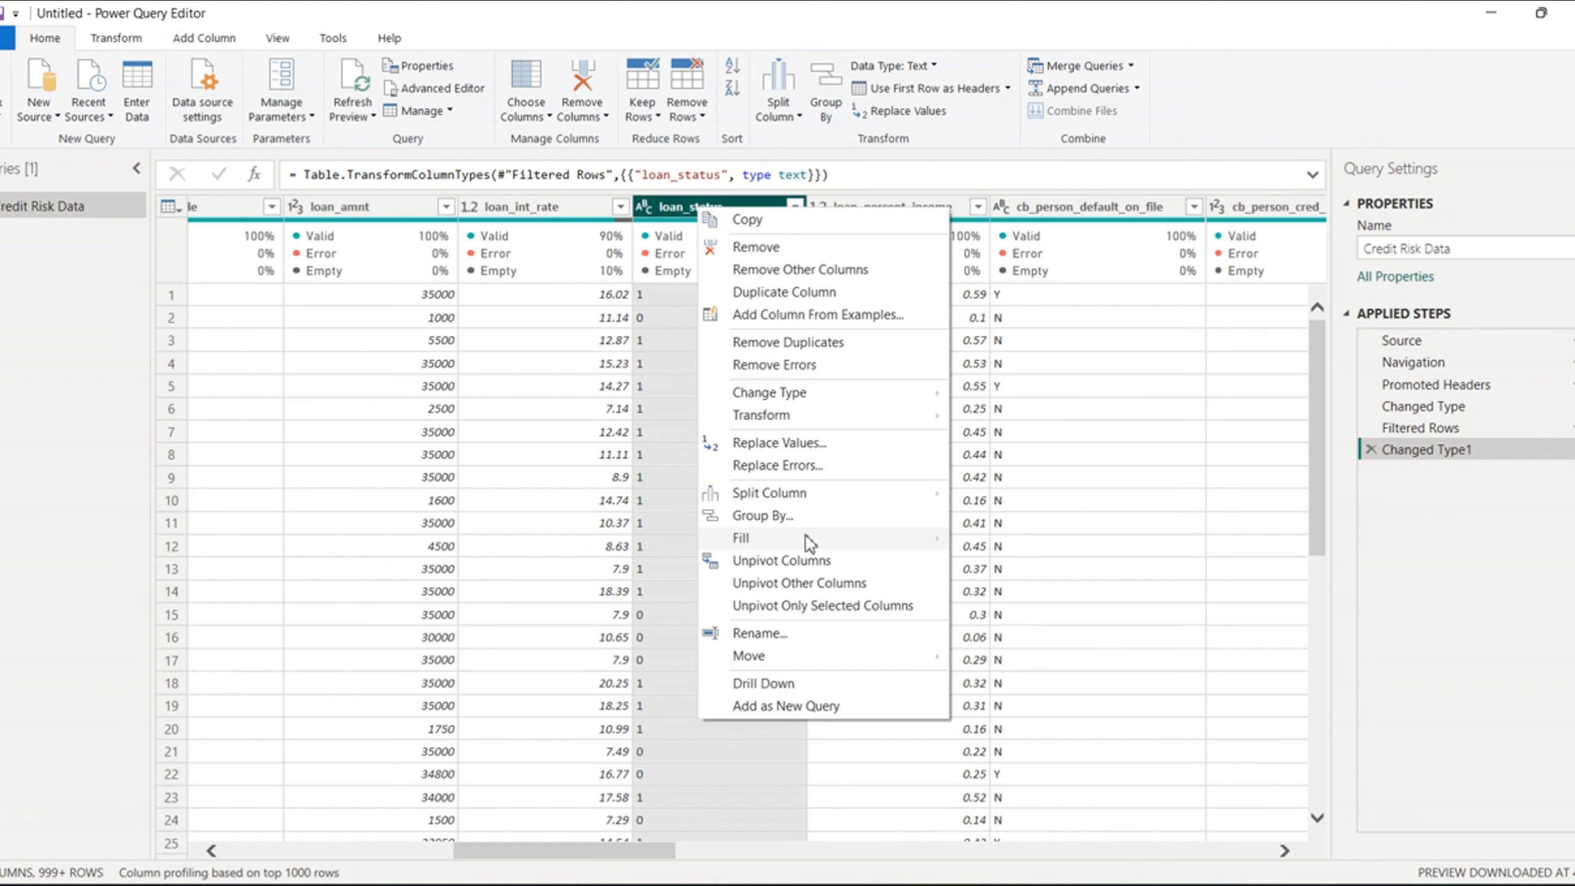
click(785, 444)
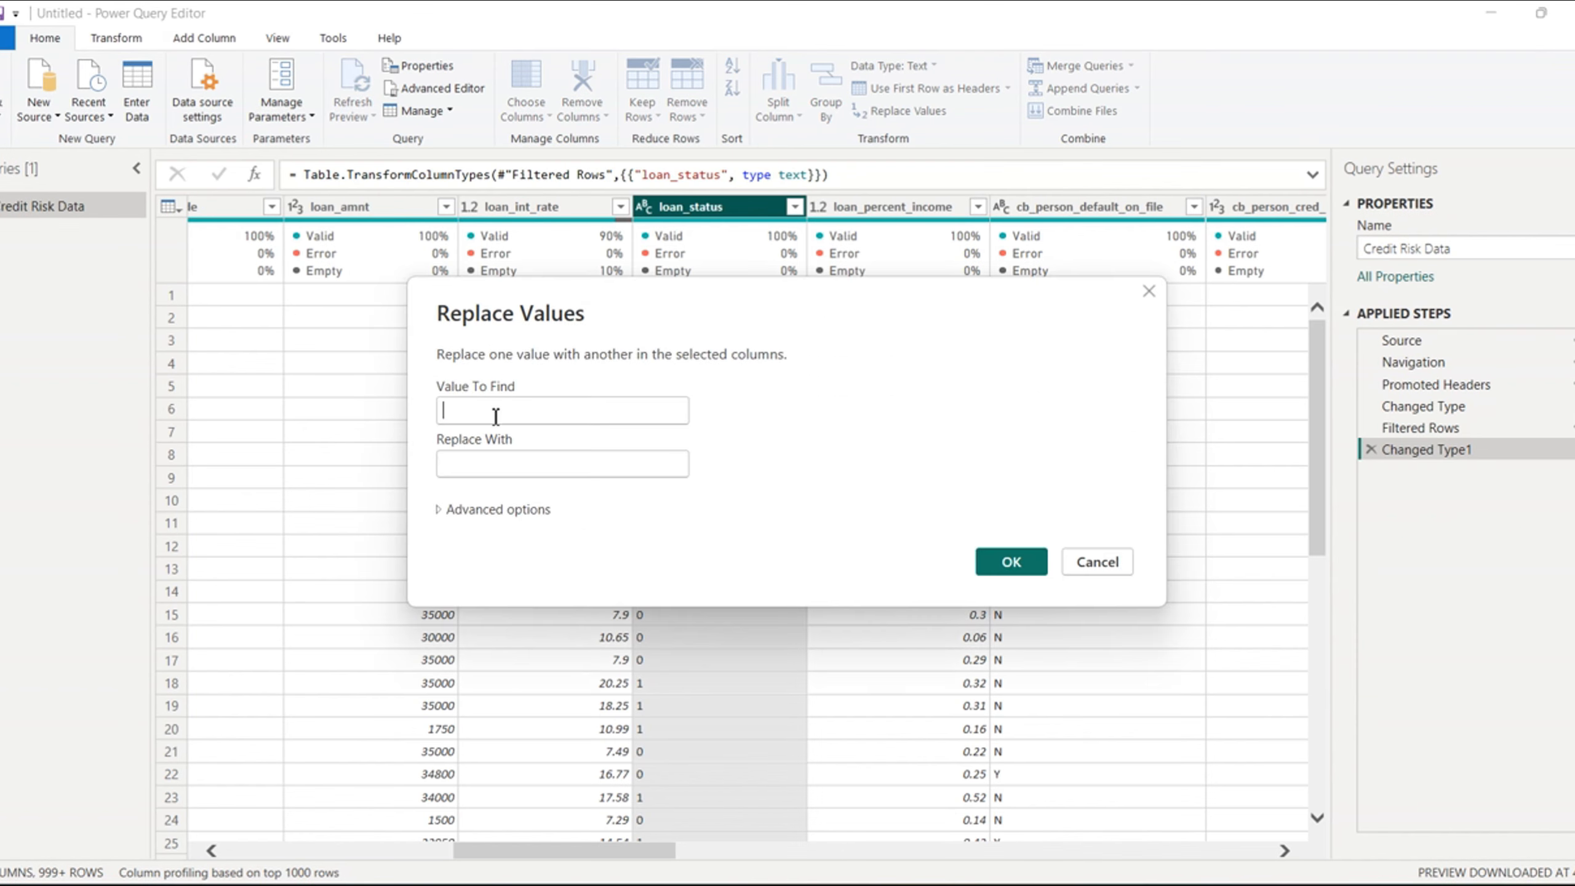
click(496, 417)
text(1)
click(469, 462)
text(YES)
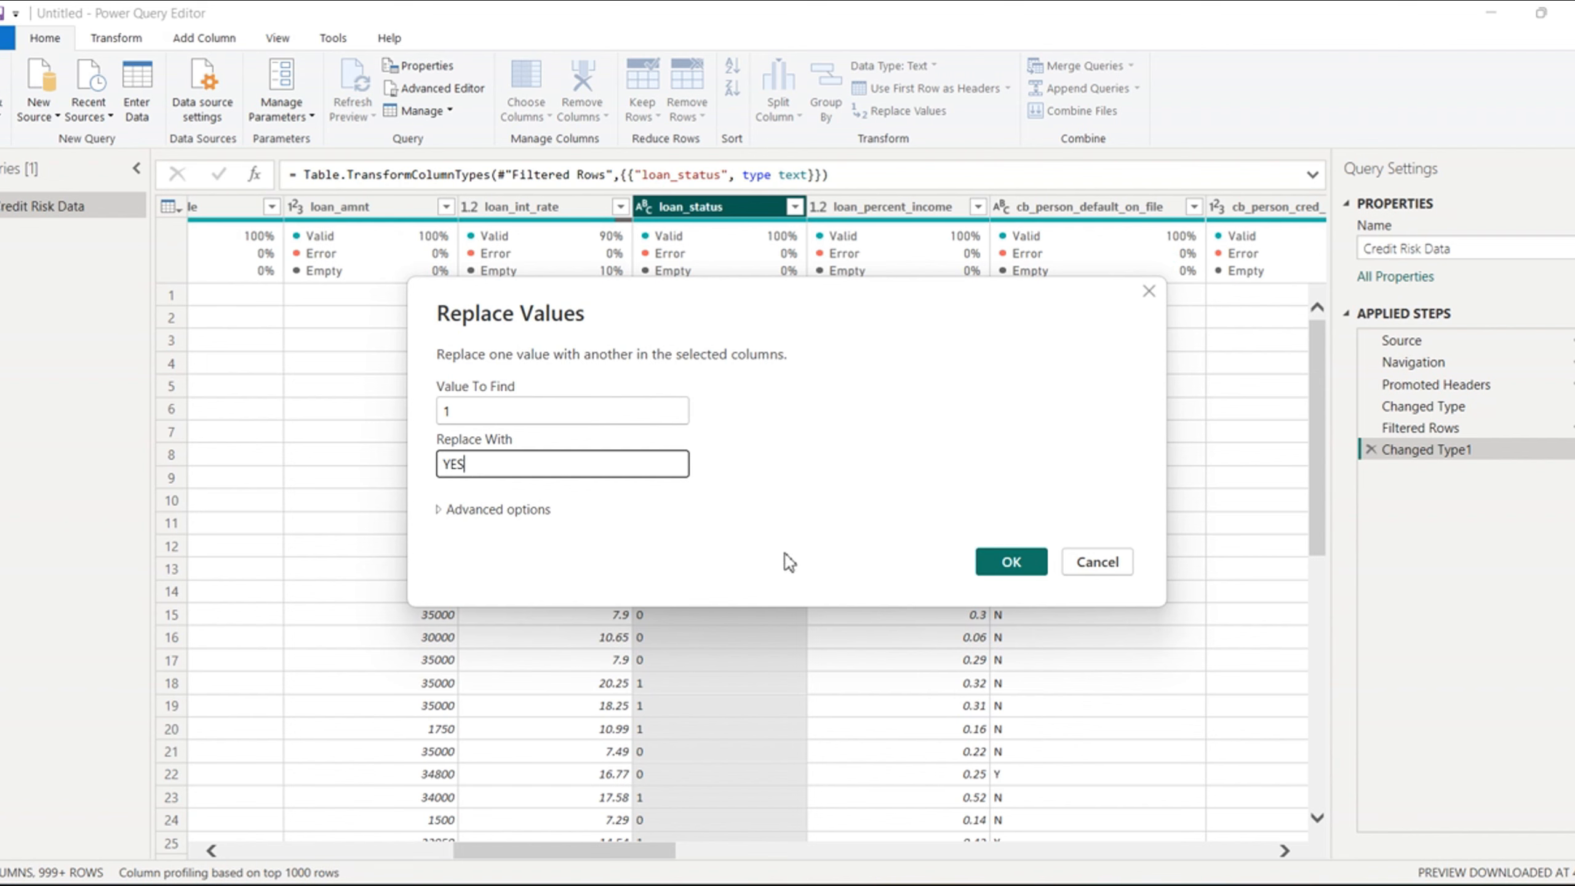
click(1011, 562)
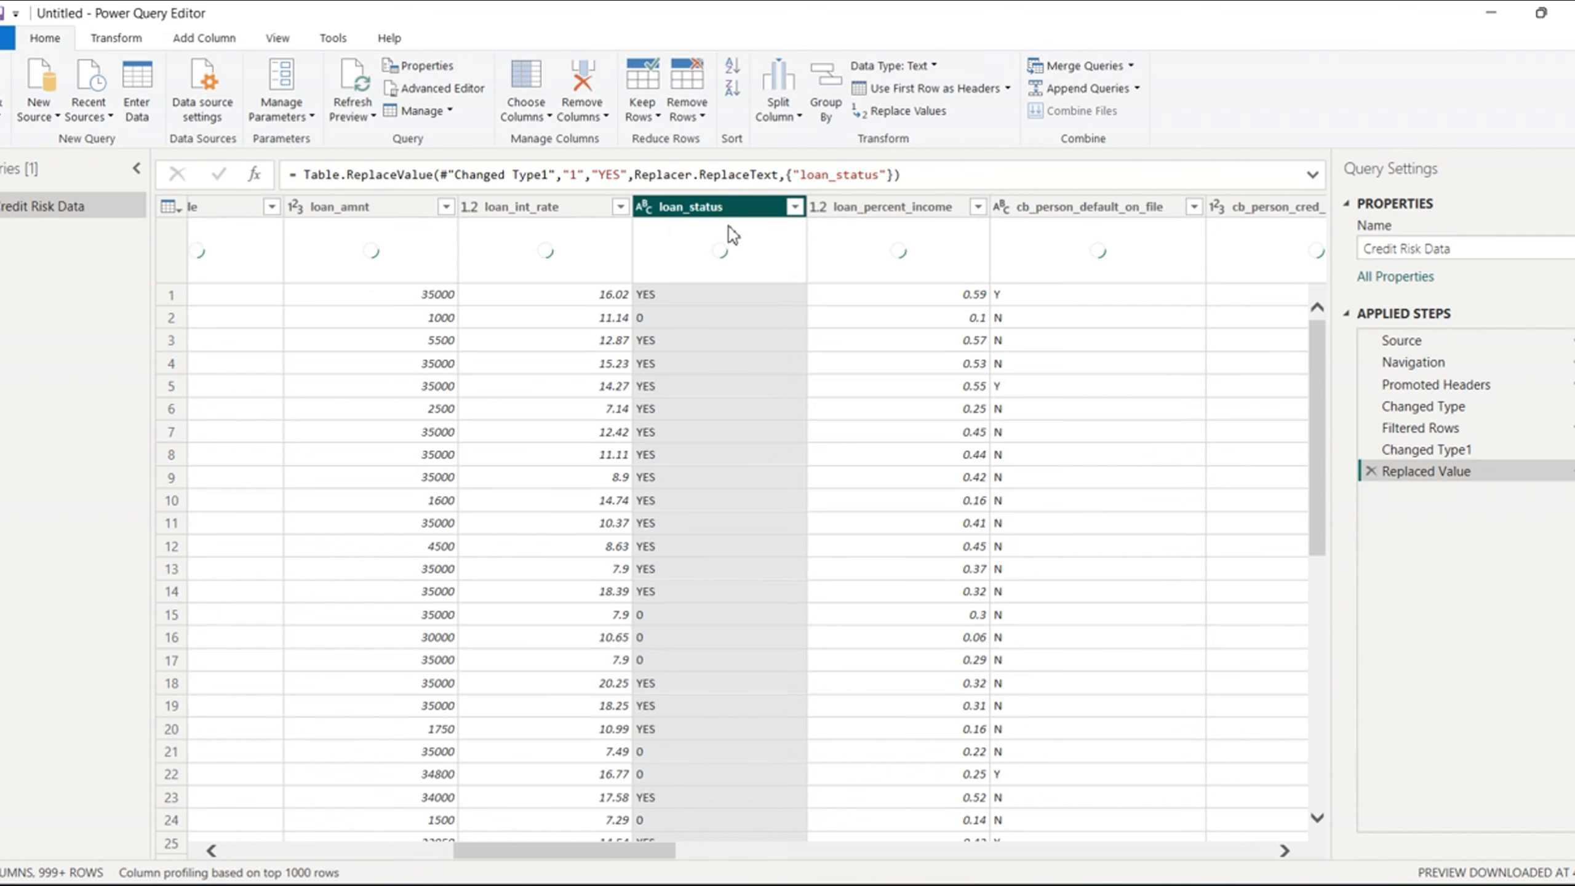
- Replace the value 0 with NO in the loan_status column
right_click(713, 217)
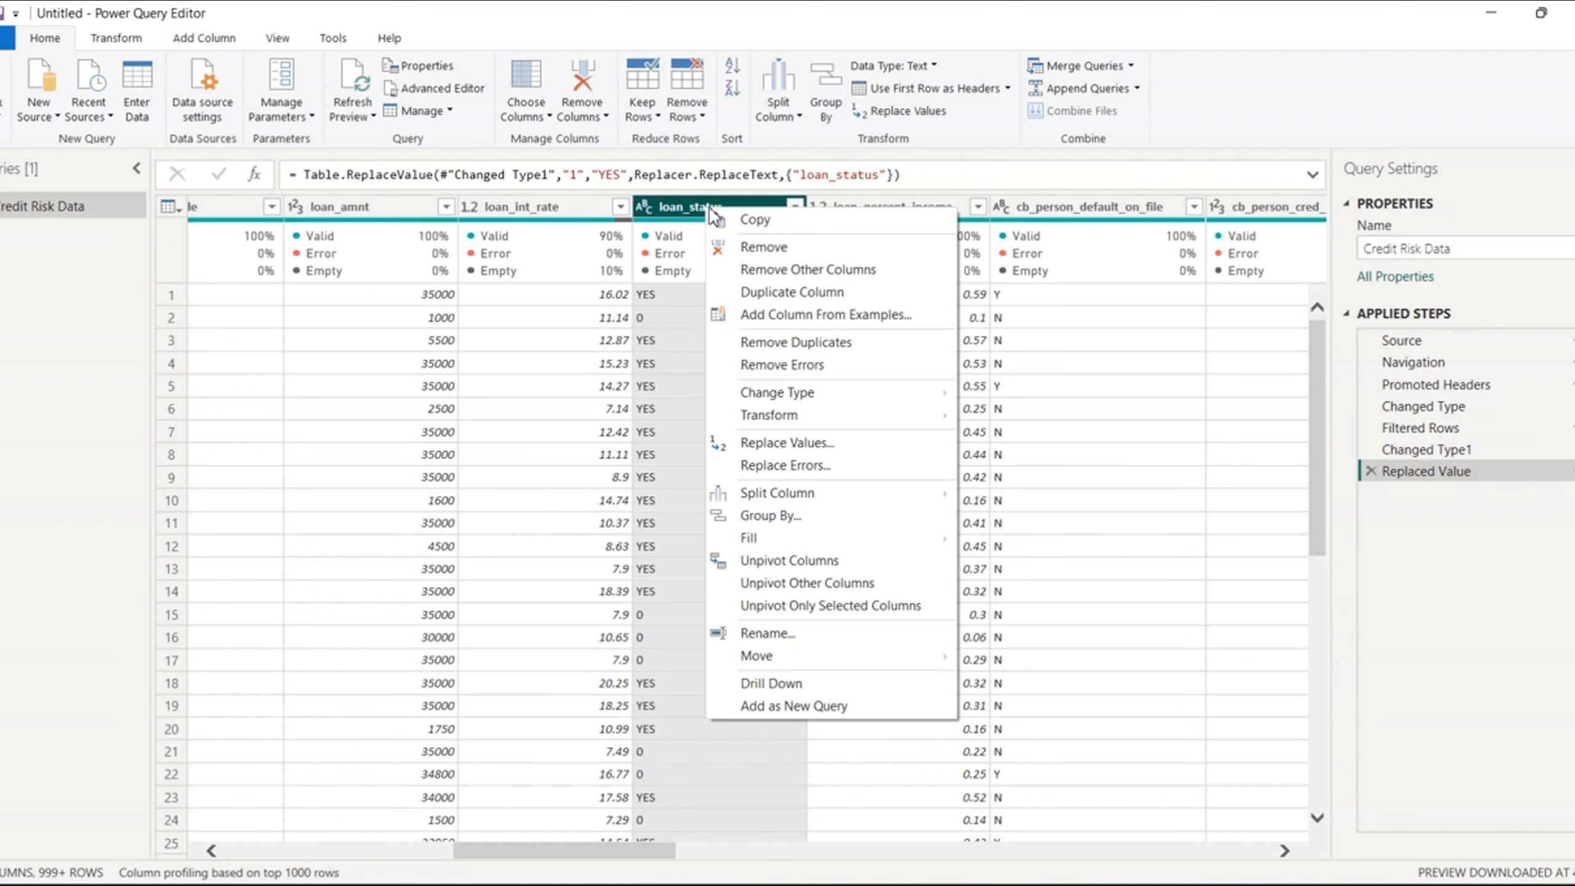
click(786, 450)
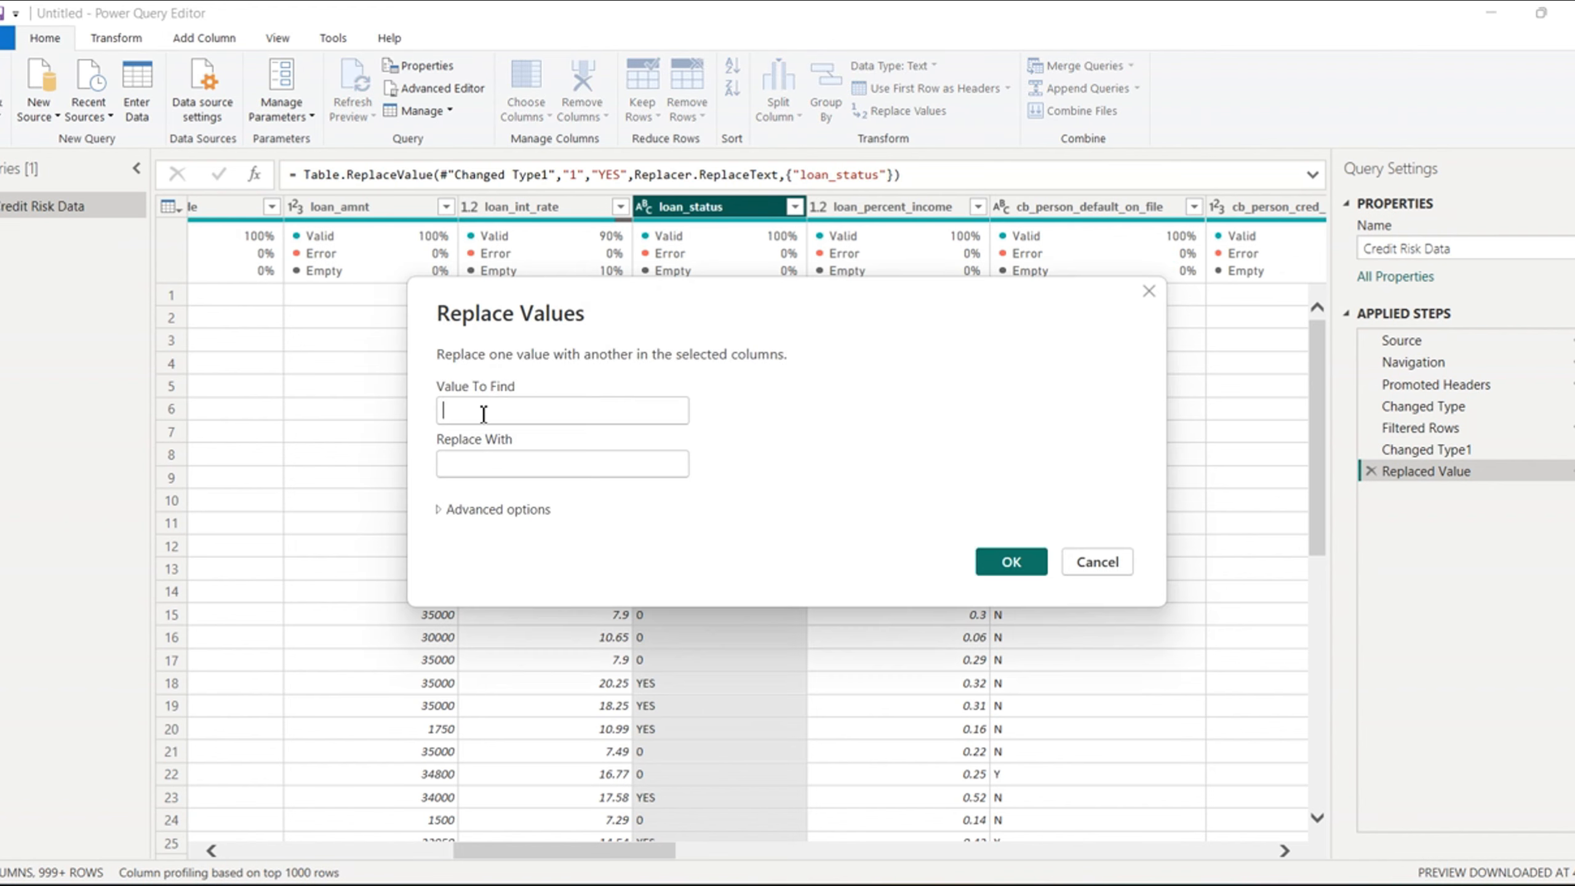
click(482, 412)
text(0)
click(482, 463)
text(NO)
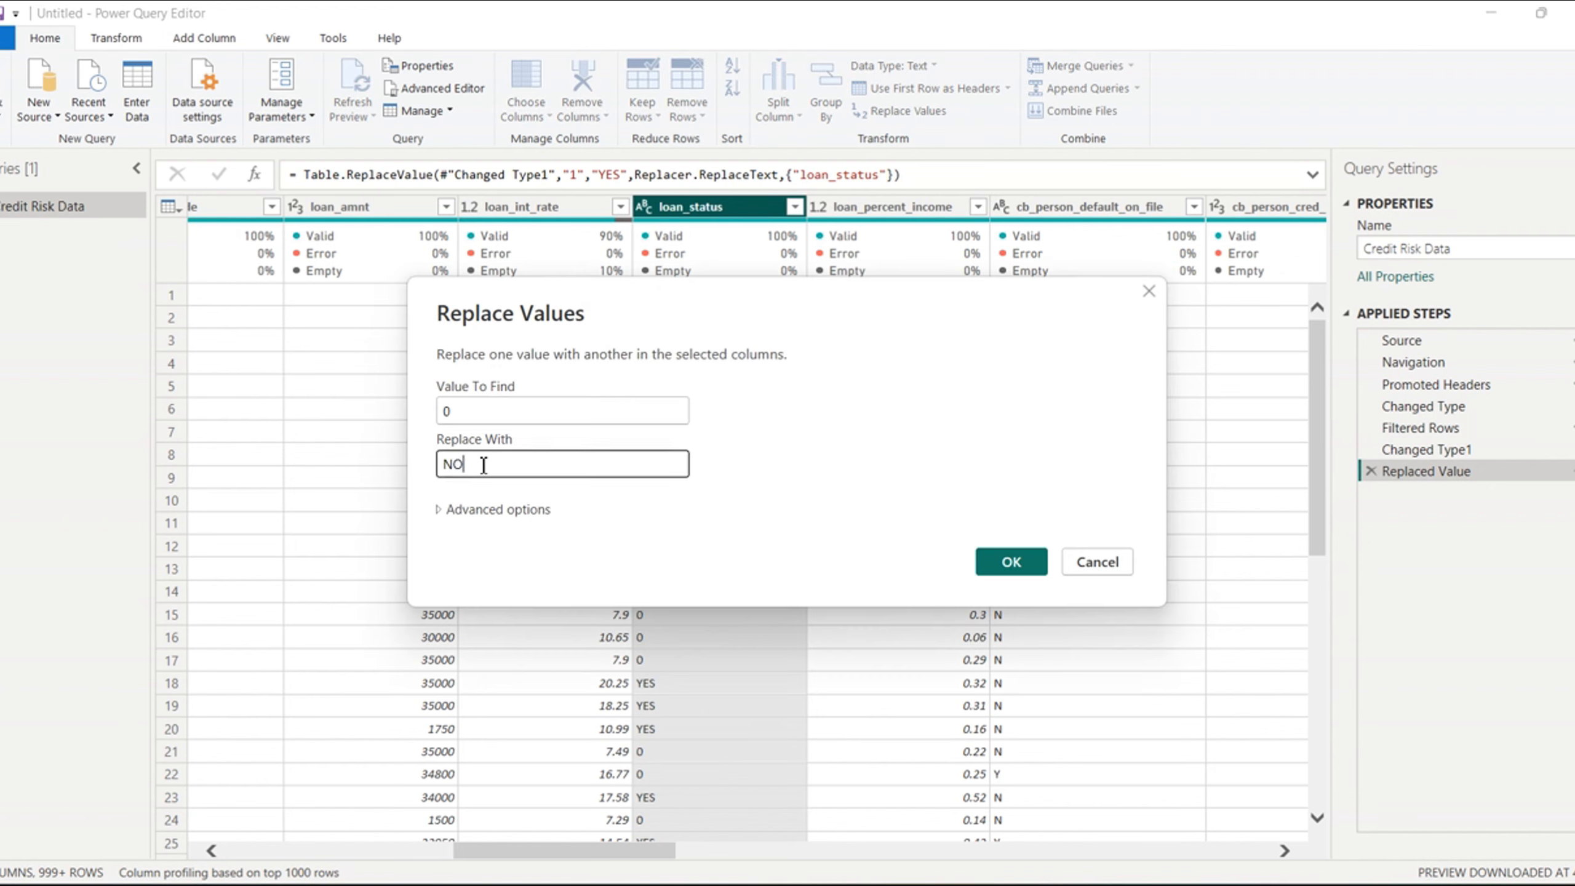
click(1026, 557)
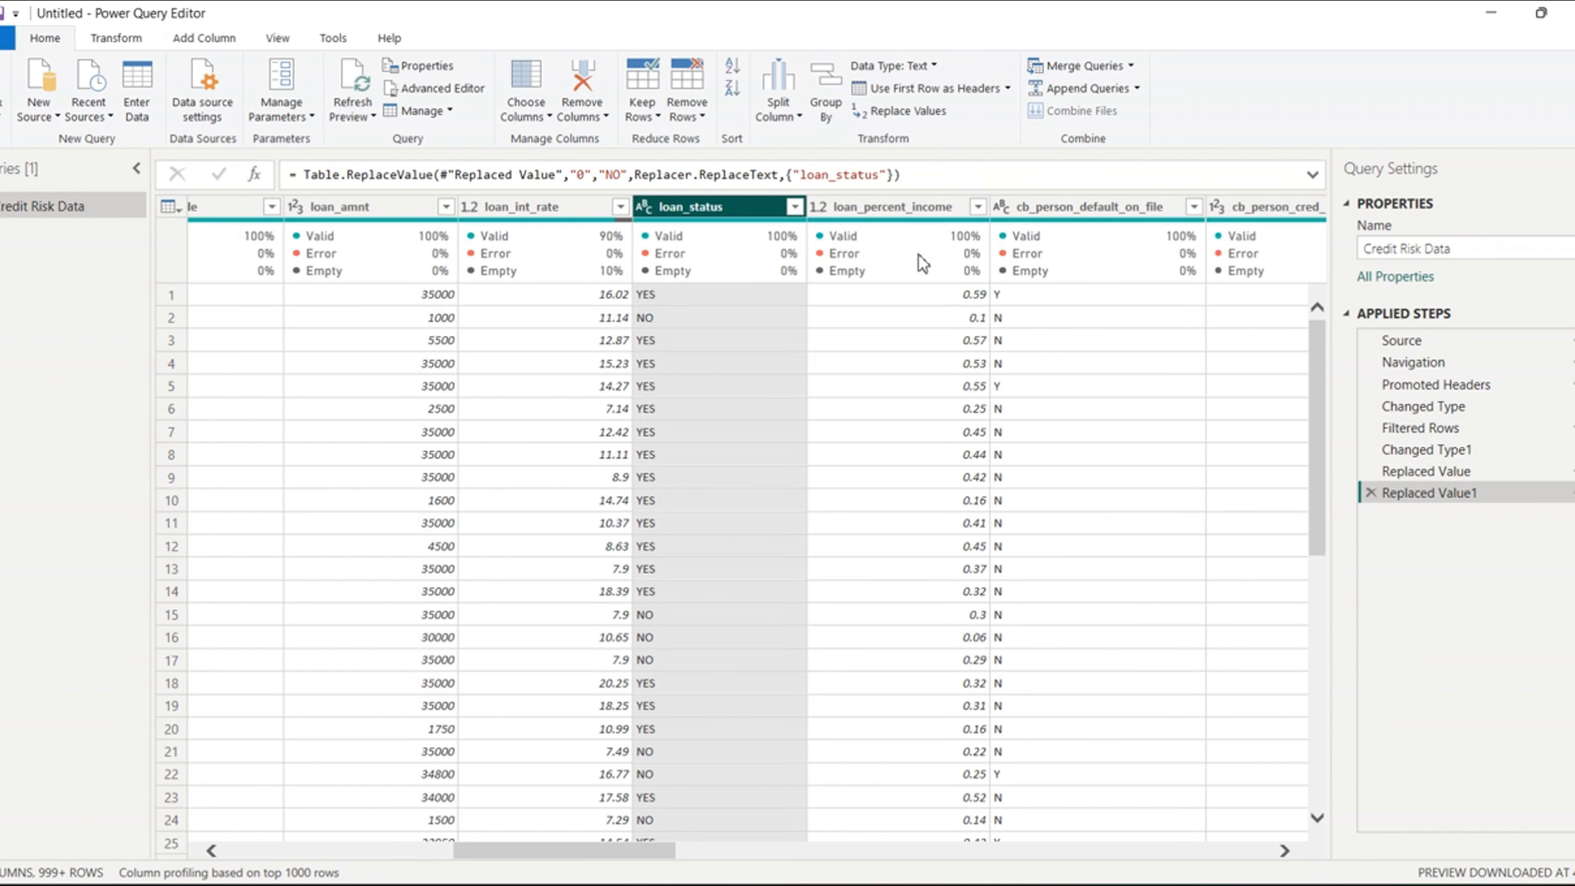
- Replace the value Y with YES in the cb_person_default_on_file column
click(1120, 208)
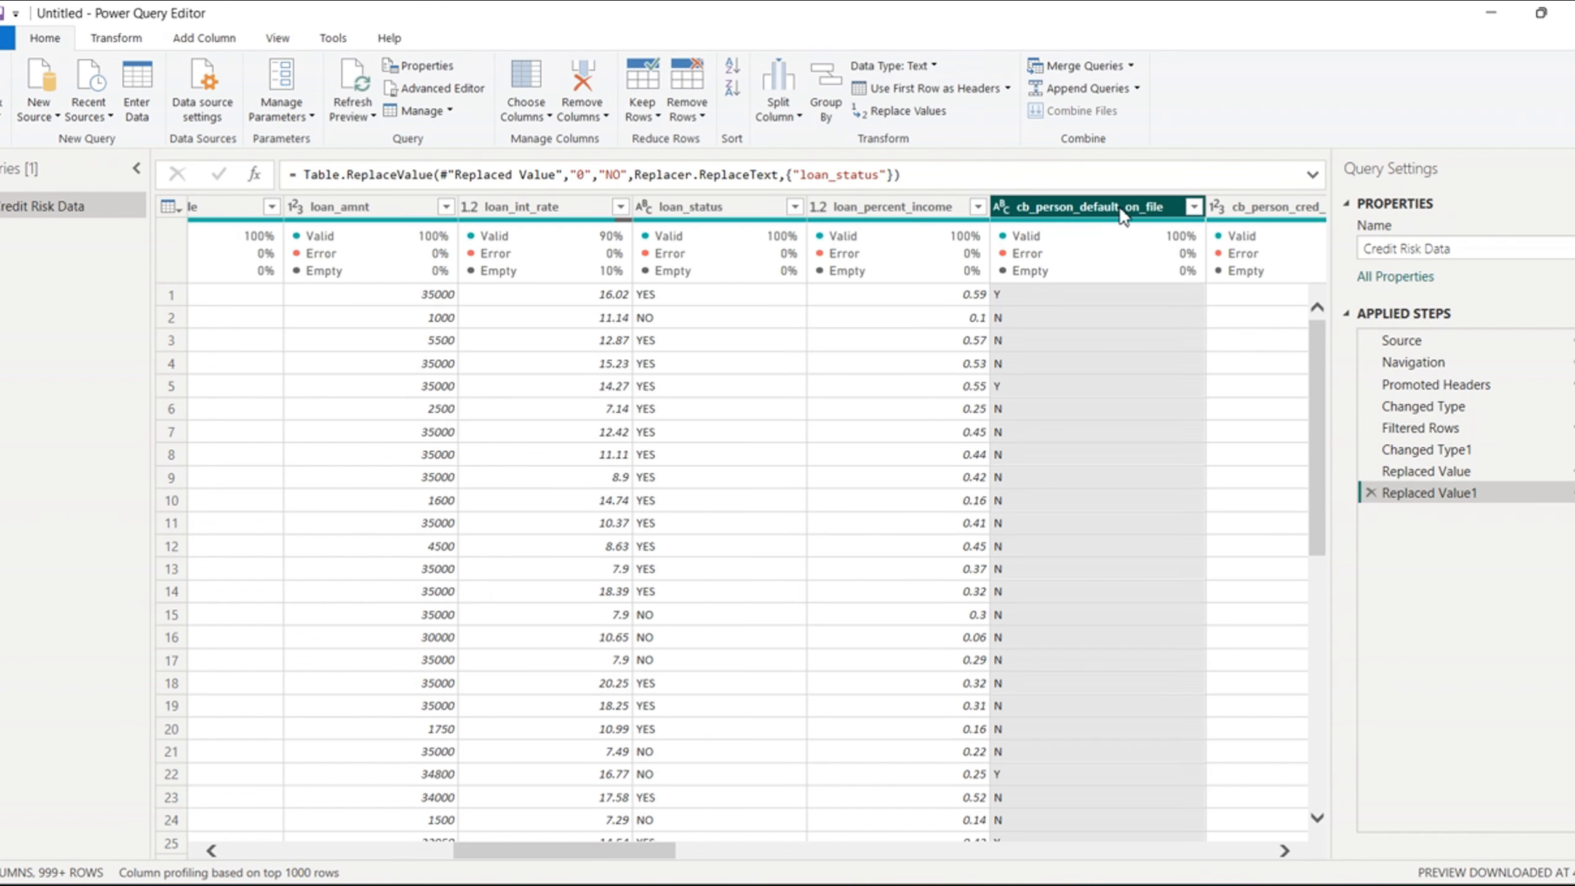
right_click(1121, 214)
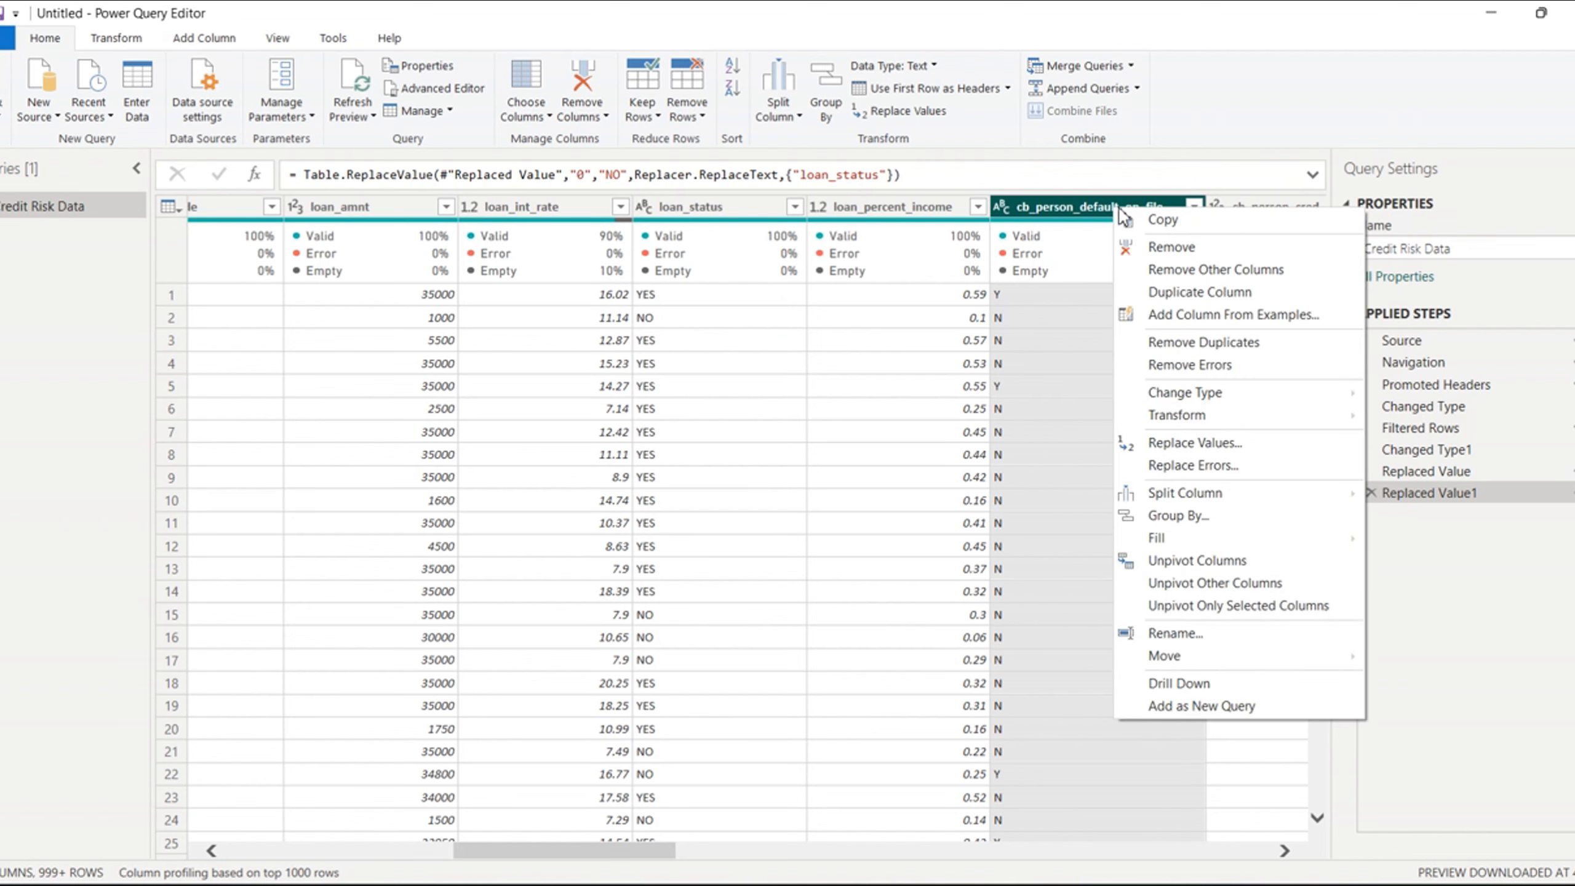
click(1197, 444)
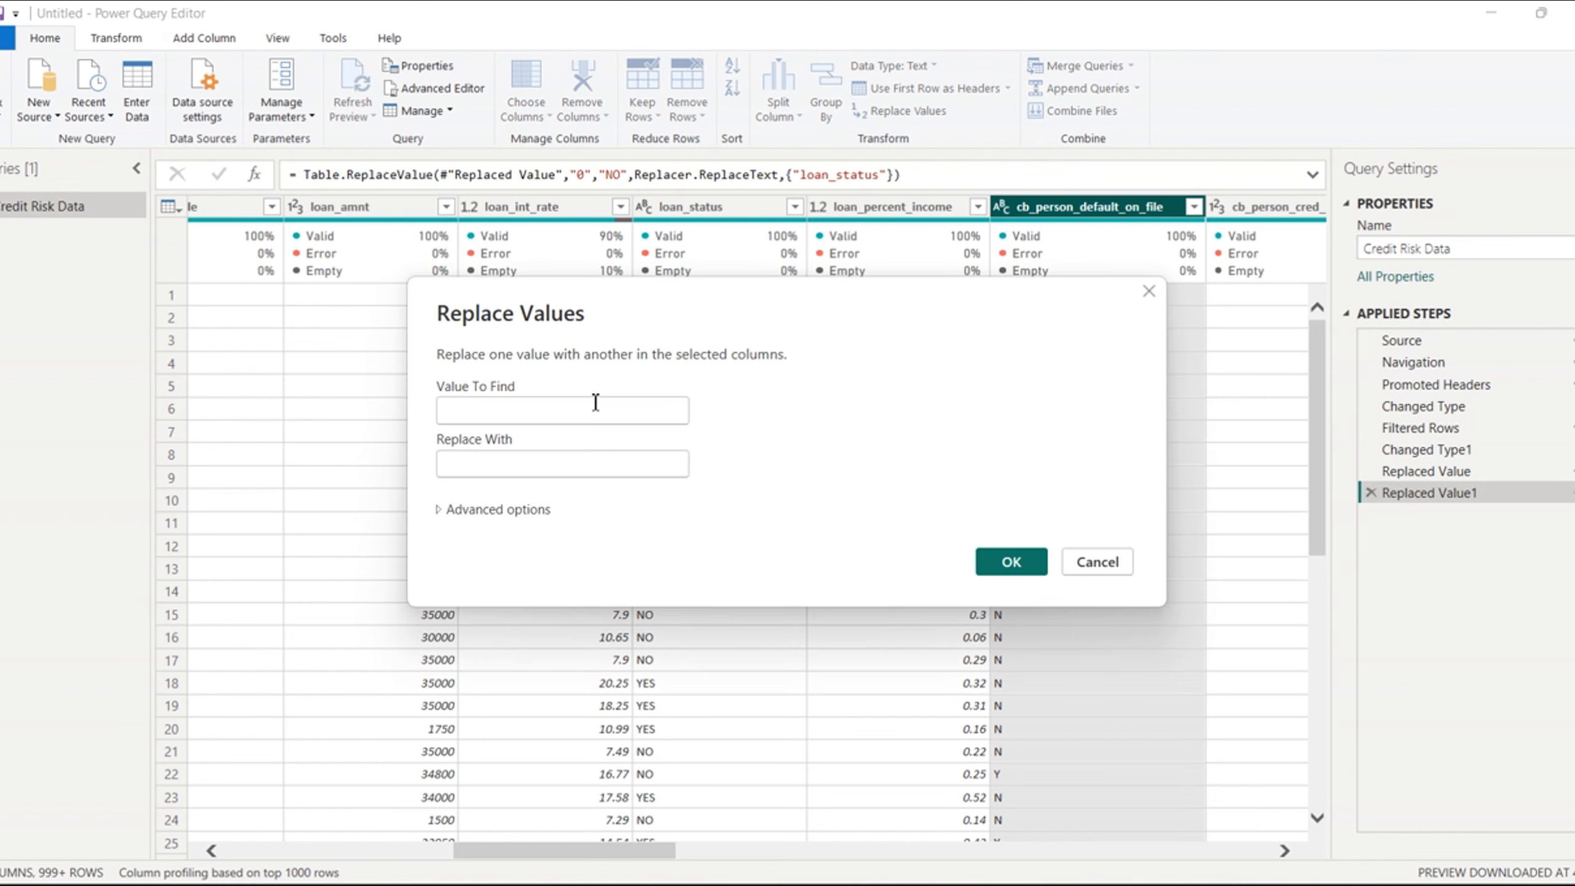
click(596, 402)
text(Y)
text(YE)
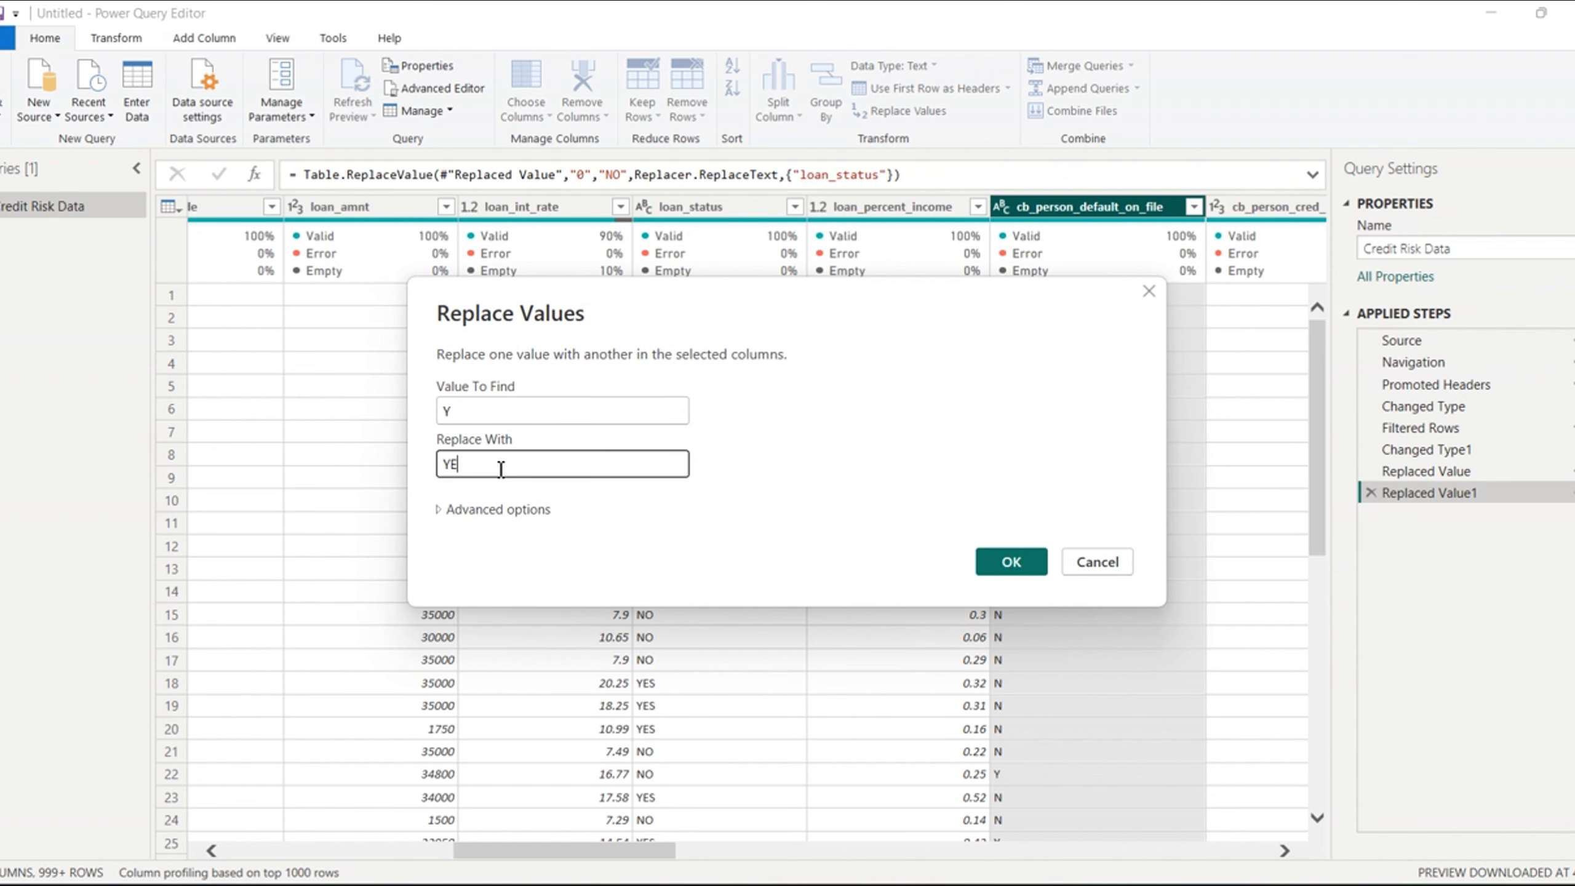
click(1008, 561)
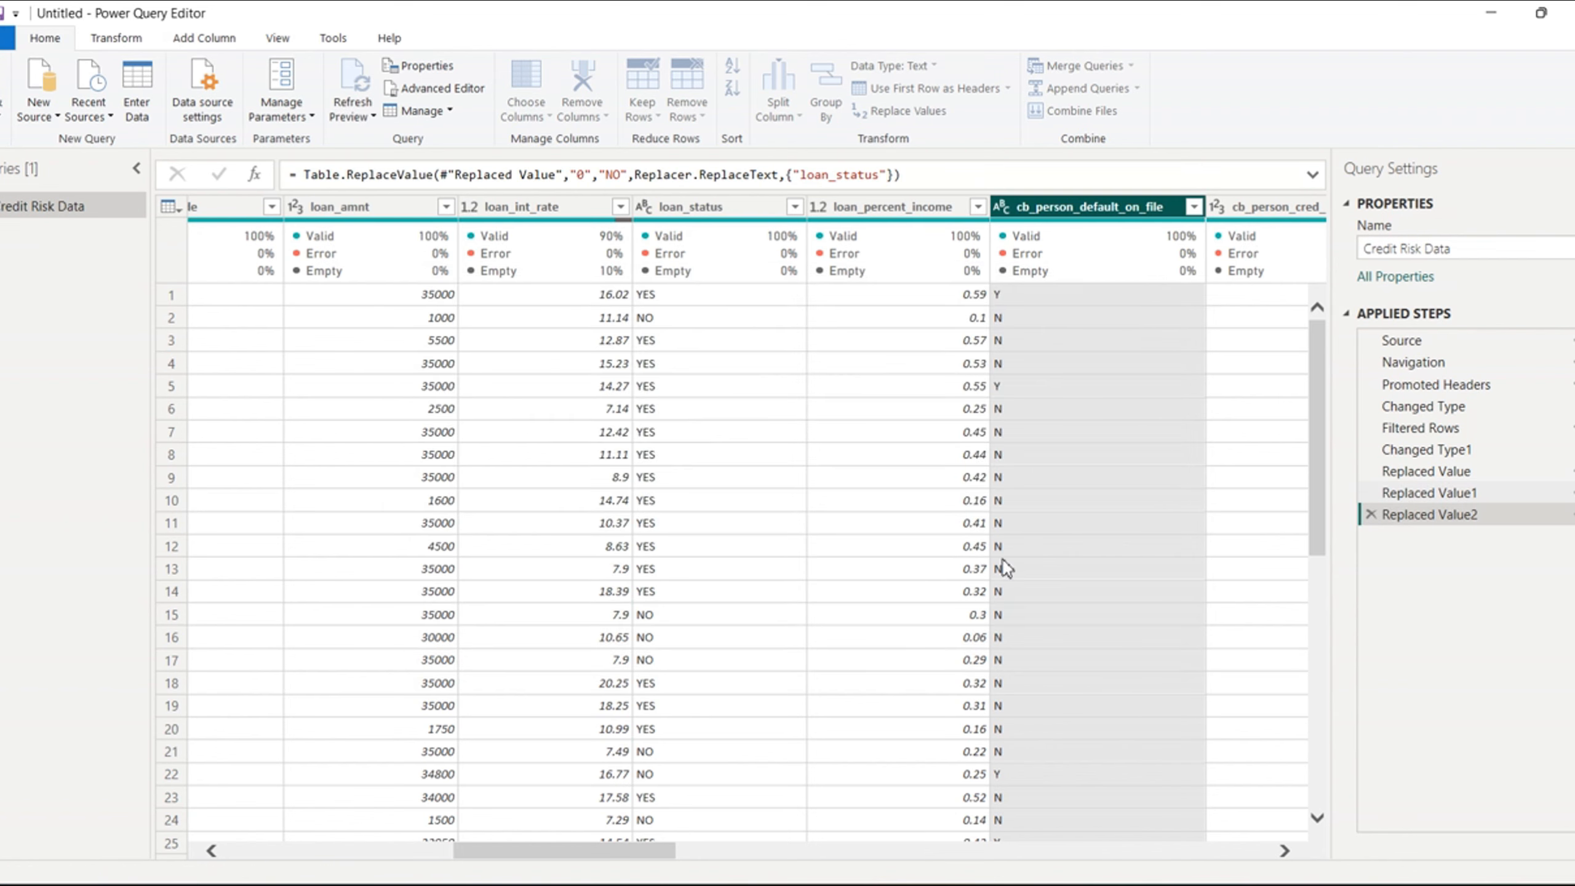
- Replace the value N with NO in the cb_person_default_on_file column
right_click(1098, 213)
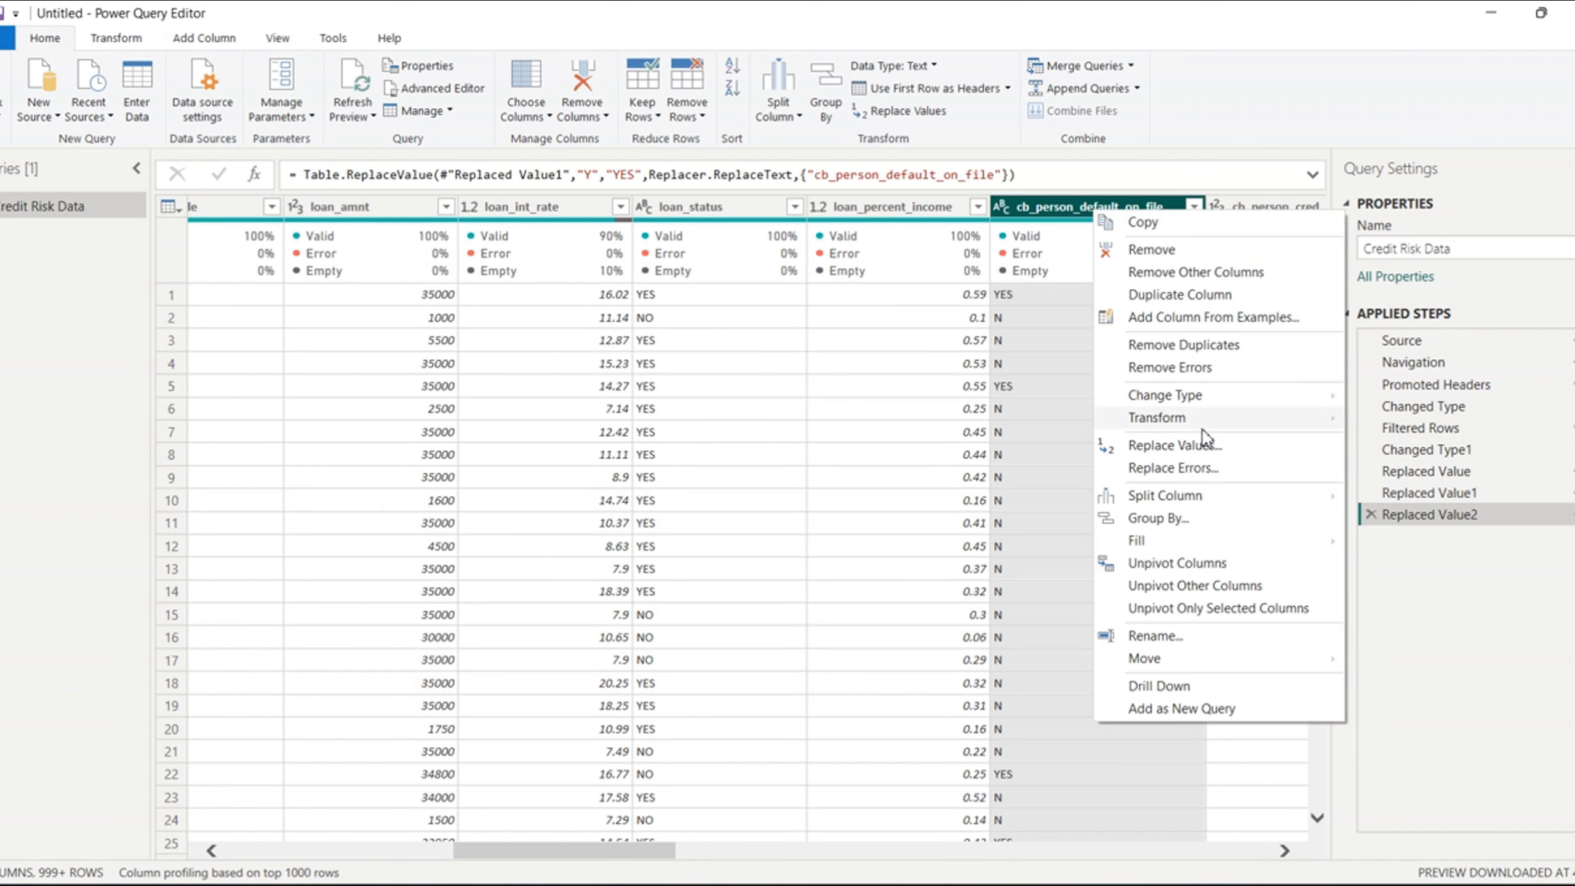
click(1194, 448)
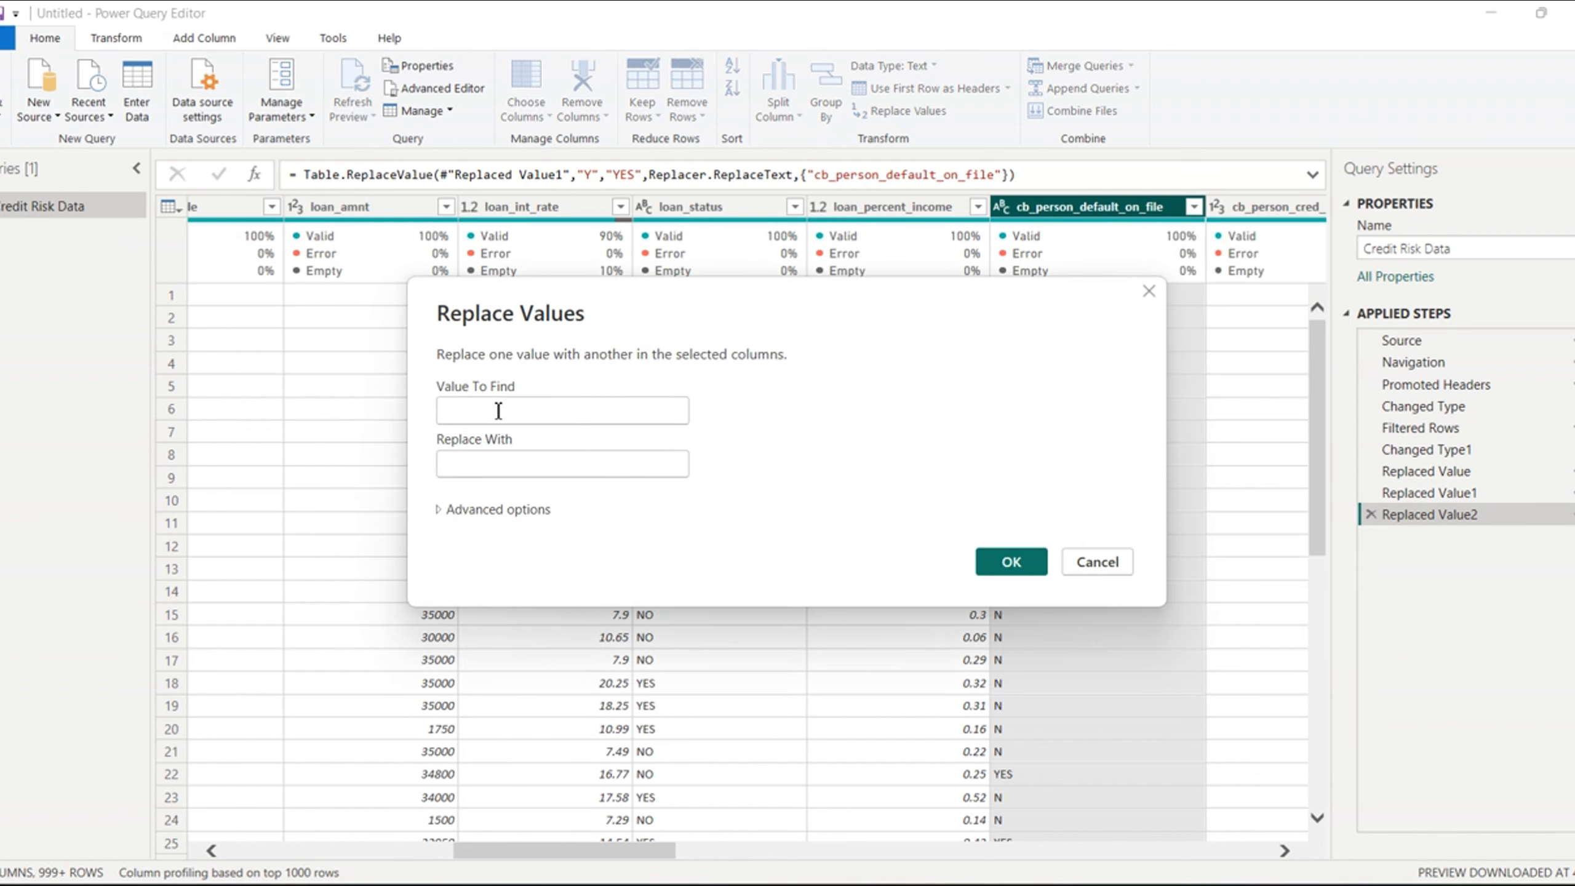
text(N)
click(476, 475)
text(NO)
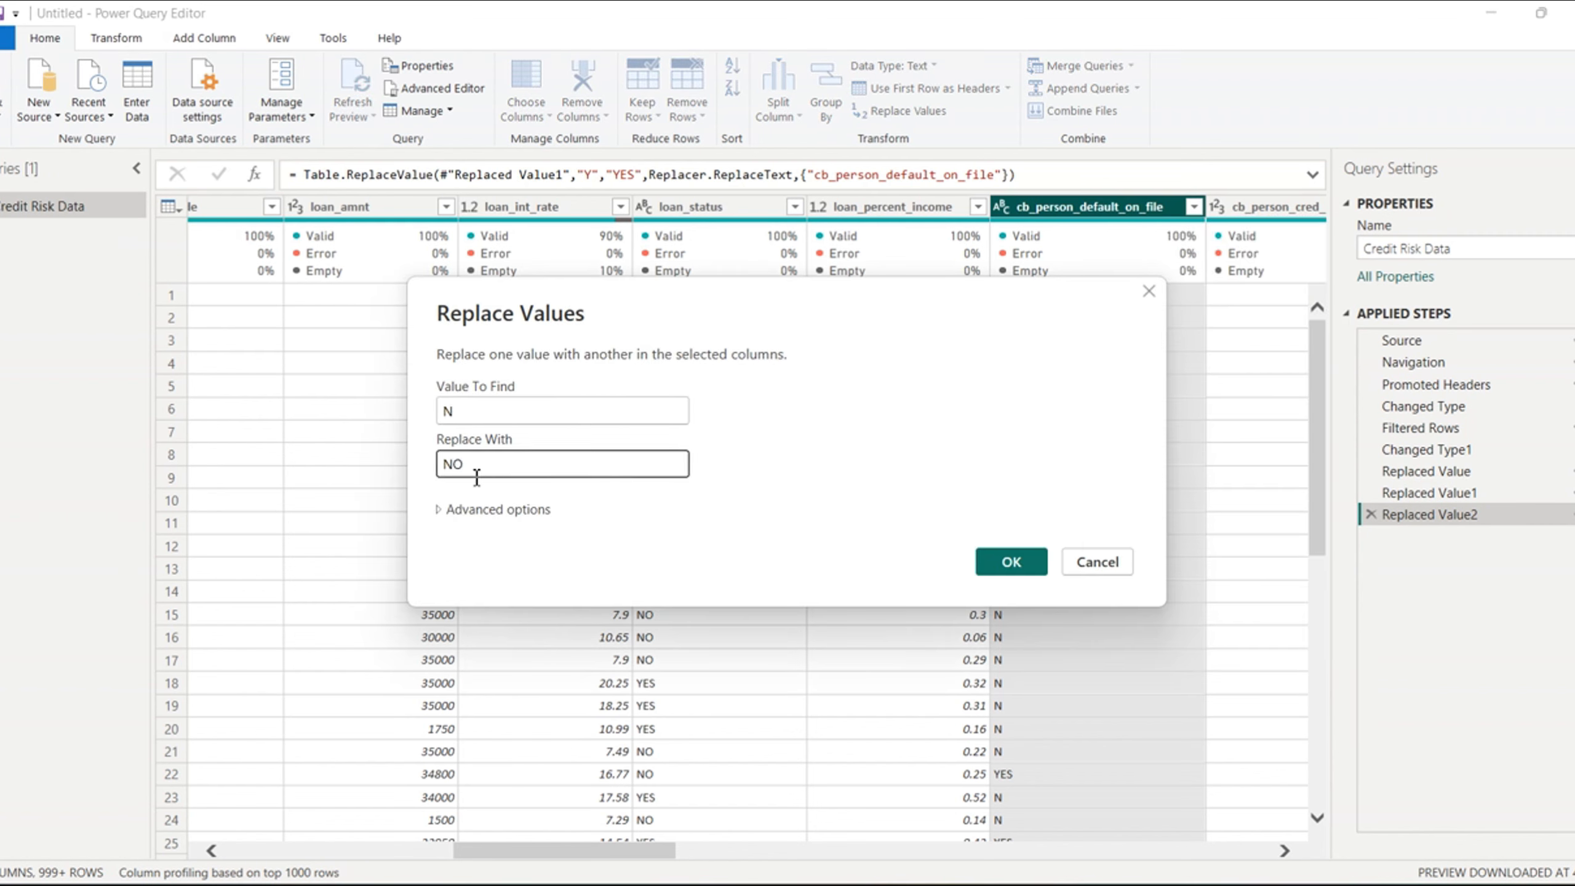
click(1010, 560)
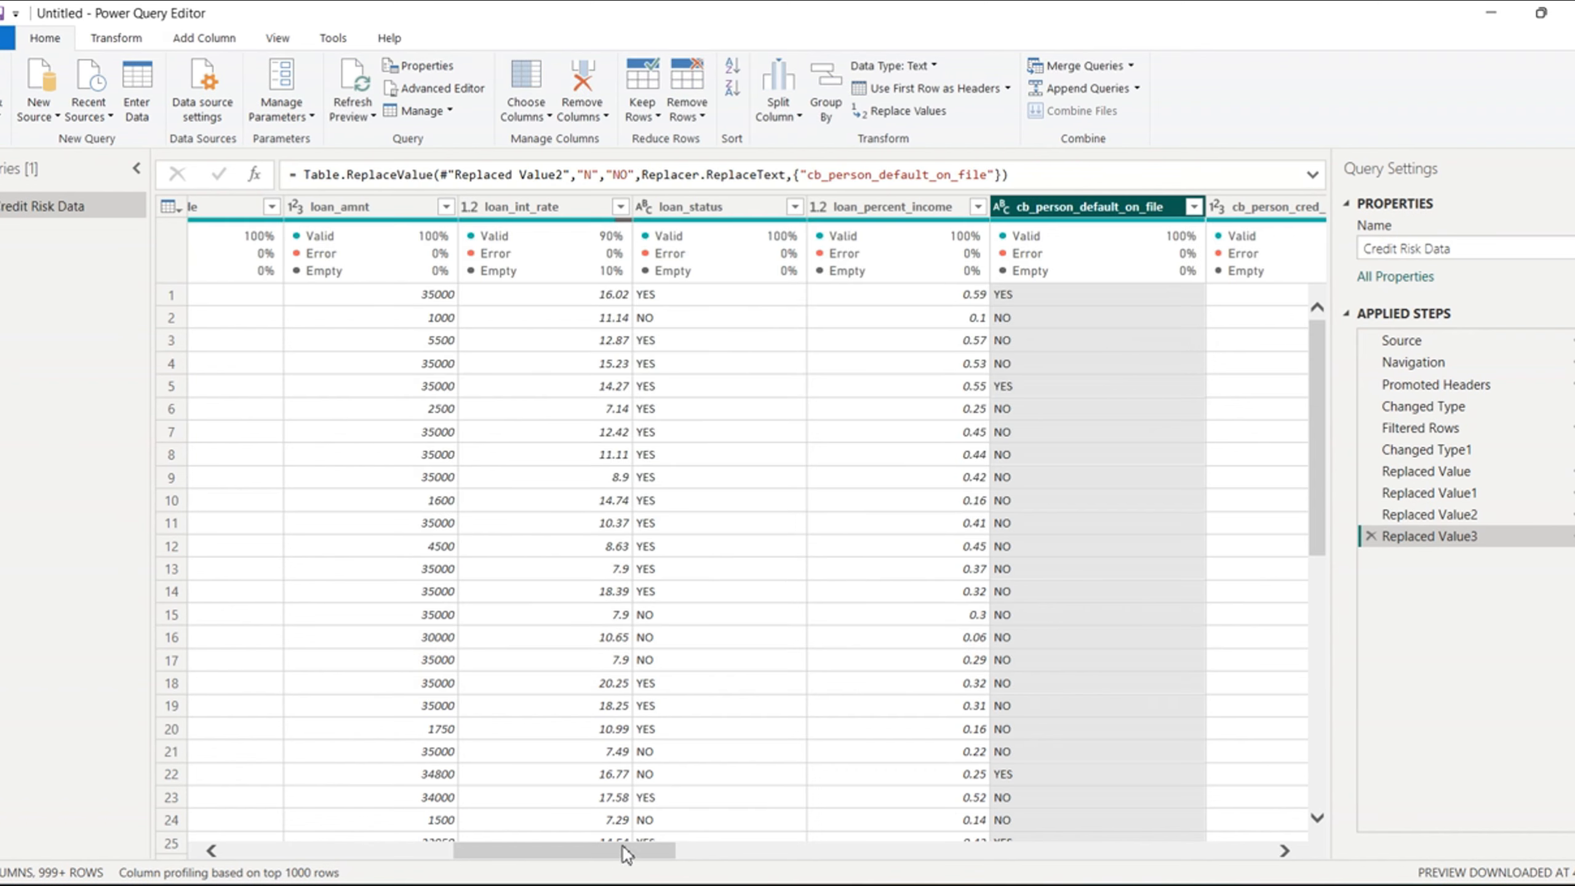
- Start merging the state and city columns, choosing a custom separator
drag(622, 859, 902, 860)
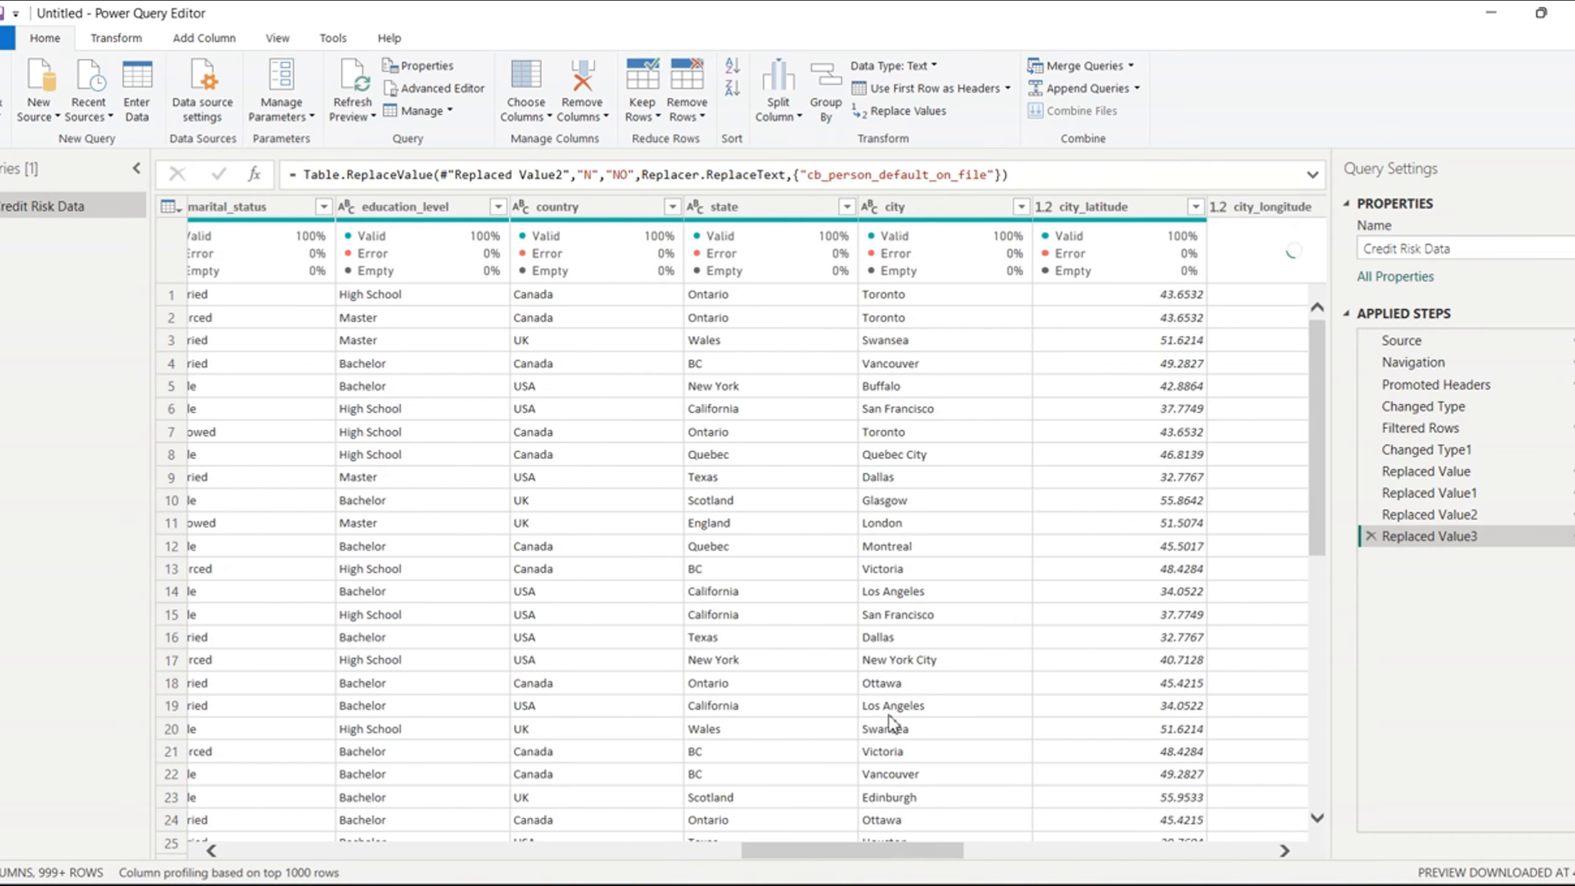
click(800, 215)
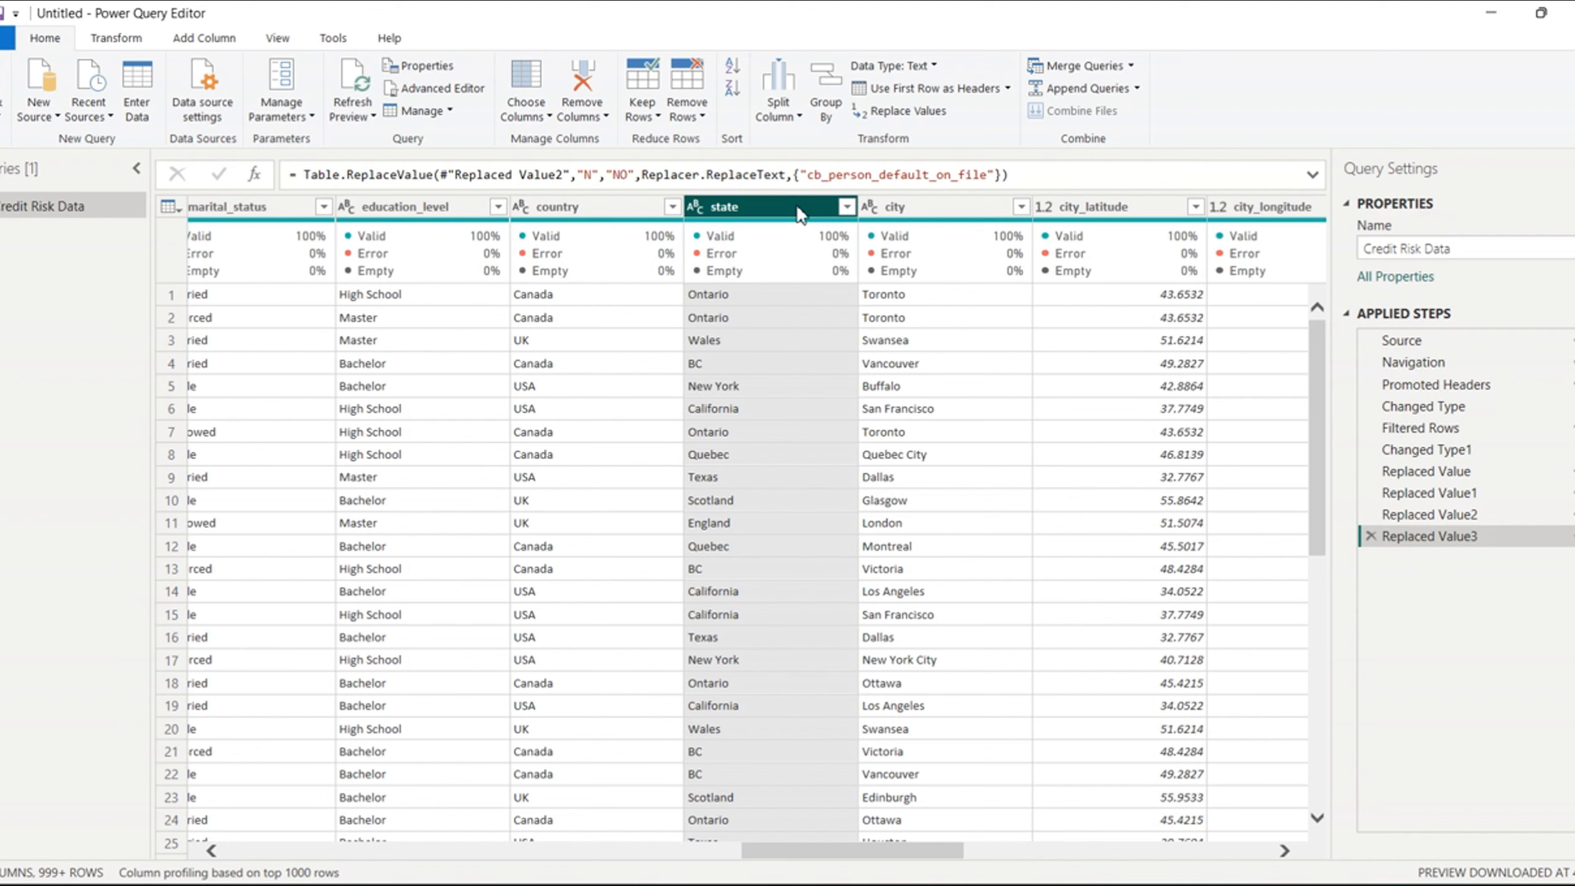
ctrl+click(924, 214)
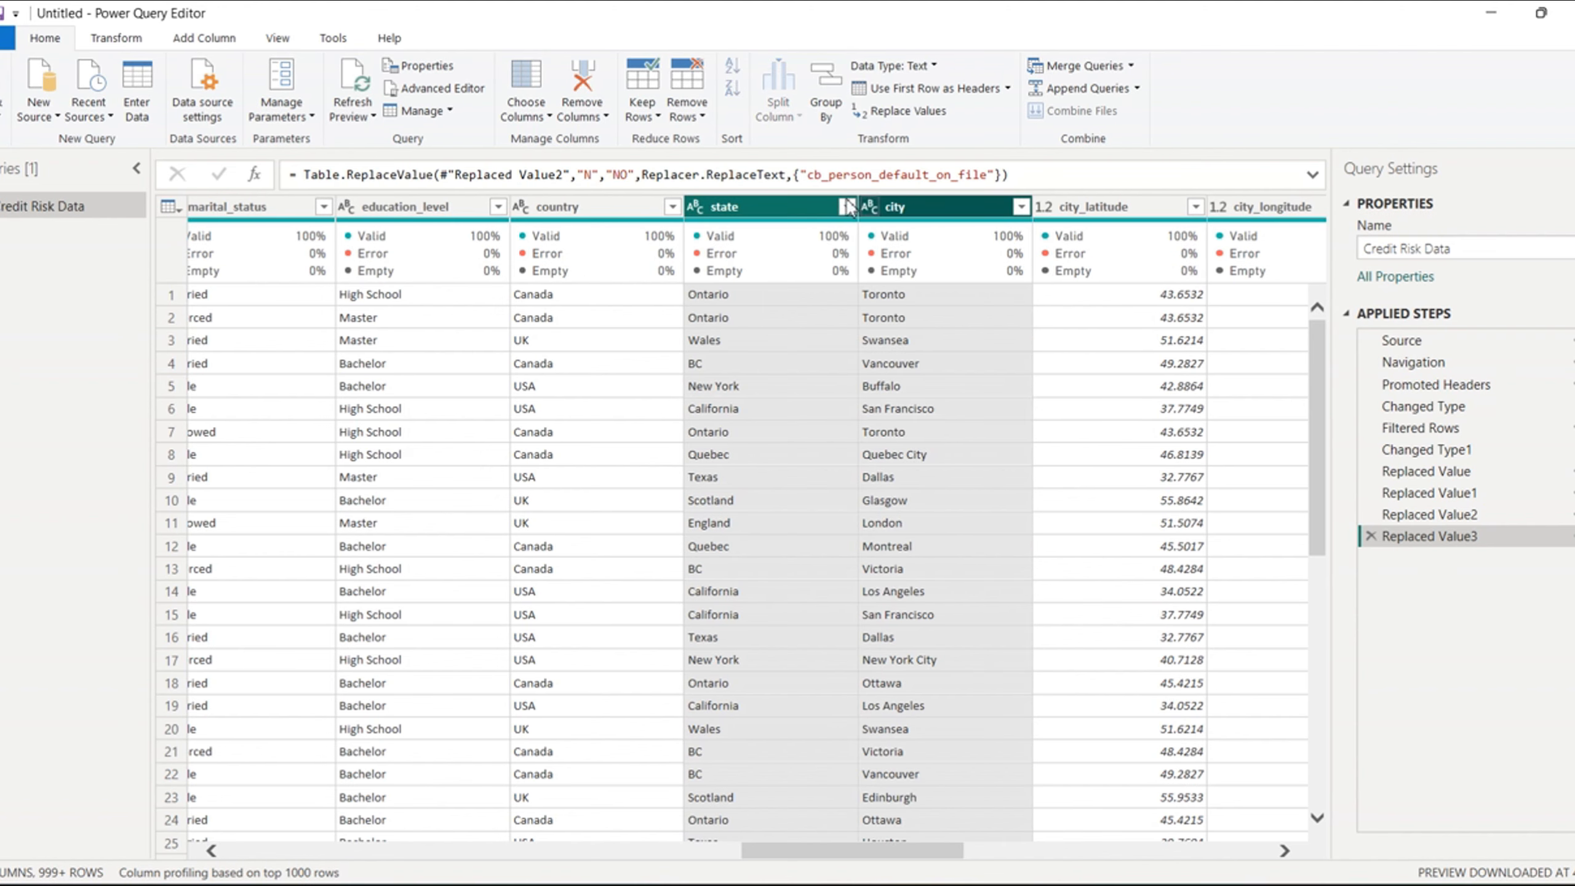
right_click(804, 202)
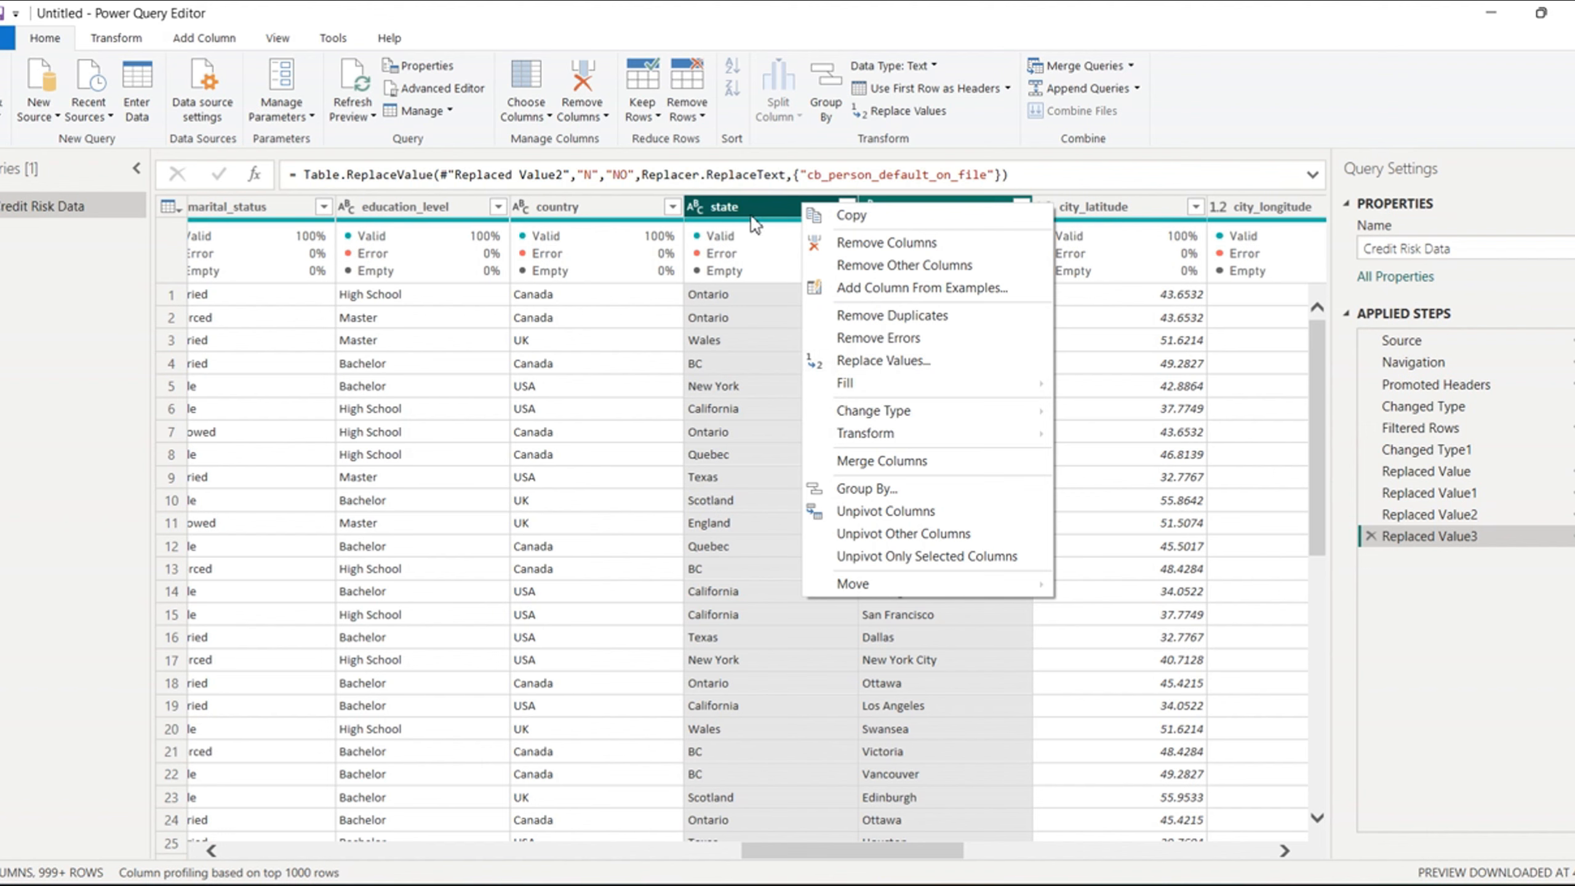
click(903, 462)
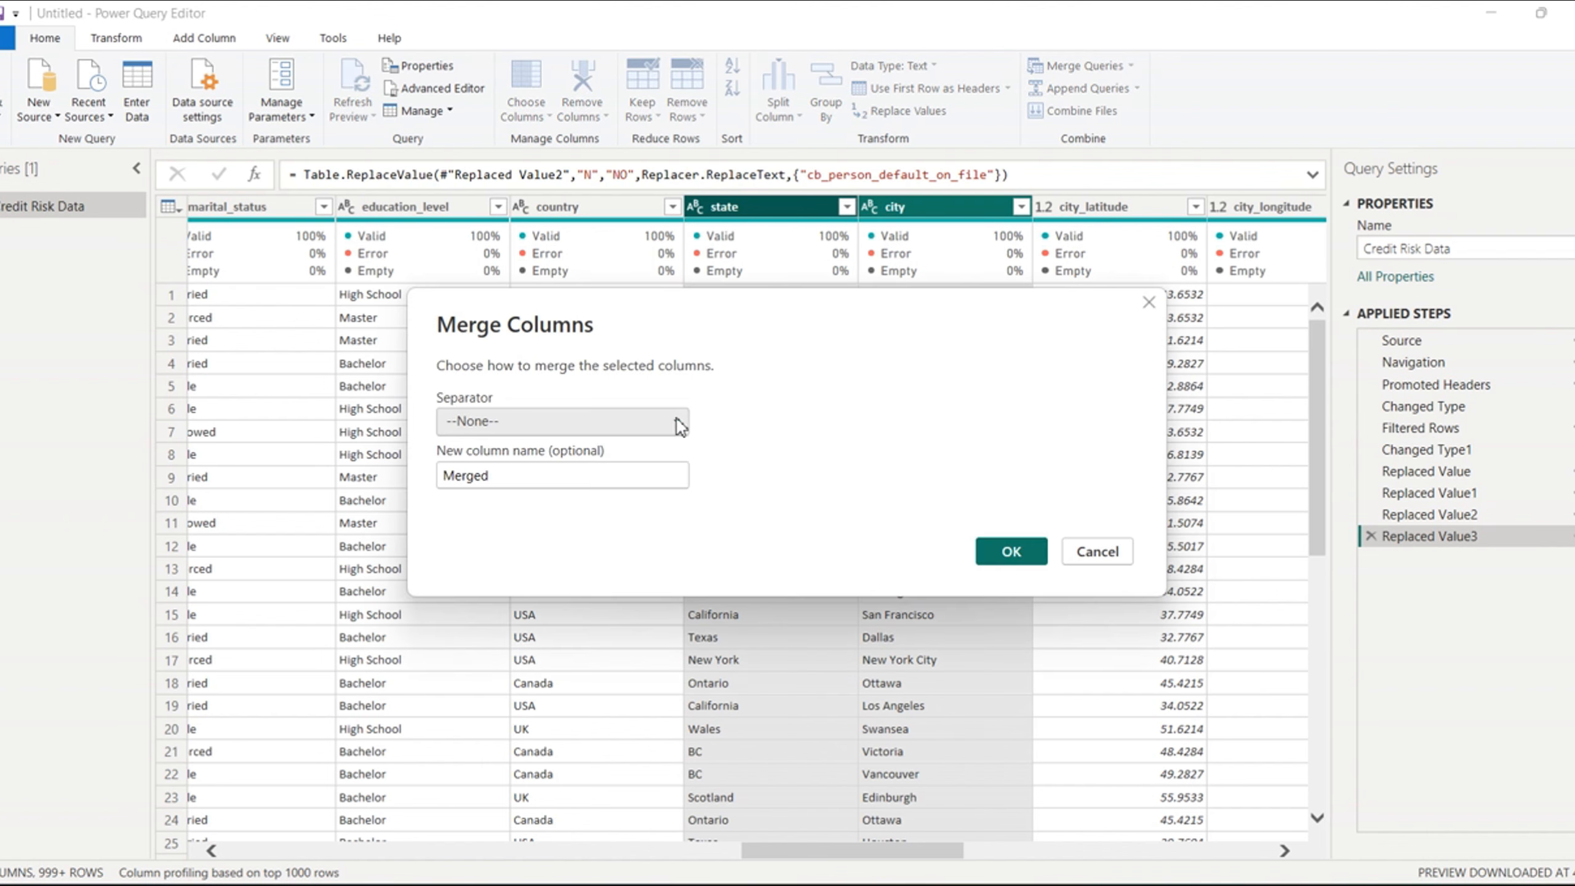
click(681, 426)
click(484, 598)
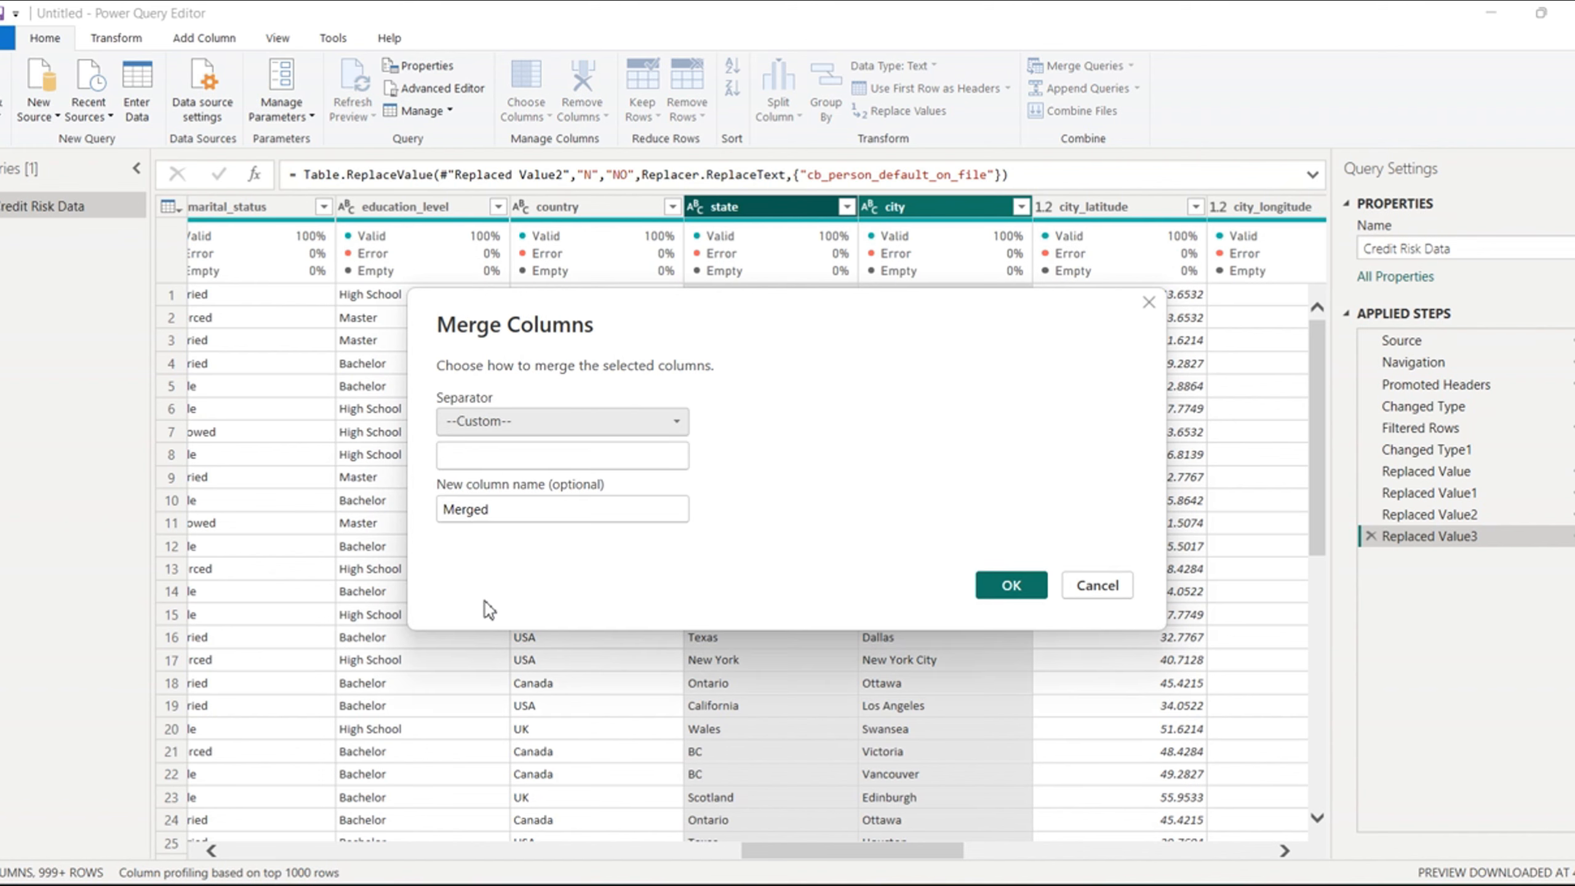
click(453, 445)
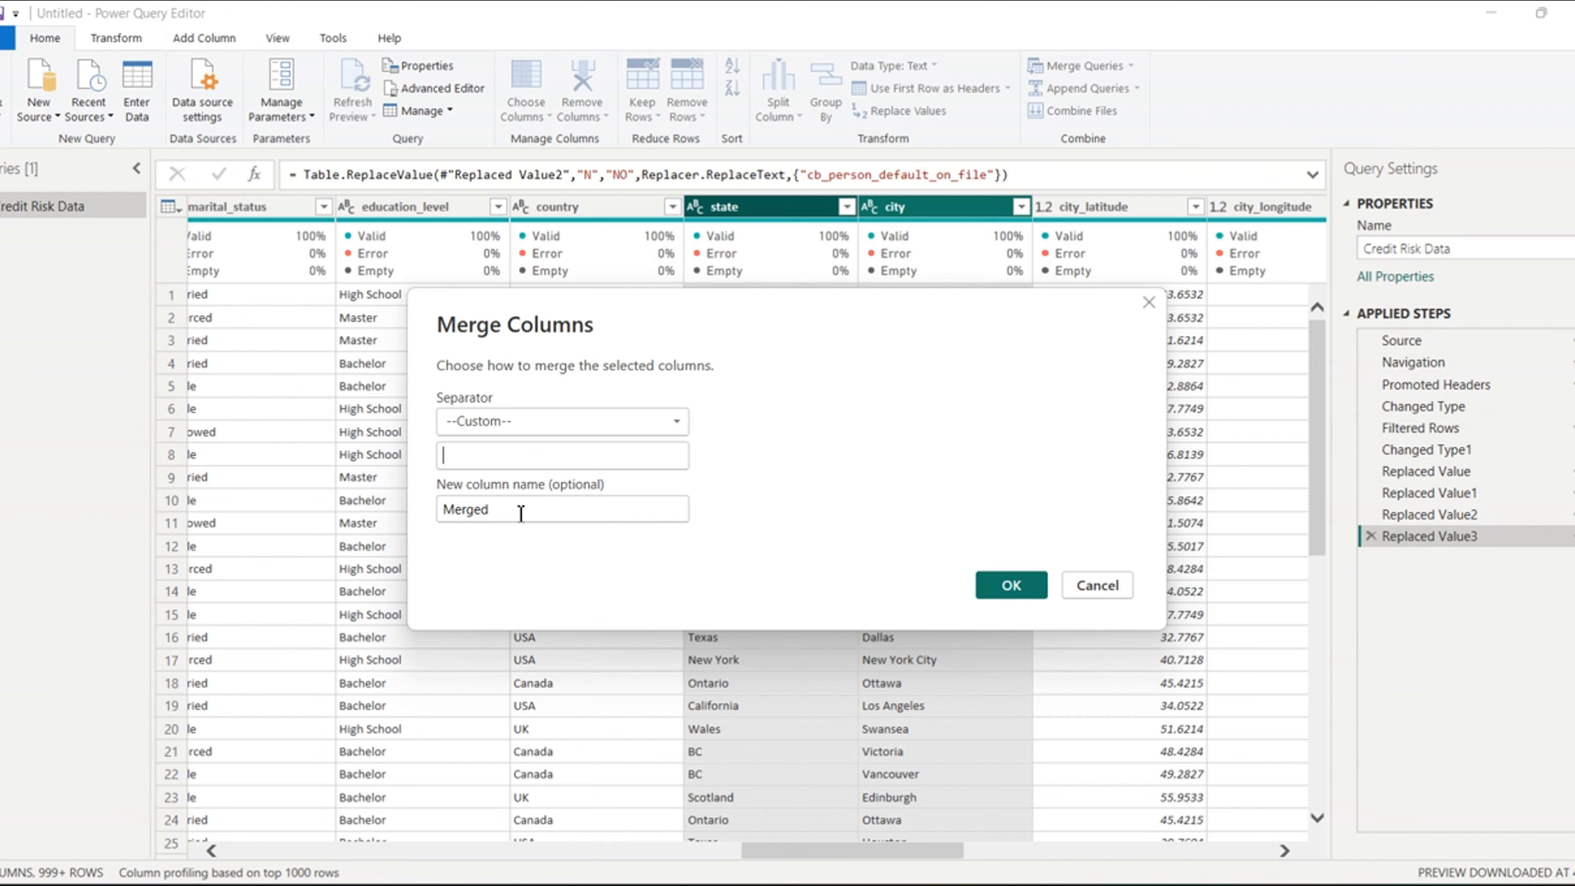
- Name the merged column "State, City" and complete the merge
drag(507, 509, 438, 521)
text(Sta)
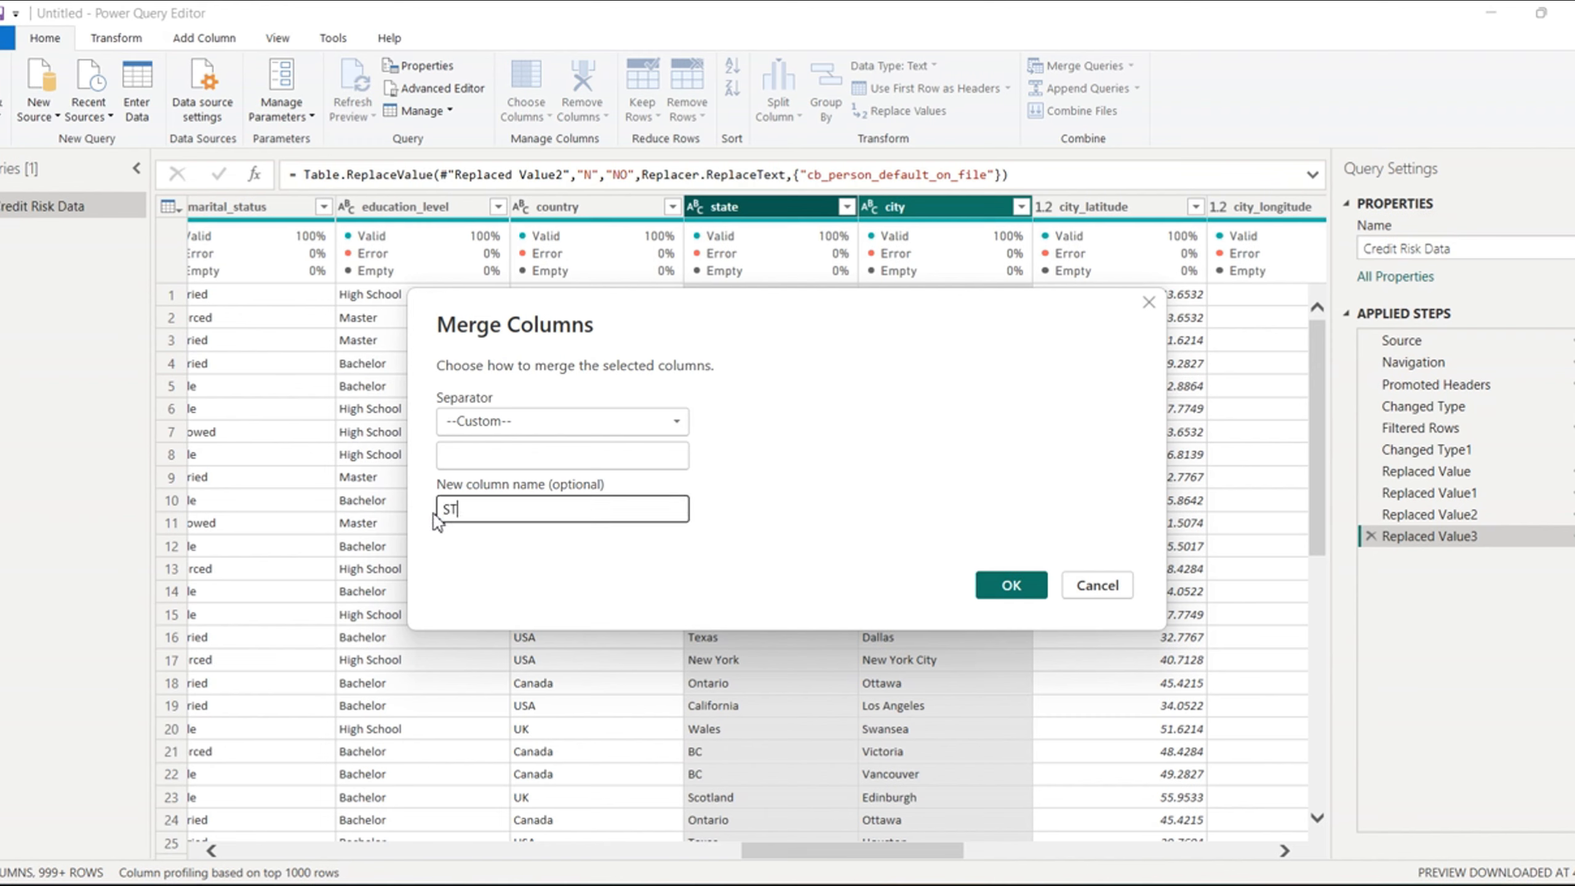
key(BackSpace)
key(BackSpace)
text(tate, City)
click(1017, 588)
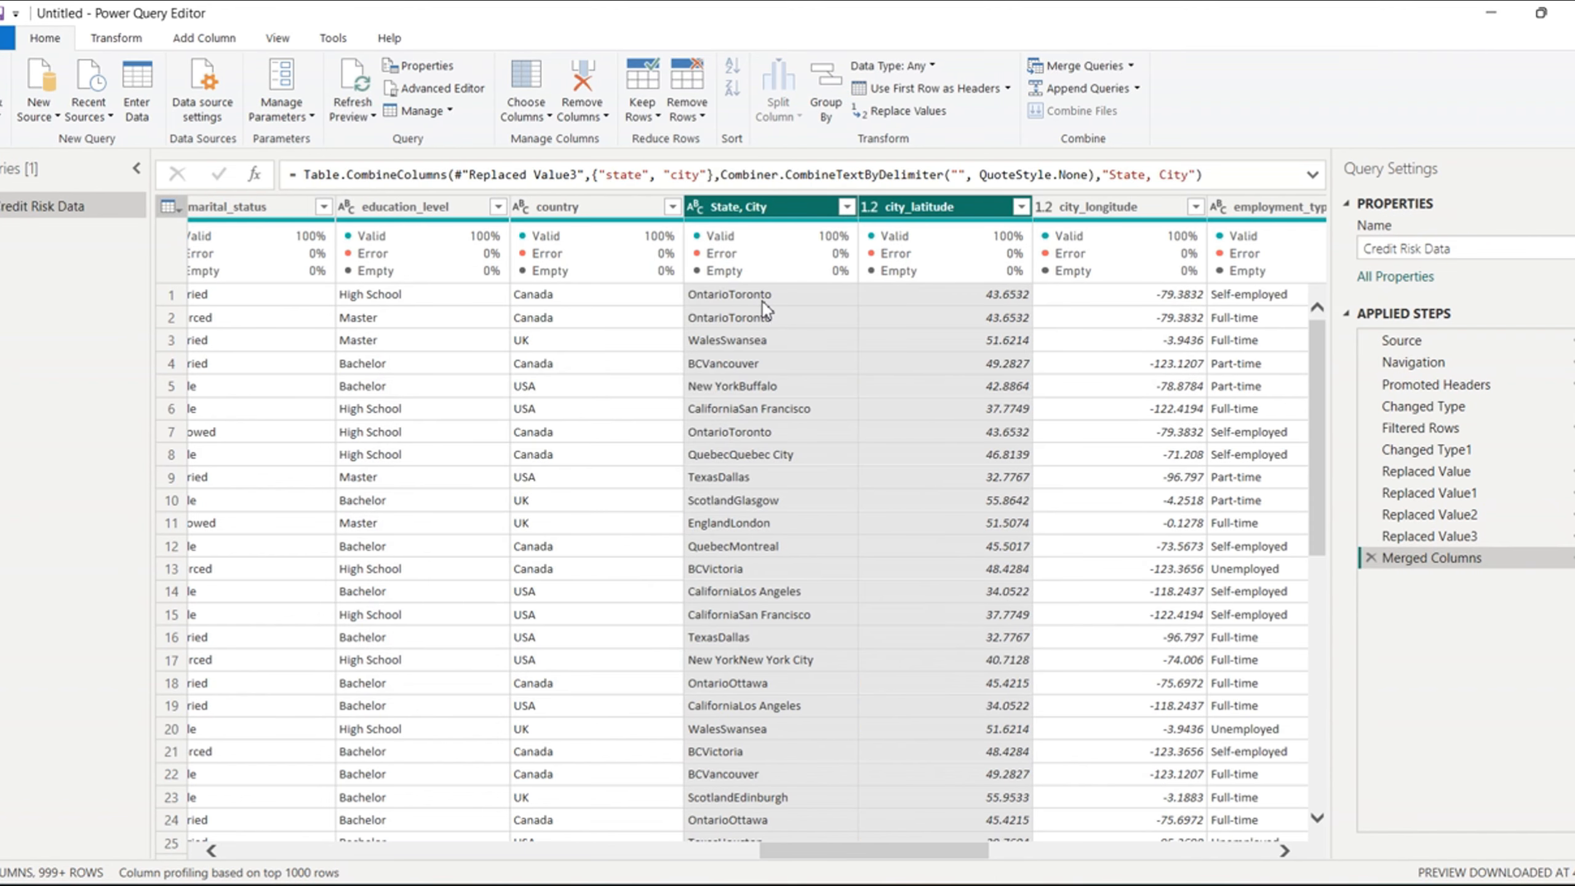
- Edit the Merged Columns step to use a custom separator of a comma followed by a space
right_click(1424, 558)
click(1487, 572)
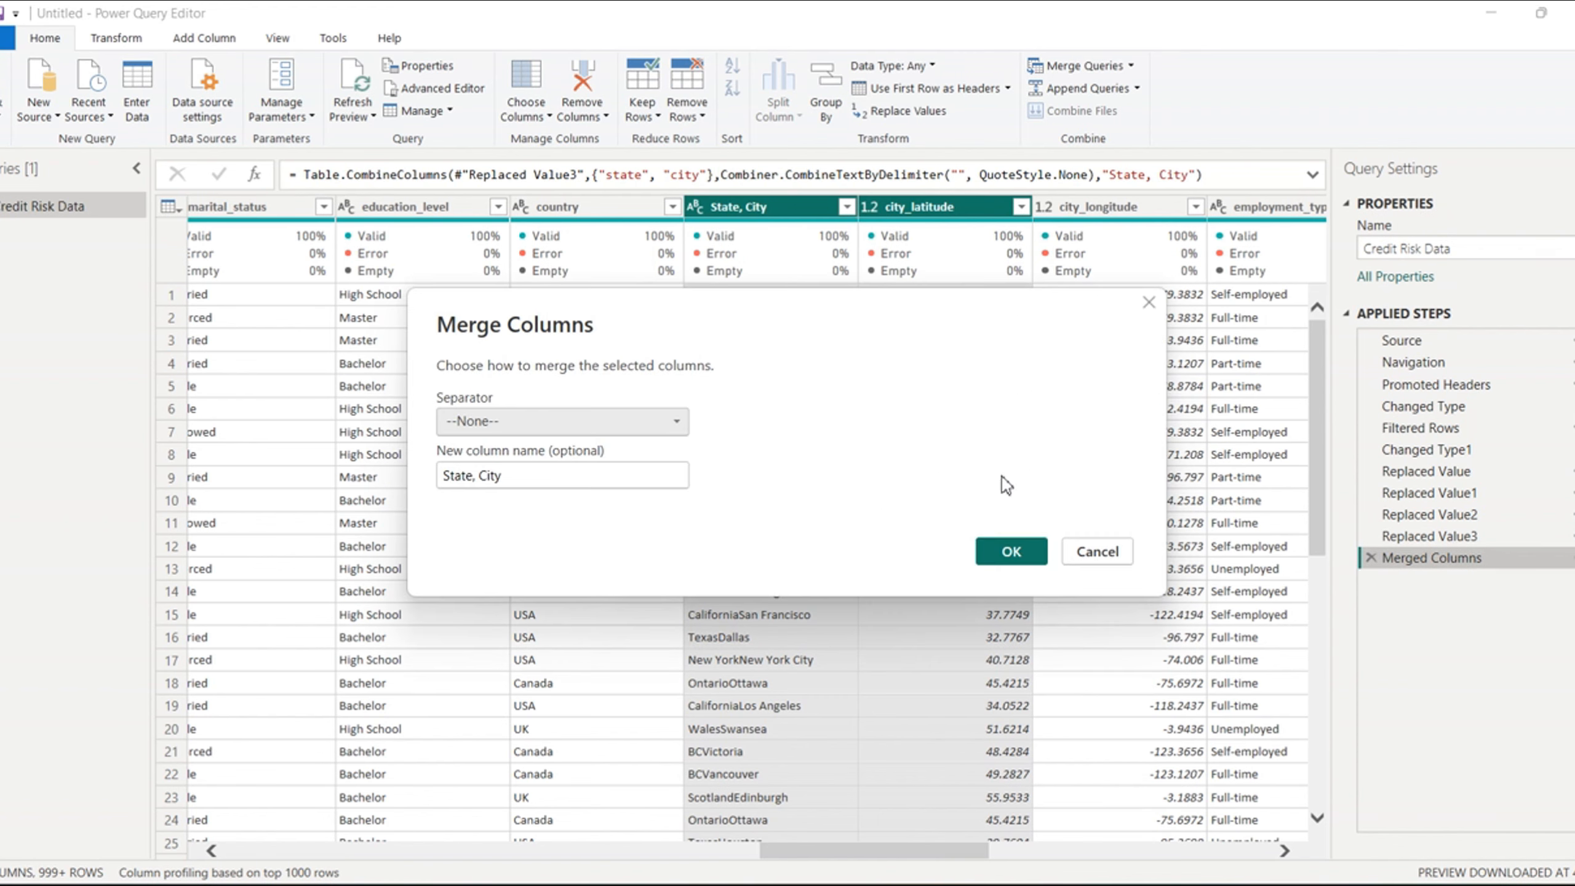
click(675, 421)
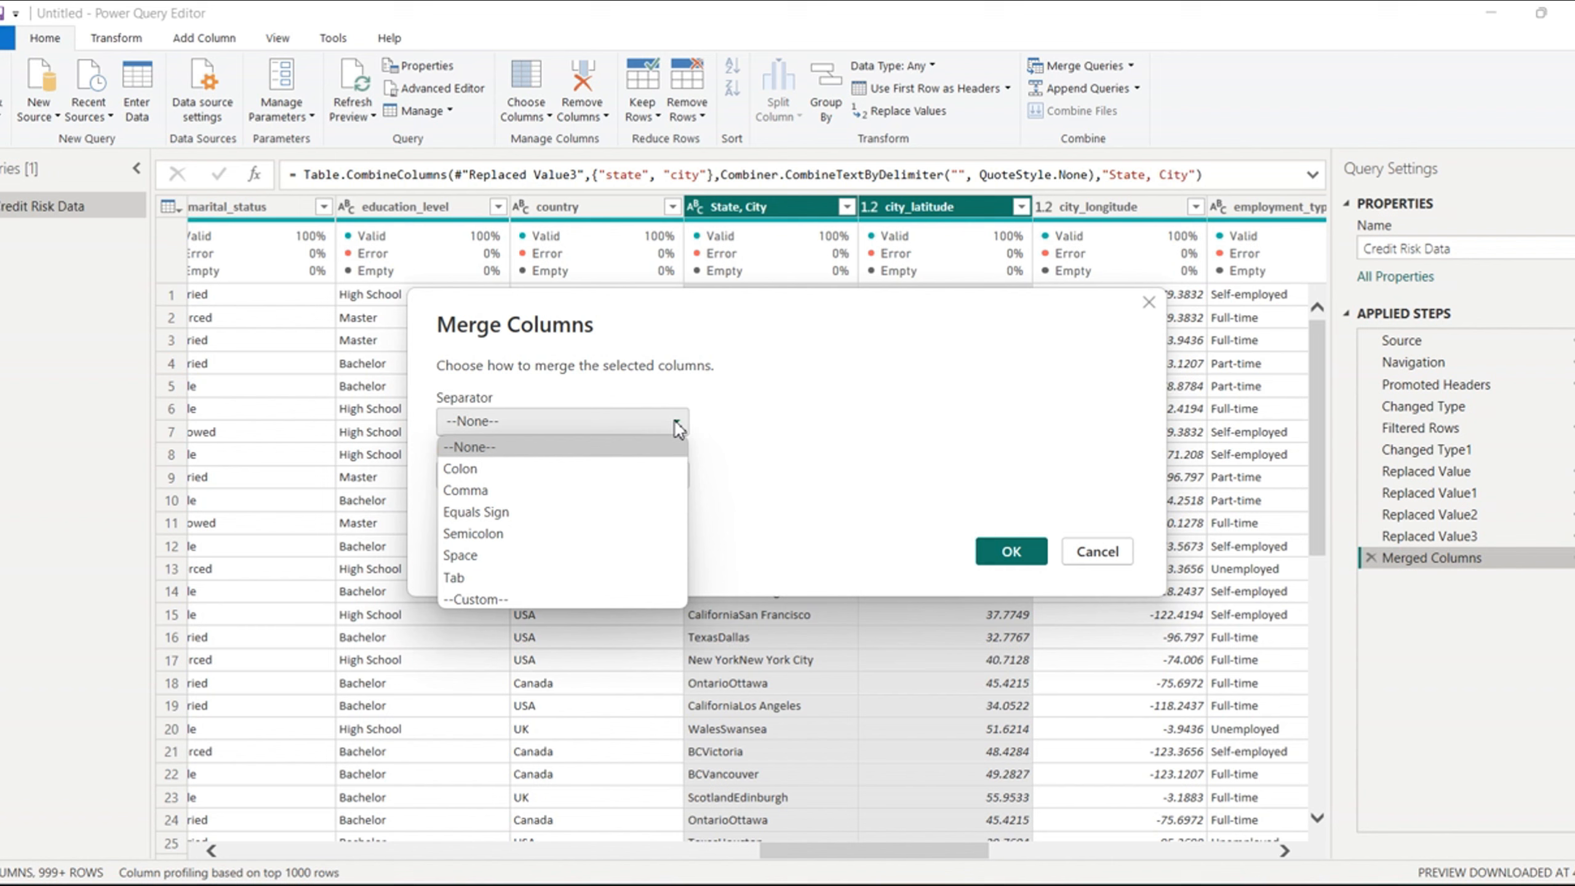
click(475, 598)
click(452, 458)
text(,)
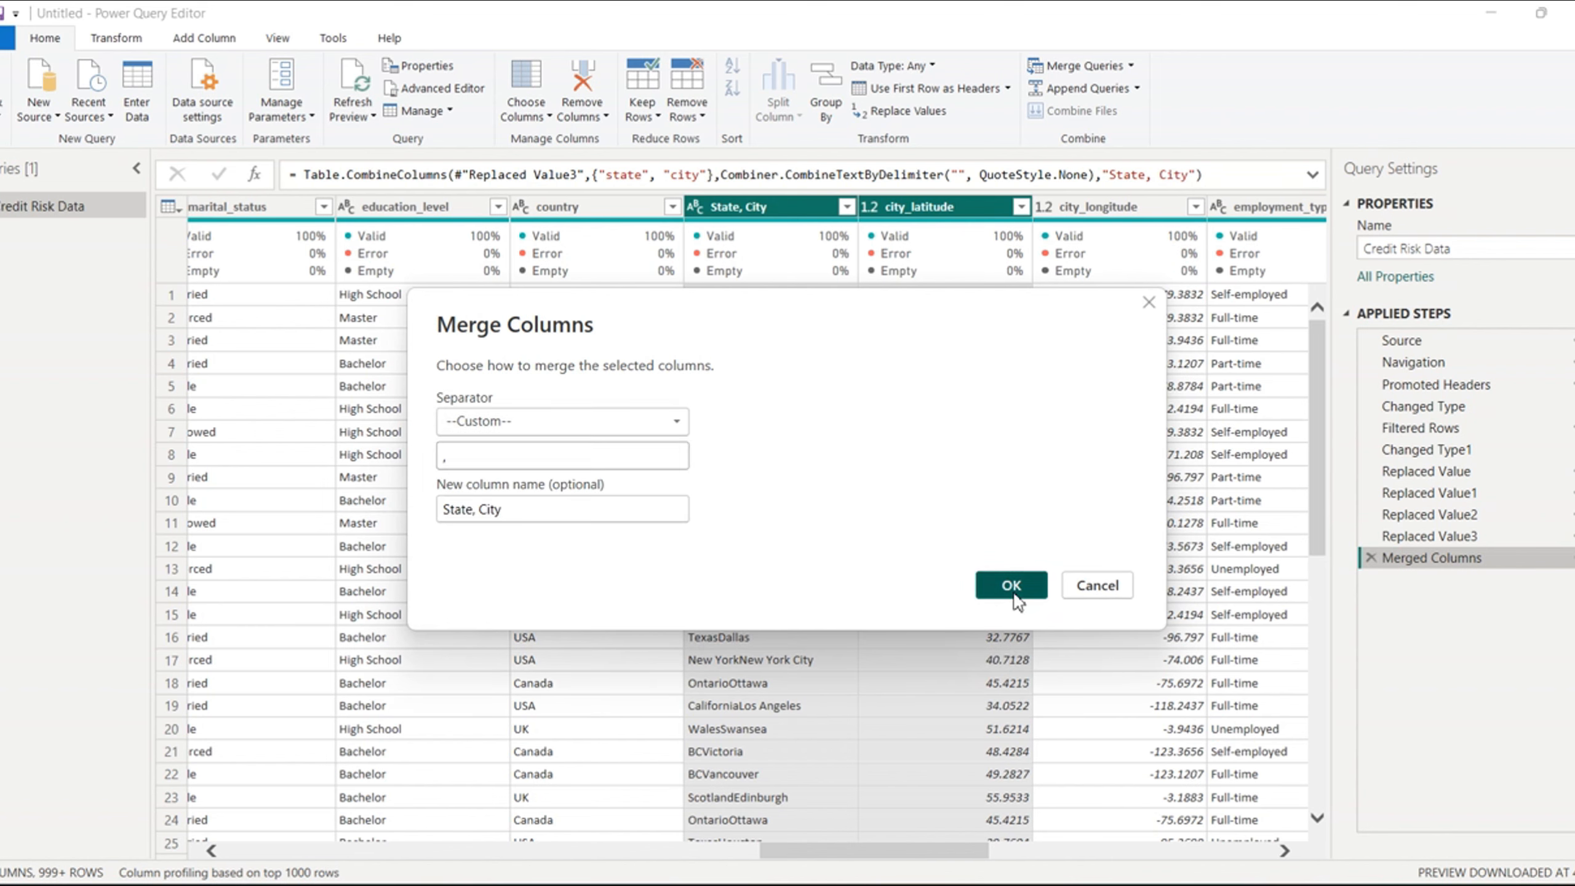
click(1014, 592)
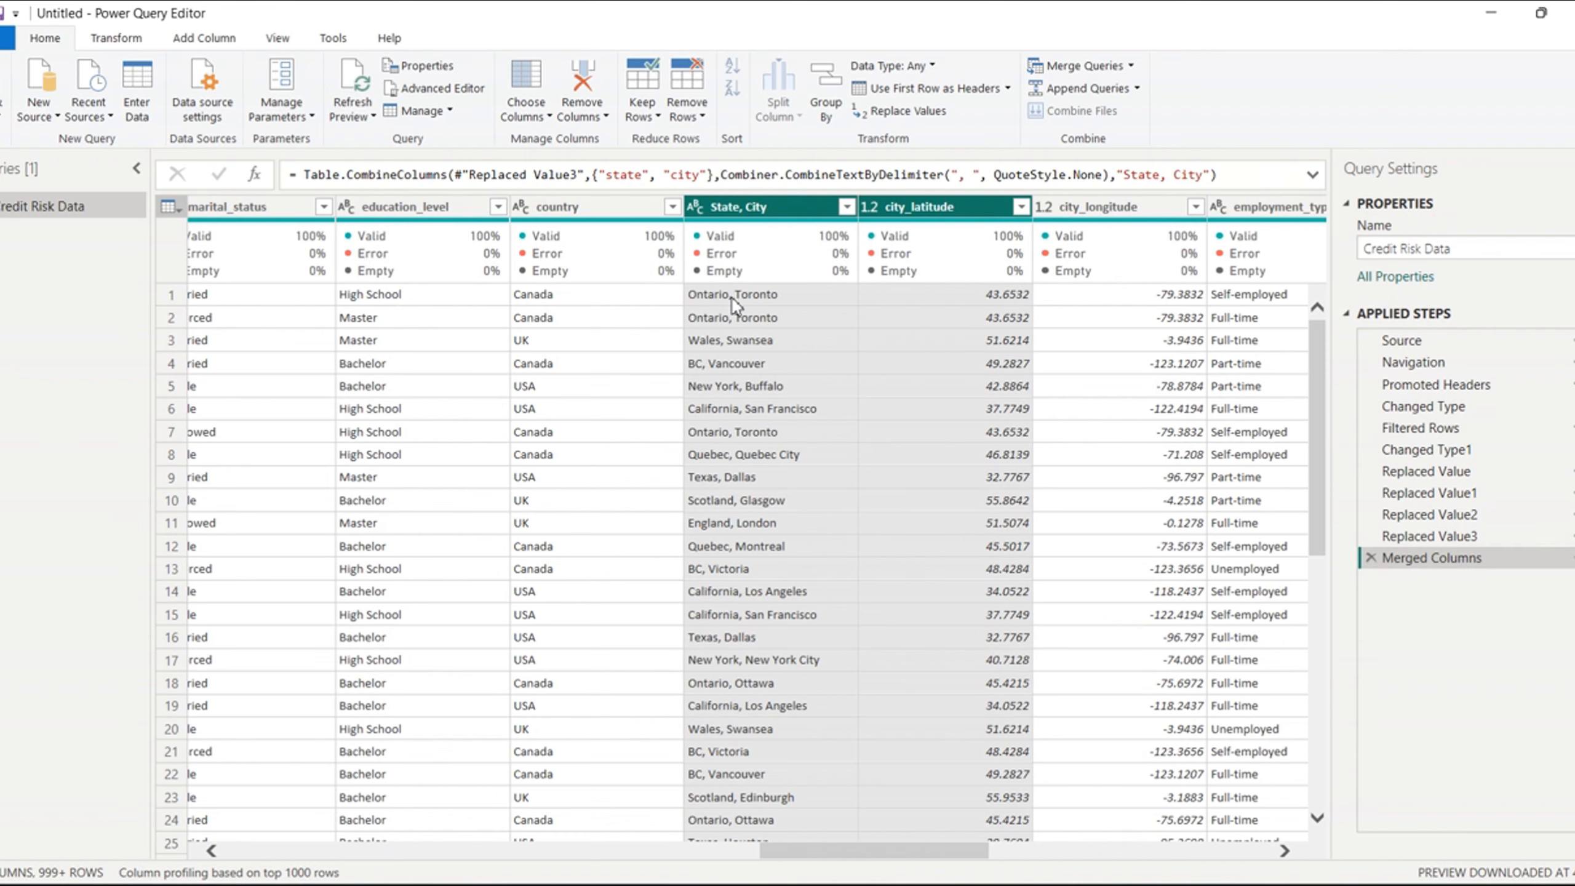
- Check the merged column and remaining columns of the query, and close the query editor while applying the pending changes
click(807, 202)
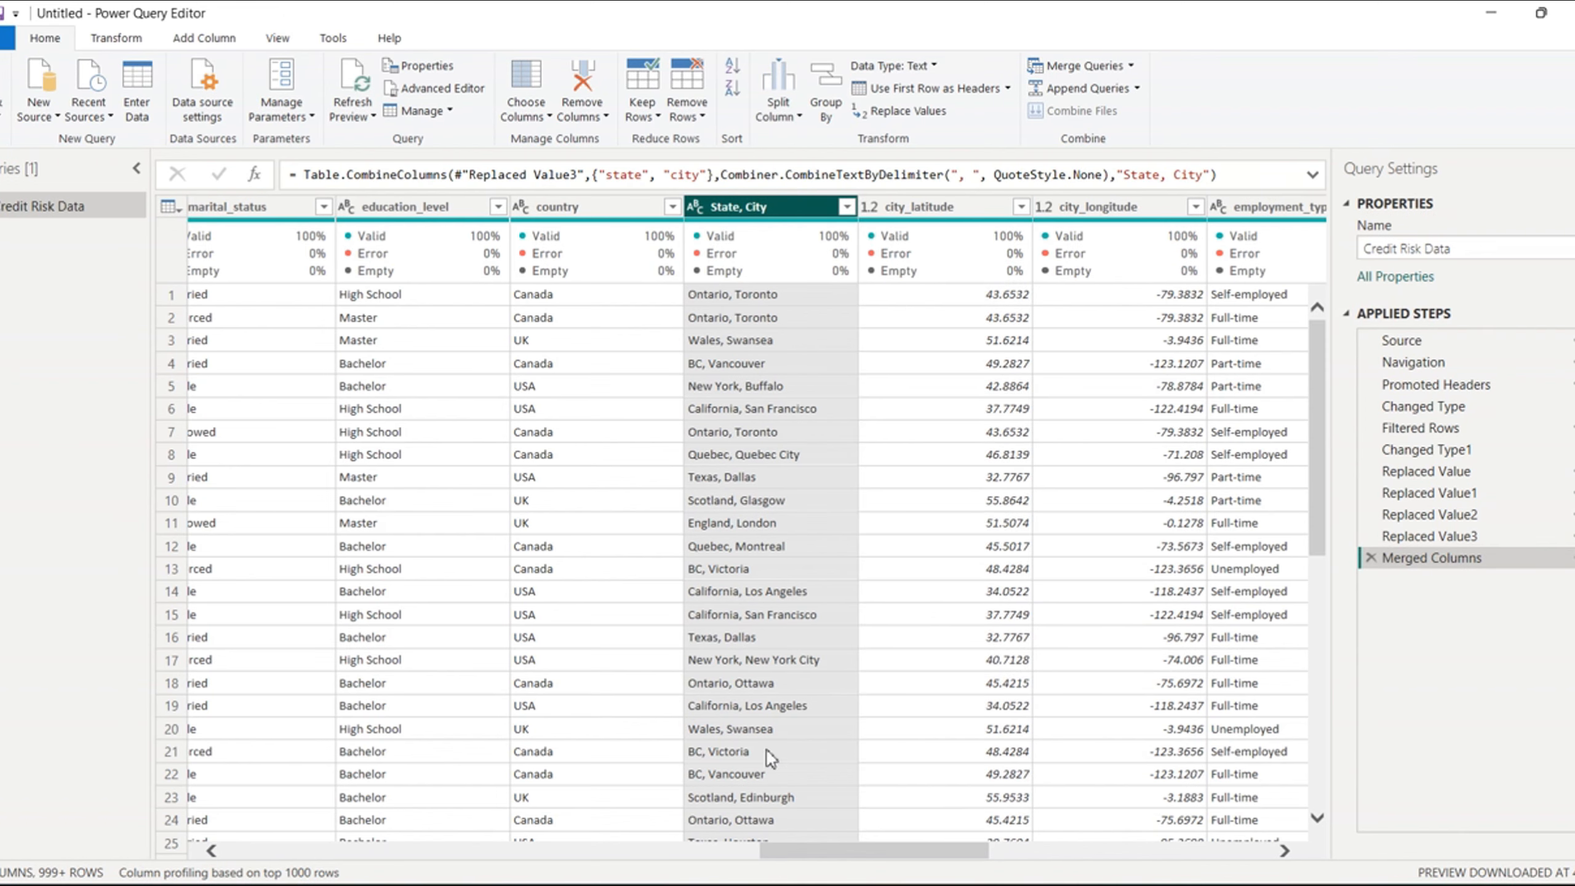
drag(854, 850, 1265, 835)
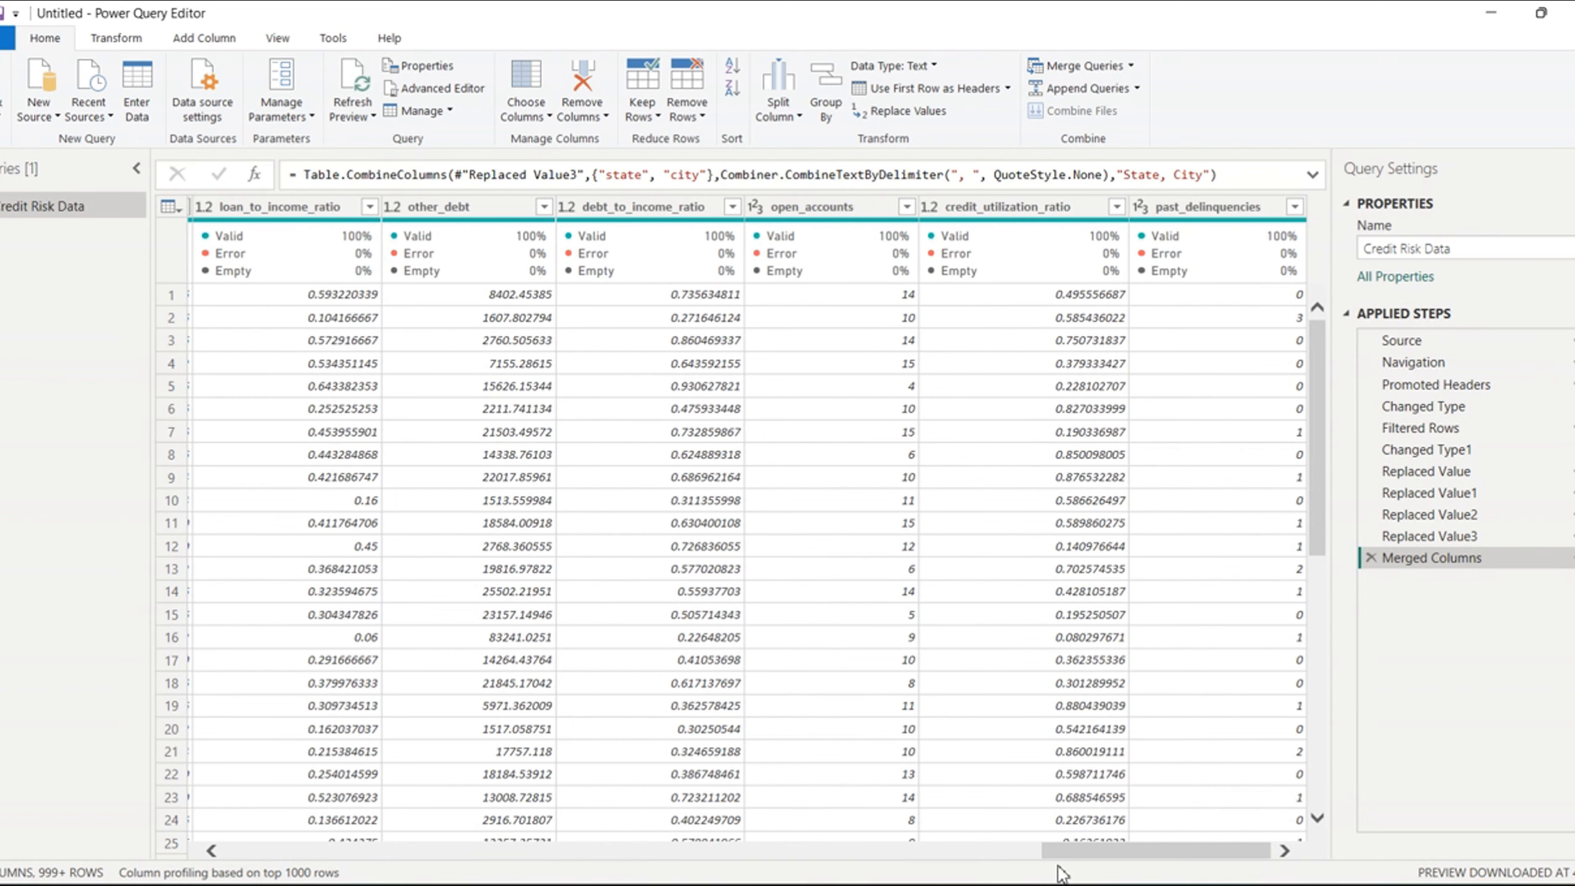
drag(1060, 850, 264, 651)
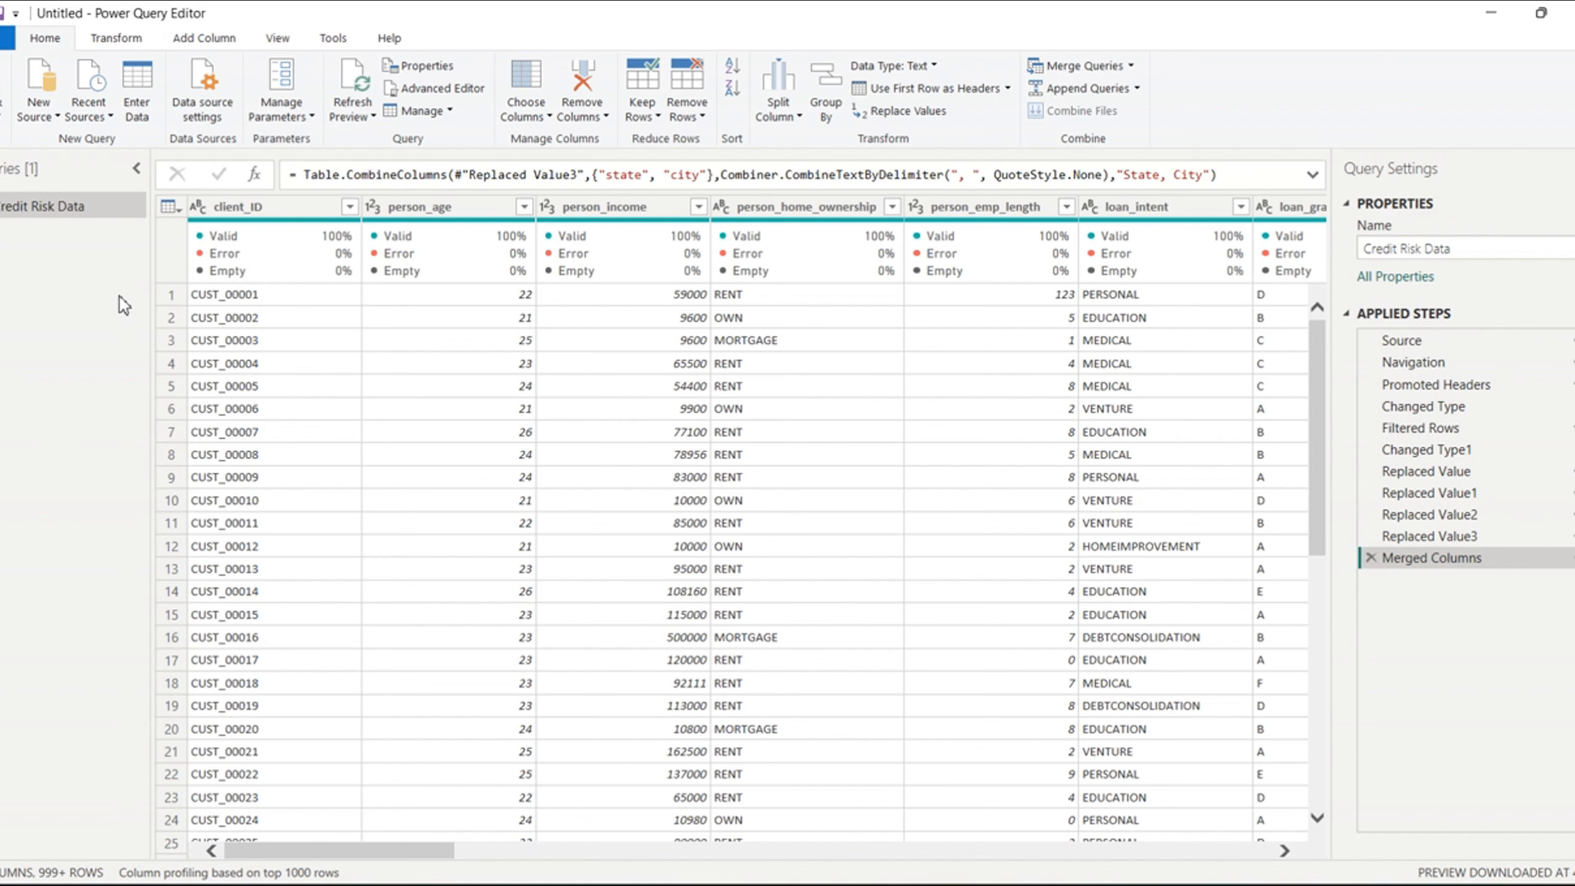
click(3, 123)
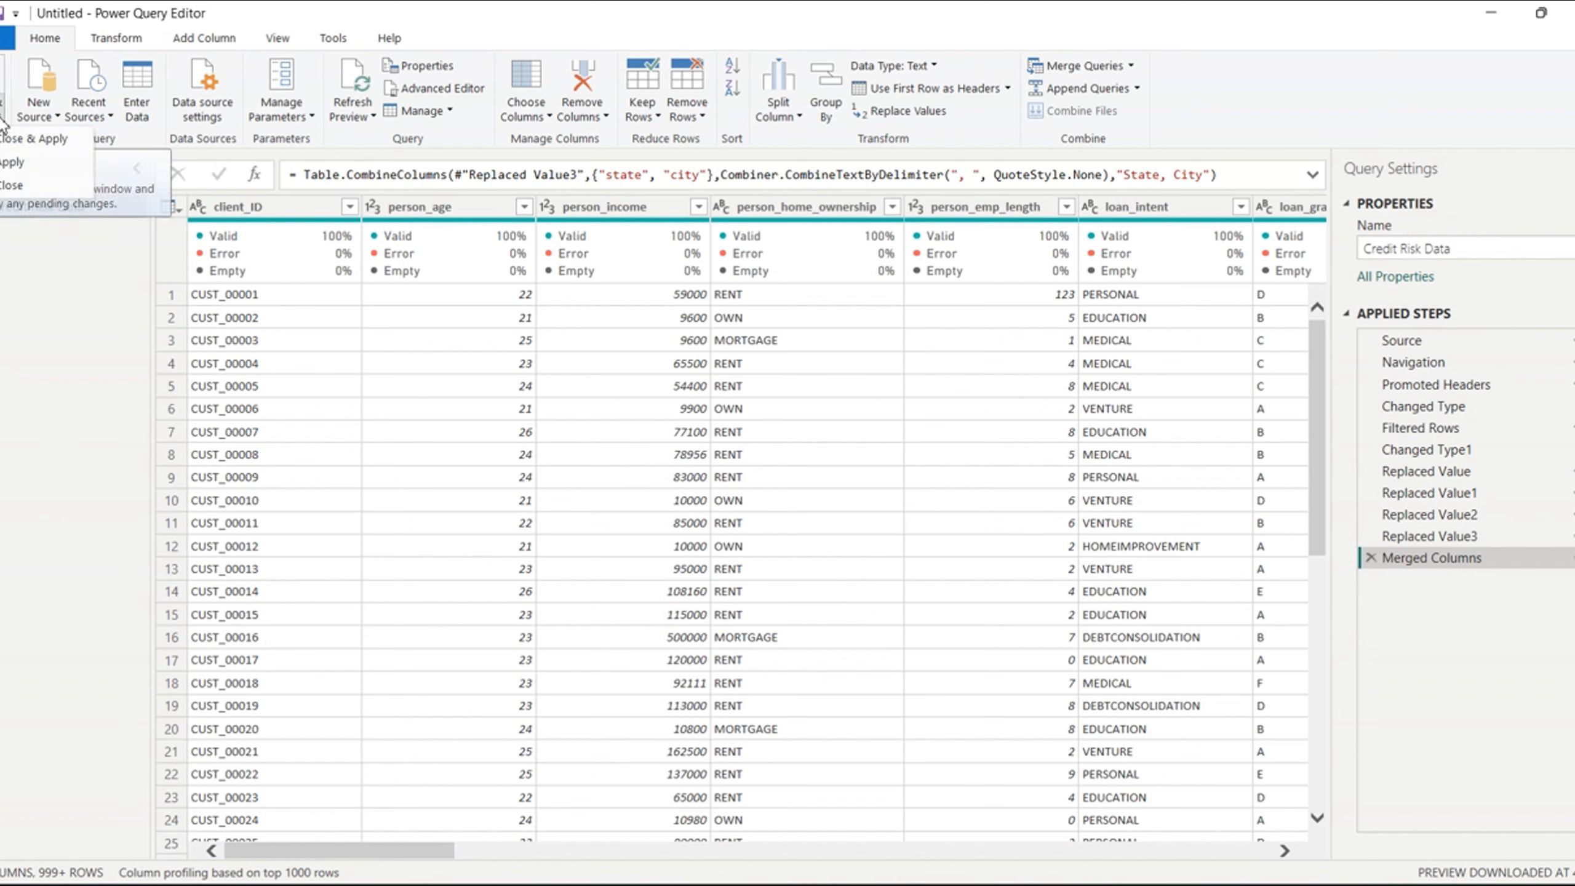
click(47, 142)
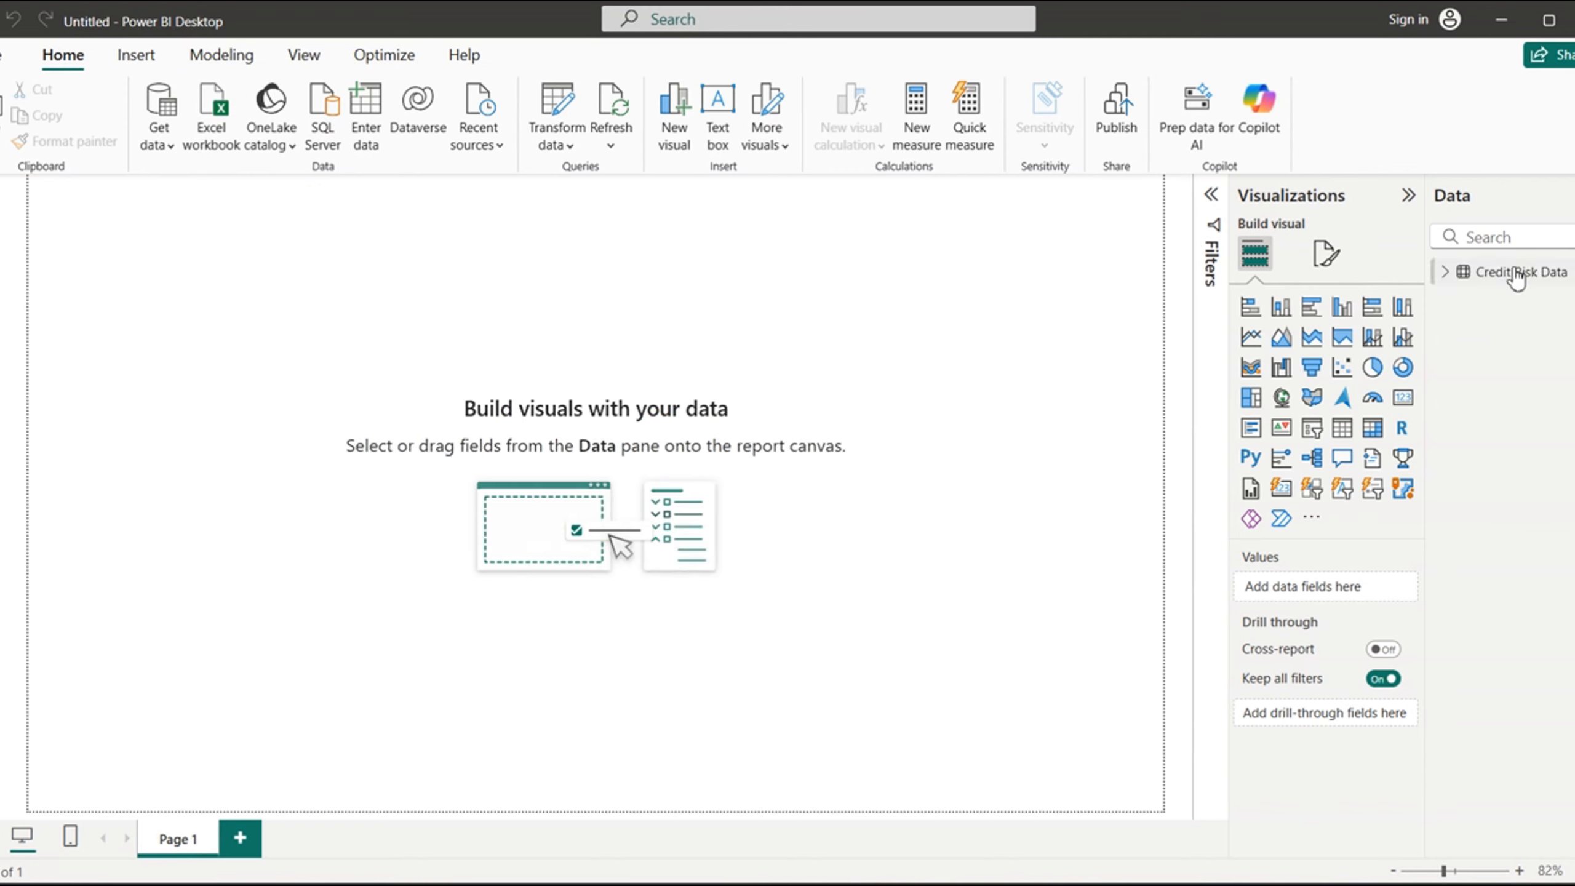
mouse_move(1491, 272)
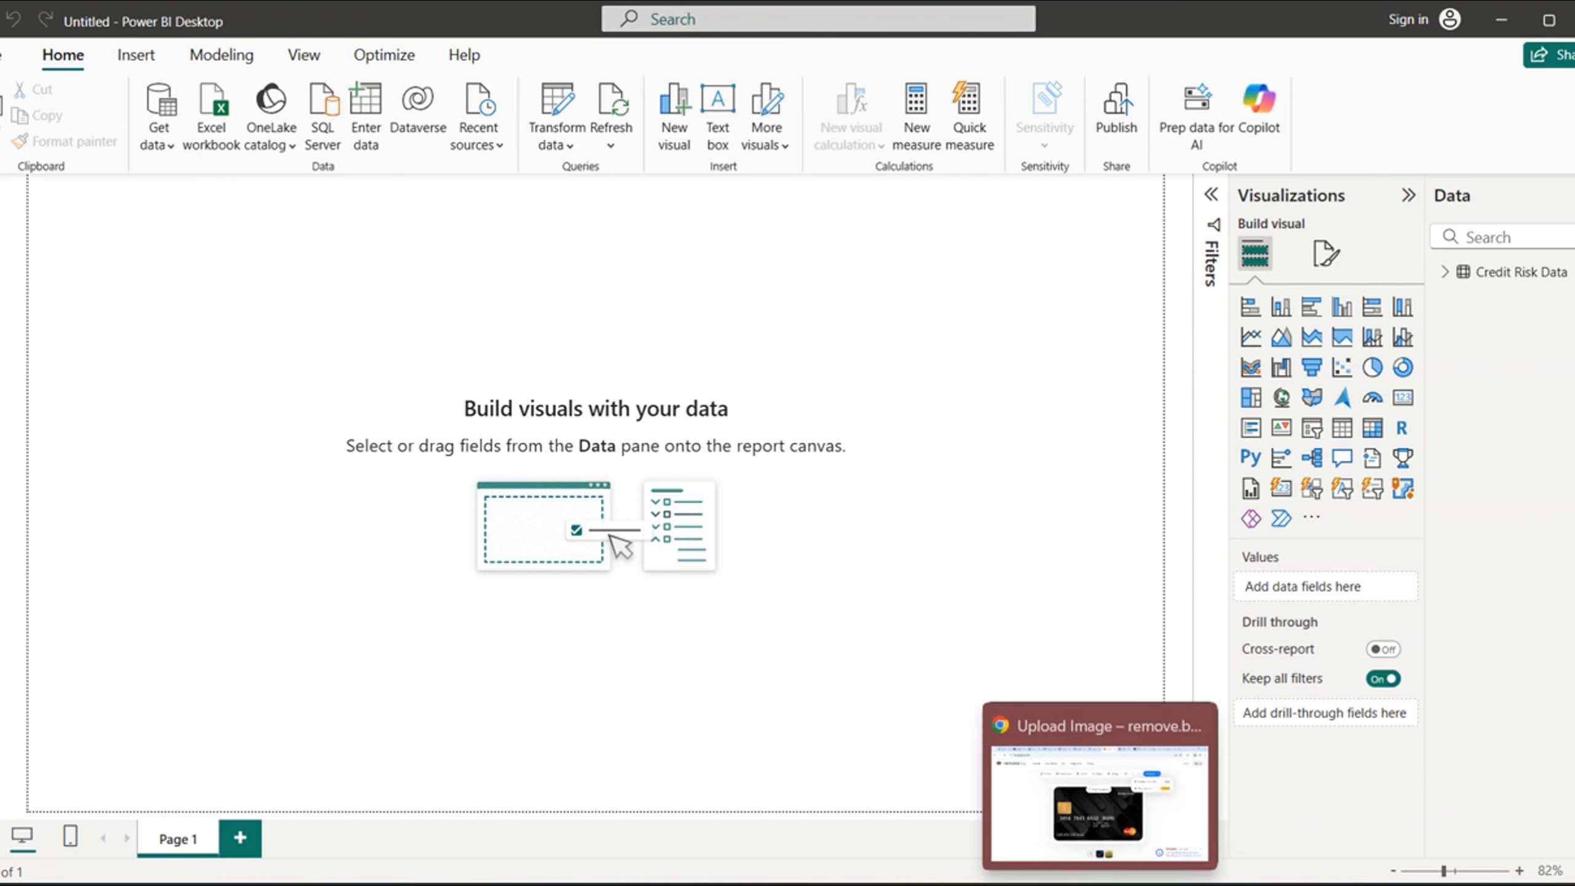
click(1097, 825)
click(1387, 421)
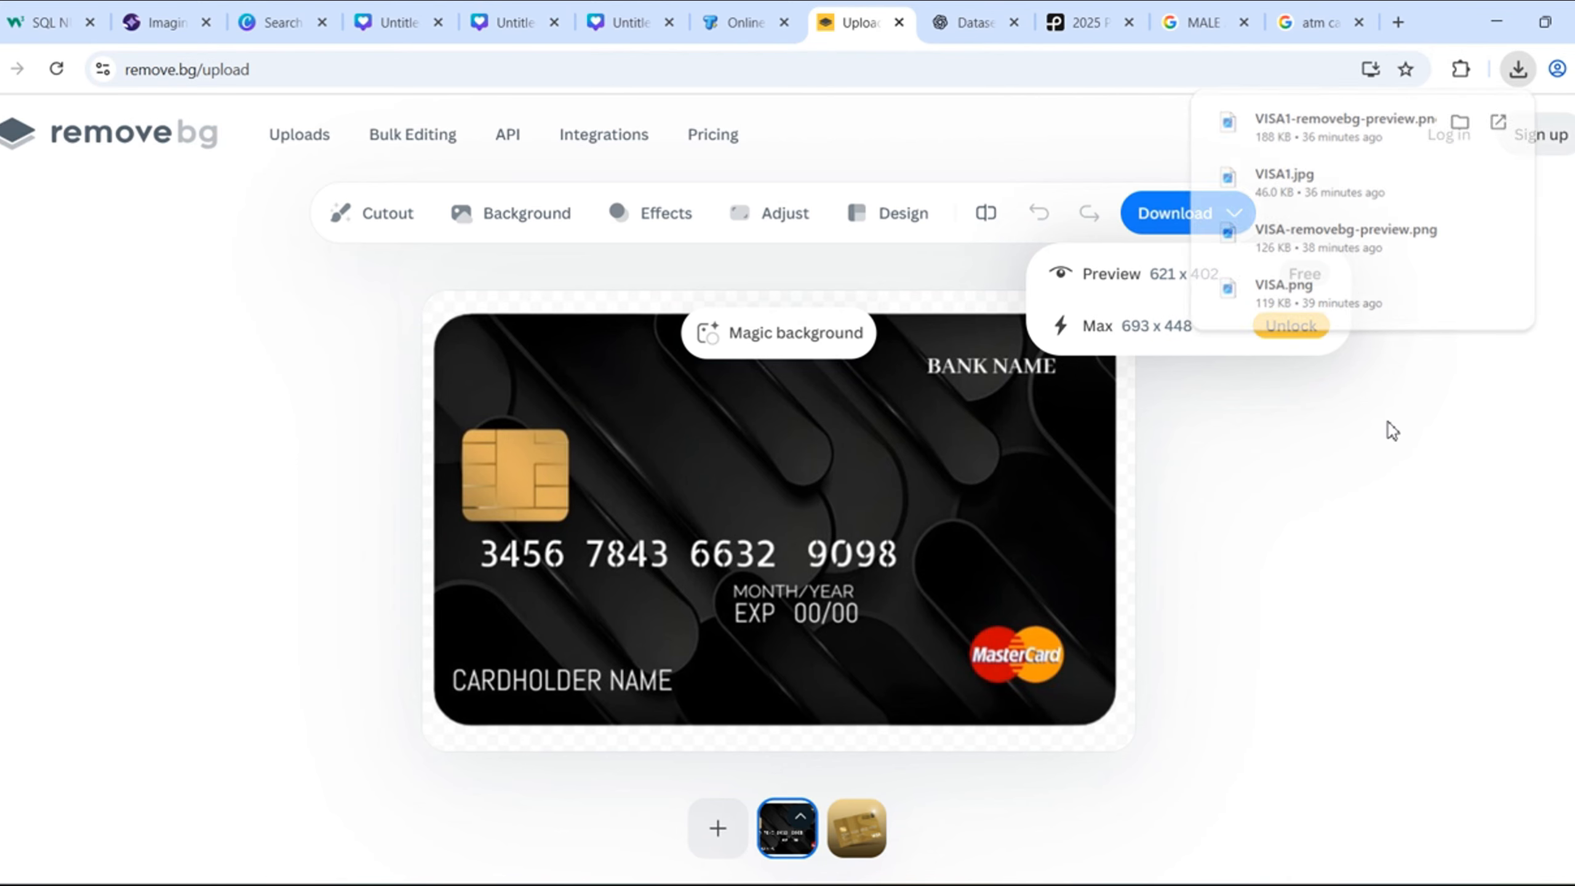
click(1502, 23)
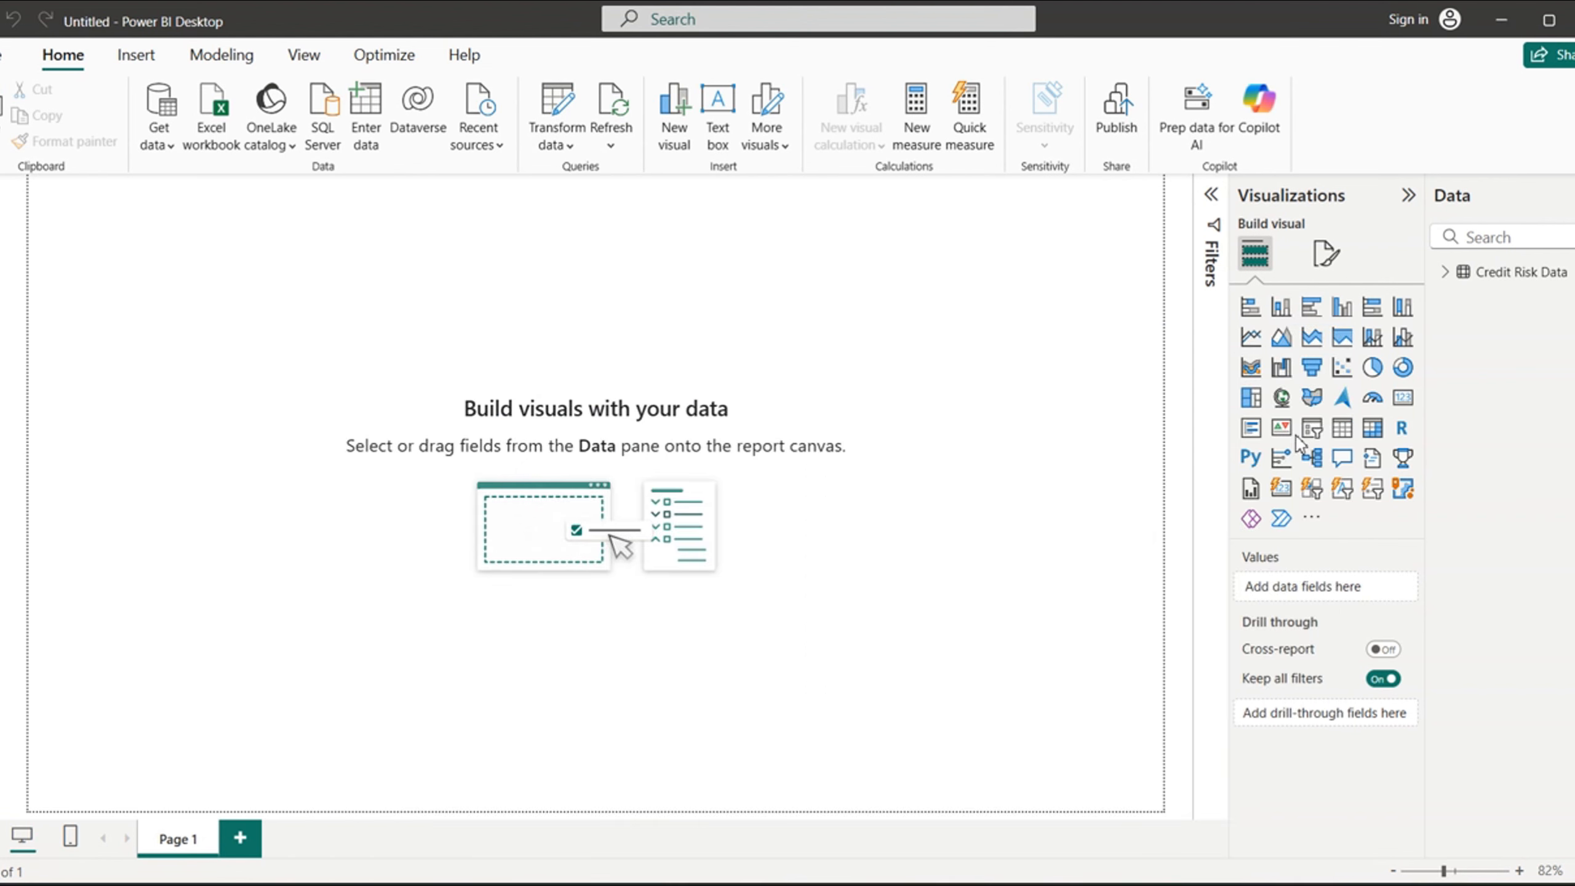
click(1445, 277)
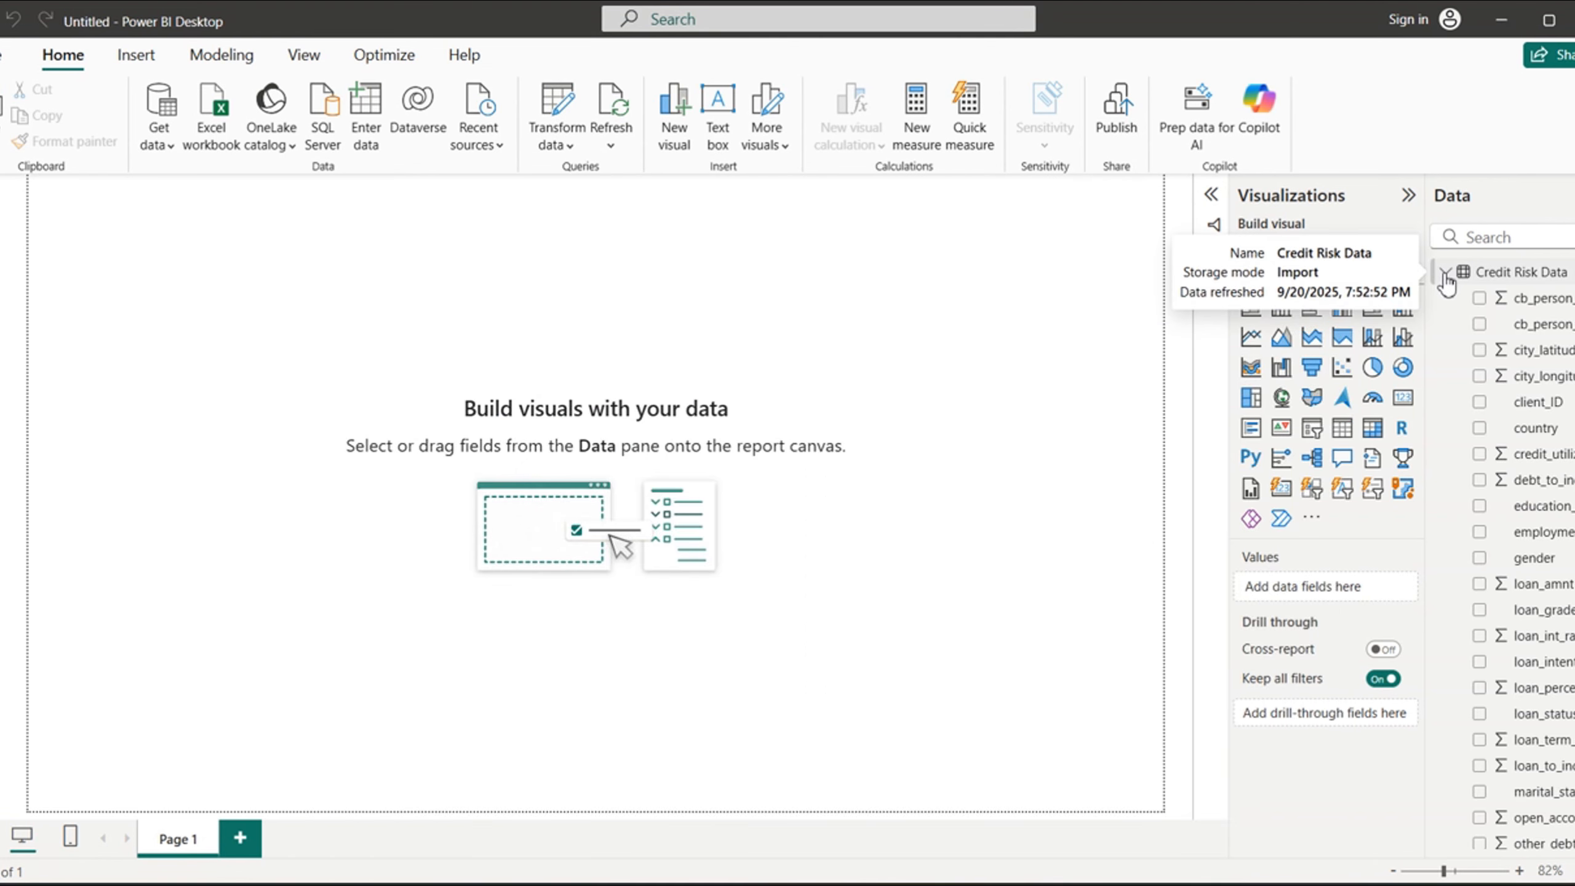
click(1445, 275)
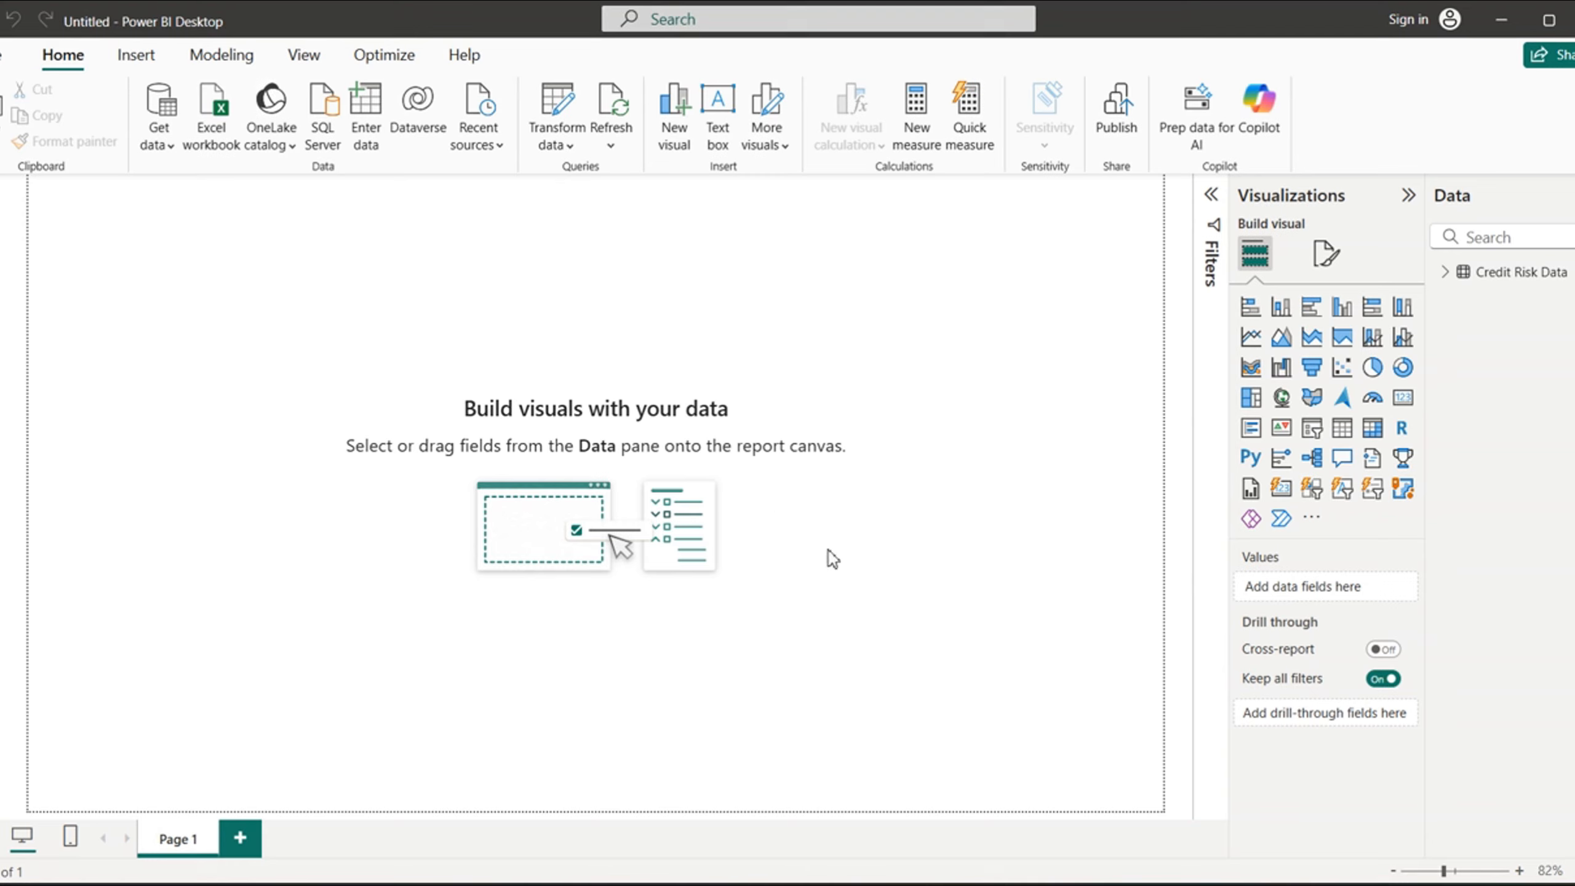
- Set the report page's canvas background to color #68727A with 0% transparency
click(1325, 261)
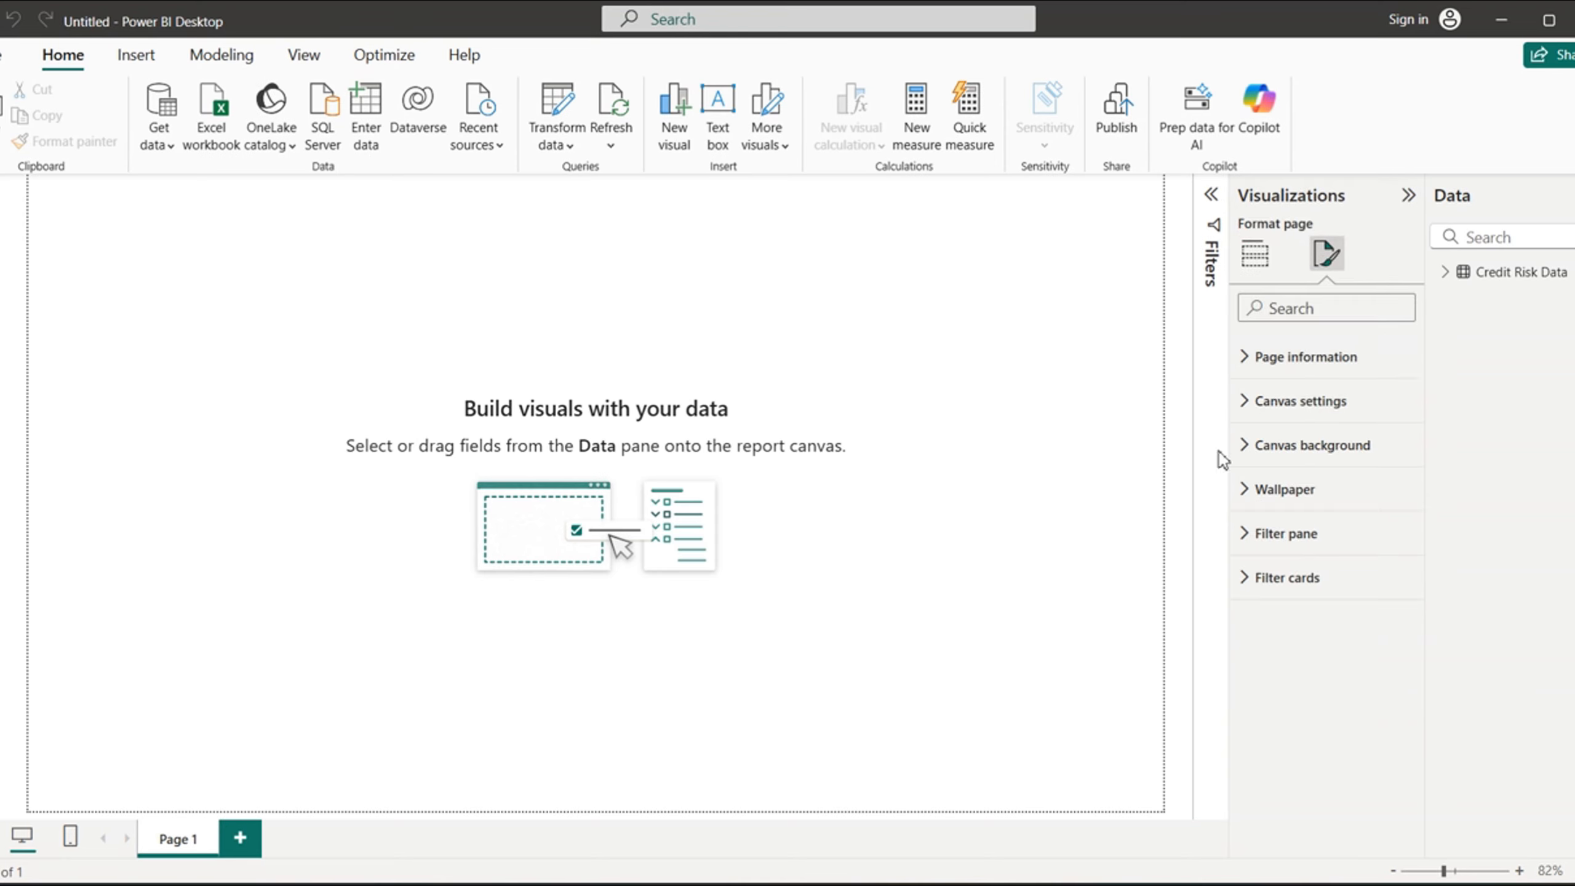
click(1248, 451)
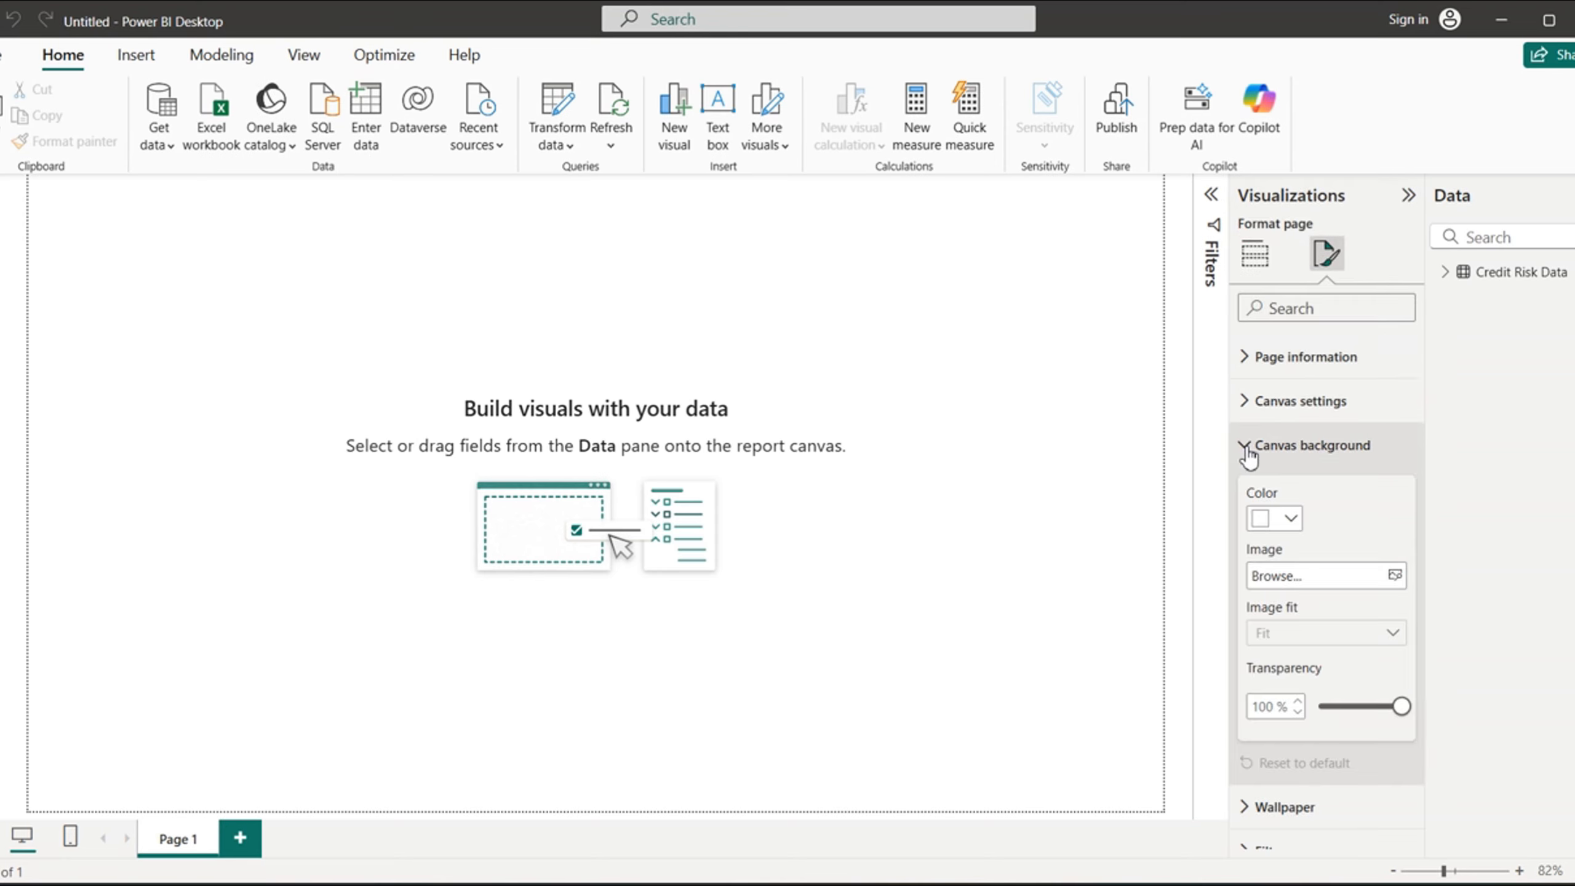
click(1292, 519)
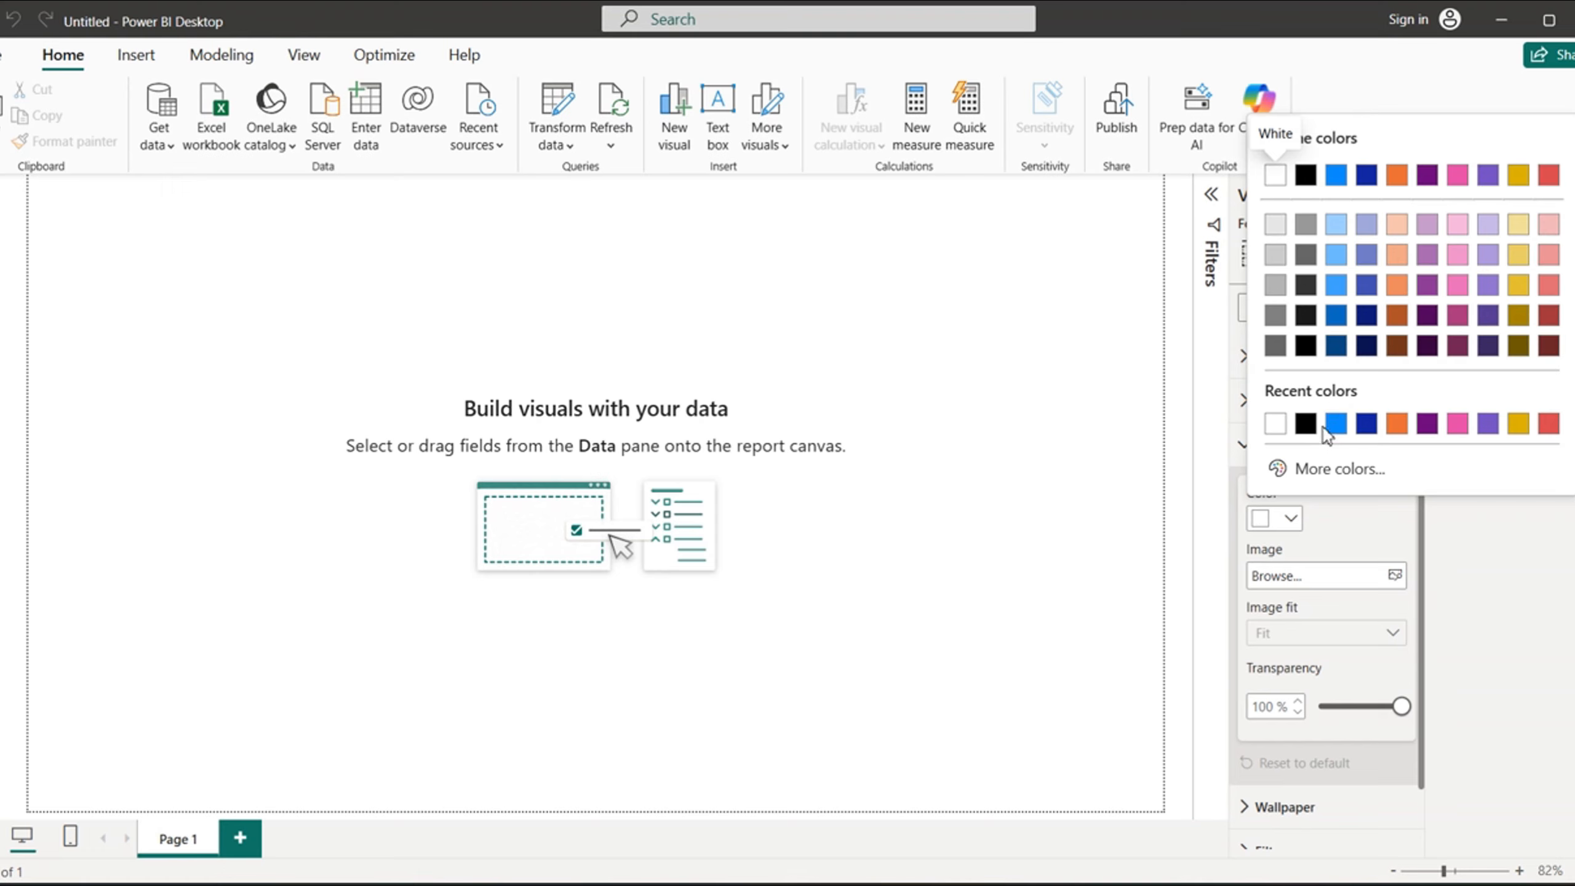
click(1325, 470)
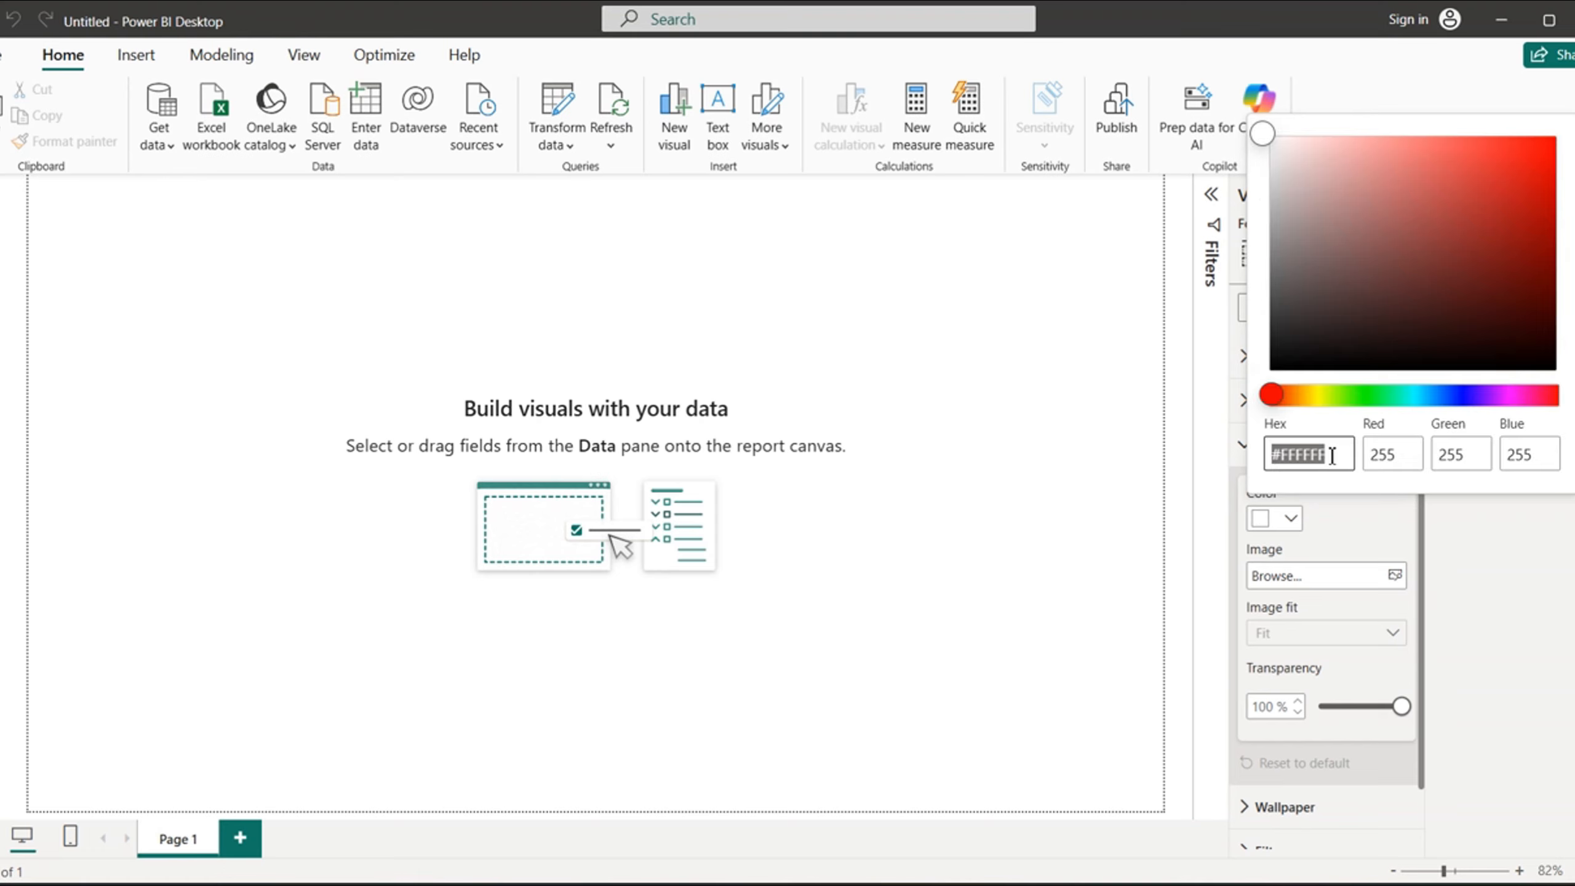
click(1332, 456)
key(BackSpace)
key(BackSpace)
key(BackSpace)
text(68727A)
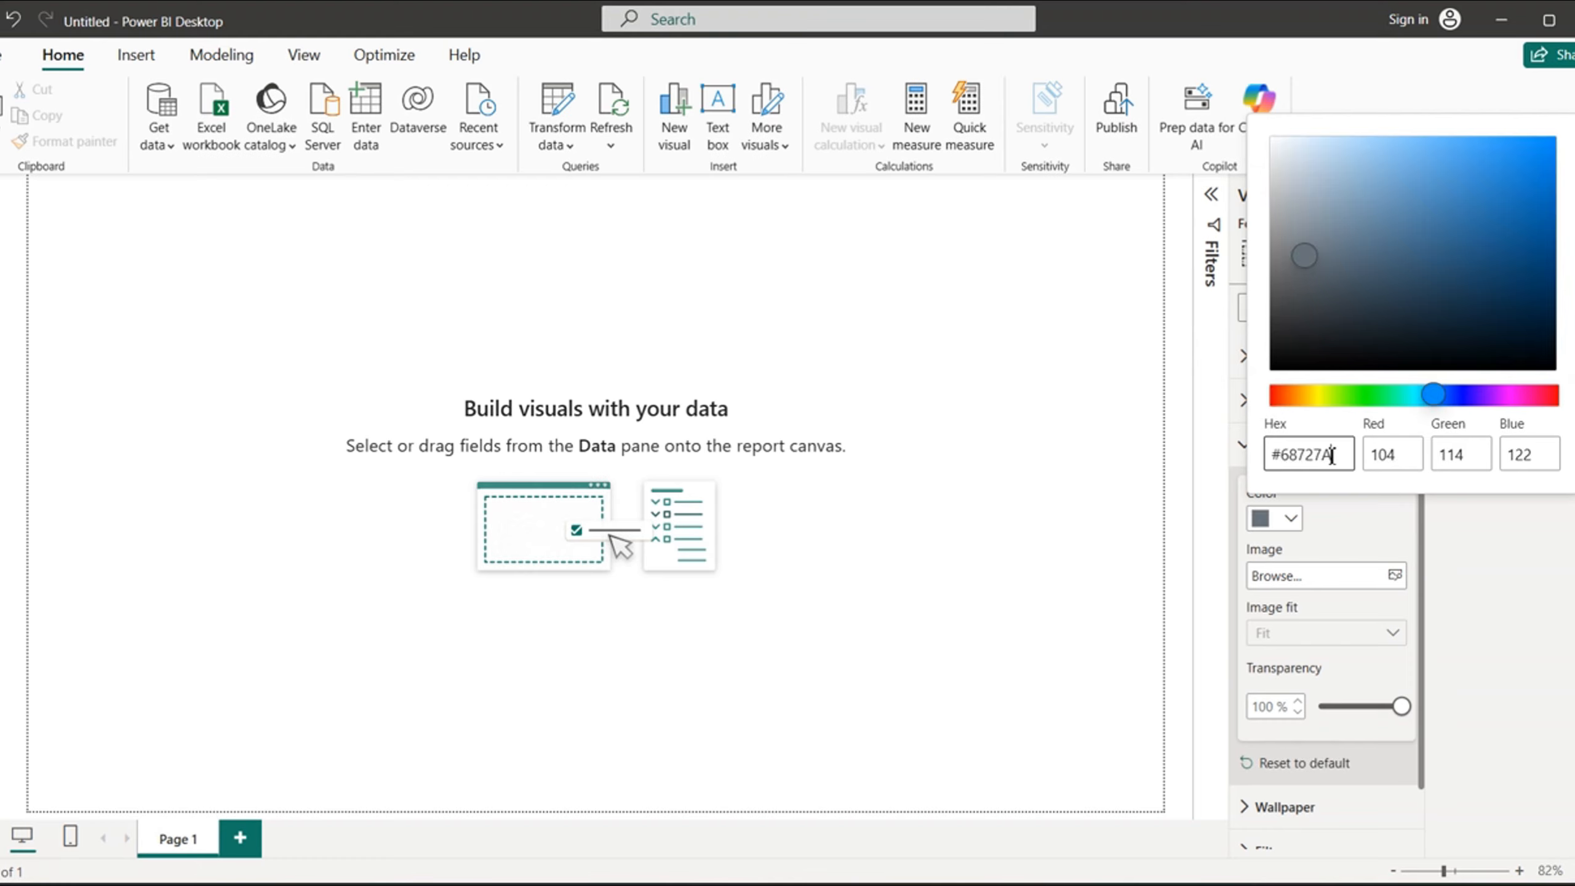
click(1362, 540)
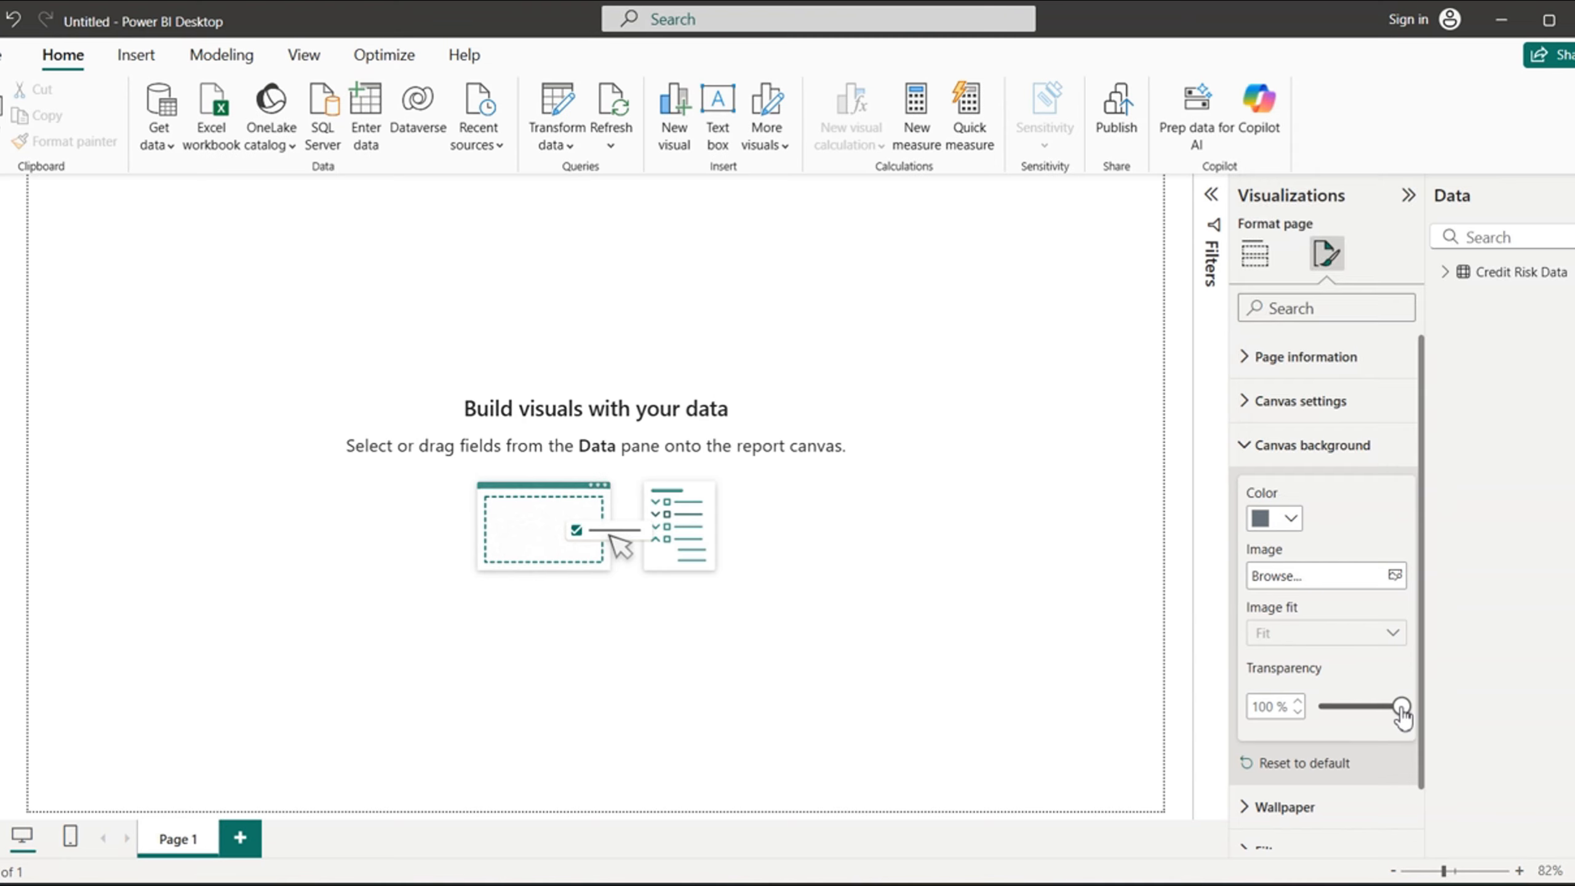
drag(1402, 707, 1313, 709)
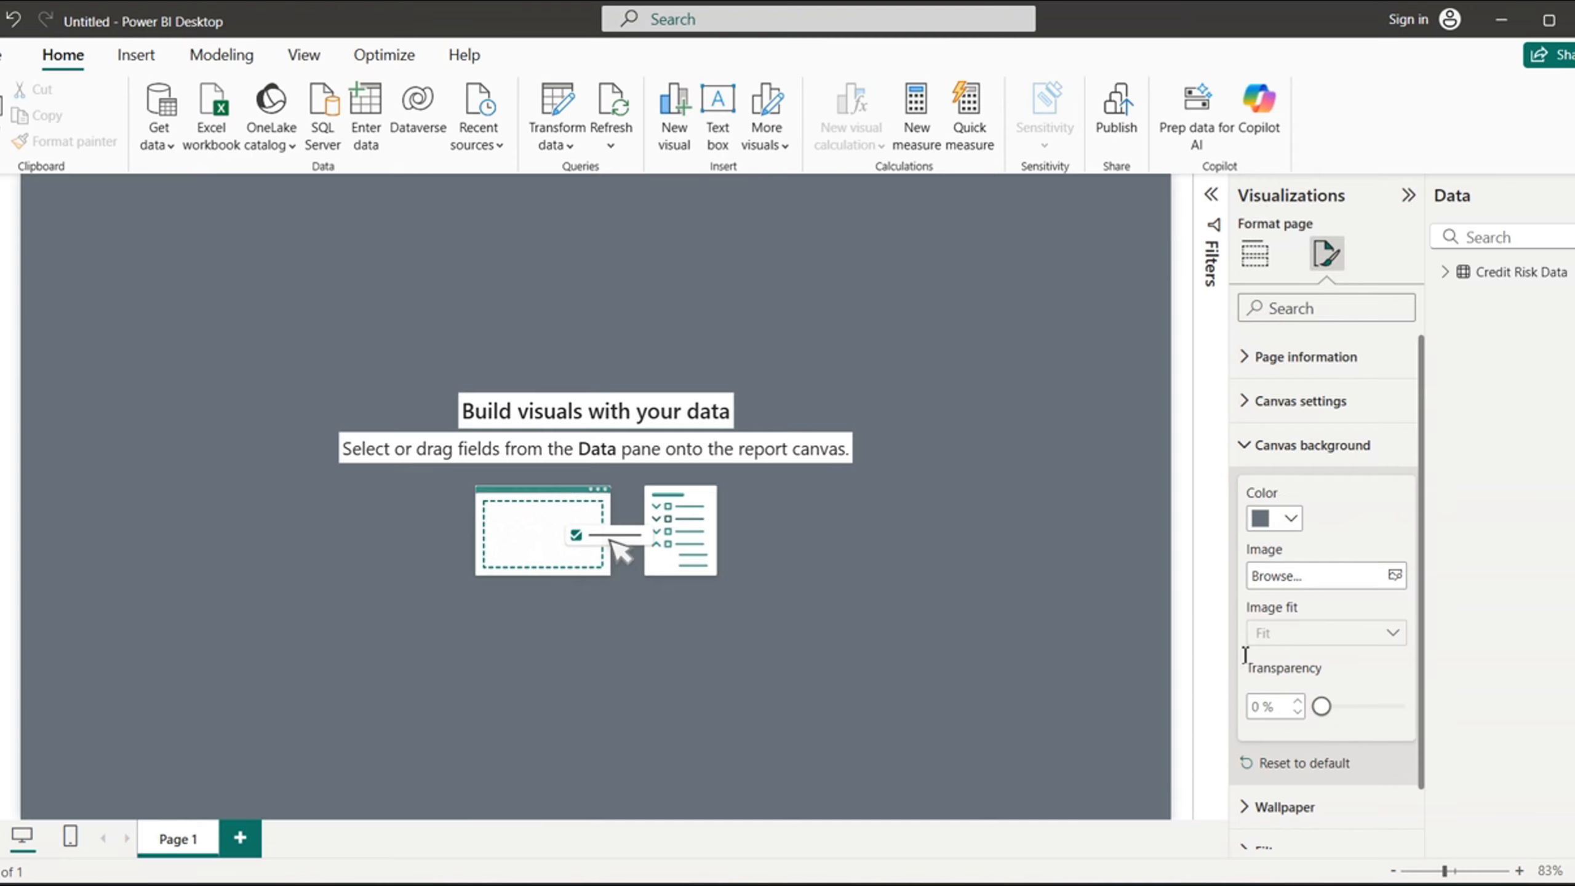
click(1255, 452)
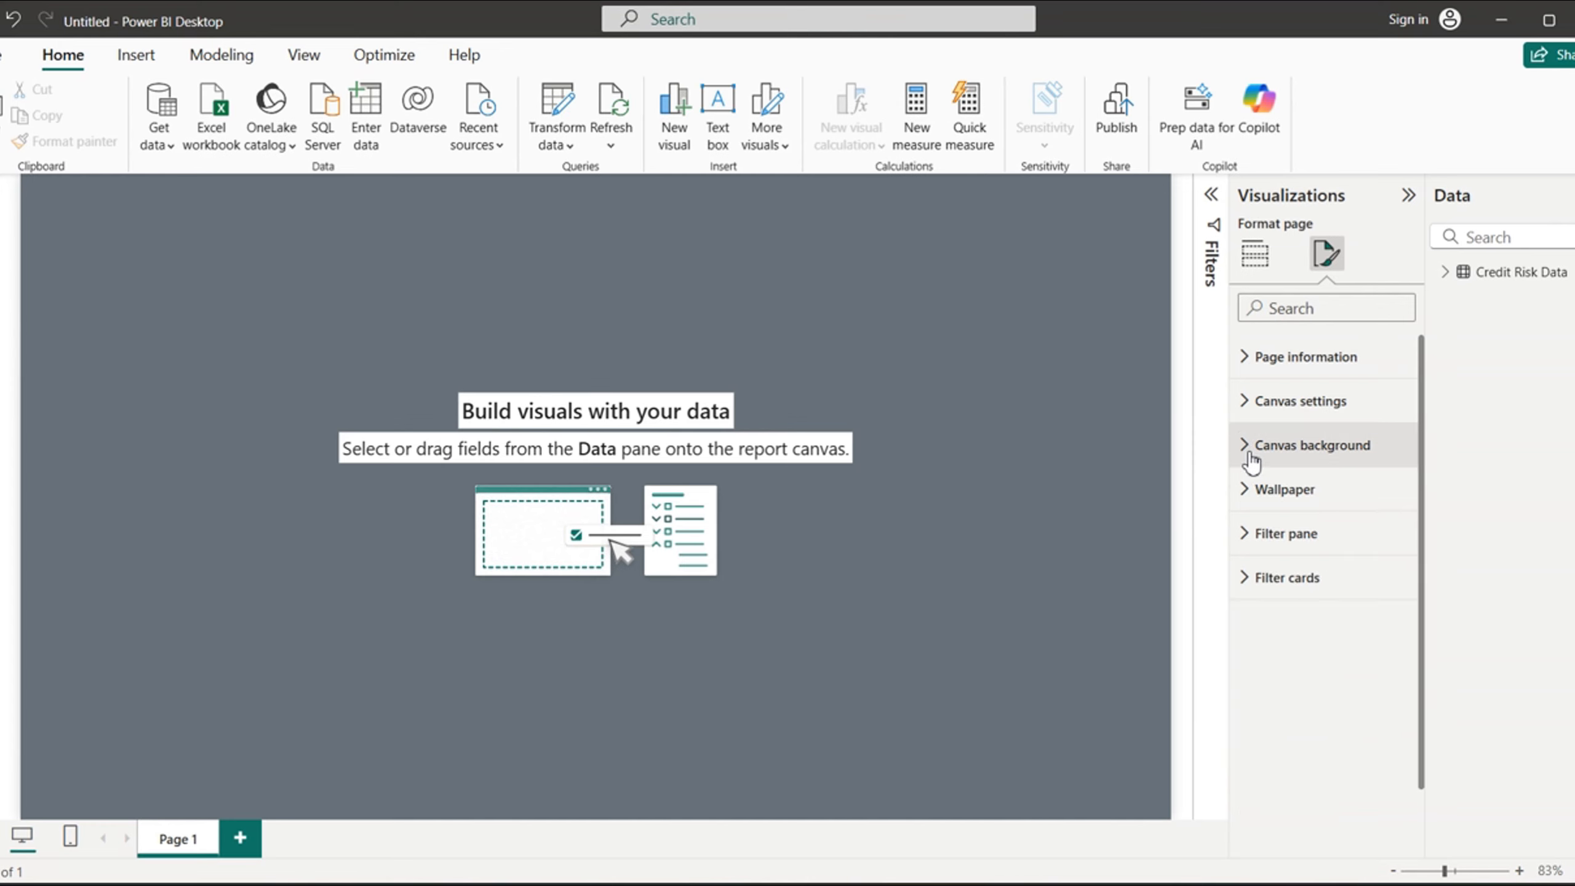
- Set the report page's wallpaper color to #36535E
click(1251, 494)
click(1292, 561)
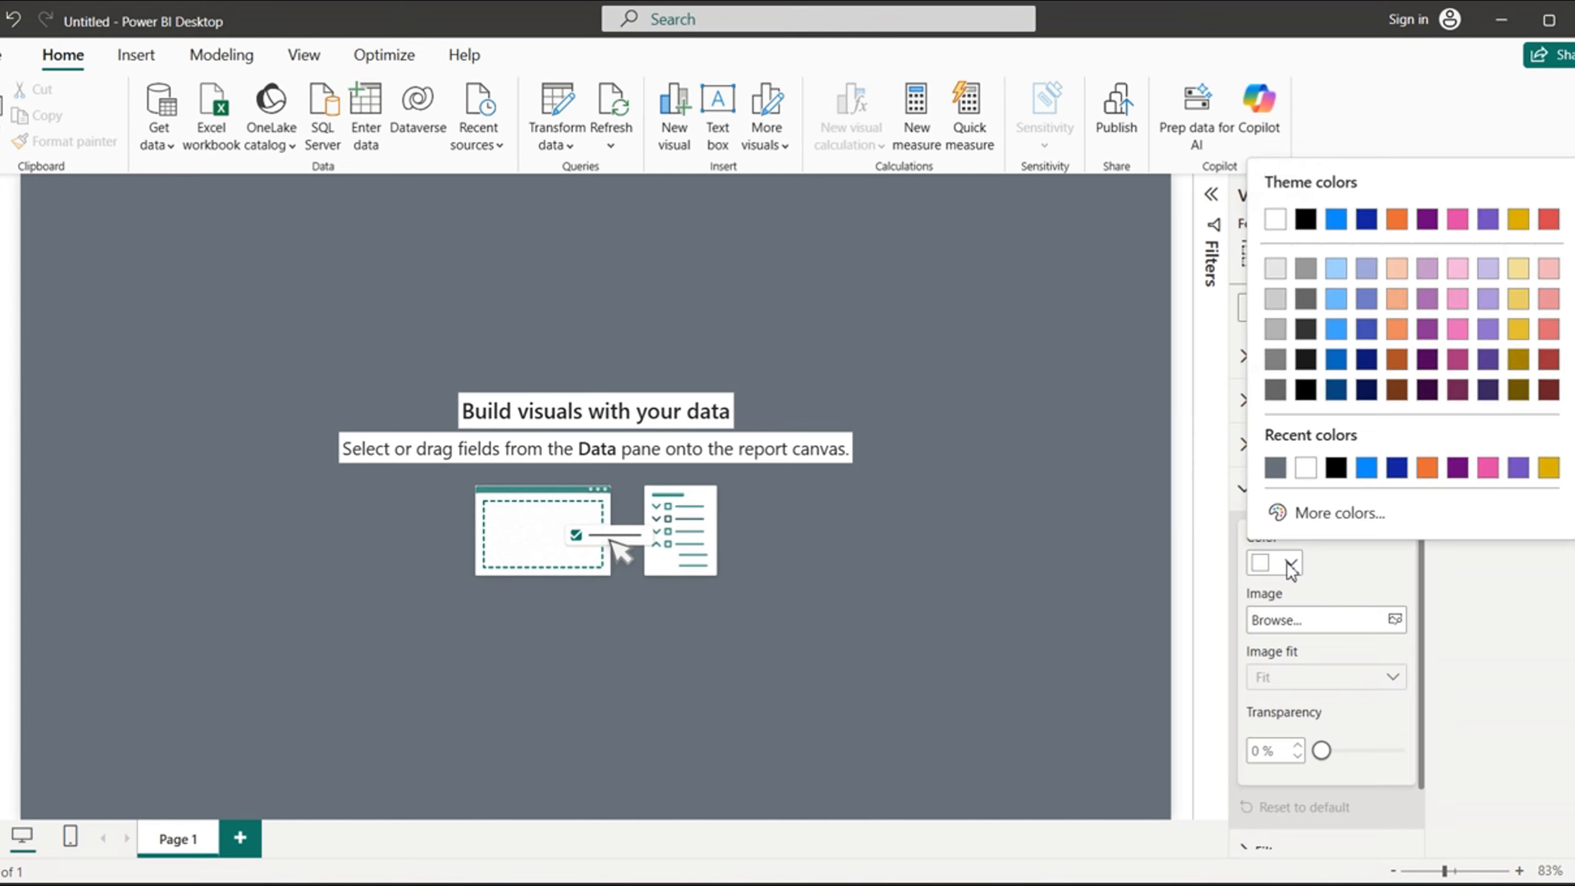
click(1331, 515)
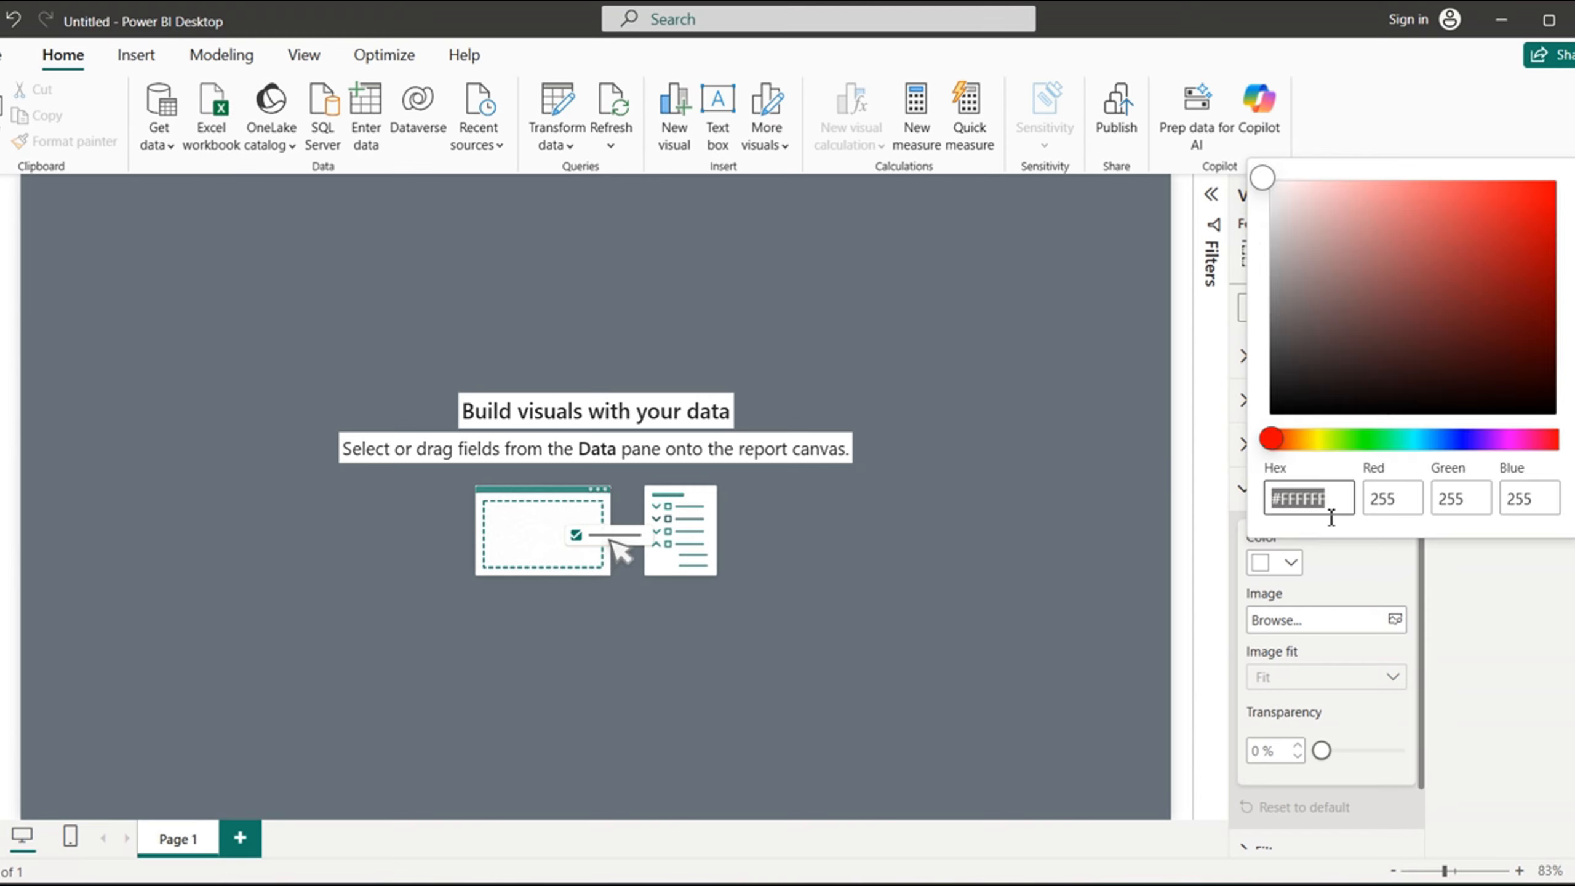
click(1343, 502)
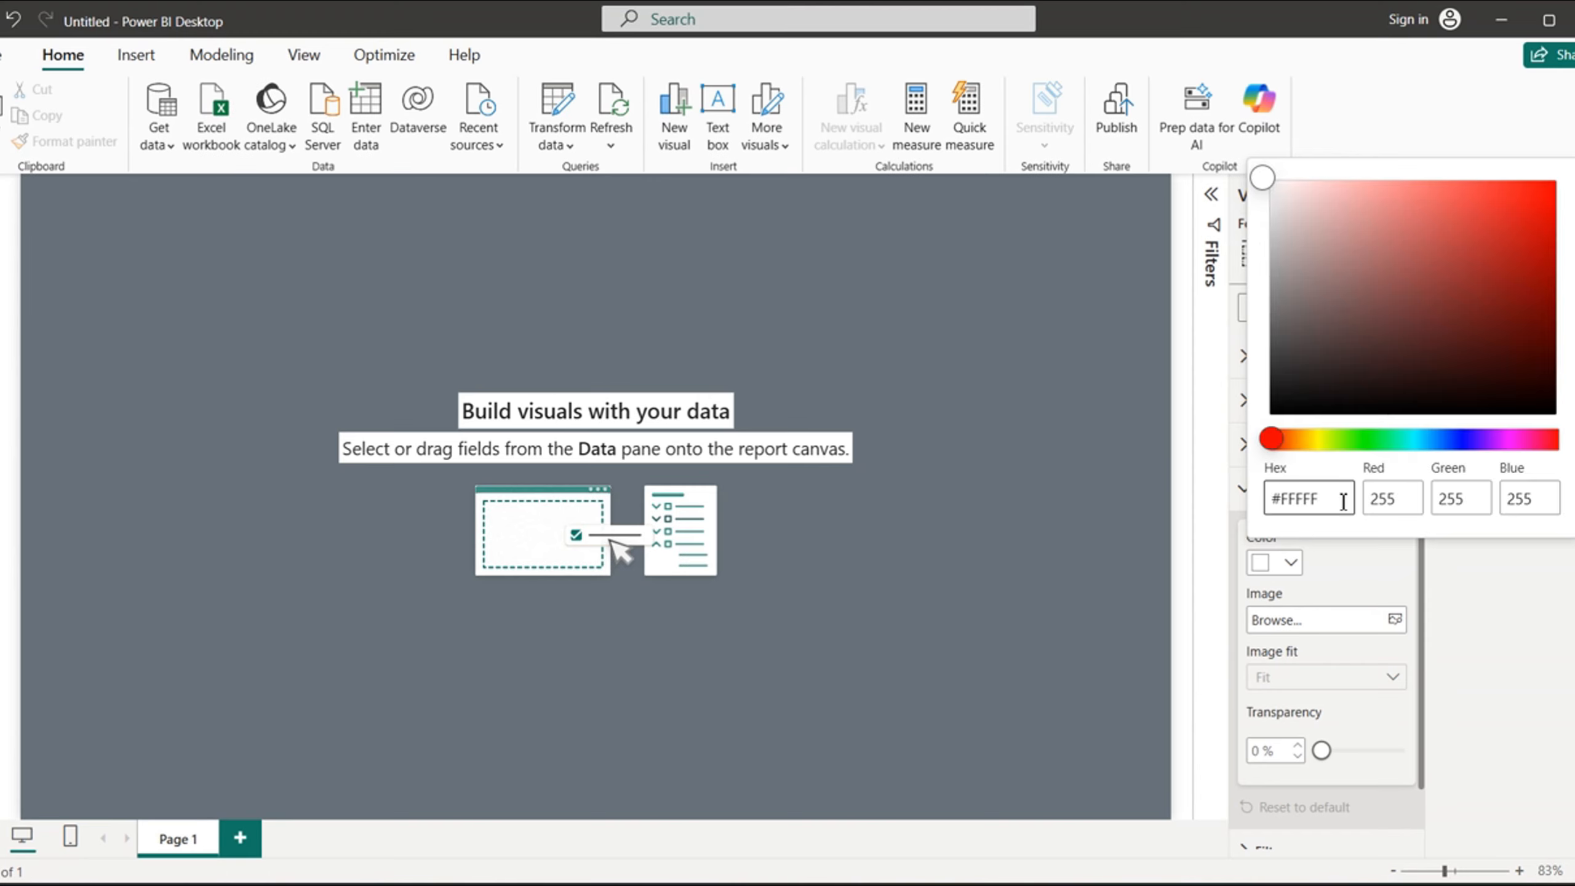
key(BackSpace)
key(BackSpace)
key(BackSpace)
key(BackSpace)
text(36535E)
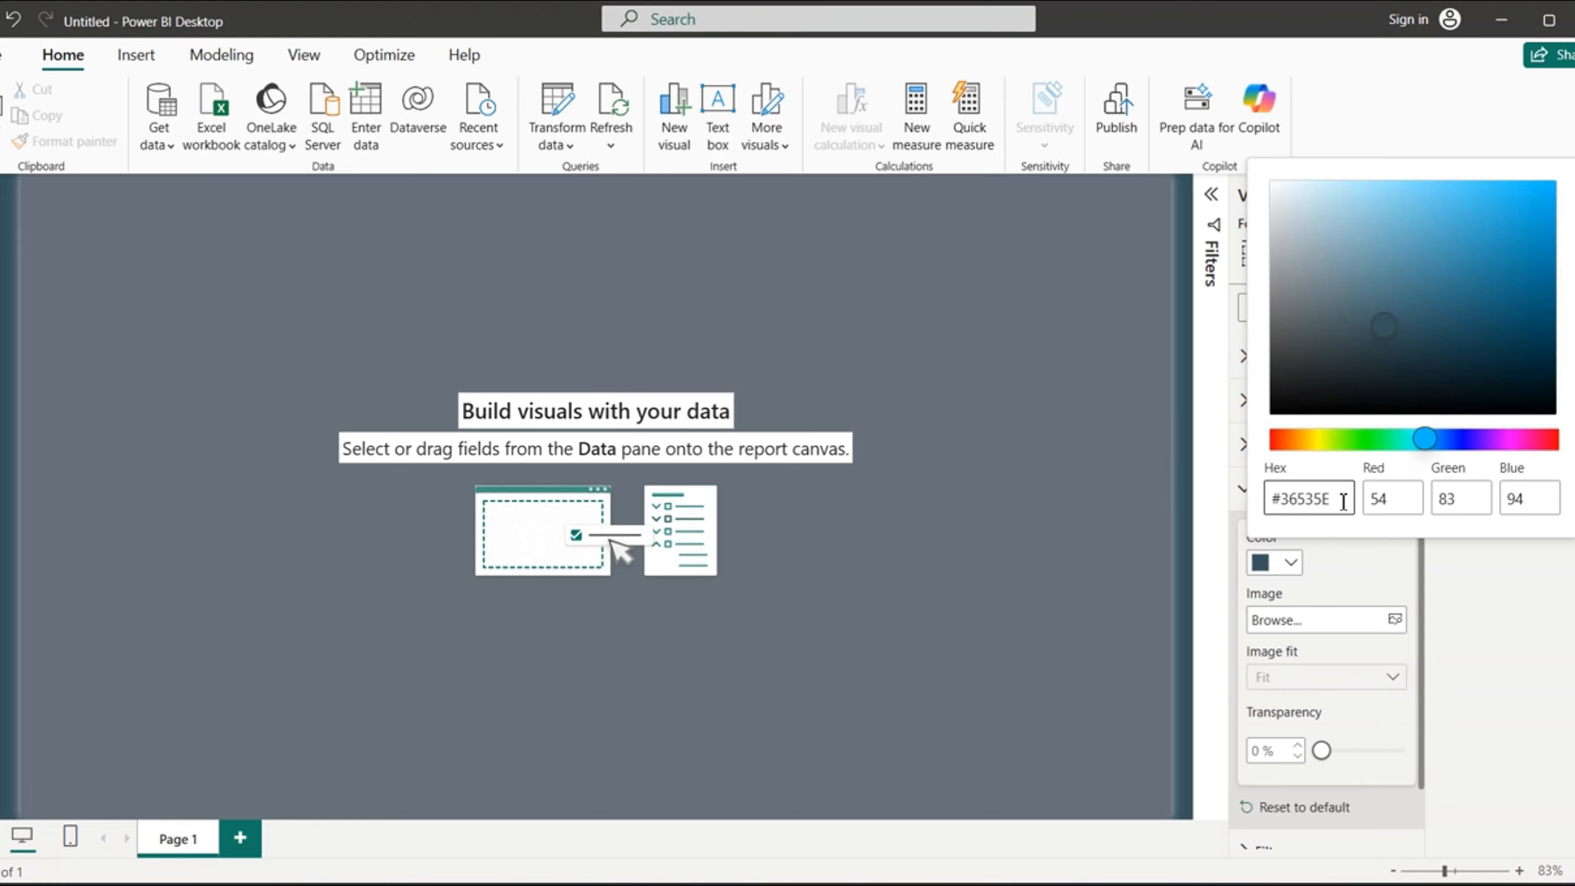
click(1371, 584)
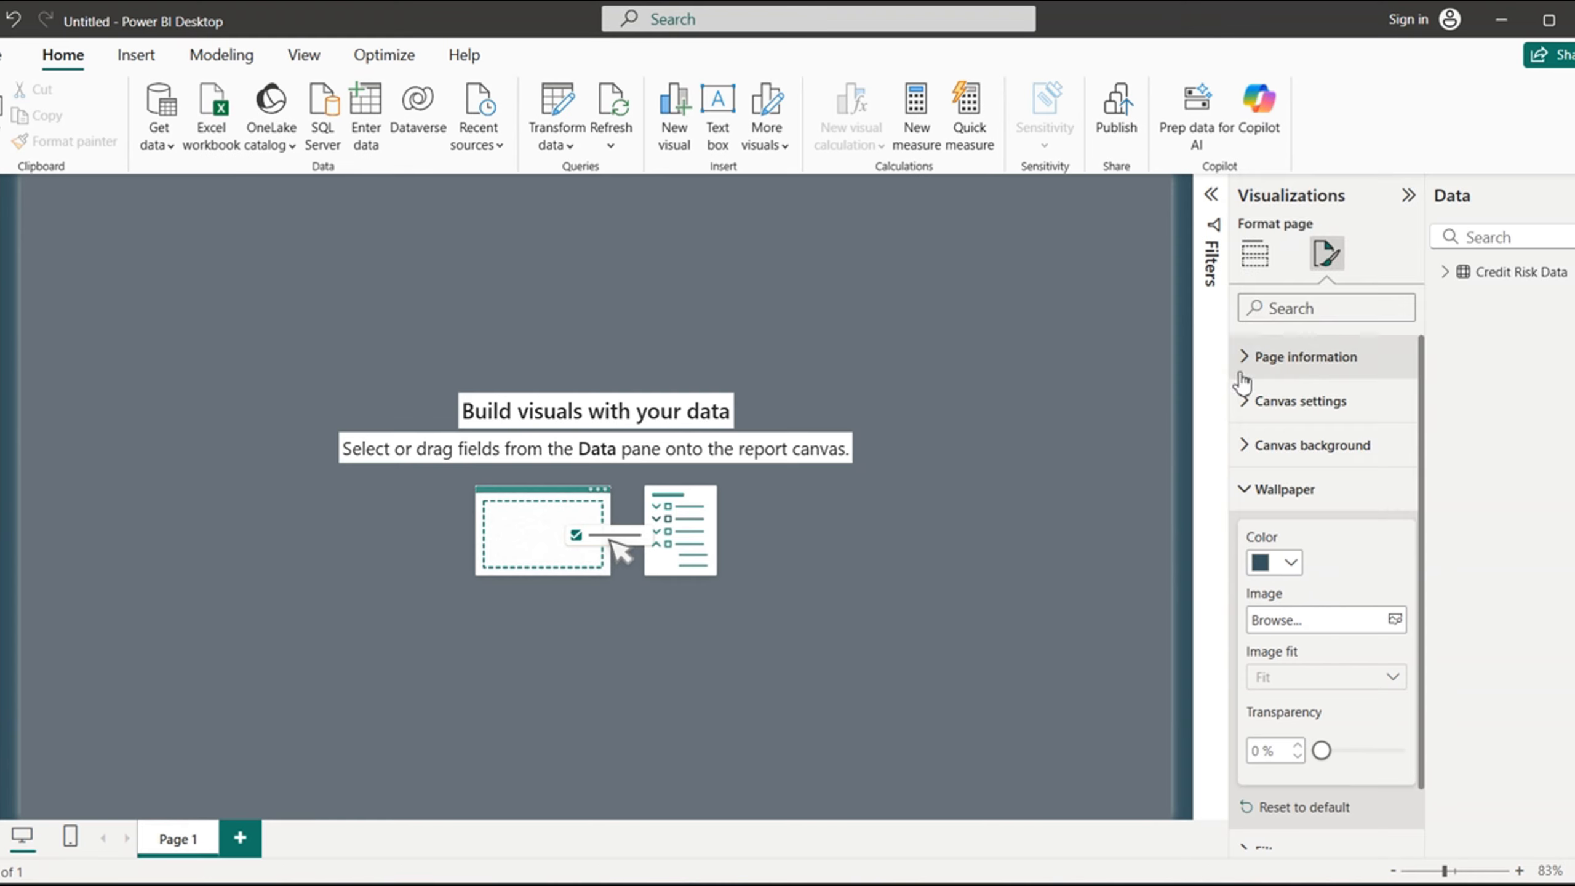
- Expand the Filters pane and examine the finished CREDIT RISK report's layout, returning to the untitled report
click(1212, 197)
click(738, 622)
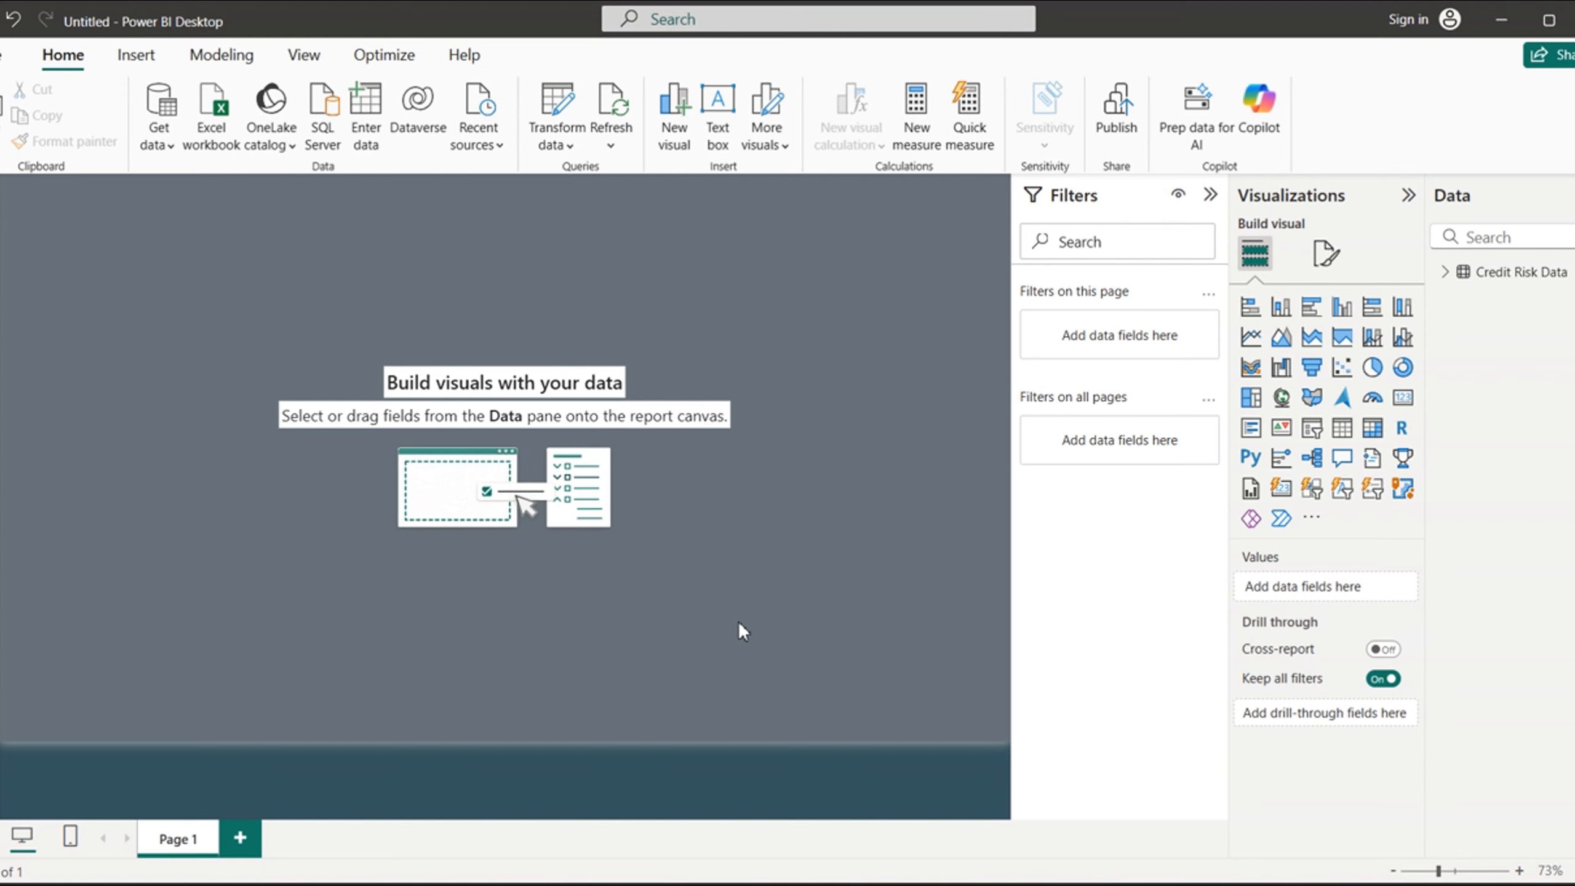
mouse_move(1150, 885)
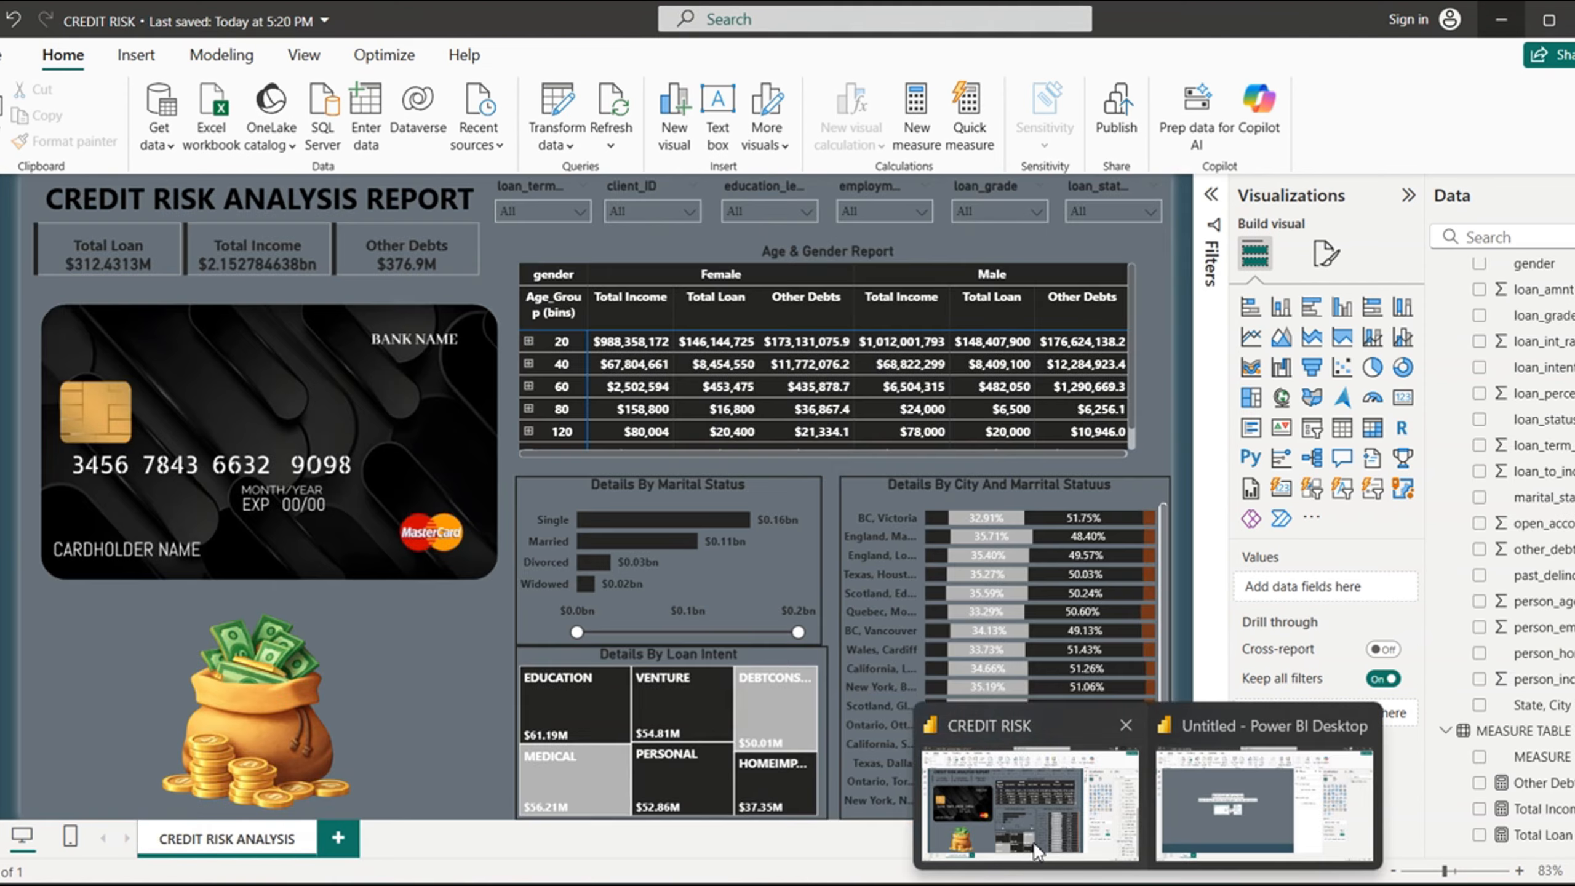
click(1041, 806)
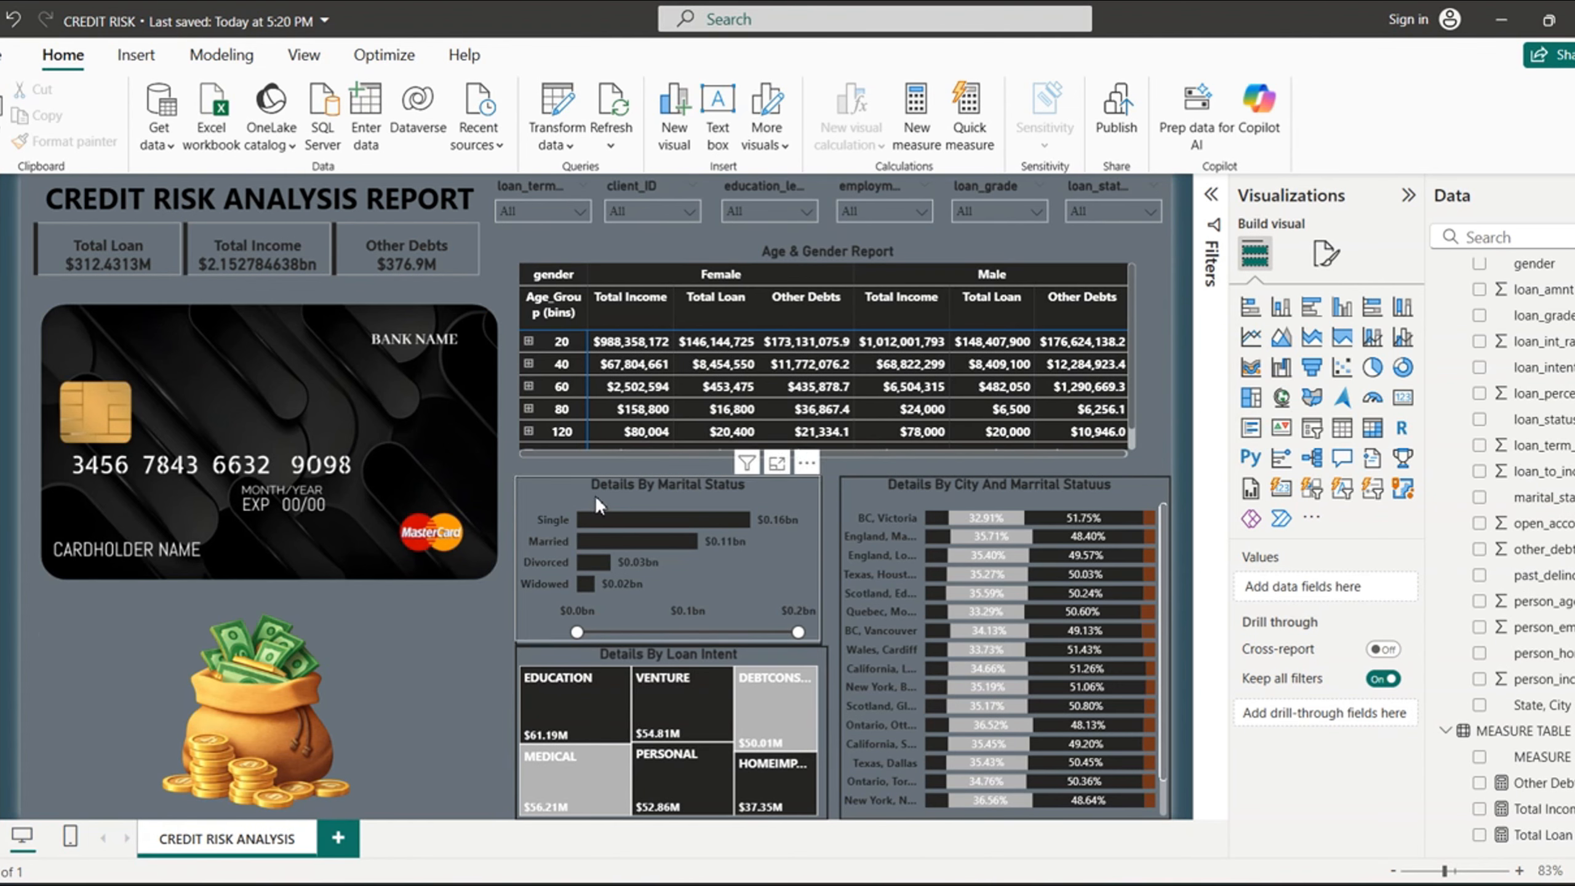
click(1499, 23)
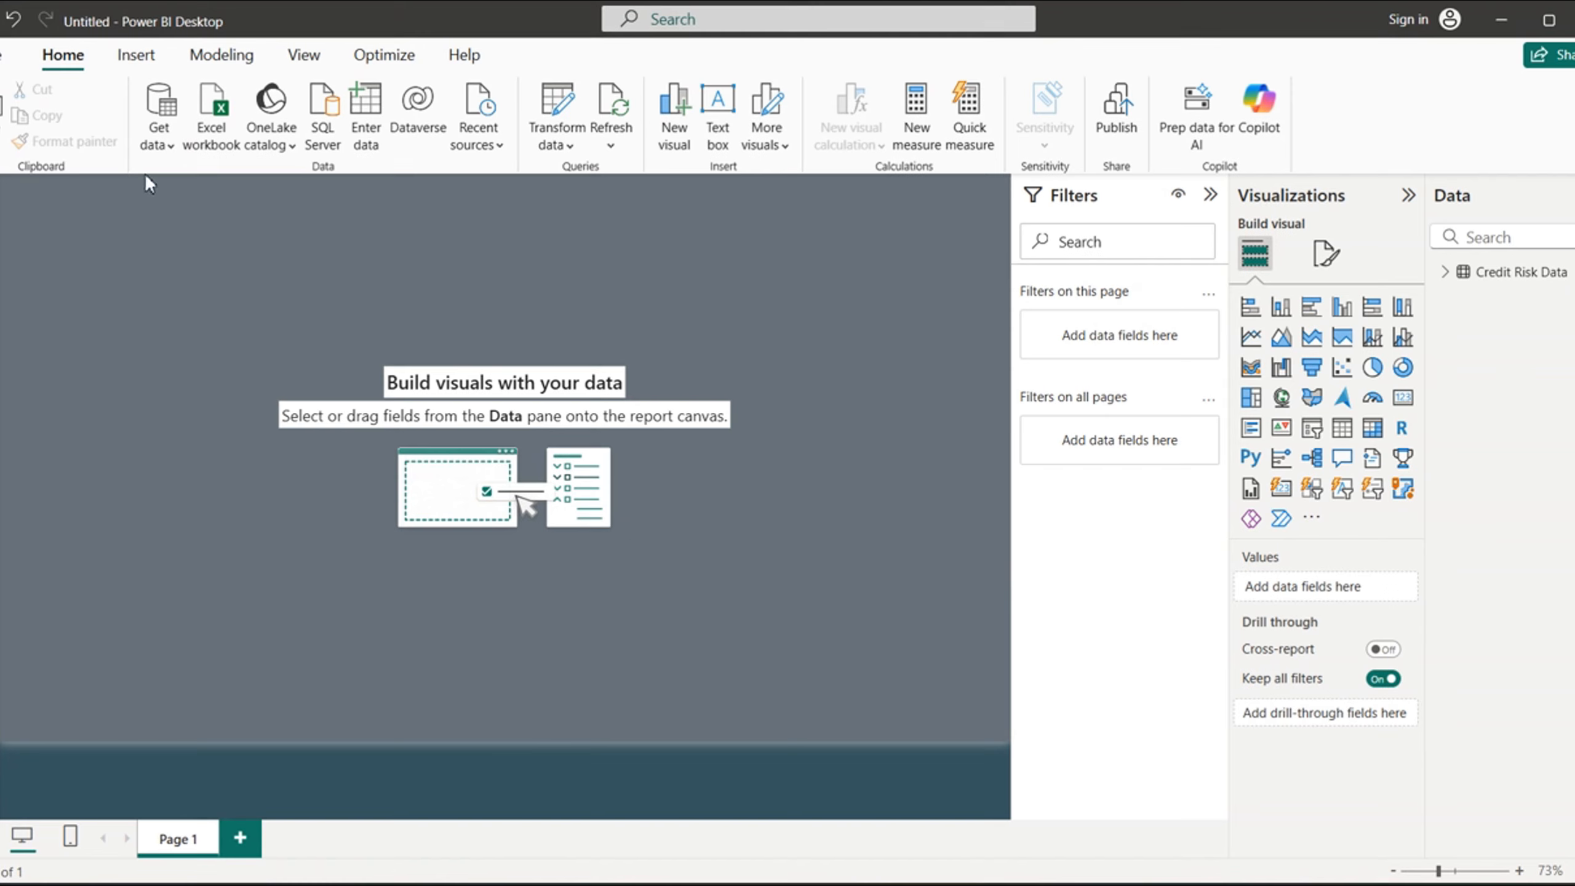
- Insert a text box on the report page containing the title "CREDIT RISK ANALYSIS REPORT"
click(718, 133)
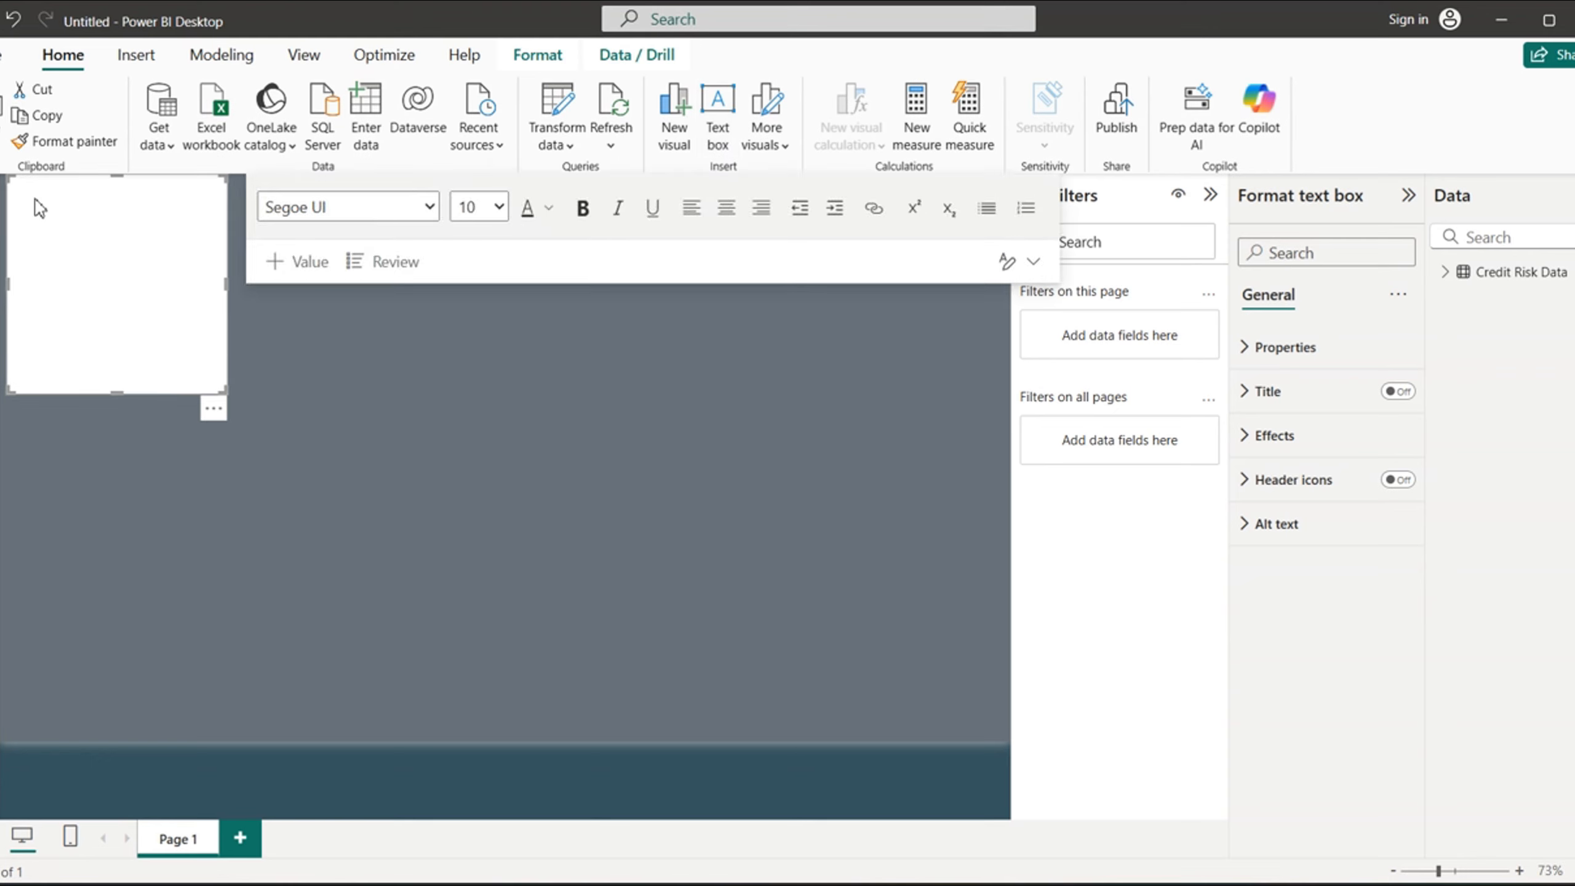
text(CREDI)
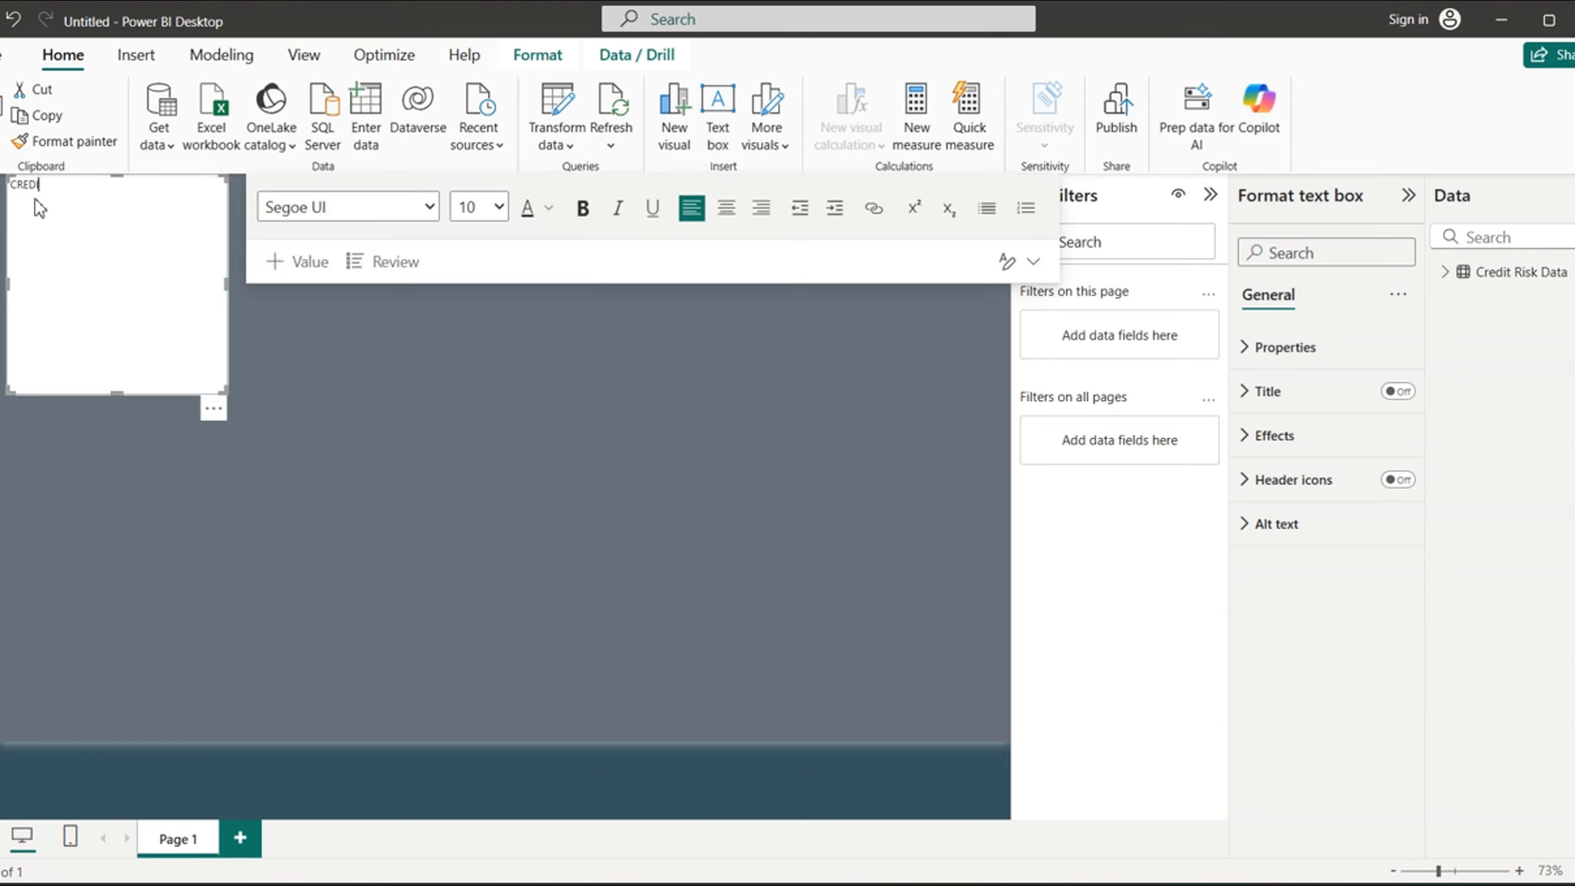
text(T RISK ANALYSIS REPORT)
- Format the report title as bold, centered, size 24 text in the Segoe (Bold) font
drag(182, 192, 11, 185)
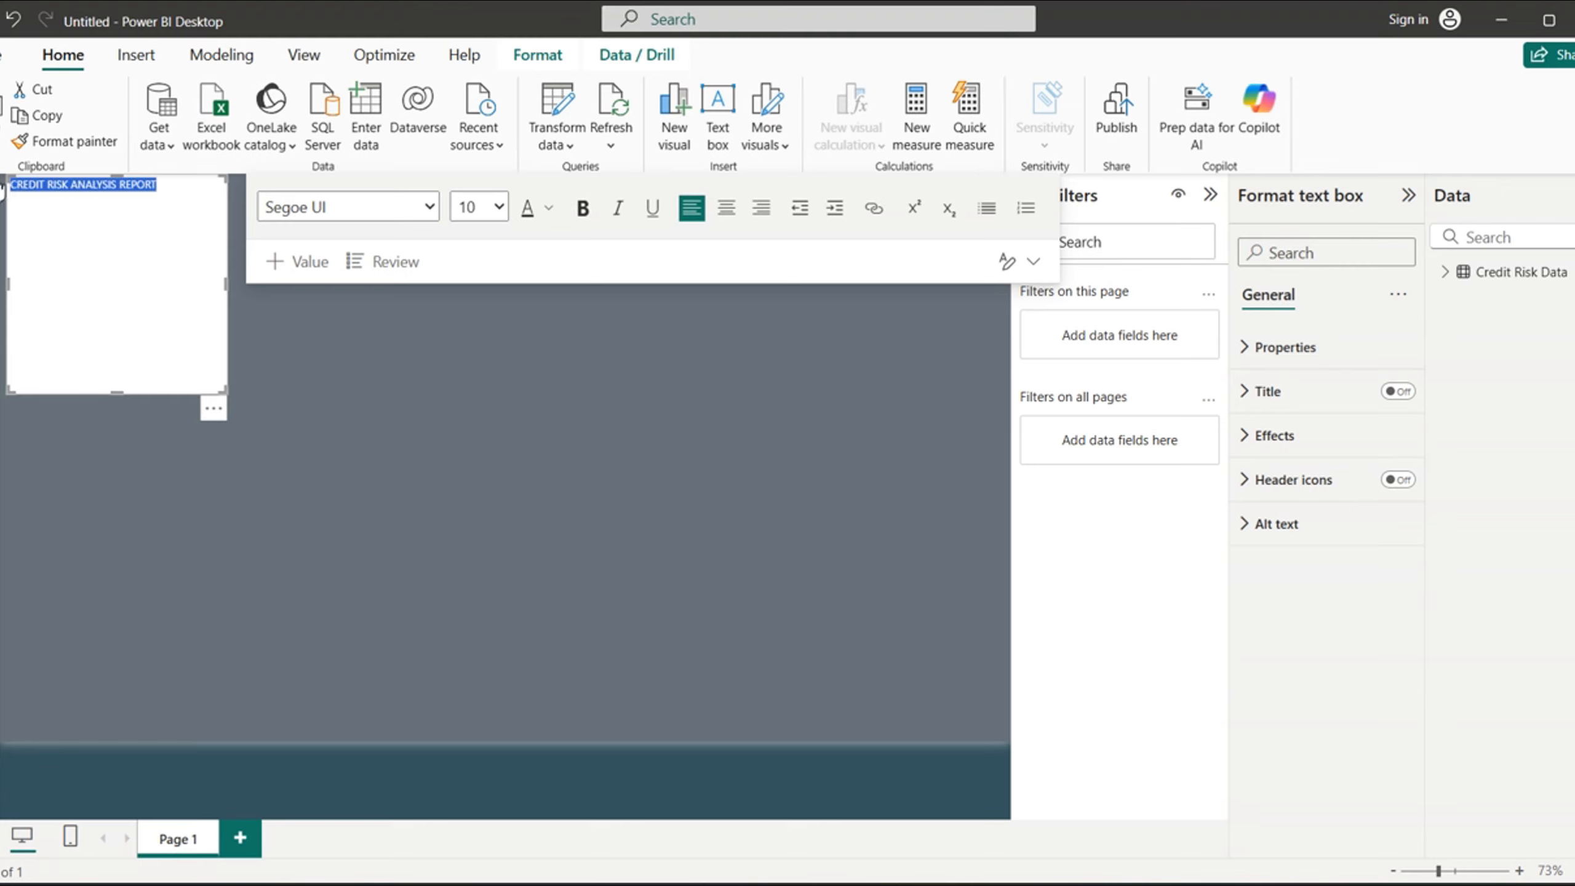
click(582, 214)
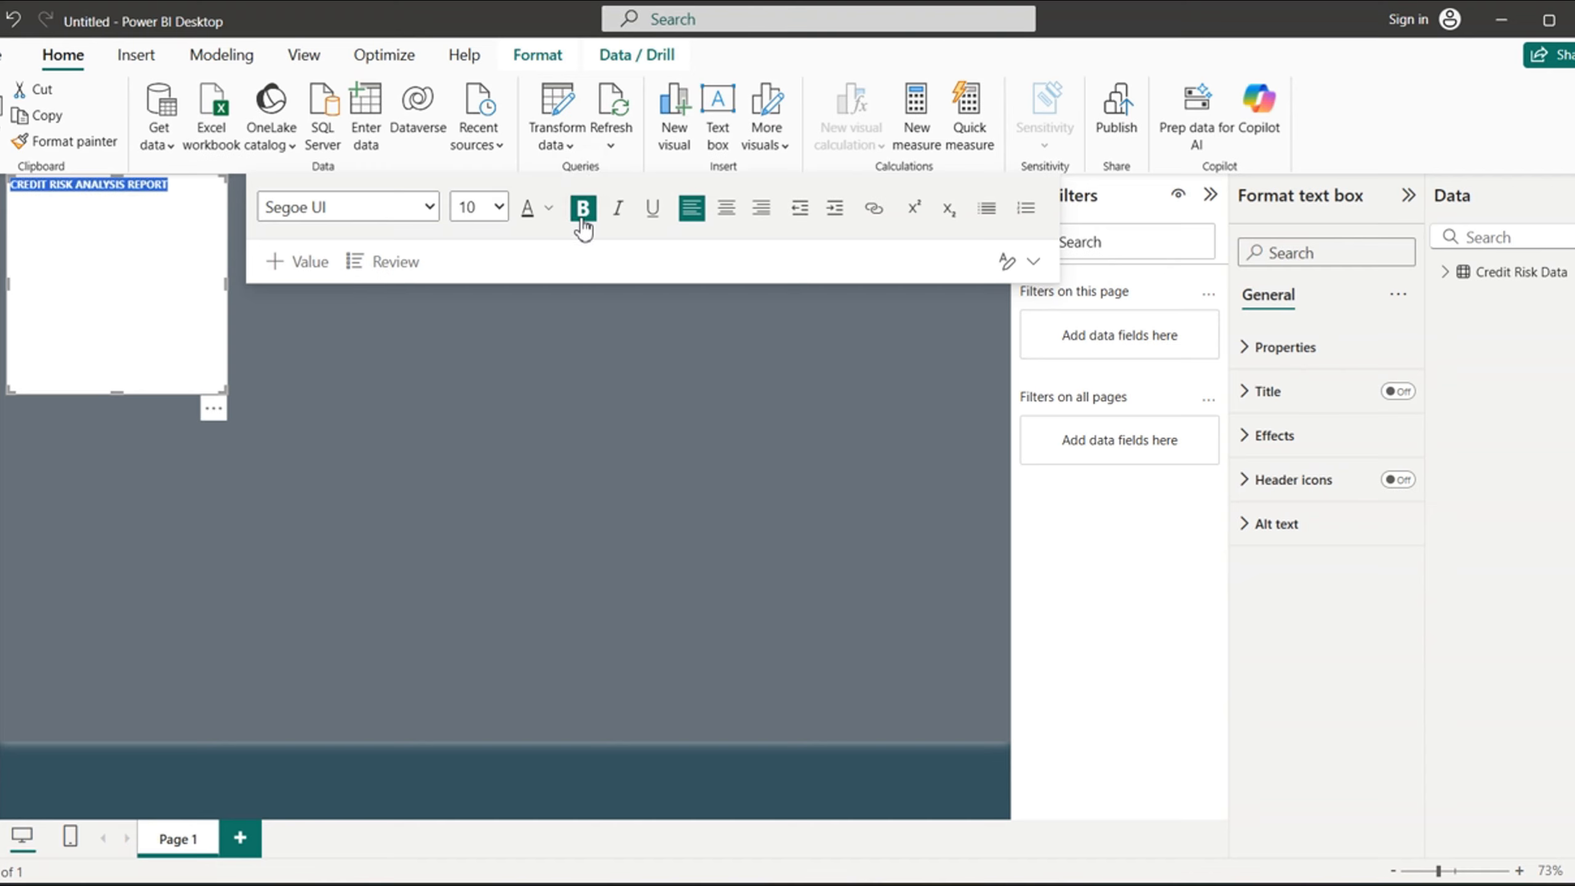
click(726, 210)
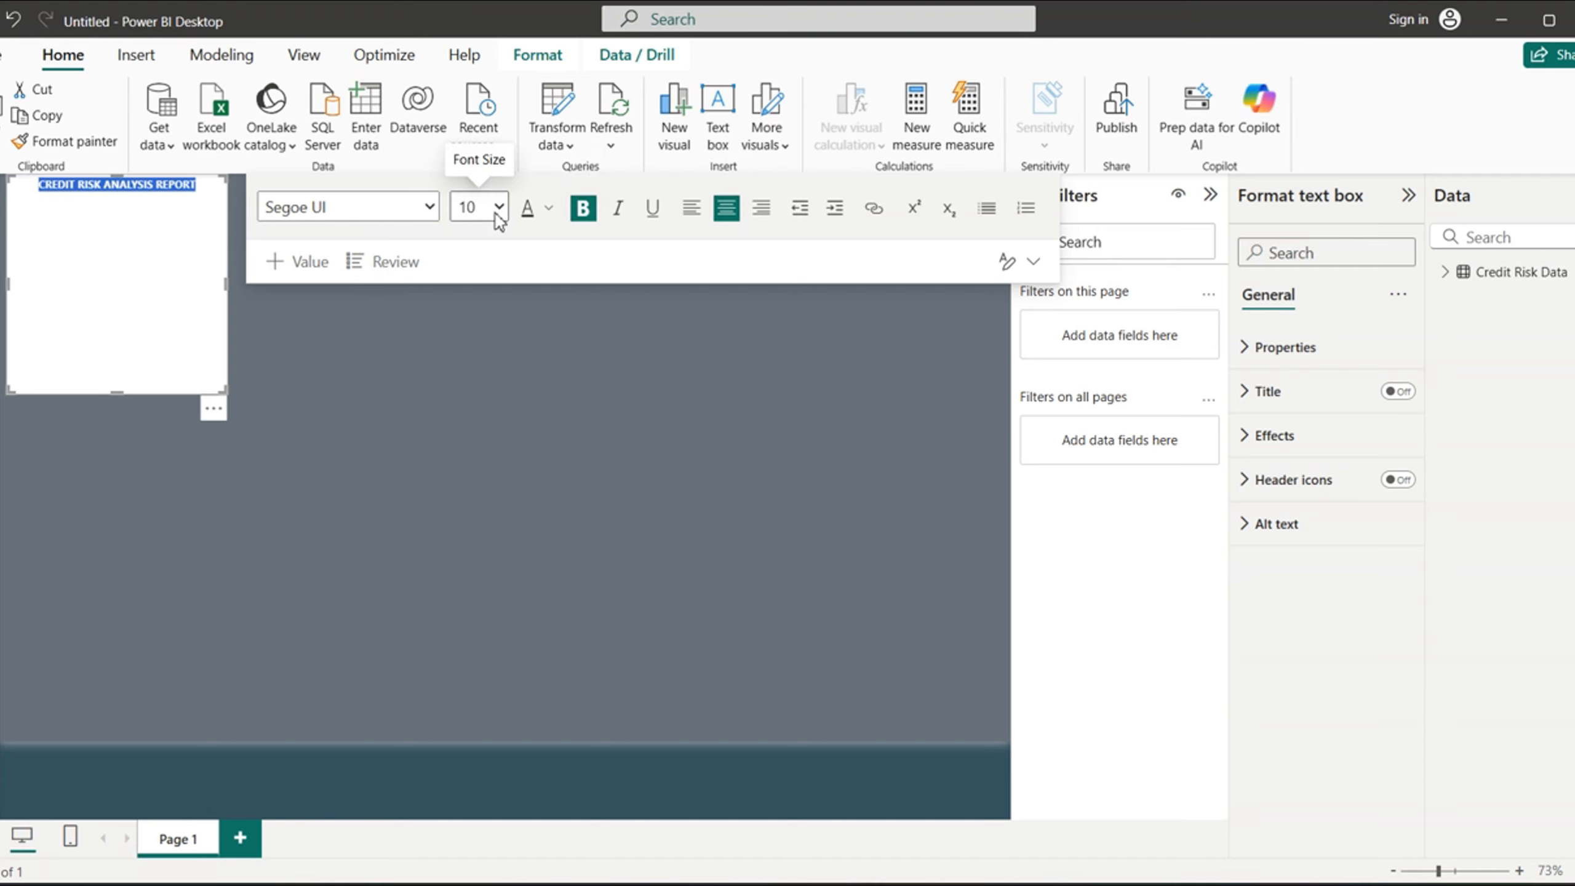
click(498, 207)
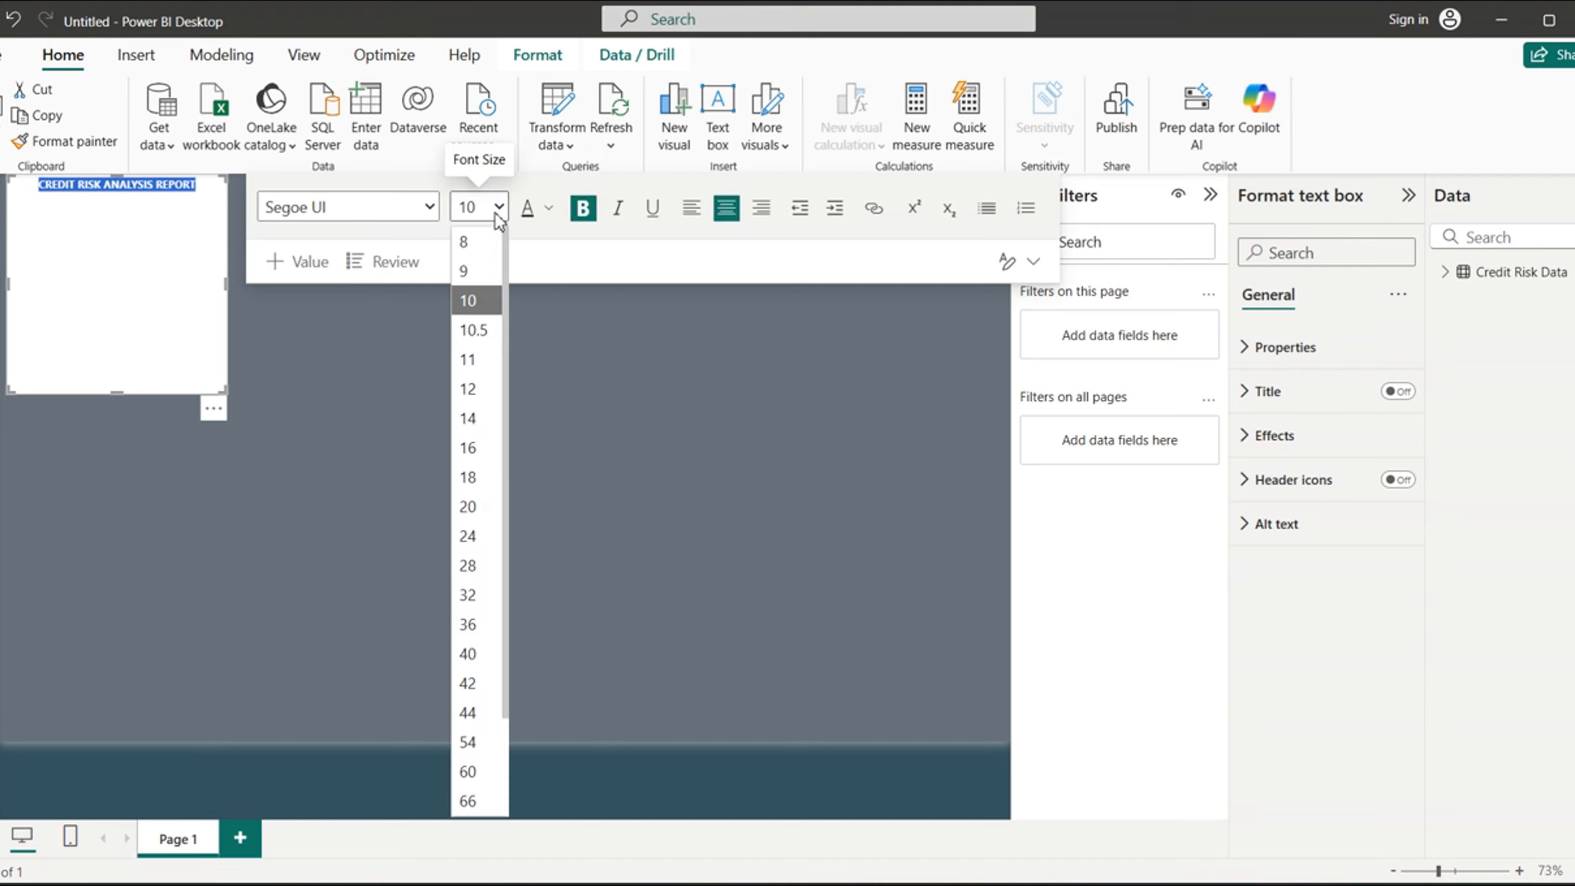
click(469, 535)
click(429, 209)
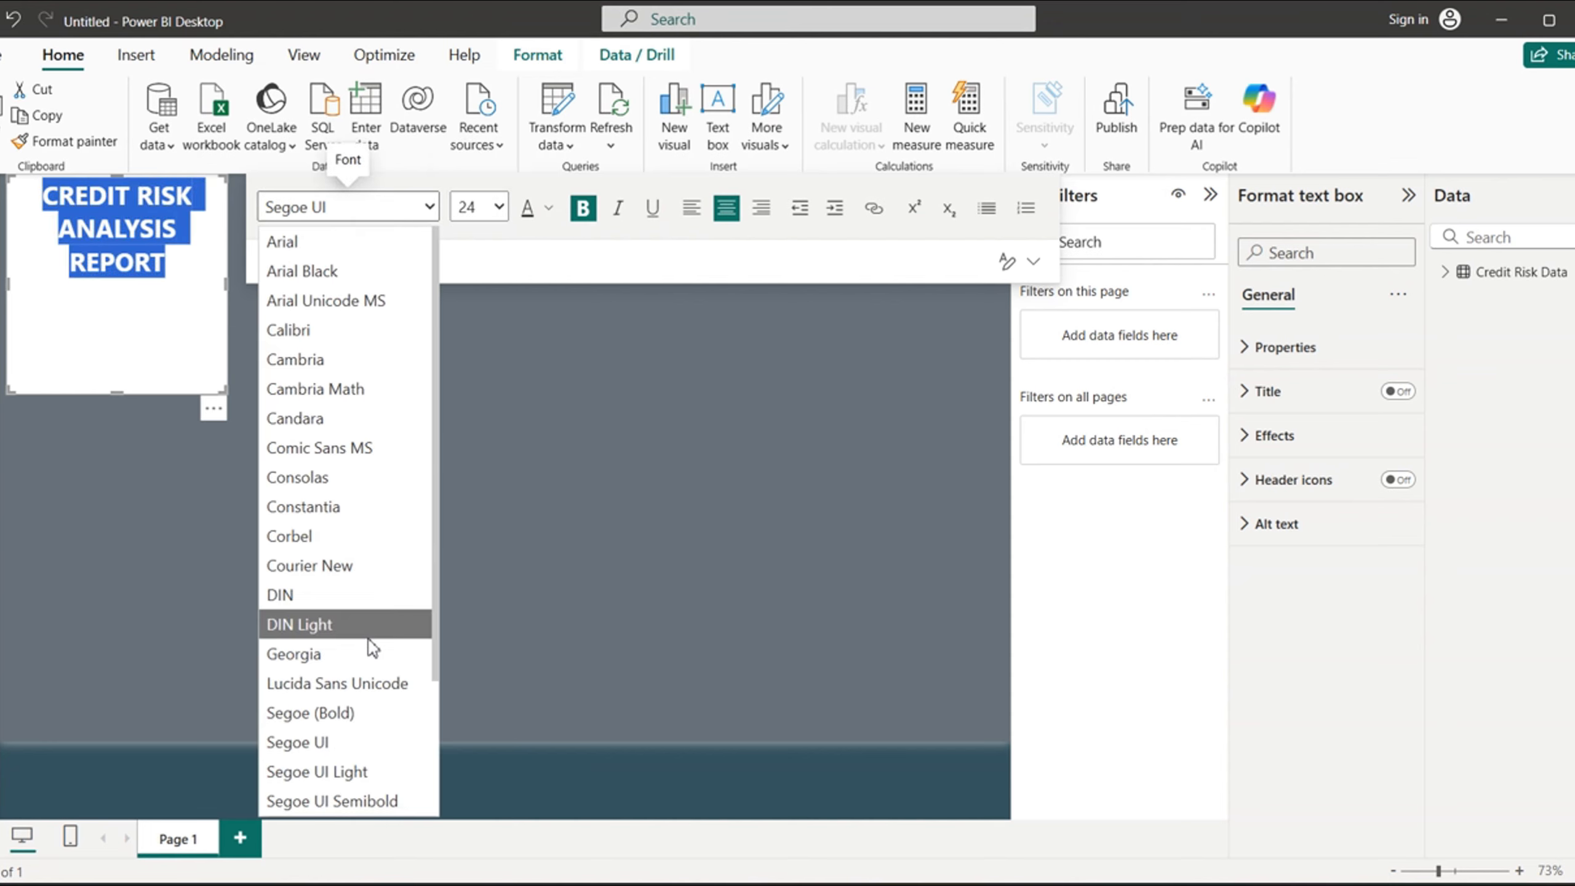
click(352, 714)
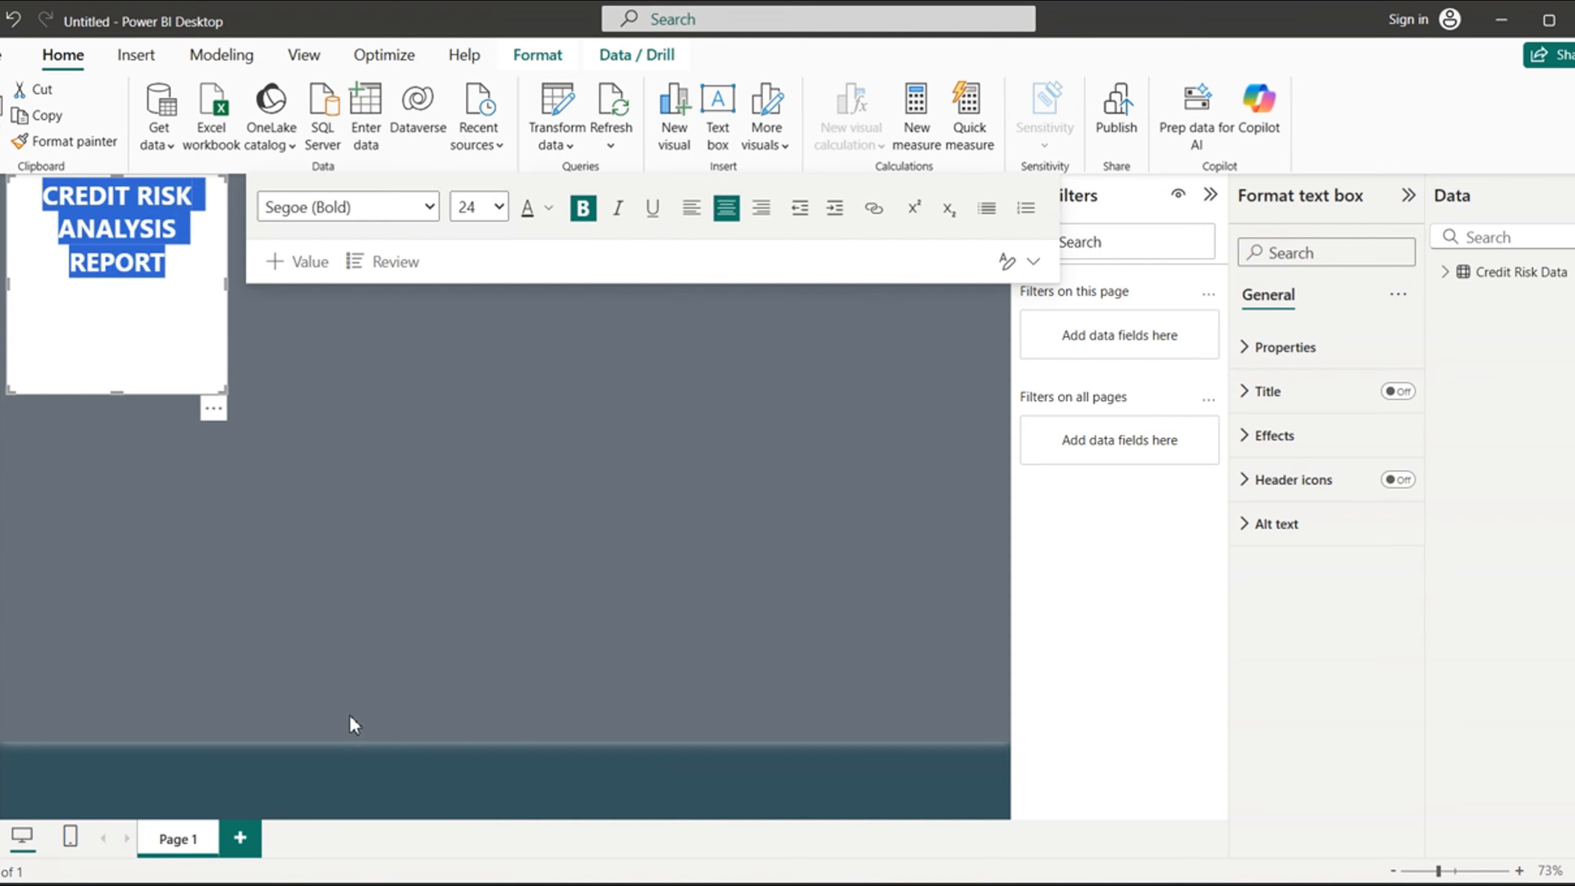
- Try to apply the recent color #36535E to the title text
click(550, 208)
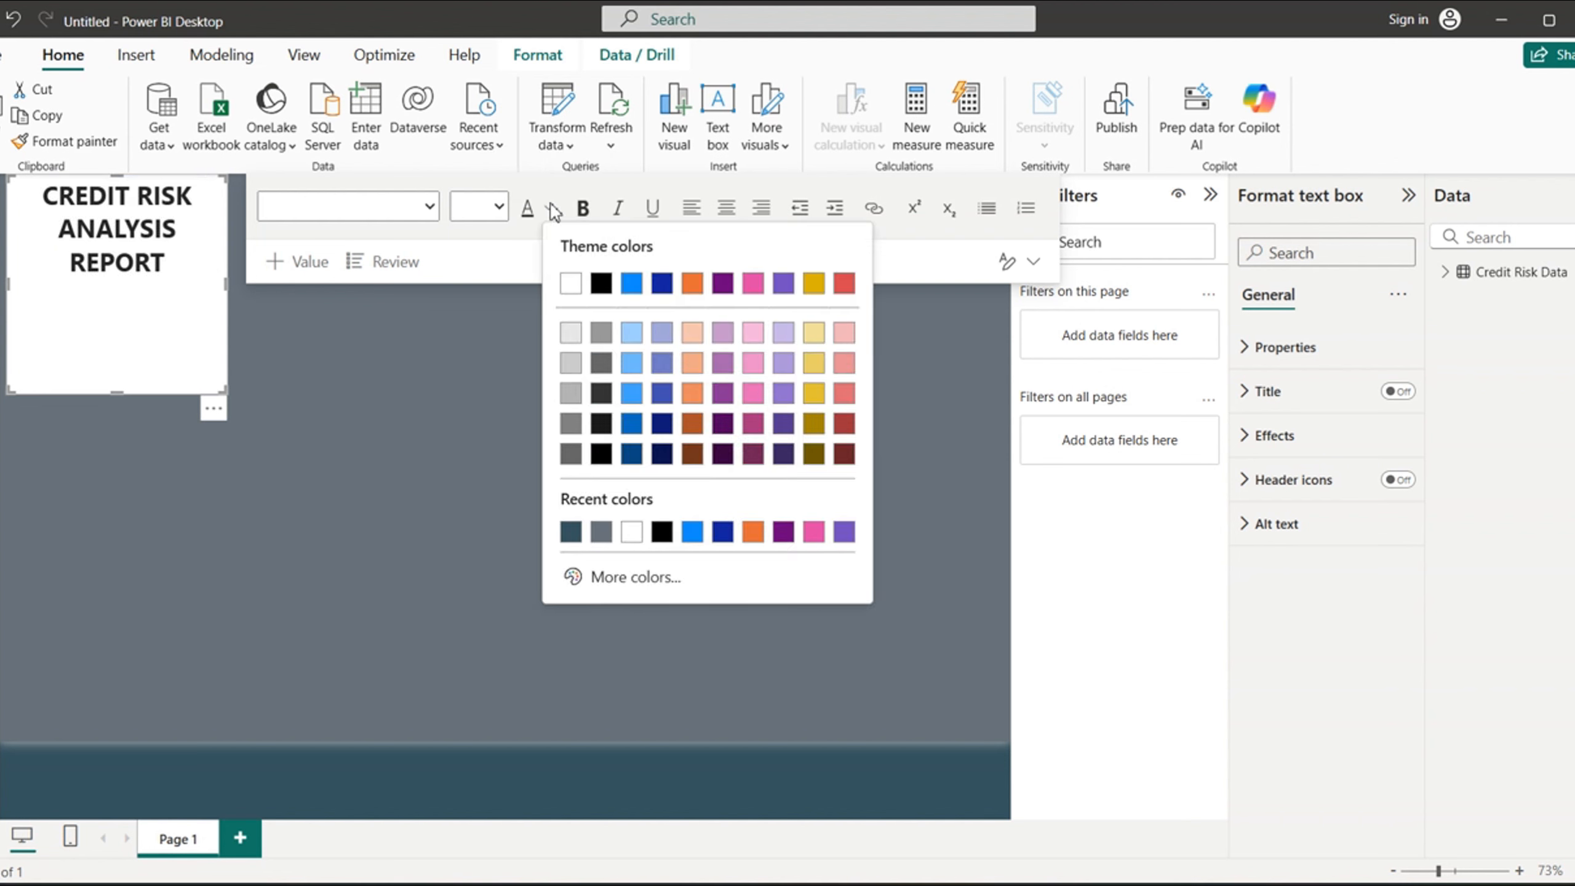
click(571, 532)
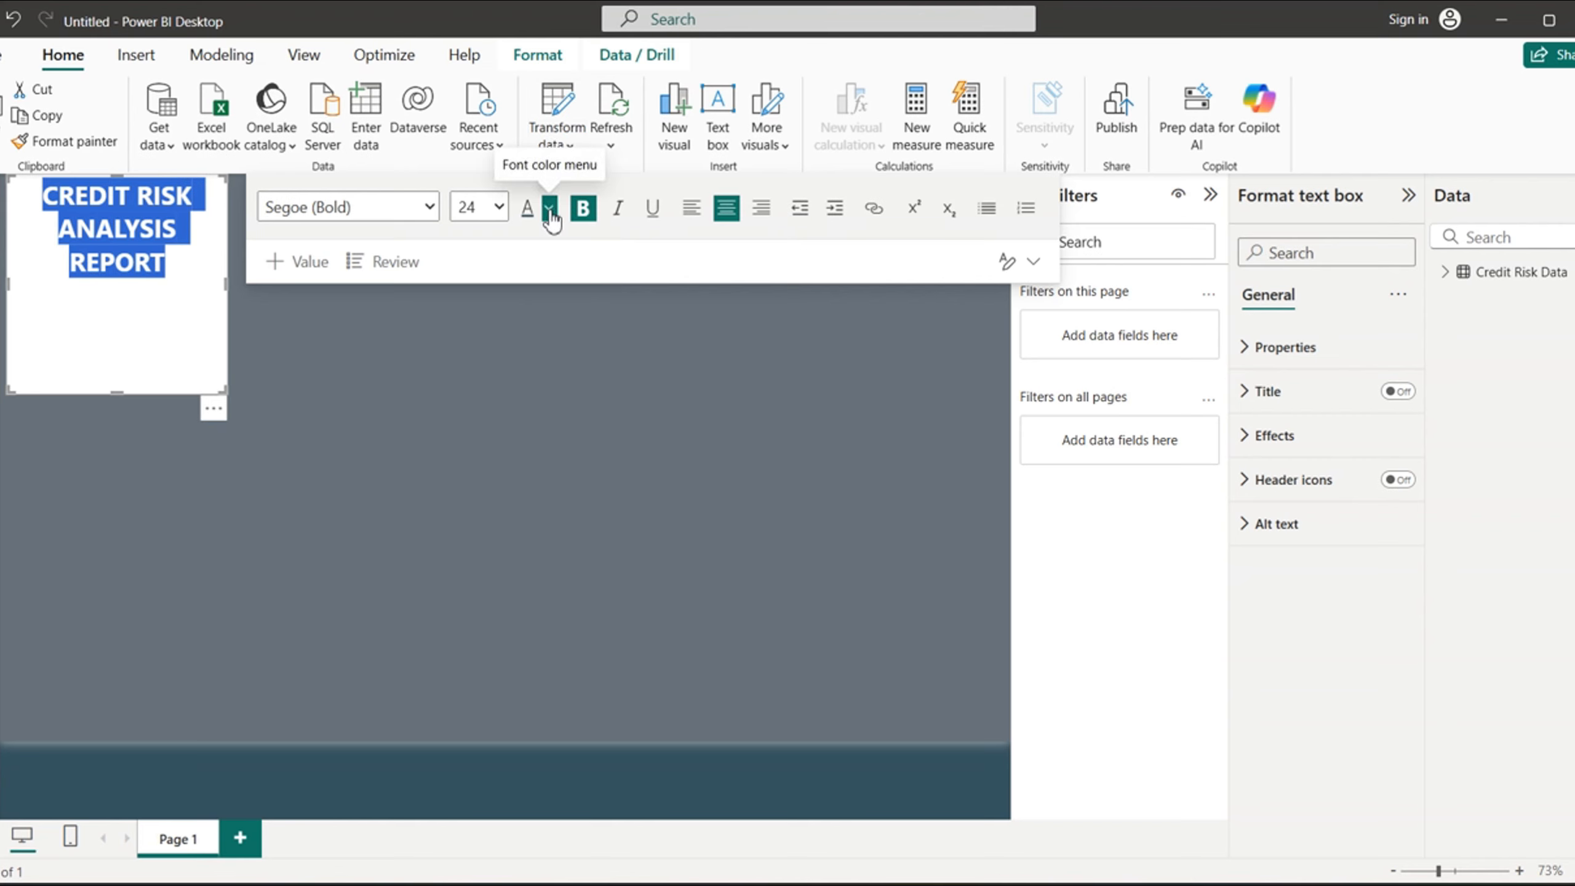
click(549, 209)
click(570, 531)
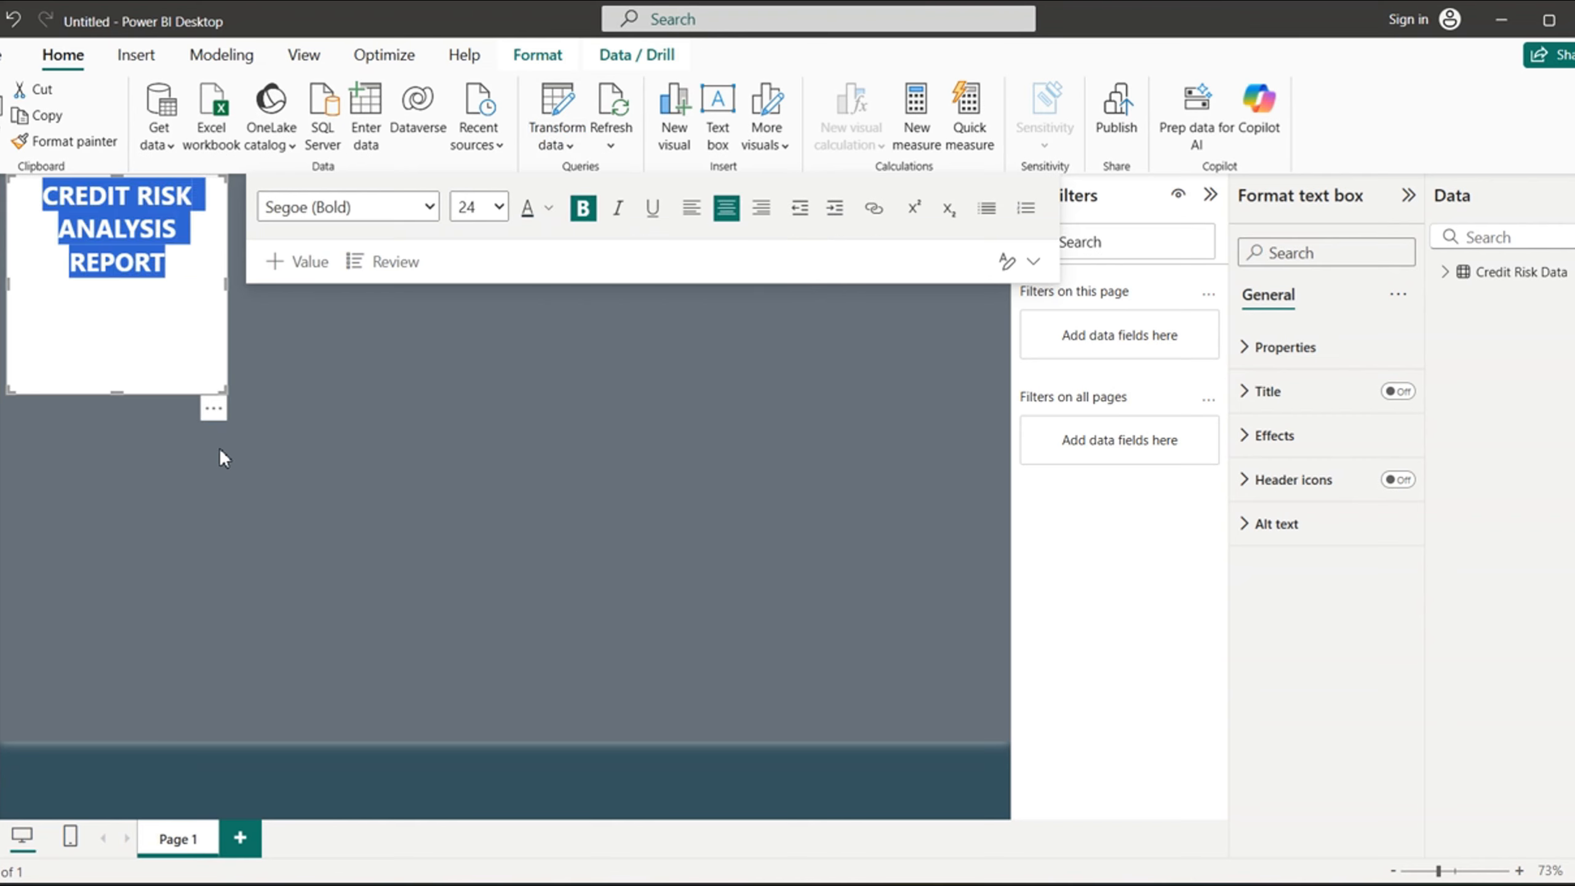
- Turn off the title text box's background and resize the box to fit the title on a single line
click(1260, 440)
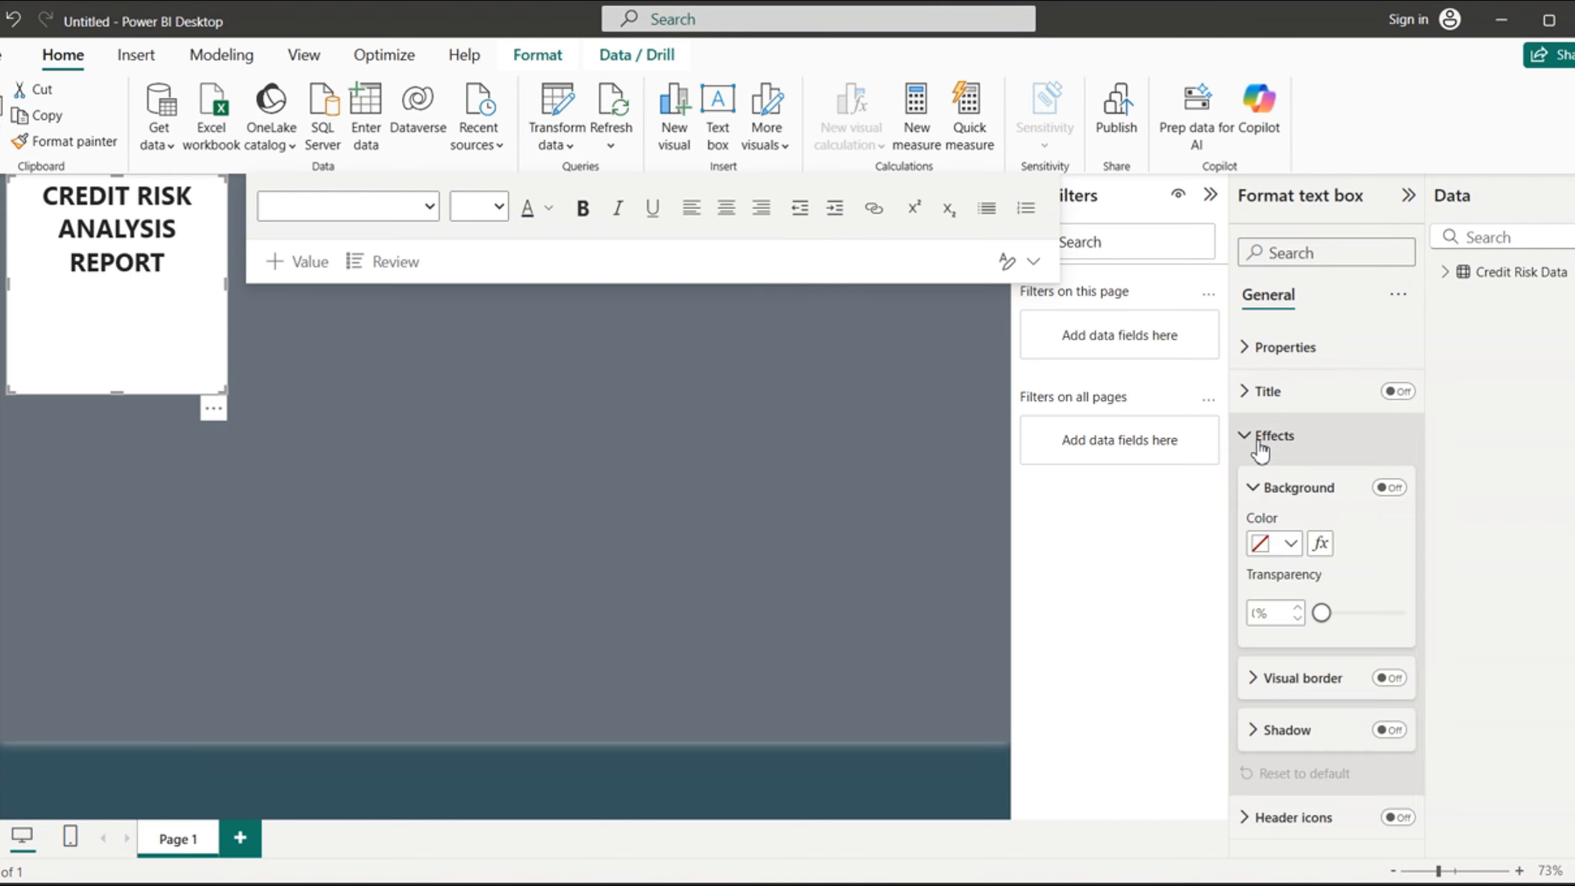
click(1389, 488)
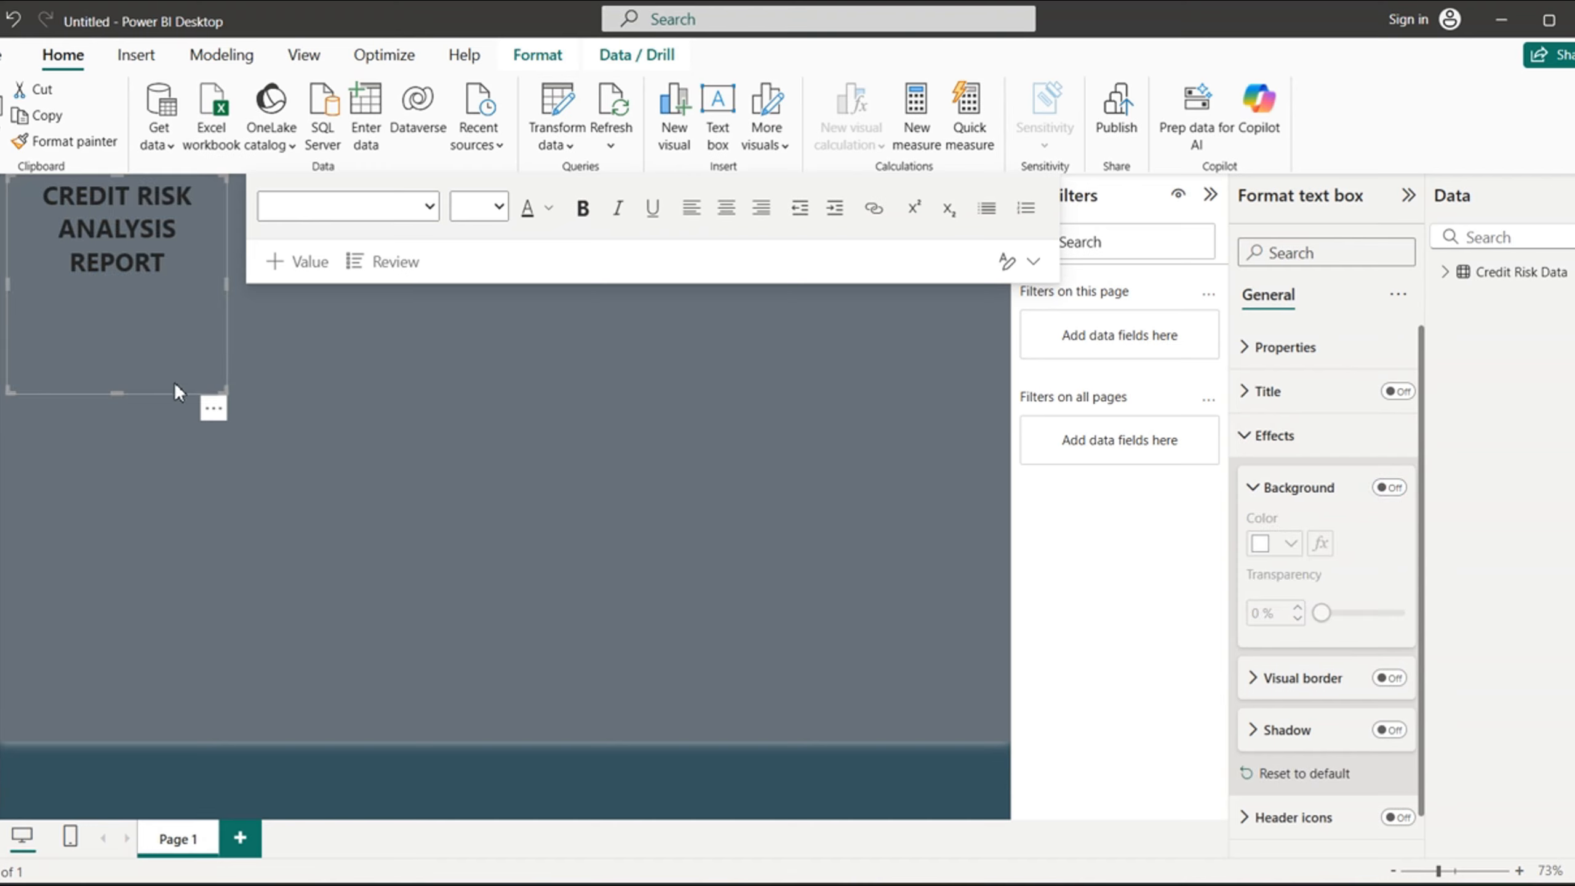
drag(116, 393, 150, 282)
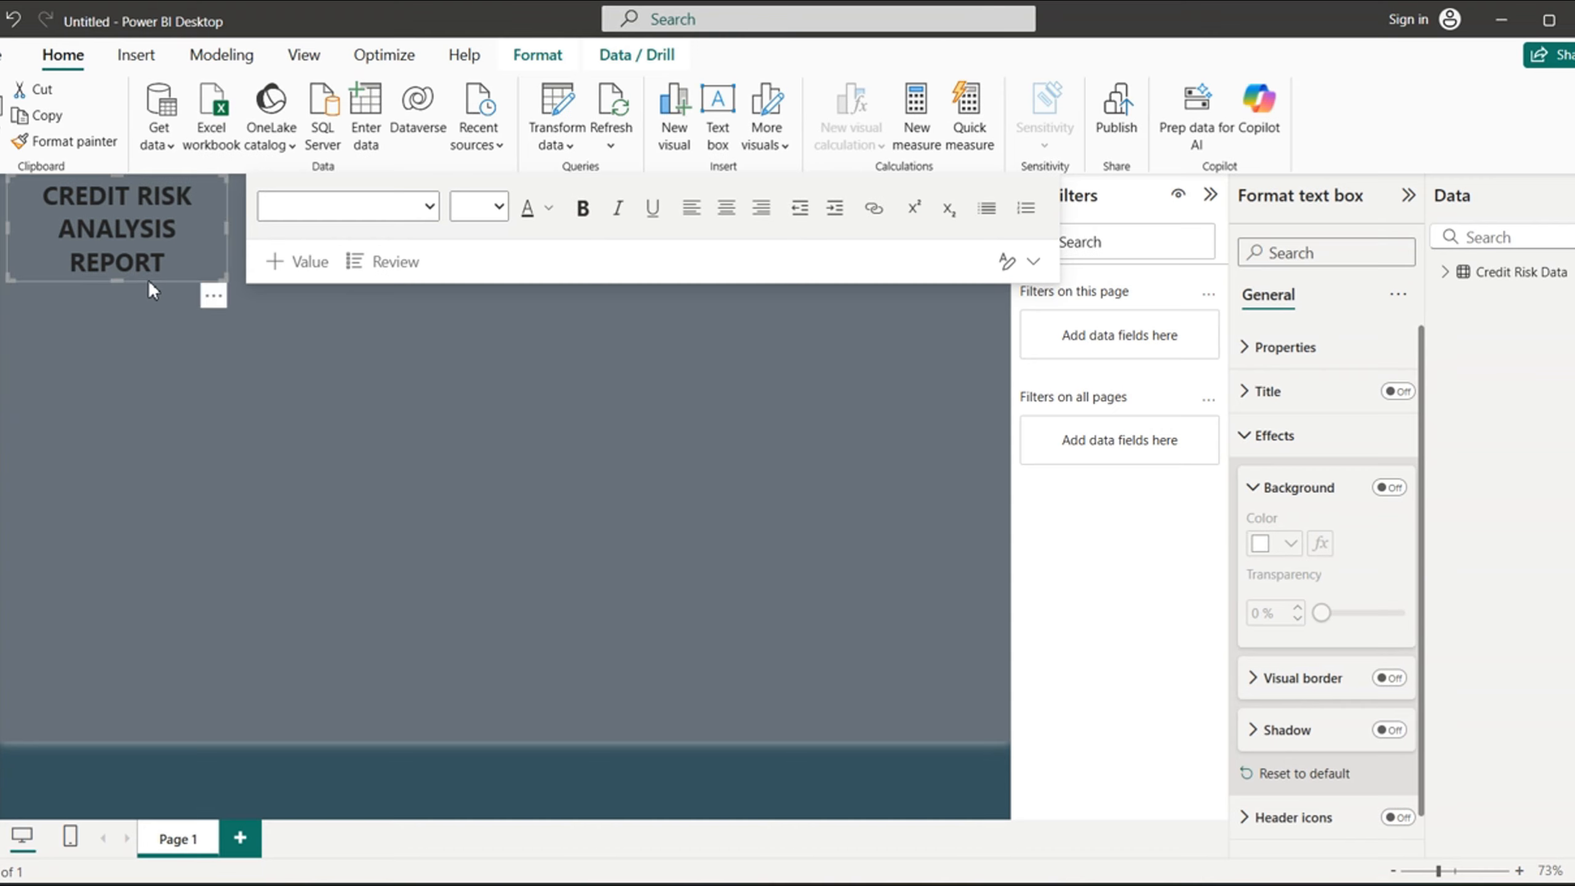
drag(226, 228, 422, 203)
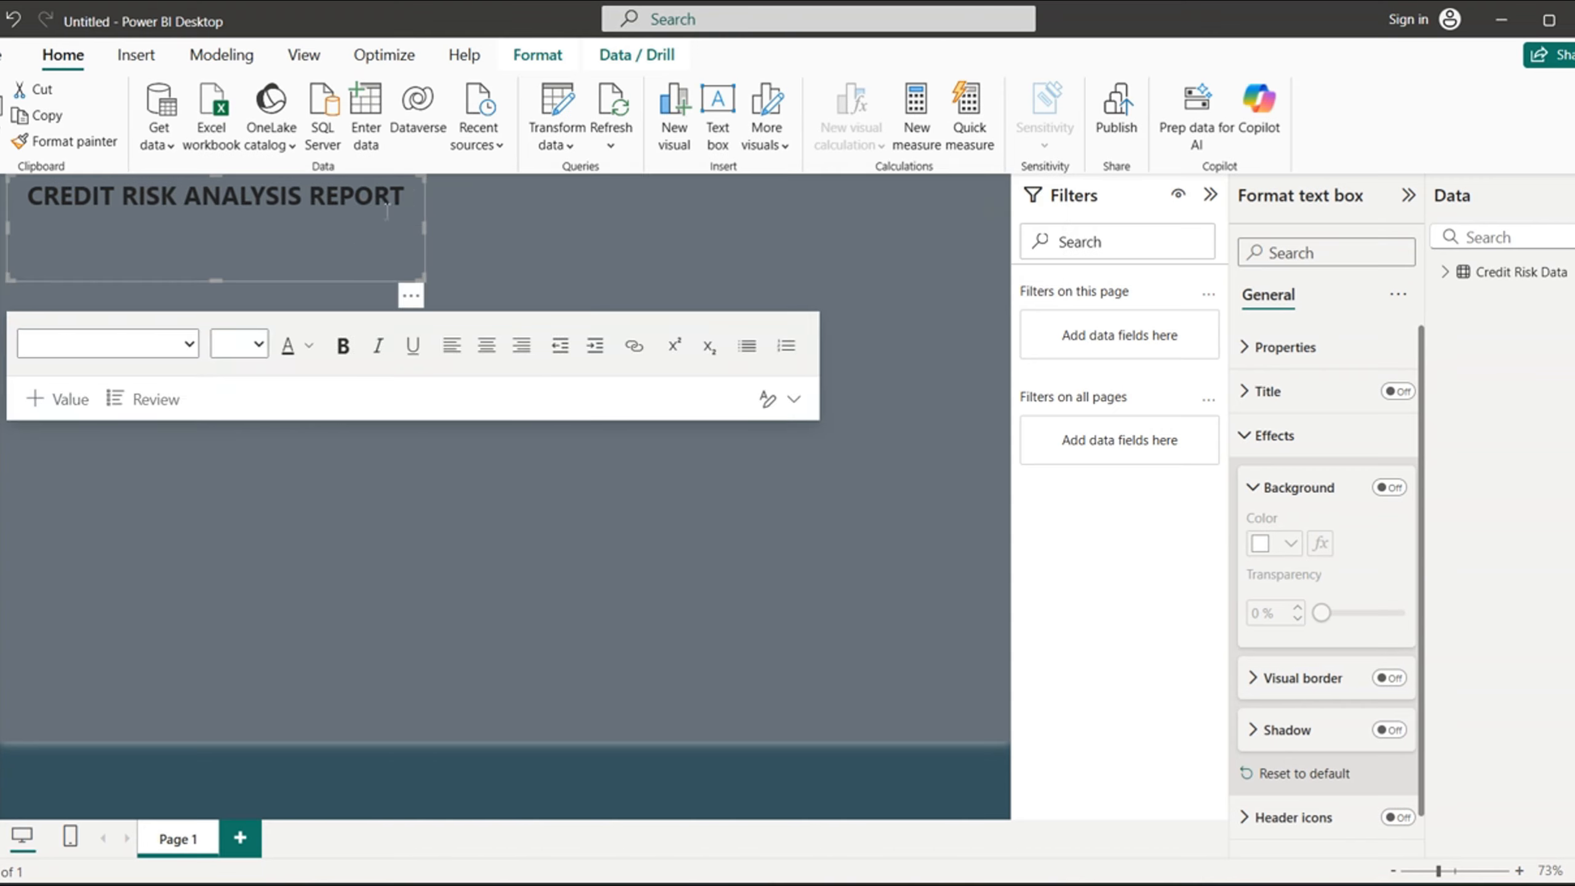
drag(218, 282, 253, 214)
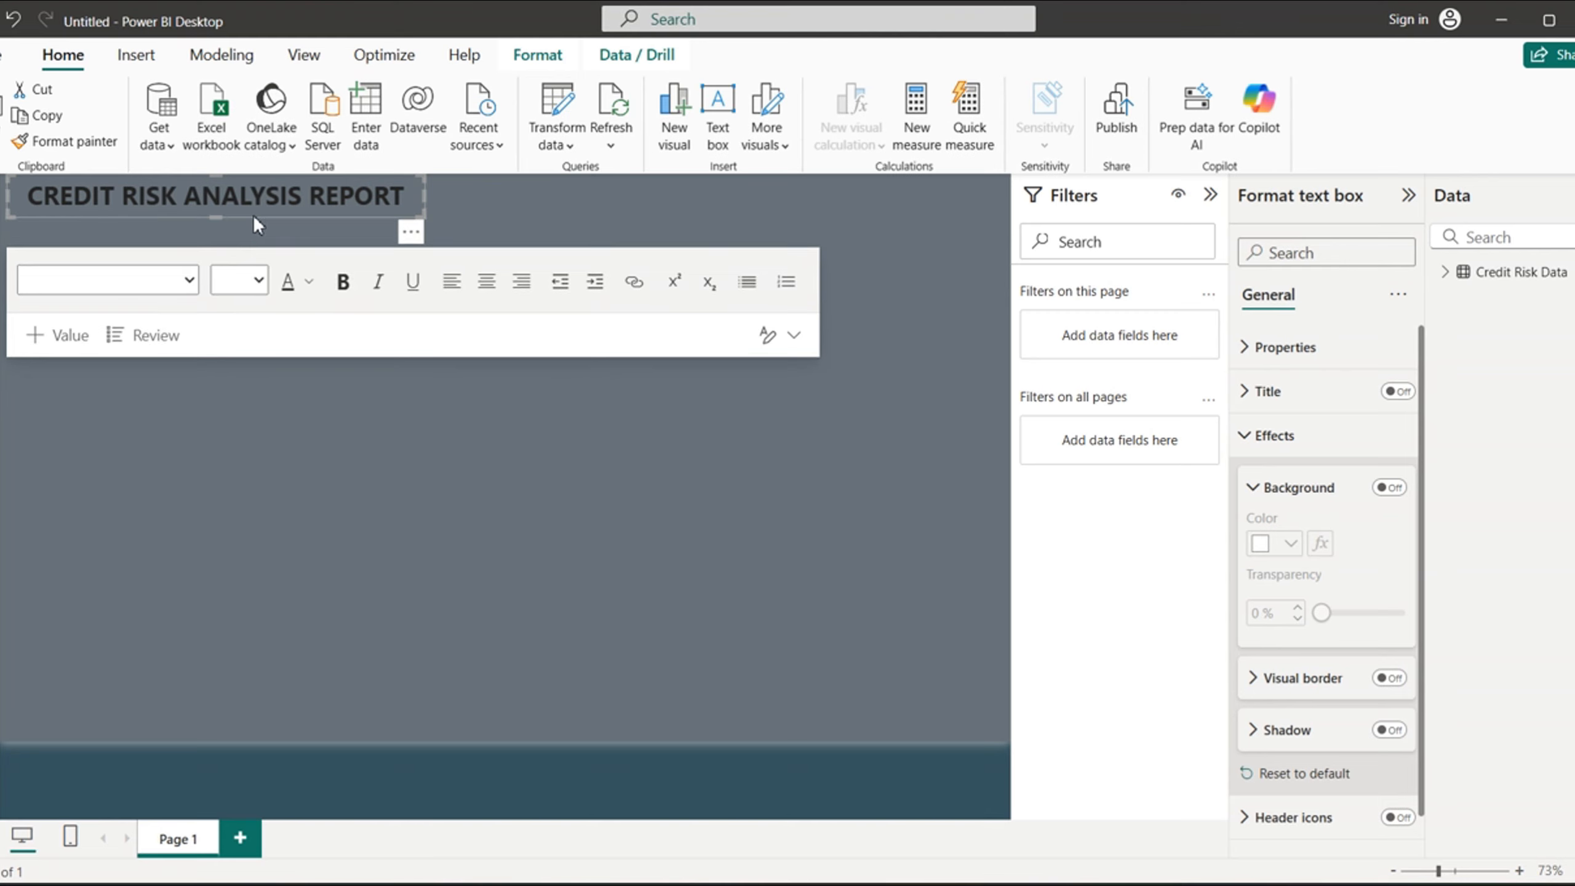
- Try a font size of 28 for the title and widen its text box to fit
drag(412, 196, 25, 212)
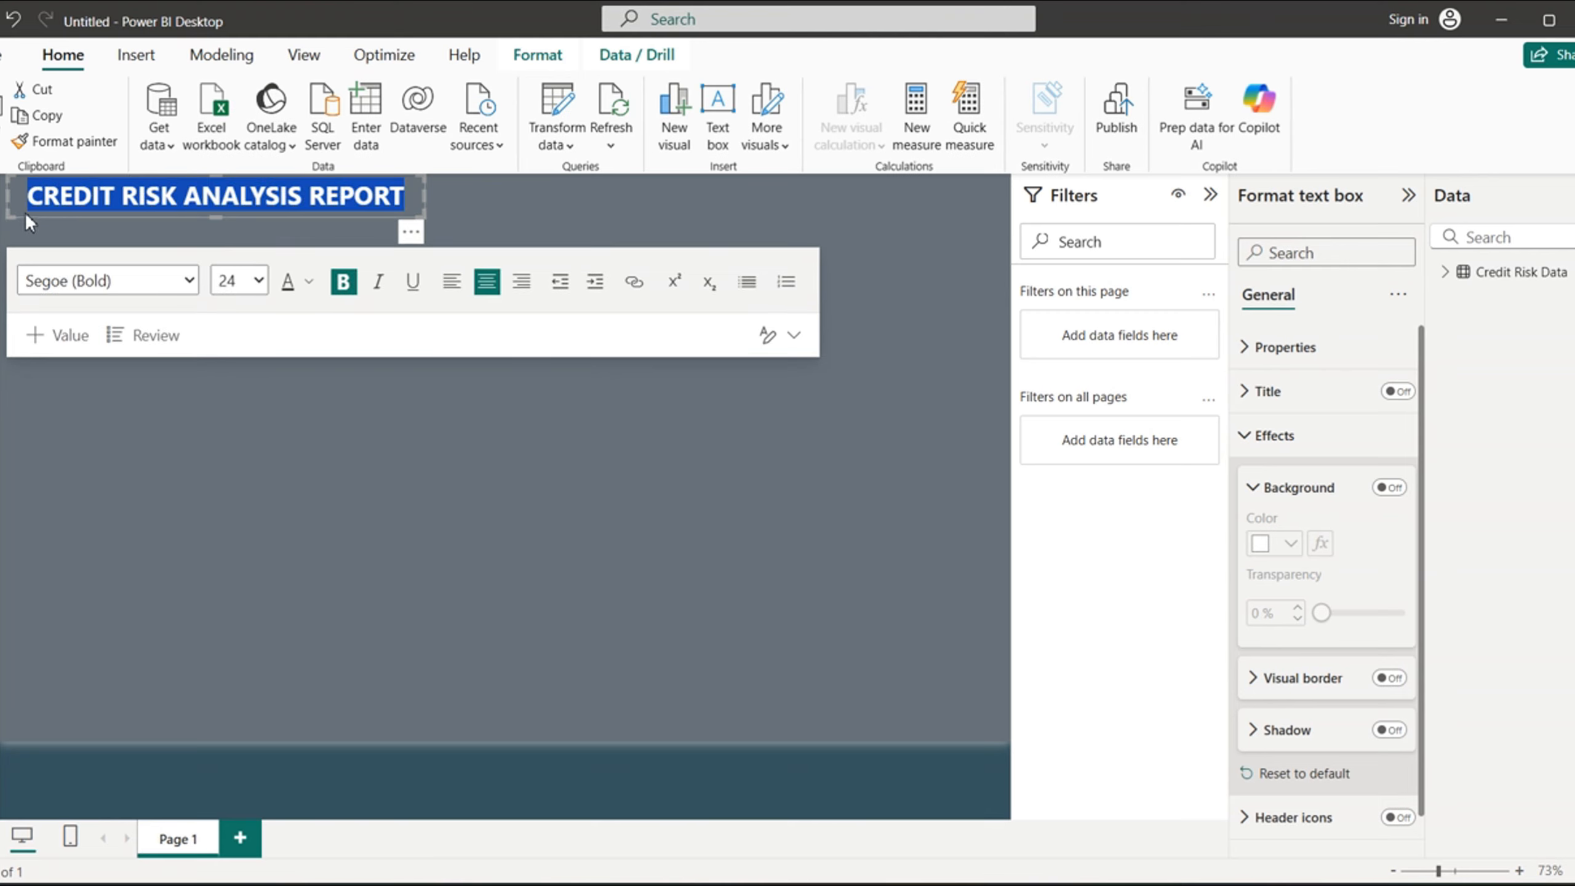
click(259, 285)
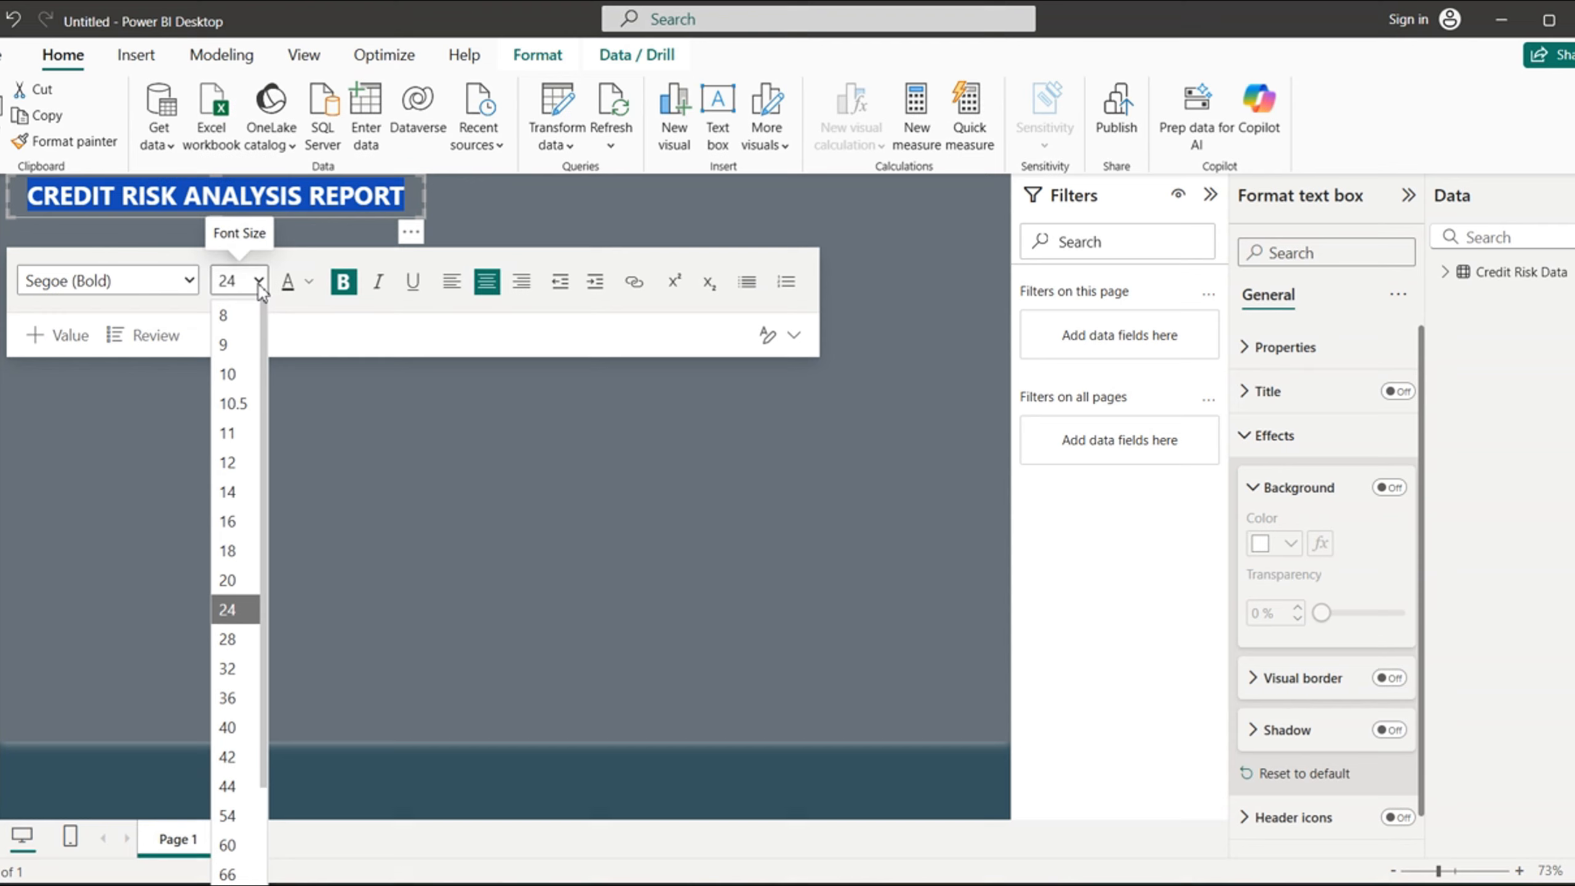
click(225, 641)
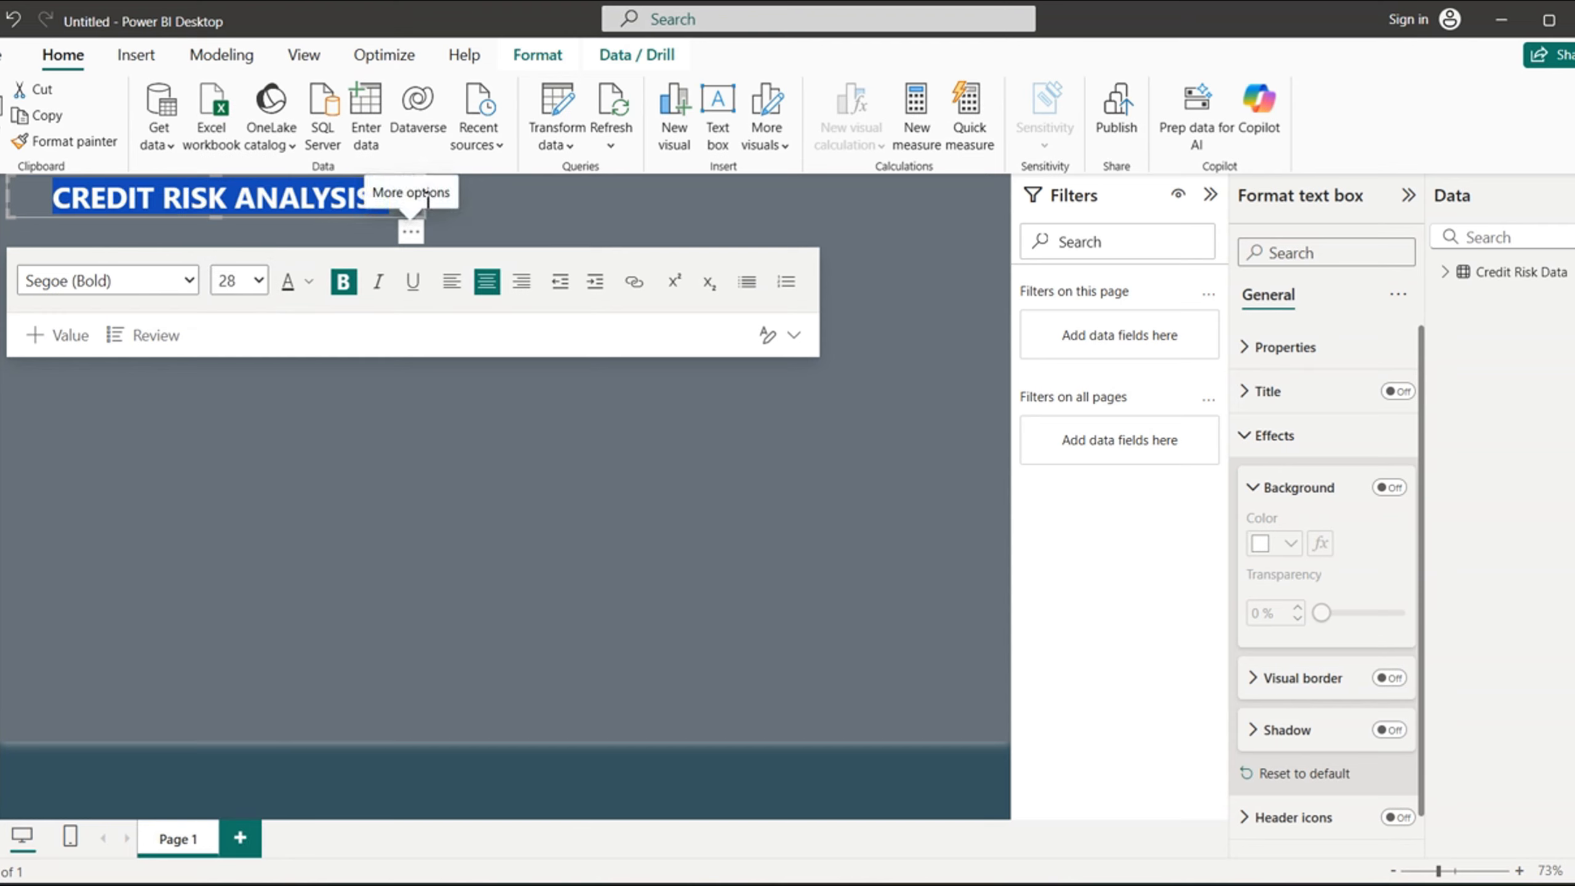
drag(426, 196, 477, 202)
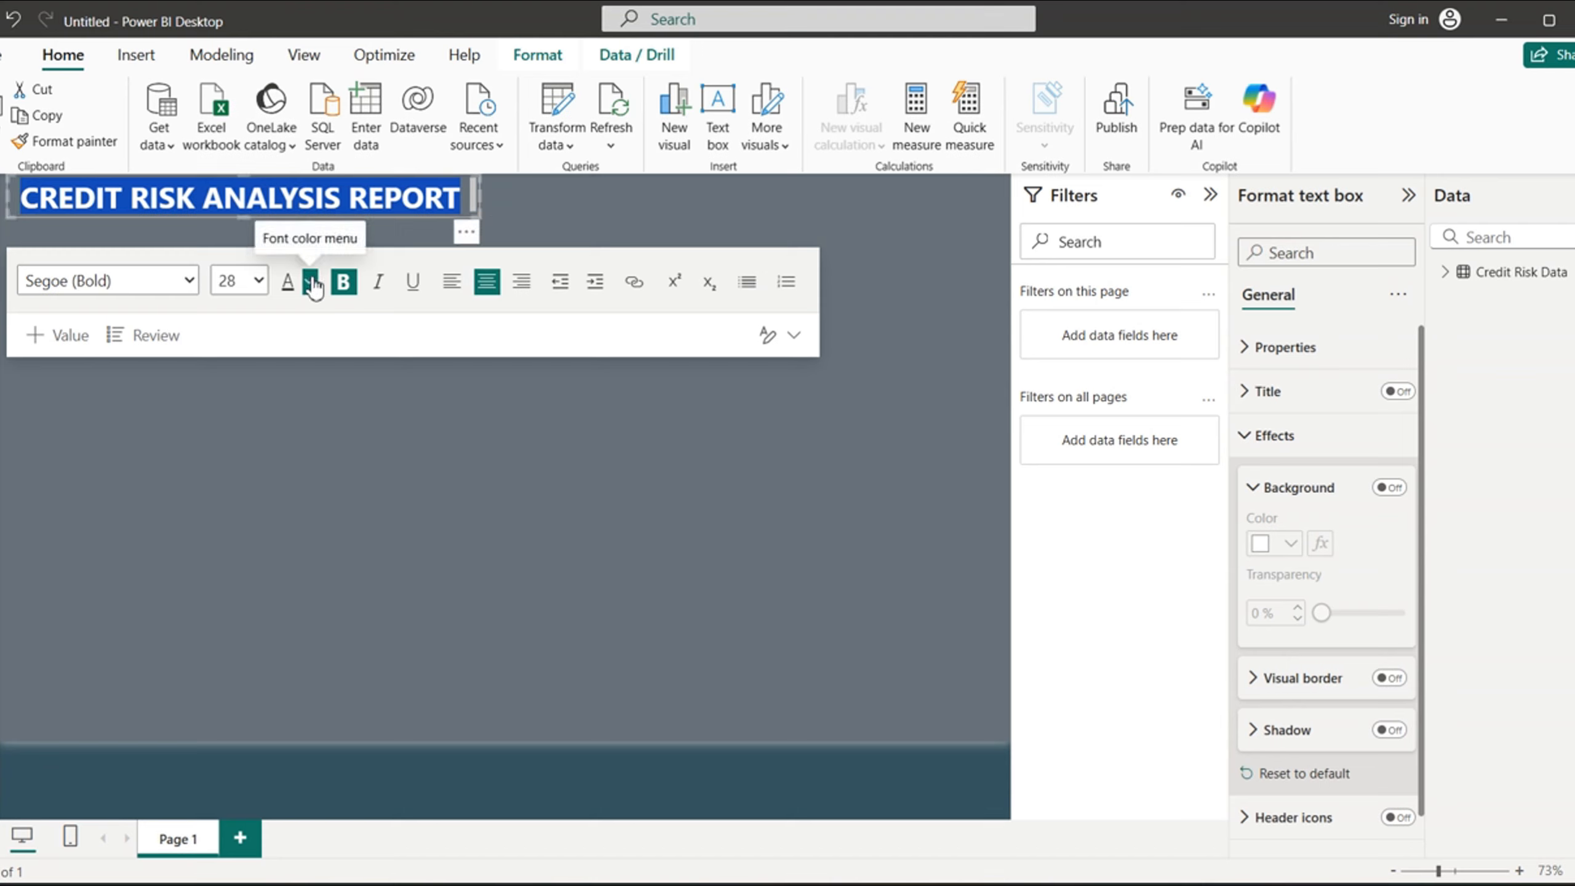
- Set the title's font size to 24, narrow its text box to fit, and shift the box slightly toward the page's left edge
click(257, 282)
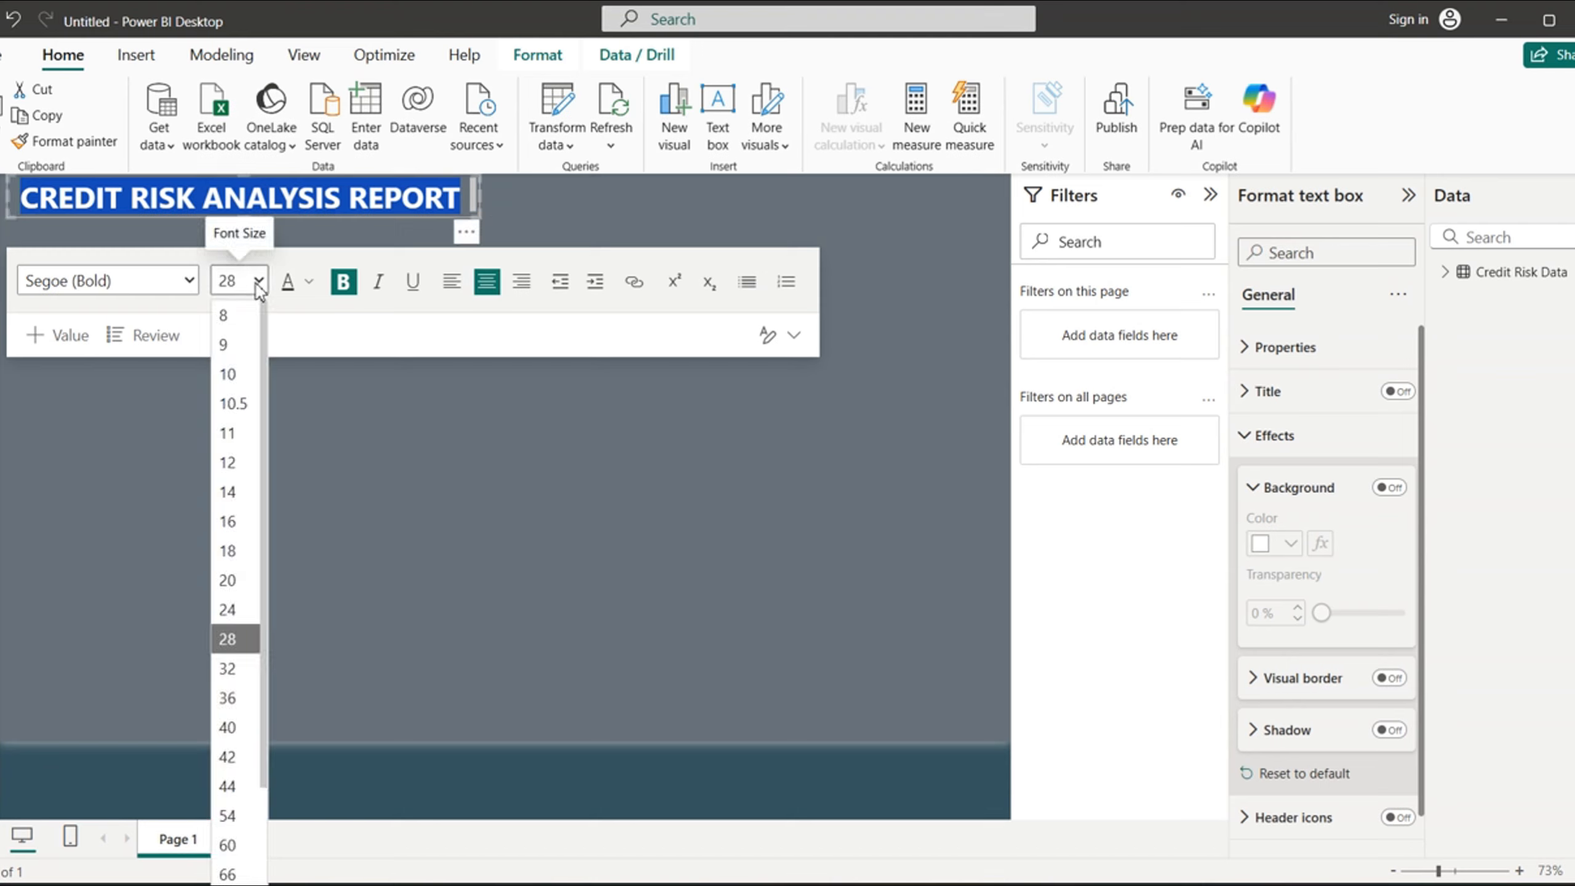
click(228, 607)
drag(482, 201, 391, 201)
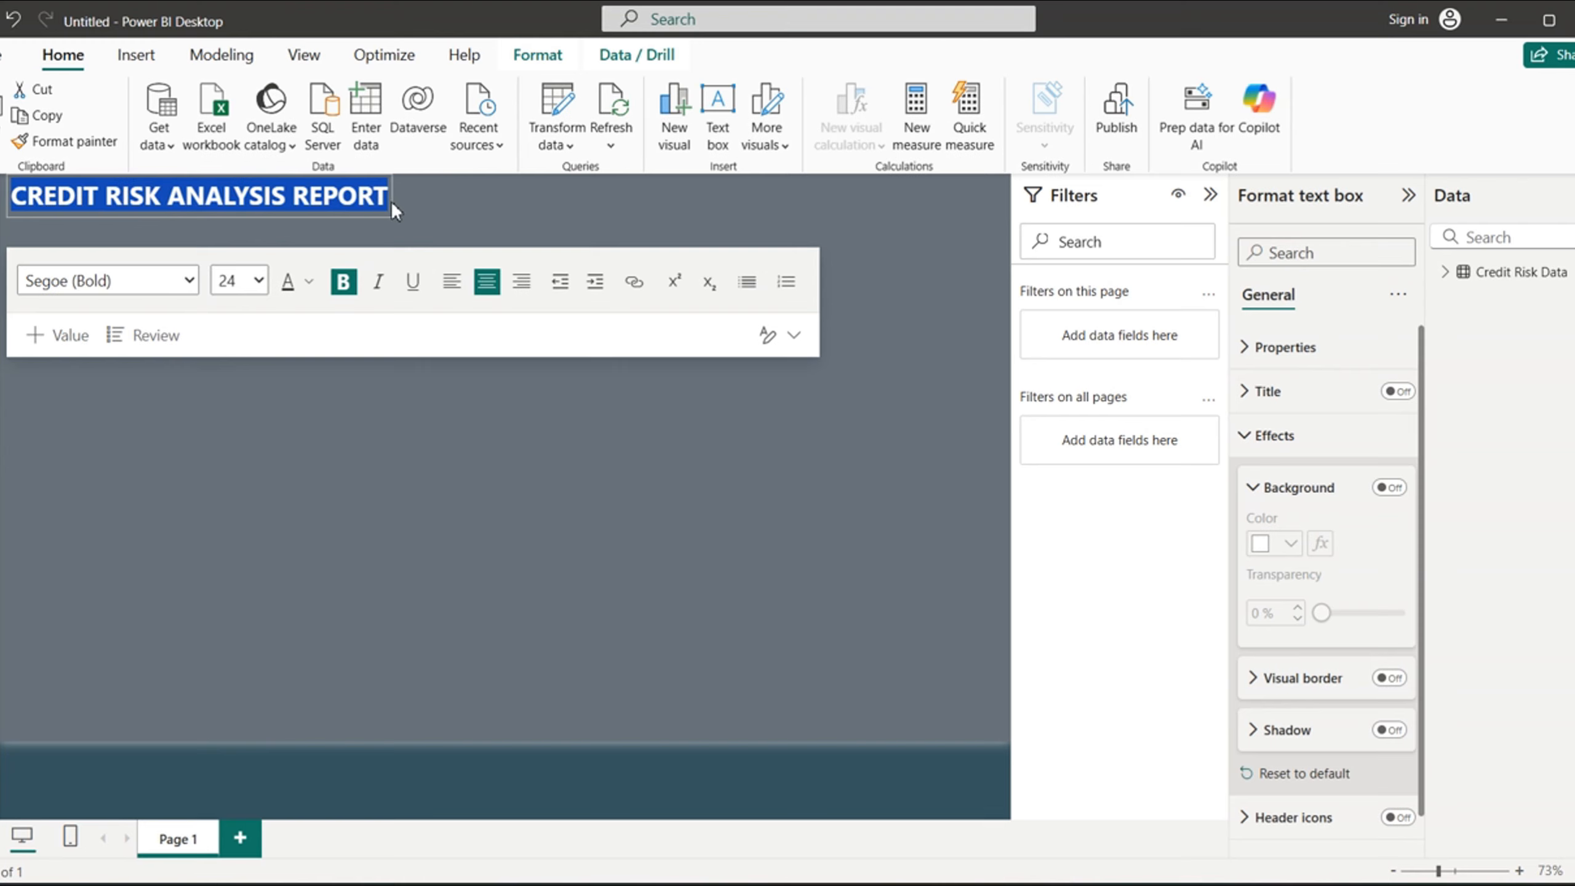
click(160, 216)
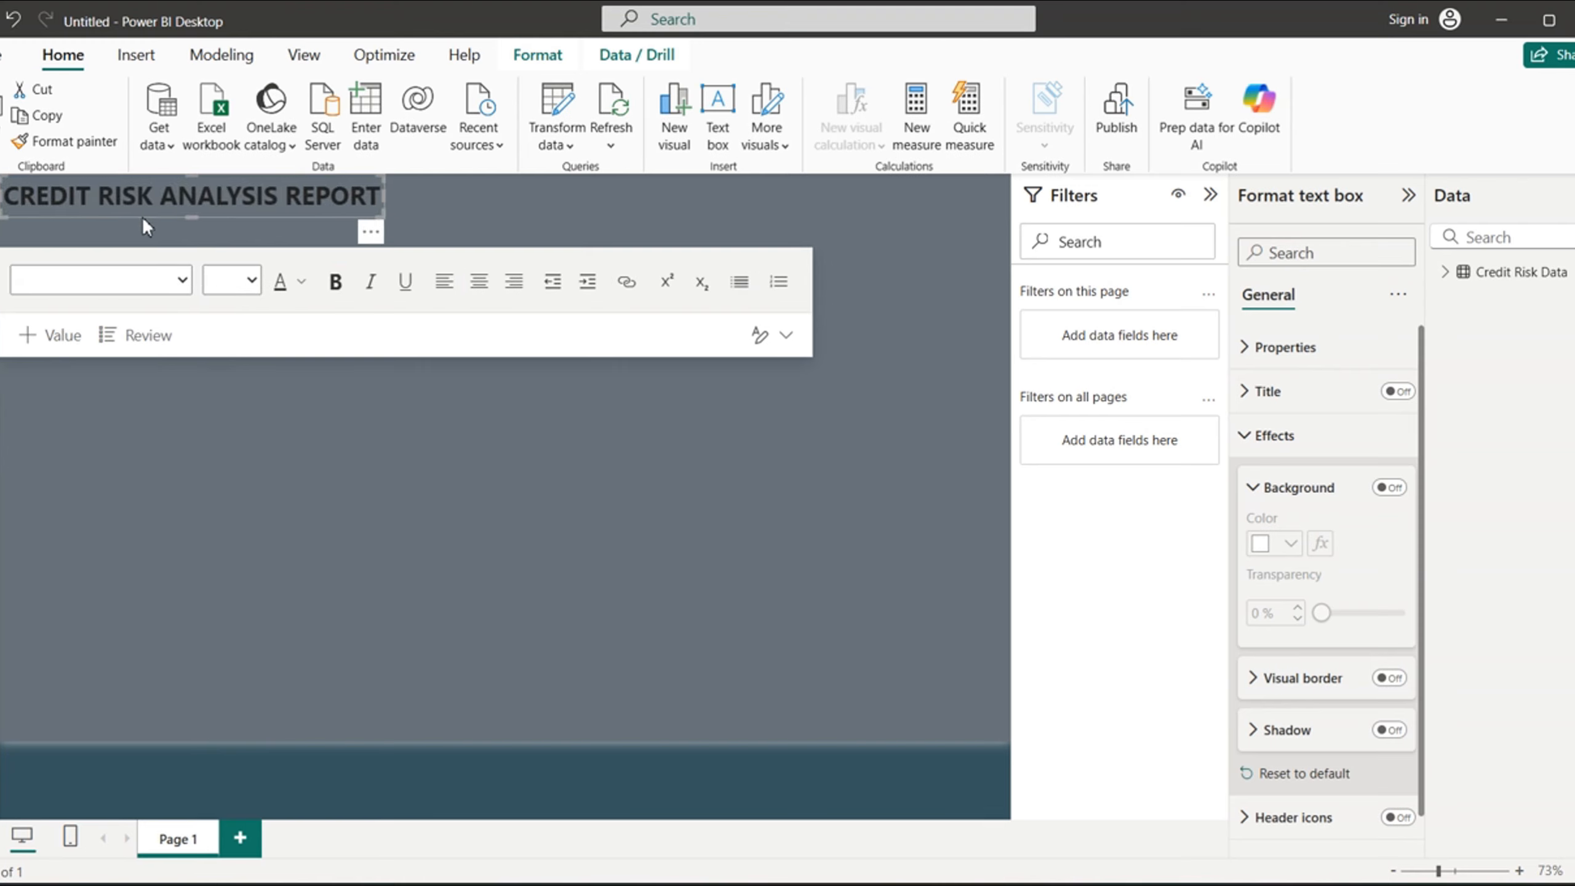
- Compare the page with the finished CREDIT RISK report's title and layout, and return to the untitled report
click(369, 466)
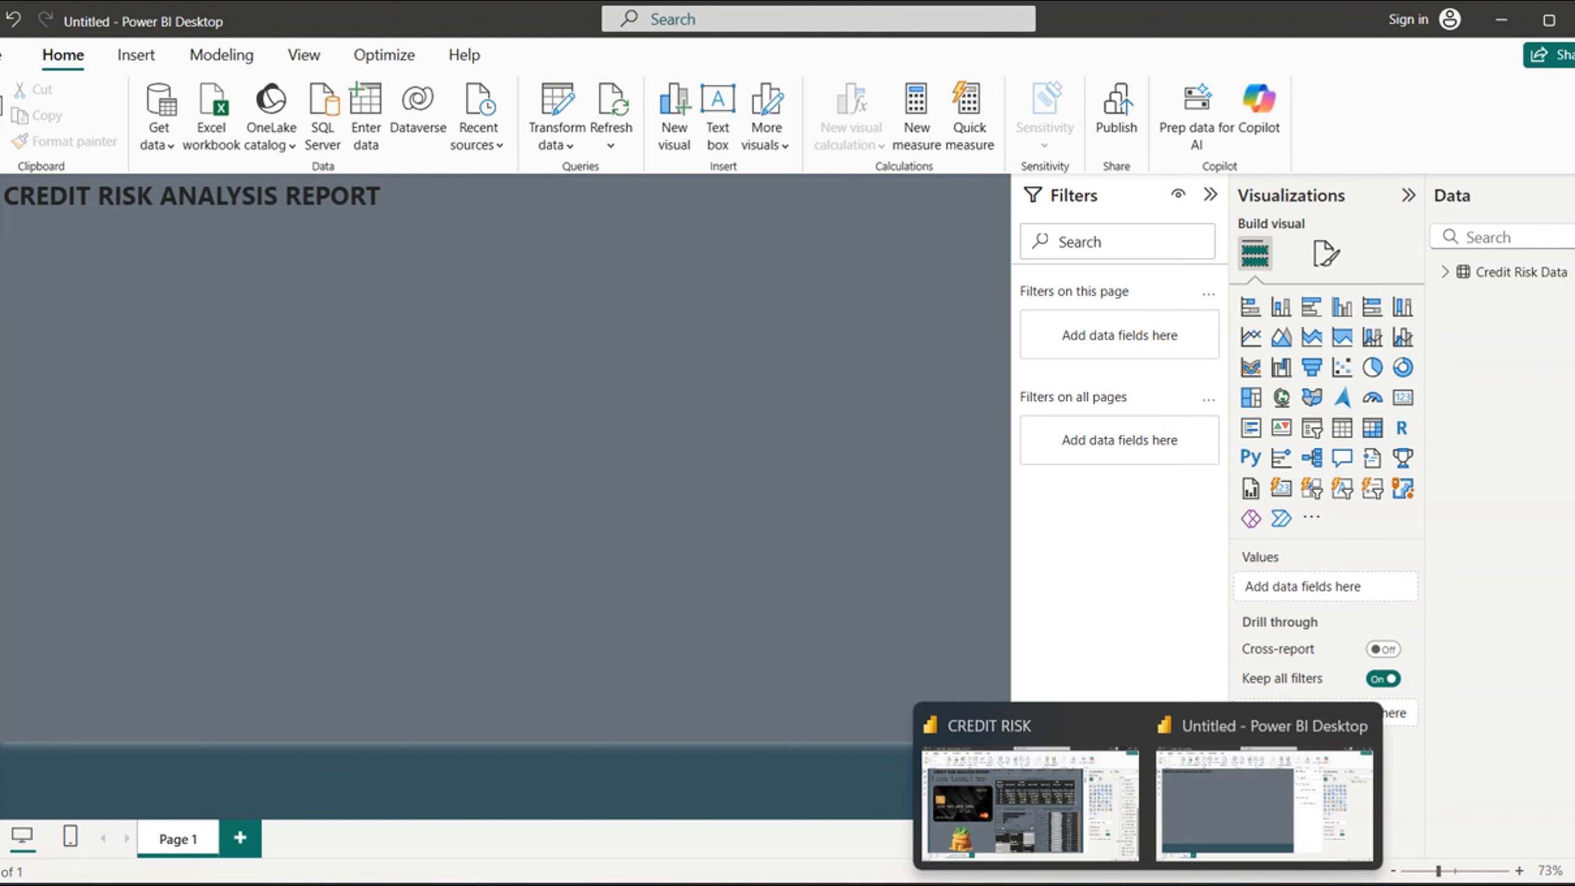
click(949, 793)
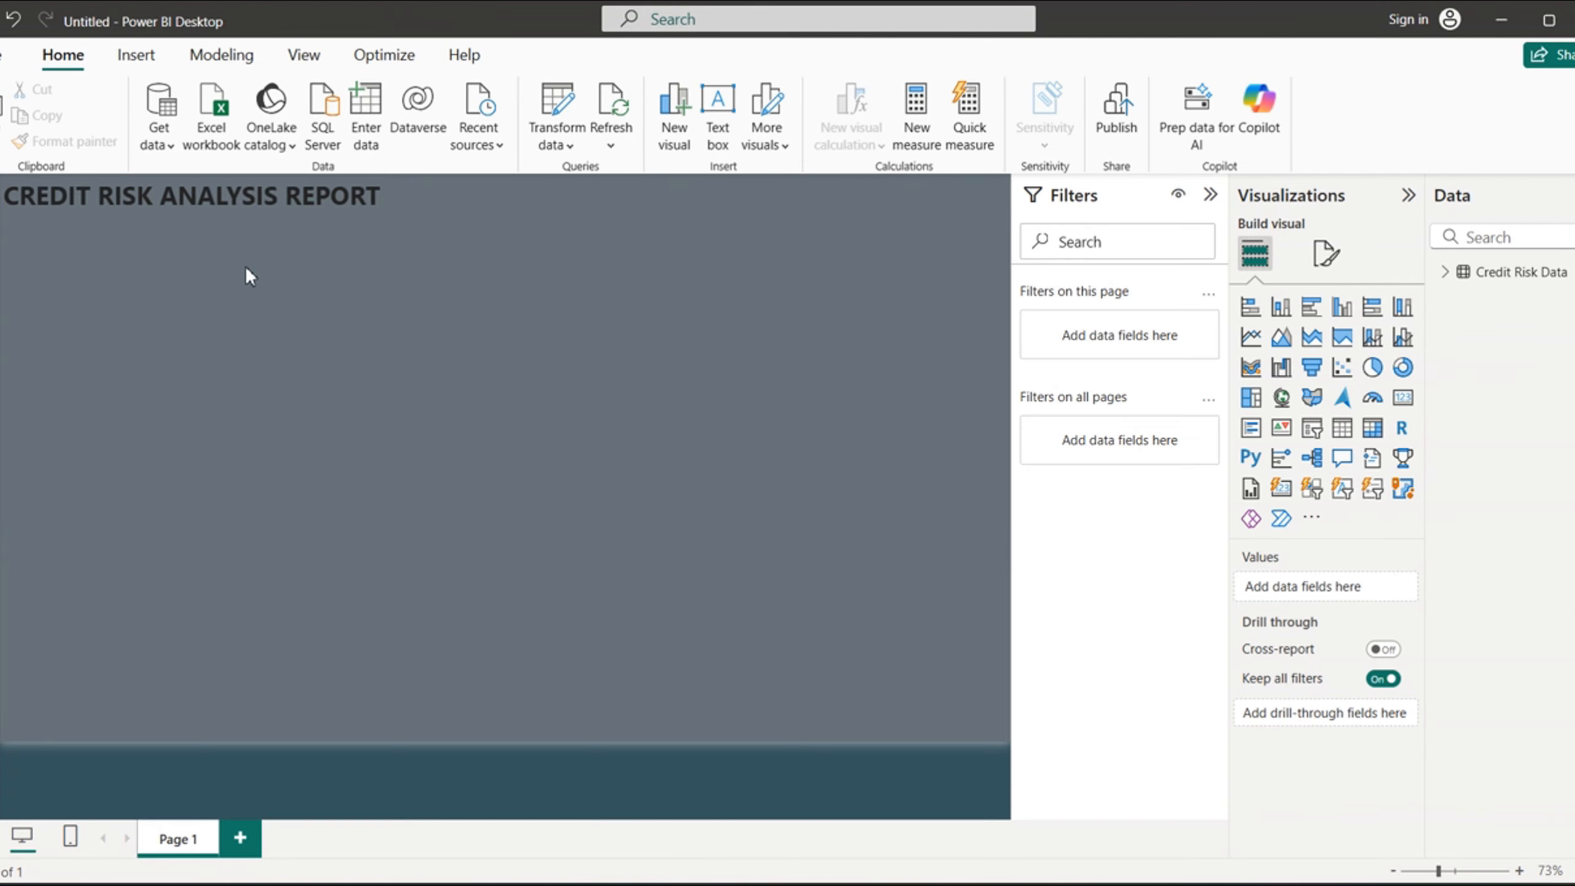
click(278, 196)
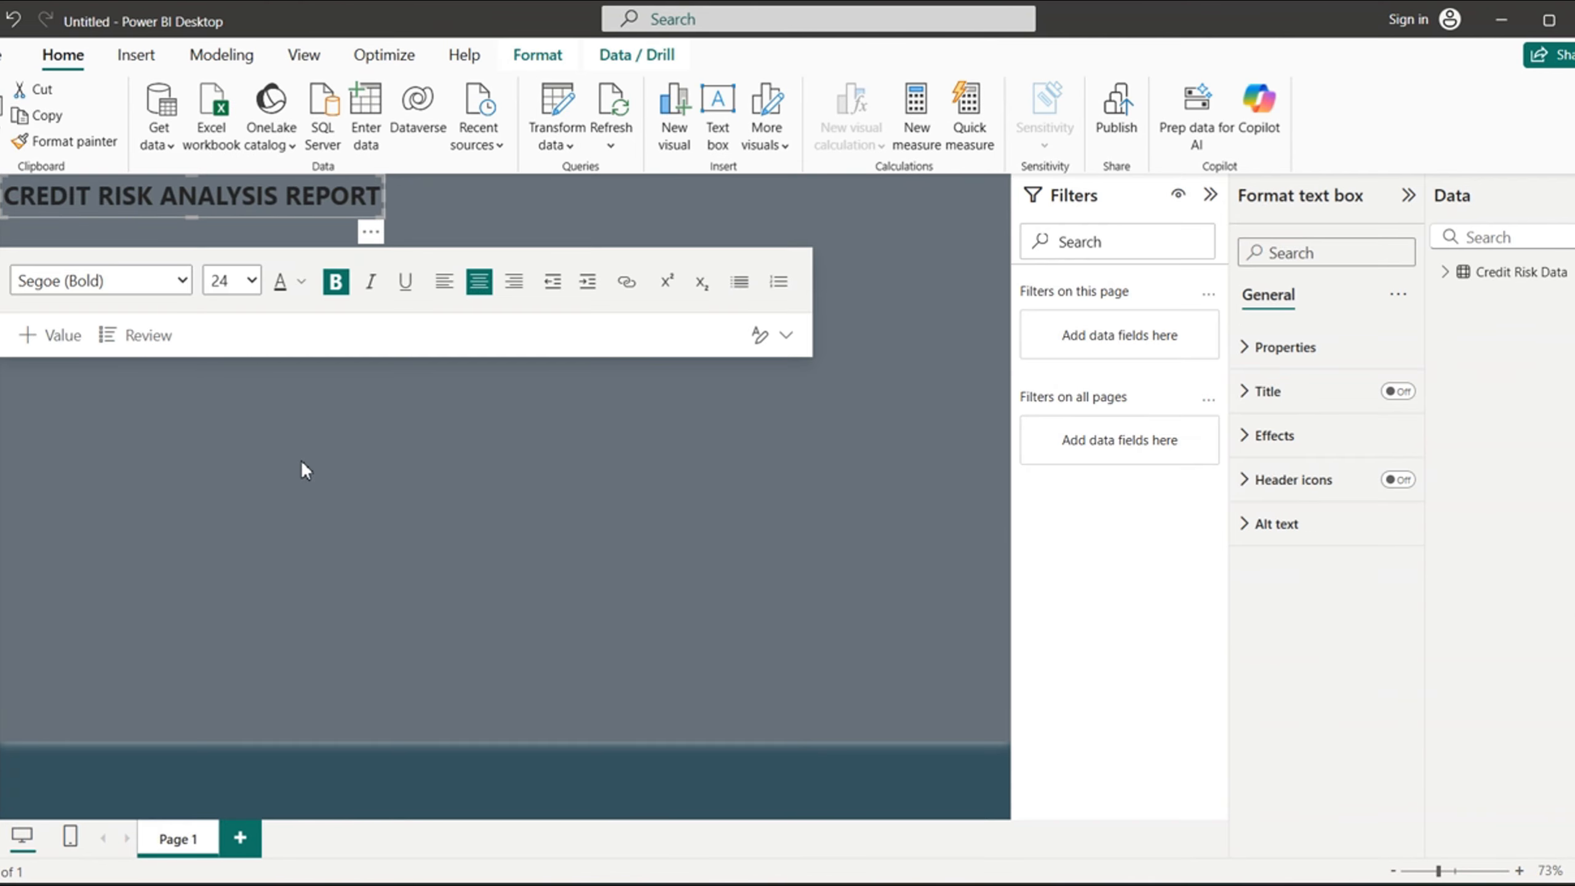
click(301, 464)
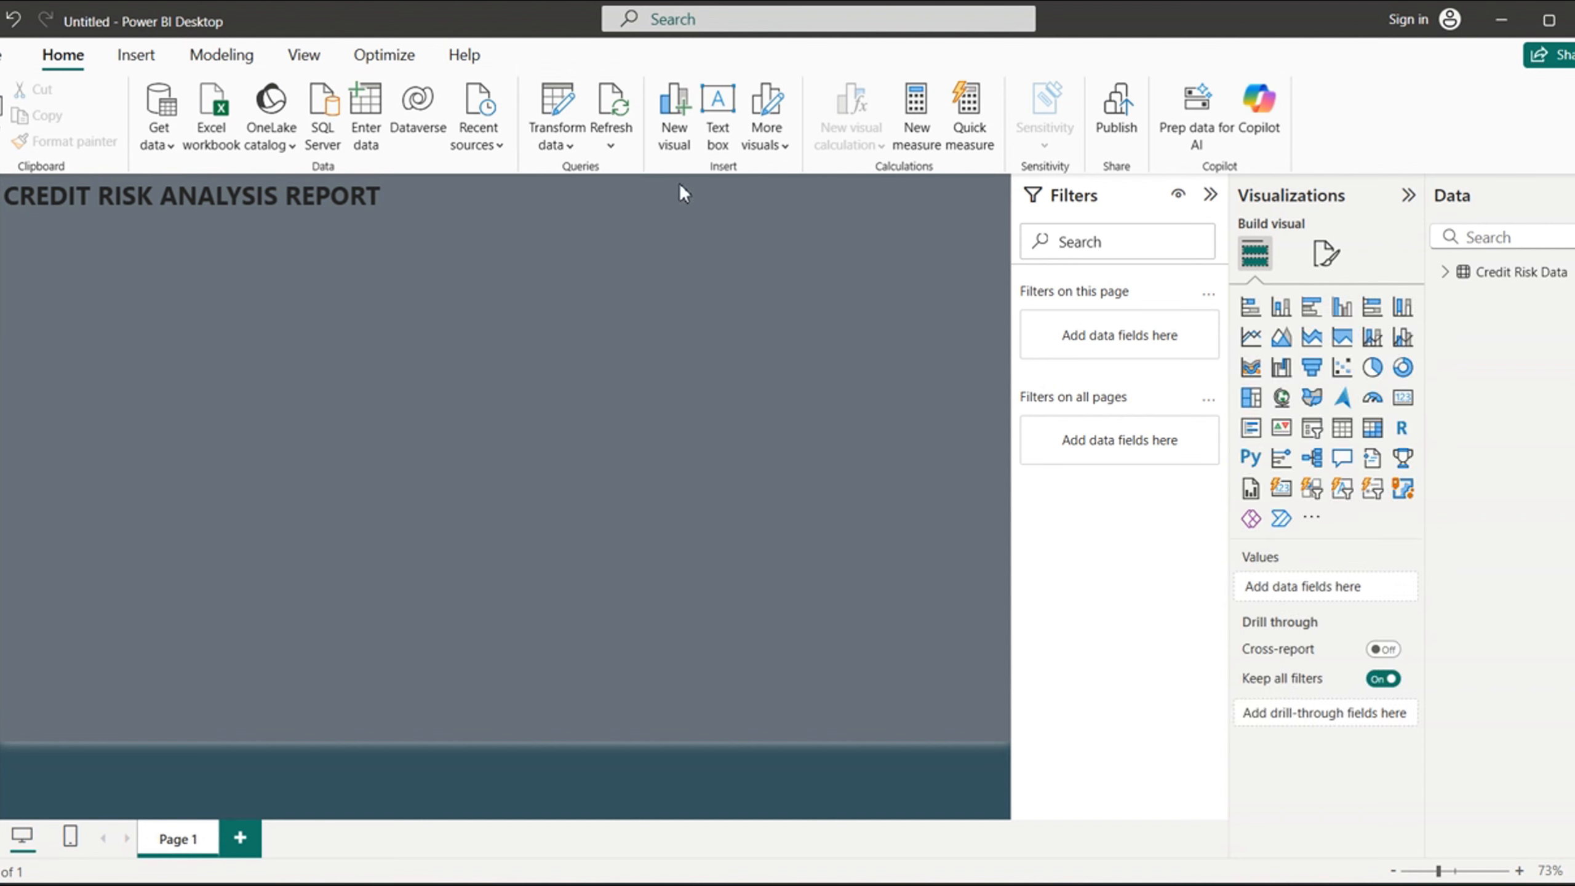
- Insert the VISA1-removebg-preview image from Downloads onto the page and dismiss the sign-in prompt
click(136, 57)
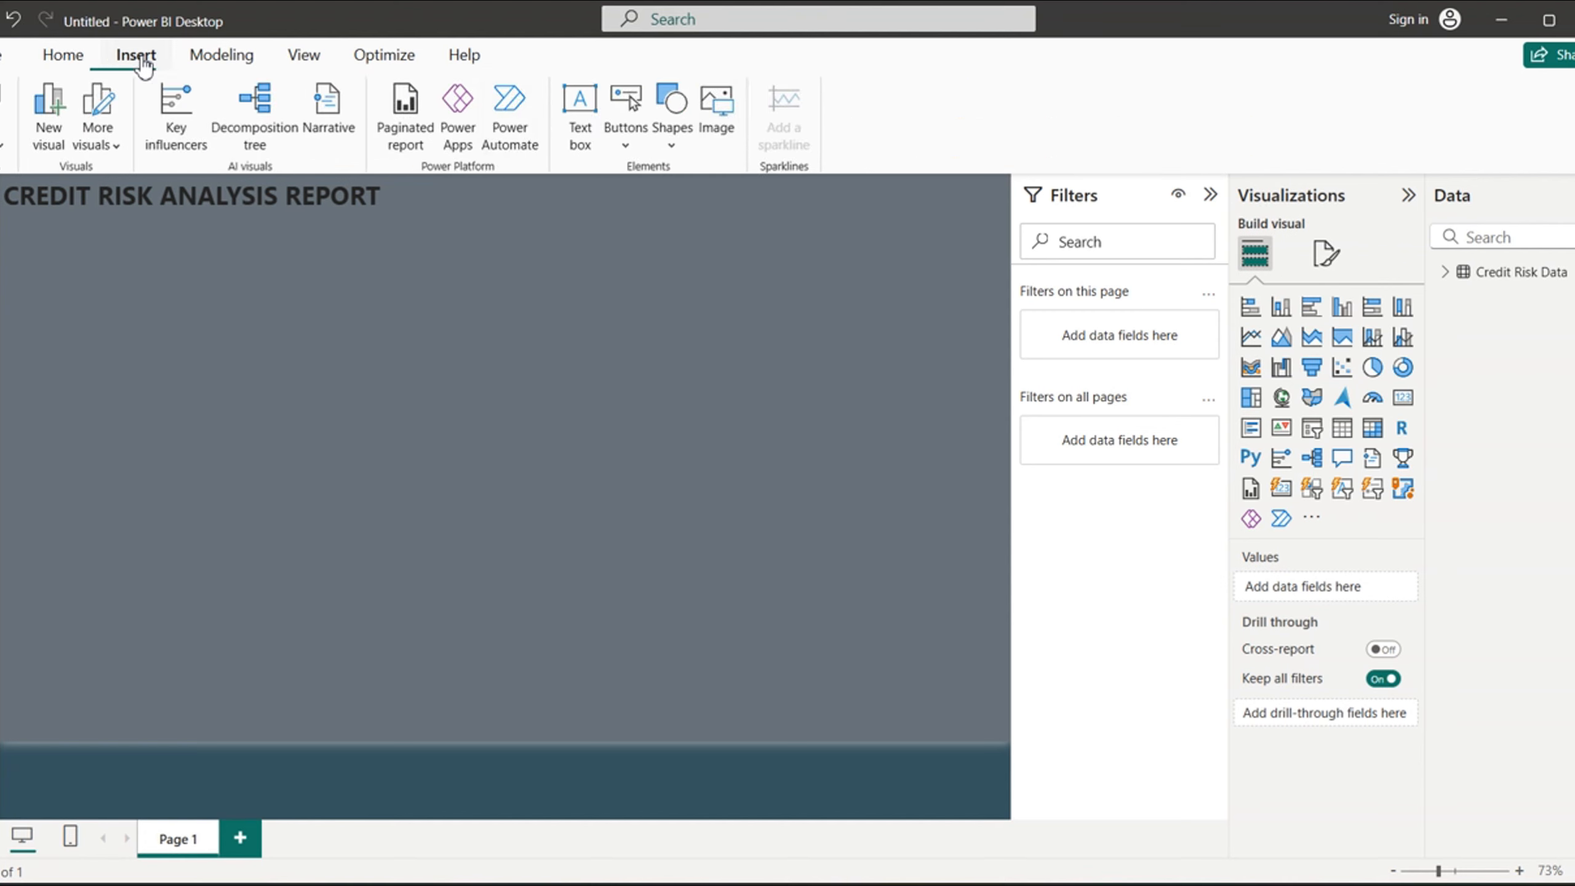
click(718, 118)
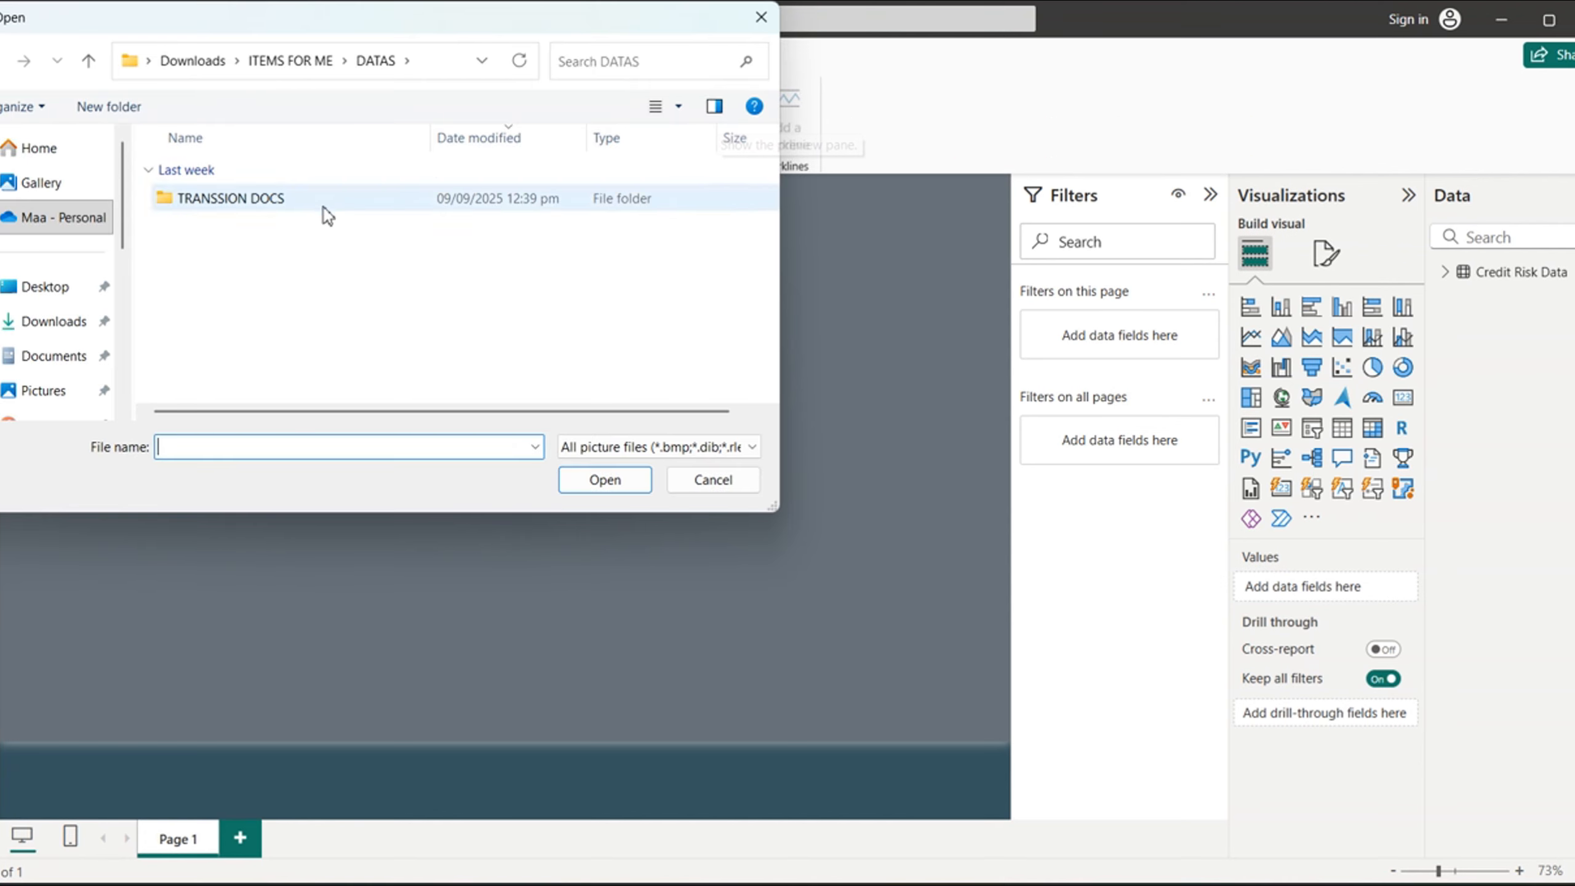
click(40, 329)
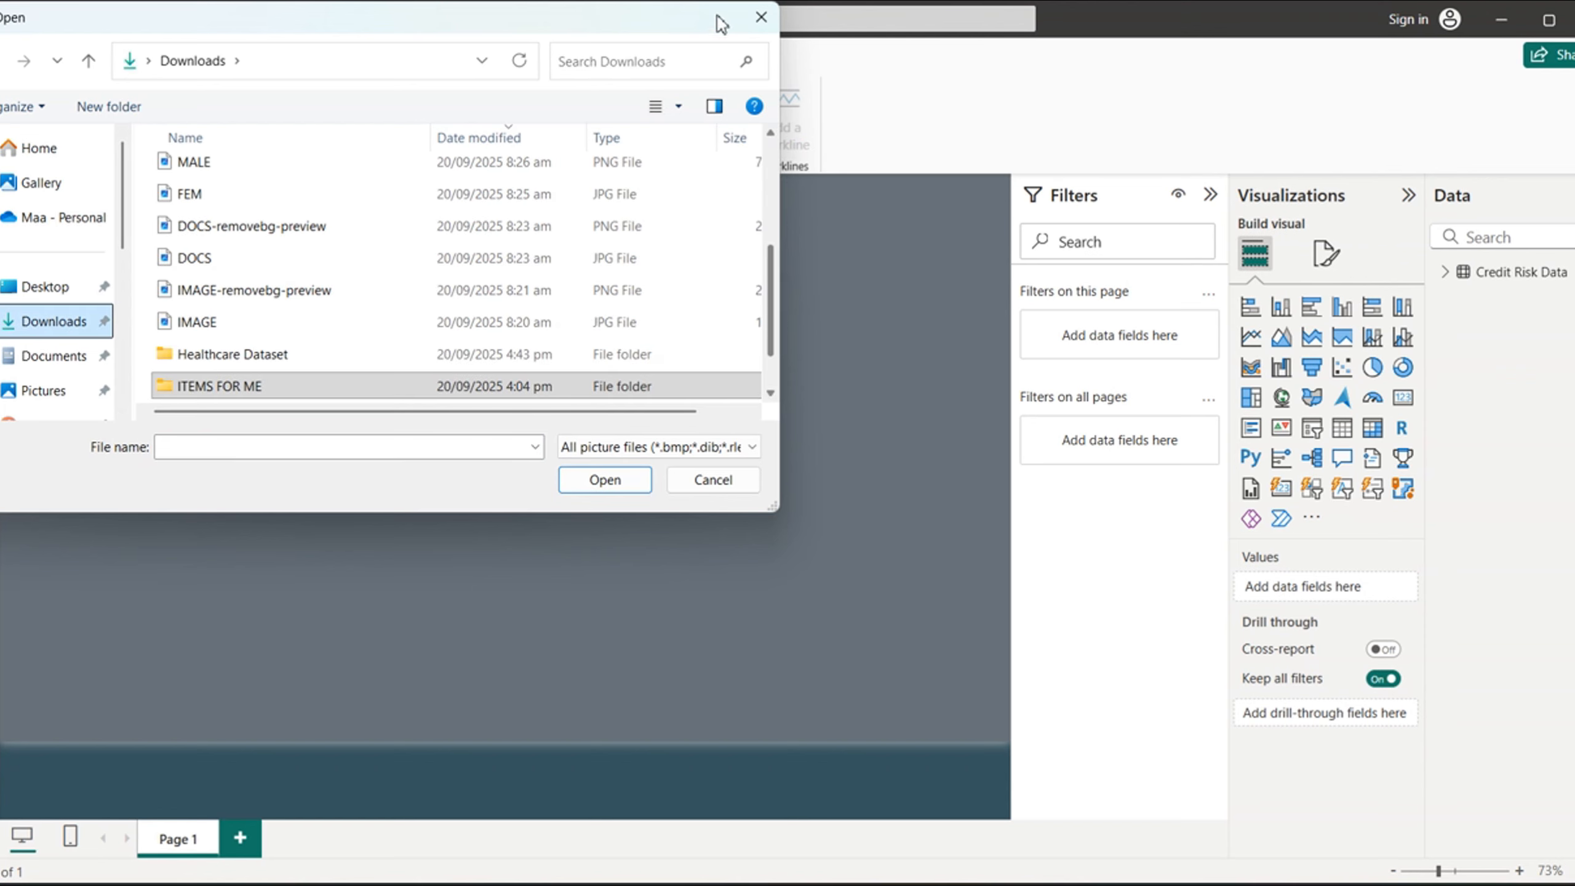
scroll(775, 289, up, 3)
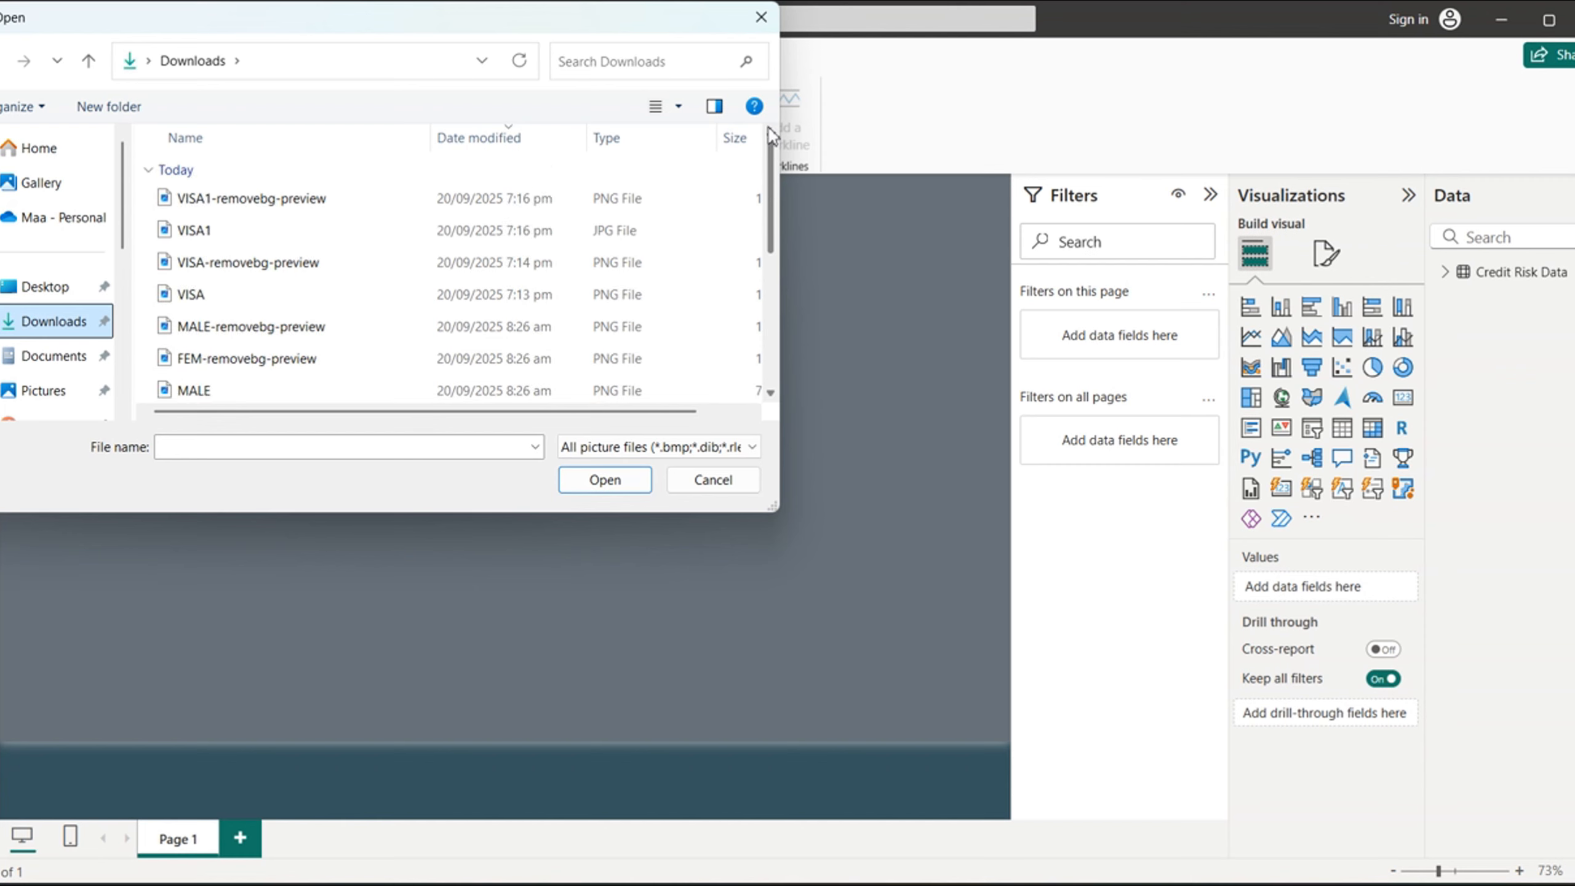
click(315, 200)
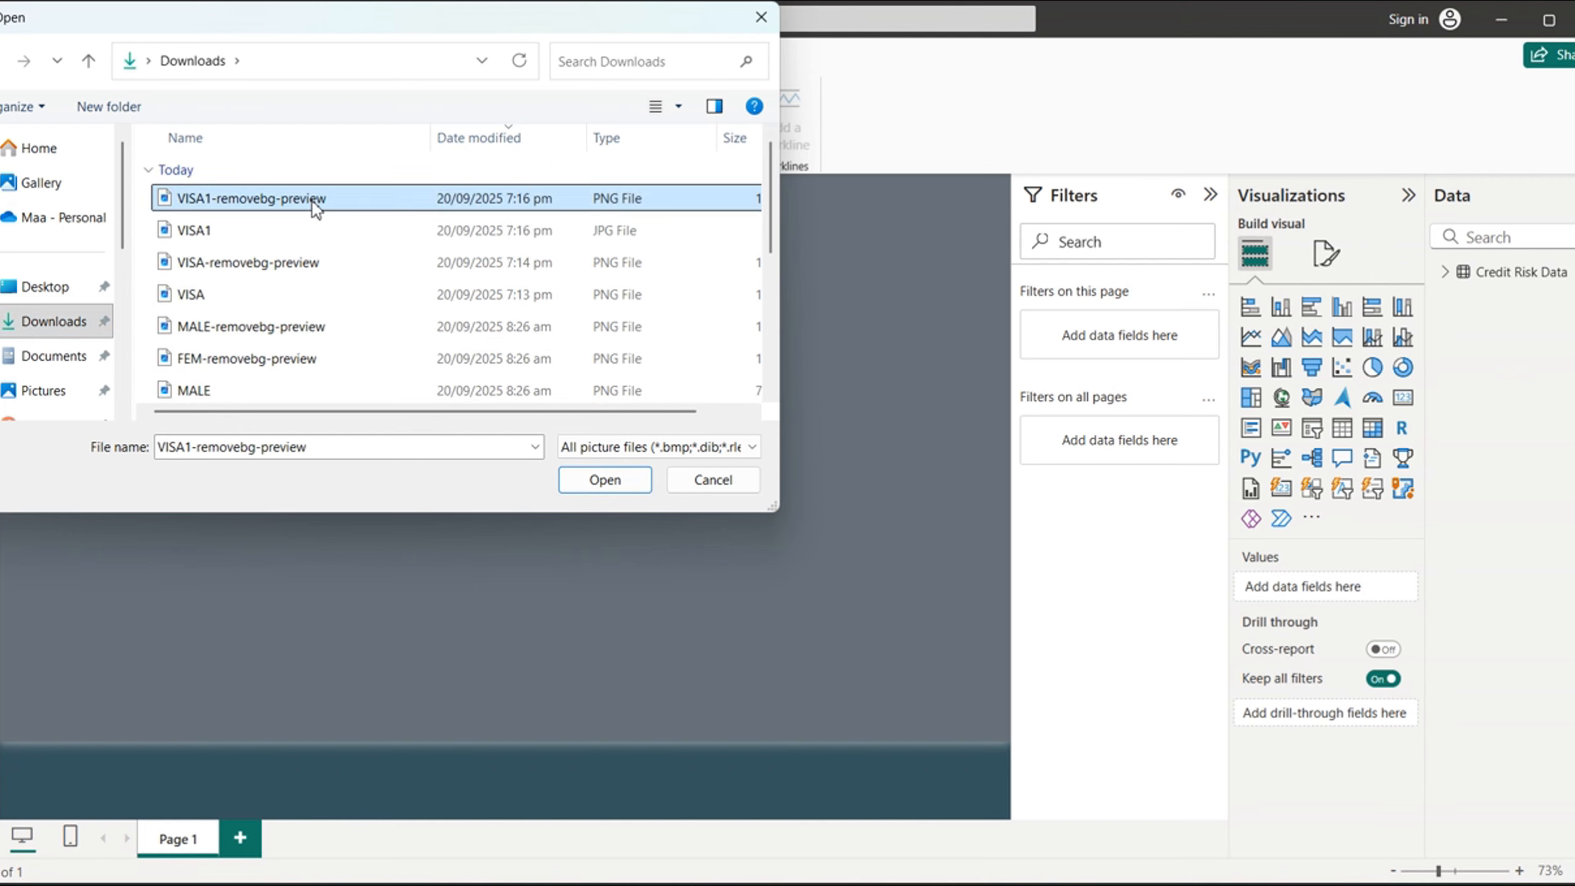
click(622, 481)
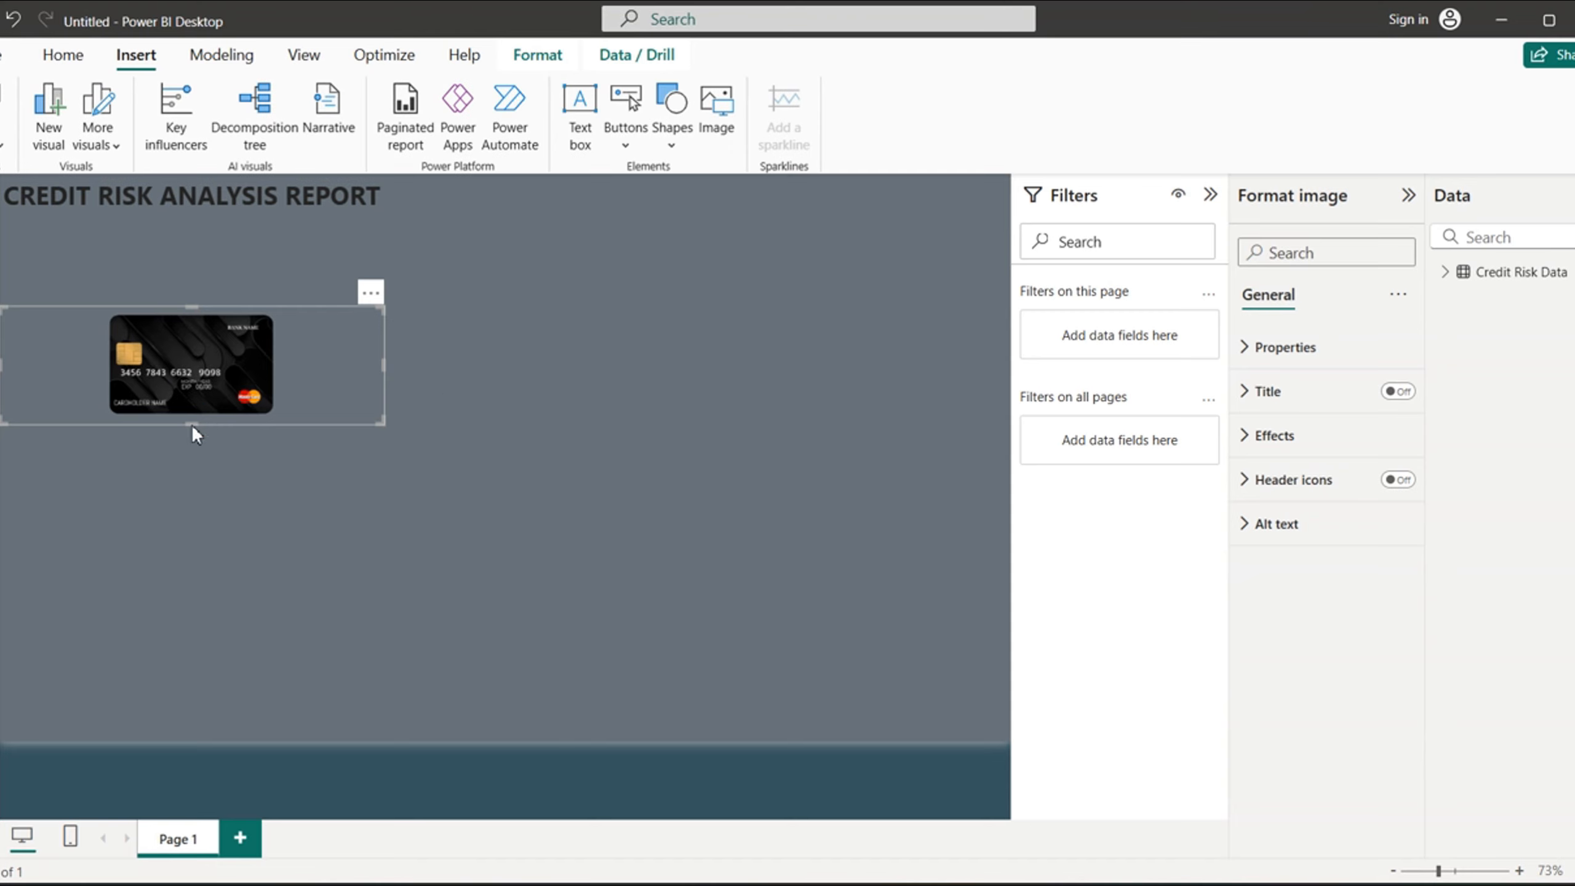
click(714, 554)
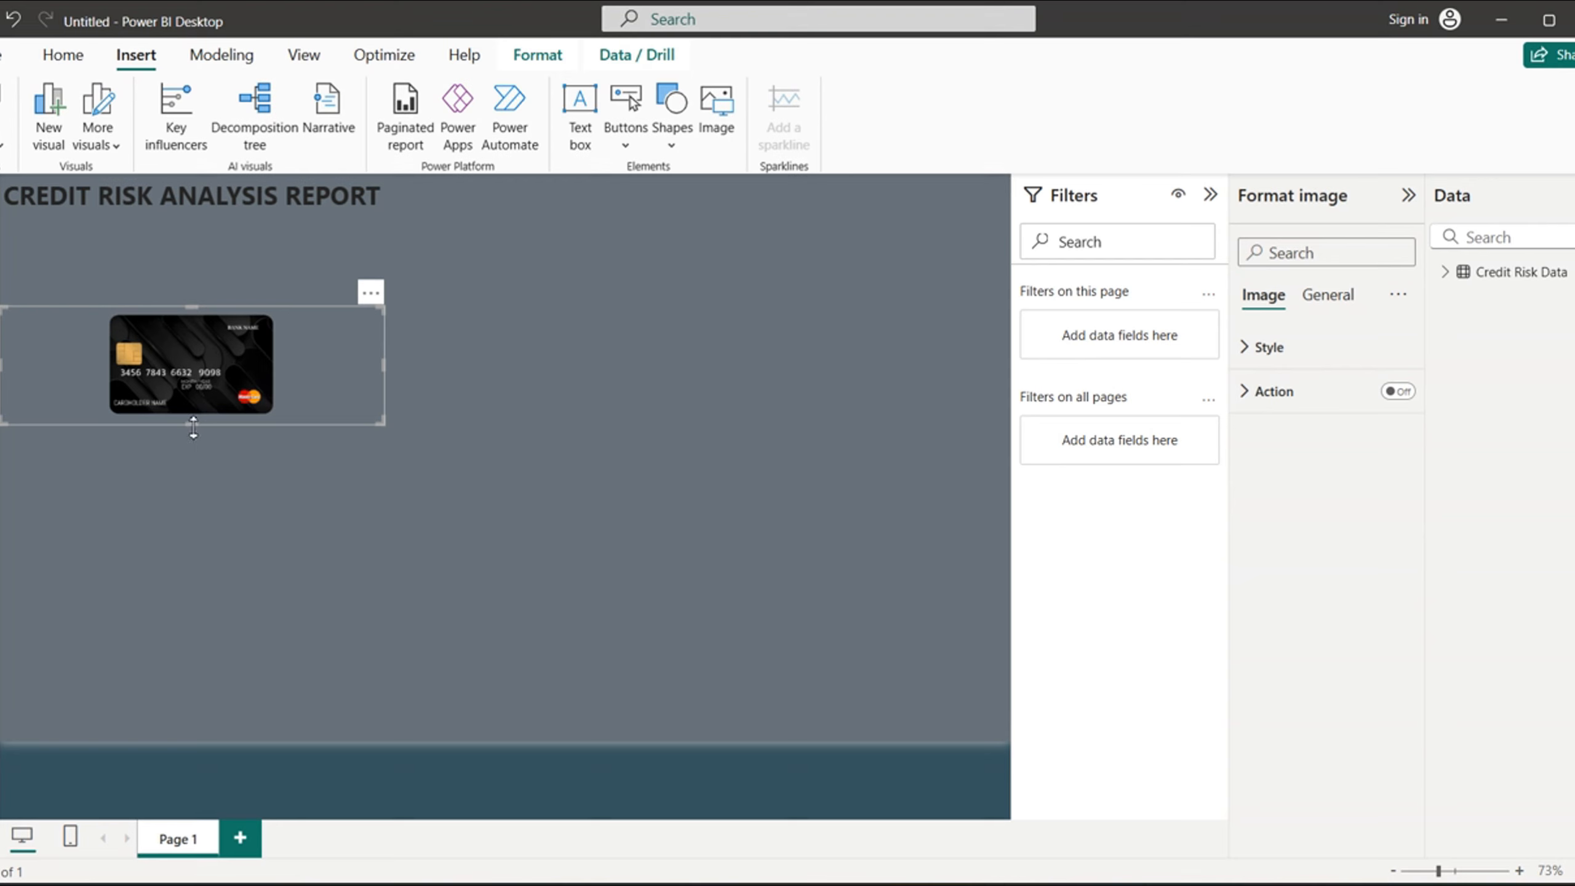
- Enlarge the credit card image to the title's width, move it directly below the title, and trim its frame's height, dismissing the sign-in prompts
drag(191, 426, 206, 709)
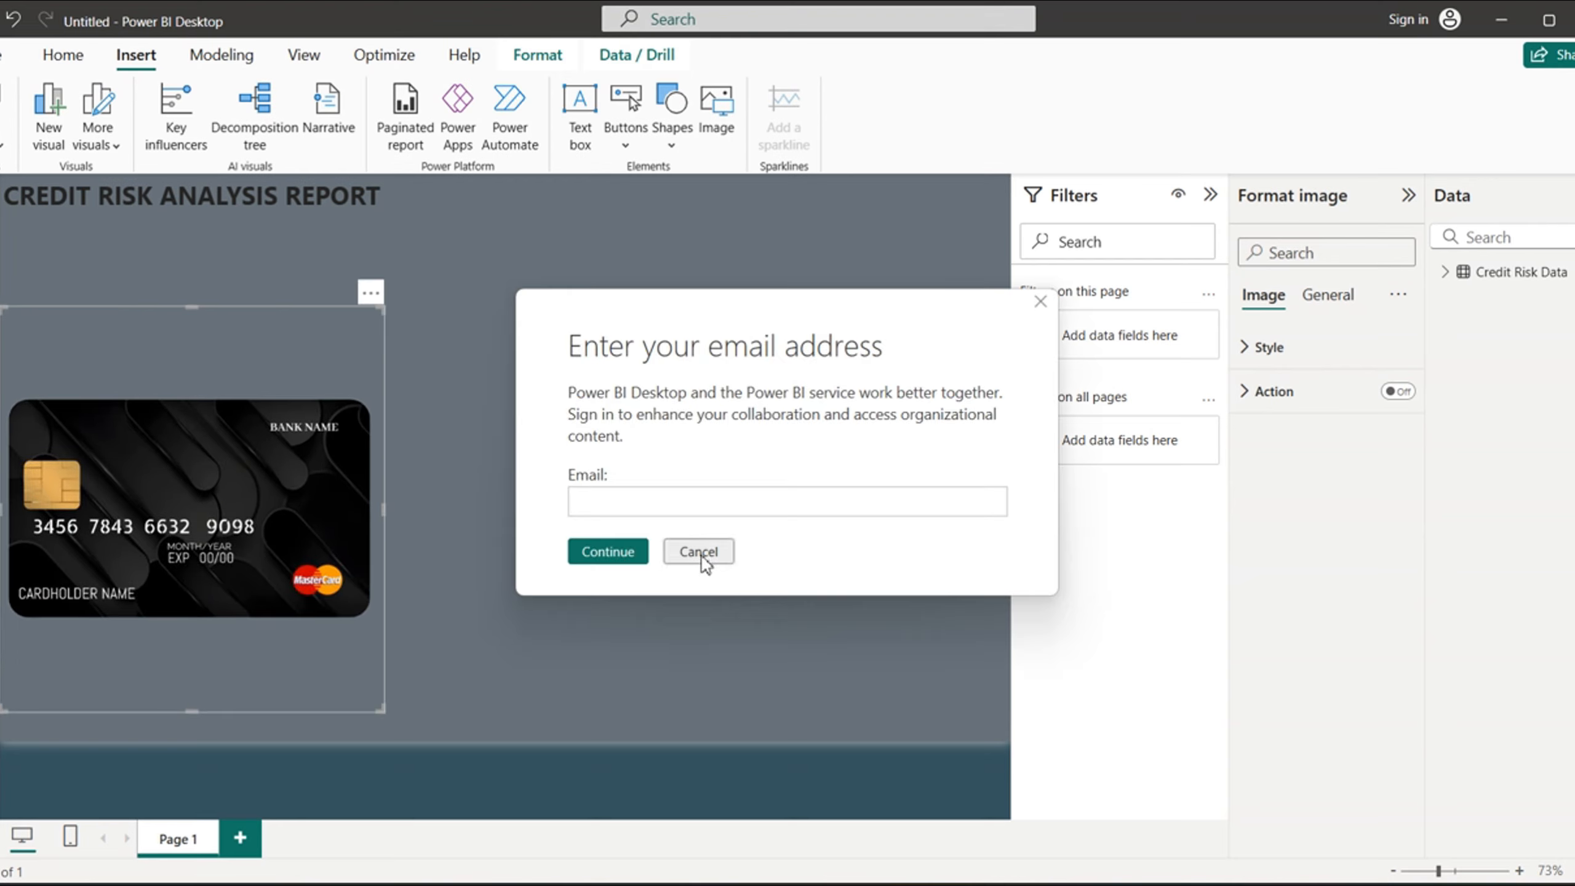
click(703, 557)
drag(212, 344, 219, 259)
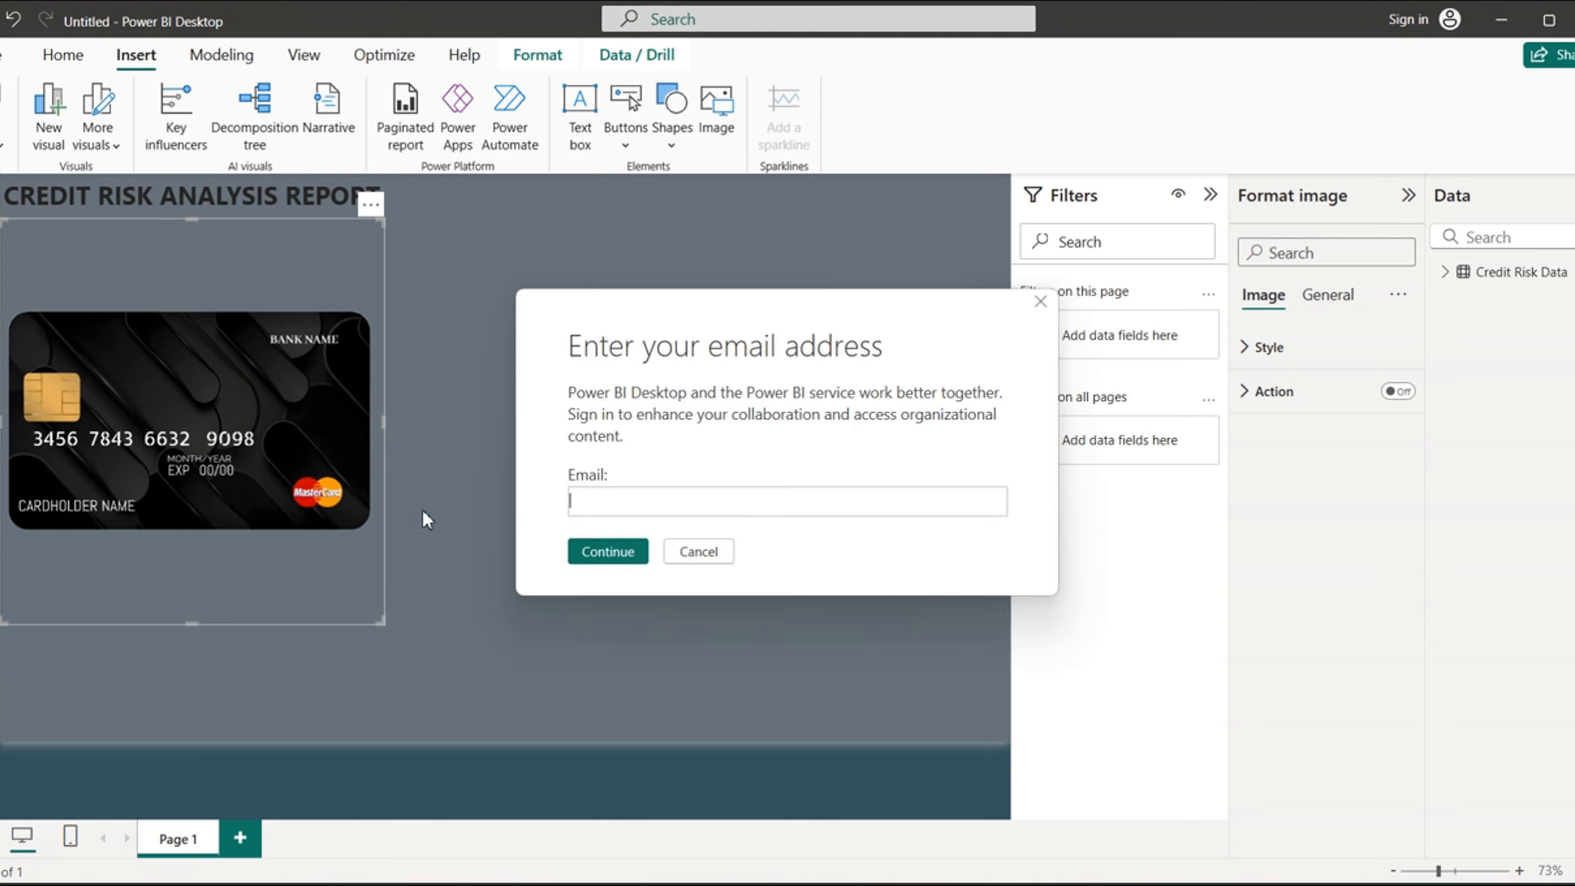
click(701, 556)
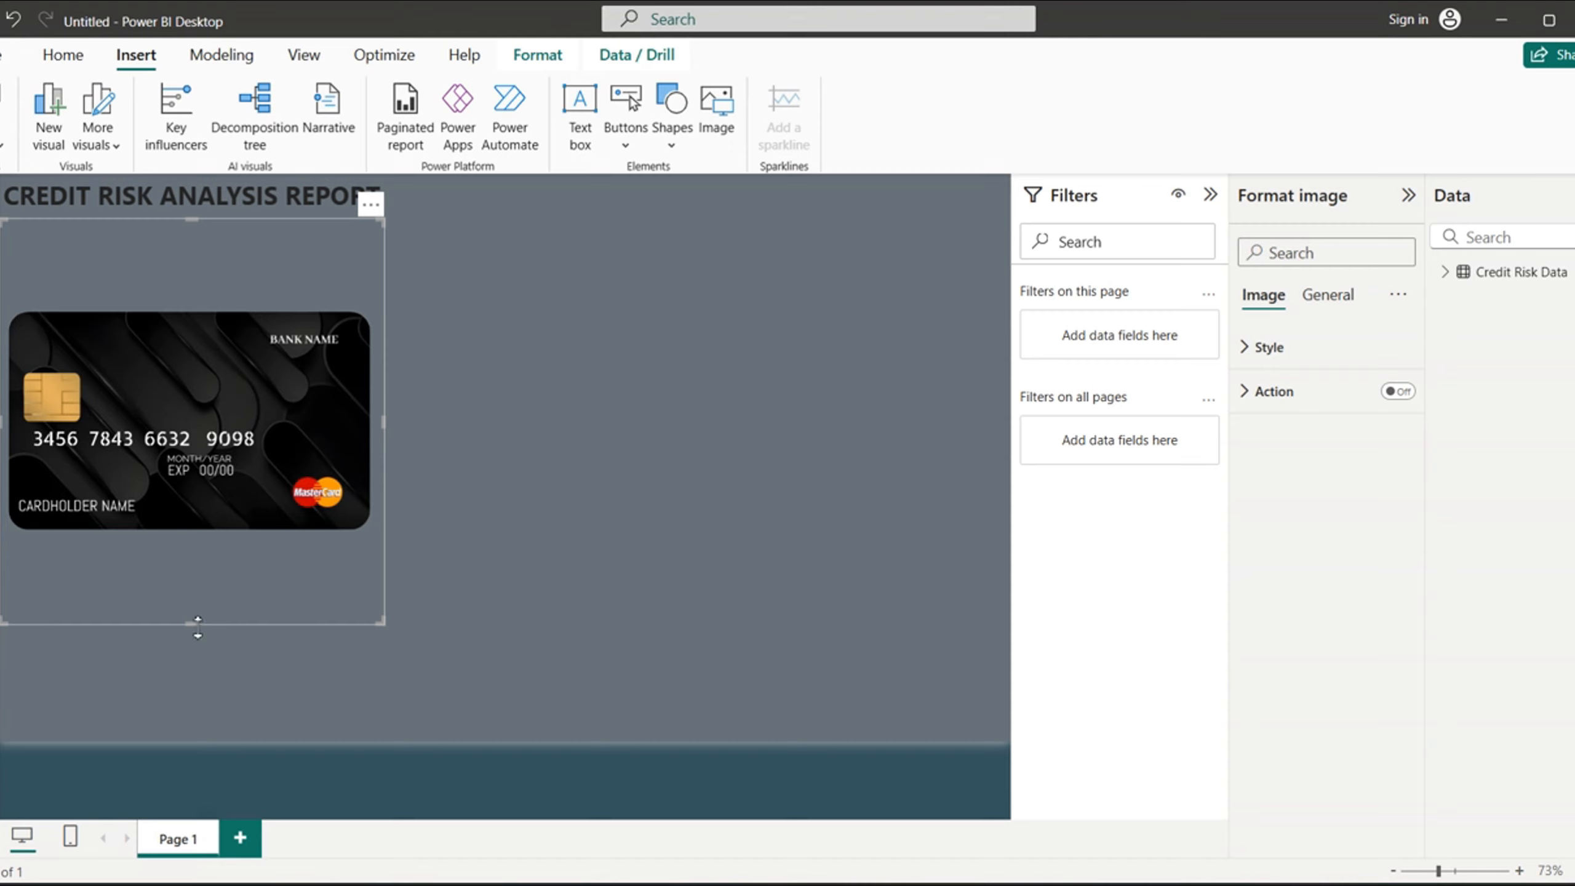
drag(198, 625, 240, 510)
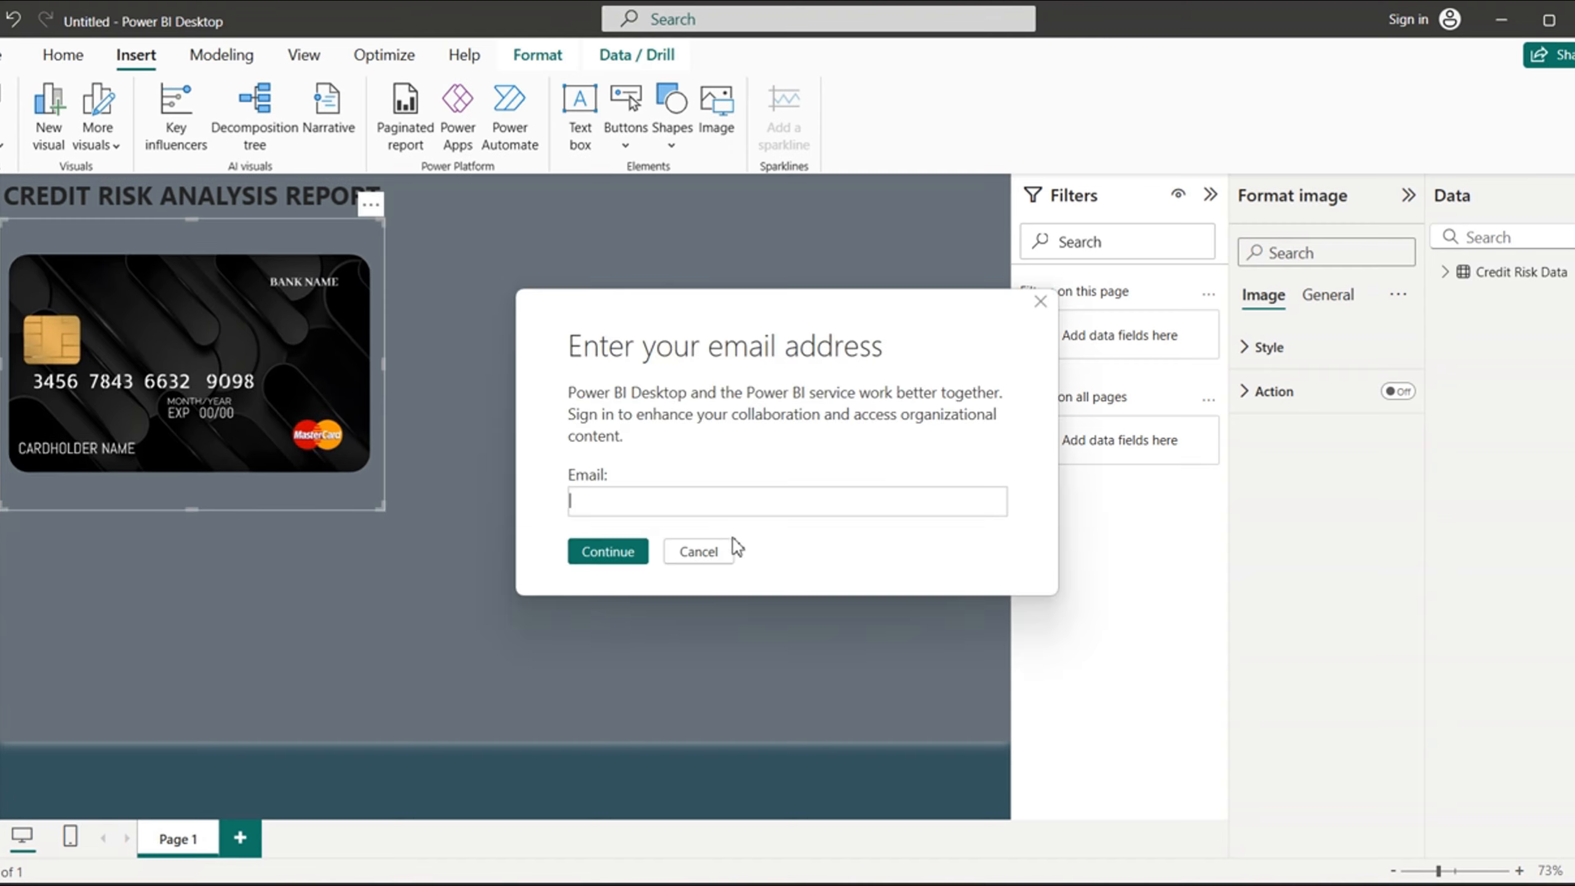
click(699, 552)
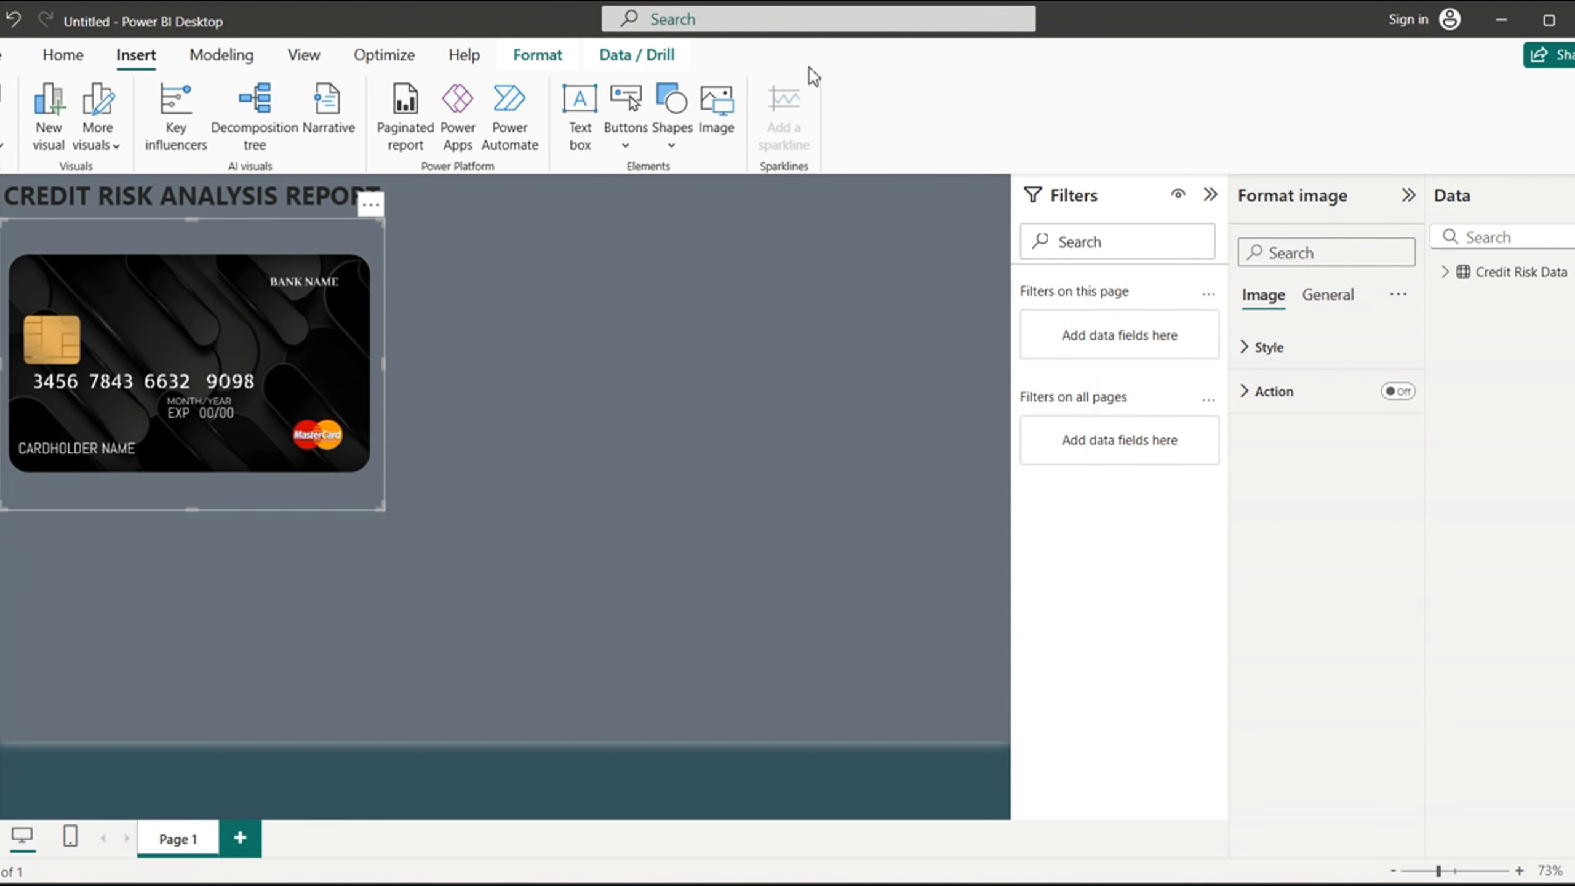
- Search Downloads for MONEY and insert that image below the credit card, dismissing the sign-in prompt
click(717, 118)
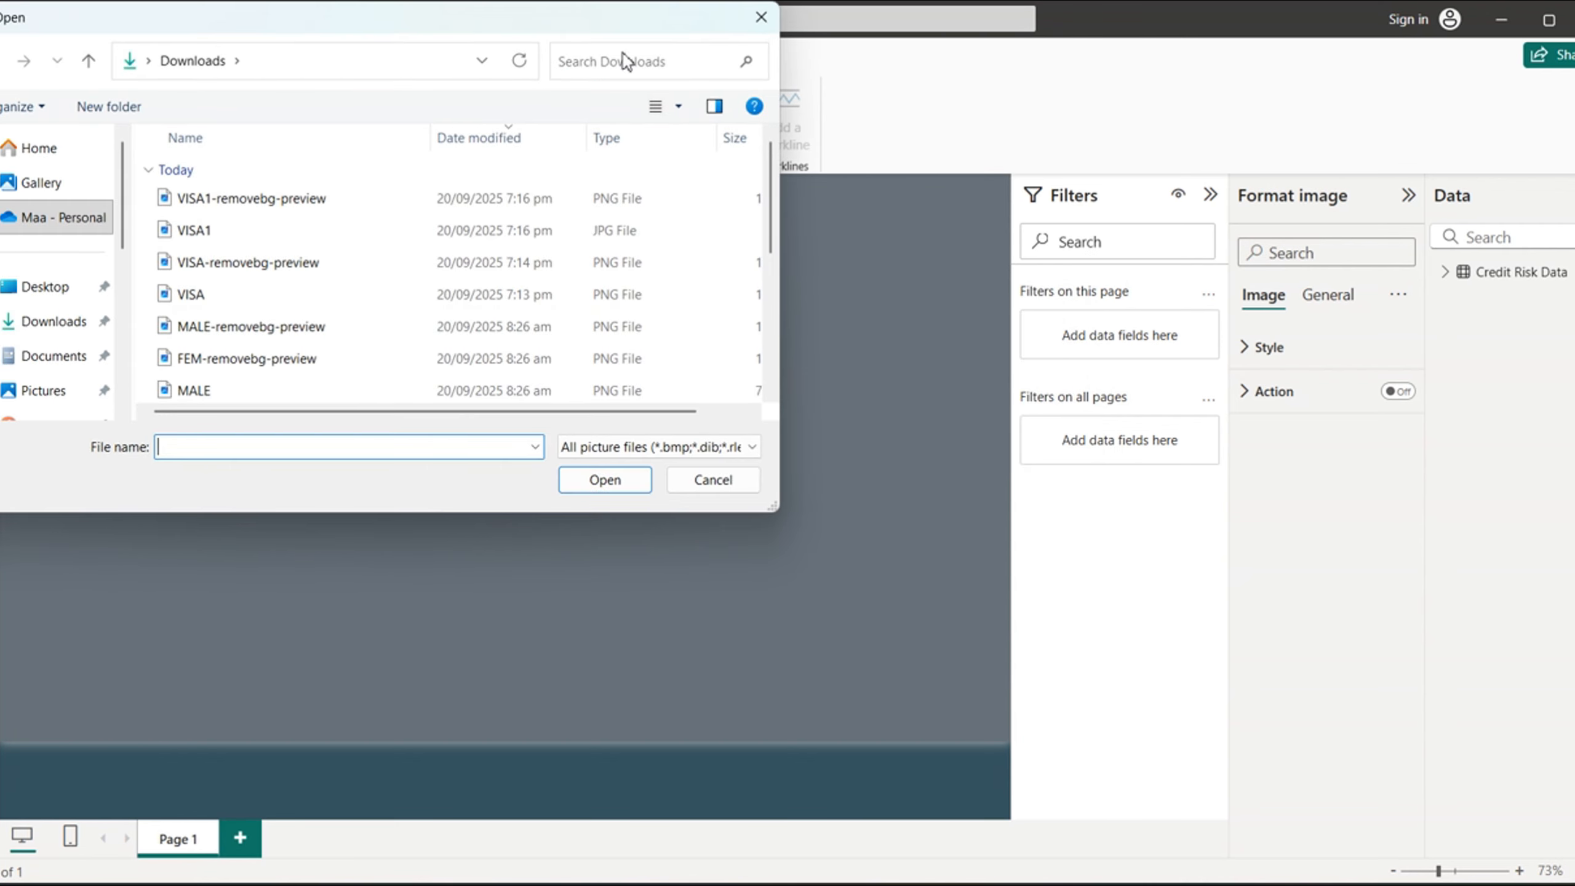
text(MONEY)
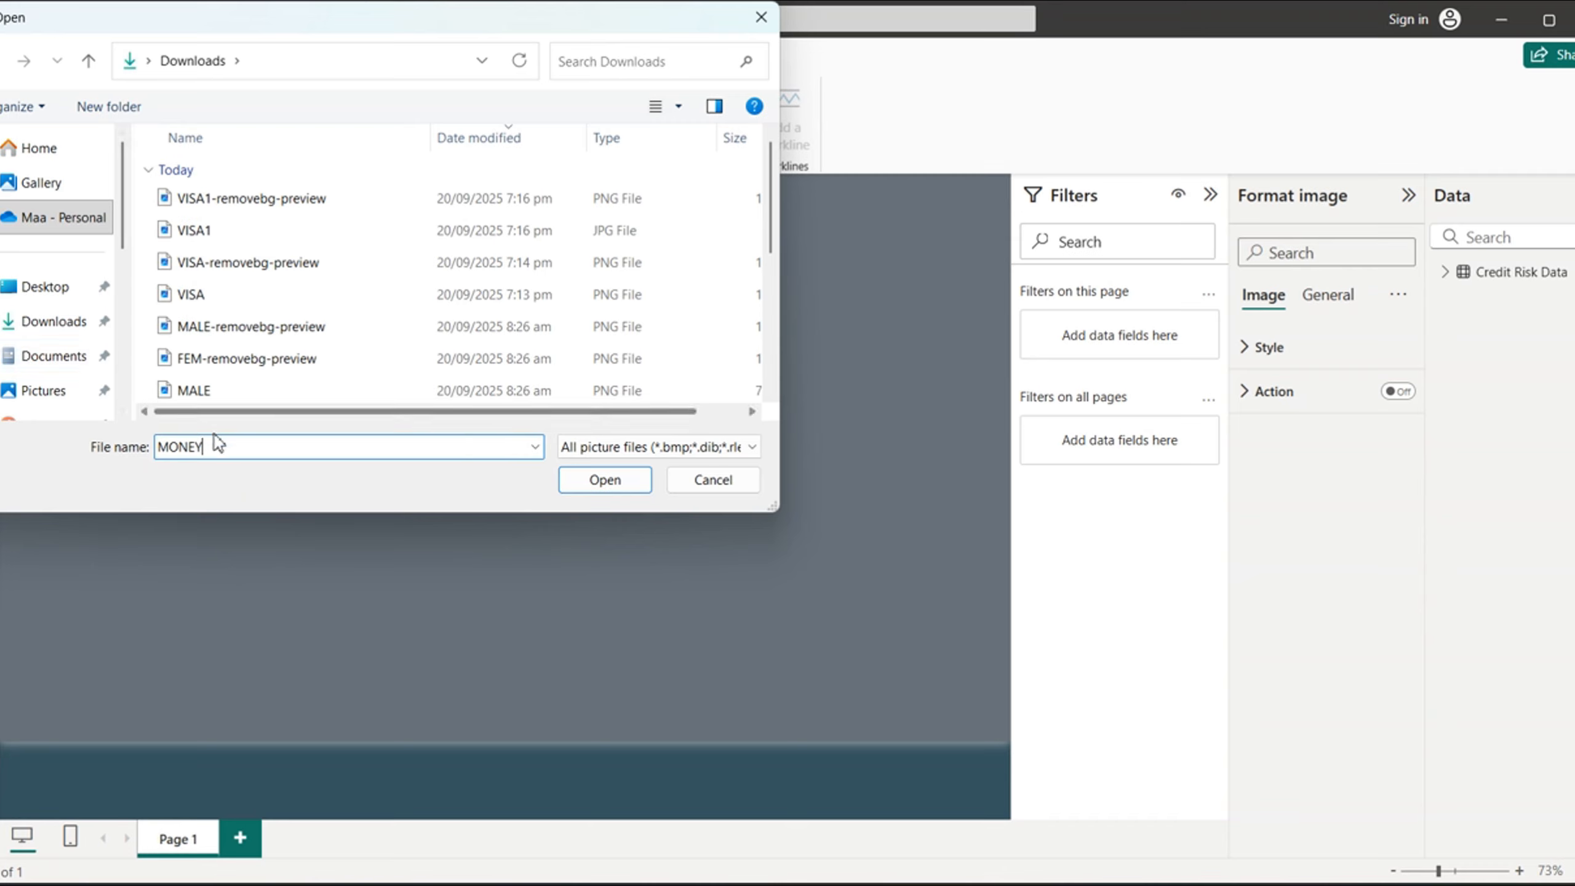
drag(214, 447, 132, 447)
key(BackSpace)
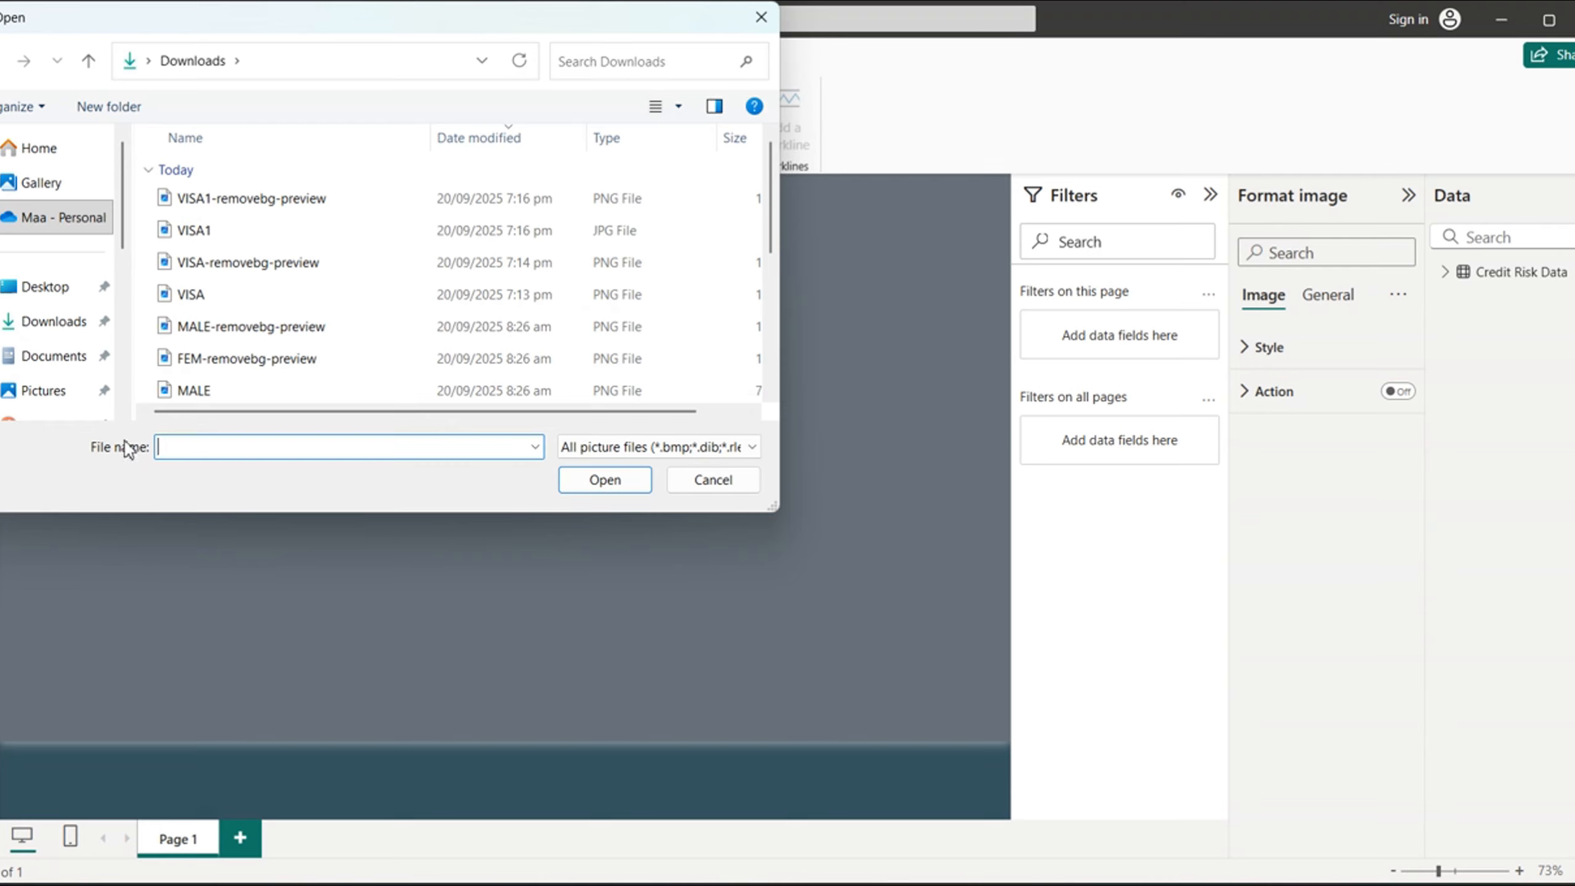
click(630, 60)
text(MO)
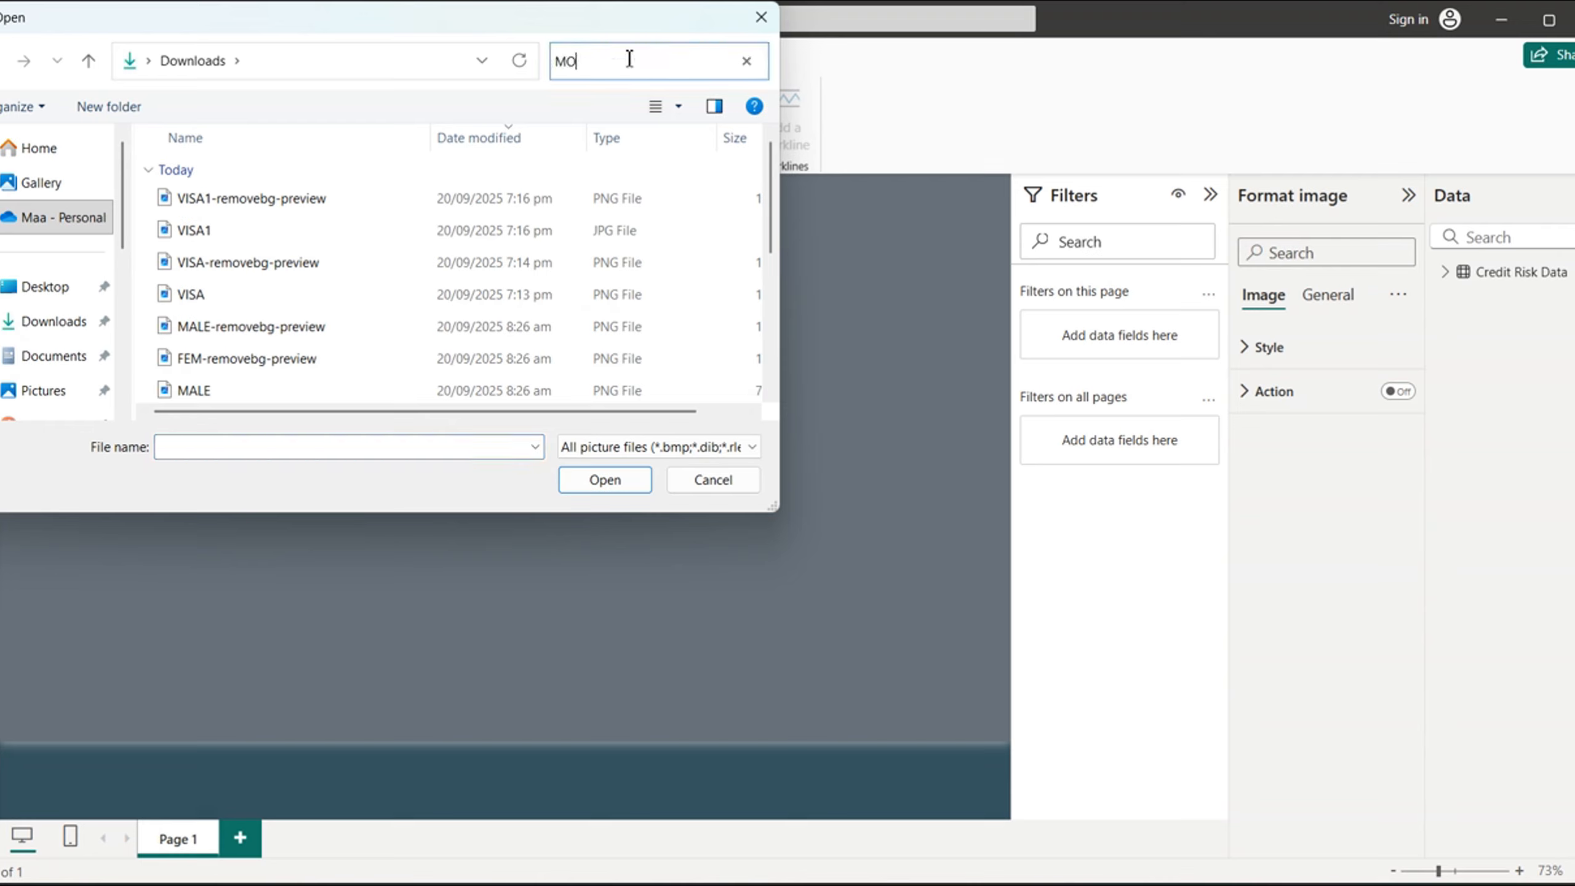
text(NEY)
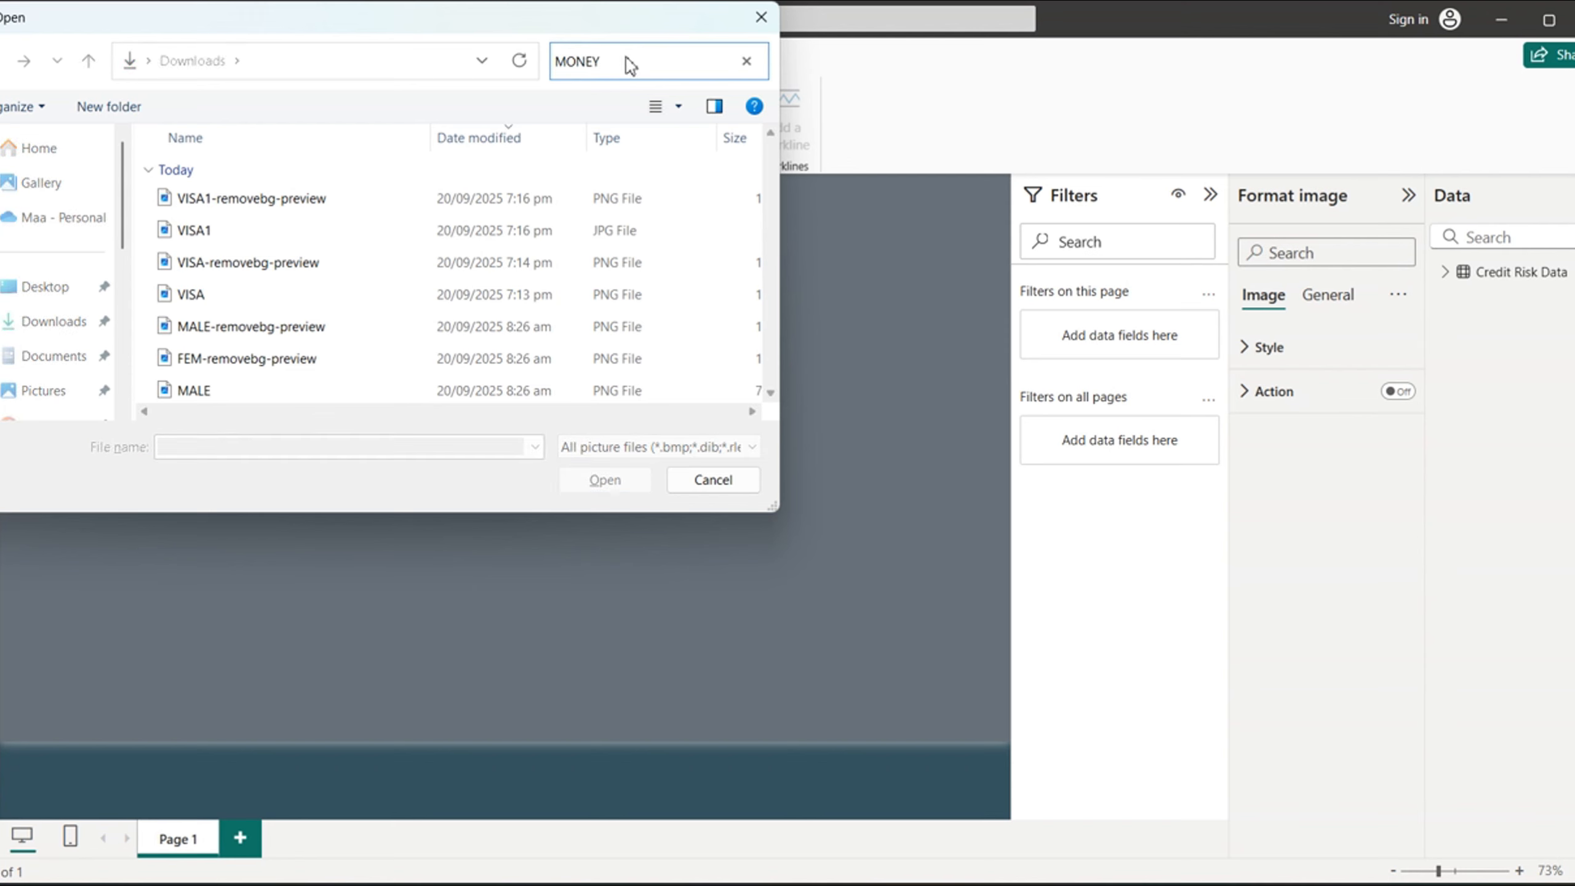
click(223, 200)
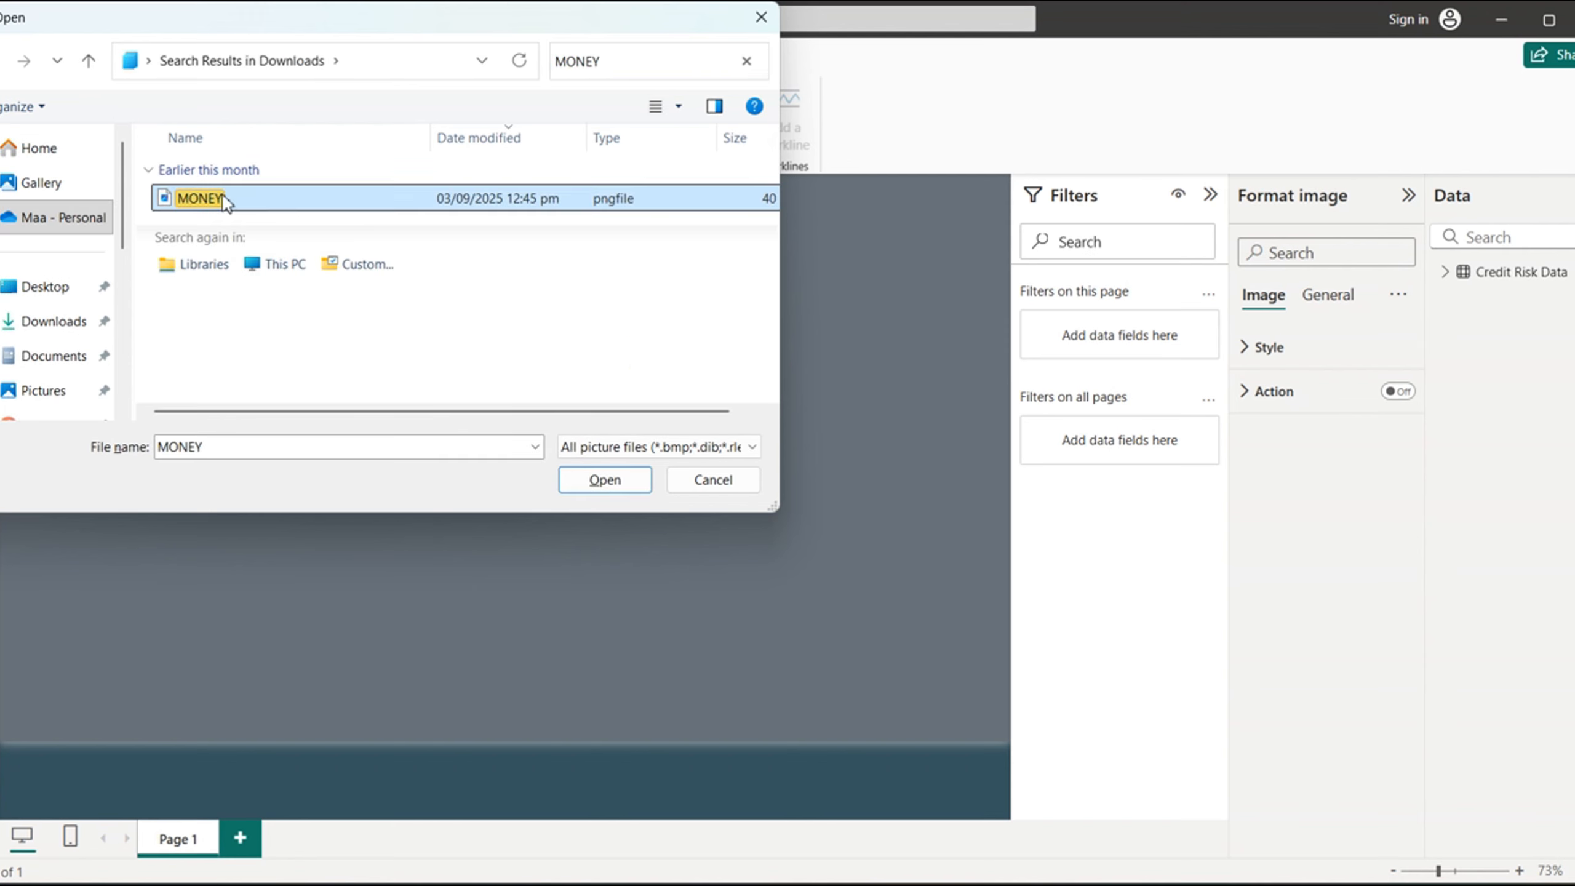
click(607, 481)
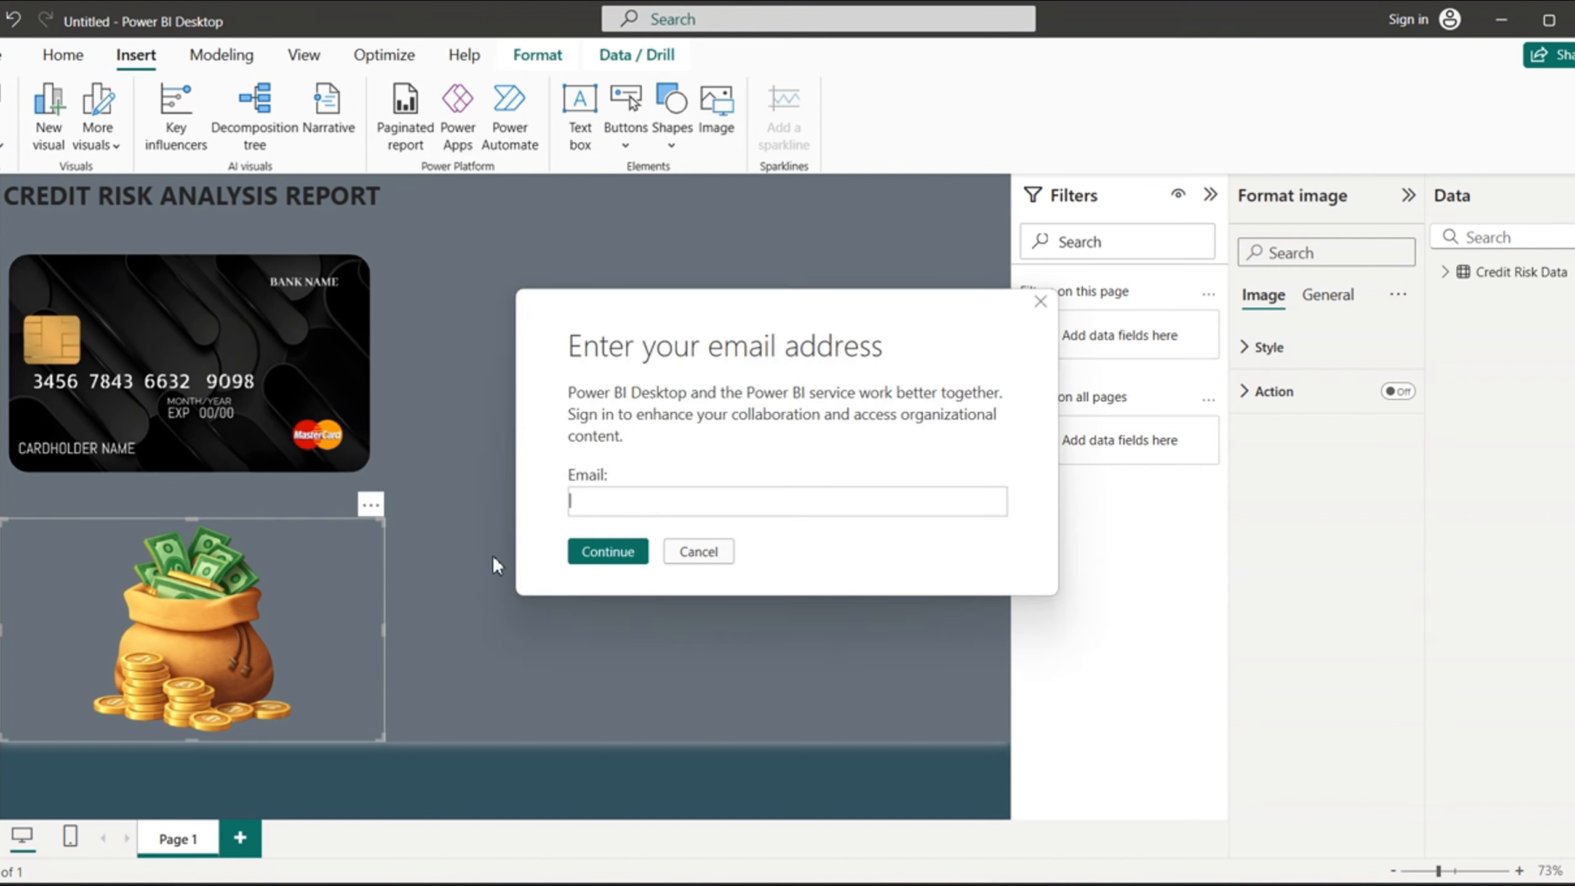
click(707, 558)
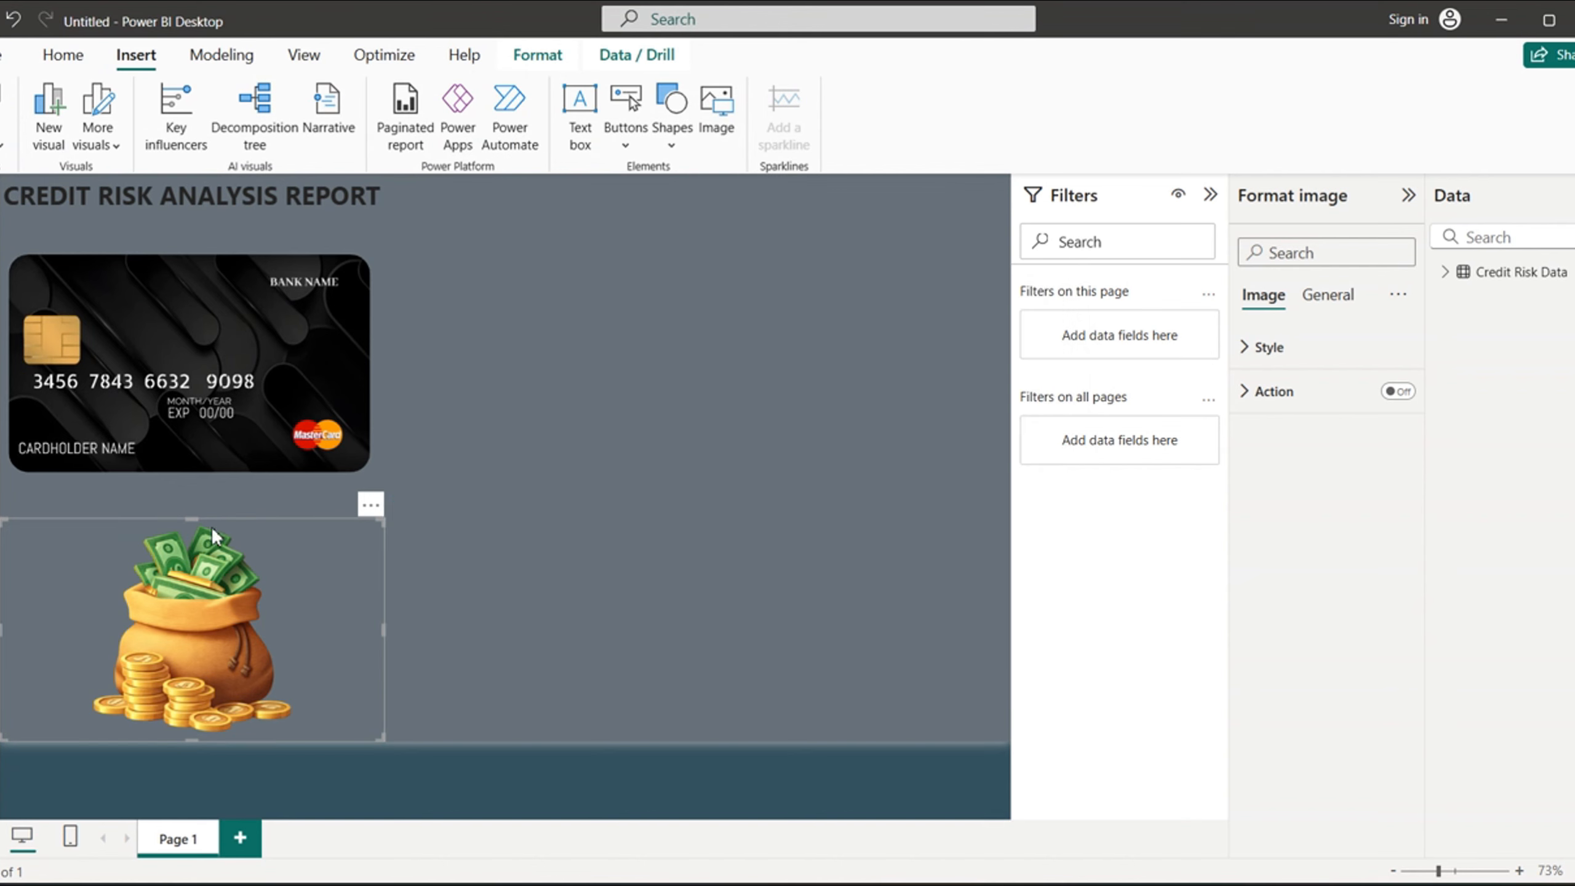
- Enlarge the money bag image slightly by extending its frame upward toward the credit card, and deselect it
mouse_move(191, 521)
mouse_down()
mouse_move(202, 493)
mouse_move(201, 516)
mouse_up()
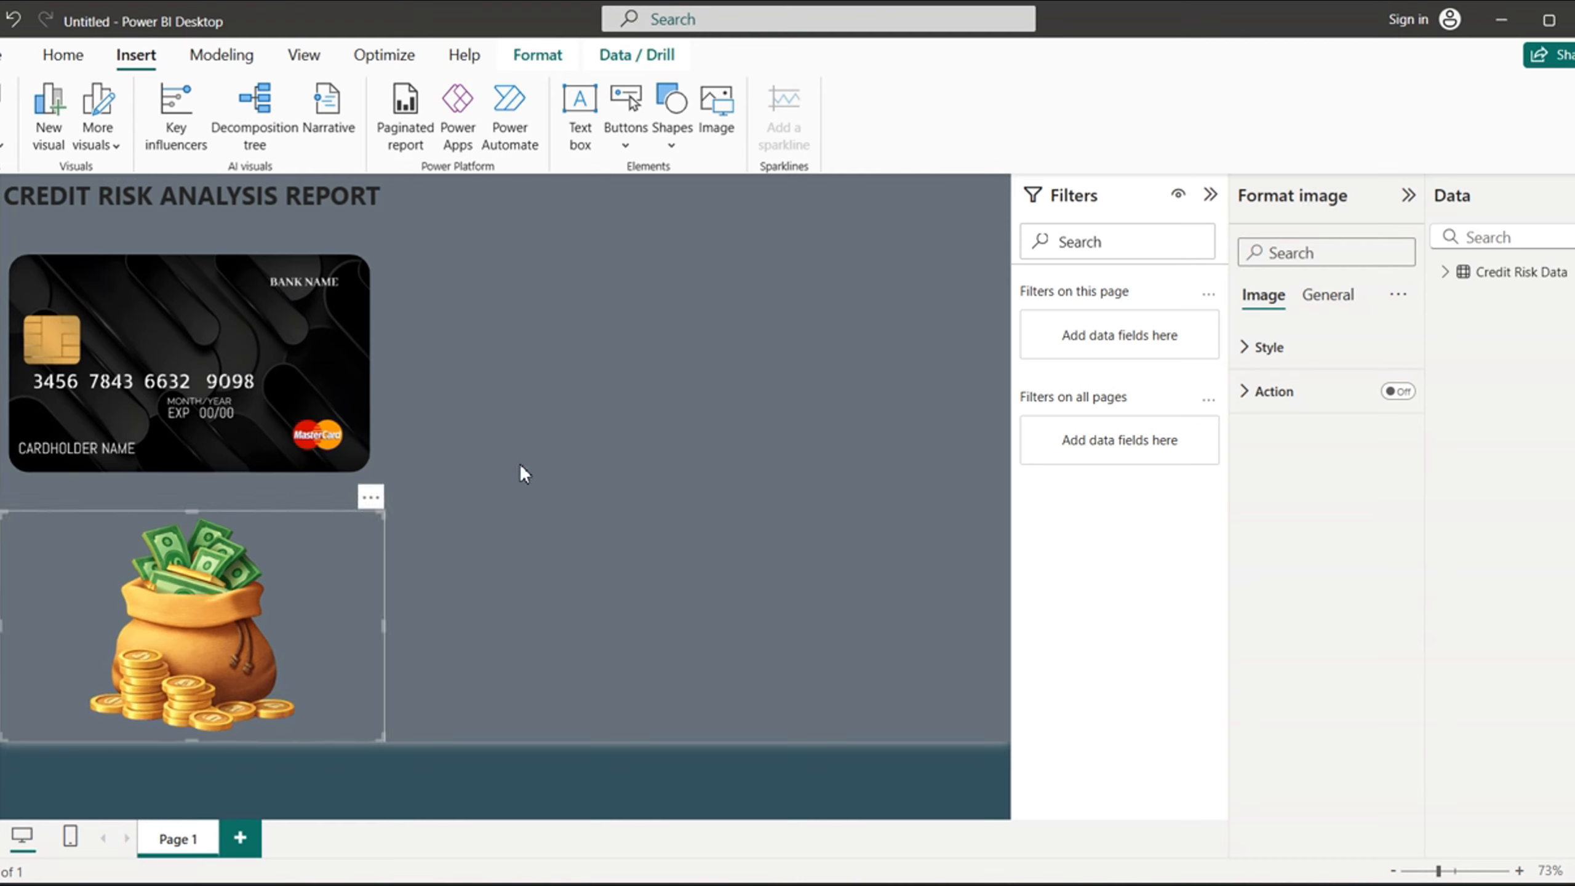
click(699, 551)
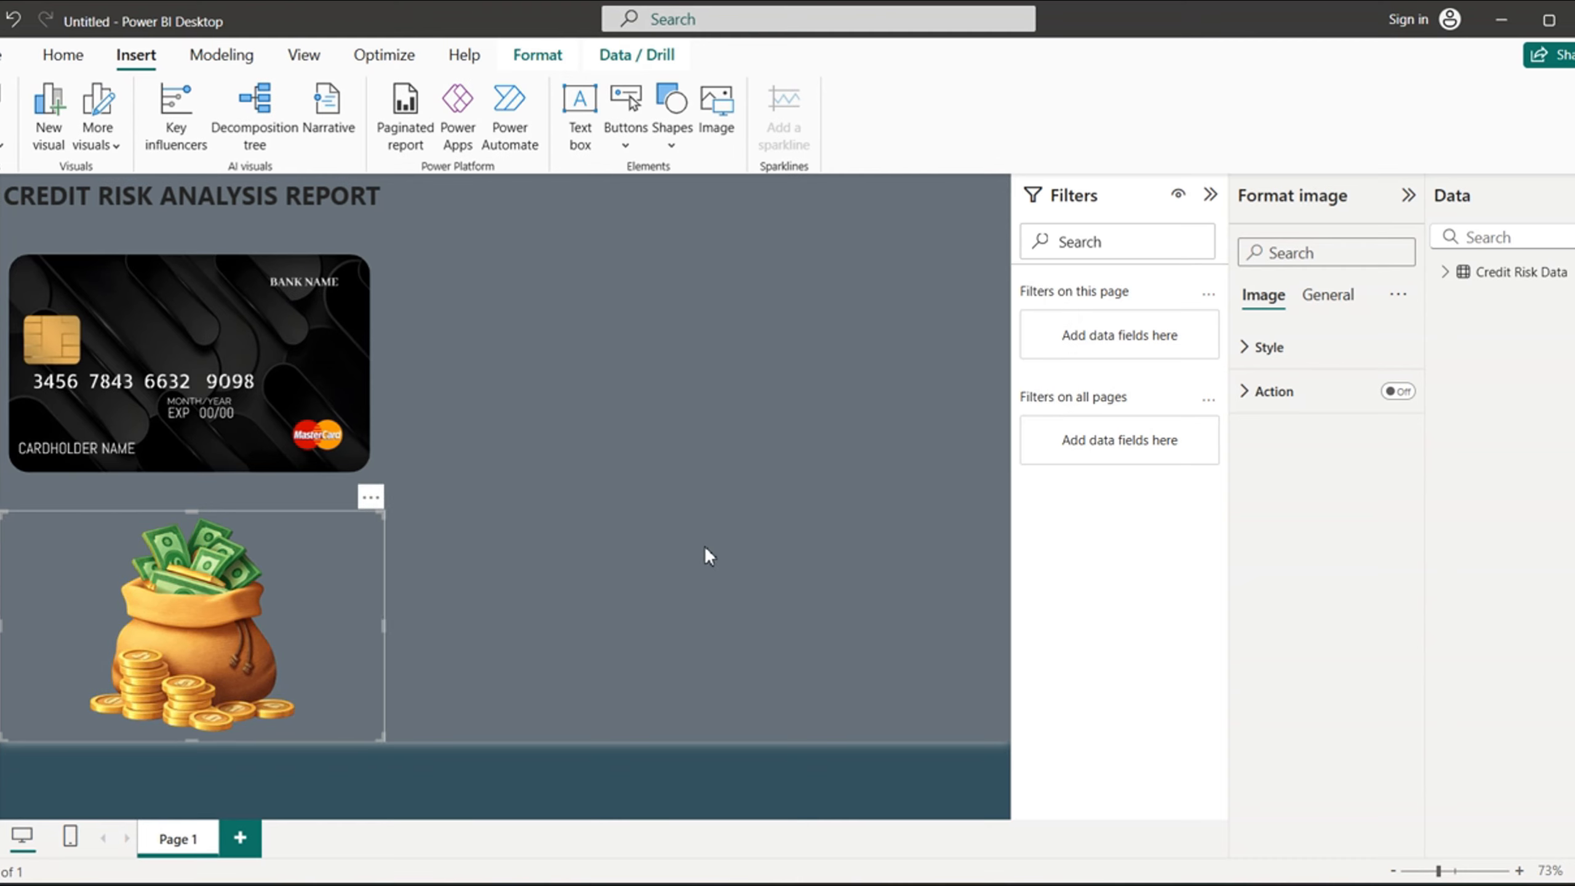
click(625, 512)
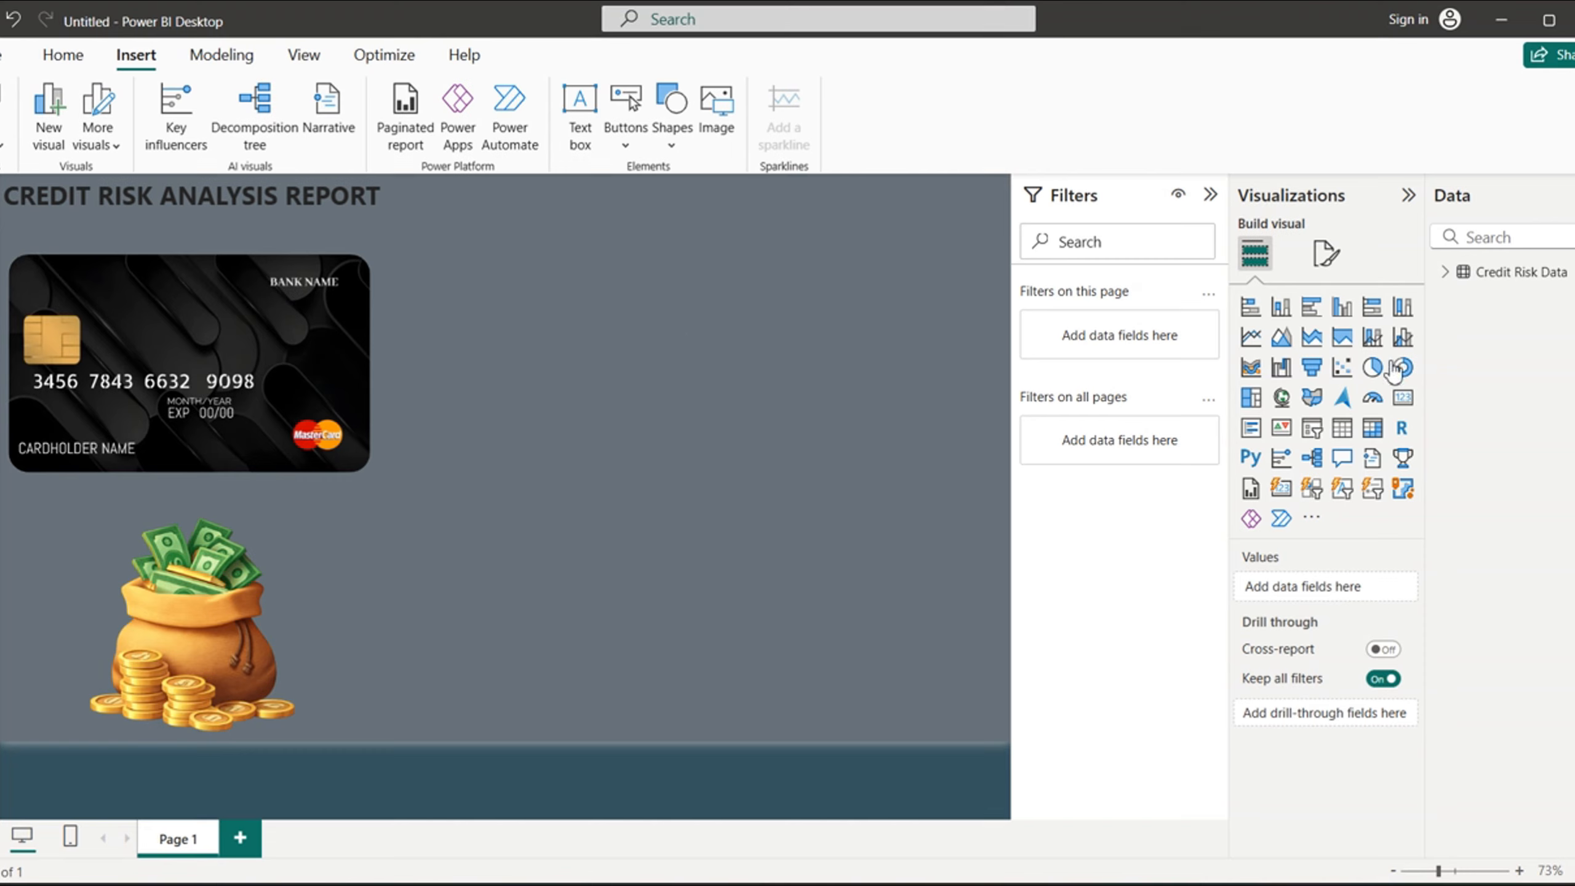
- Examine the fields of the Credit Risk Data table, collapse the list, and select the table
click(1449, 273)
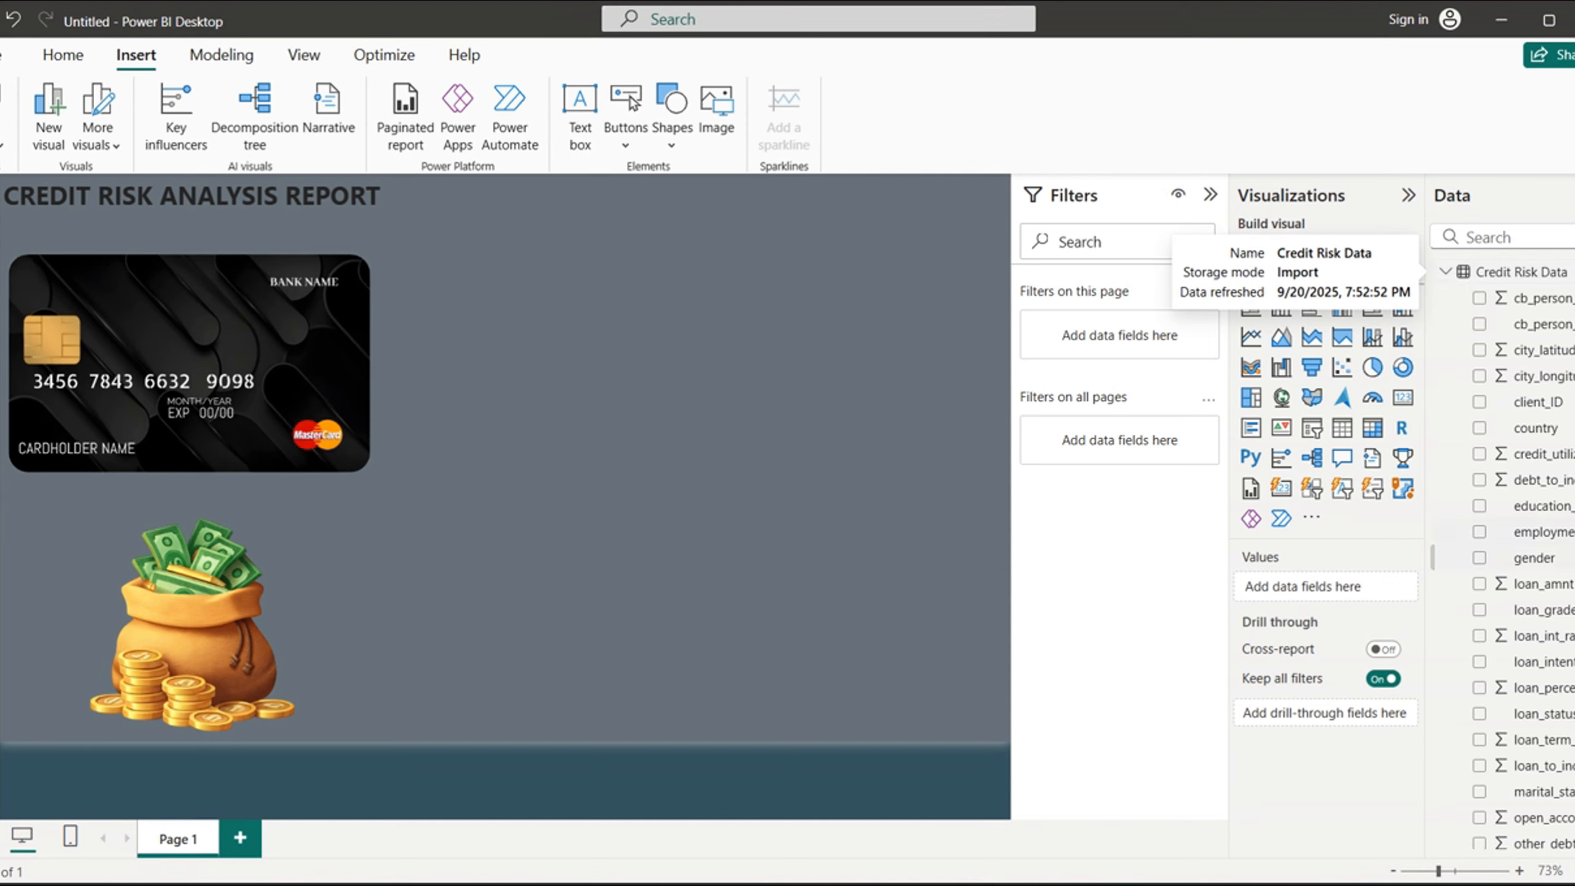
scroll(1519, 559, down, 3)
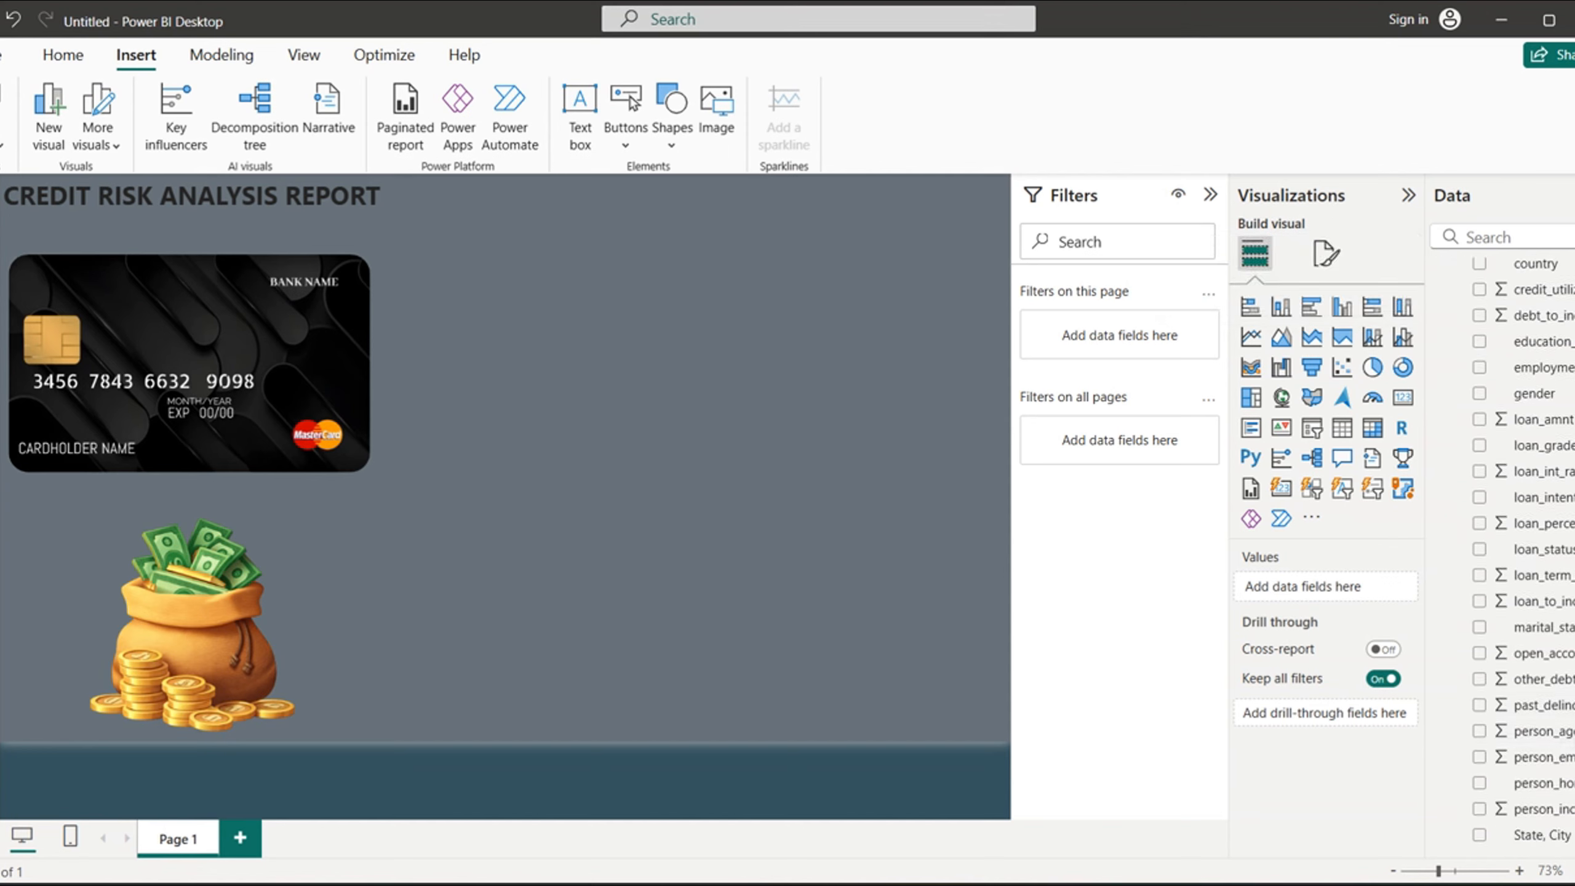
scroll(1513, 559, up, 3)
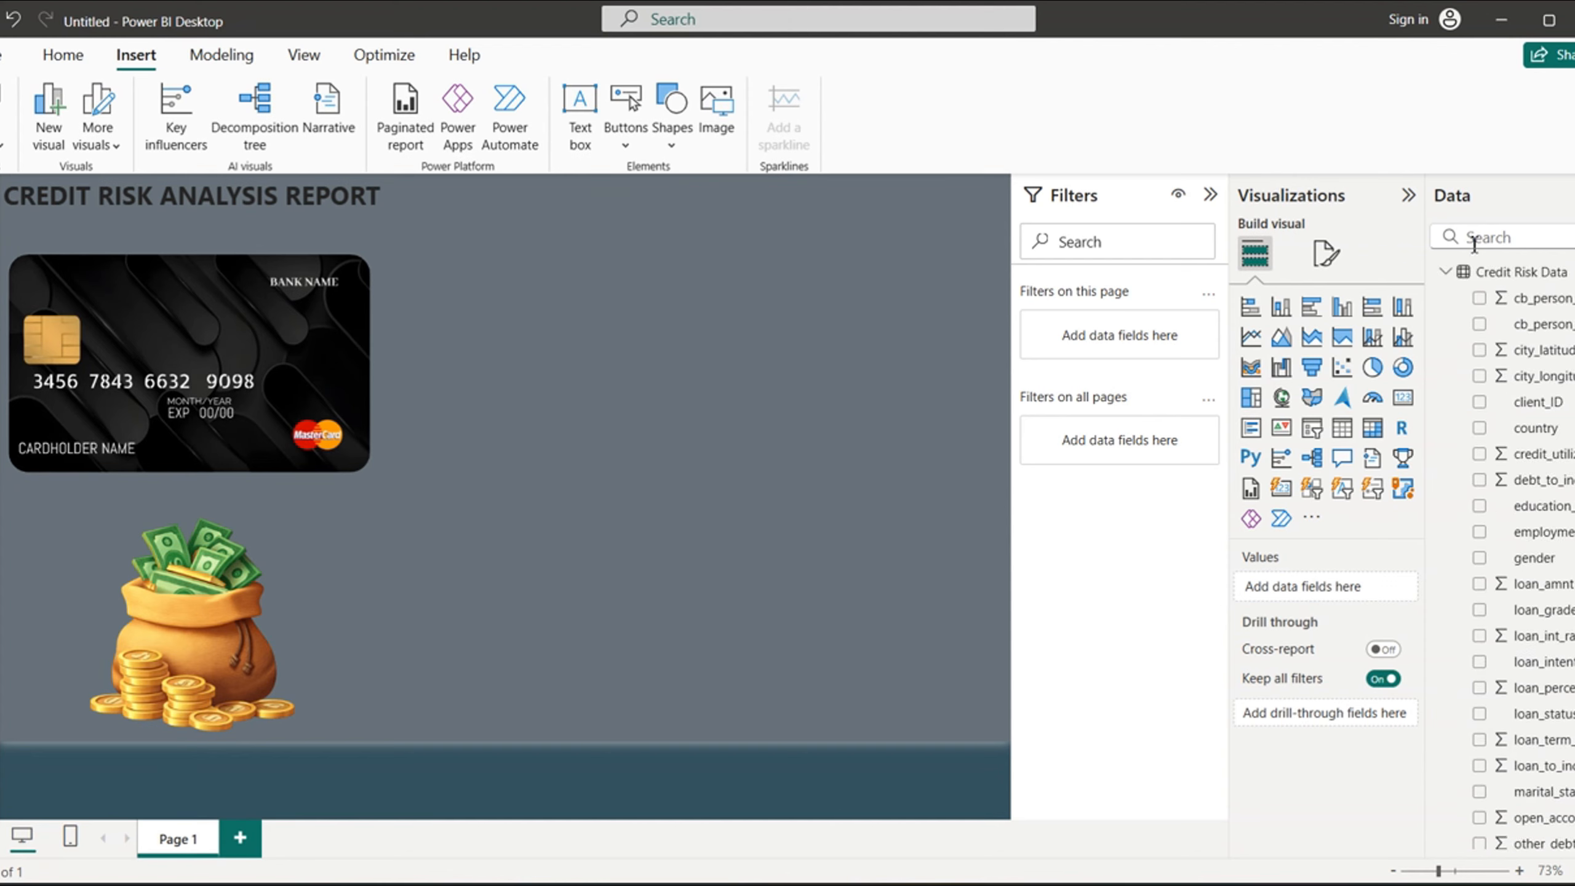
click(1445, 273)
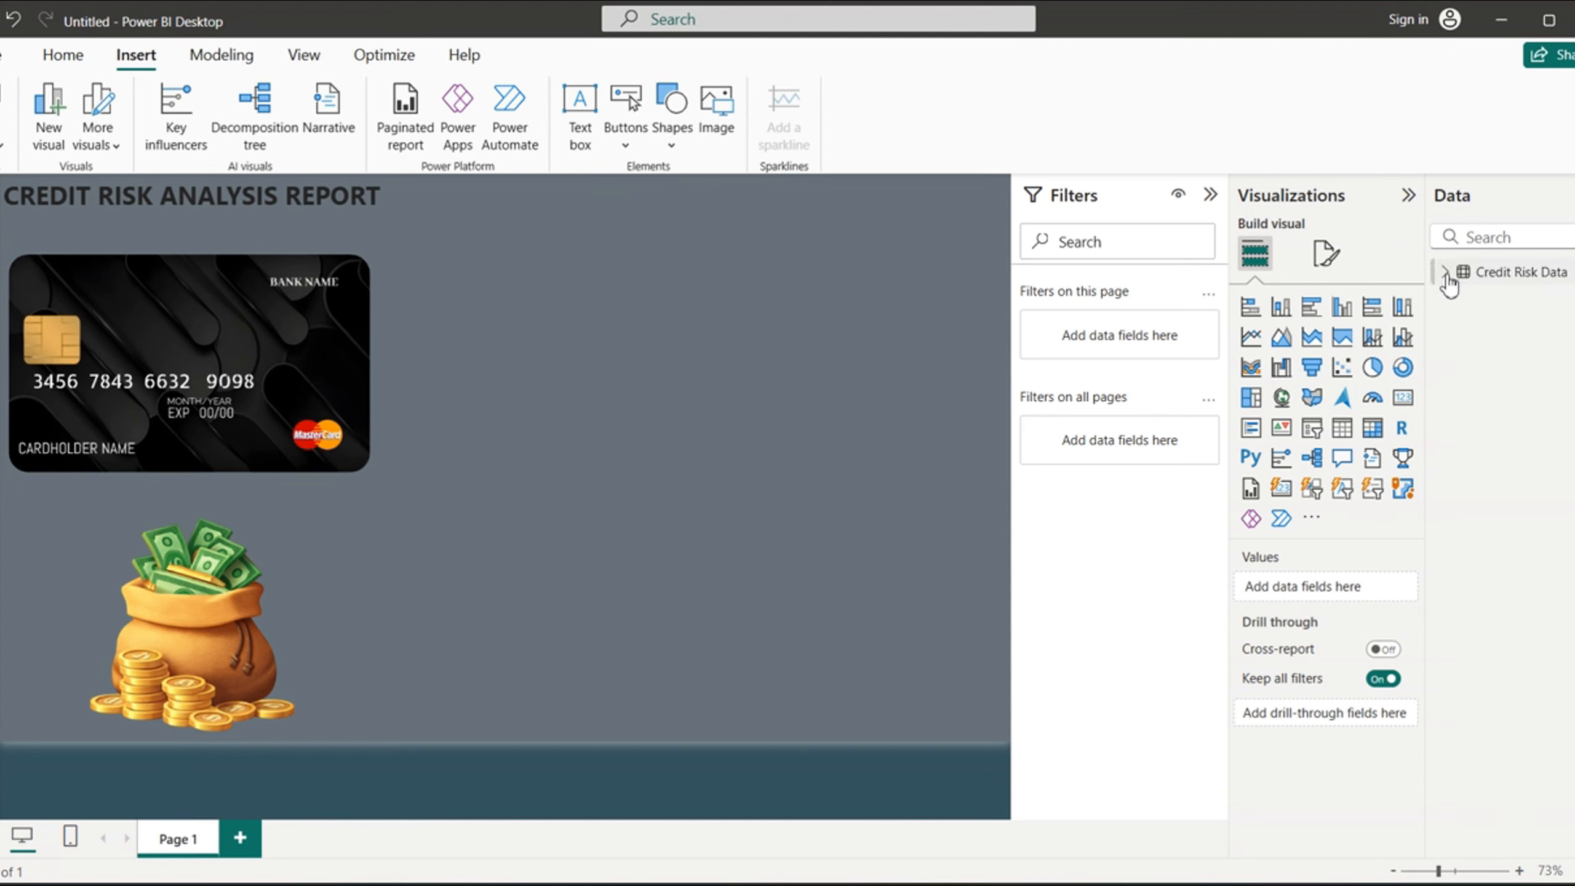
click(1495, 273)
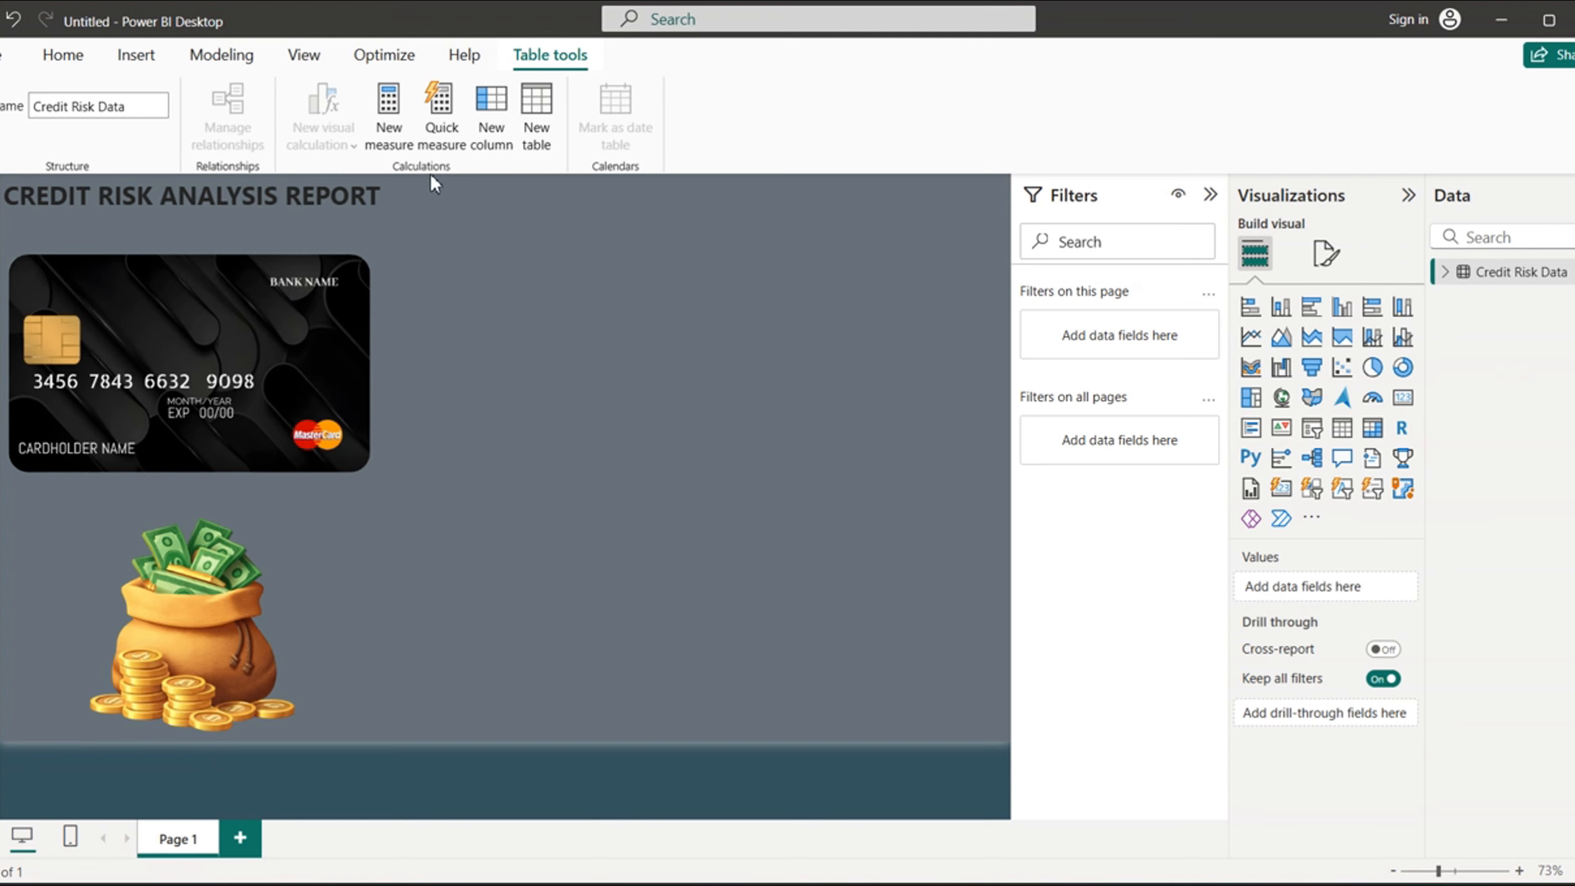
- Start a manually entered table with a column named MEASURES and the value MEASURE in its first row
click(68, 60)
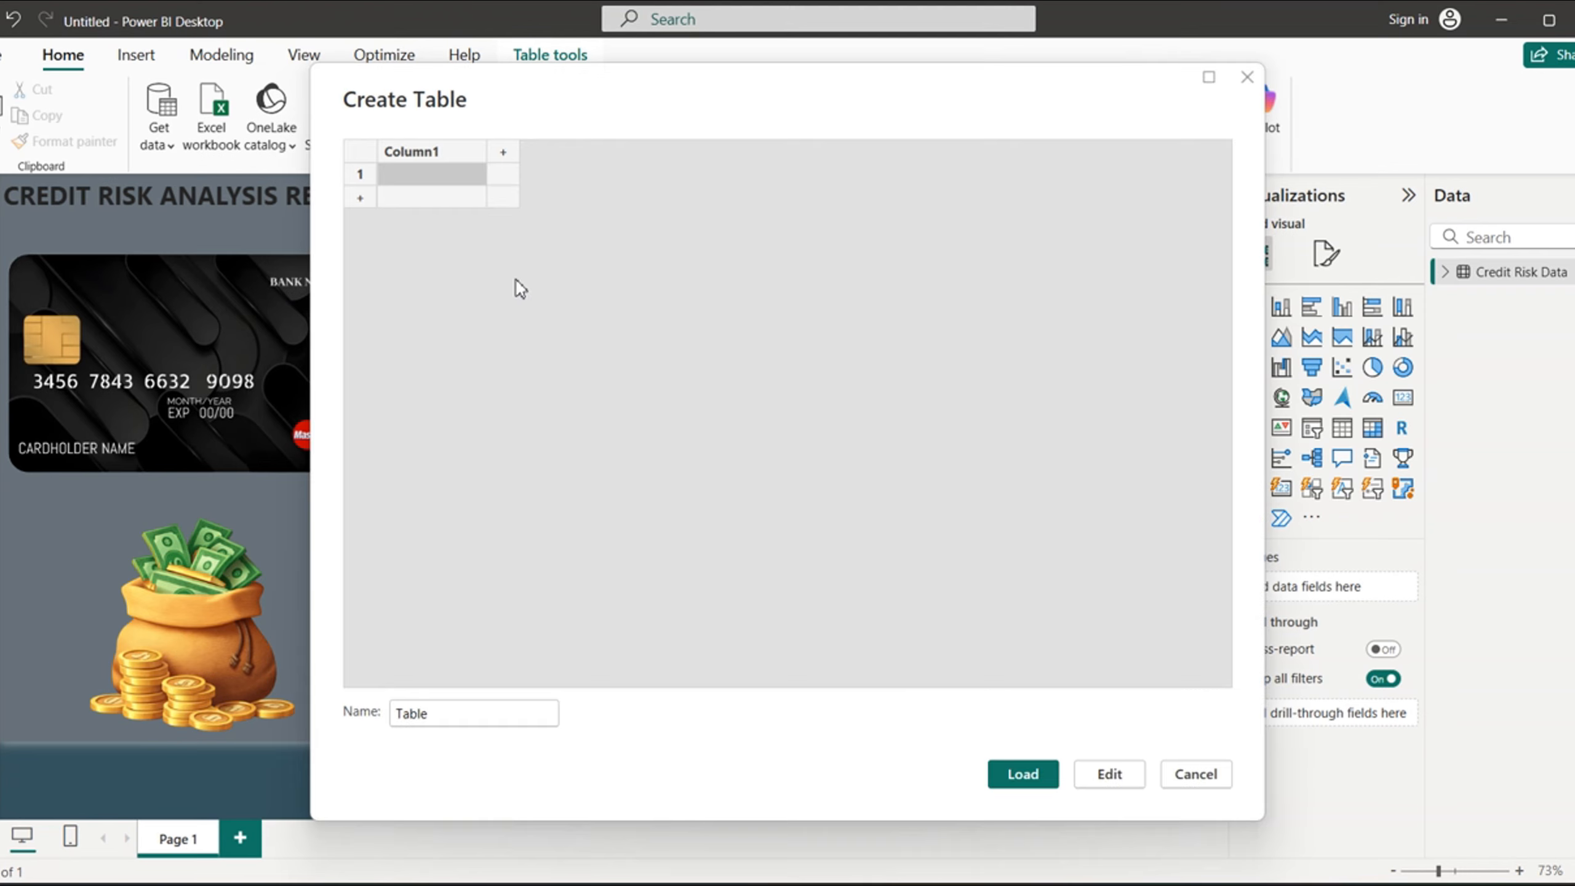
double_click(451, 156)
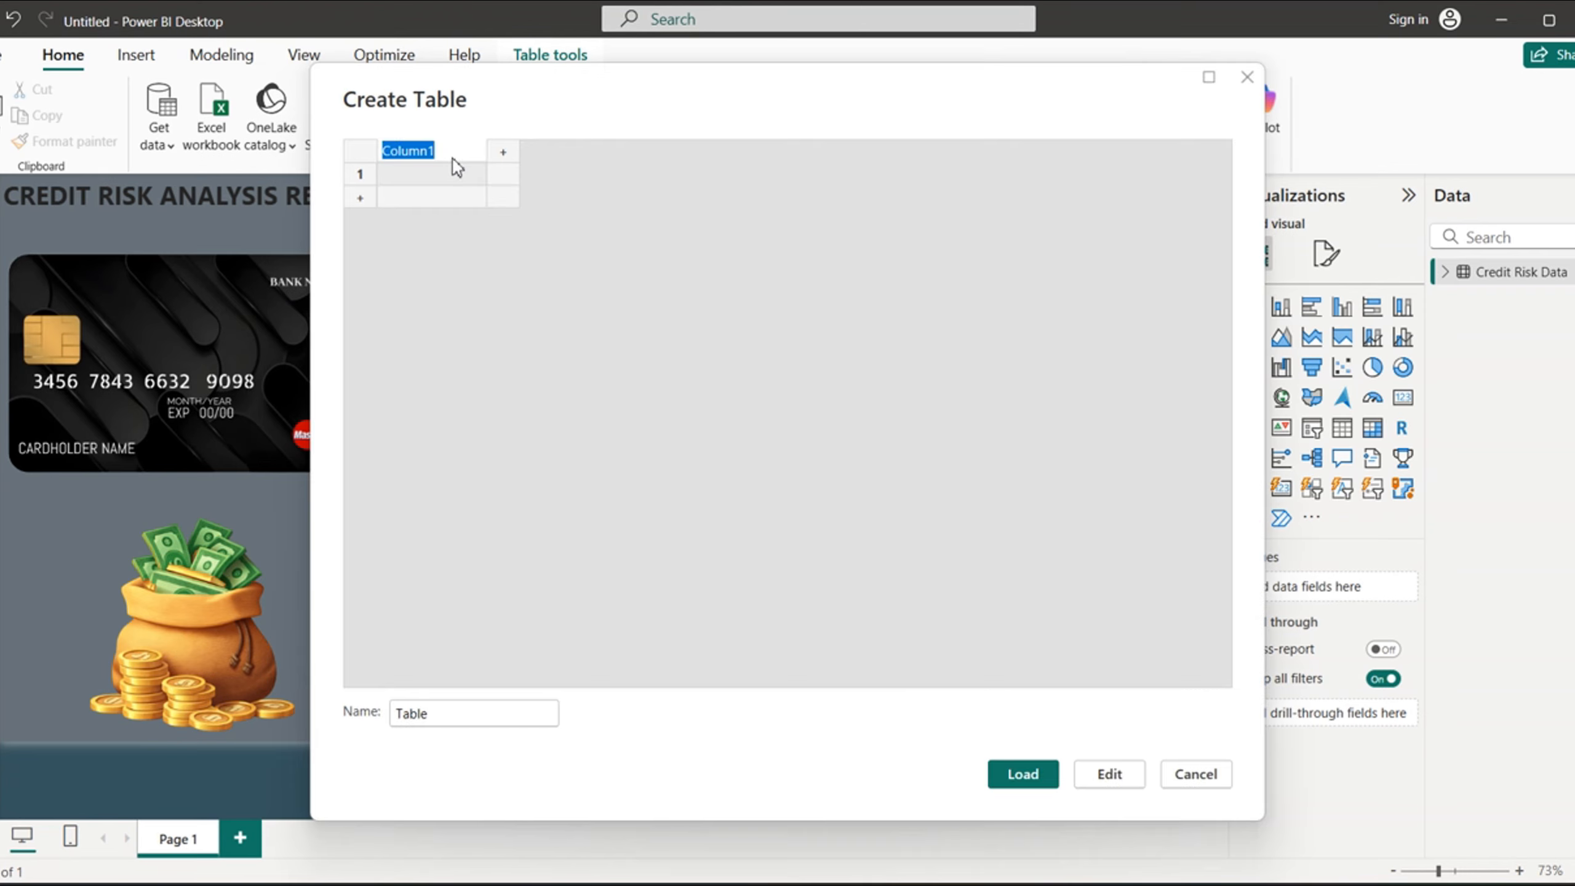
text(MEASURES)
click(427, 176)
text(ME)
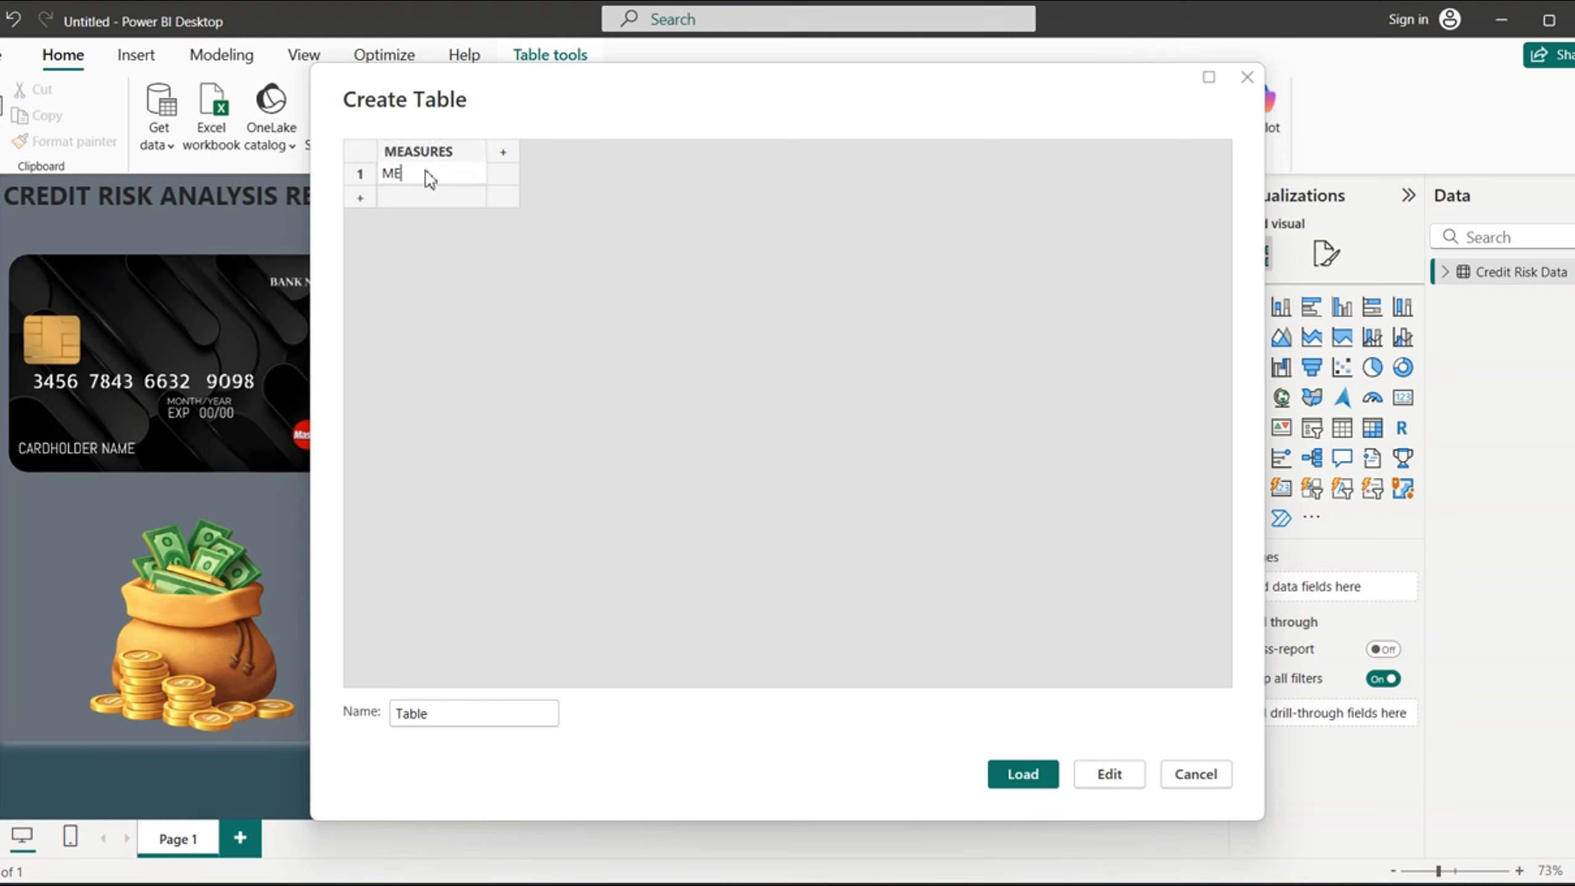
text(ASURE)
- Name the new table MEASURE TABLE and load it into the model, dismissing the sign-in prompts
drag(439, 714, 380, 722)
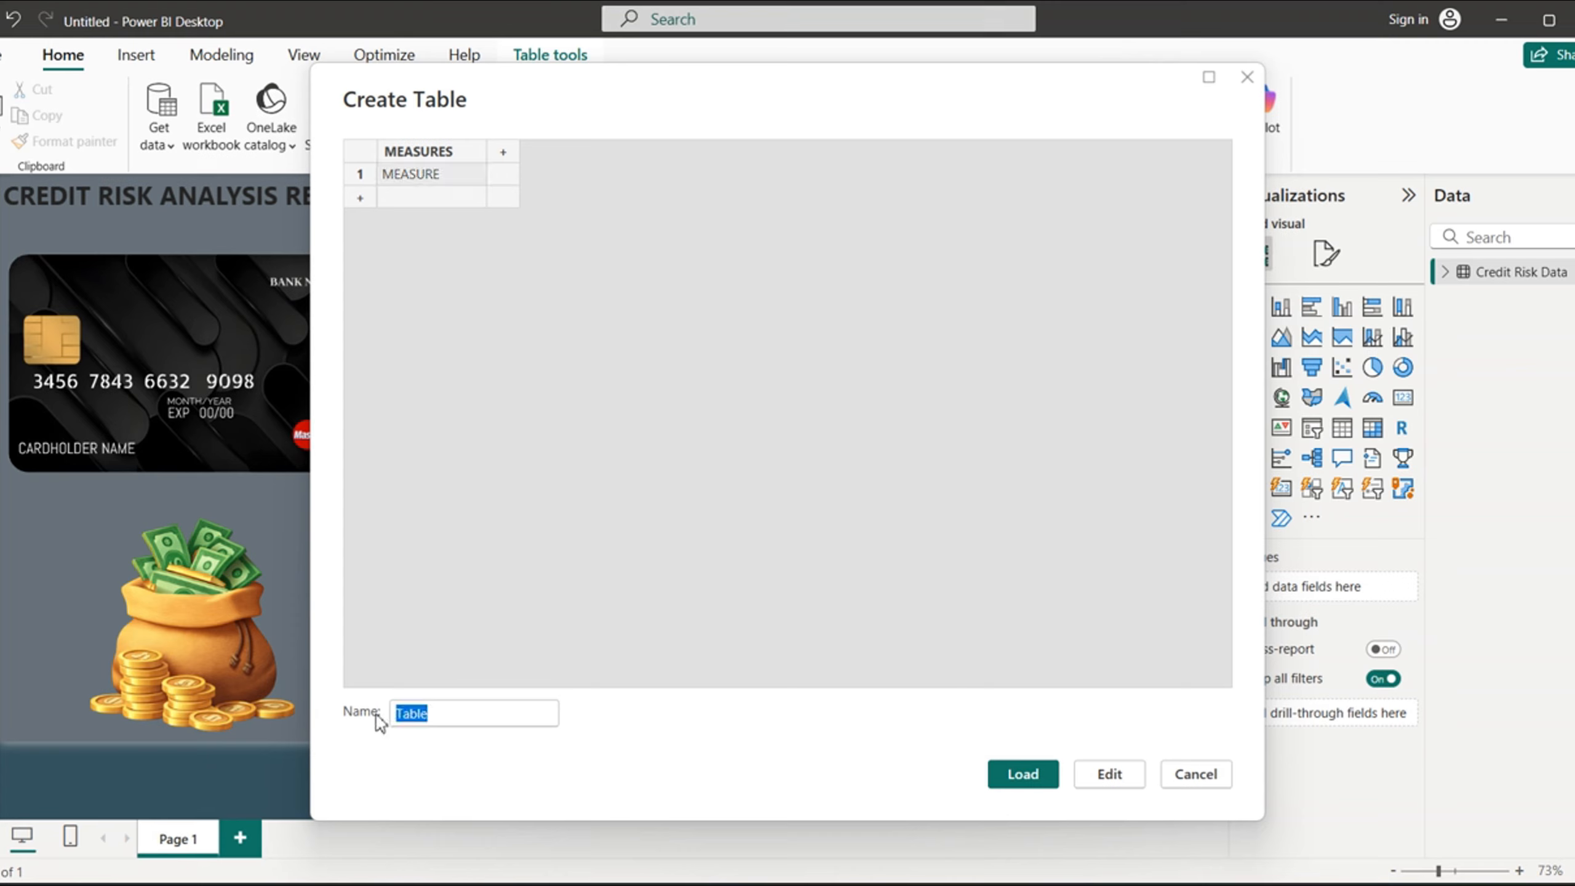
text(MEASURE TABL)
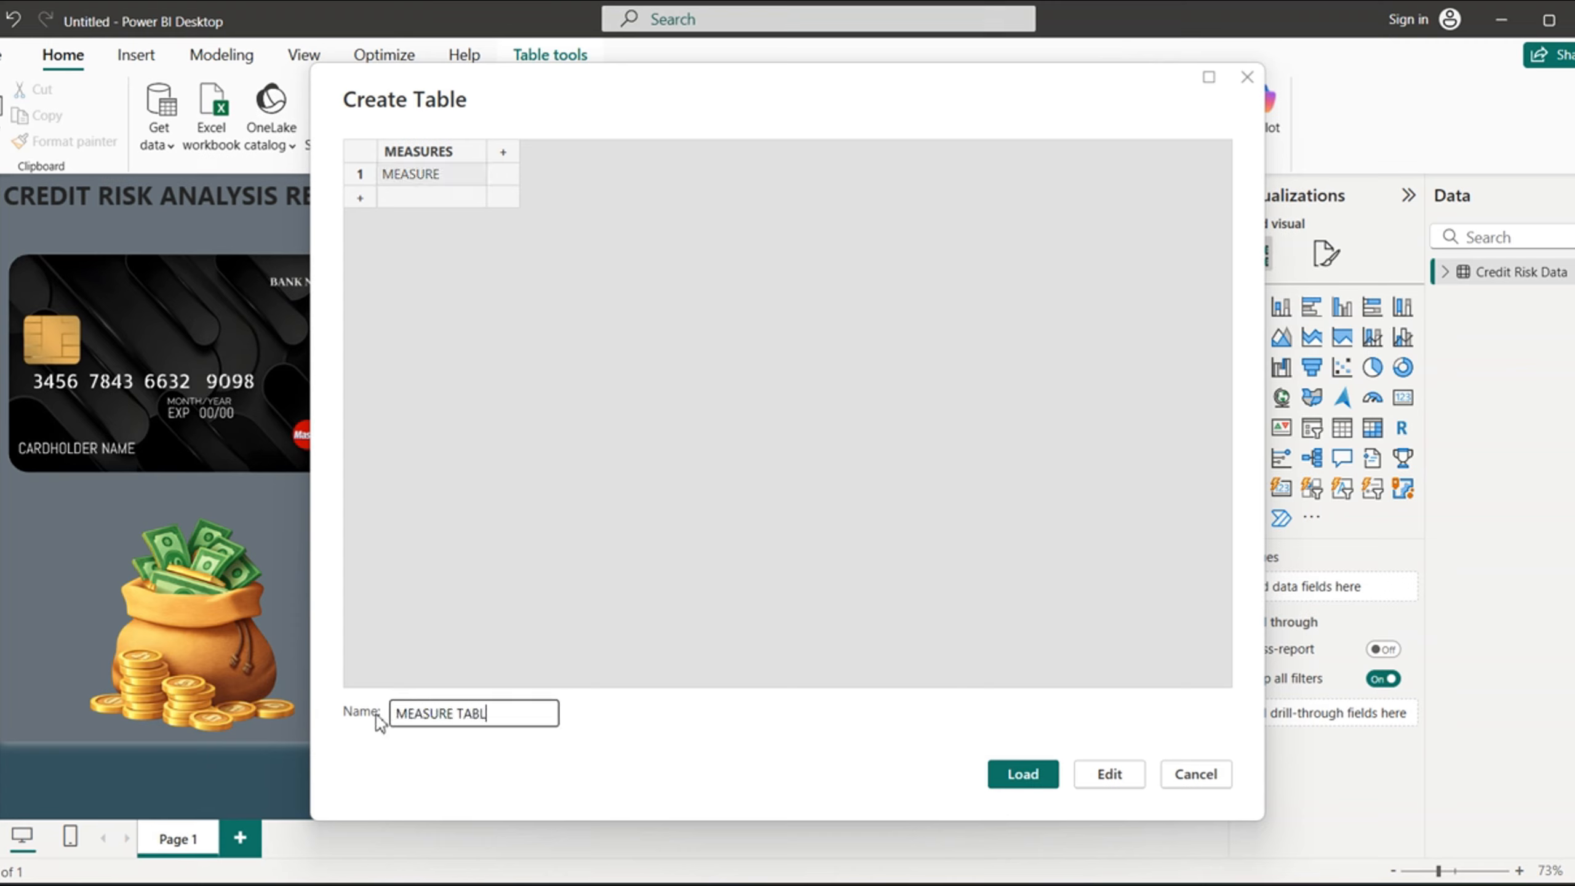
text(E)
click(1023, 774)
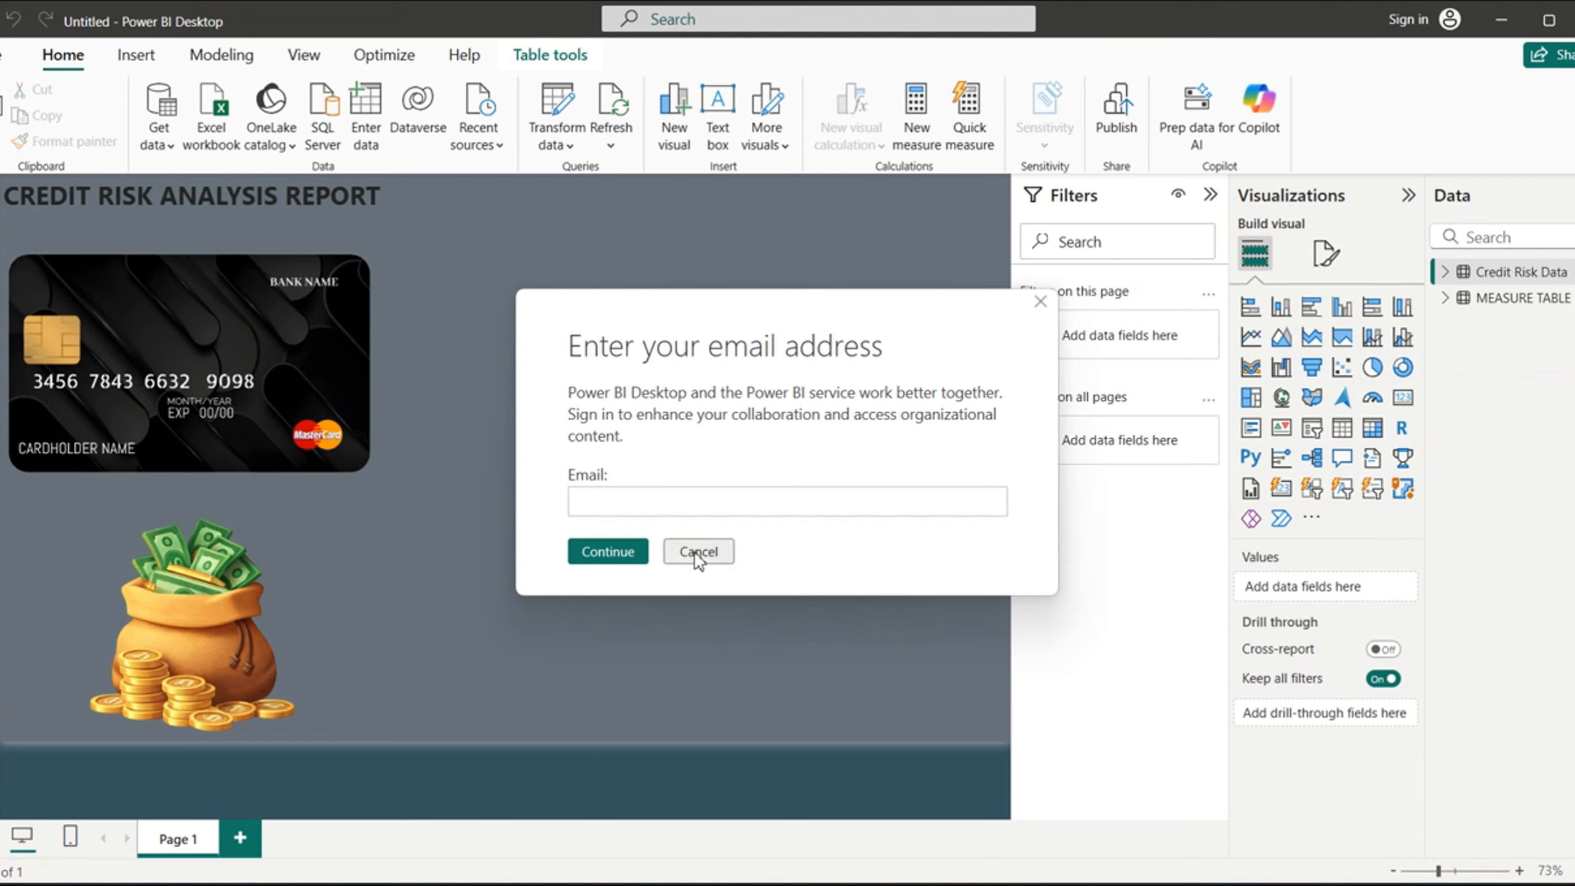
click(695, 557)
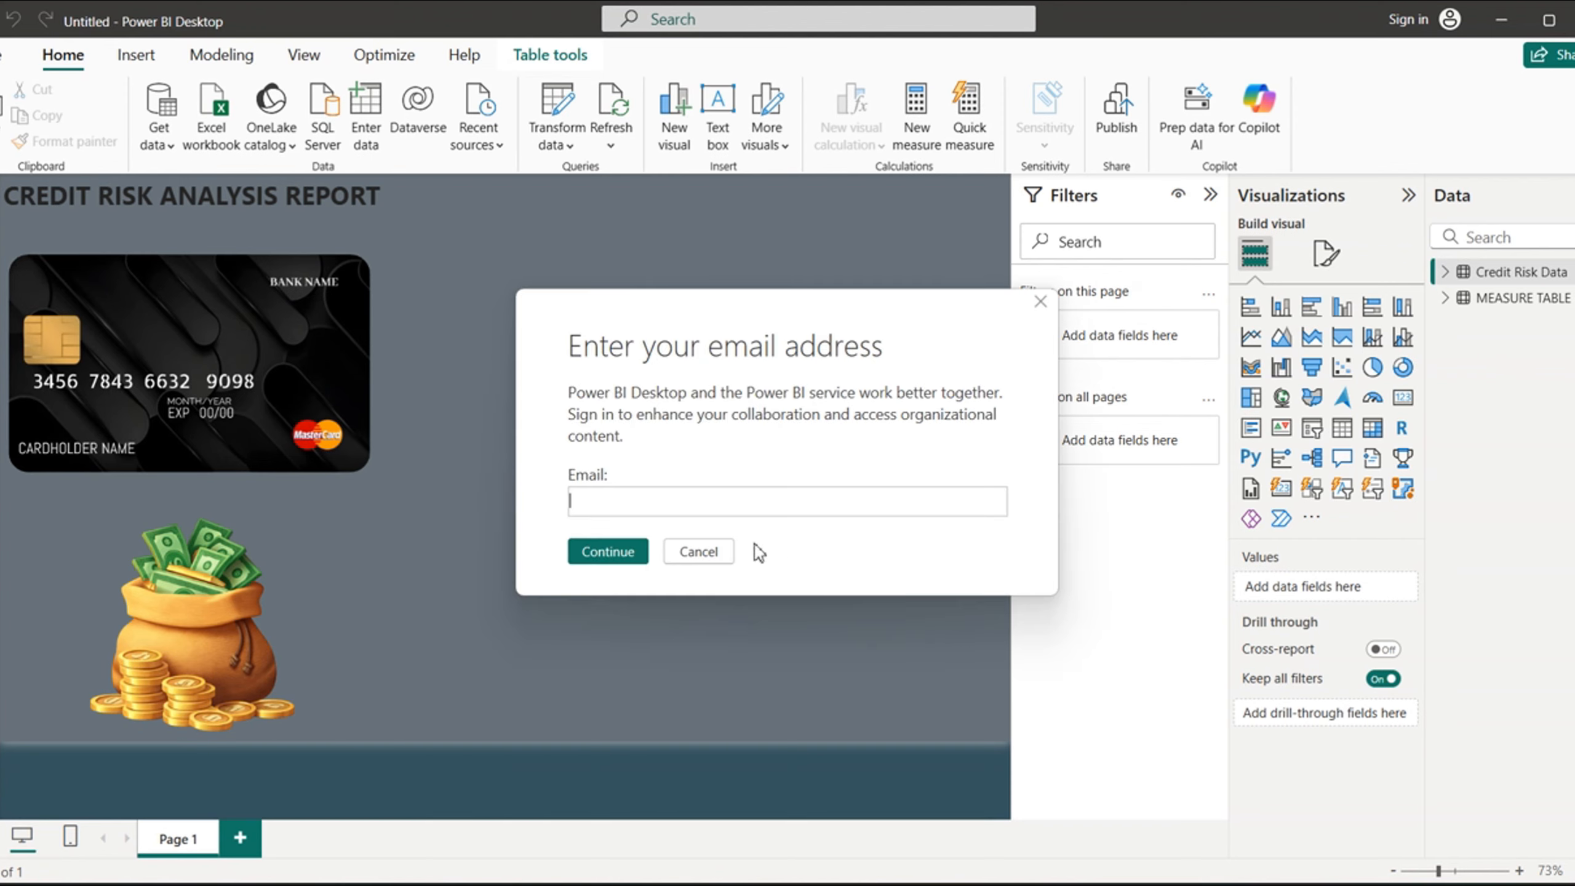
click(697, 554)
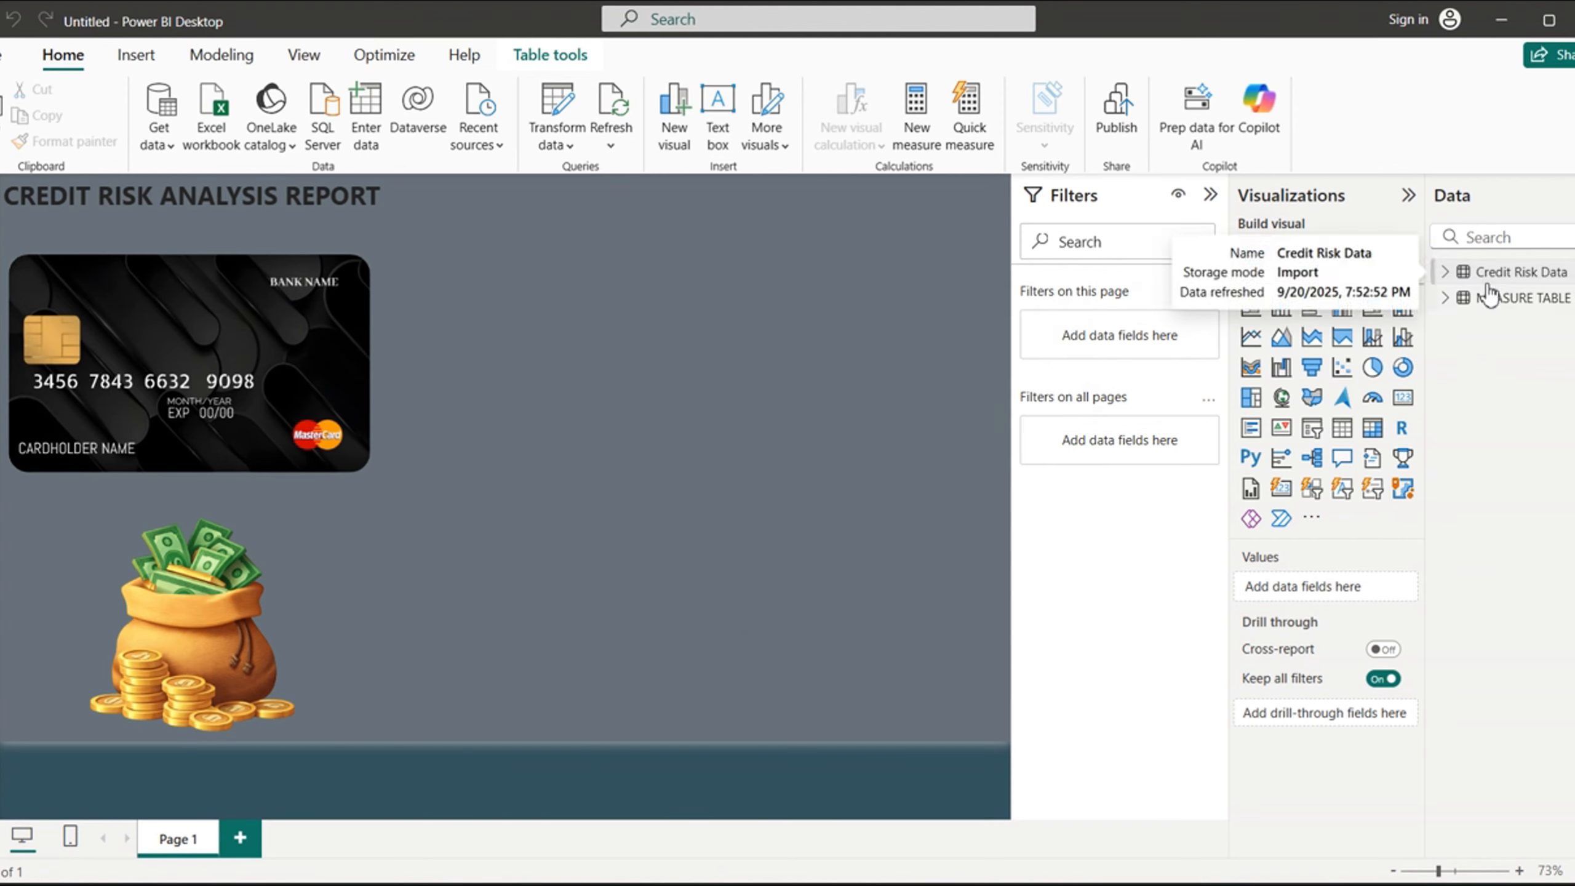
- Add a new measure to MEASURE TABLE and name it Total Loans, dismissing the sign-in prompt
click(1446, 301)
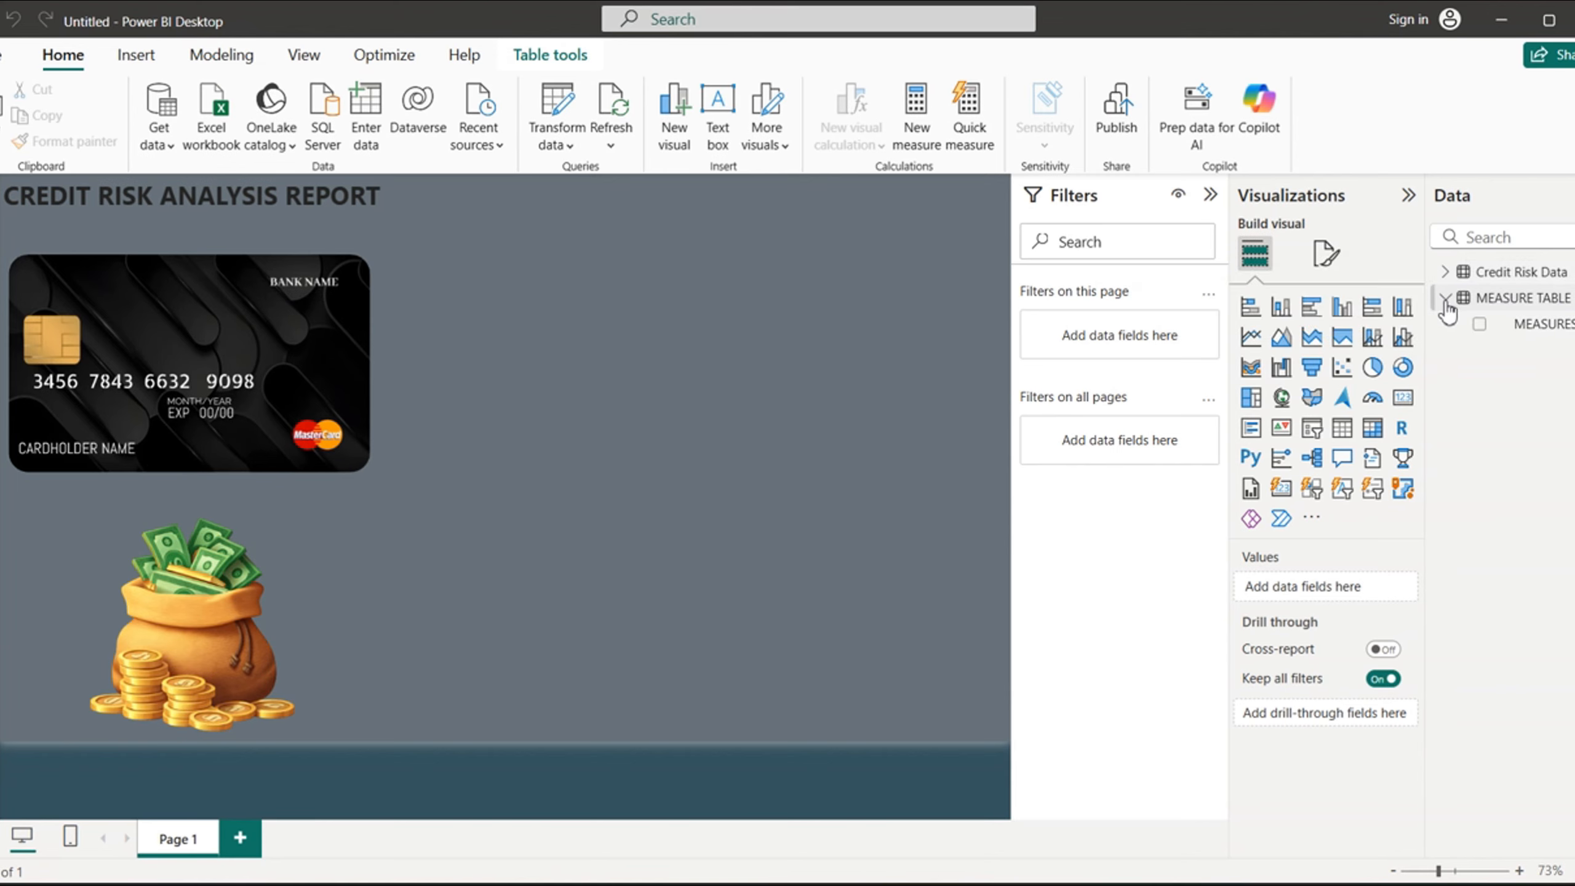
right_click(1513, 326)
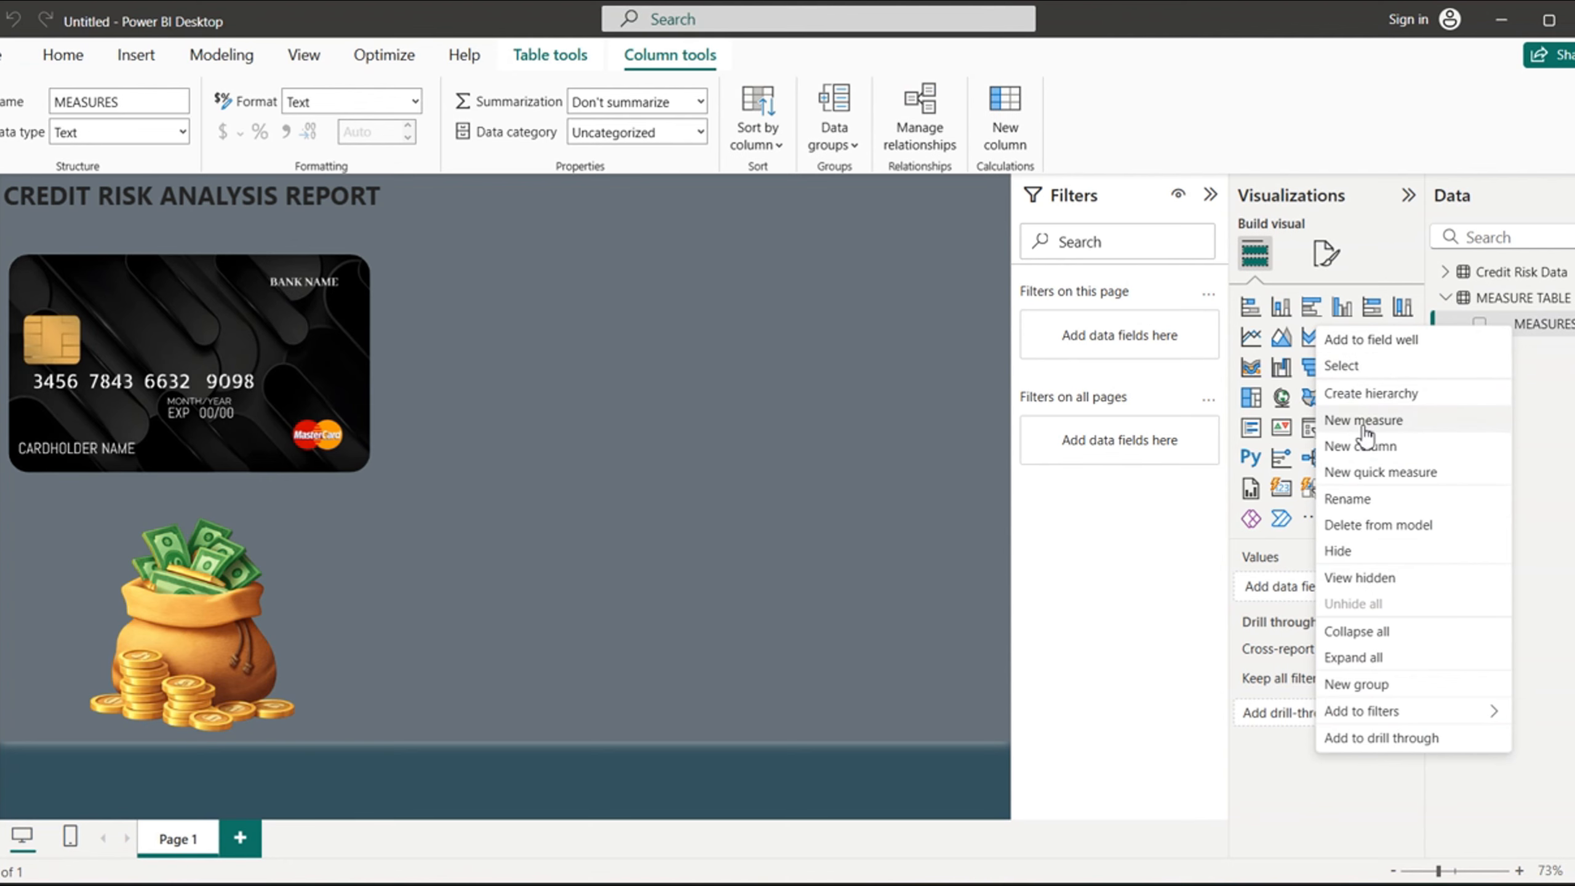
click(1364, 422)
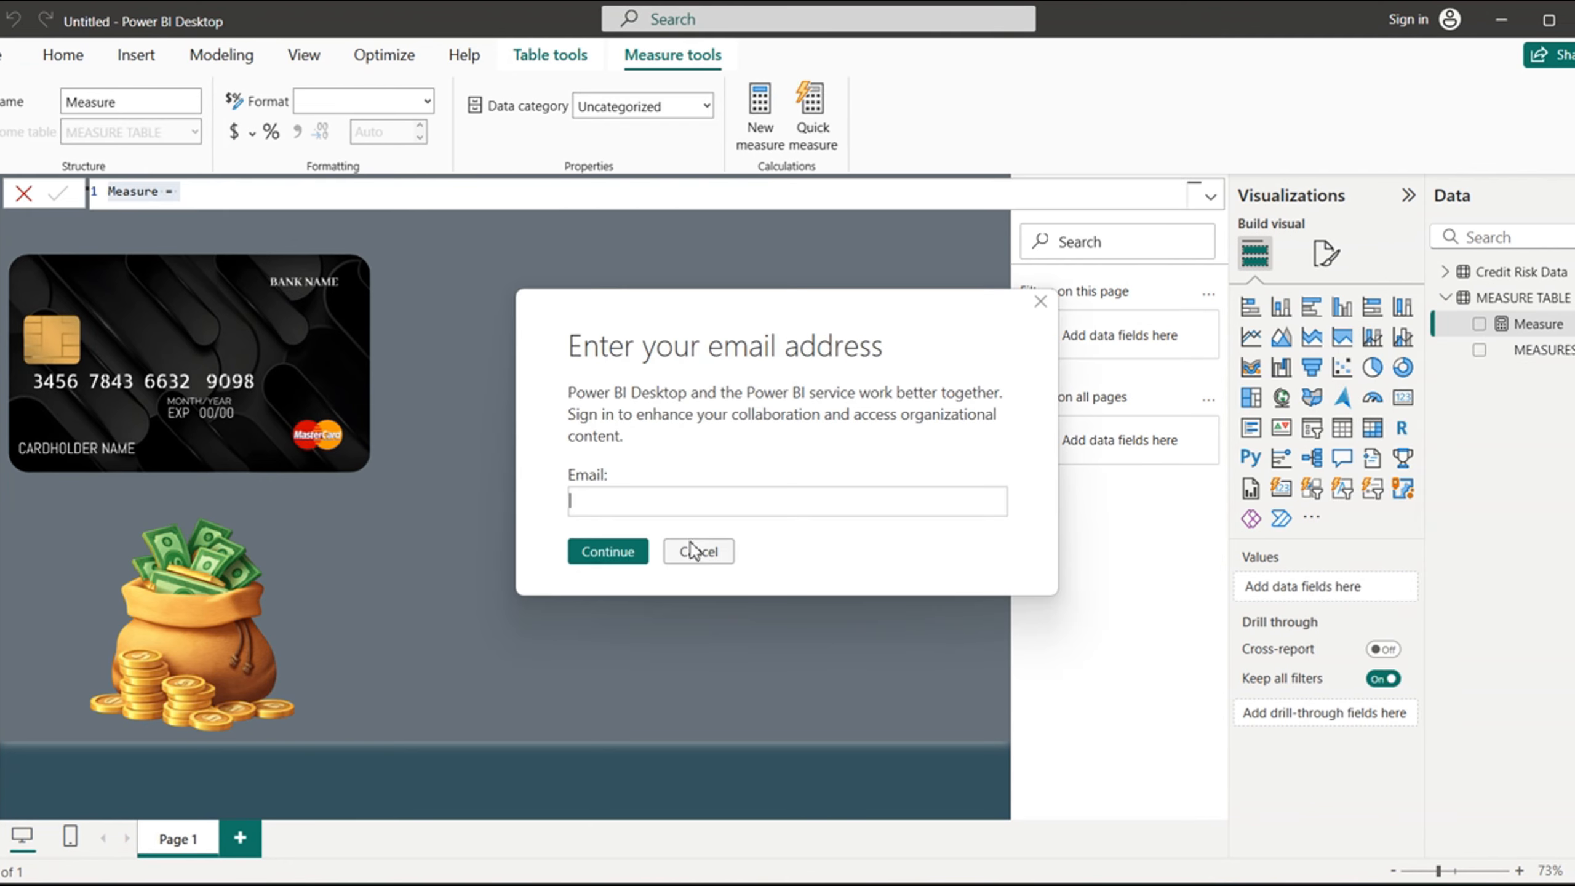
click(692, 550)
click(701, 551)
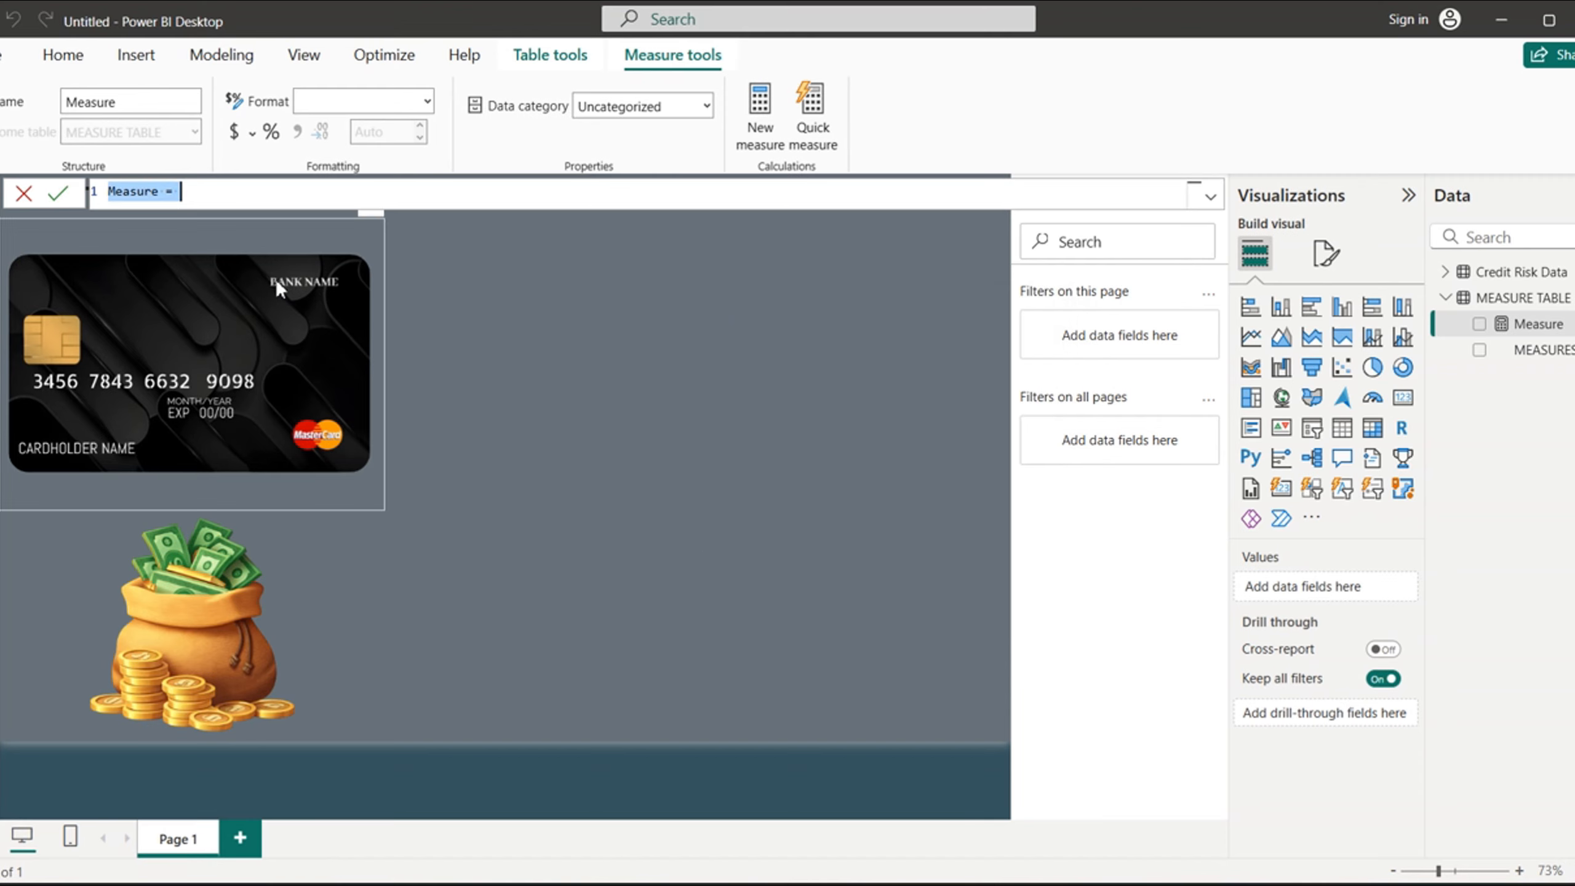
double_click(160, 196)
click(161, 196)
key(BackSpace)
key(BackSpace)
key(BackSpace)
key(BackSpace)
key(BackSpace)
key(BackSpace)
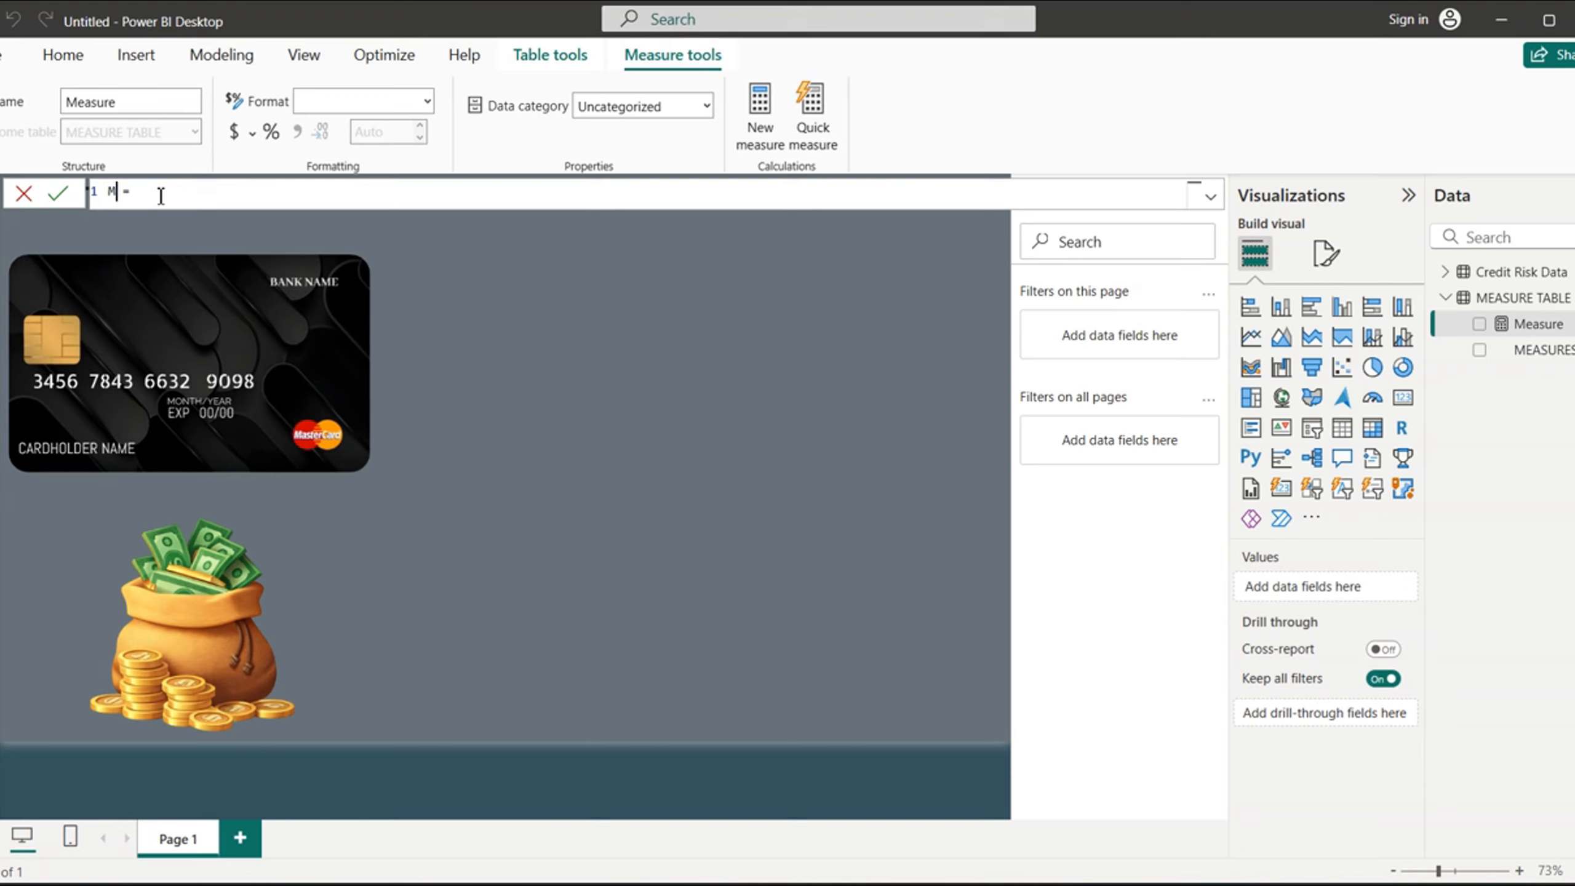
key(BackSpace)
text(Total Loans)
- Define Total Loans as SUM('Credit Risk Data'[loan_amnt]) and commit it, dismissing the sign-in prompt
click(223, 194)
text(sum)
click(299, 211)
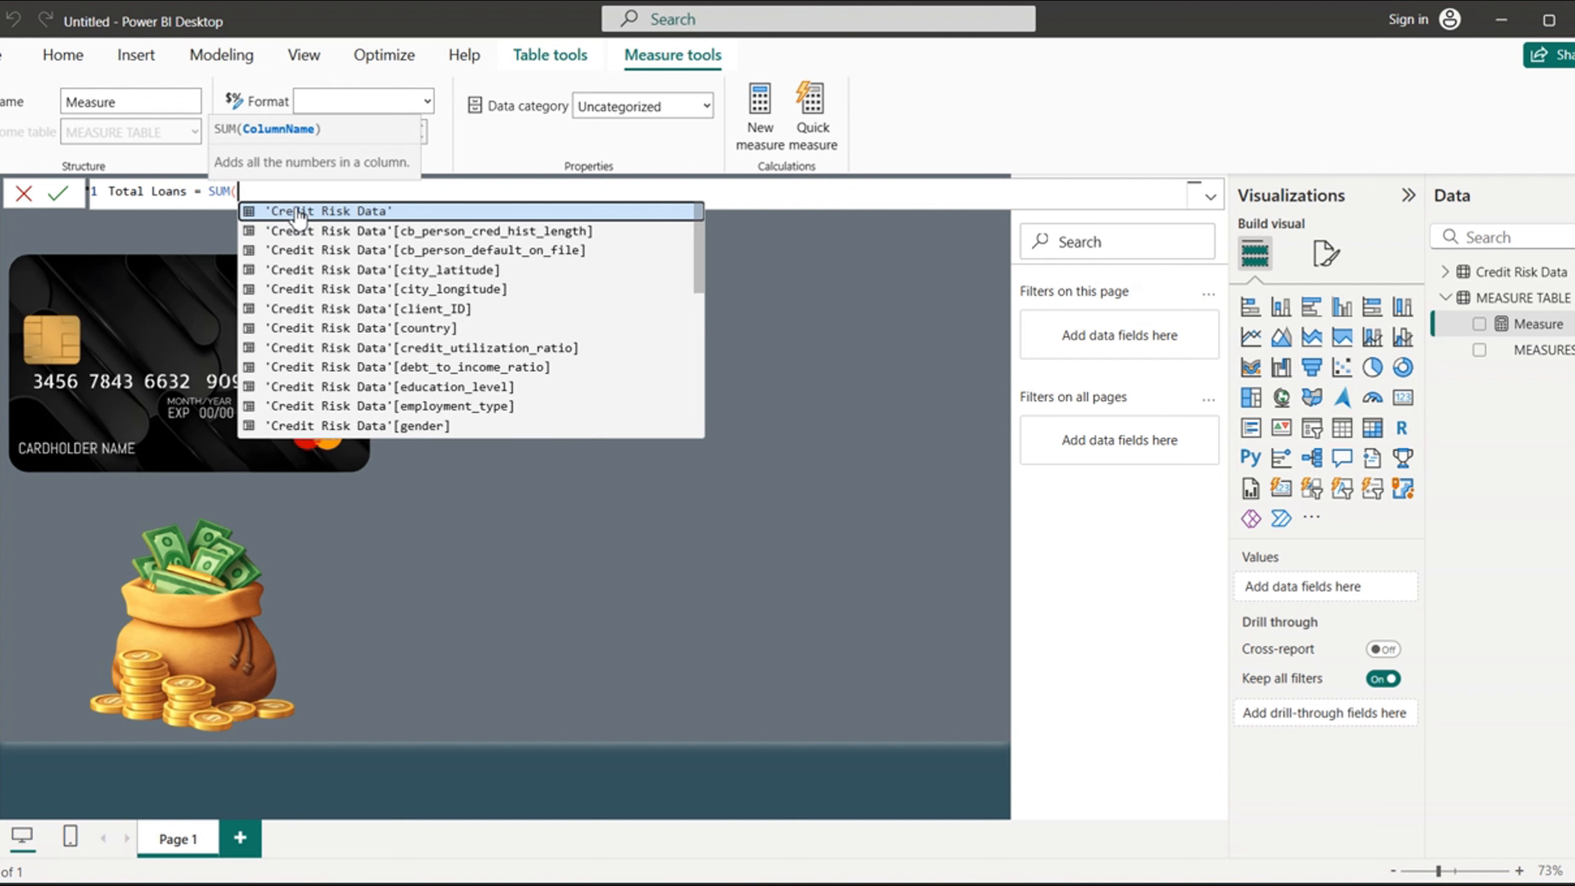
text(loan)
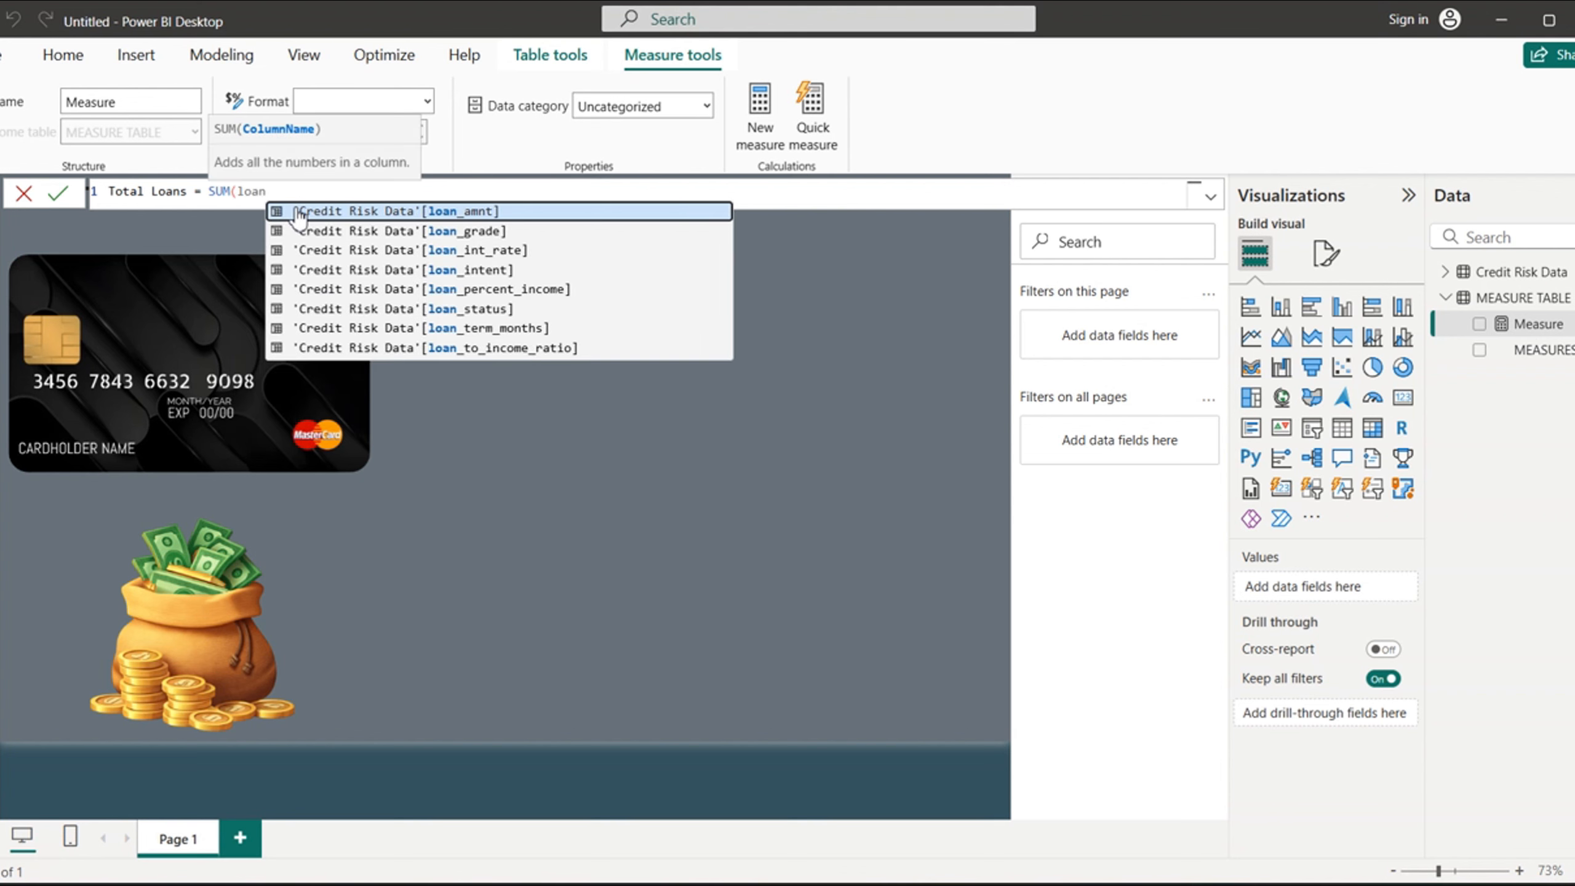
click(409, 212)
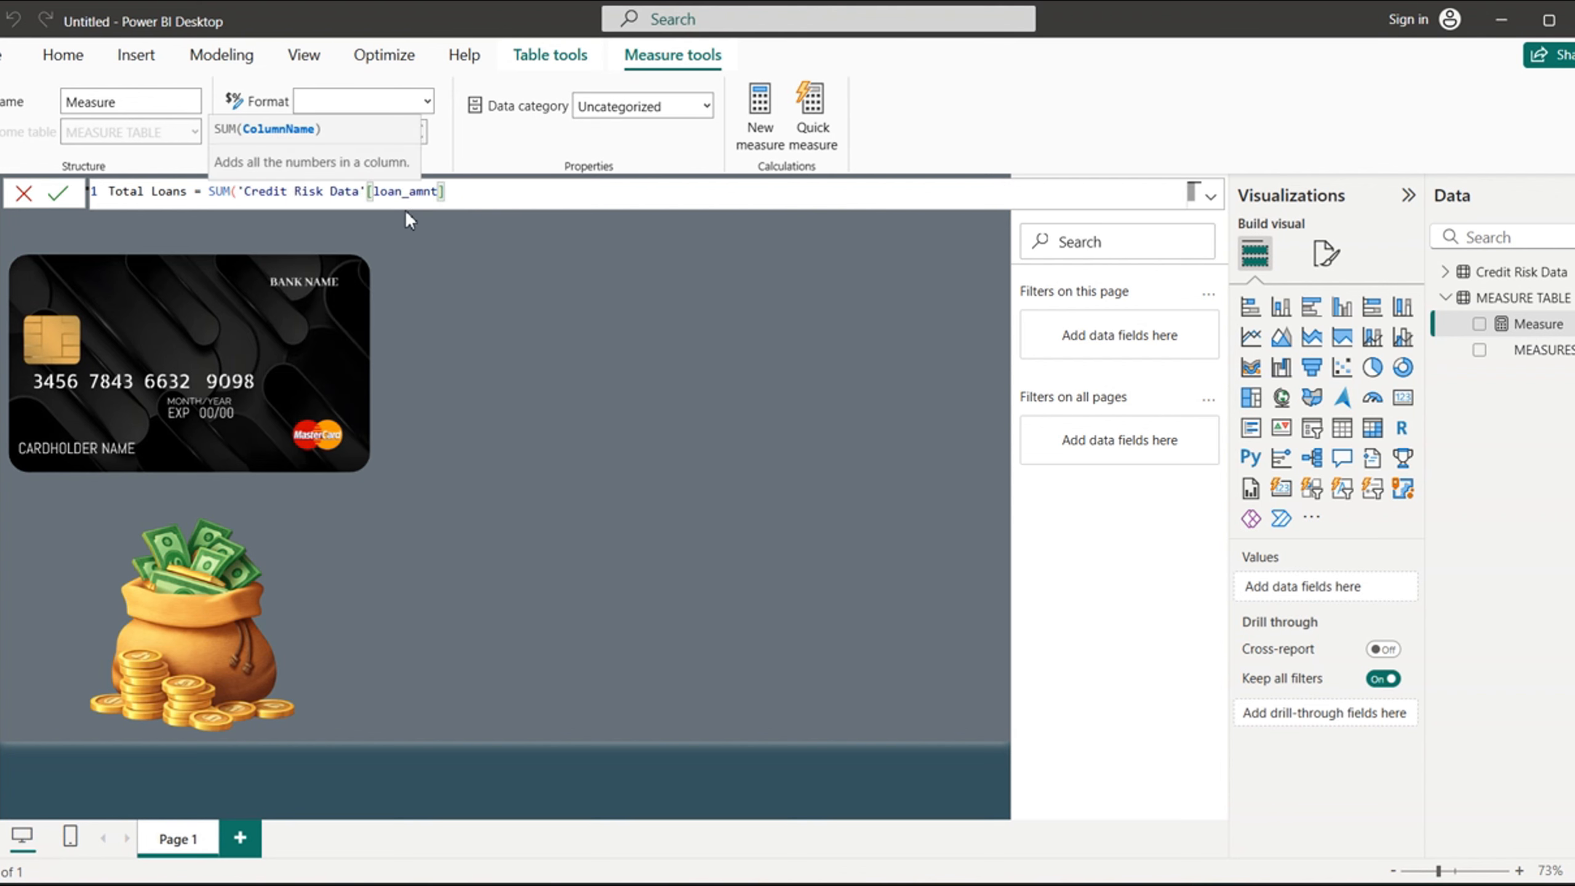
text())
key(Return)
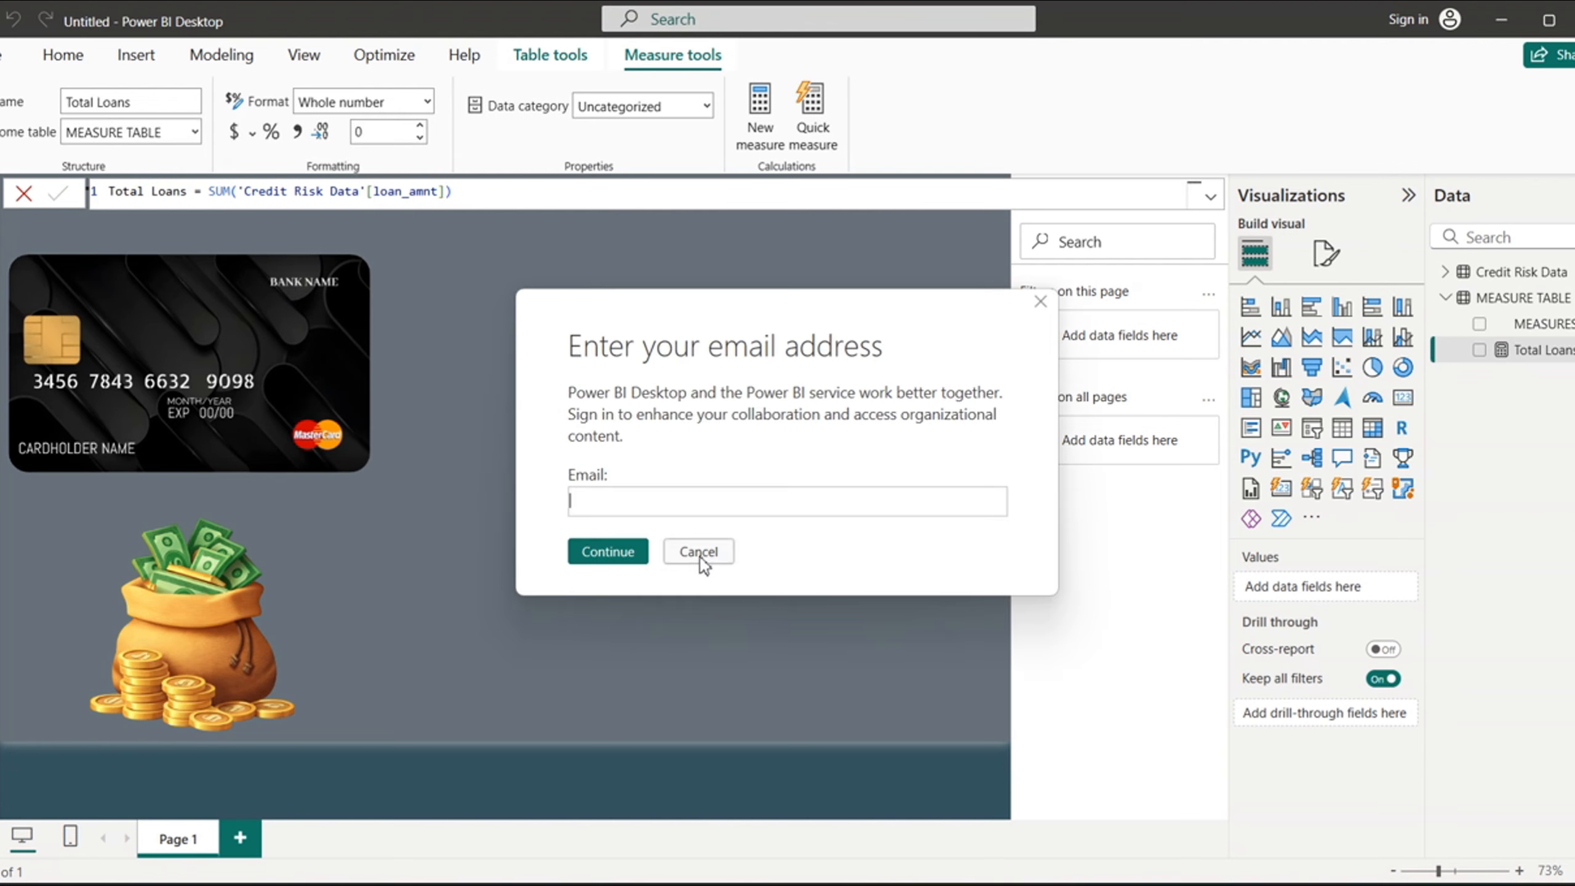
click(694, 551)
click(699, 556)
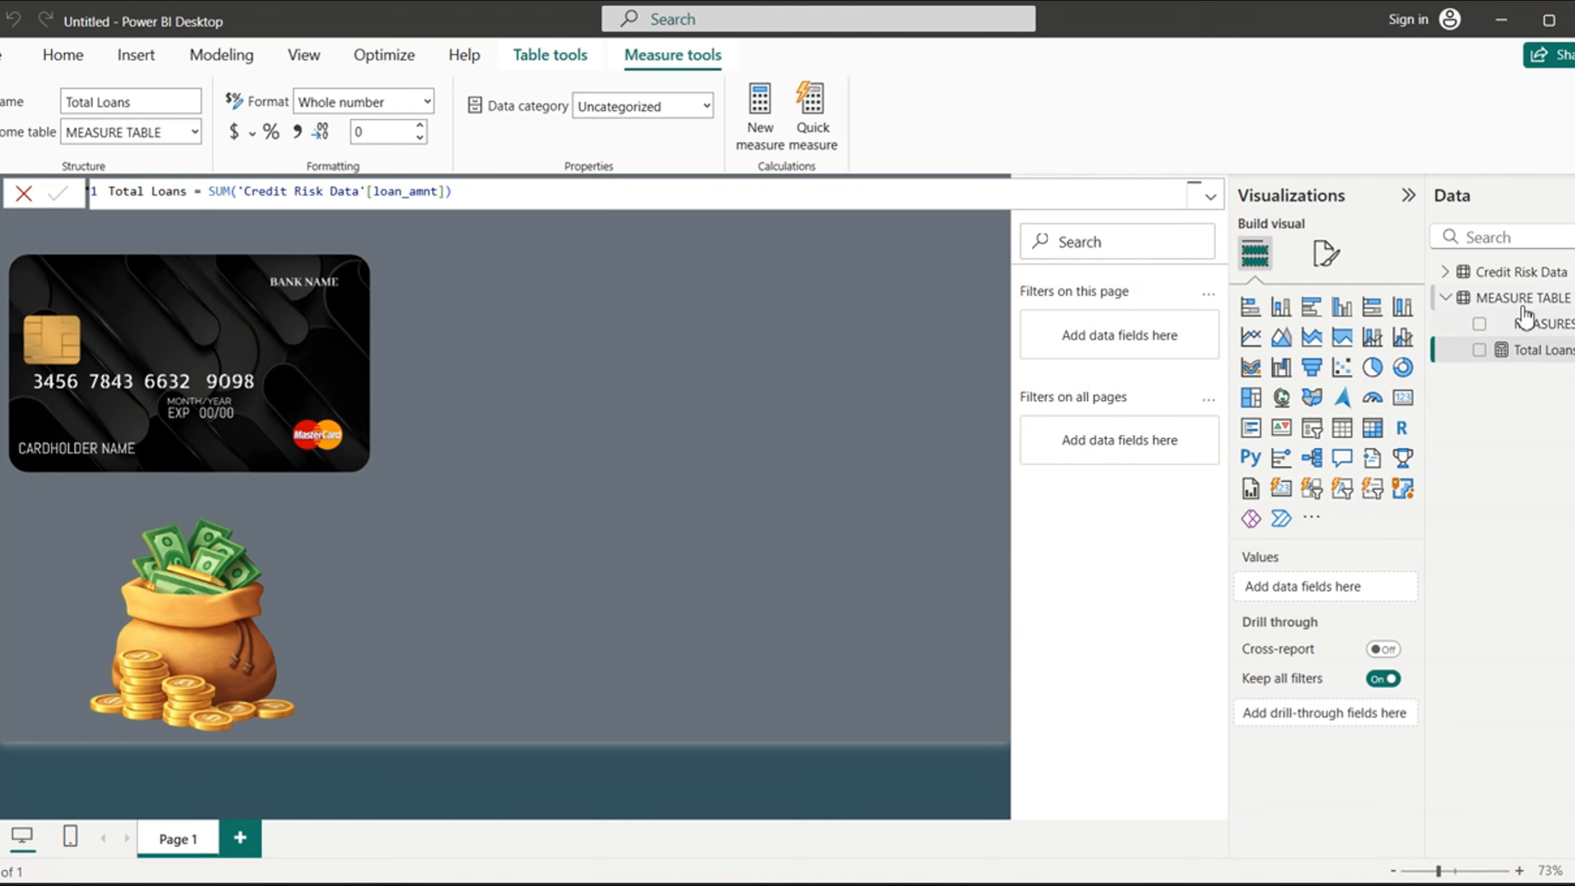
- Add another measure to MEASURE TABLE and name it Total Other Debts, dismissing the sign-in prompt
click(1519, 330)
right_click(1519, 331)
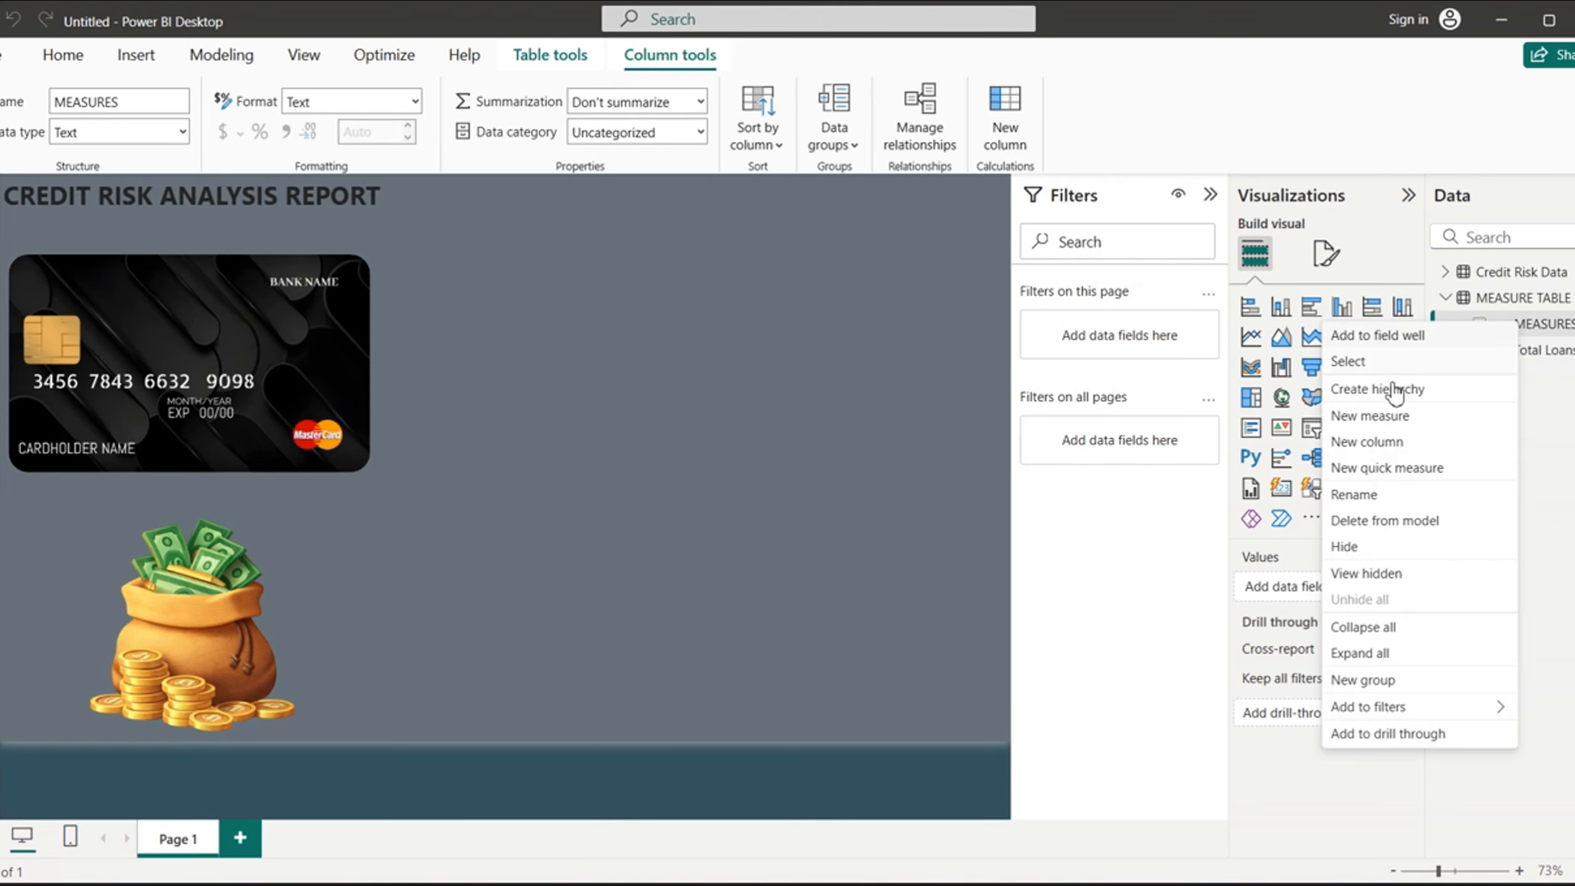
click(1370, 423)
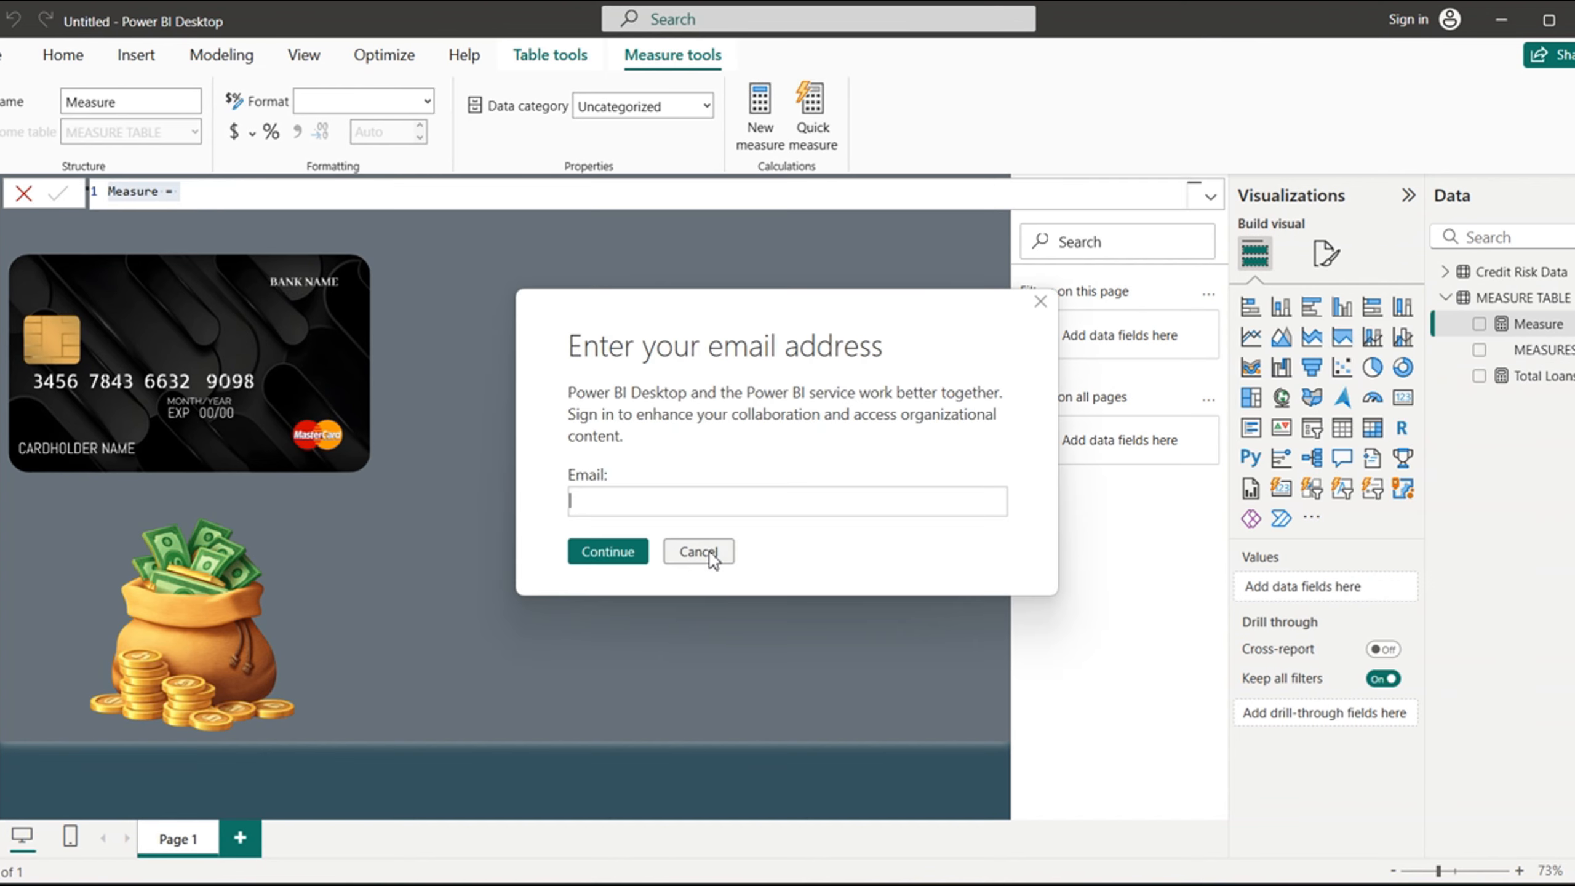
click(706, 550)
click(703, 552)
click(161, 192)
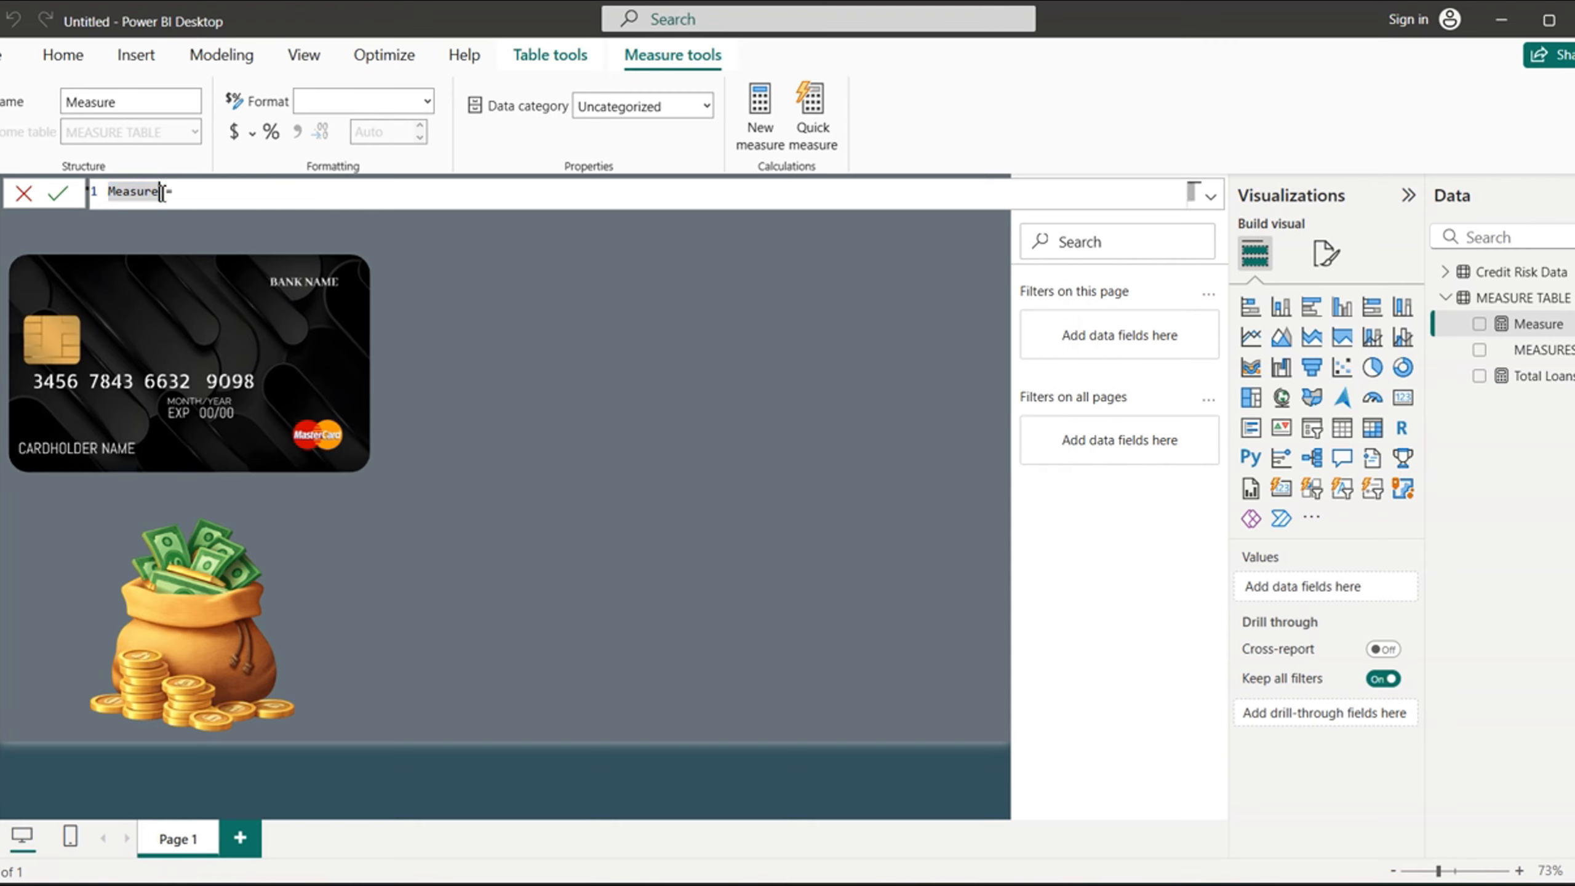
key(BackSpace)
key(BackSpace)
key(BackSpace)
key(BackSpace)
key(BackSpace)
key(BackSpace)
key(BackSpace)
text(Total Other De)
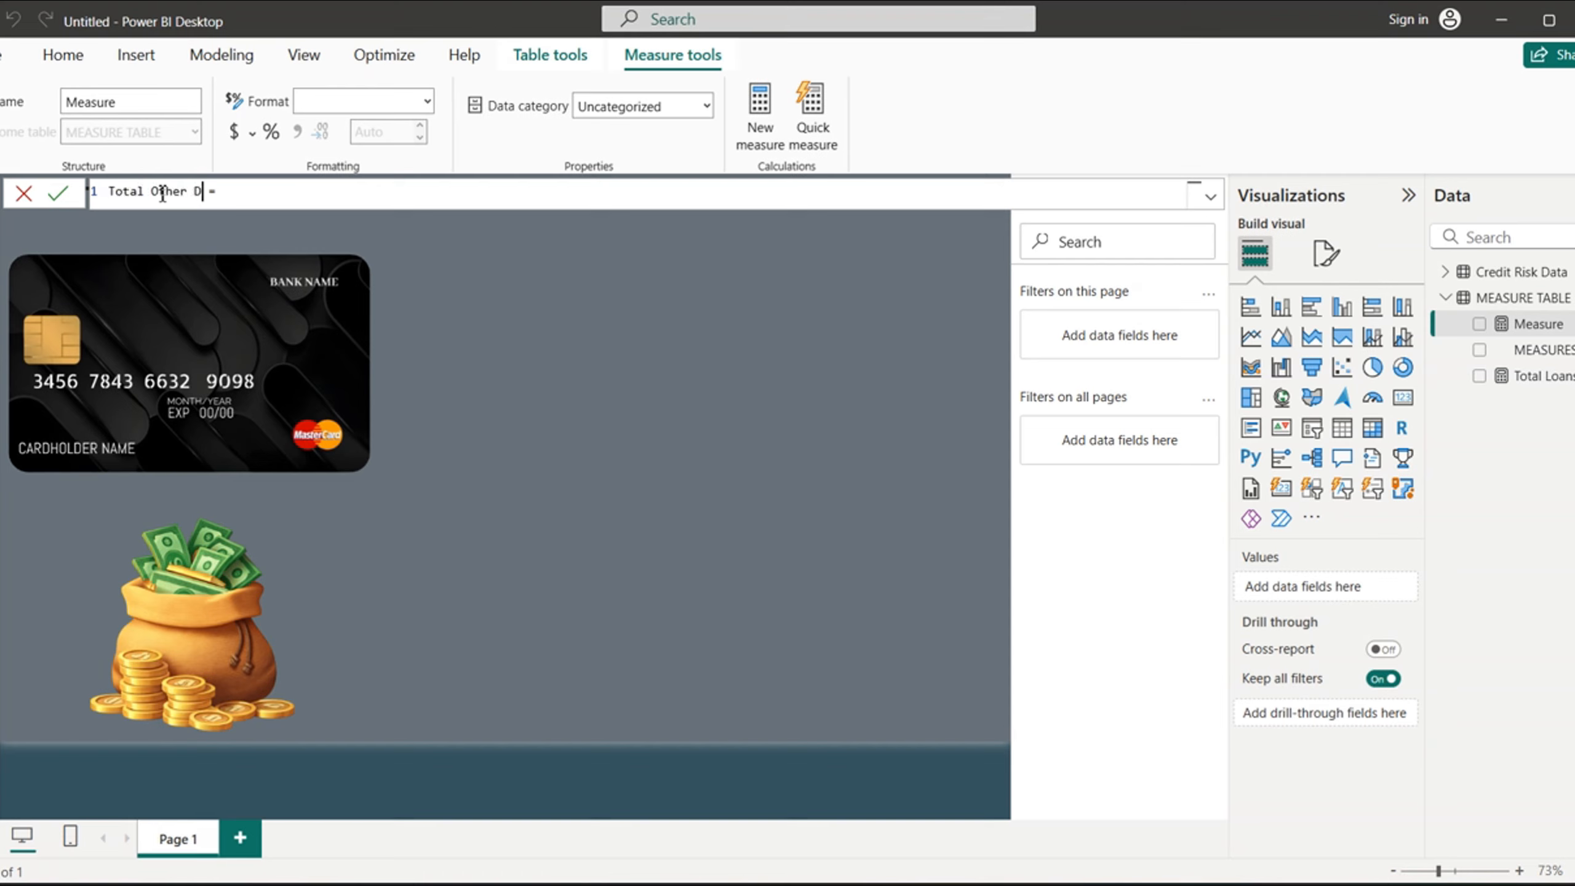
text(bts)
- Define Total Other Debts as SUM('Credit Risk Data'[other_debt]) and commit it, dismissing the sign-in prompt
click(283, 205)
text(sum)
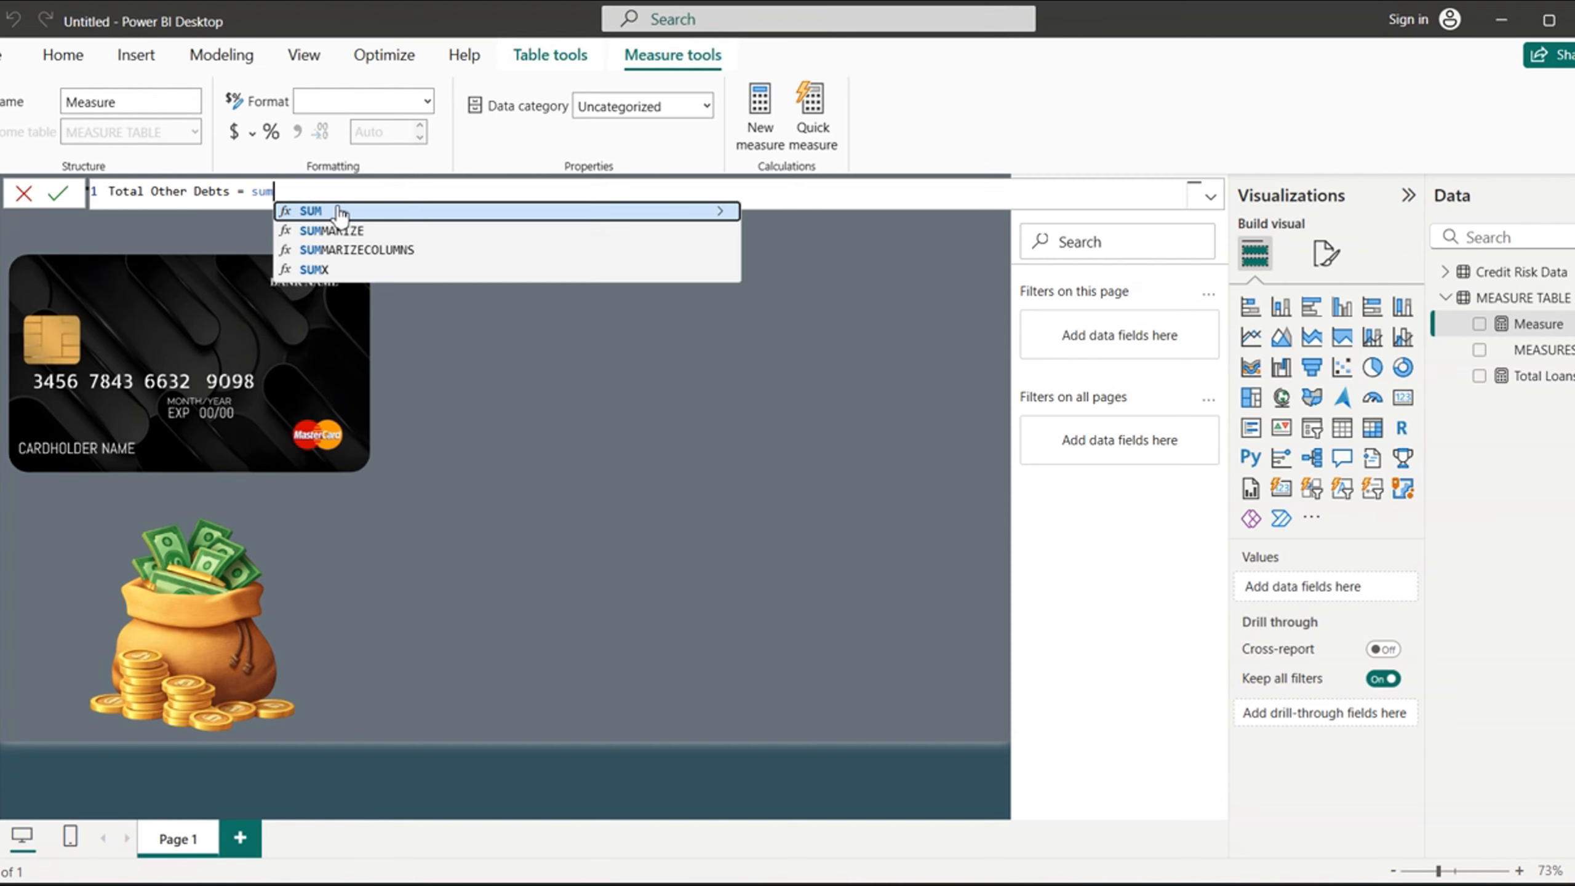
click(338, 212)
text(debt)
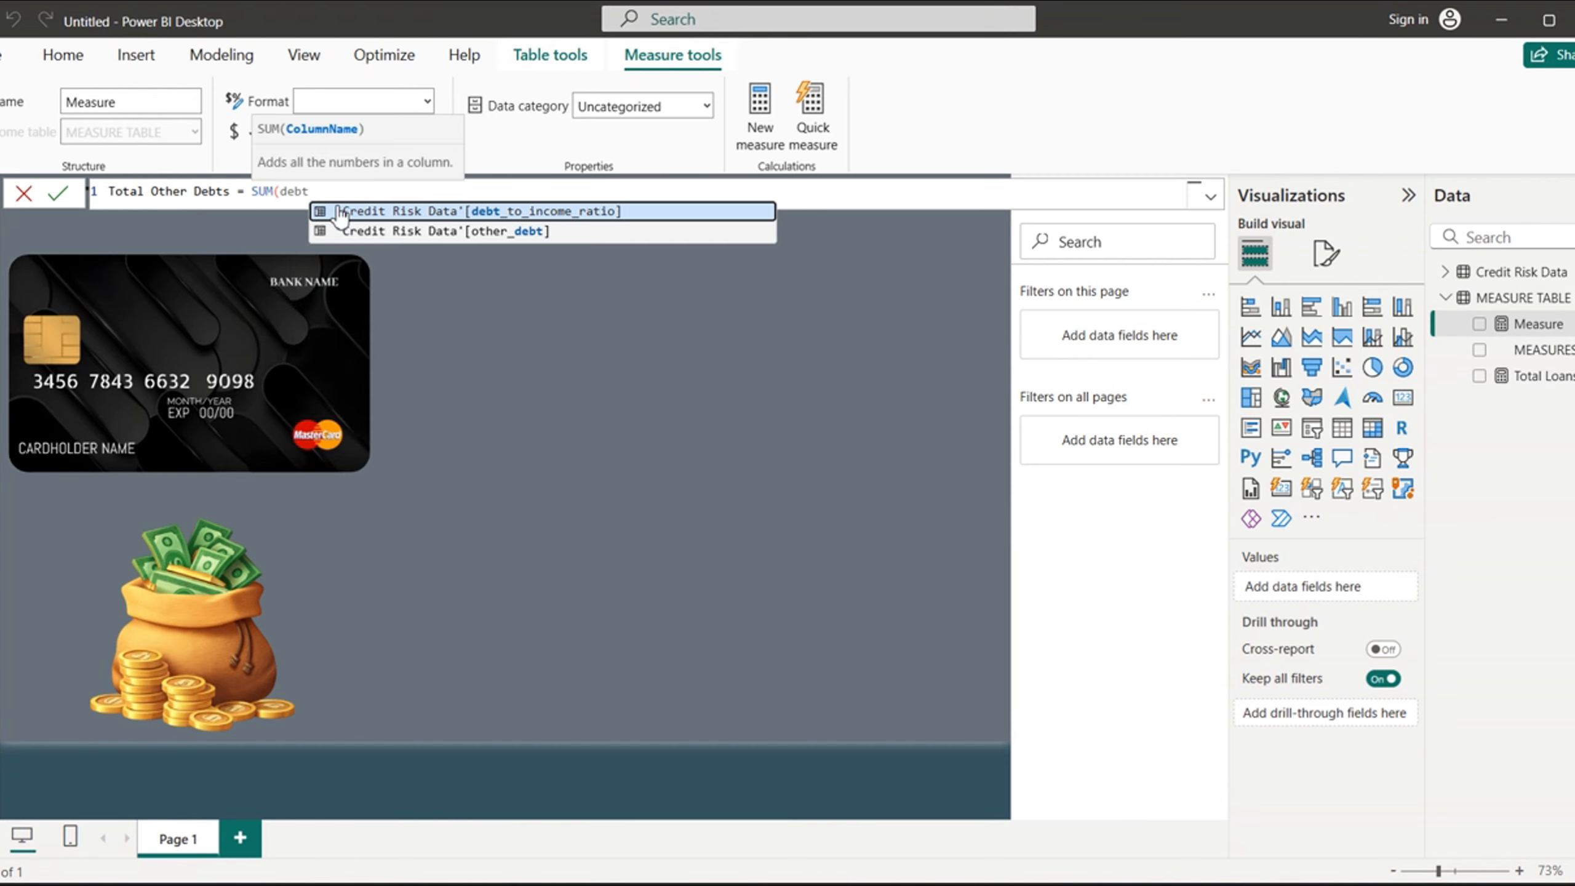
click(496, 230)
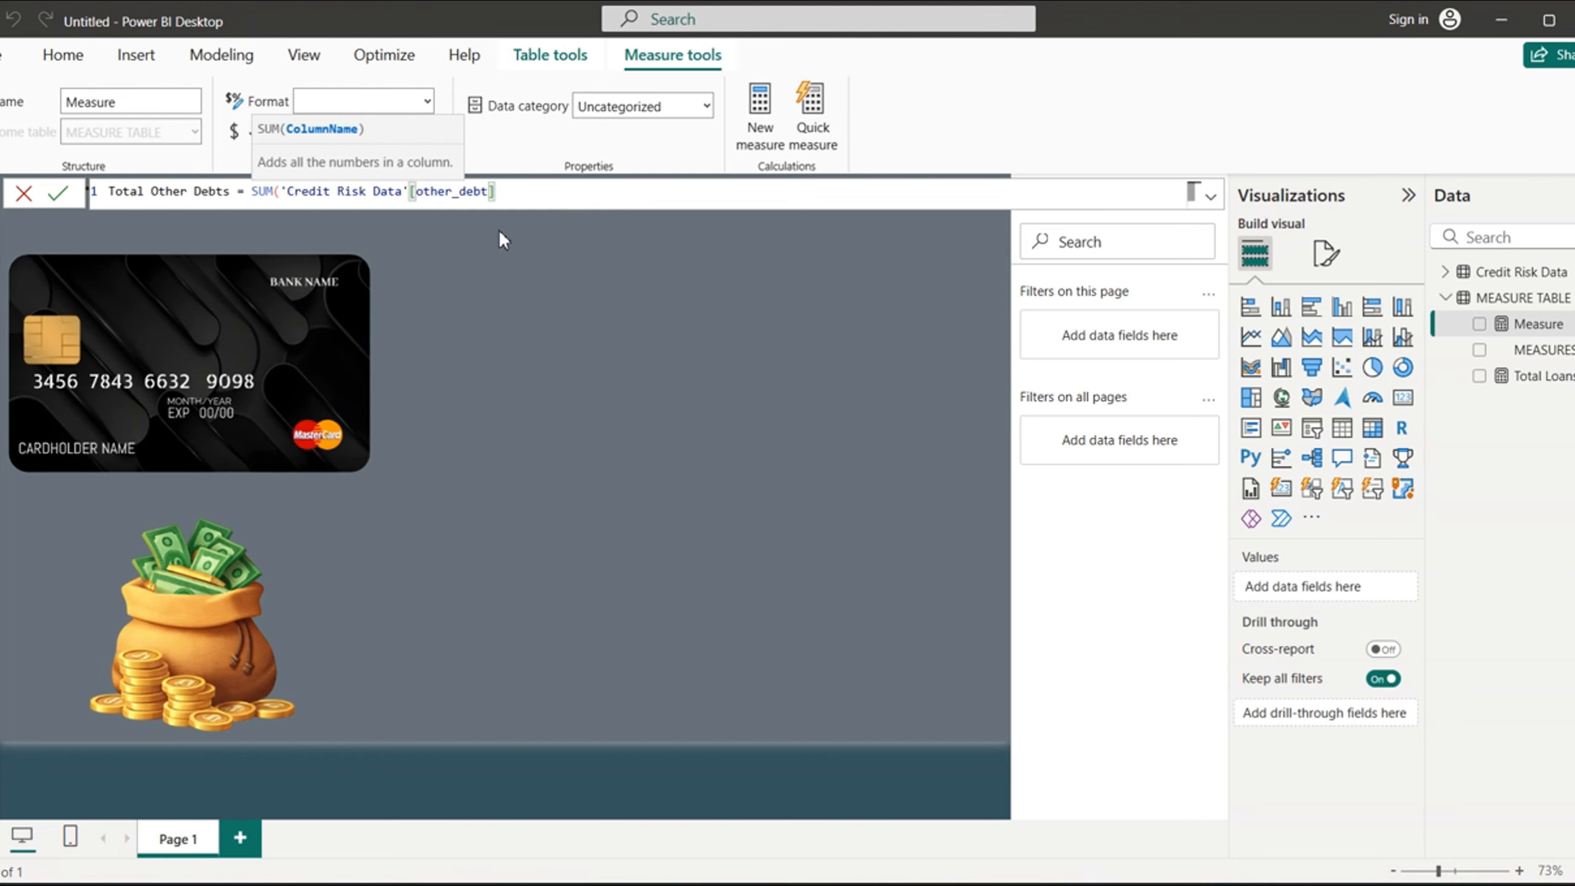
text())
key(Return)
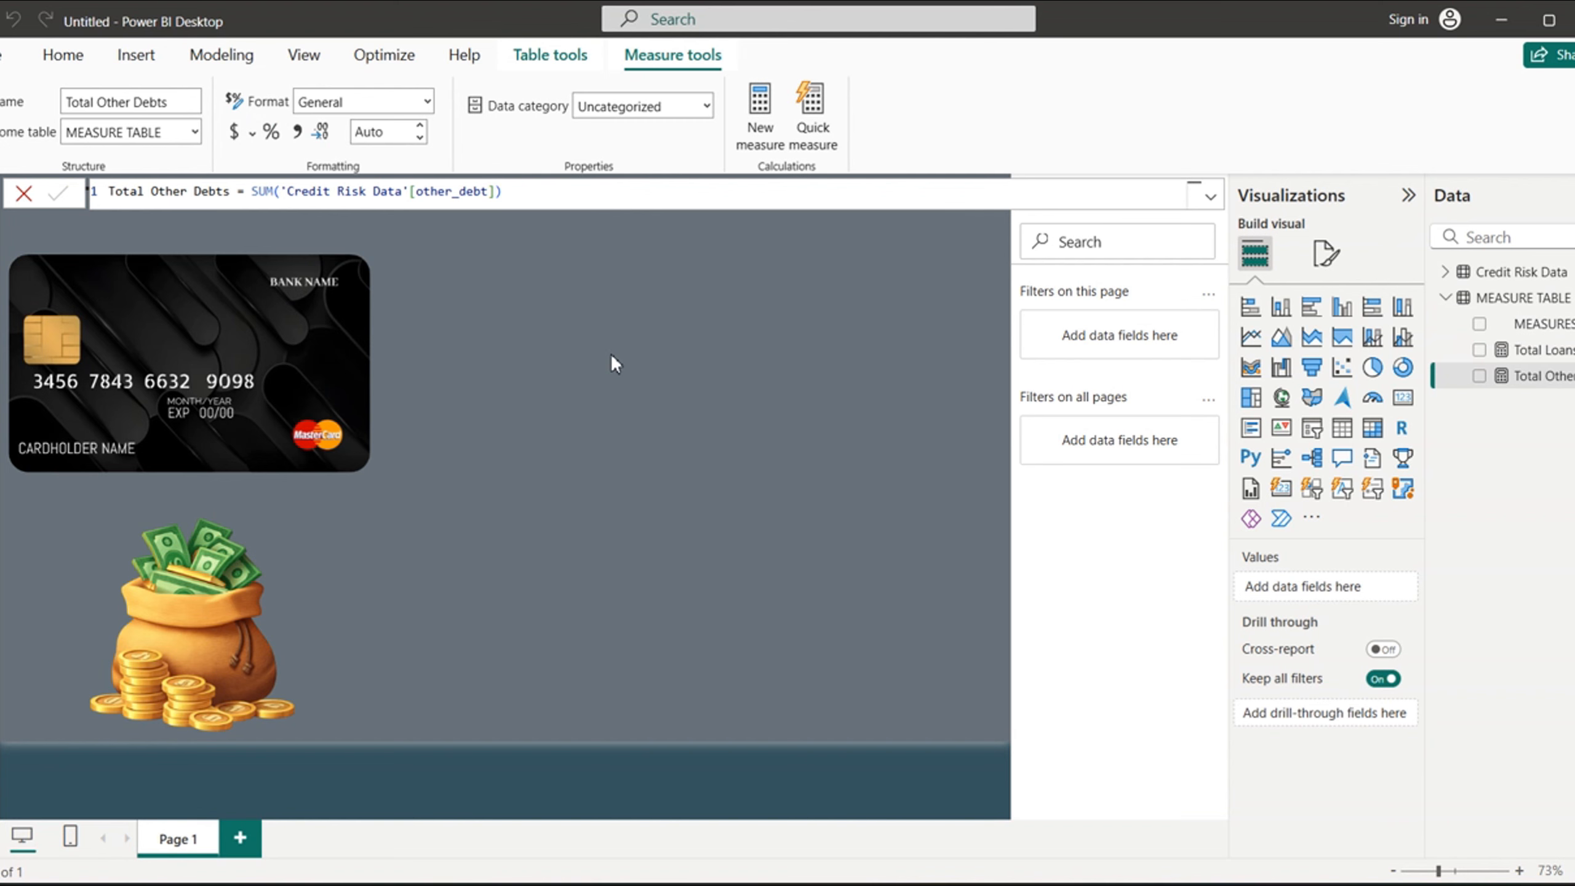
click(986, 413)
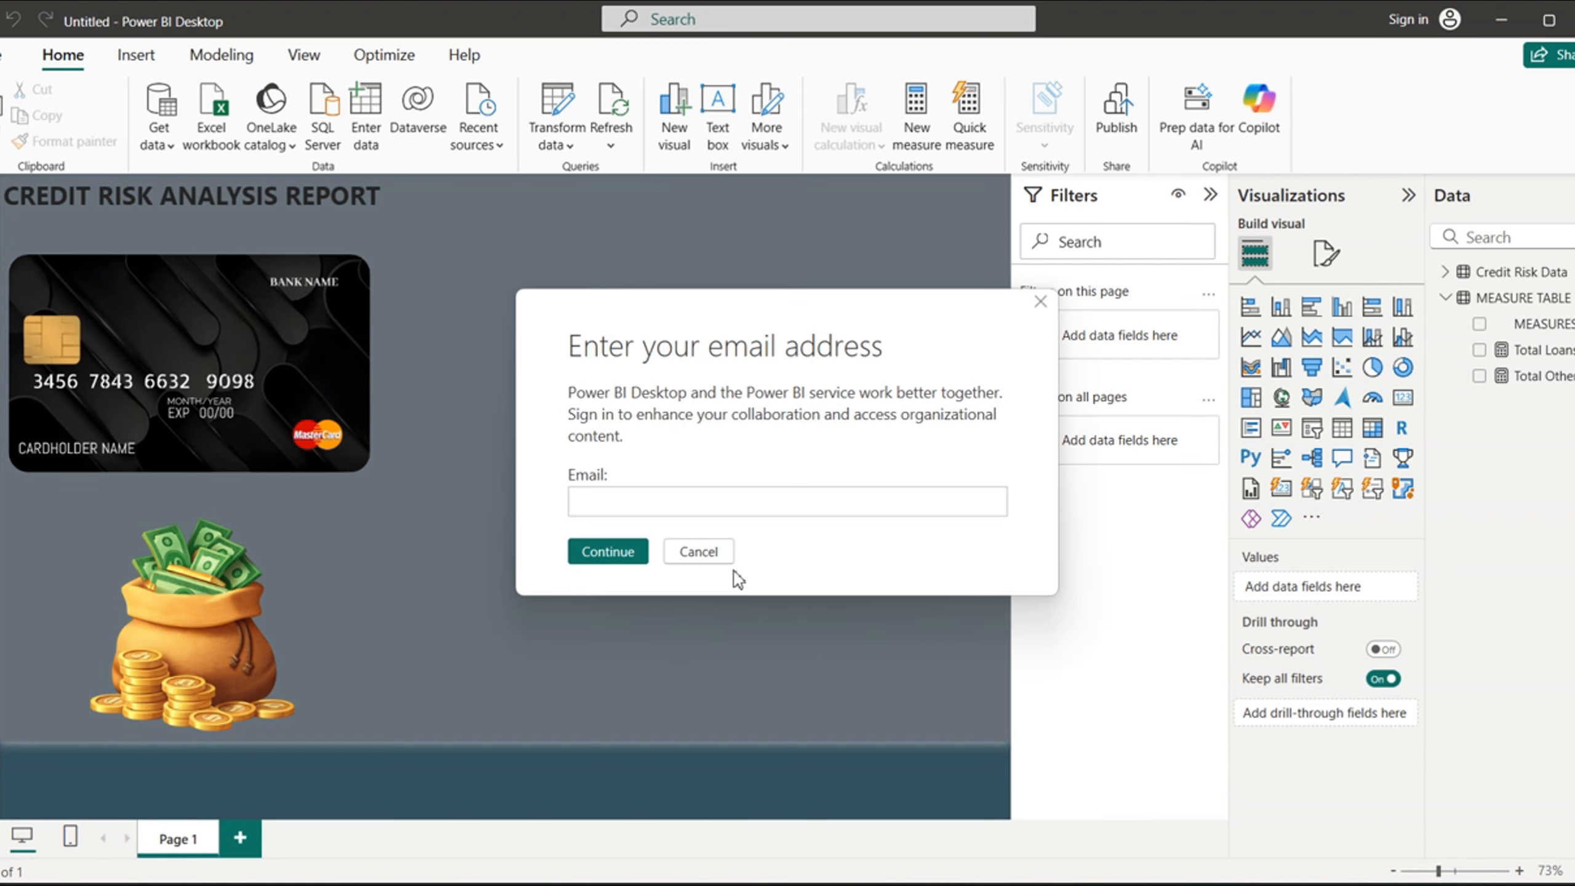
click(699, 551)
click(699, 551)
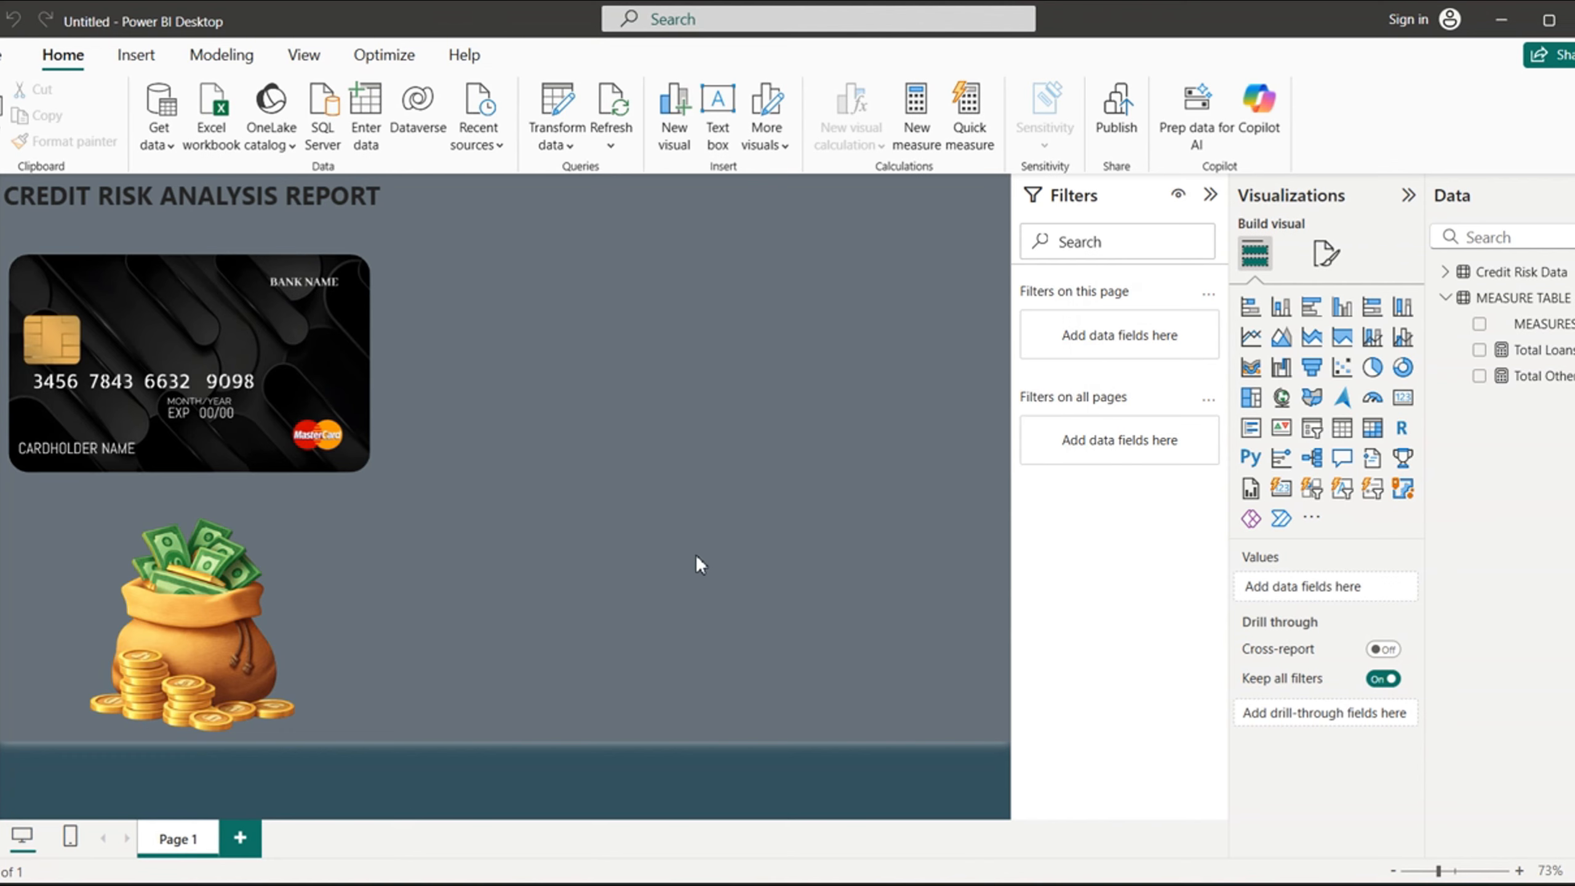
- Add a third measure to MEASURE TABLE and name it Total Income, dismissing the sign-in prompt
click(1544, 324)
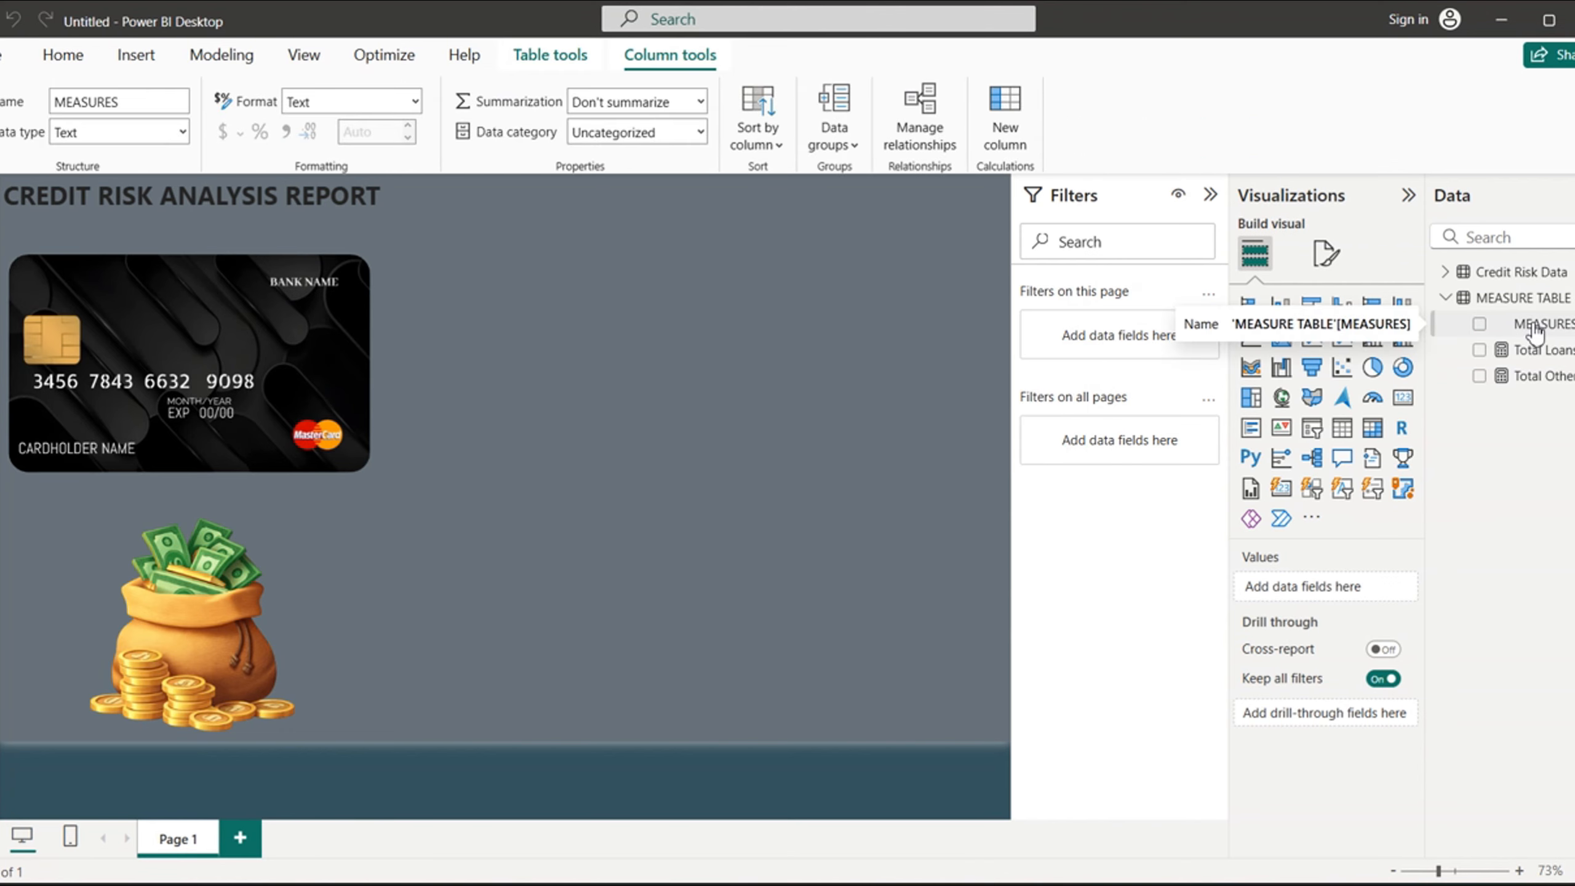
right_click(1535, 334)
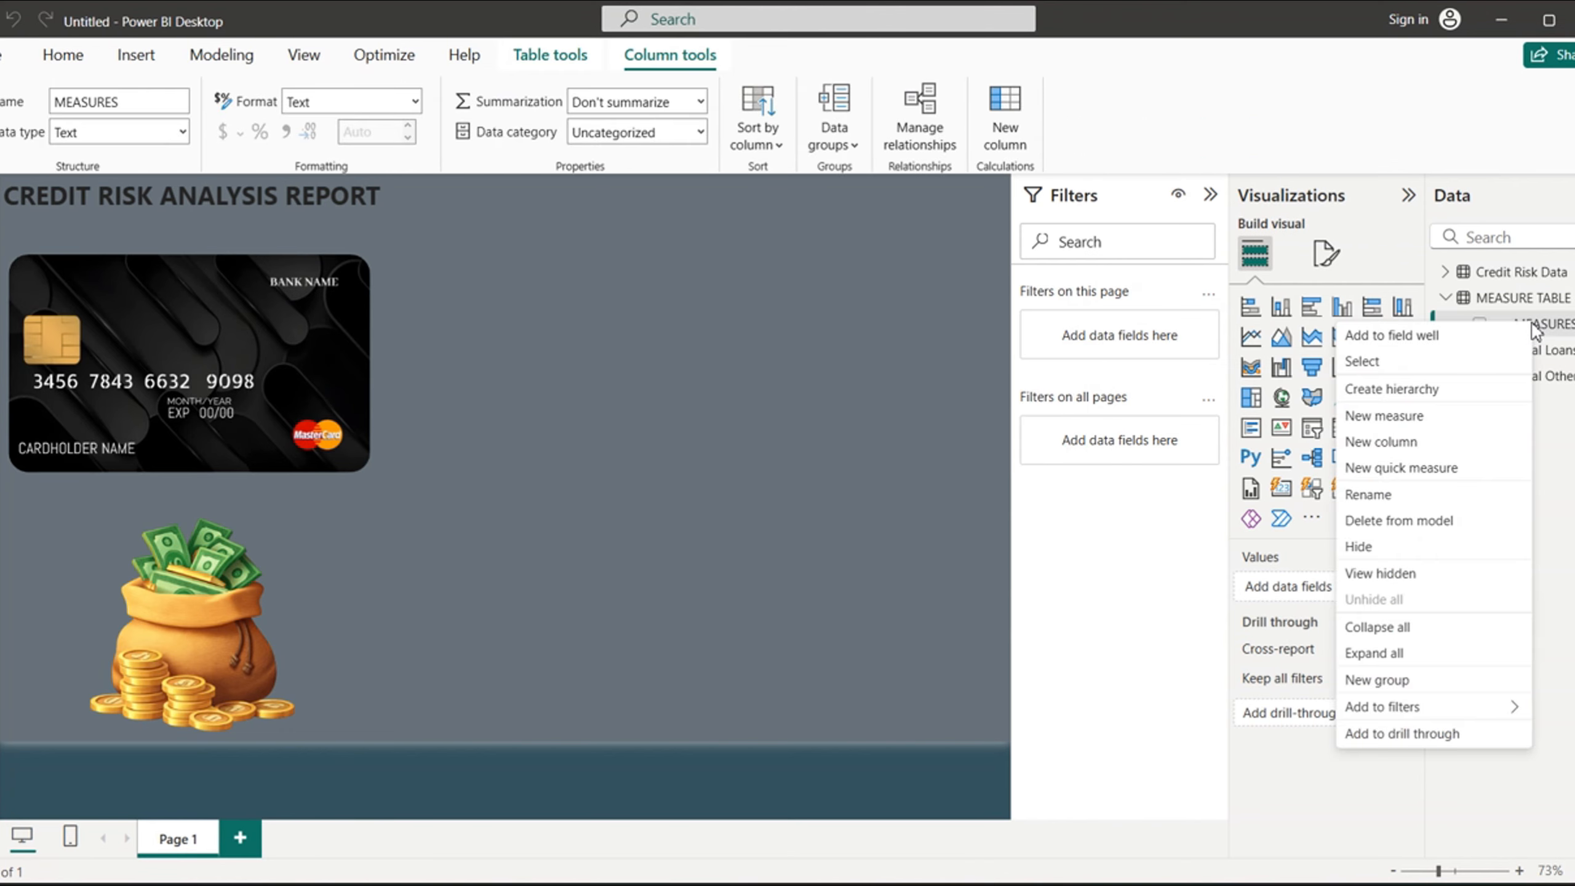
click(1375, 417)
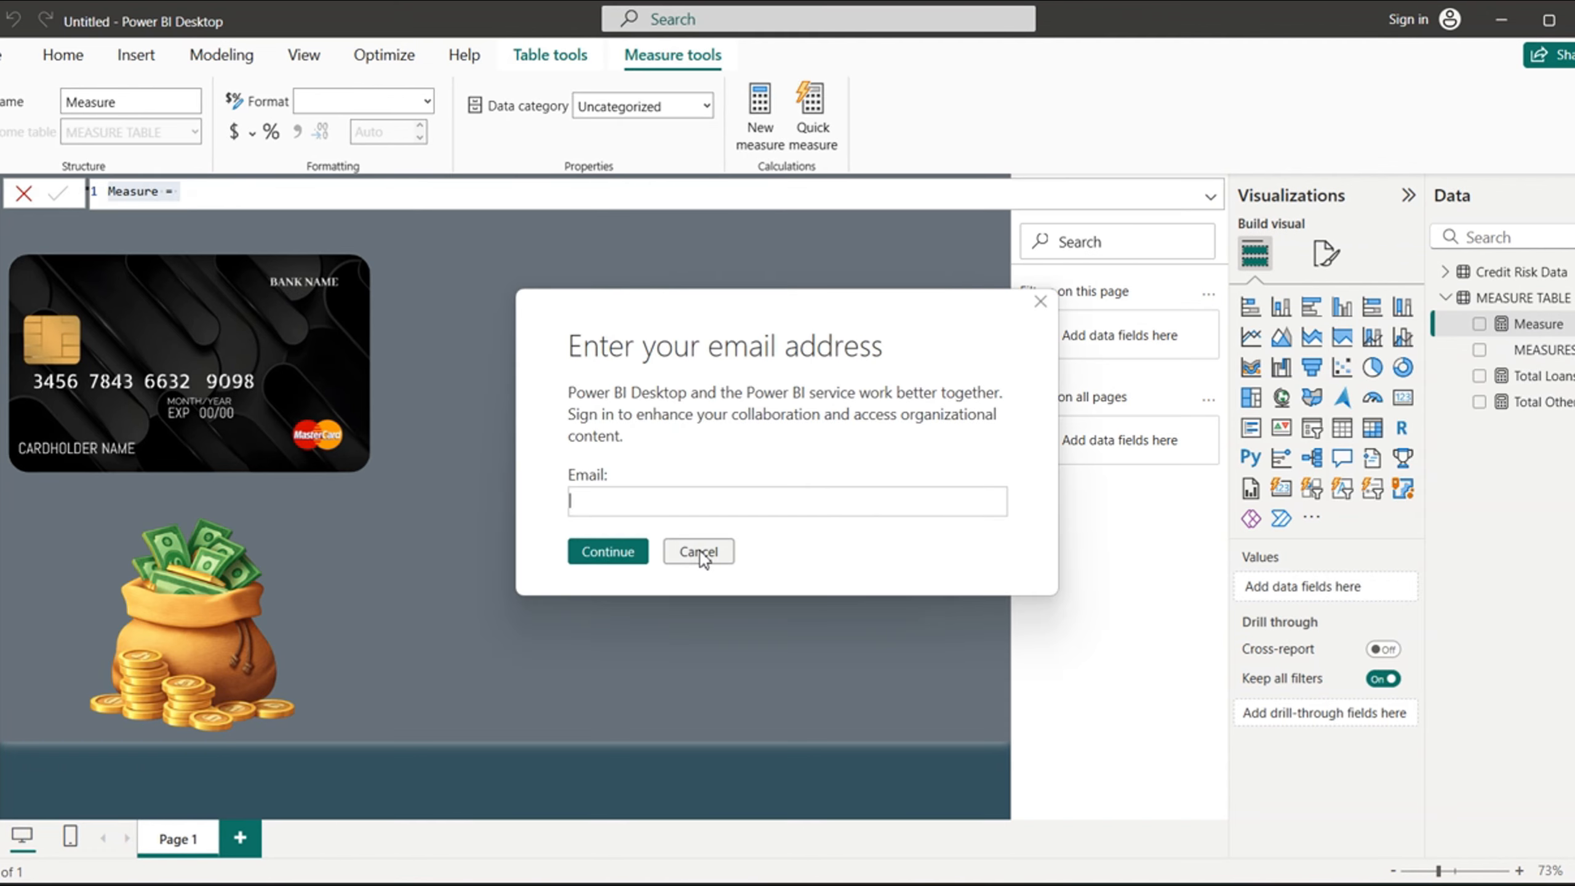
click(700, 553)
click(700, 553)
click(166, 194)
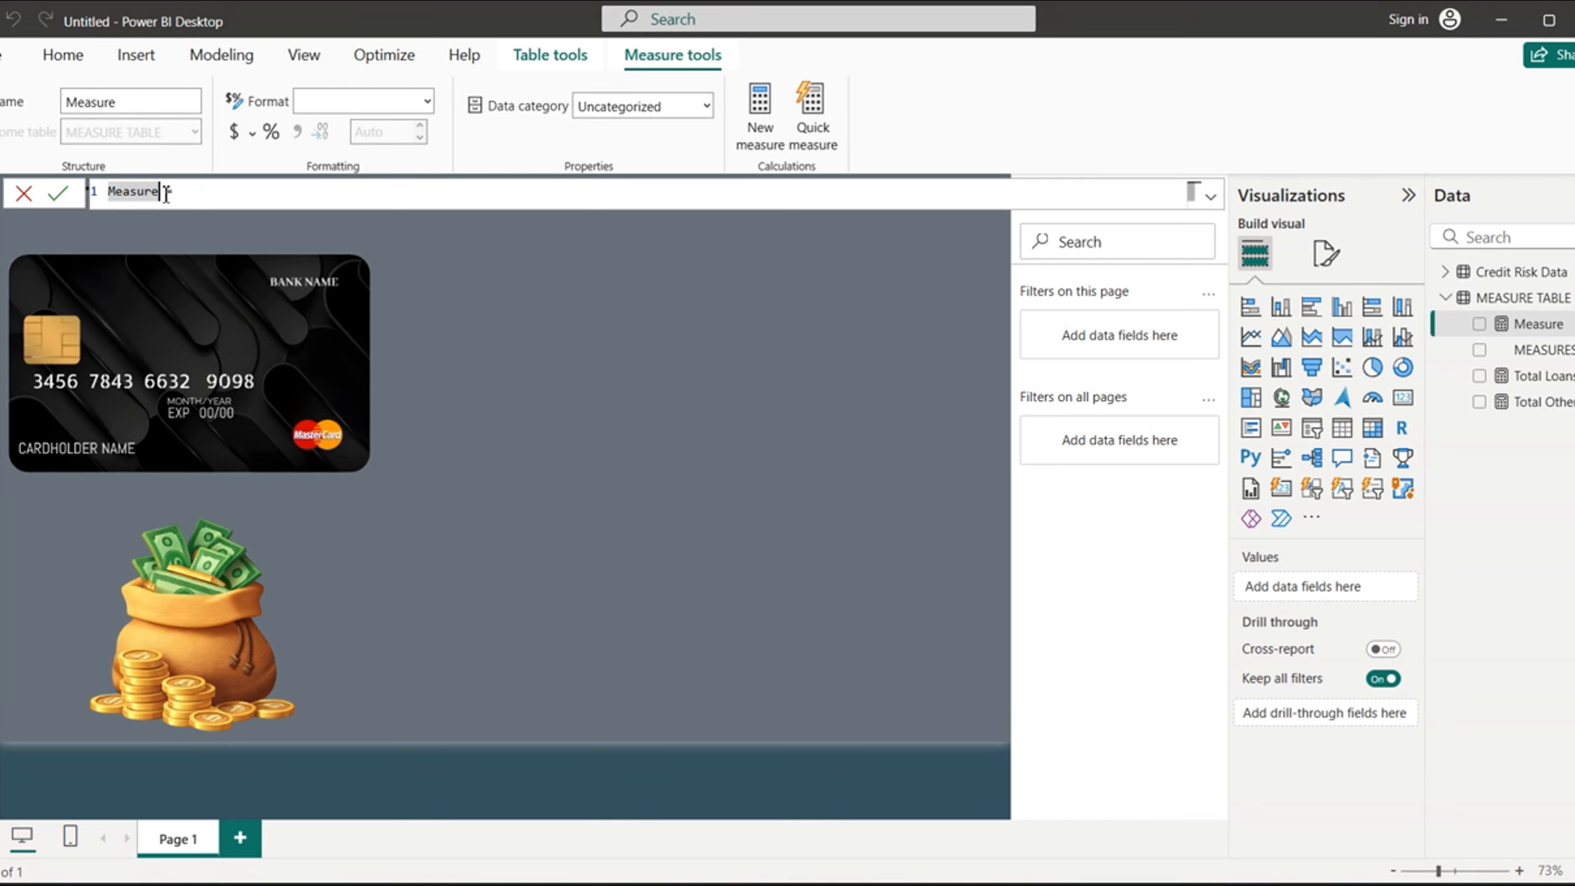
key(BackSpace)
key(BackSpace)
key(BackSpace)
key(BackSpace)
key(BackSpace)
key(BackSpace)
key(BackSpace)
text(Total Income =)
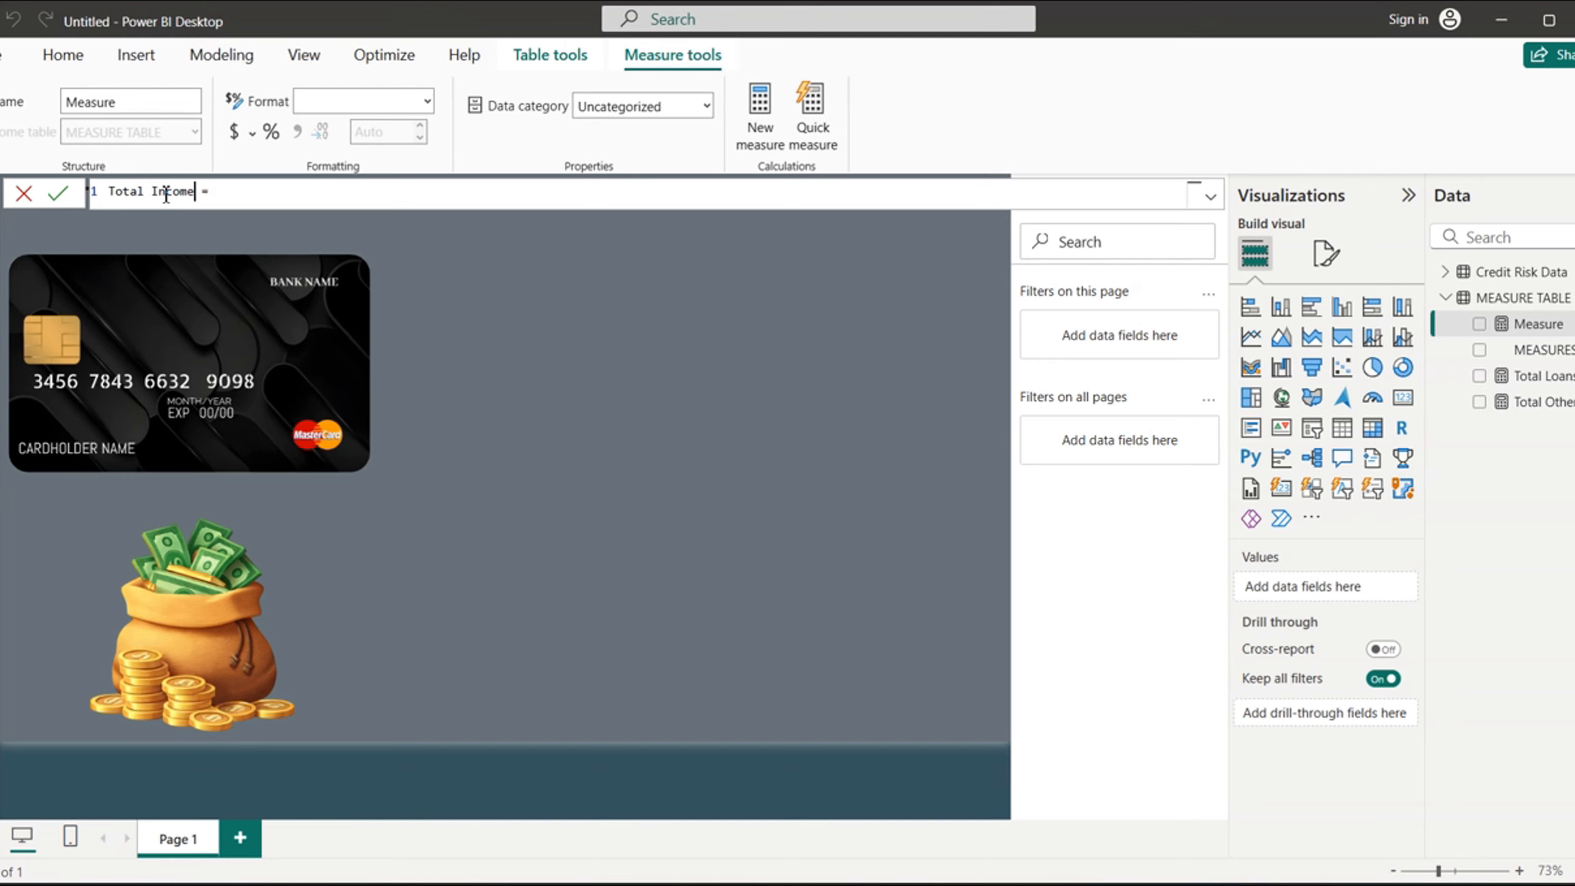
- Define Total Income as SUM('Credit Risk Data'[person_income]) and commit it, dismissing the sign-in prompt
click(236, 191)
text(sum)
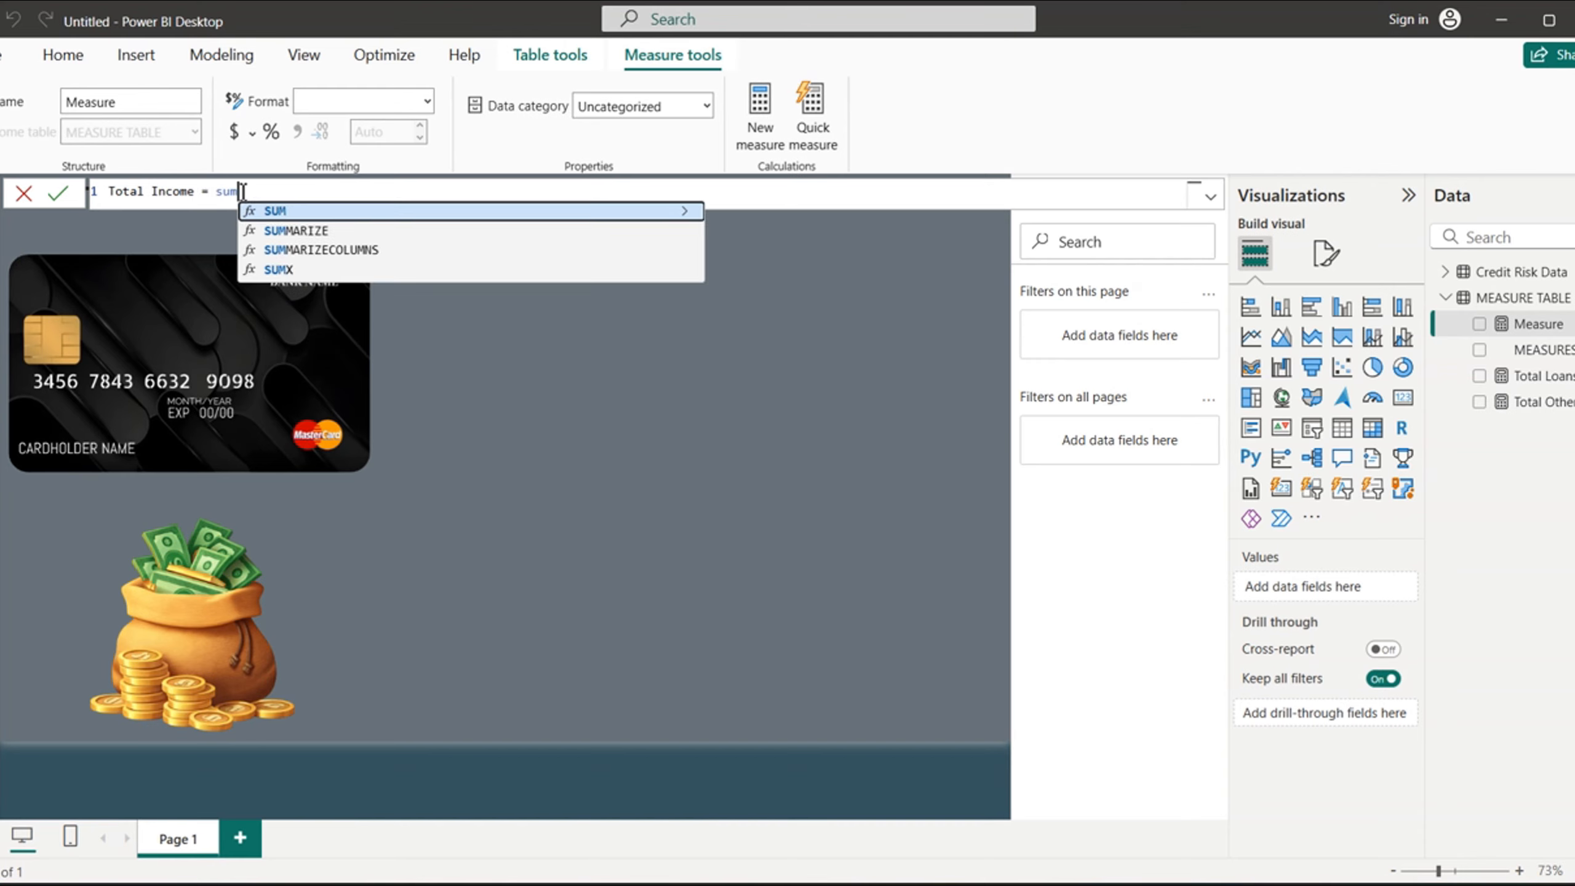
click(313, 212)
text(income)
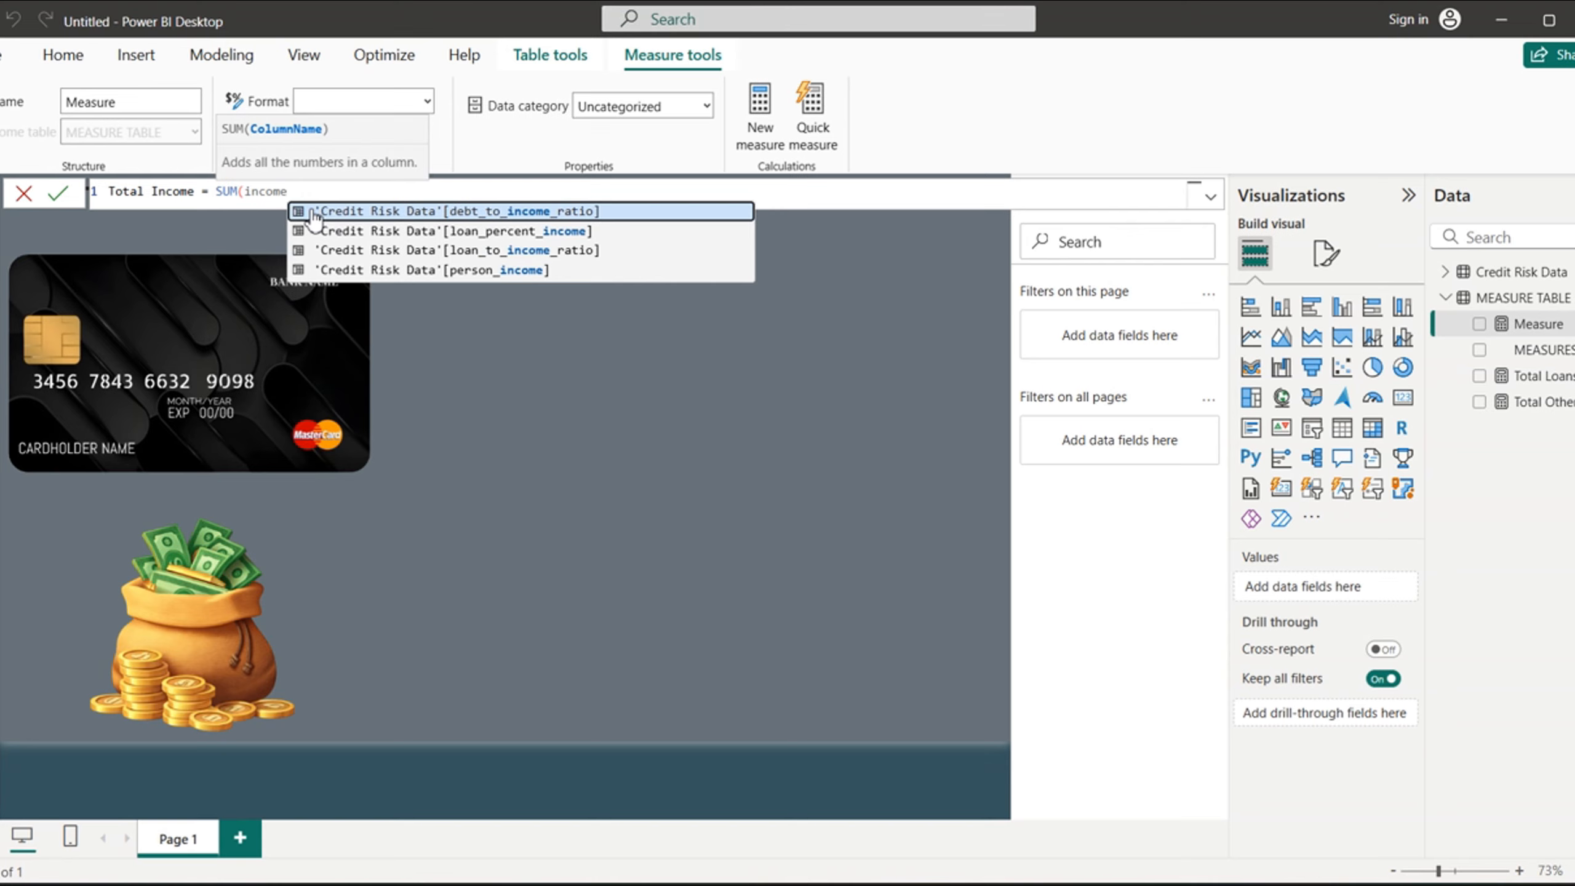
click(468, 271)
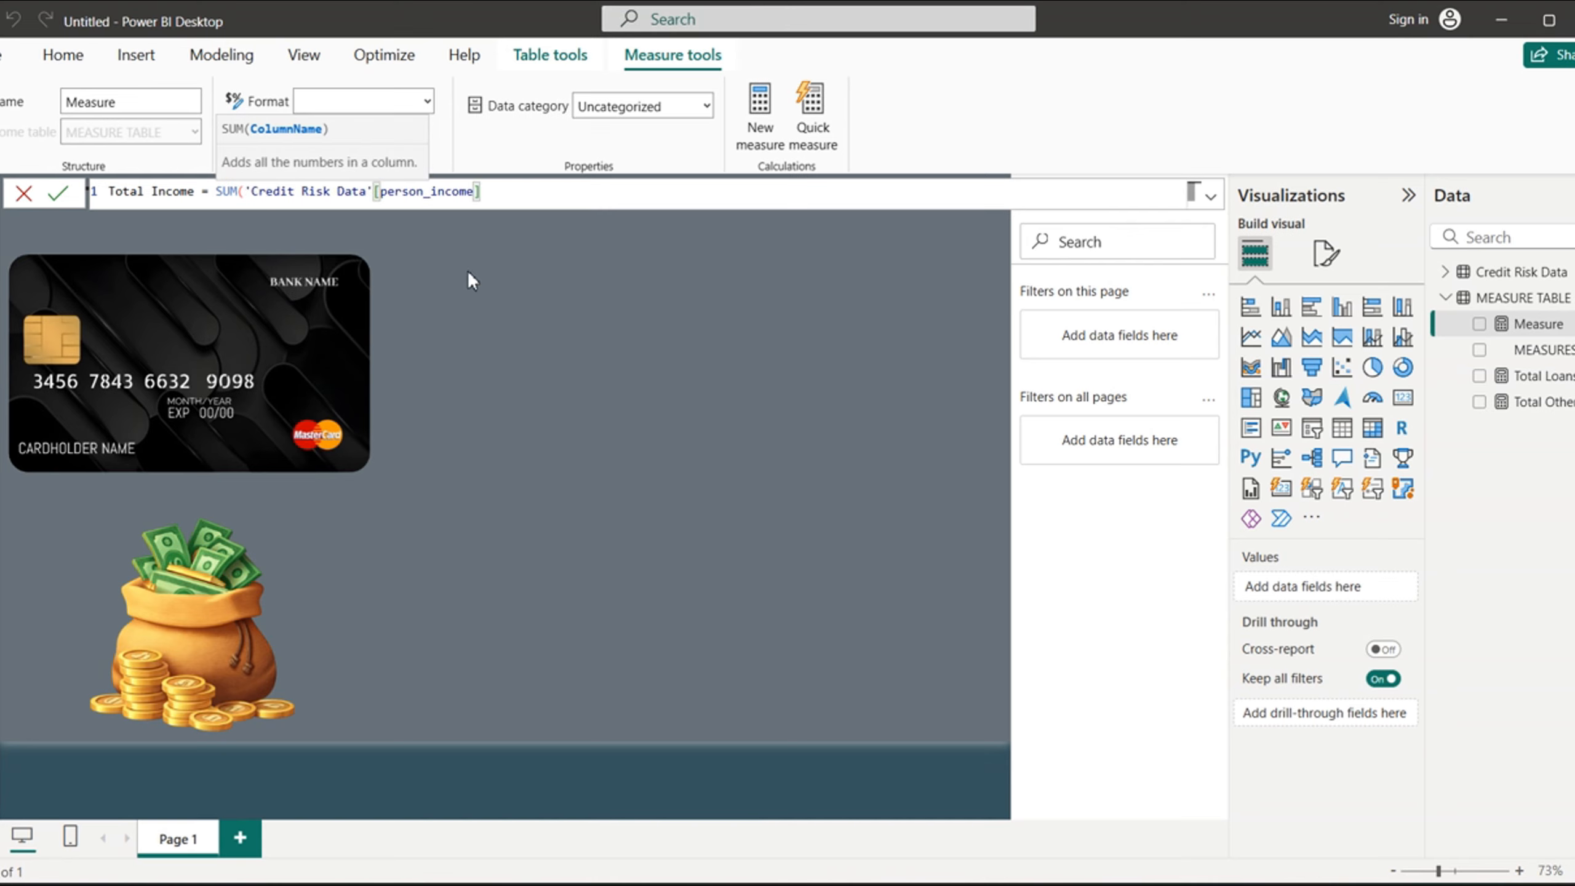
text())
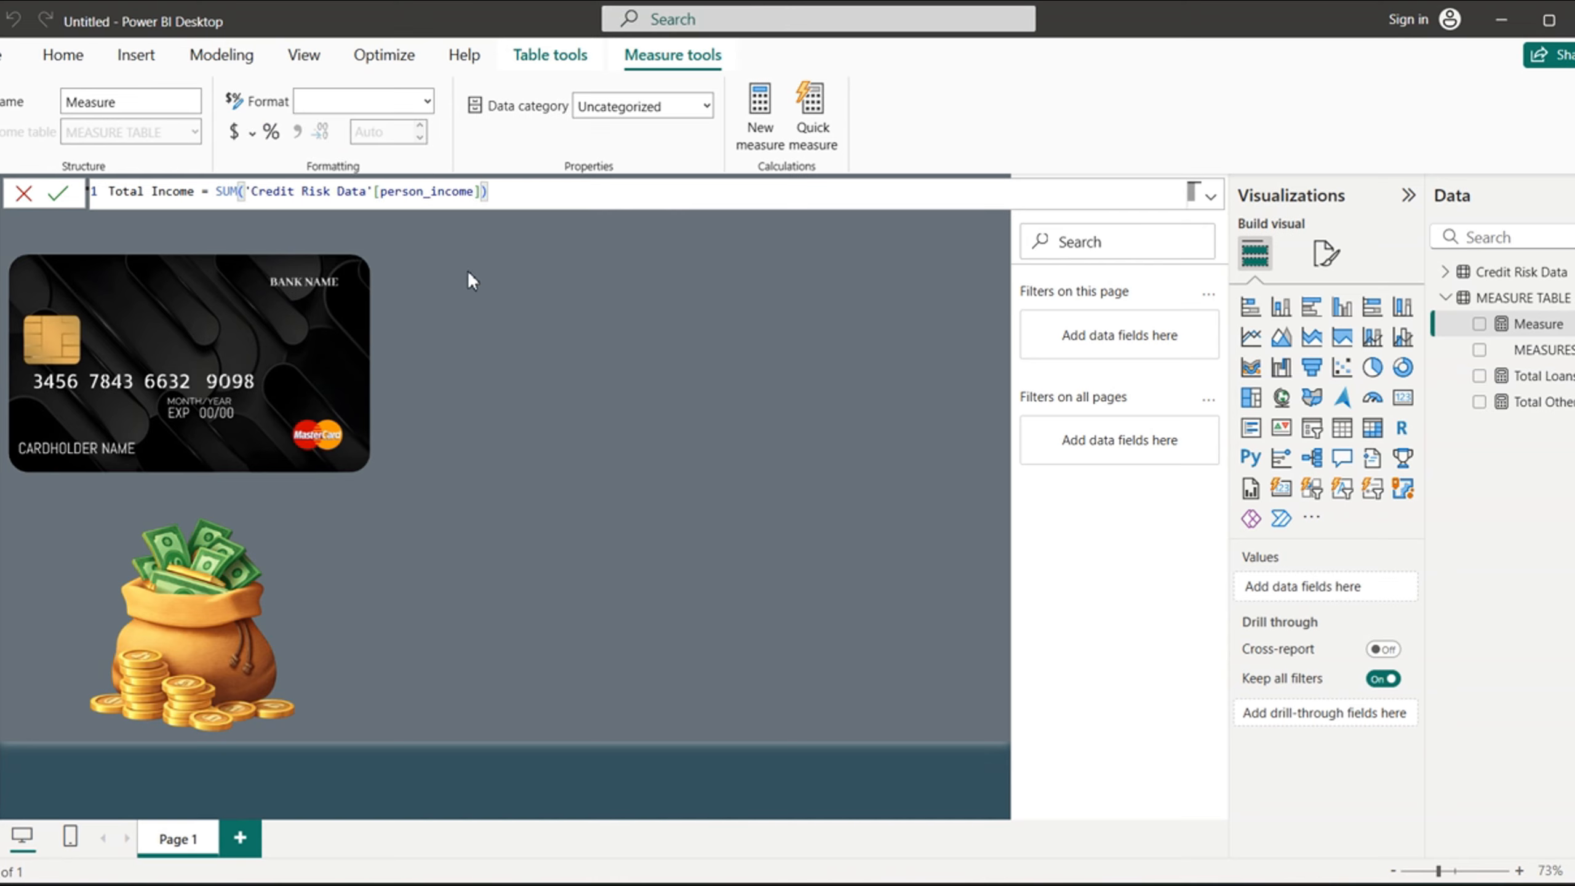
key(Return)
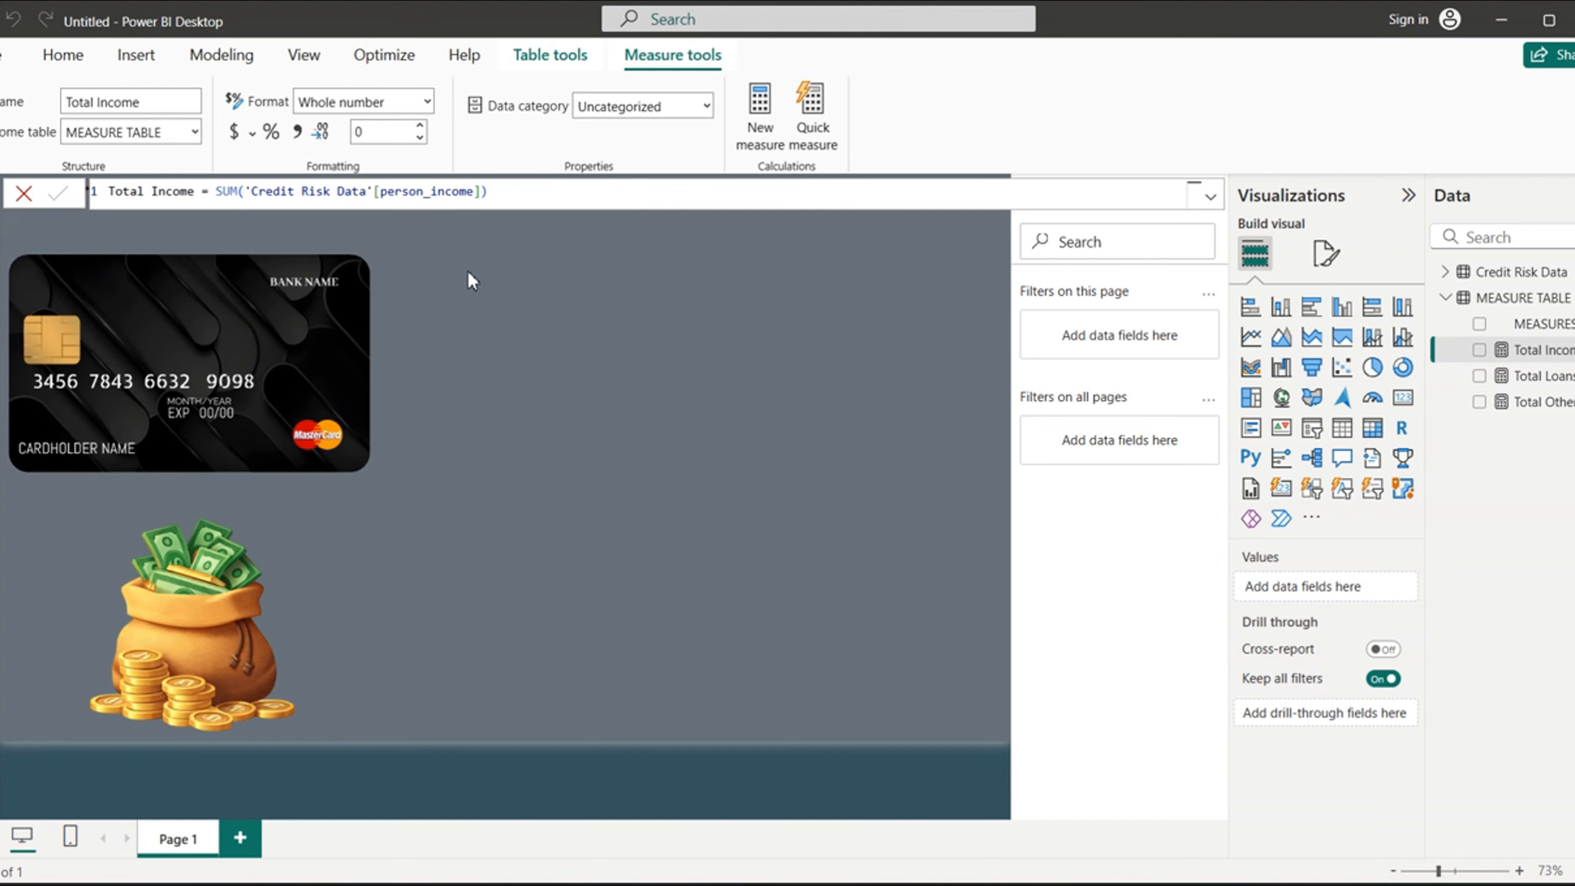
click(699, 557)
click(699, 557)
click(698, 554)
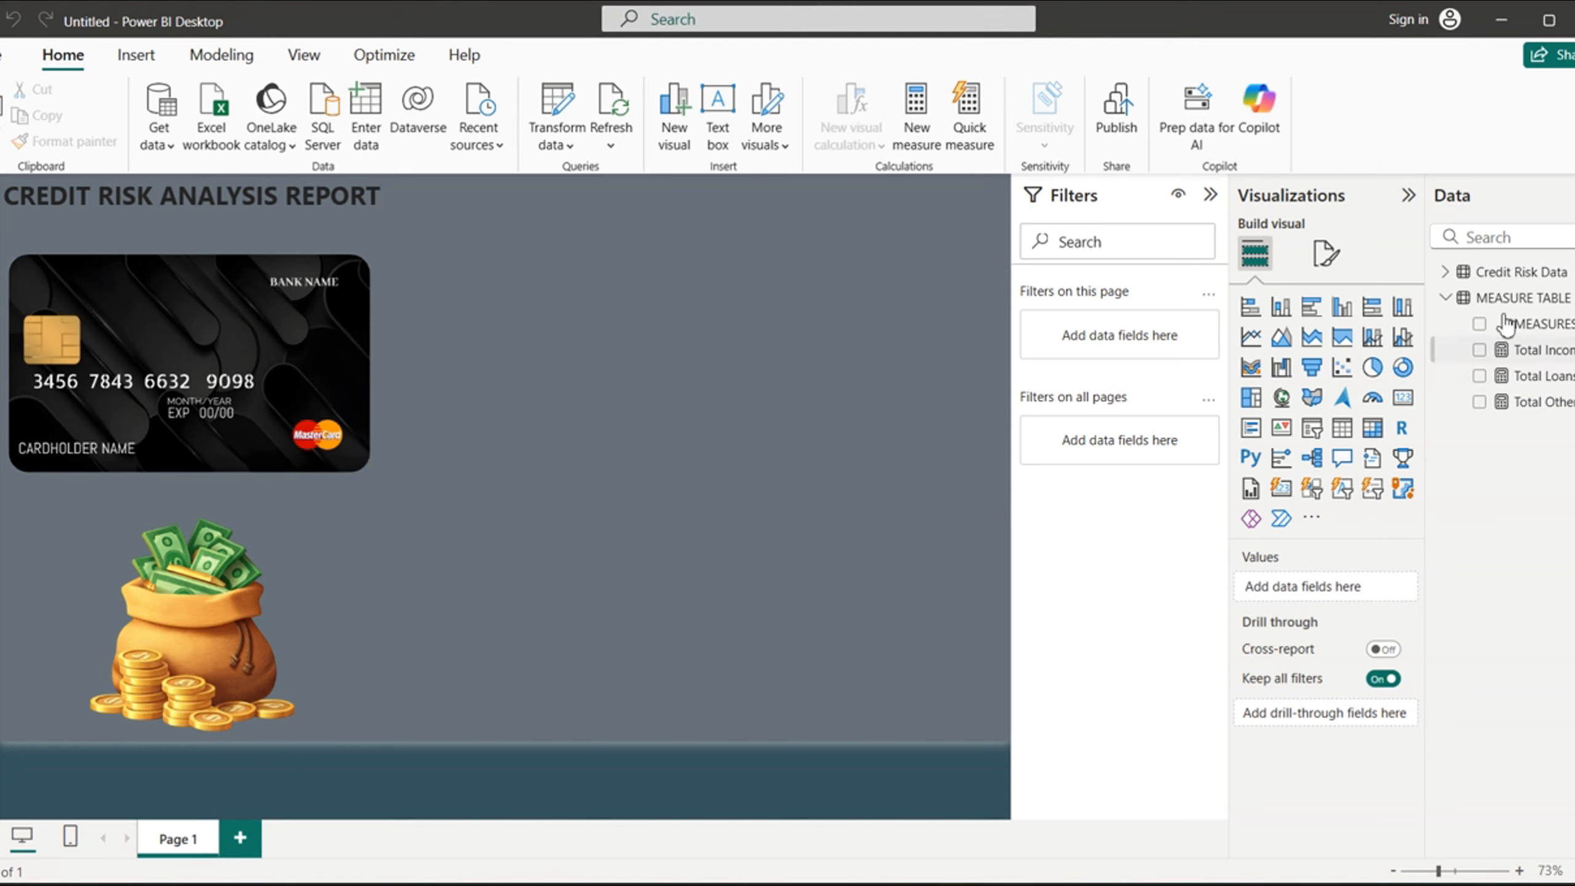
- Collapse MEASURE TABLE in the report's field list and show the rows of Credit Risk Data in table view
click(1449, 300)
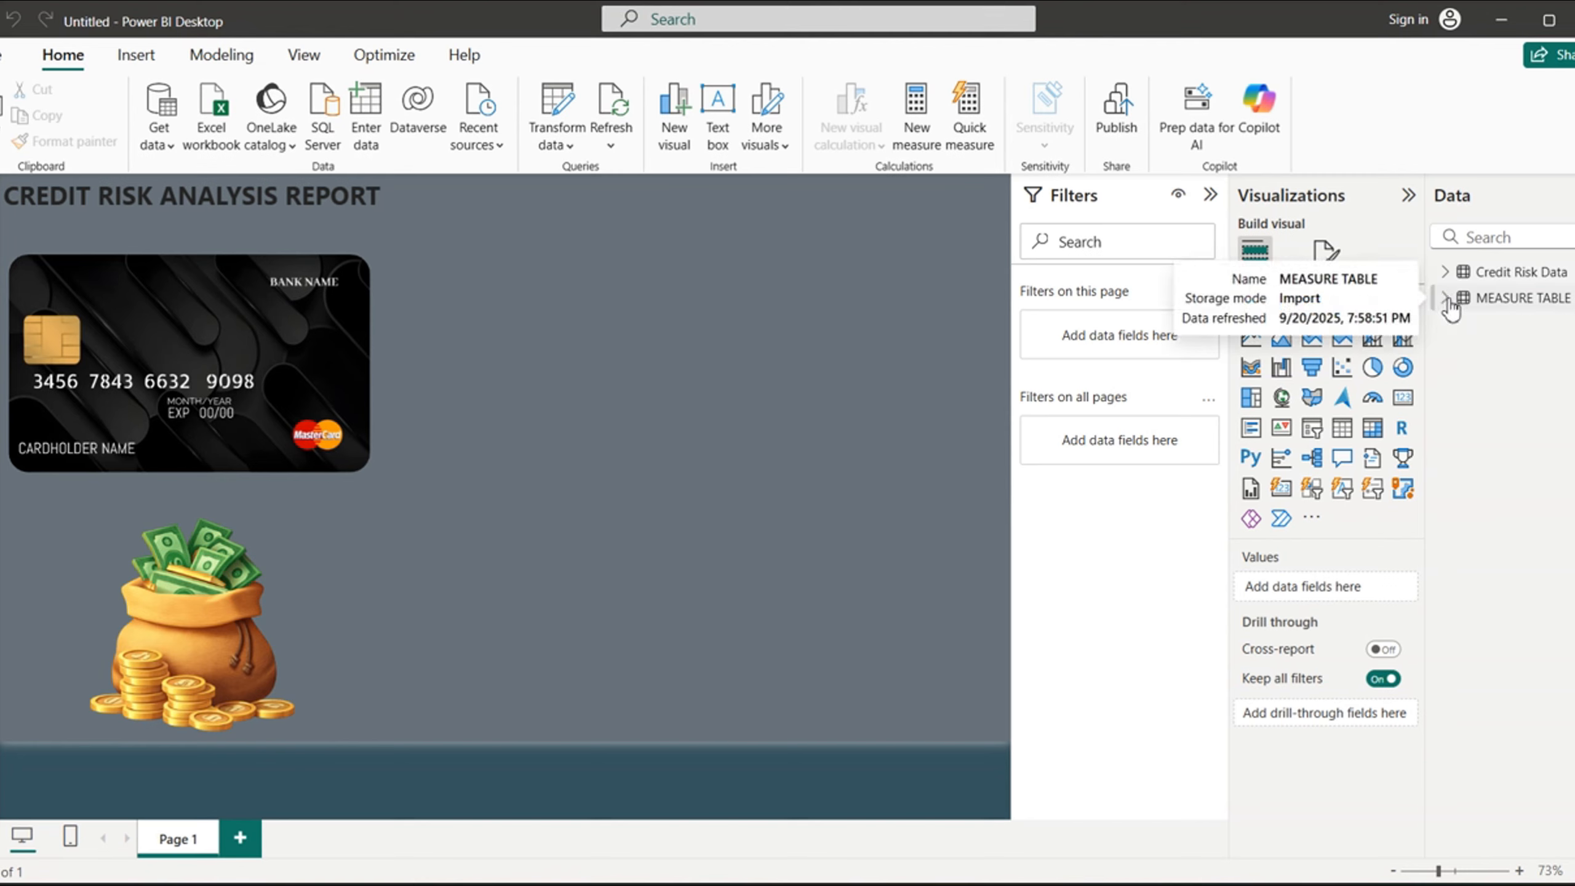
click(1505, 273)
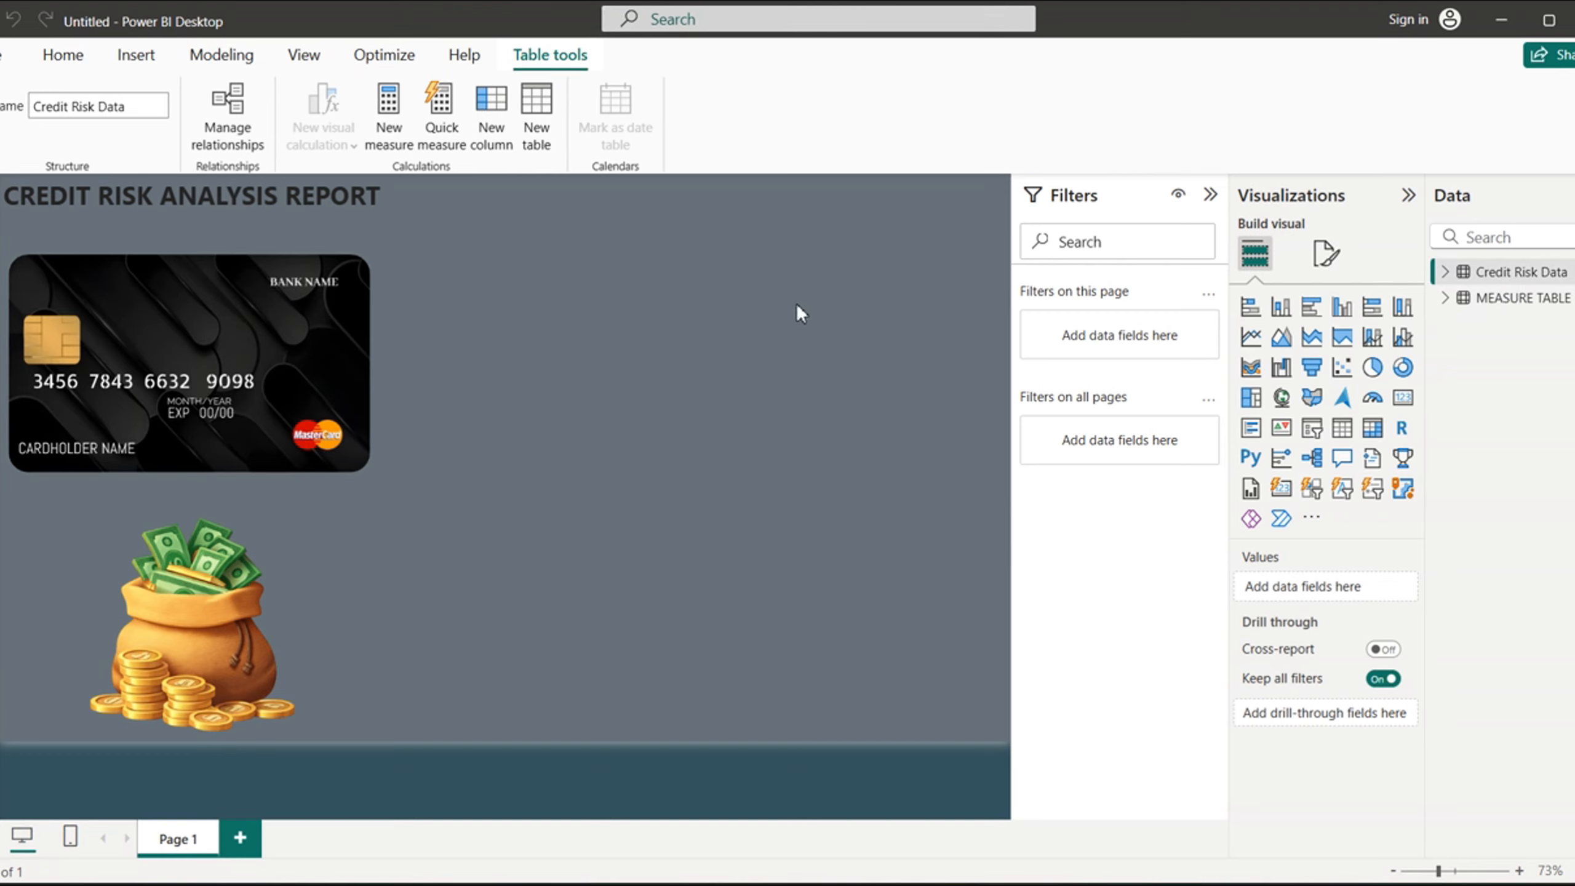
click(5, 226)
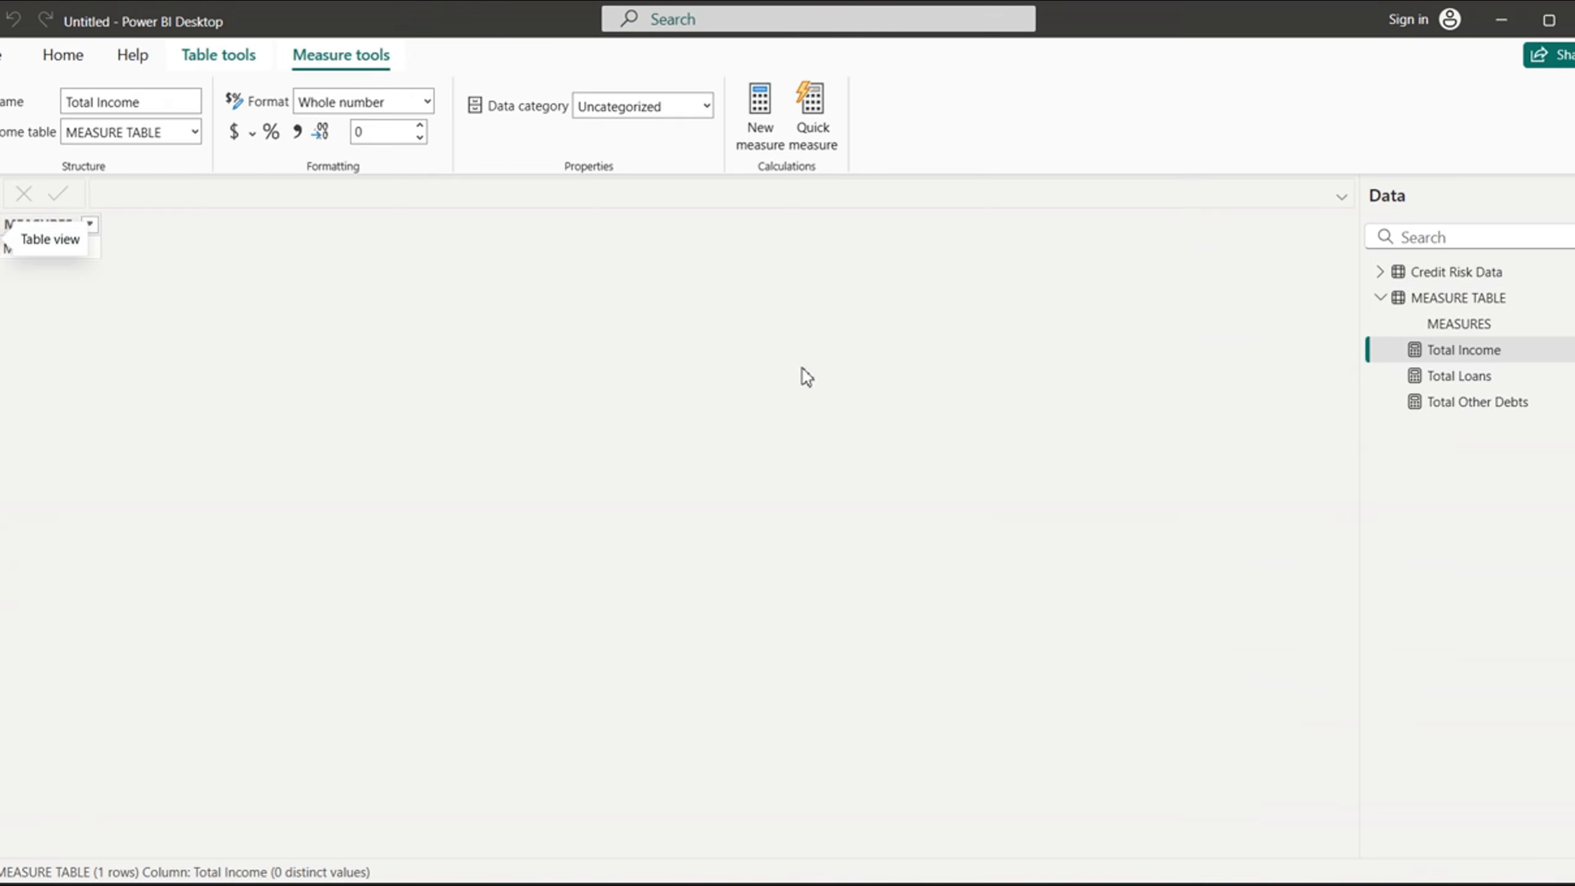
click(1445, 278)
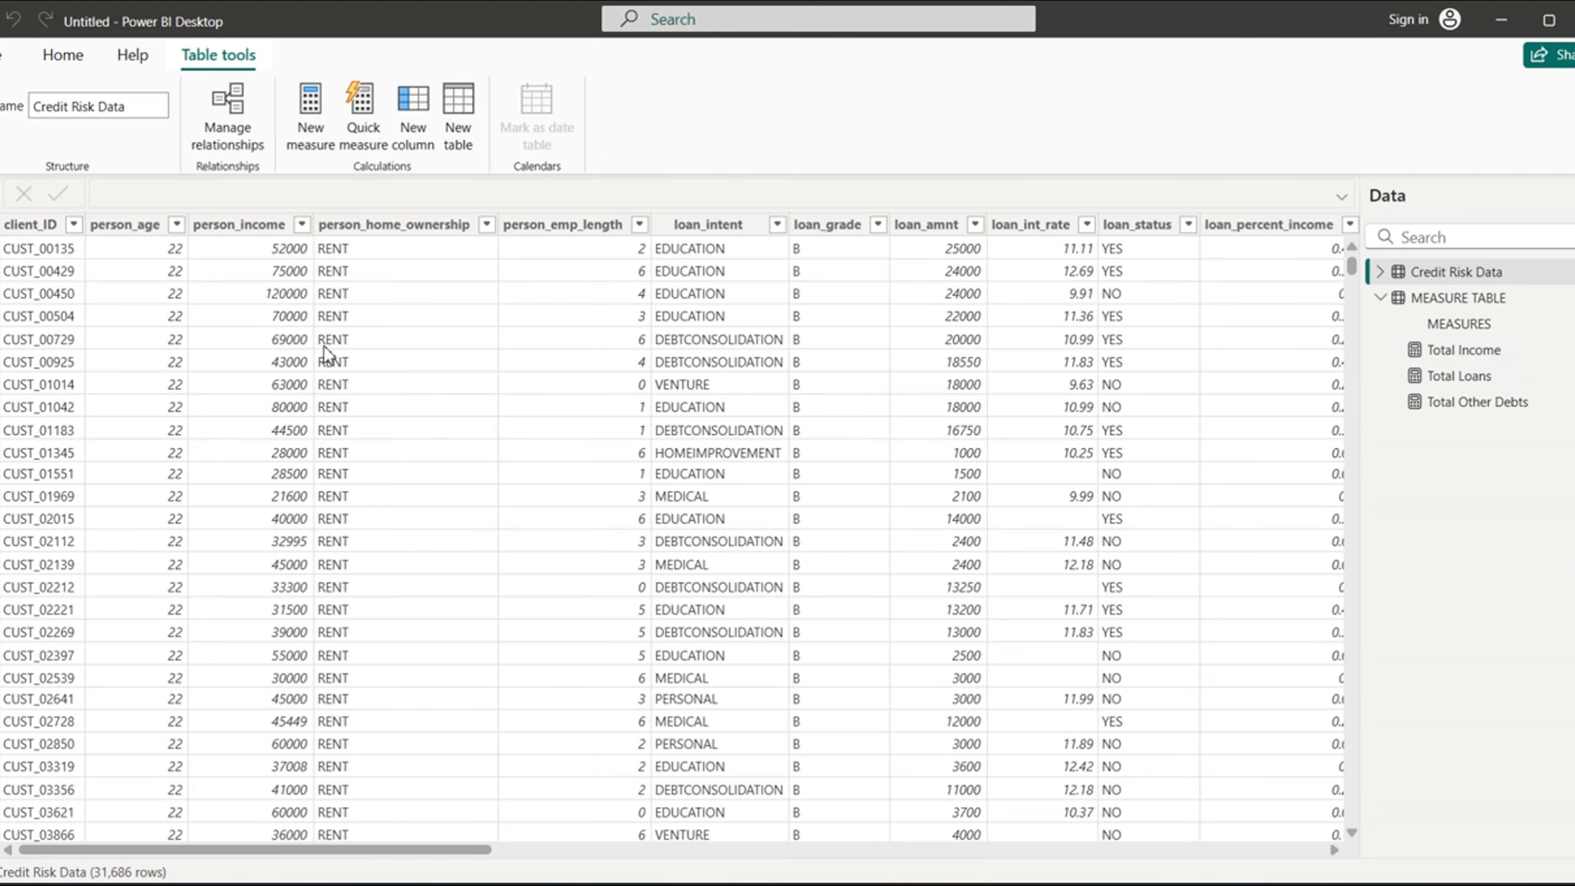
- Start a new bin group on the person_age column and name it Age_Grouping (bins)
click(137, 236)
right_click(134, 230)
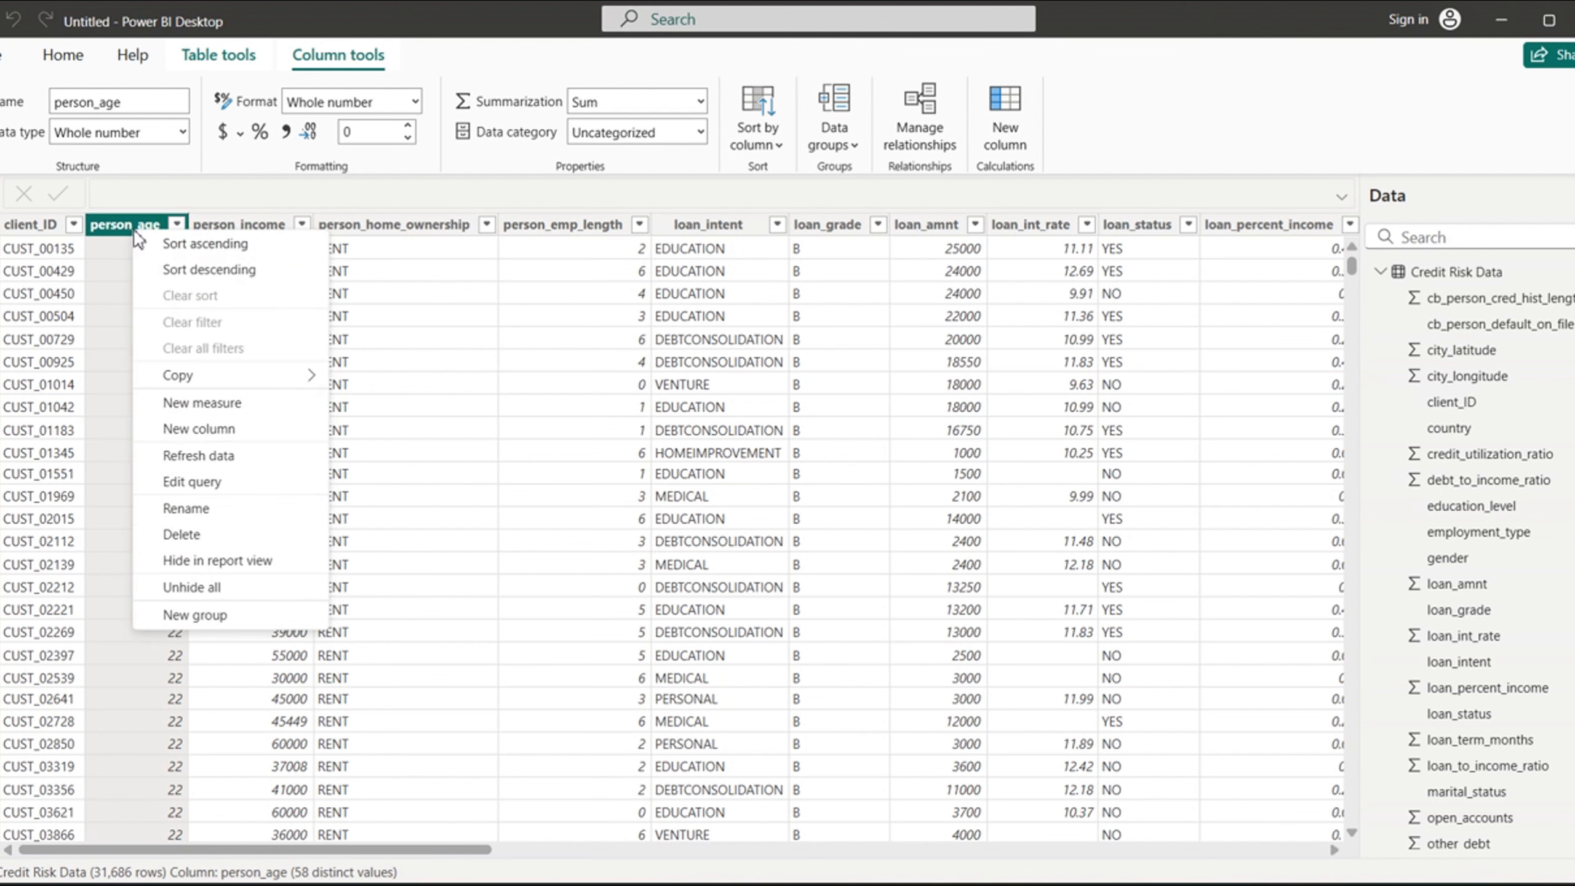
click(221, 617)
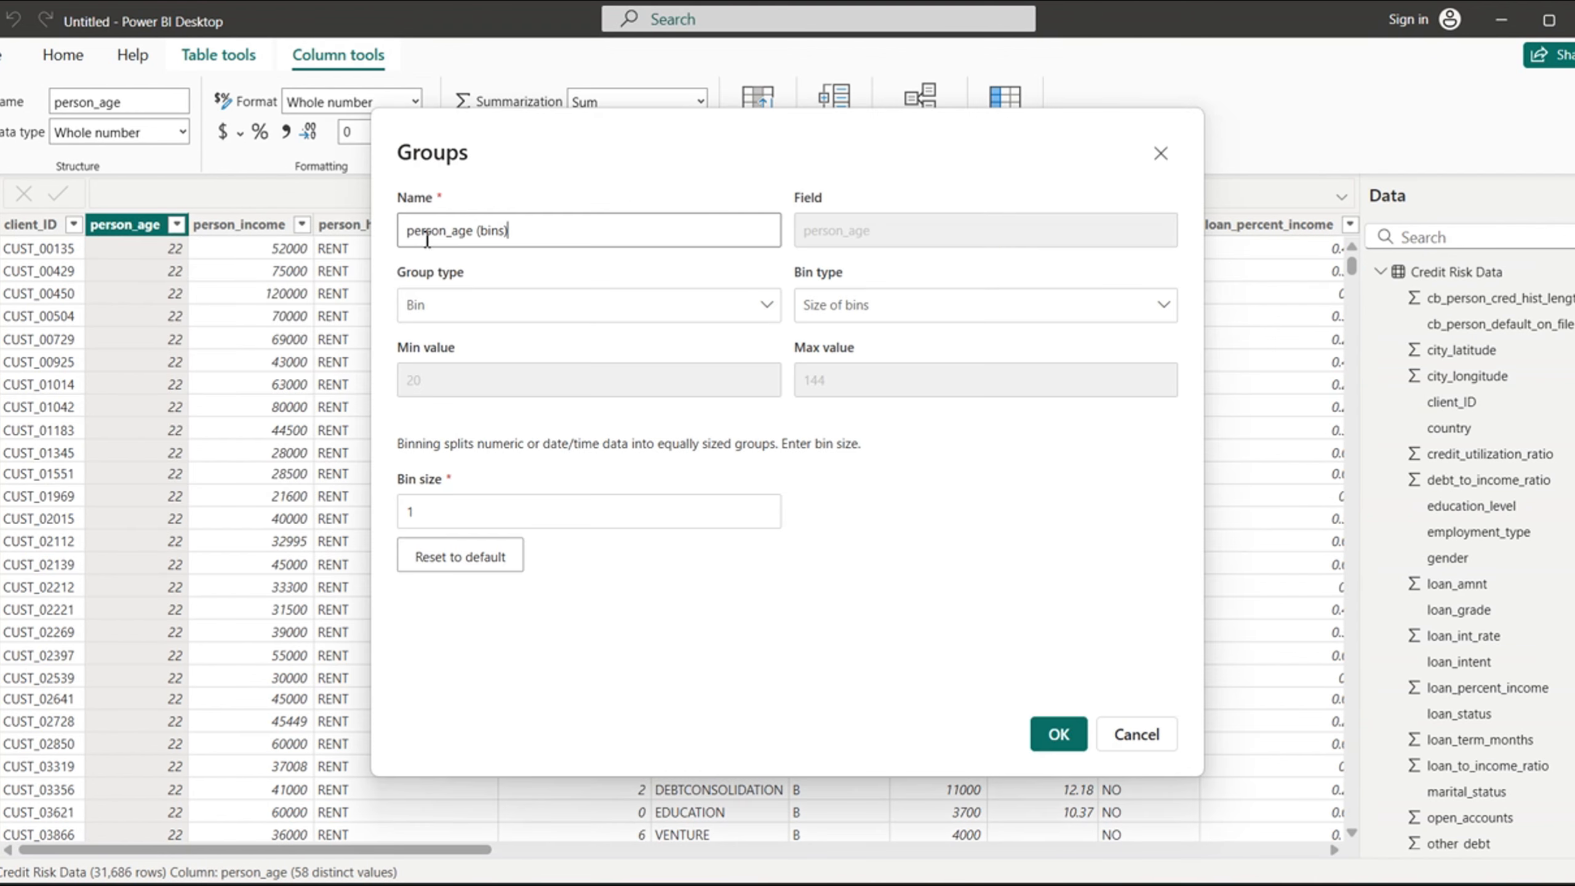
click(454, 230)
key(BackSpace)
key(BackSpace)
key(BackSpace)
key(BackSpace)
key(BackSpace)
key(BackSpace)
key(BackSpace)
key(Delete)
text(A)
key(Right)
key(Right)
text(_Grouping)
- Set the age group's bin size to 10 and create the group
click(437, 518)
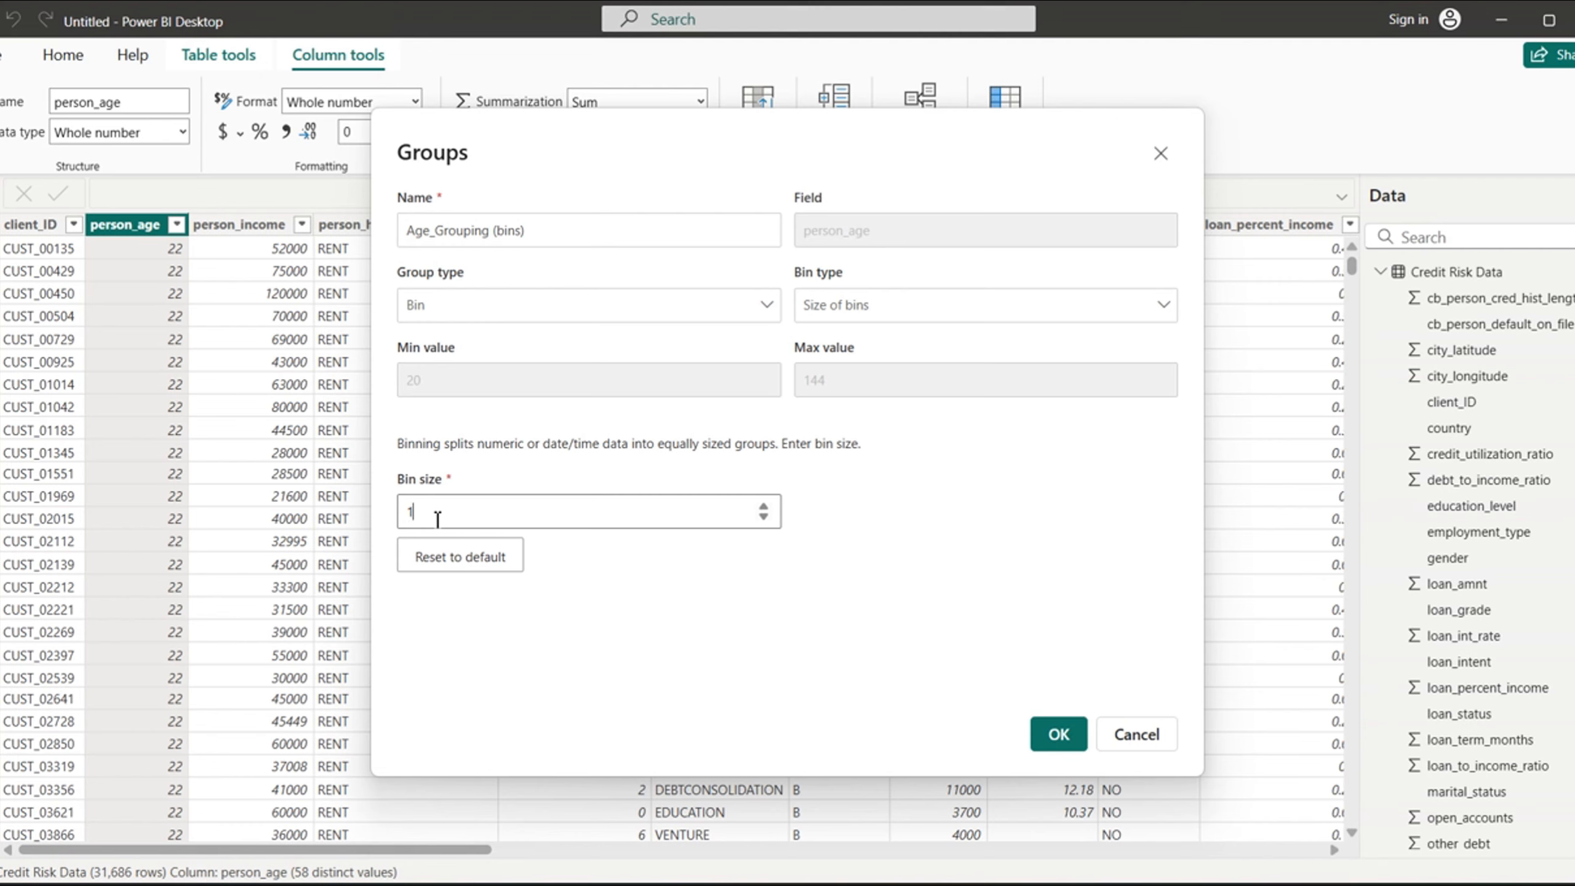
text(0)
click(1058, 739)
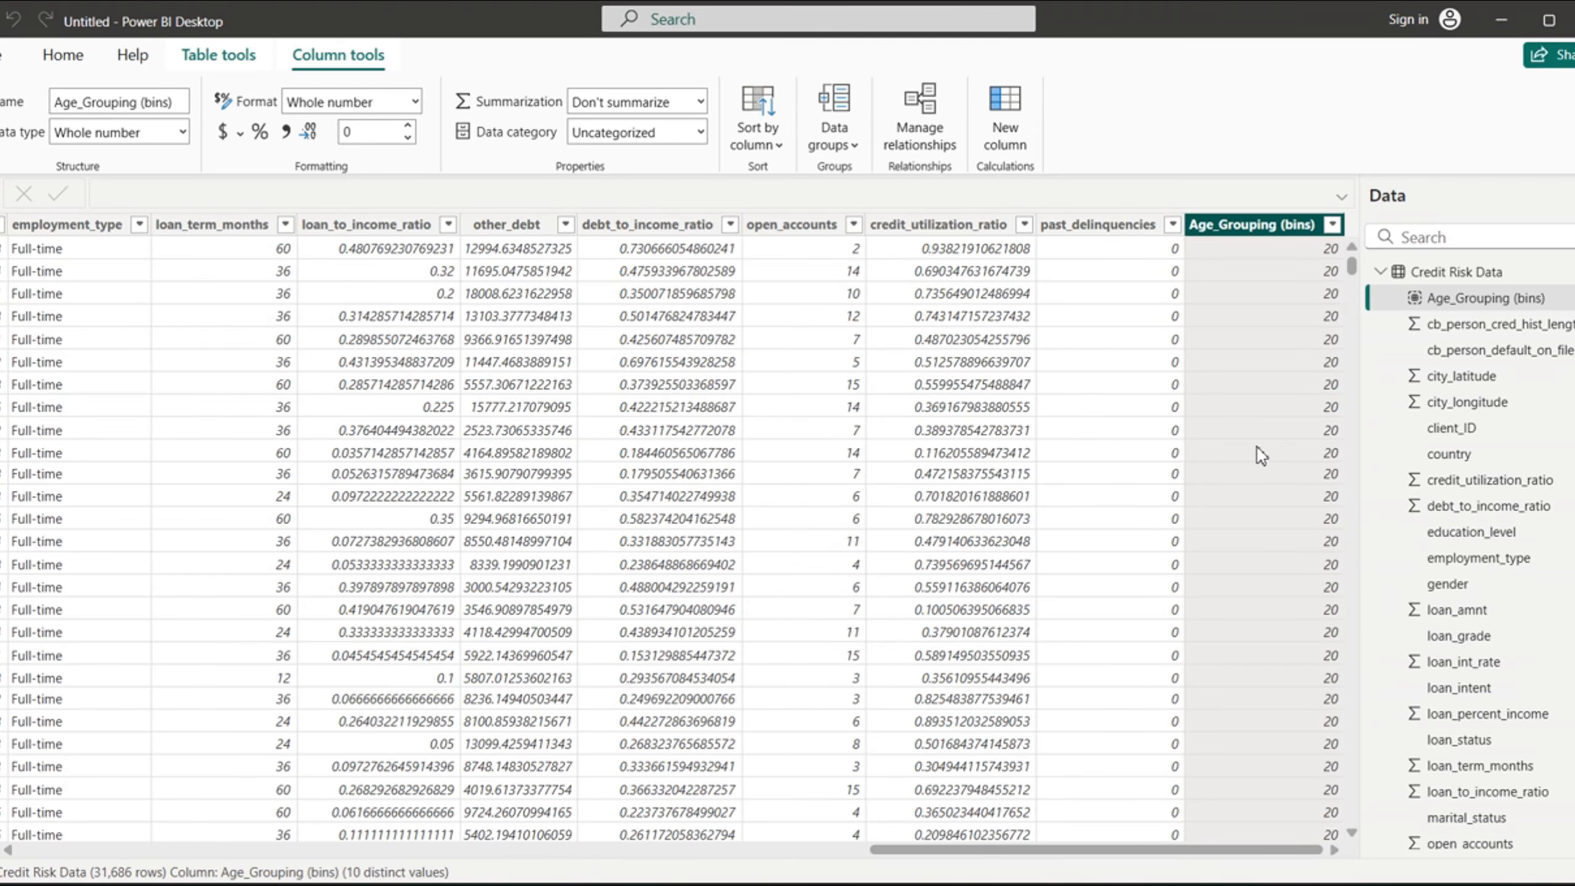
- Examine the filter values of Age_Grouping (bins) and review its group settings without changing them
click(1333, 226)
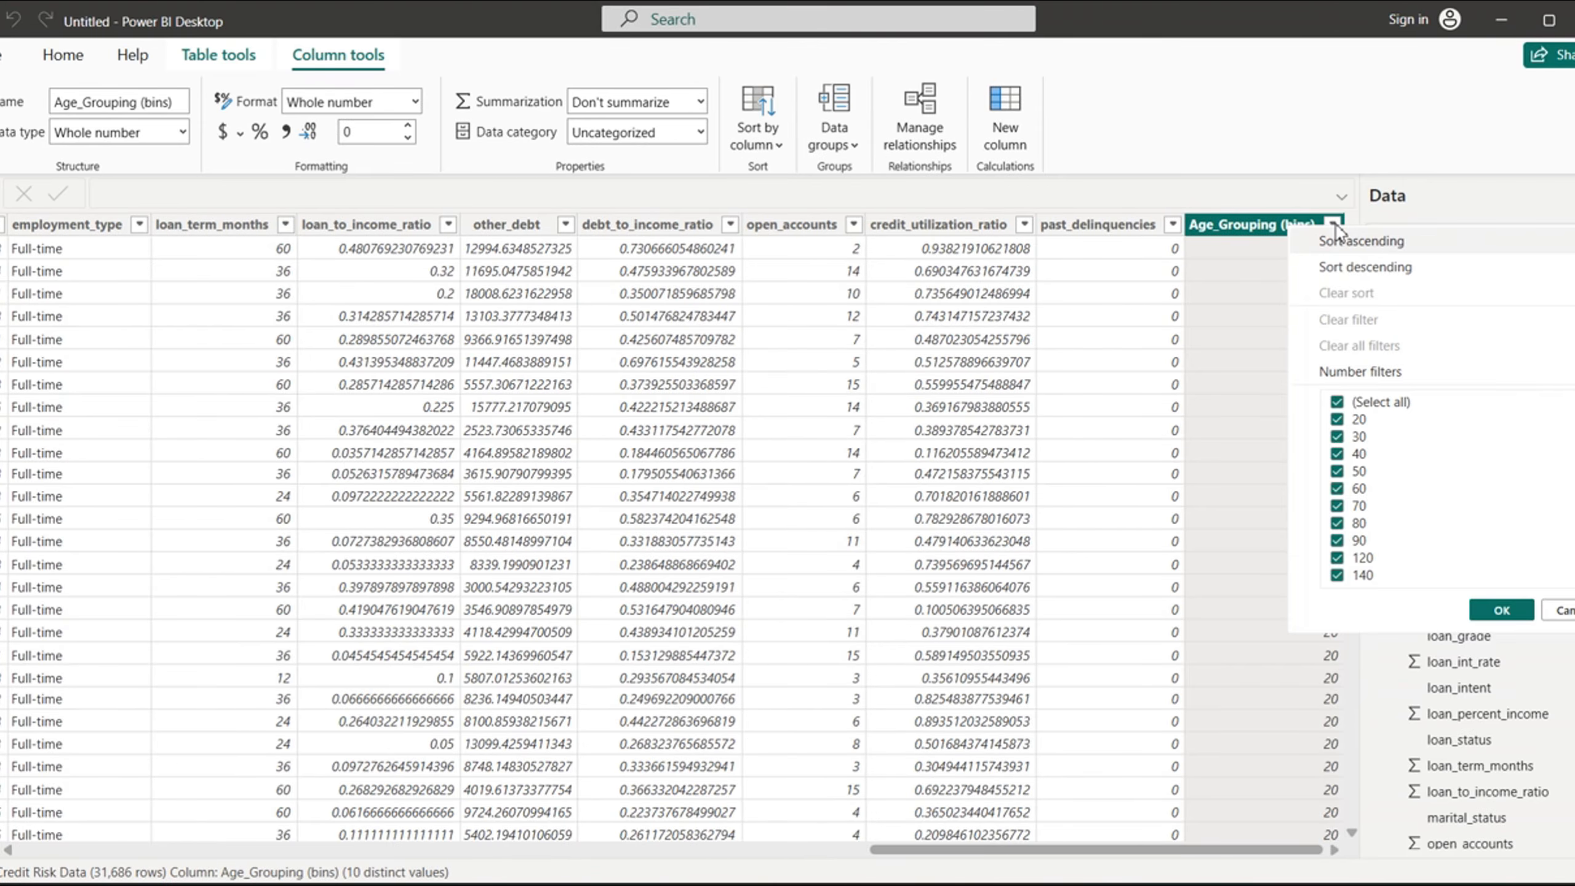
mouse_move(1564, 374)
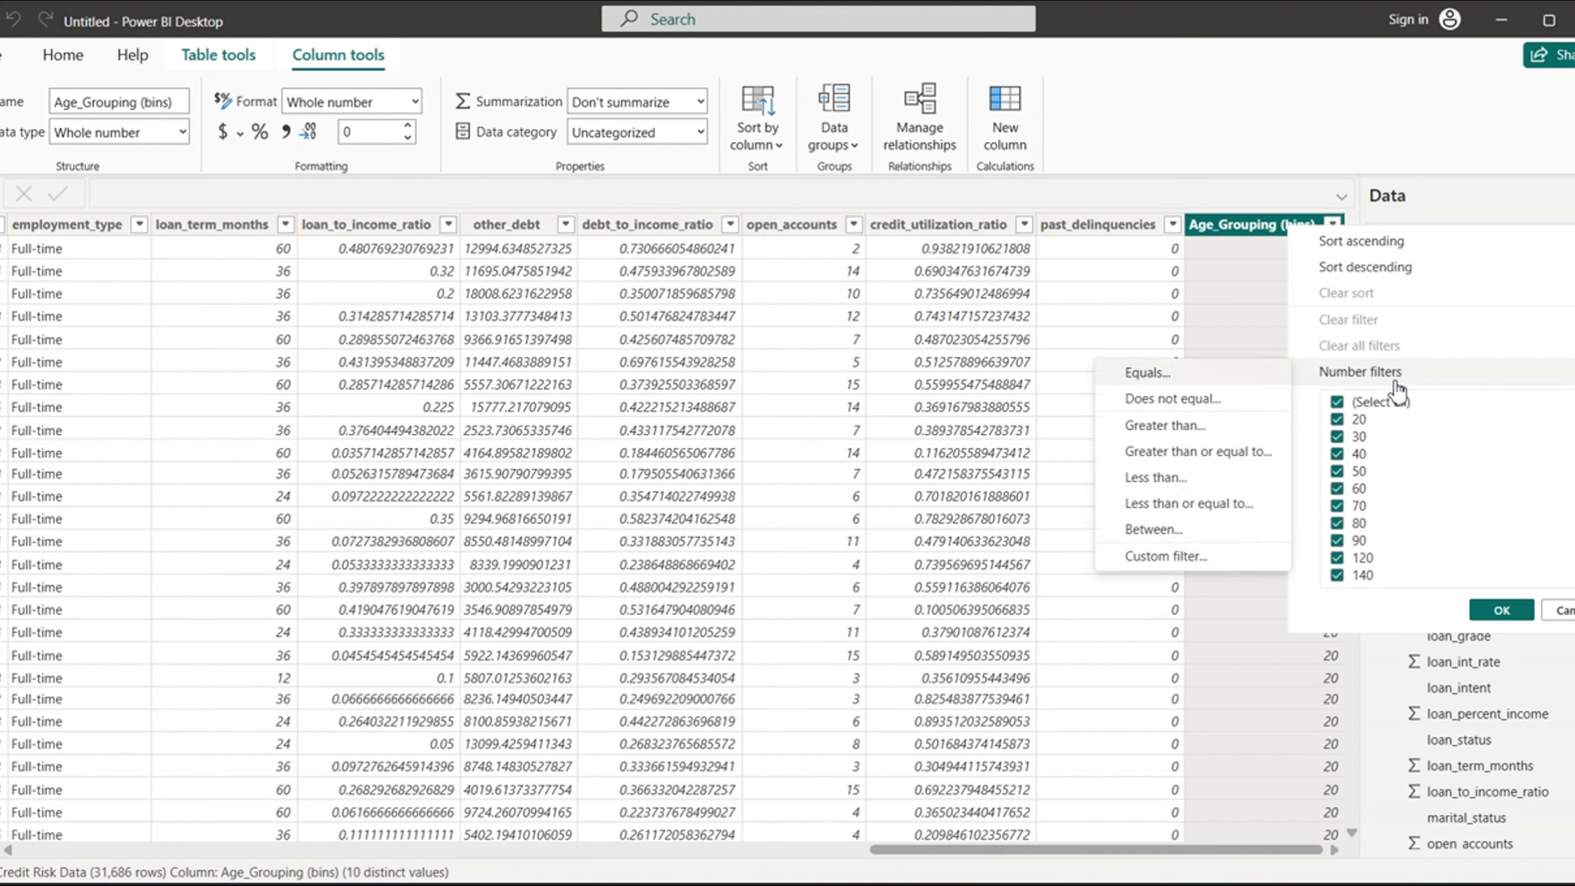
click(1244, 237)
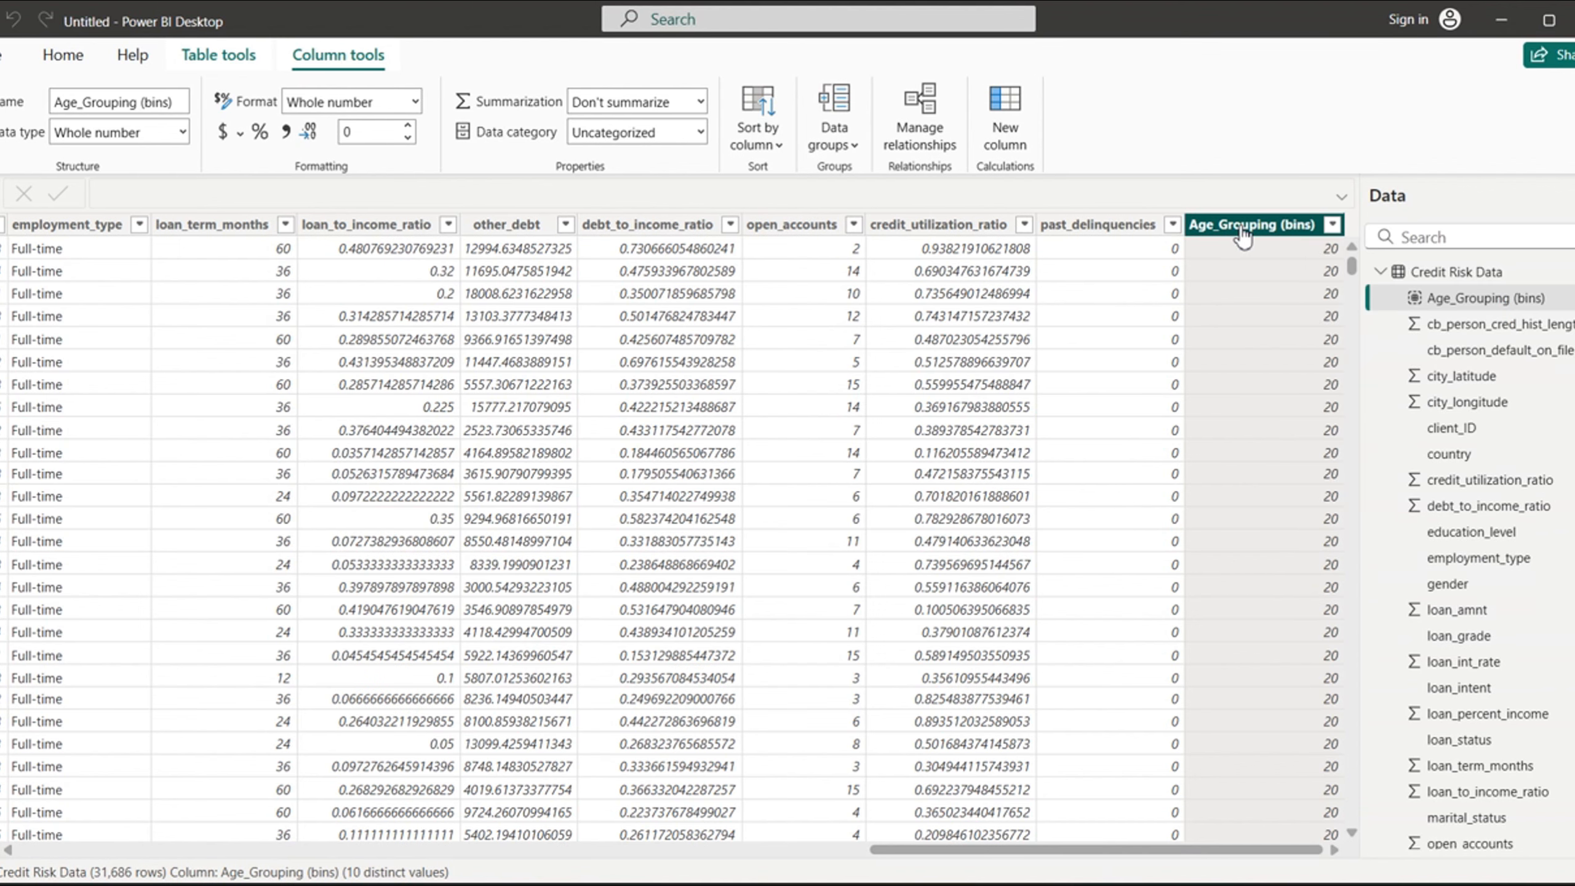
right_click(1484, 299)
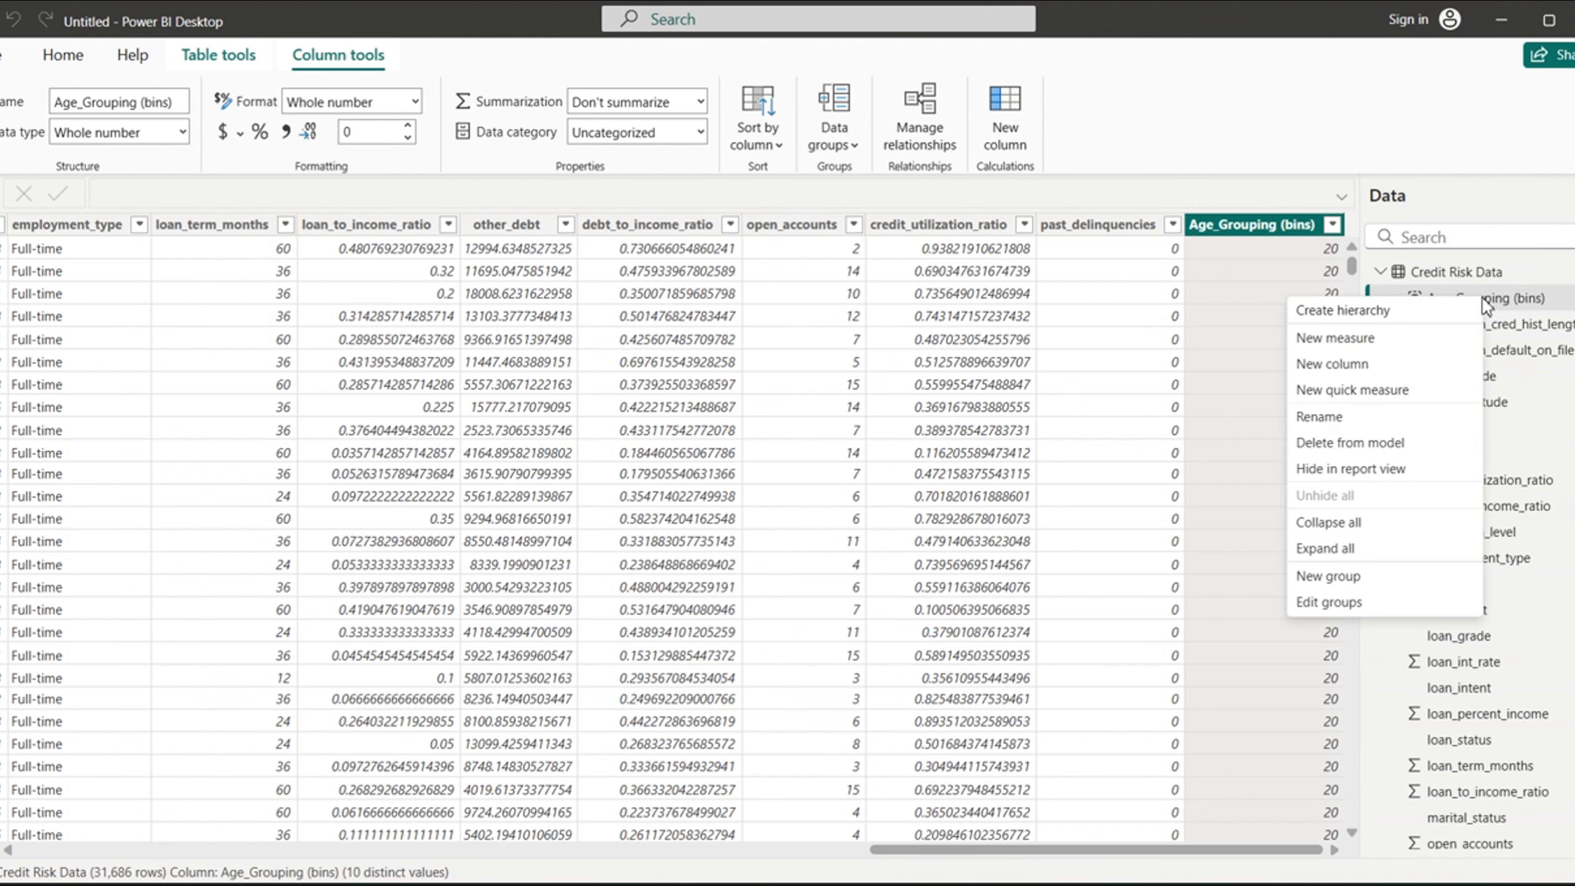
click(1332, 602)
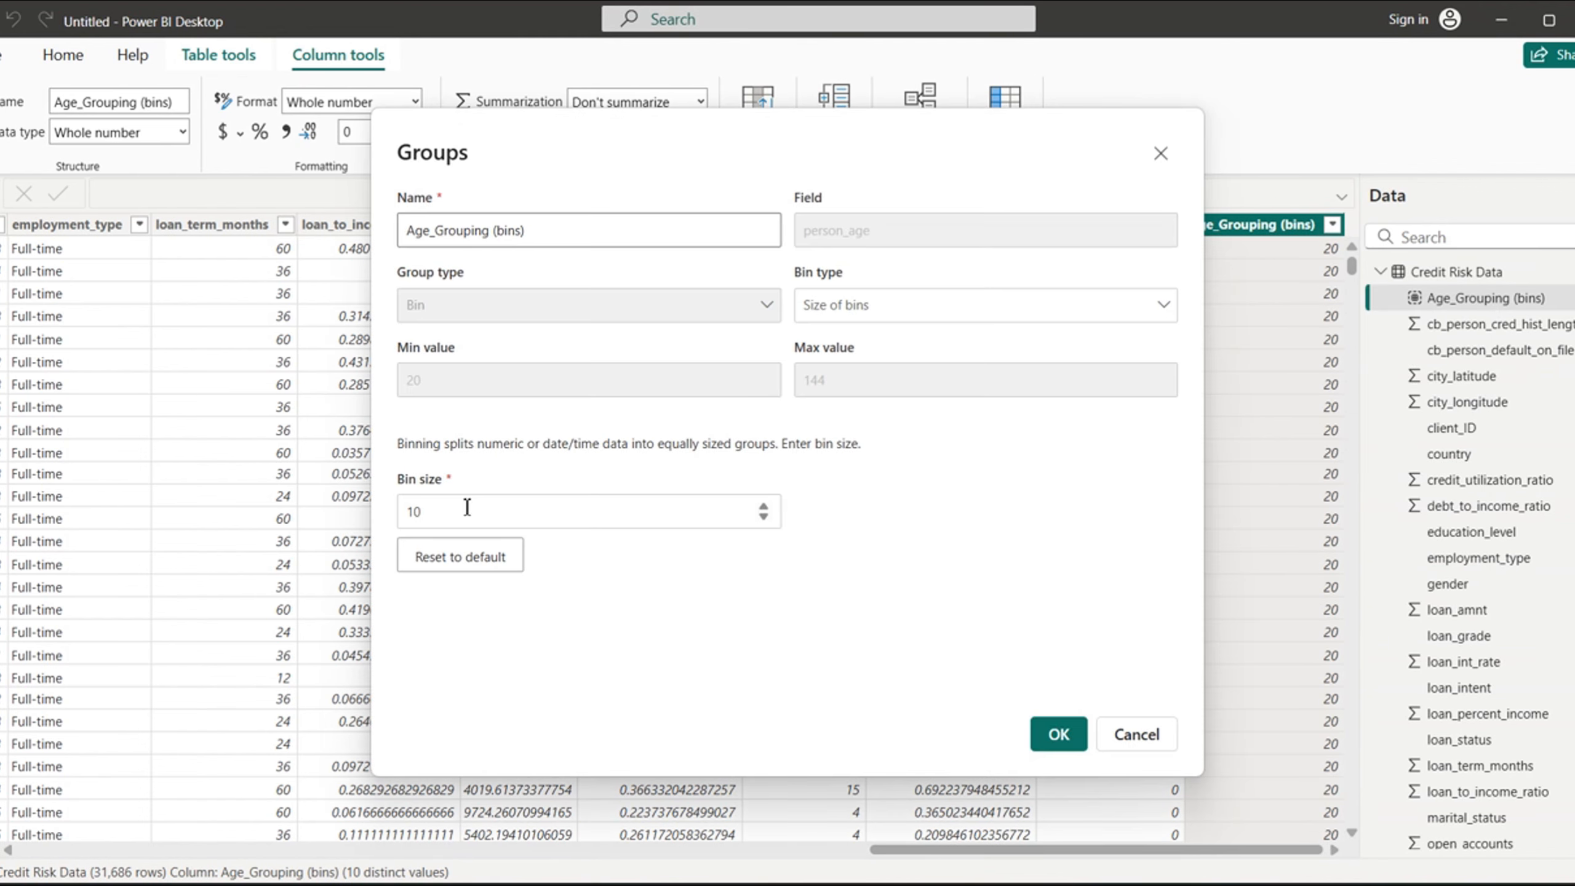
click(1059, 734)
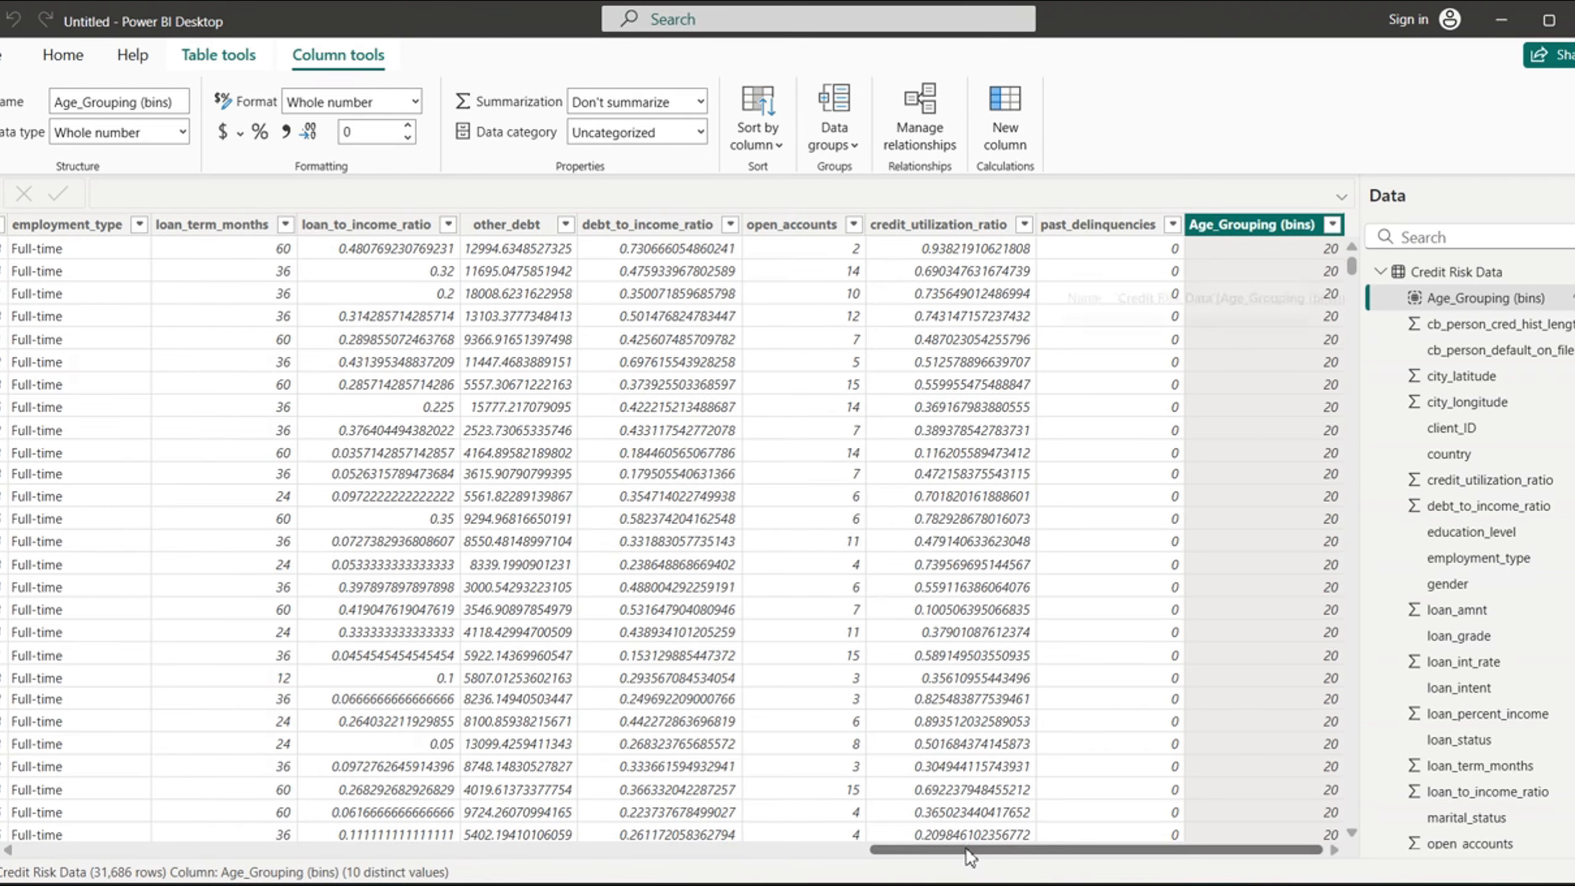
- Look through the person_age column's filter values, keeping all of them selected
click(834, 851)
drag(432, 830, 40, 802)
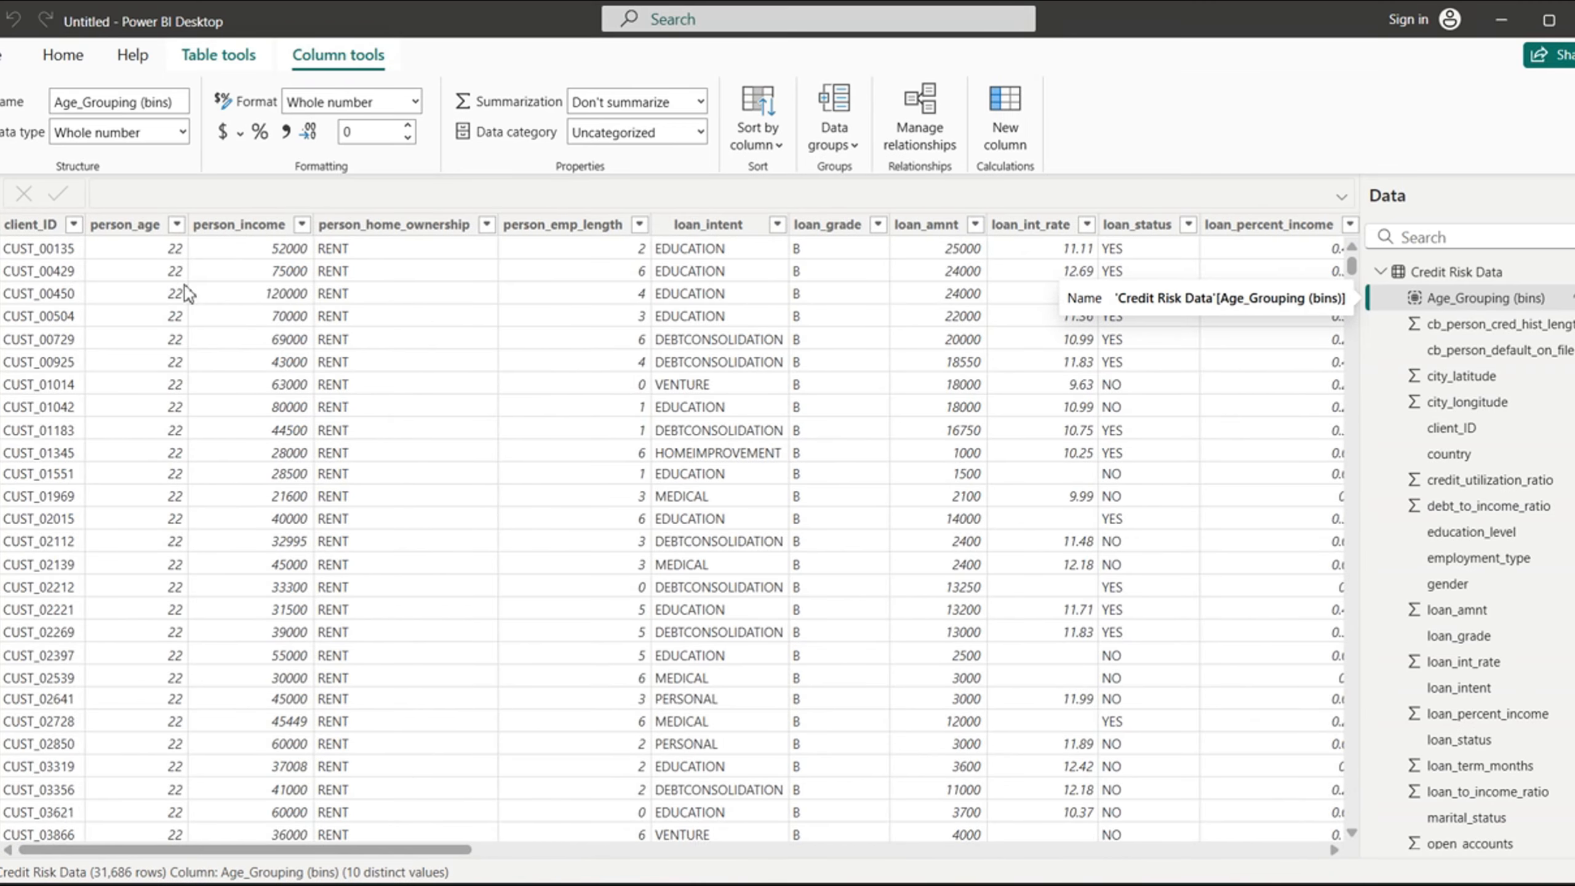
click(177, 225)
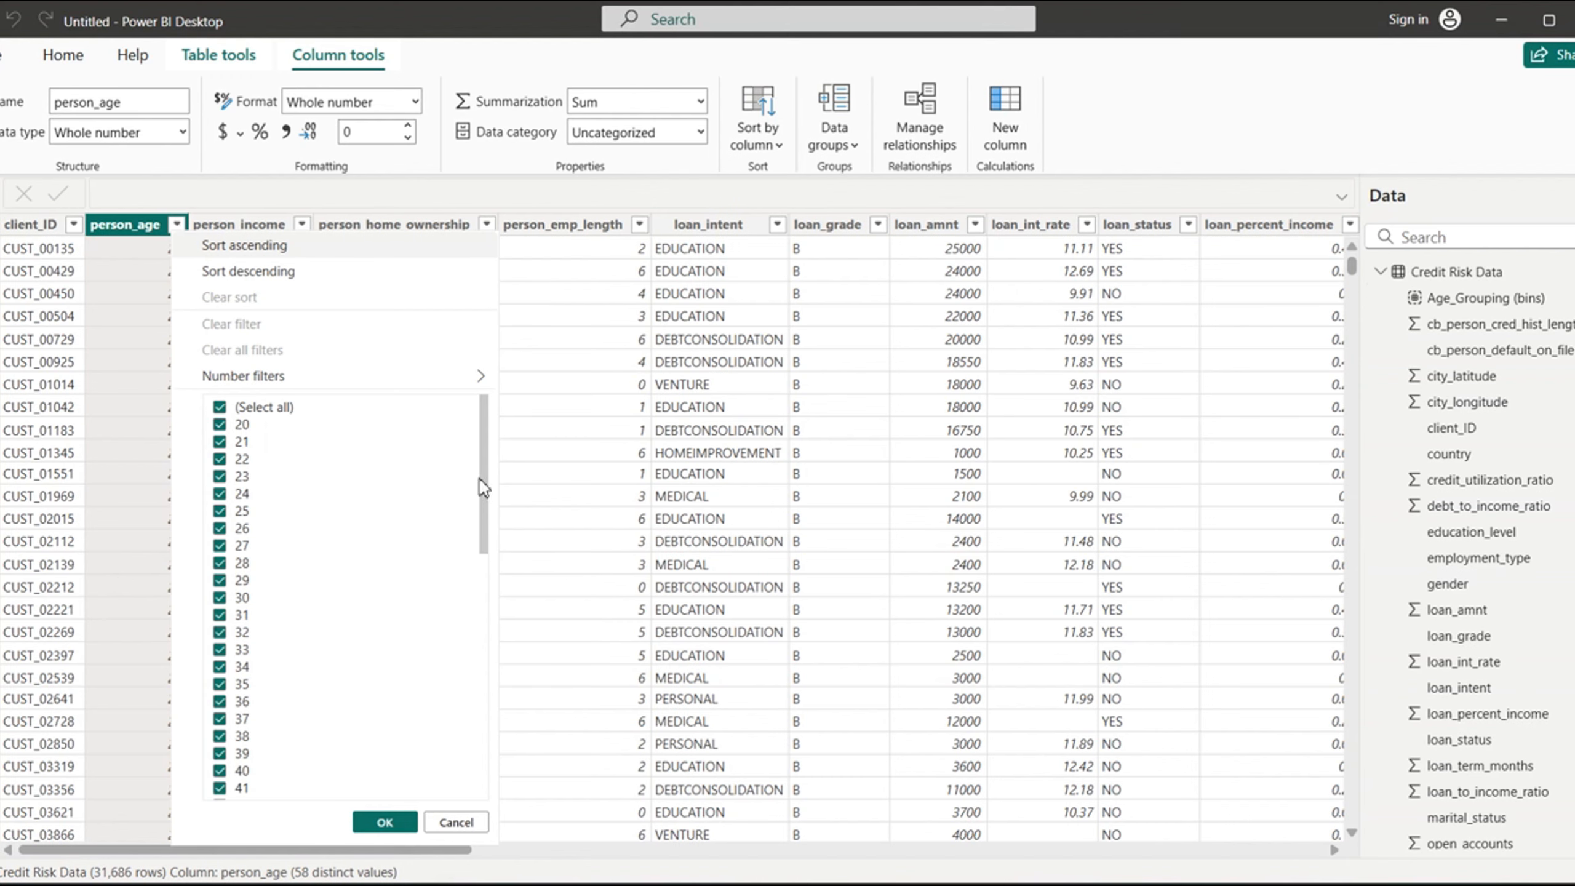
scroll(484, 523, down, 10)
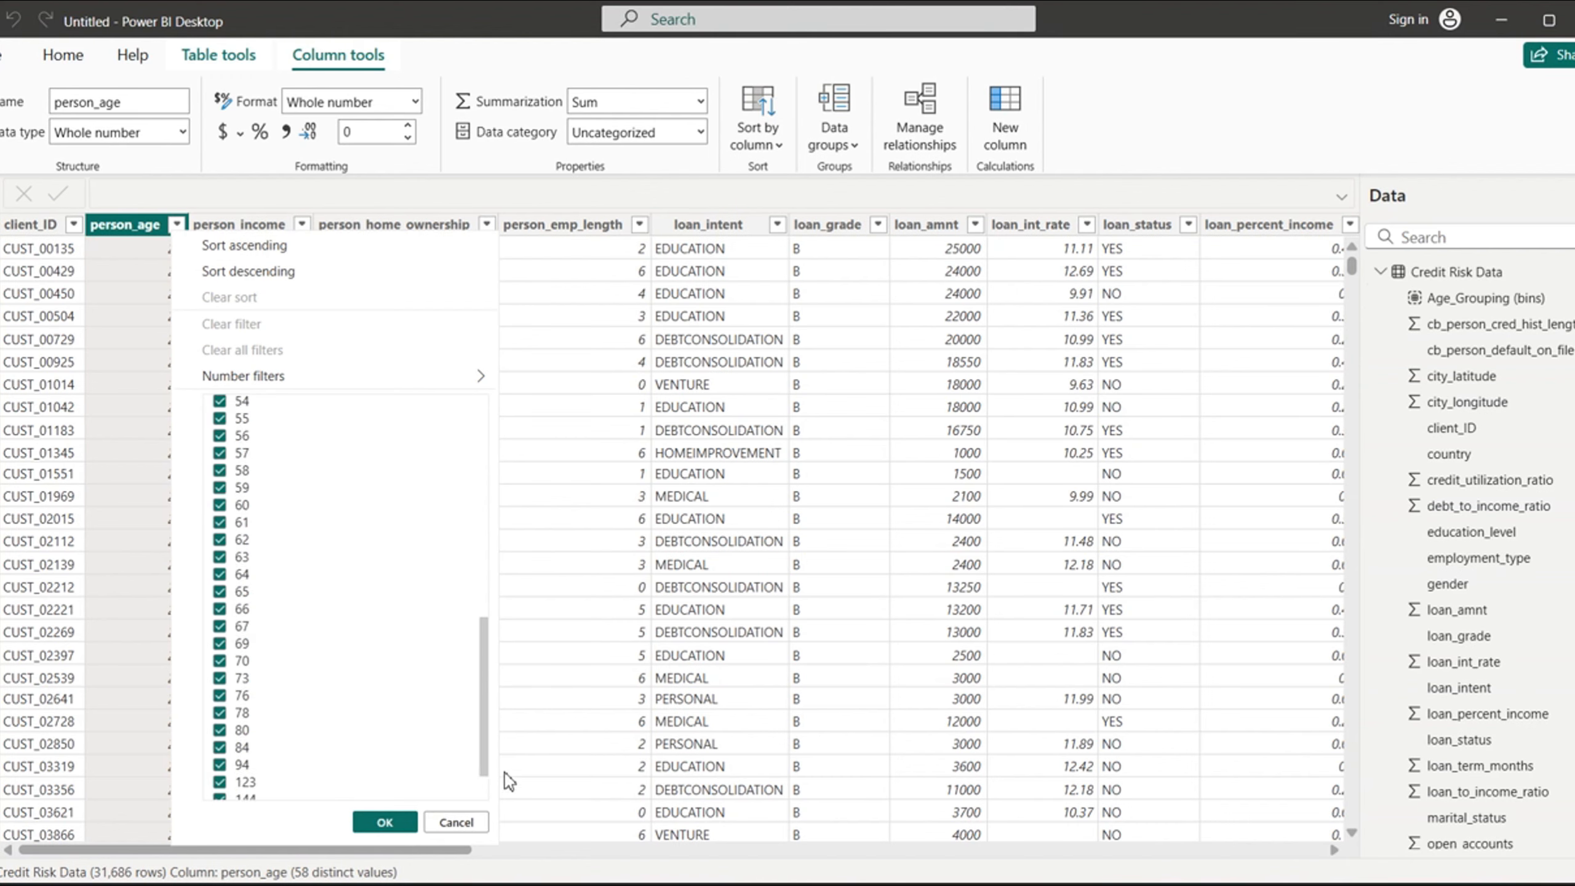
scroll(471, 570, up, 10)
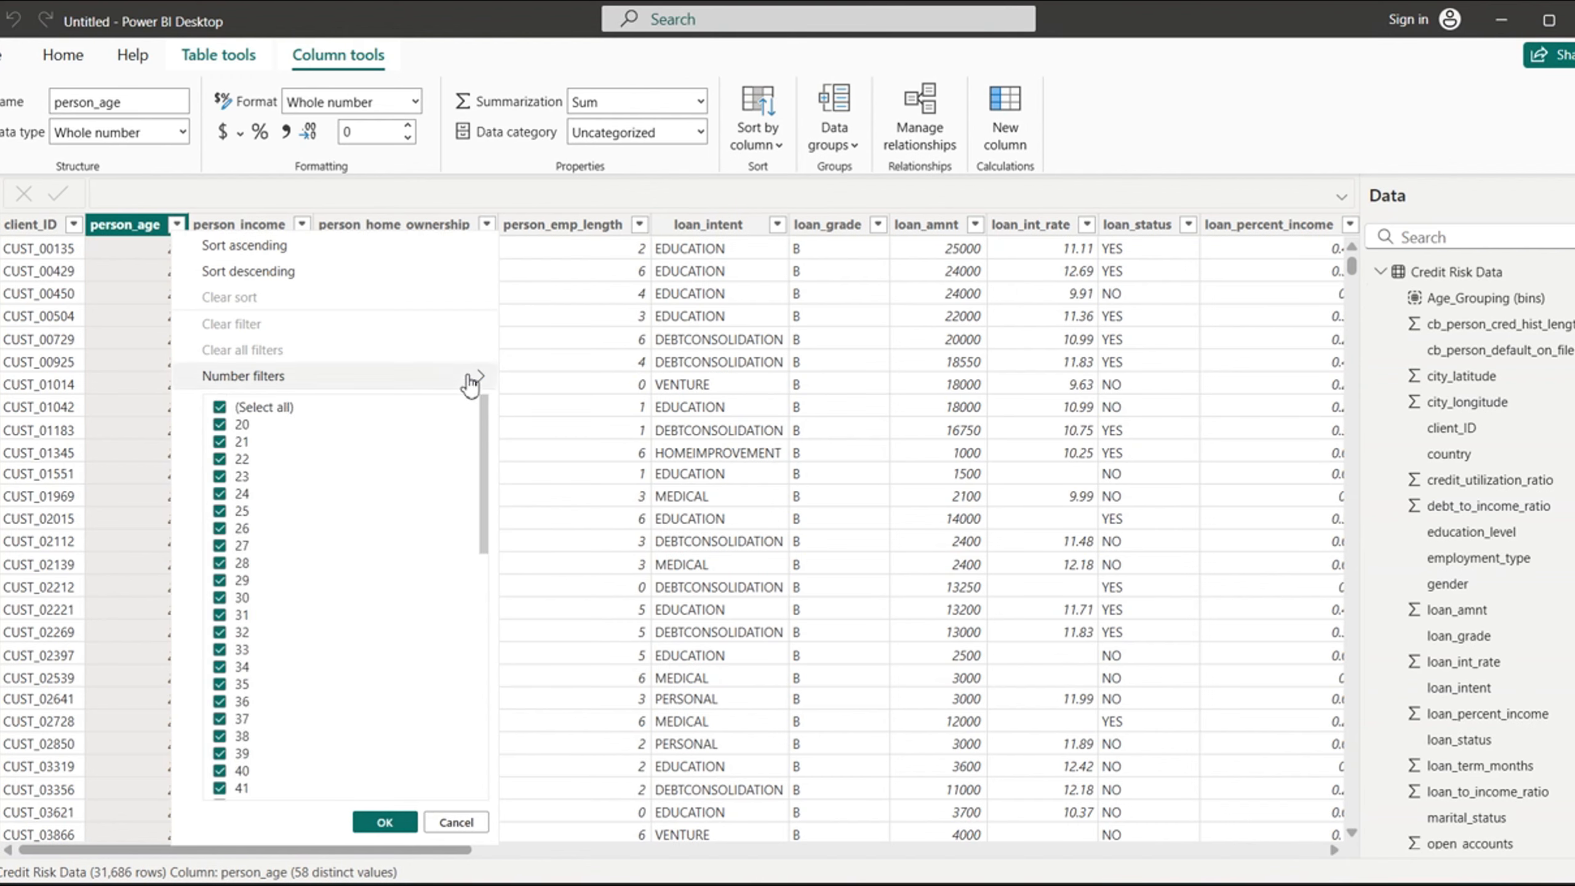
click(384, 822)
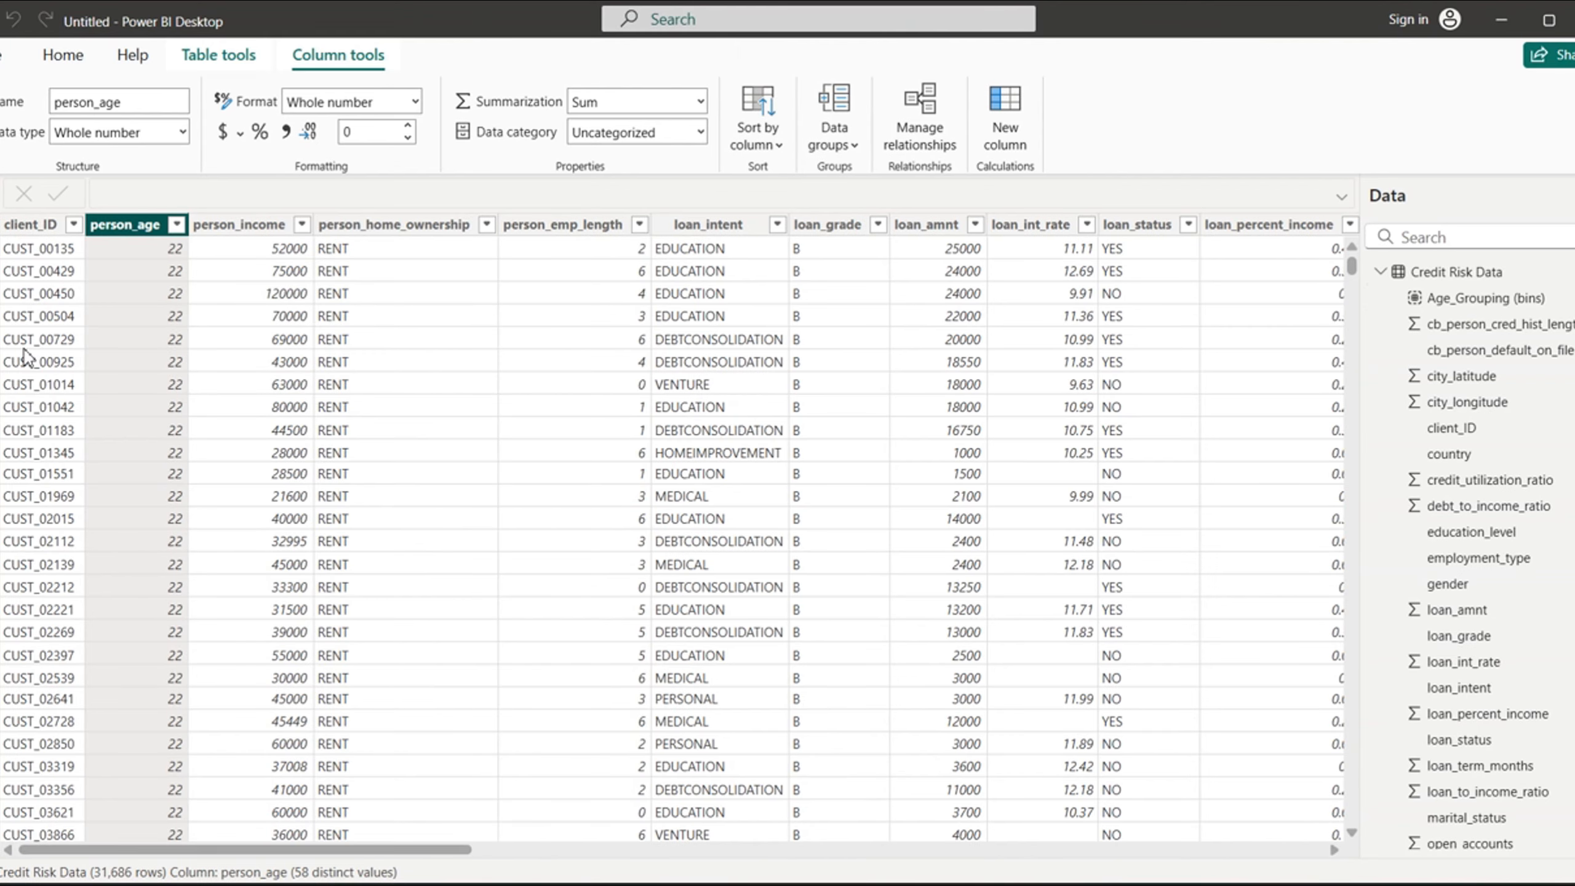
- Return to the report view and dismiss the sign-in prompt
click(1, 198)
click(417, 231)
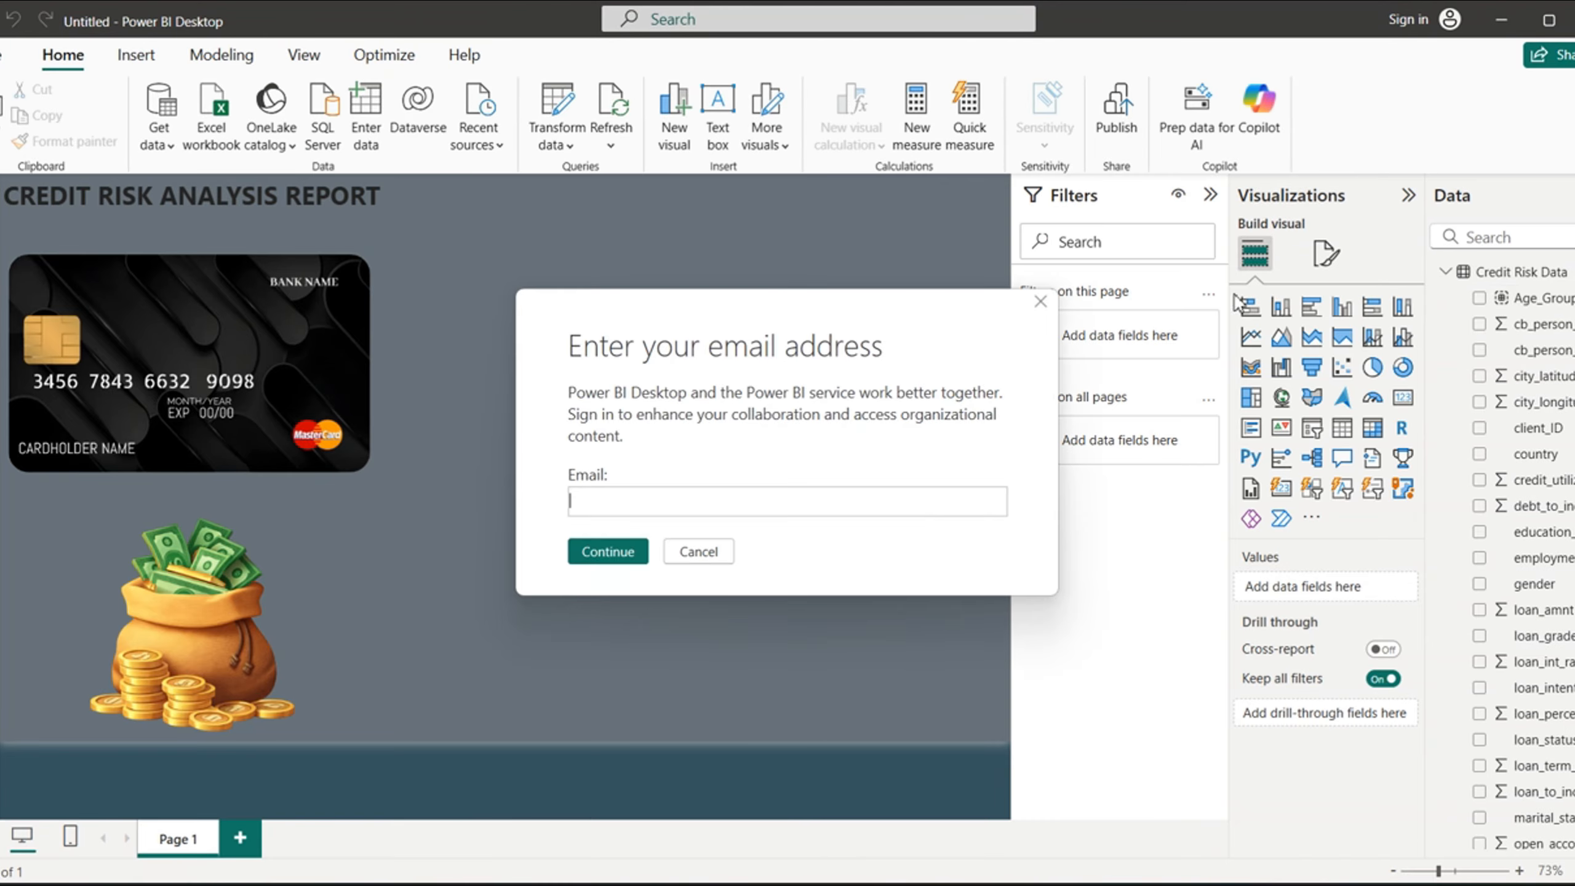
click(713, 551)
click(699, 551)
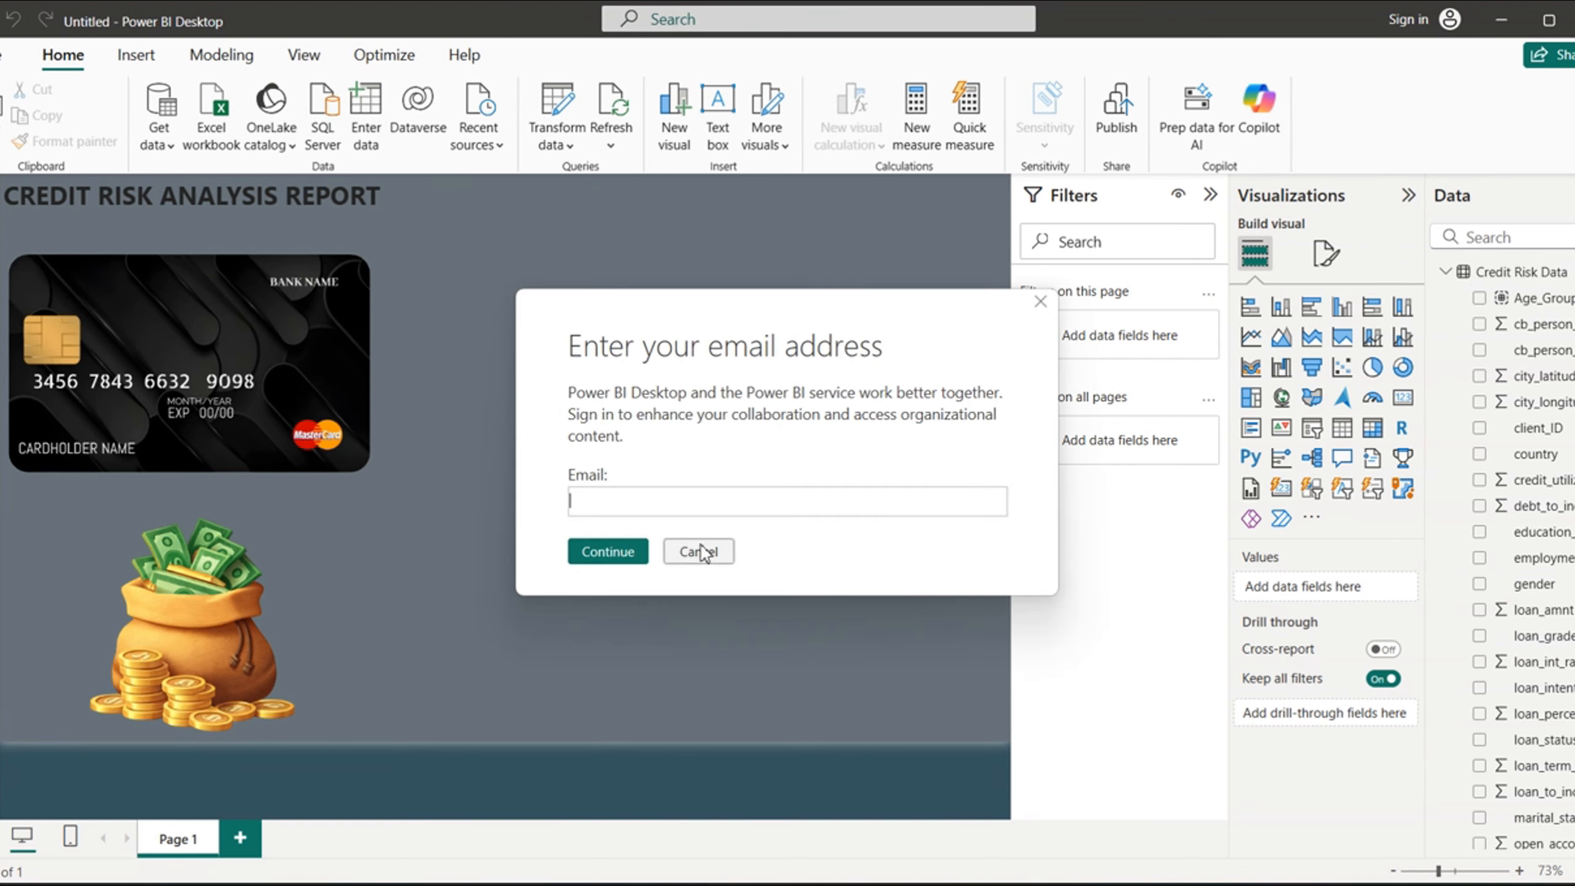
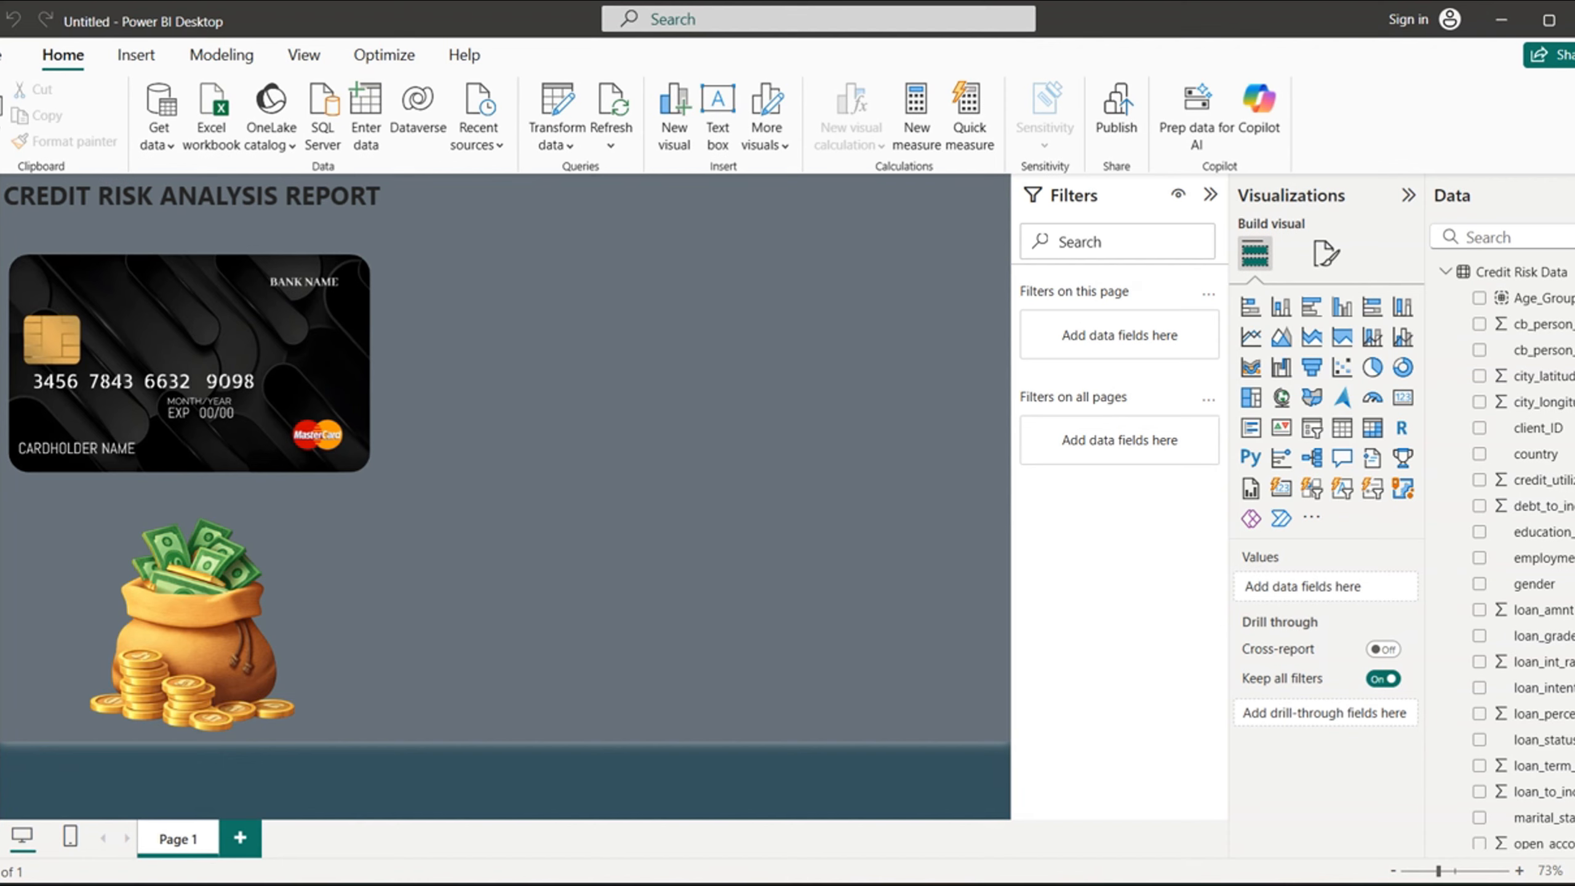
- Add a slicer visual for the loan_term_months field to the report page
scroll(1526, 668, down, 3)
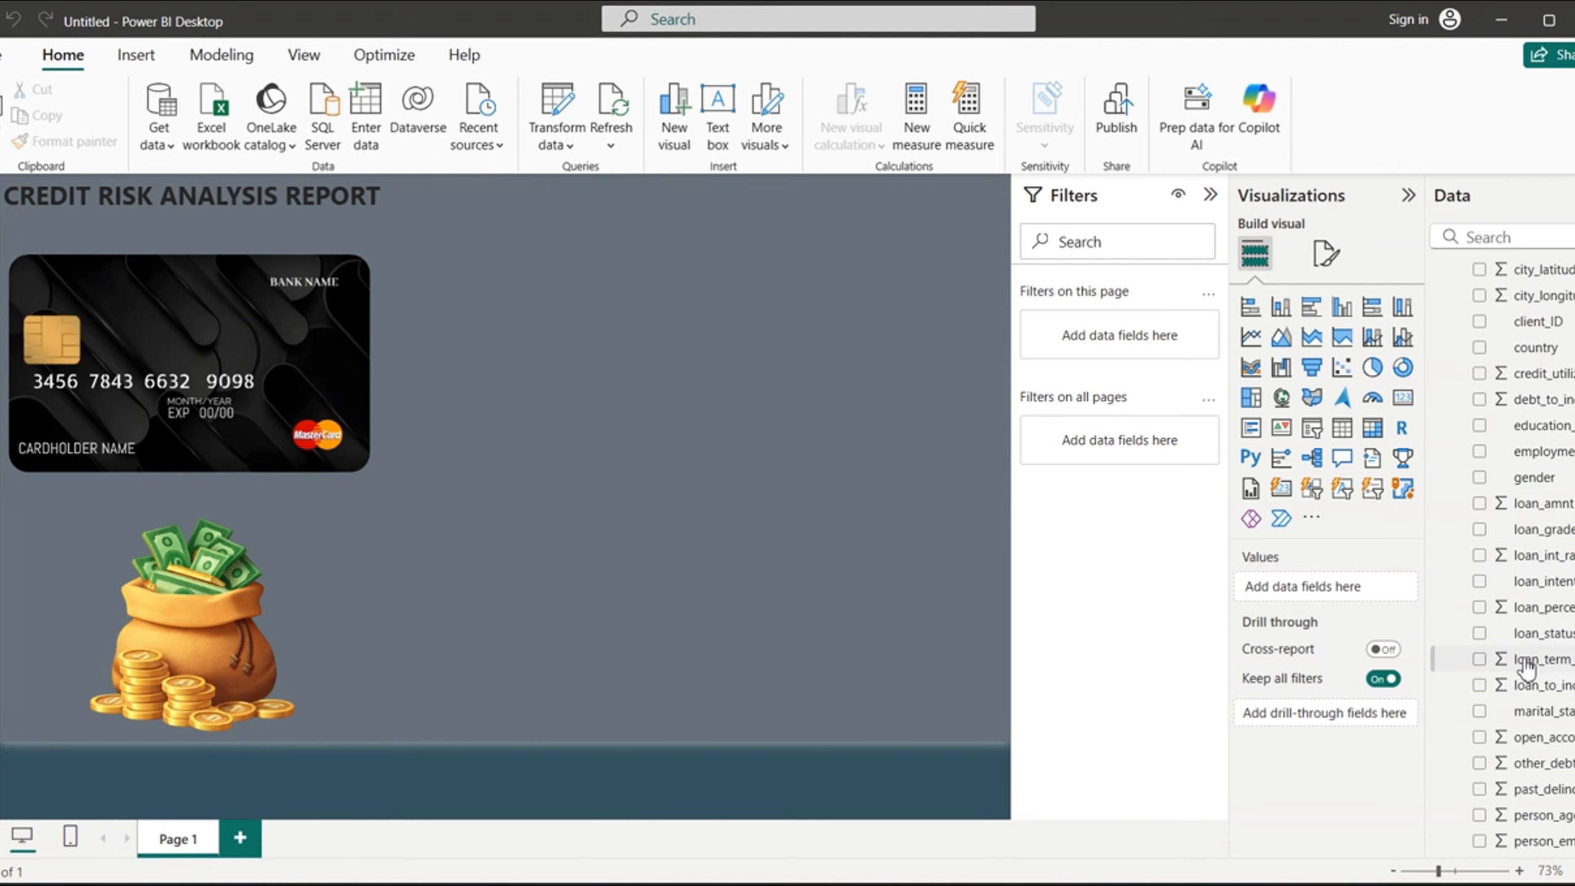
click(1526, 665)
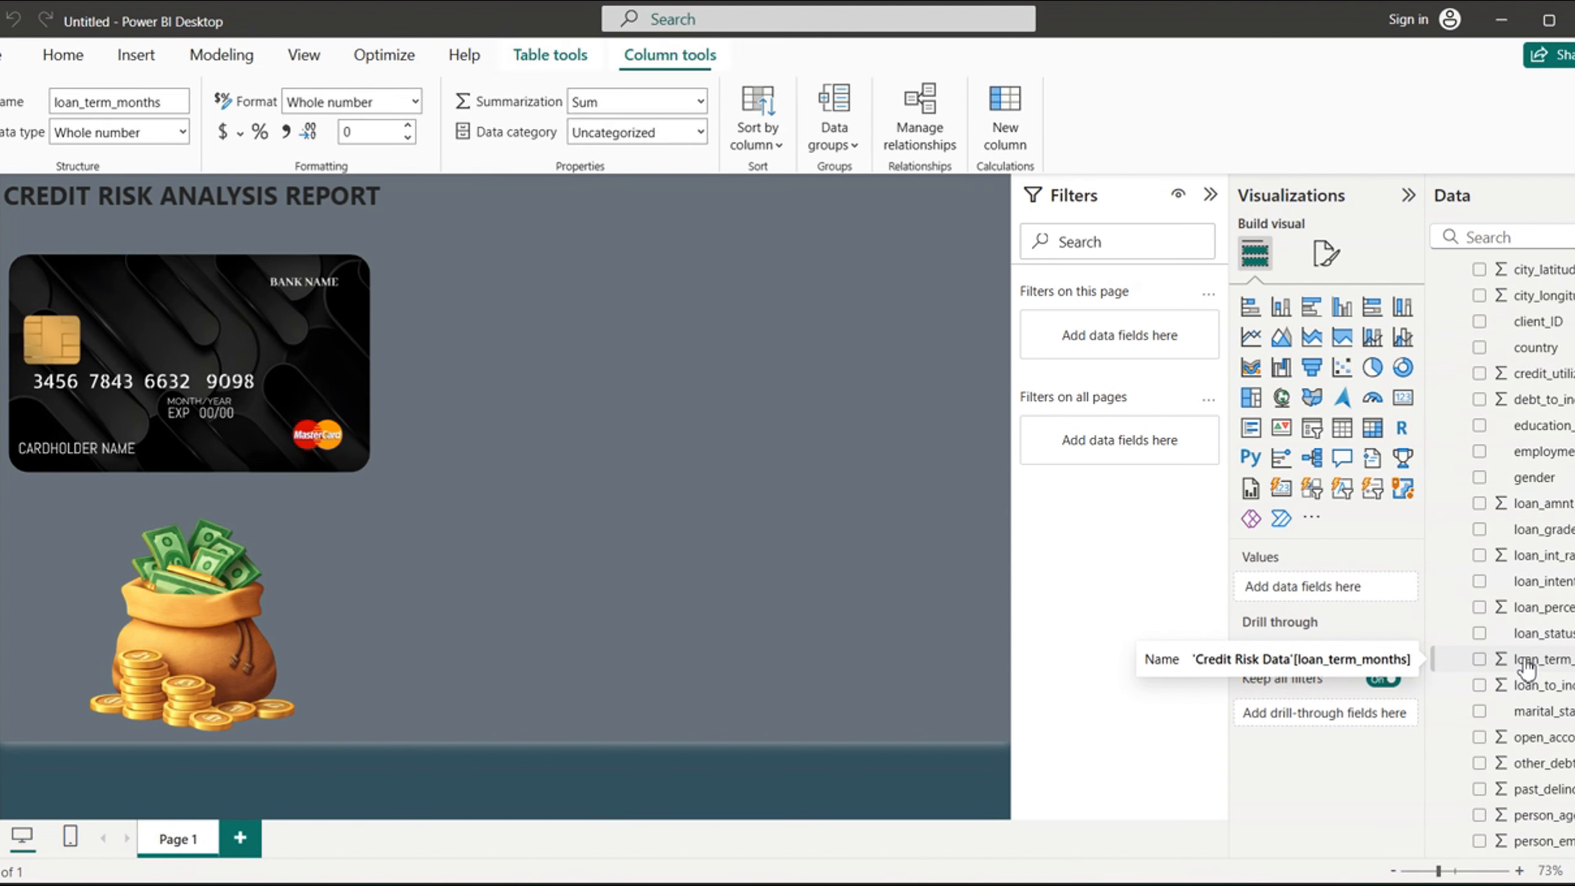
click(1481, 661)
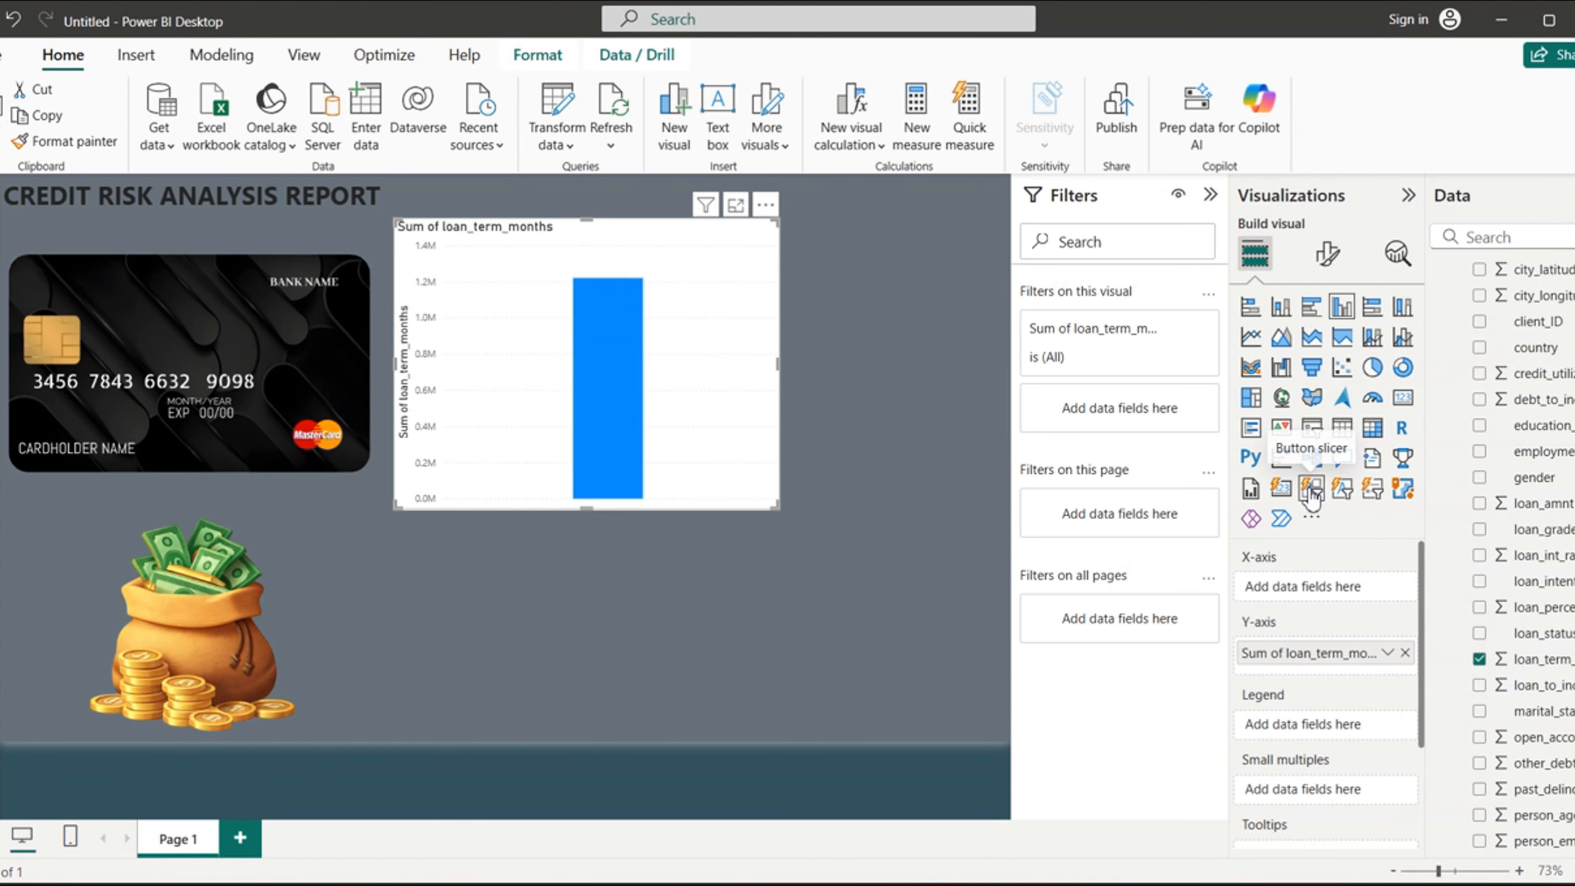
click(1342, 428)
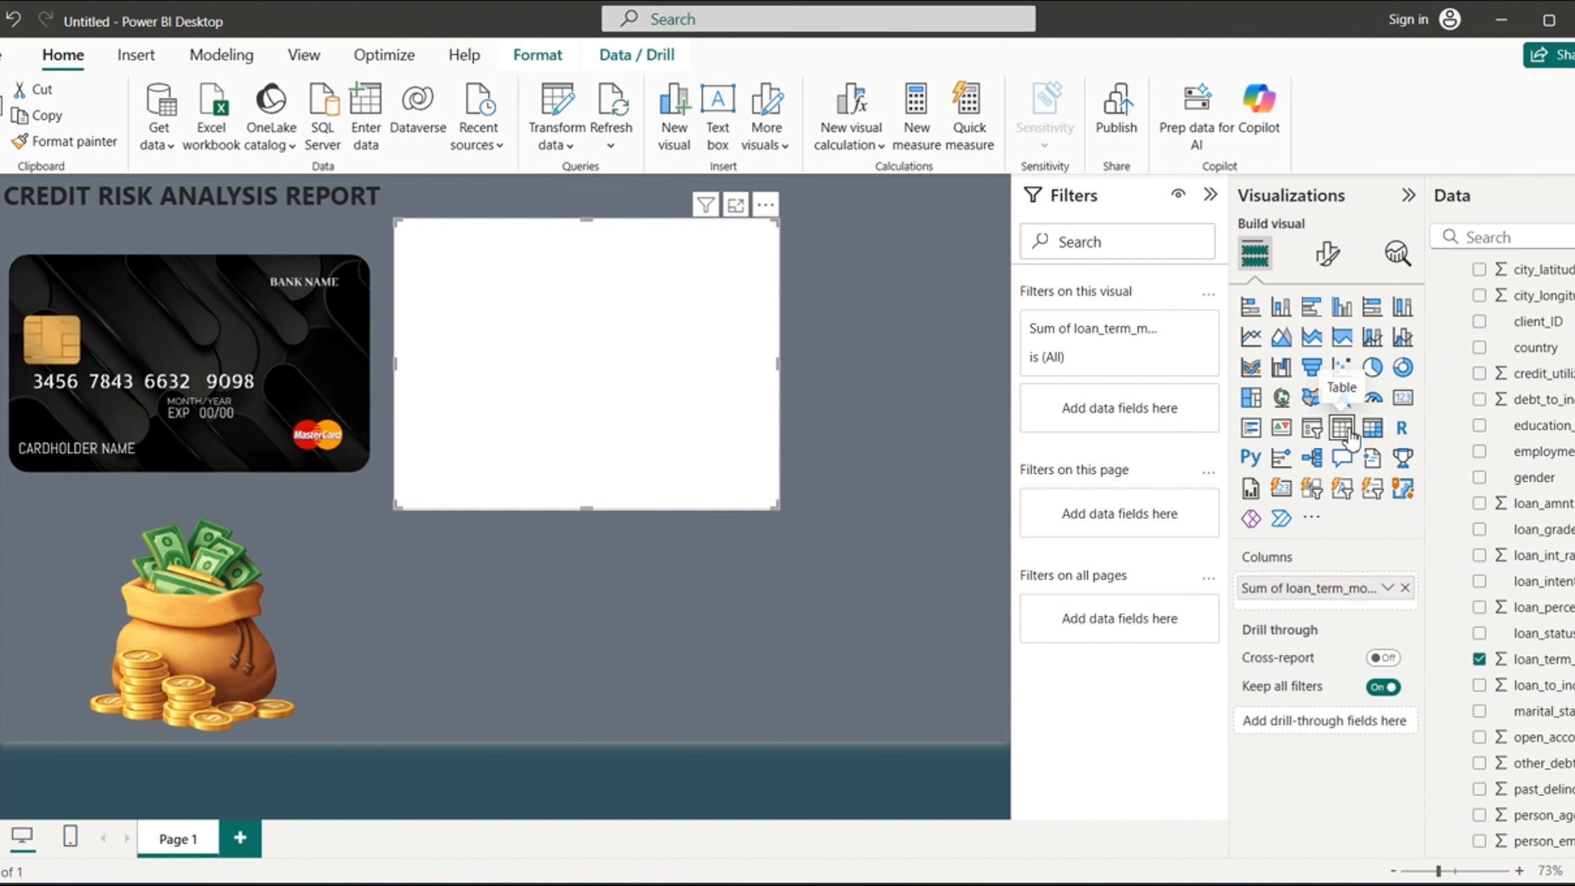
click(1312, 428)
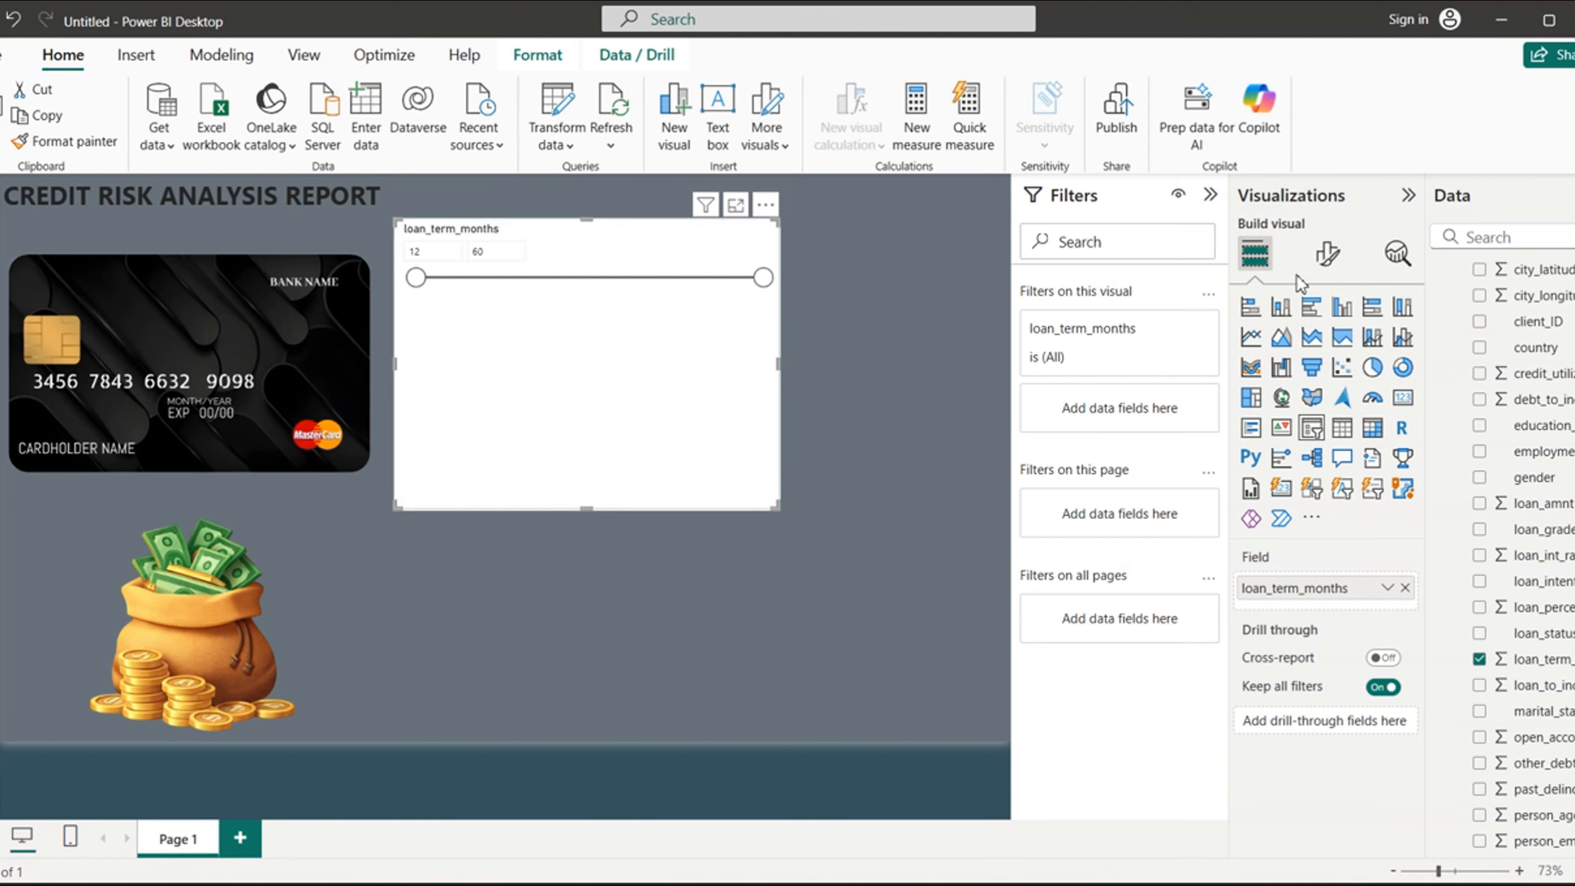
- Change the loan_term_months slicer's style to a dropdown
click(1327, 253)
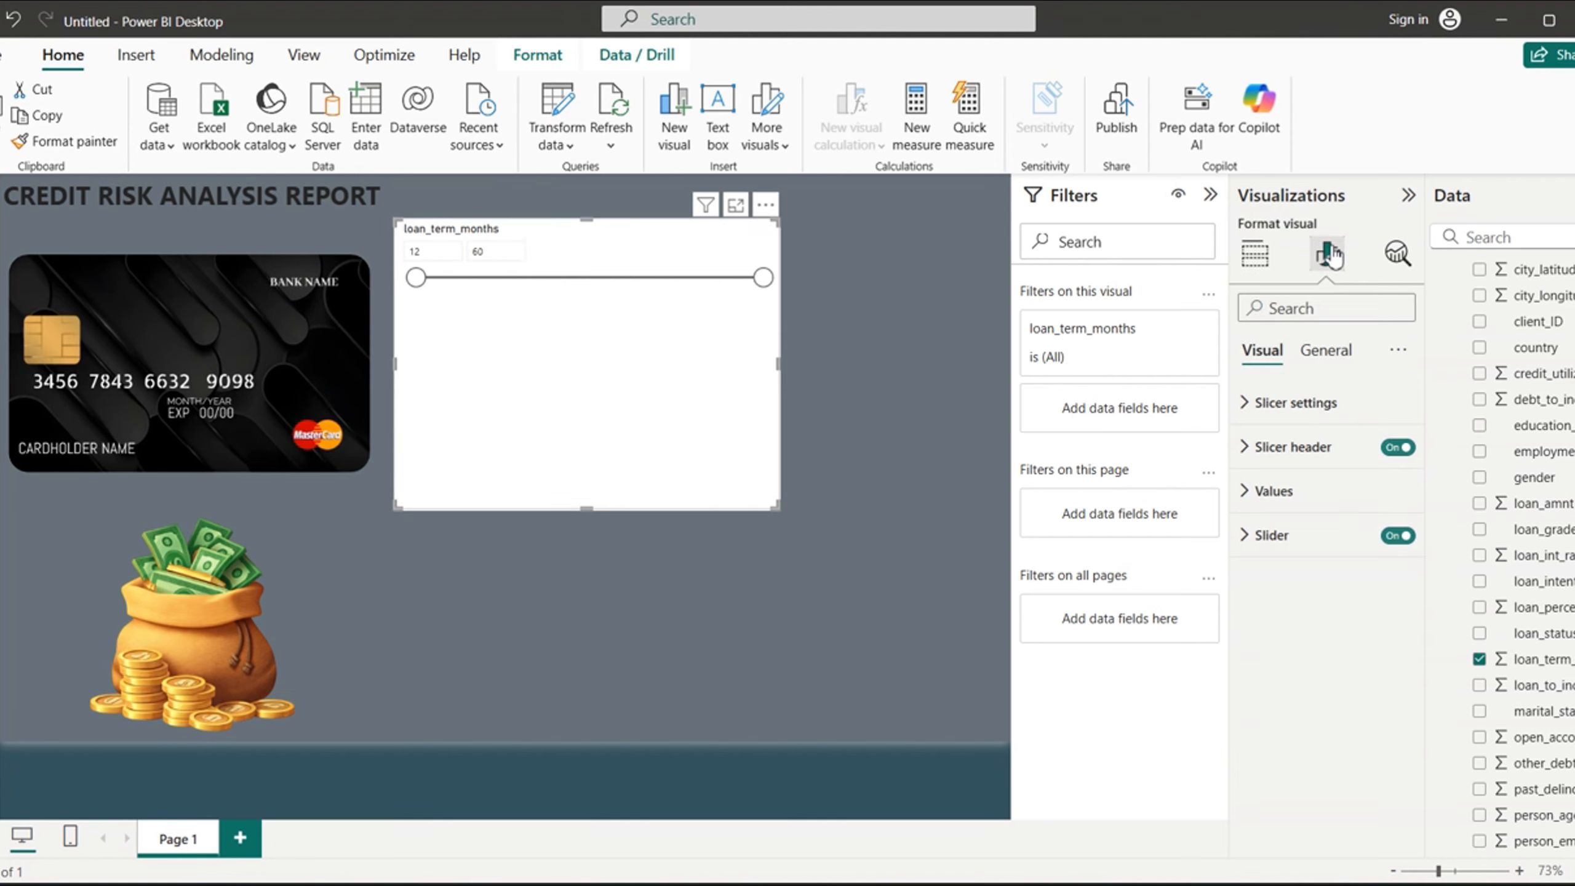
click(1252, 410)
click(1326, 511)
click(1283, 584)
click(1255, 404)
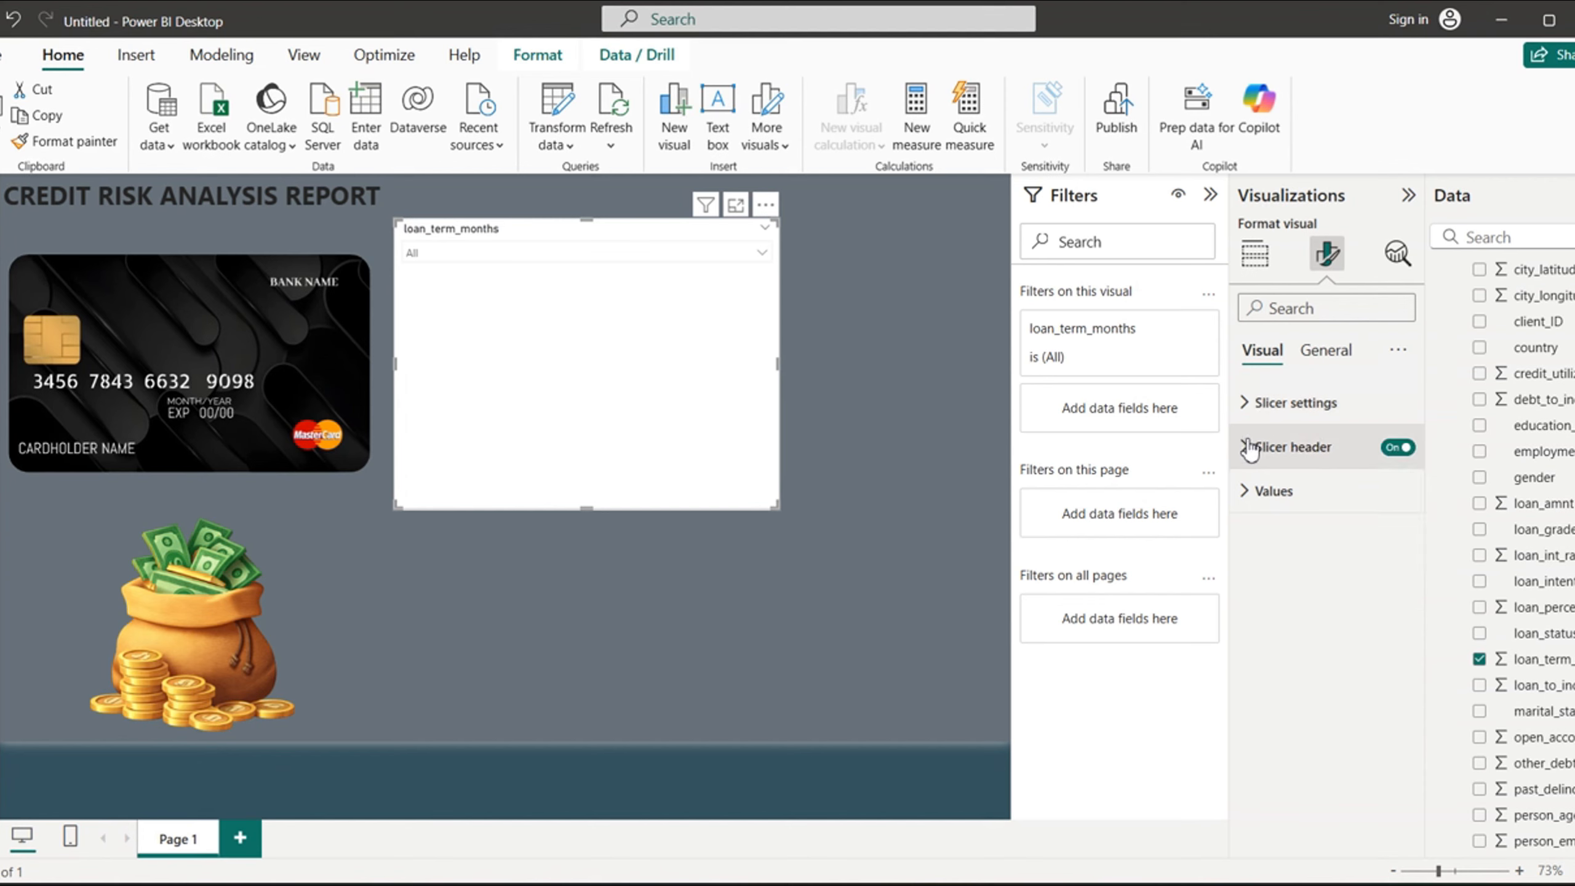
- Shorten the slicer header's title text to loan_months and make it bold
click(1250, 447)
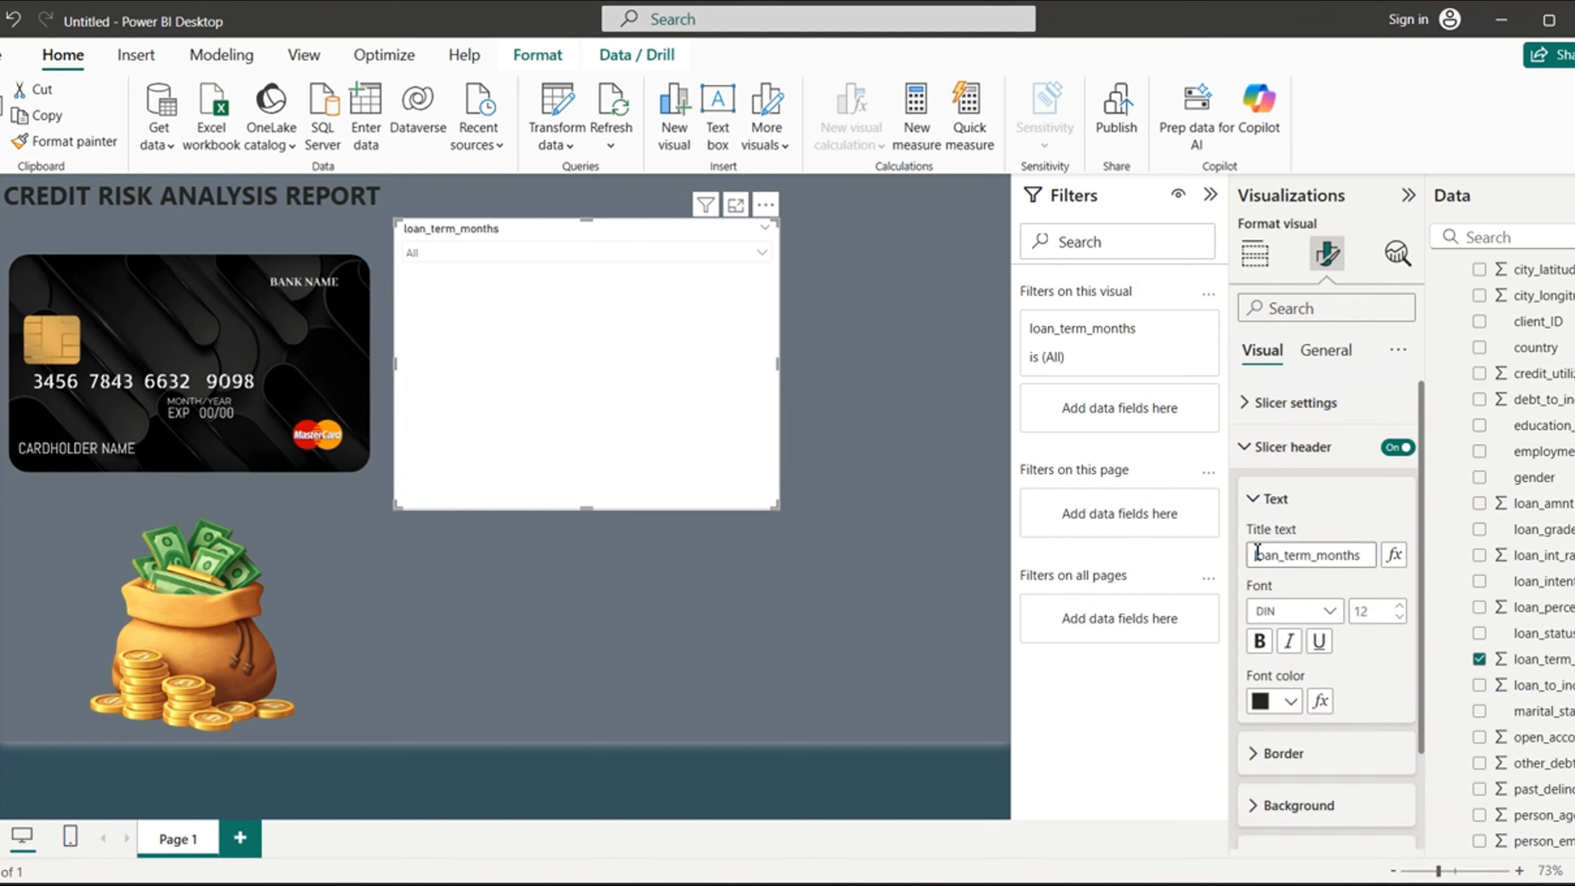
click(1321, 560)
key(BackSpace)
key(BackSpace)
key(BackSpace)
key(BackSpace)
key(BackSpace)
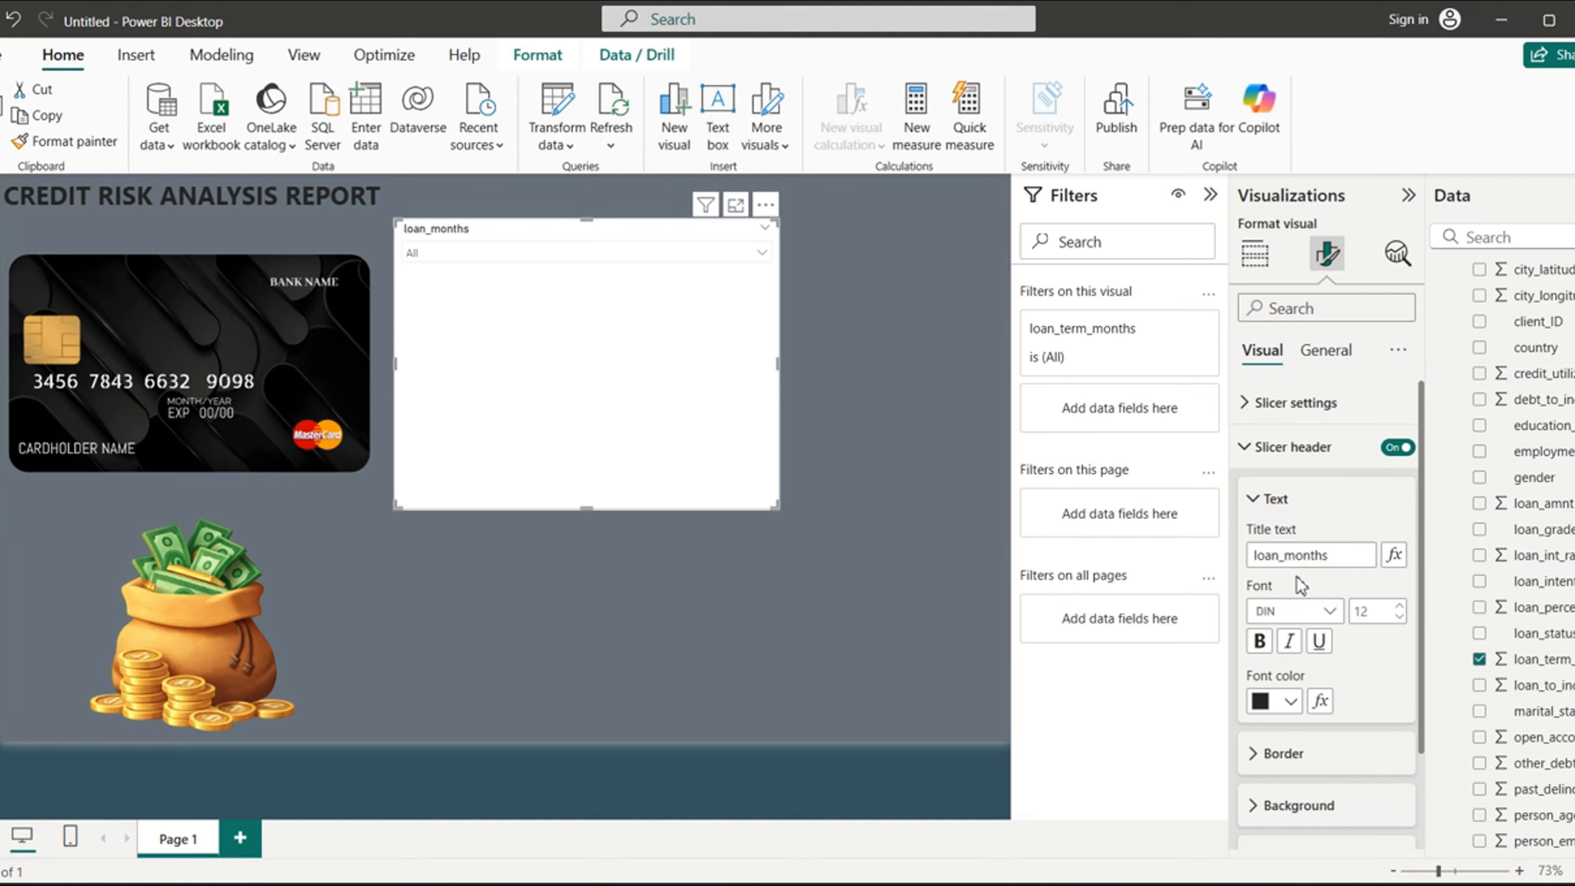
click(1260, 642)
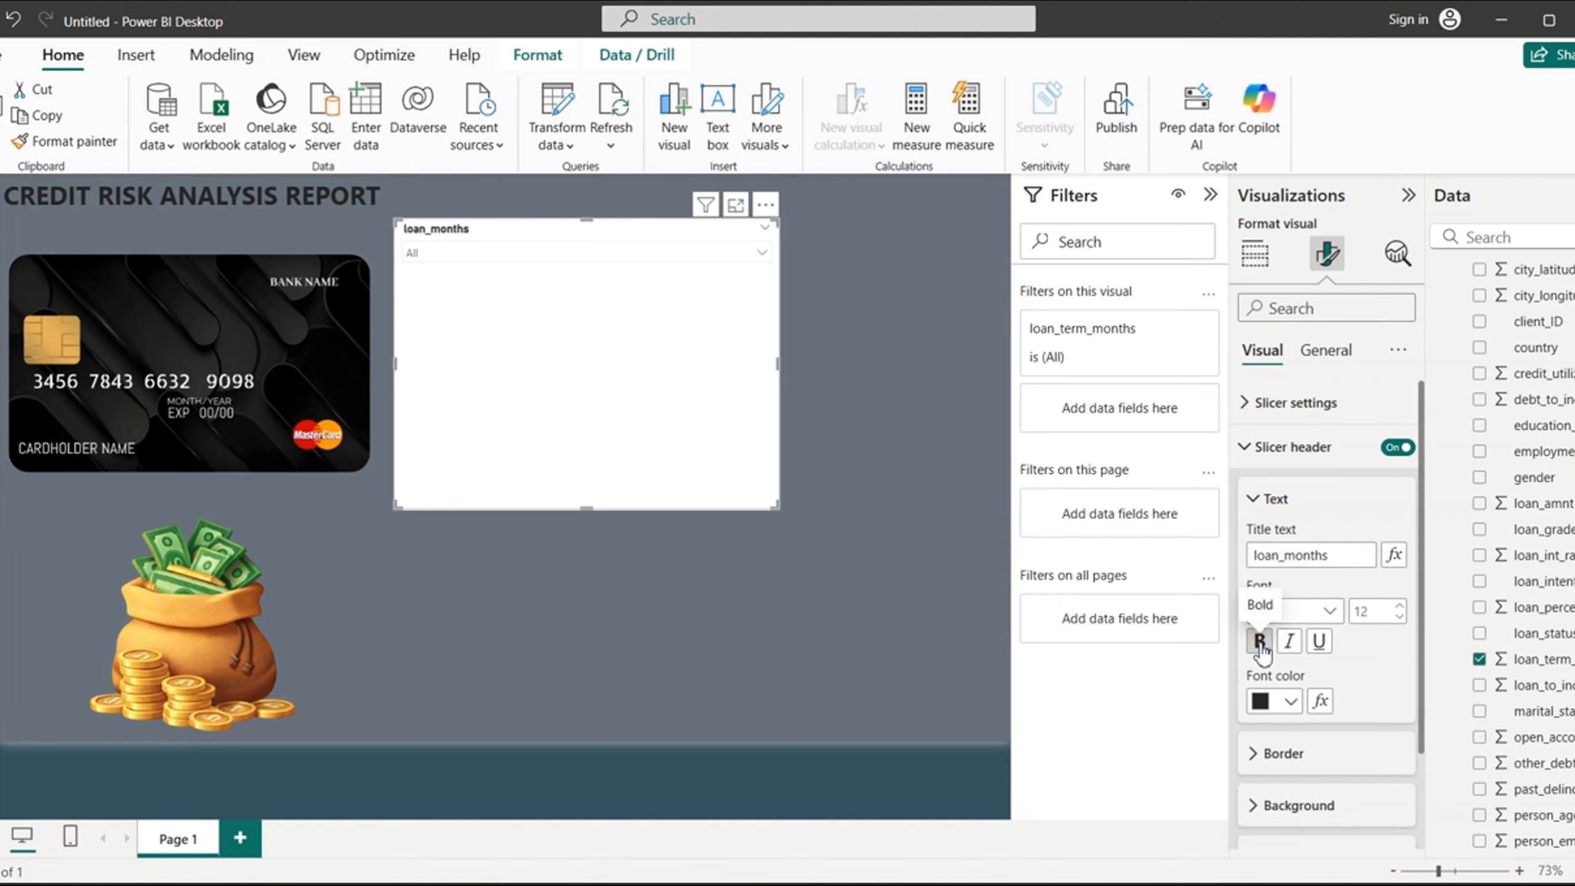
click(1289, 701)
click(1306, 607)
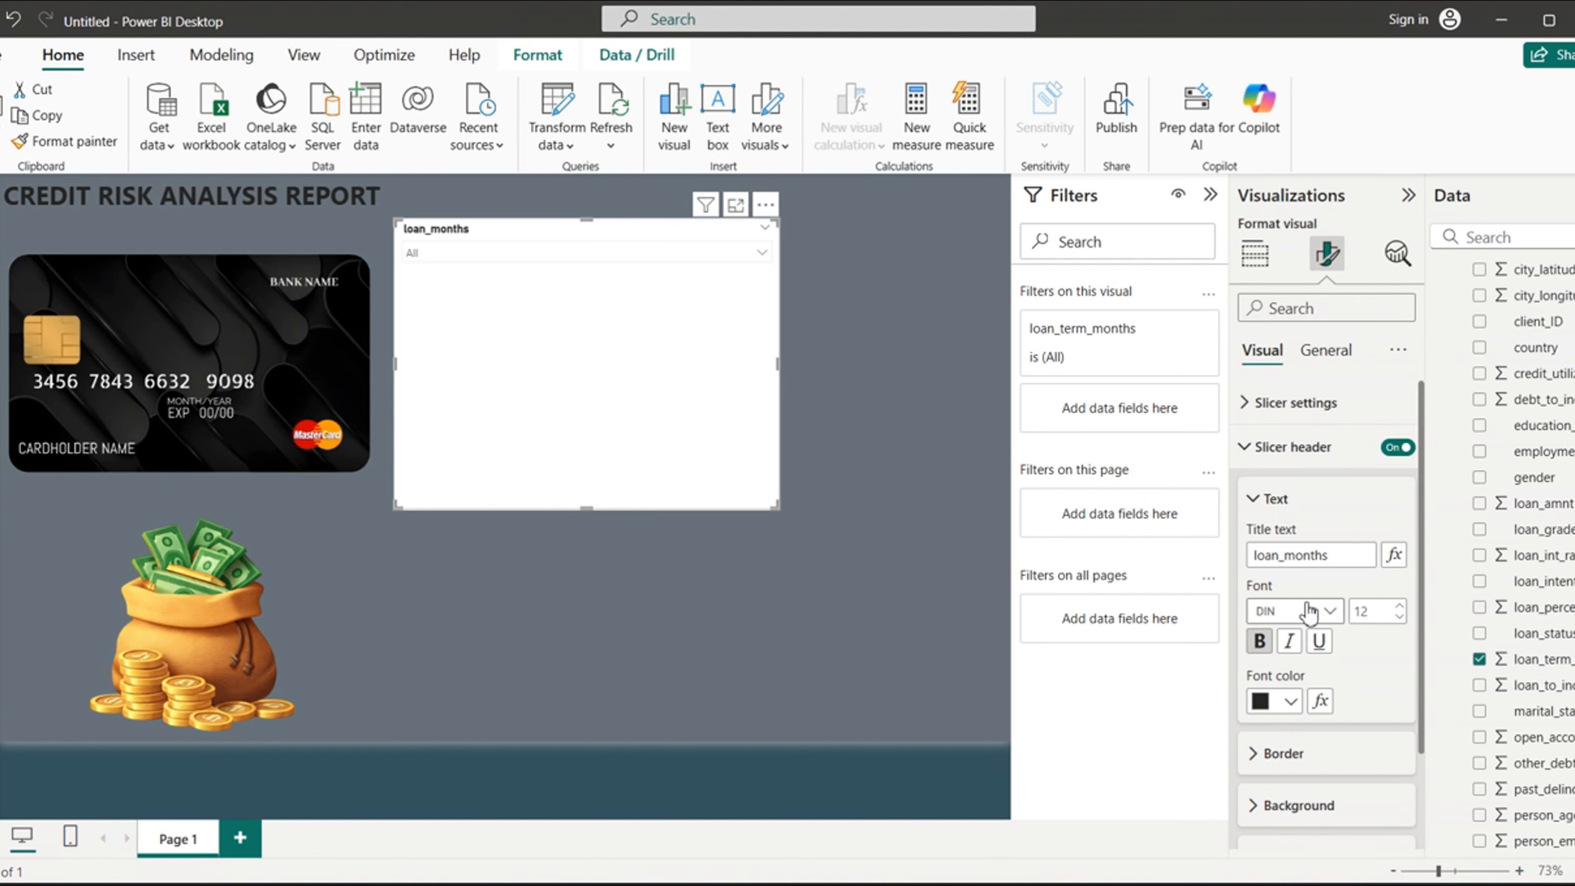
click(1258, 451)
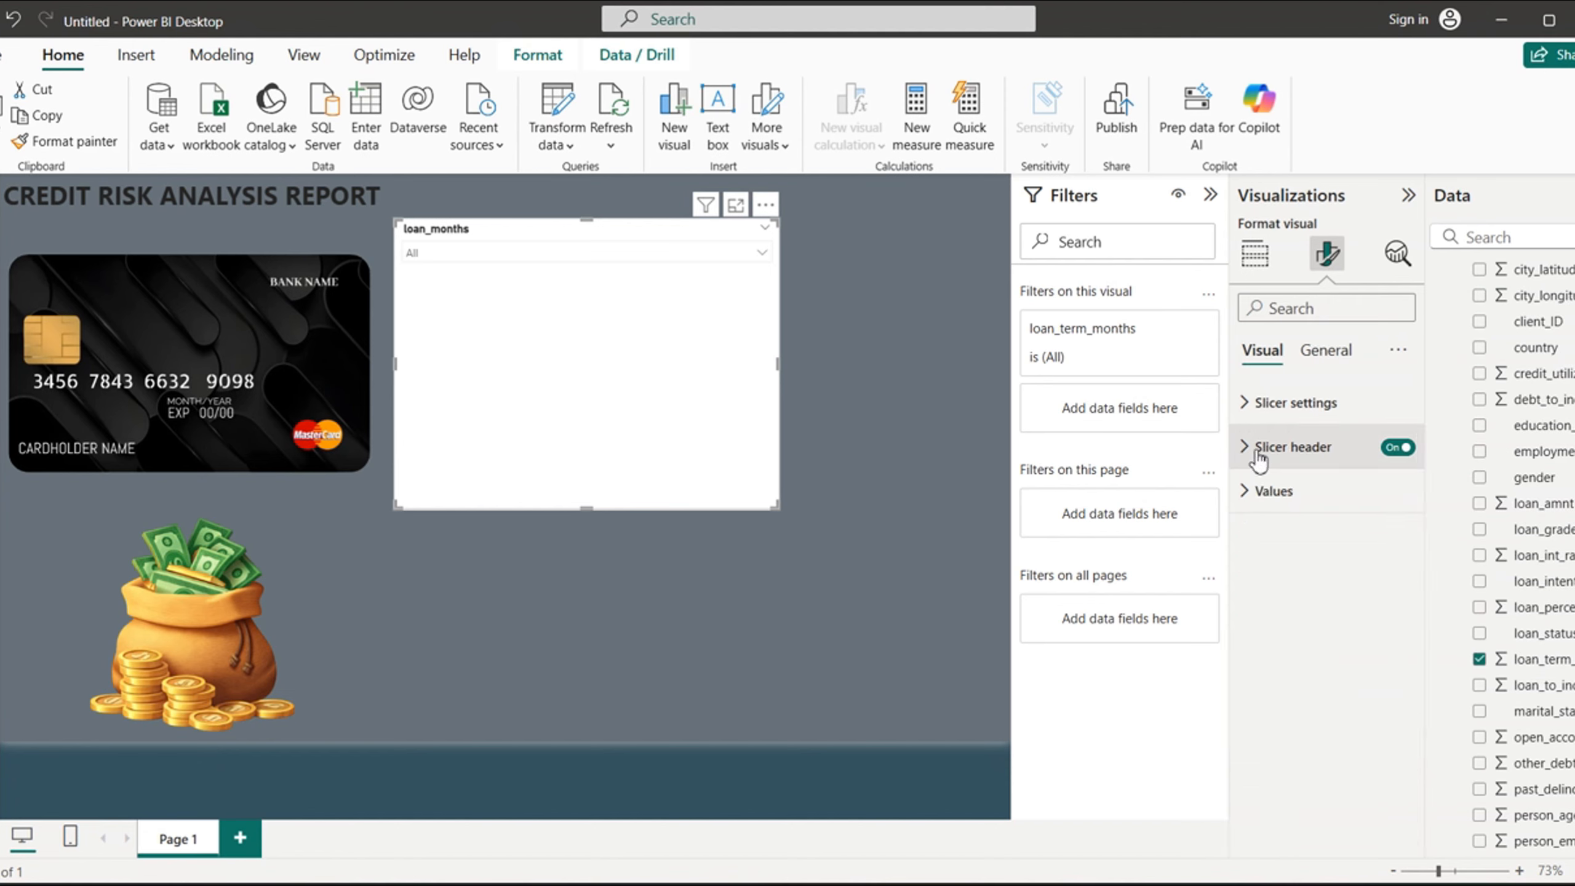
- Make the loan_months slicer's values bold
click(1251, 492)
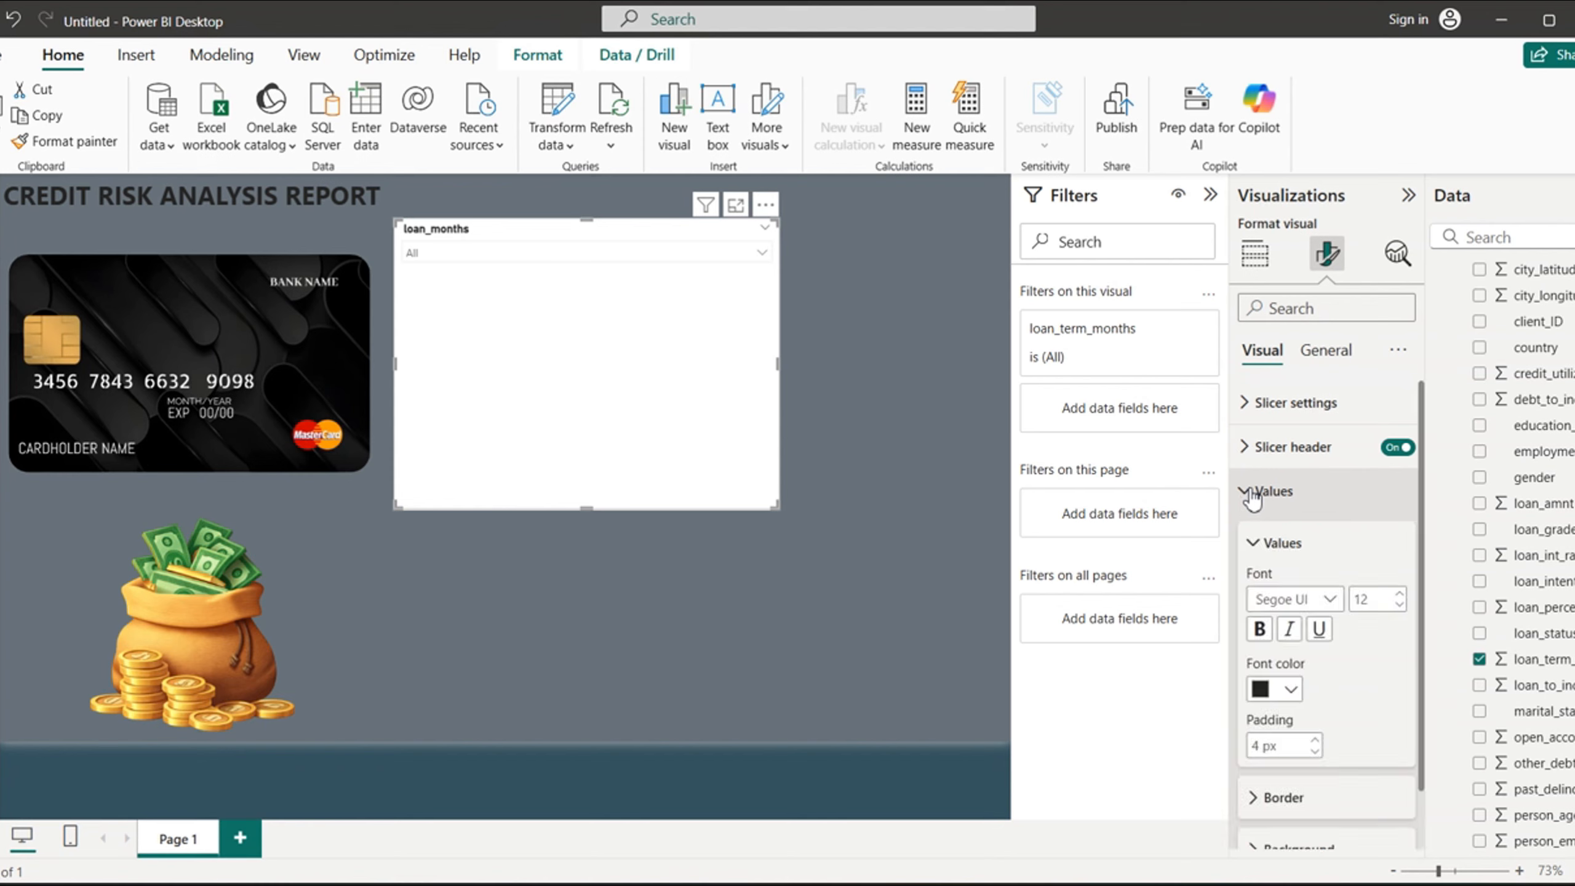
click(1260, 630)
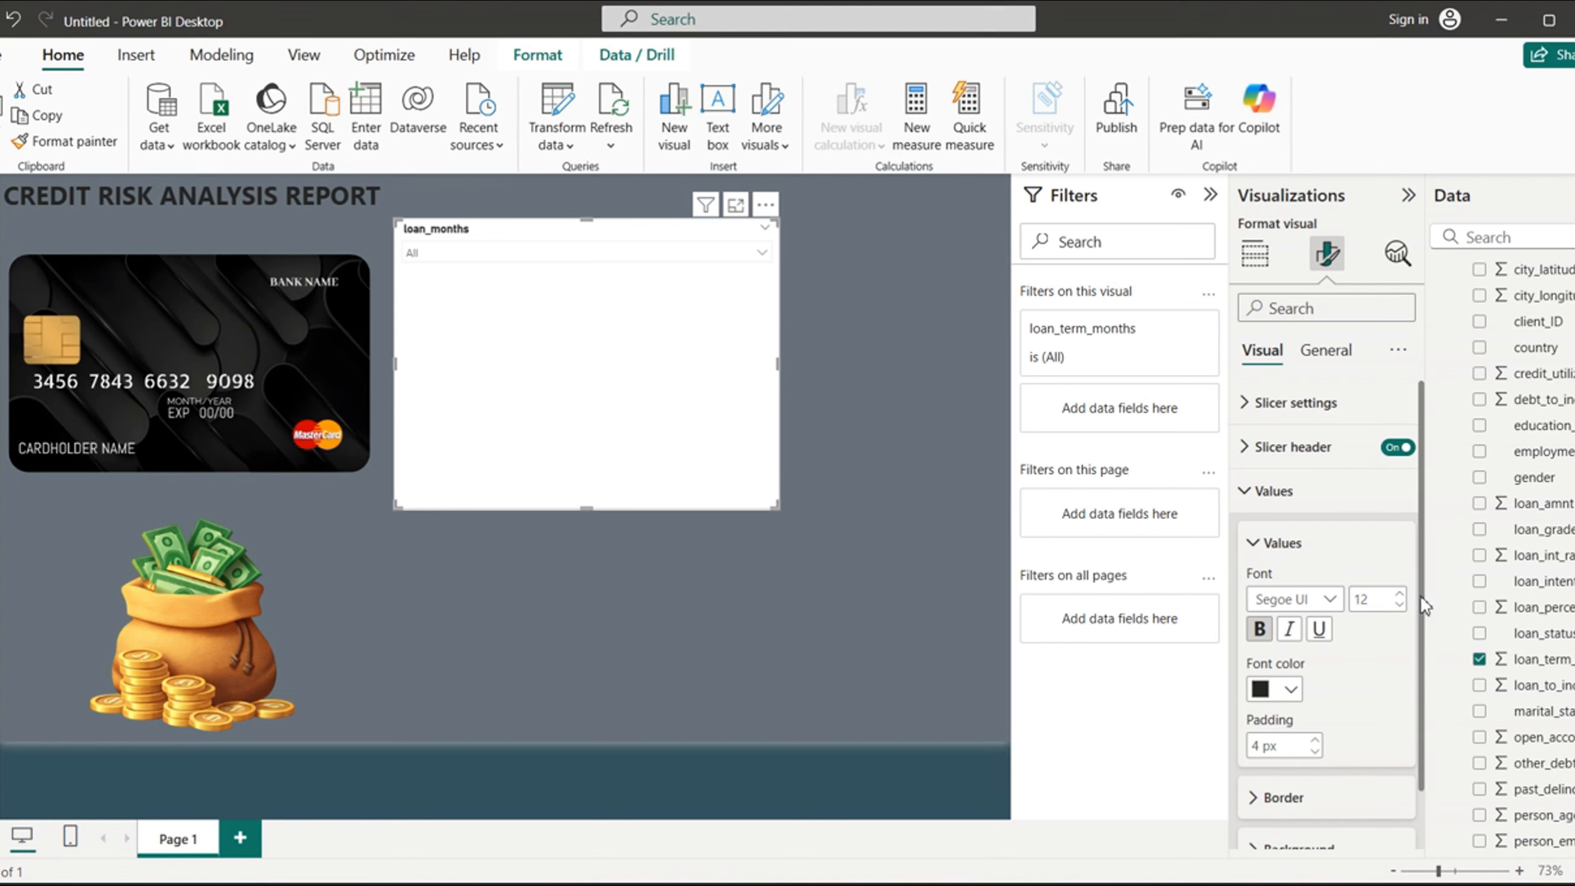
scroll(1414, 620, down, 2)
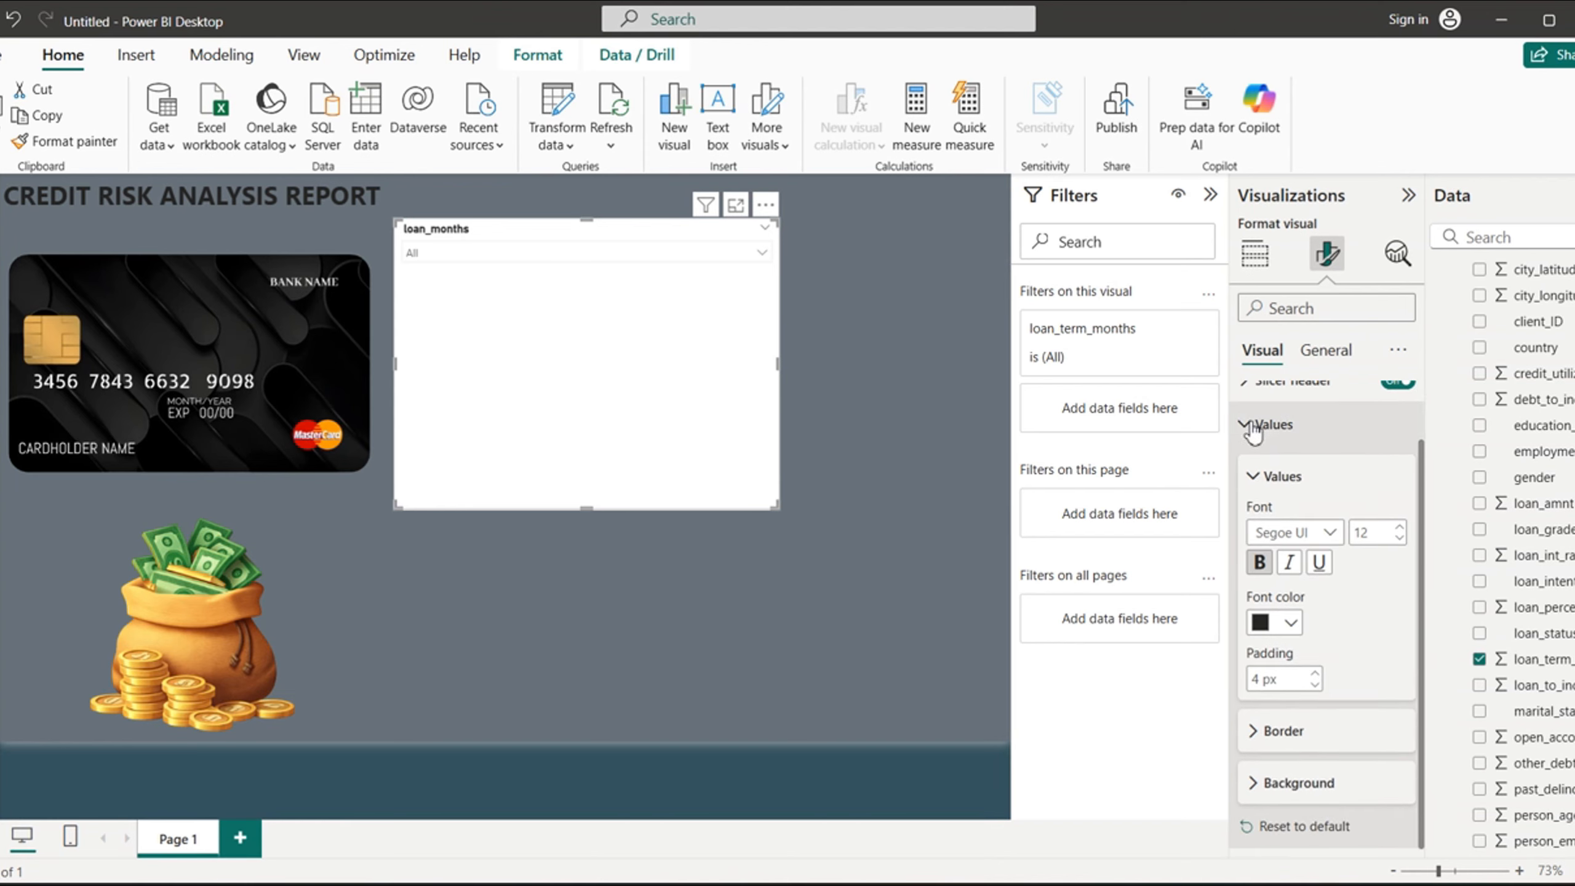
click(1248, 424)
click(1245, 493)
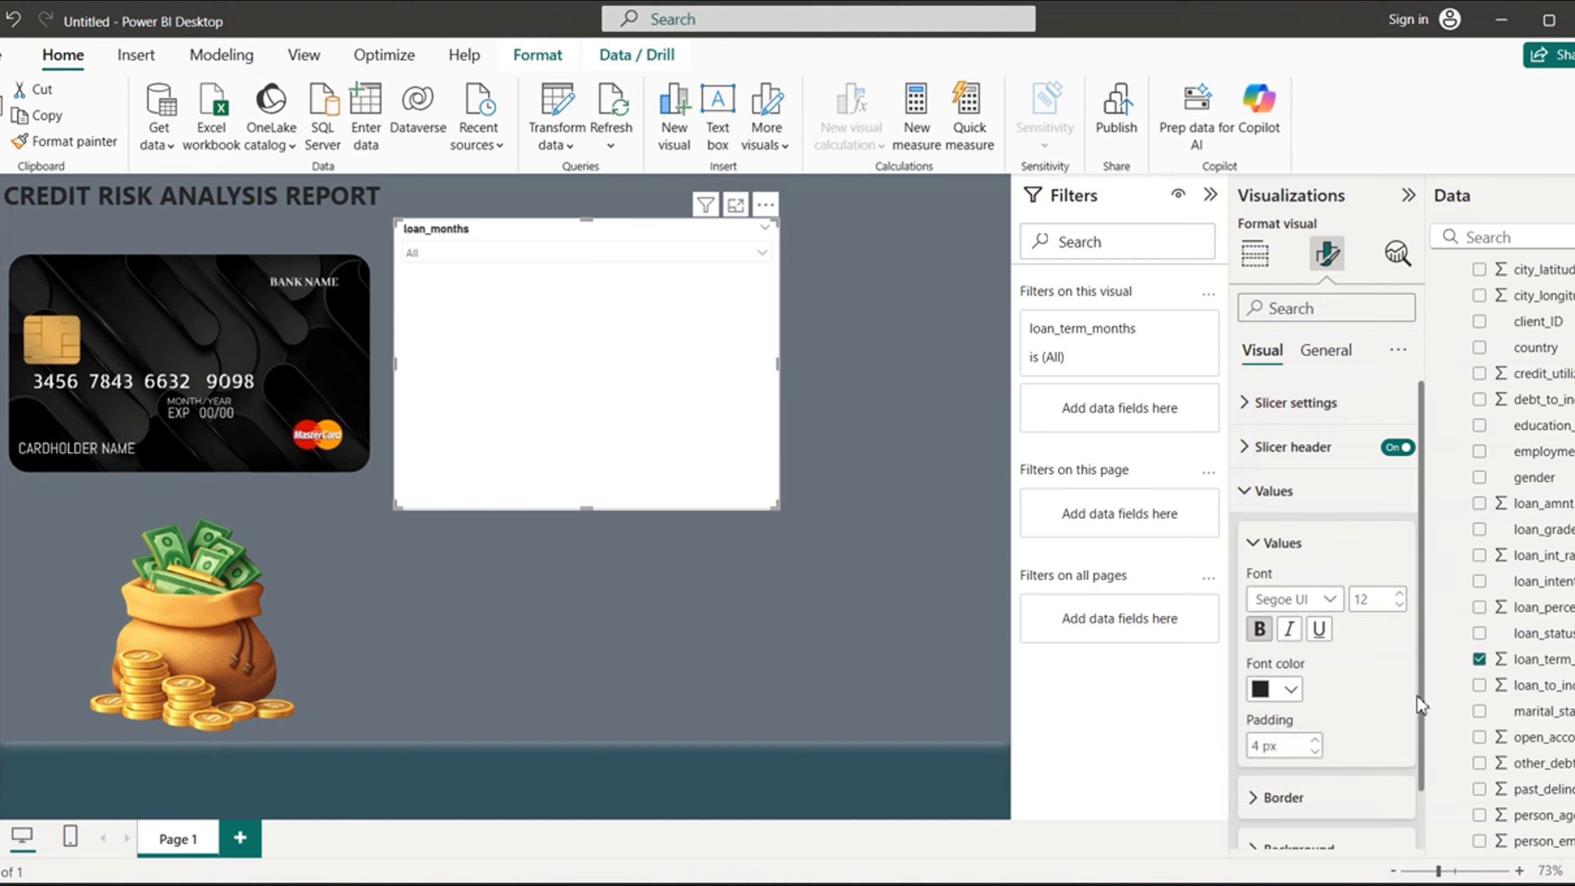
- Review the border and background settings of the slicer's values without changing them
drag(1423, 776, 1423, 871)
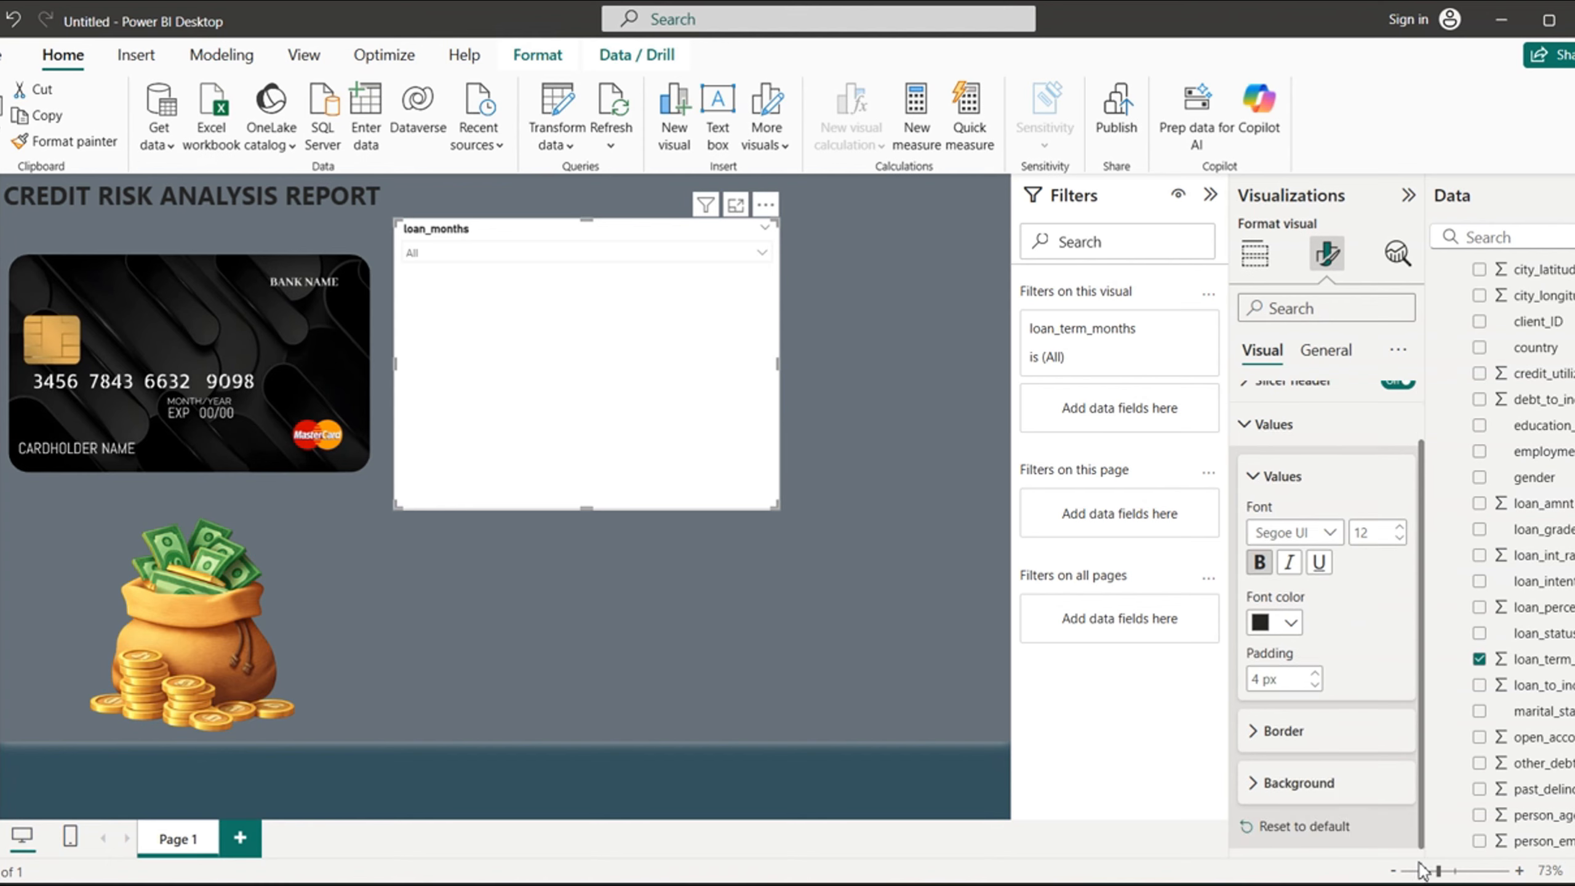
click(1256, 732)
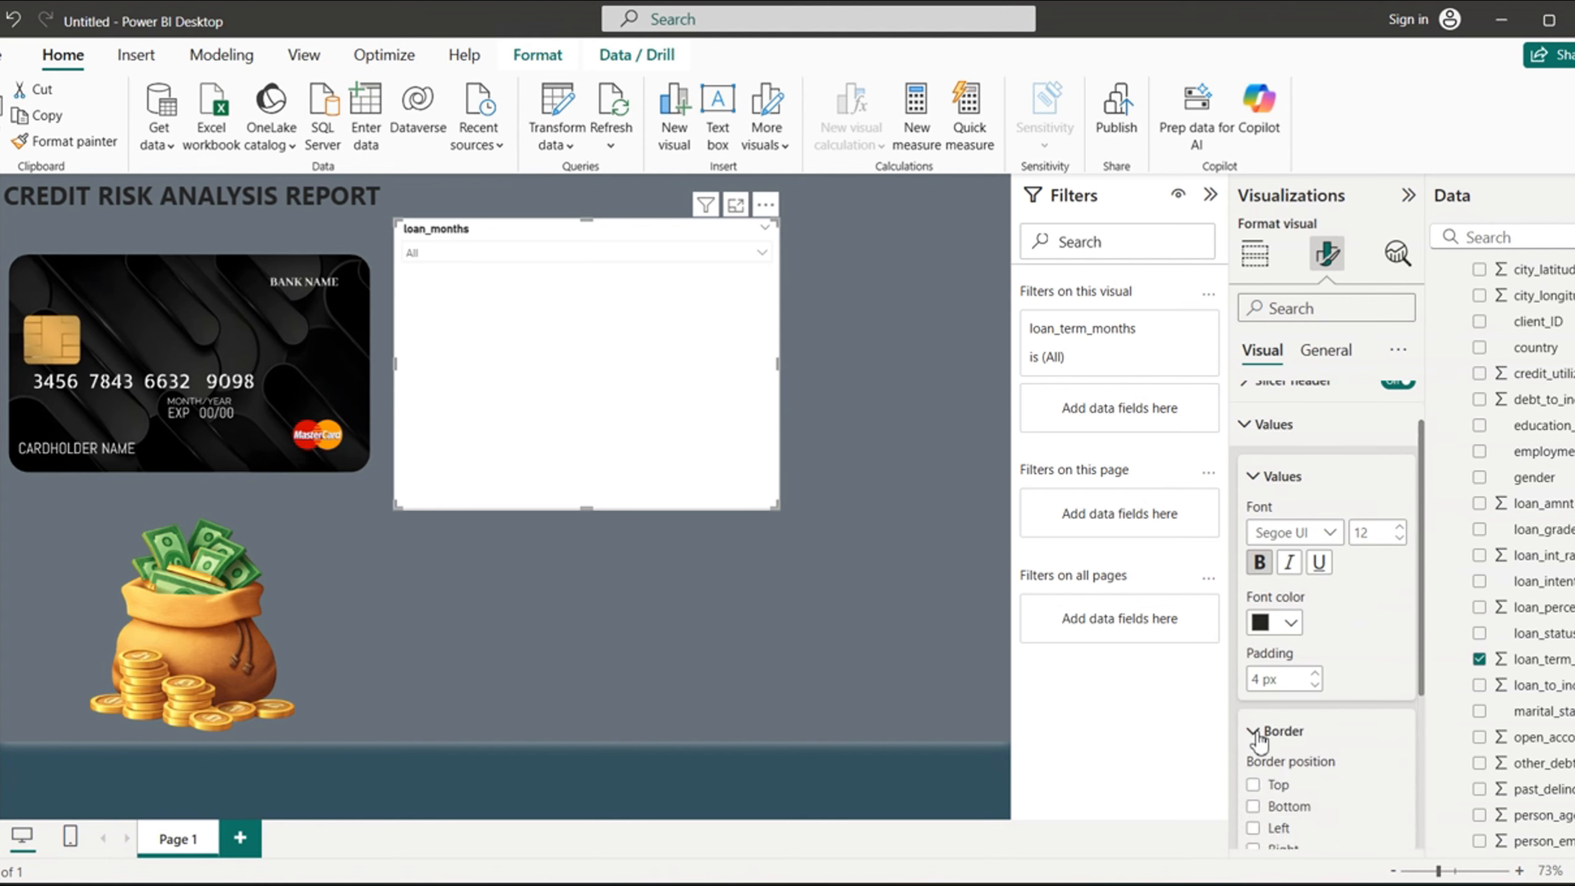
drag(1424, 668, 1420, 807)
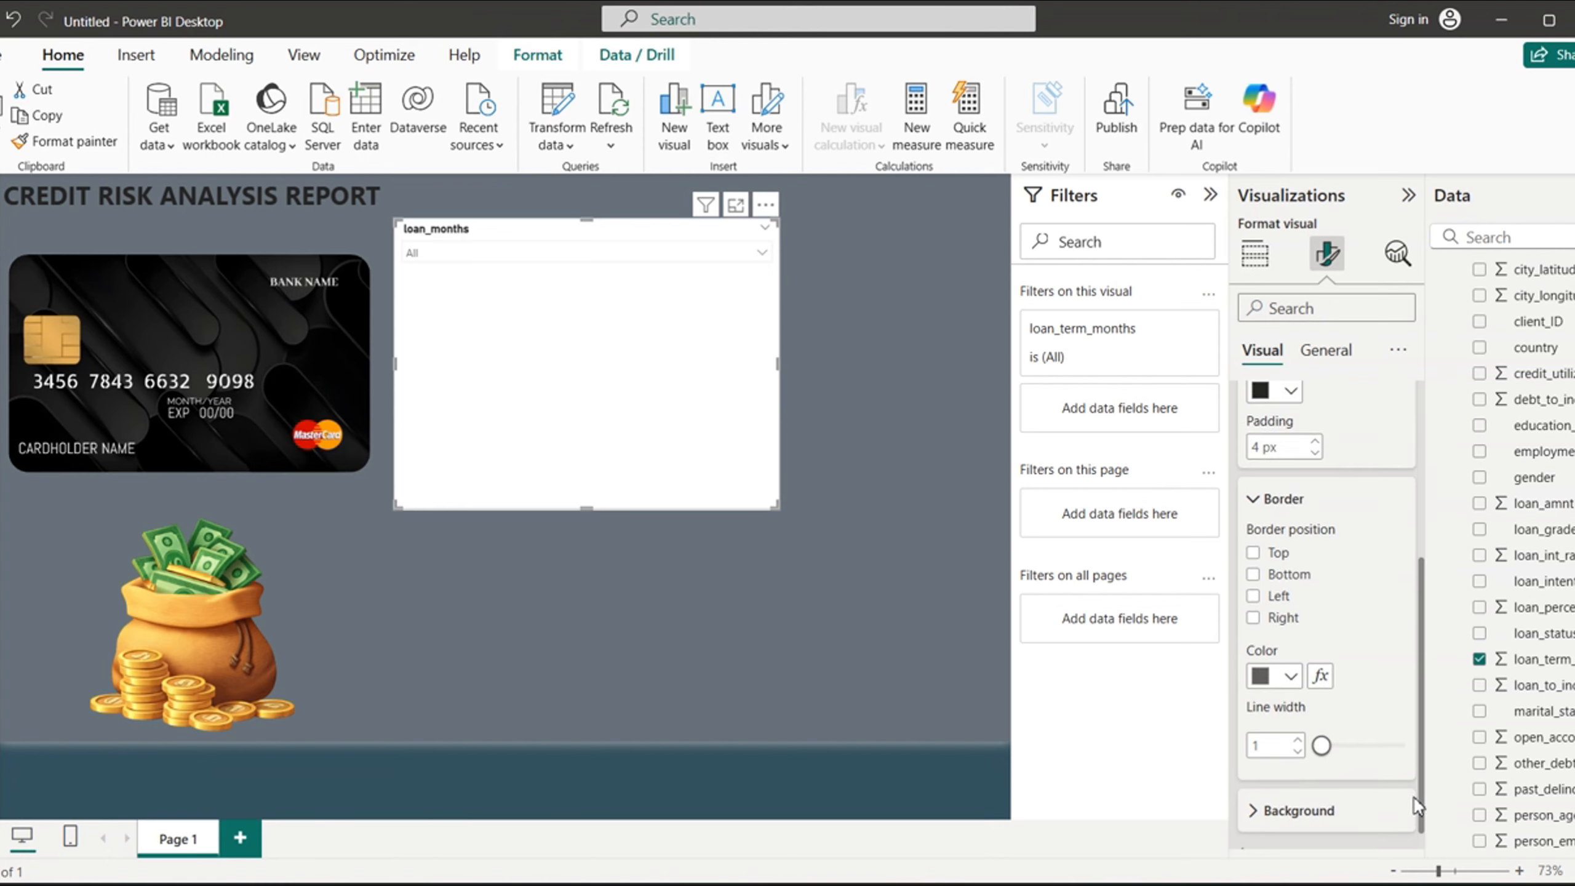
click(1254, 810)
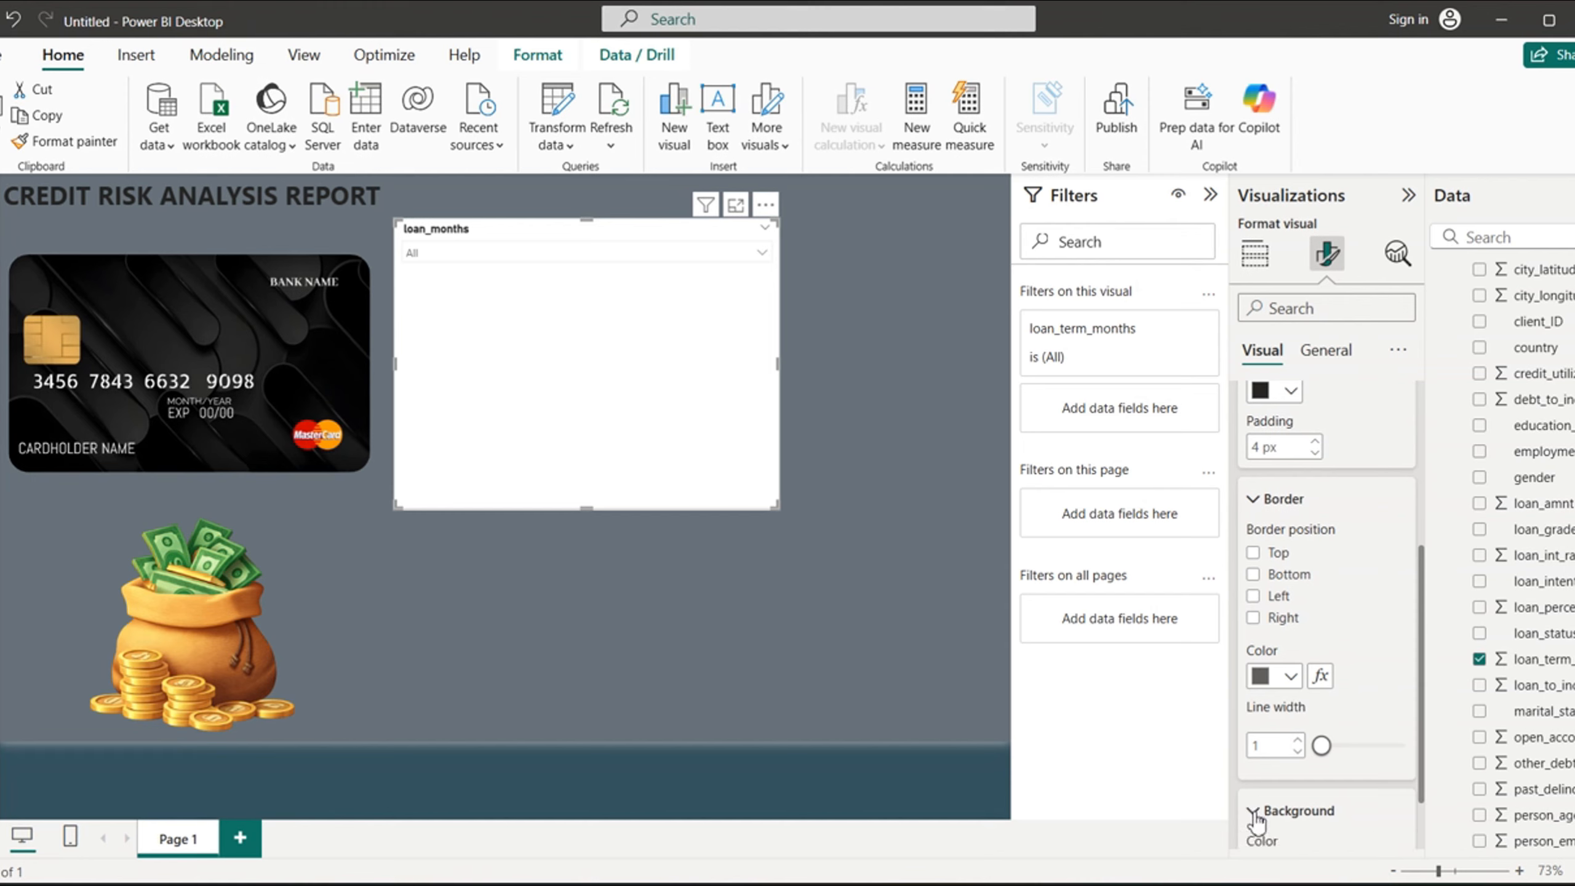
scroll(1424, 719, down, 2)
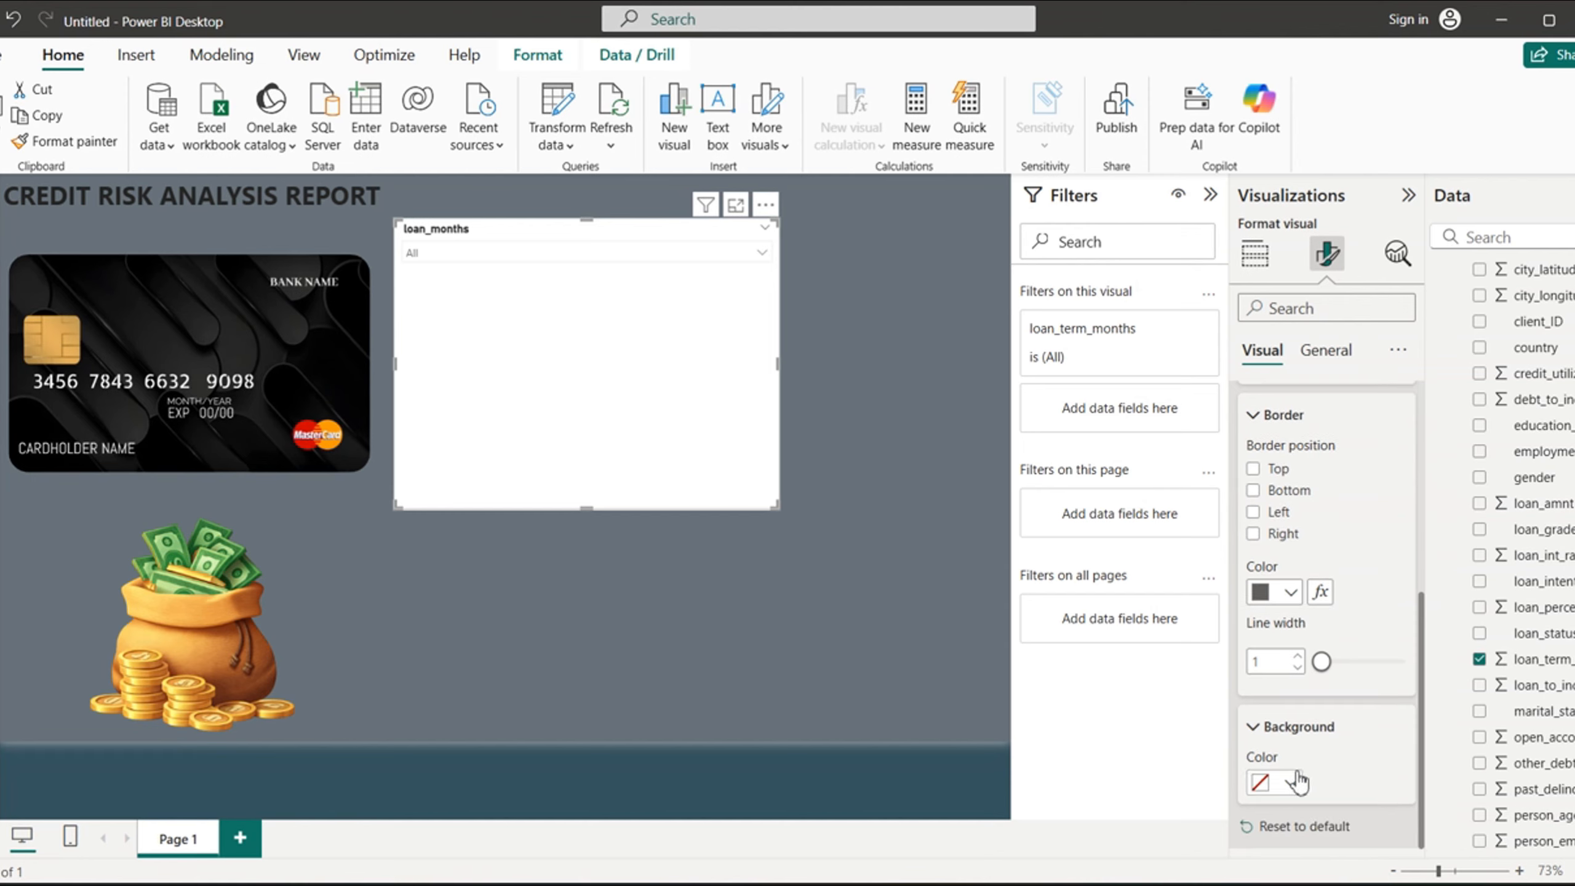
drag(1422, 676, 1420, 506)
click(1247, 421)
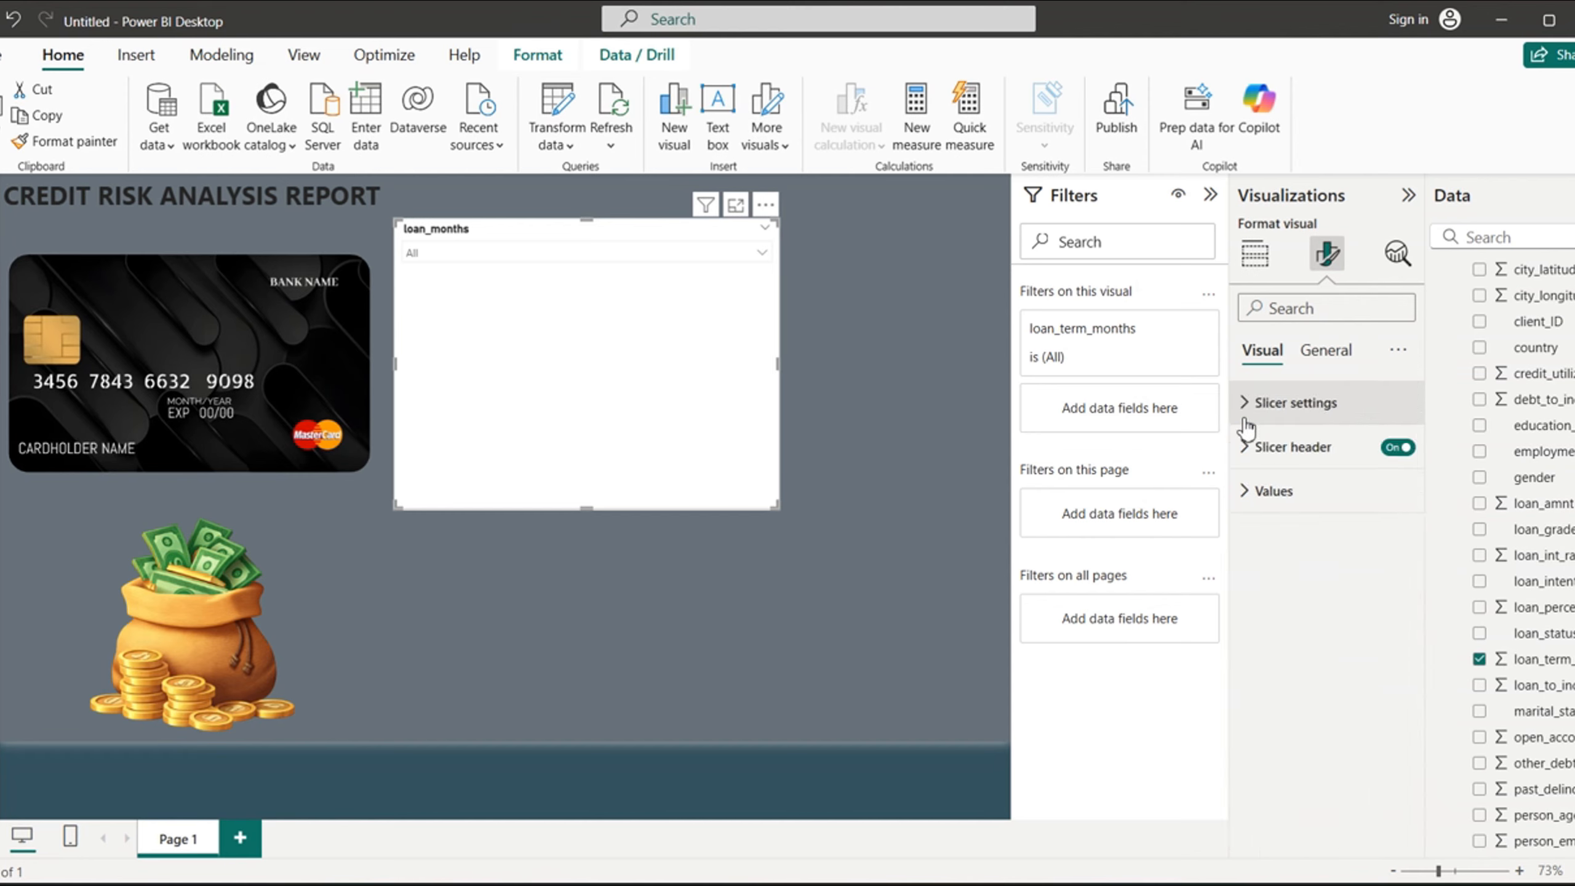
- Turn off the slicer's background and check its dropdown list on the page
click(1324, 352)
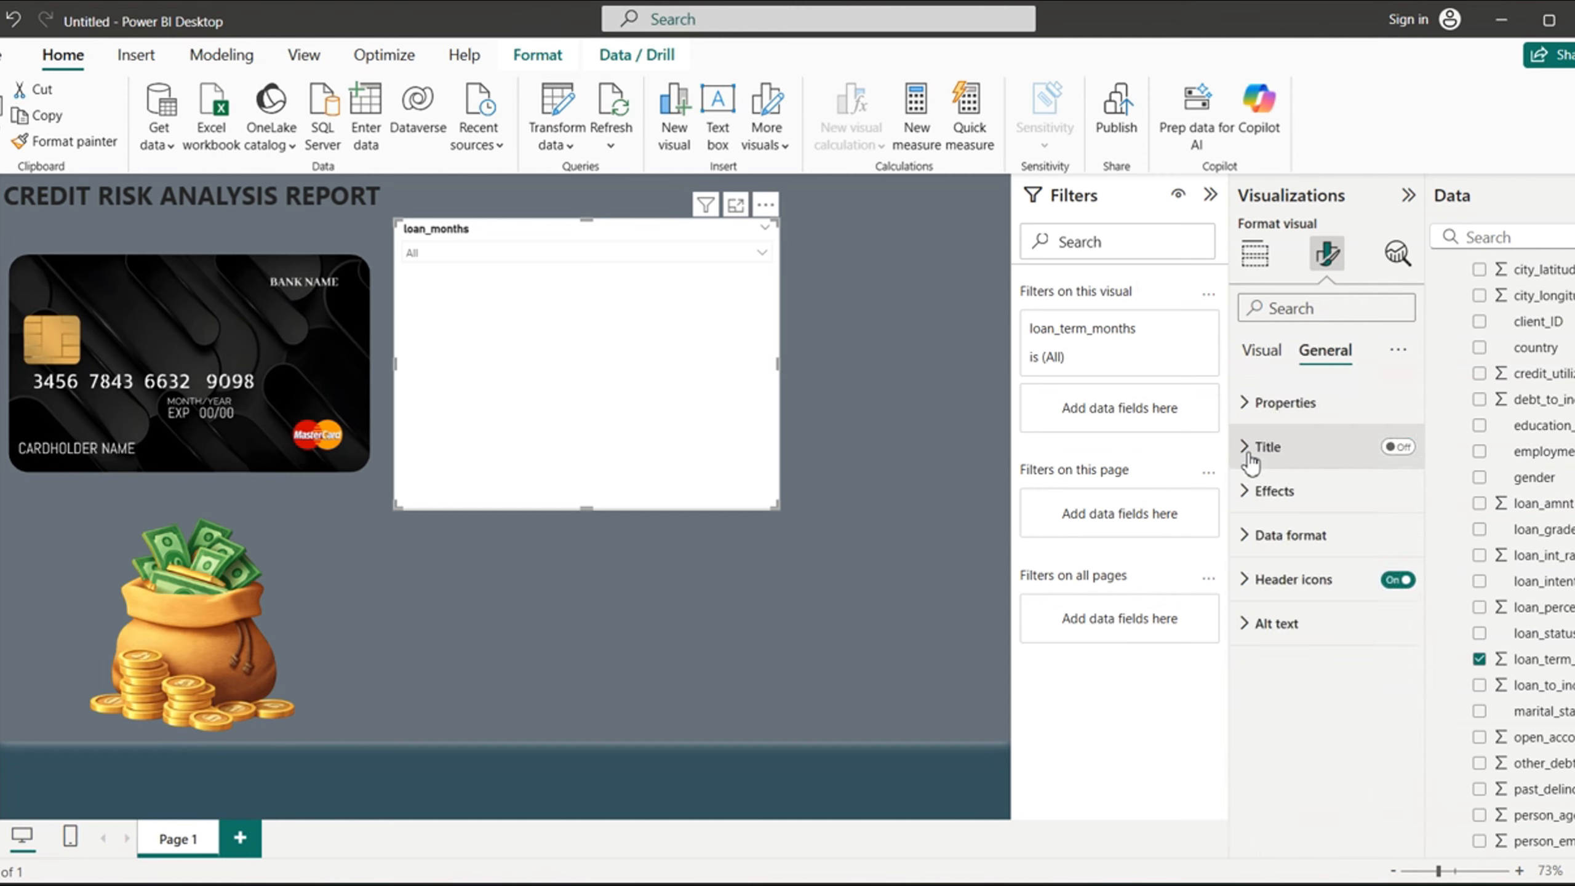
click(1246, 491)
click(1389, 543)
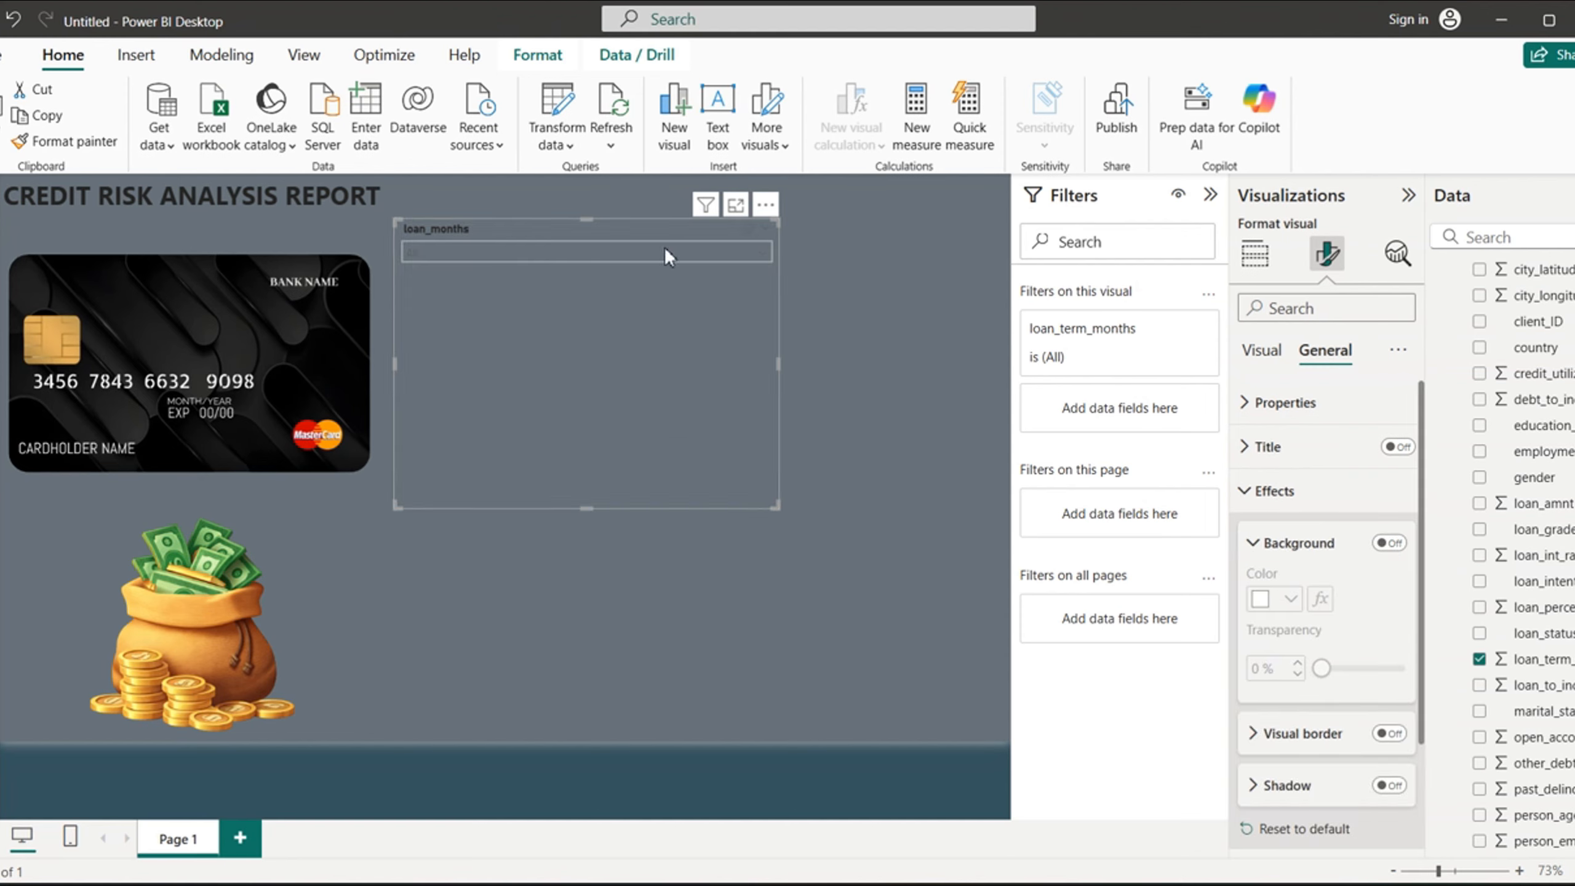
click(751, 252)
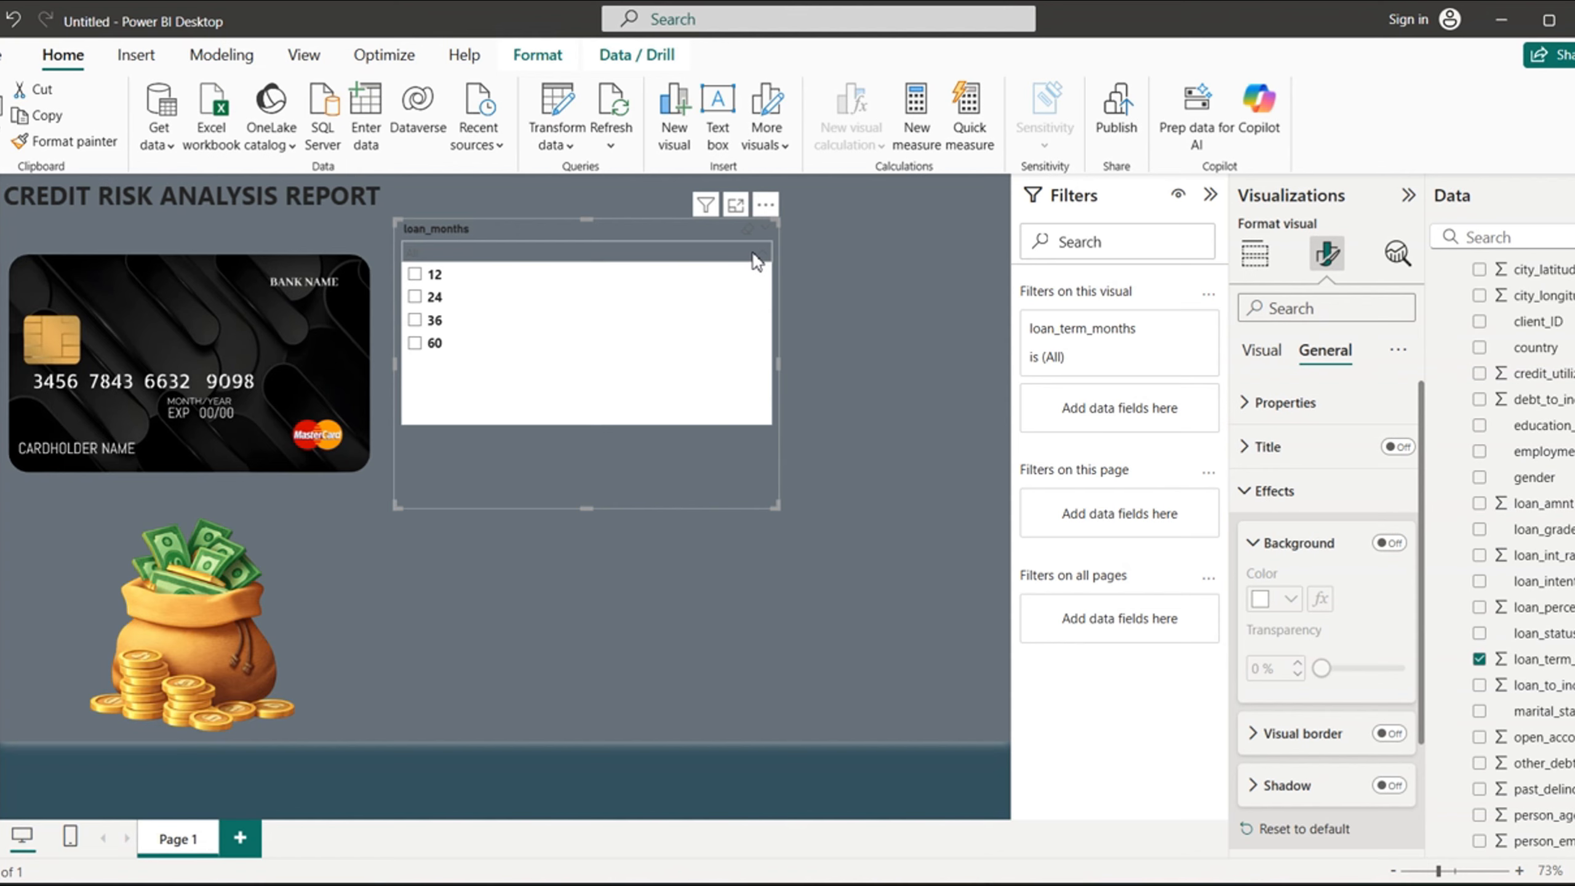
click(757, 255)
- Apply a black font color to the slicer's values and check its dropdown list again
click(1260, 350)
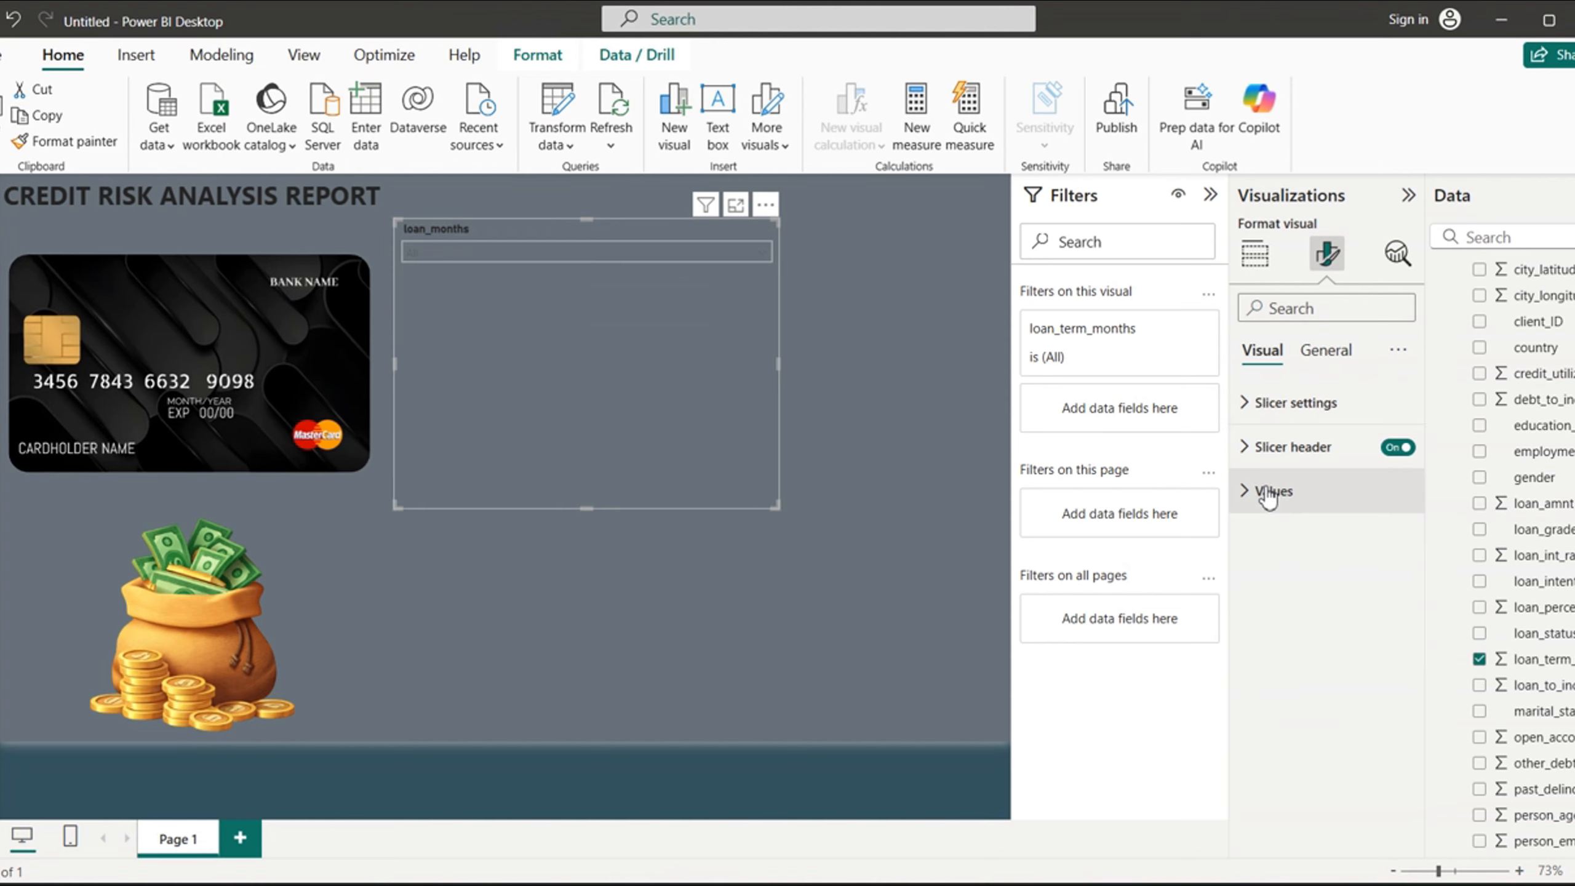
click(1253, 494)
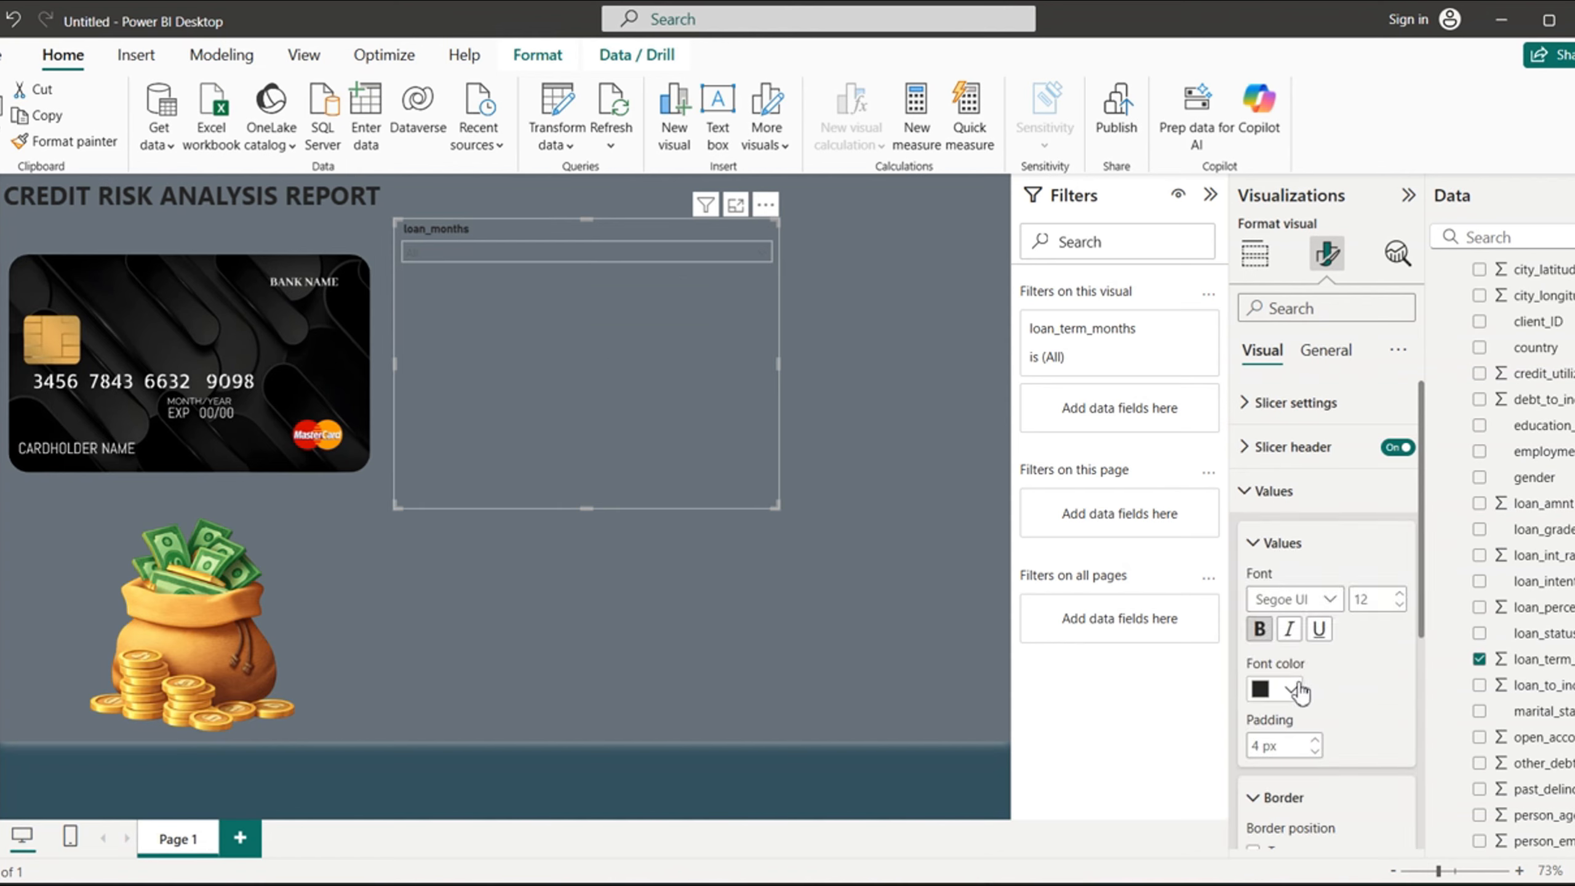
click(1295, 690)
click(1275, 599)
click(763, 248)
click(763, 248)
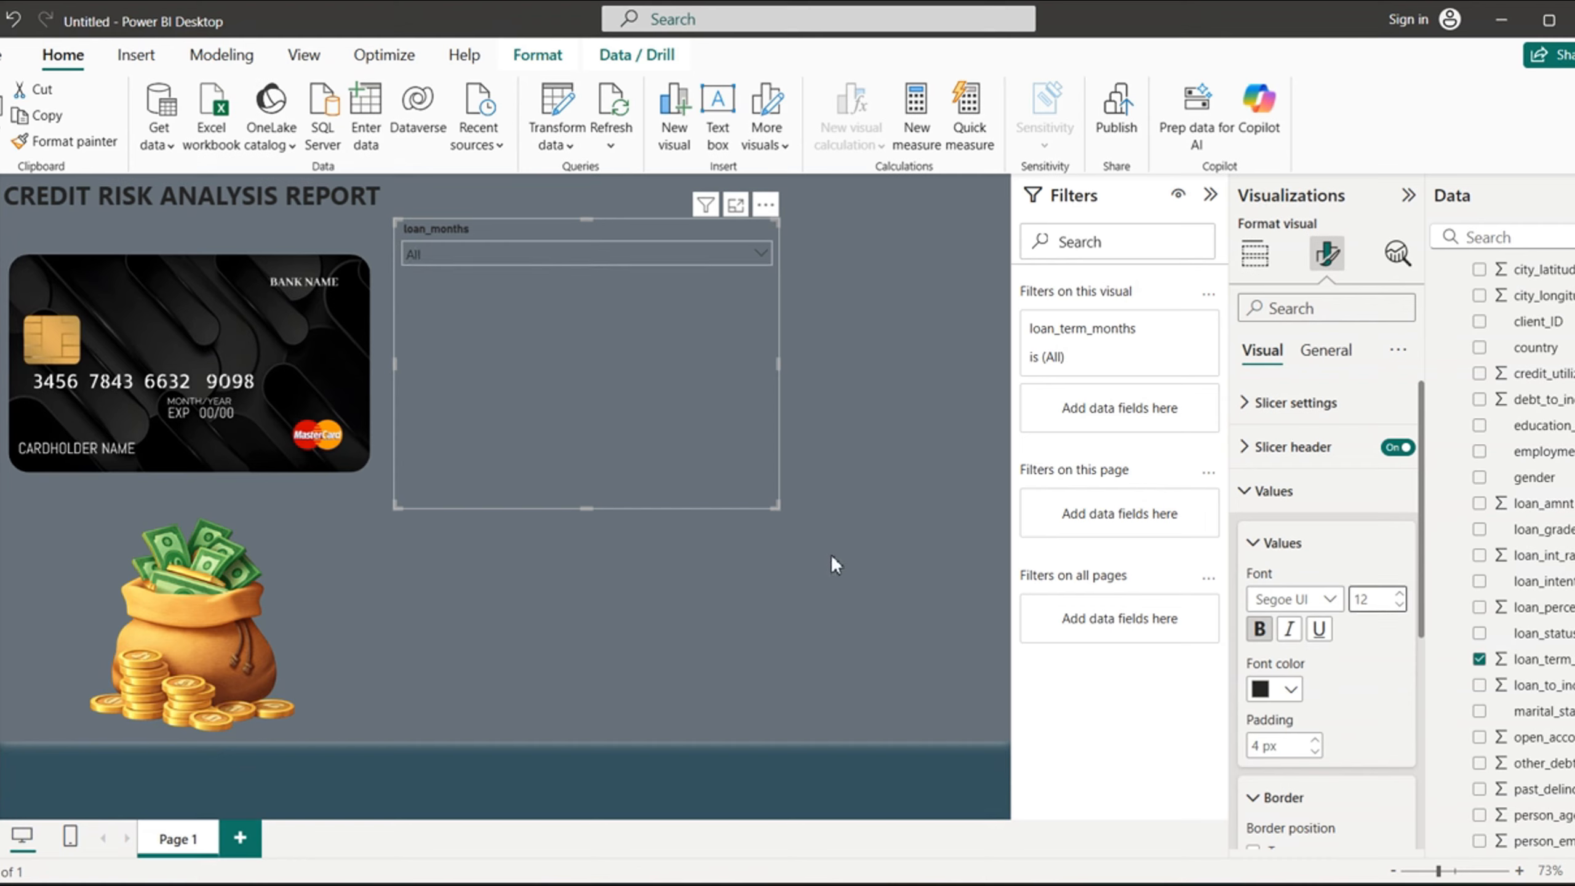
- Shrink the slicer to a compact box and place it just to the right of the report title
drag(585, 509, 619, 281)
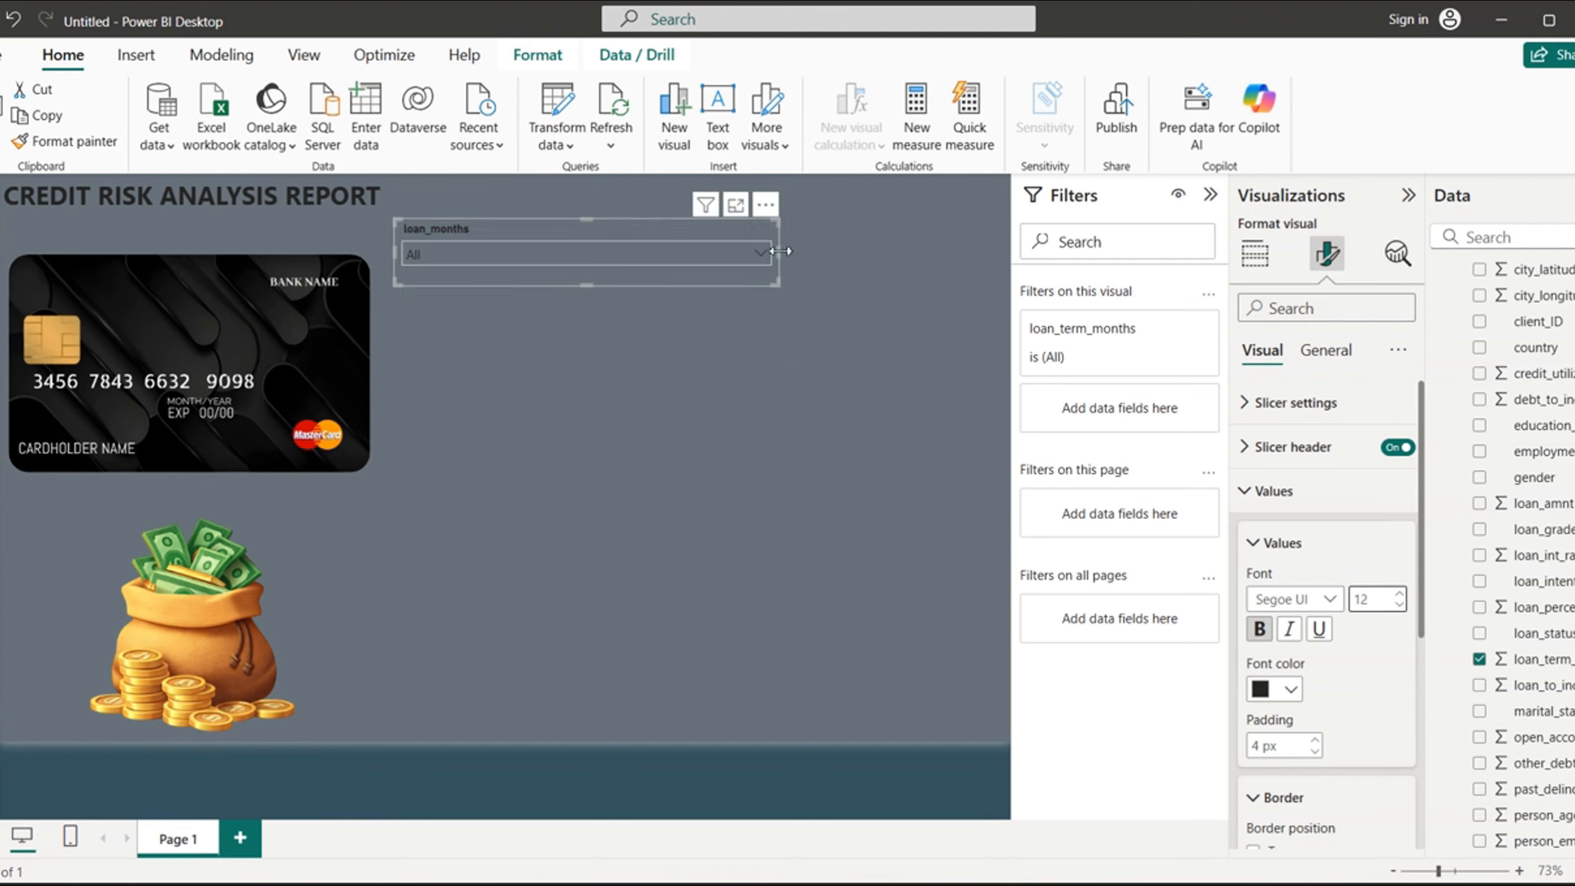
drag(770, 252, 455, 221)
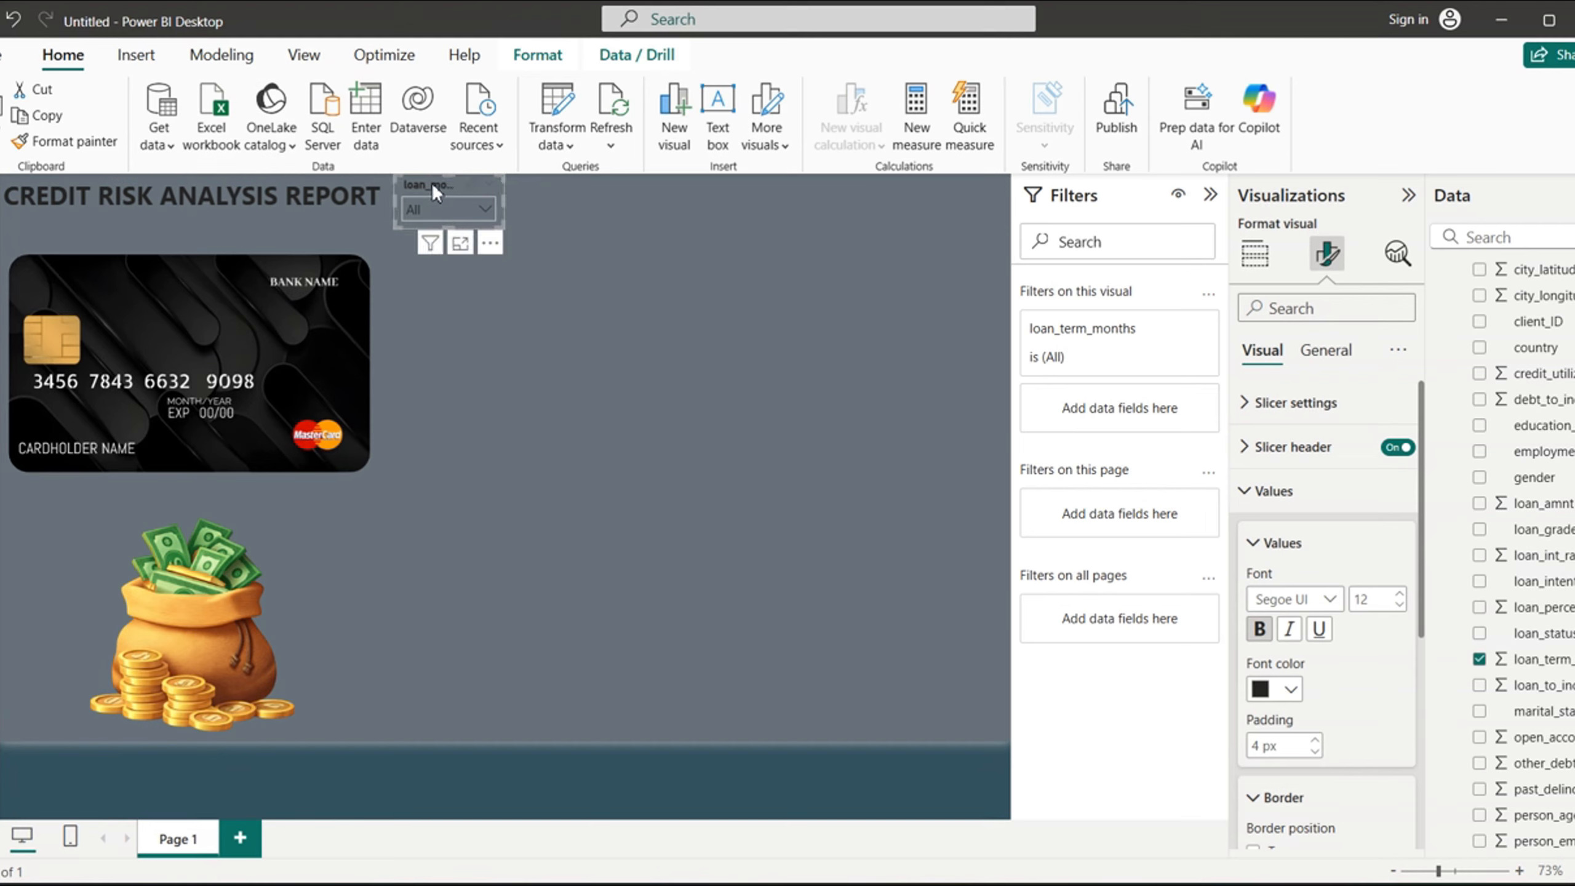
- Copy the loan_months slicer and paste four duplicates of it onto the page
key(ctrl+c)
key(ctrl+v)
click(713, 549)
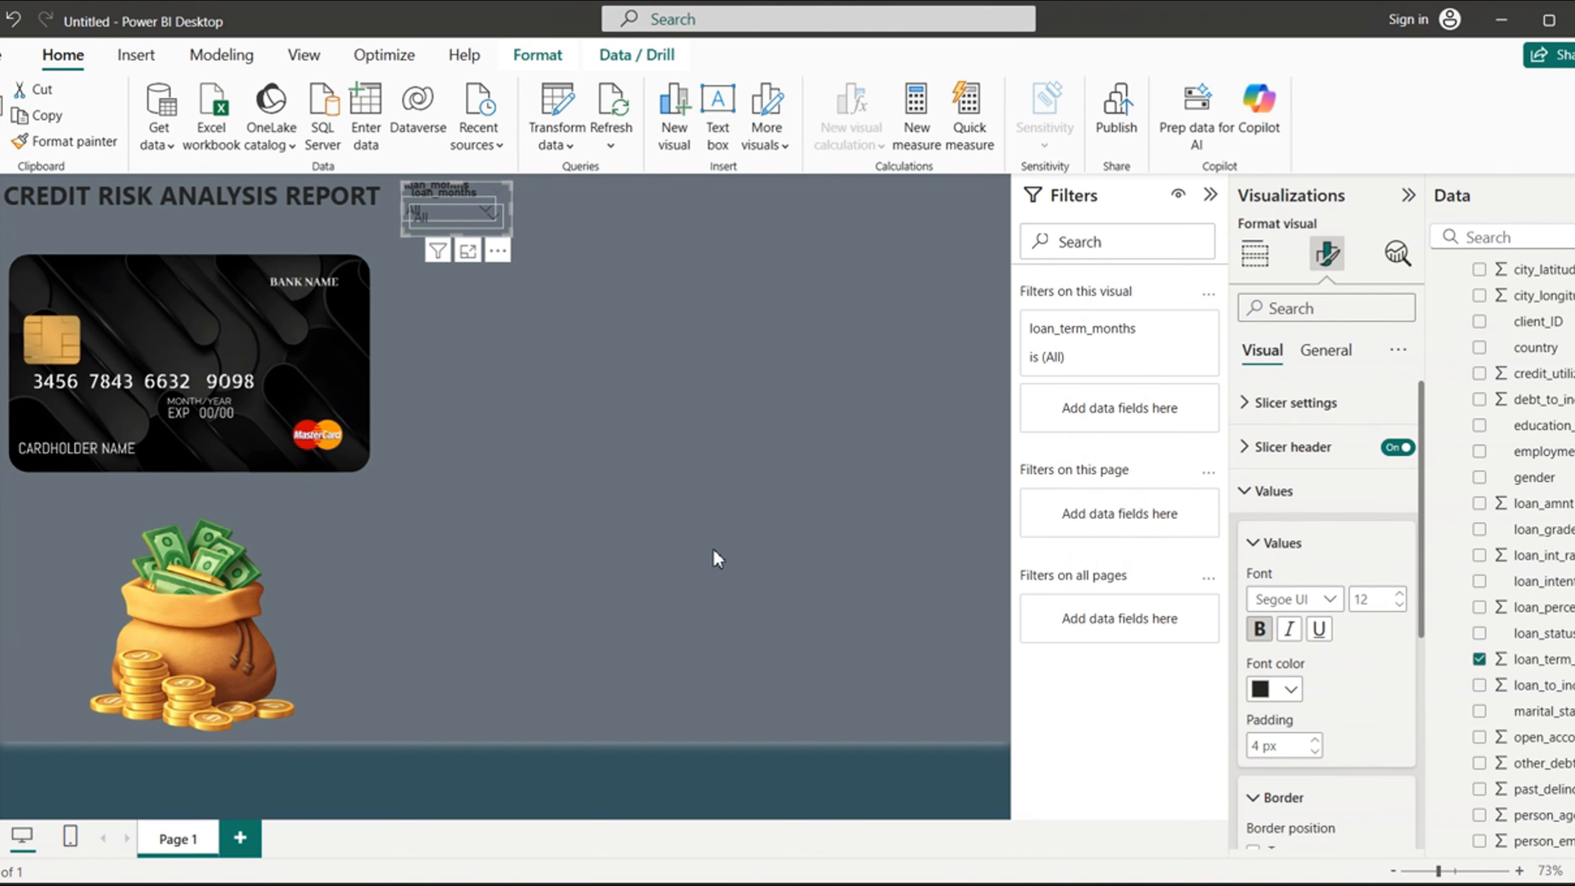
click(713, 548)
key(ctrl+v)
click(713, 549)
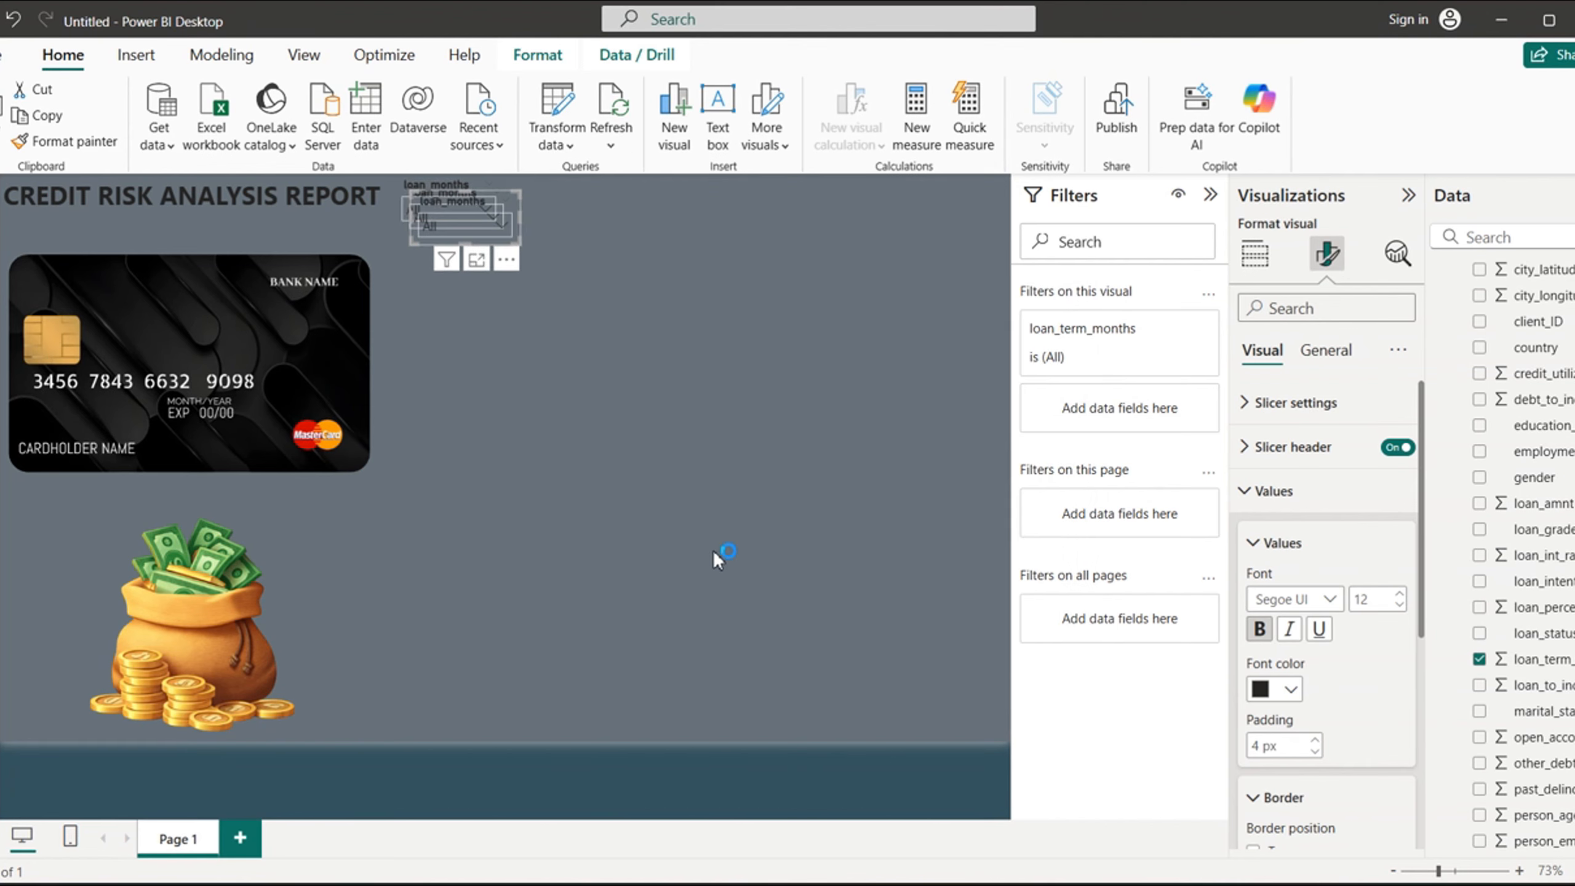
click(713, 549)
key(ctrl+v)
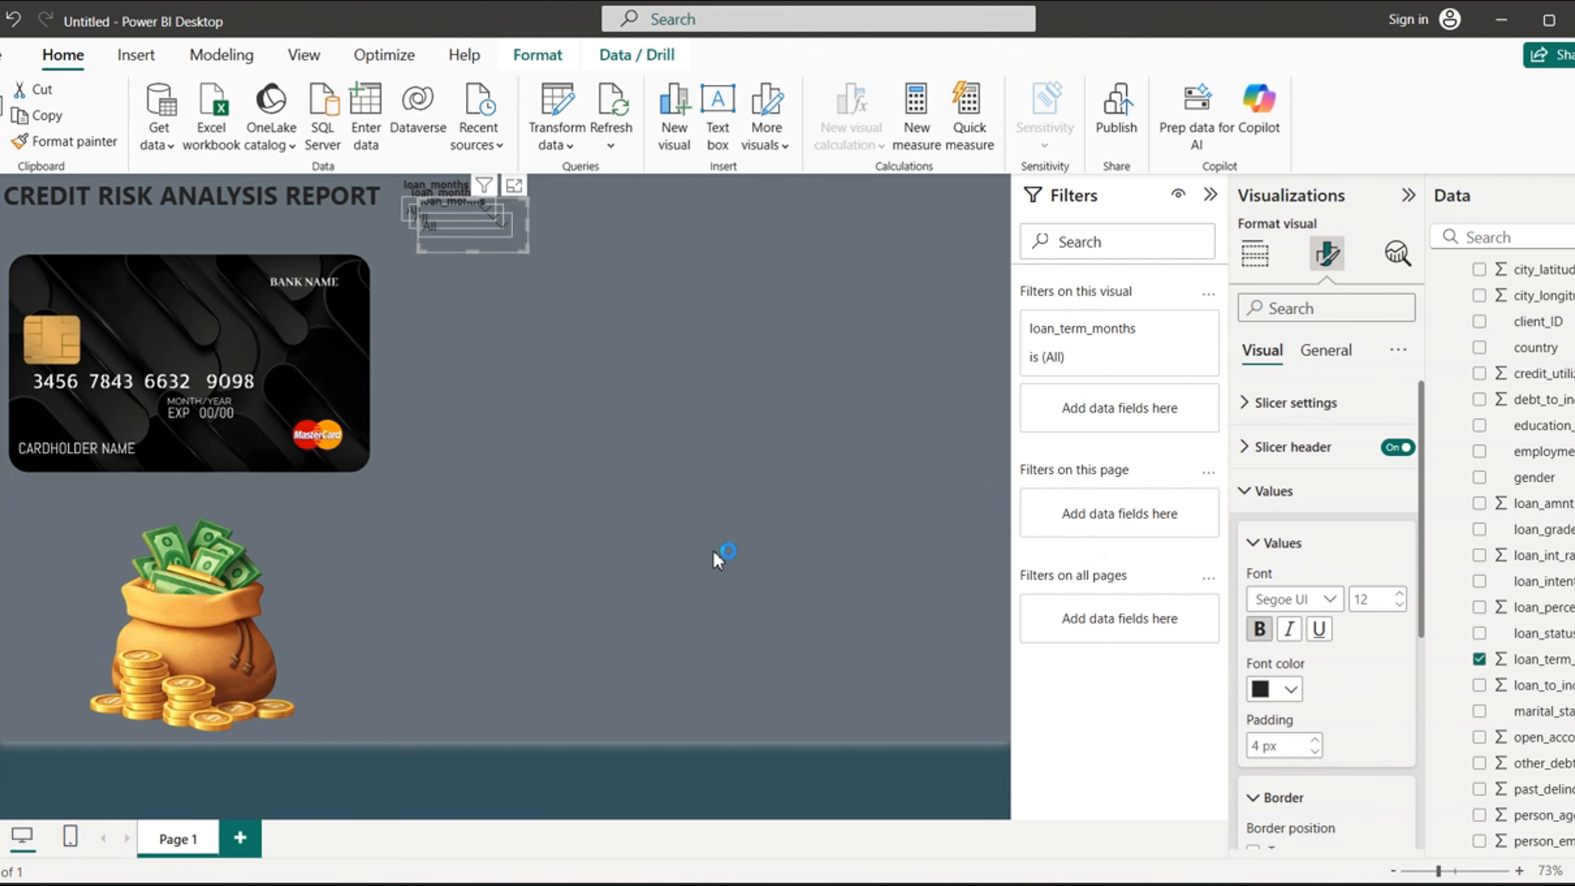
key(ctrl+v)
click(713, 550)
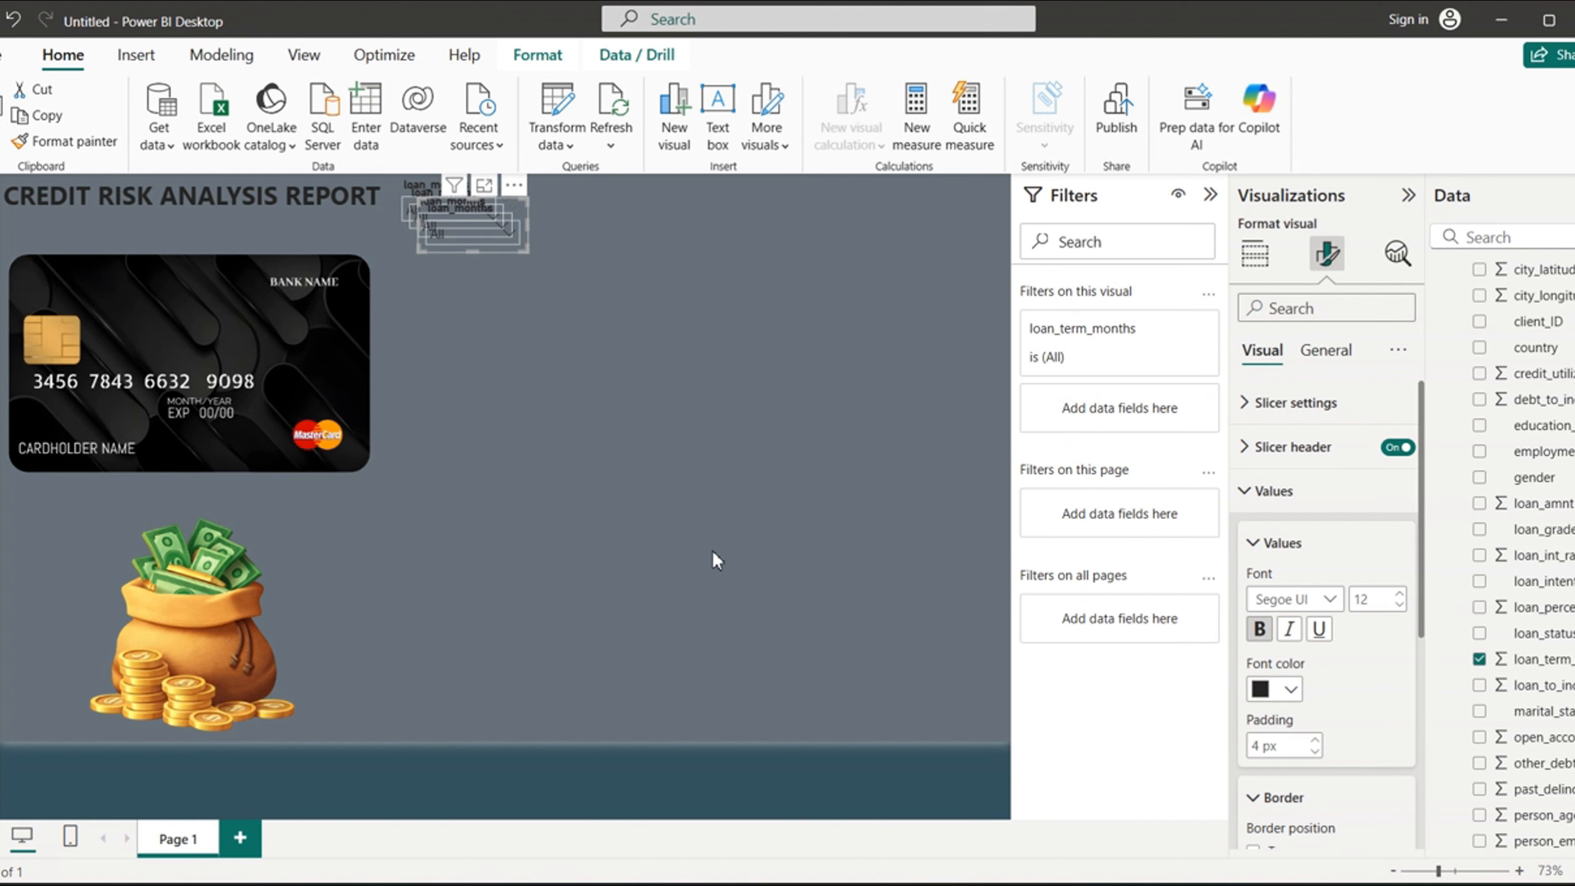
click(712, 551)
key(ctrl+v)
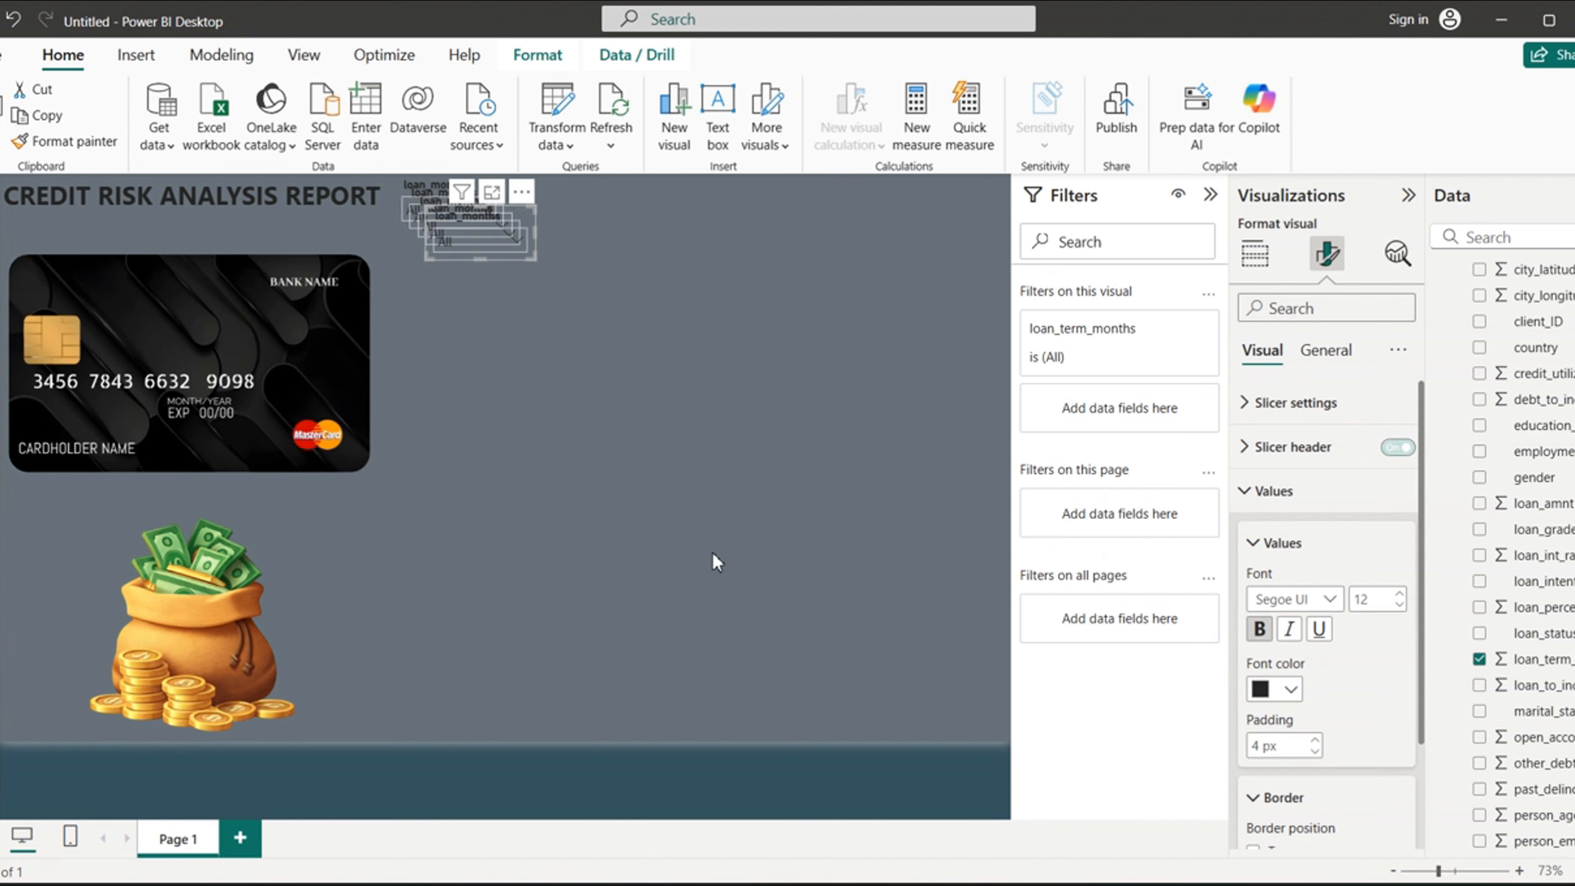
- Paste two more duplicates of the loan_months slicer, dismissing the e-mail sign-in prompt each time
click(712, 552)
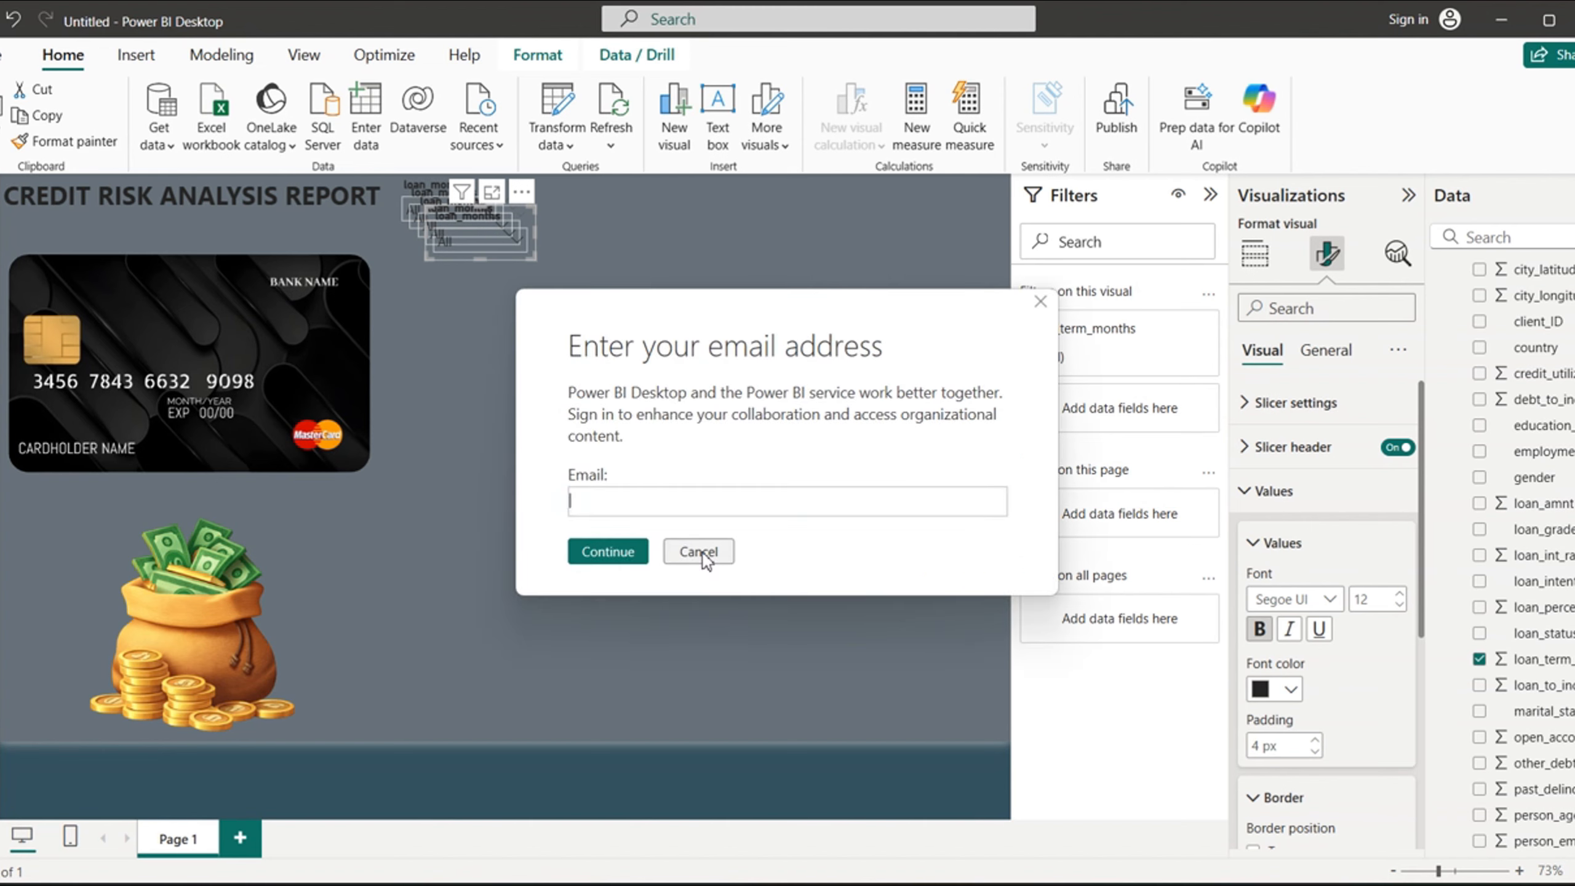
click(703, 554)
key(ctrl+v)
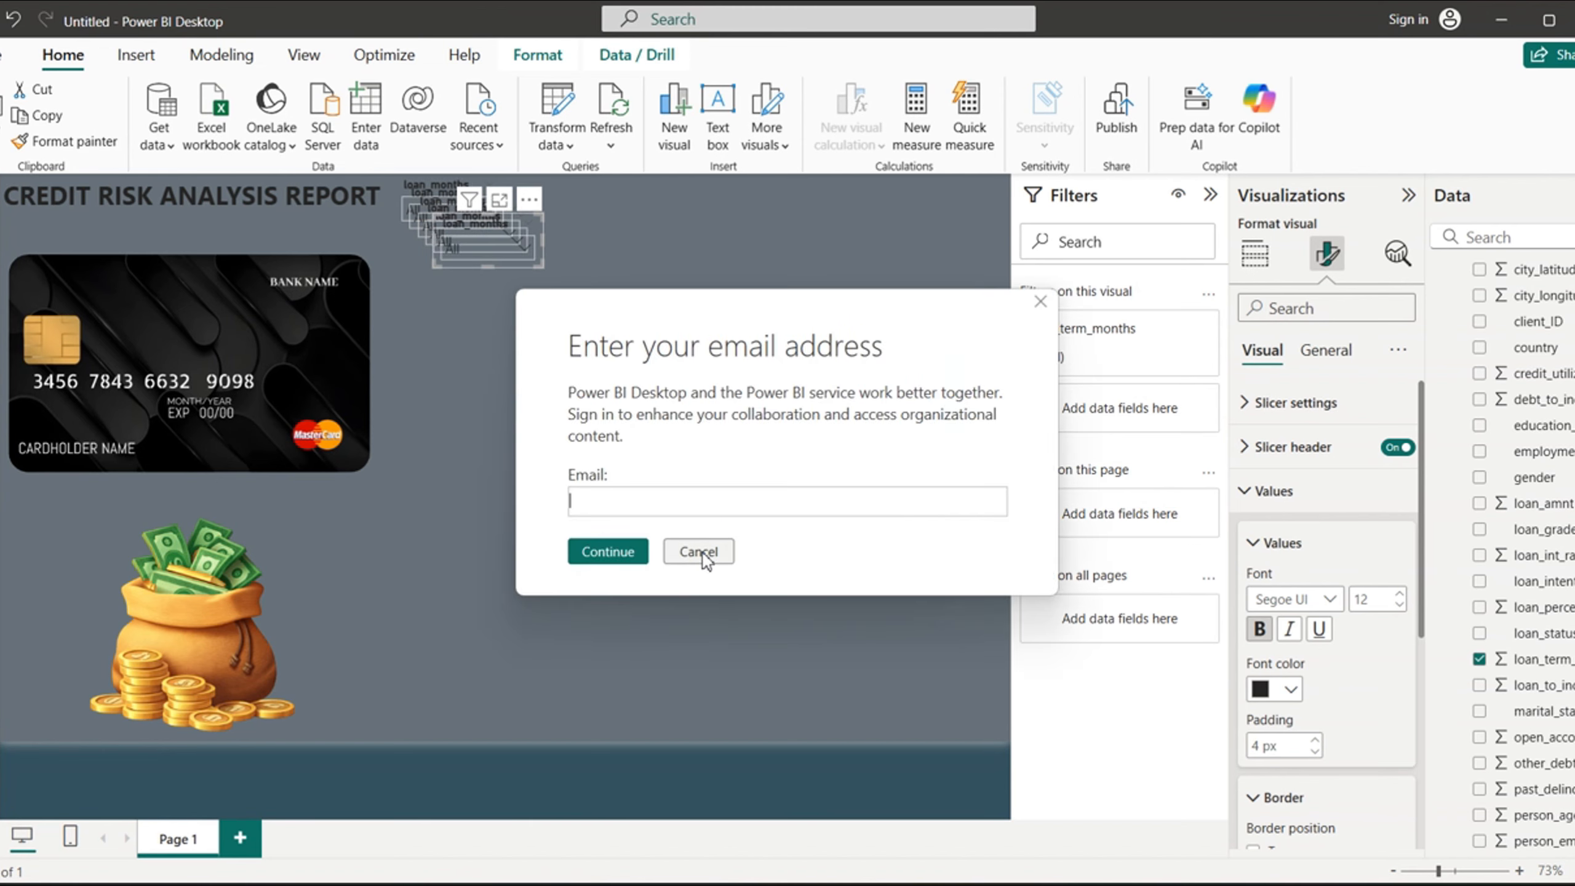
click(701, 550)
click(702, 550)
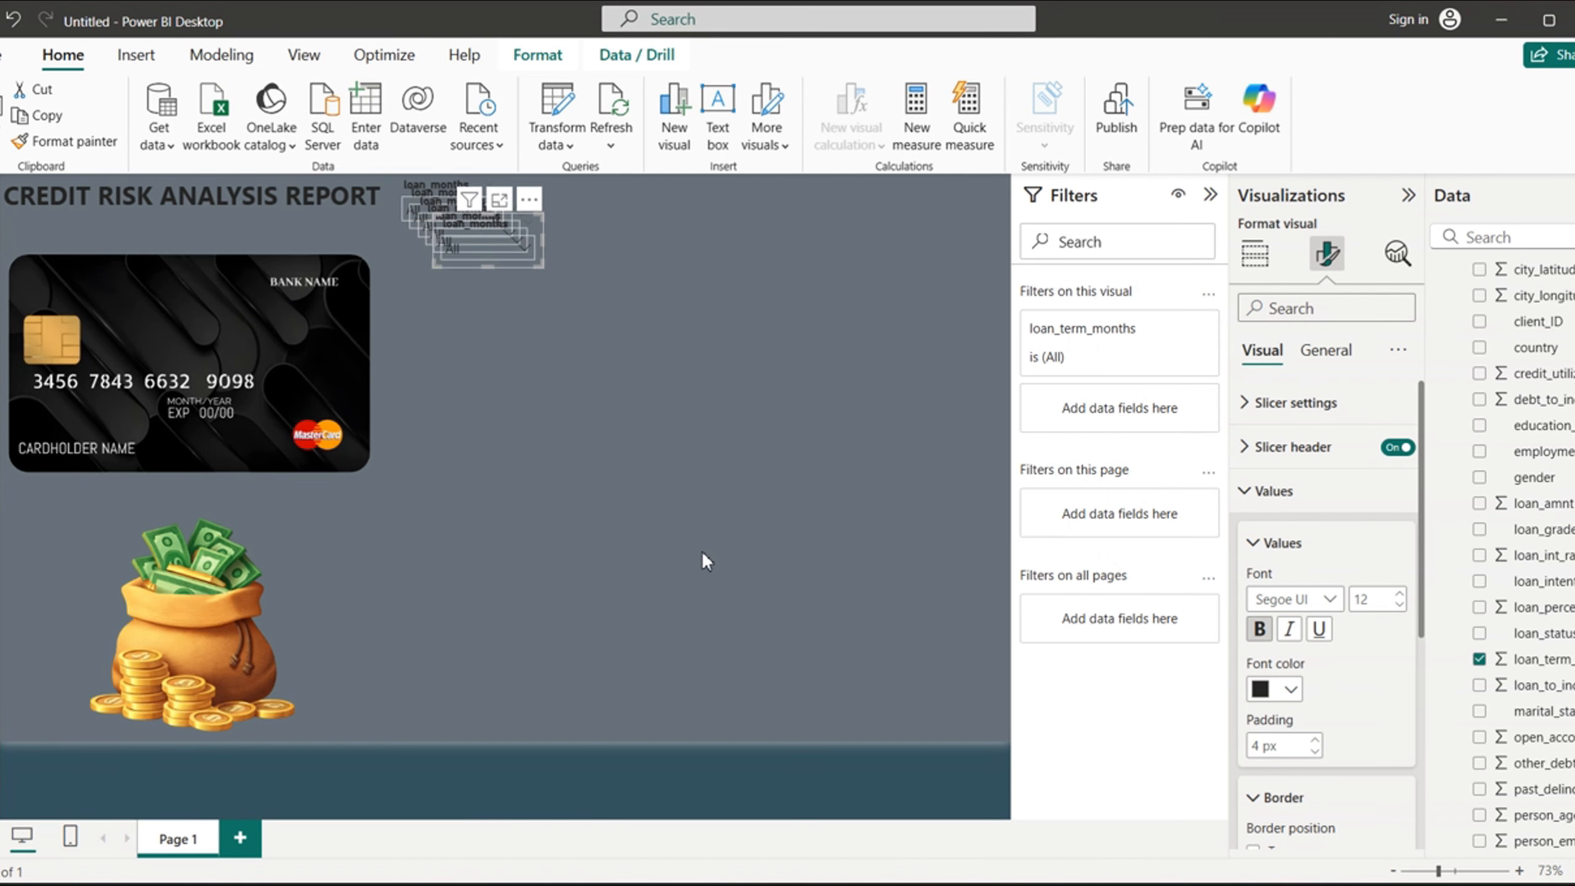
key(ctrl+v)
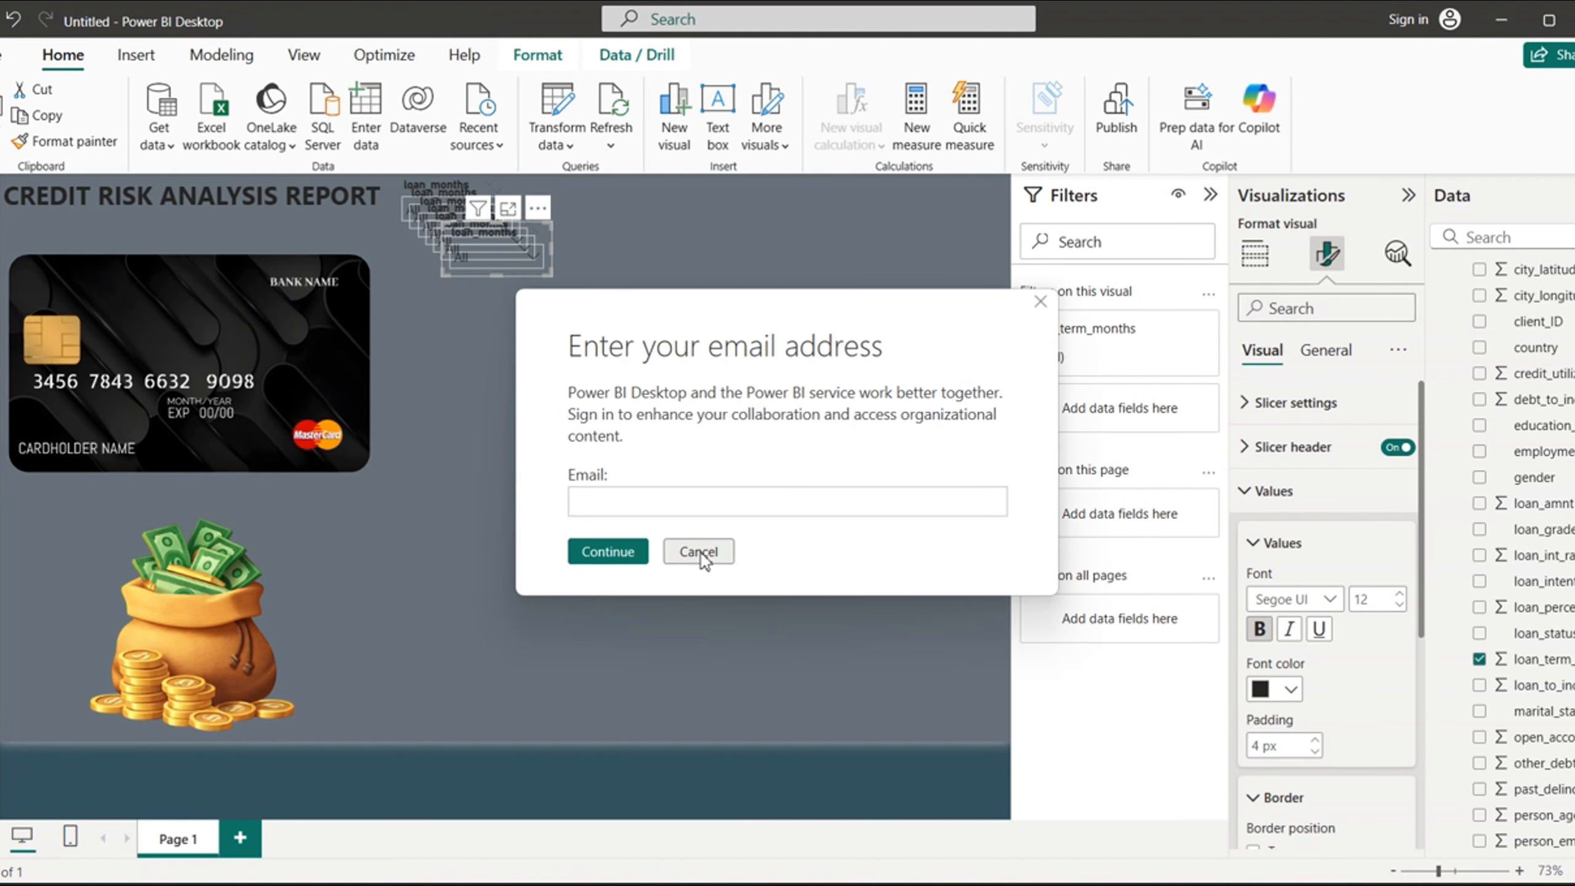
click(700, 551)
click(699, 551)
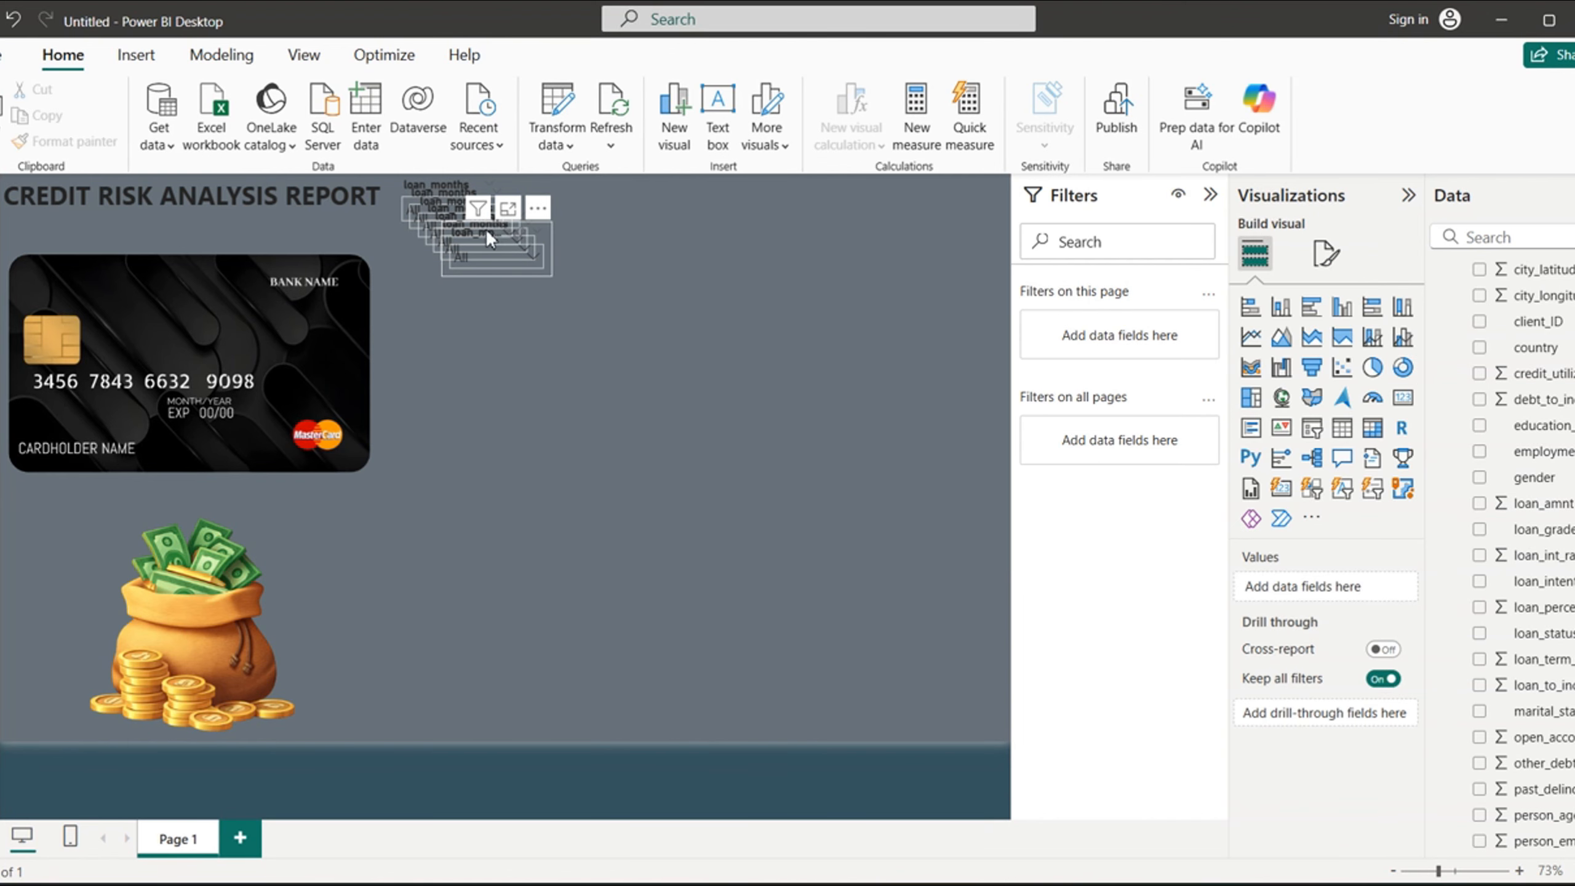
- Spread the stacked slicer duplicates apart over the page's open area and place one just to the right of the original slicer
drag(485, 229, 925, 348)
drag(467, 219, 779, 355)
drag(472, 212, 662, 342)
drag(448, 203, 530, 358)
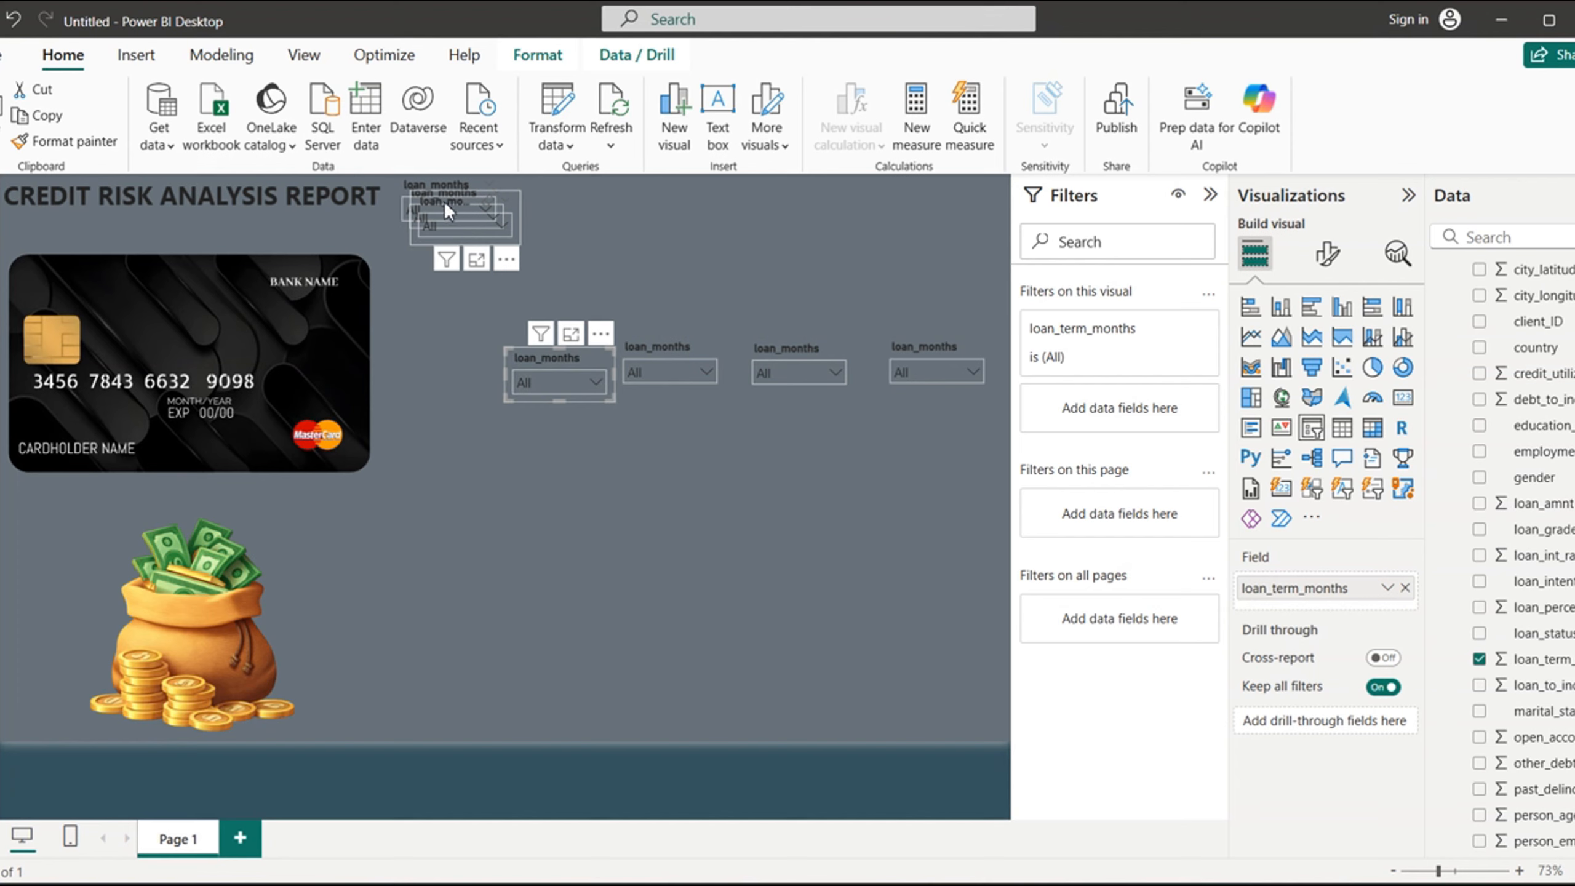
drag(444, 200, 687, 275)
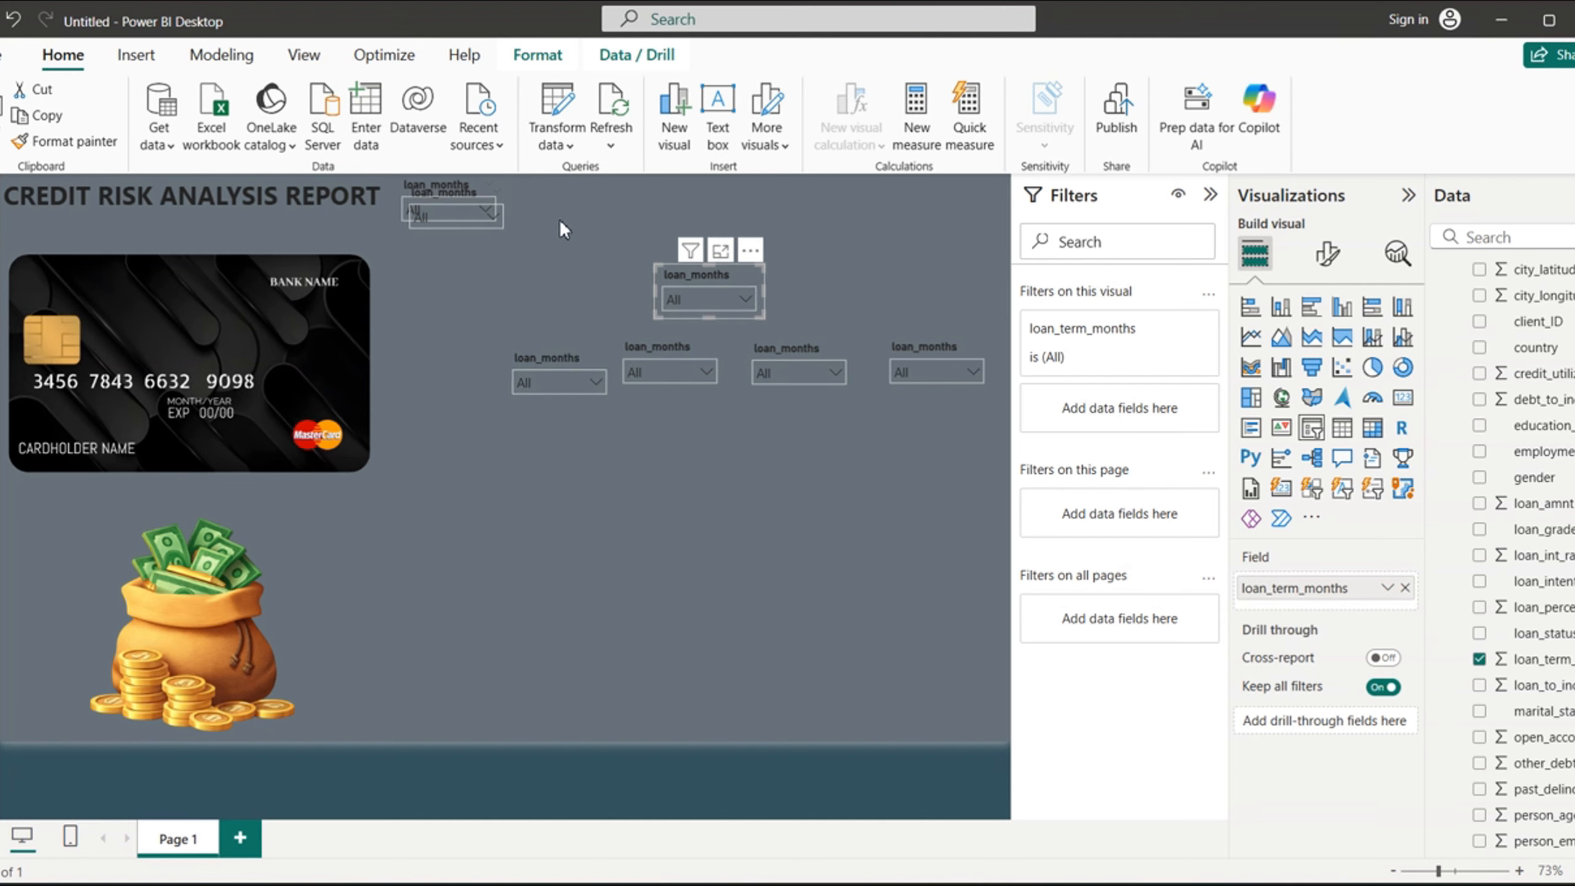
drag(431, 190, 539, 185)
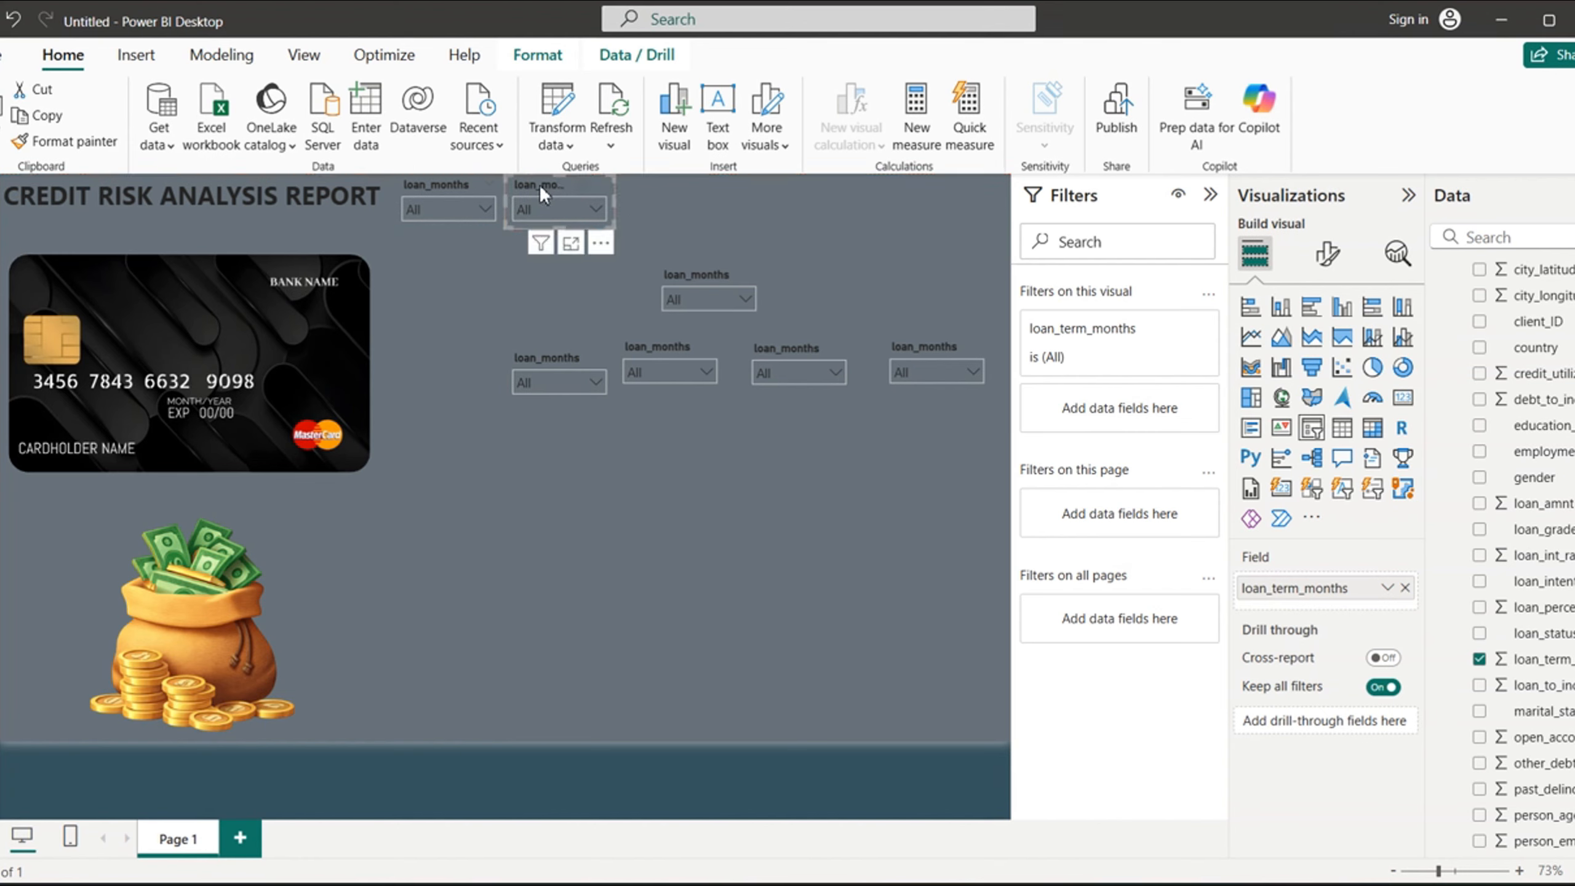
- Replace loan_term_months with client_ID as the field of the duplicate beside the original slicer, and look through the Credit Risk Data fields
click(1481, 660)
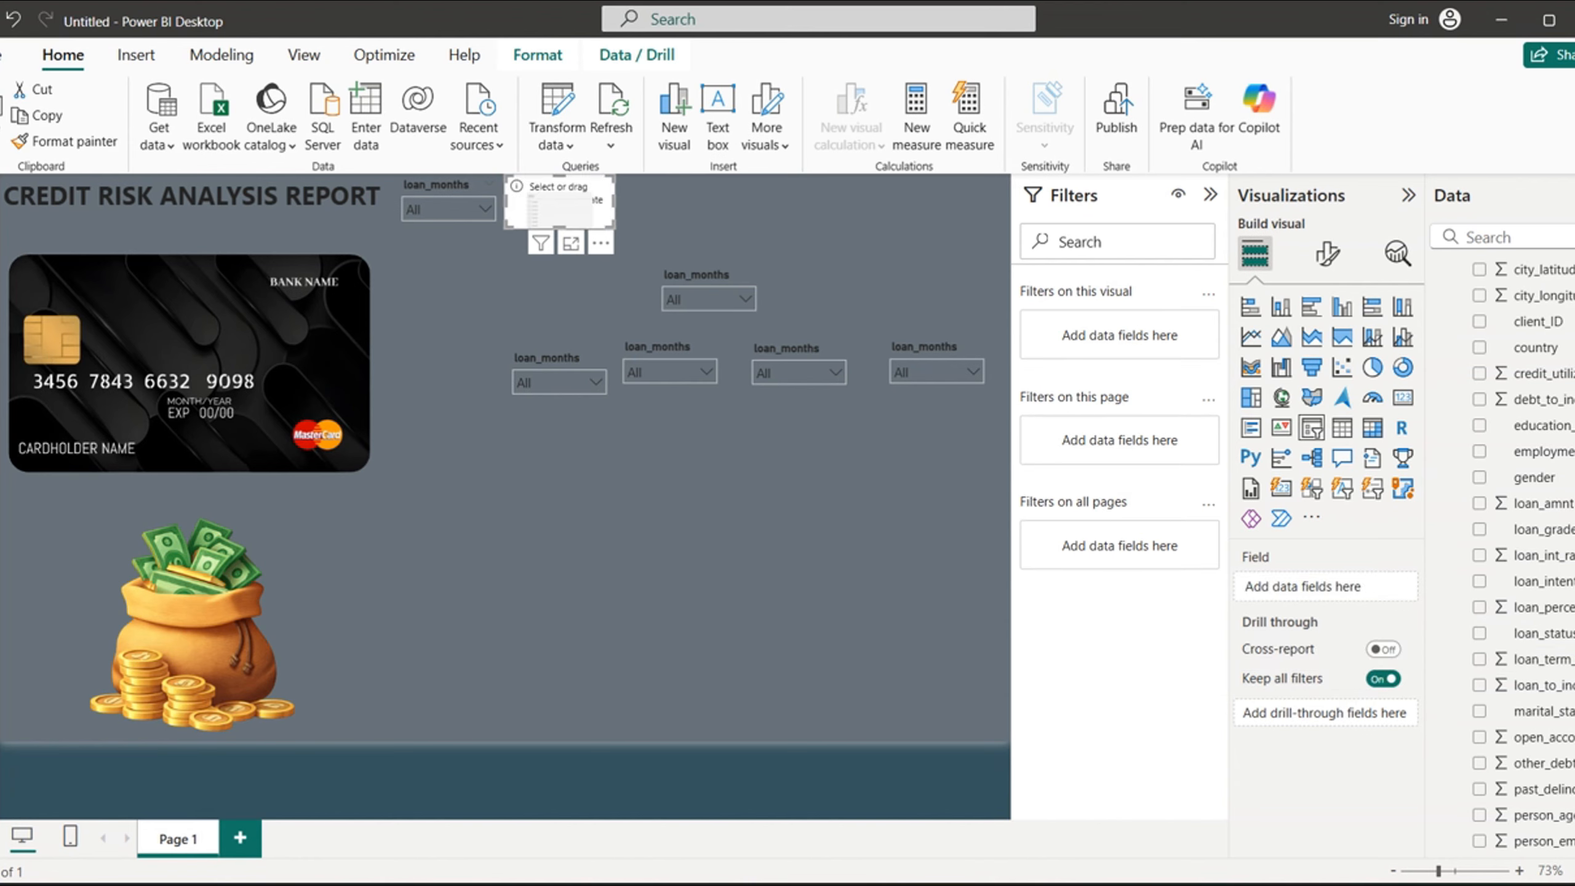
scroll(1485, 372, up, 1)
click(1480, 360)
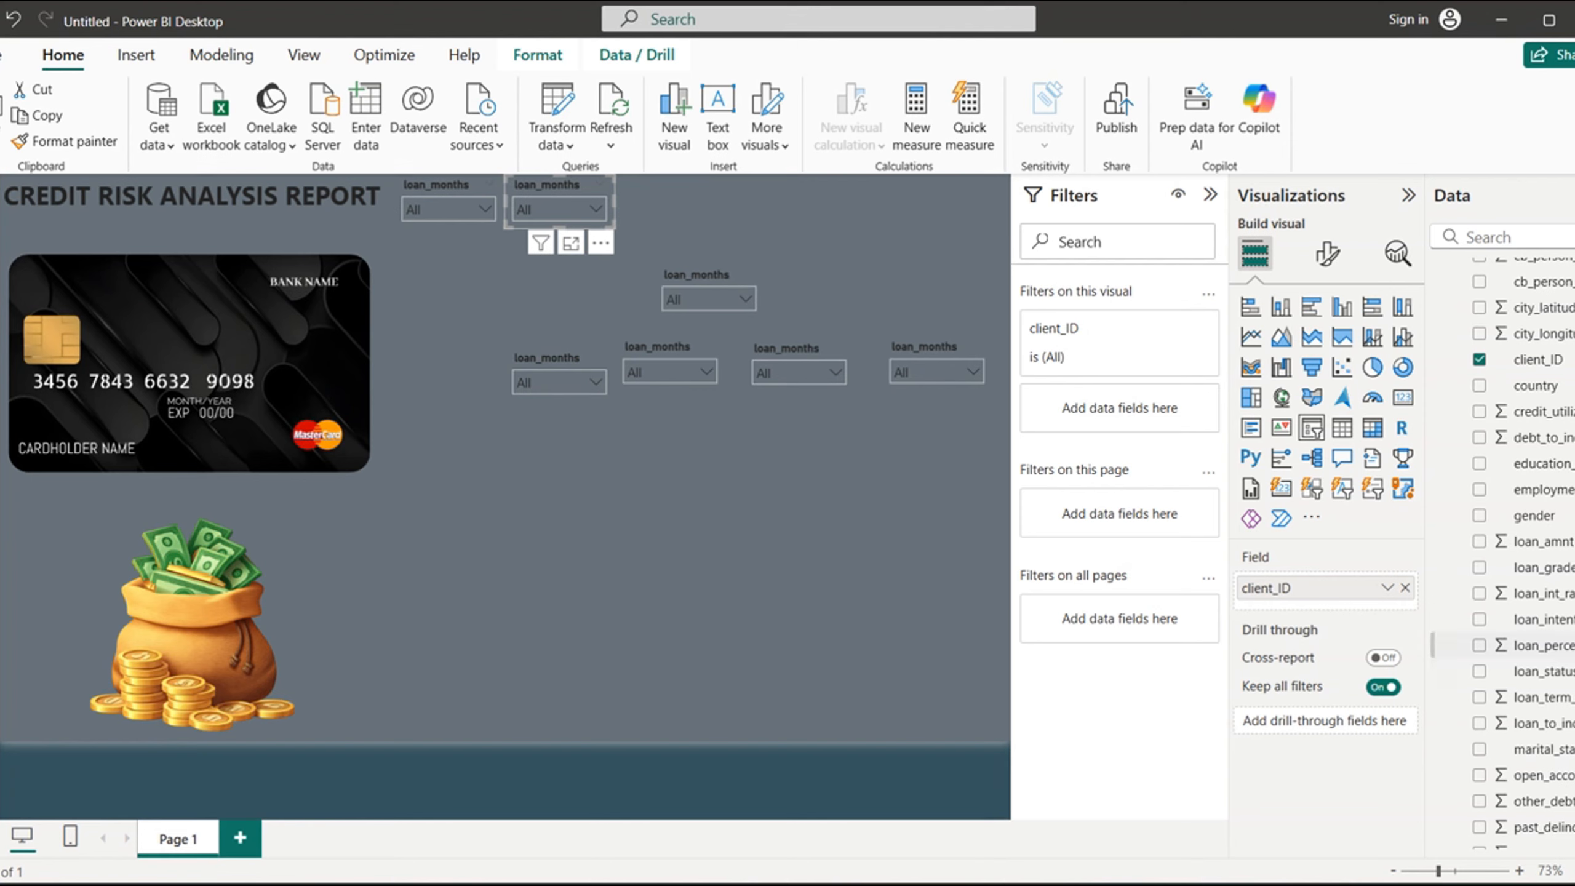
scroll(1523, 552, up, 2)
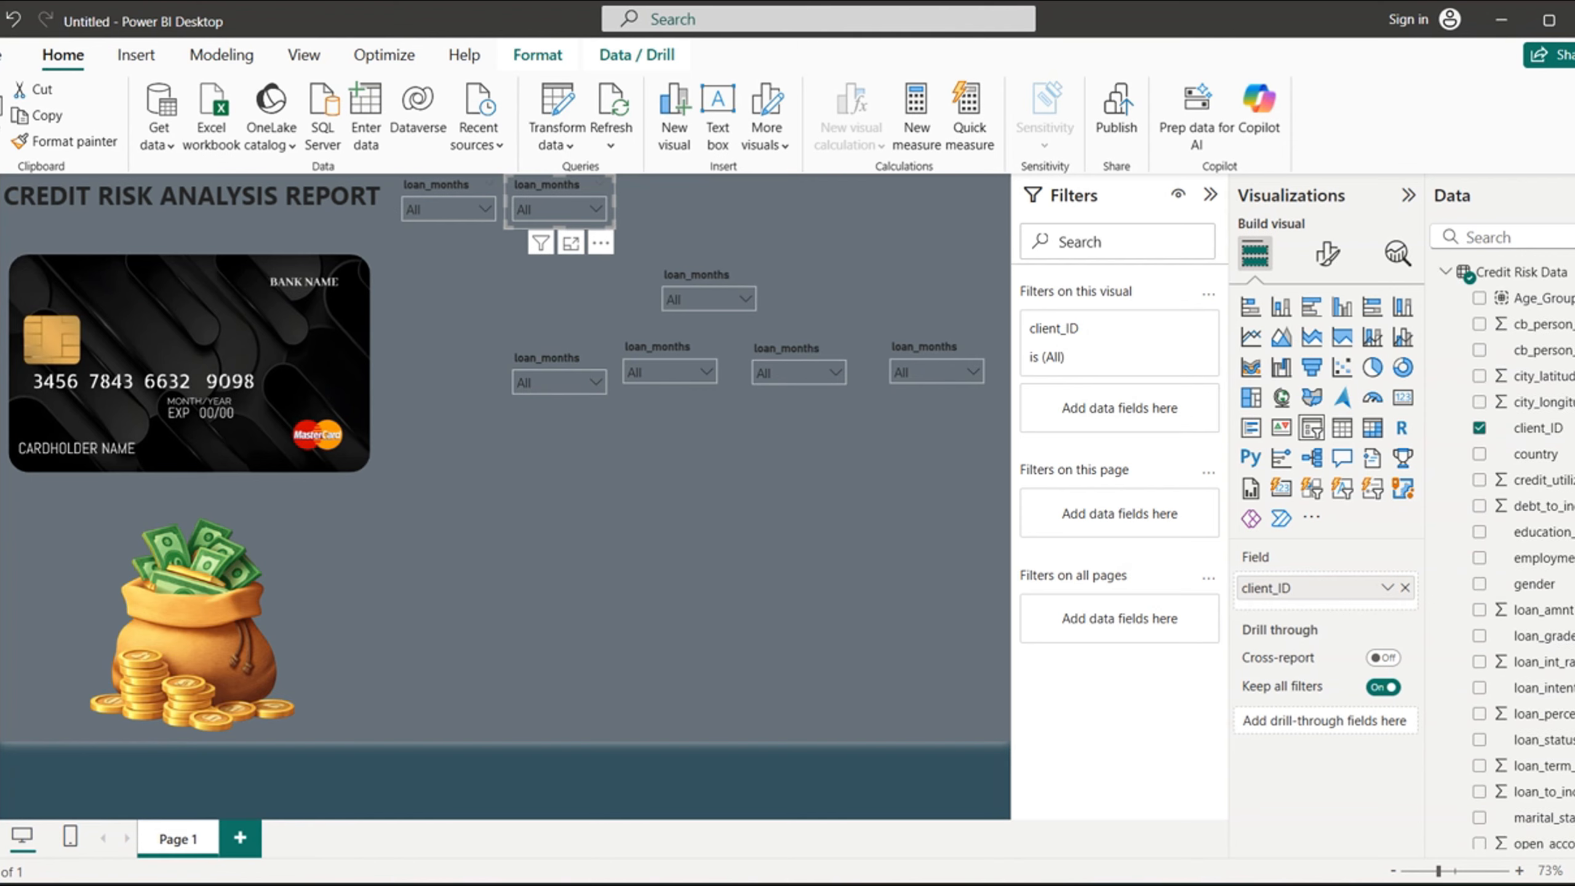
scroll(1513, 552, down, 5)
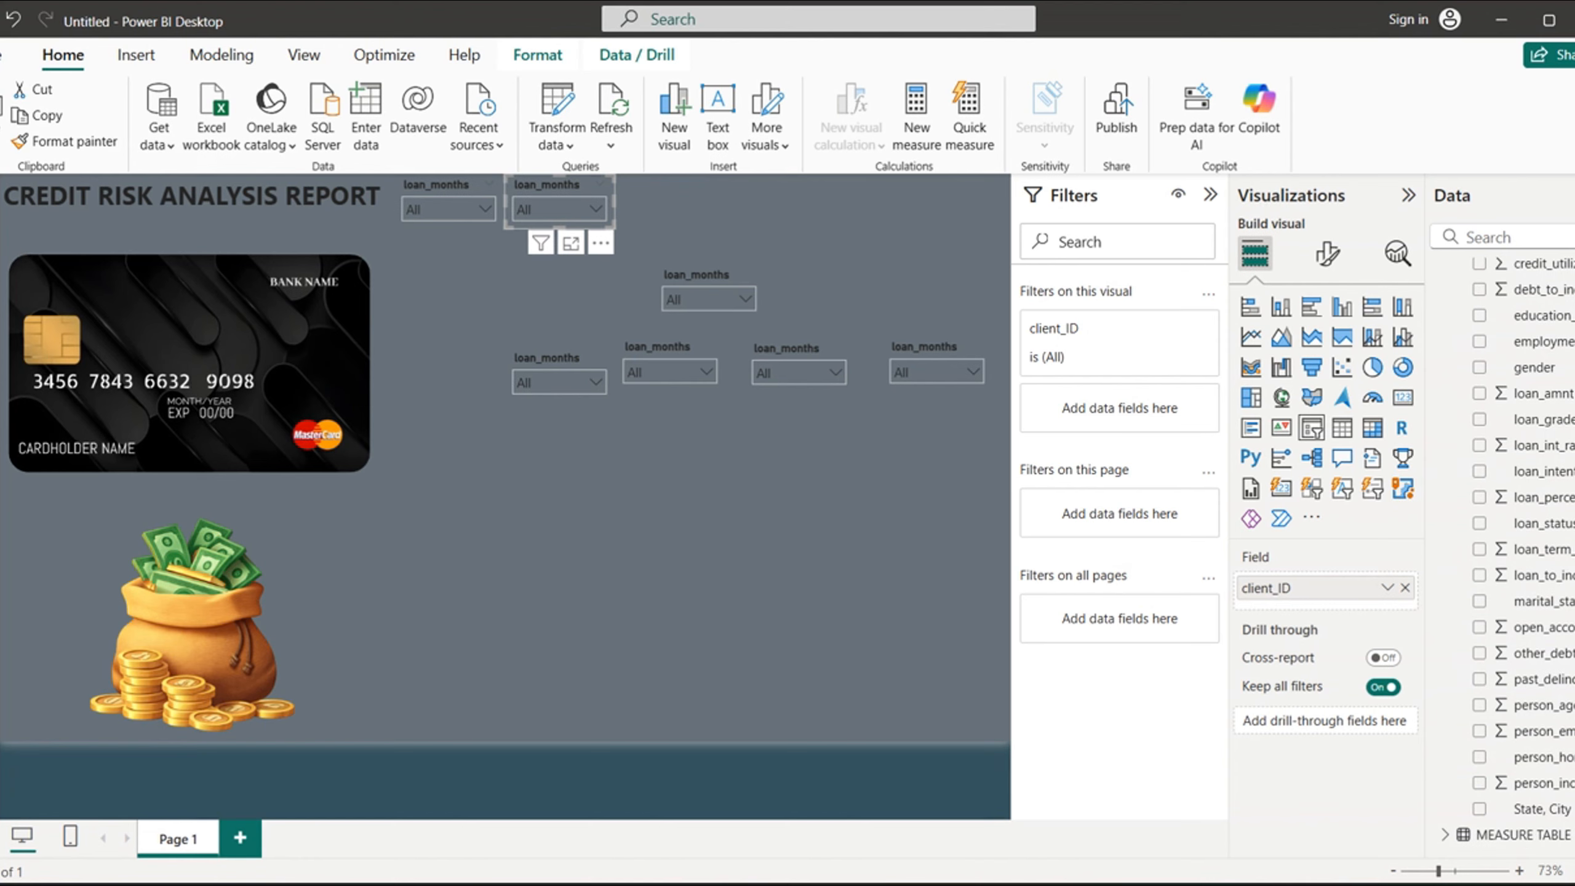
scroll(1513, 620, up, 2)
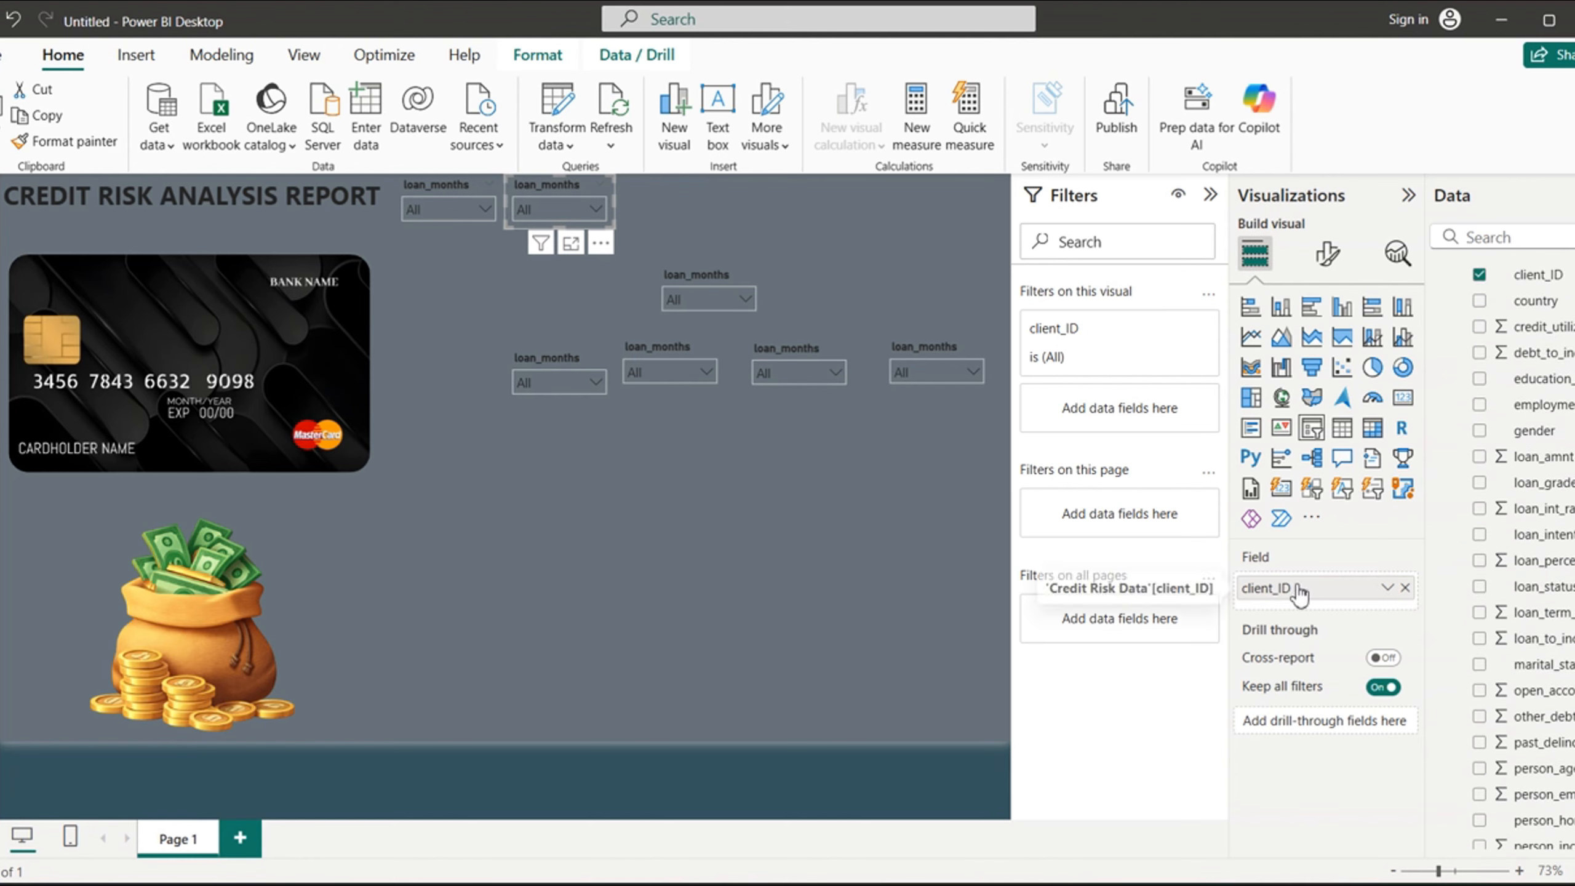
scroll(1479, 586, down, 2)
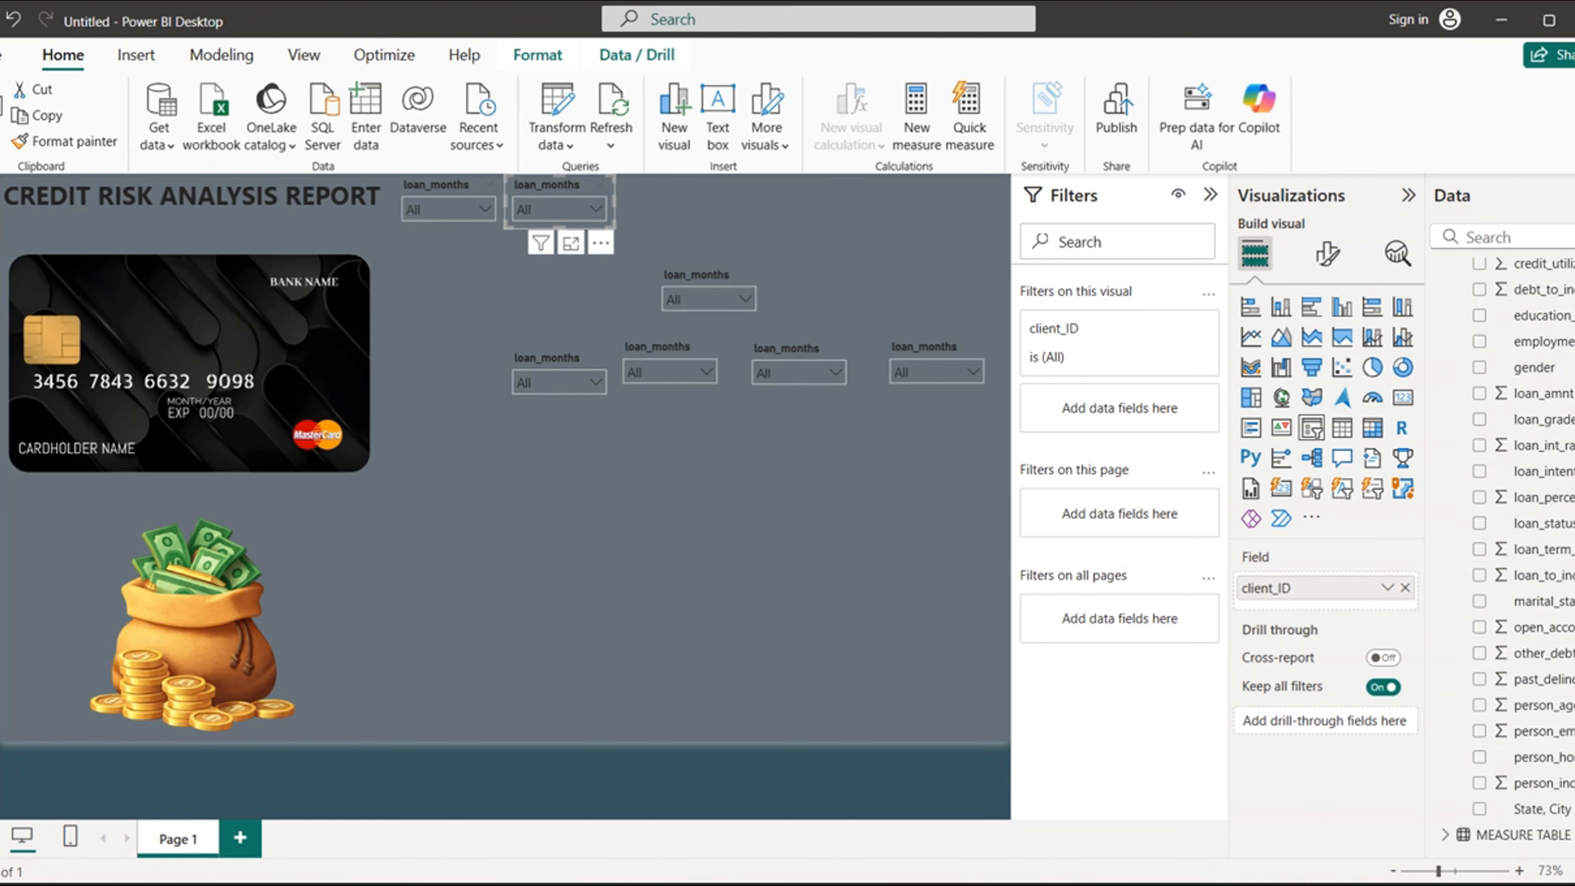
scroll(1513, 434, up, 5)
- Clear client_ID from the duplicate beside the original slicer and assign the same field to it again
click(1481, 429)
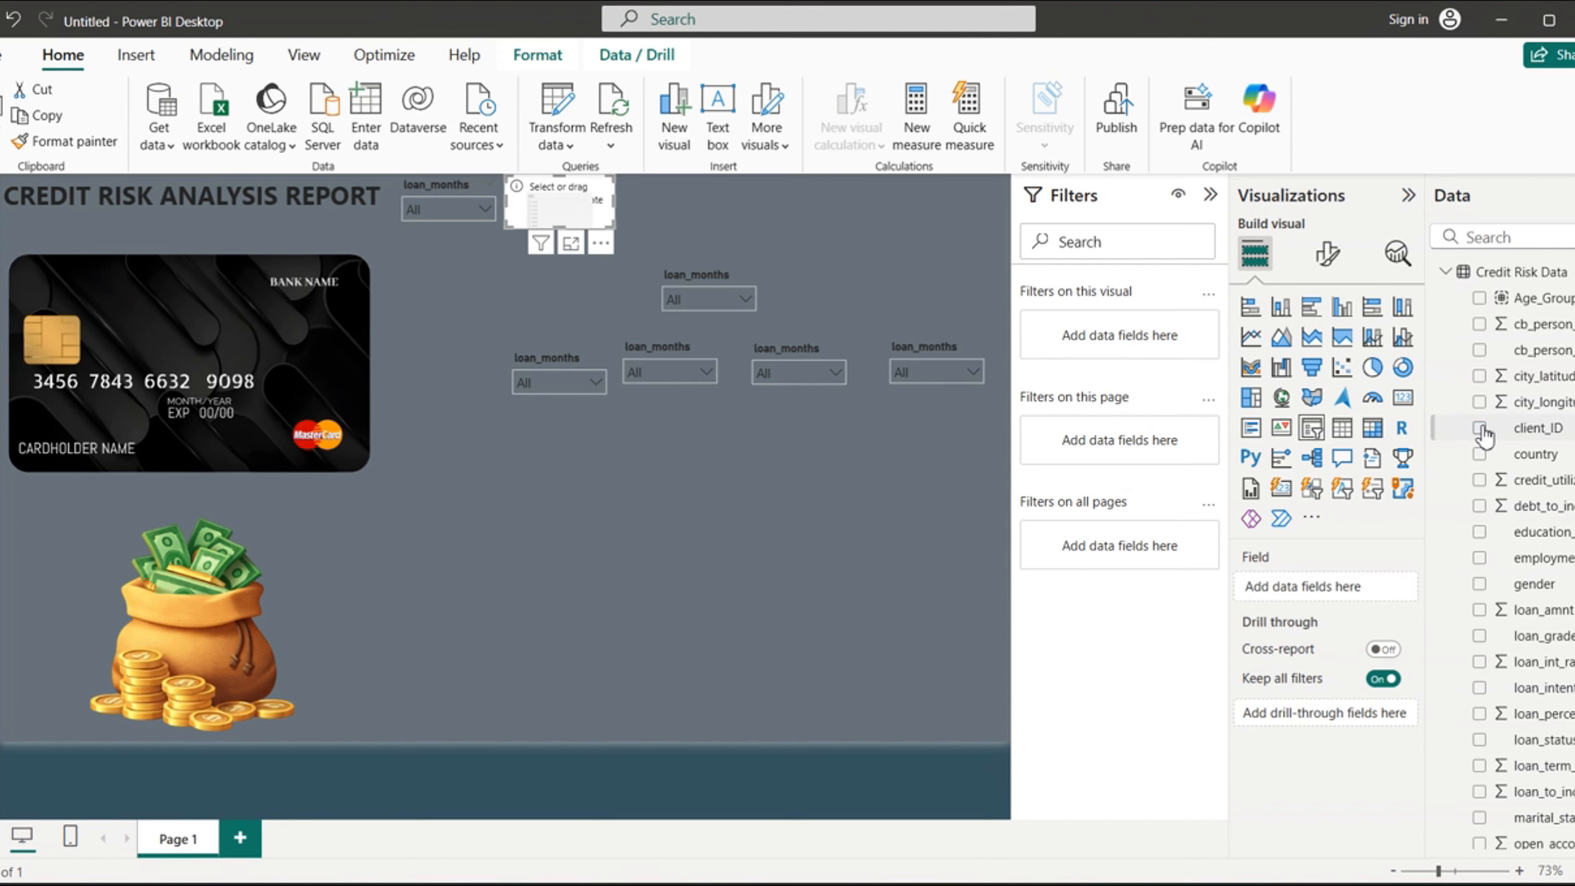
click(566, 295)
click(580, 216)
click(1480, 429)
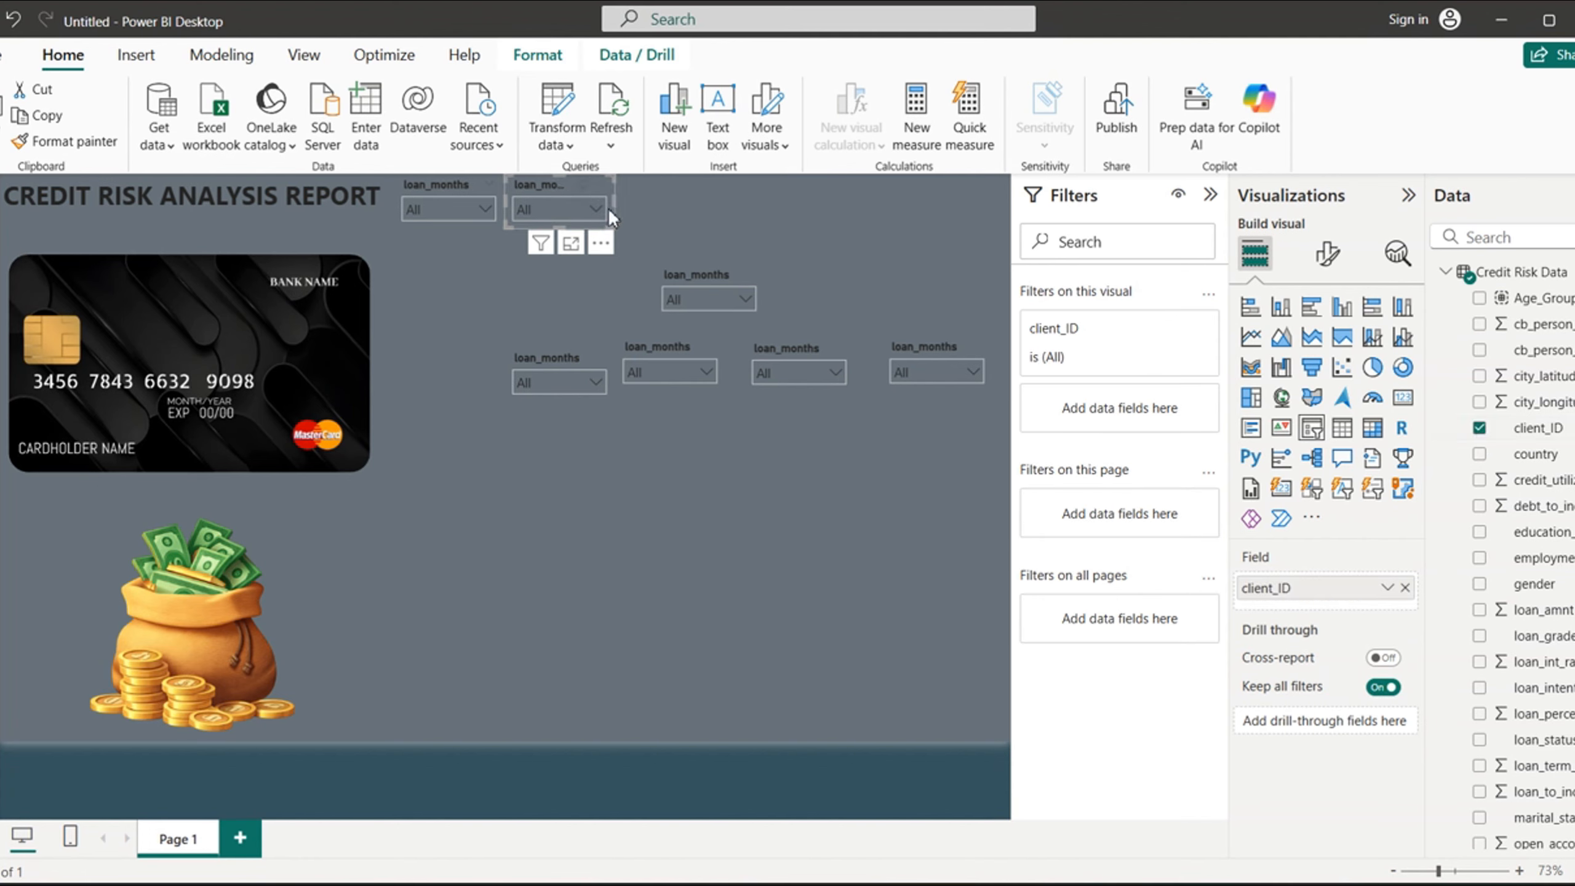
- Narrow the client_ID slicer slightly and open its general title settings
click(1327, 253)
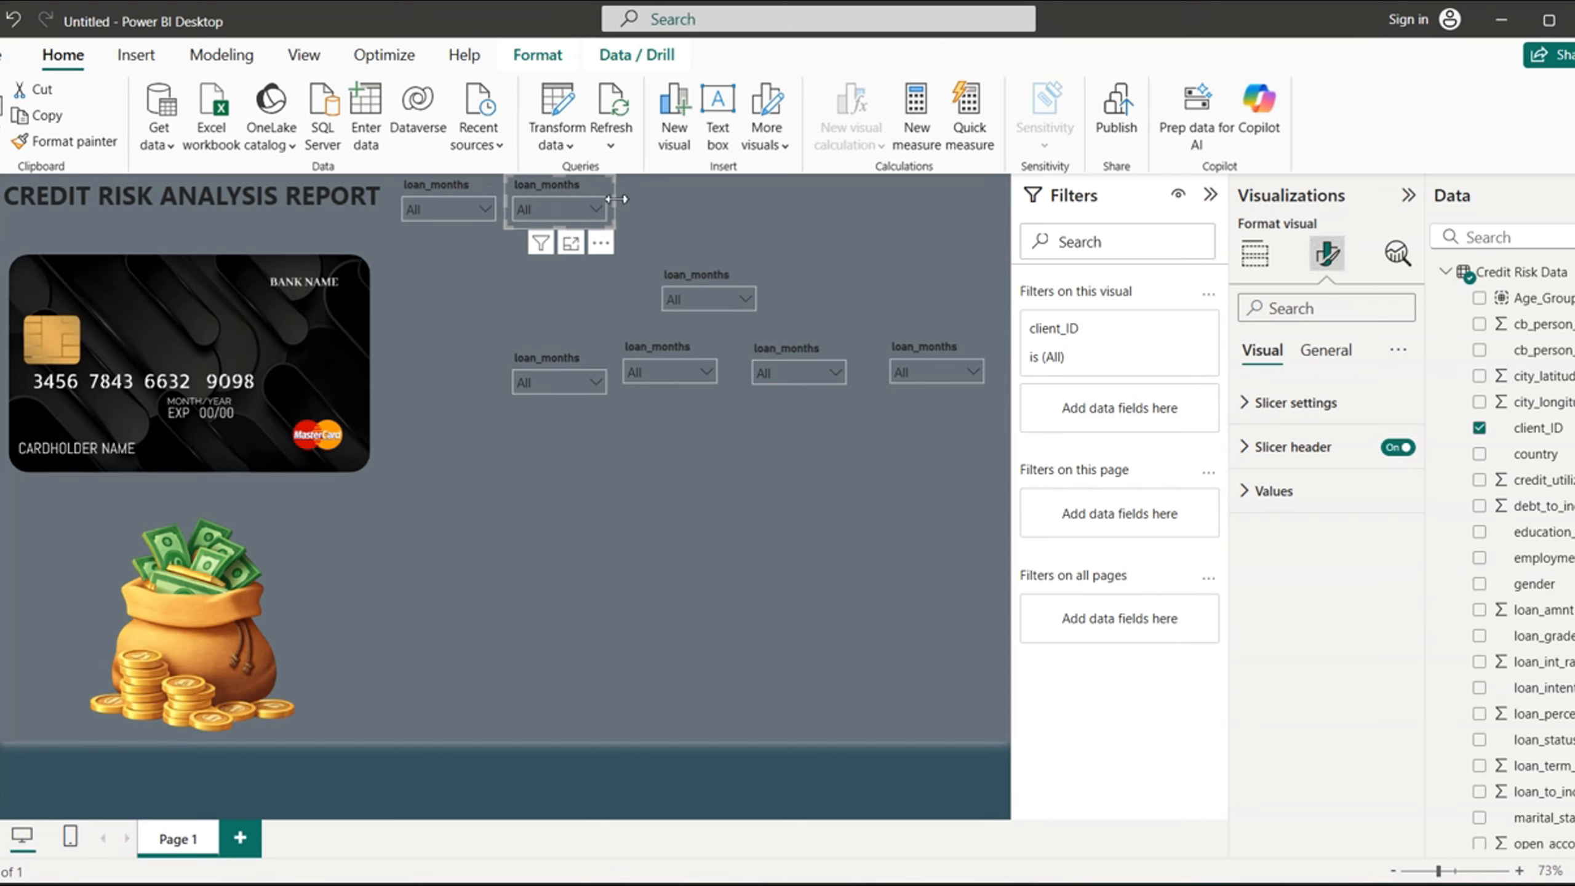
drag(616, 199, 596, 200)
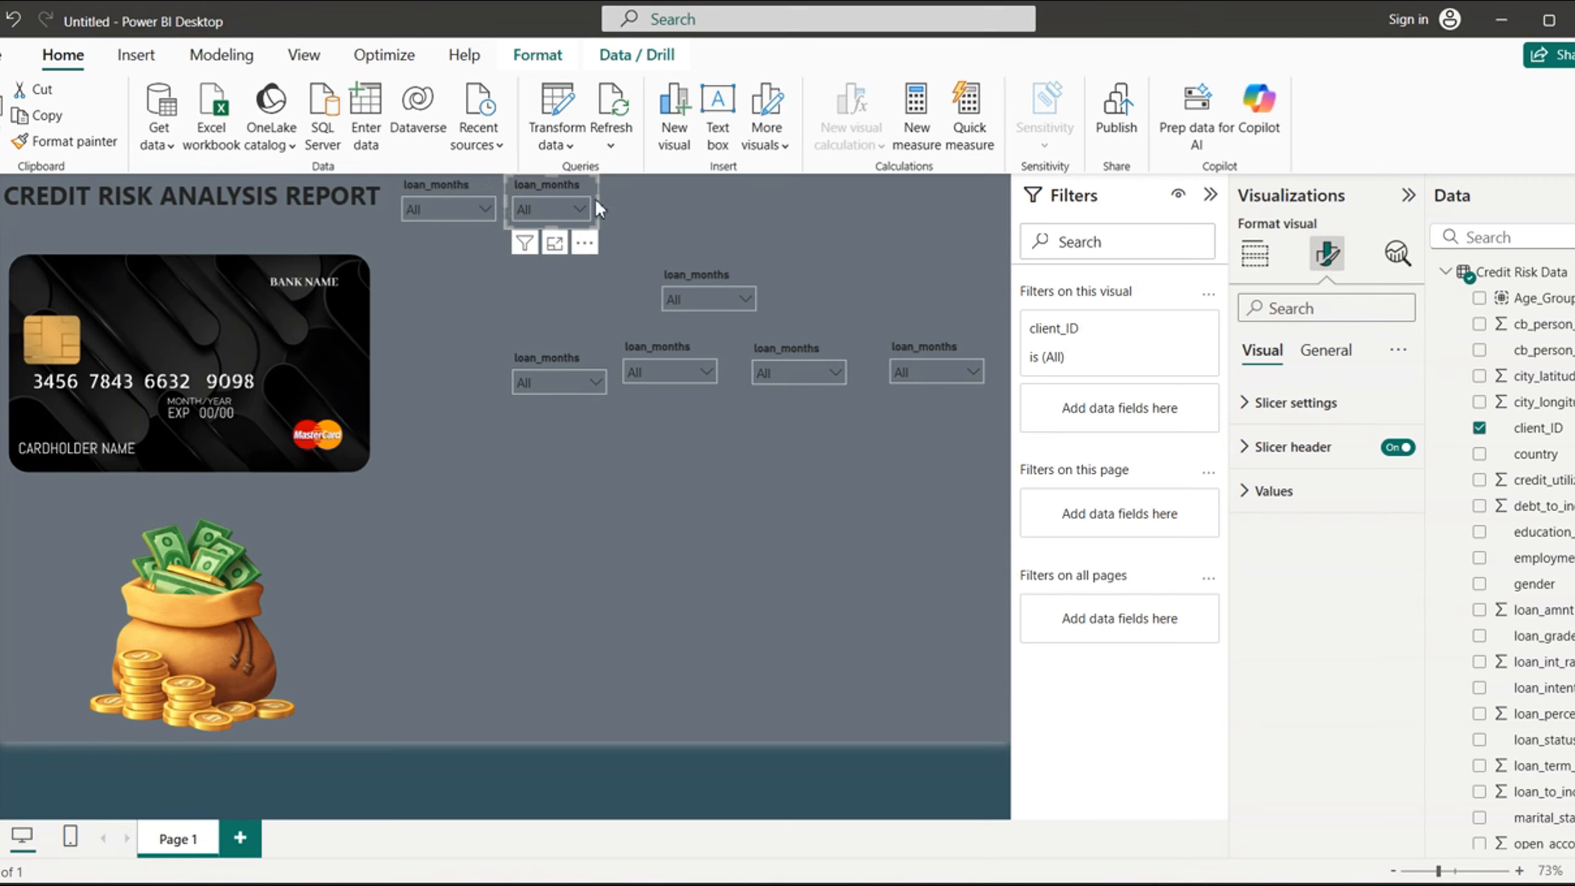
drag(599, 200, 604, 197)
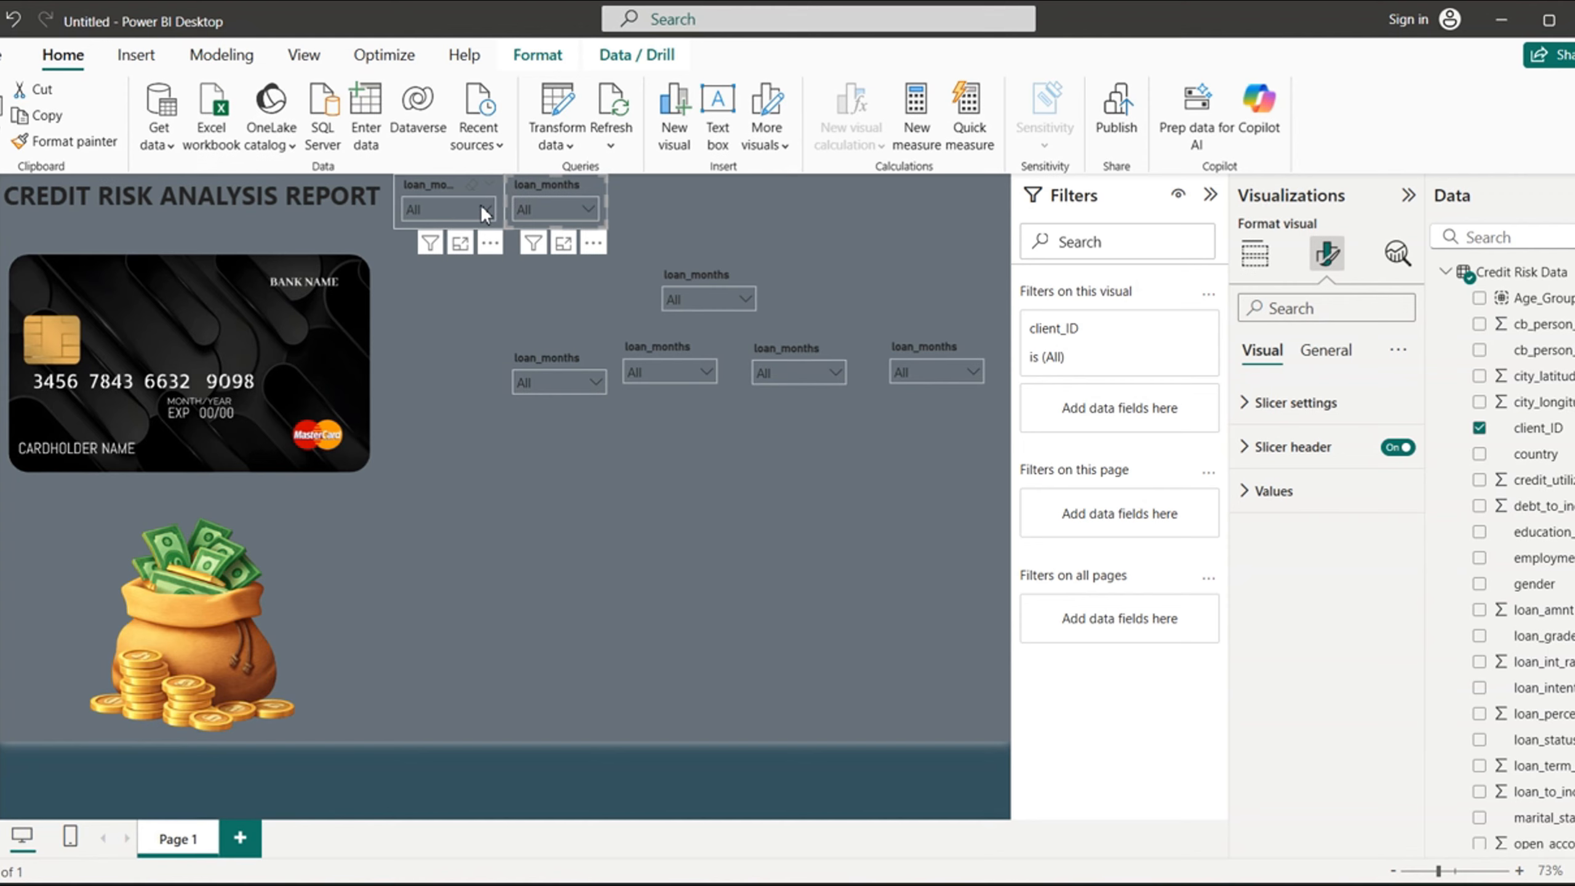
click(1327, 351)
click(1248, 451)
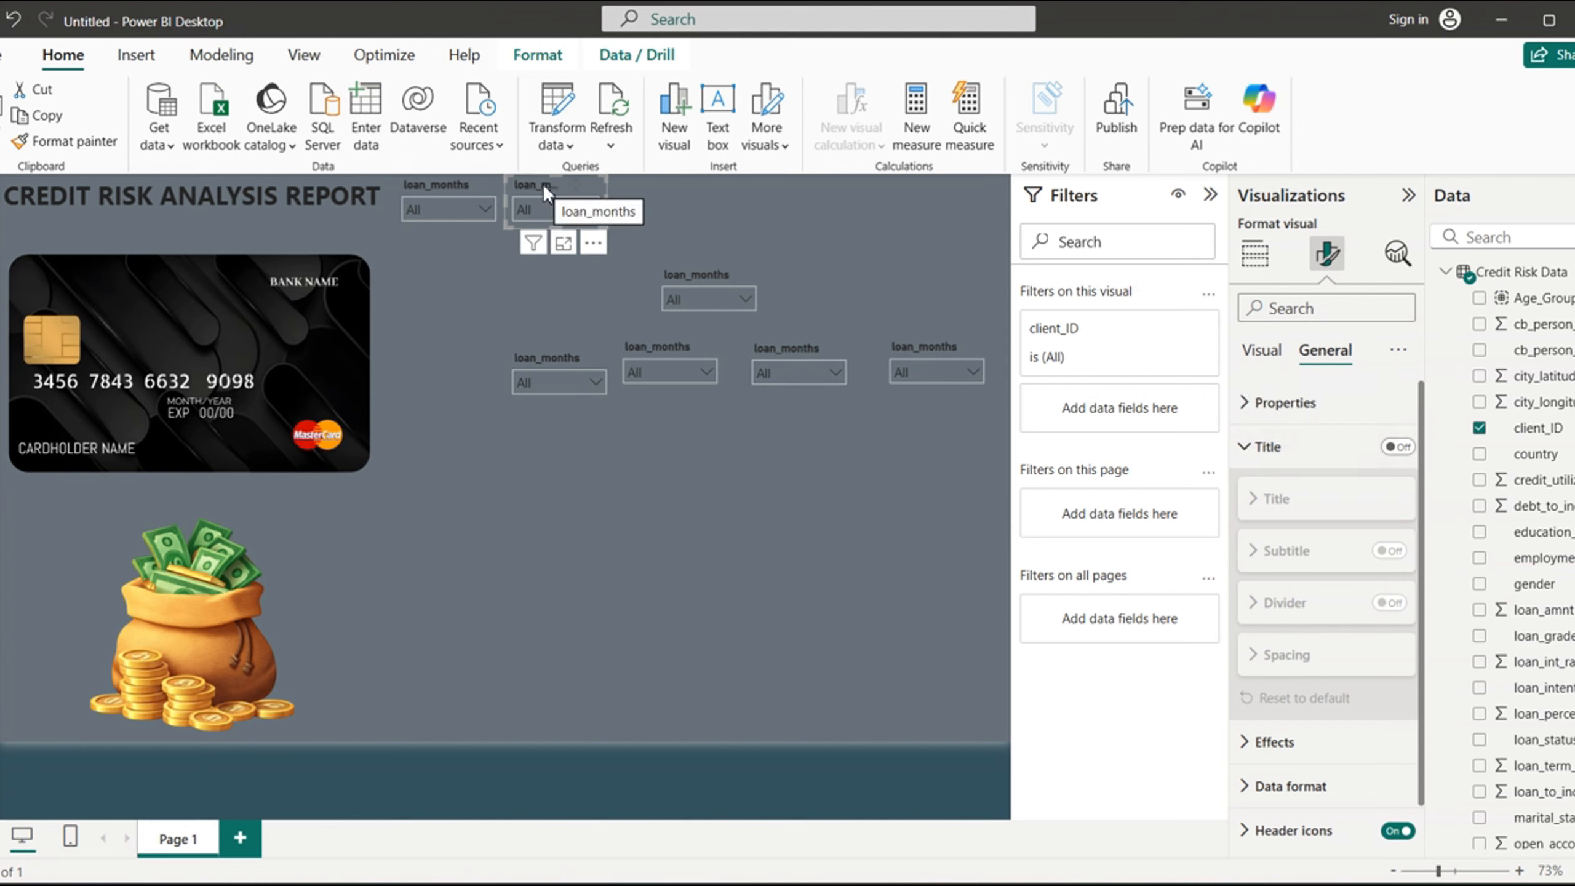
- Remove the client_ID slicer beside the original one and dismiss the e-mail sign-in prompt
click(593, 243)
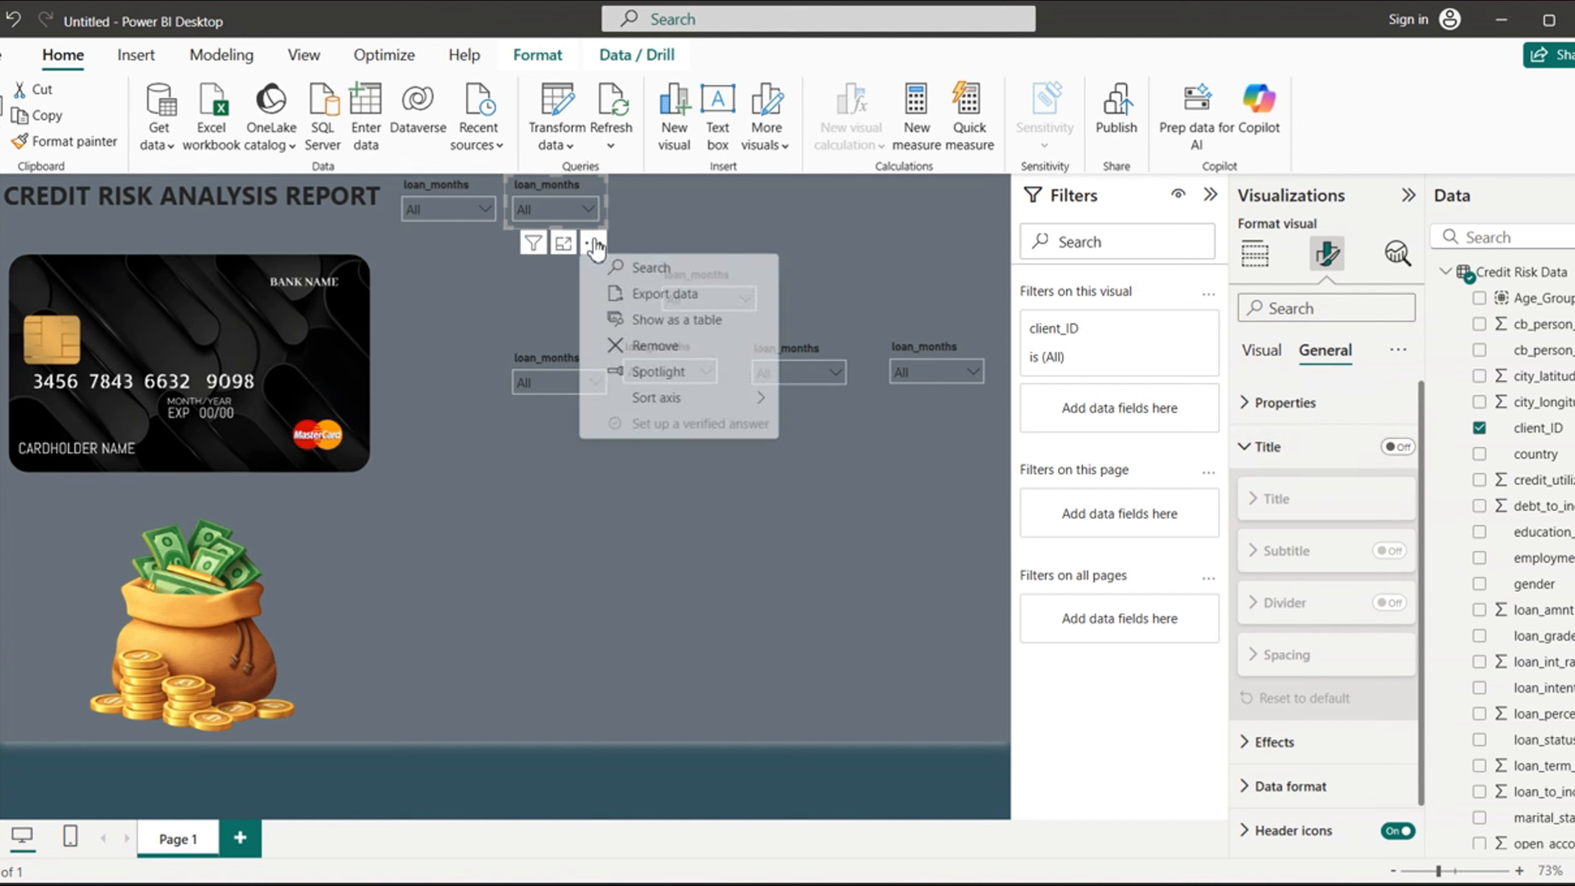
click(671, 346)
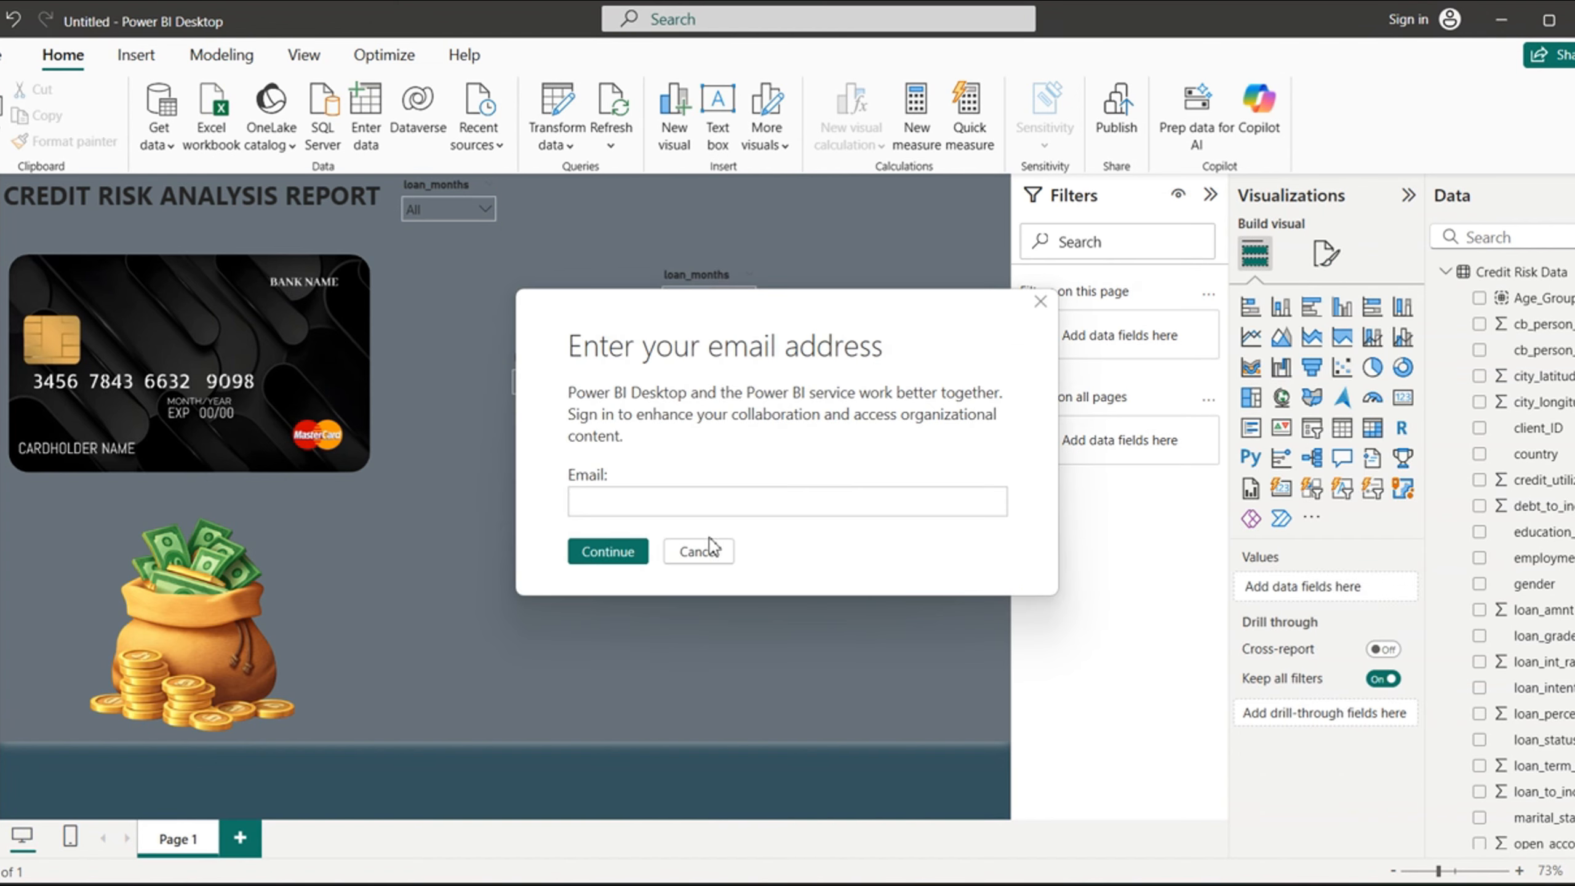
click(696, 552)
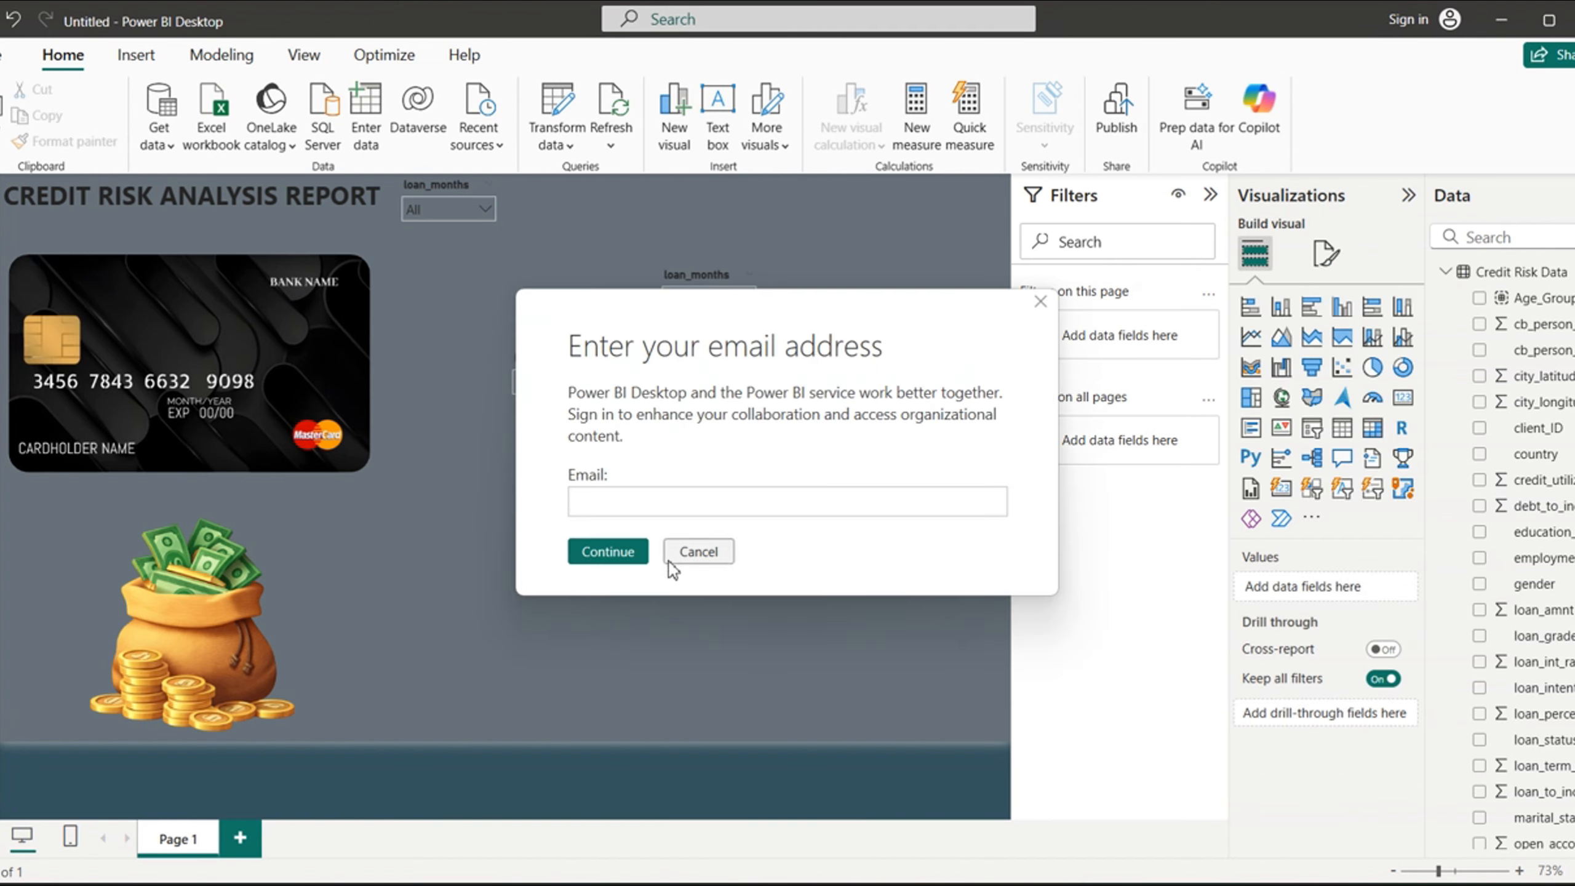
click(689, 554)
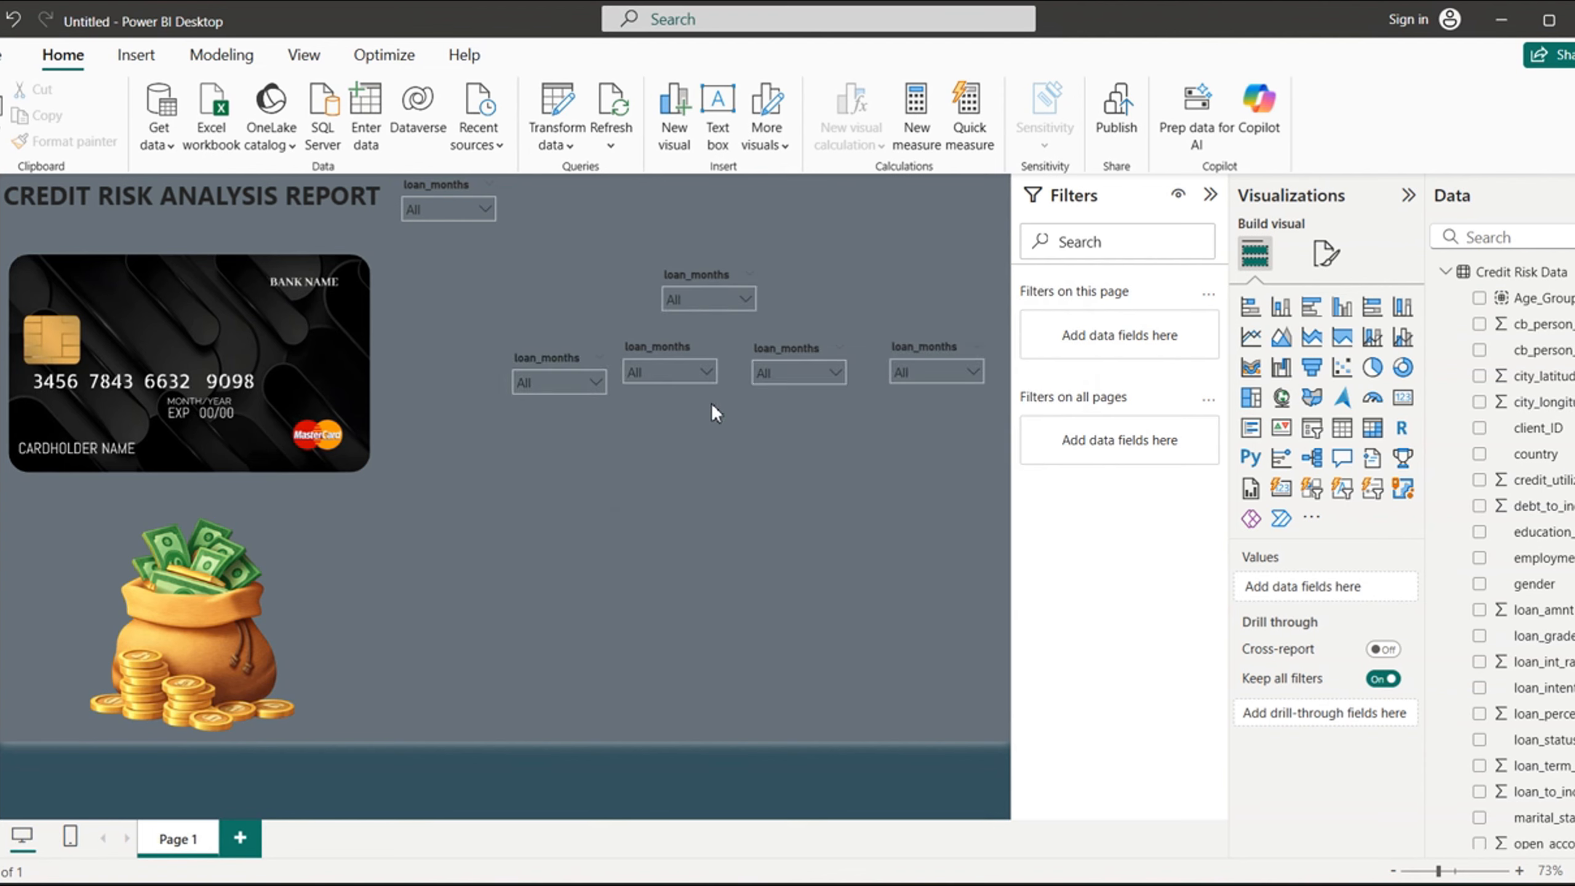
- Try client_ID in place of loan_term_months on the duplicate above the slicer row, and clear the field again
click(693, 276)
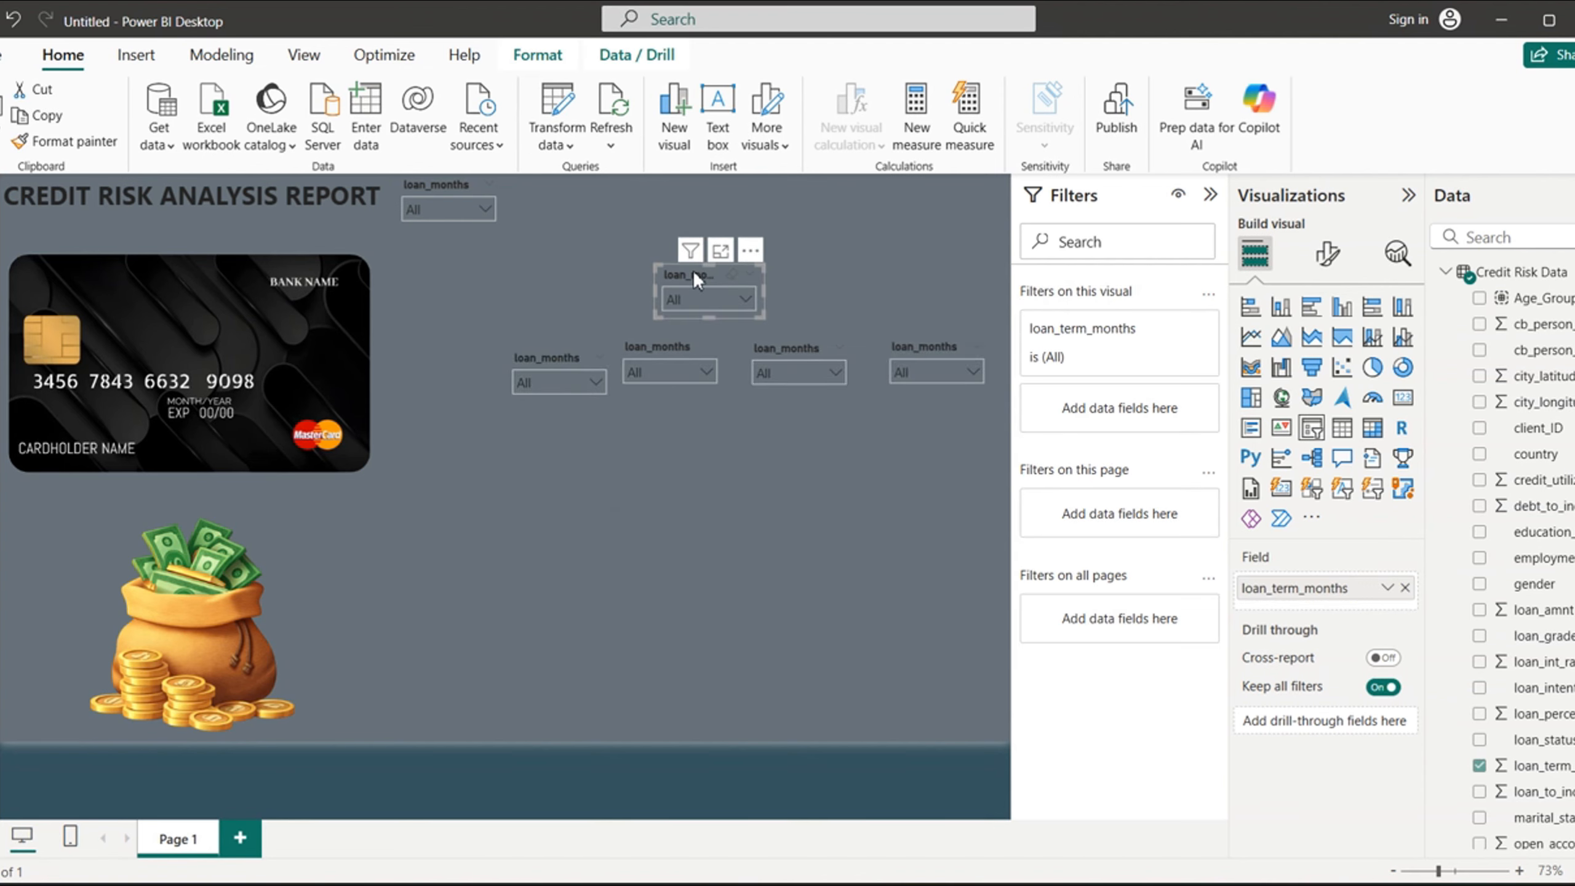
click(1481, 766)
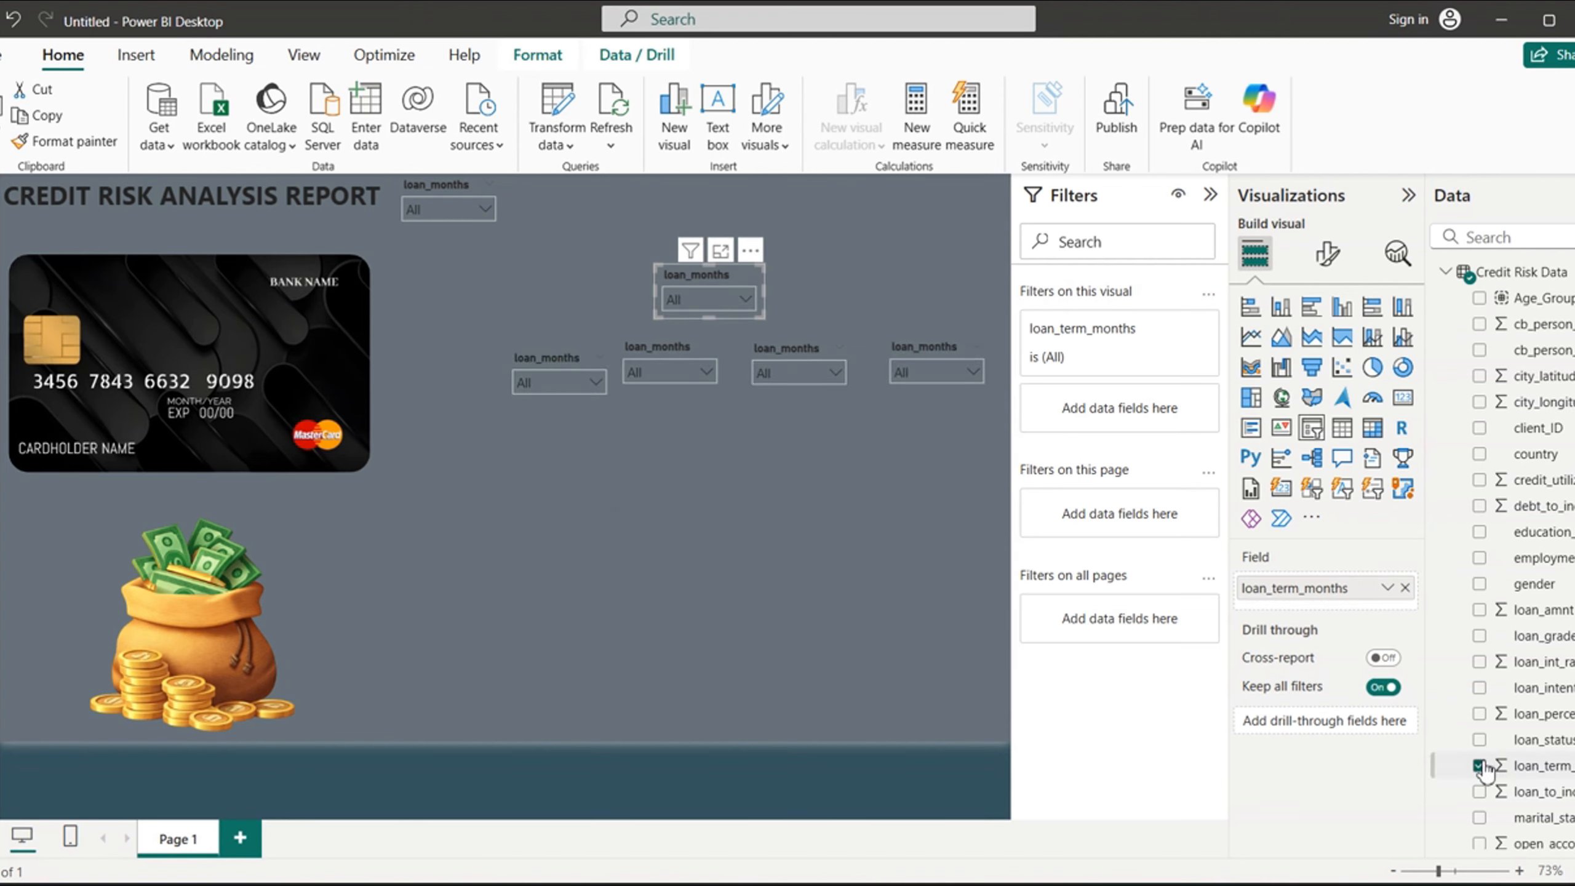
click(1480, 428)
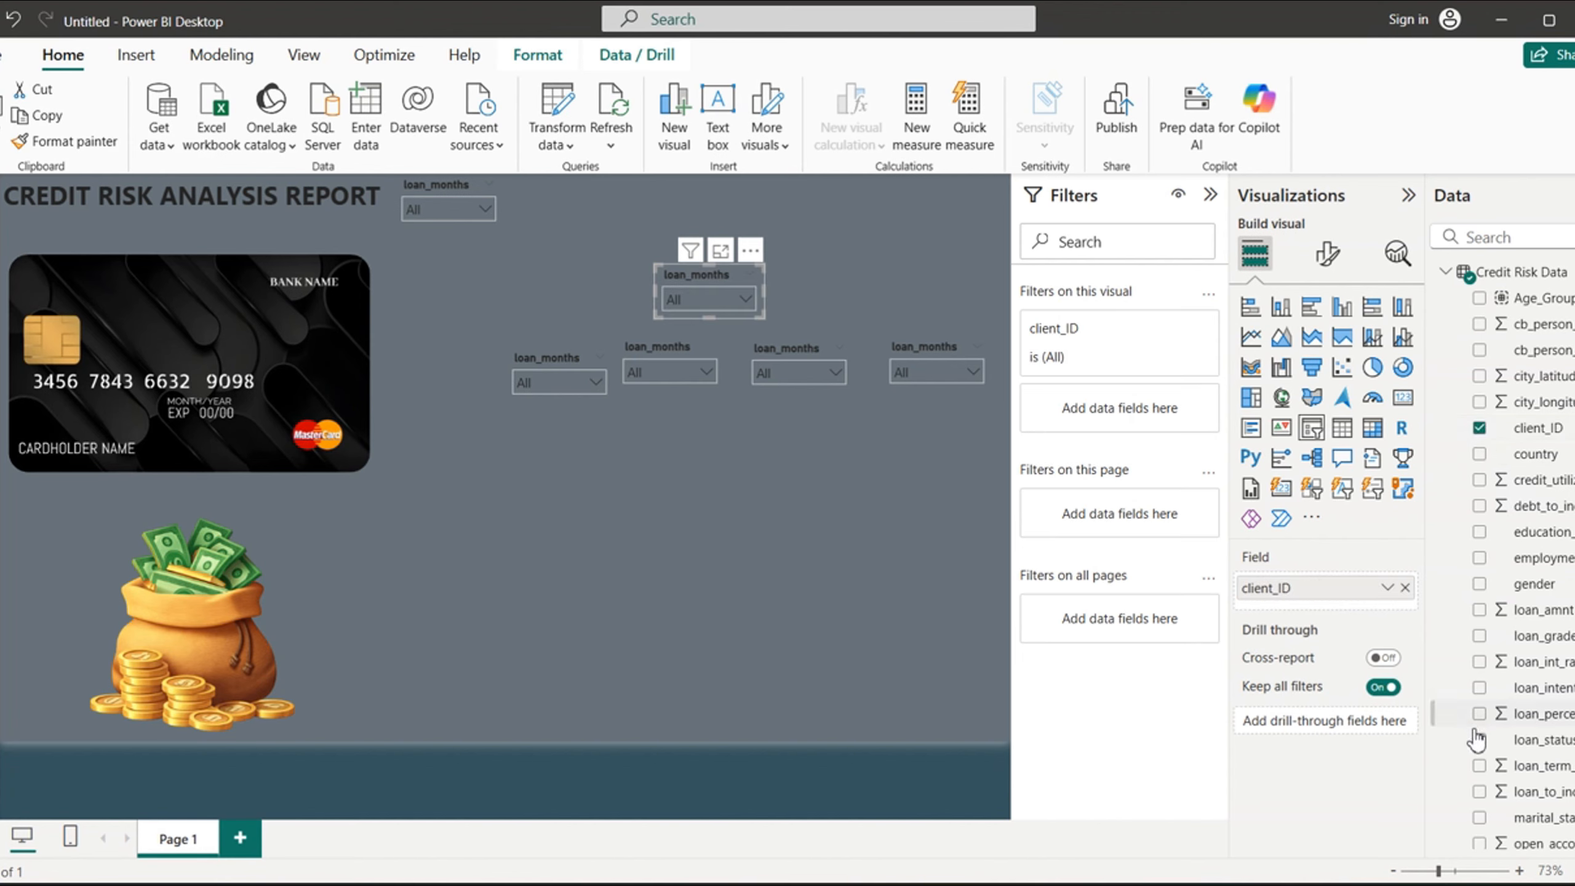
click(1405, 588)
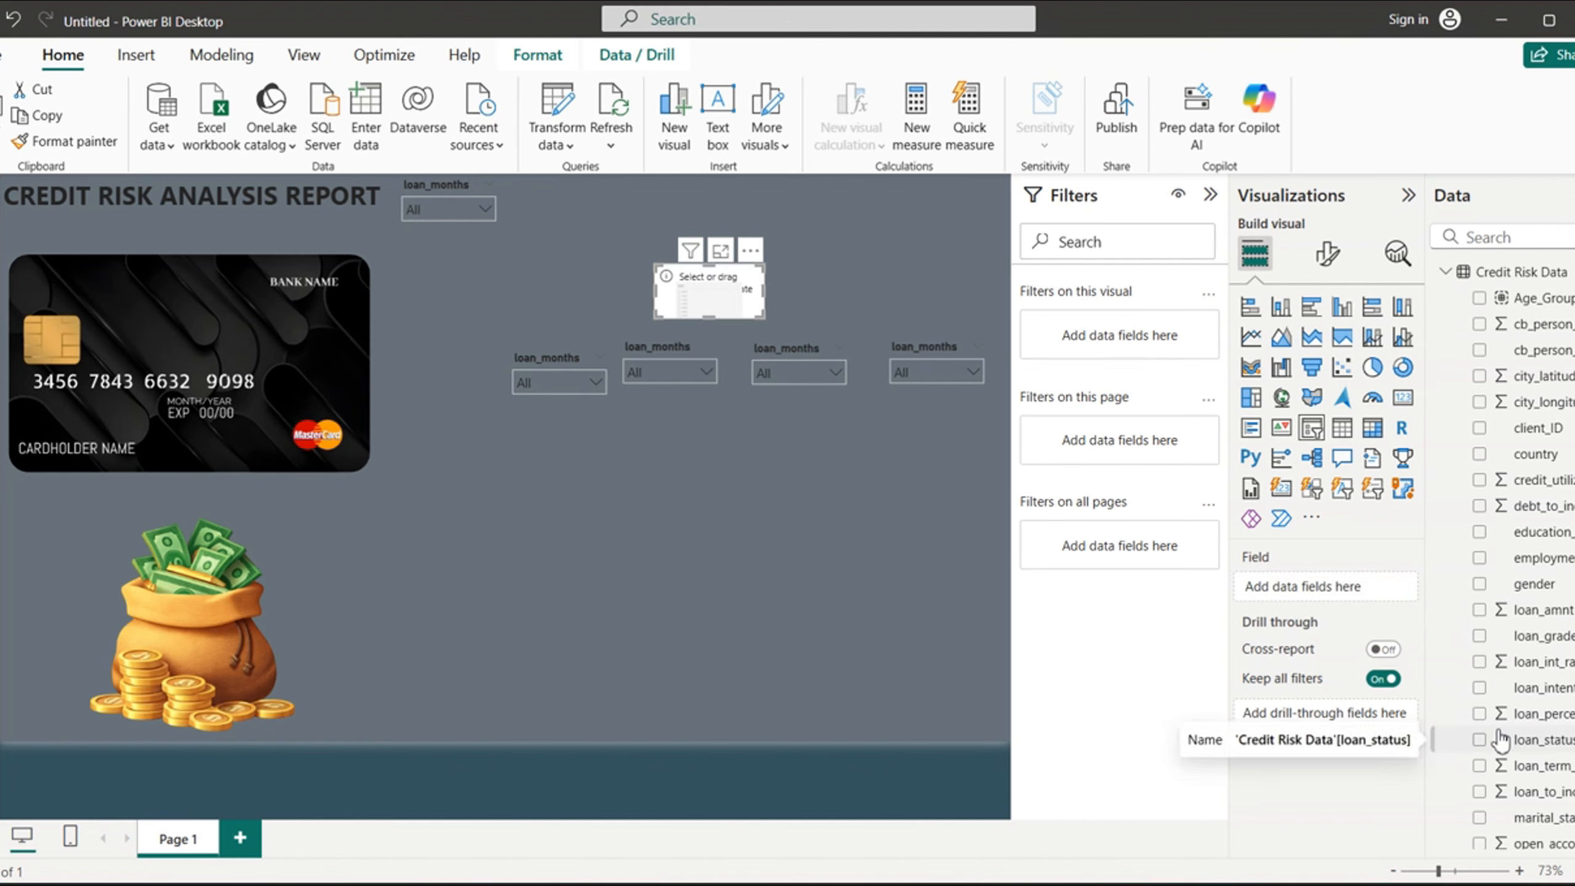
- Remove the empty slicer above the row of duplicates and dismiss the e-mail sign-in prompt
click(750, 250)
click(813, 277)
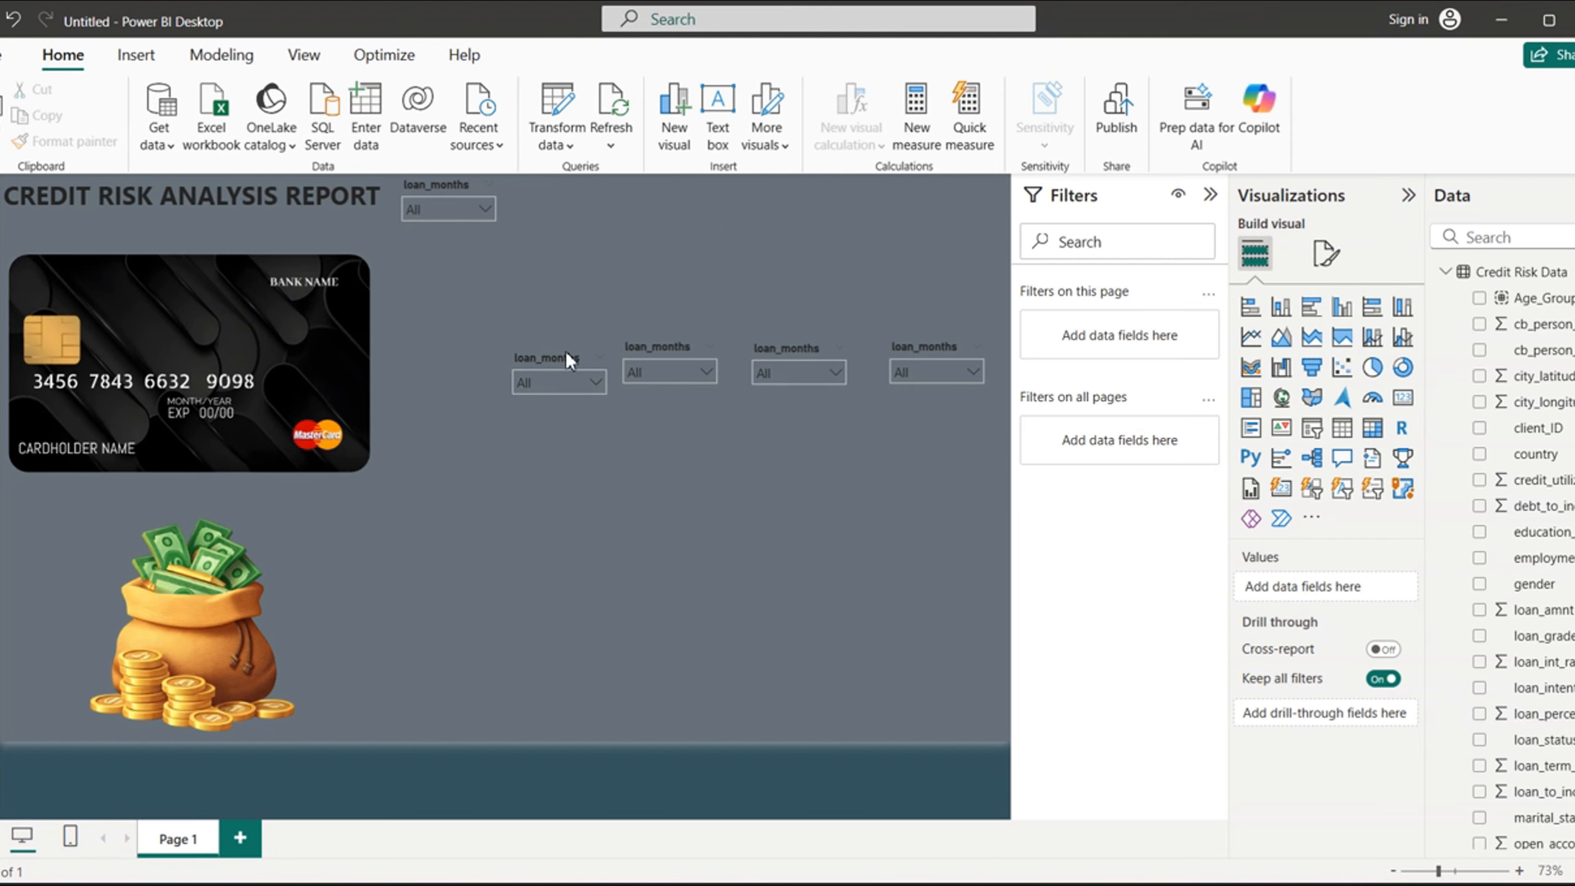
click(703, 550)
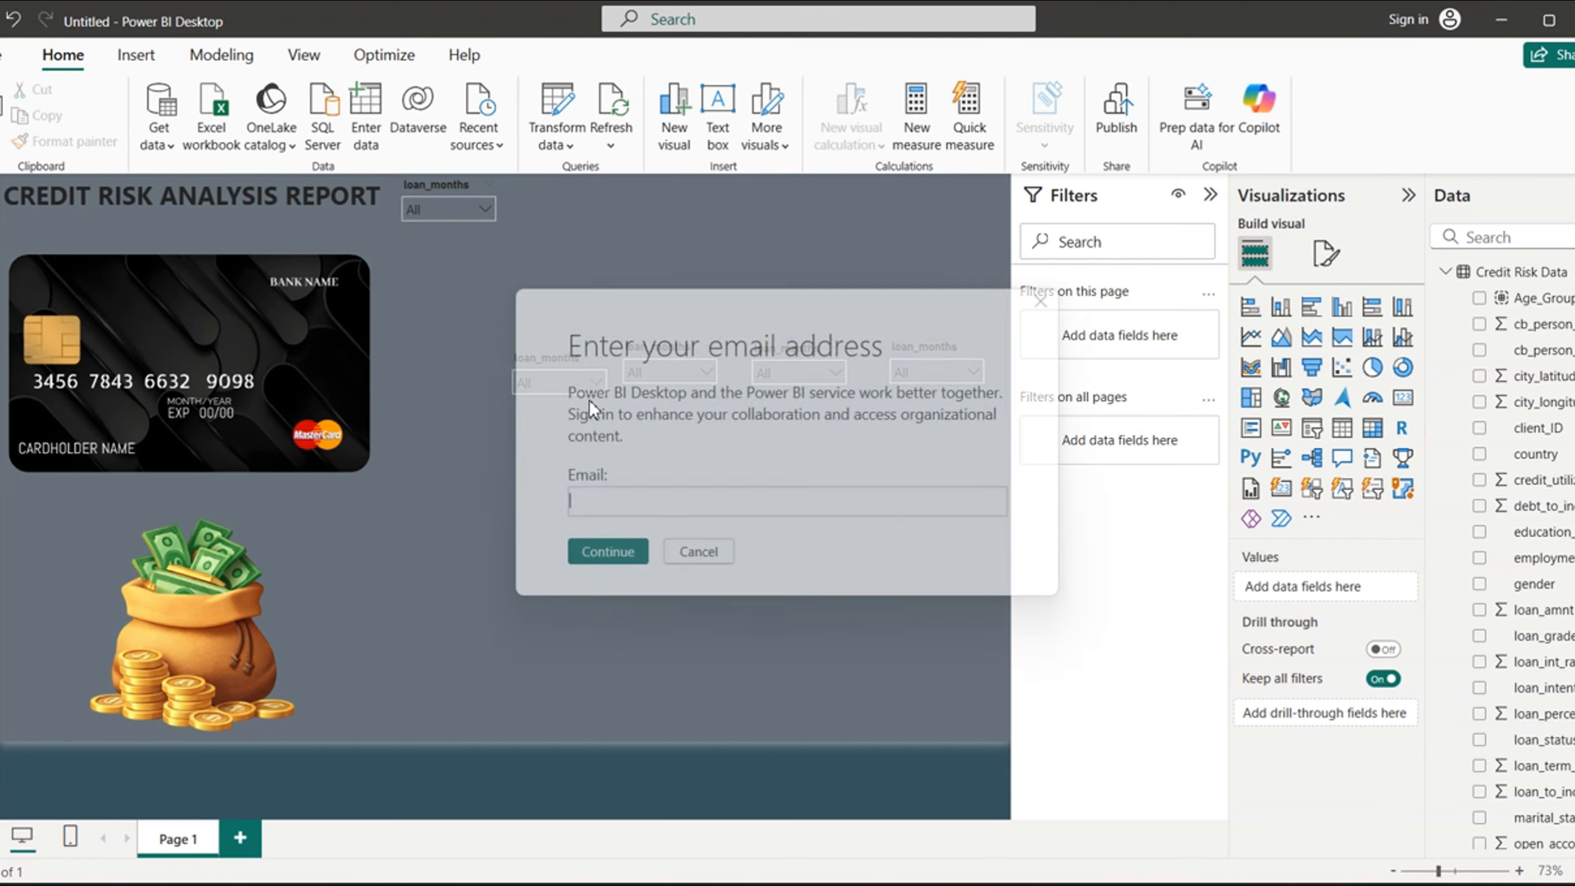
click(699, 555)
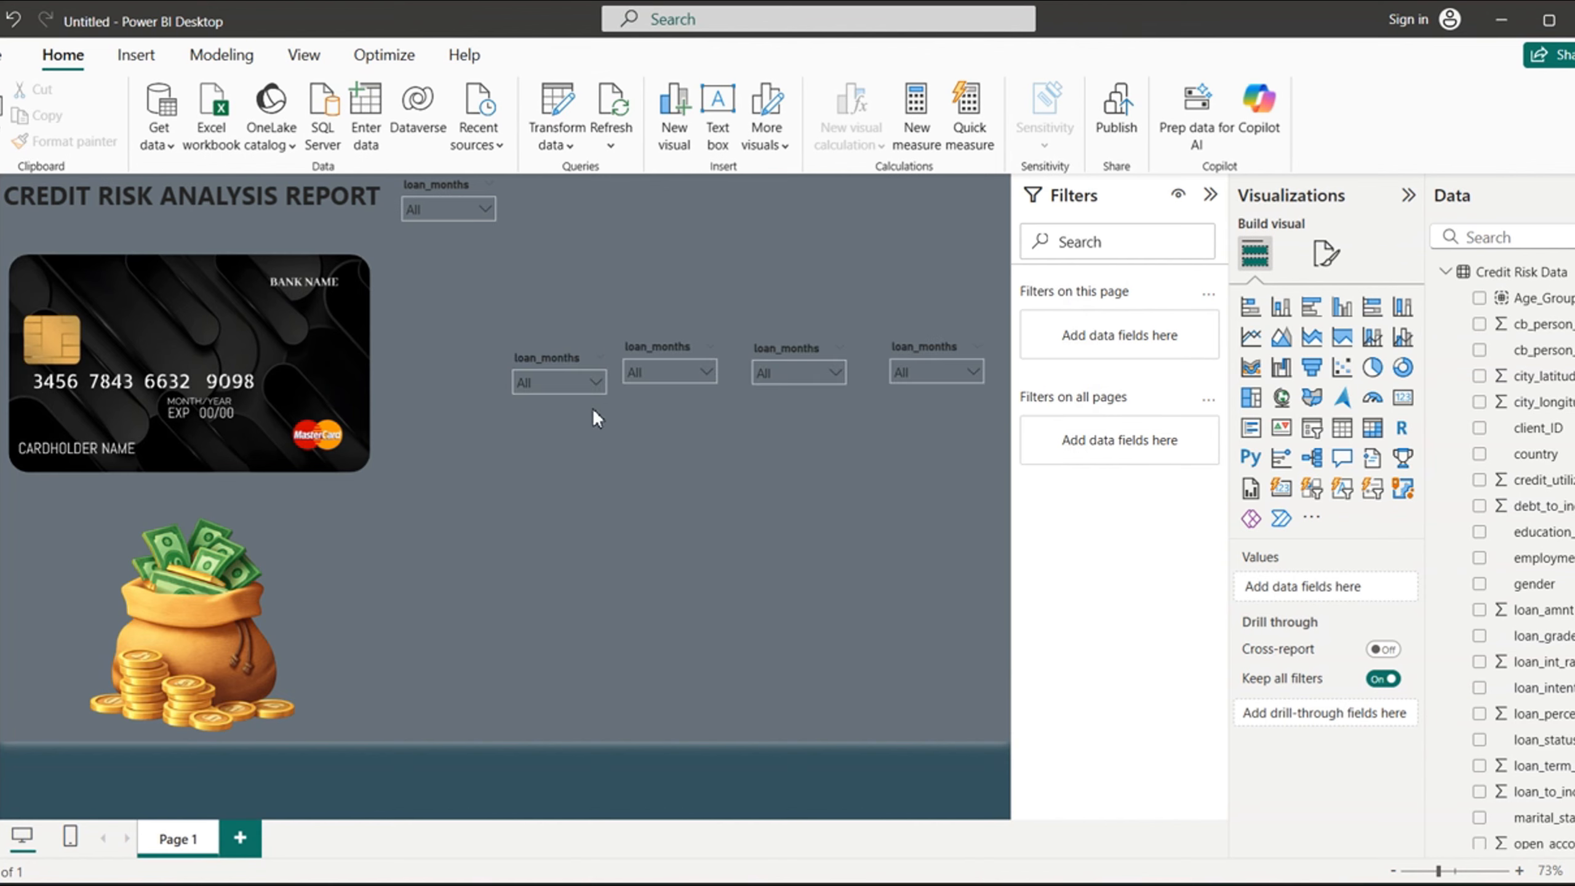
- Try client_ID in place of loan_term_months on the leftmost slicer in the row of duplicates
click(554, 354)
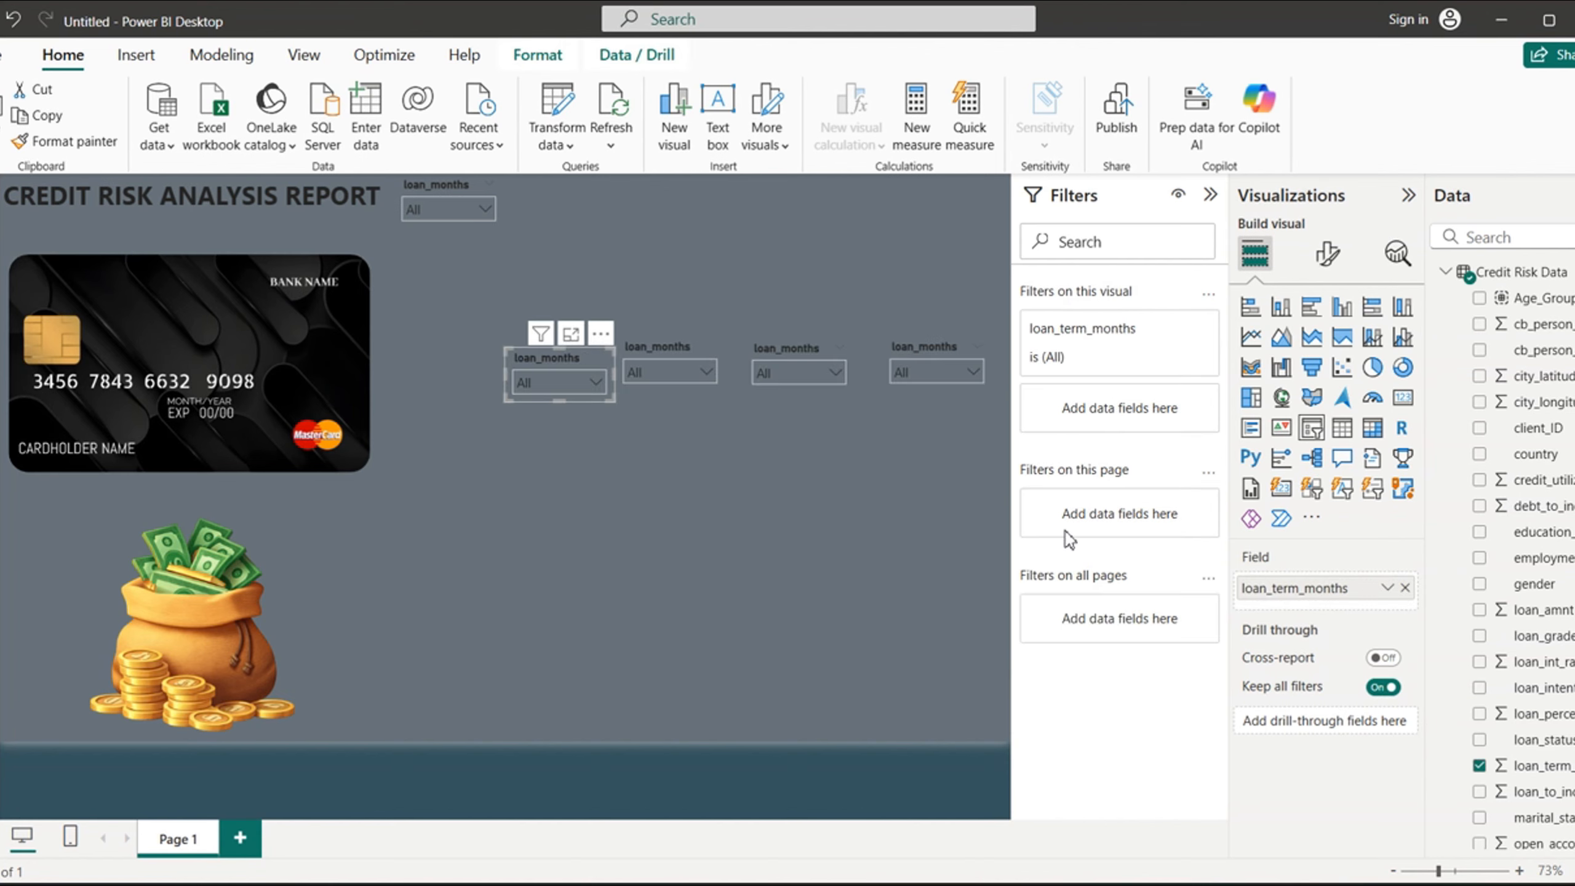
click(1480, 428)
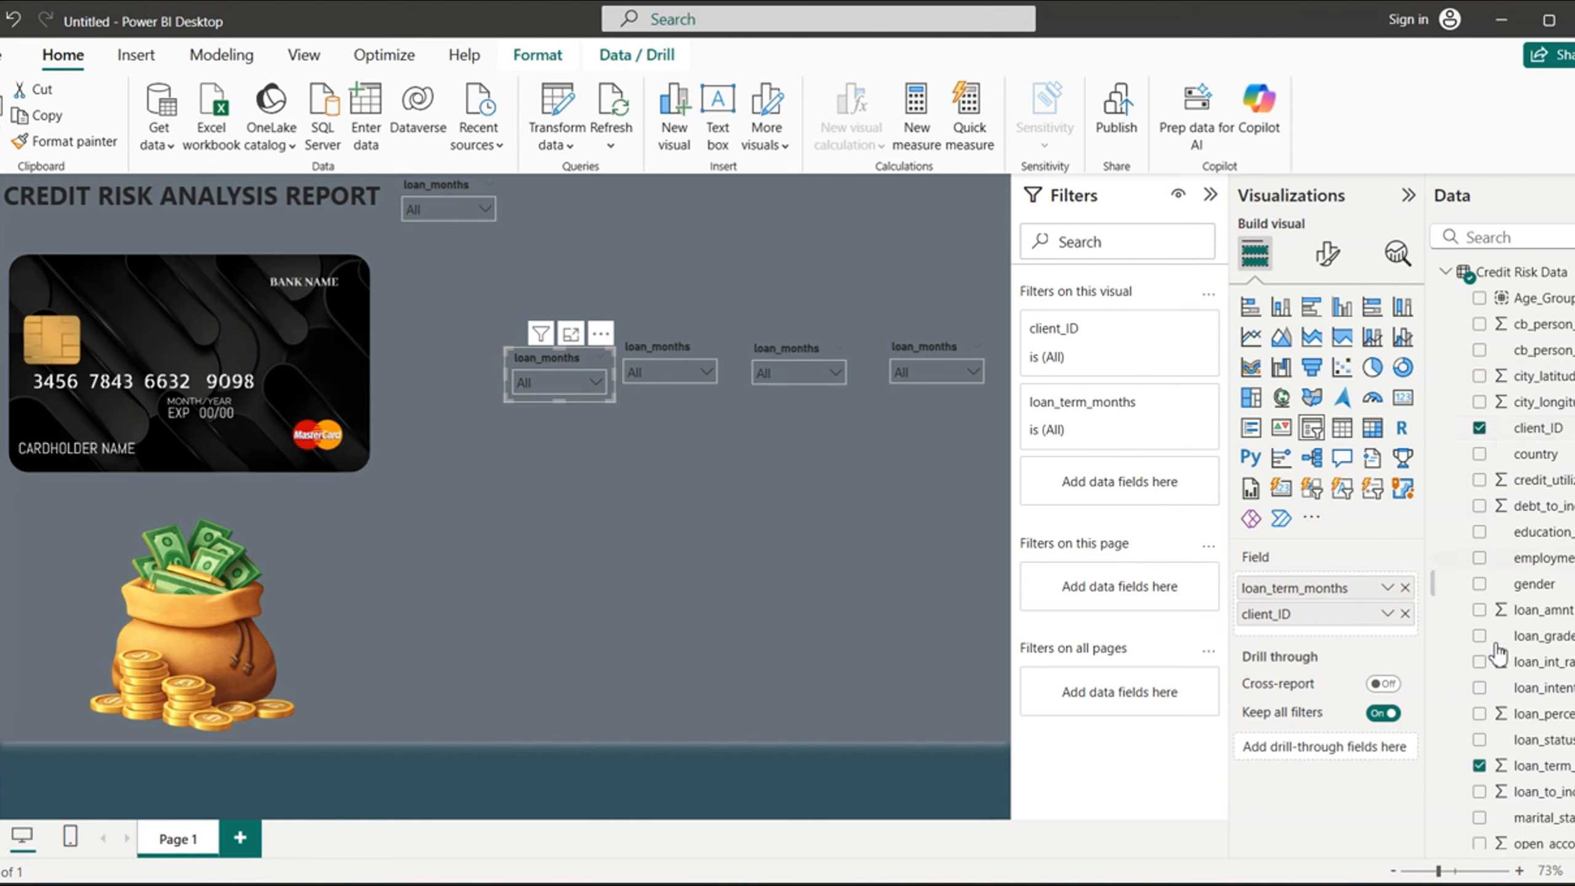
click(1480, 767)
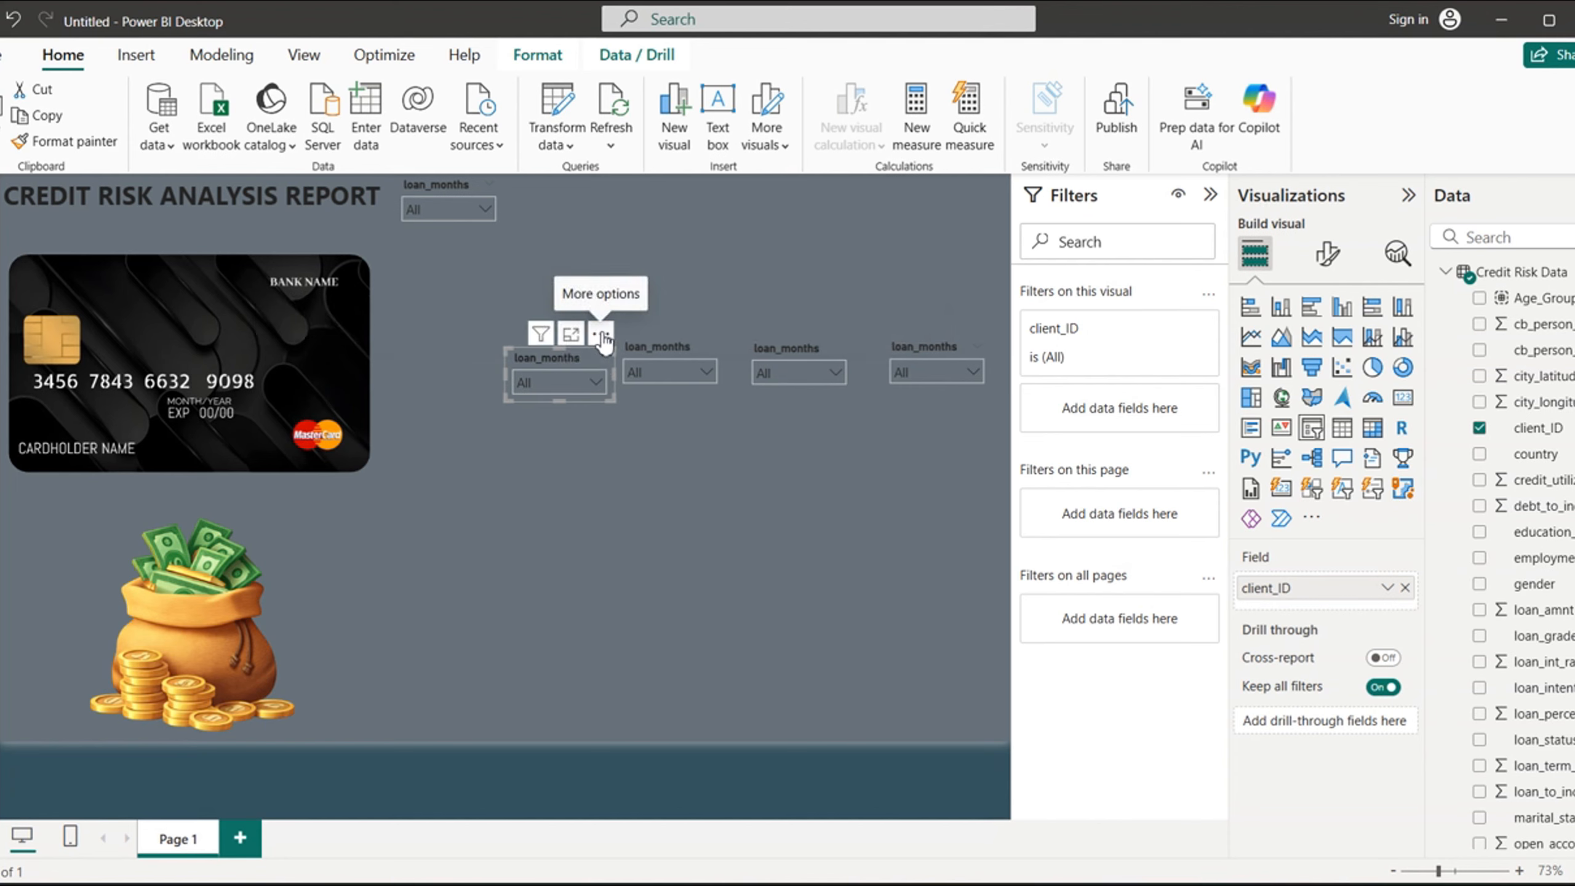
- Remove the client_ID slicer from the row of duplicates and dismiss the e-mail sign-in prompt
click(601, 333)
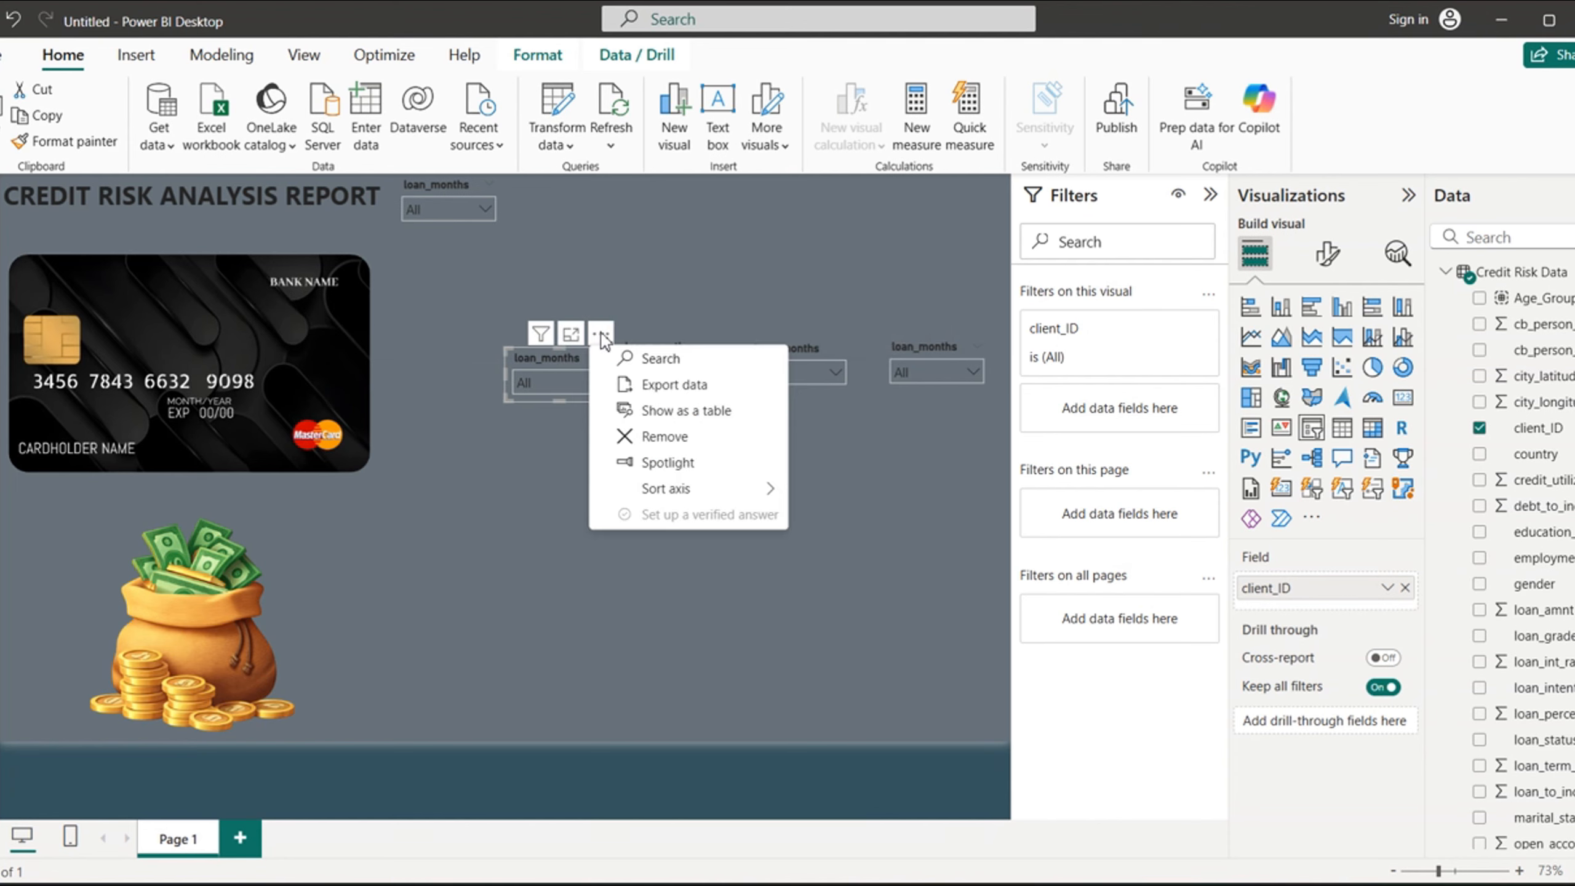
click(680, 439)
click(699, 551)
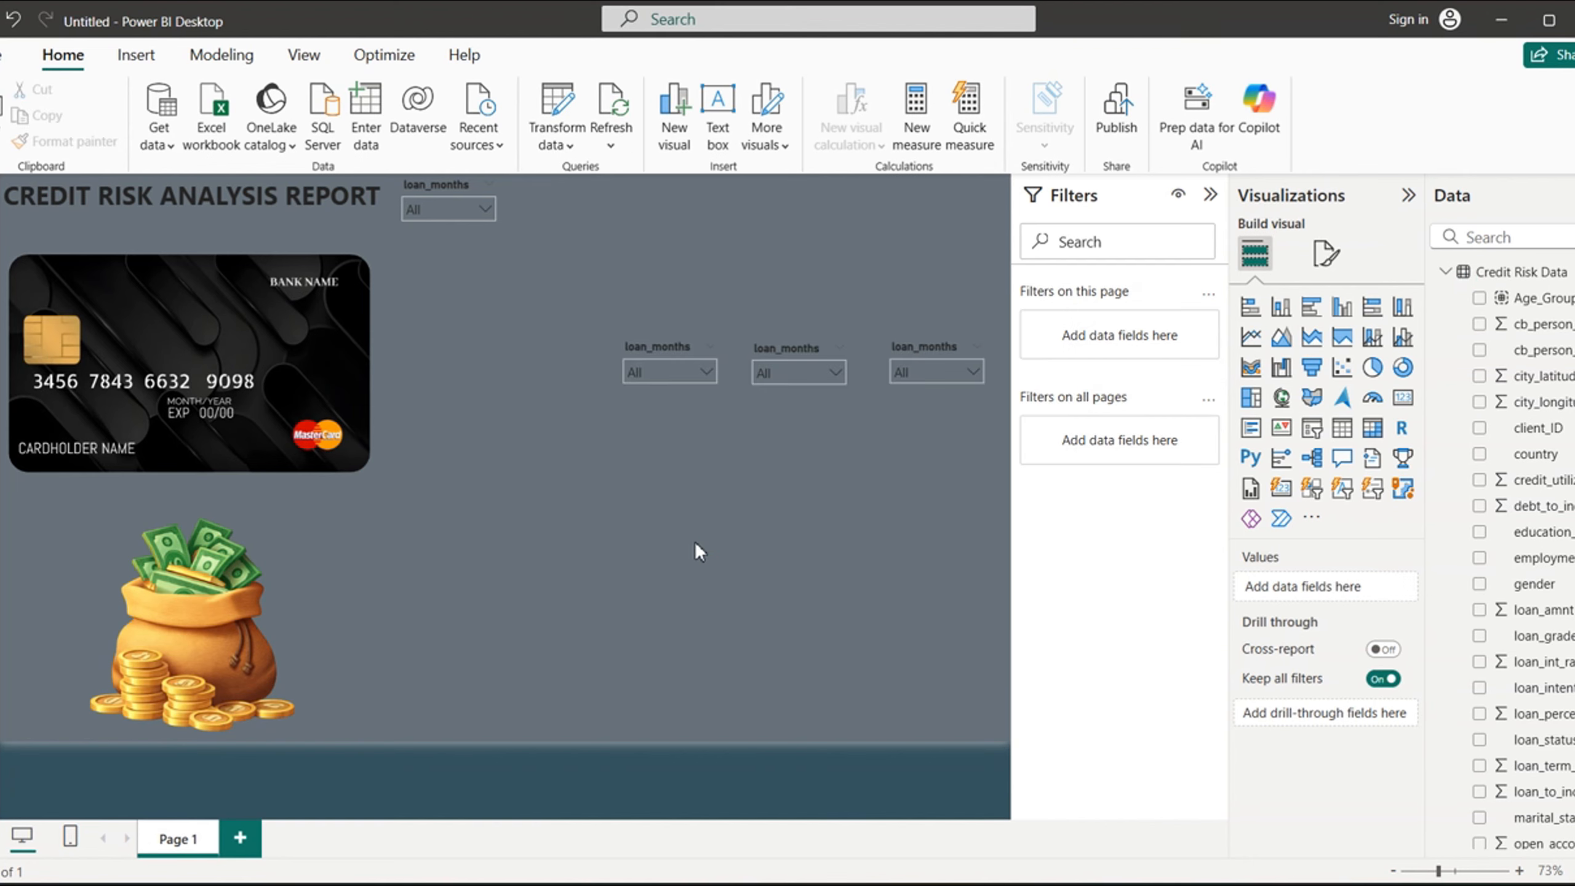
click(707, 556)
- Remove the two leftmost remaining loan_months duplicates from the middle of the page, dismissing the sign-in prompt each time
click(711, 322)
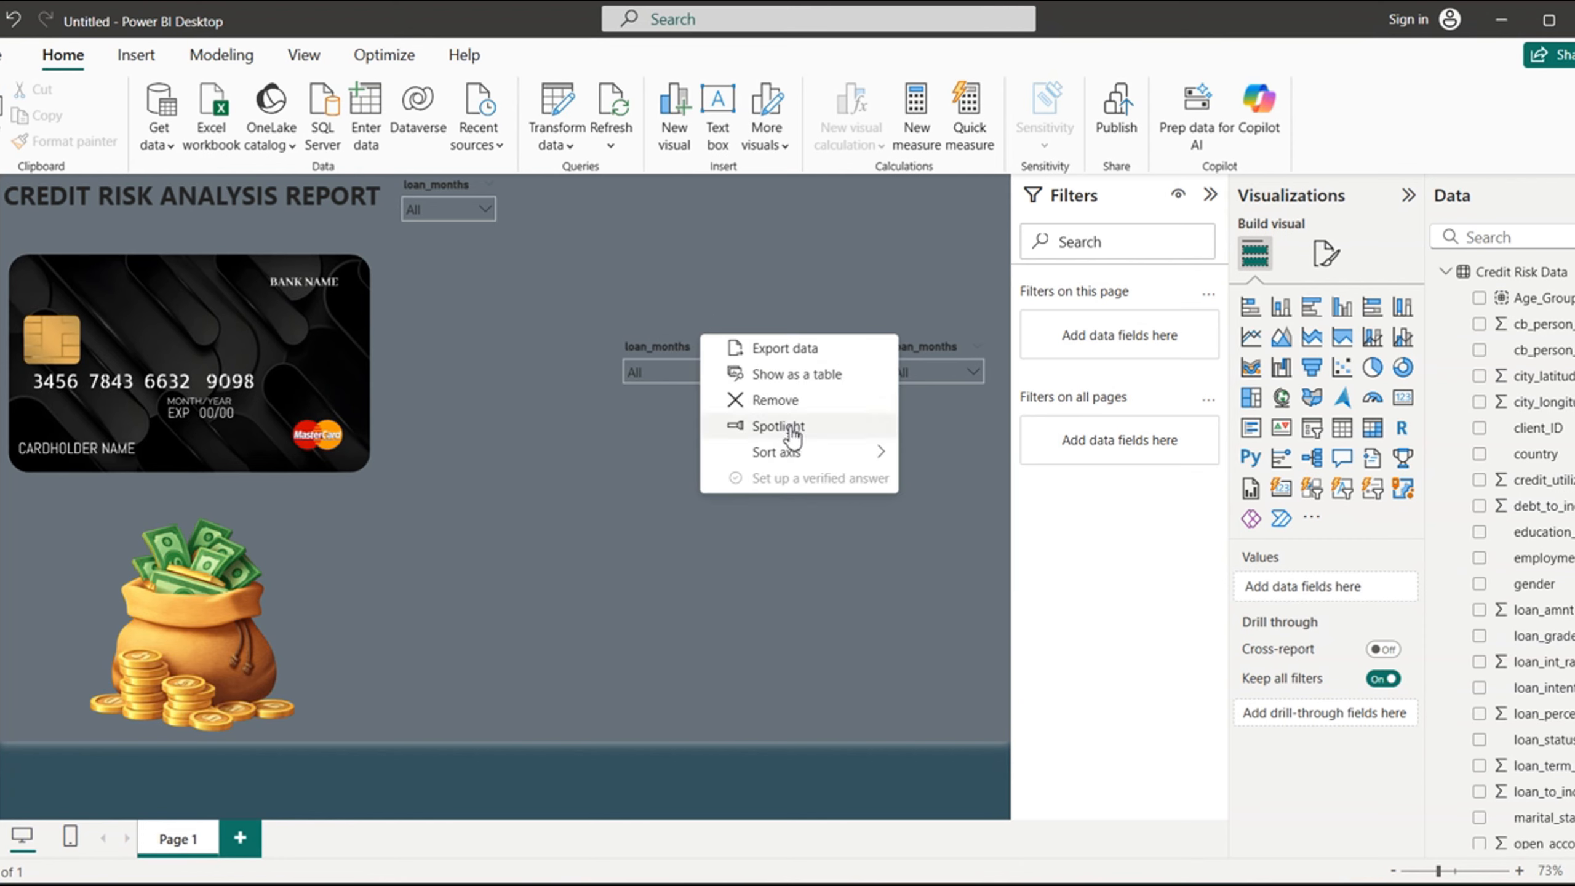
click(776, 400)
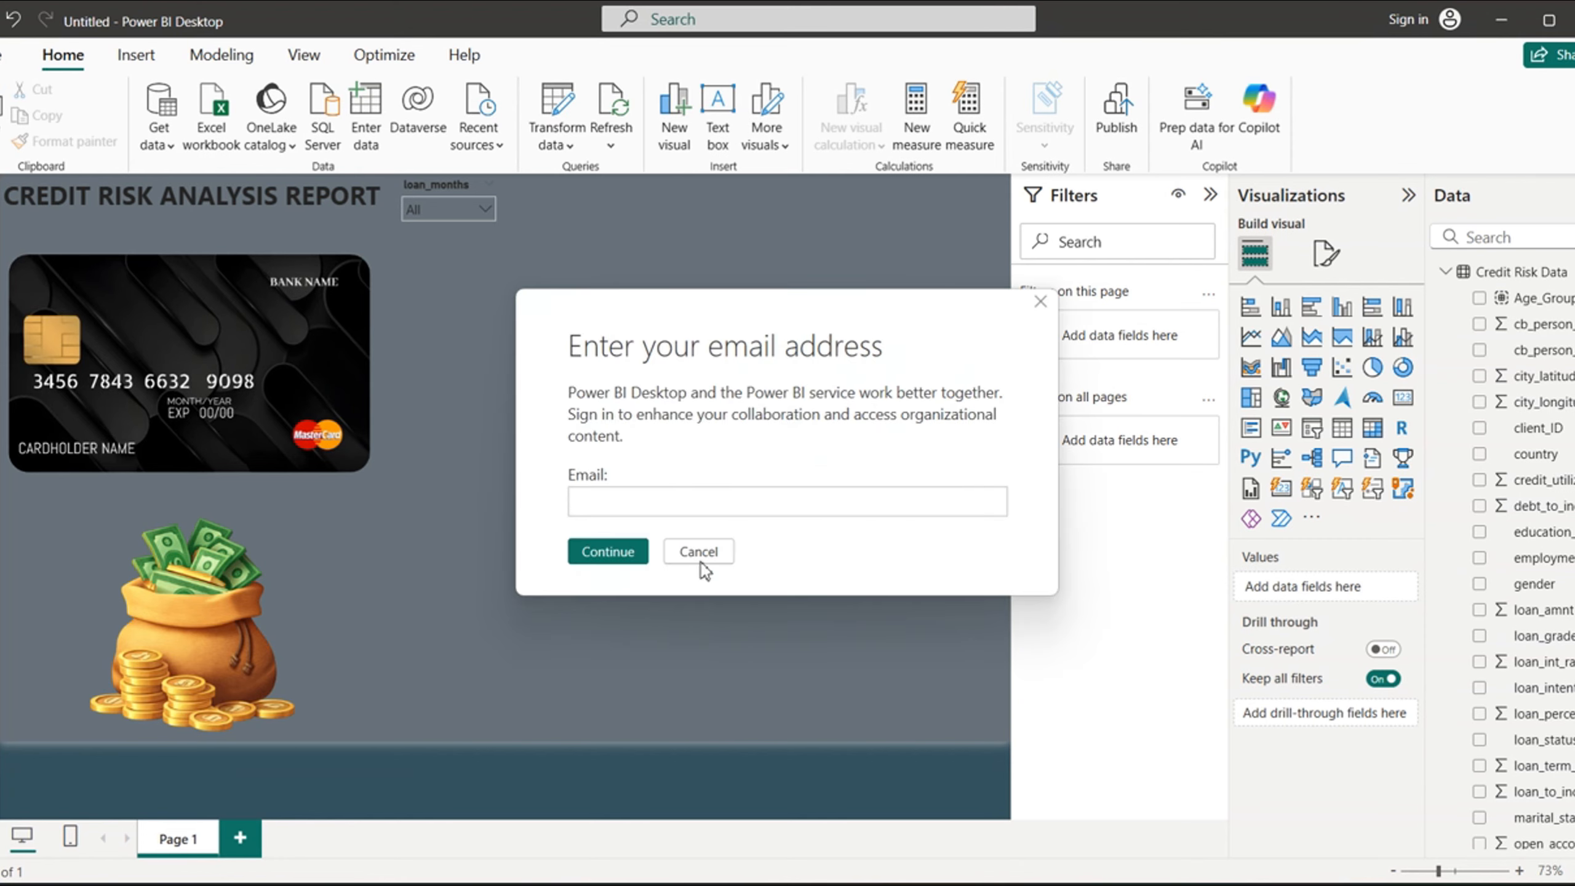
click(699, 554)
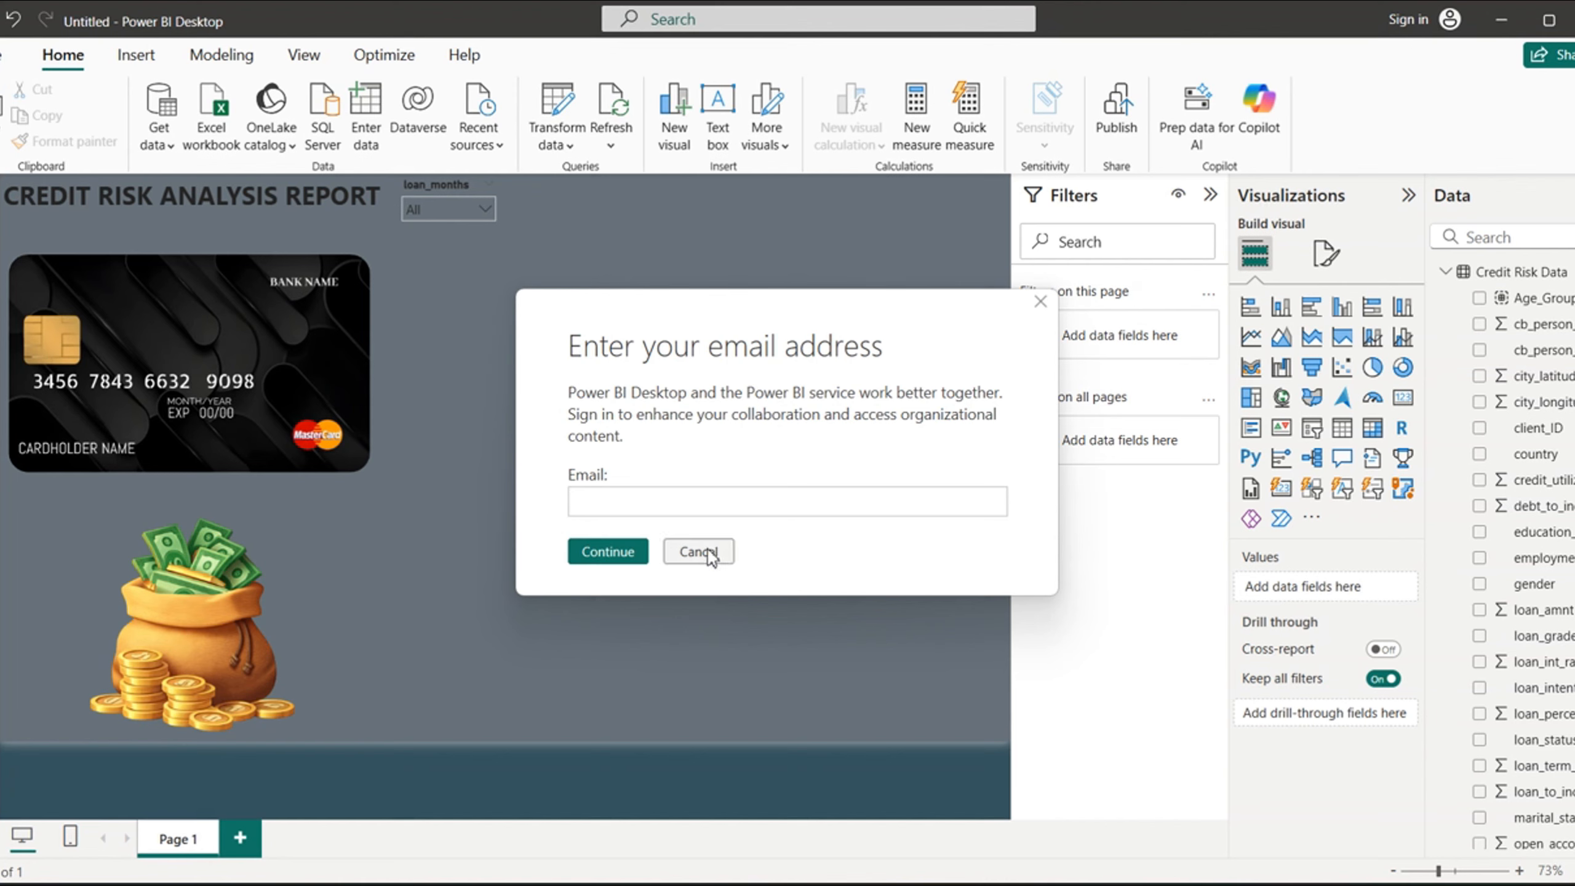
click(700, 551)
click(790, 347)
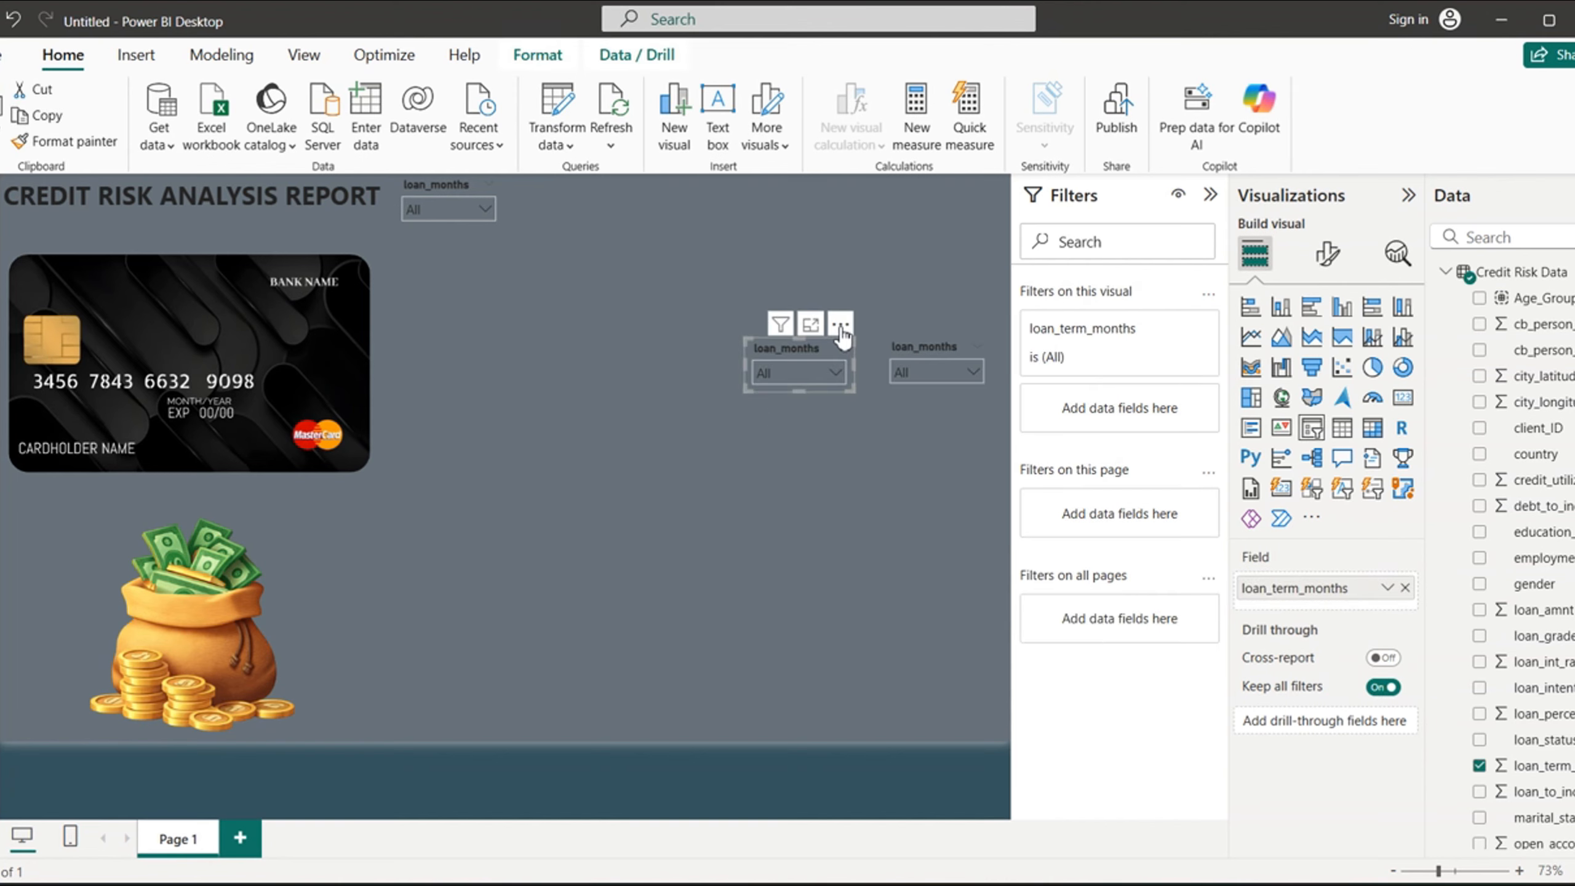
click(841, 324)
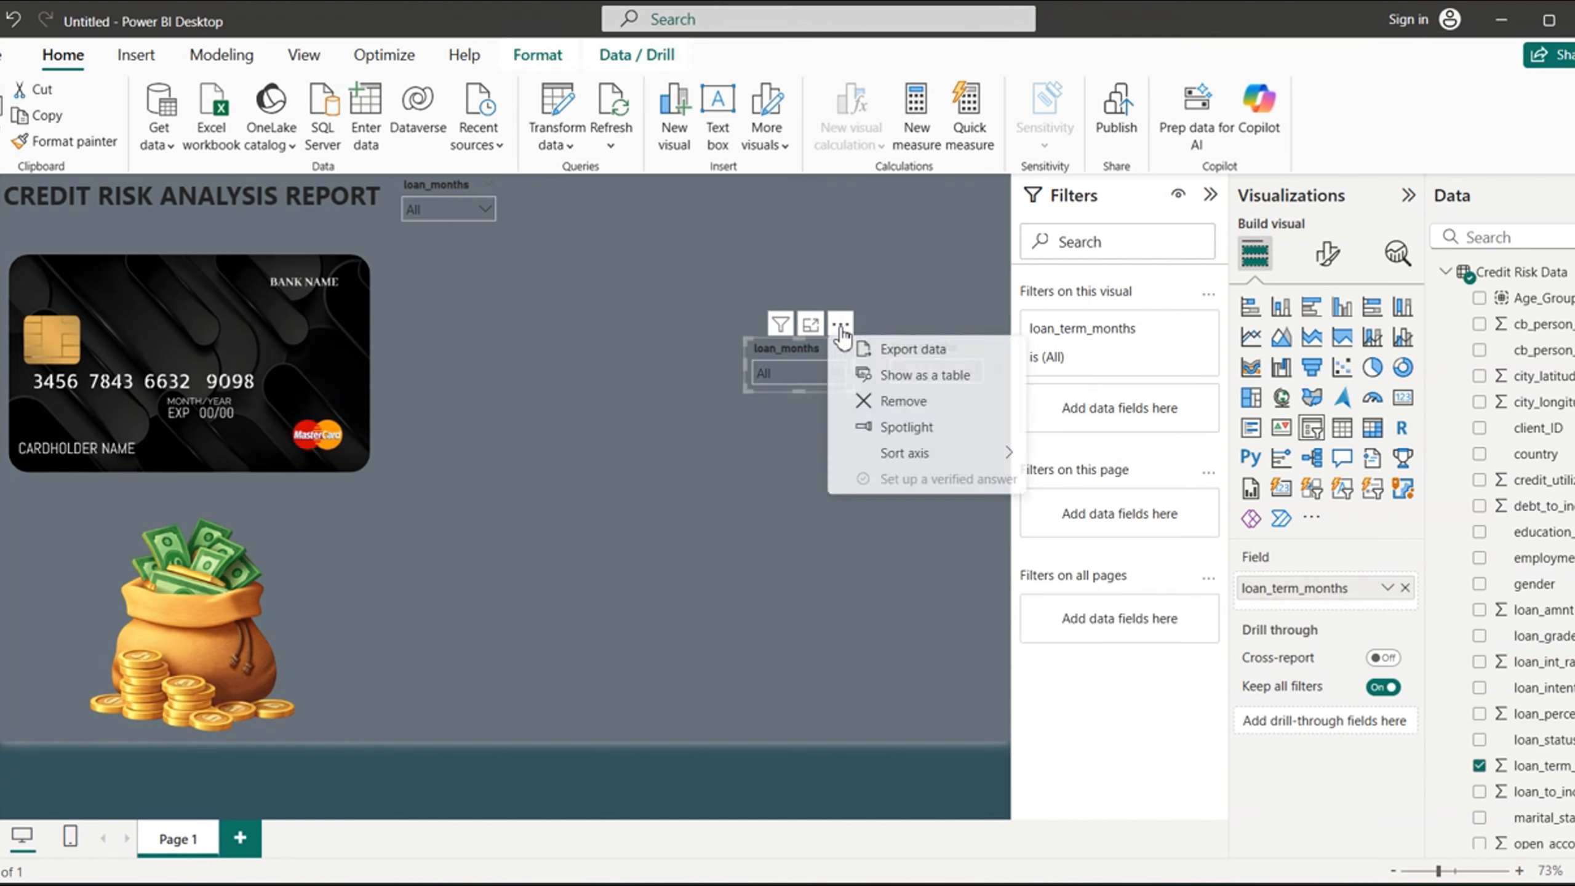
click(924, 409)
click(706, 552)
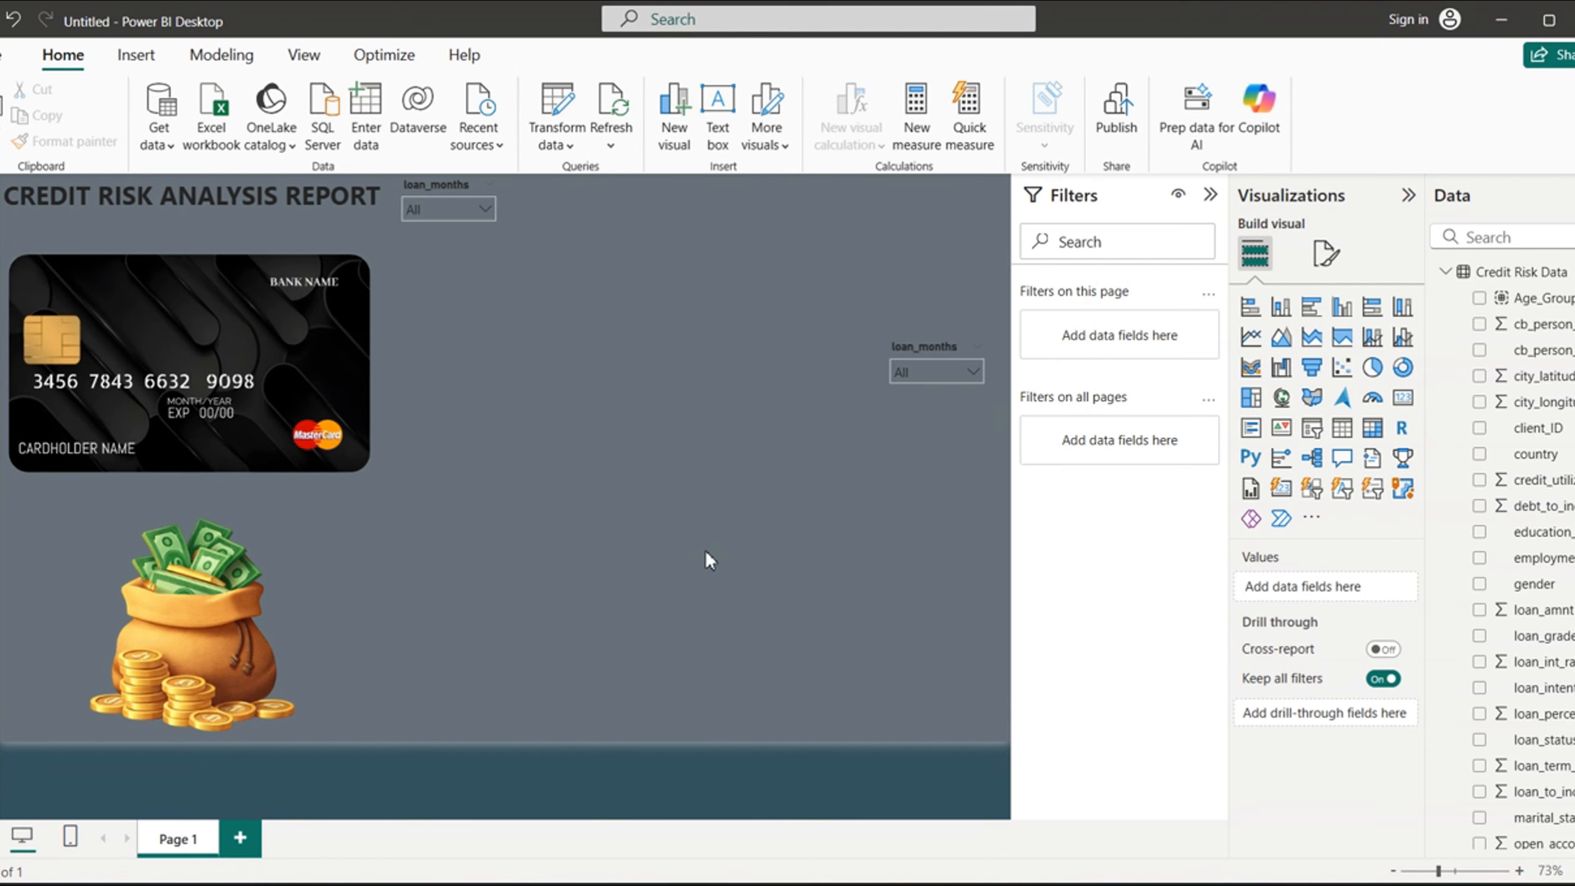
click(693, 558)
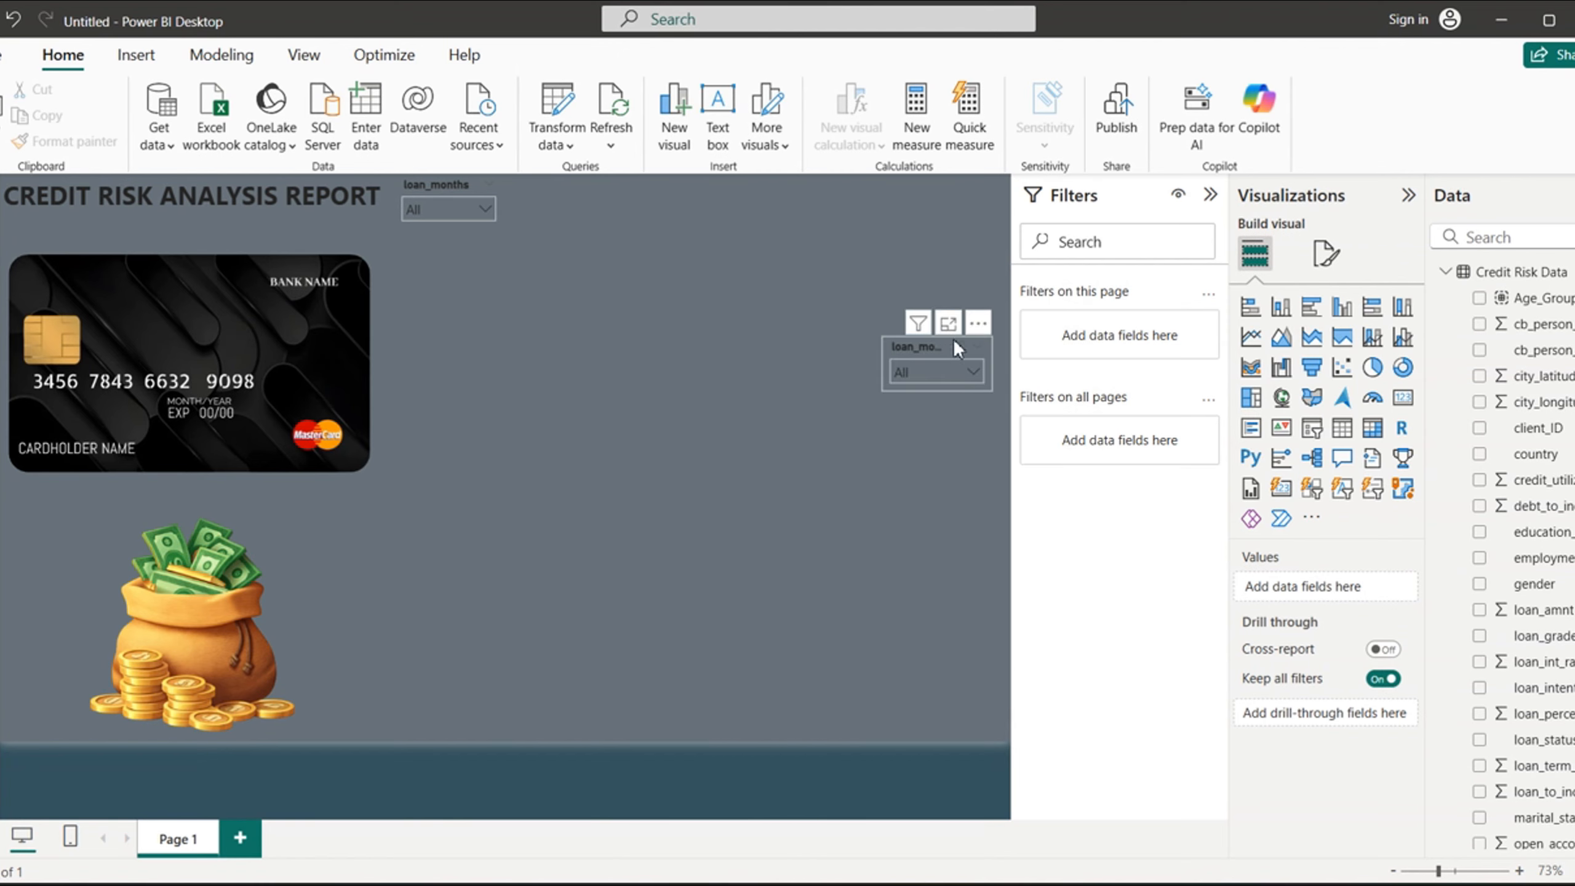
- Remove the last duplicate loan_months slicer, keeping the original beside the report title, and dismiss the sign-in prompt
click(977, 323)
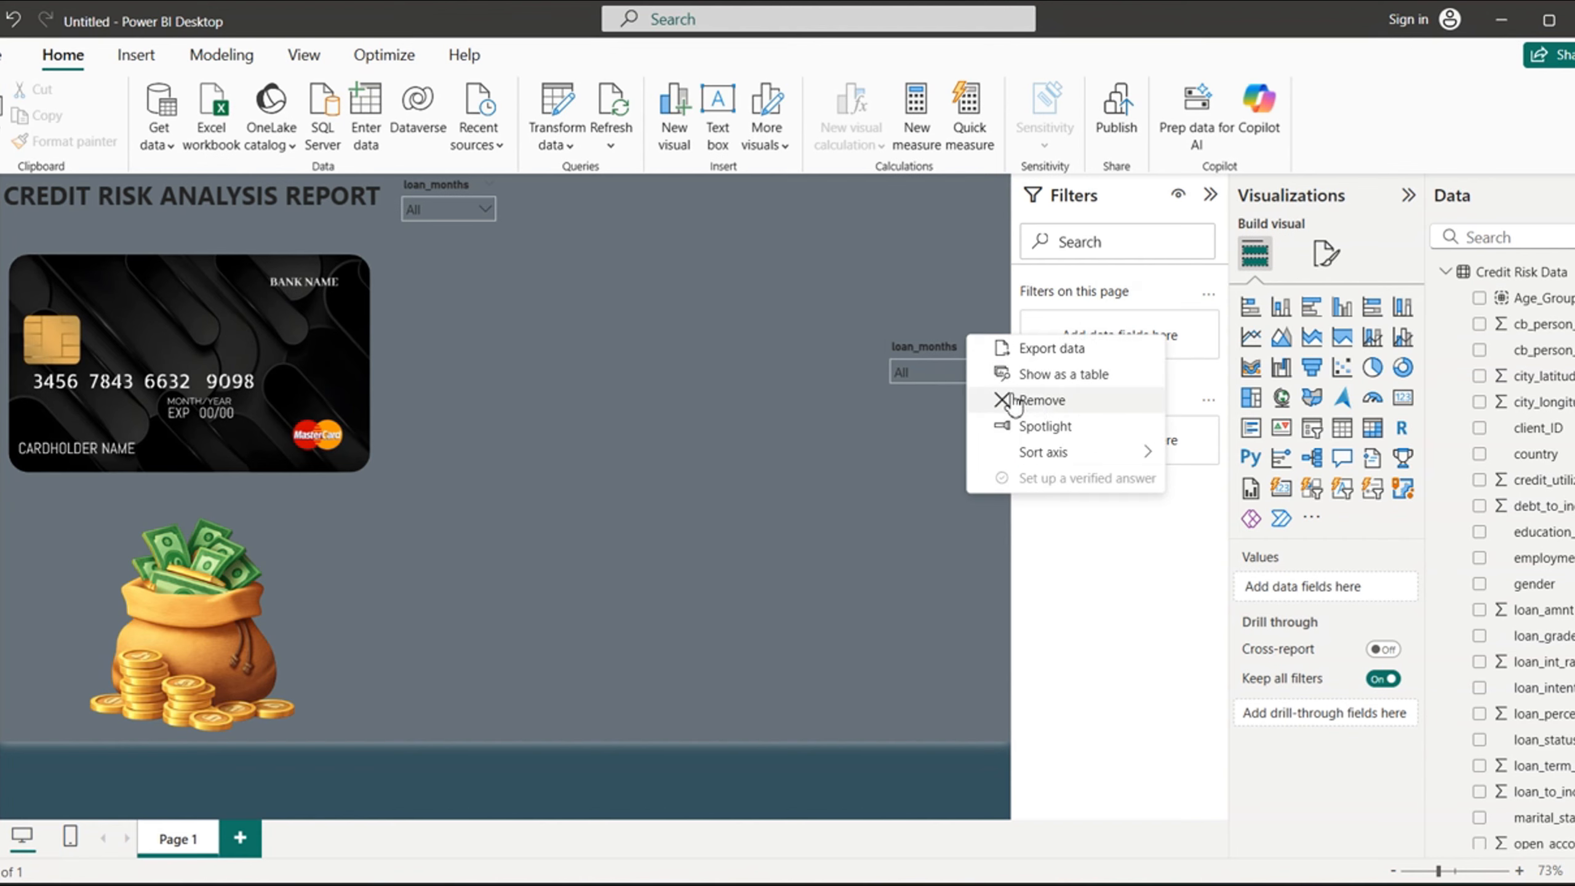
click(1032, 403)
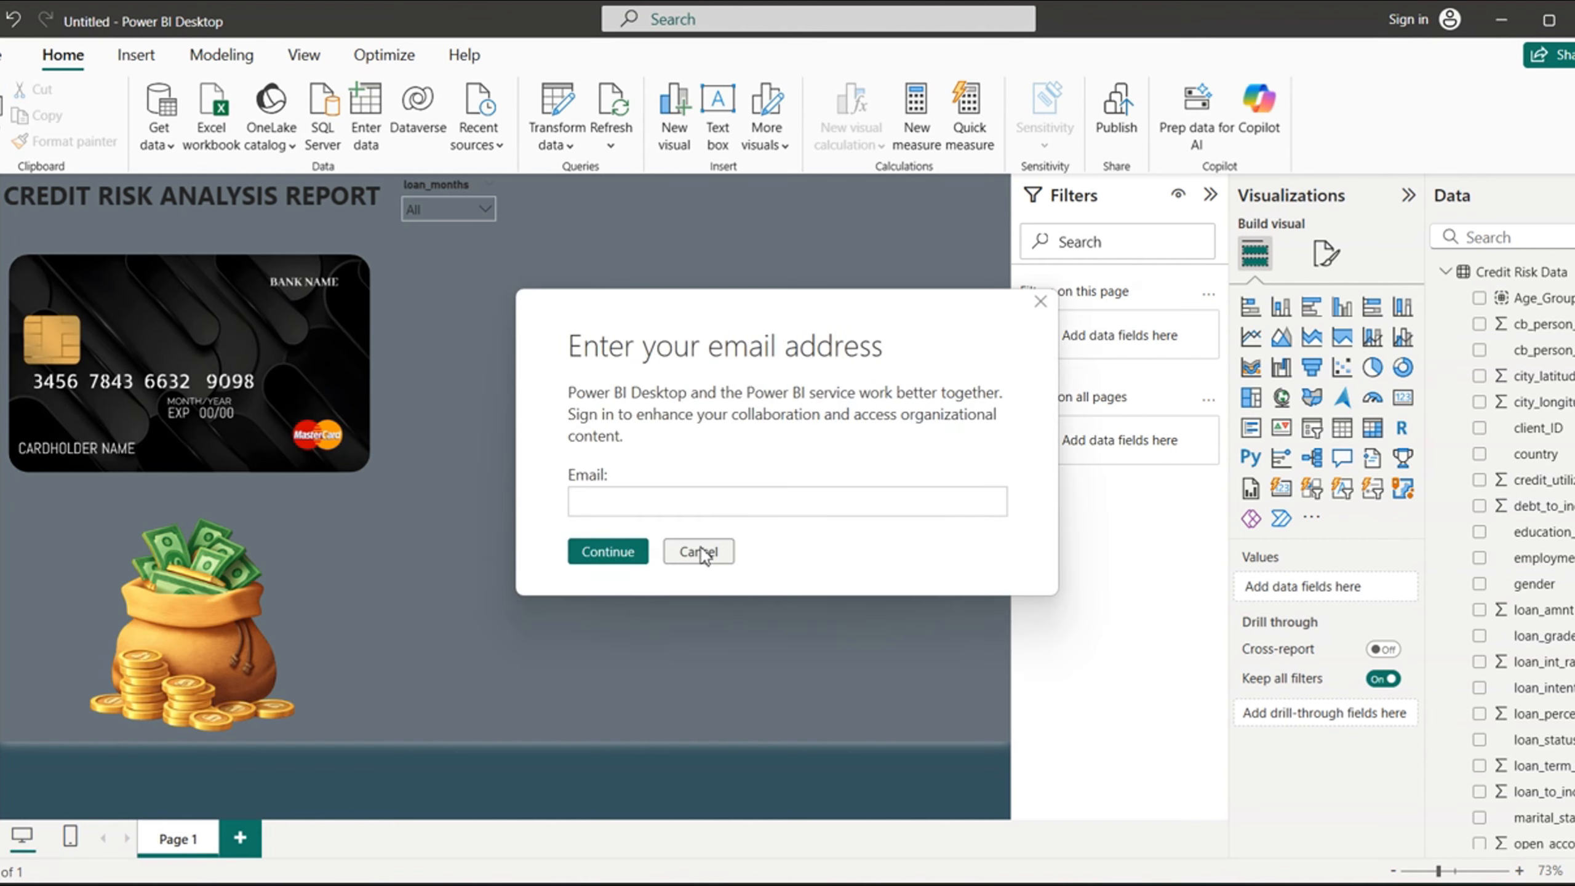
click(695, 555)
click(700, 552)
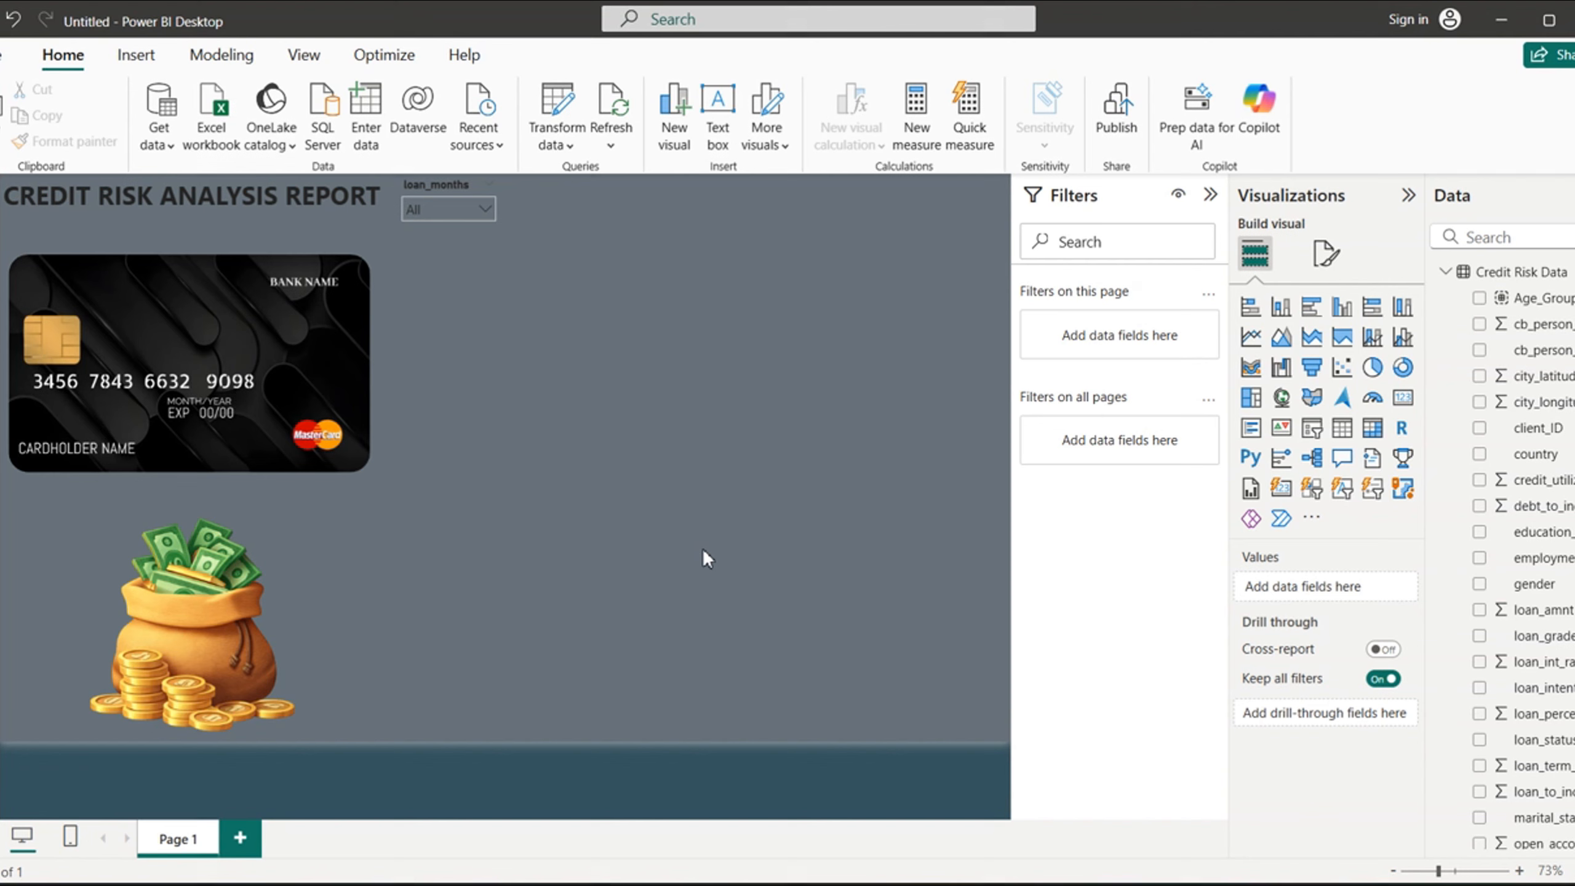
- Add a new client_ID visual below the loan_months slicer and convert it to a slicer
click(1480, 428)
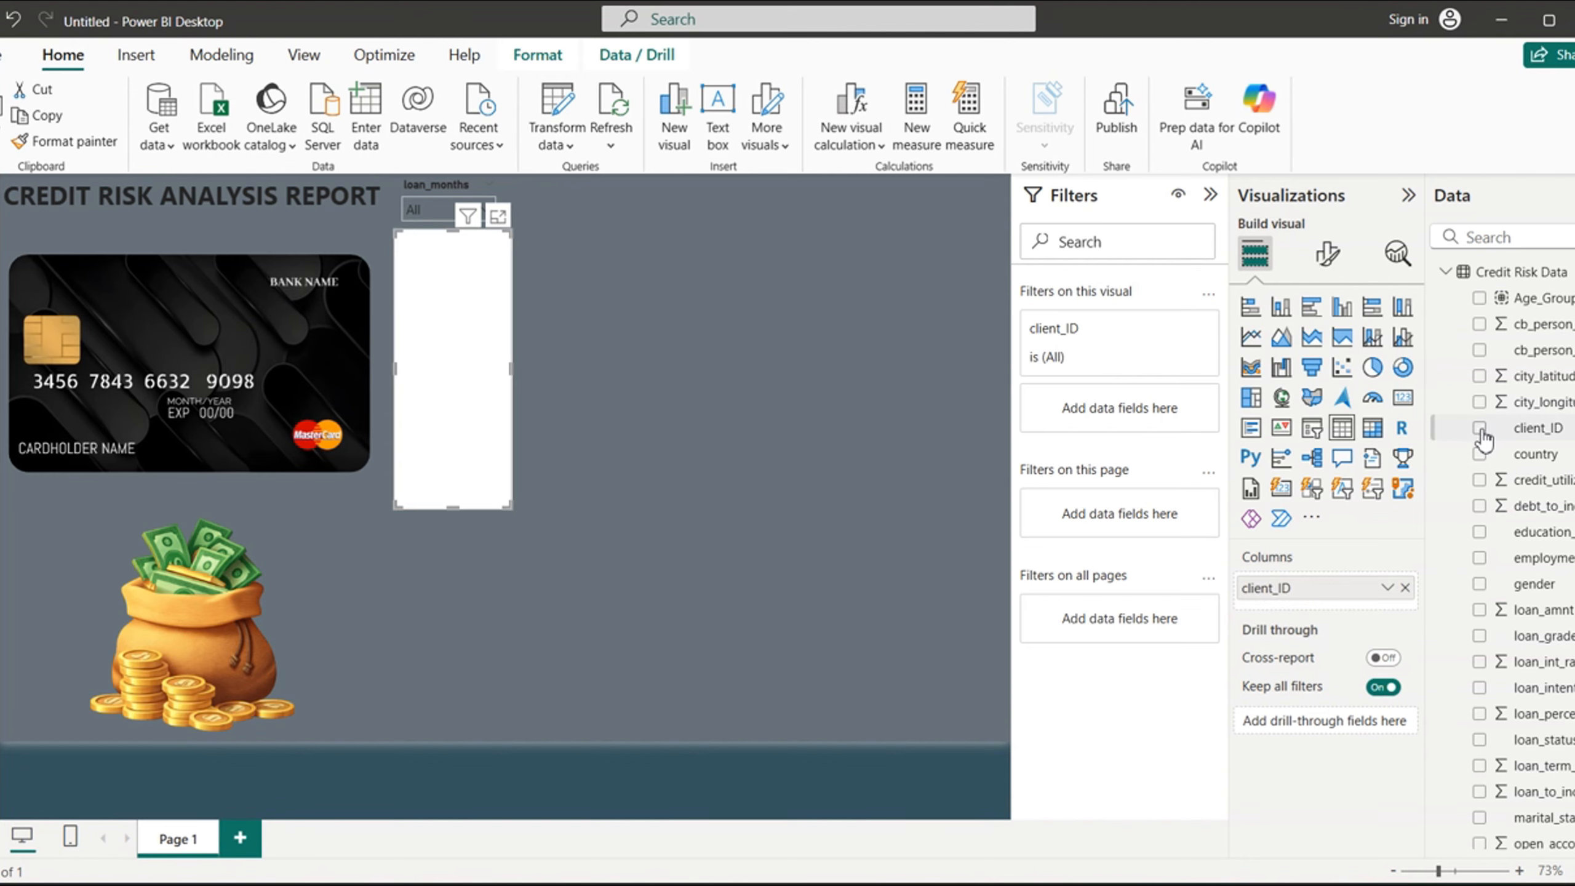
click(1281, 489)
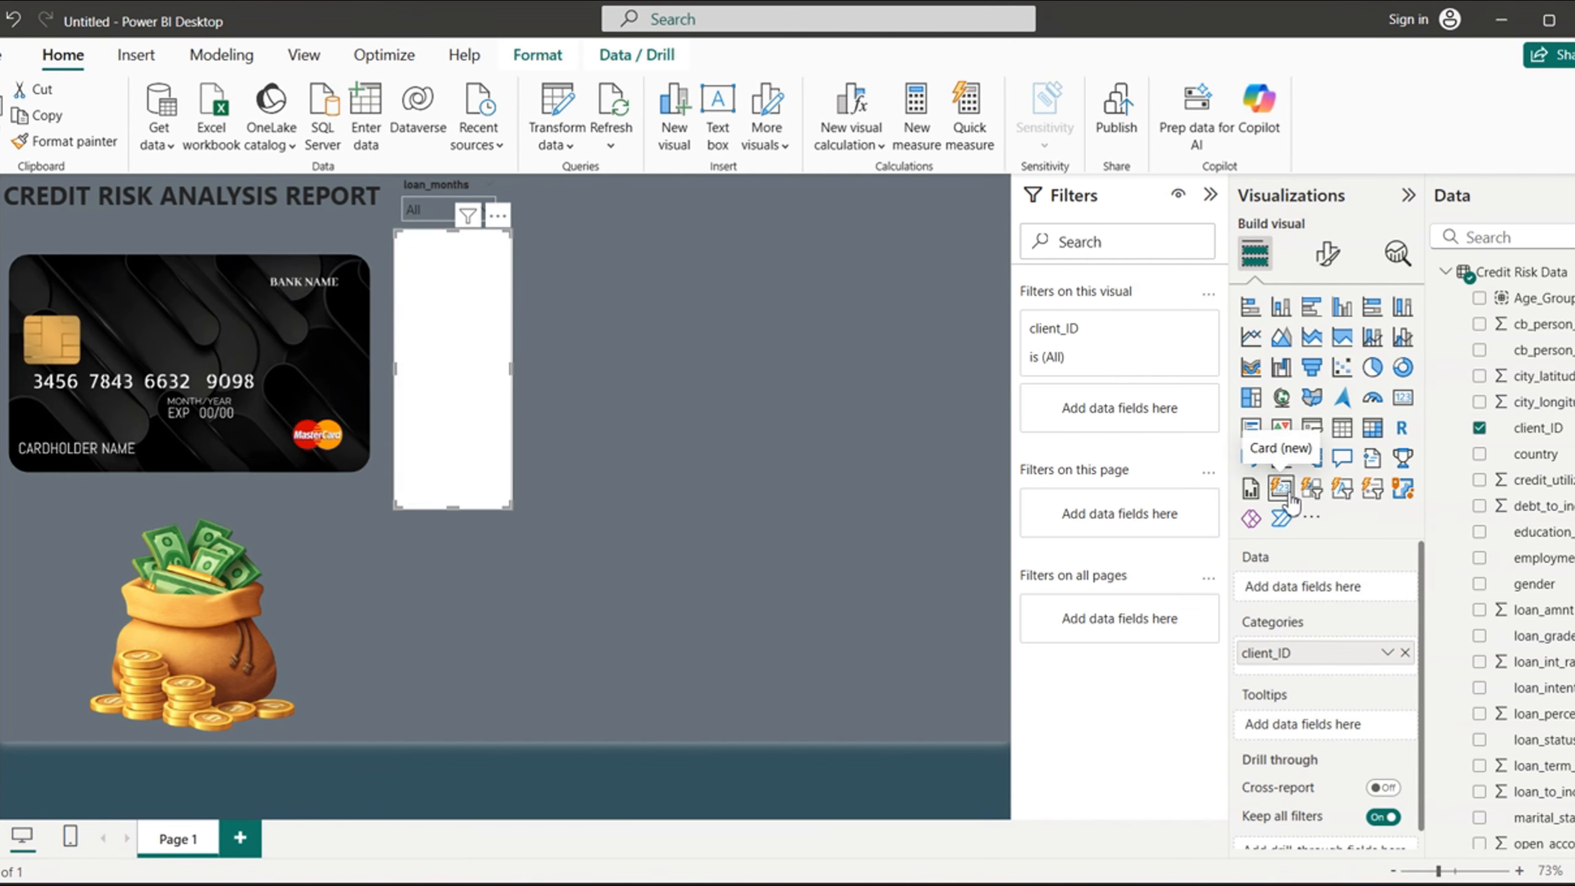
click(411, 179)
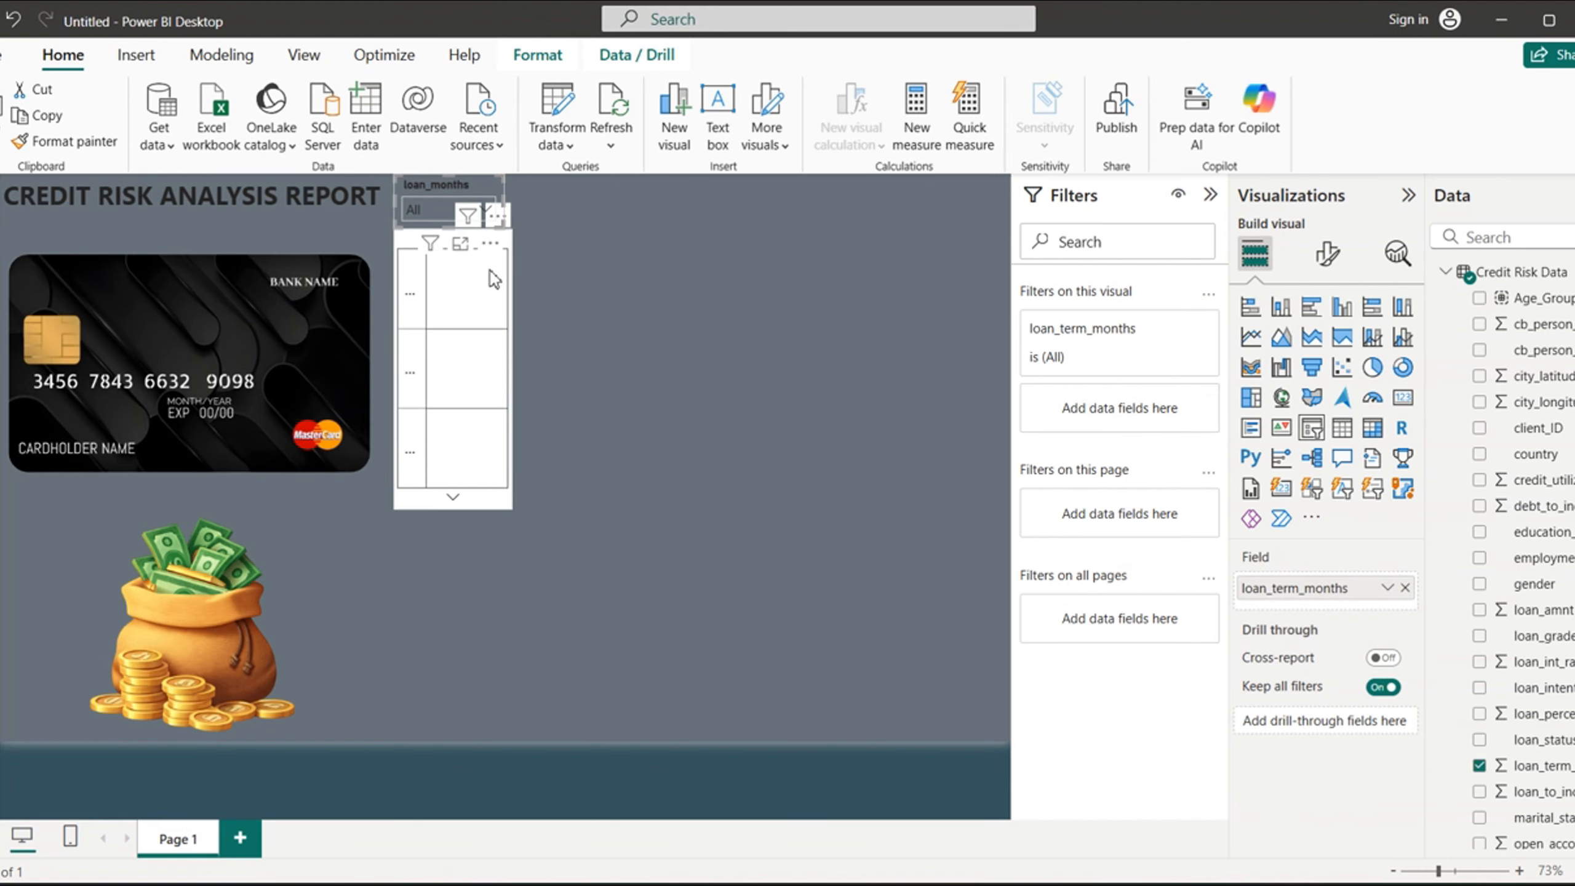
click(482, 291)
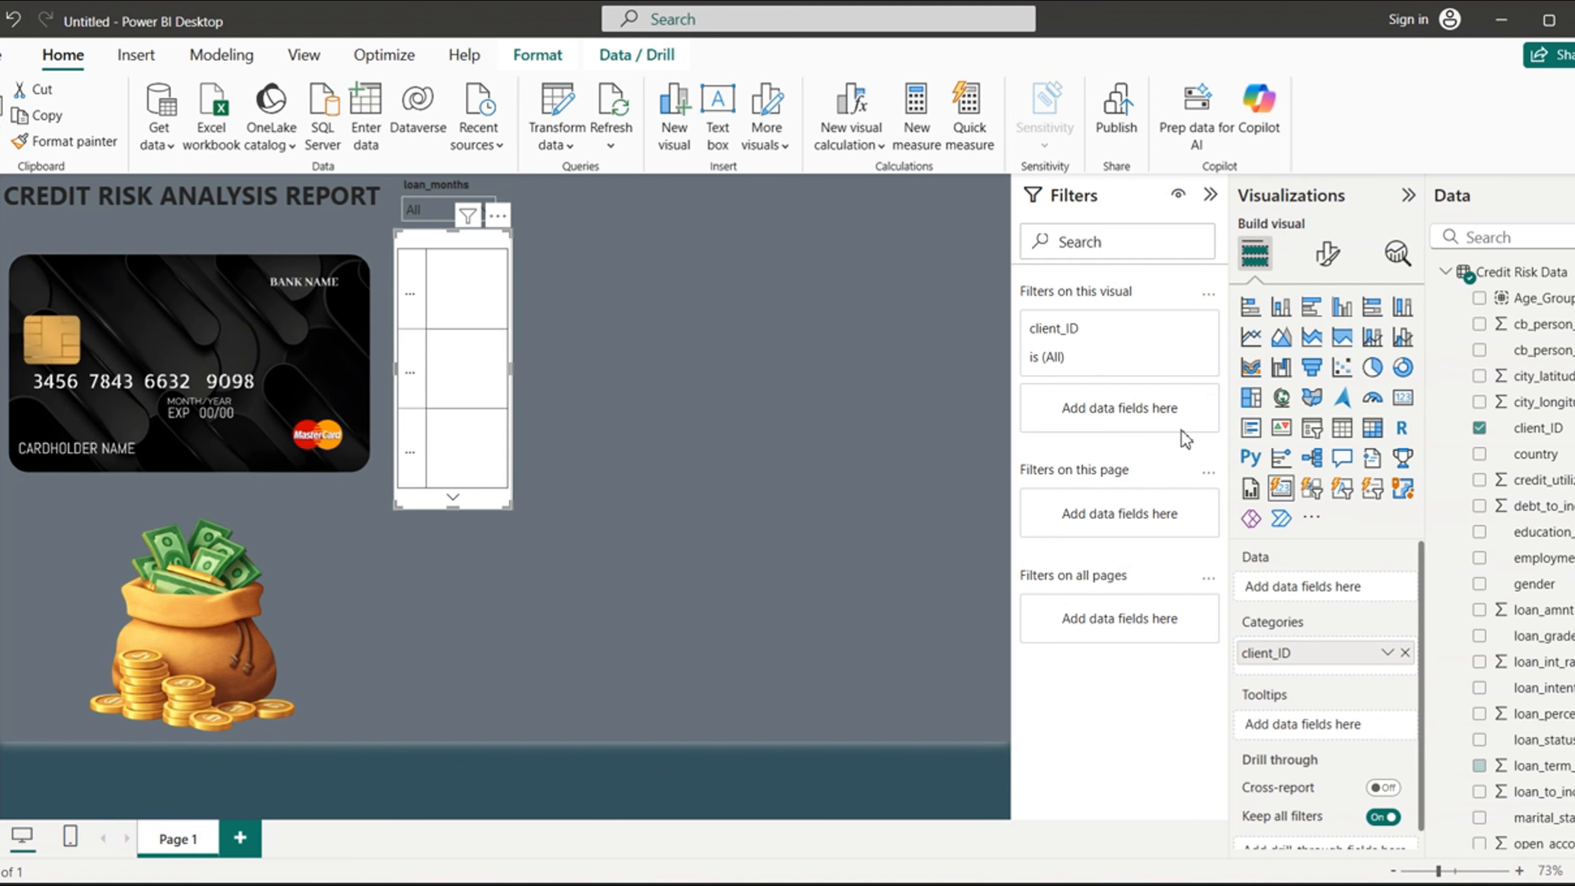
click(1313, 429)
- Copy the loan_months slicer's formatting onto the client_ID slicer with Format painter and dismiss the sign-in prompt
click(411, 179)
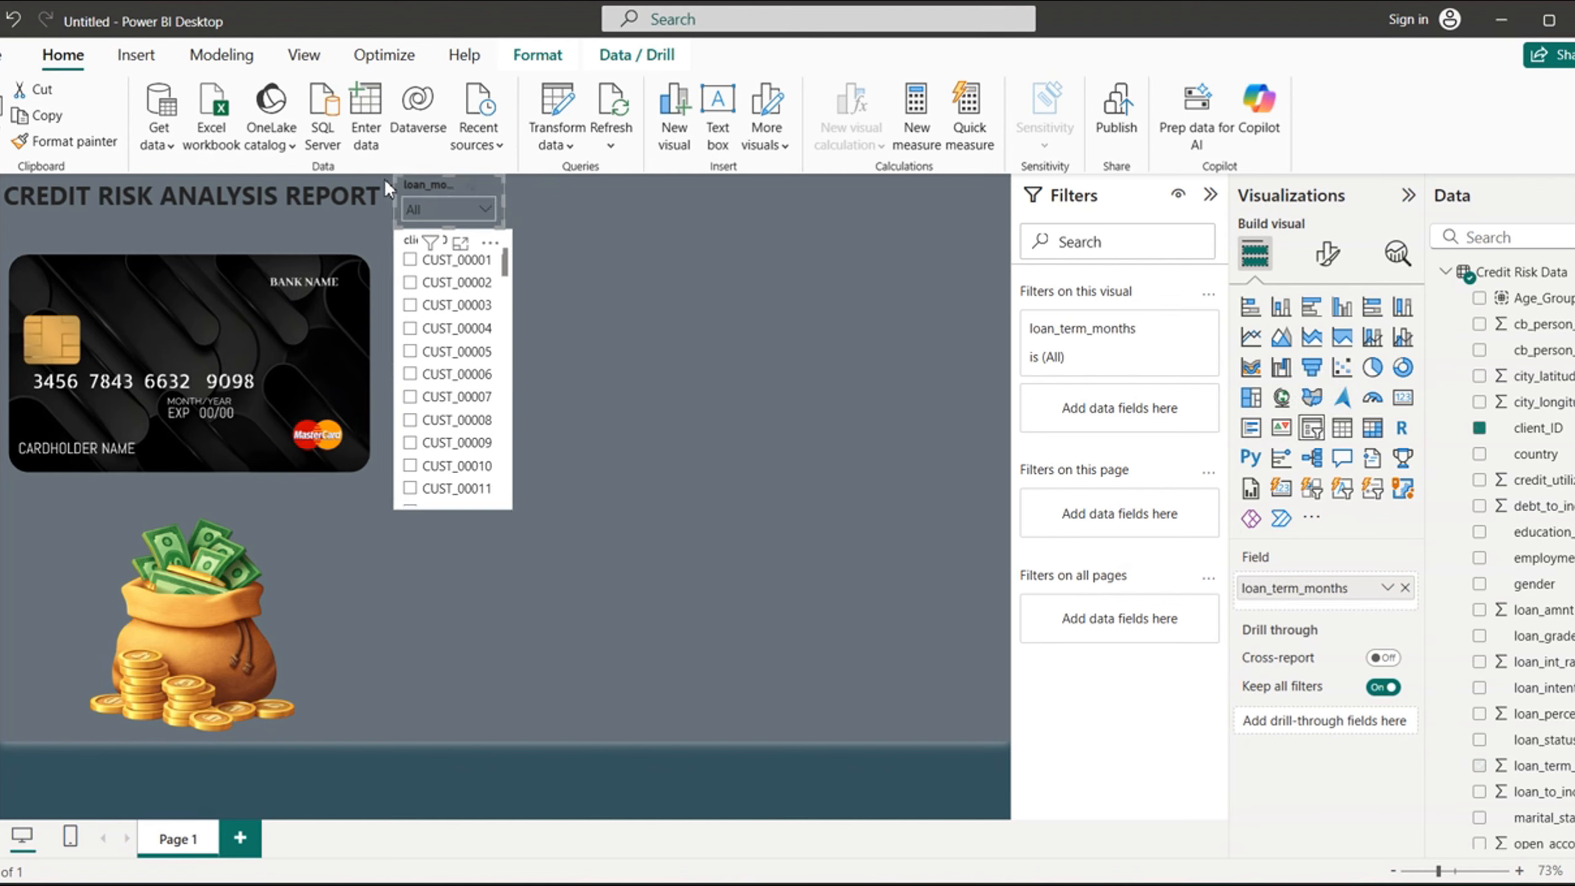
click(86, 143)
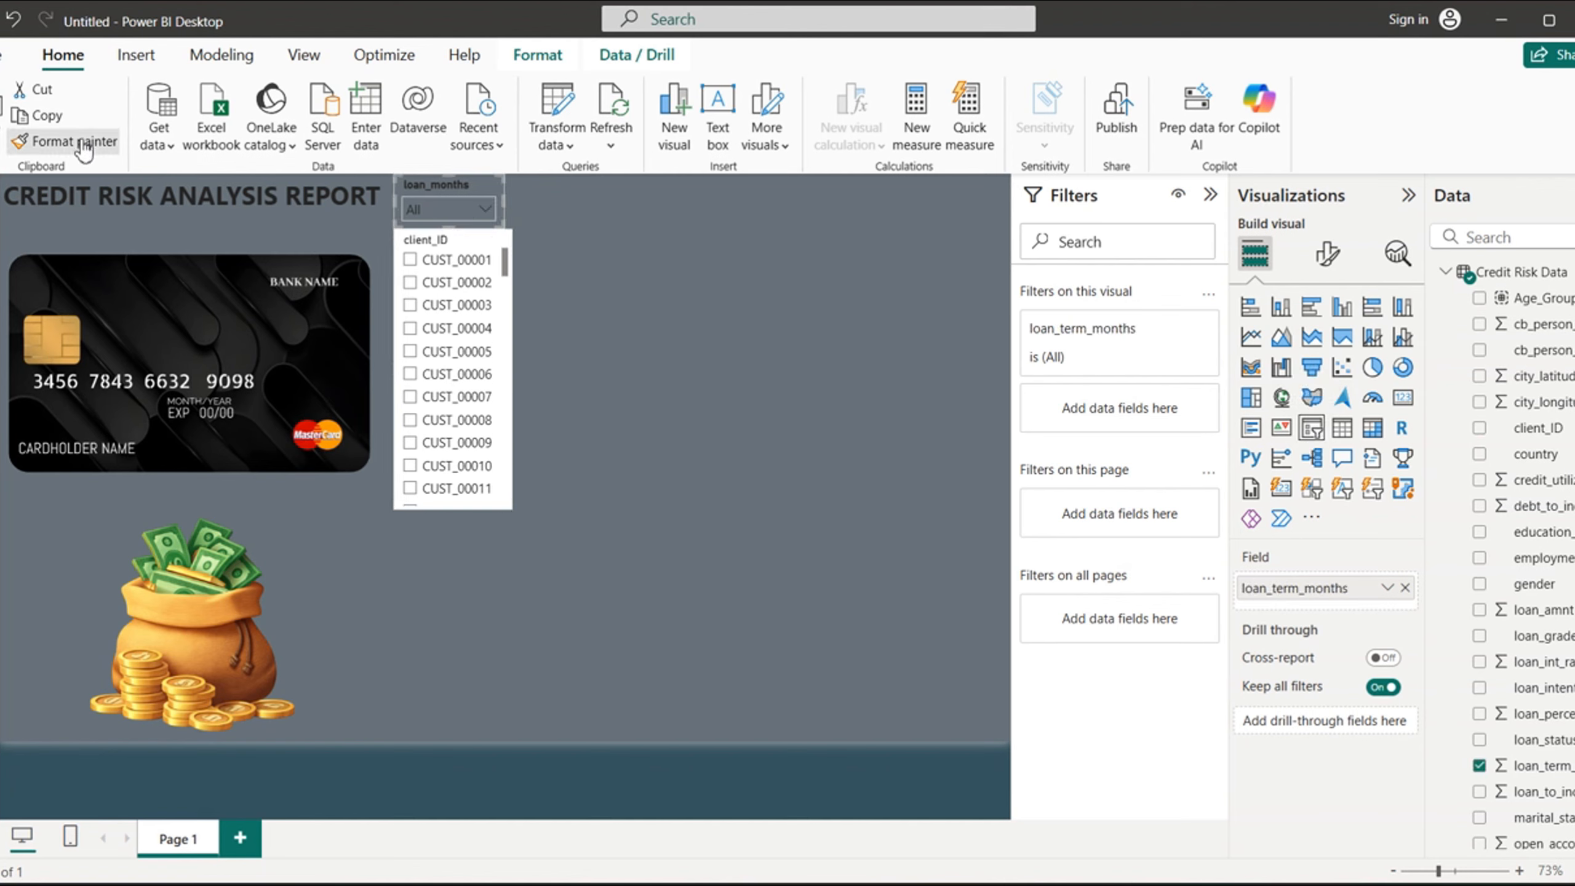
click(453, 283)
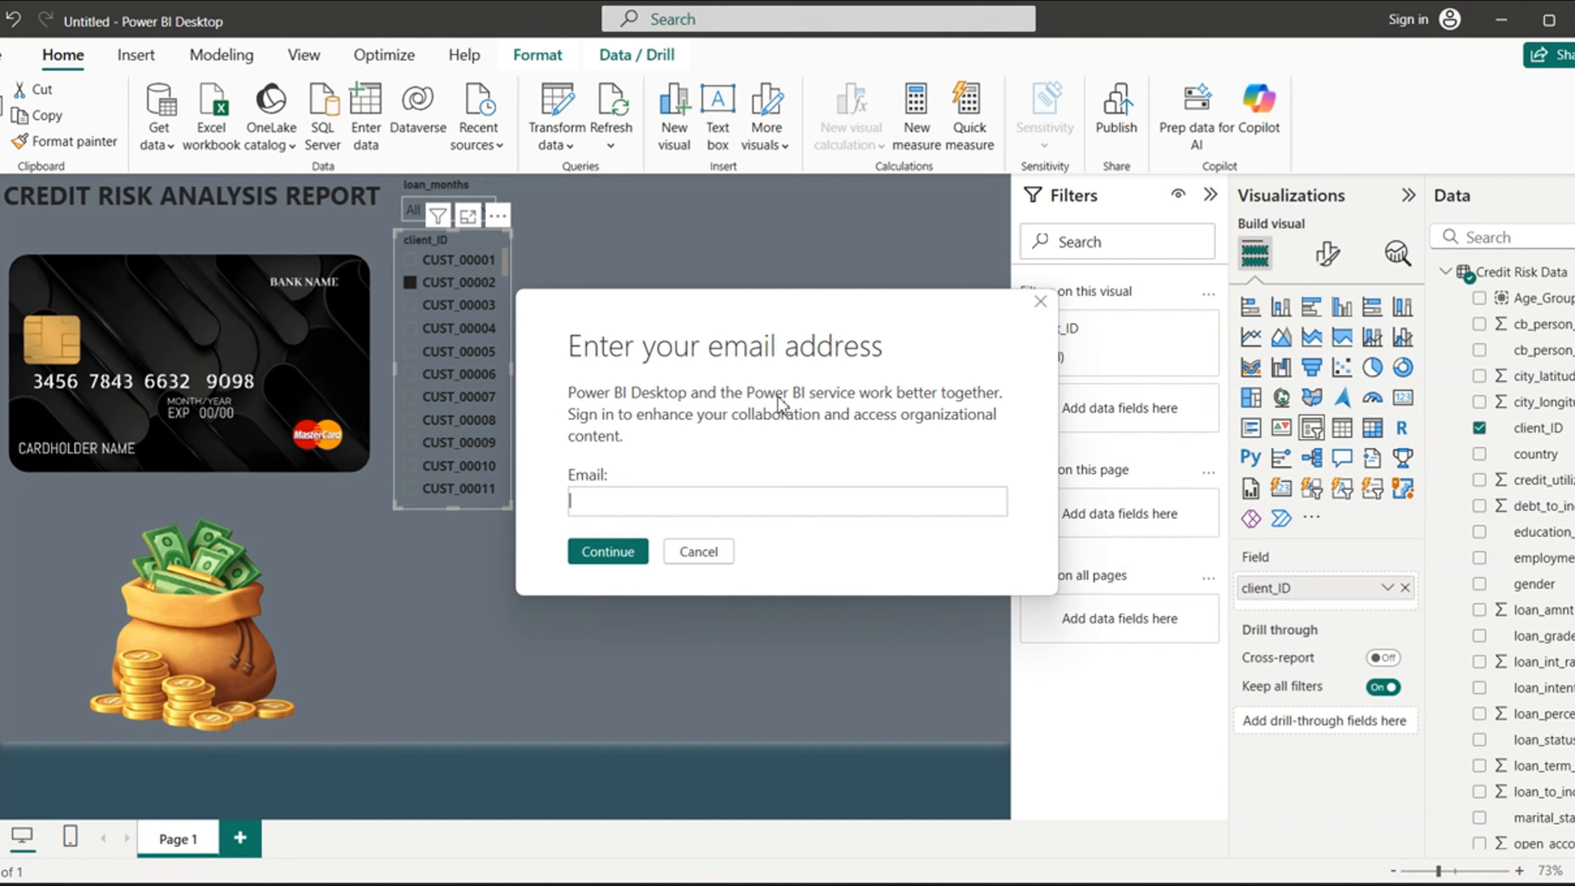
click(699, 550)
click(699, 551)
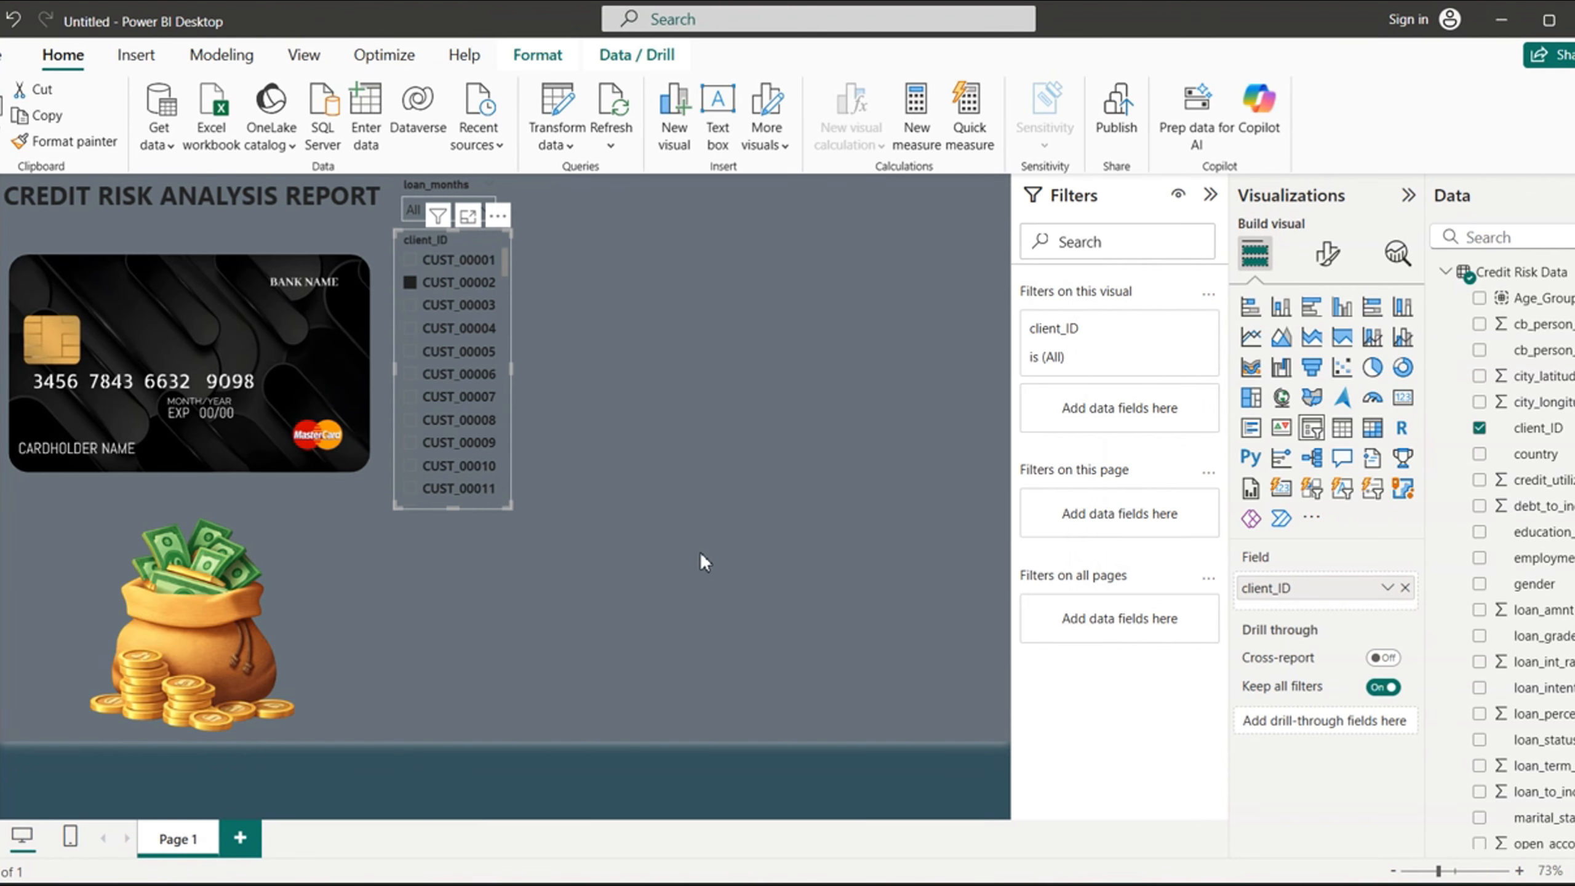
- Change the client_ID slicer's style to Dropdown
click(1327, 253)
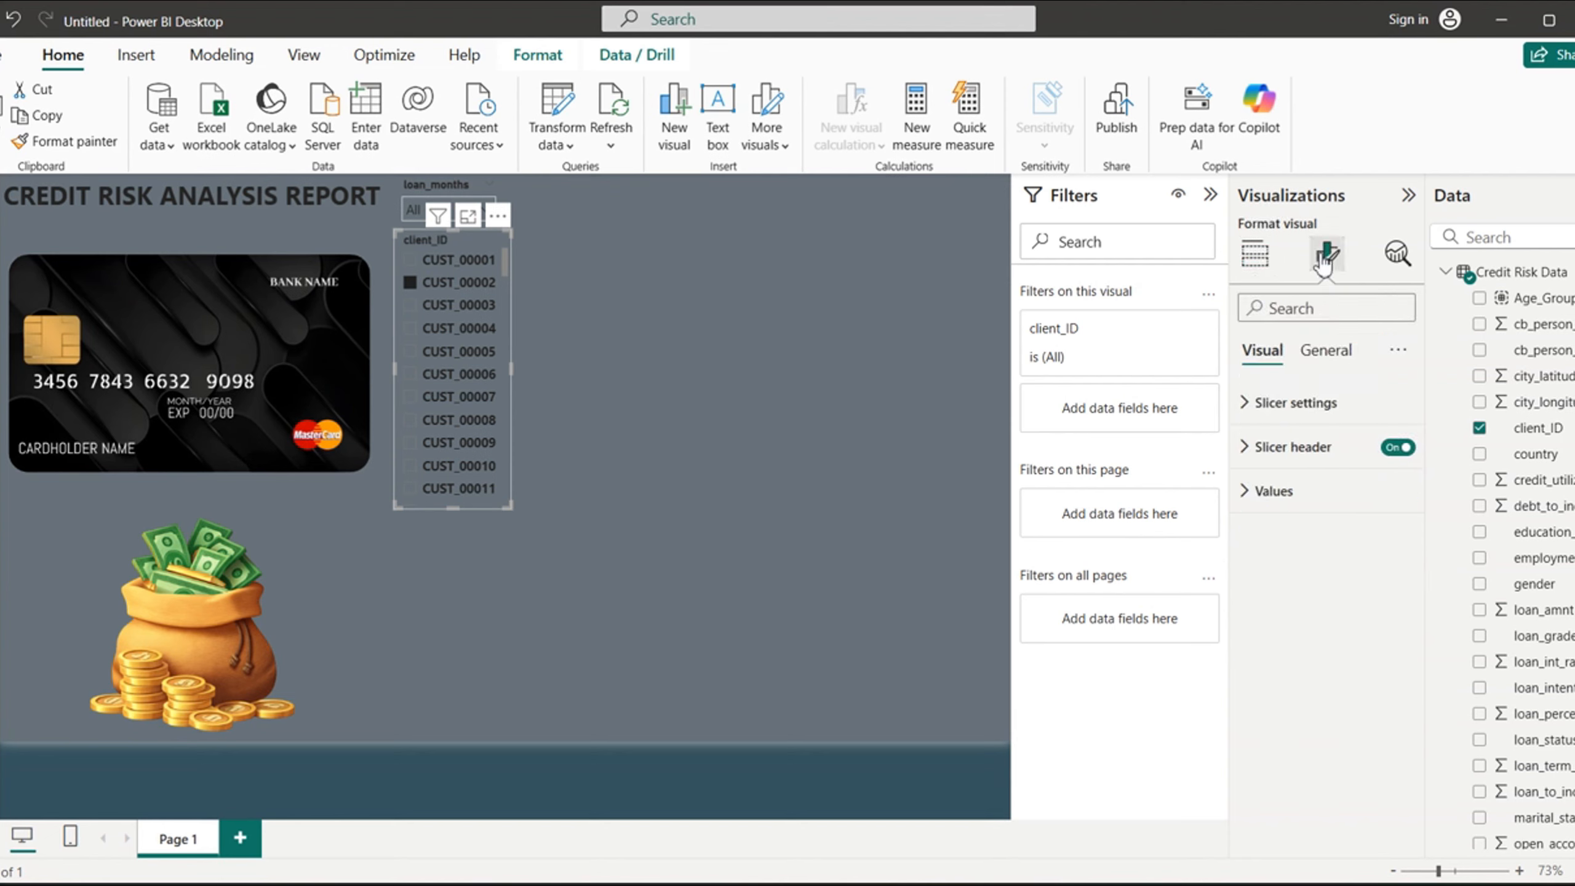
click(1248, 407)
click(1395, 512)
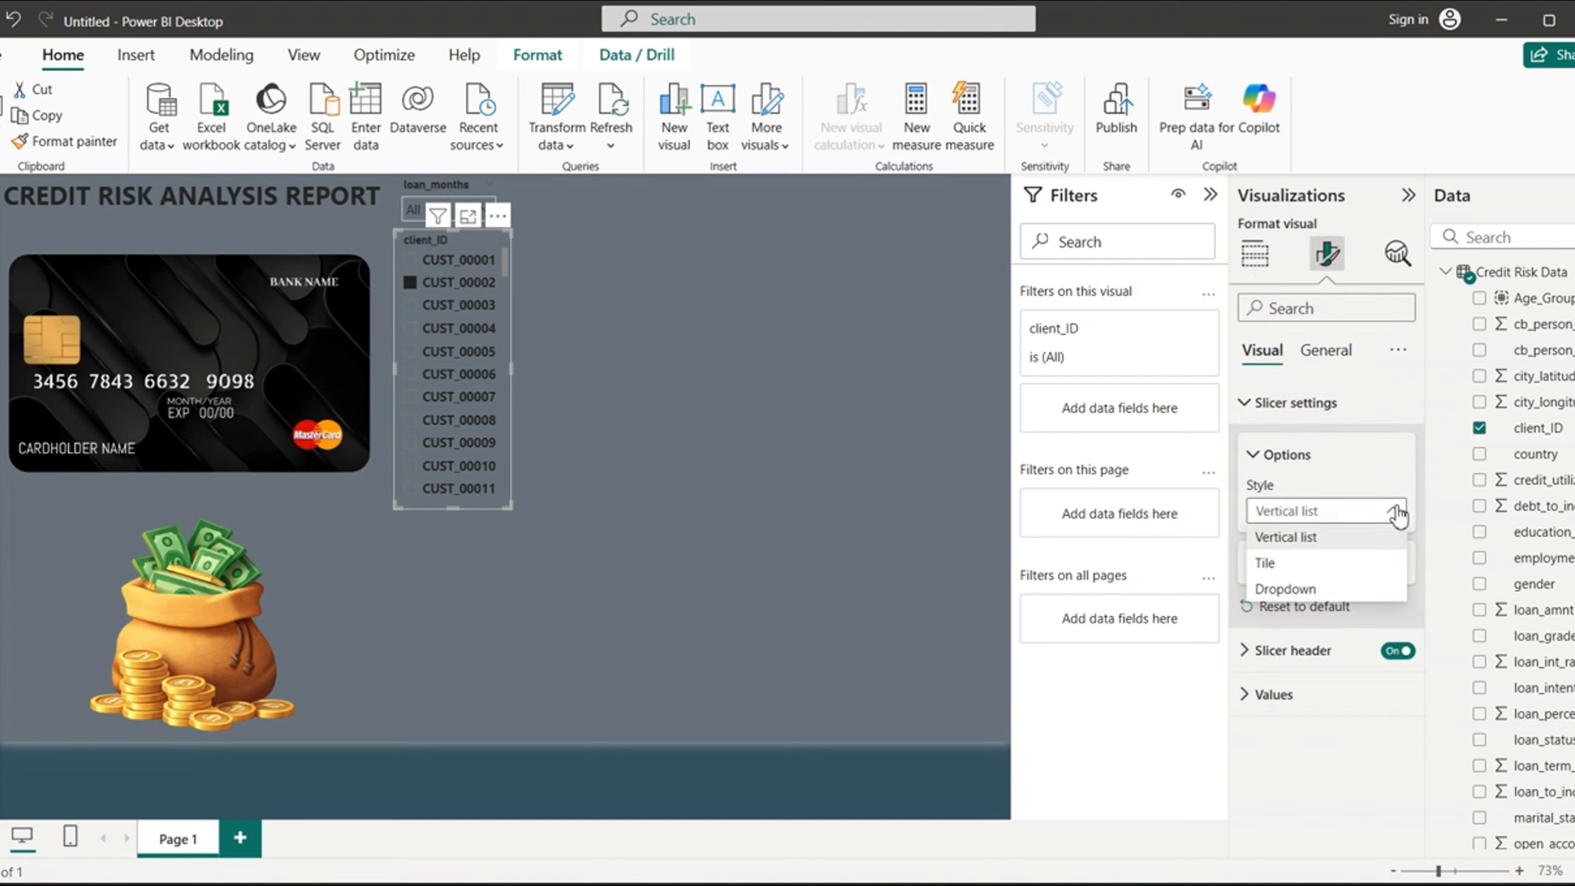
click(1286, 590)
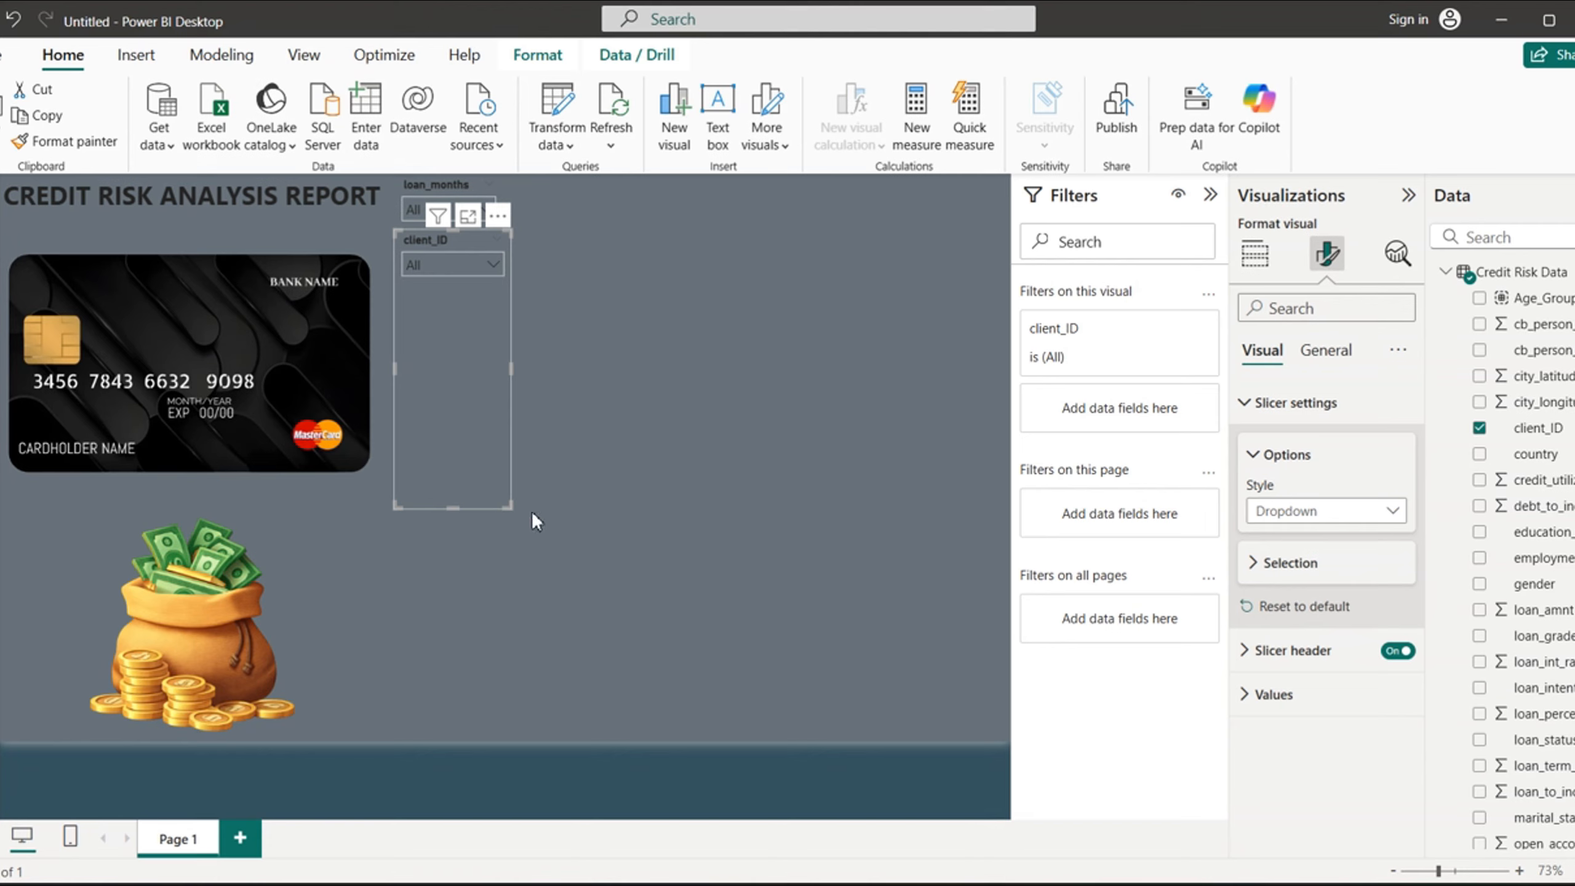
- Shrink the client_ID slicer to about the loan_months slicer's size and place it directly to the right of that slicer
drag(455, 513, 473, 290)
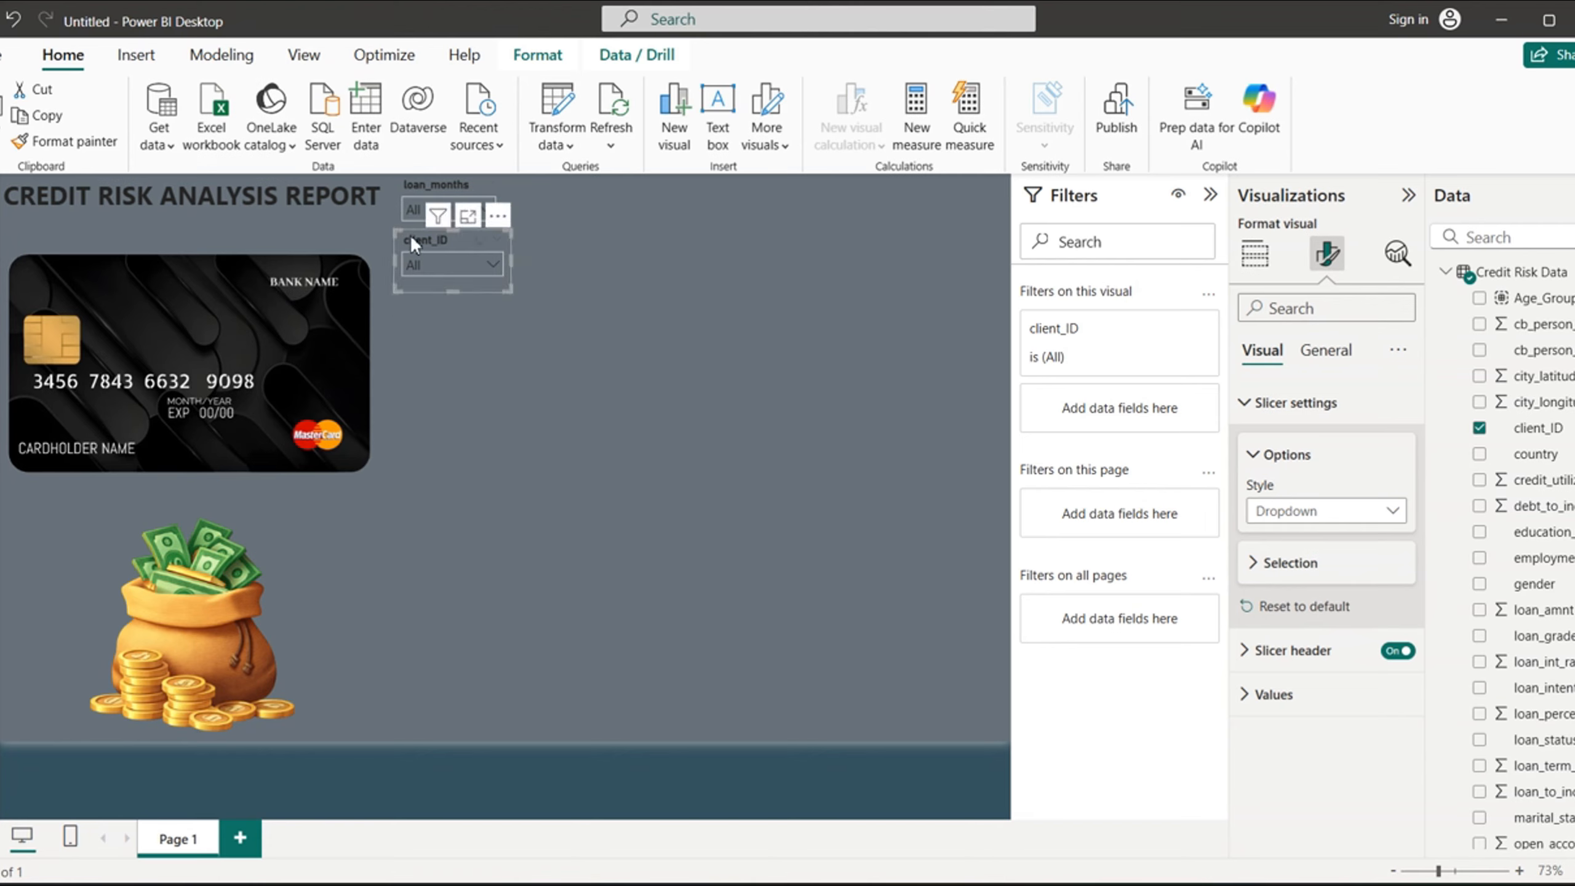
drag(411, 242, 517, 186)
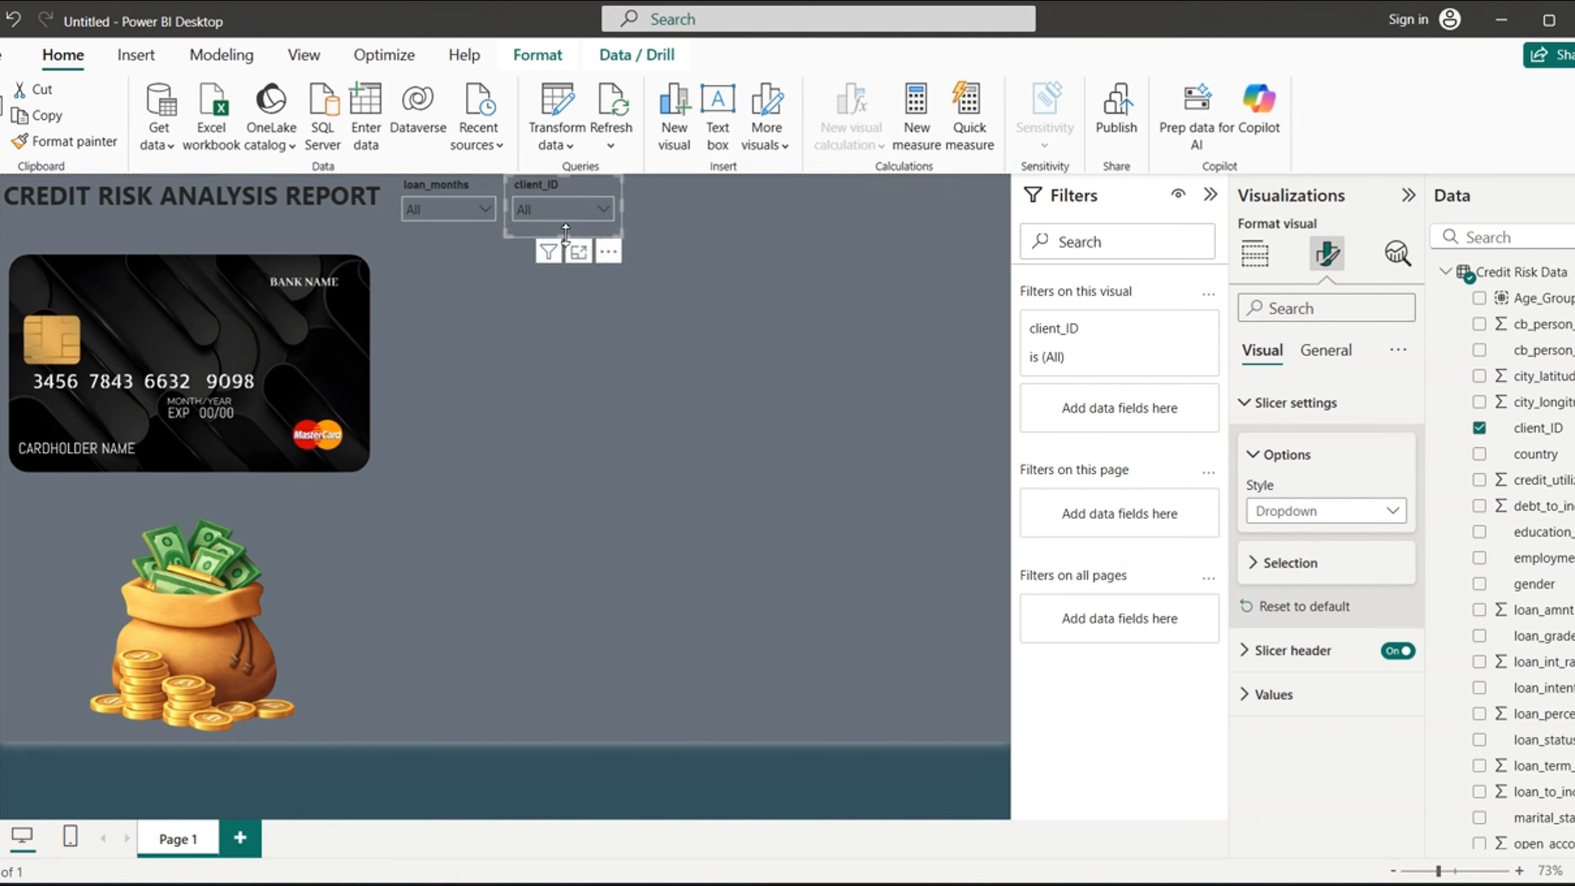
drag(565, 233, 567, 224)
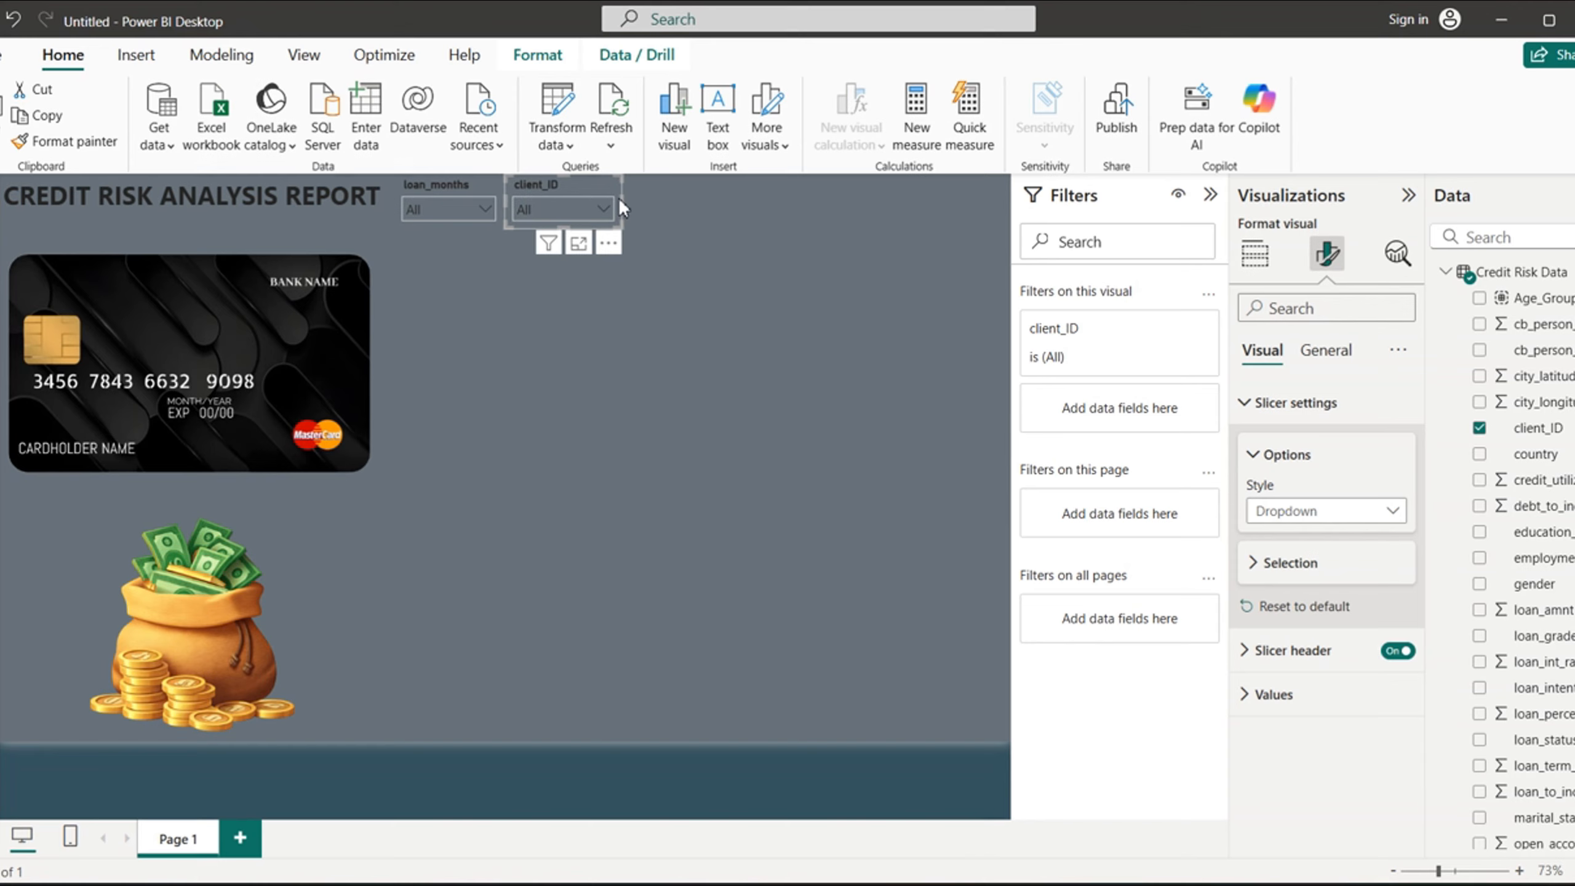
mouse_move(624, 202)
mouse_down()
mouse_move(591, 206)
mouse_move(607, 203)
mouse_up()
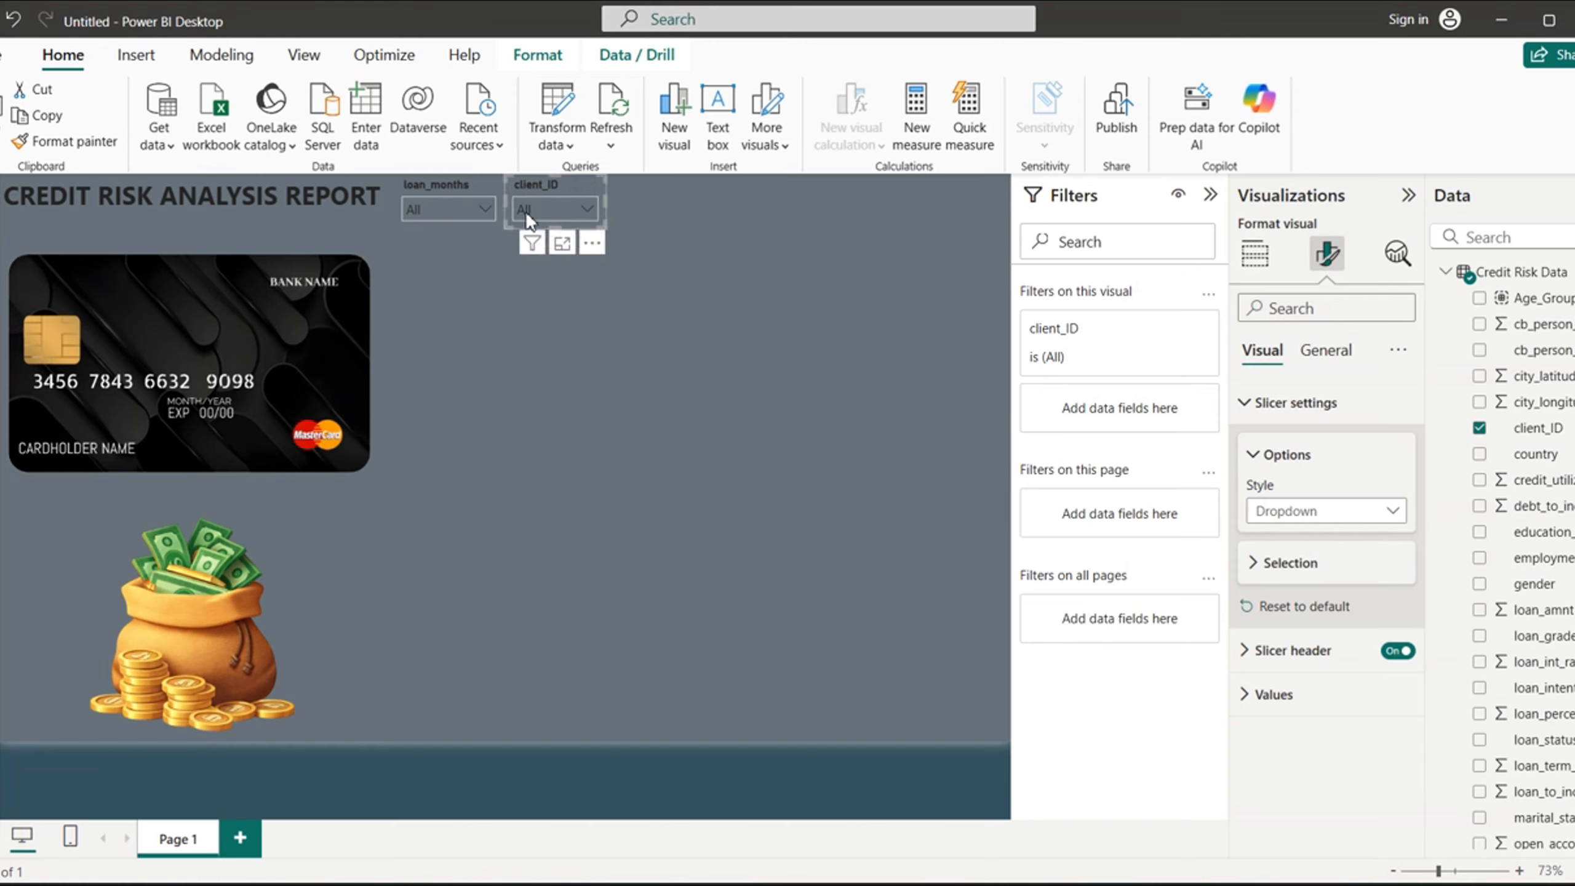
click(596, 325)
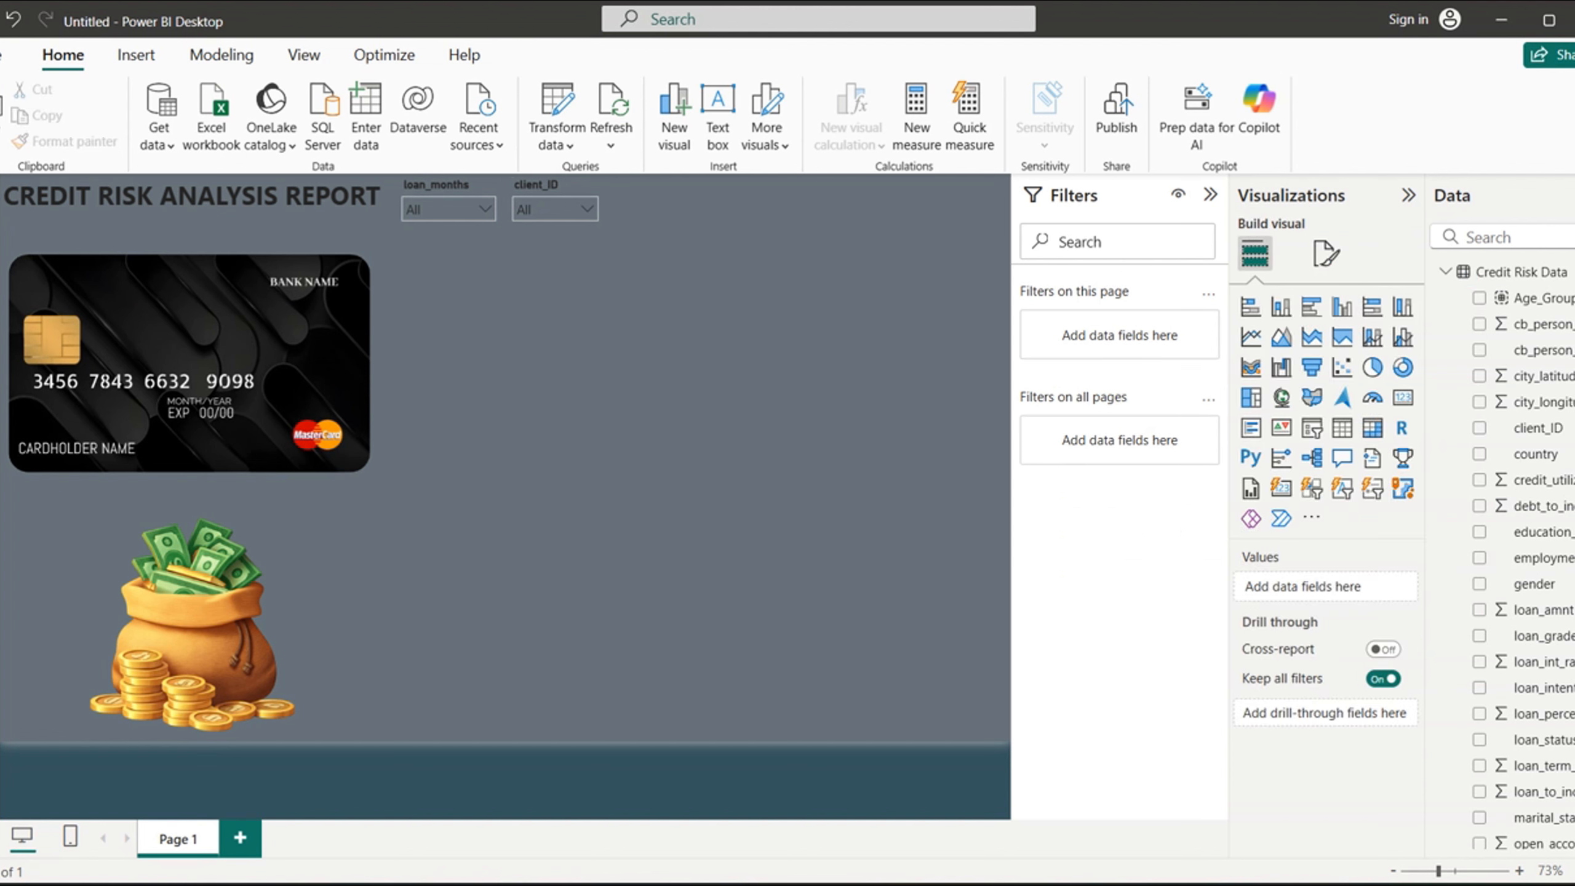
- Add an education_level slicer below the loan_months slicer and open its visual format settings
scroll(1513, 552, down, 5)
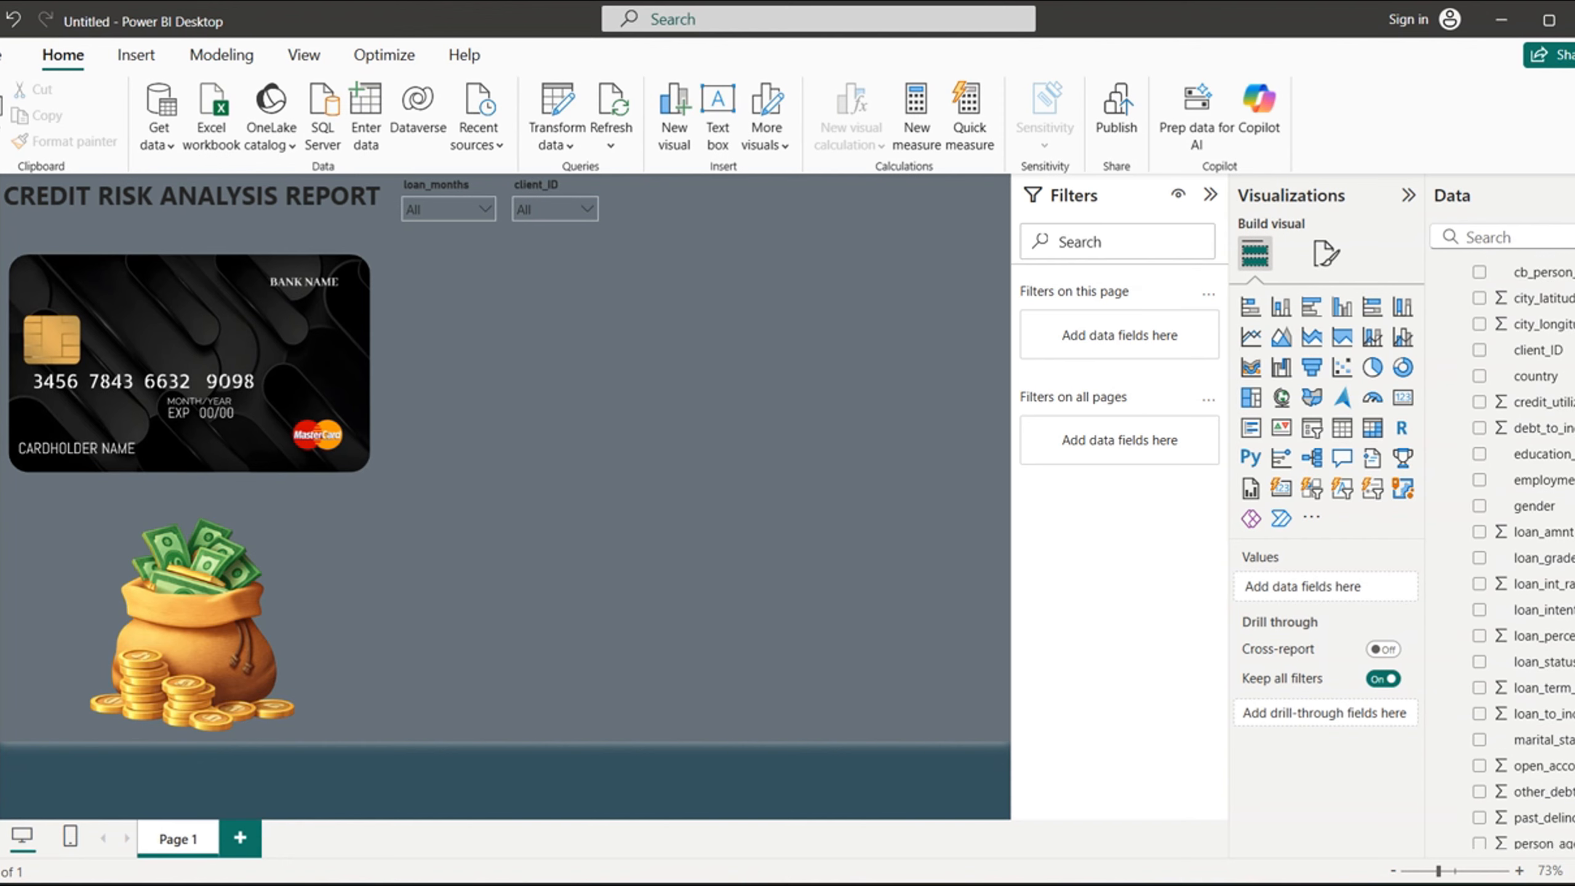
scroll(1563, 533, up, 3)
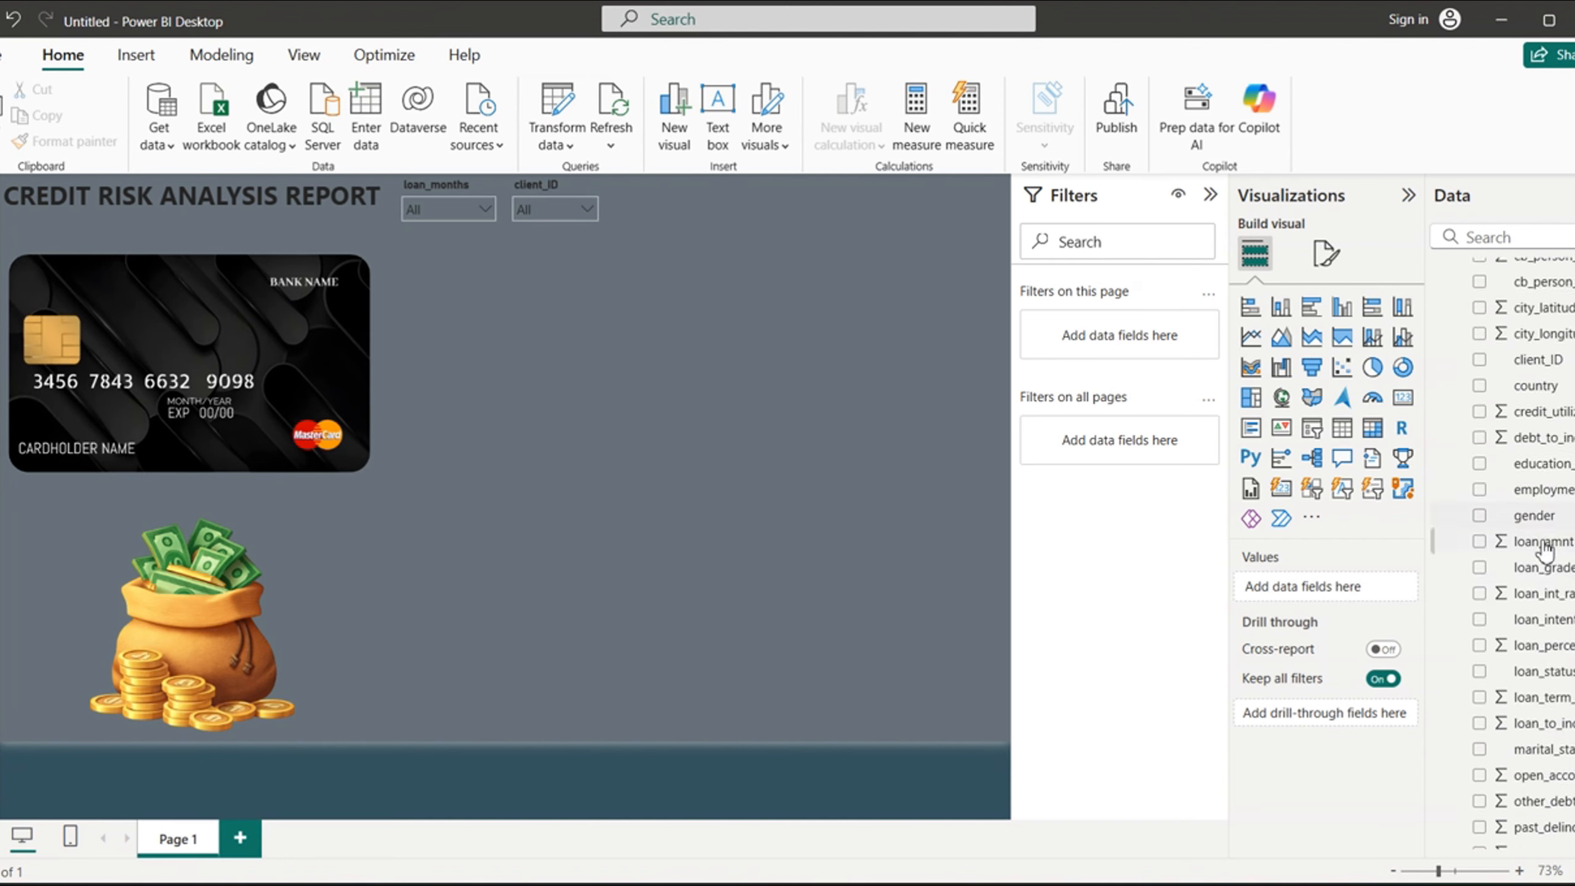
click(1480, 463)
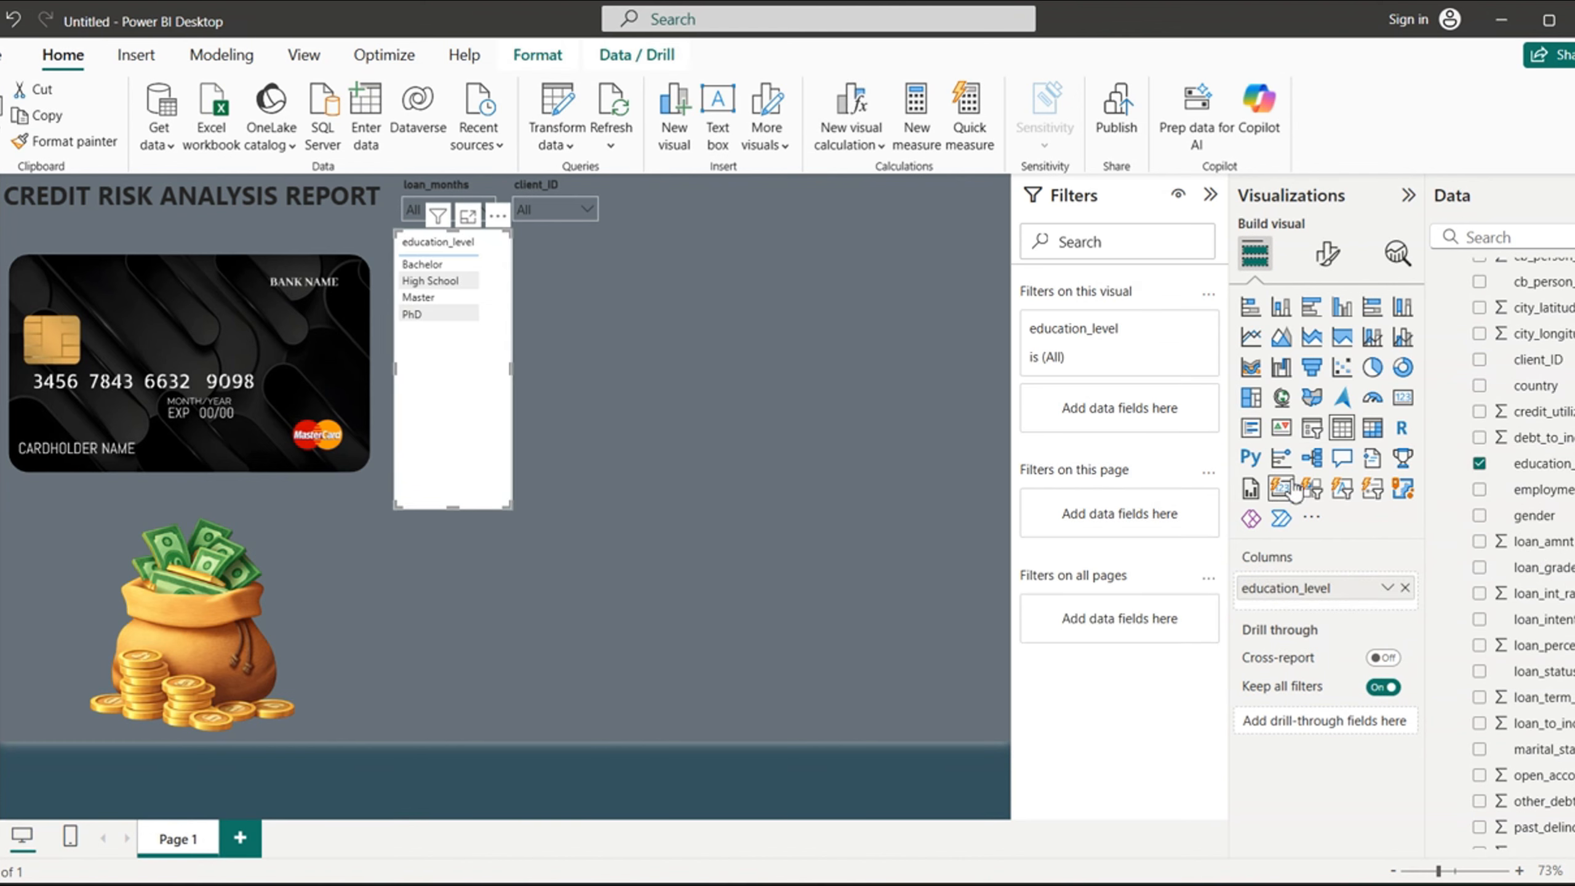
click(1312, 428)
click(1328, 255)
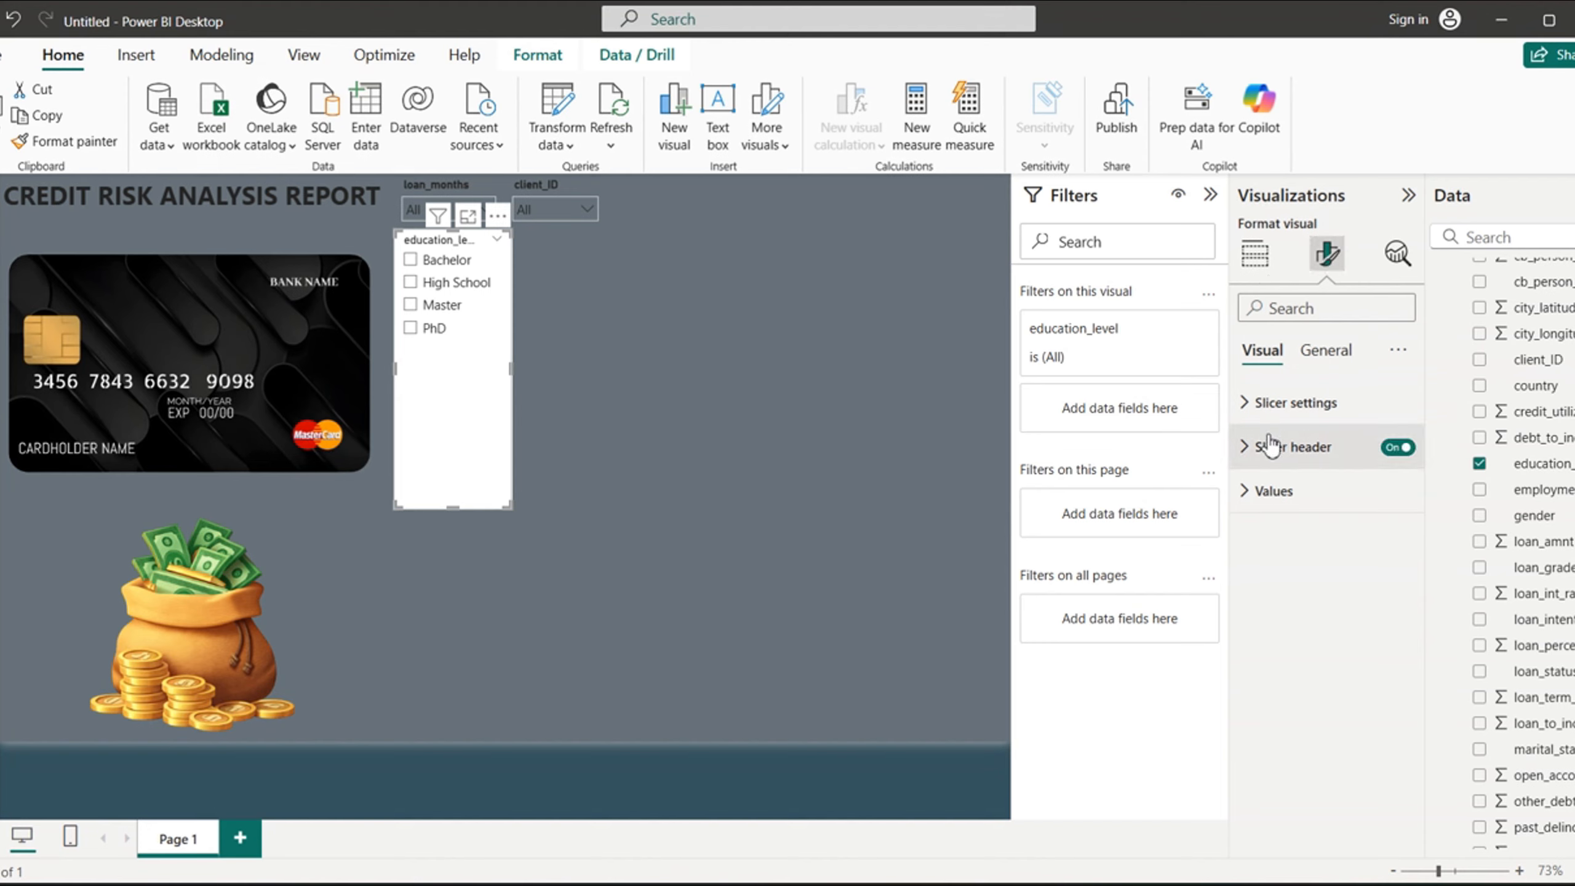
- Change the education_level slicer's style to Dropdown and place it, shrunk to match the row, directly right of the client_ID slicer
click(1249, 405)
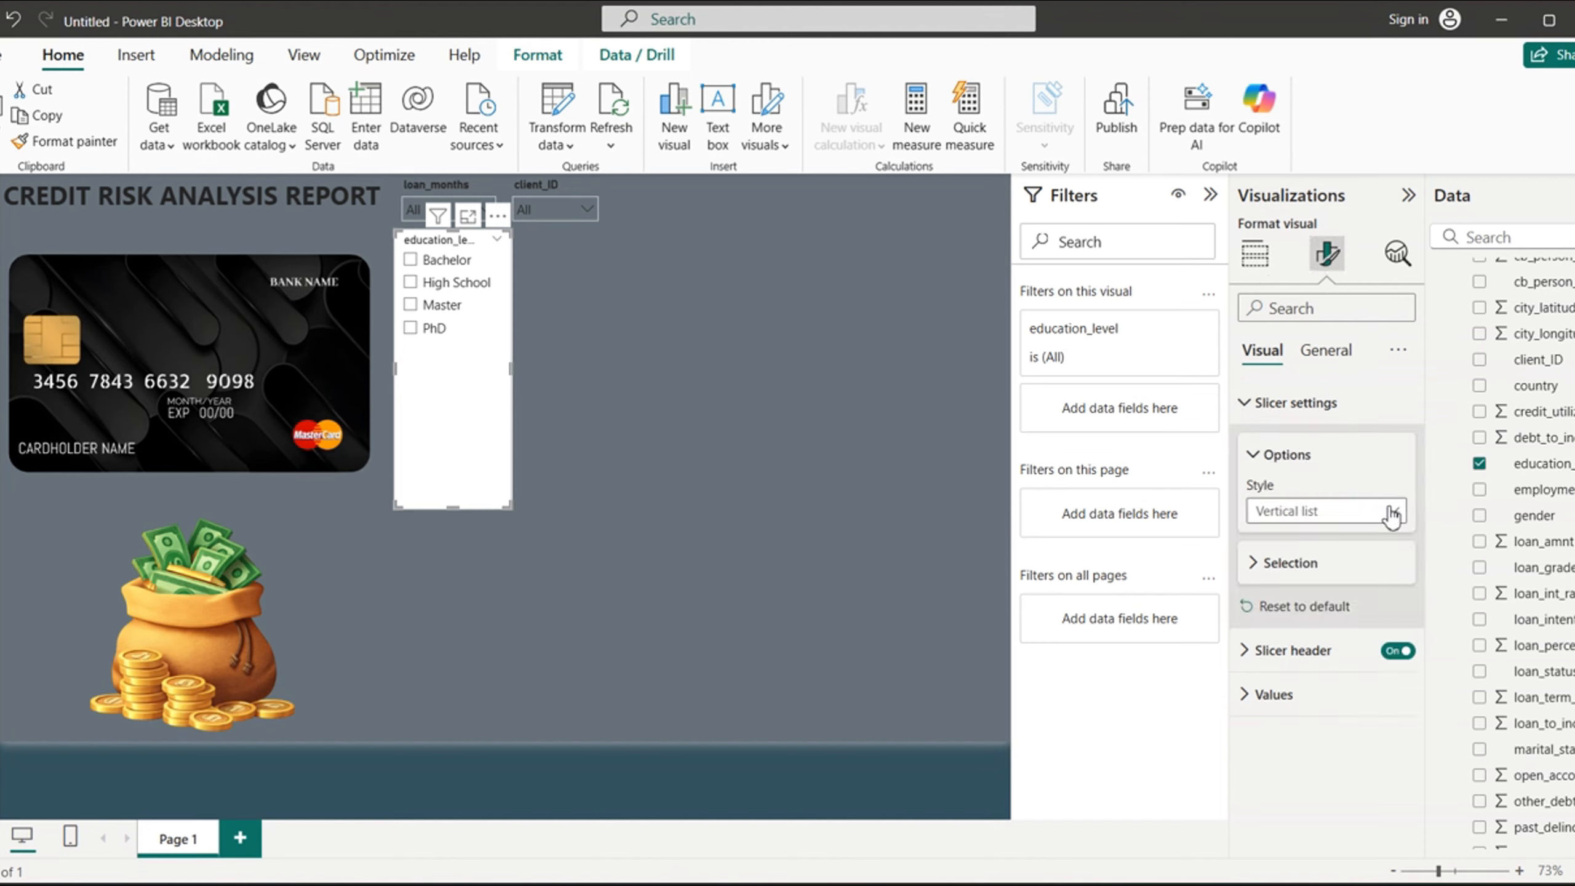
click(1372, 512)
click(1306, 595)
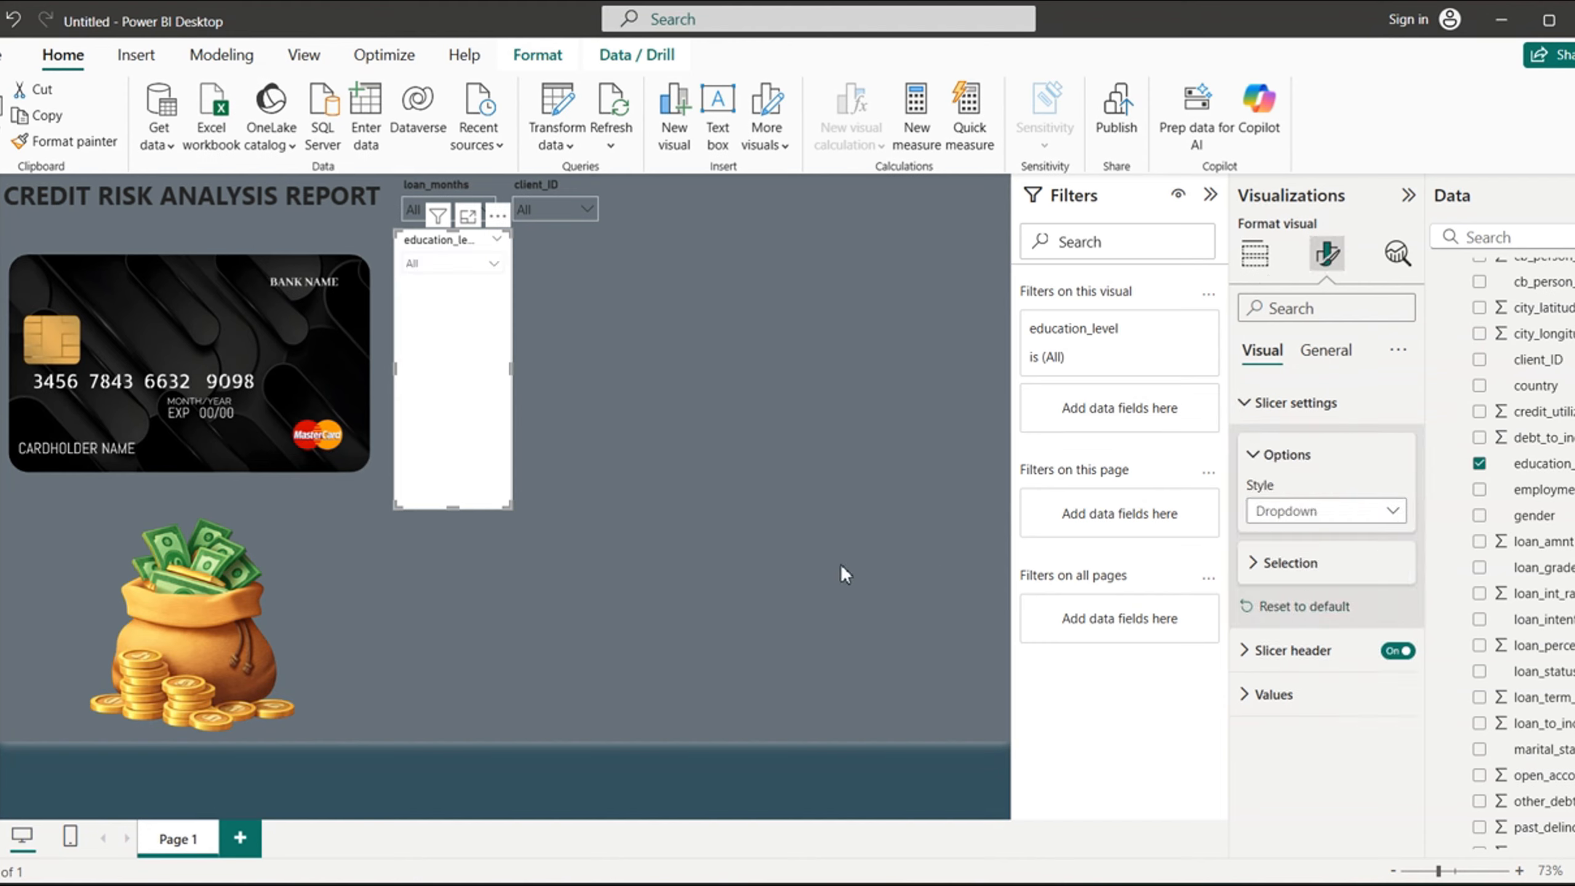
drag(452, 508, 665, 194)
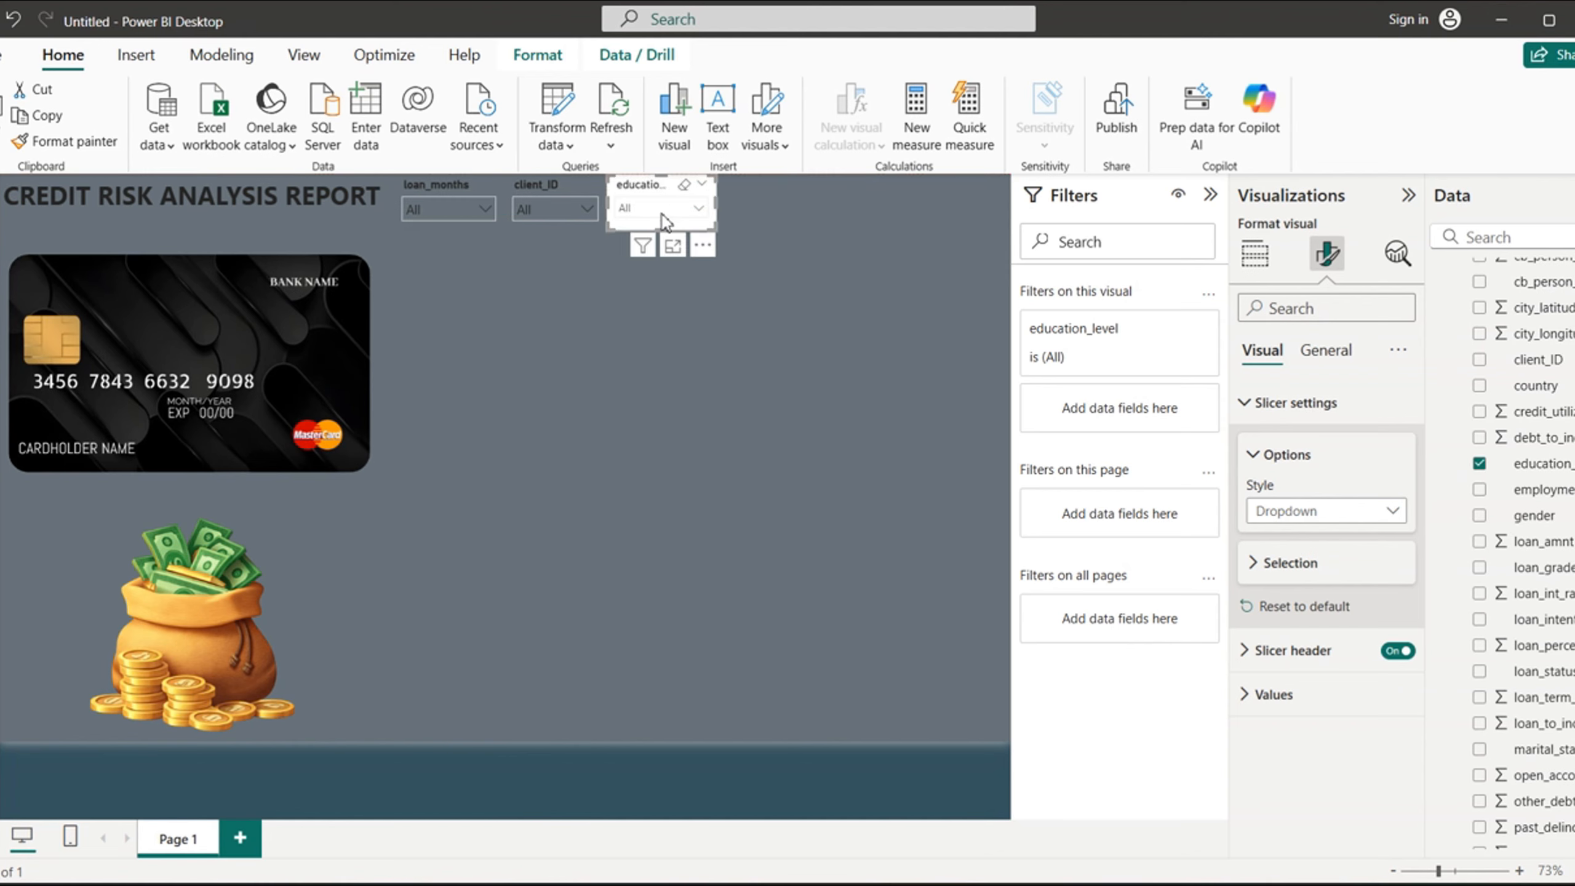
- Add an employment_type slicer and set its style to Dropdown
click(797, 453)
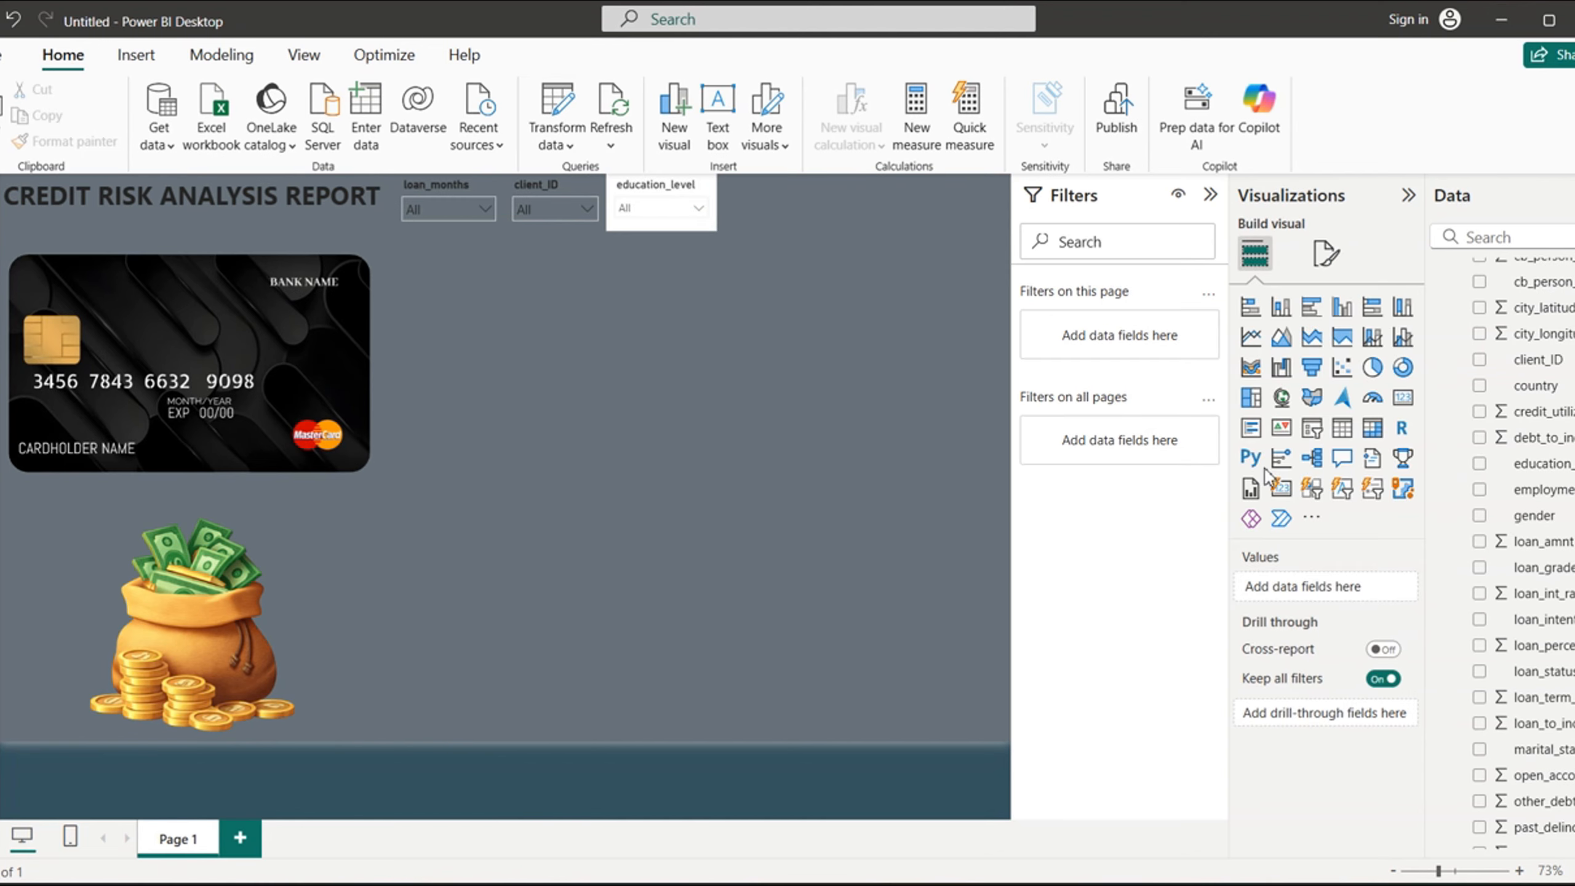
click(1315, 433)
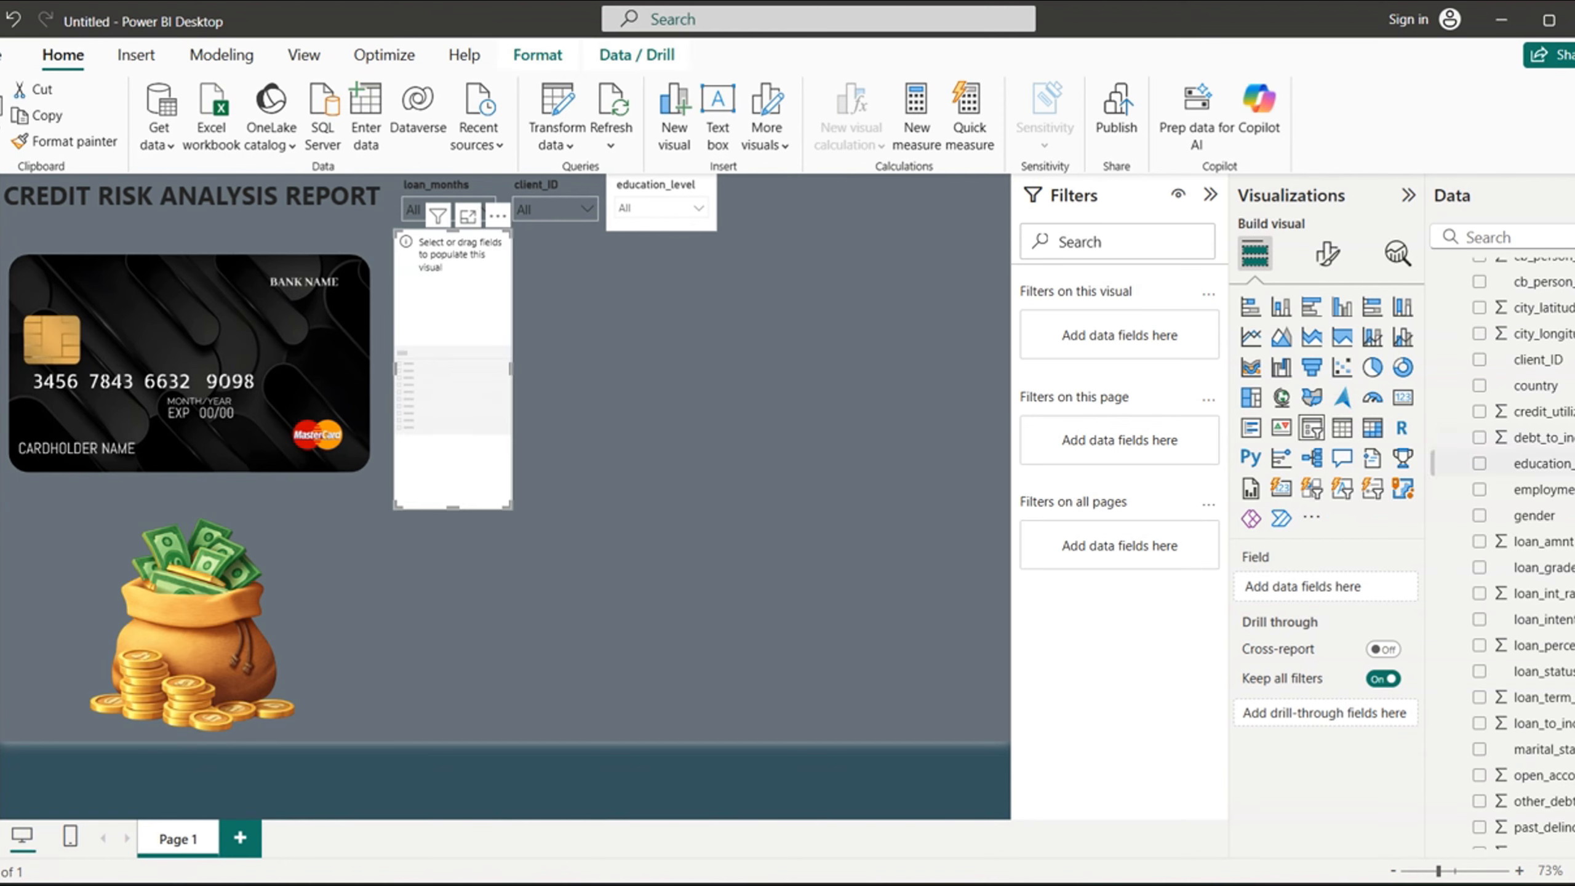
click(1480, 489)
click(1327, 260)
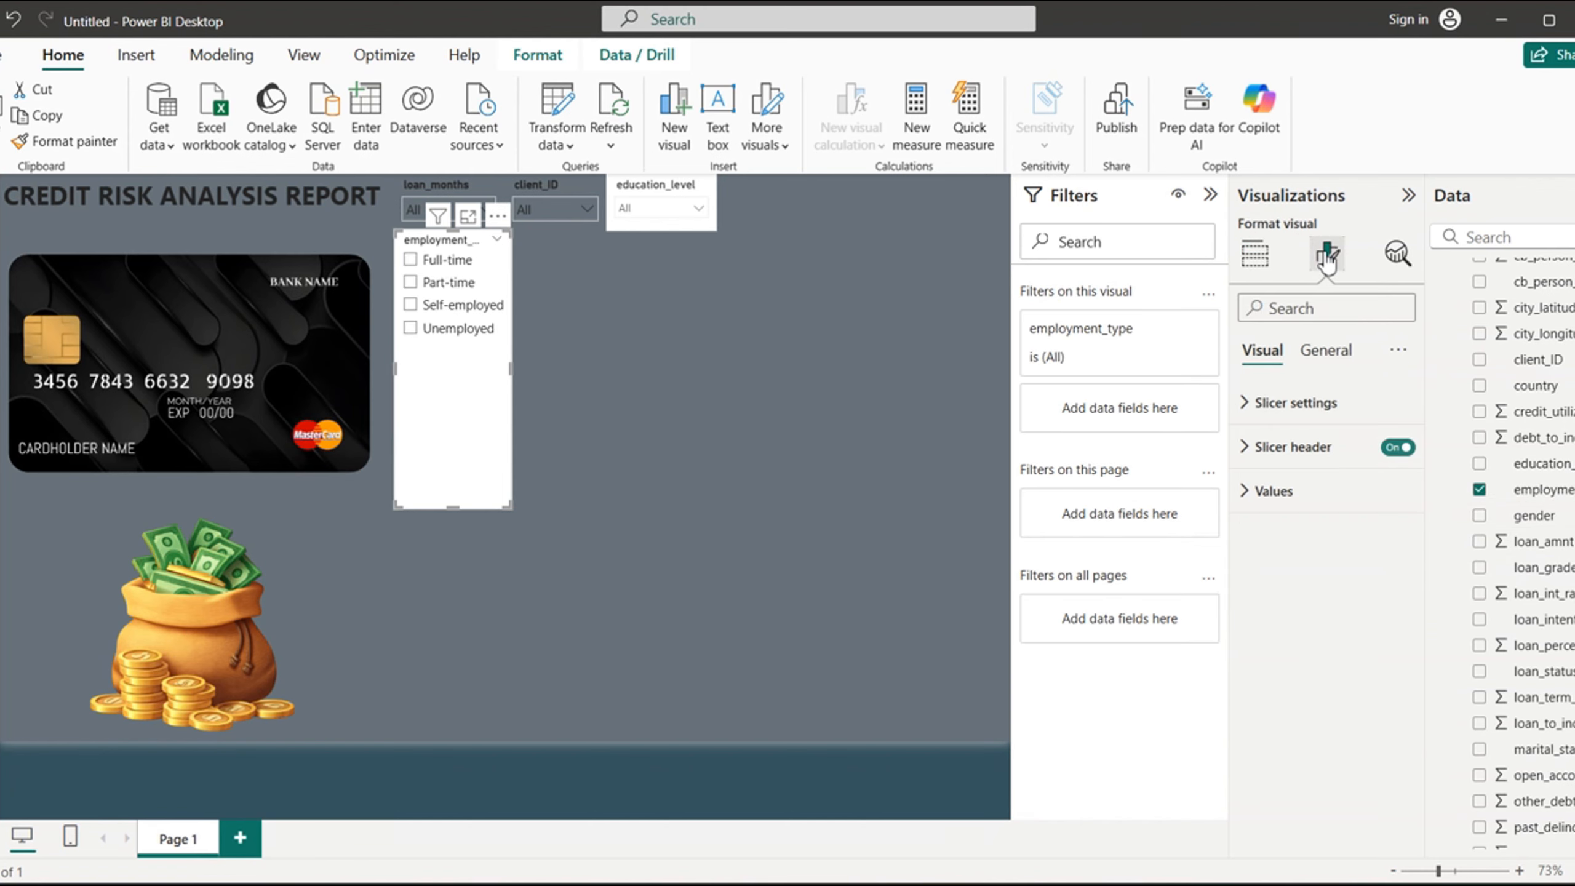
click(1257, 404)
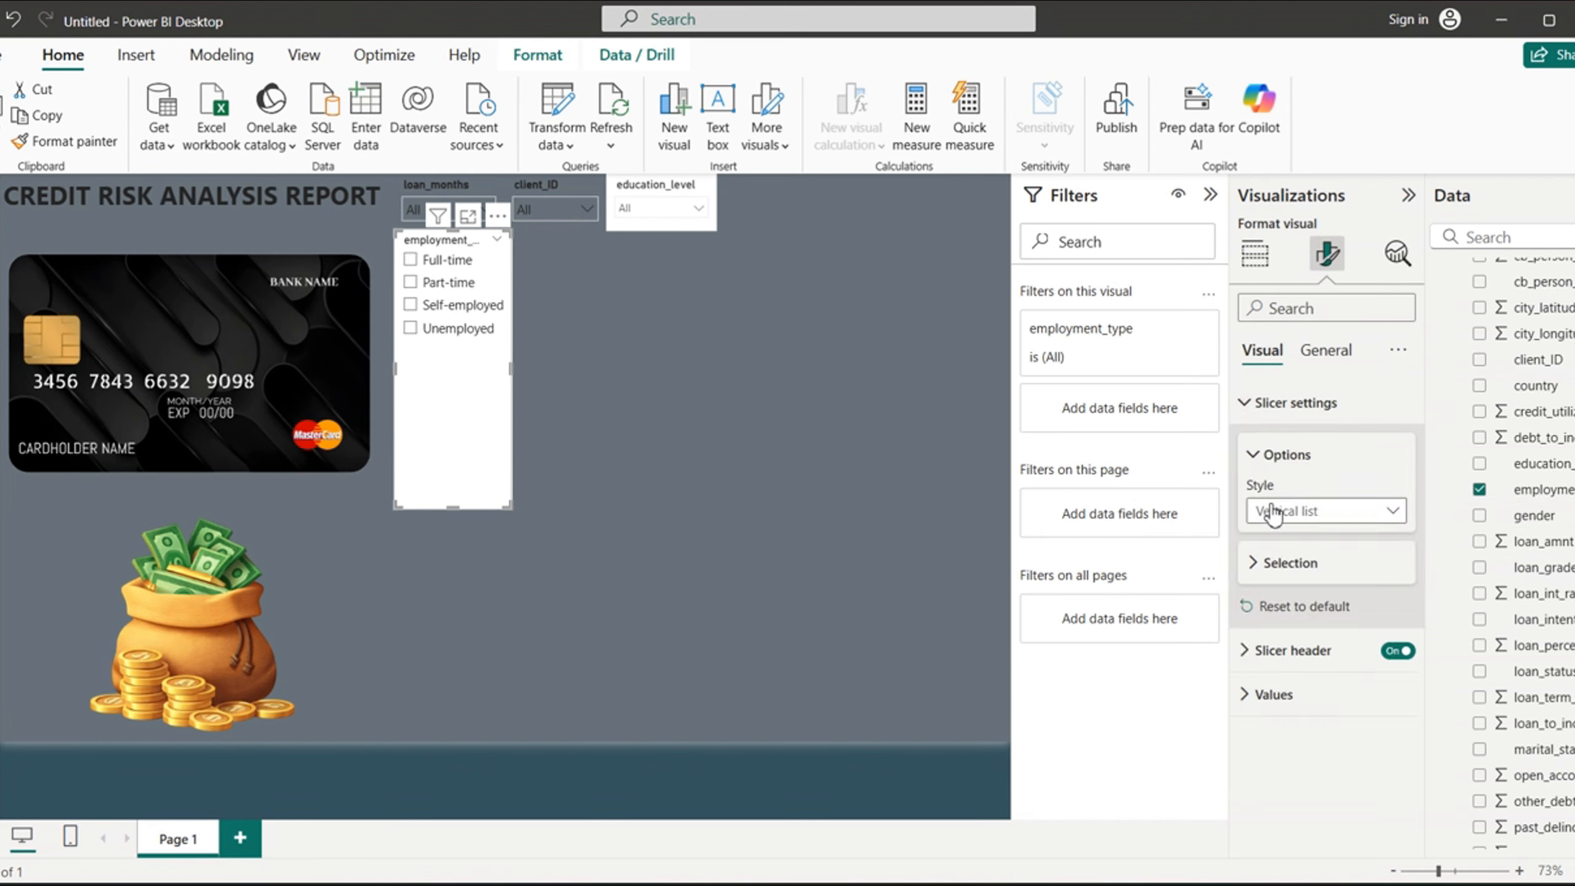
click(1364, 513)
click(1292, 590)
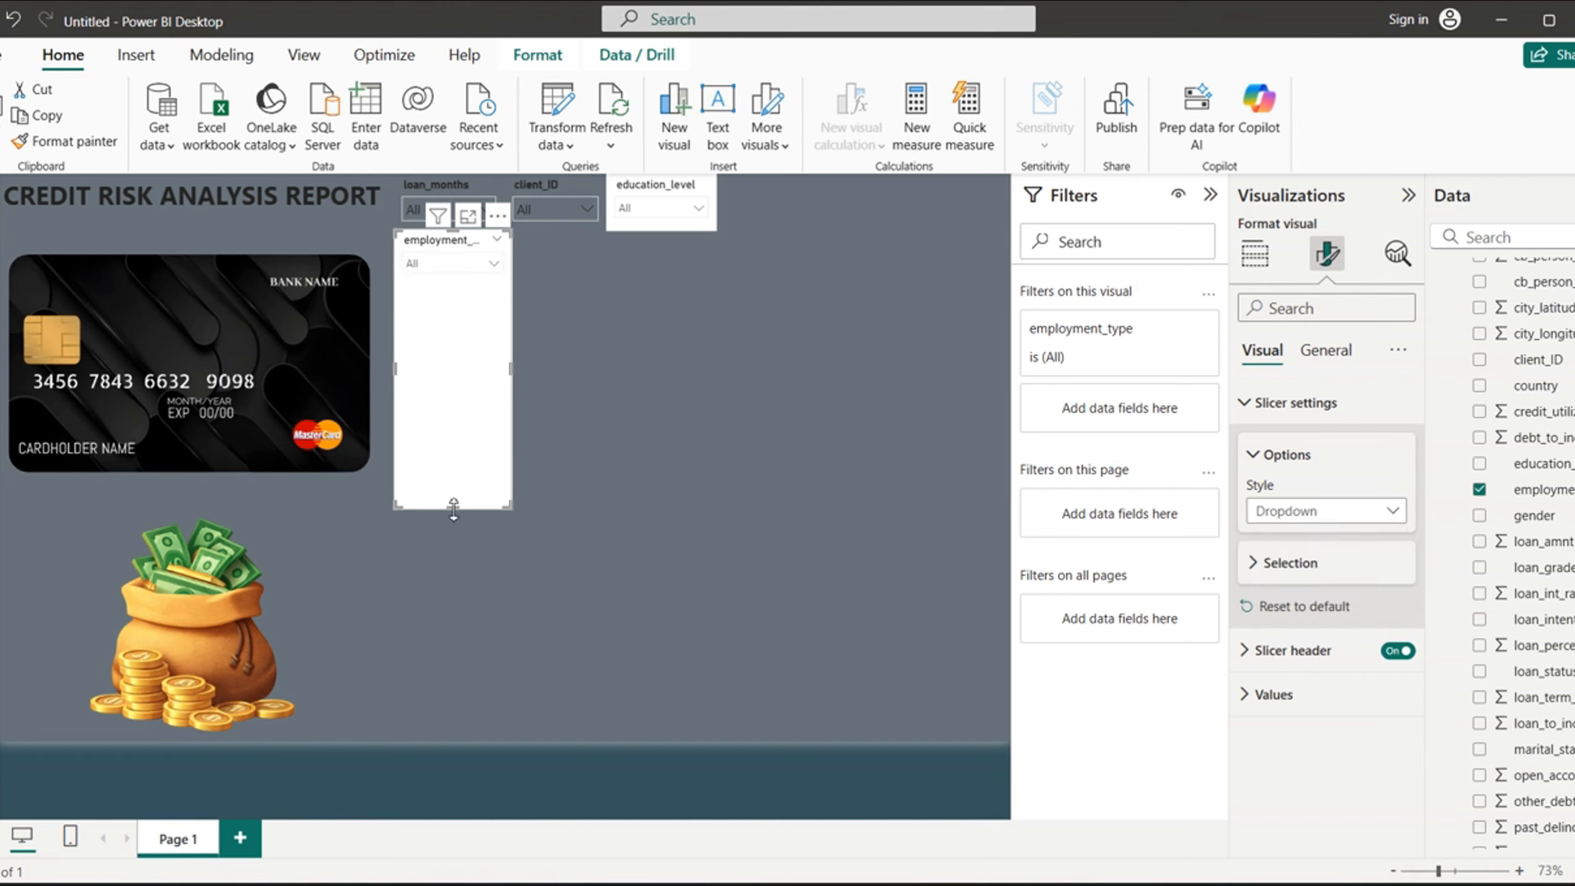
- Shrink the employment_type slicer to the height of the slicer row and place it directly right of the education_level slicer
drag(456, 510, 477, 290)
drag(439, 234, 763, 178)
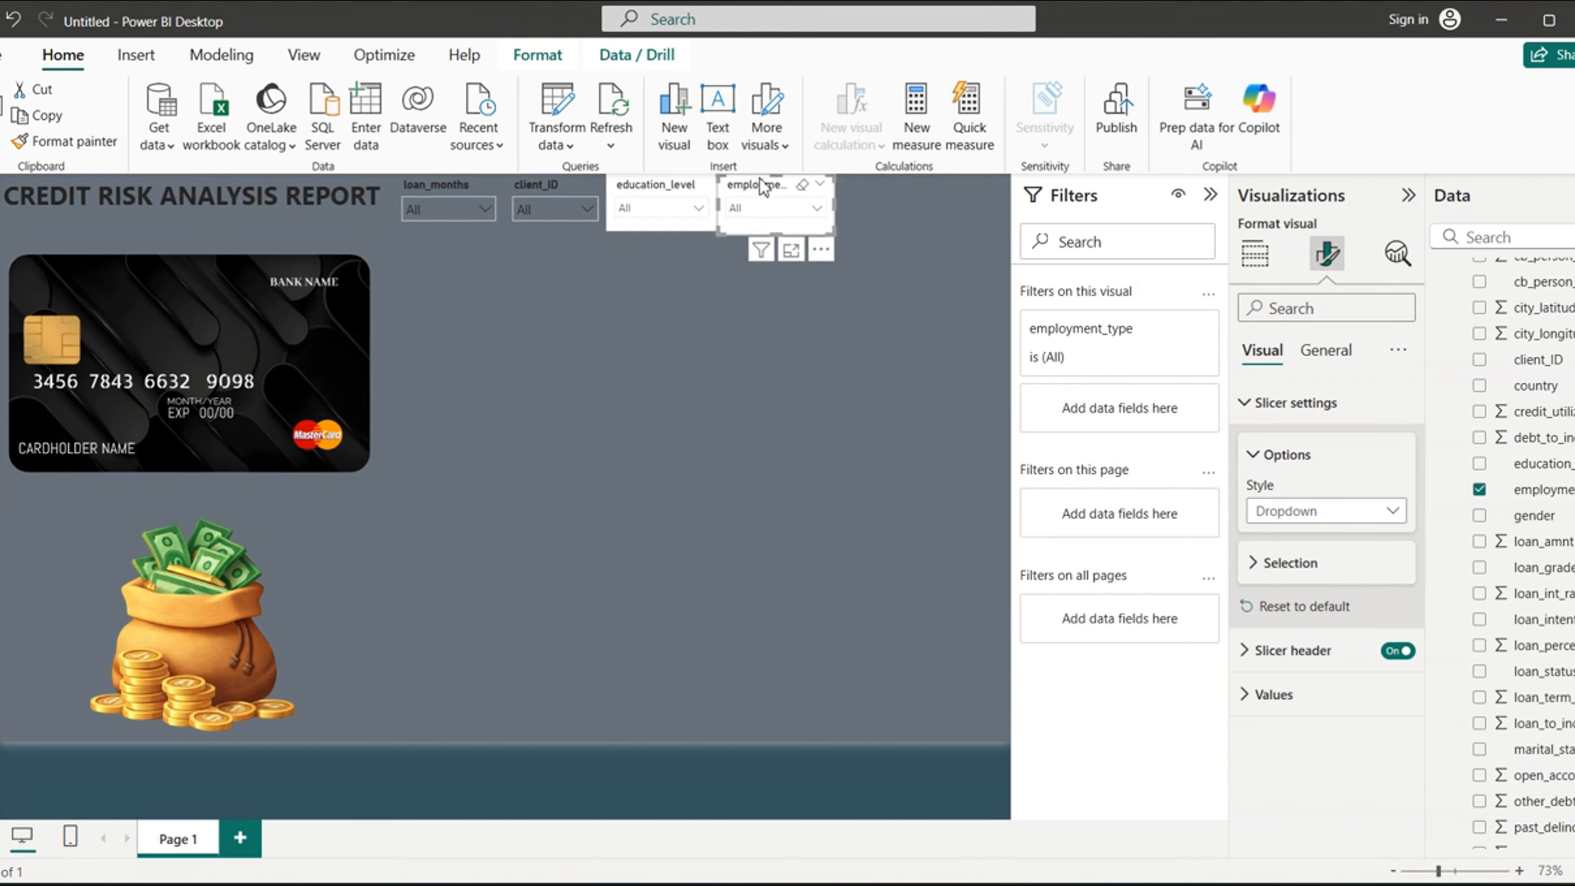
drag(777, 233, 780, 227)
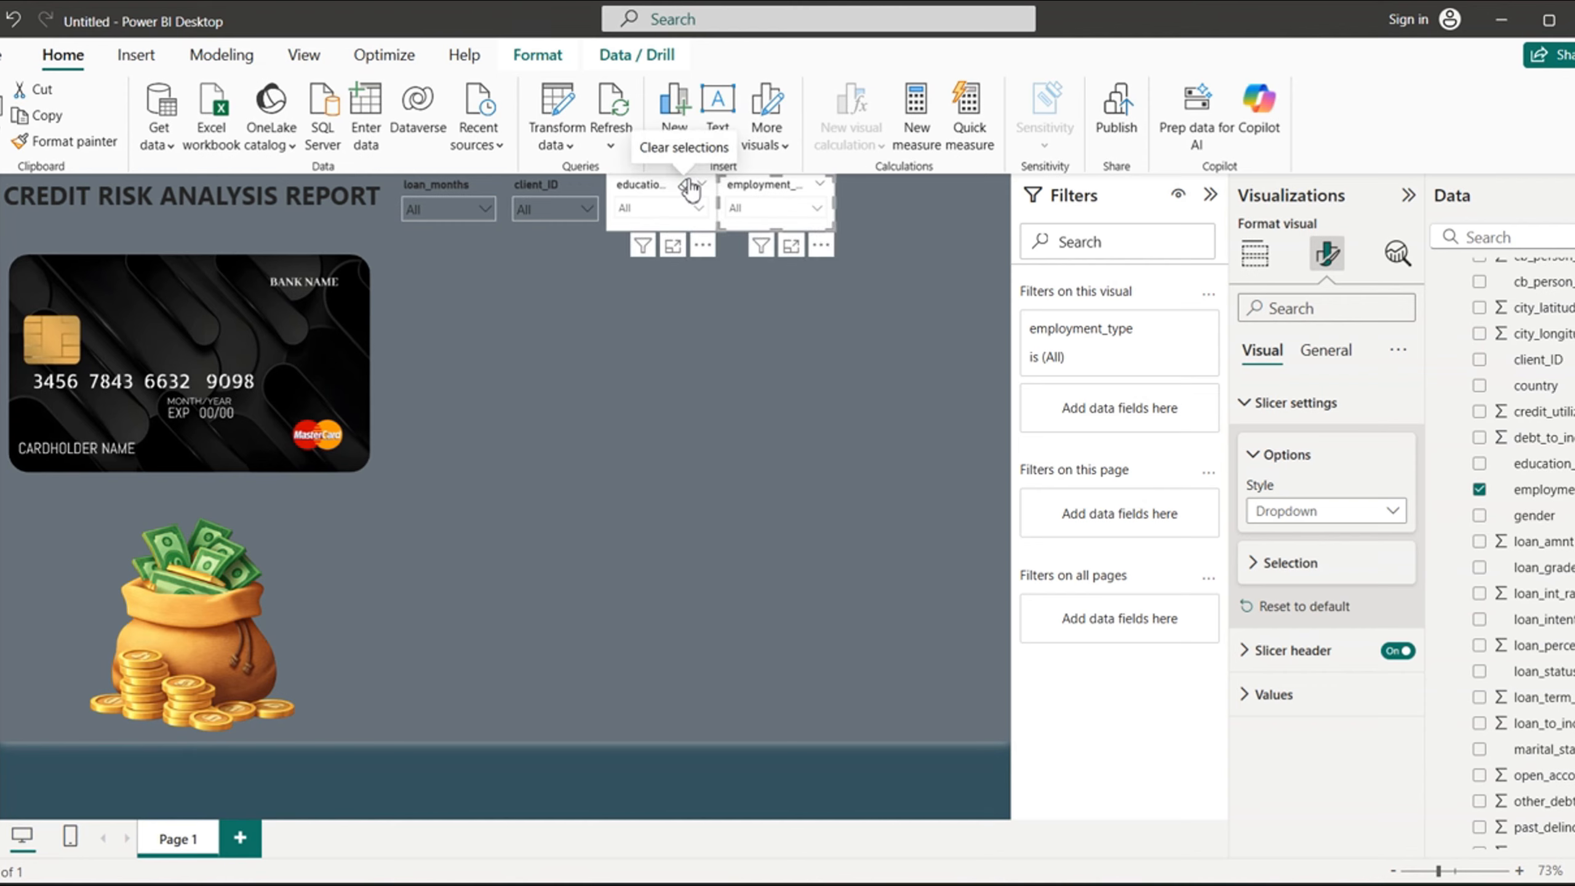
- Narrow the education_level slicer slightly, then close up and trim the employment_type slicer beside it
click(621, 227)
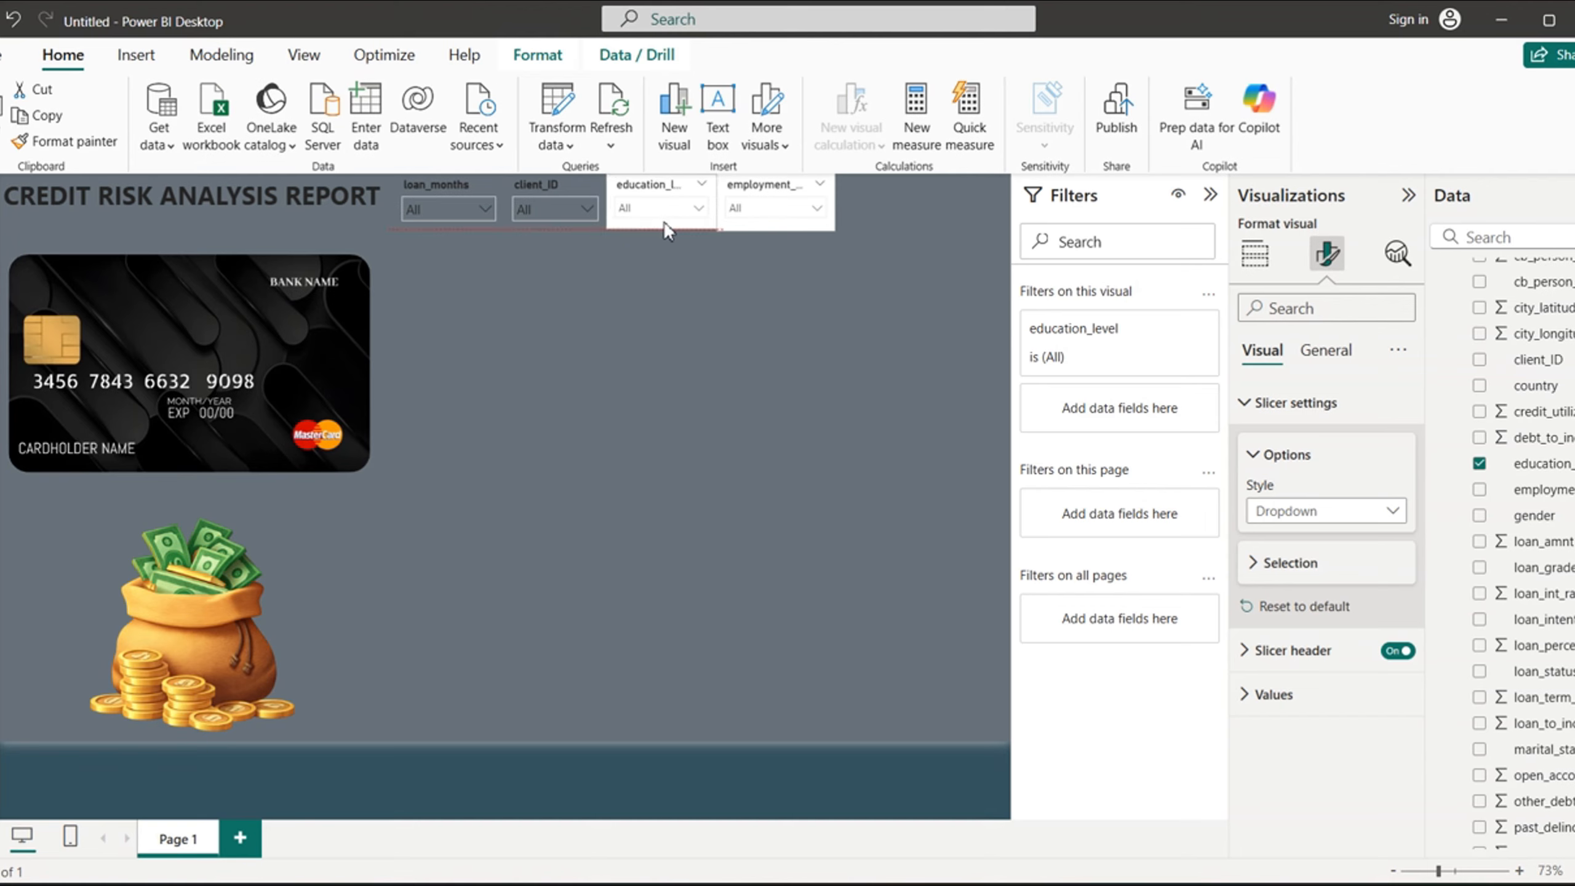
drag(717, 204, 741, 189)
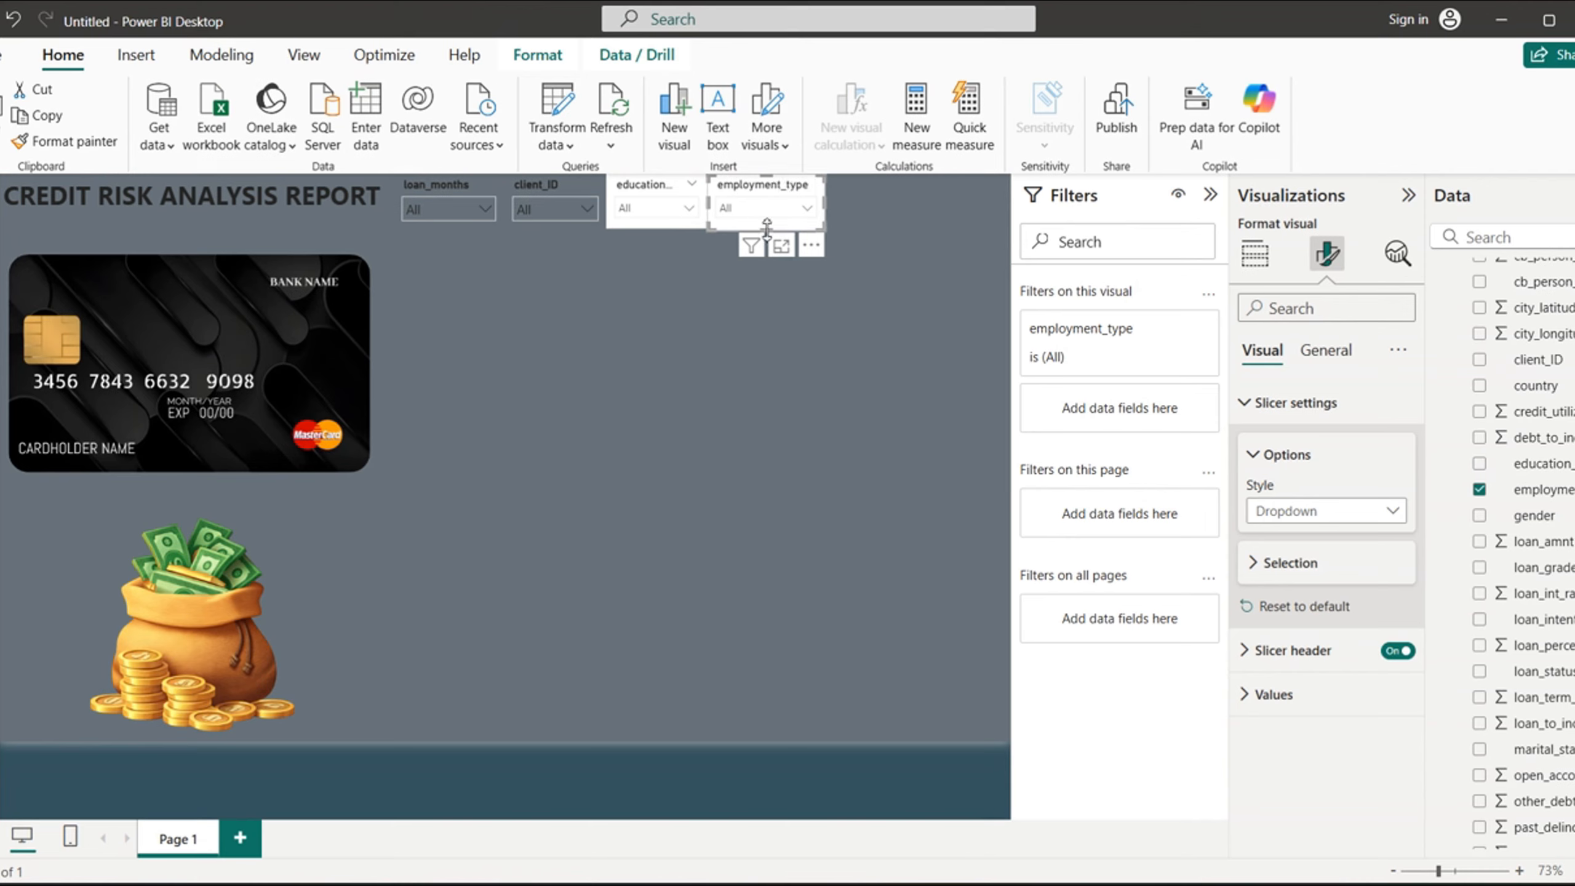
drag(767, 226, 817, 199)
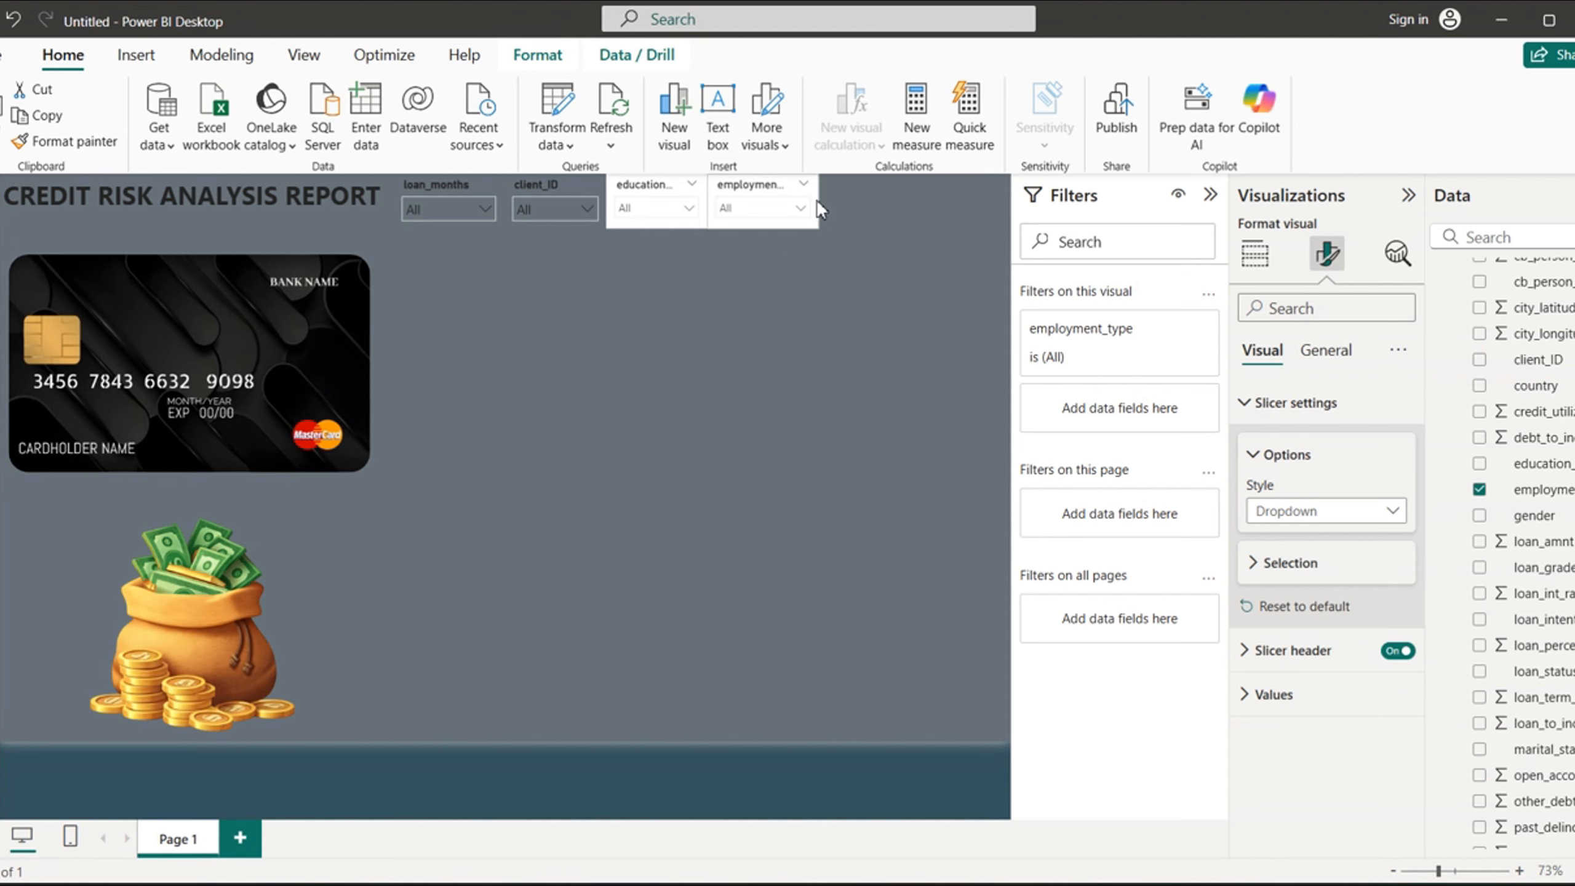
- Add a loan_grade slicer in Dropdown style and place it, shrunk to the row's height, directly right of the employment_type slicer
click(733, 448)
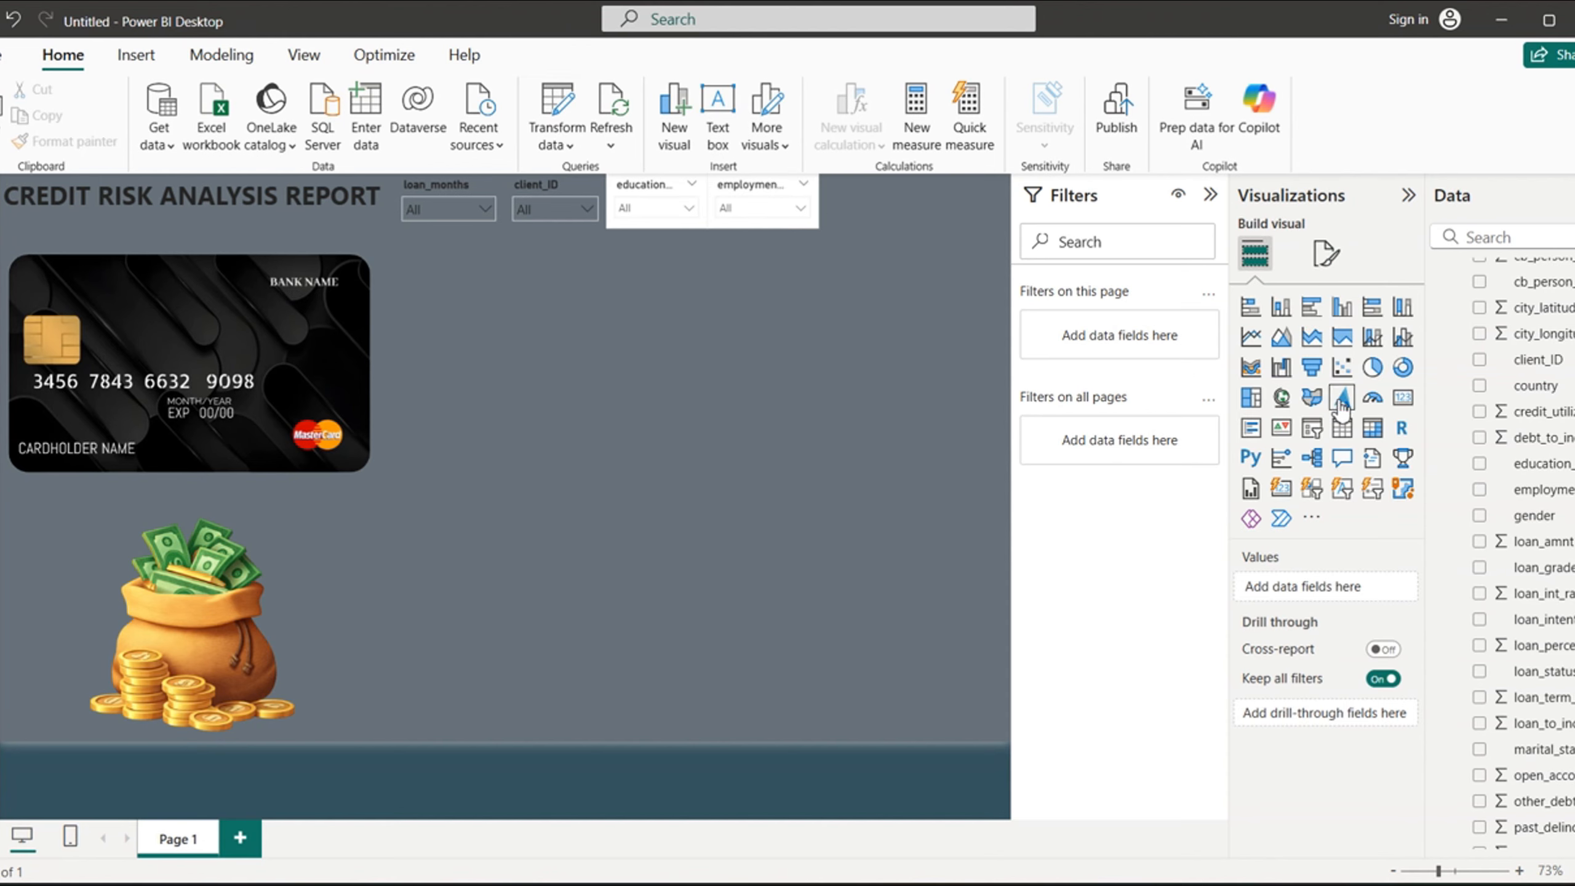
click(1313, 429)
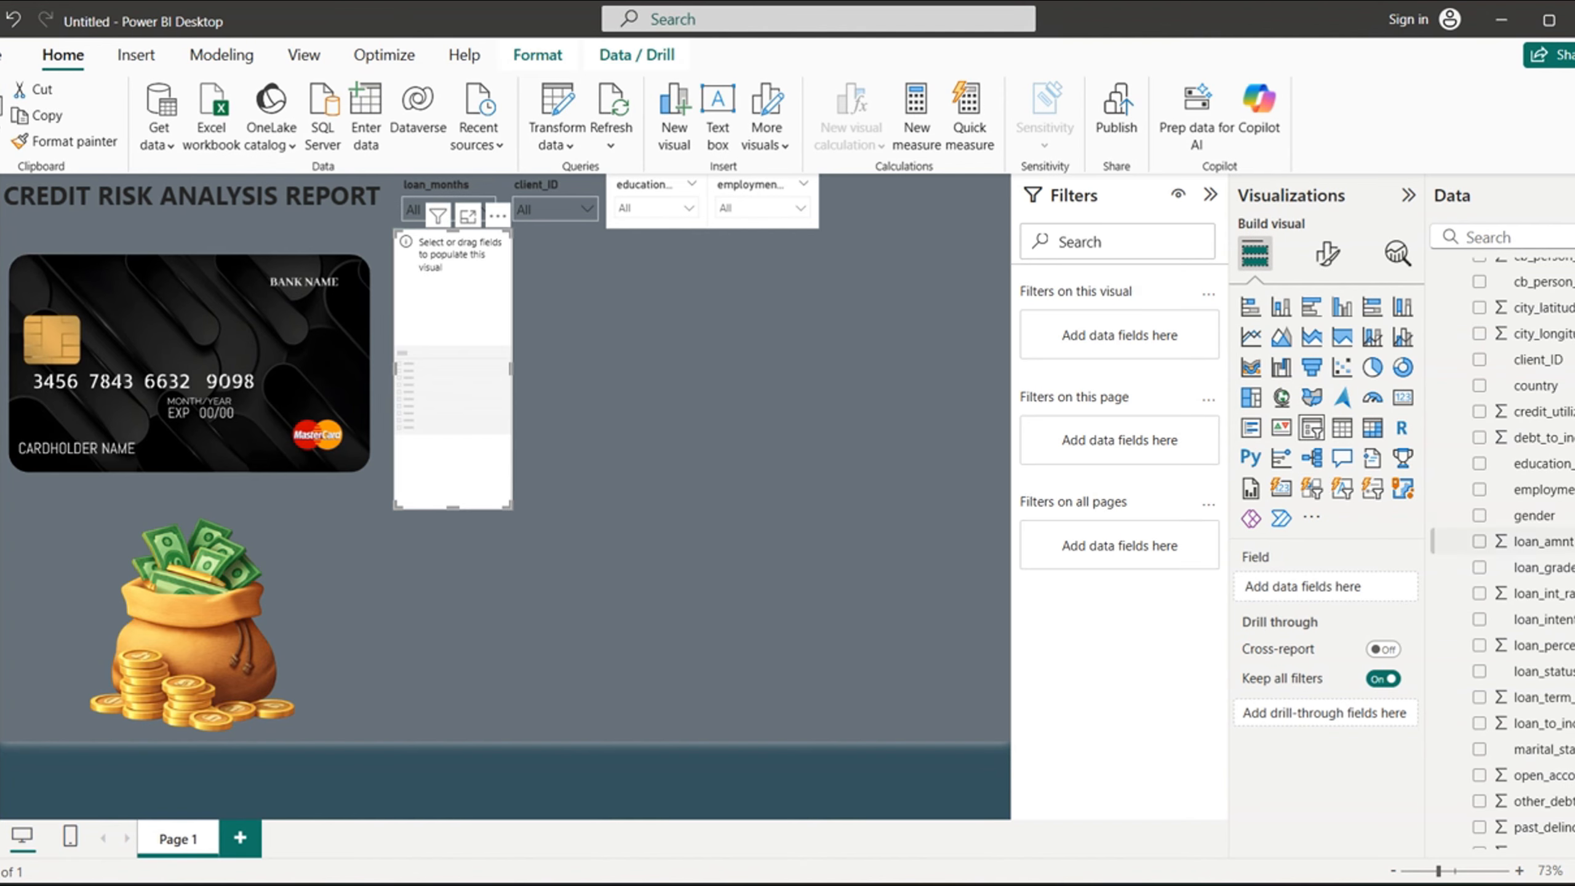
click(1480, 567)
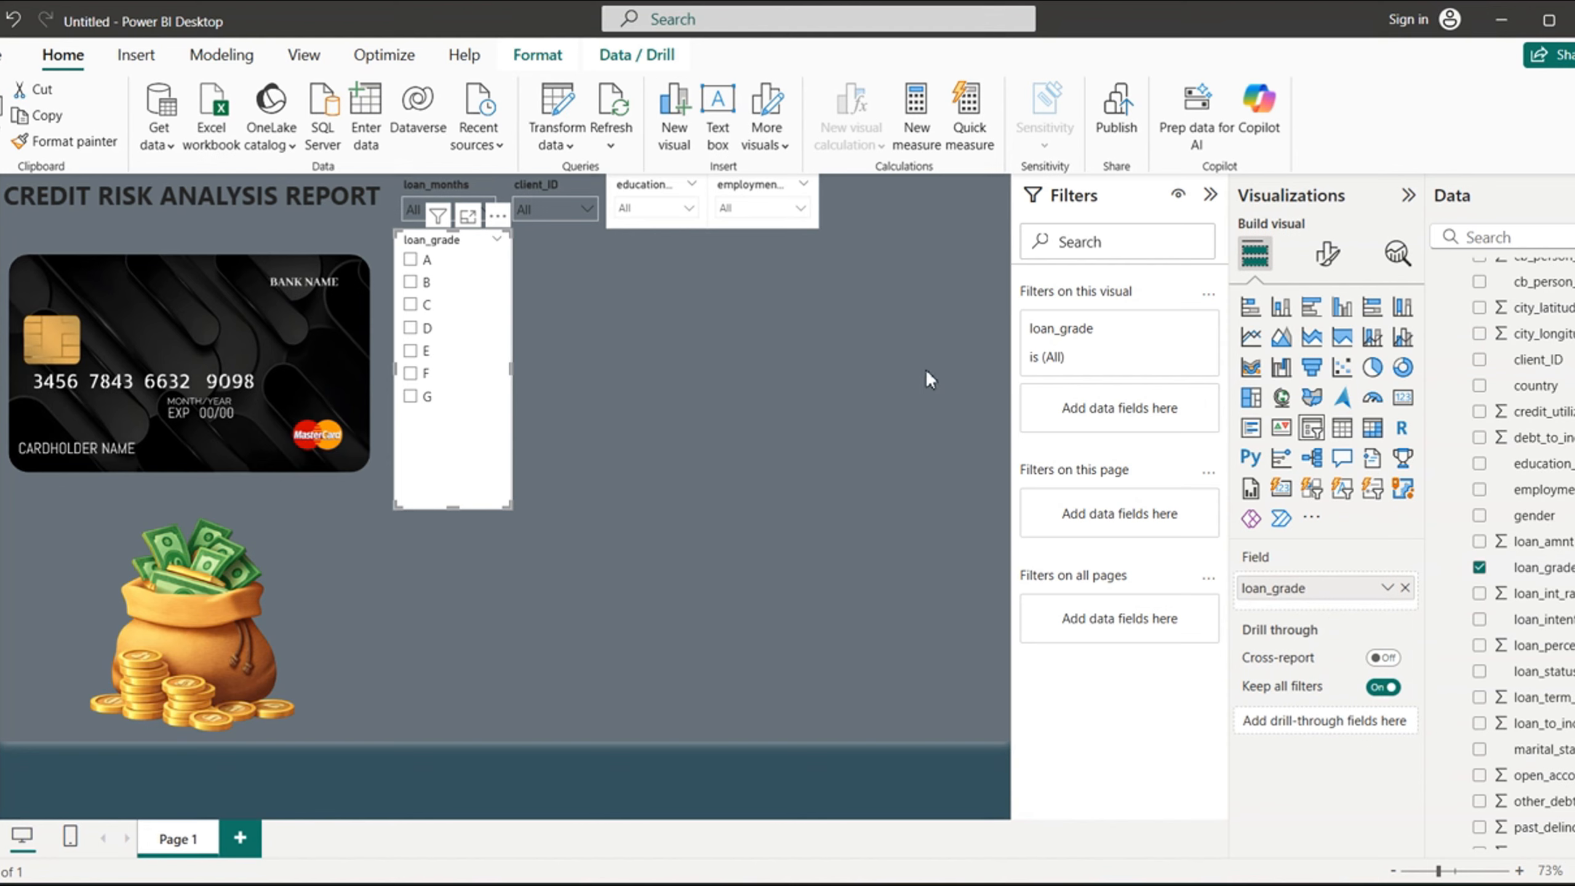
click(1328, 266)
click(1257, 407)
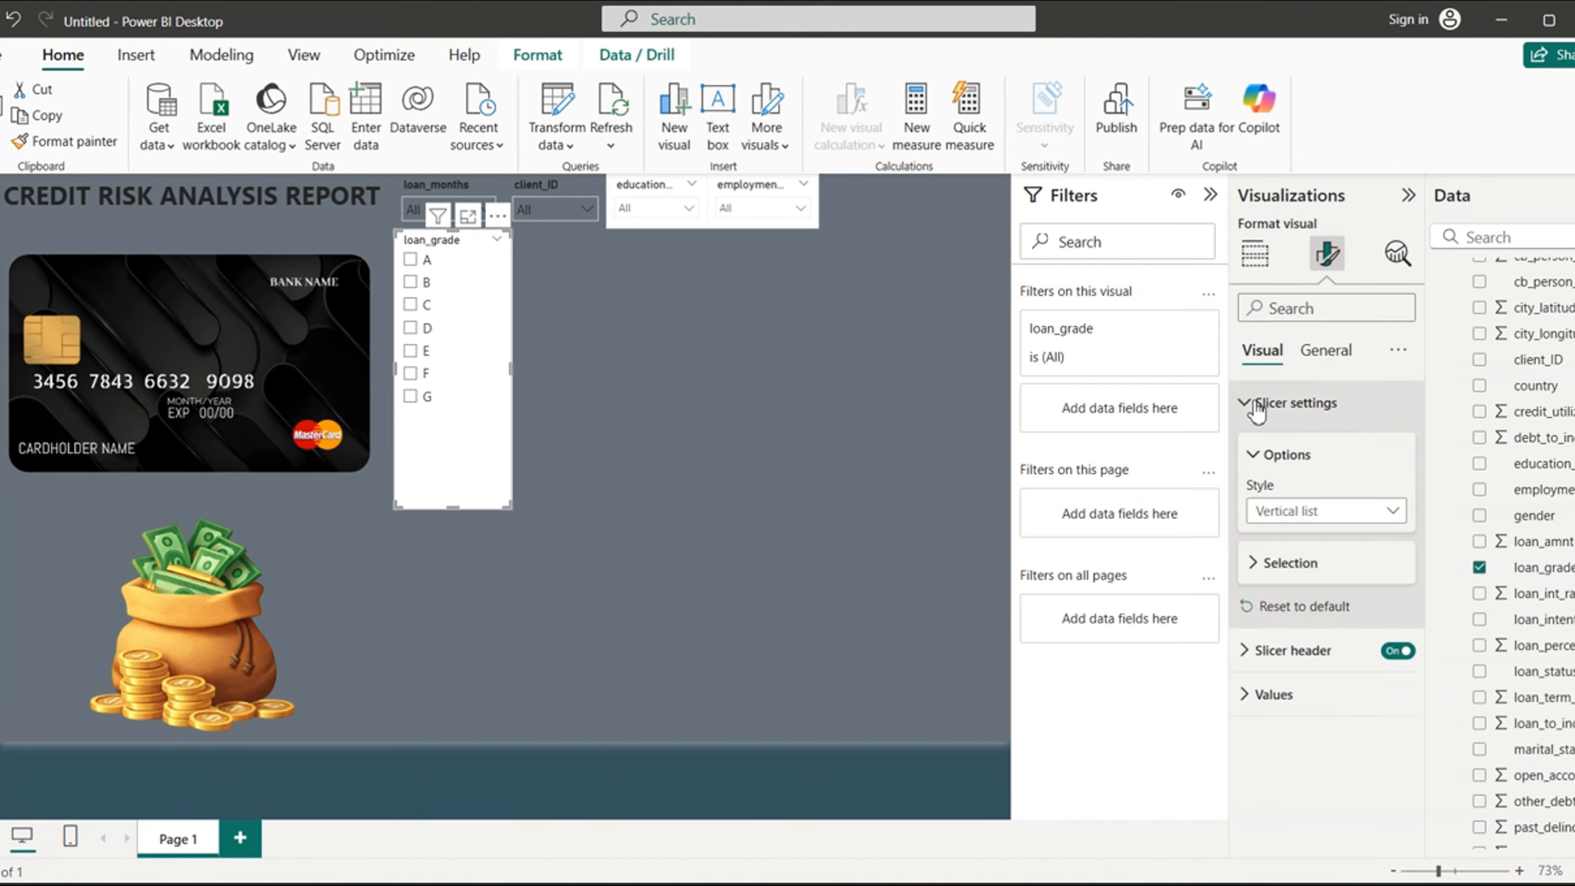
click(1391, 513)
click(1285, 591)
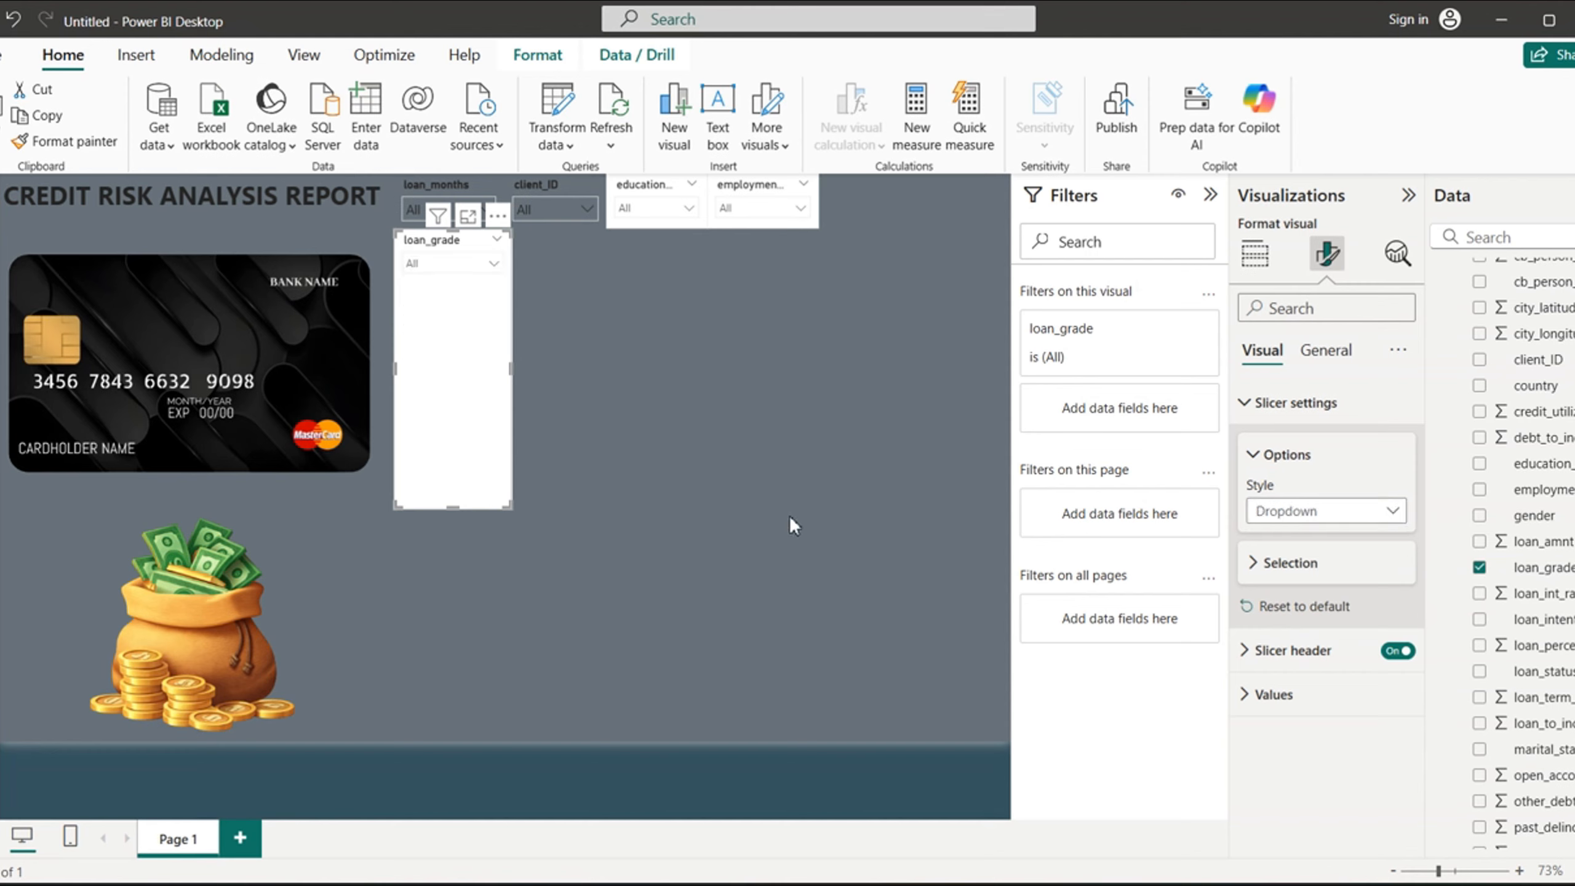
mouse_move(454, 506)
mouse_down()
mouse_move(491, 256)
mouse_move(447, 278)
mouse_move(925, 190)
mouse_move(861, 190)
mouse_up()
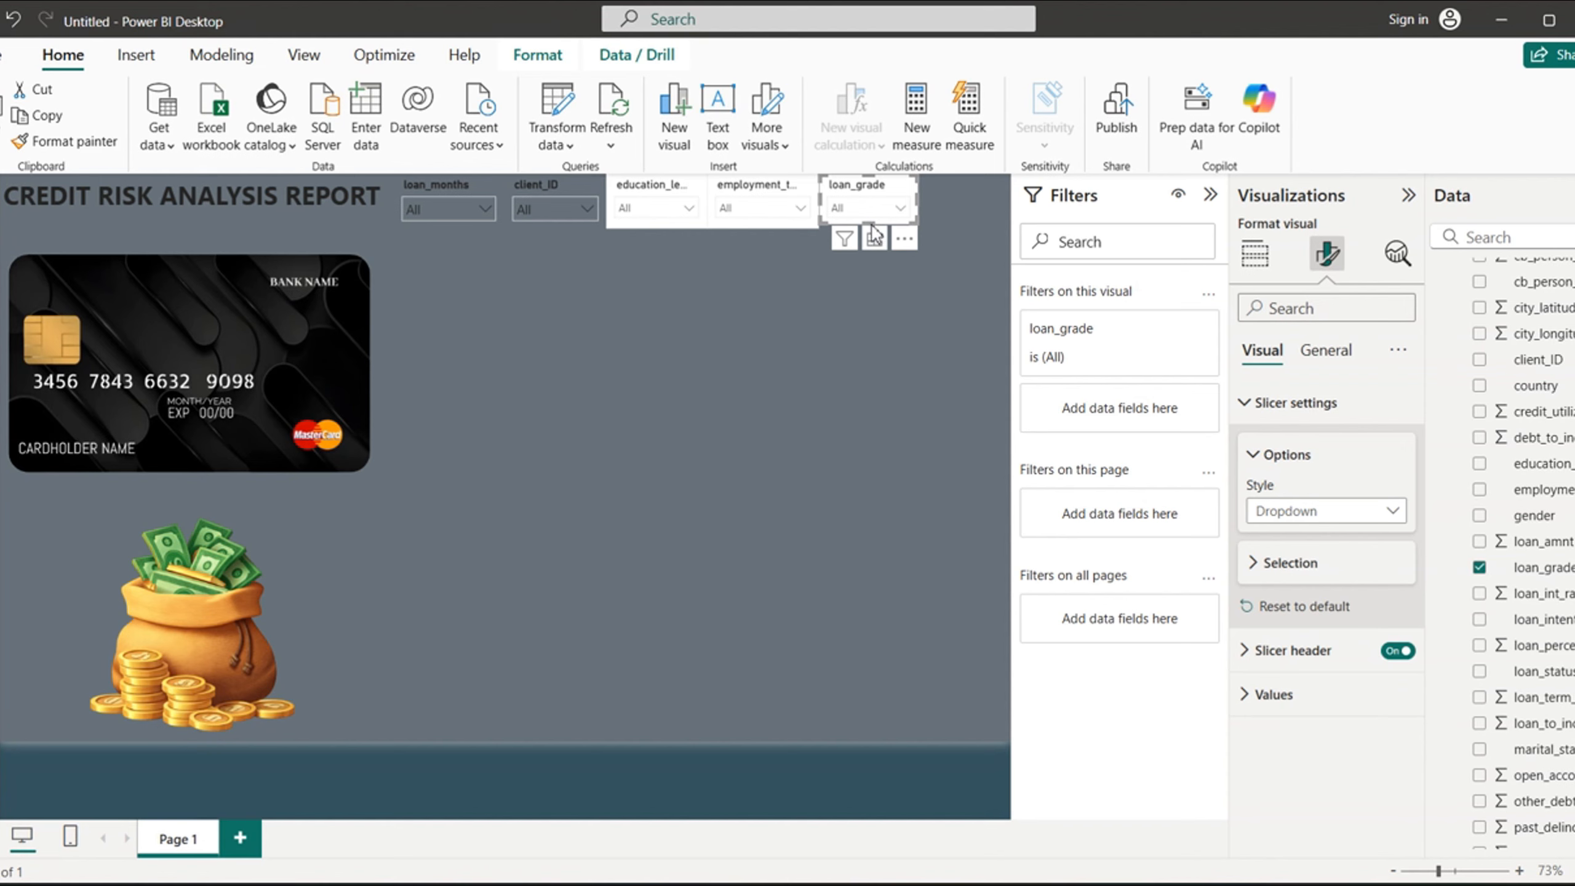
- Add a loan_status slicer in Dropdown style and place it, shrunk to the row's height, at the right end of the slicer row
click(825, 392)
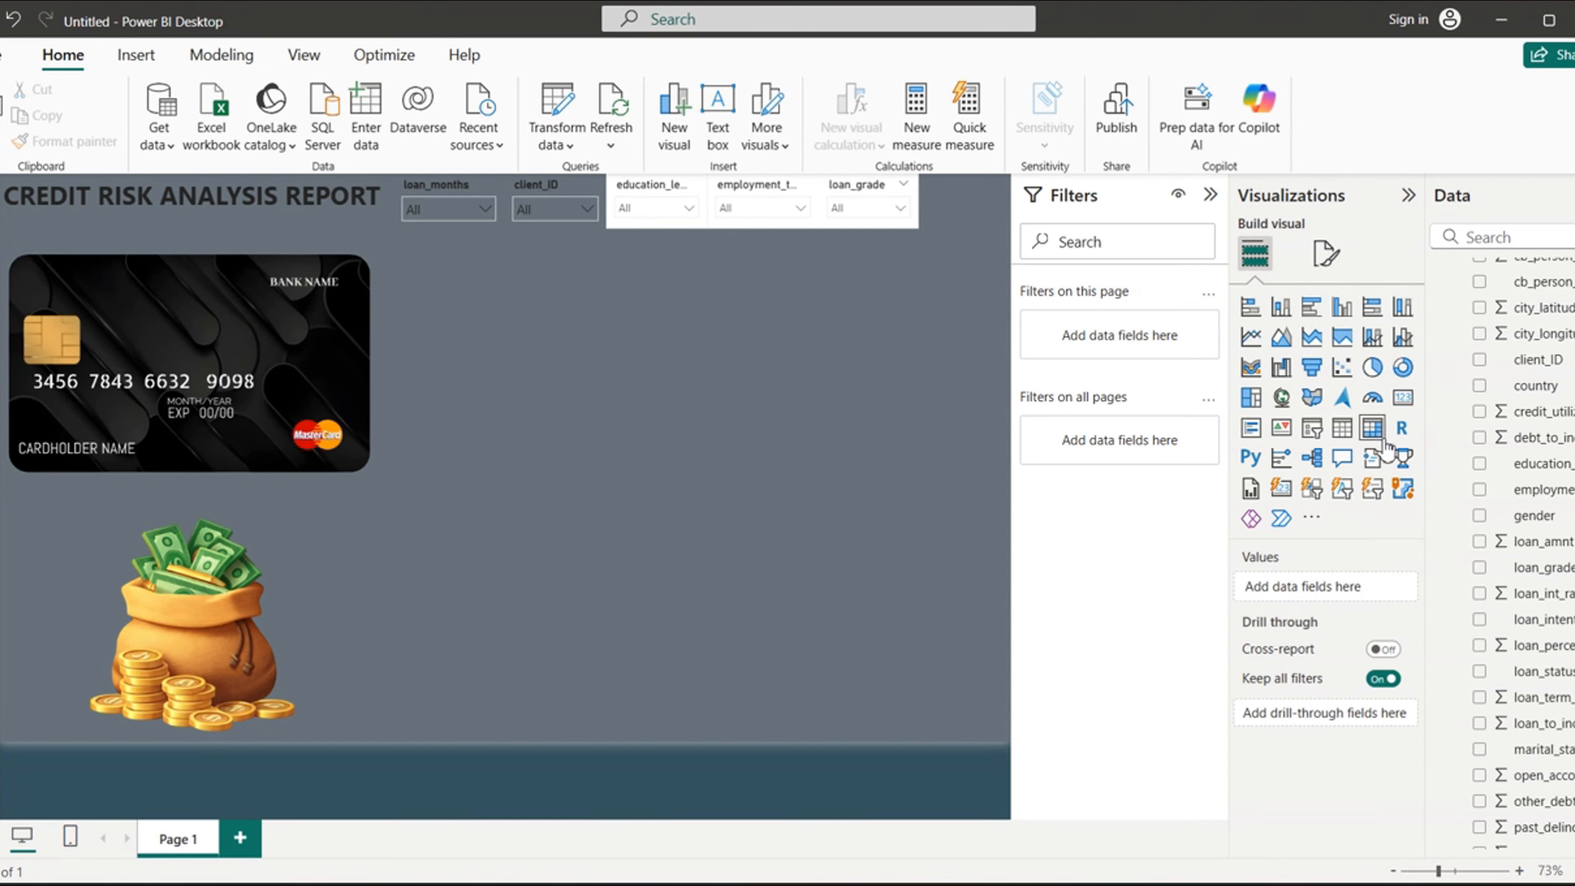
click(1481, 672)
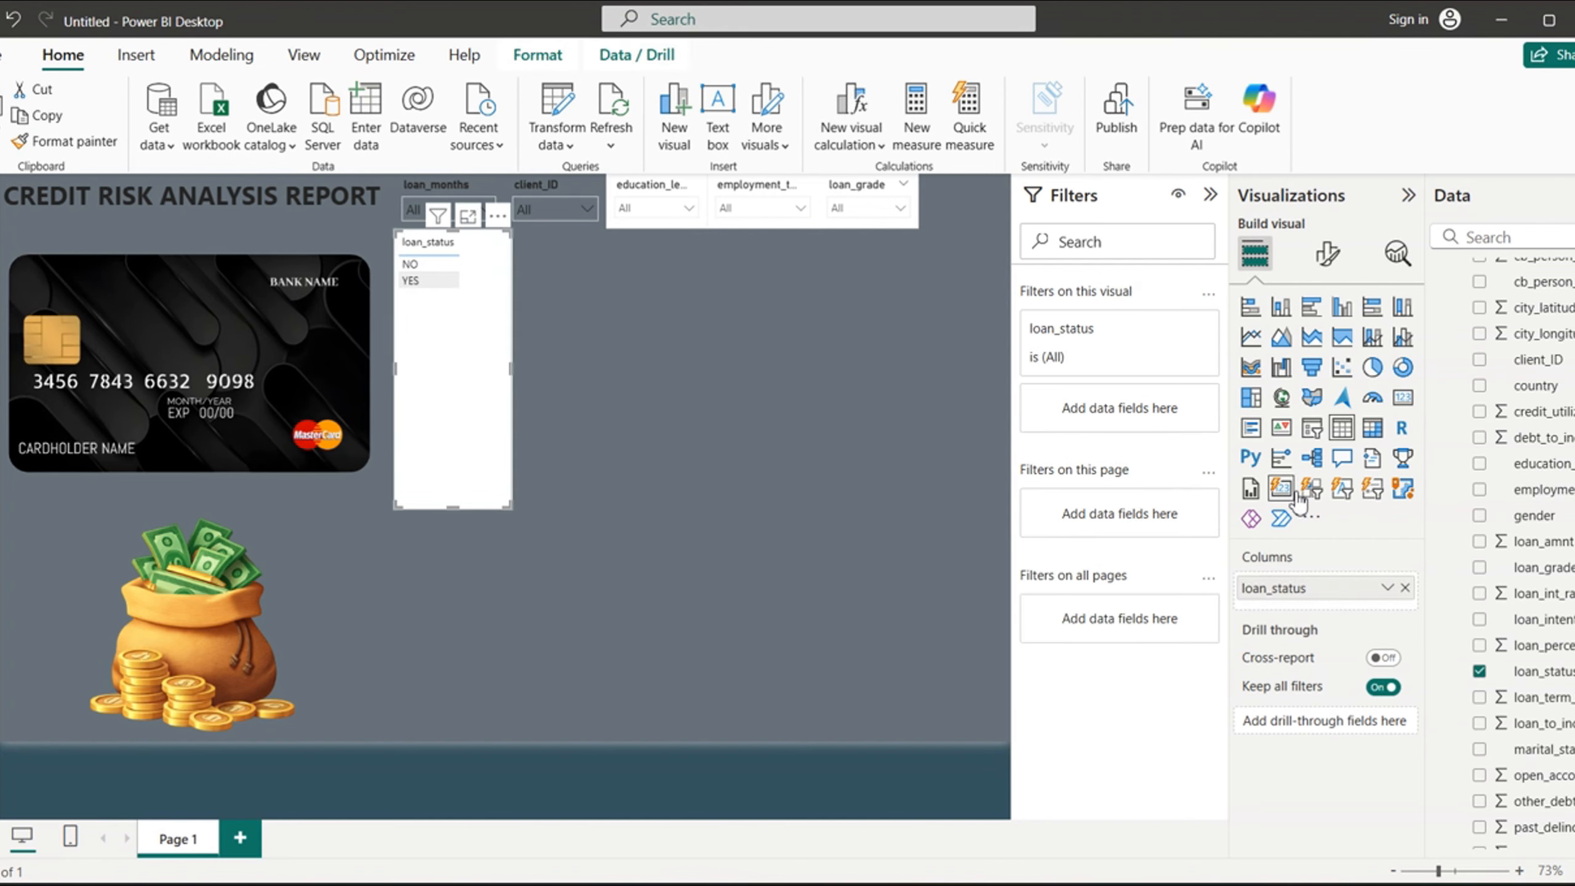
click(1314, 431)
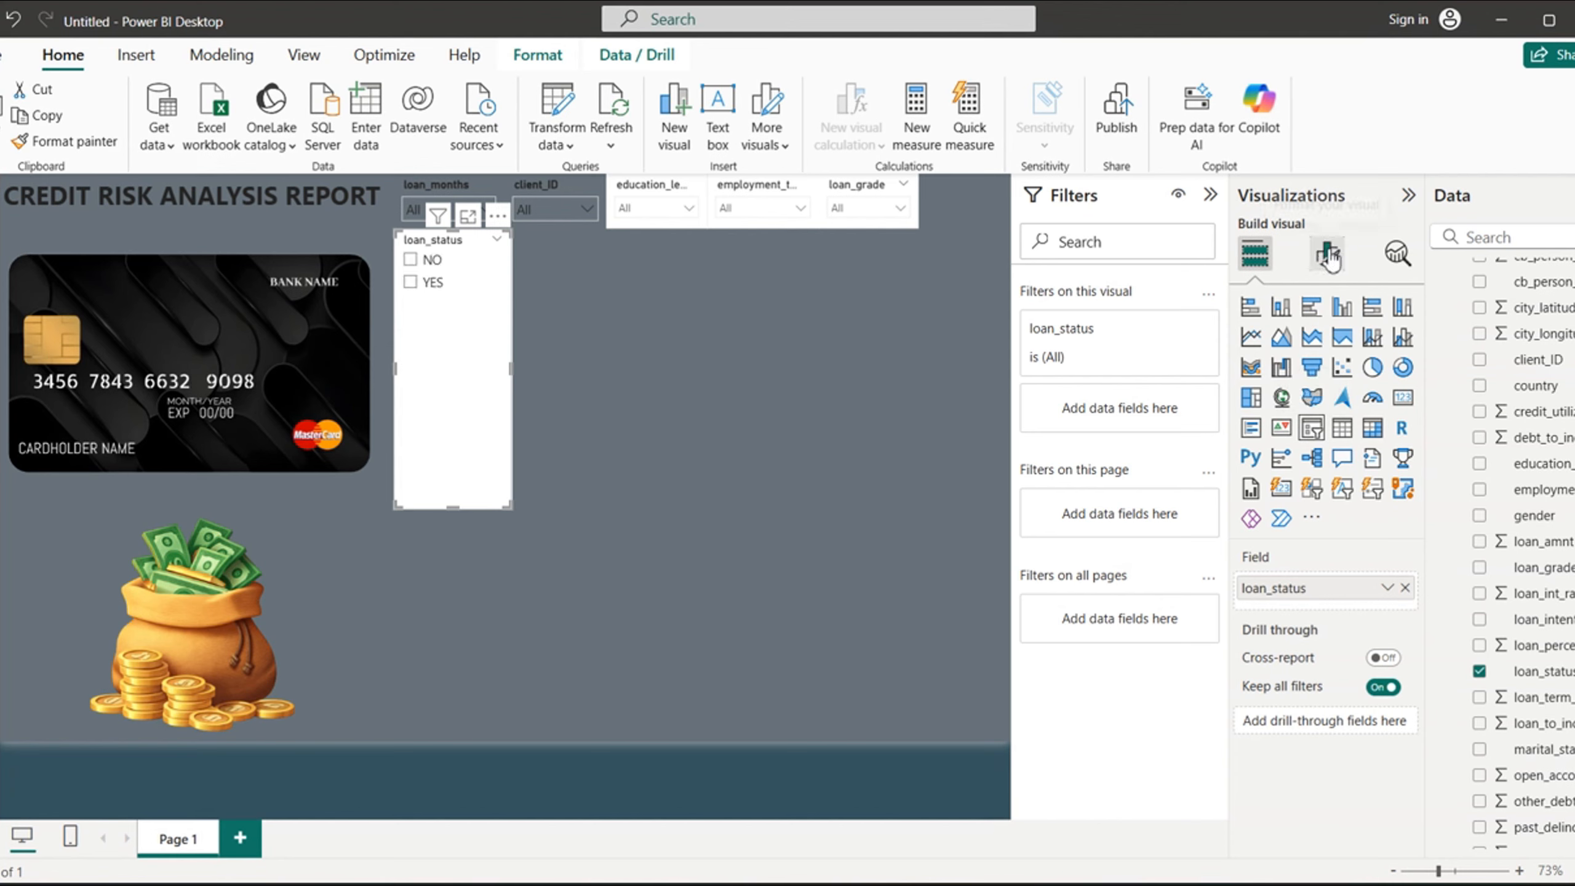
click(1327, 253)
click(1245, 410)
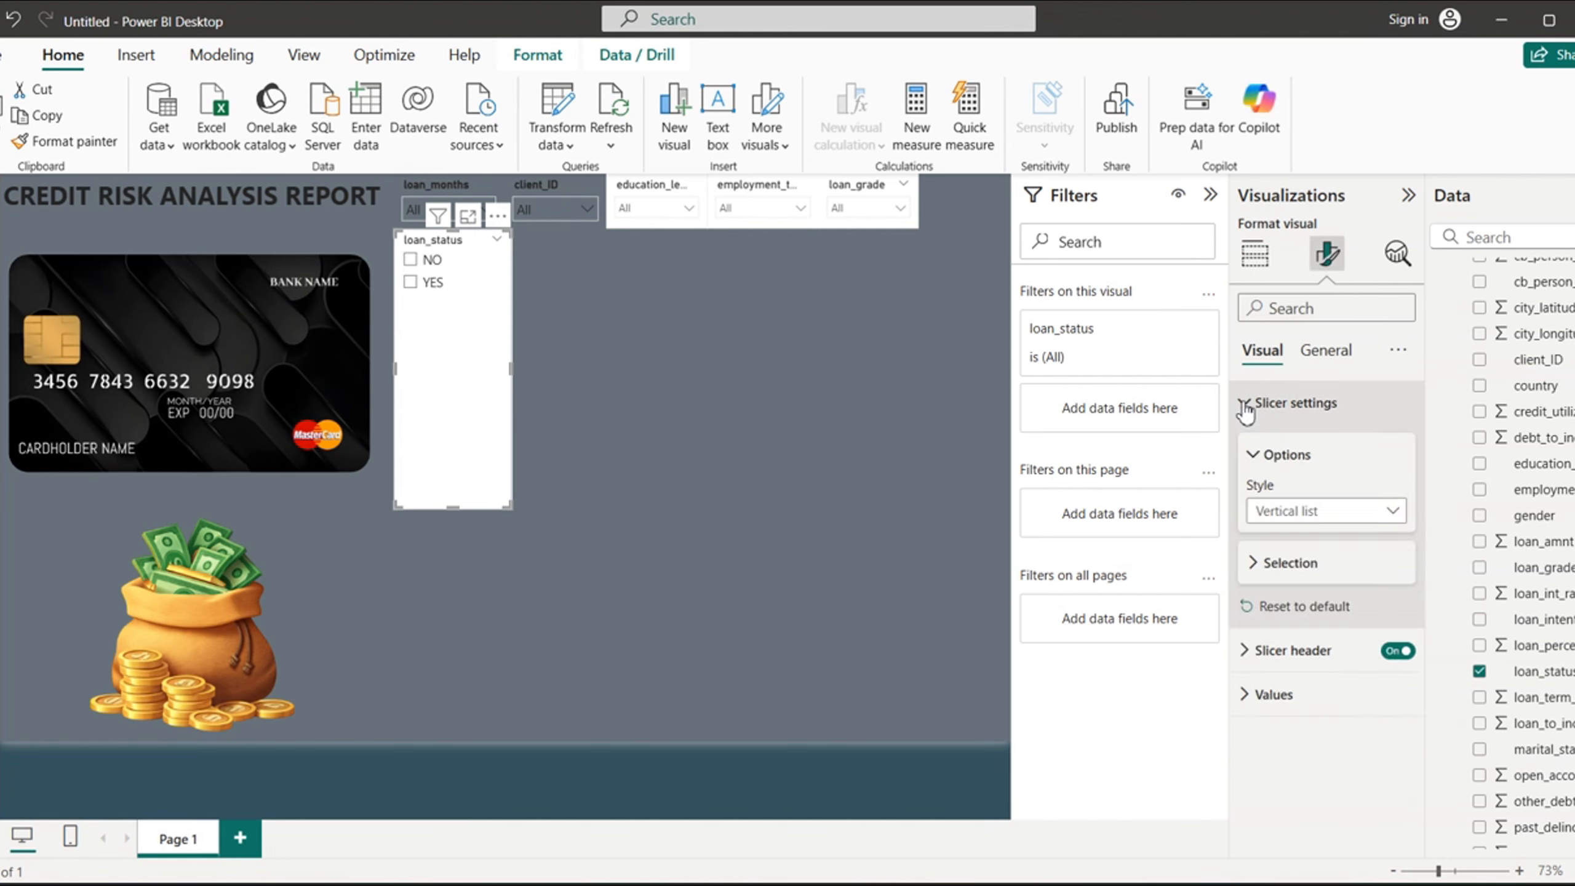
click(1388, 513)
click(1292, 590)
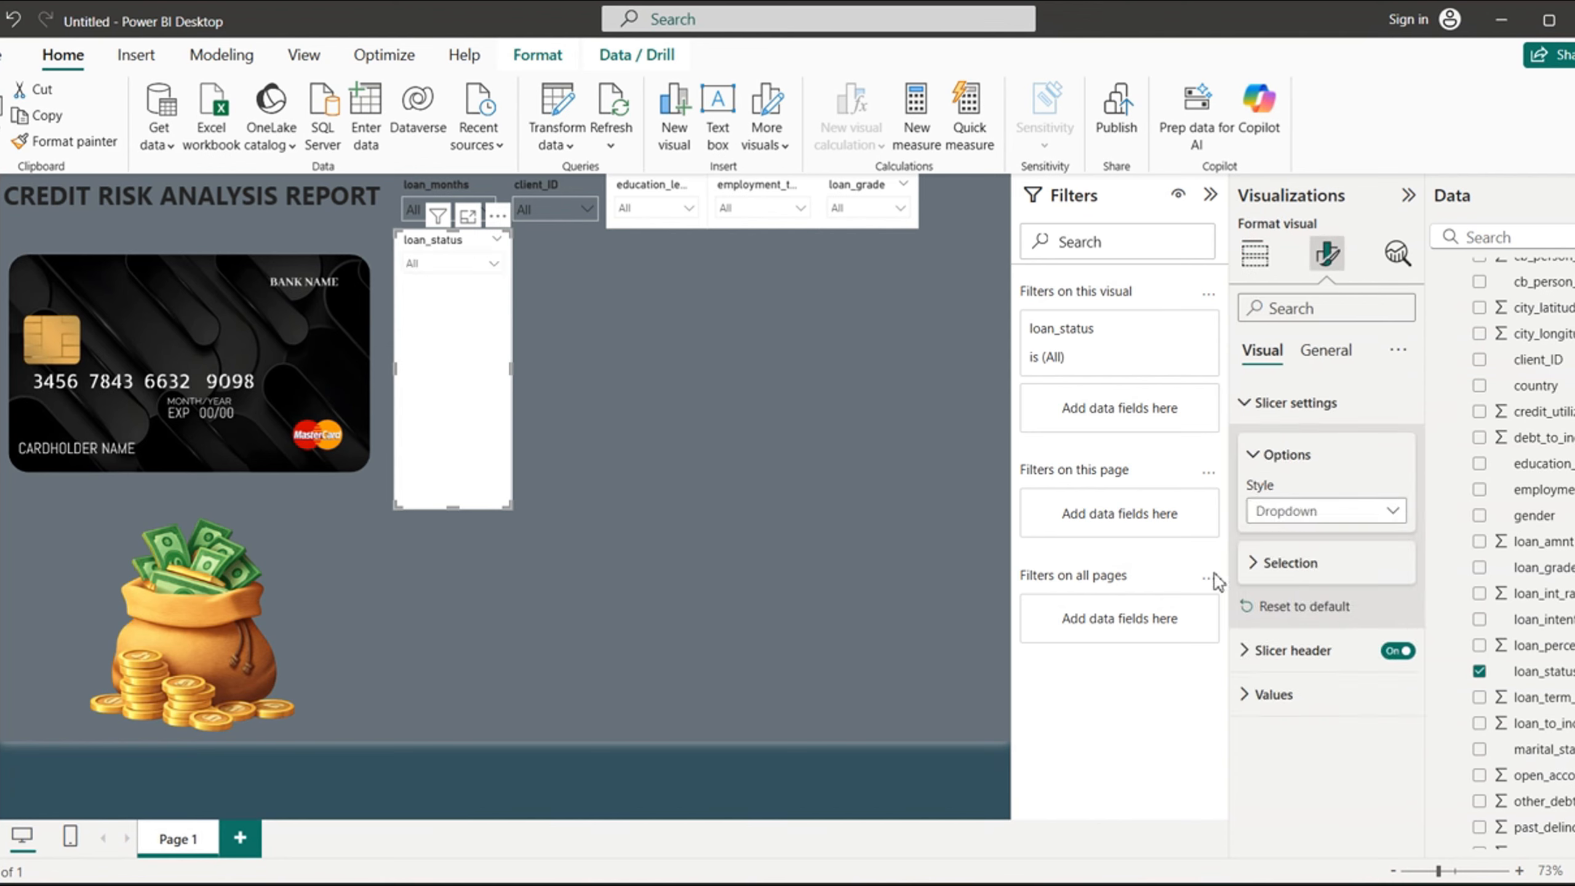
drag(456, 509, 959, 191)
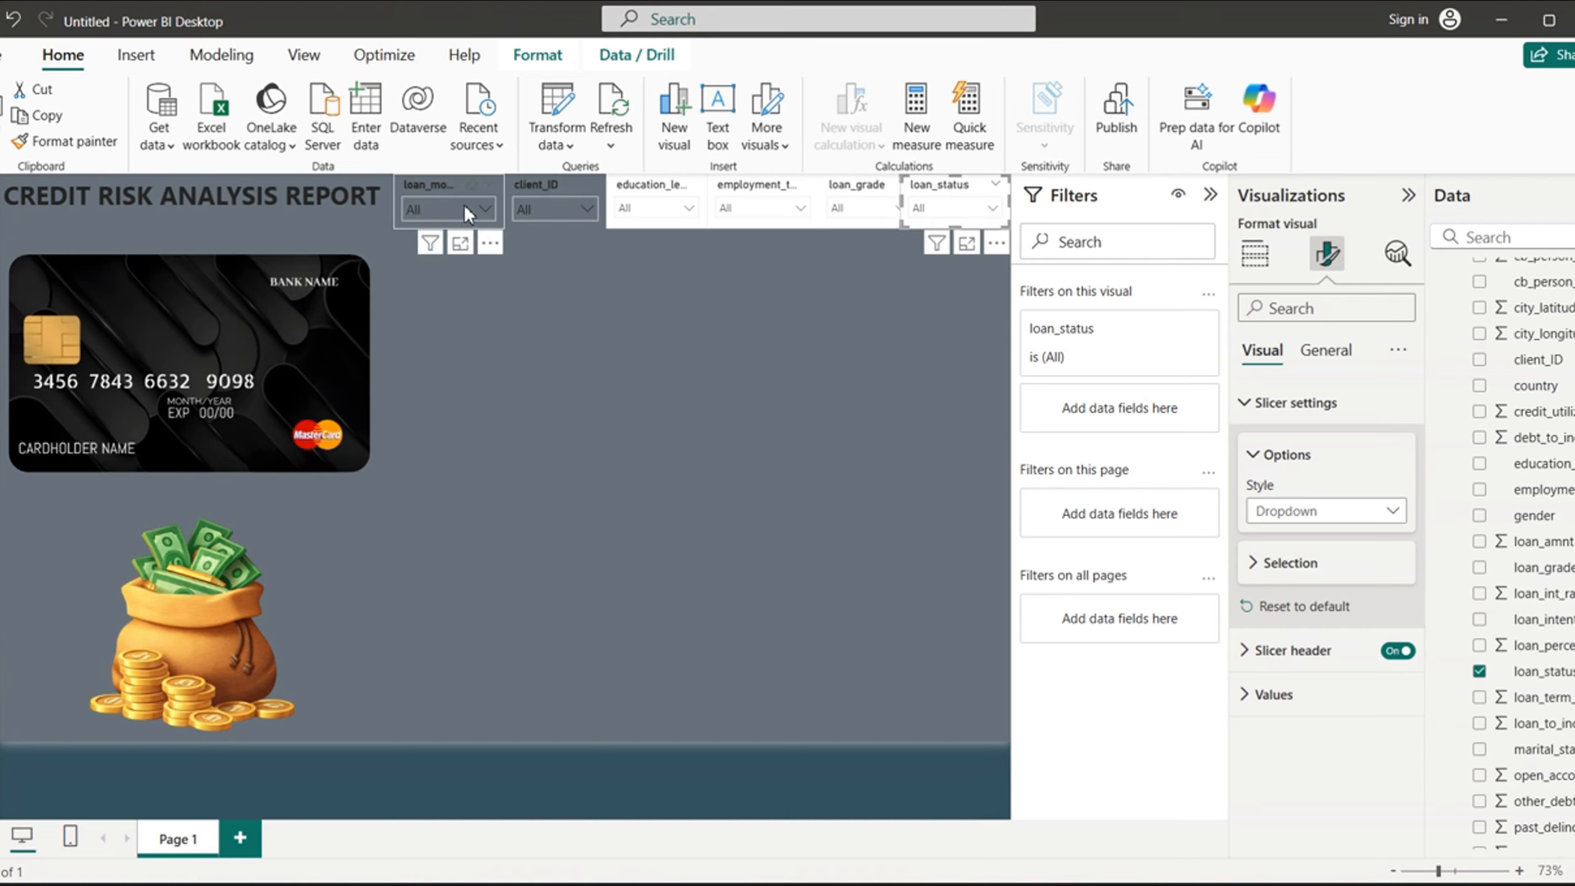
- Shift the loan_months, client_ID, education_level, employment_type and loan_grade slicers slightly left to make room for the loan_status slicer
click(416, 185)
drag(433, 179, 527, 185)
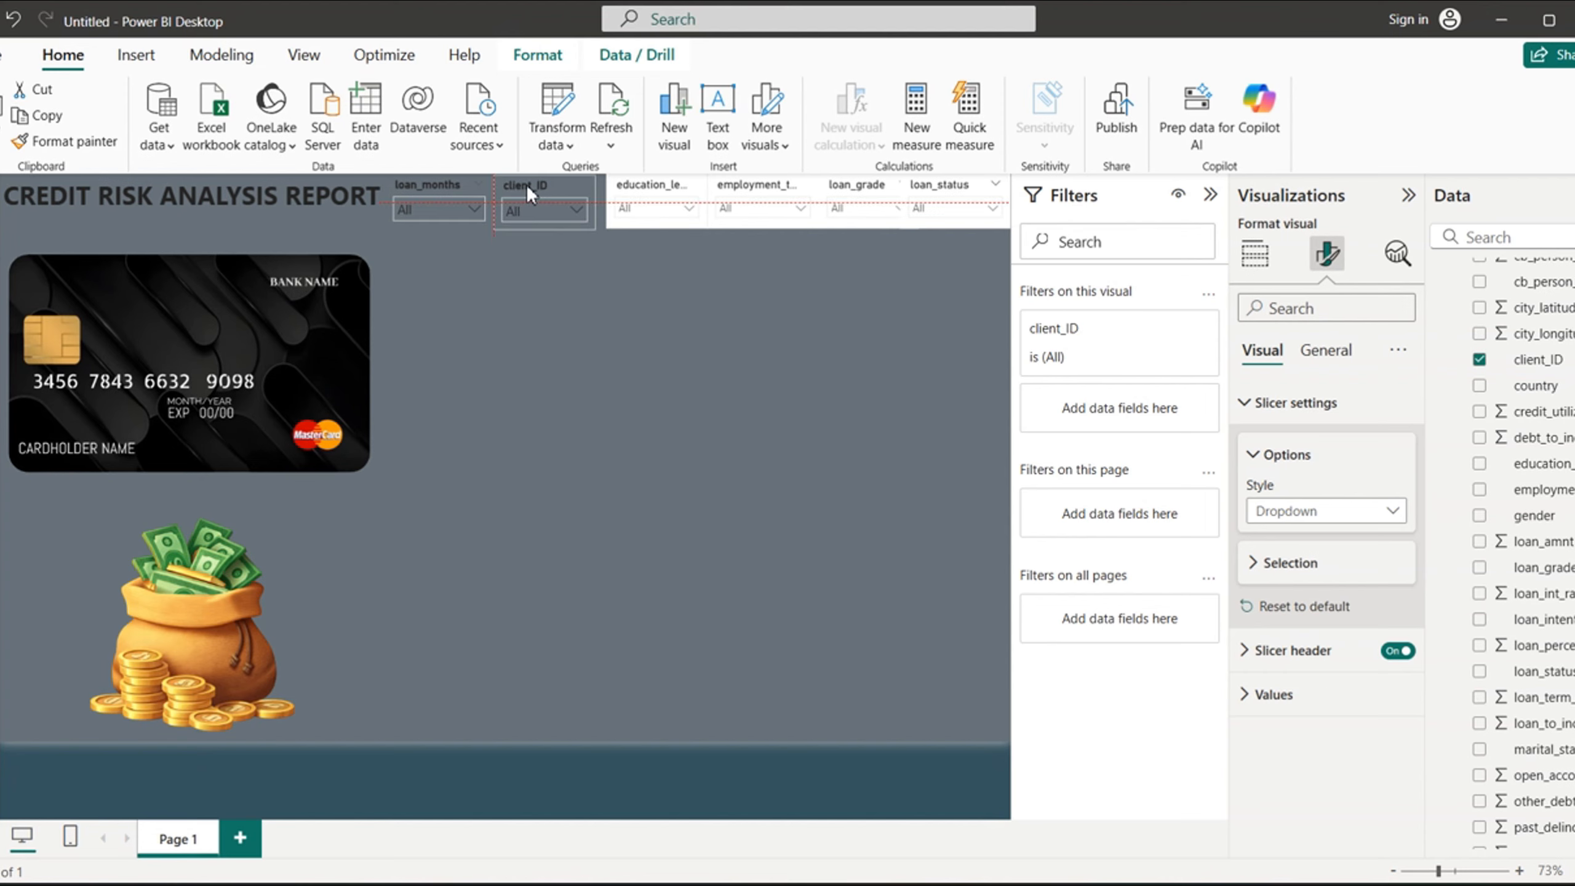
drag(642, 190, 630, 189)
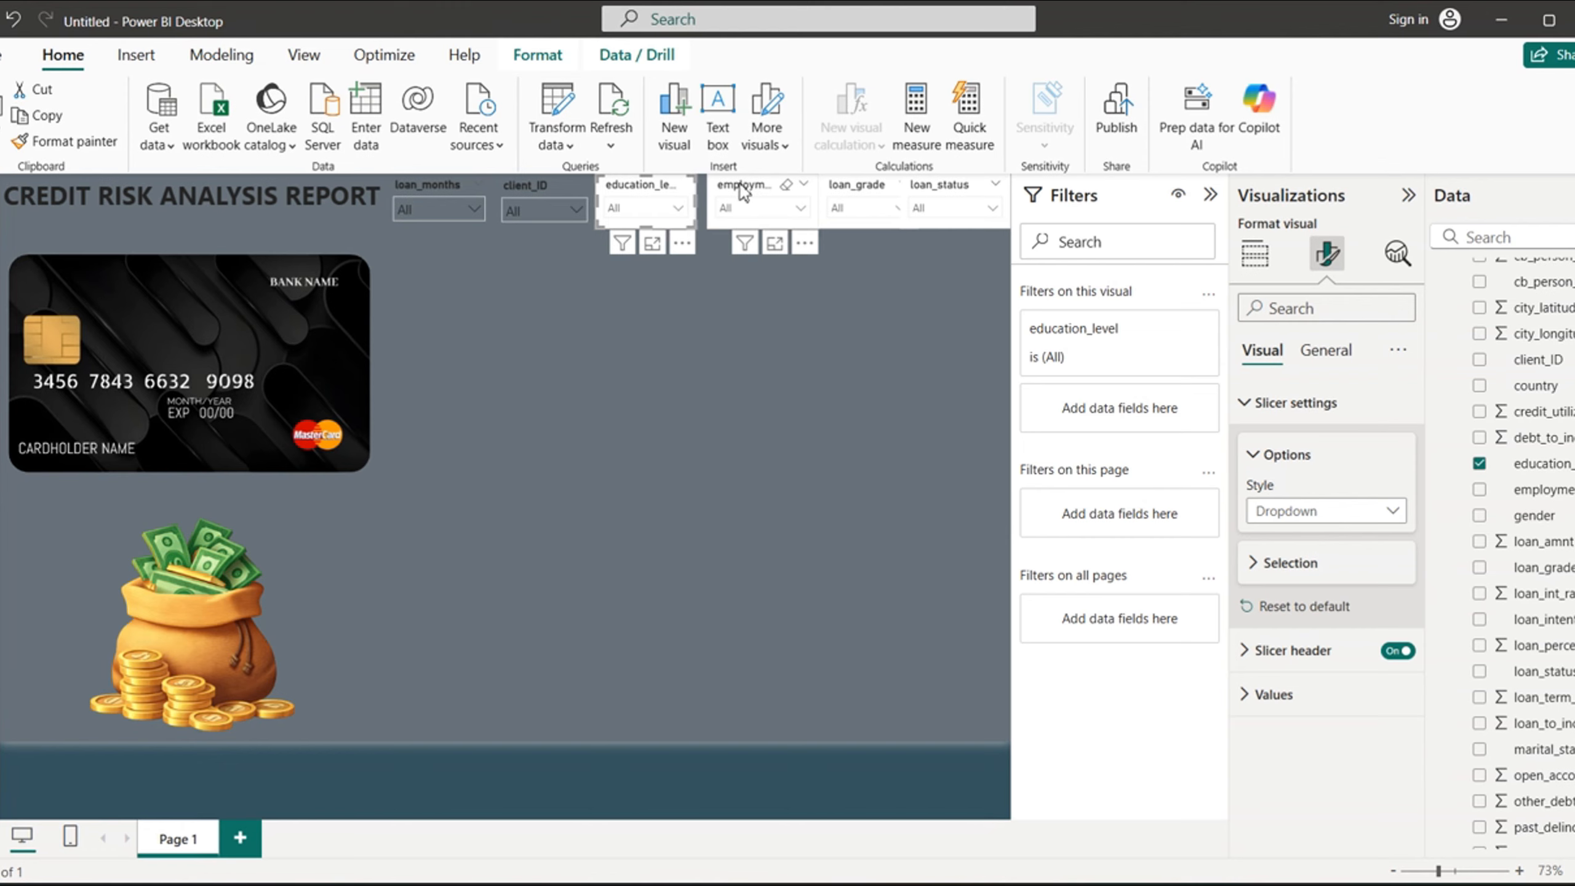
drag(742, 193, 732, 194)
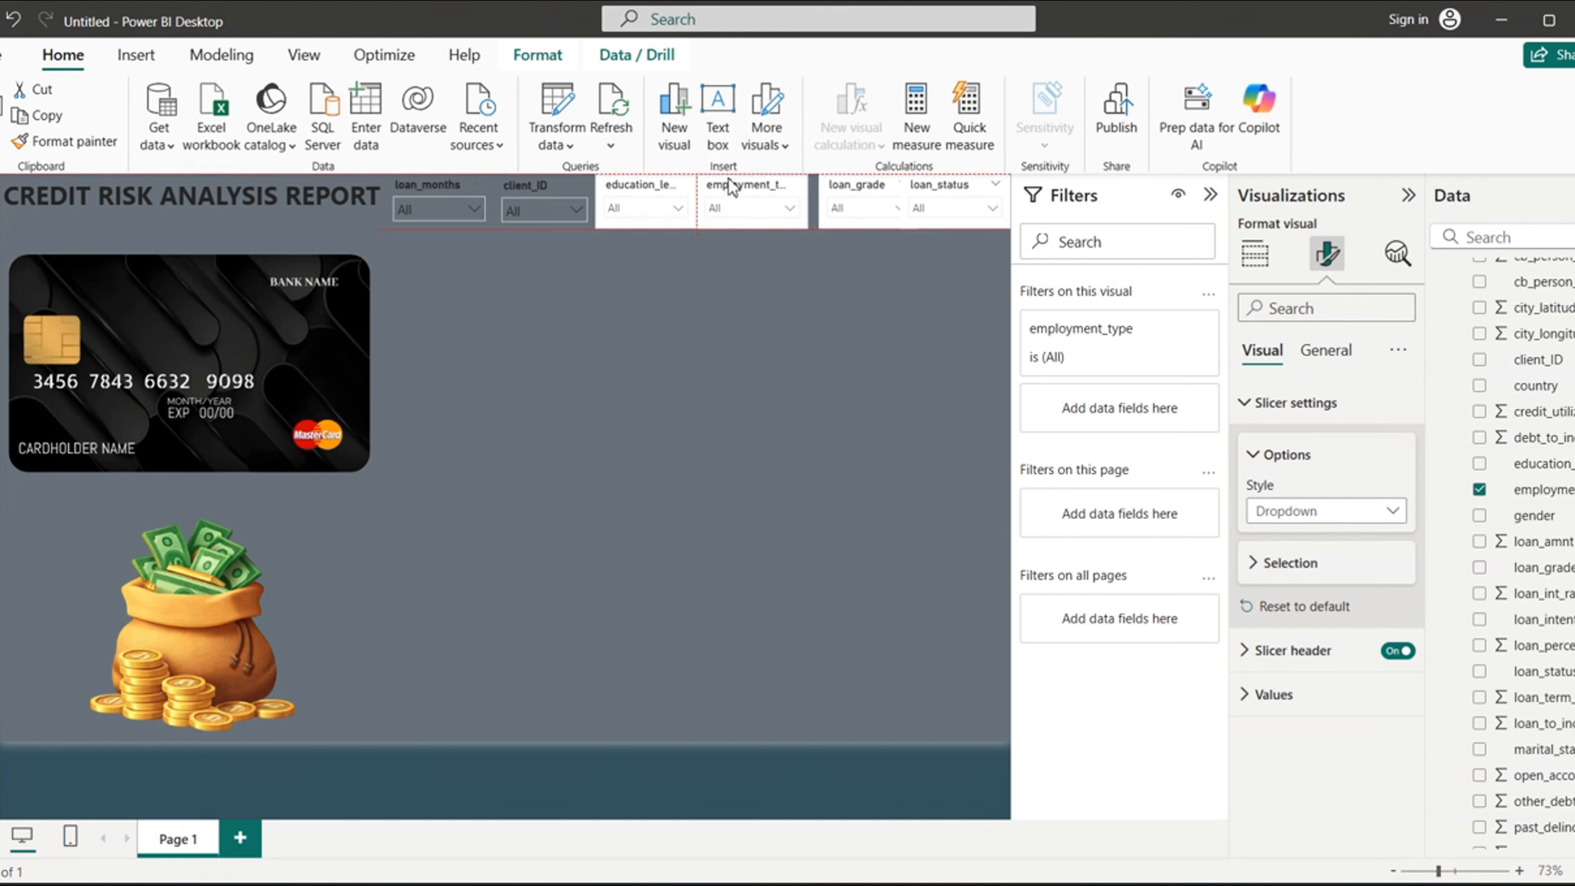
drag(856, 191, 845, 194)
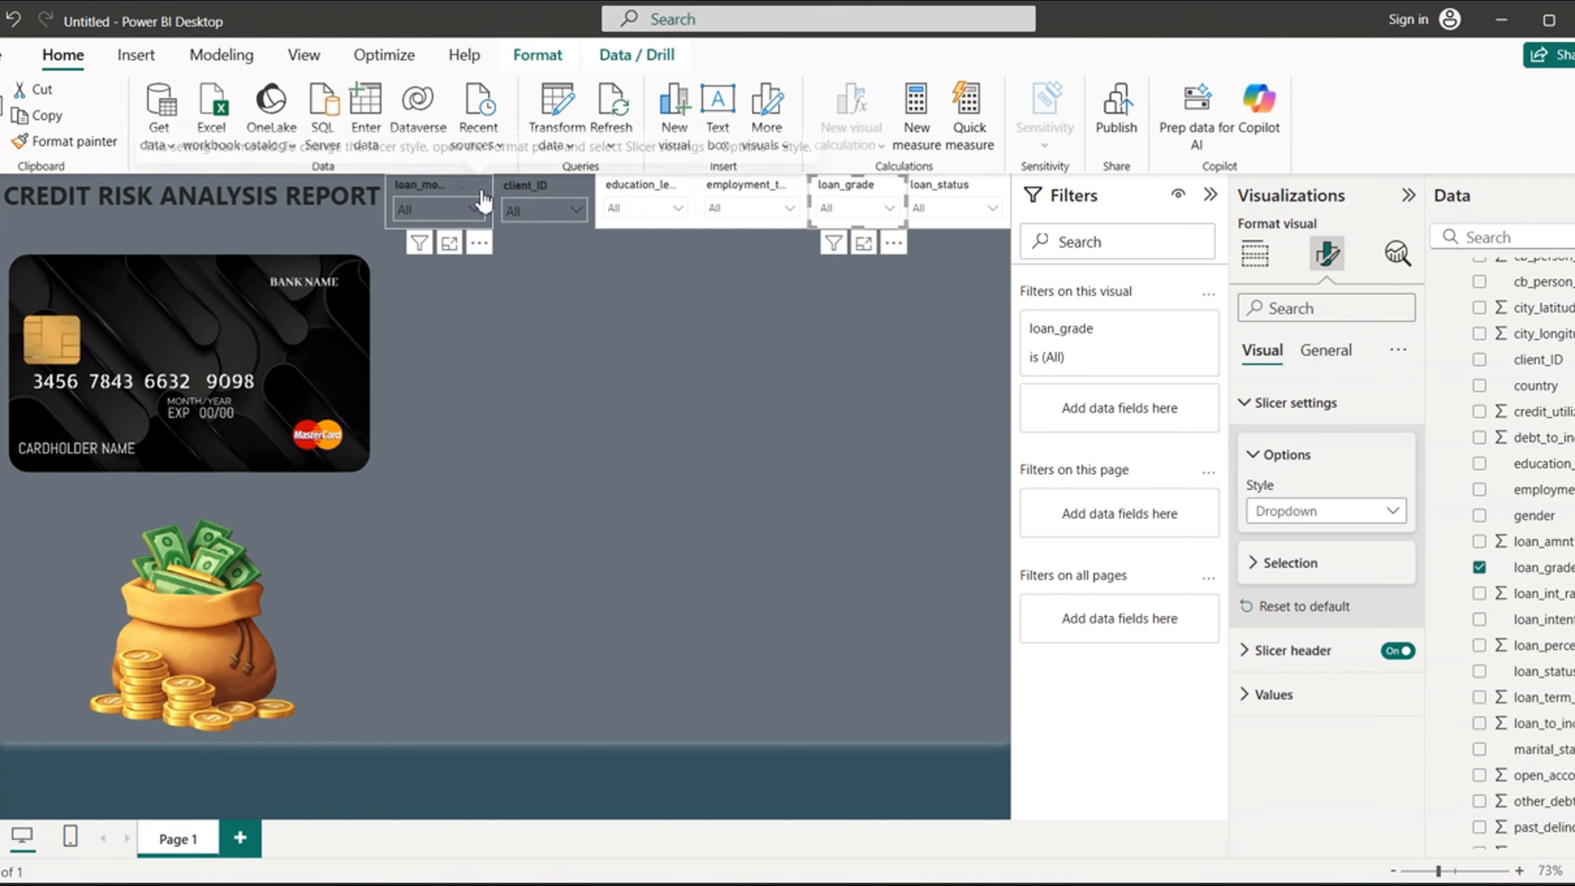
- Copy the client_ID slicer's formatting onto the education_level and employment_type slicers with Format painter
click(534, 182)
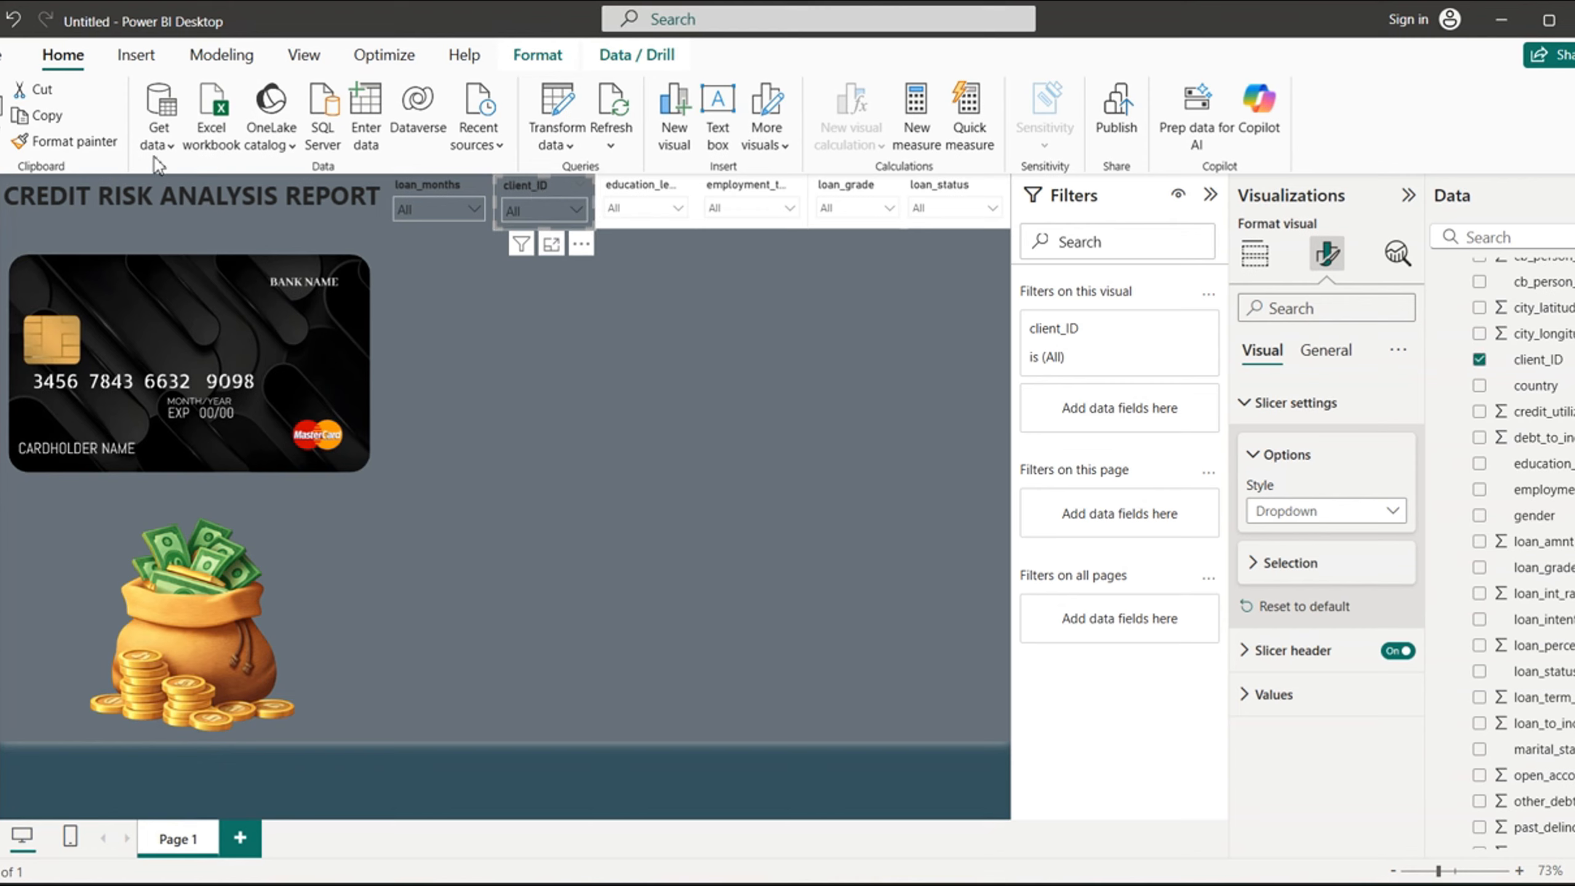
click(62, 144)
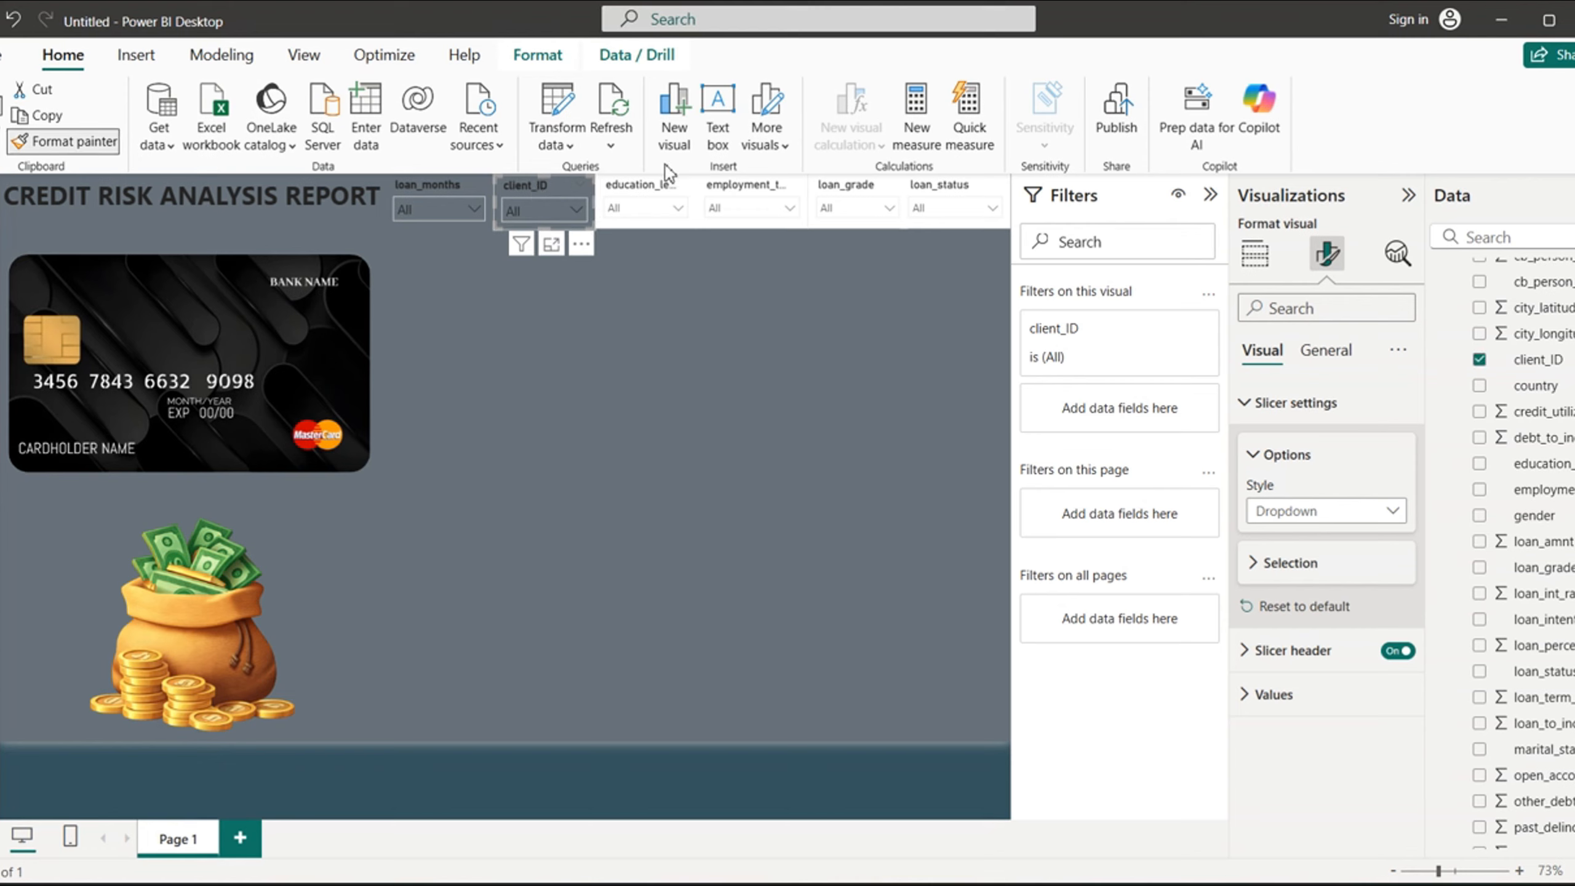
click(645, 192)
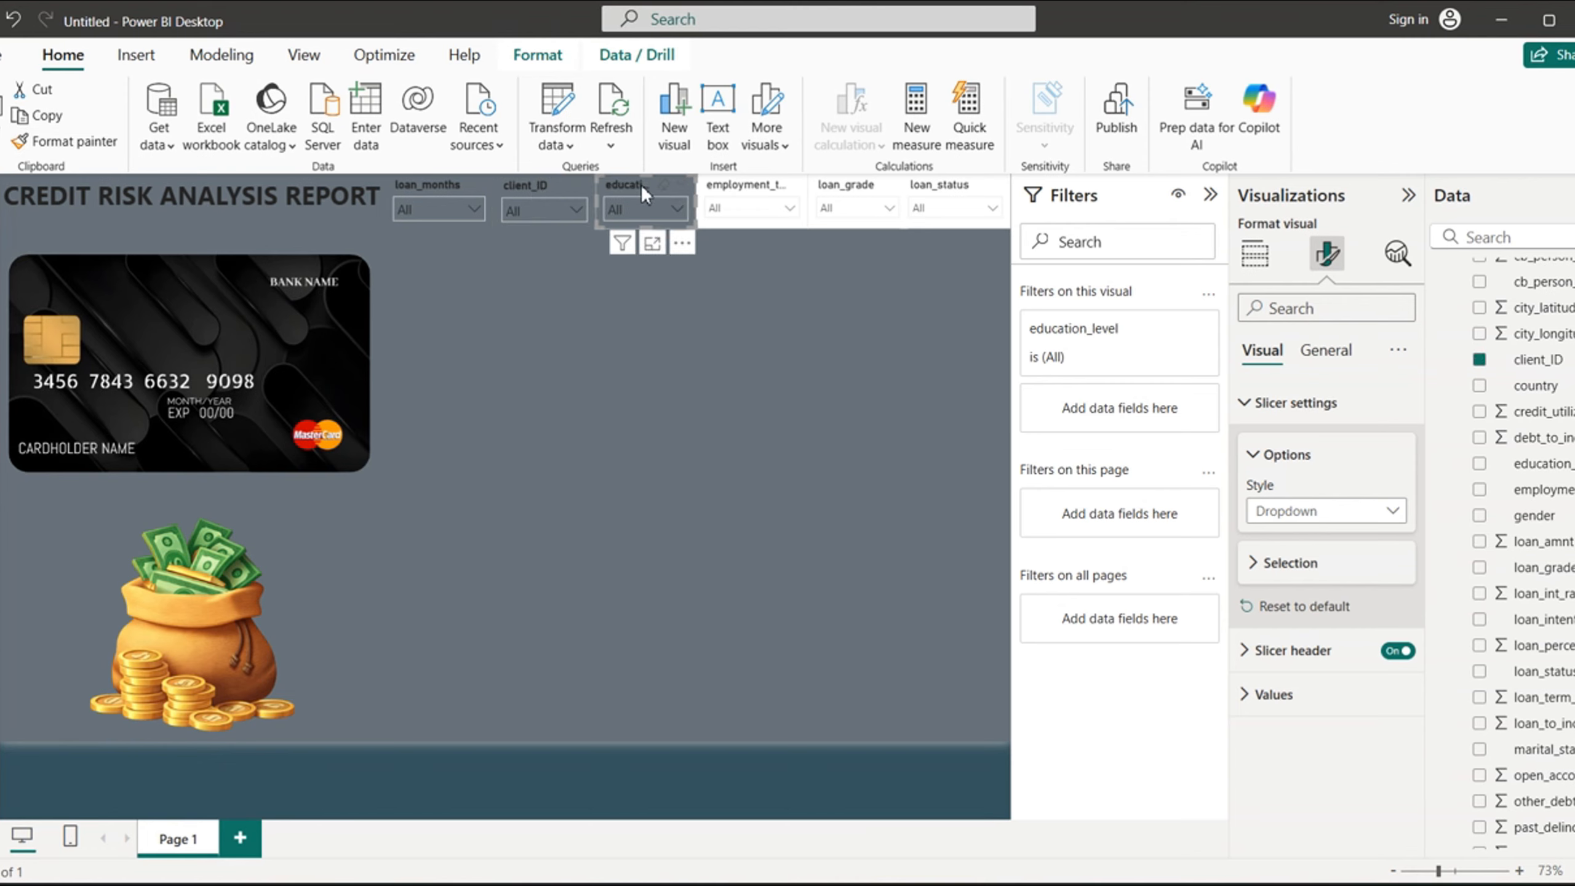
click(91, 146)
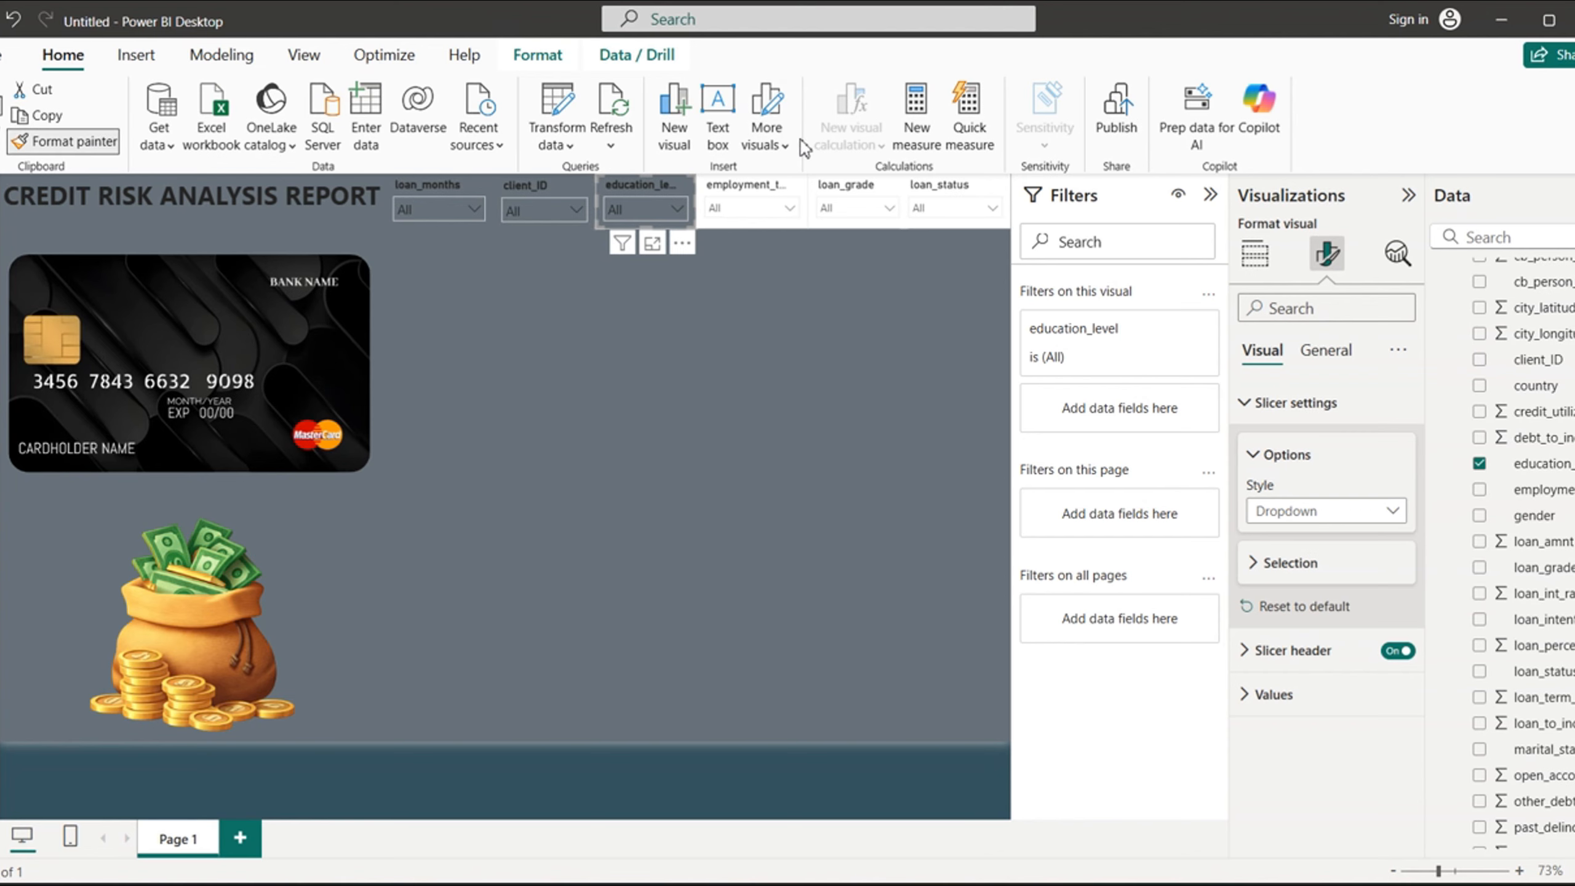
click(753, 197)
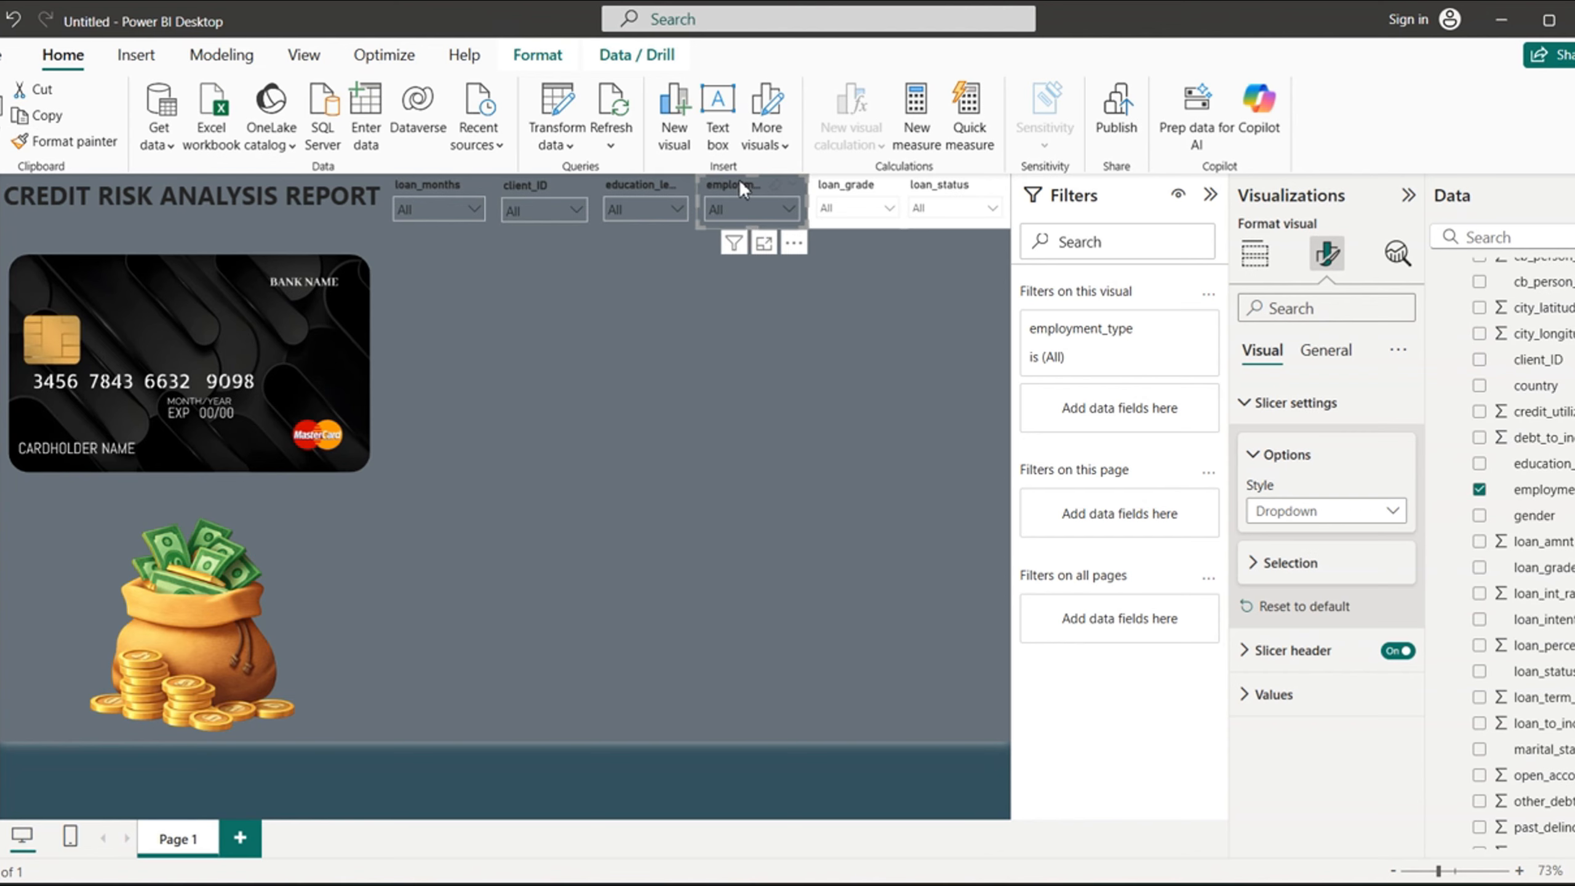
- Copy the employment_type slicer's formatting onto the loan_grade and loan_status slicers with Format painter
click(86, 148)
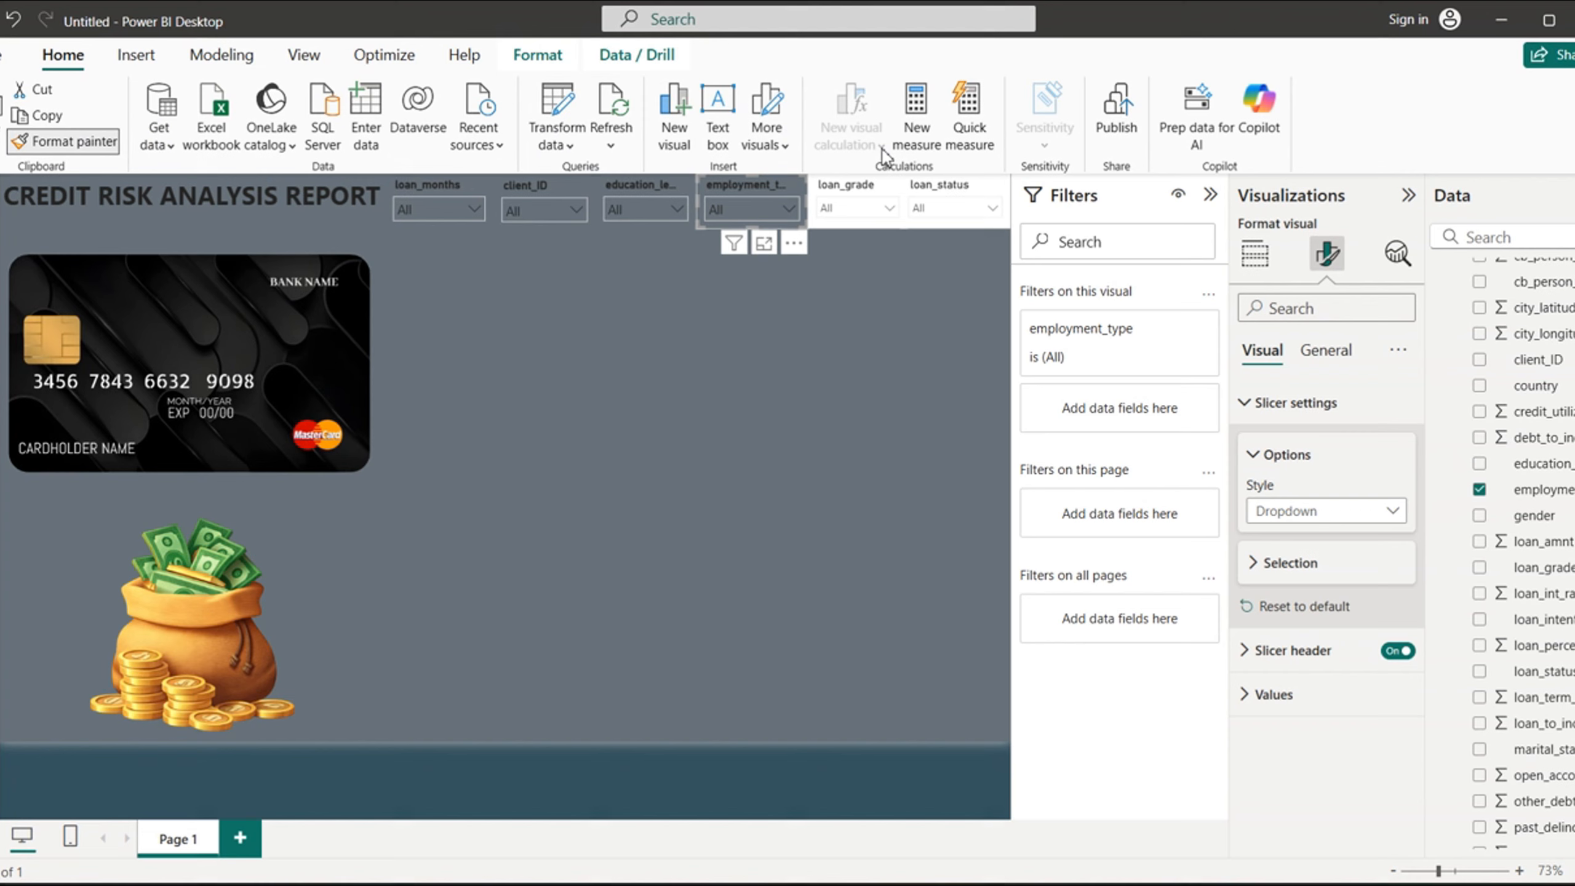
click(871, 206)
click(92, 147)
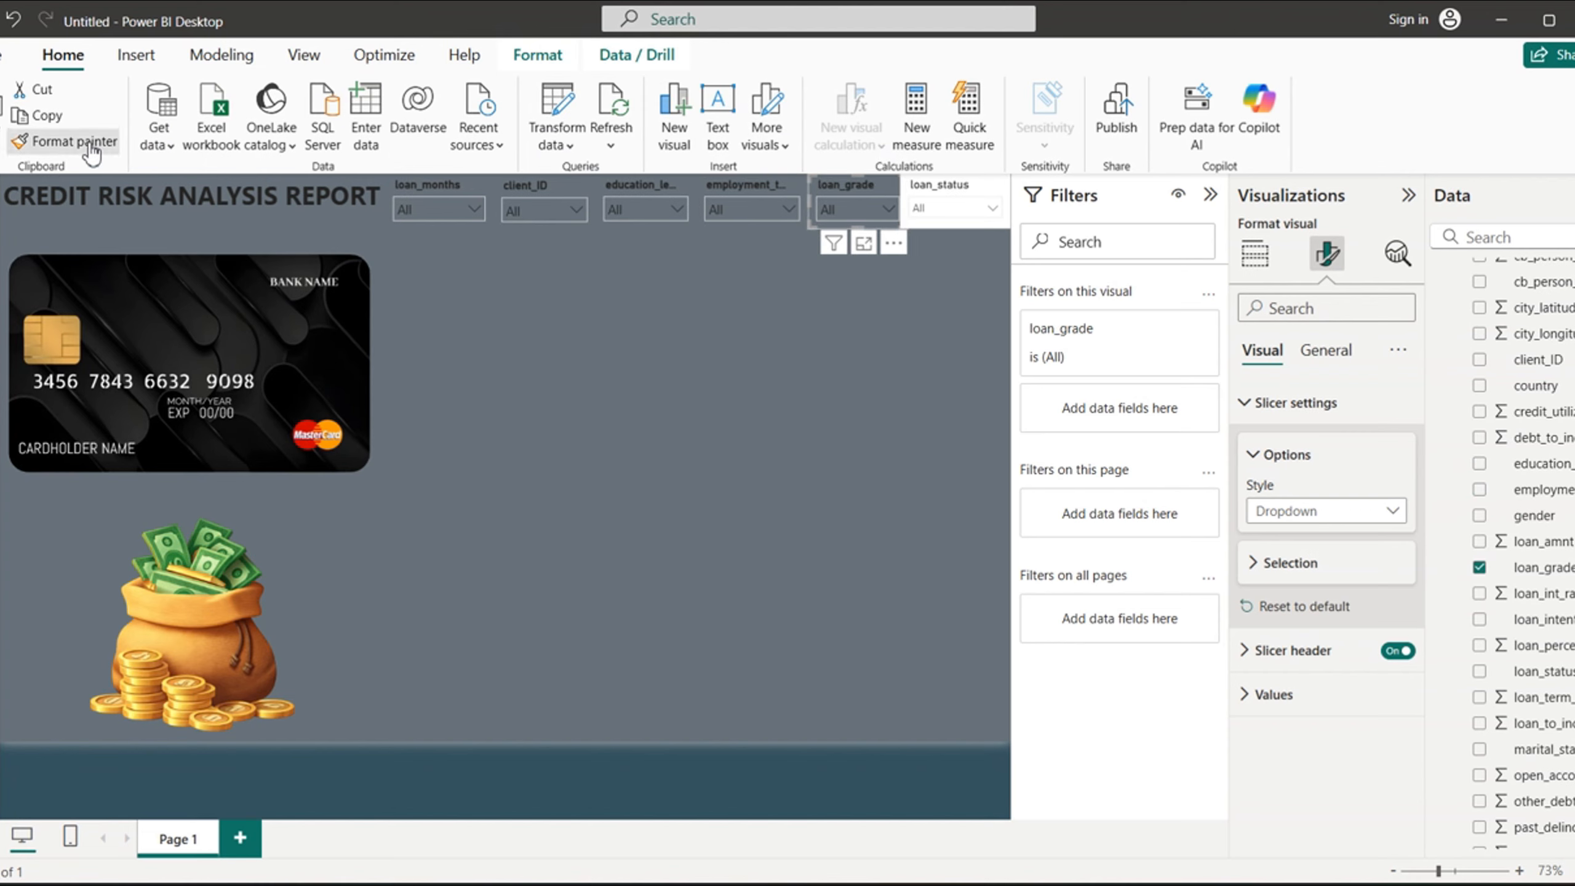
click(946, 193)
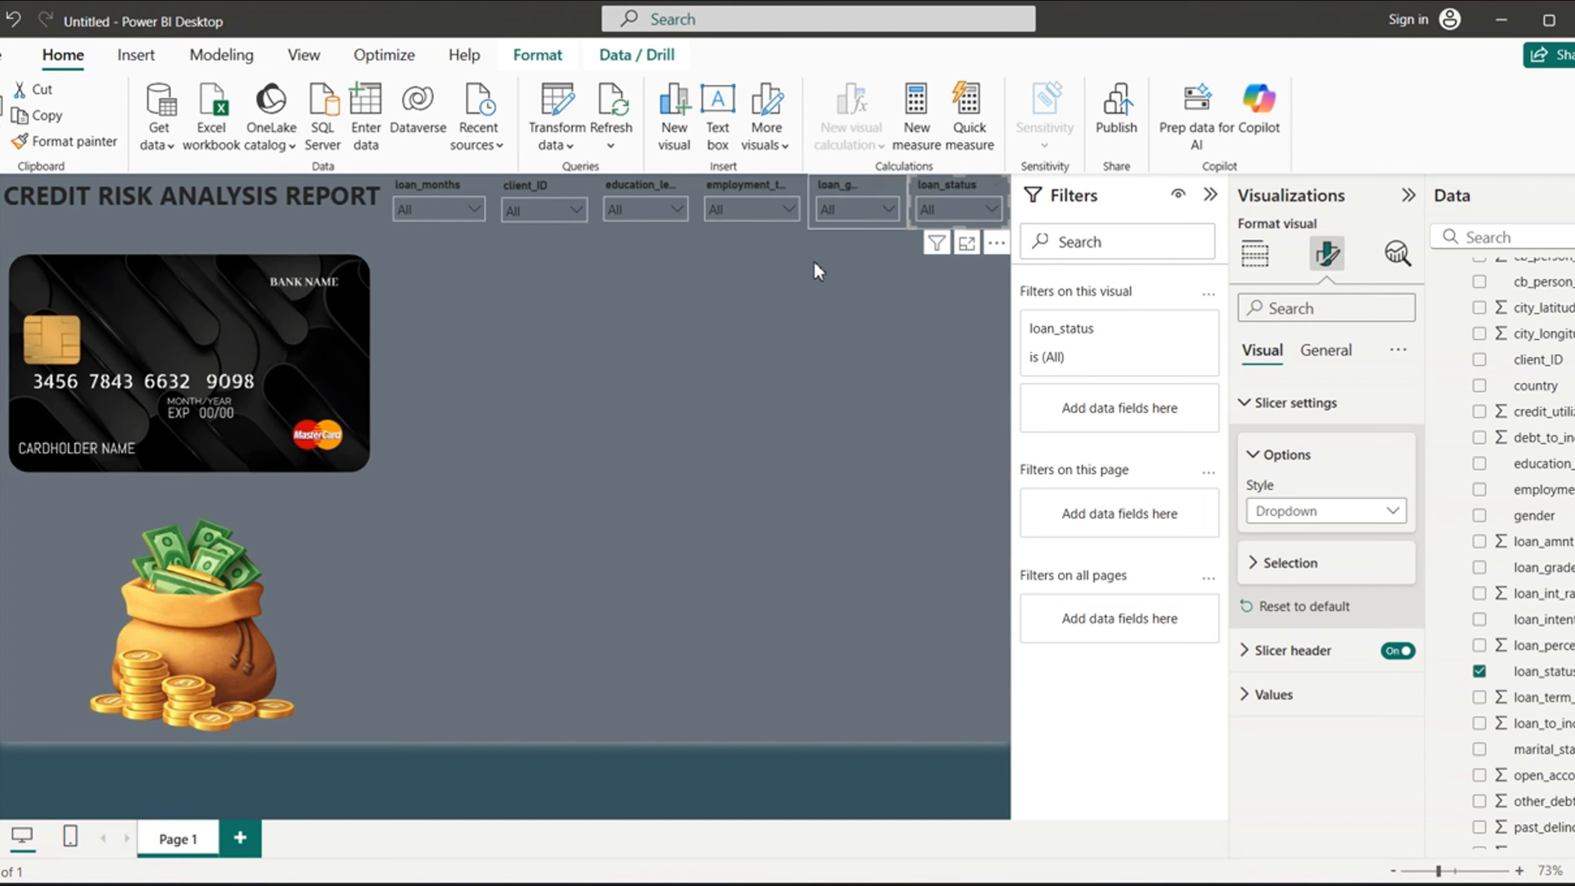
click(730, 310)
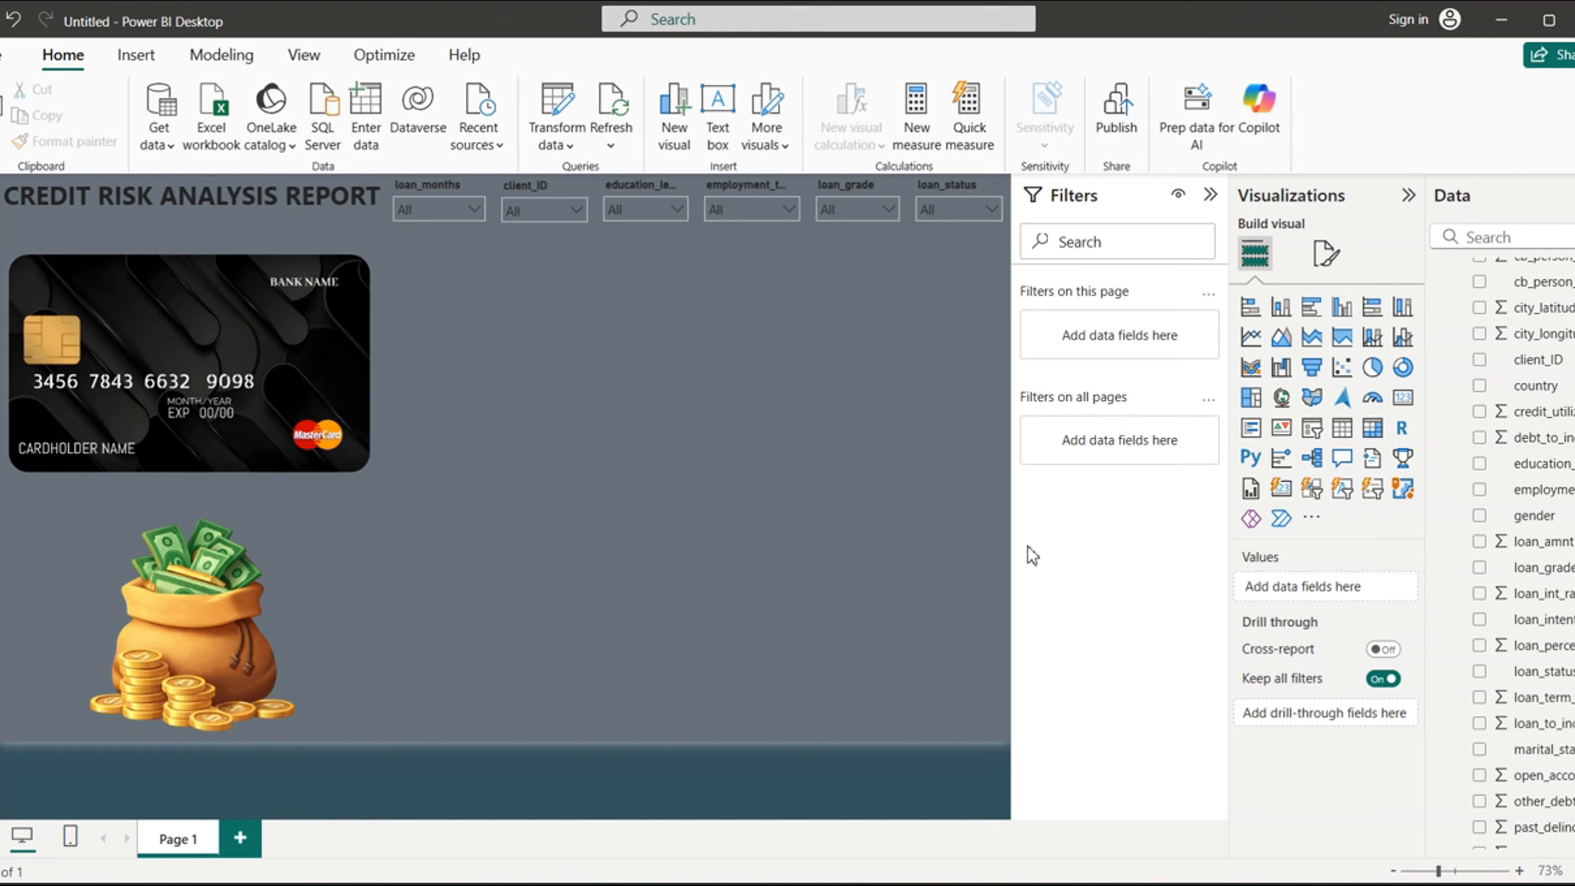
- Add a card visual showing the Total Income, Total Loans and Total Other Debts measures from the MEASURE TABLE
scroll(1513, 548, down, 3)
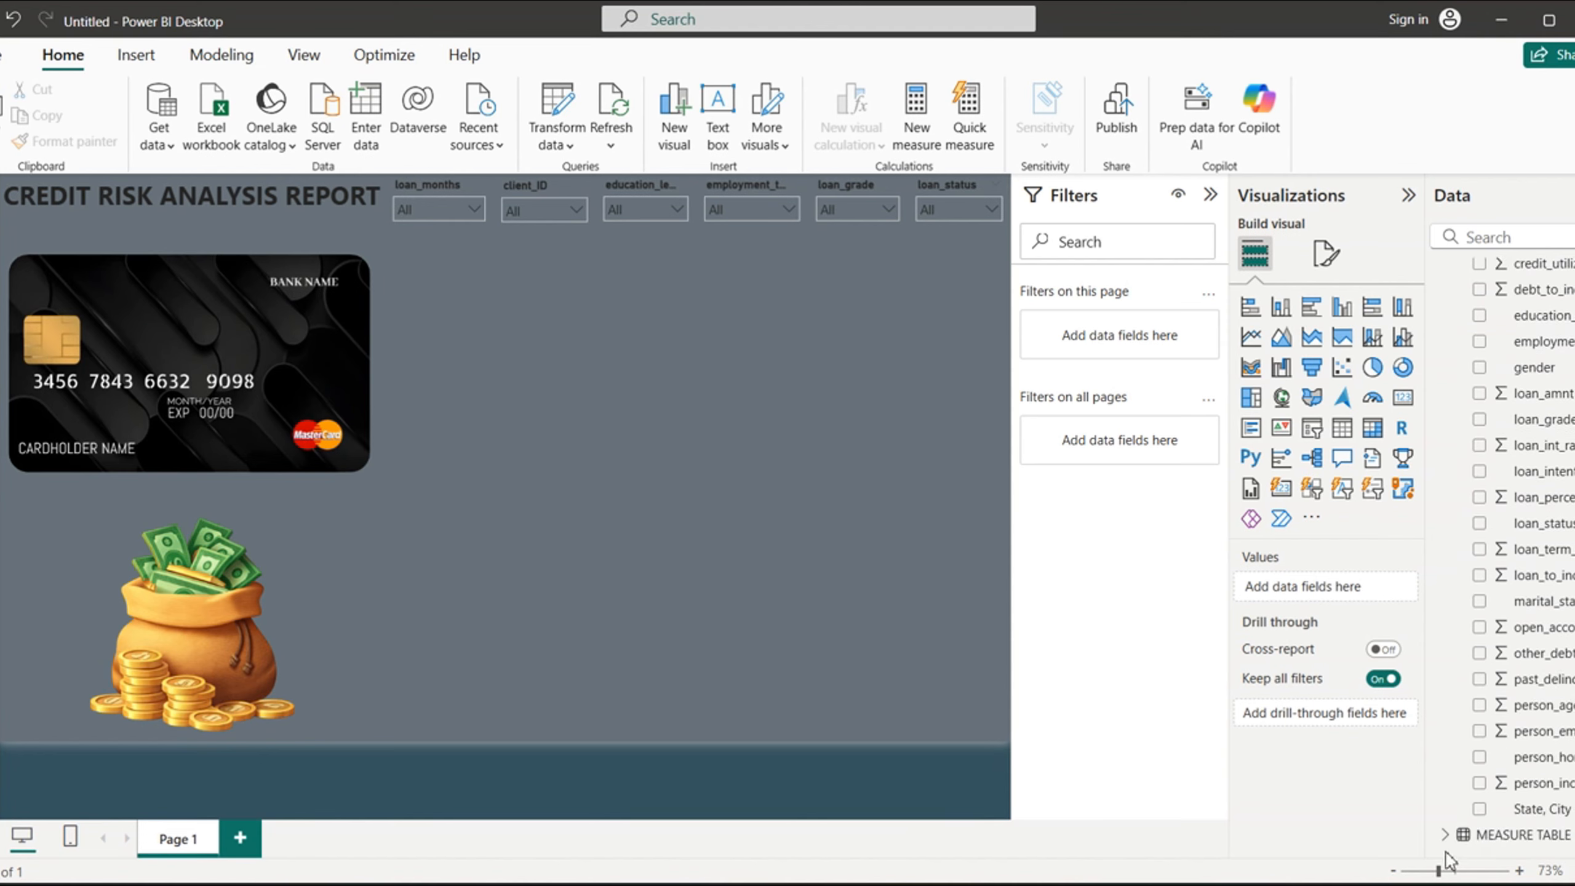
click(1445, 834)
scroll(1482, 788, down, 2)
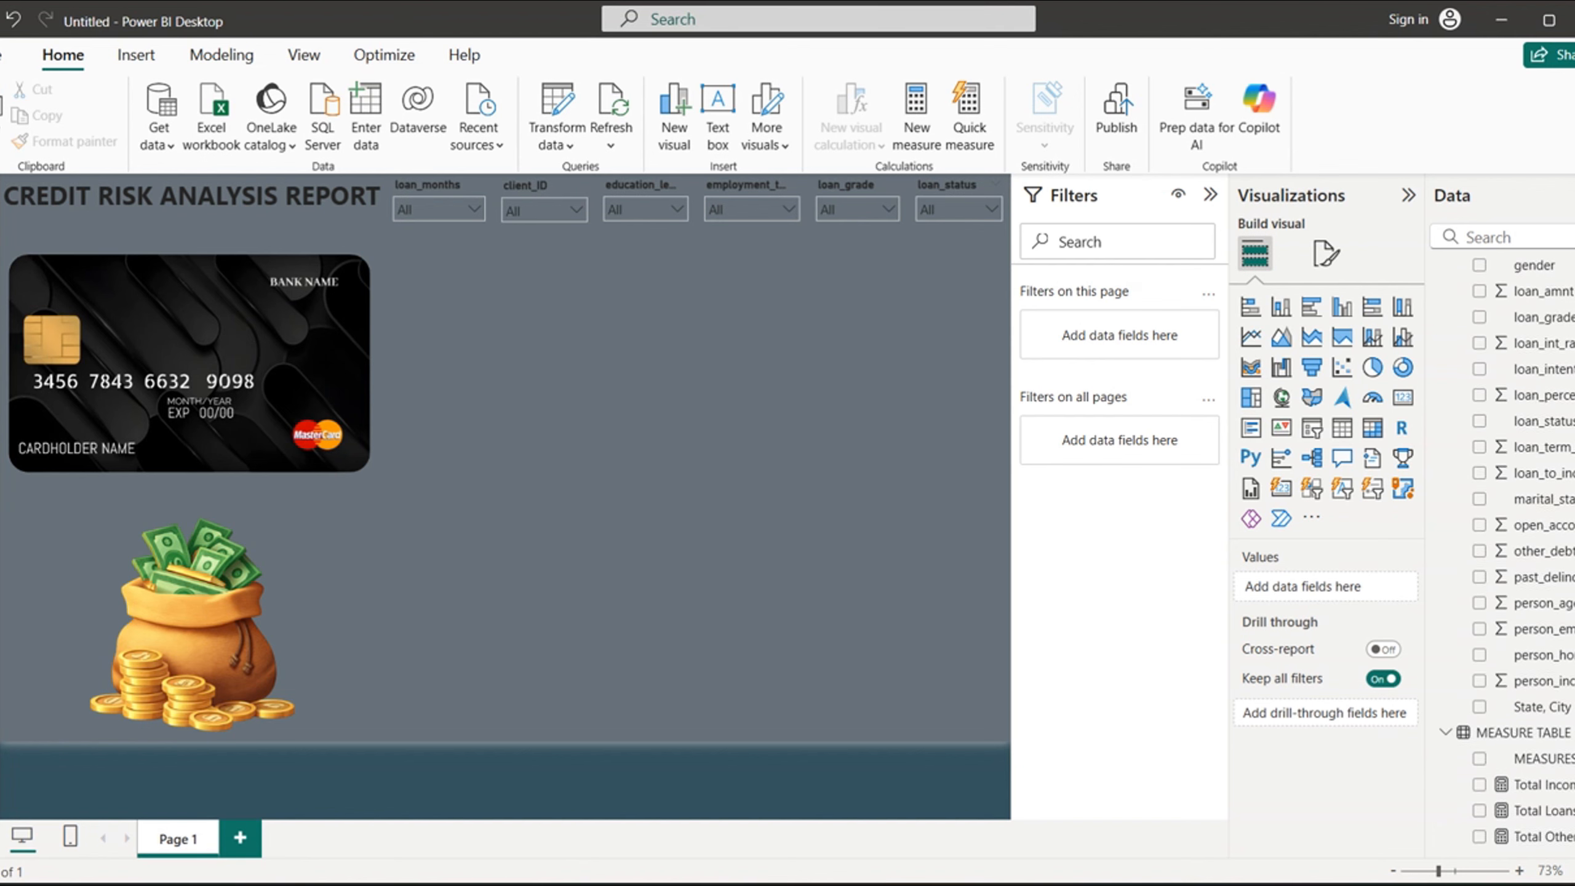
click(1481, 784)
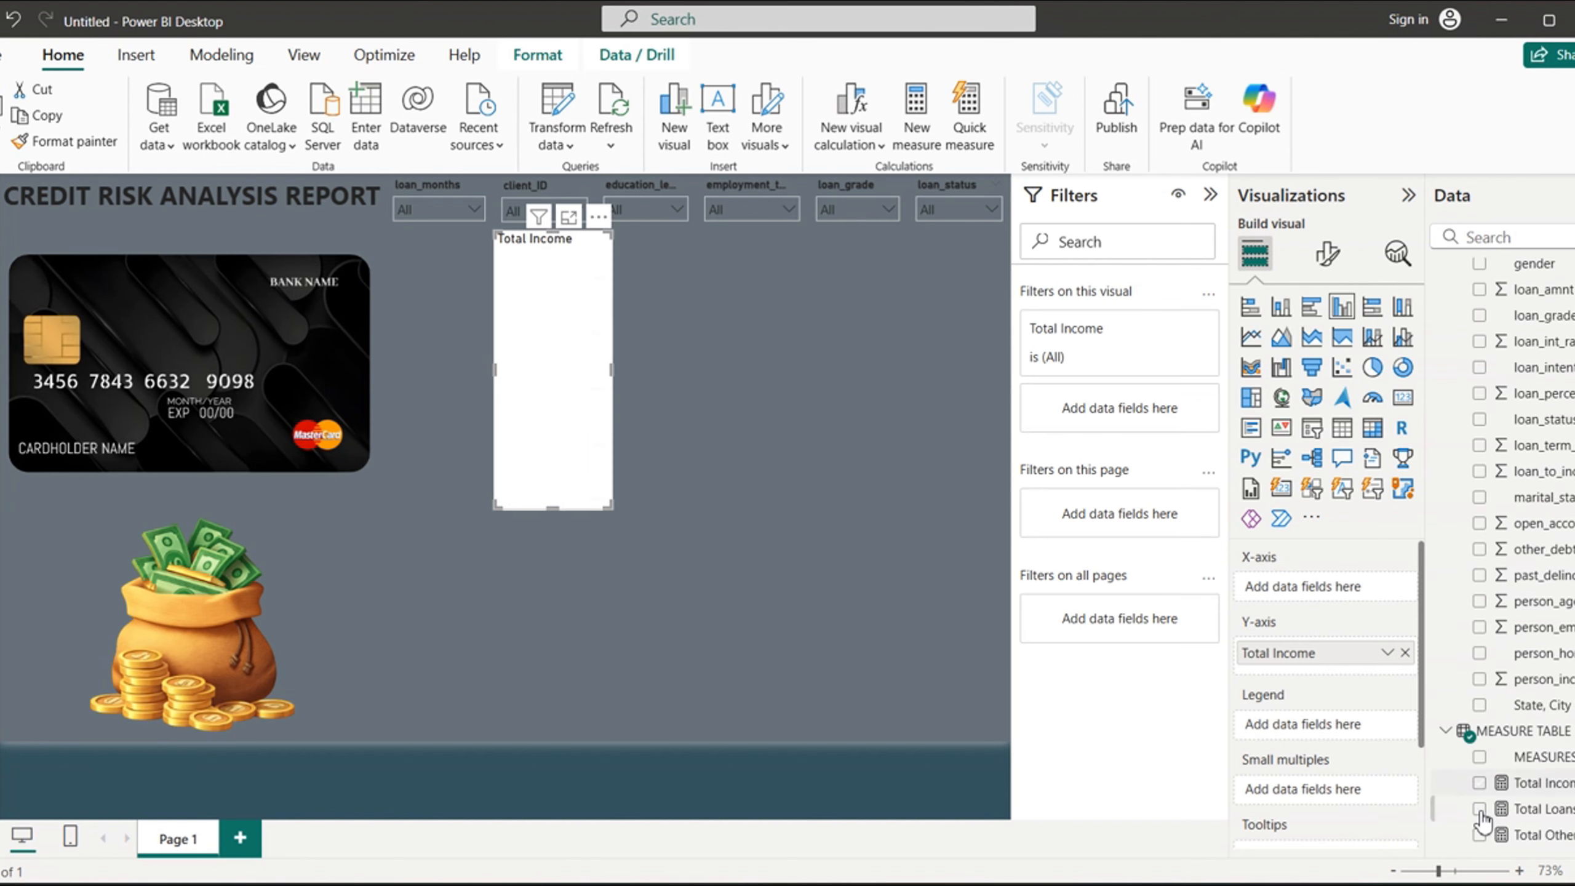
click(1480, 809)
click(1481, 834)
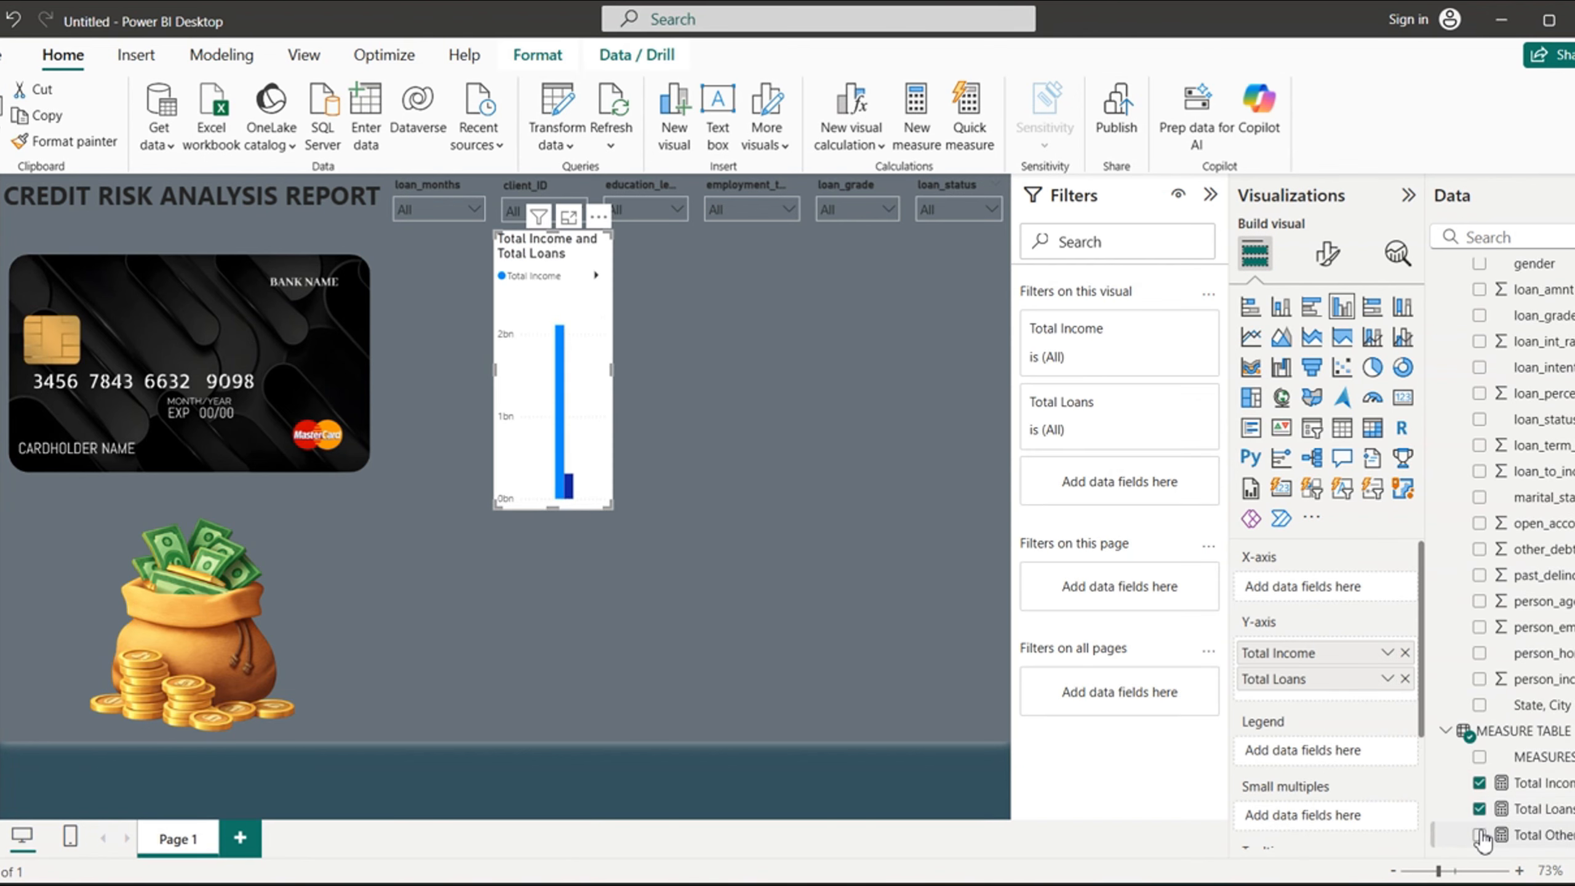
click(1281, 497)
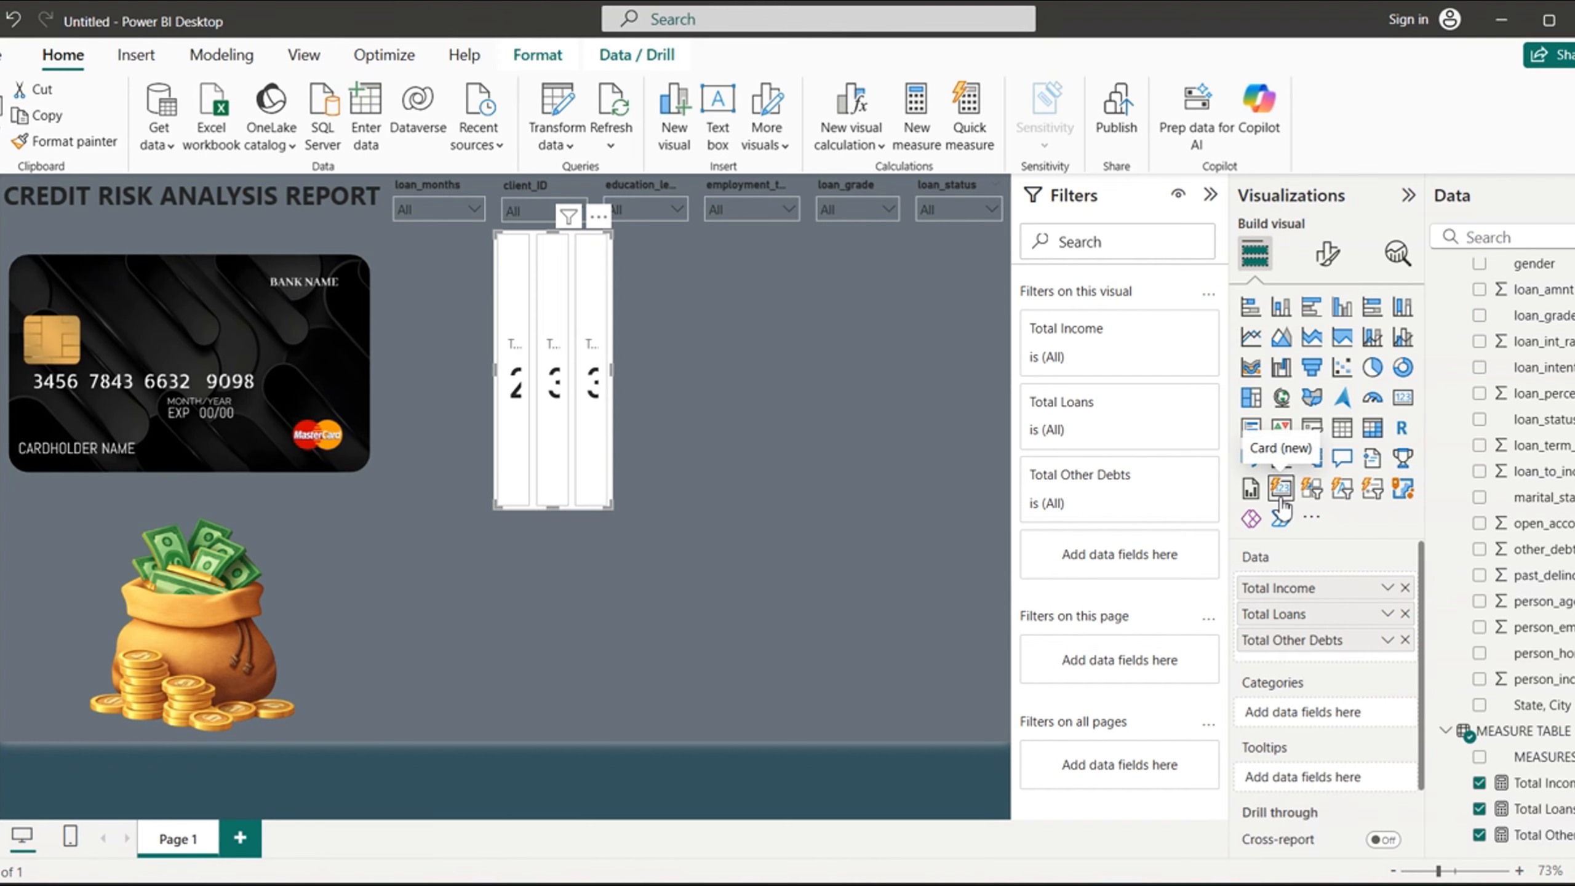
- Shrink the credit card image by lowering its upper edge, dismissing the sign-in prompts
click(178, 235)
click(690, 557)
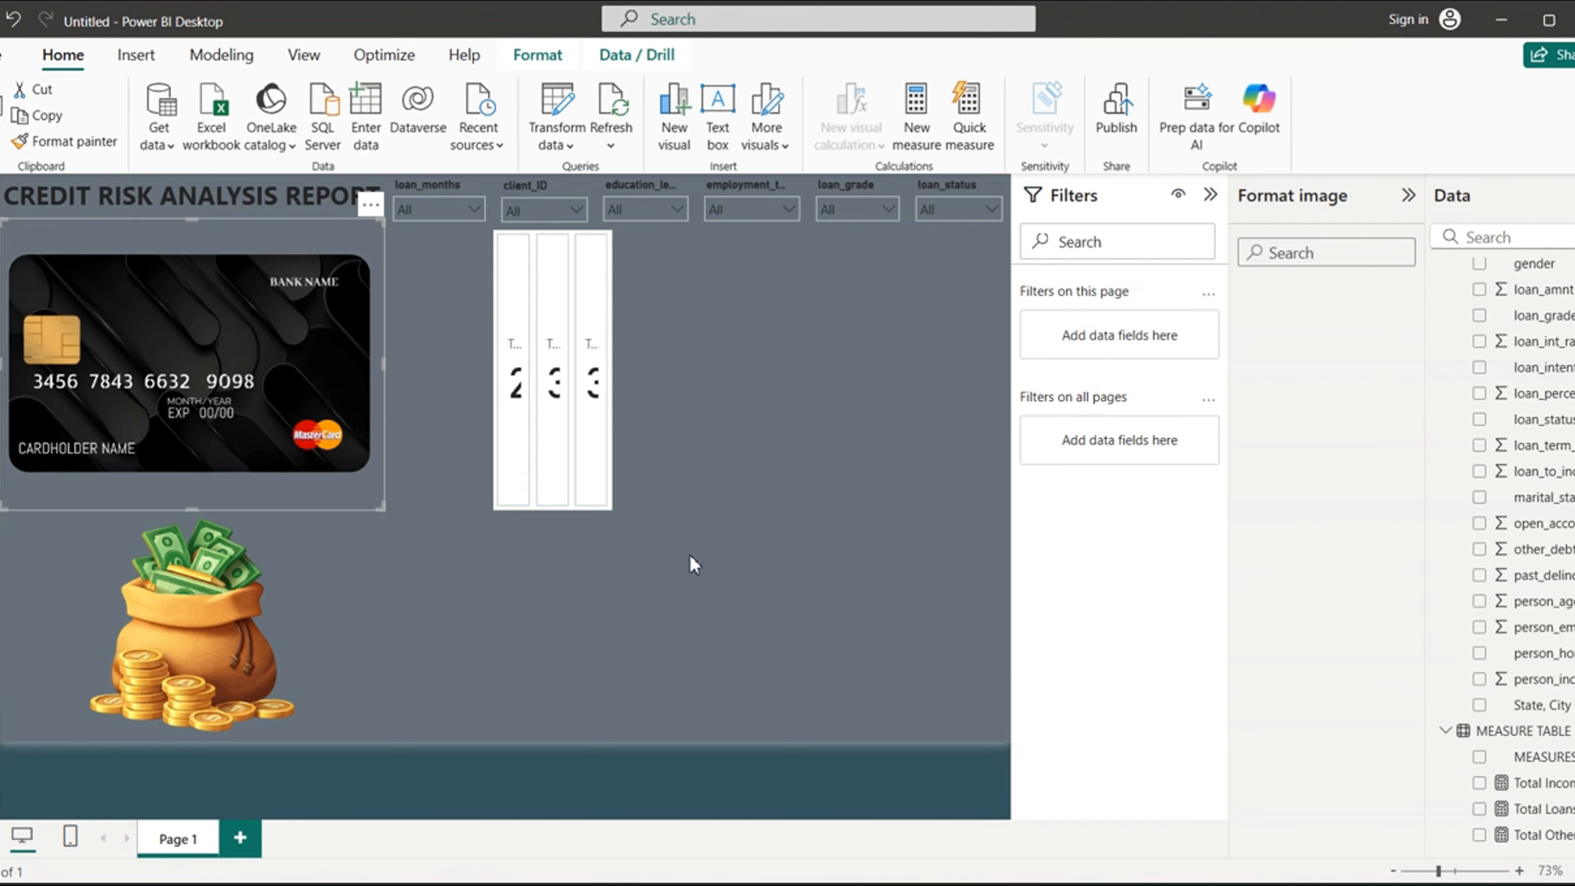
drag(193, 224, 198, 280)
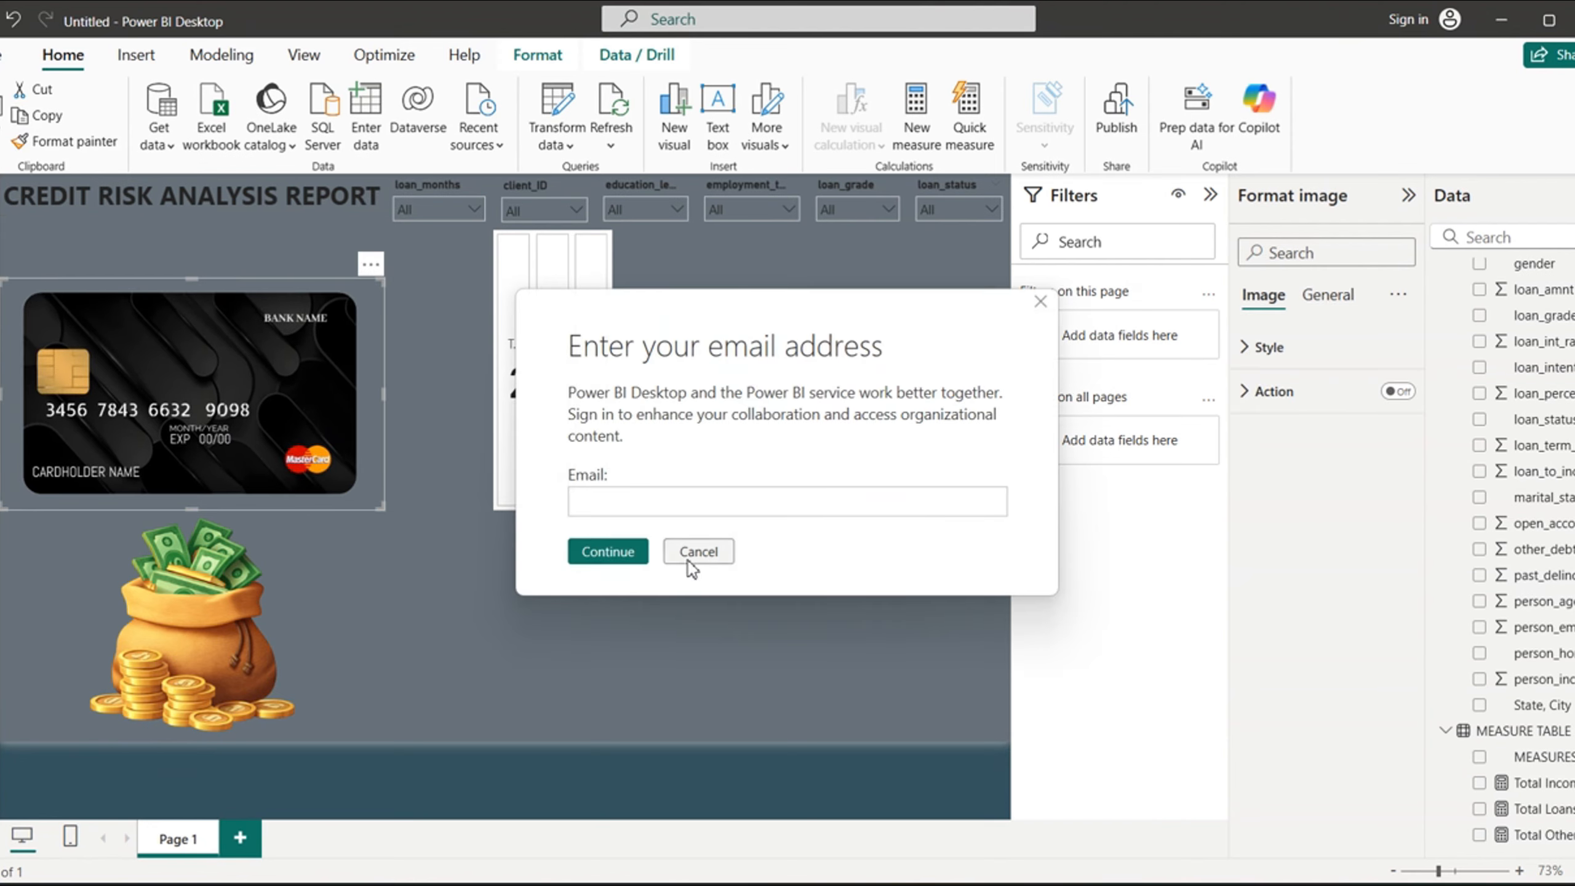
click(701, 556)
- Shrink the money bag image slightly by lowering its upper edge, dismissing the sign-in prompts
click(77, 623)
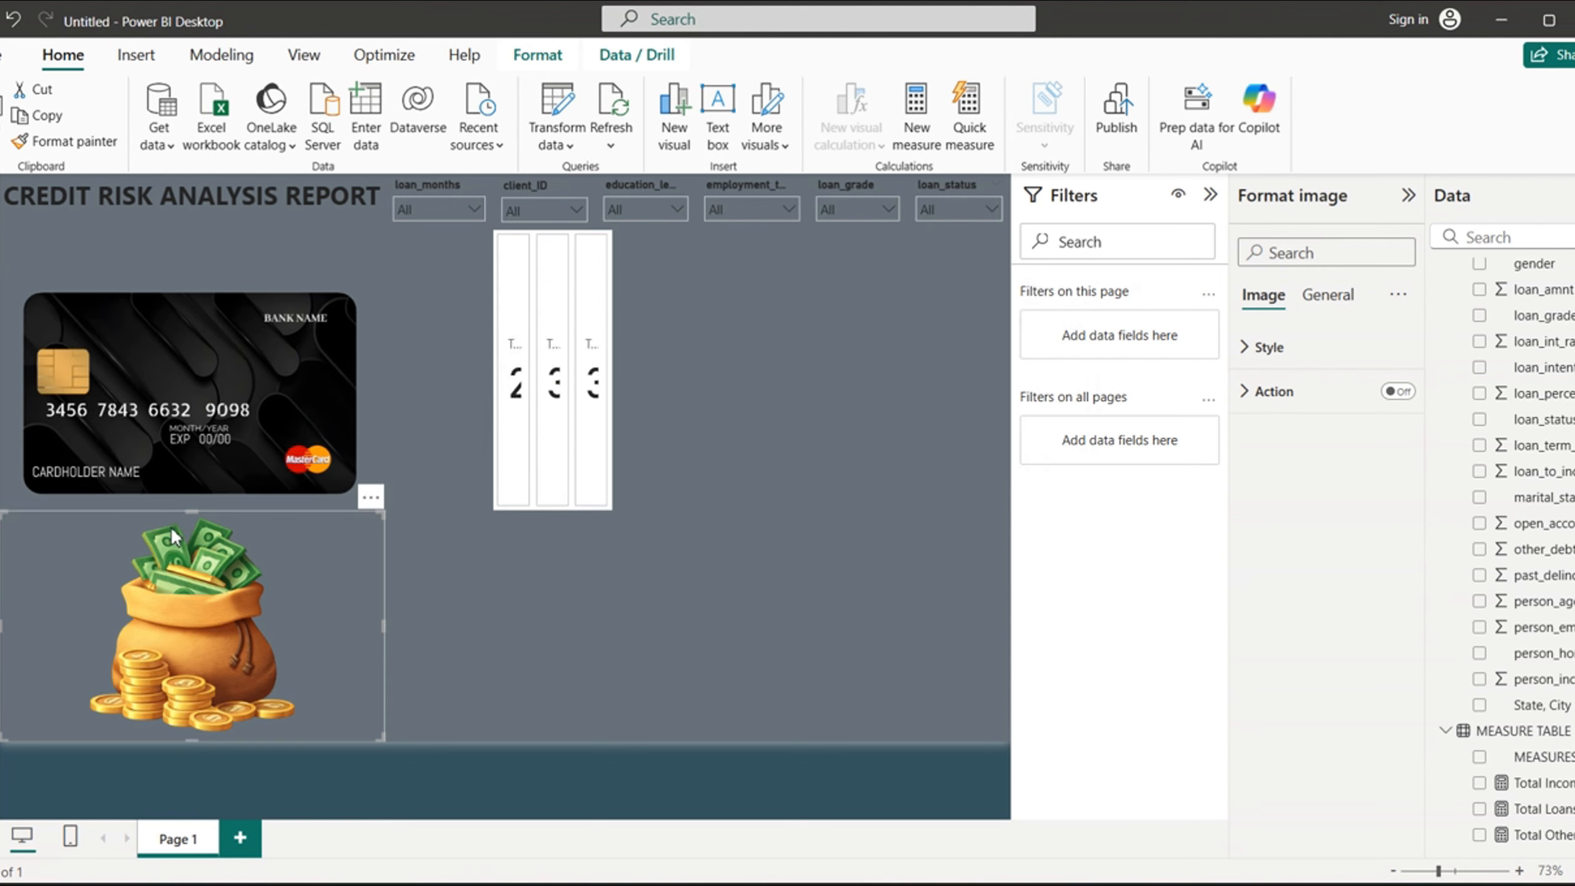
click(697, 551)
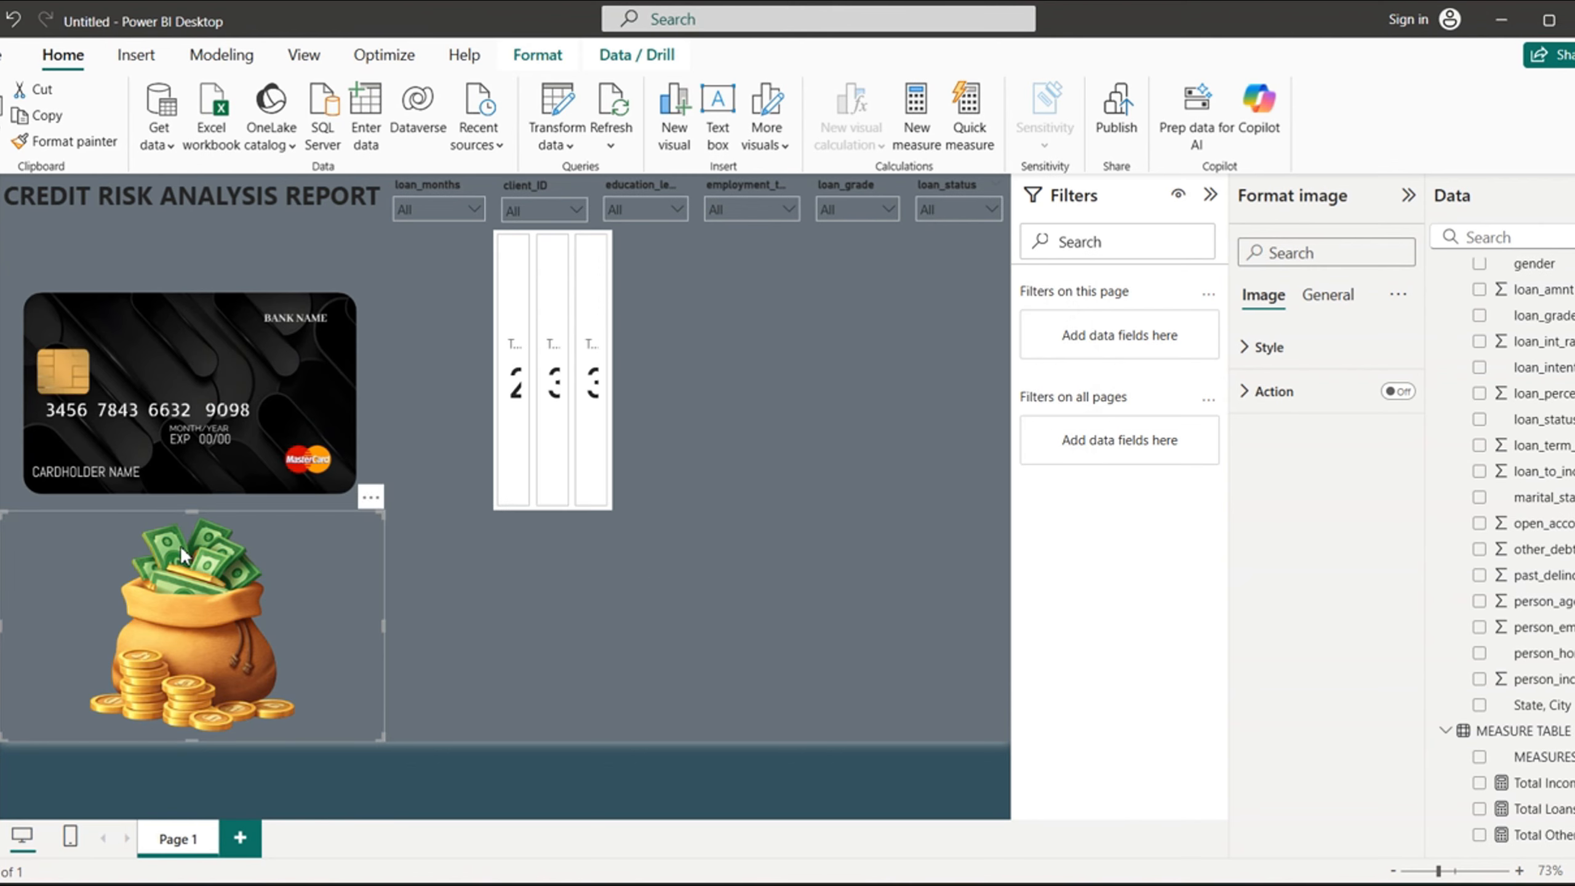
drag(195, 518, 195, 533)
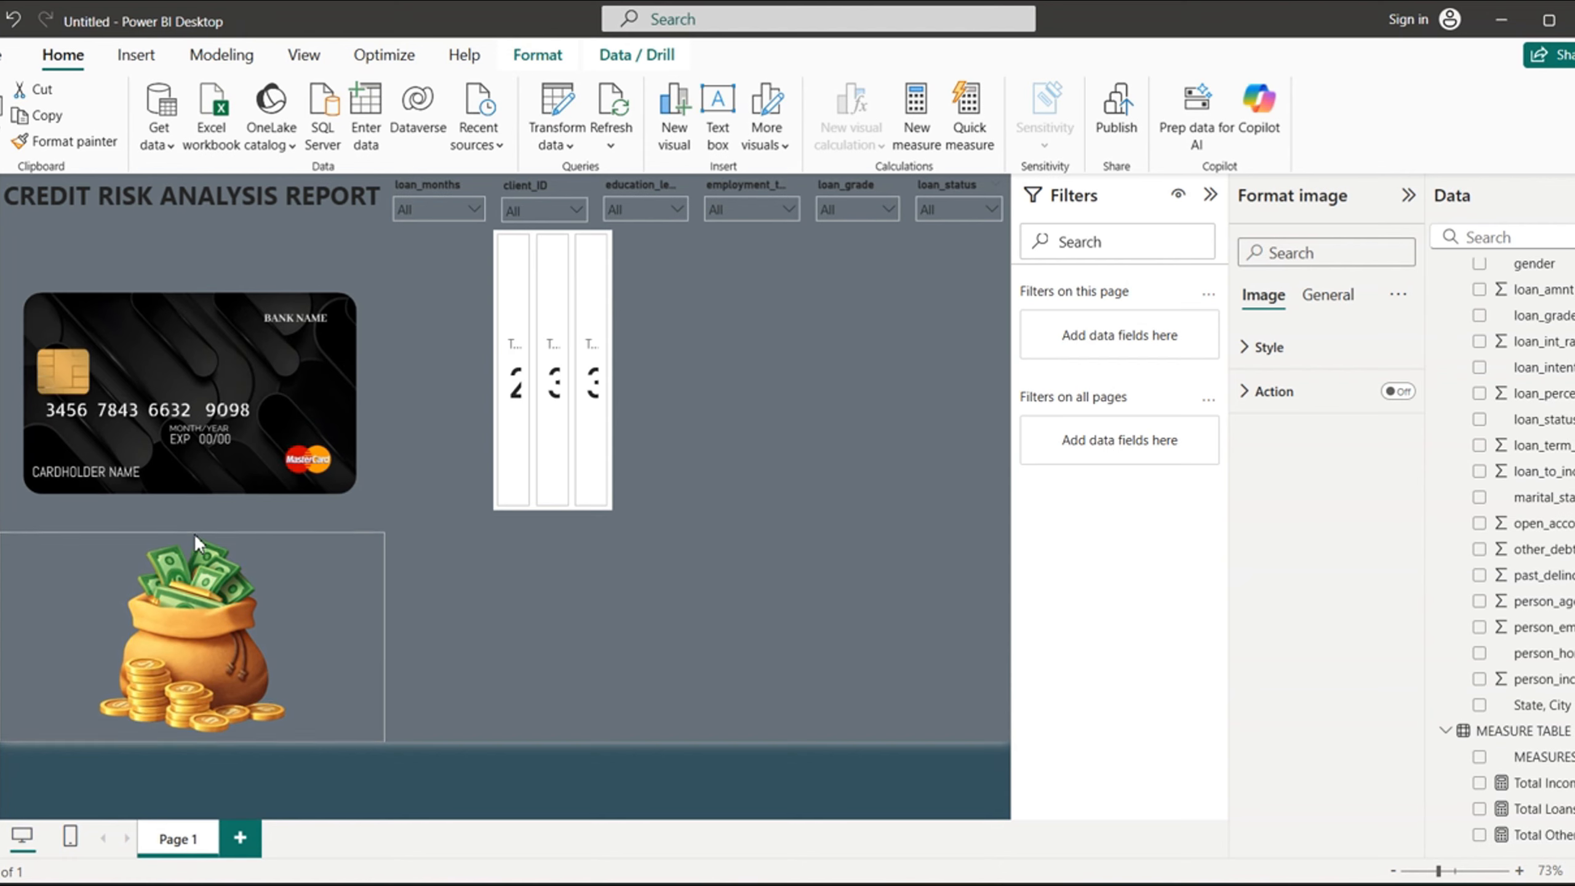
click(698, 554)
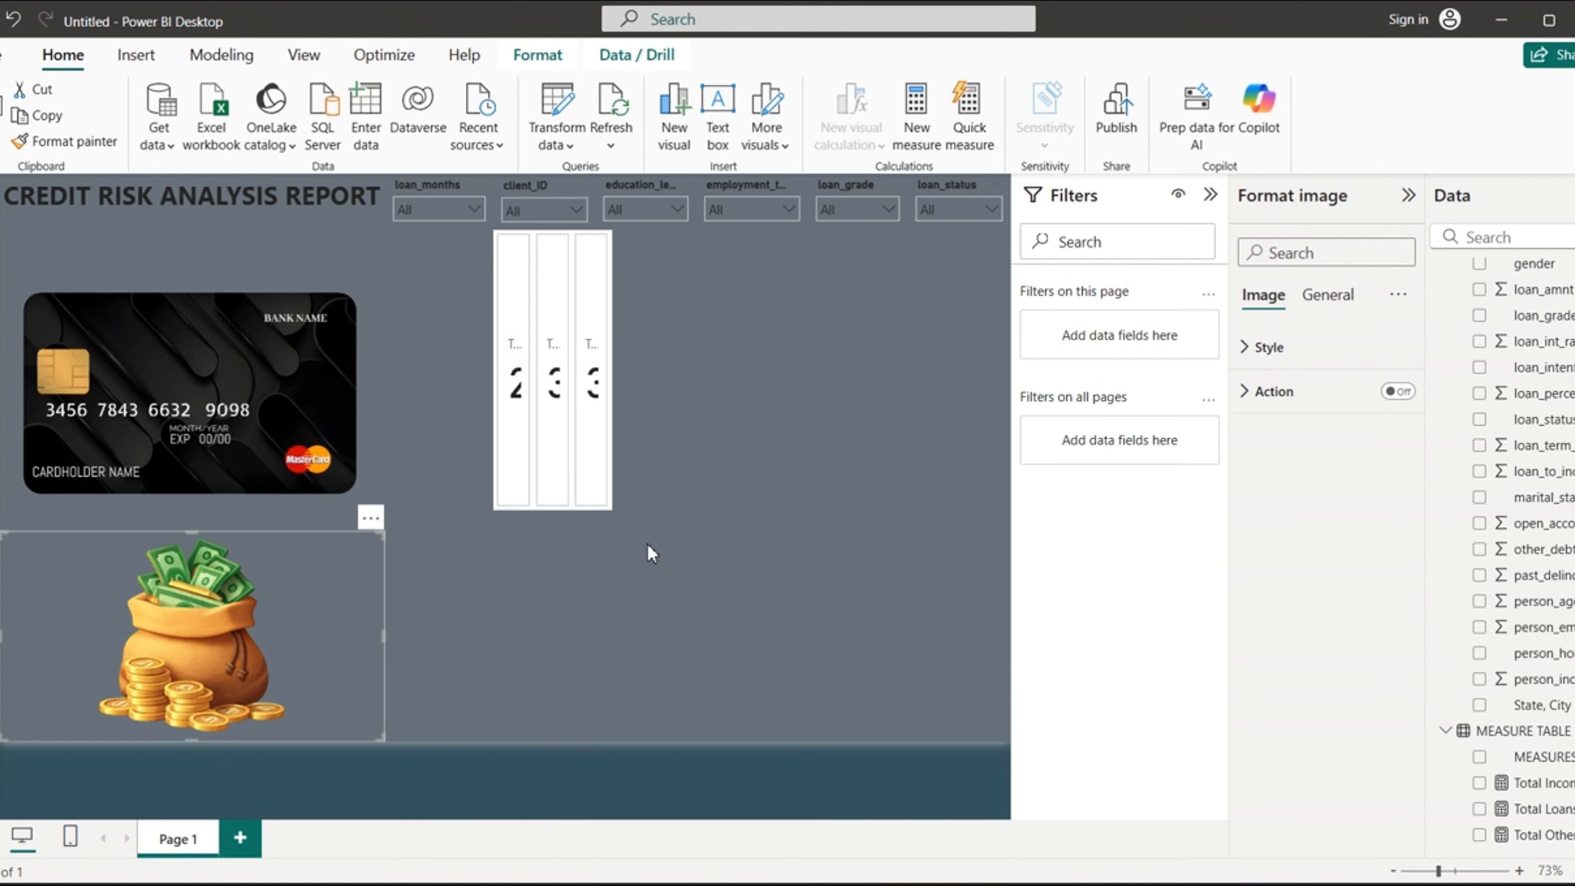
- Extend the credit card image's lower edge down to the money bag image, dismissing the sign-in prompts
click(194, 303)
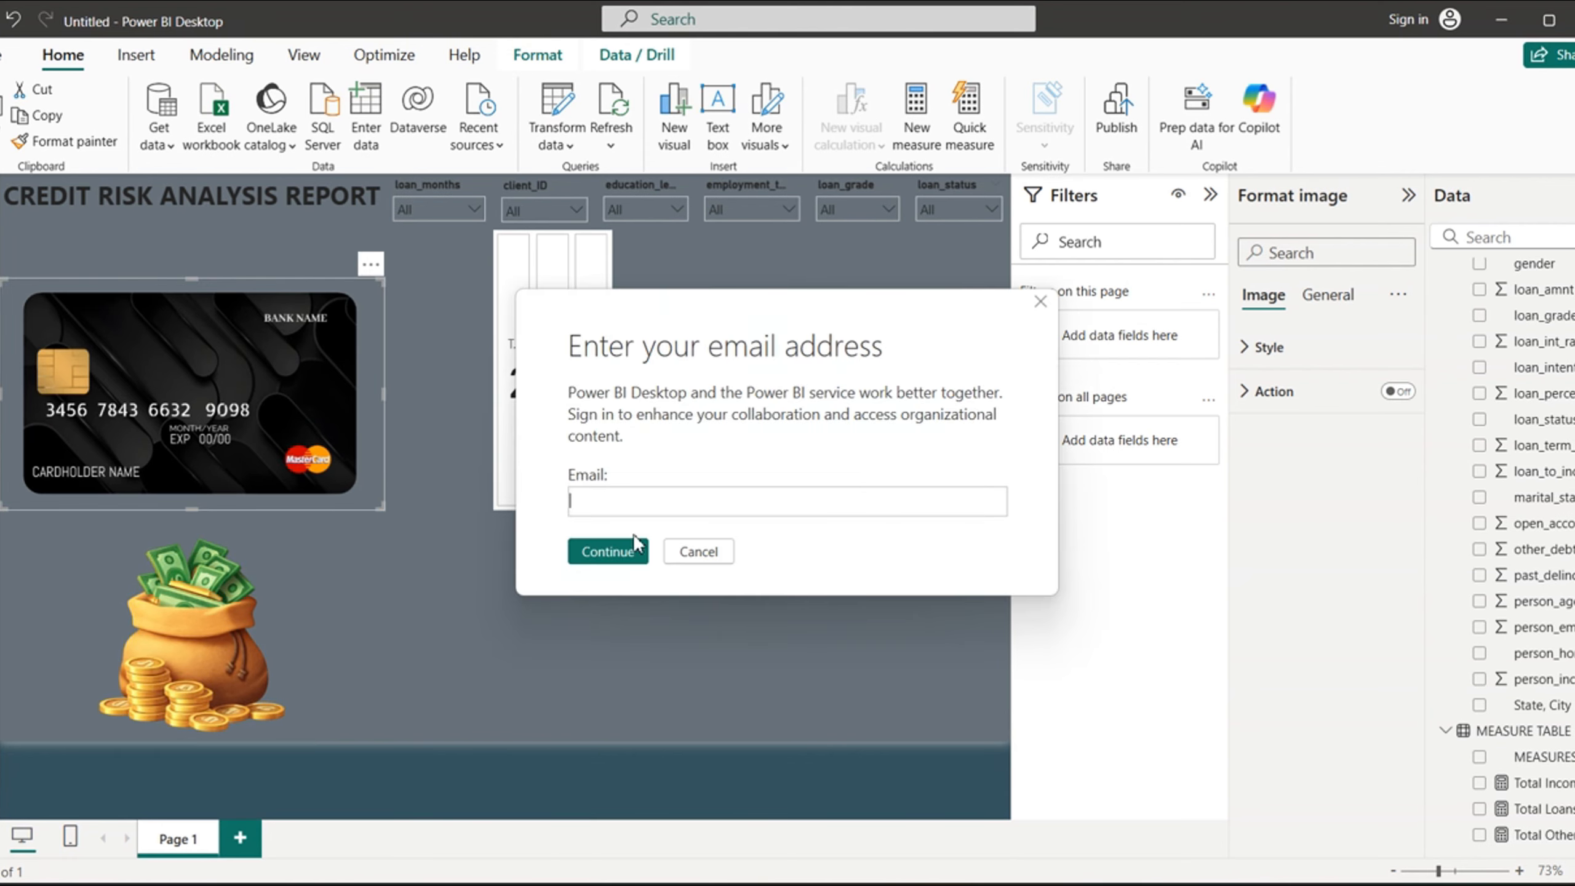
click(699, 551)
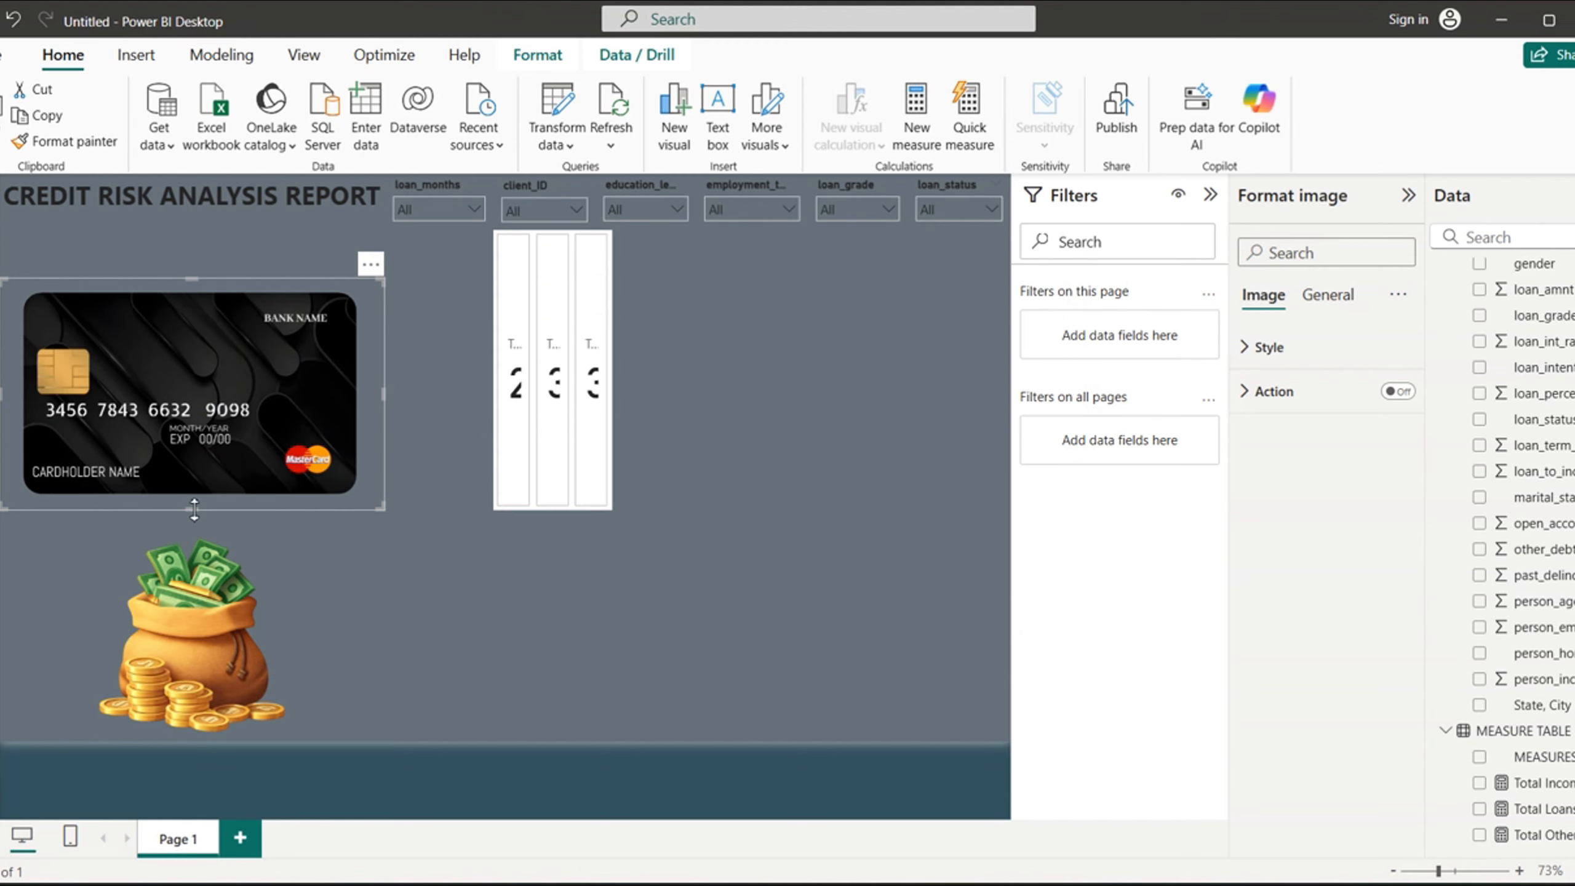
drag(192, 510, 195, 527)
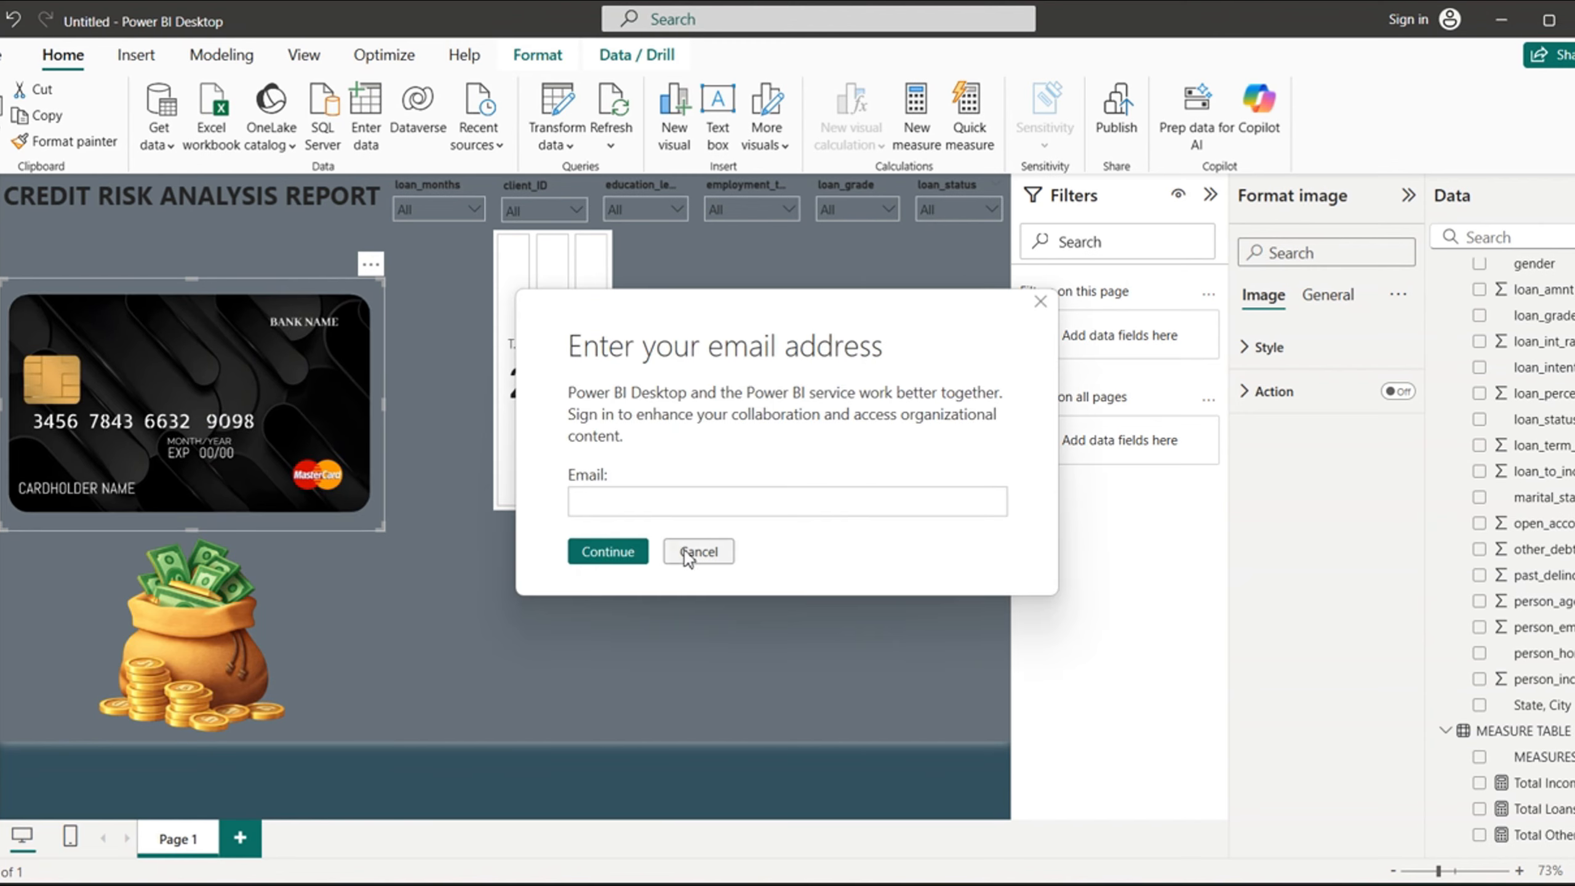
click(691, 550)
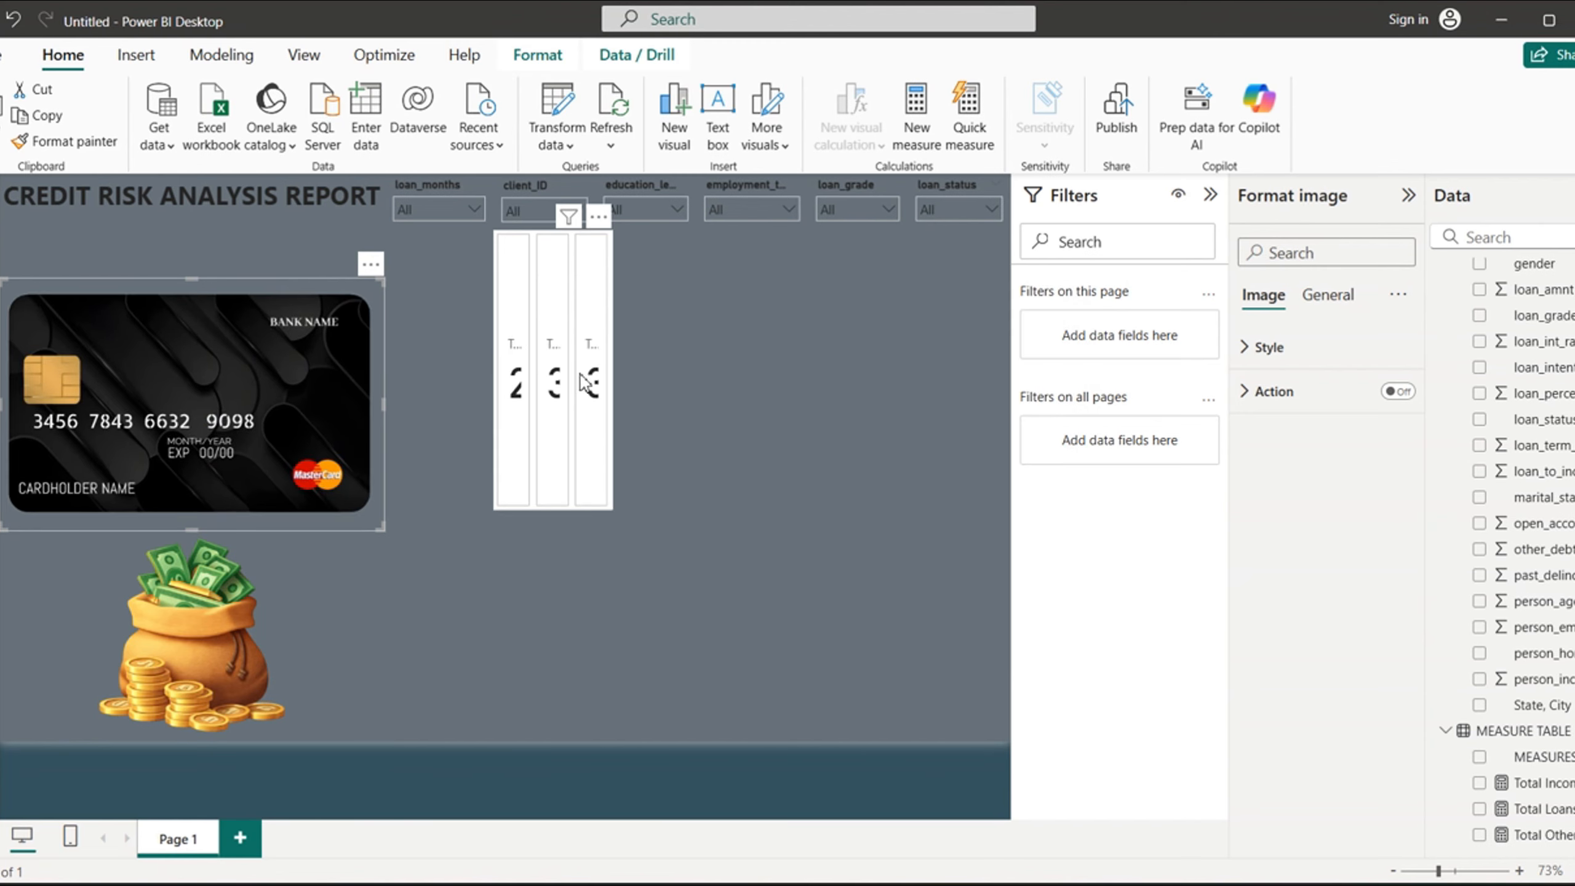
- Set the space between cards to 0 px in the card visual's multi-card layout
click(579, 259)
click(1249, 493)
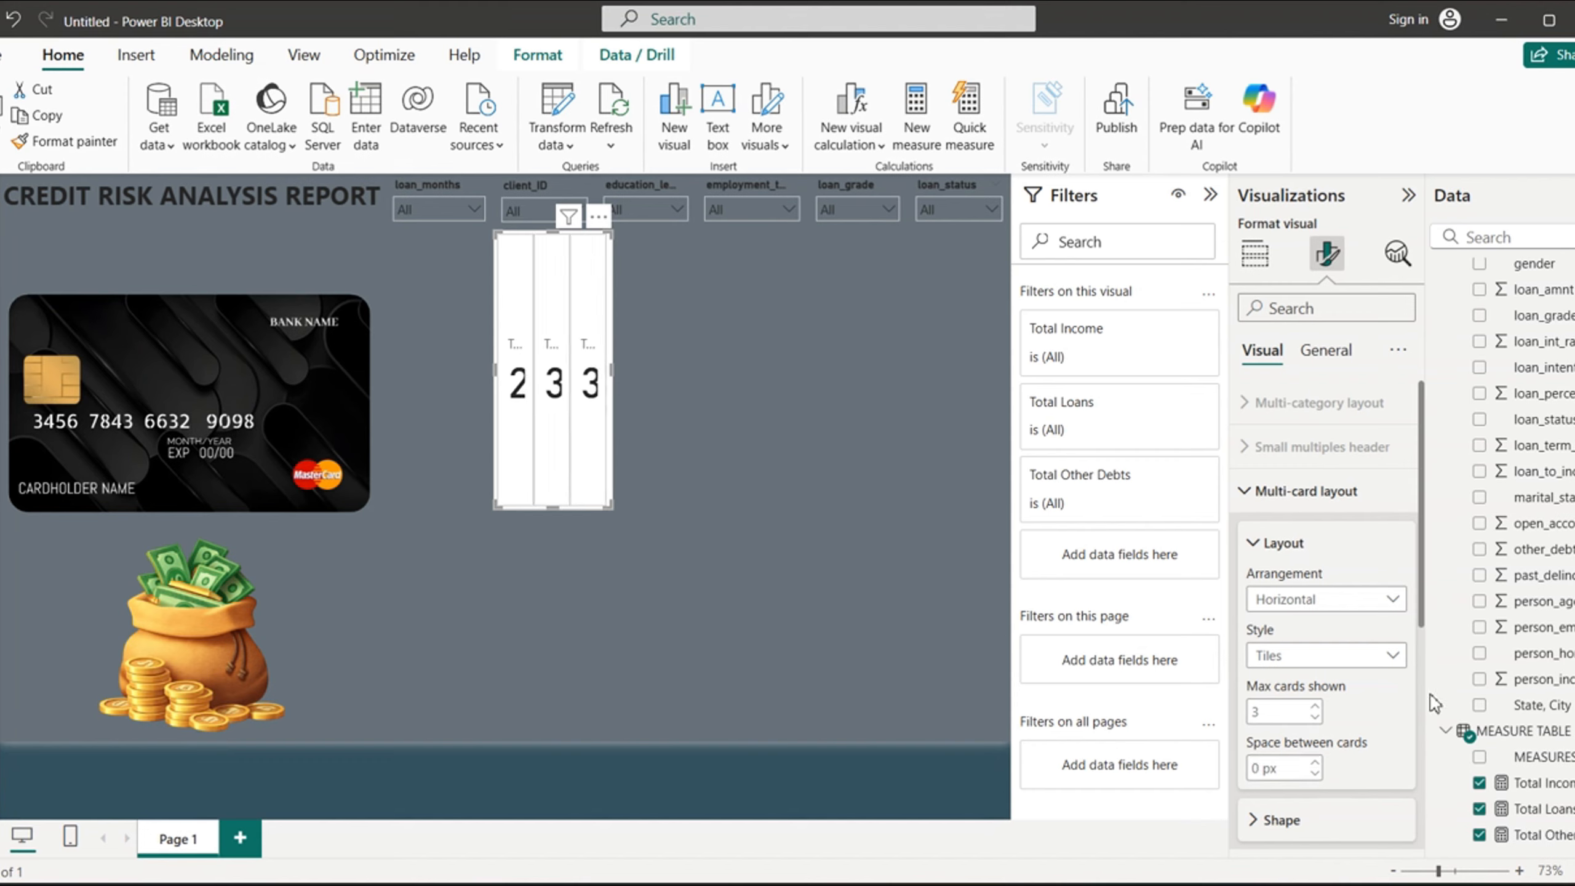
drag(1424, 605, 1425, 538)
click(1248, 491)
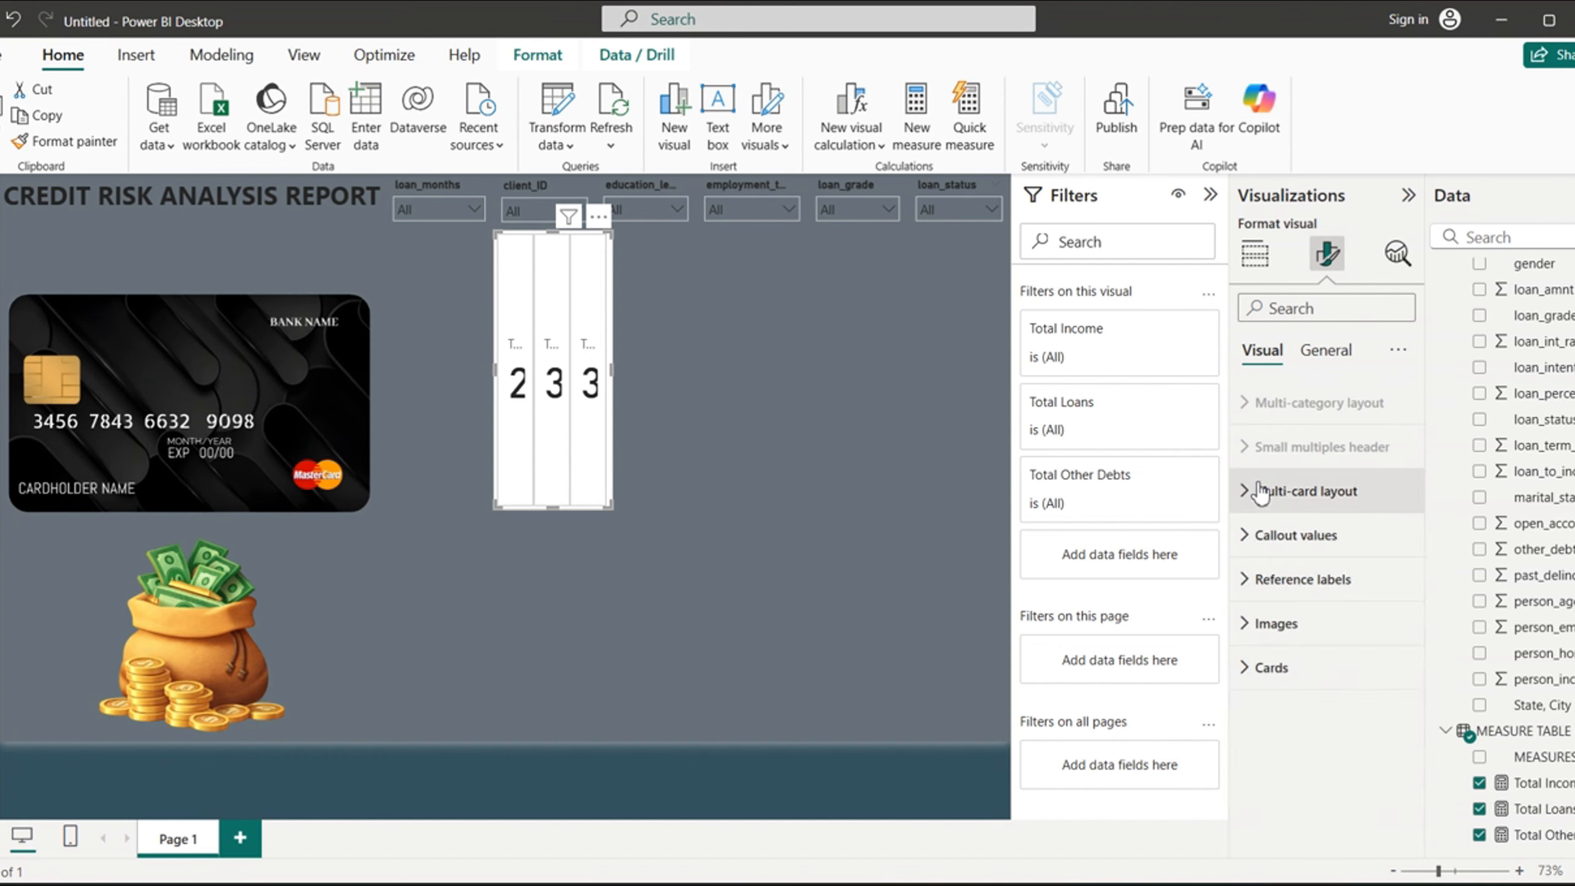
- Format the card visual's callout values for all series as size 22, bold and horizontally centred
click(1250, 537)
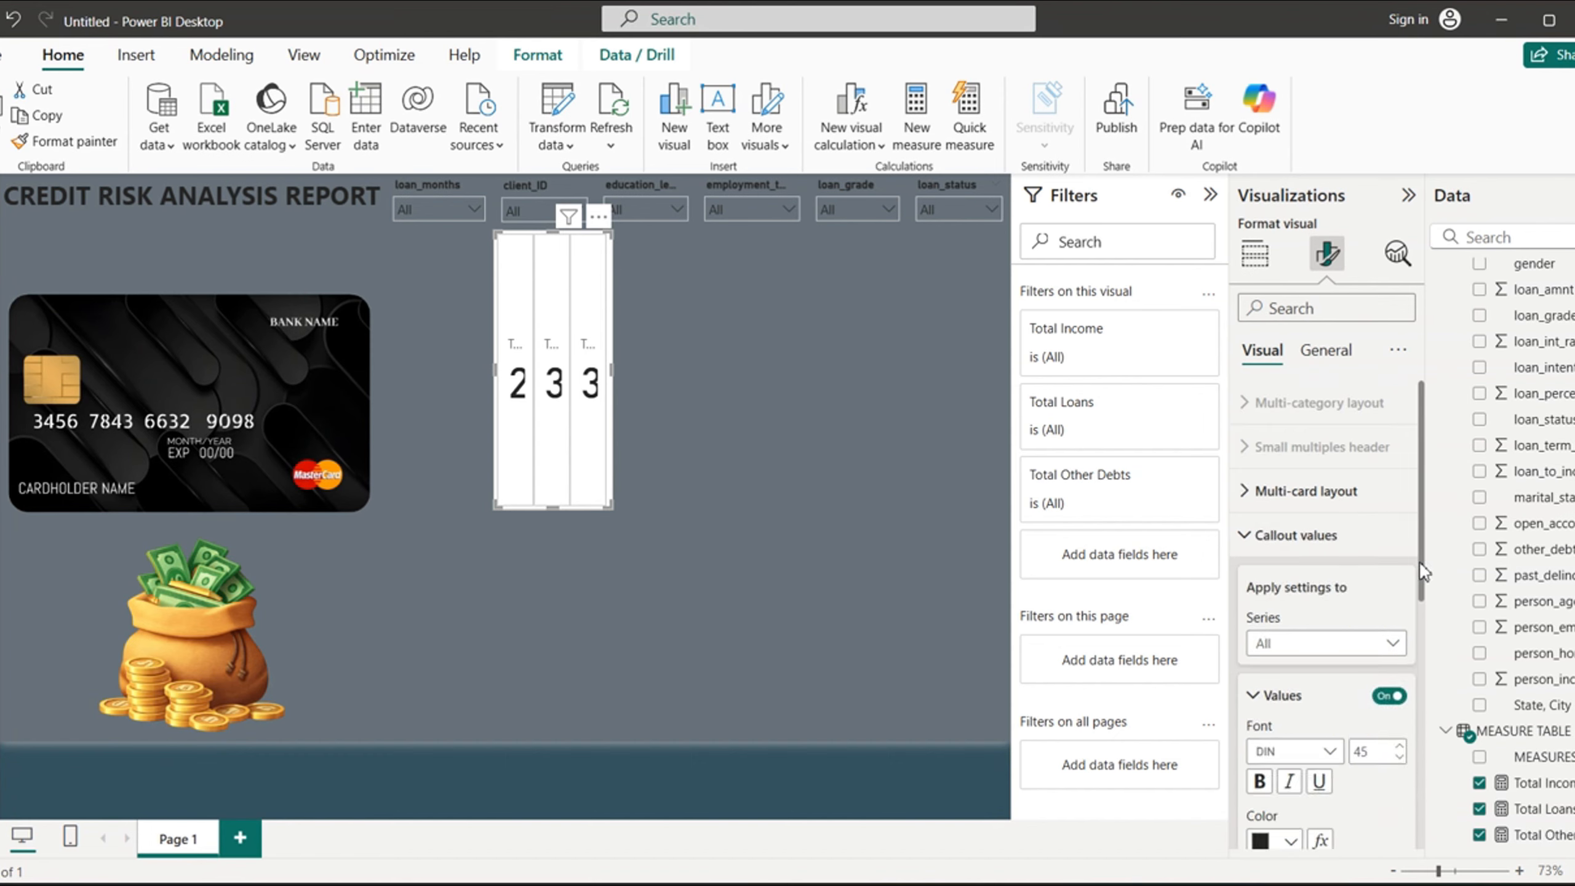
drag(1424, 574, 1425, 644)
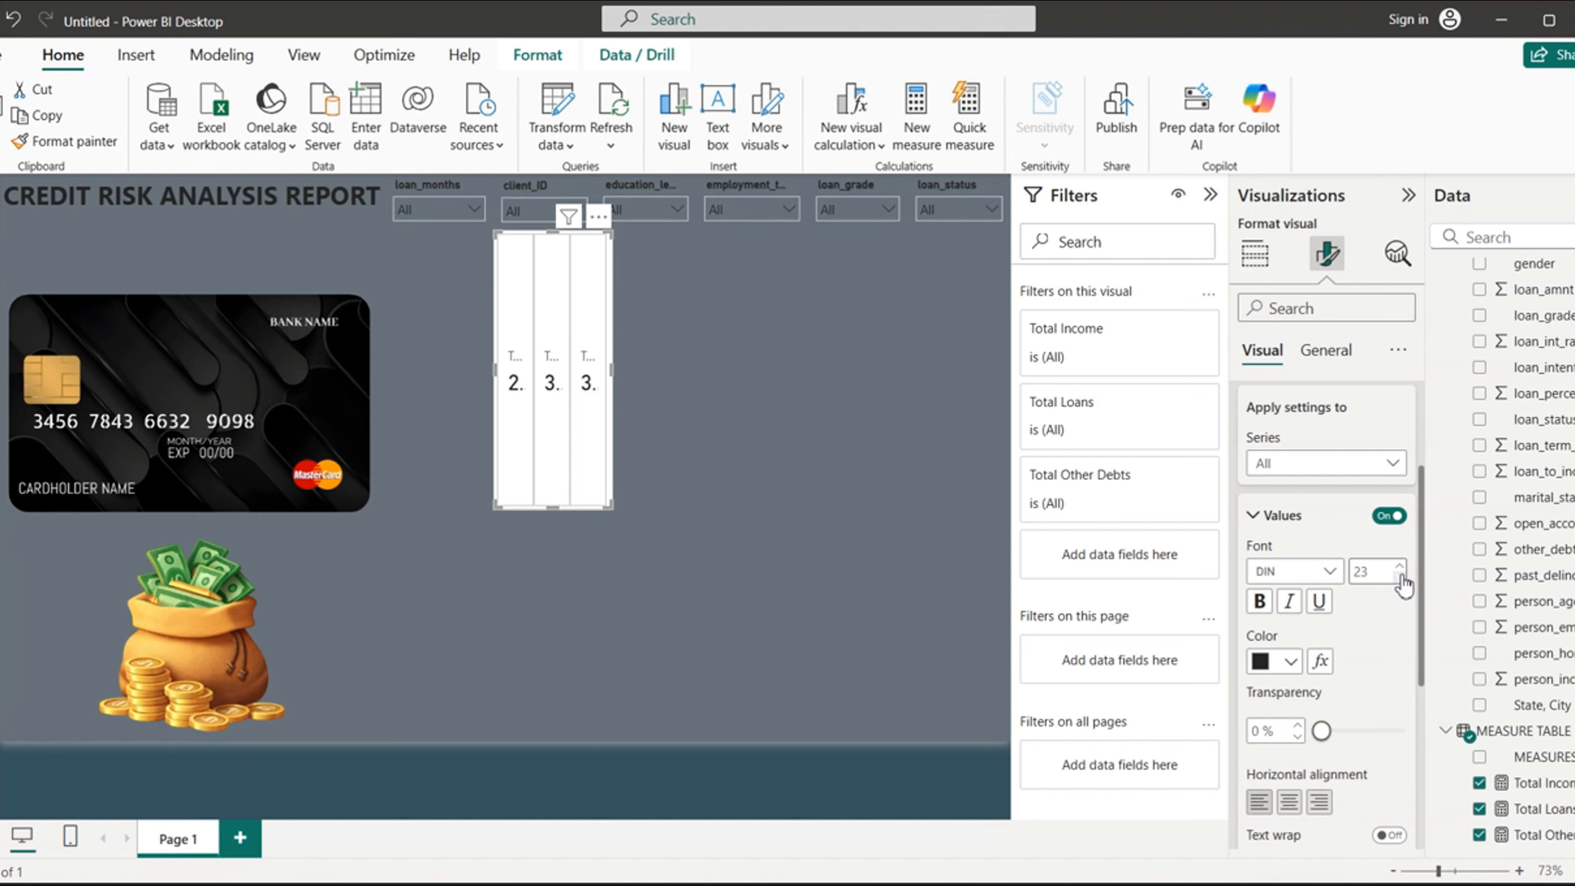
click(1260, 601)
click(1292, 804)
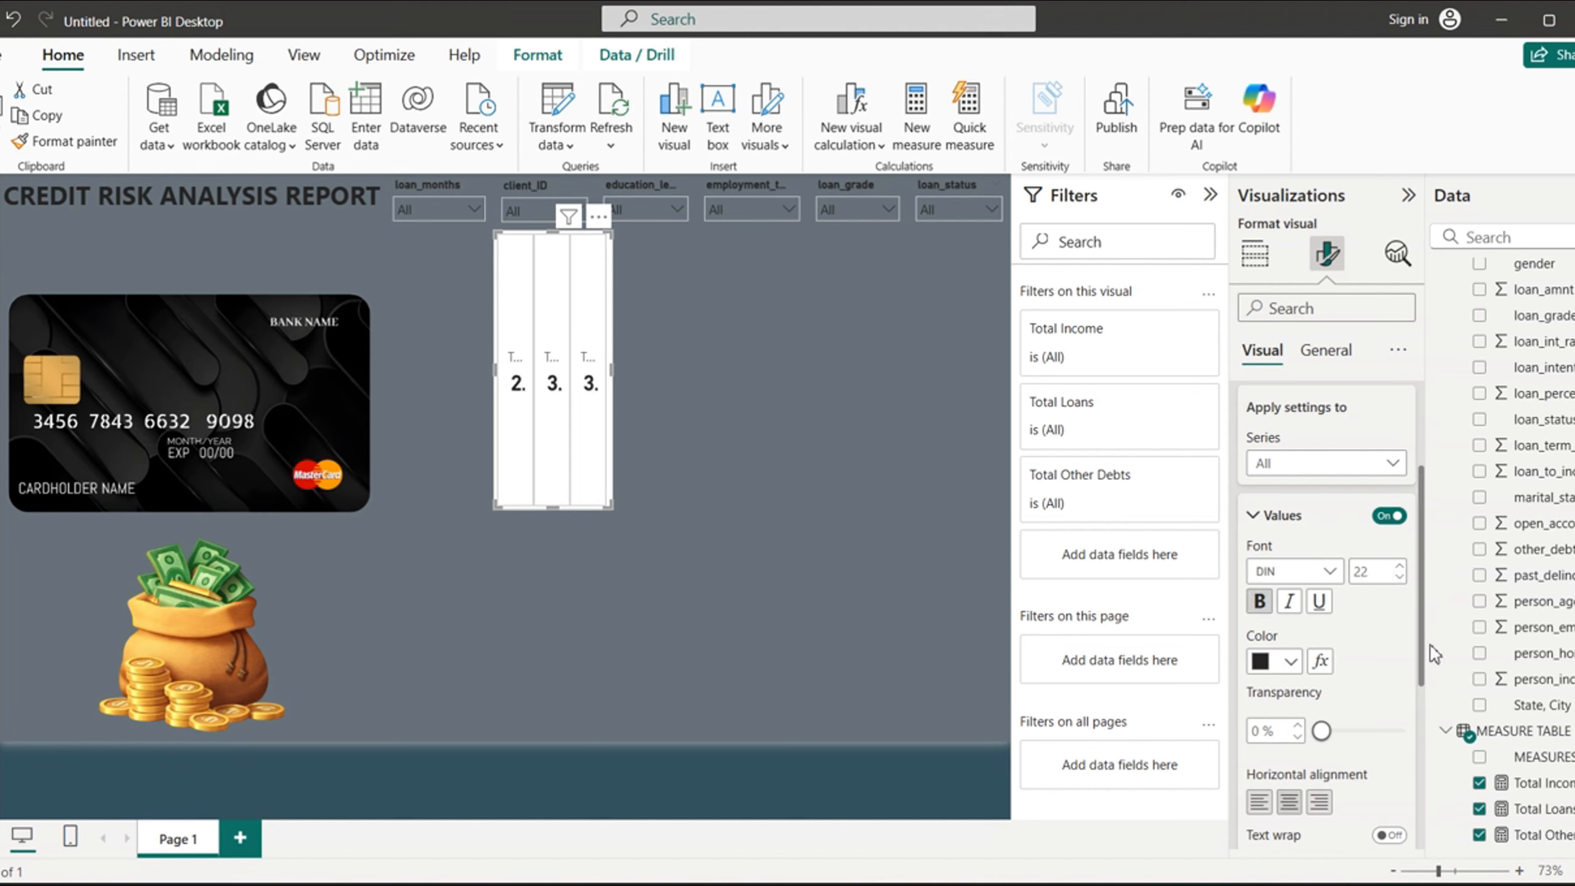
- Make the callout labels bold in color #252423, with 0 px space between label and value and 0 % transparency
drag(1423, 645, 1431, 792)
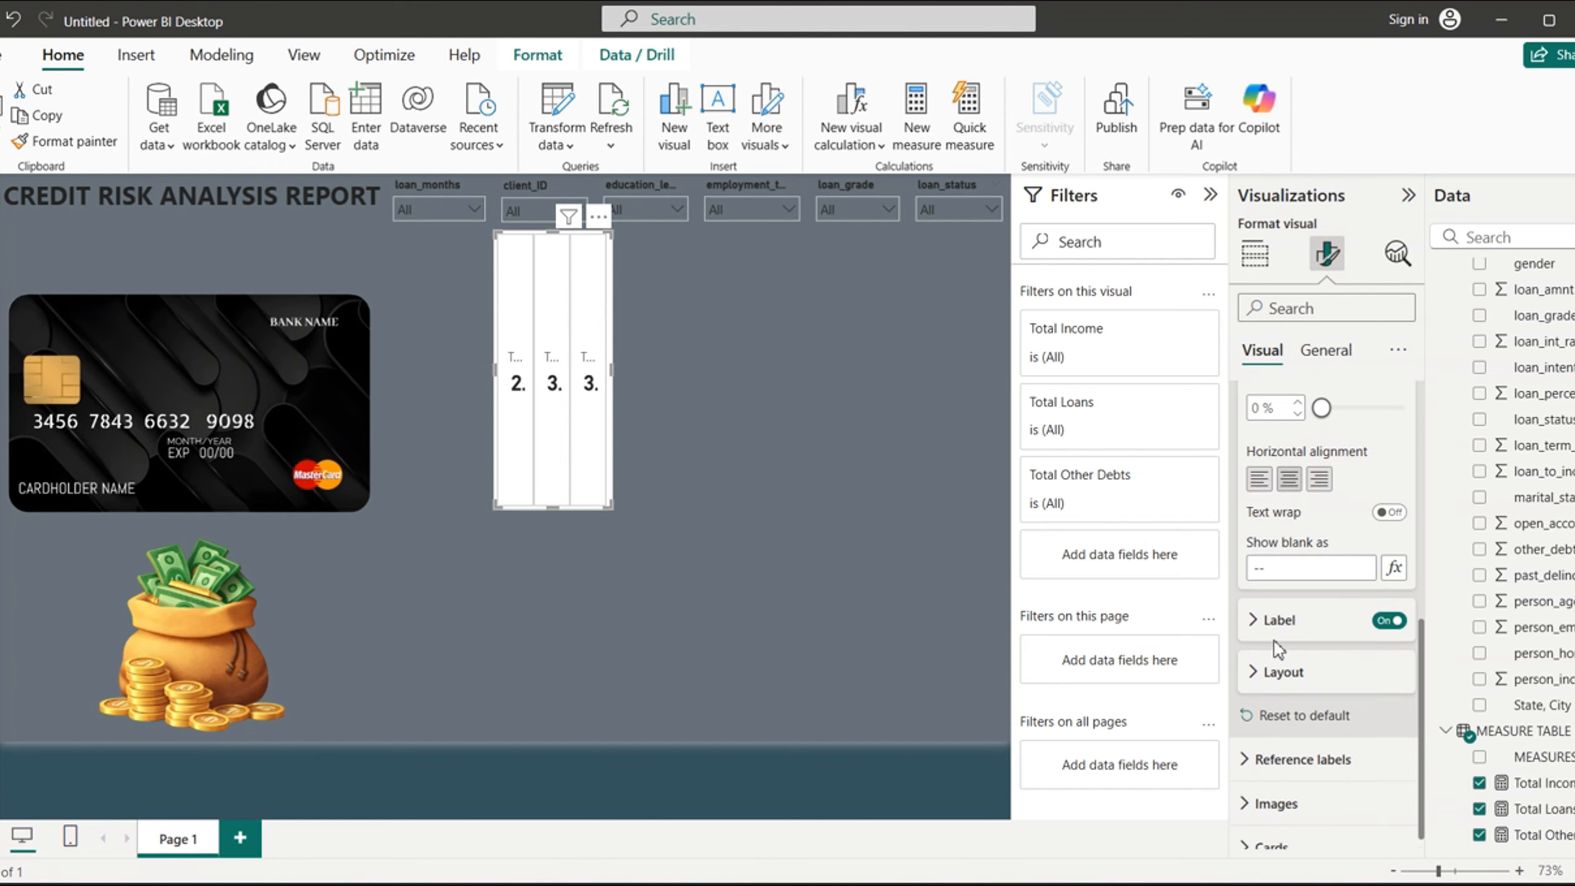
click(1262, 626)
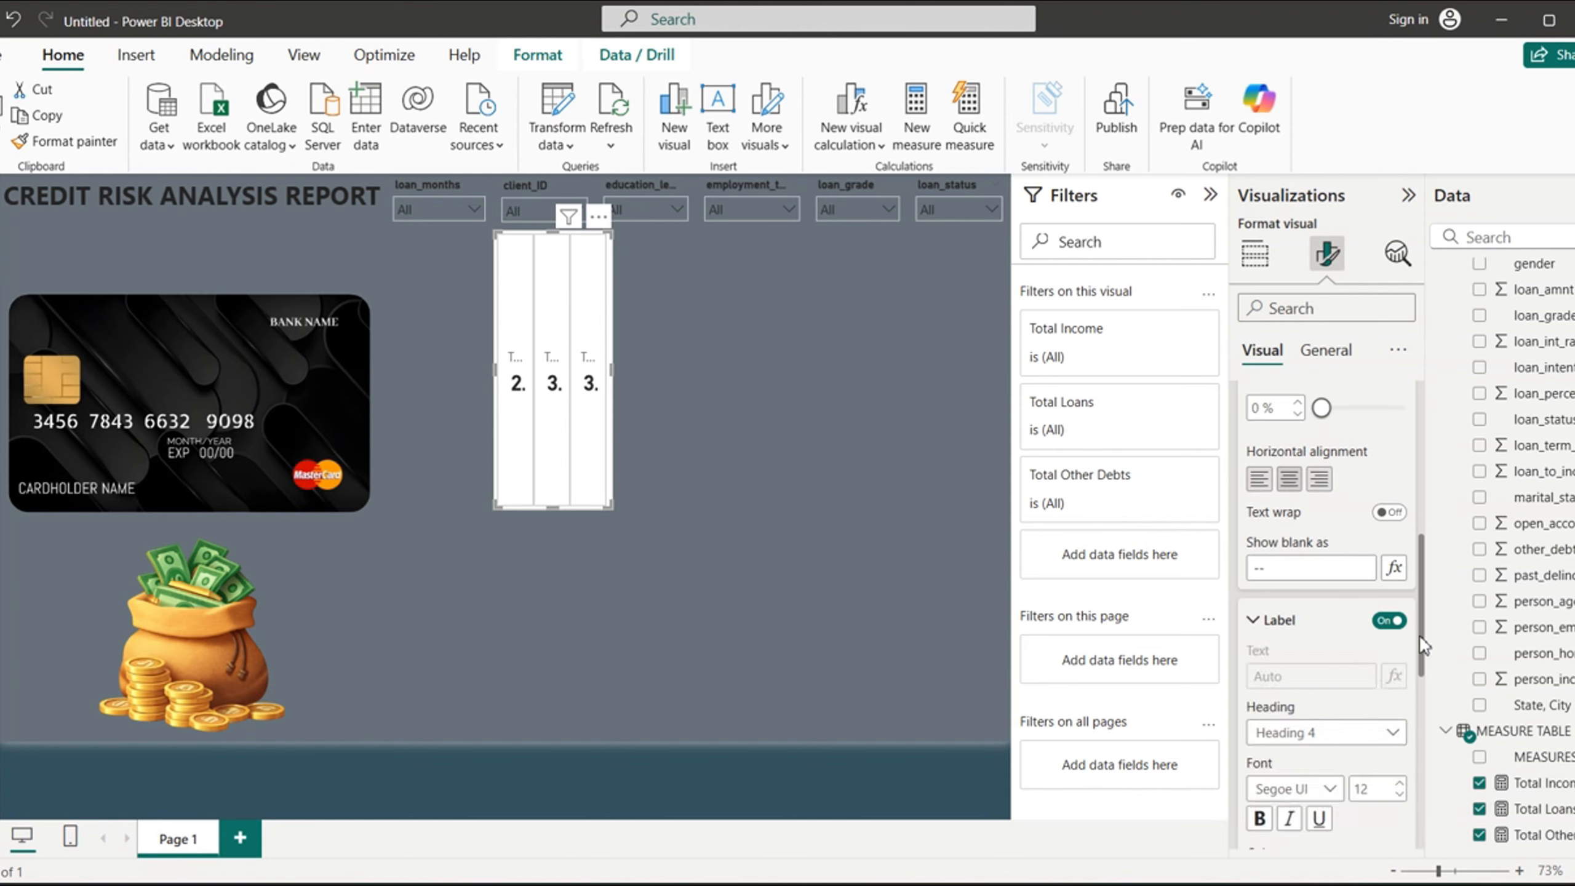
scroll(1420, 685, down, 4)
click(1260, 553)
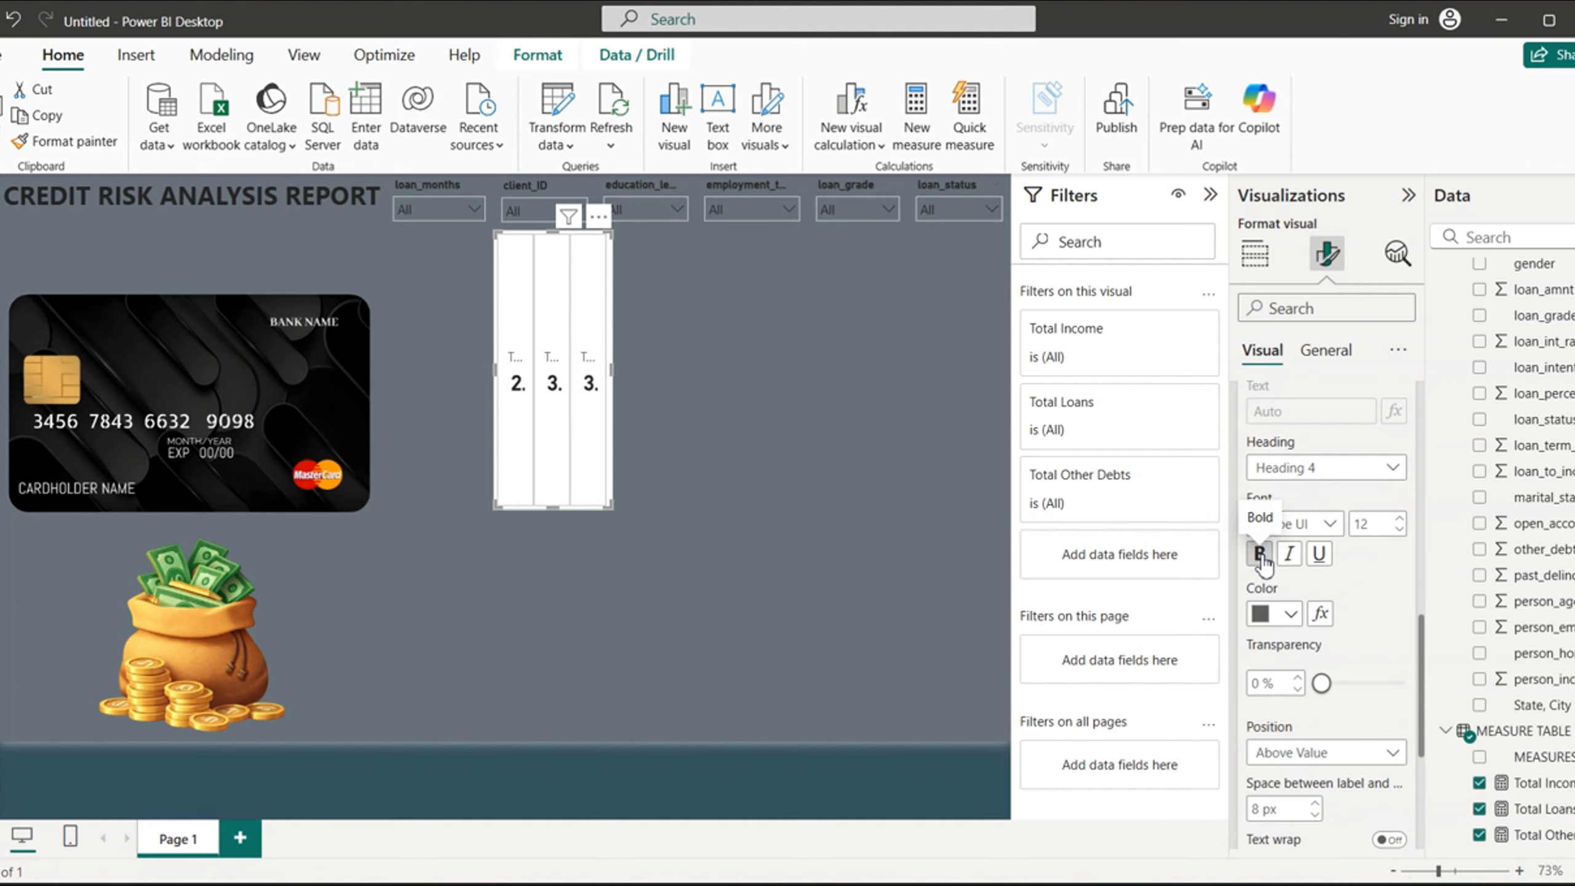
click(1290, 613)
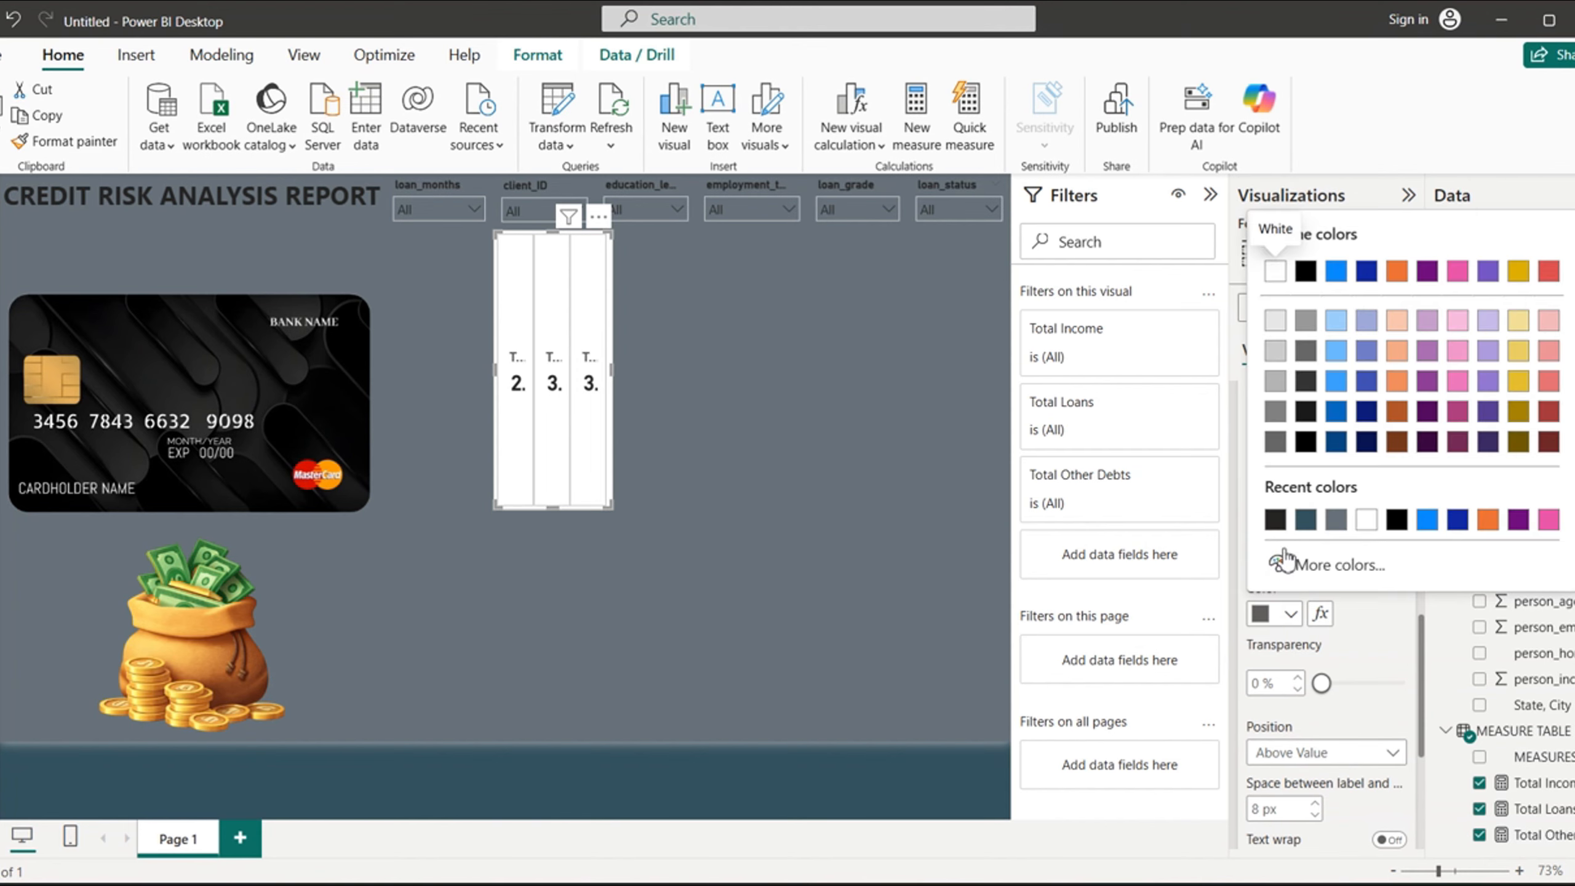
click(1276, 519)
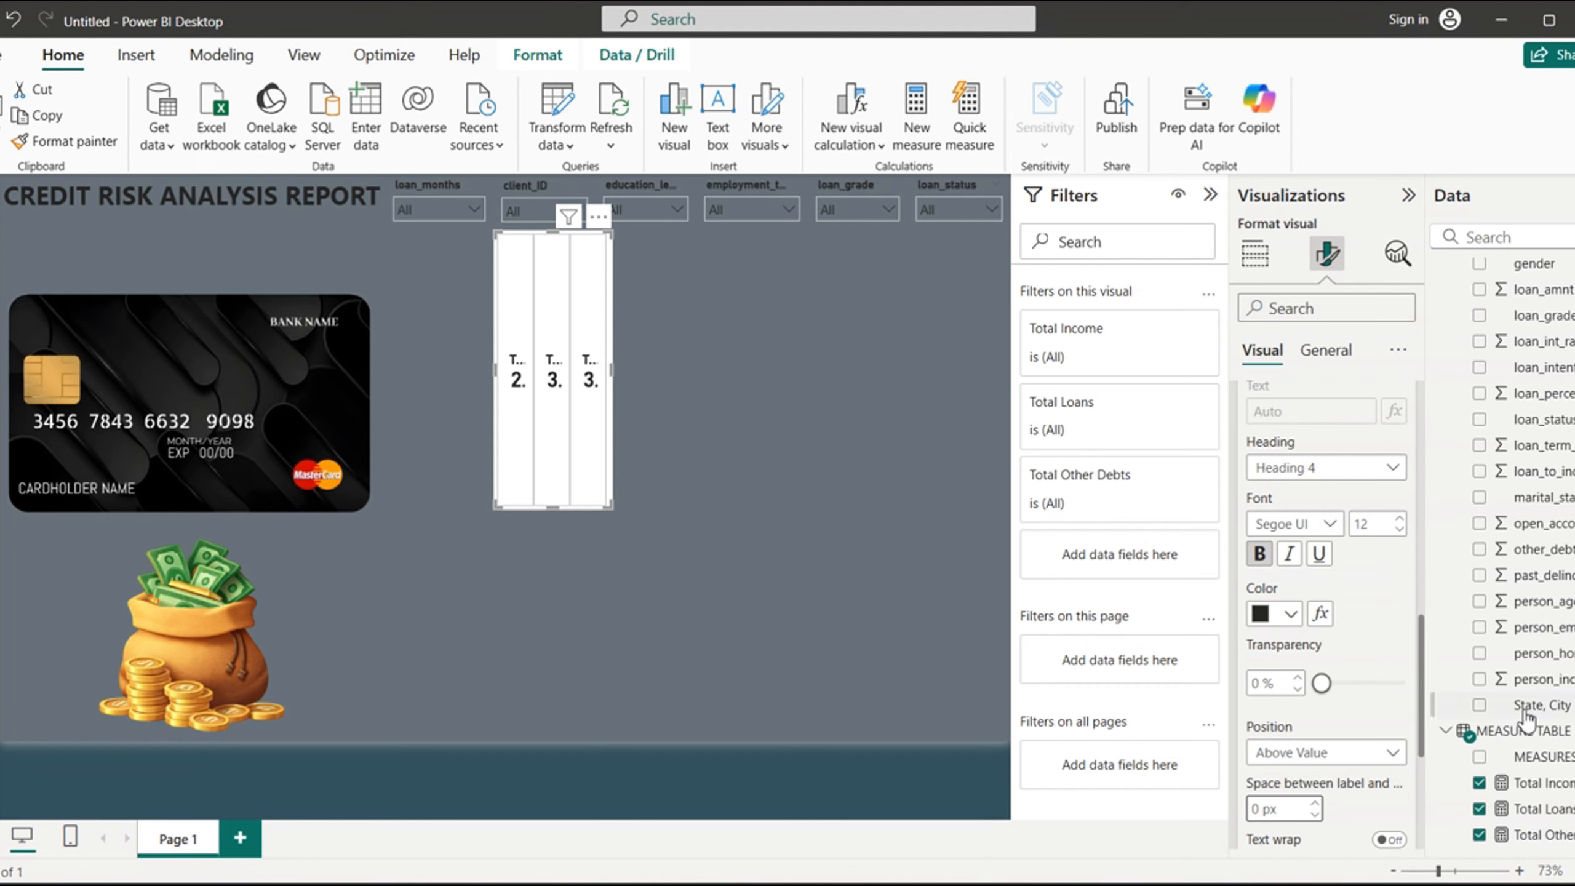
click(1413, 686)
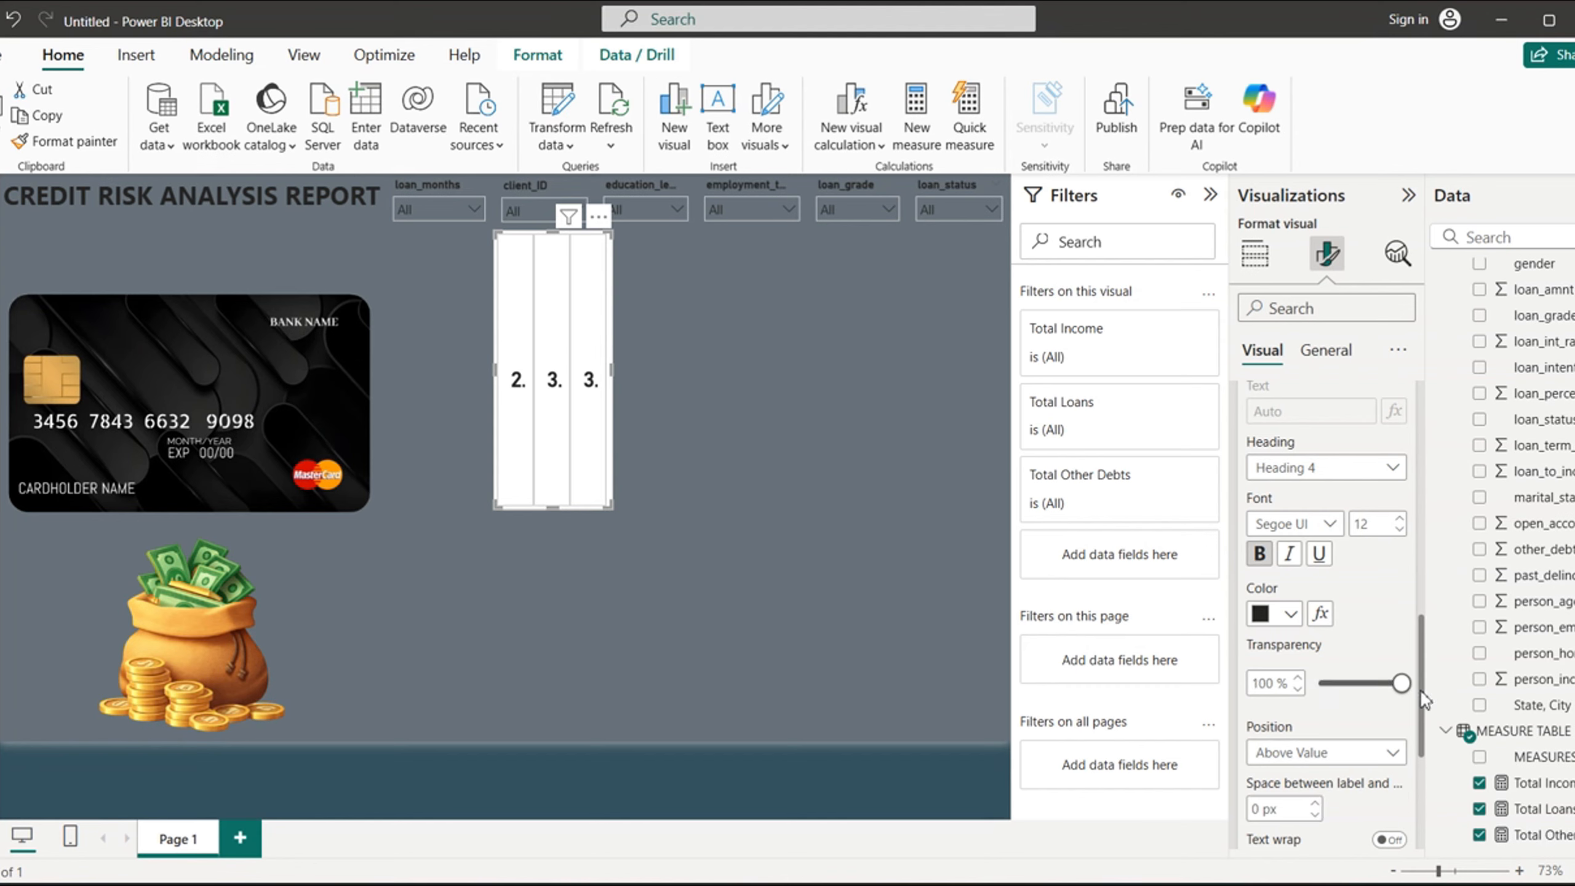
drag(1402, 683, 1311, 698)
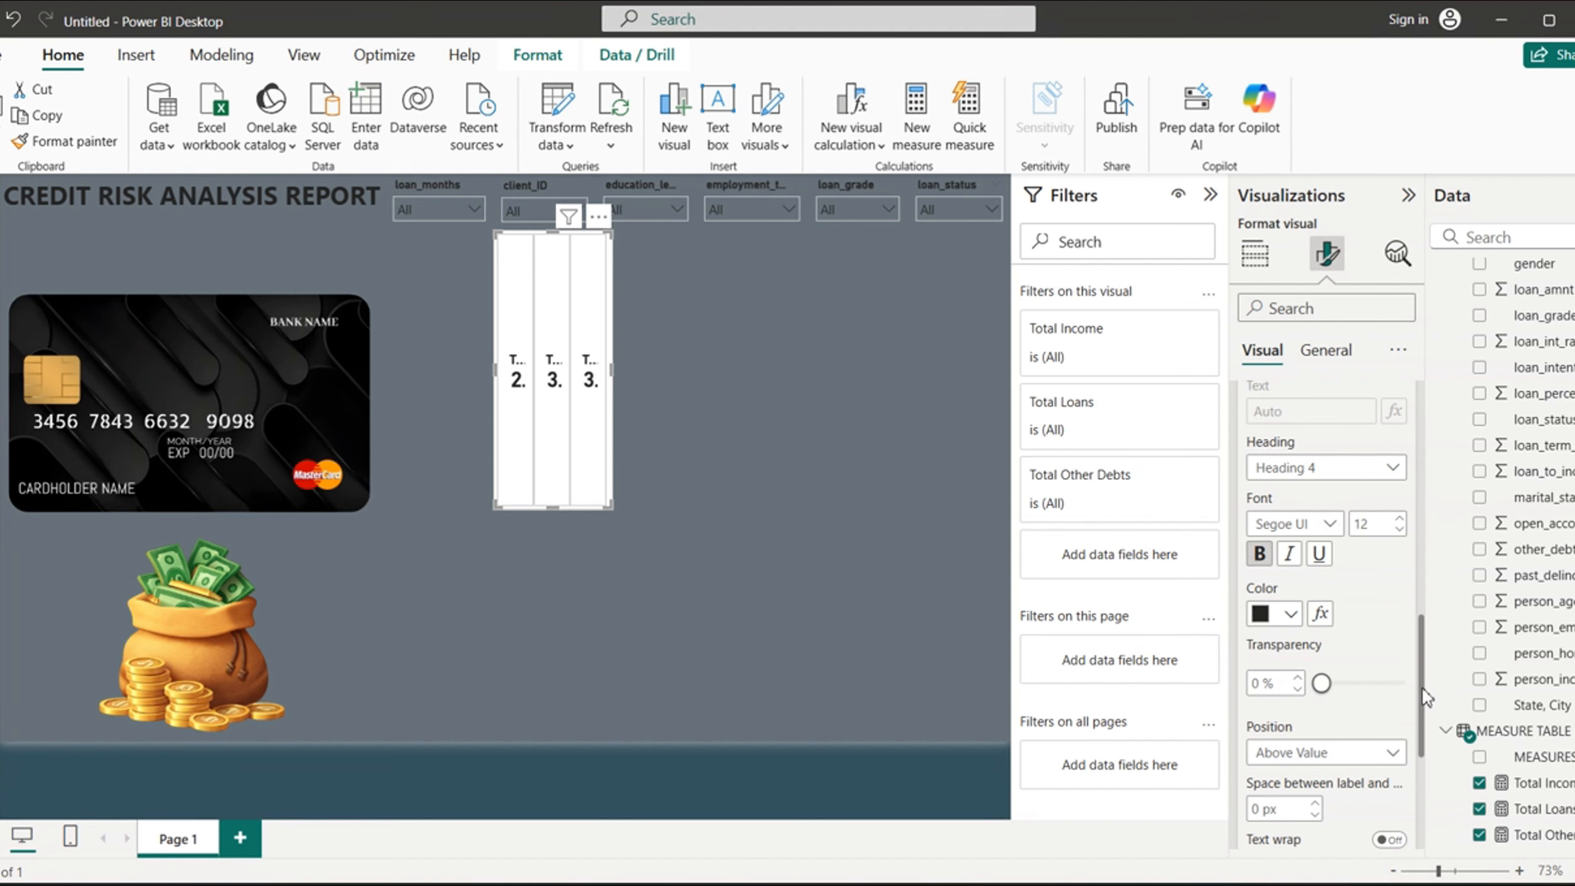
drag(1424, 695, 1408, 391)
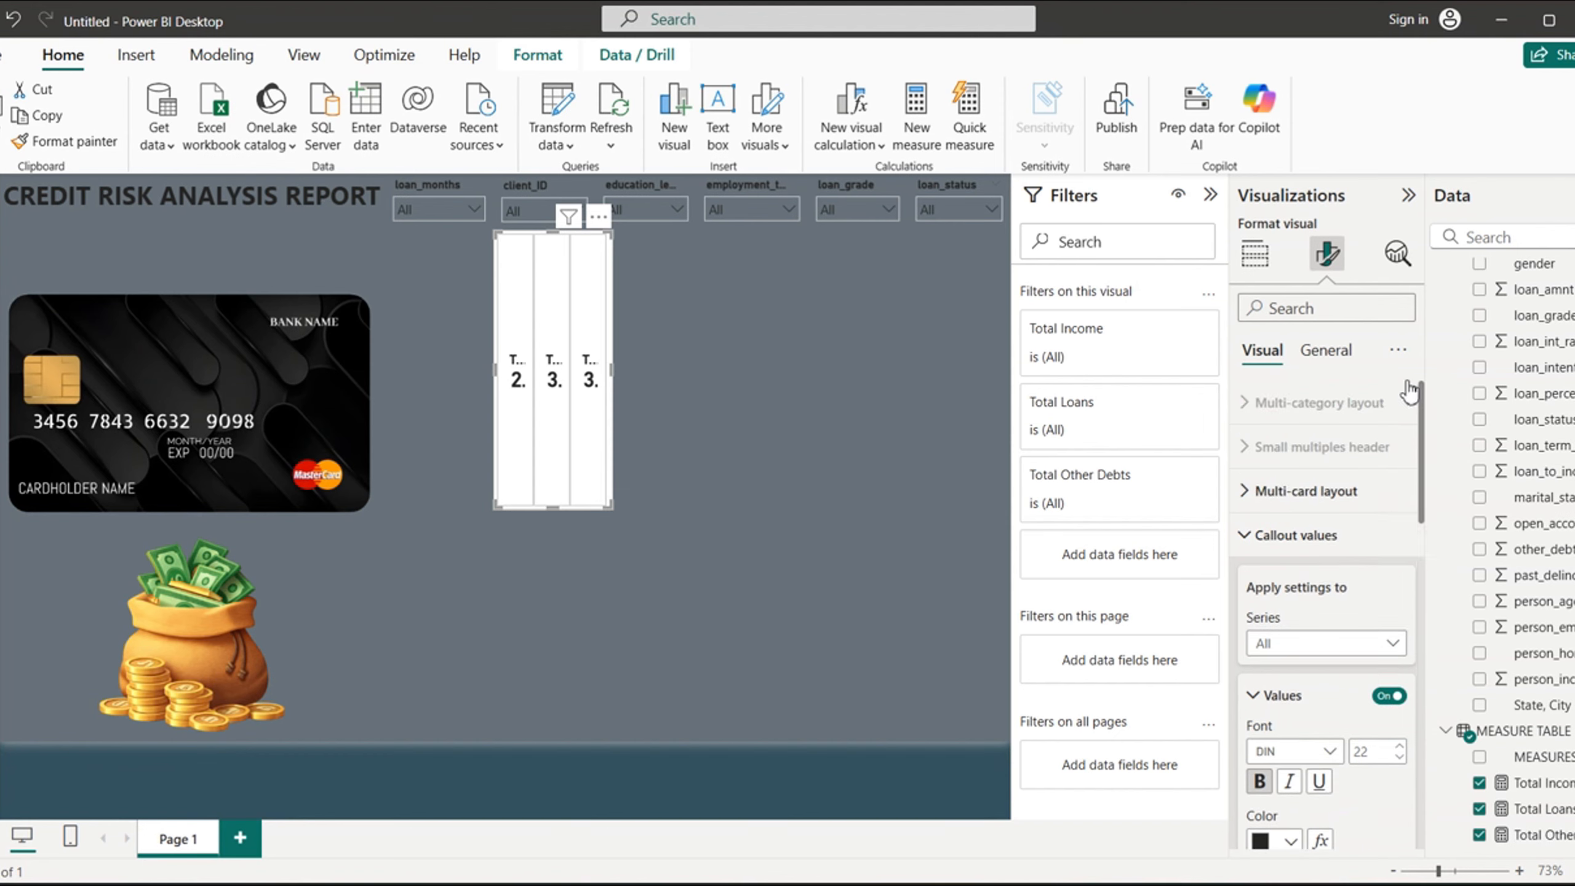
click(1246, 535)
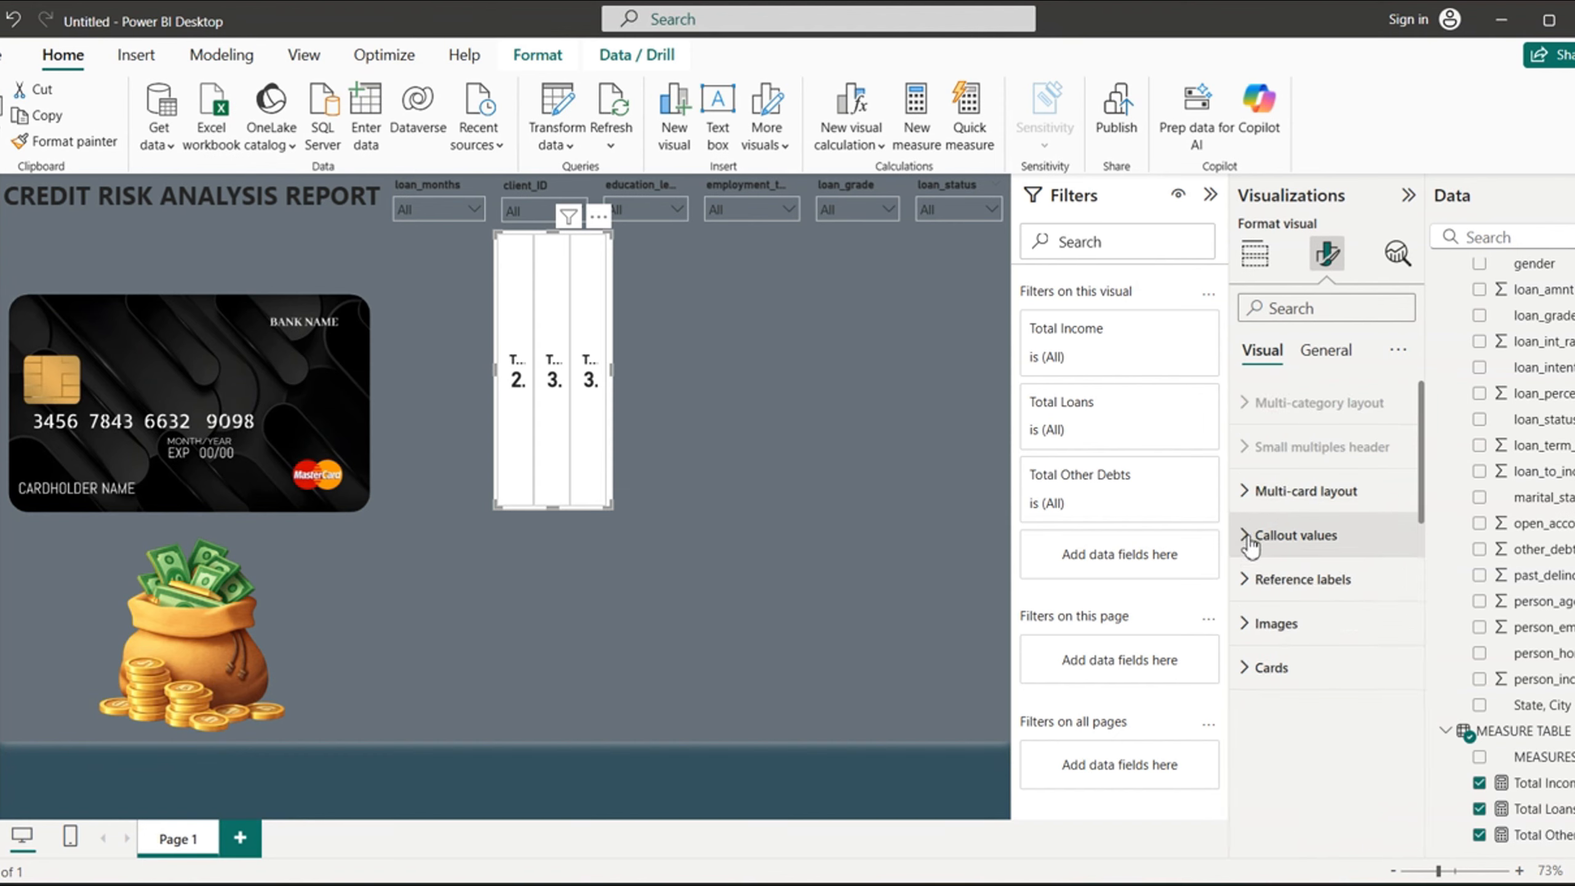
- Turn off the background and turn on the accent bar for the individual cards in the card visual
click(1247, 670)
drag(1423, 615, 1449, 781)
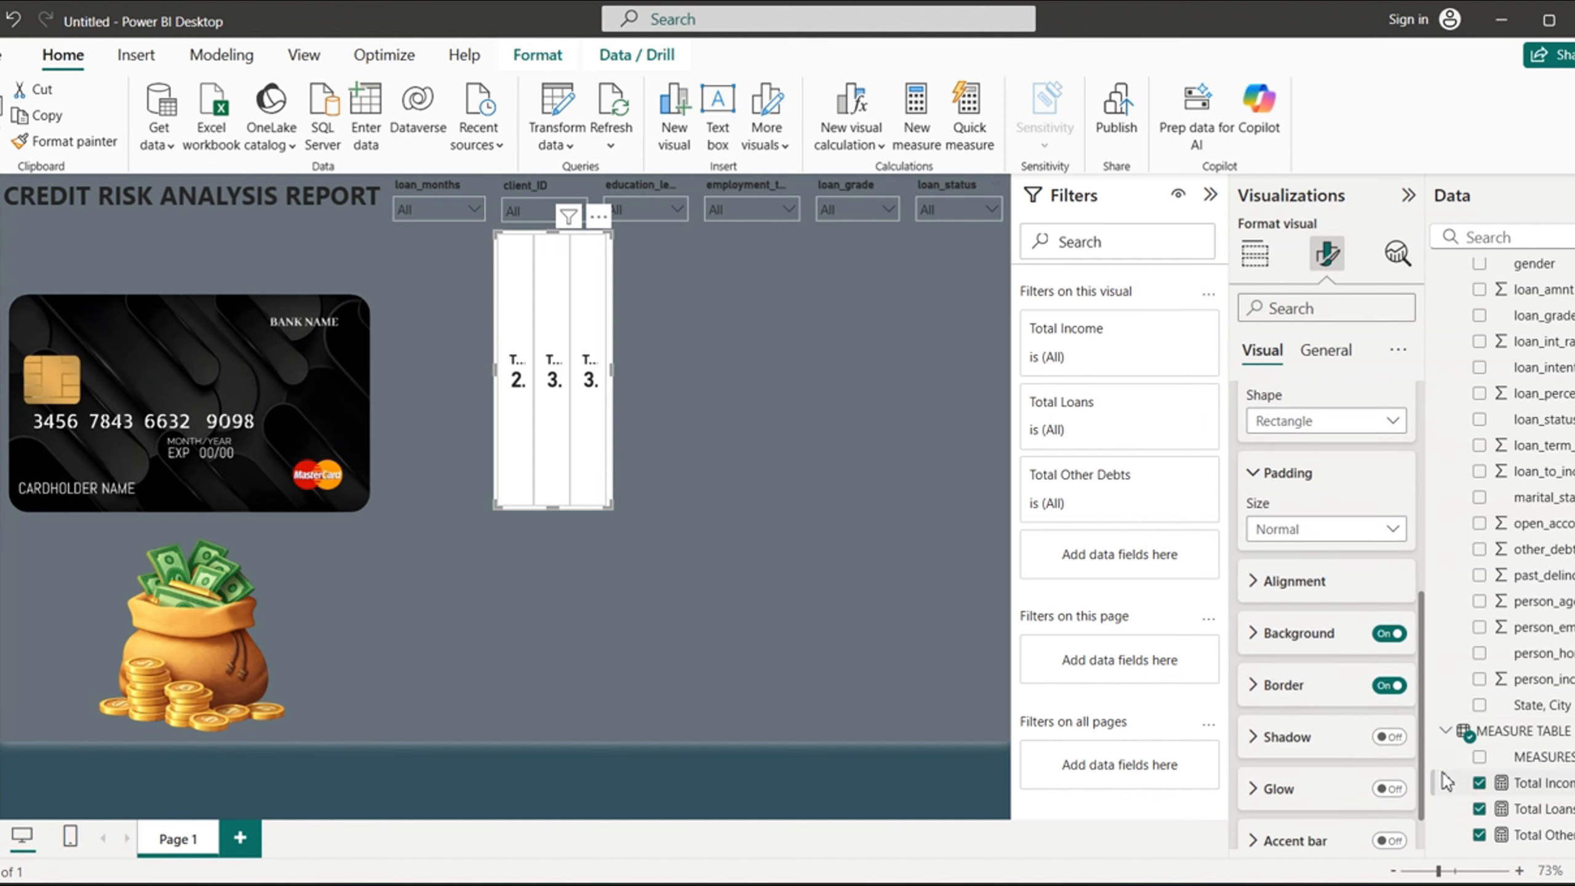
click(1387, 634)
drag(1429, 729, 1426, 798)
click(1389, 784)
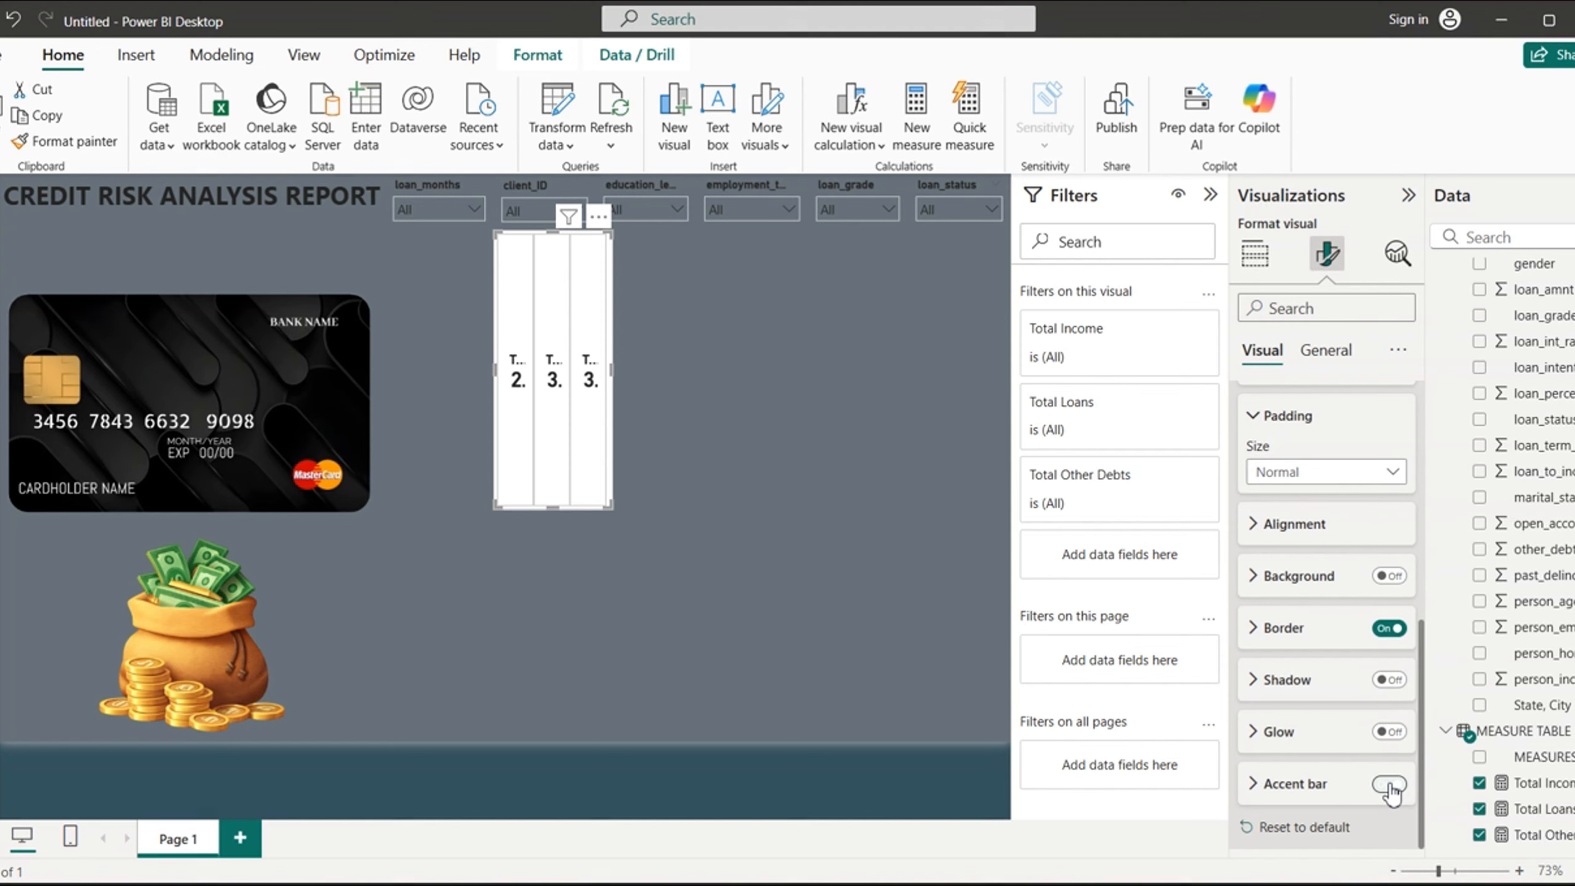
- Set the width of the accent bar on the individual cards to 5 px
click(1327, 785)
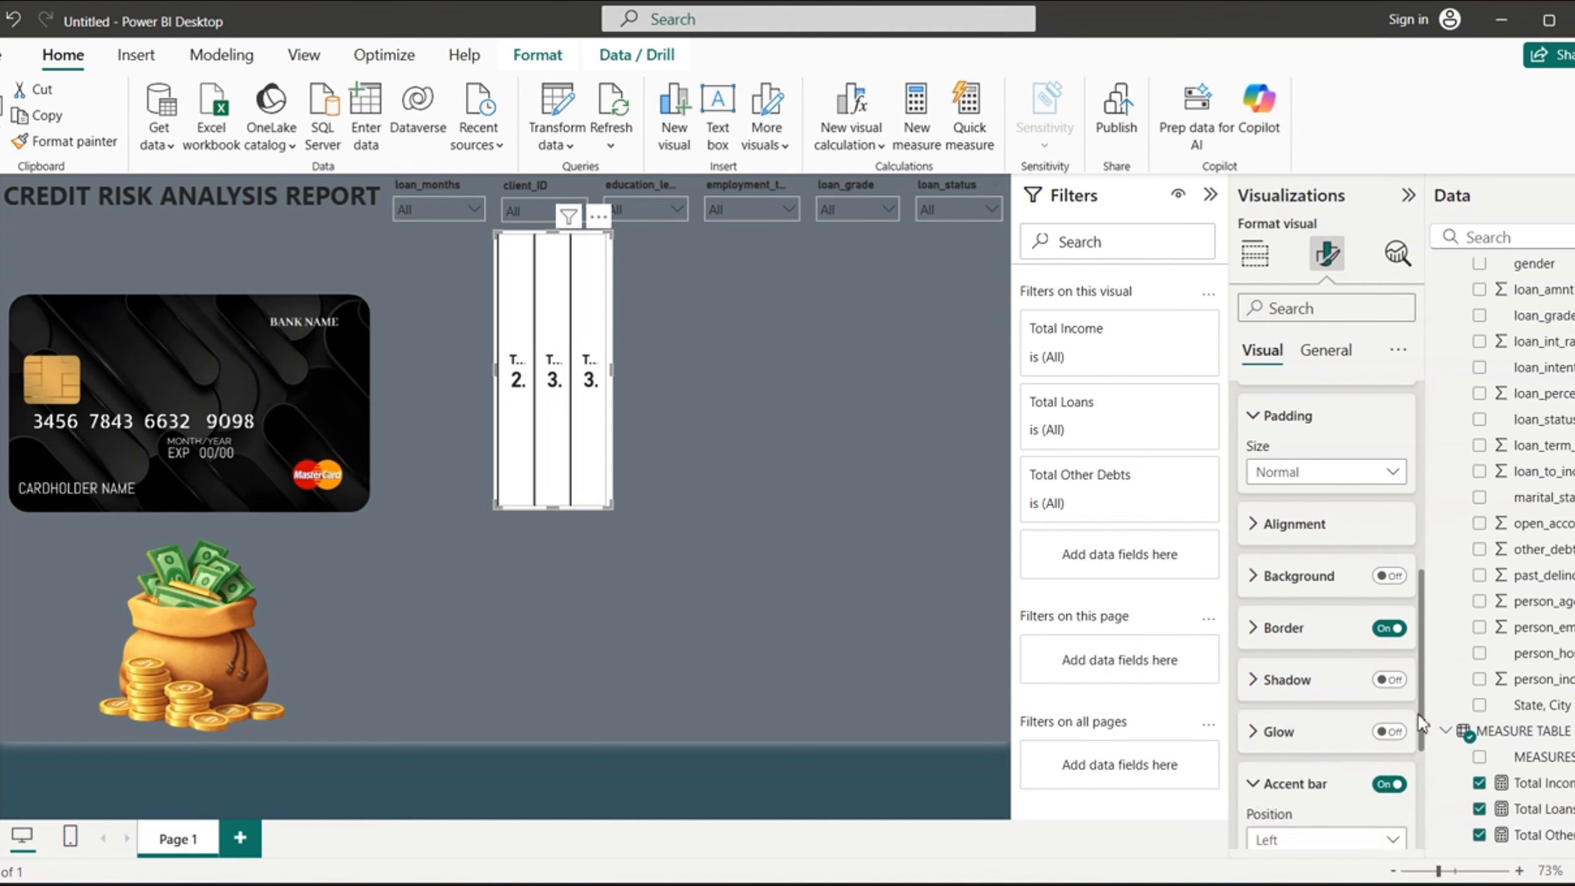
drag(1422, 726, 1409, 818)
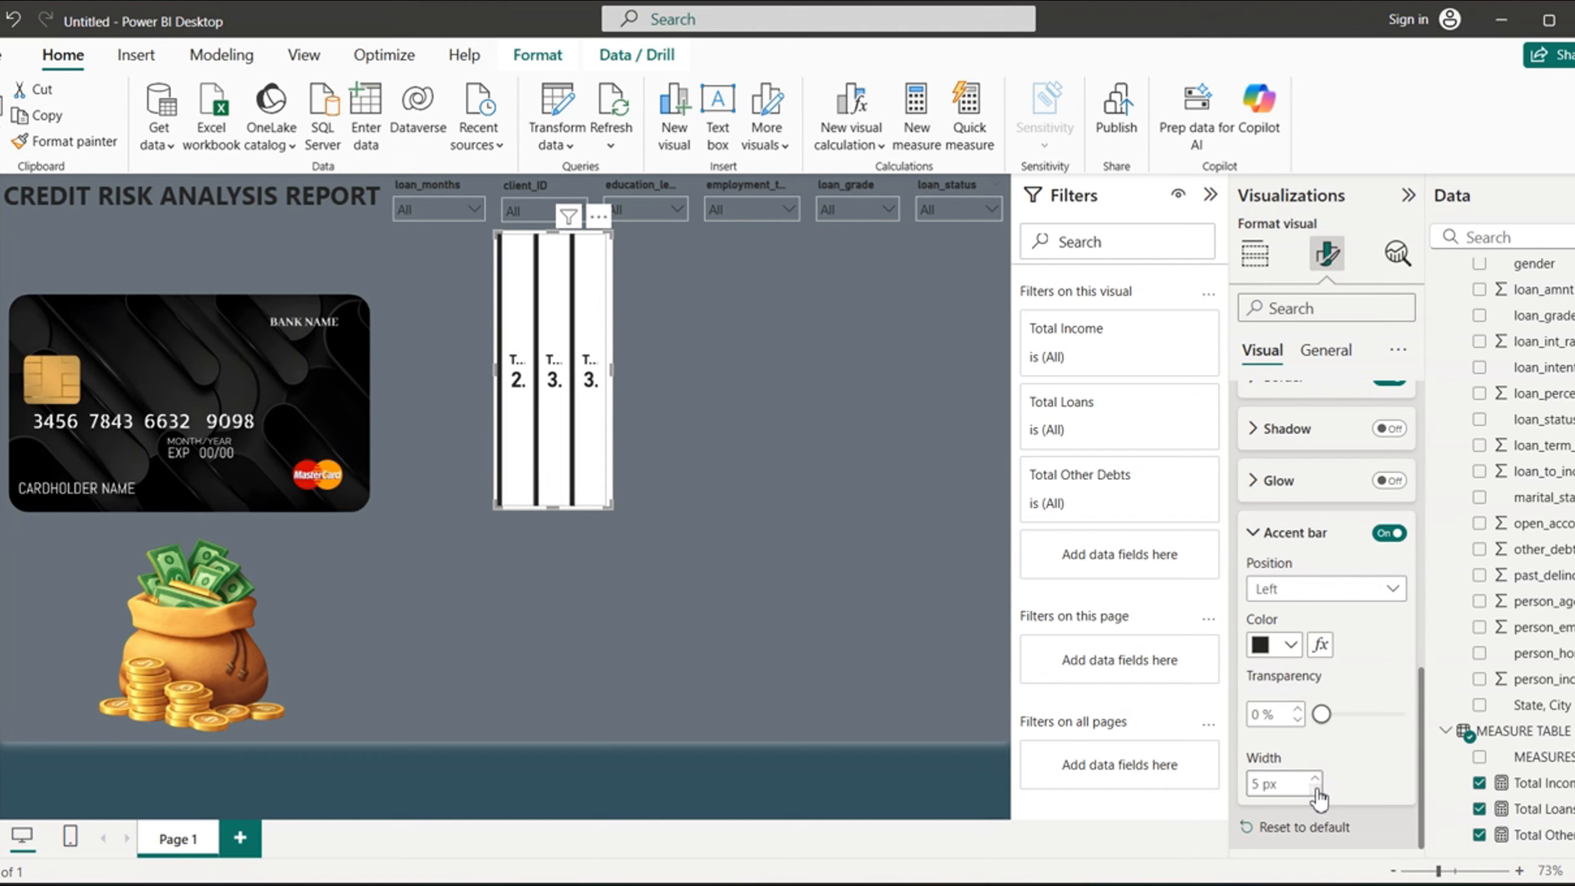
drag(1426, 745, 1431, 441)
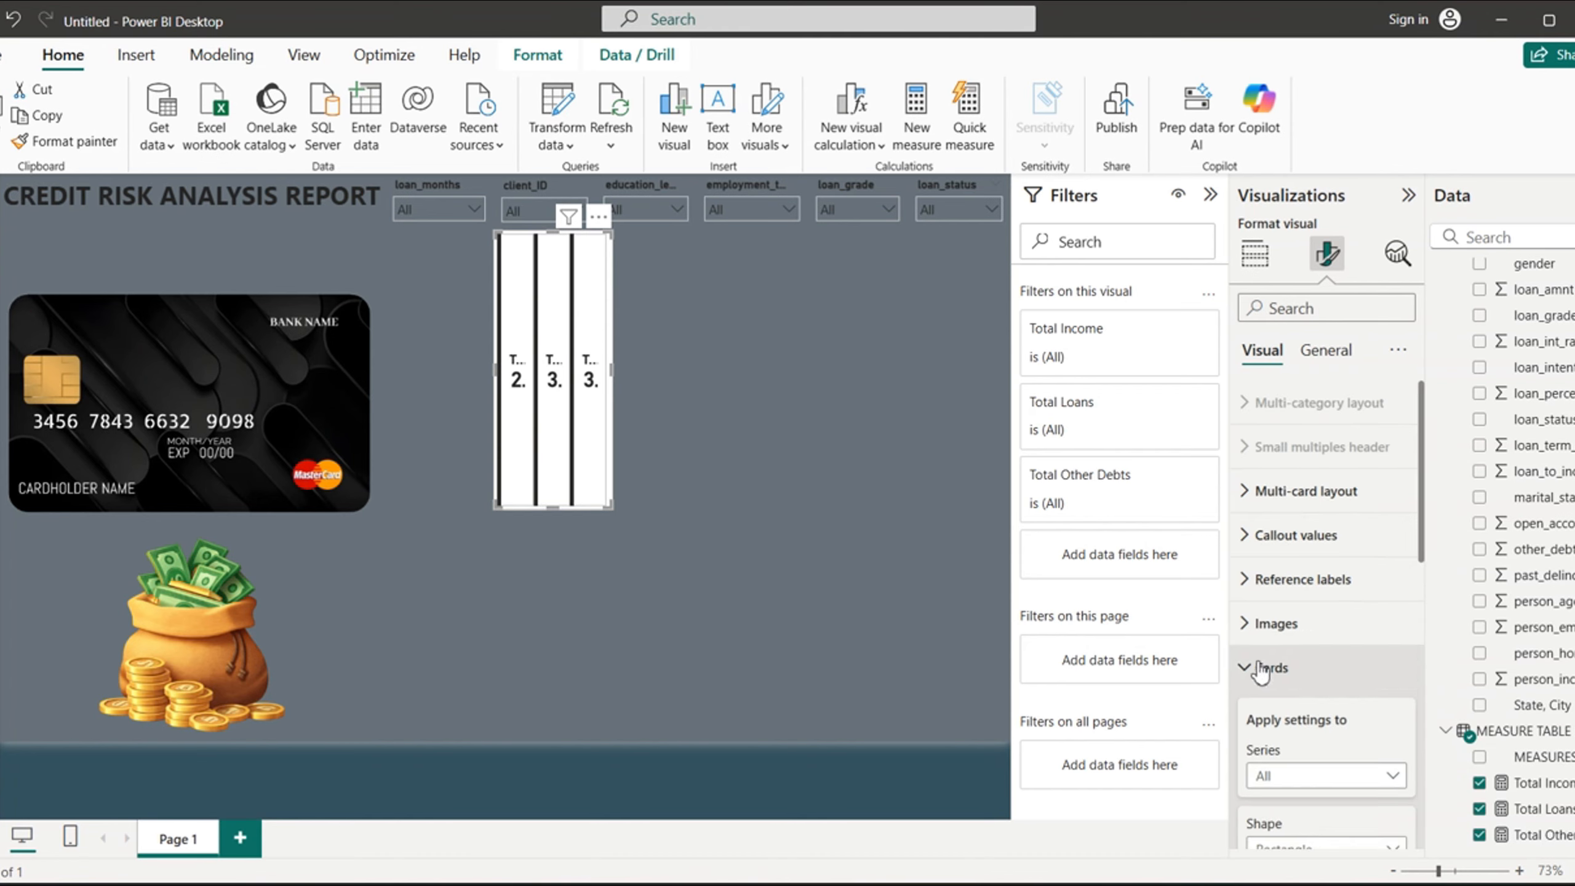
click(1260, 669)
- Turn off the card visual's overall background in its general effects settings
click(1325, 351)
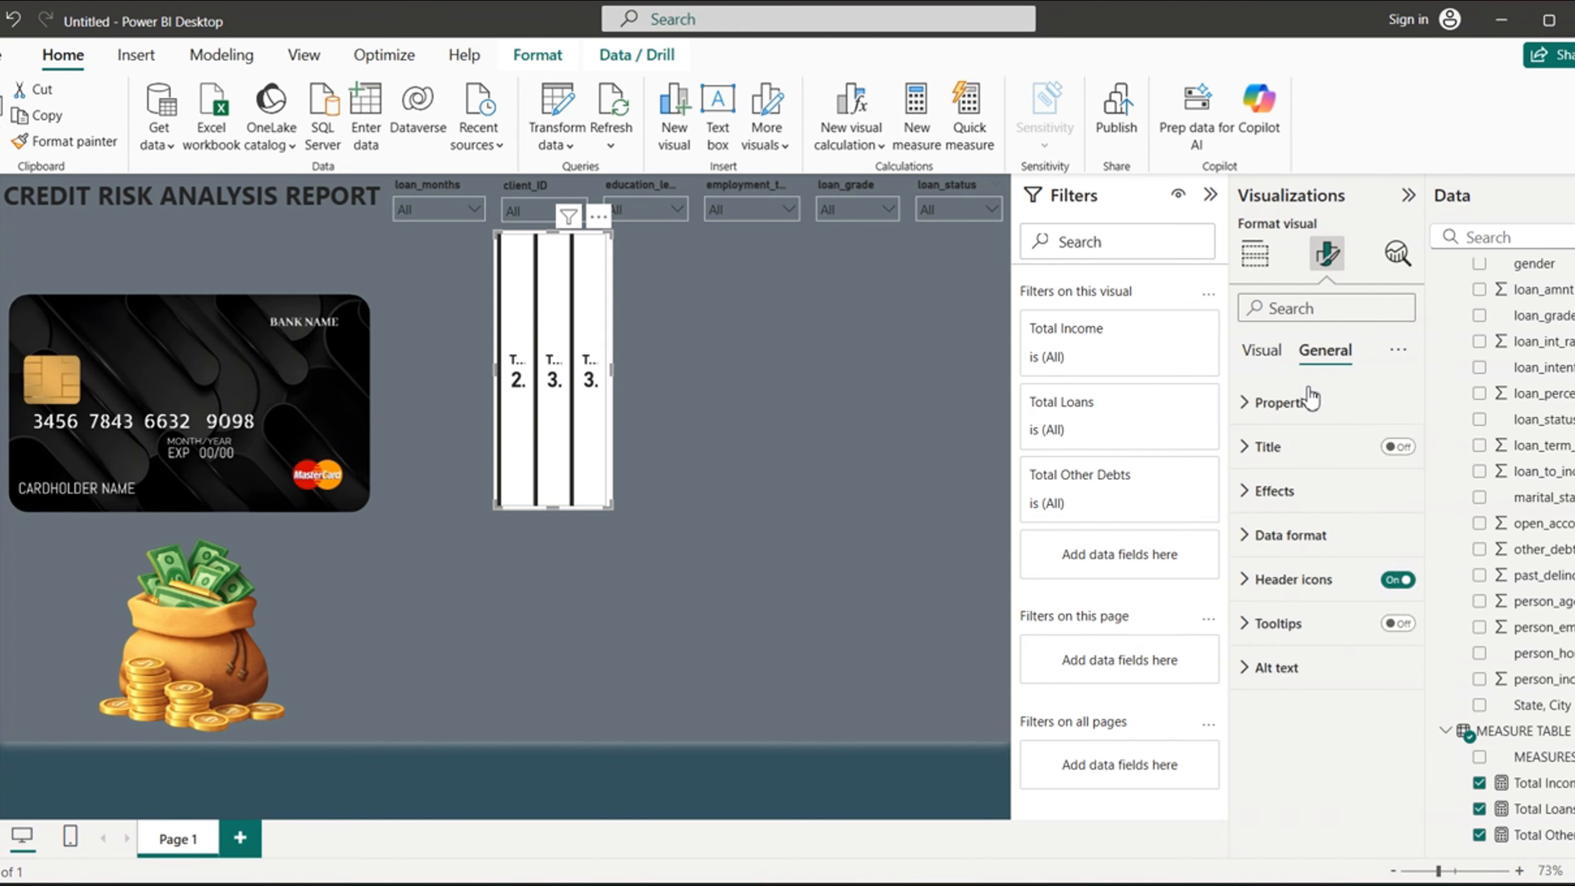
click(1264, 491)
click(1389, 542)
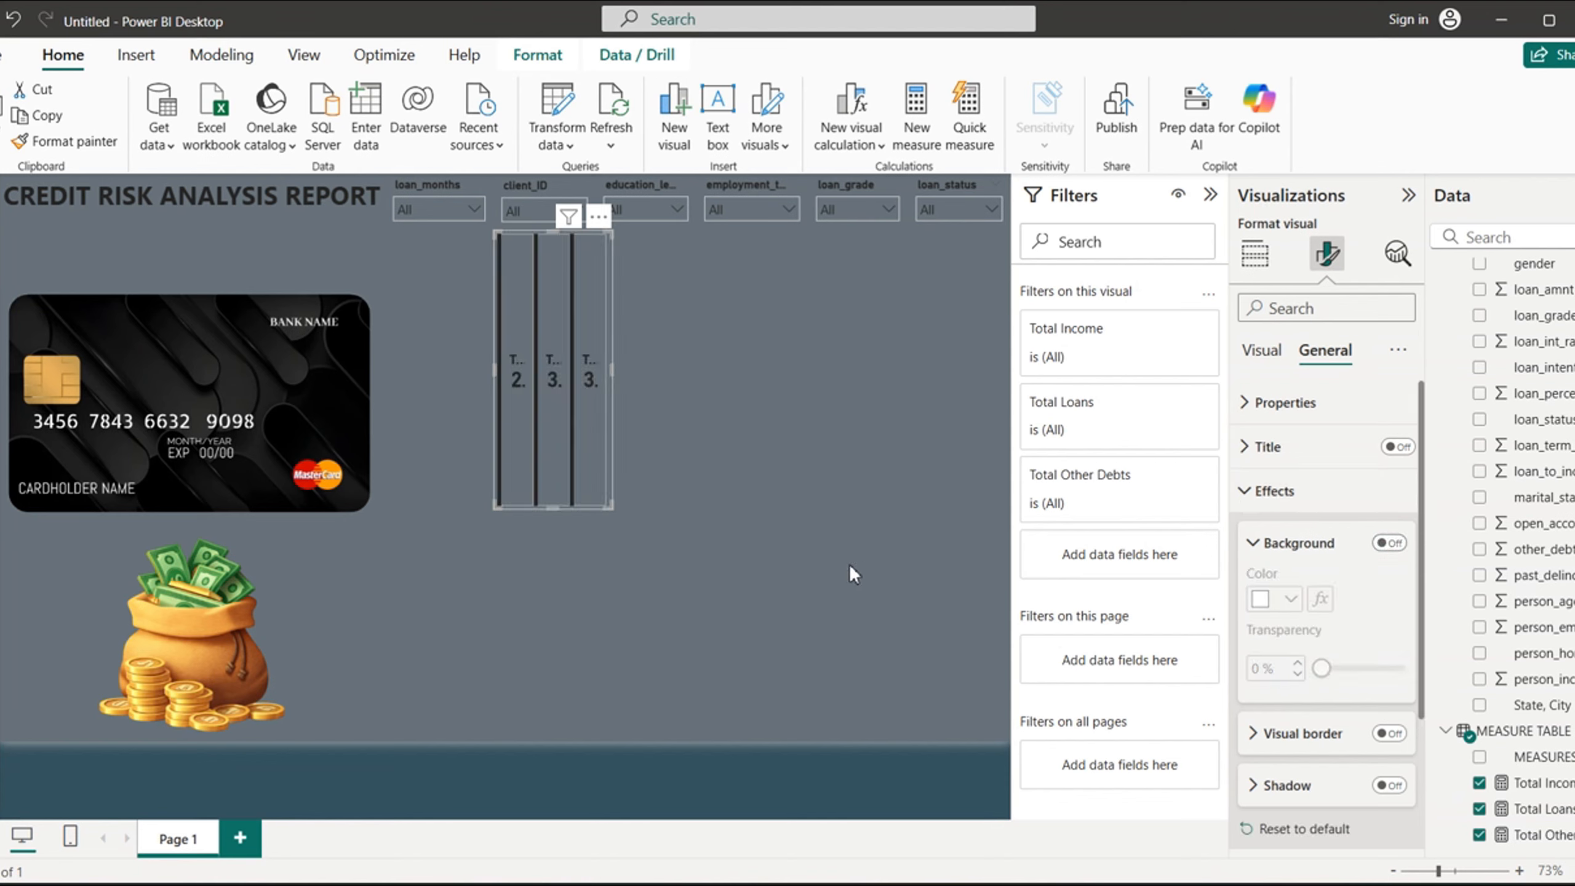
- Reshape the card visual into a wide, short strip and place it between the report title and the credit card image, matching the title's width
drag(550, 507, 902, 262)
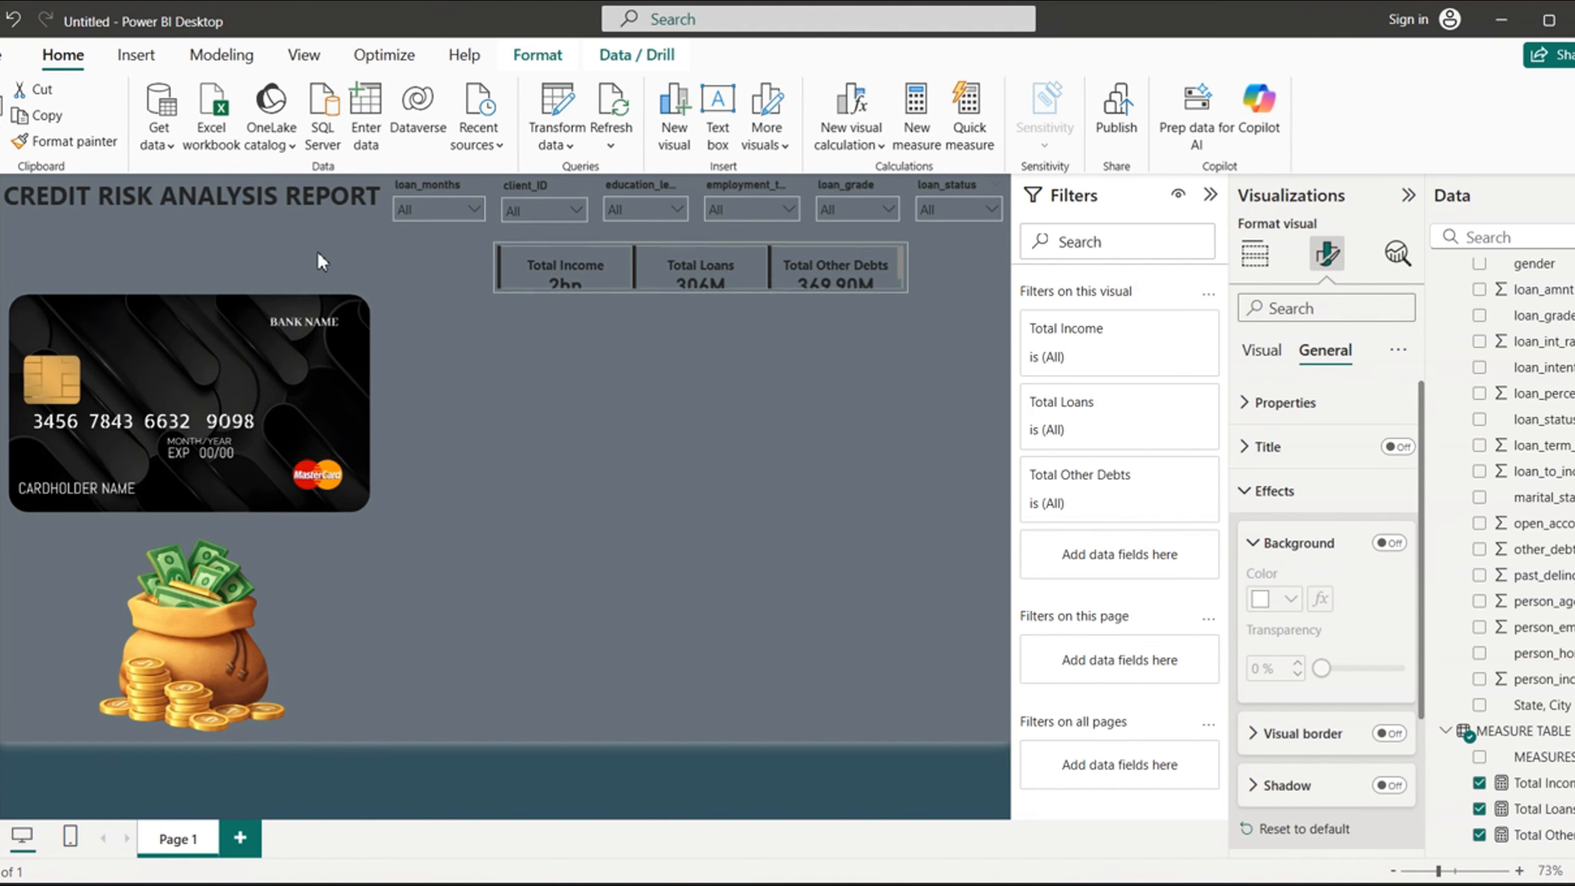
drag(703, 248, 709, 232)
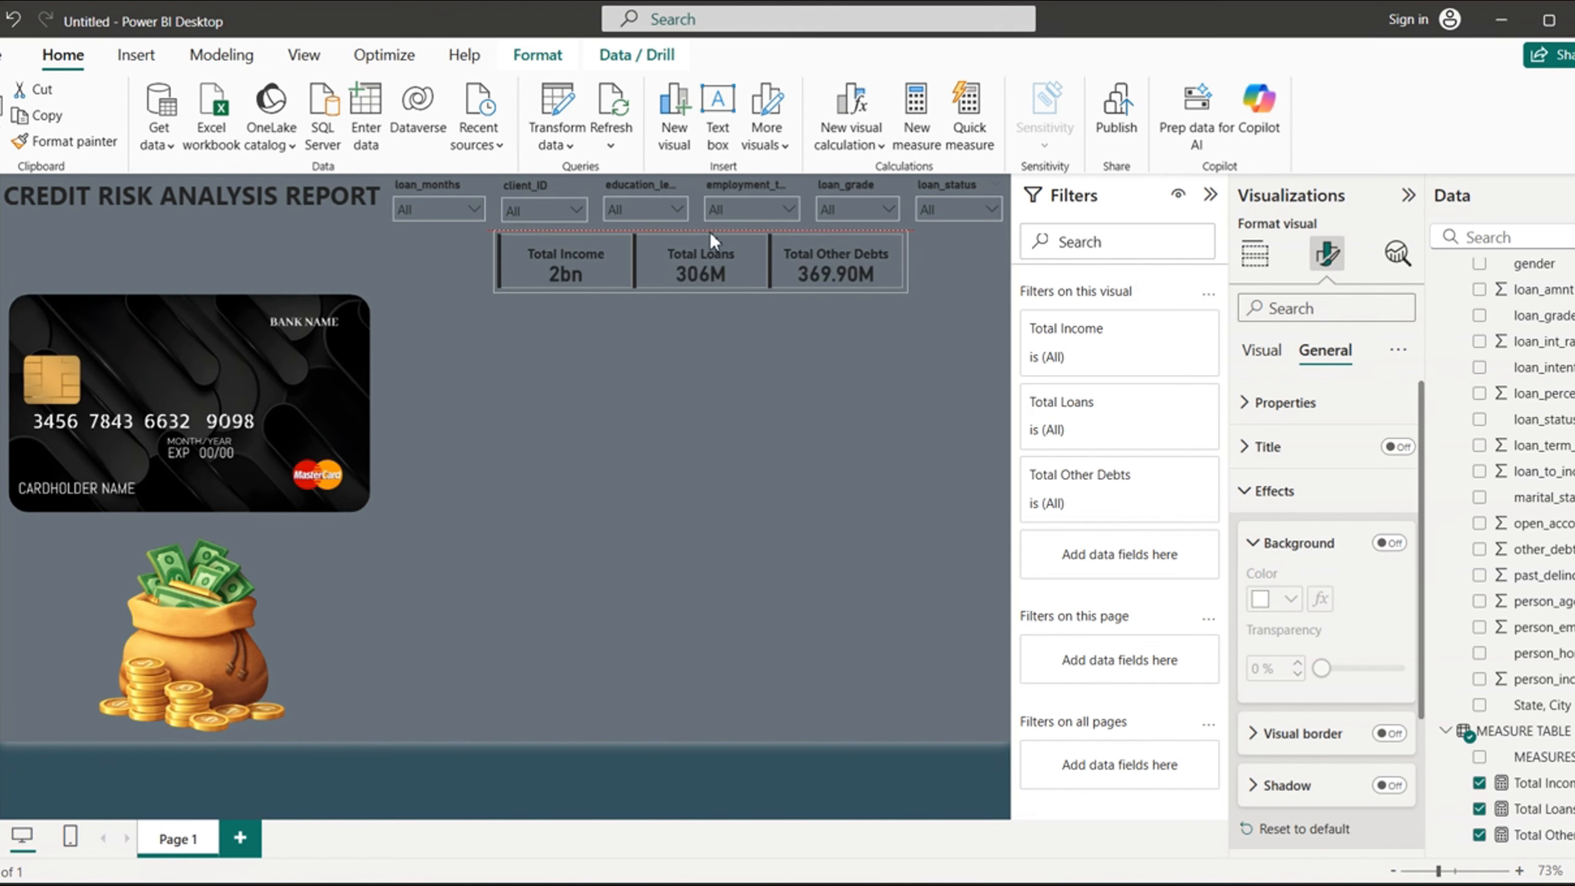
drag(544, 276, 161, 250)
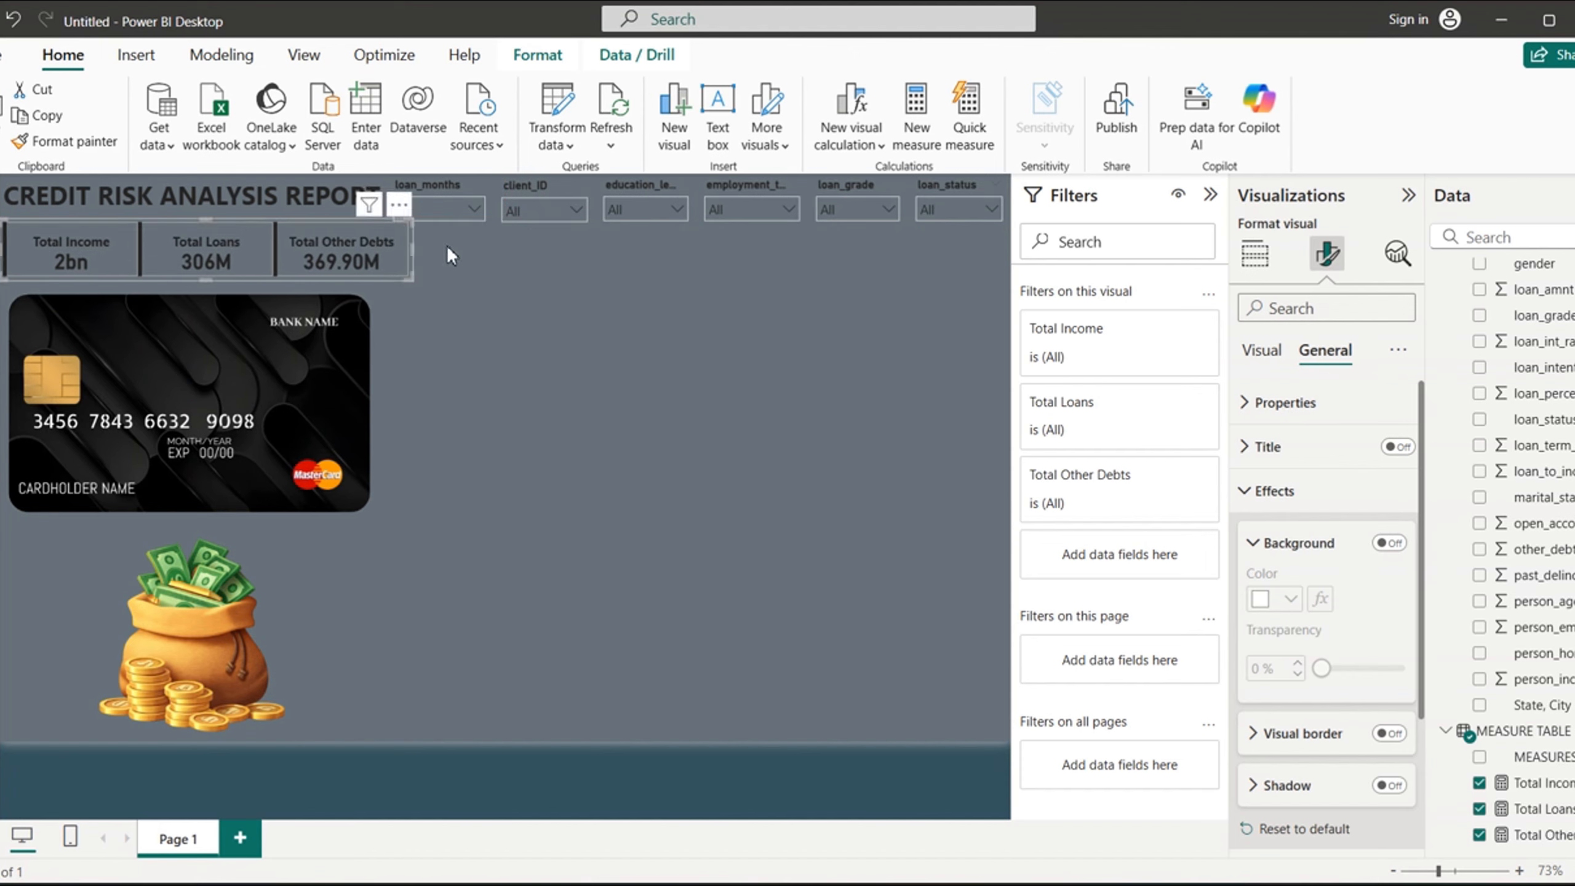
drag(414, 248, 387, 249)
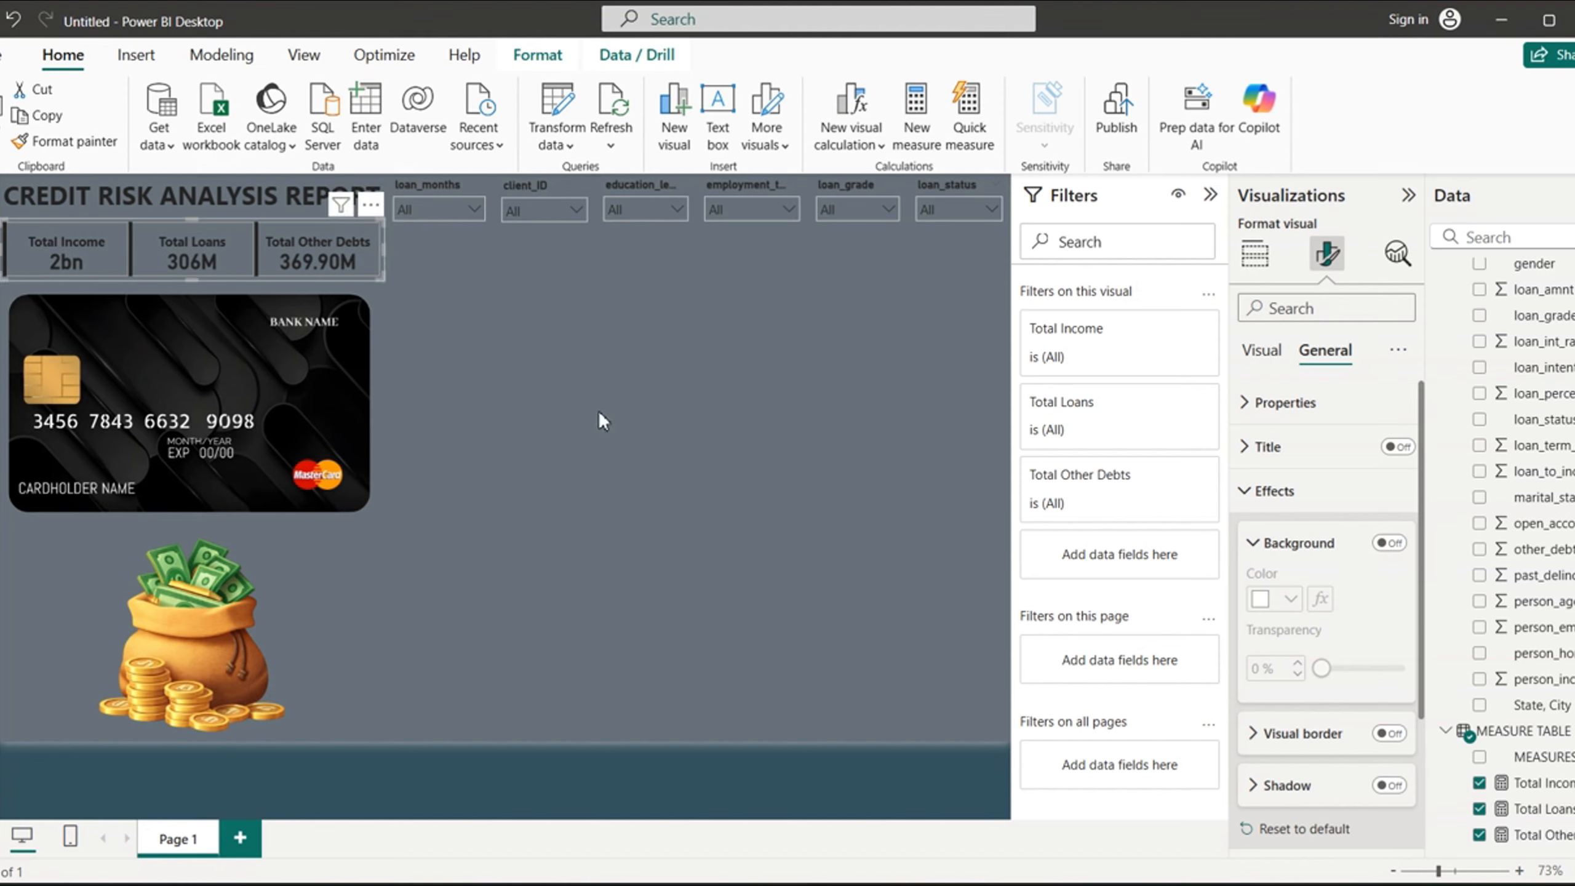
click(627, 453)
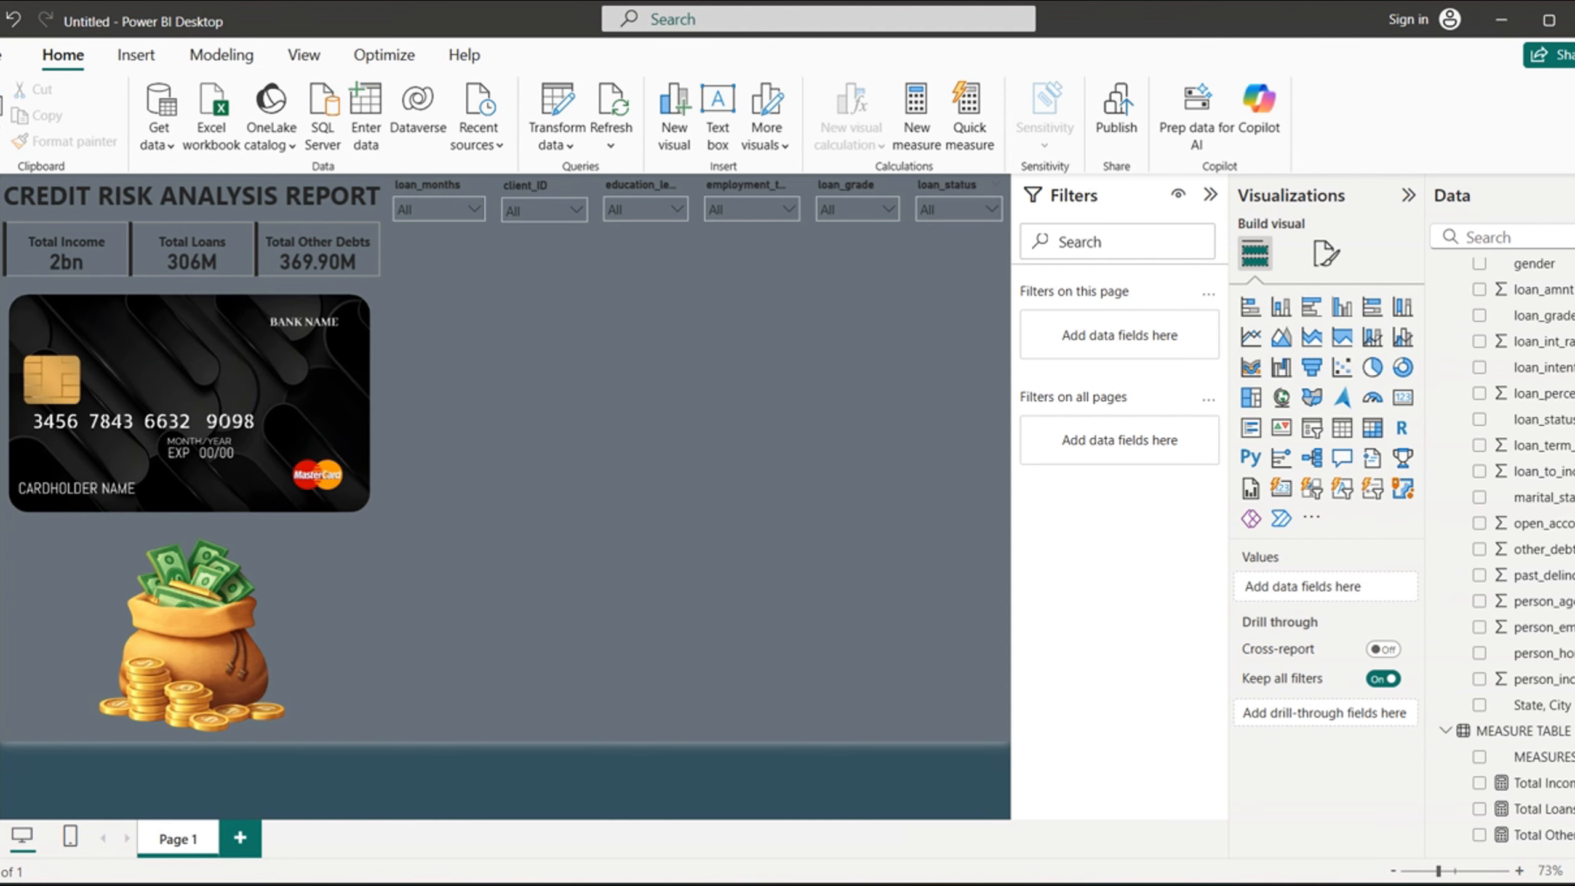
- Consult the CREDIT RISK report window, return to the untitled report and add a table visual with Age_Grouping (bins) and gender
click(1041, 829)
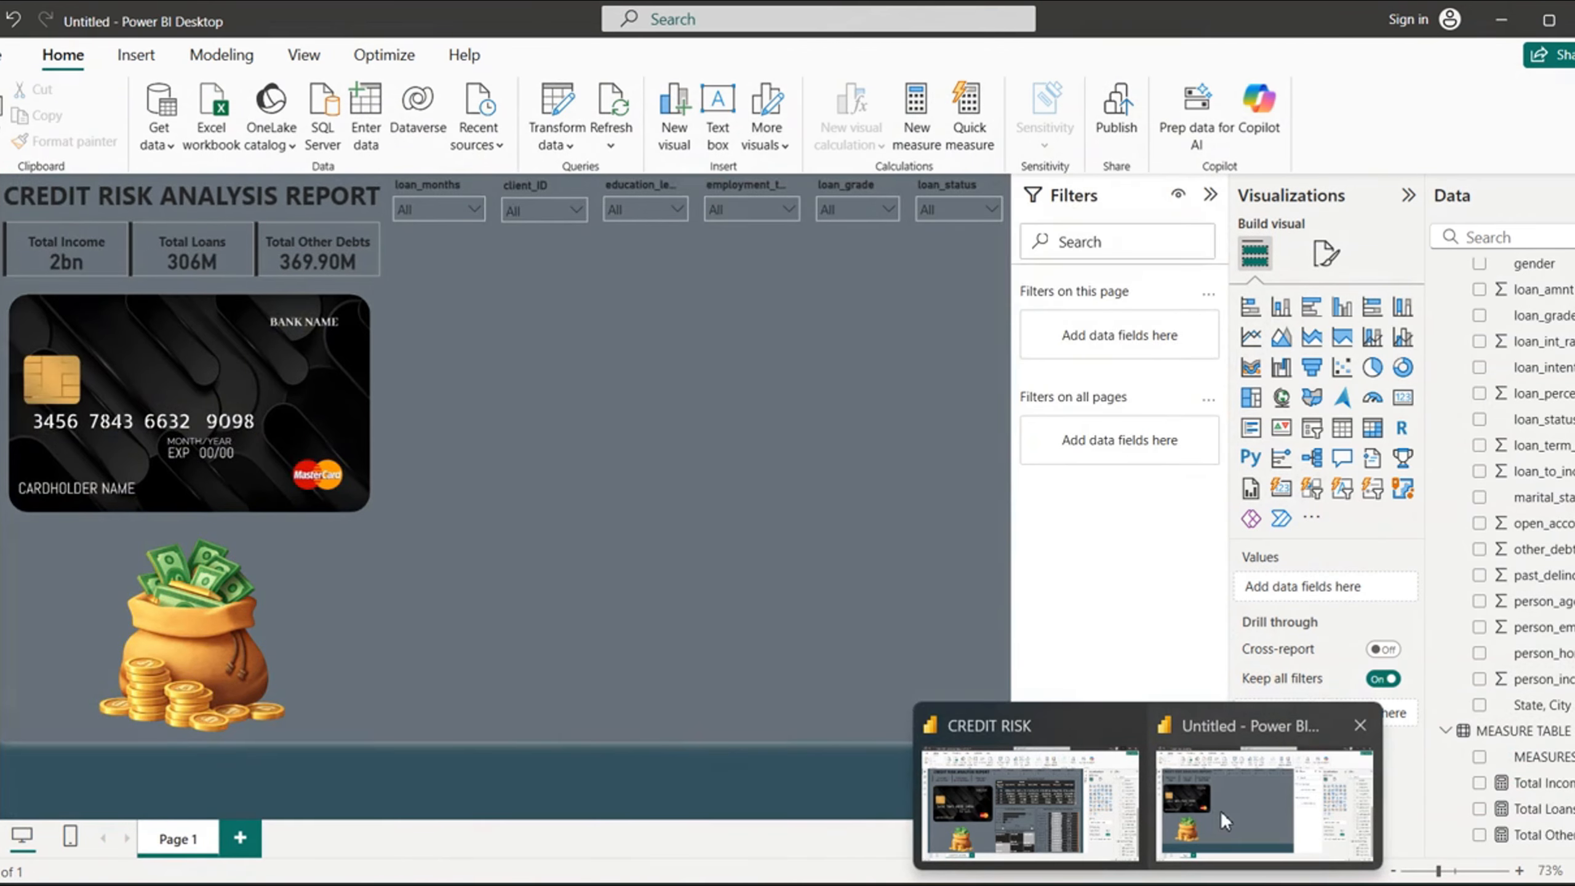
click(1220, 811)
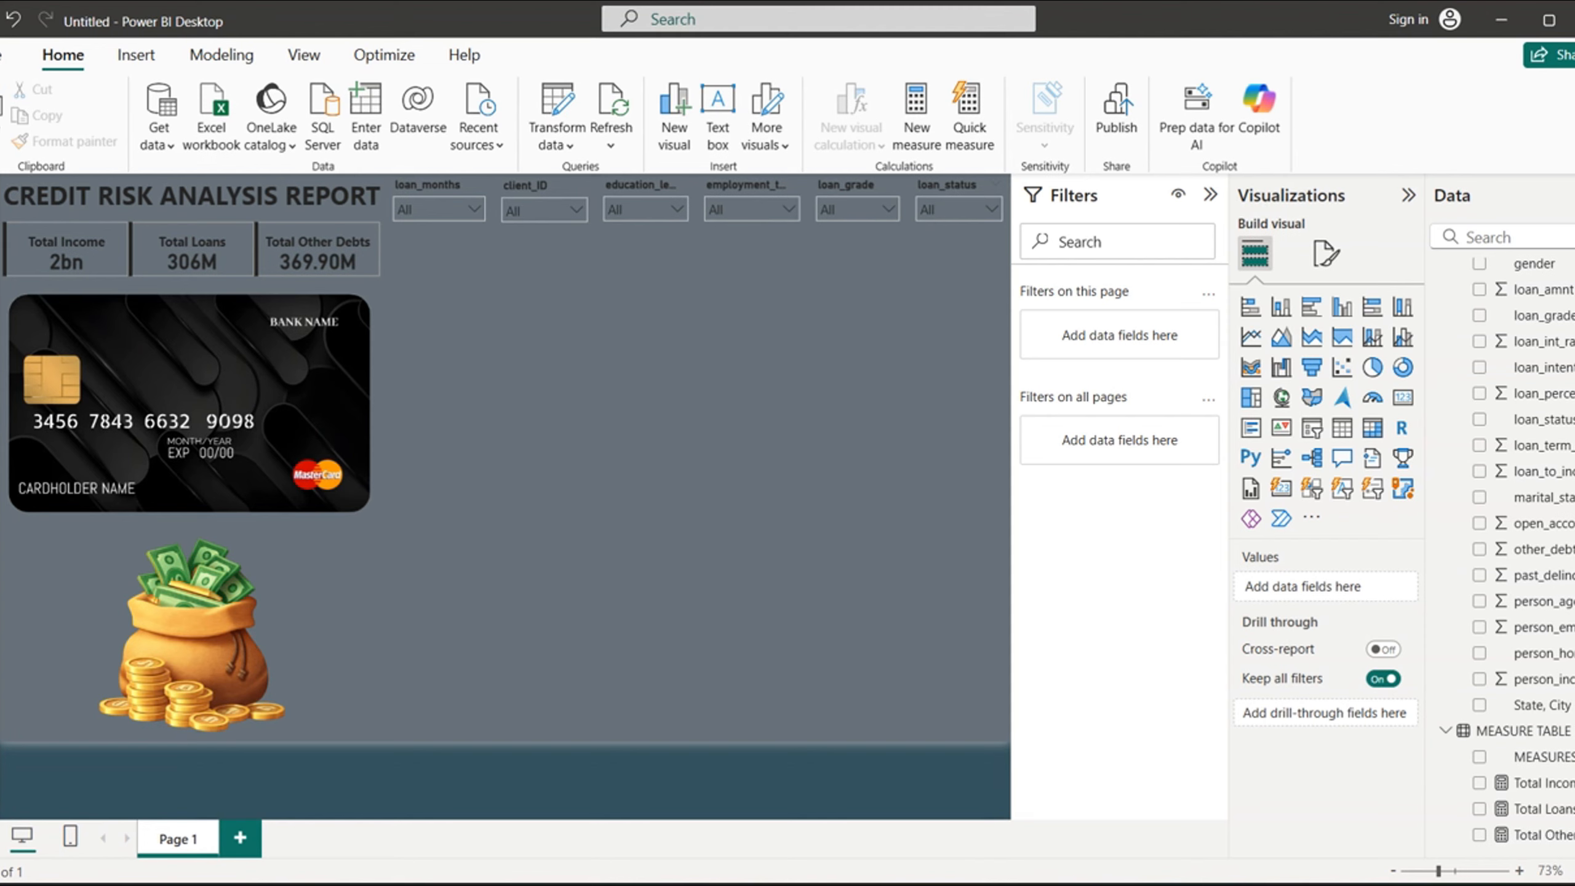
scroll(1507, 539, up, 5)
scroll(1507, 539, down, 5)
scroll(1507, 539, up, 5)
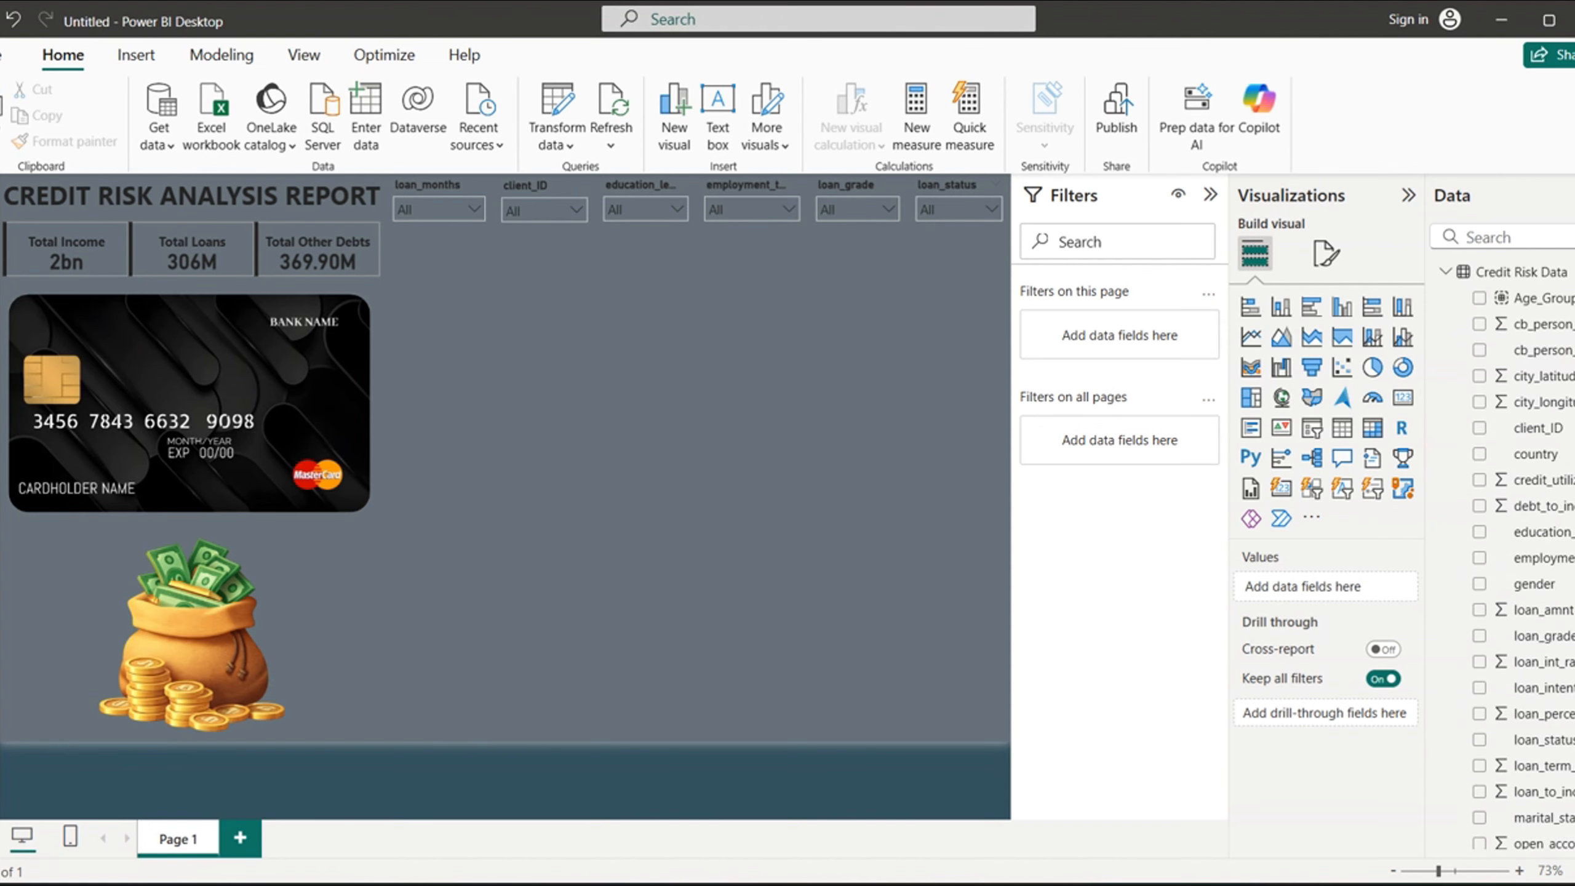
click(1480, 299)
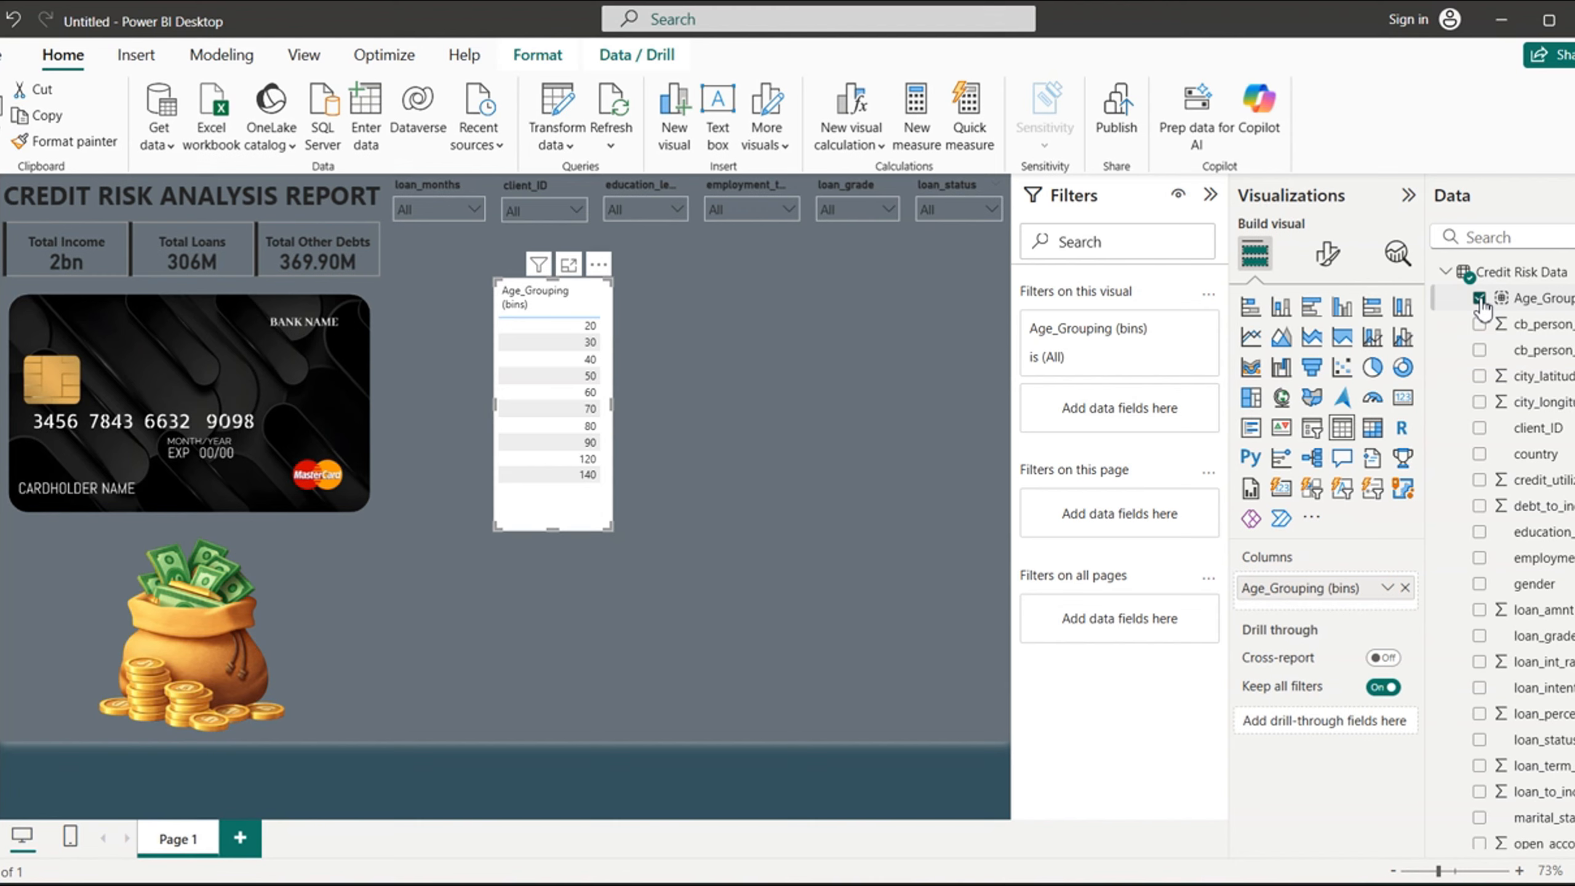
click(1480, 584)
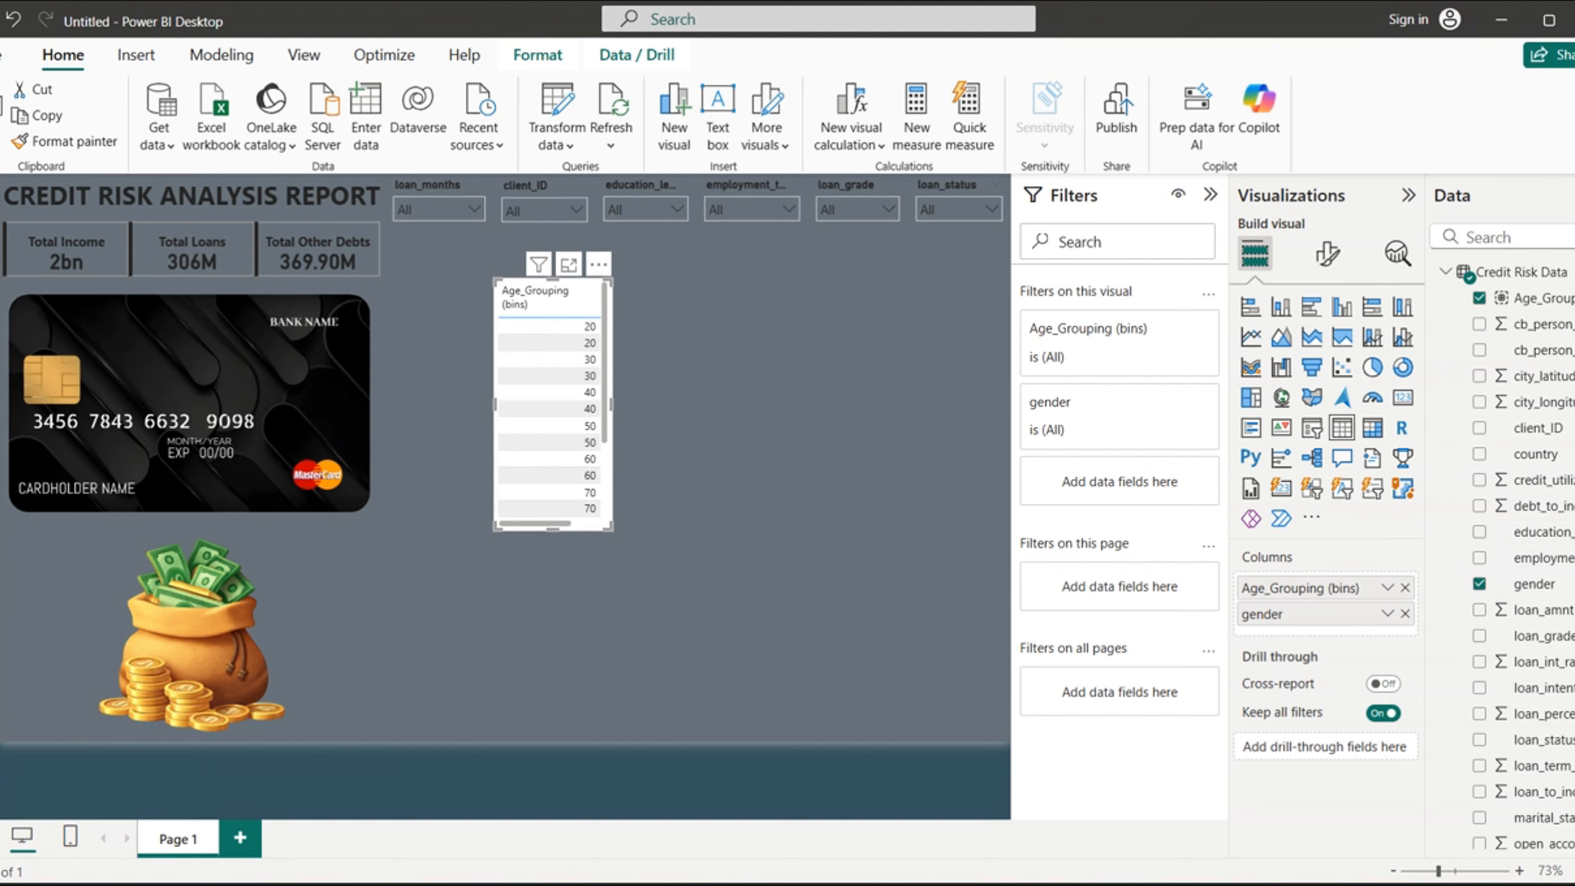
- Add the measures Total Loans, Total Other Debts and Total Income to the table and convert it to a matrix
scroll(1556, 843, down, 5)
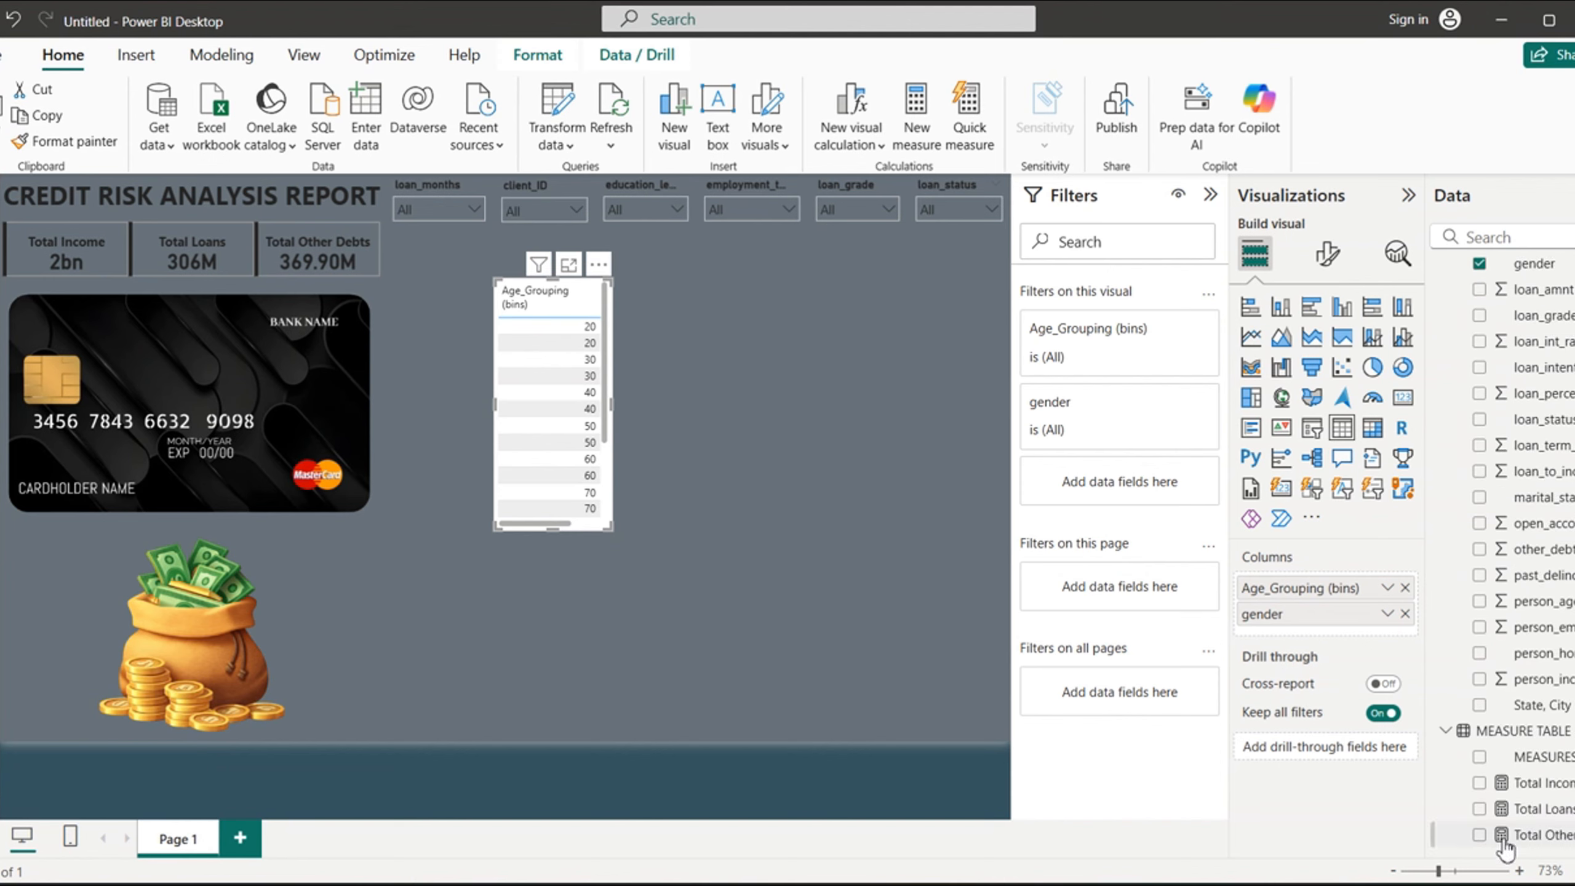
click(1480, 809)
click(1480, 834)
click(1480, 783)
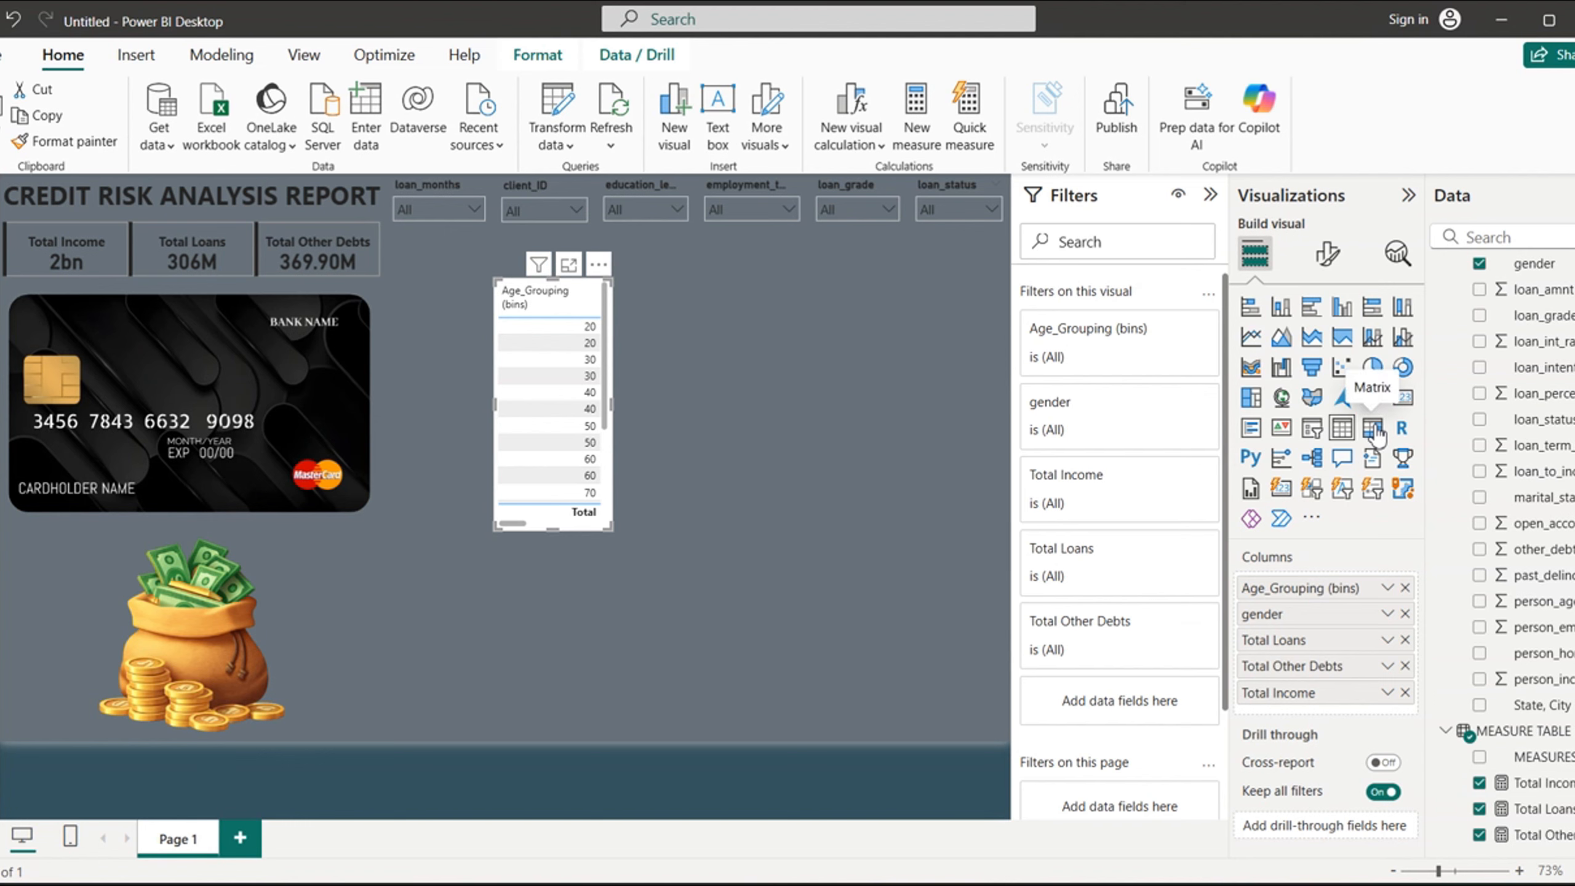
click(1372, 428)
- Resize the matrix and place it directly below the slicers, spanning from the loan_months slicer to the page's far edge
drag(555, 530, 556, 487)
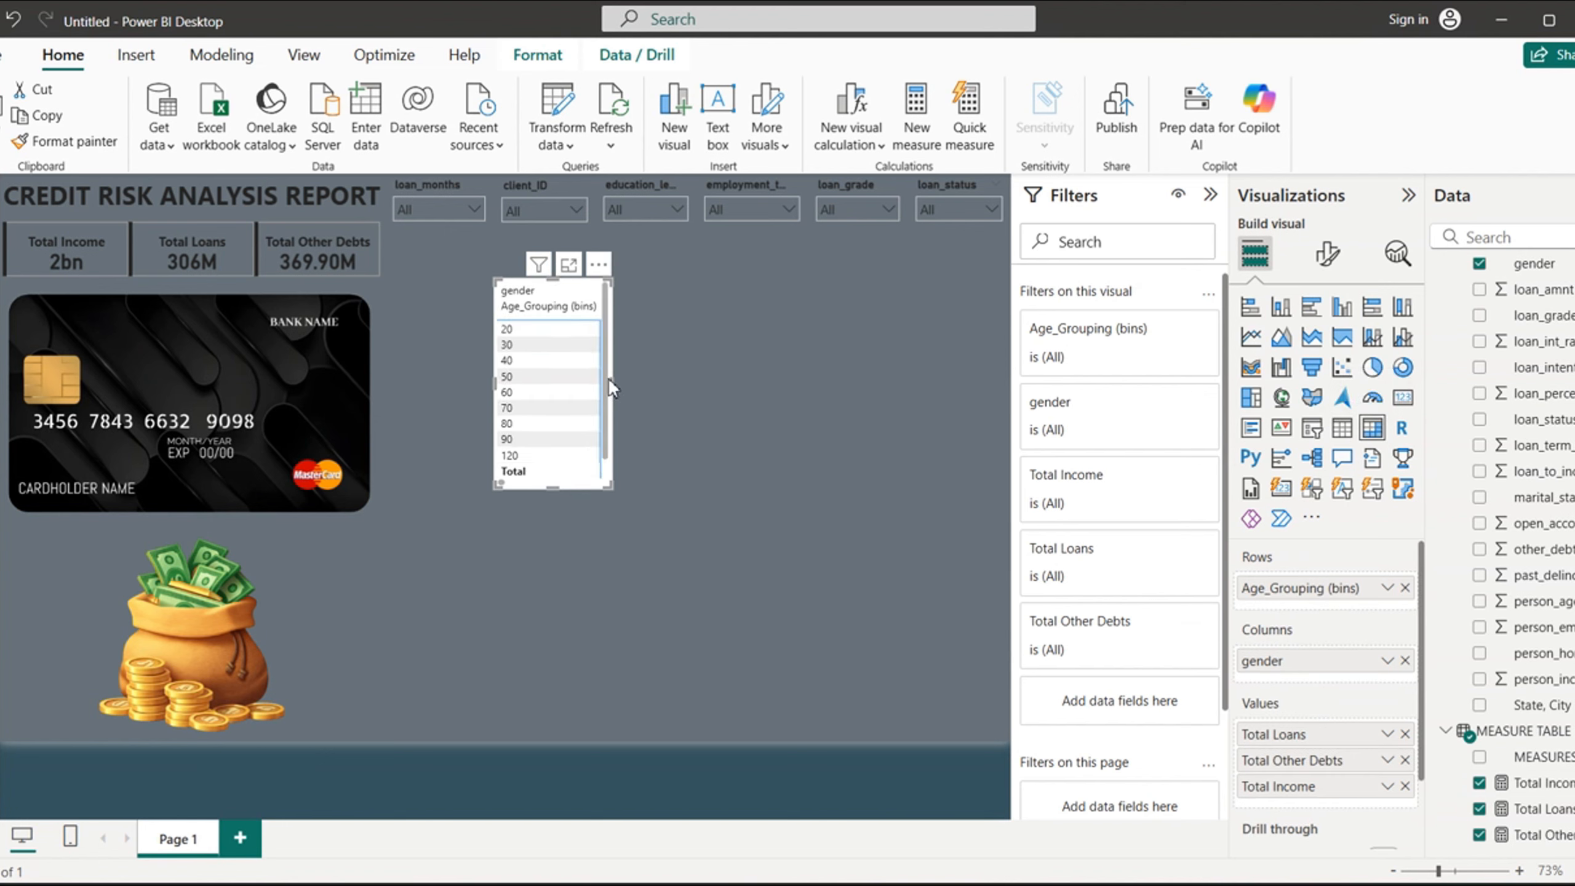
drag(614, 381, 1009, 391)
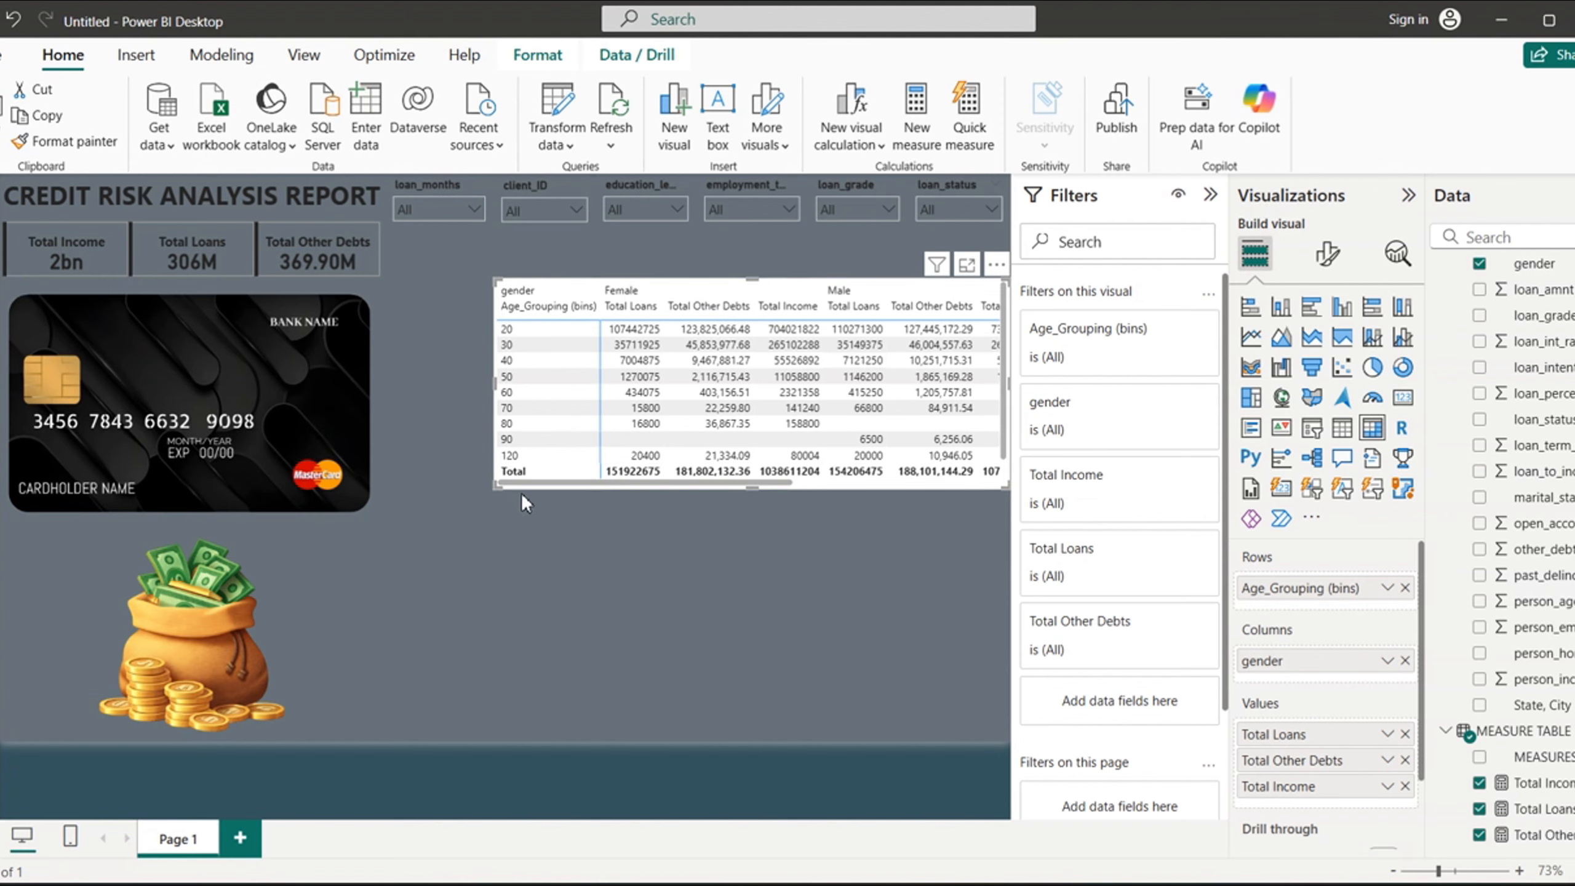
drag(536, 488, 436, 437)
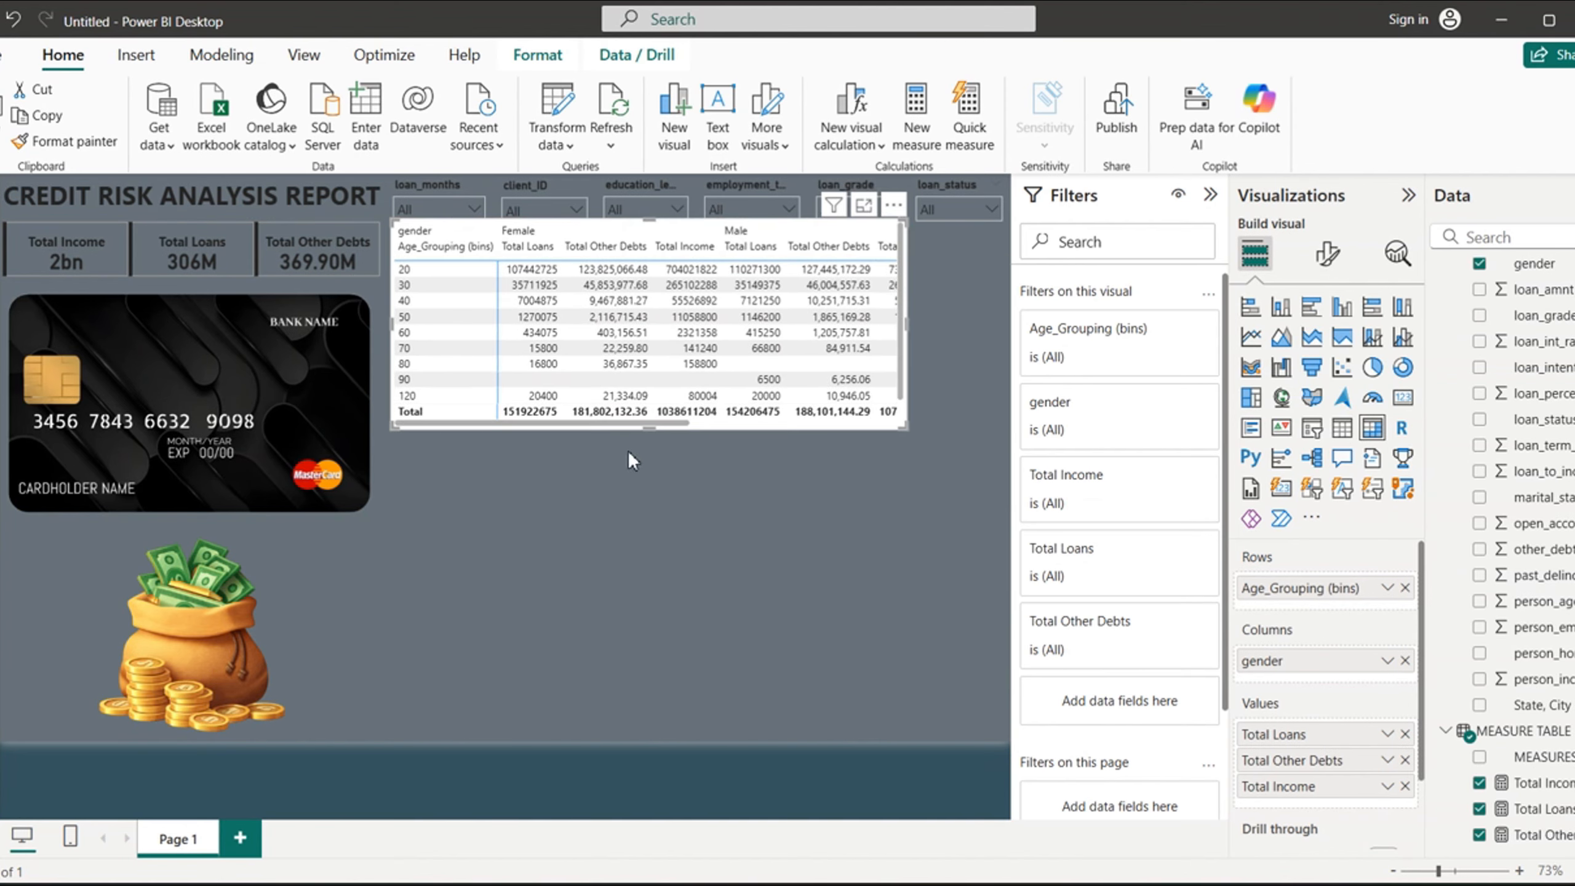
drag(430, 436, 429, 447)
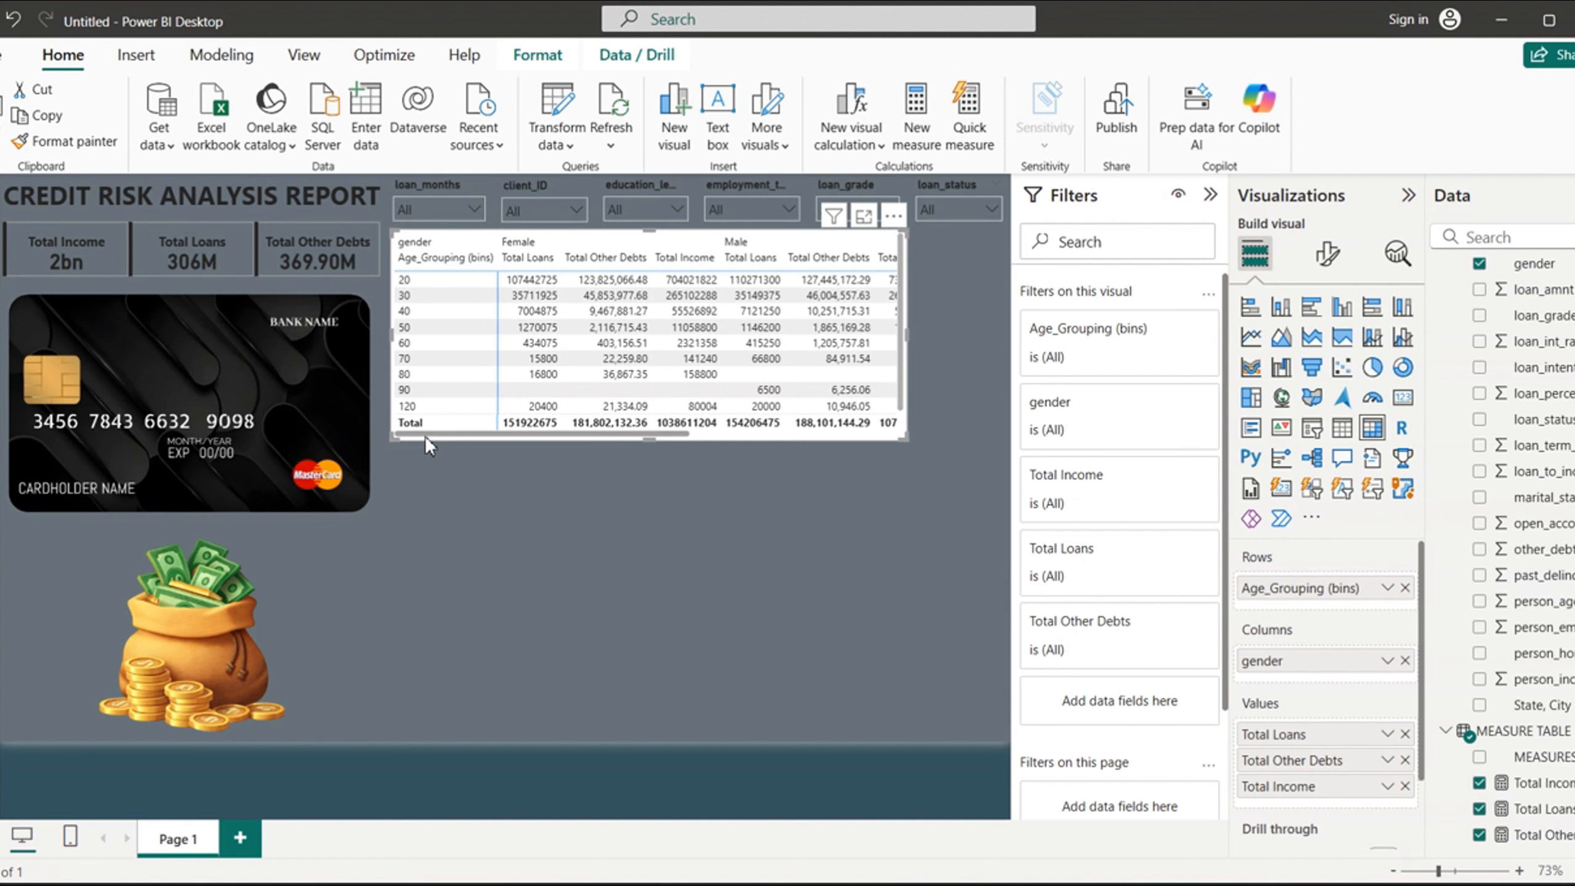
drag(905, 353, 1007, 335)
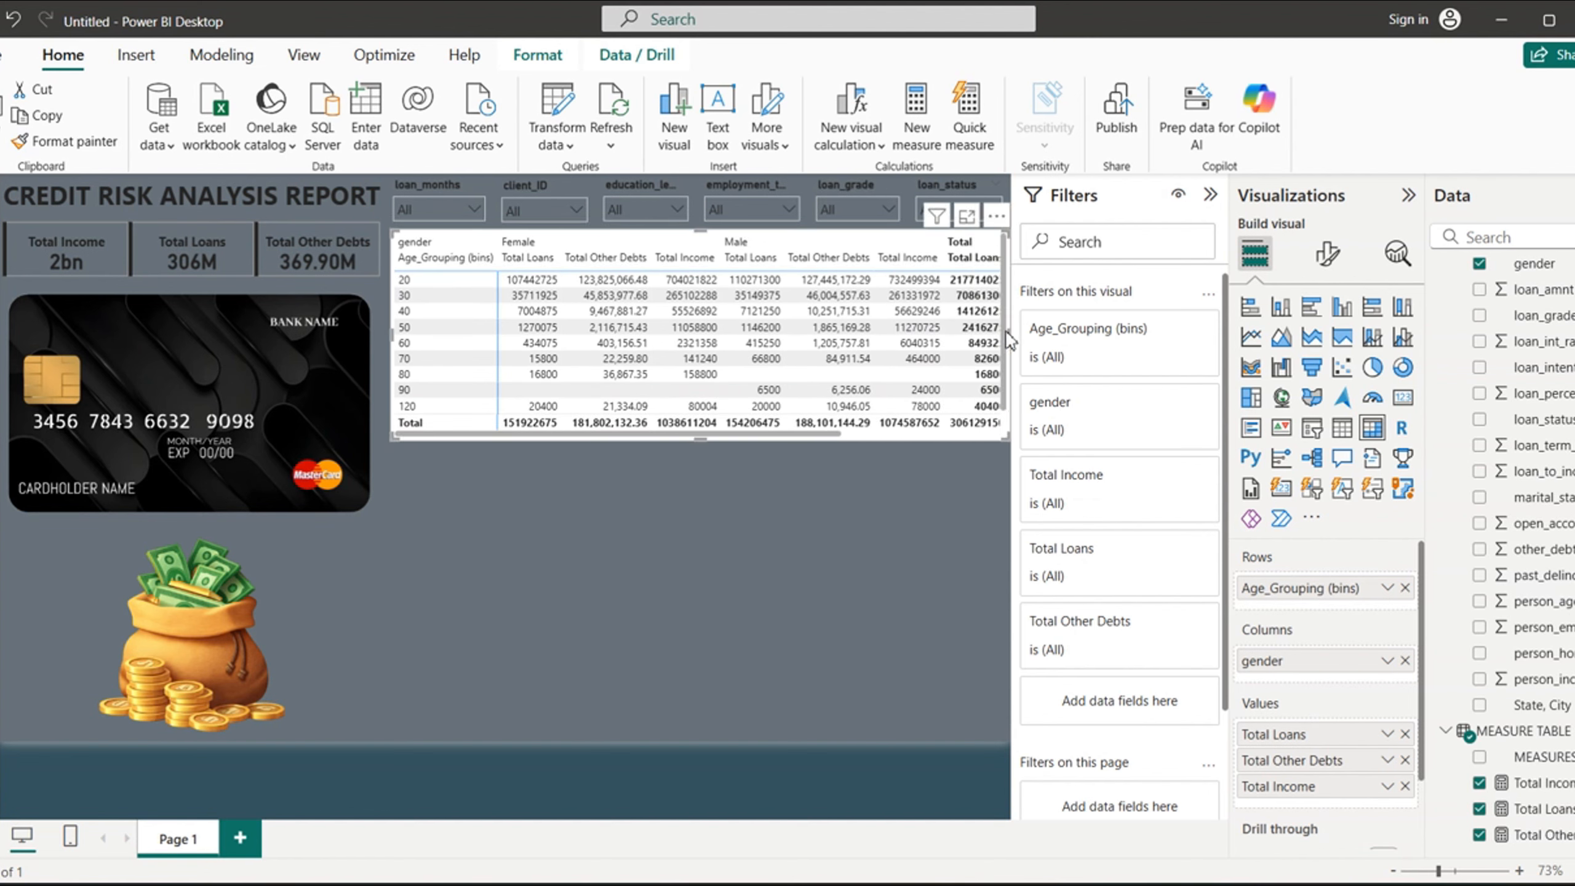
- Apply the Bold header style preset to the matrix
click(1328, 256)
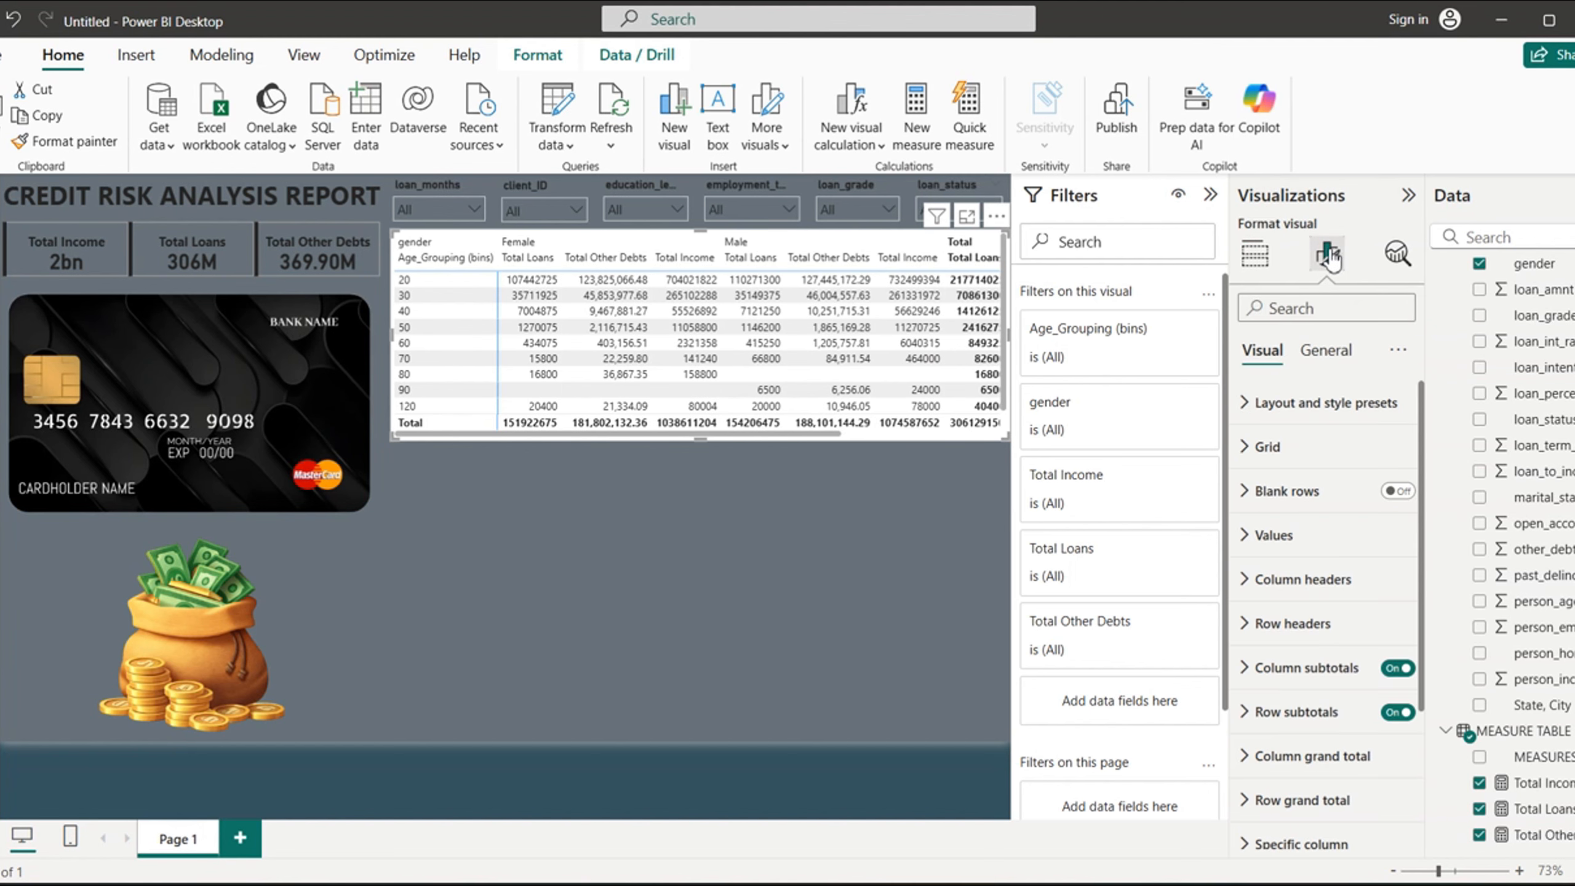
click(1256, 407)
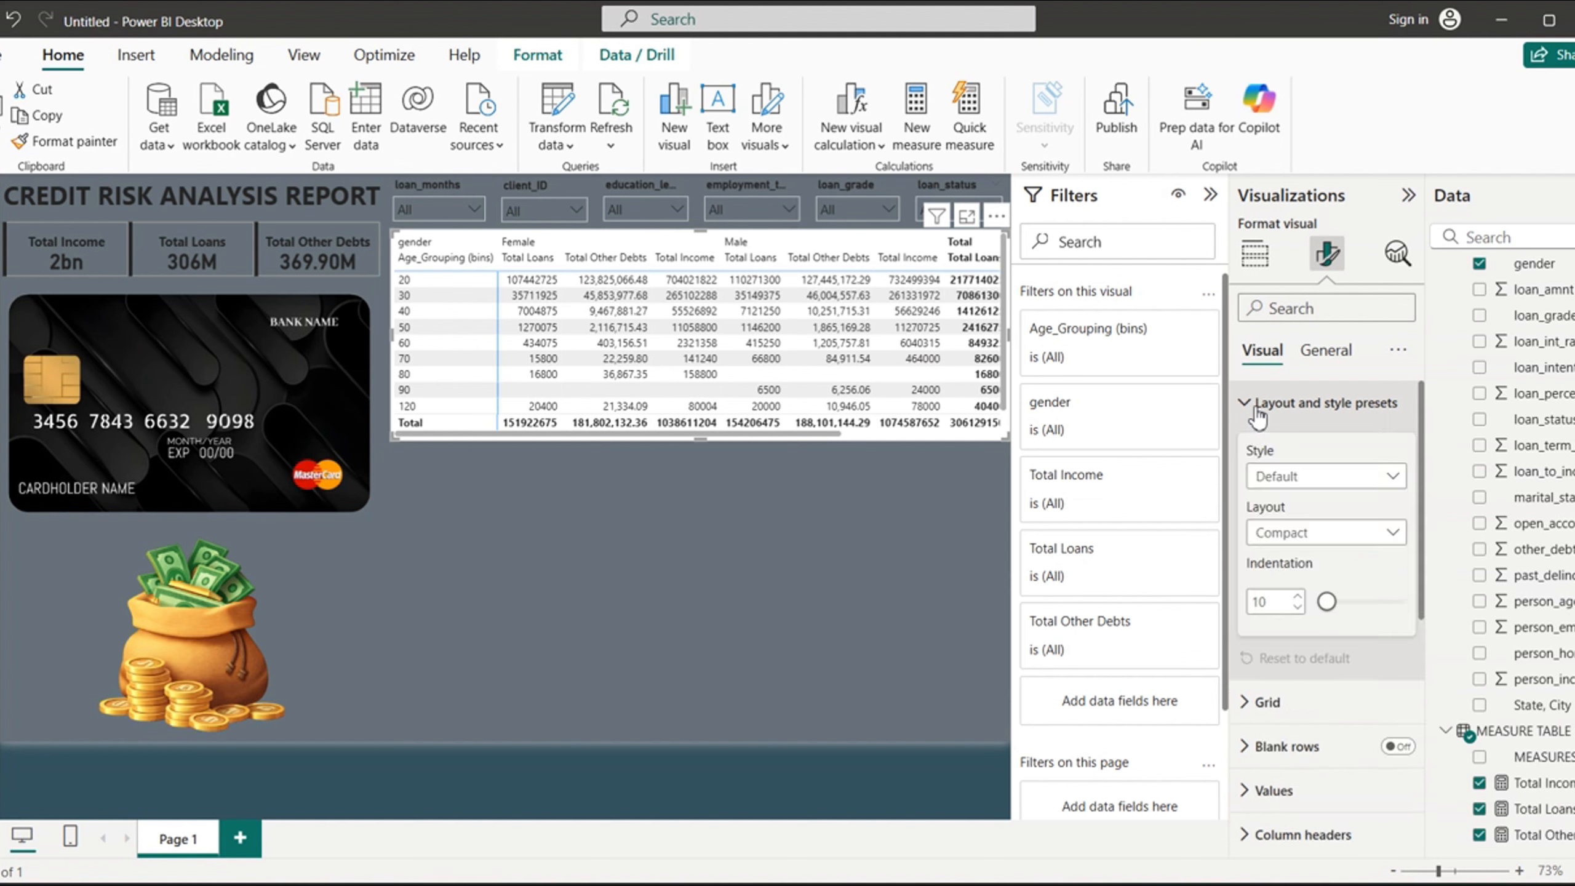
click(1383, 481)
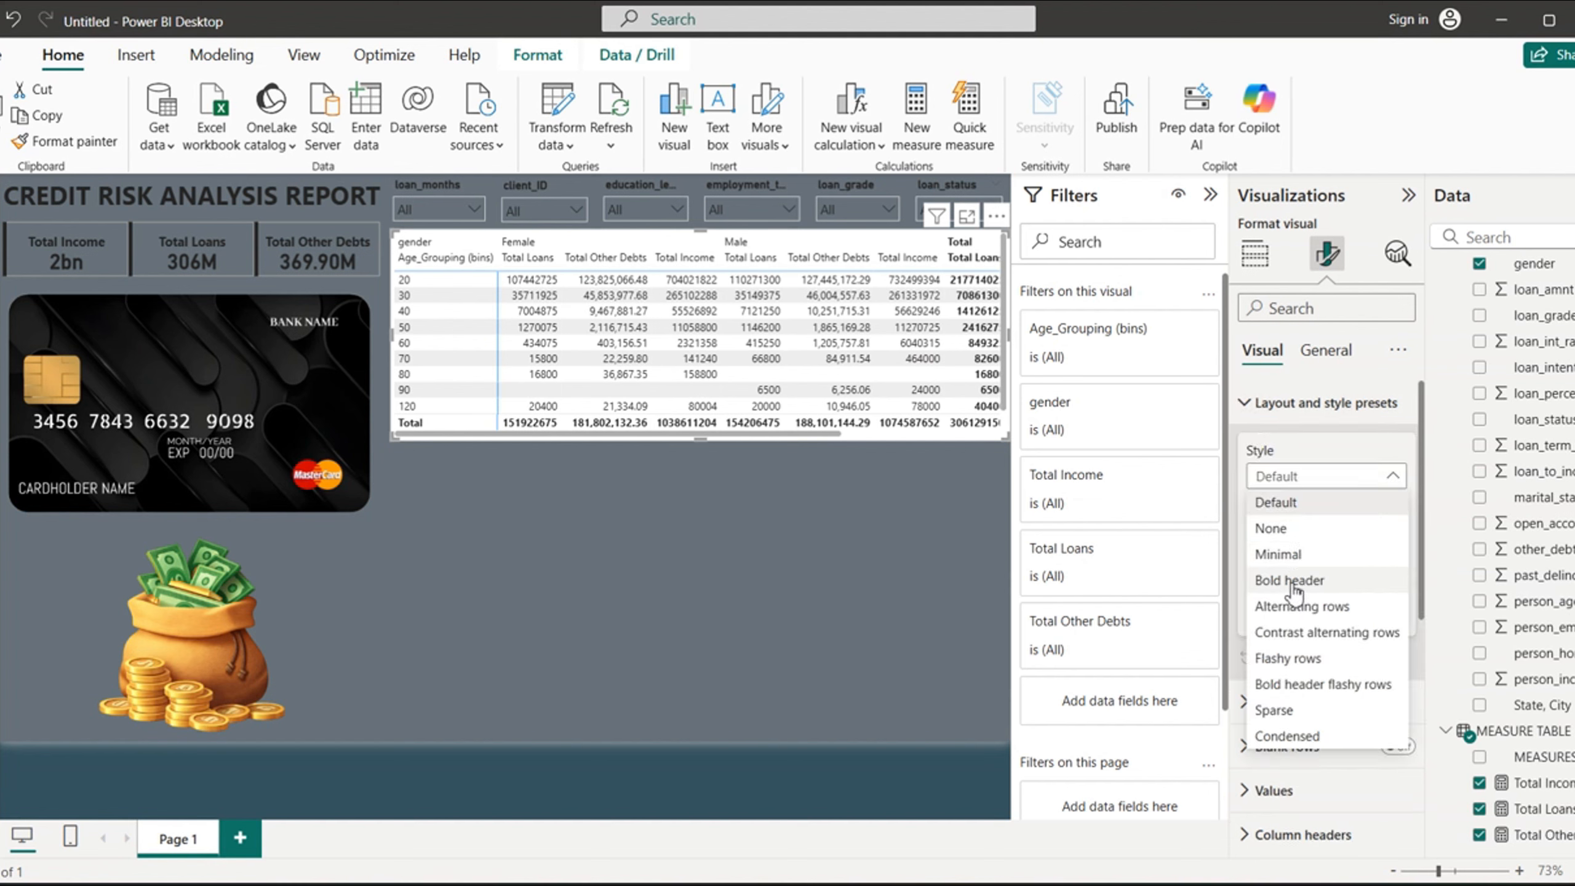
click(1291, 582)
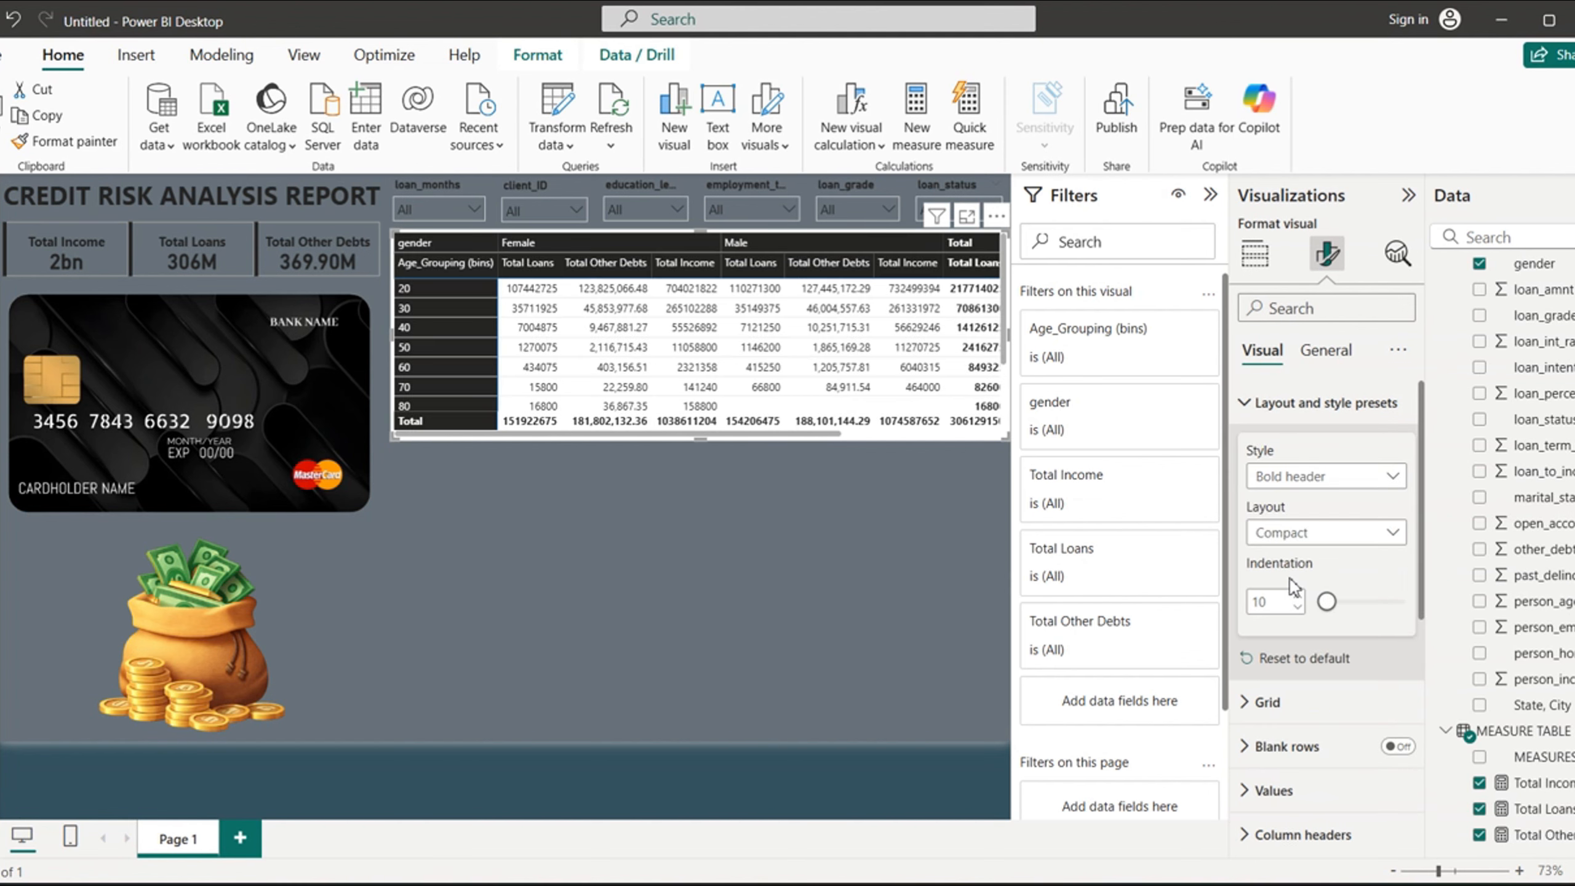
click(1255, 408)
click(1262, 447)
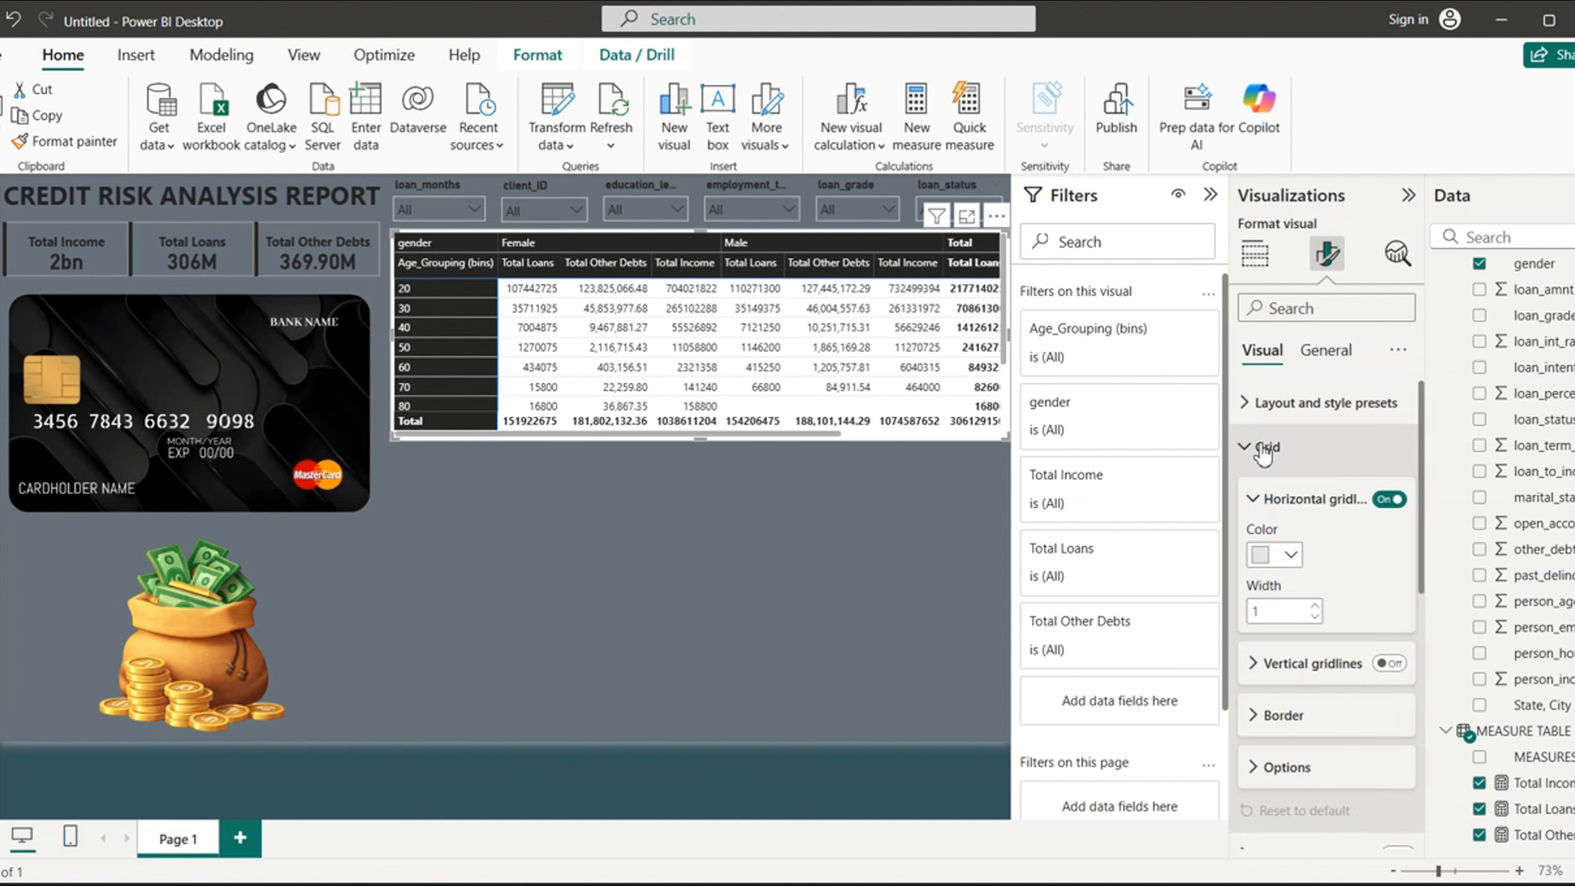
click(1249, 448)
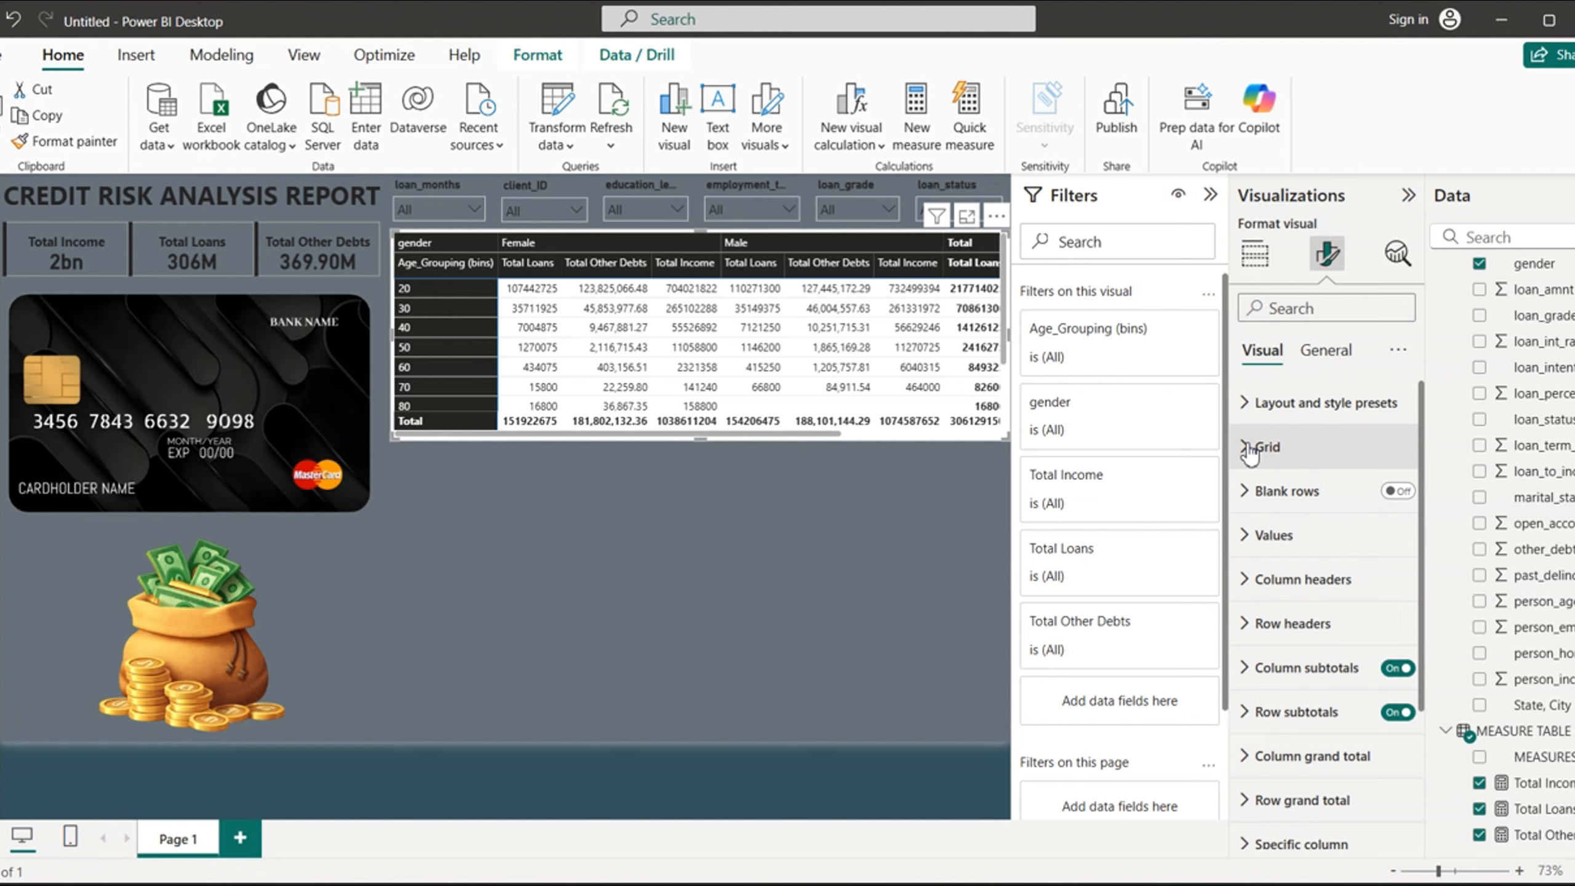
- Make the matrix values bold with text color #252423
click(1248, 536)
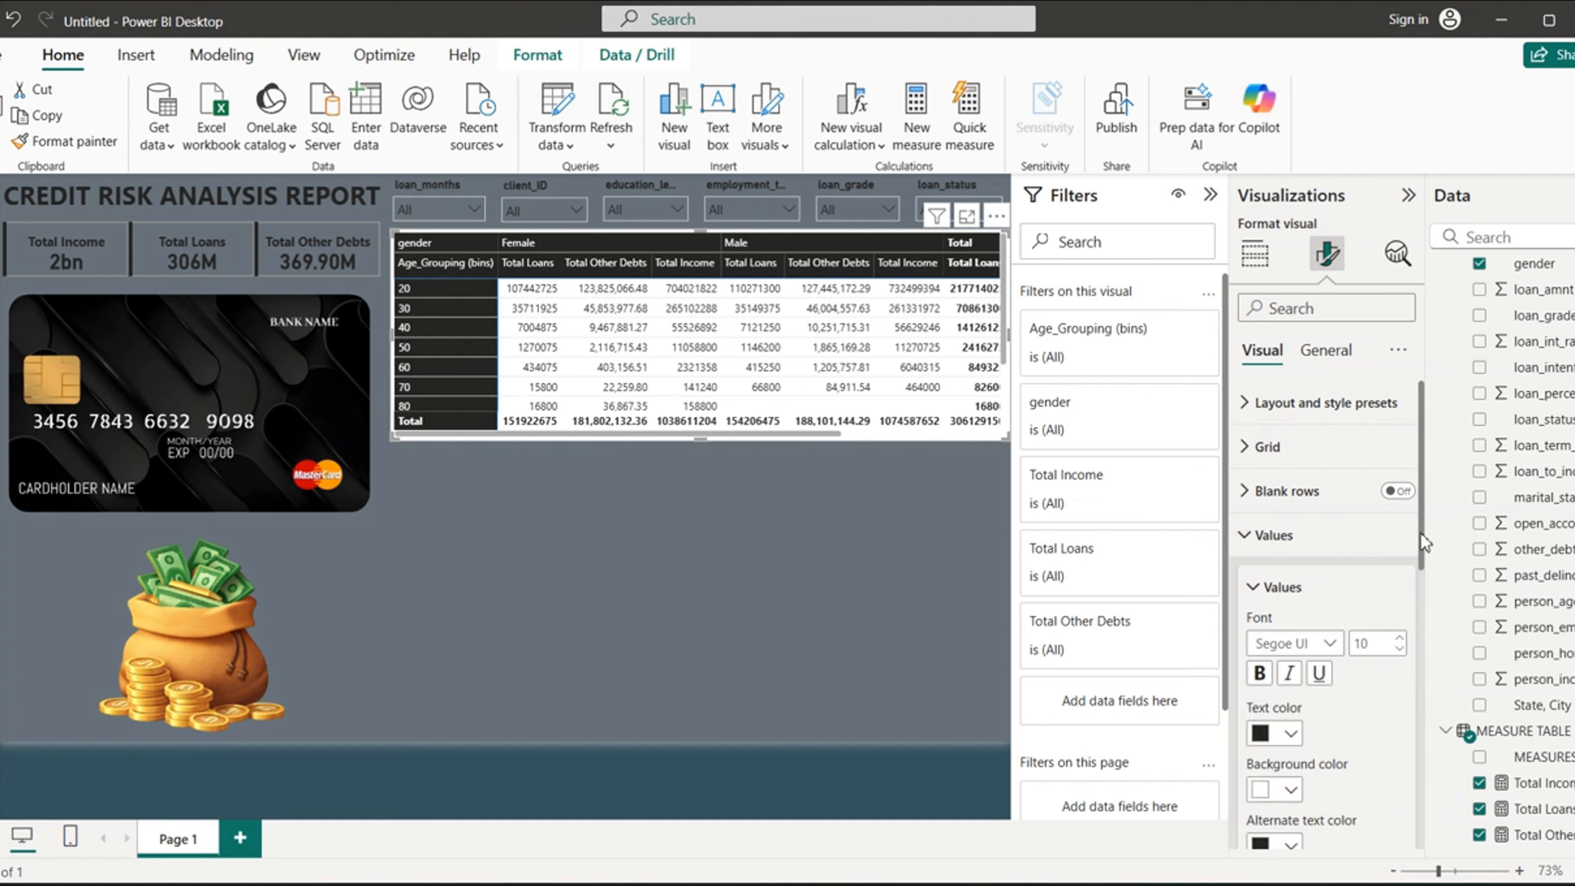
scroll(1265, 534, down, 3)
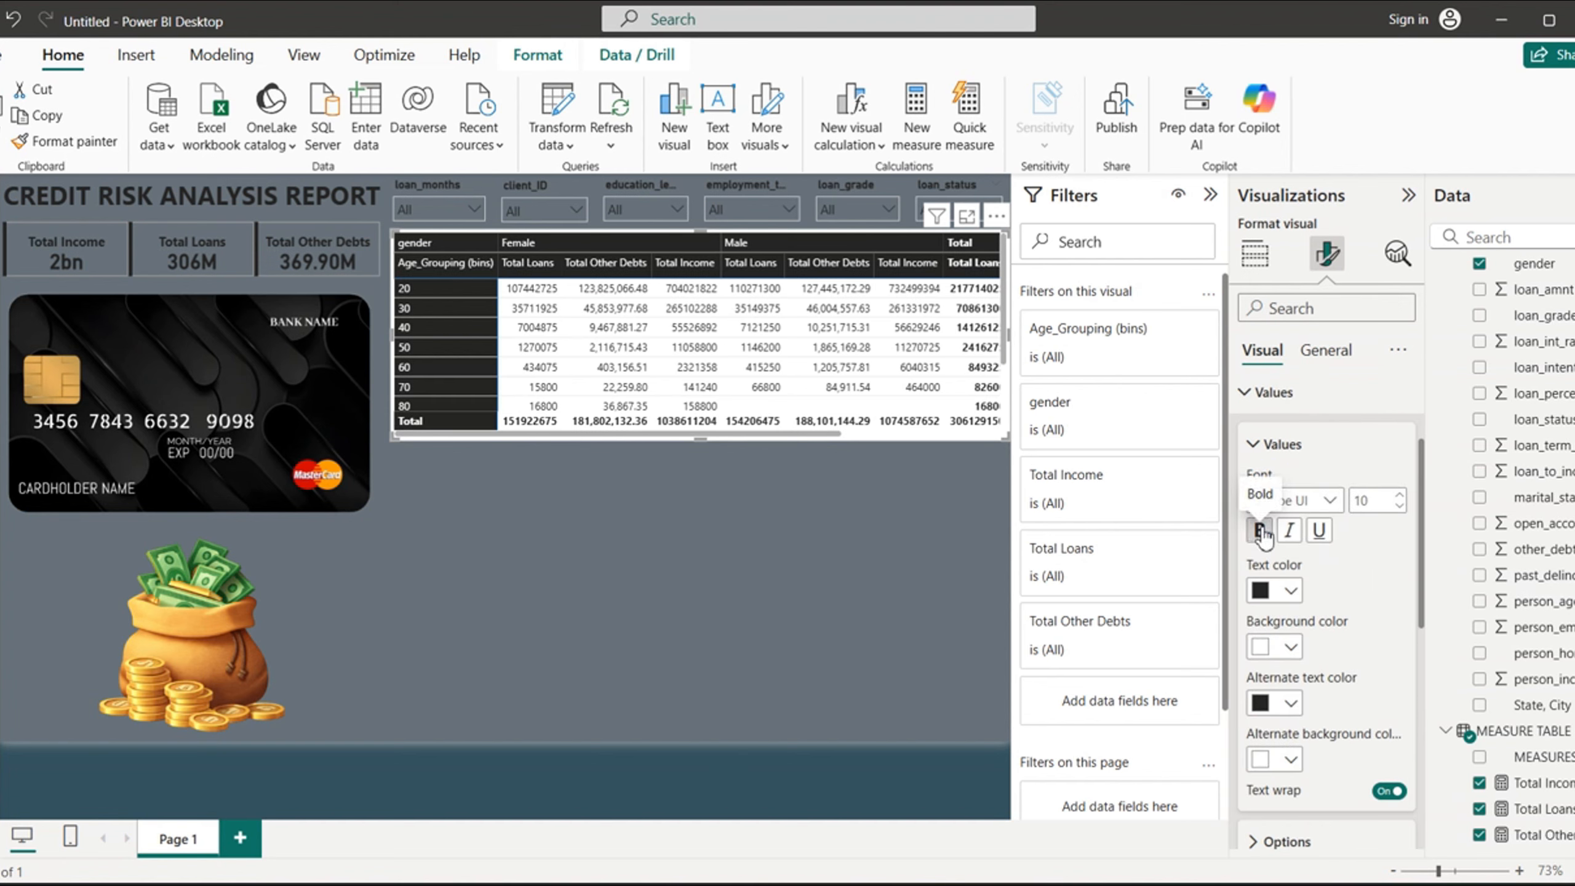
click(1289, 590)
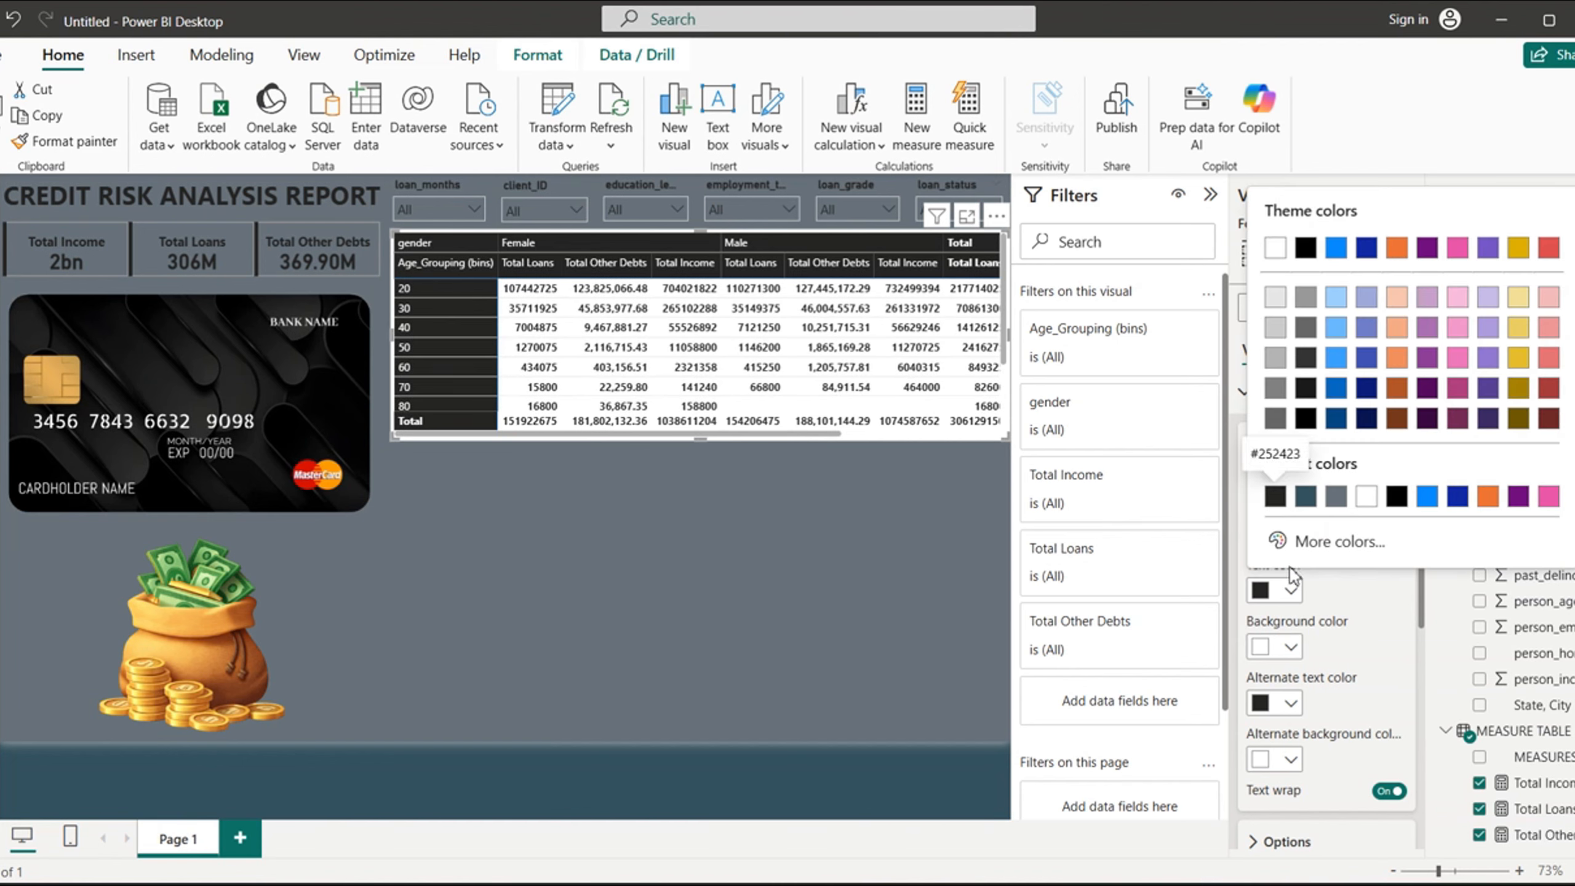
click(1275, 496)
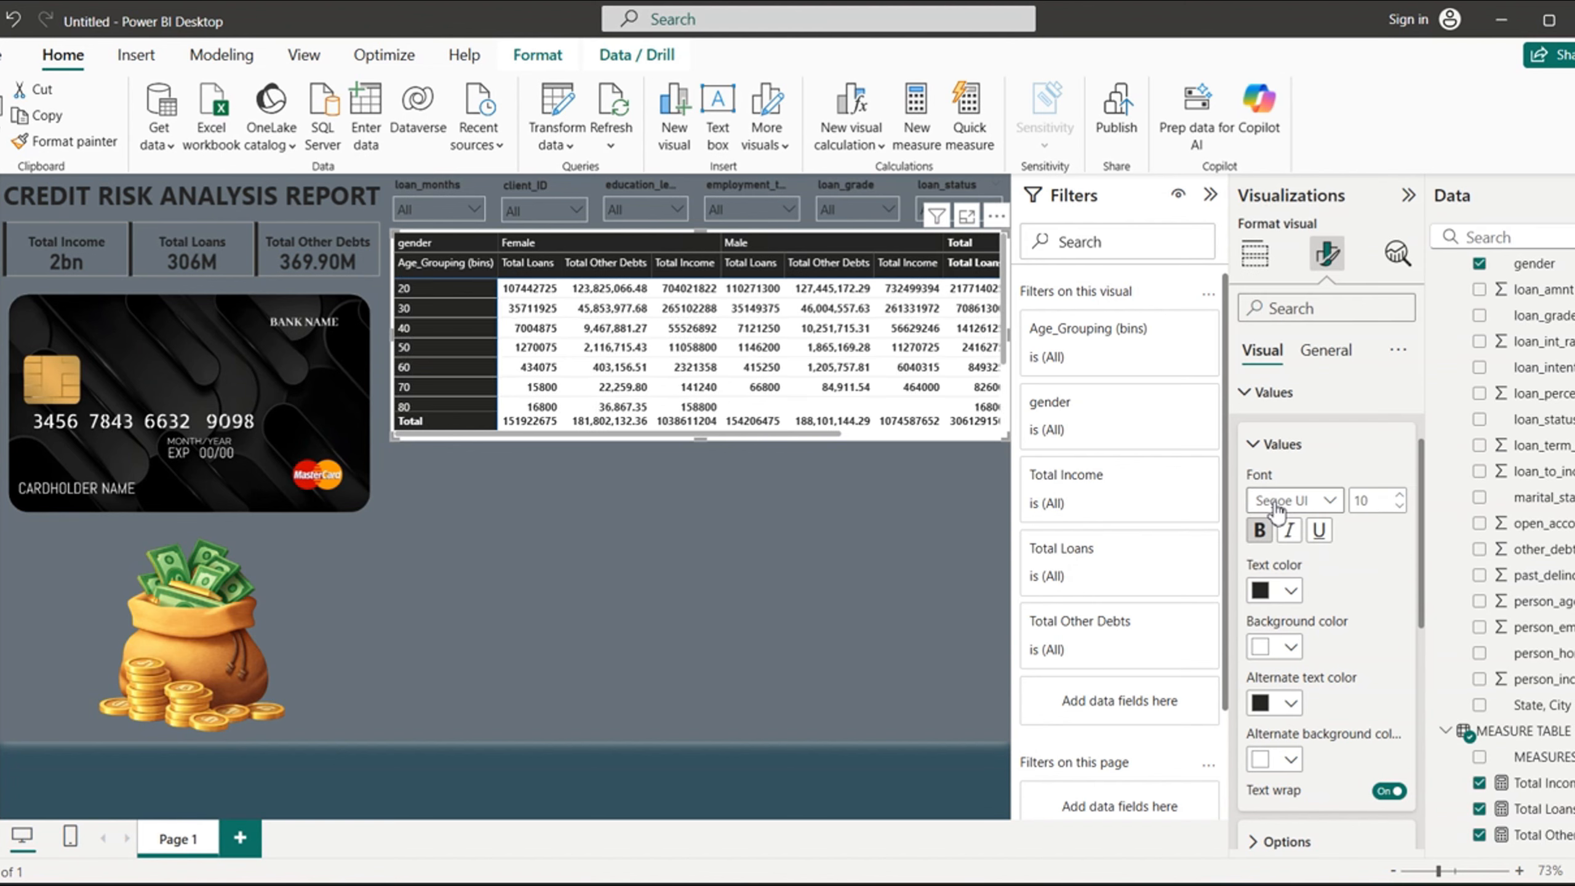
- Set the text color of the matrix values to white
click(1291, 649)
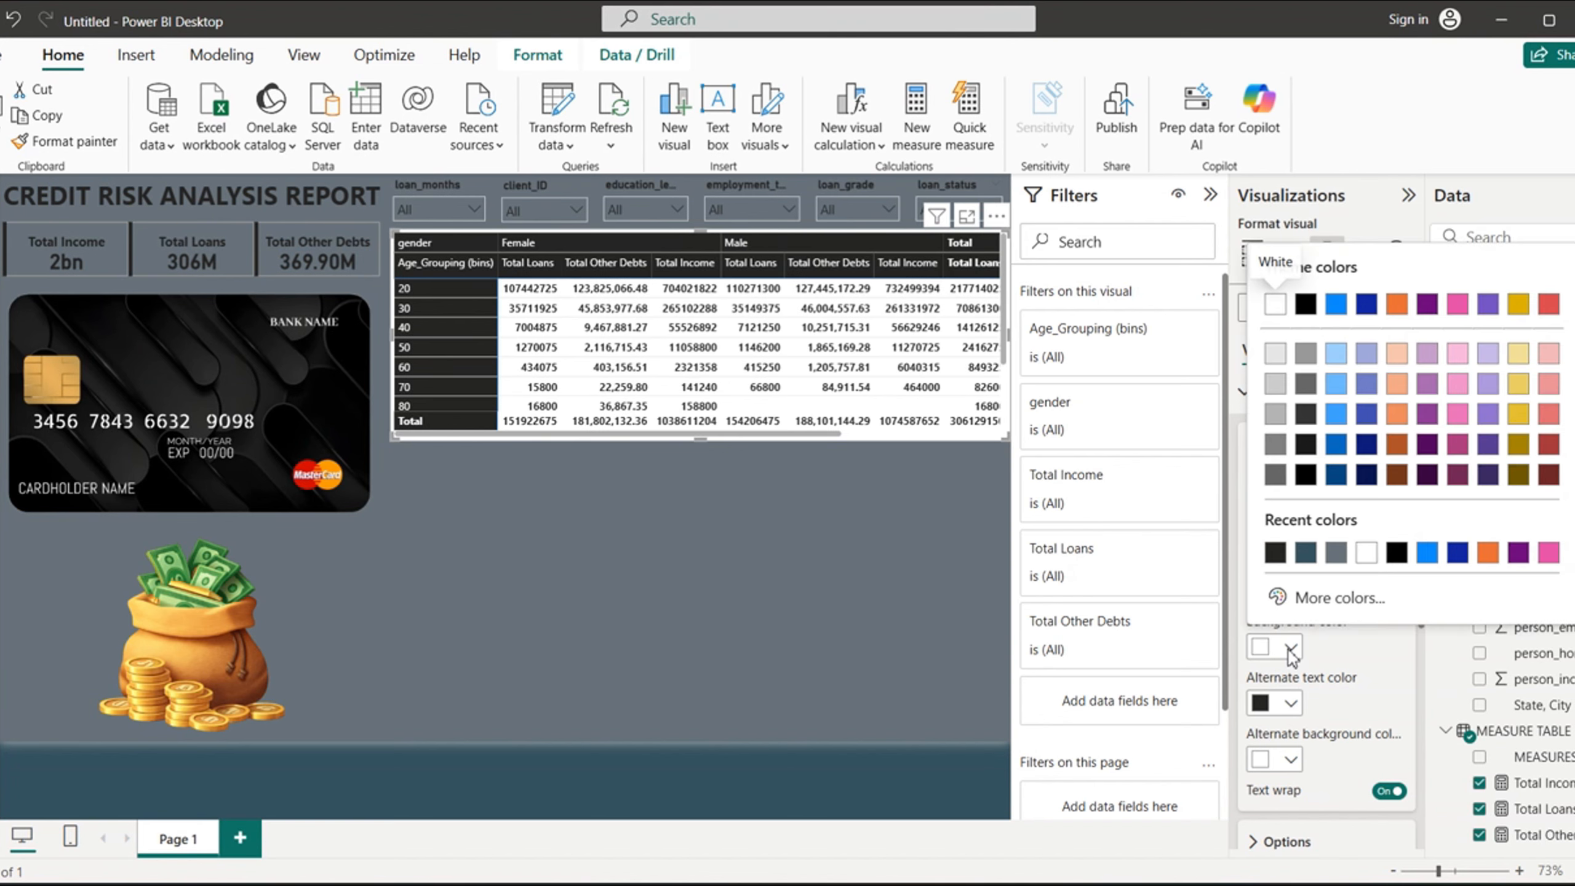
click(1326, 667)
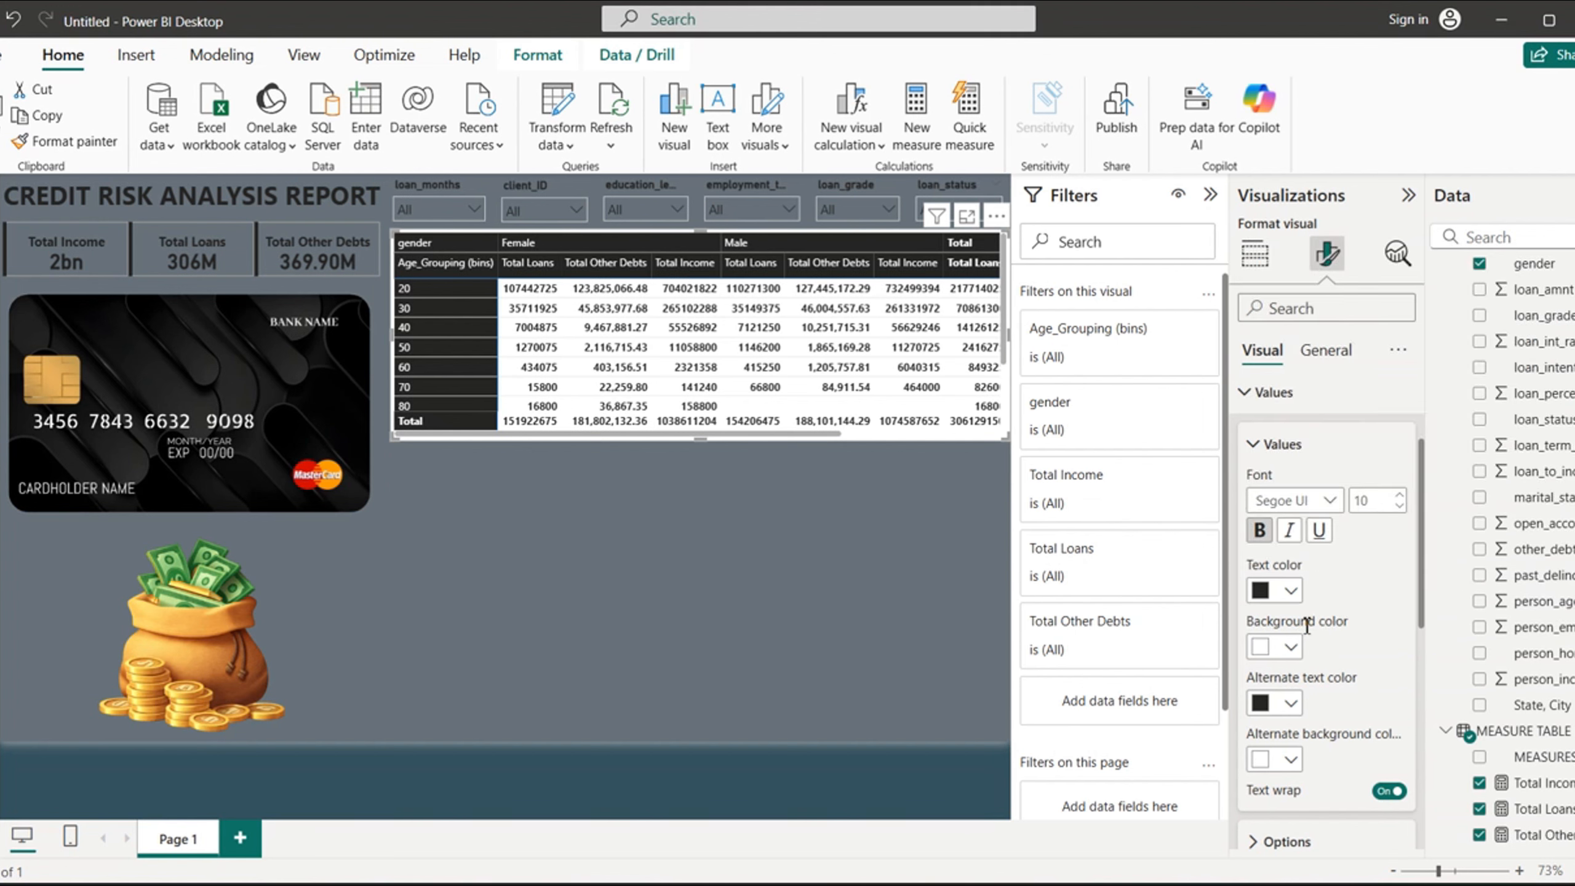
click(1291, 591)
click(1277, 508)
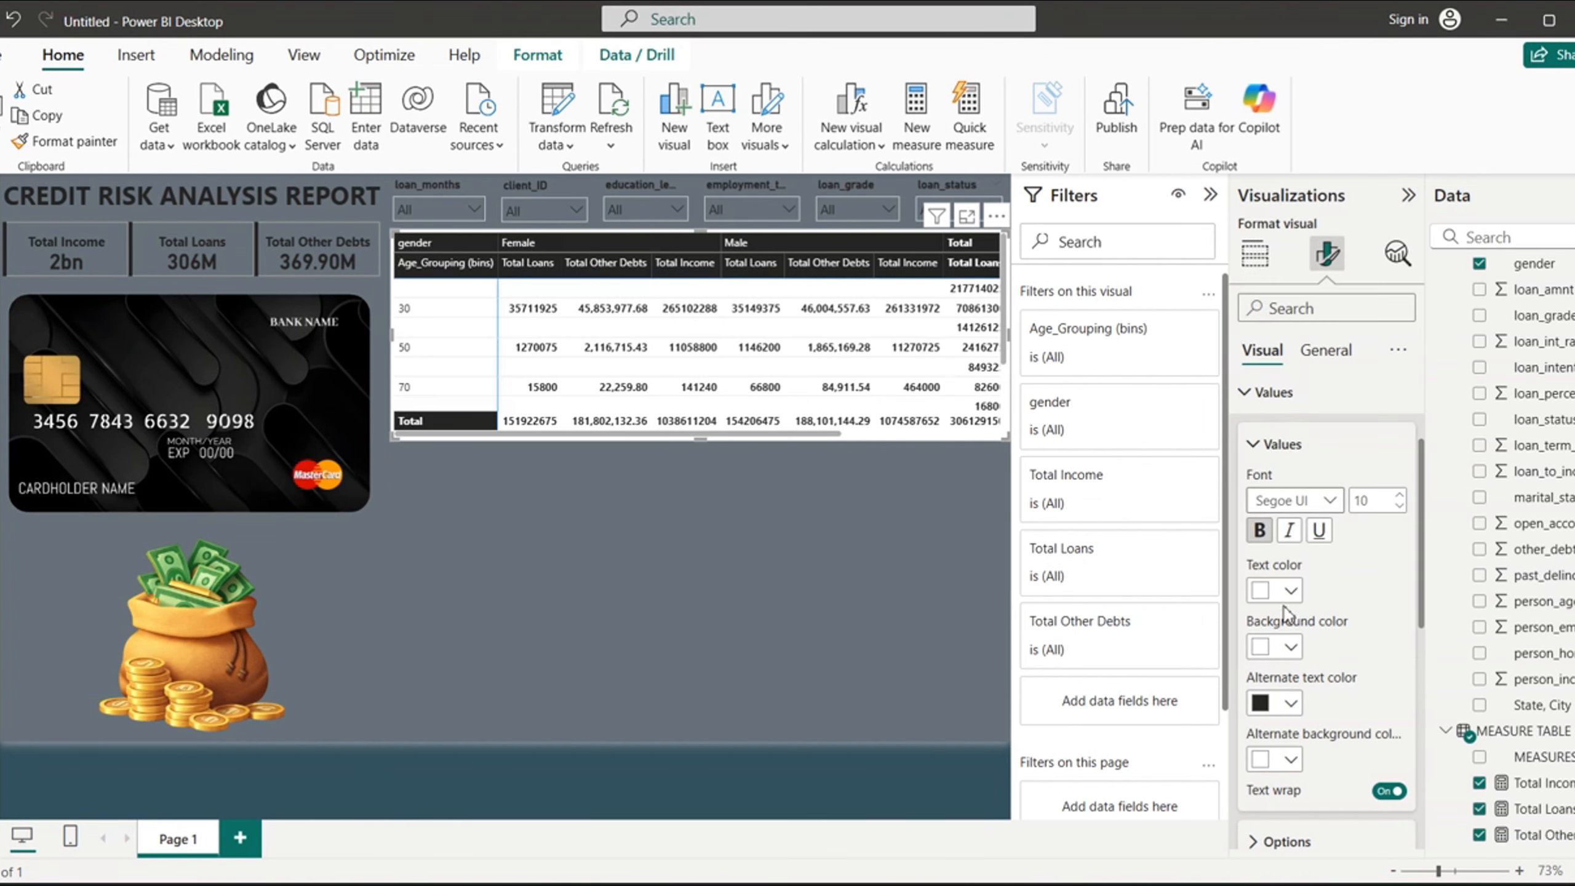
- Set the matrix values' background and alternate background colors to #252423, with alternate text color white
click(1290, 647)
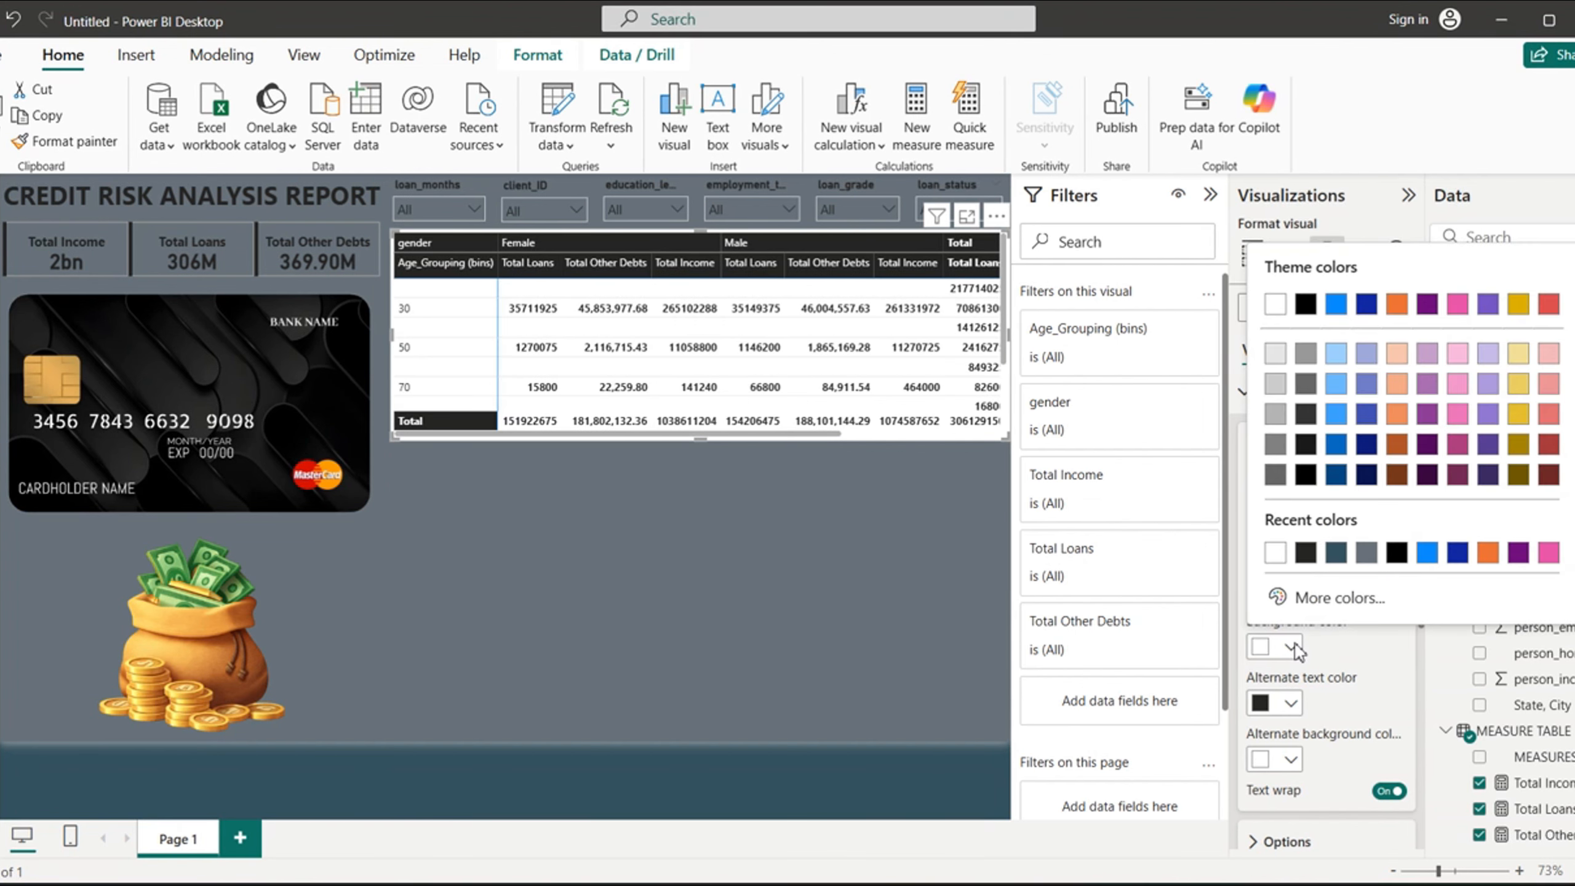
click(1302, 549)
click(1292, 704)
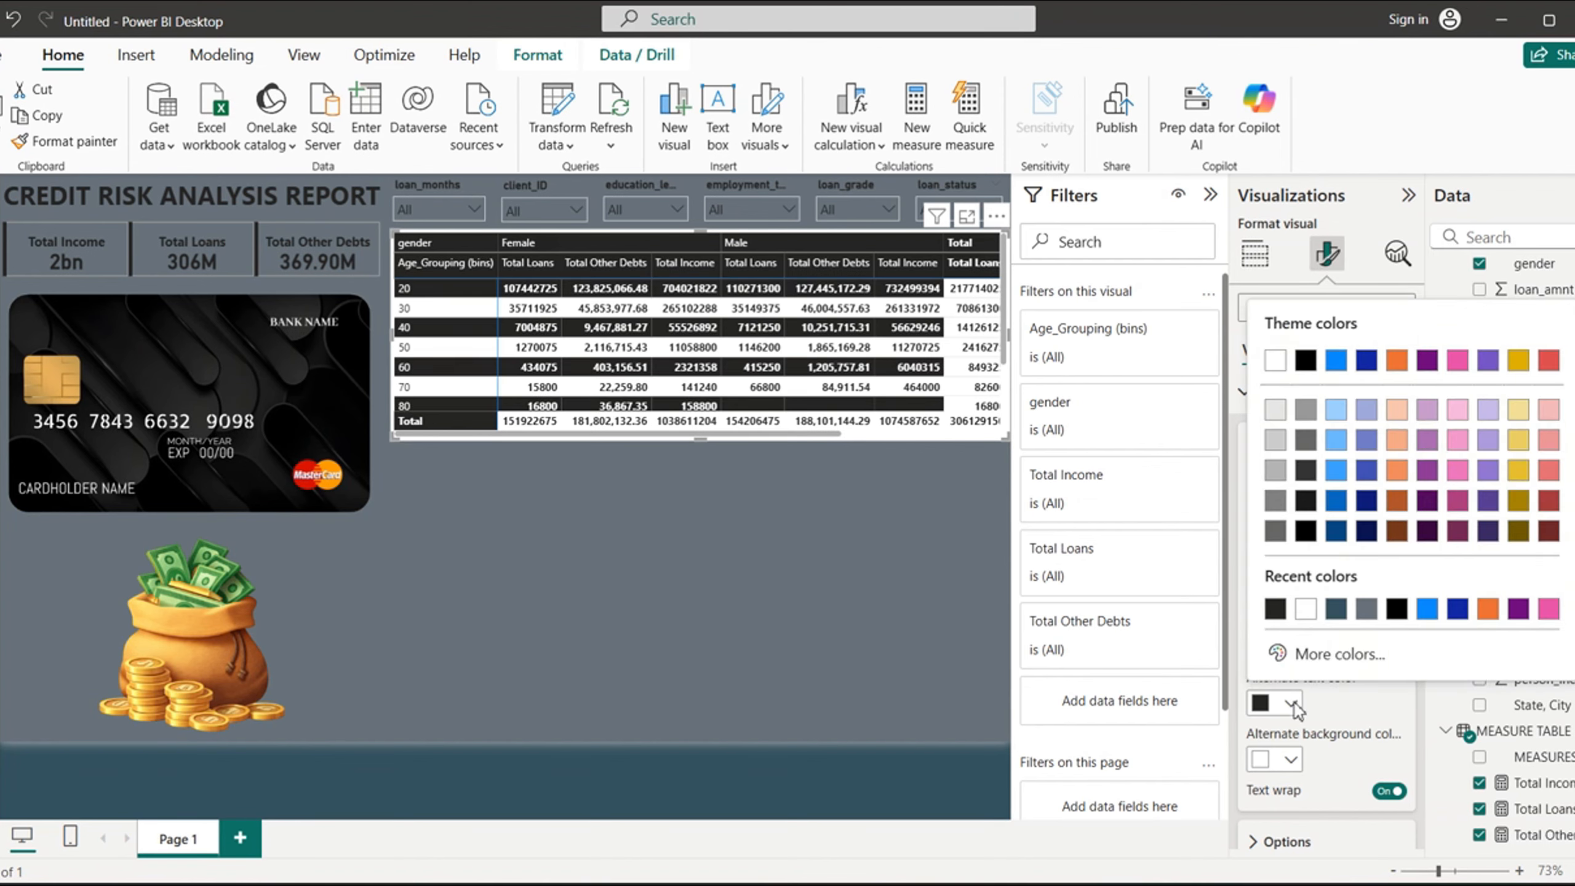
click(1310, 616)
click(1291, 759)
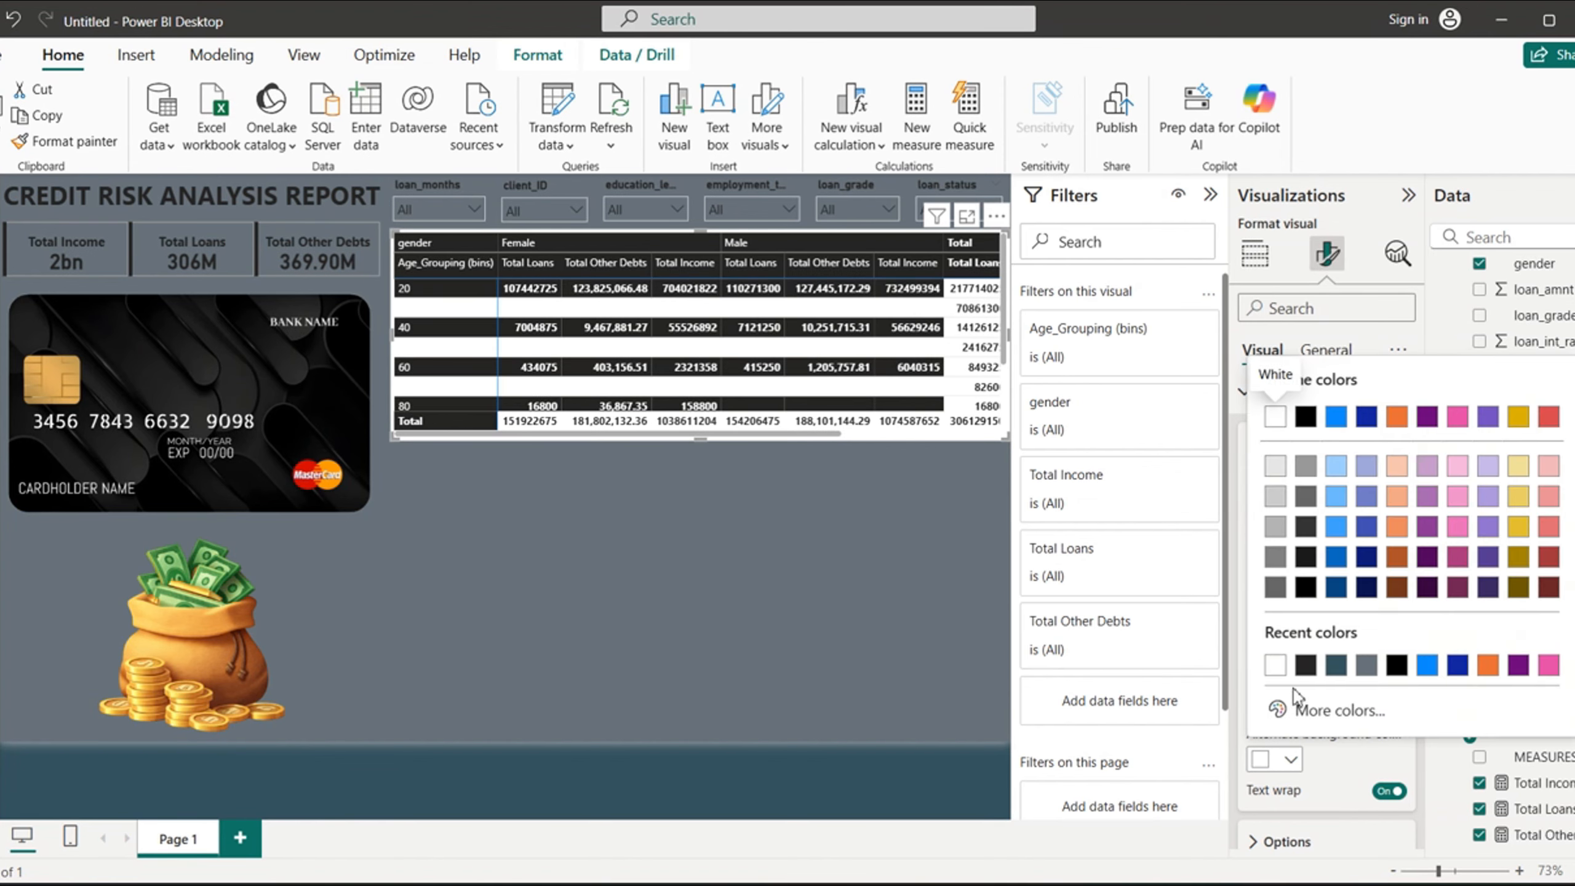
click(1306, 667)
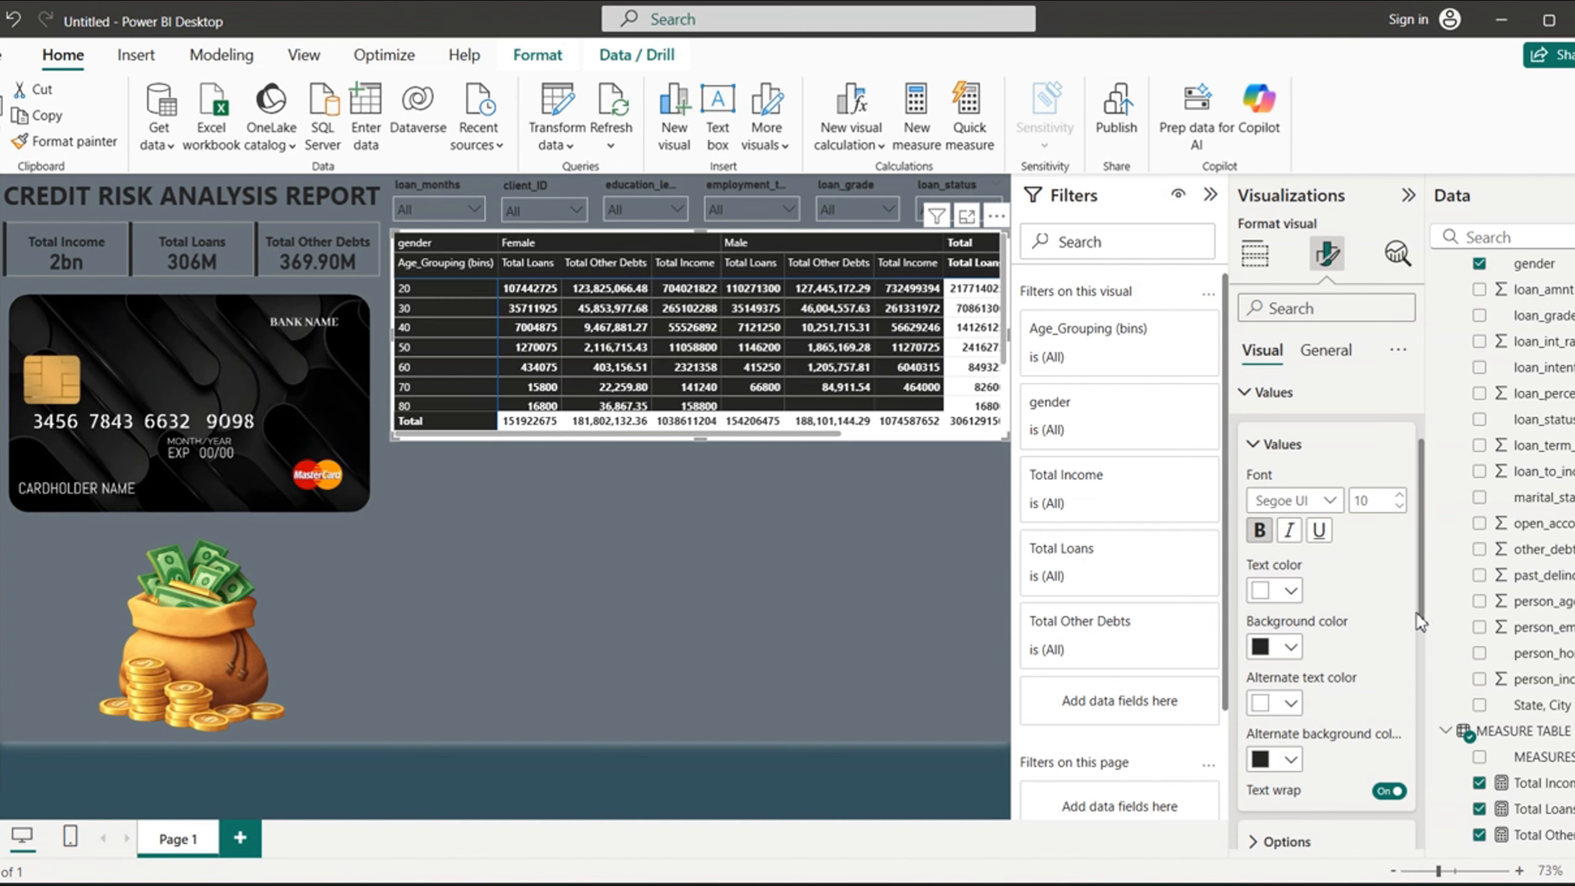
scroll(1423, 614, up, 3)
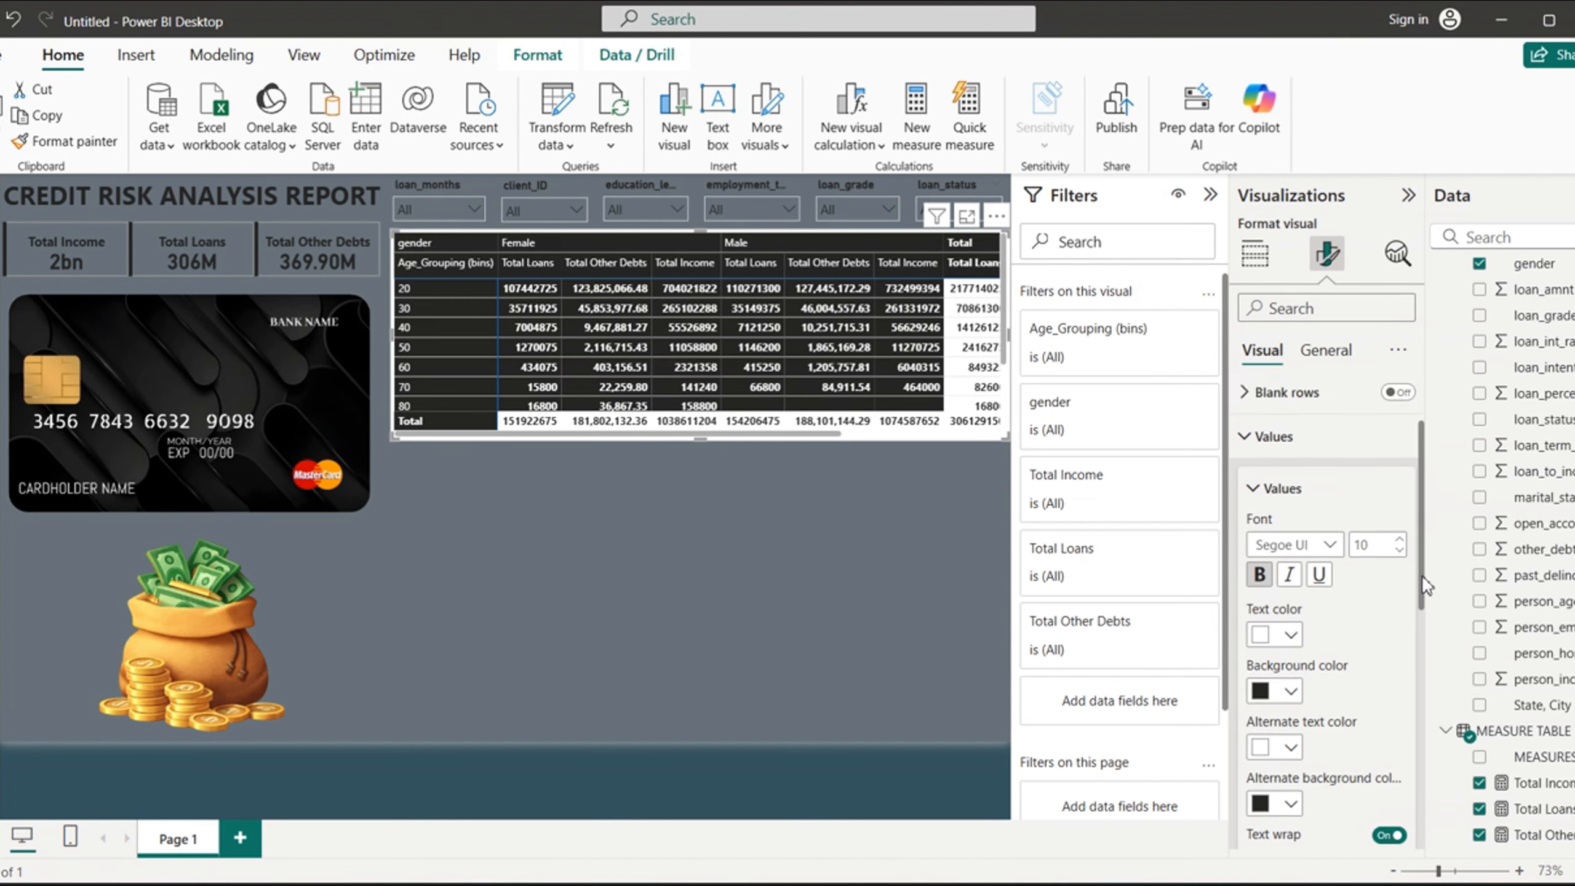
click(1251, 537)
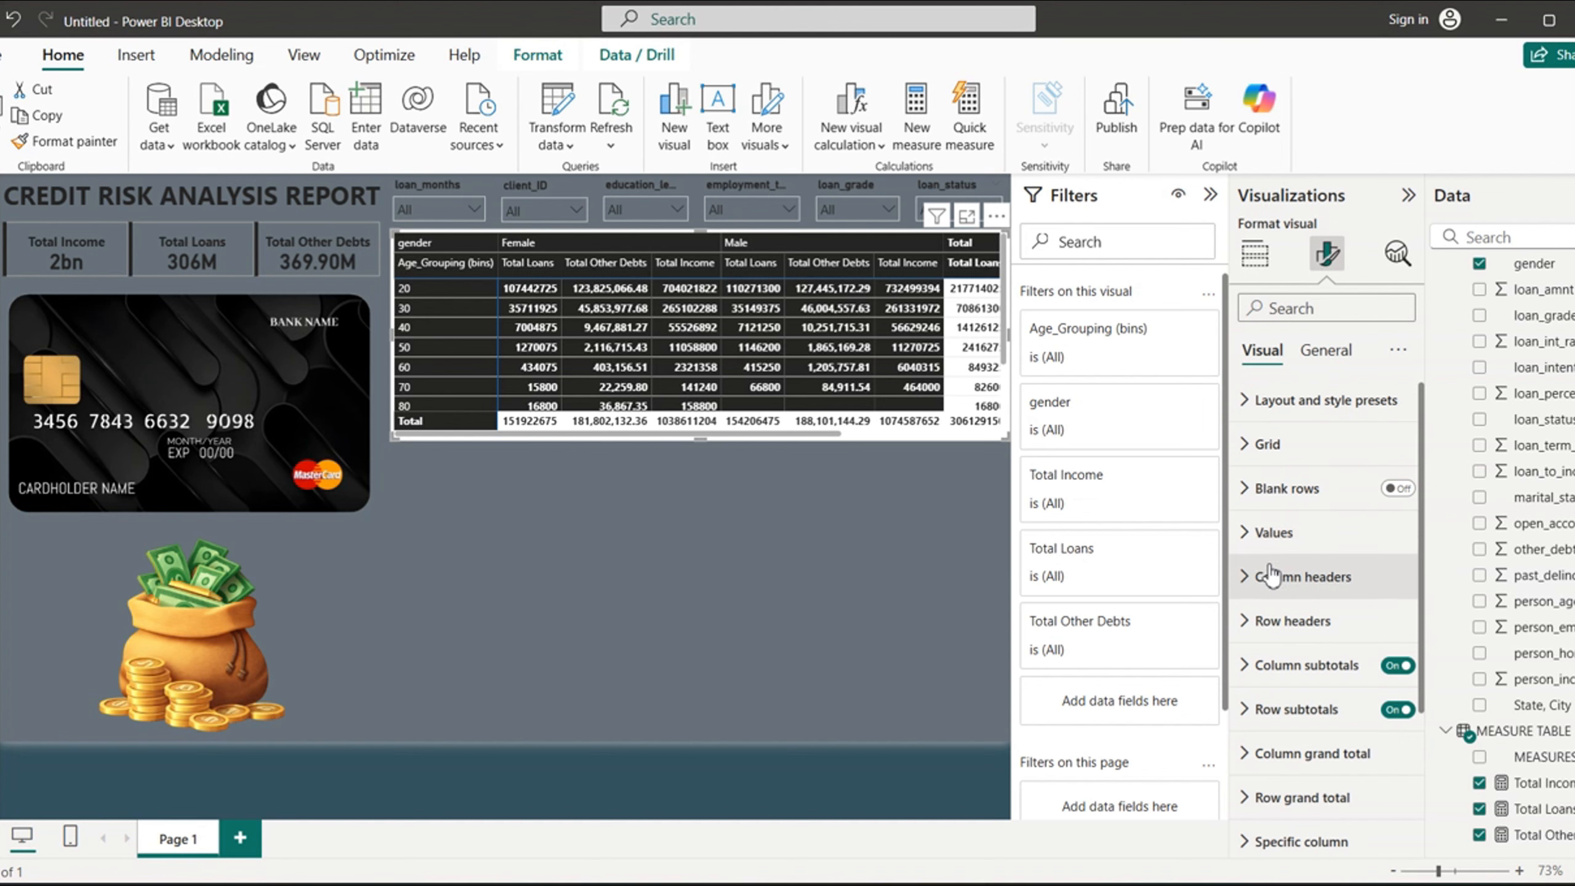
- Make the matrix column headers bold and center both their header alignment and title alignment
click(1259, 576)
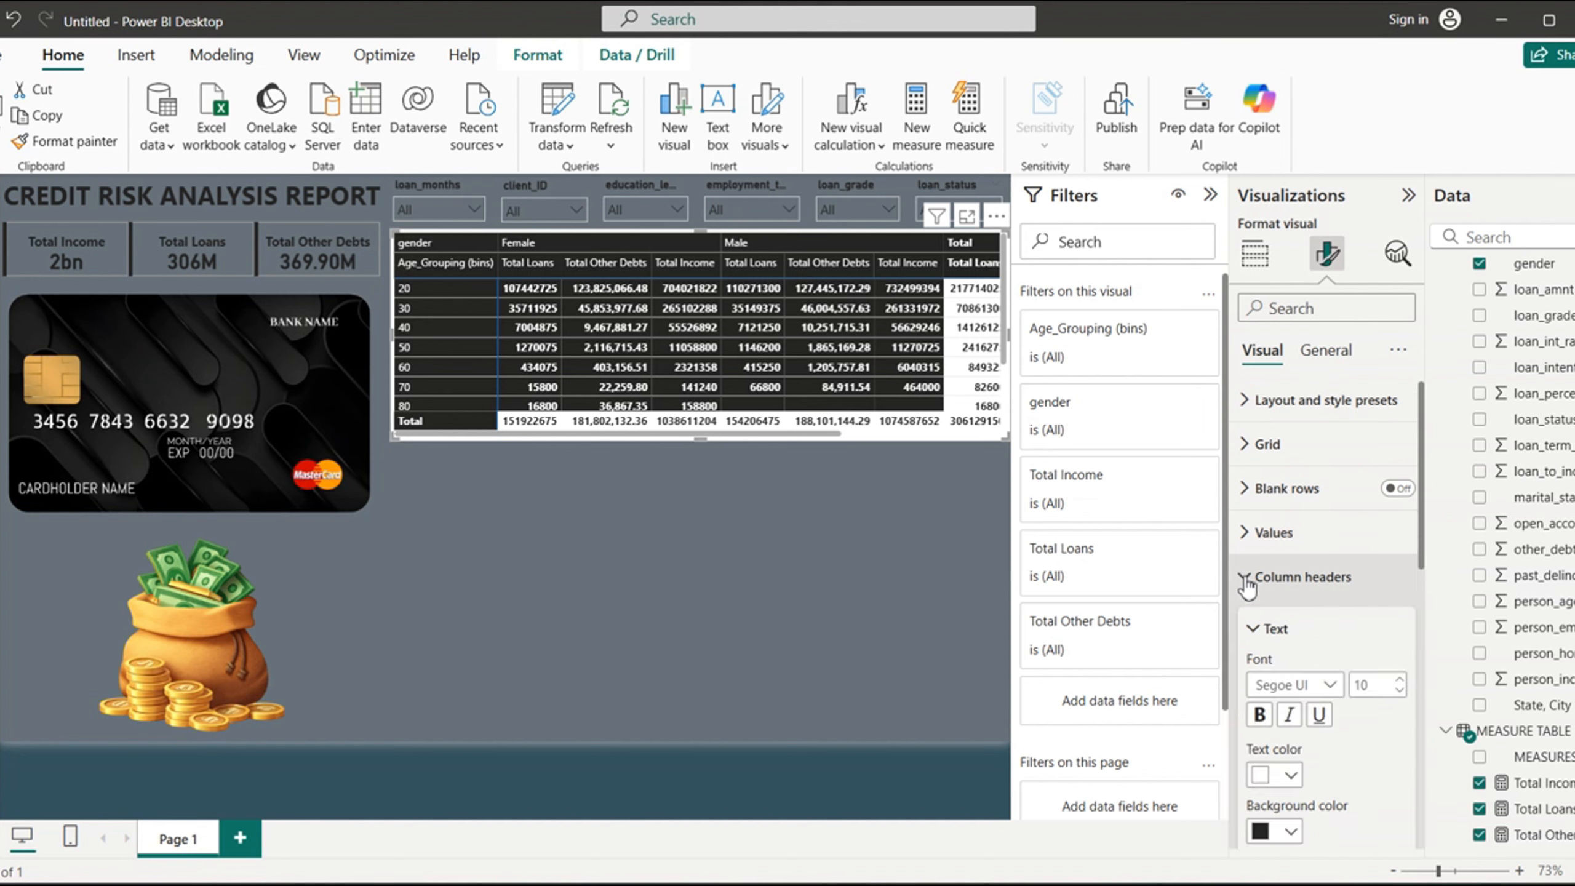
click(1259, 715)
scroll(1423, 567, down, 3)
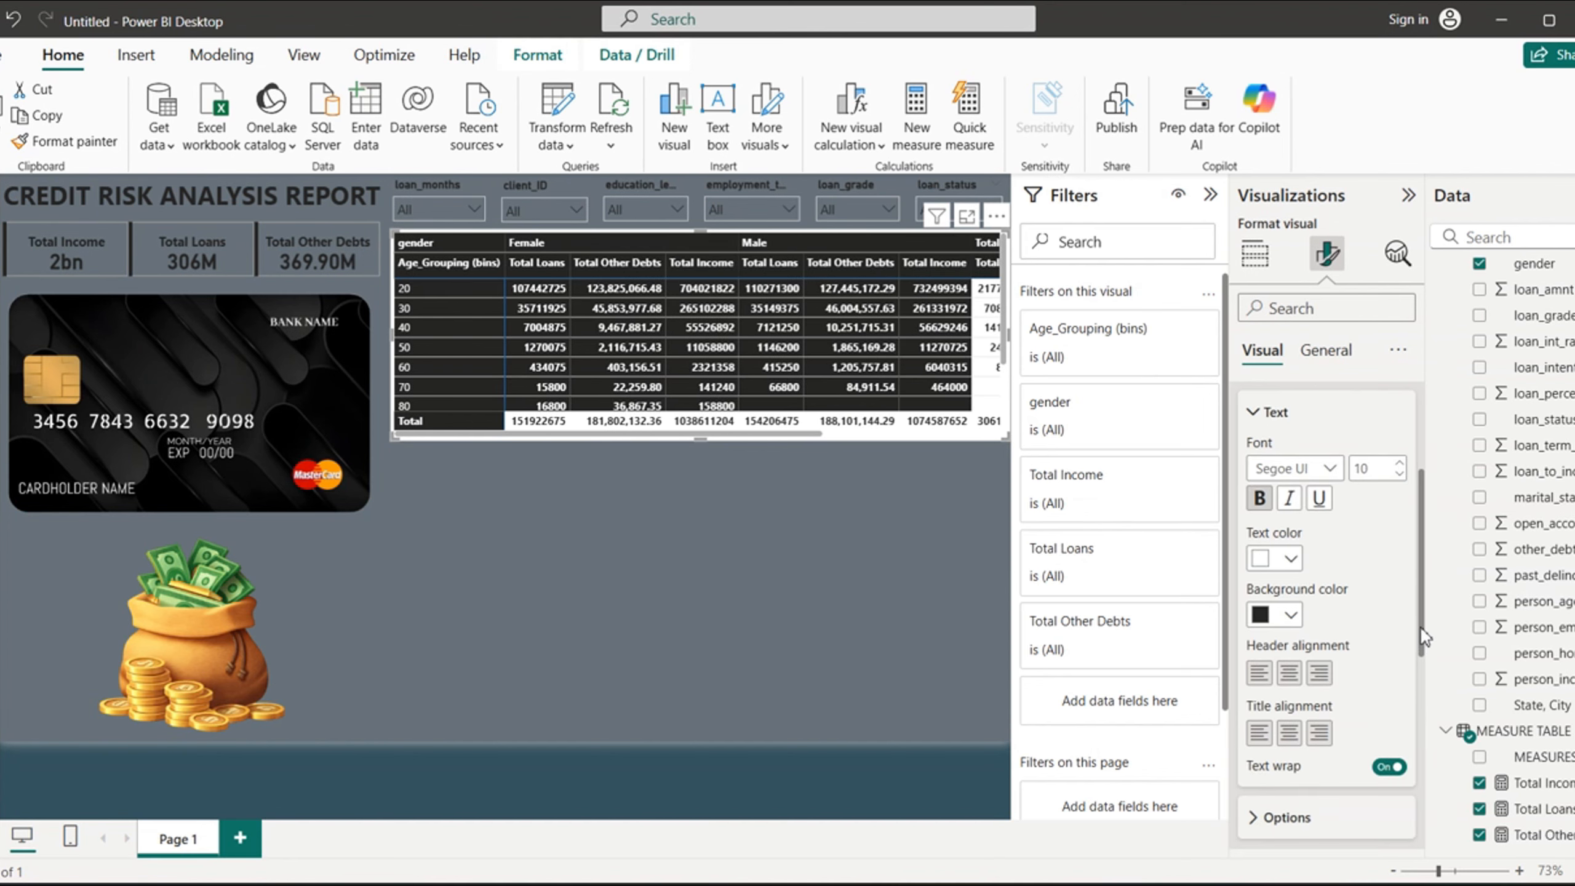
click(1289, 675)
click(1291, 734)
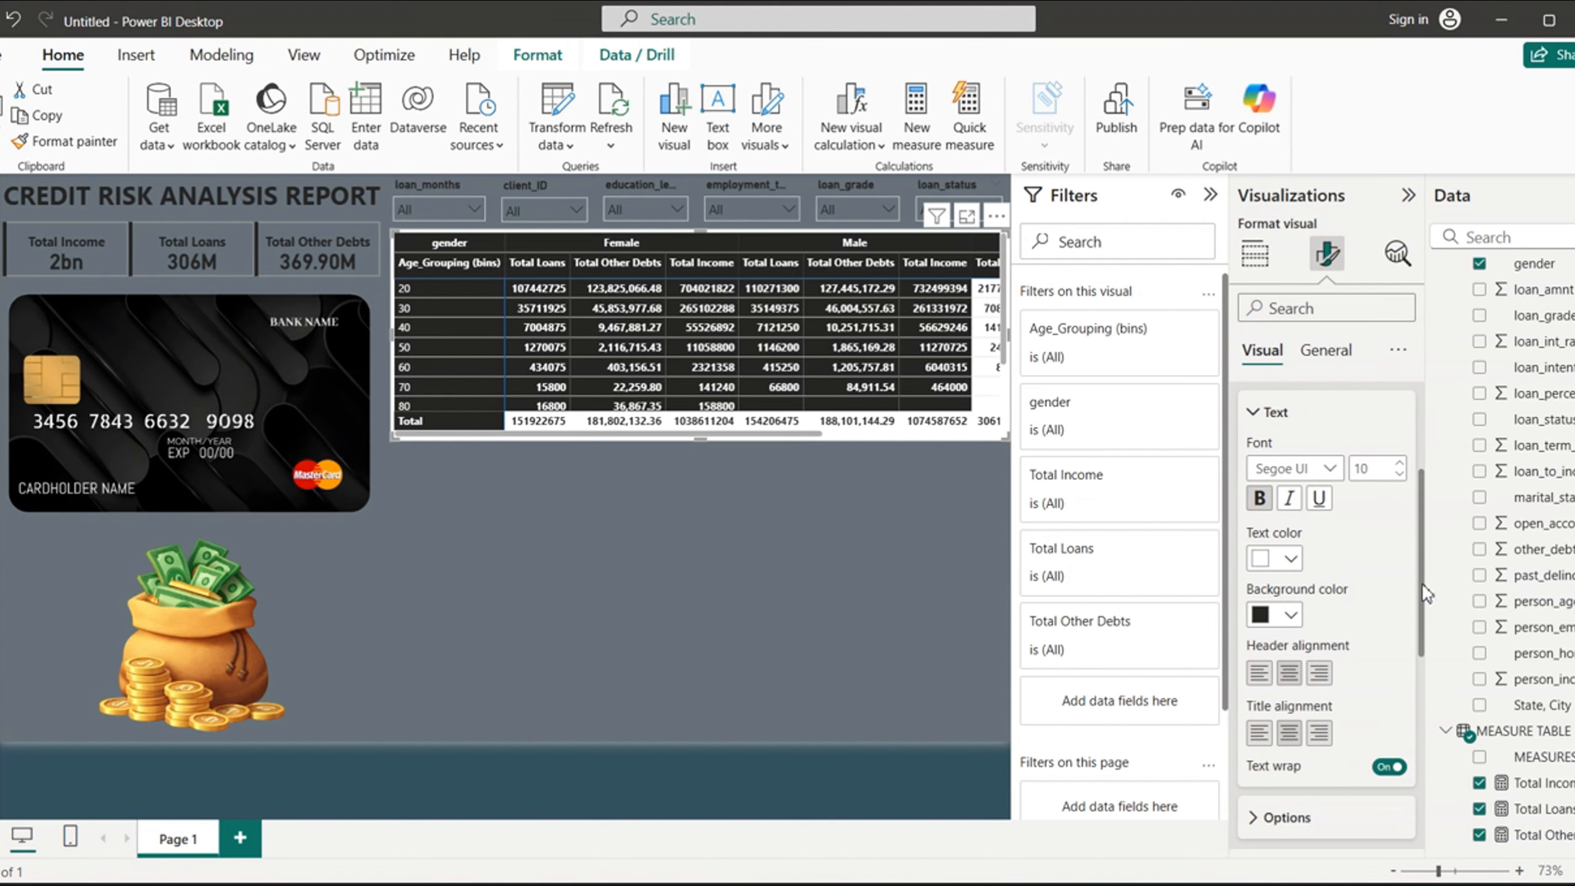
drag(1425, 586, 1428, 533)
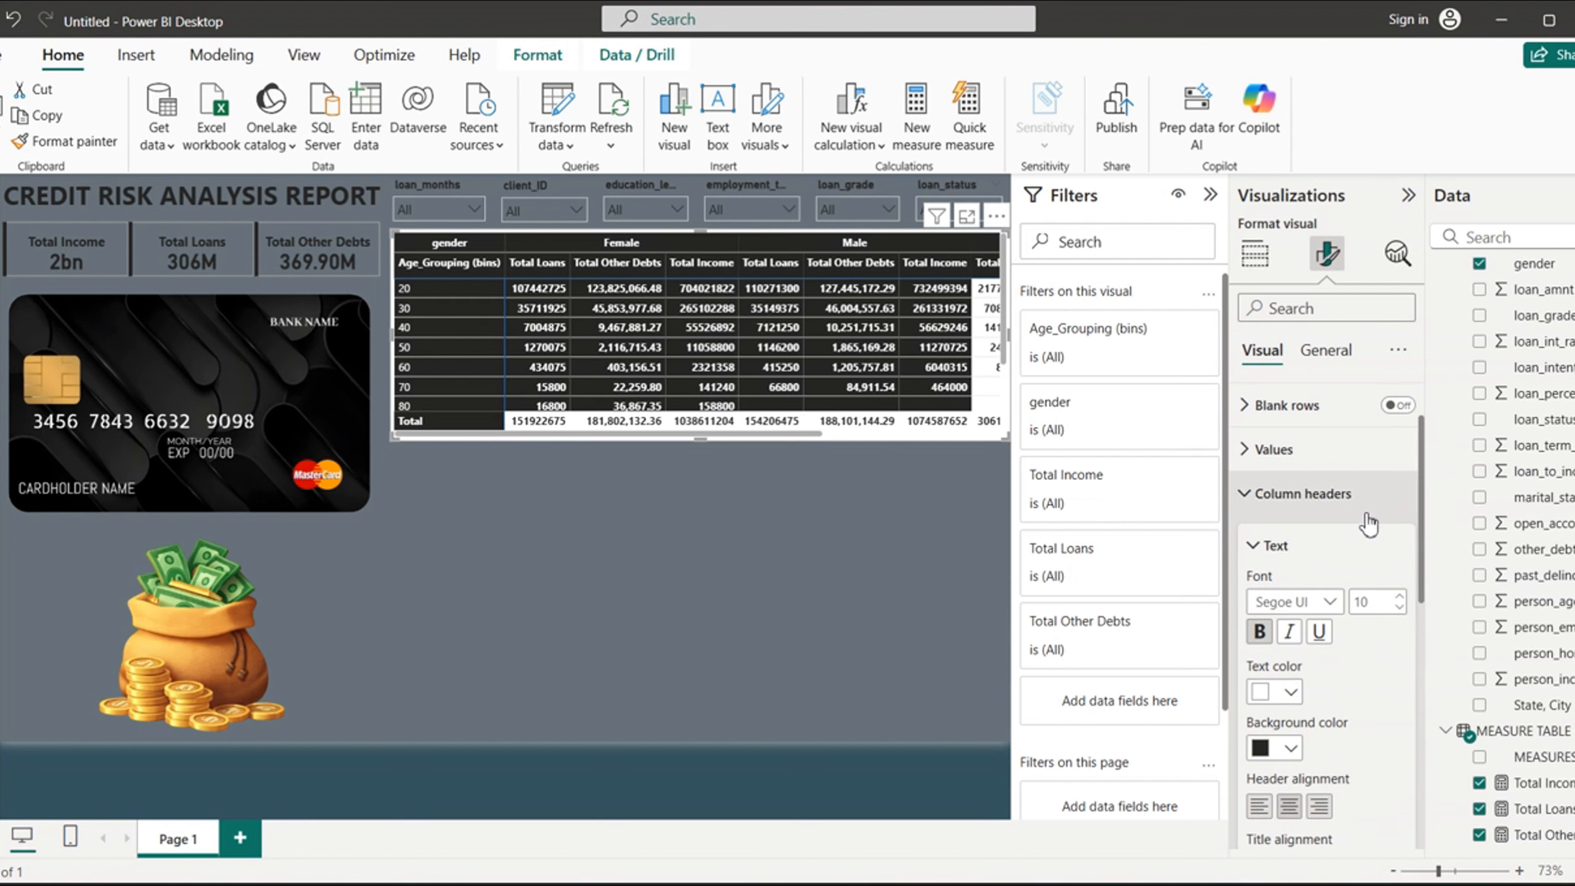
click(1248, 496)
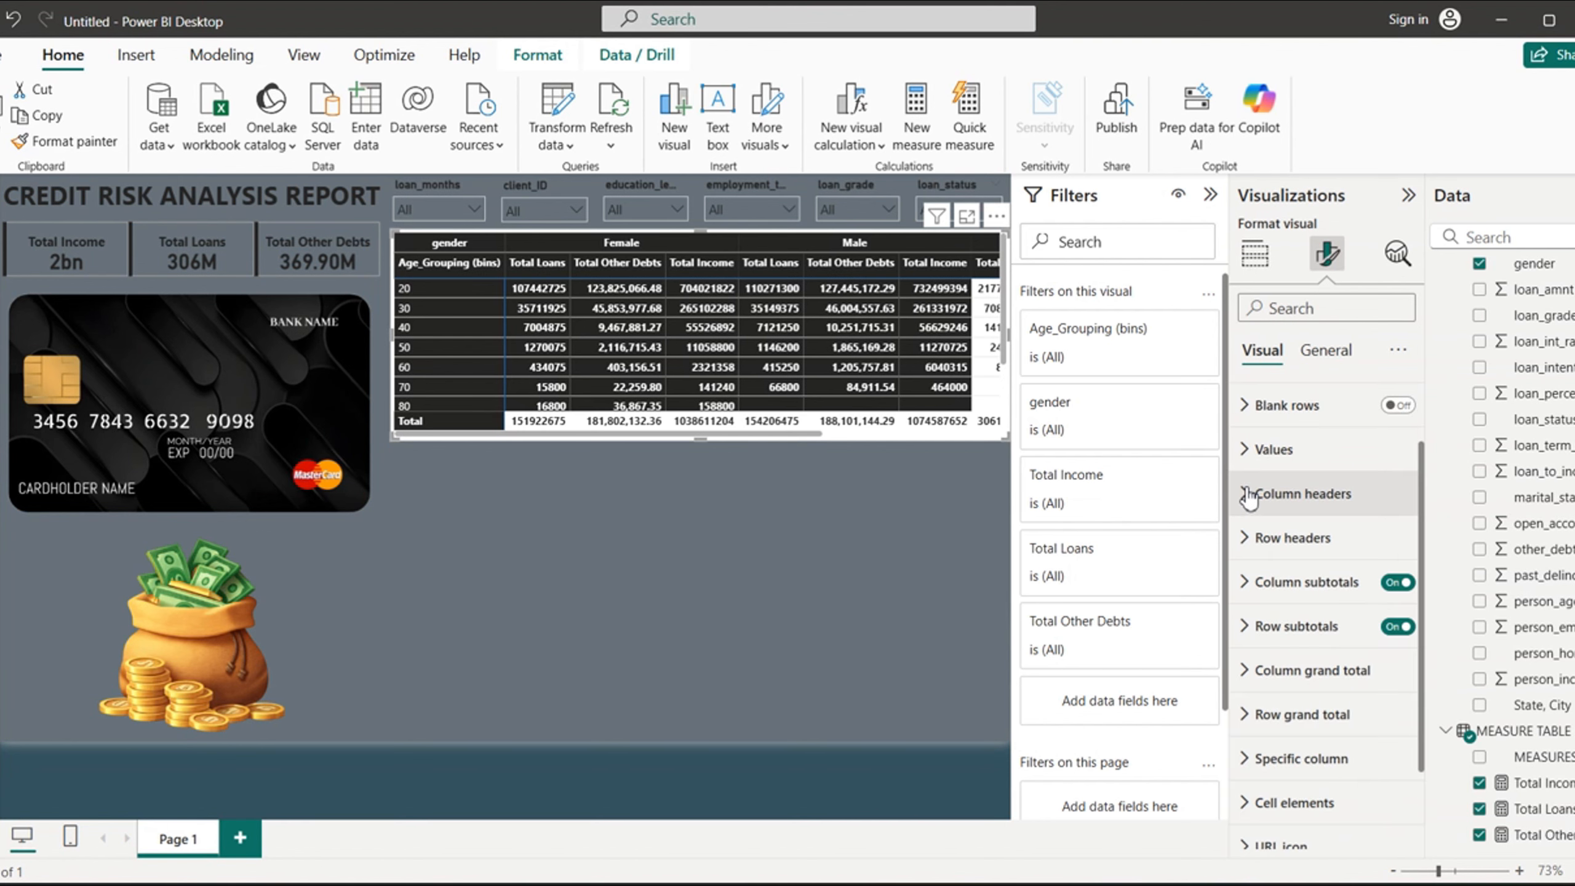
- Make the matrix row headers bold and center their alignment
click(1245, 539)
click(1261, 676)
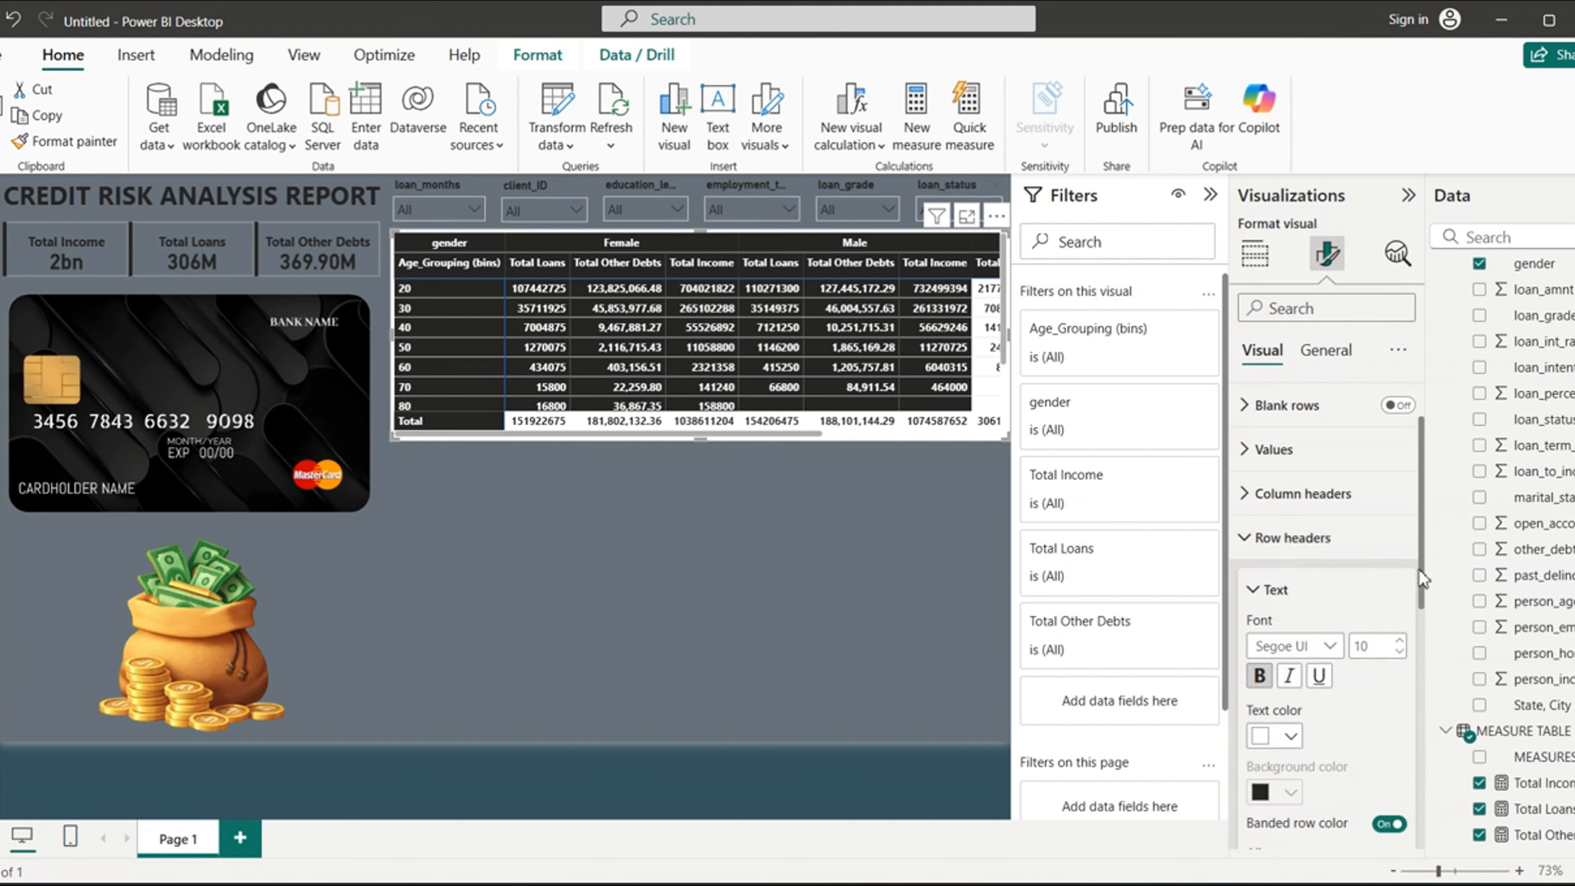
drag(1421, 578, 1426, 656)
click(1290, 677)
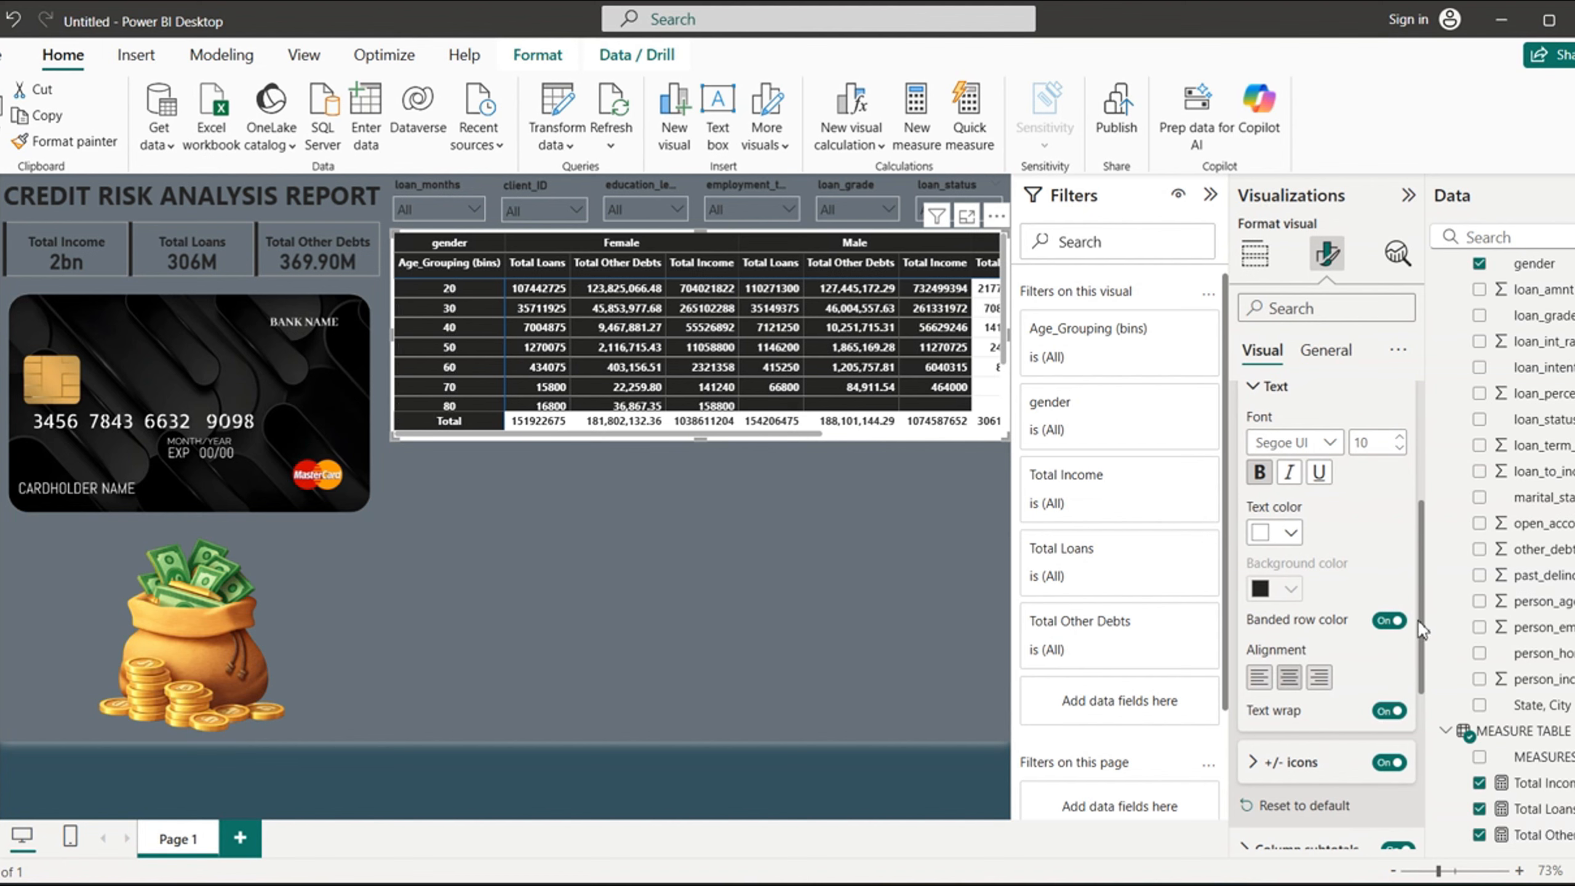
drag(1424, 626, 1424, 540)
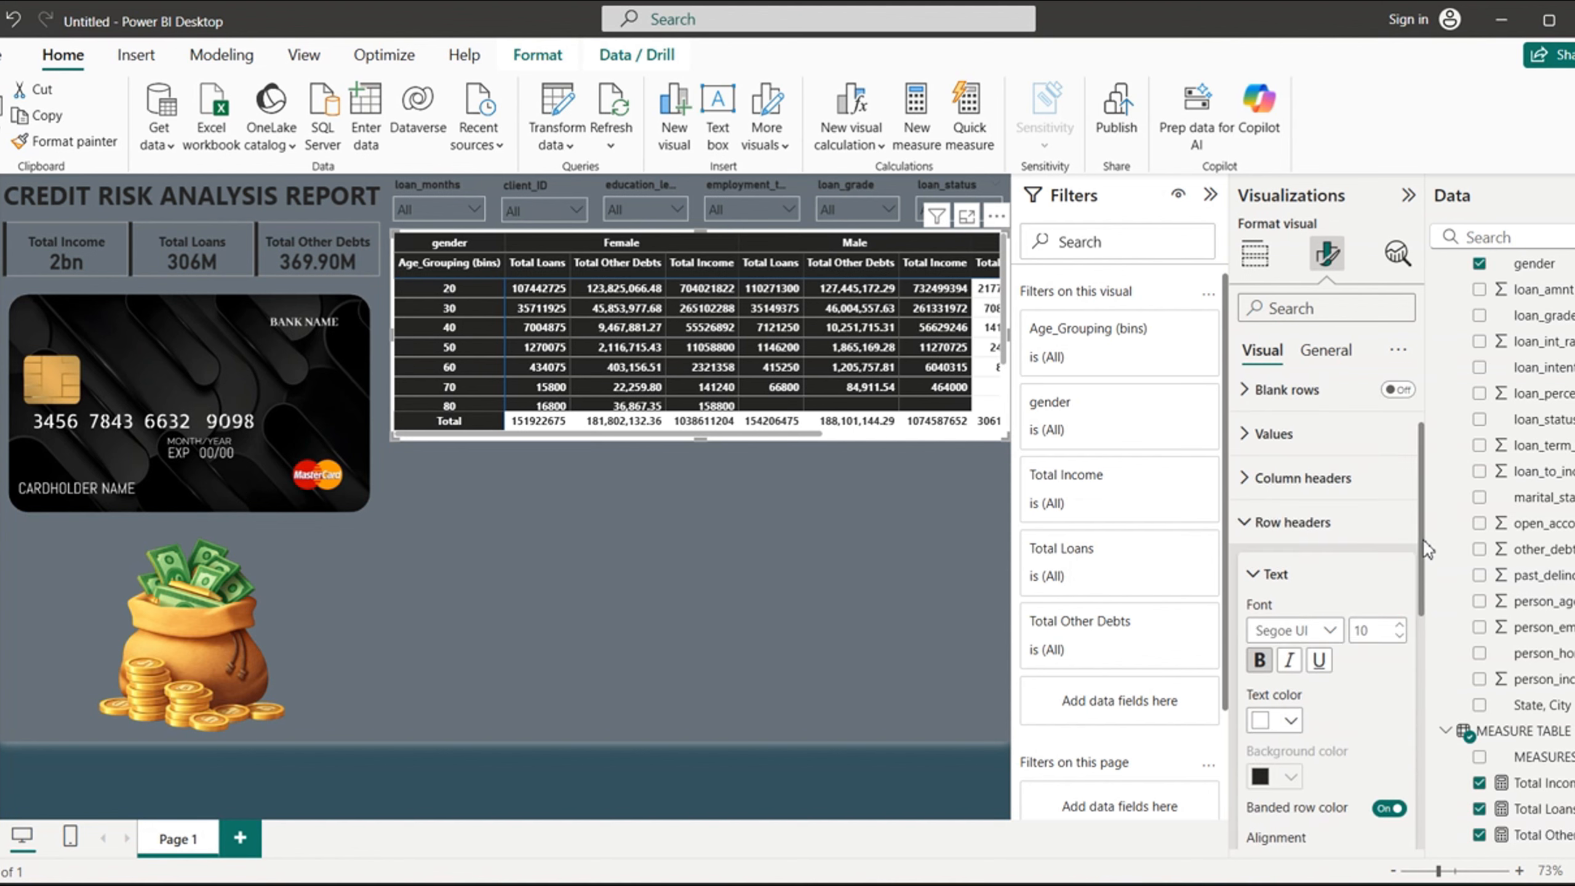
click(1250, 522)
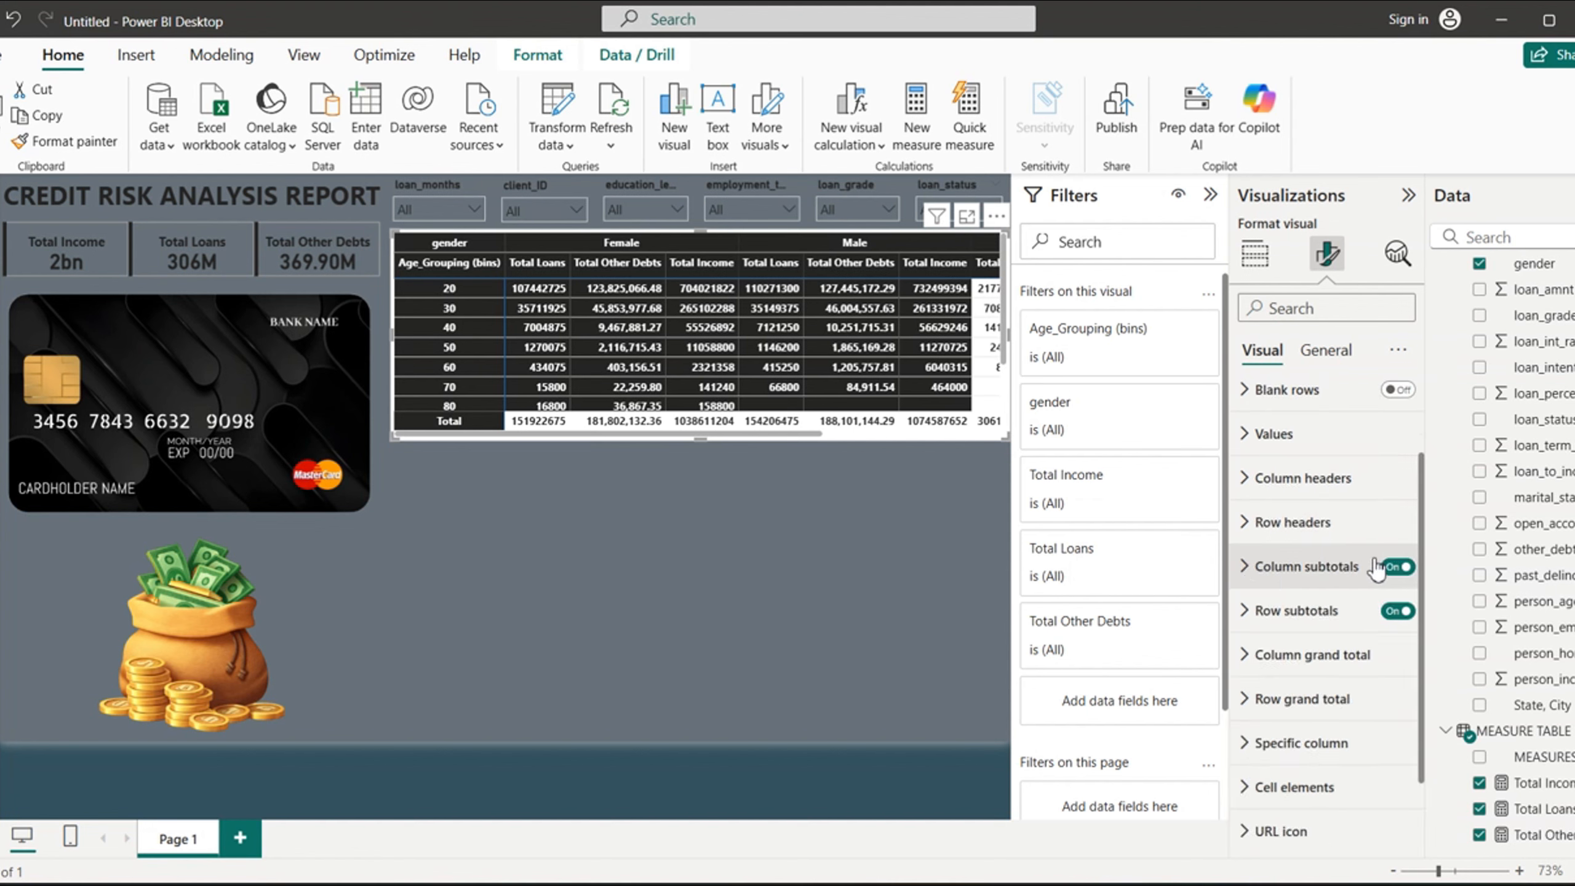
- Turn off both the column subtotals and the row subtotals of the matrix
click(1398, 566)
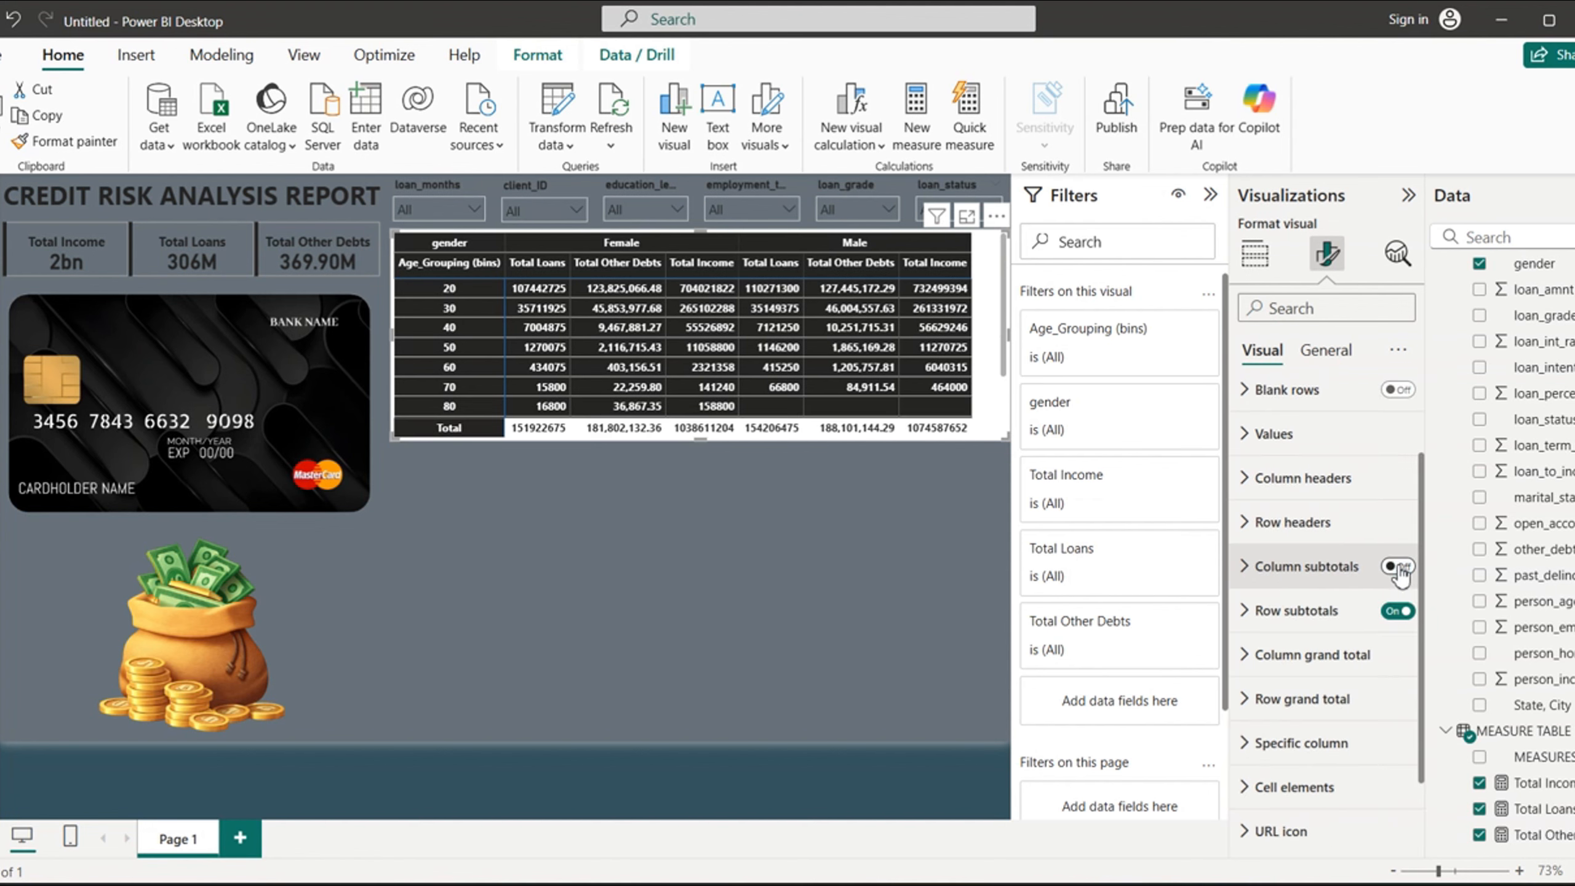
click(1399, 611)
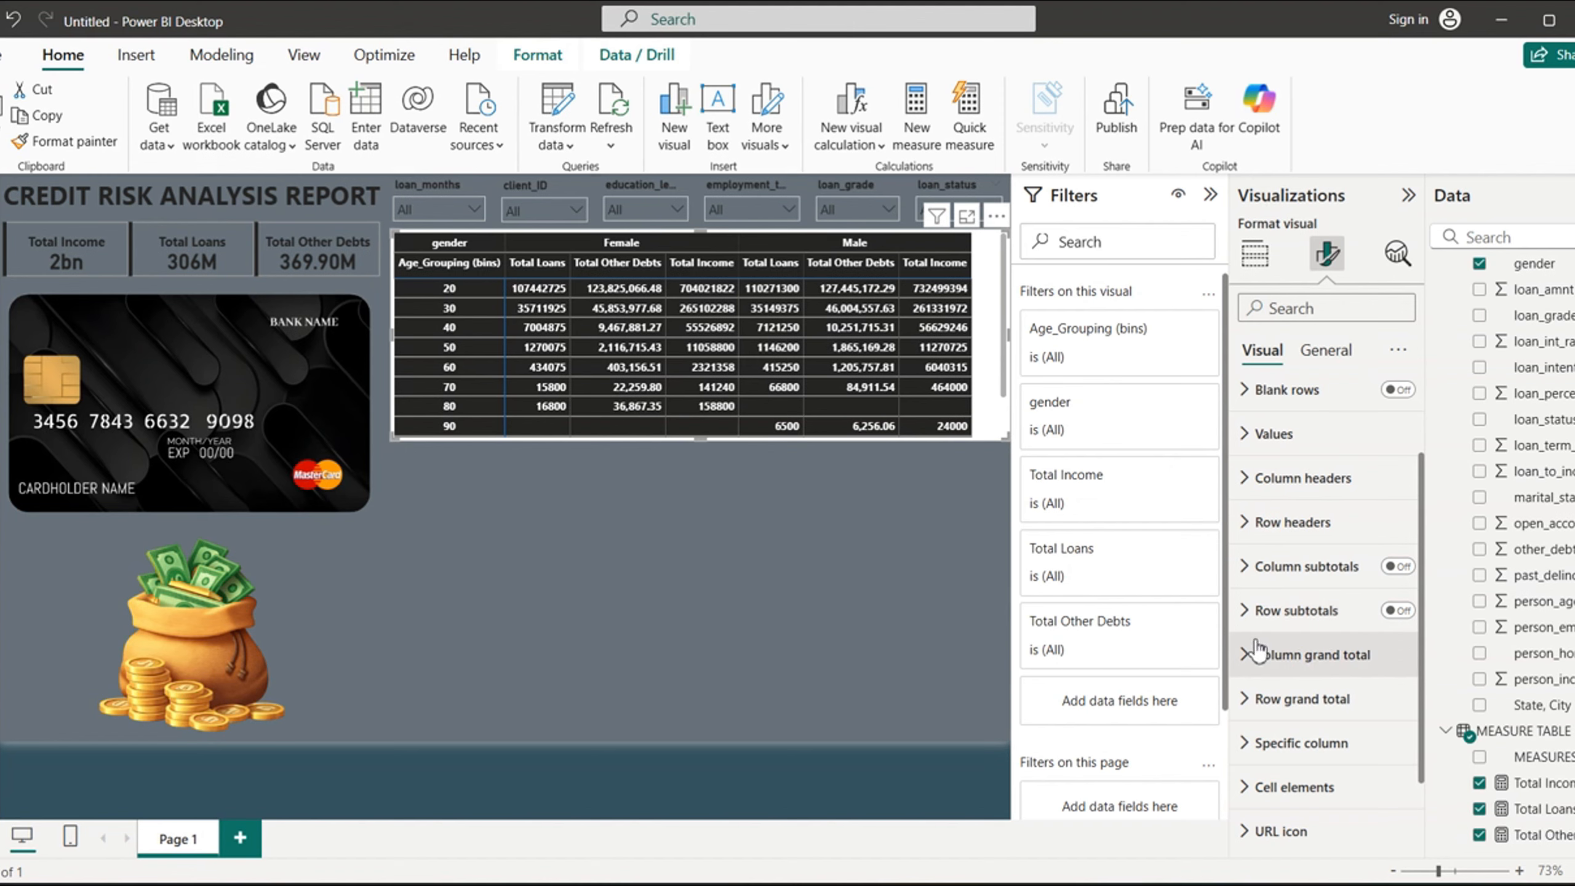
mouse_move(1423, 660)
mouse_down()
mouse_move(1424, 746)
mouse_move(1424, 655)
mouse_up()
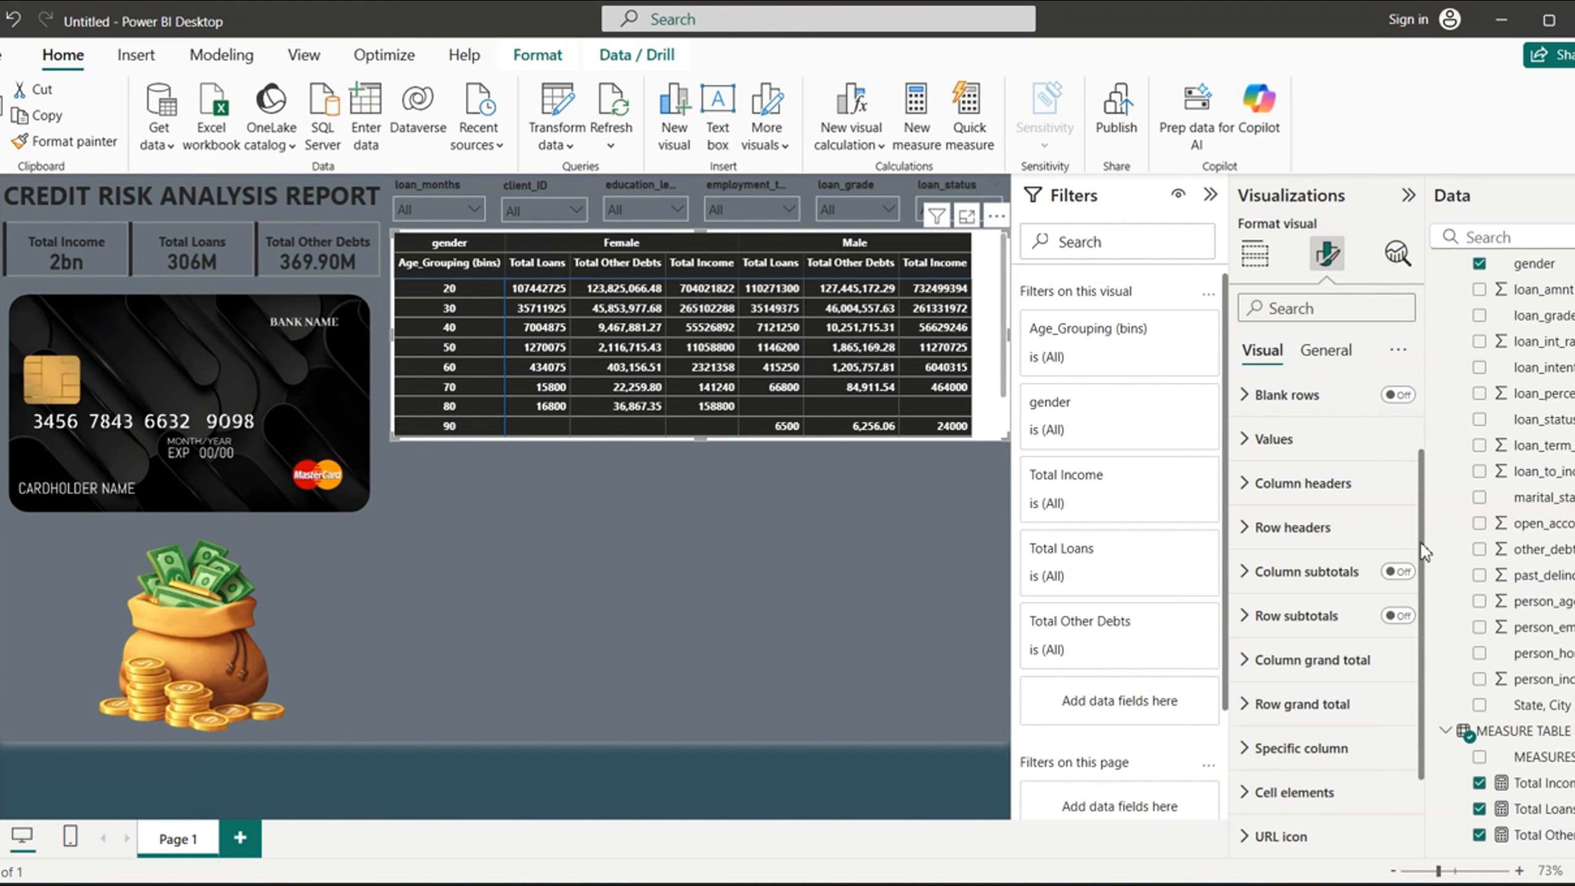
- Turn off the matrix's background effect so the page shows behind it
scroll(1417, 471, up, 2)
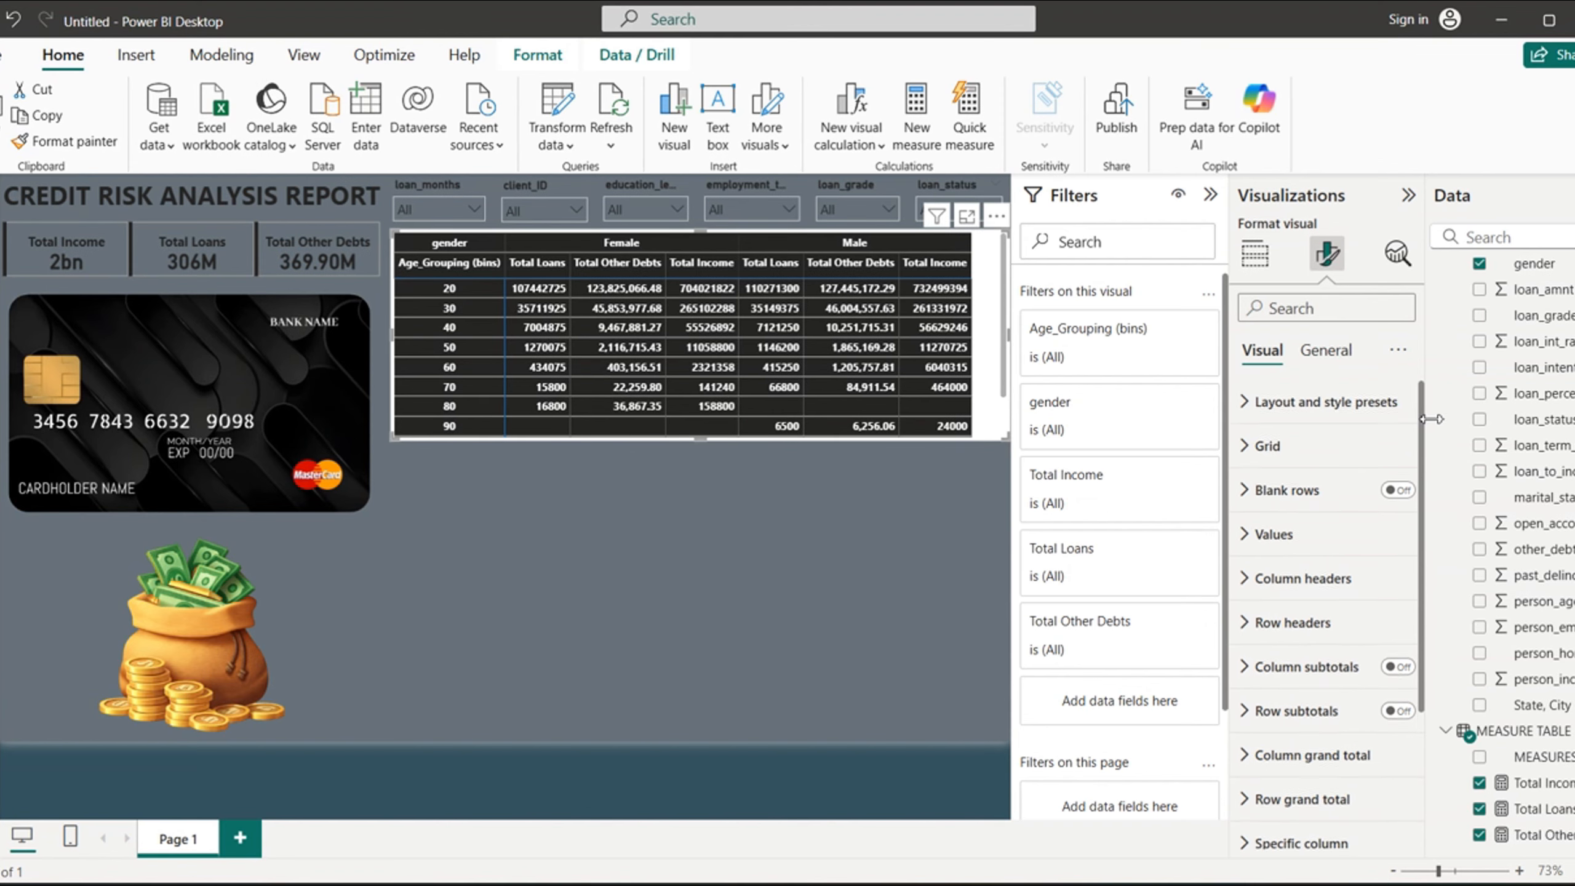
click(1339, 352)
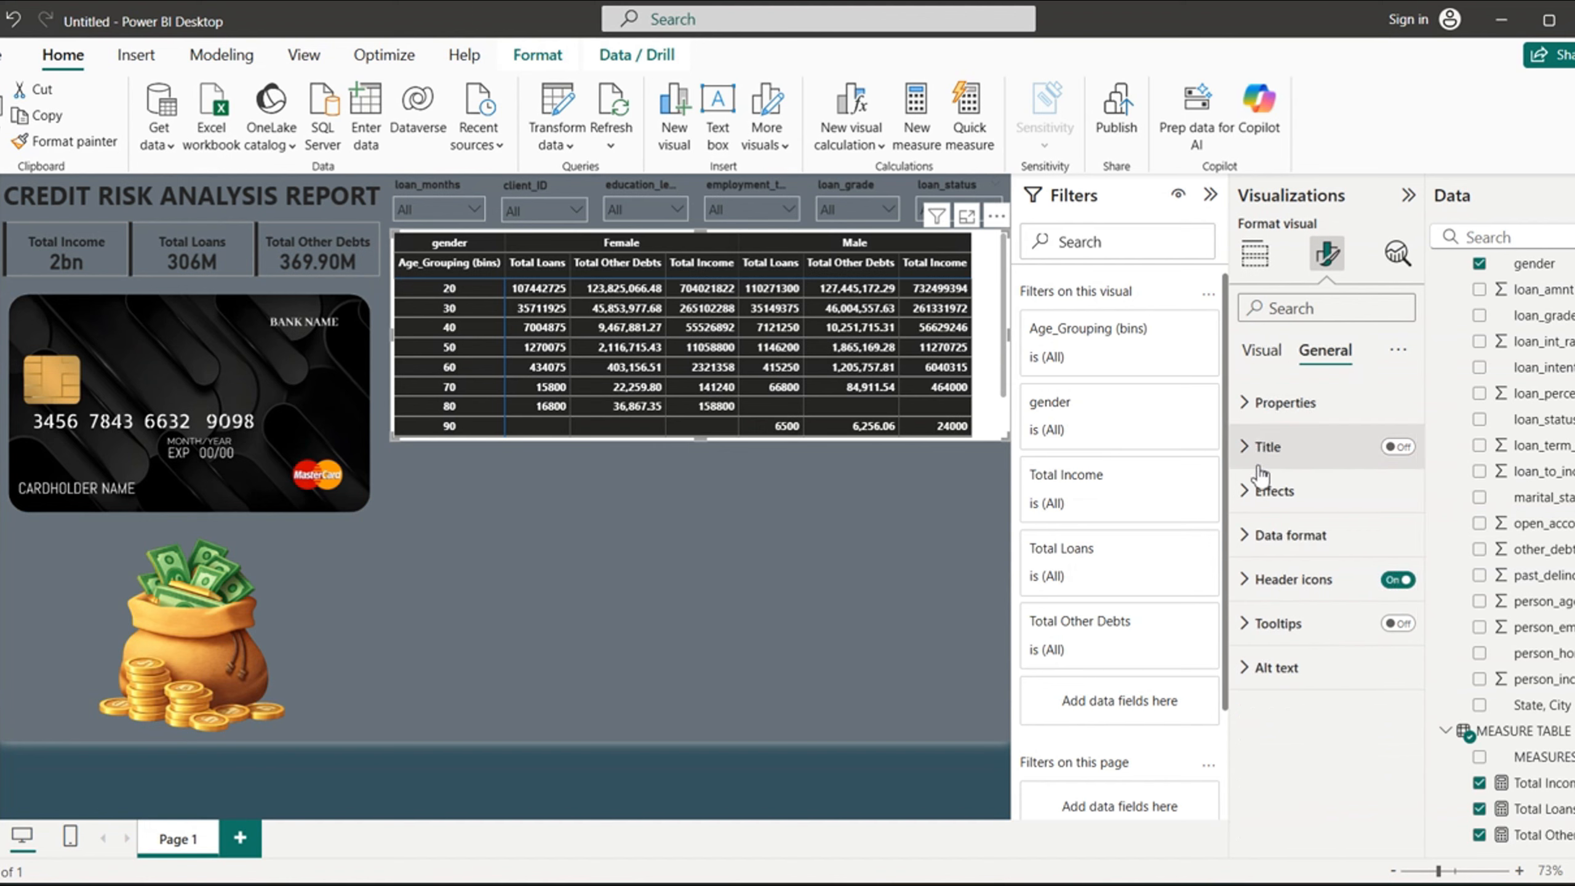
click(1245, 491)
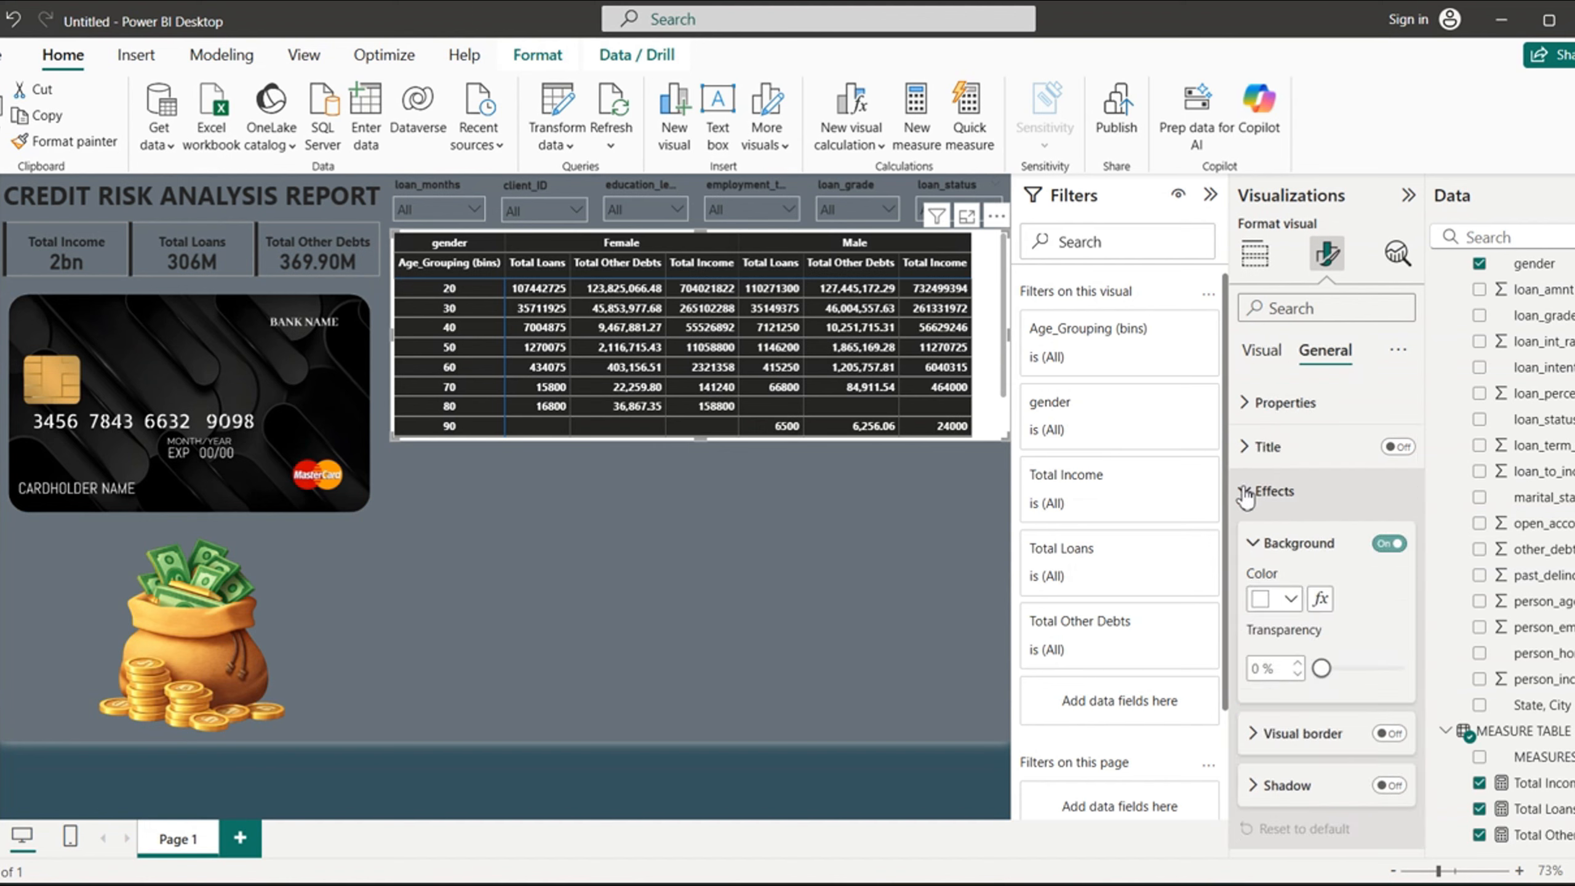
click(1389, 543)
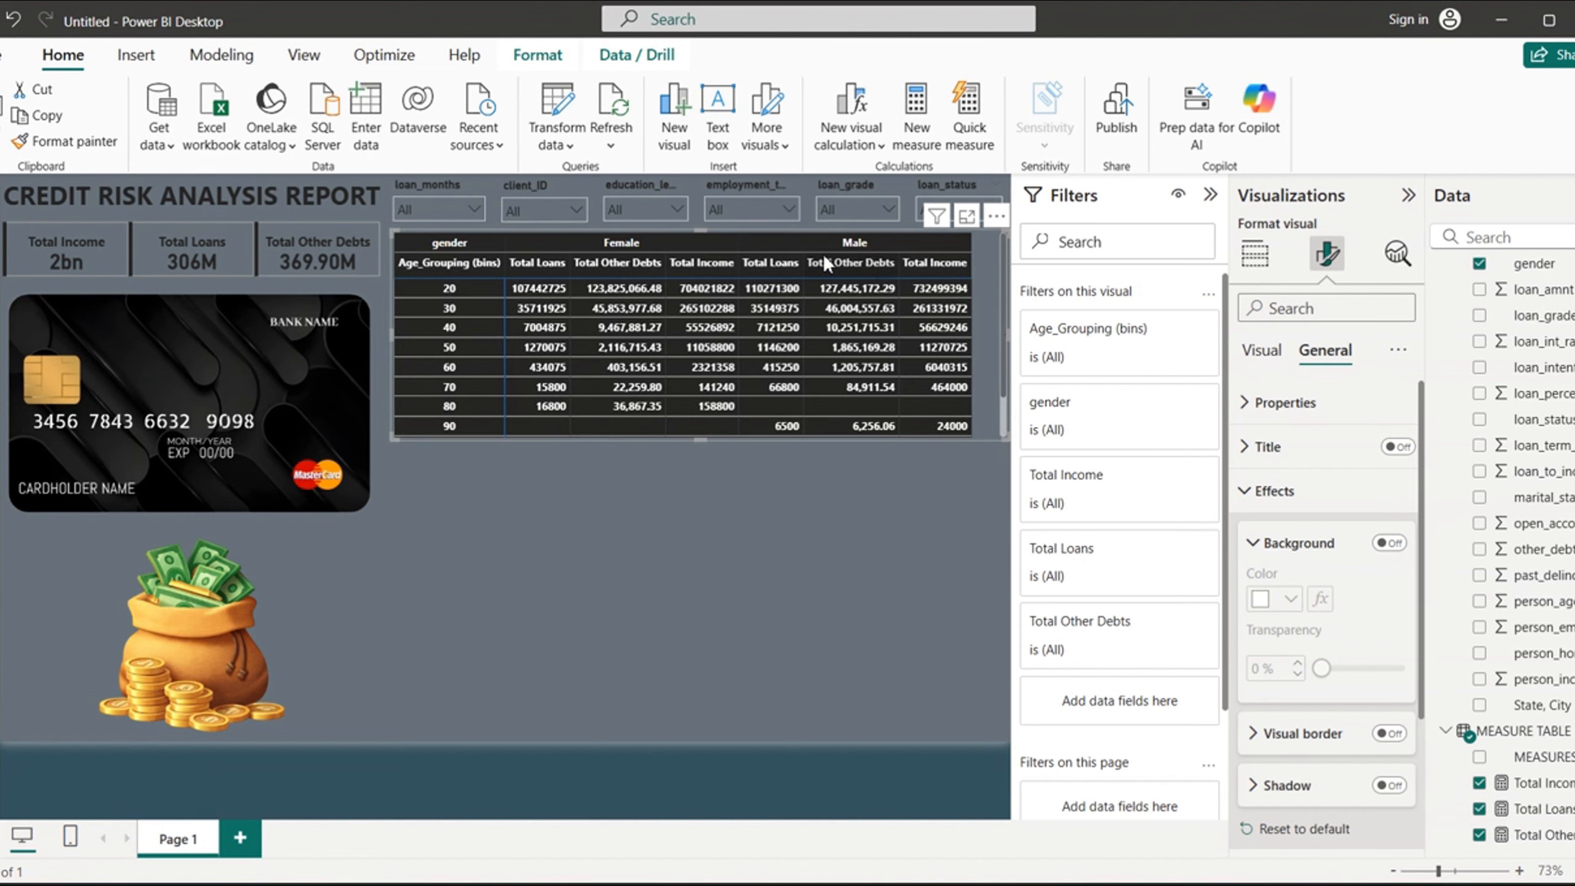
click(933, 491)
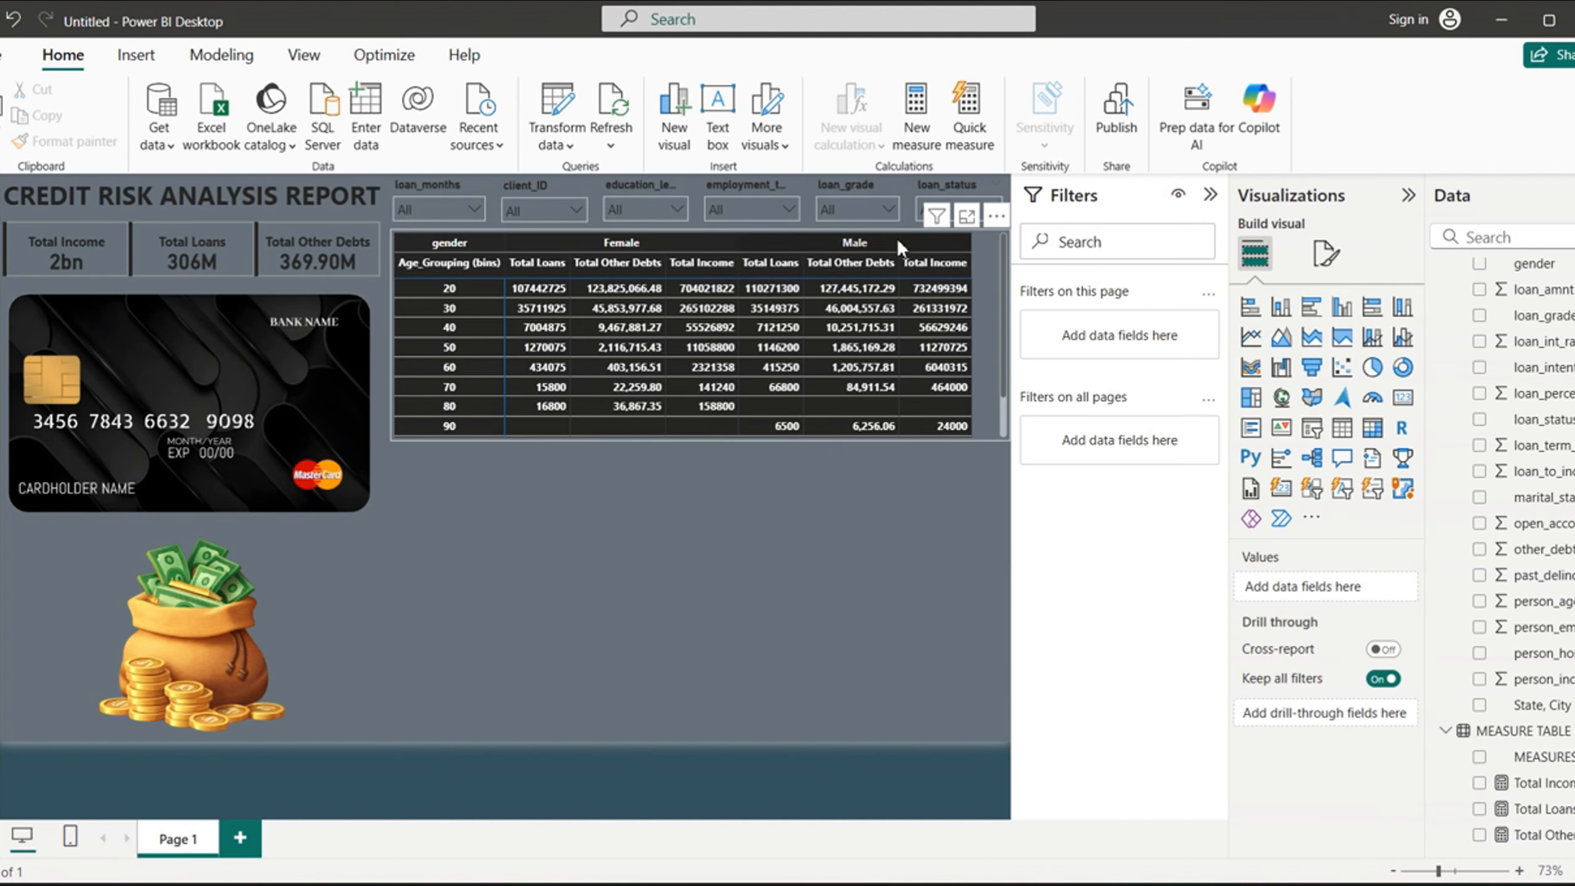
- Widen the Total Other Debts and Total Loans columns slightly under Male in the matrix
click(992, 335)
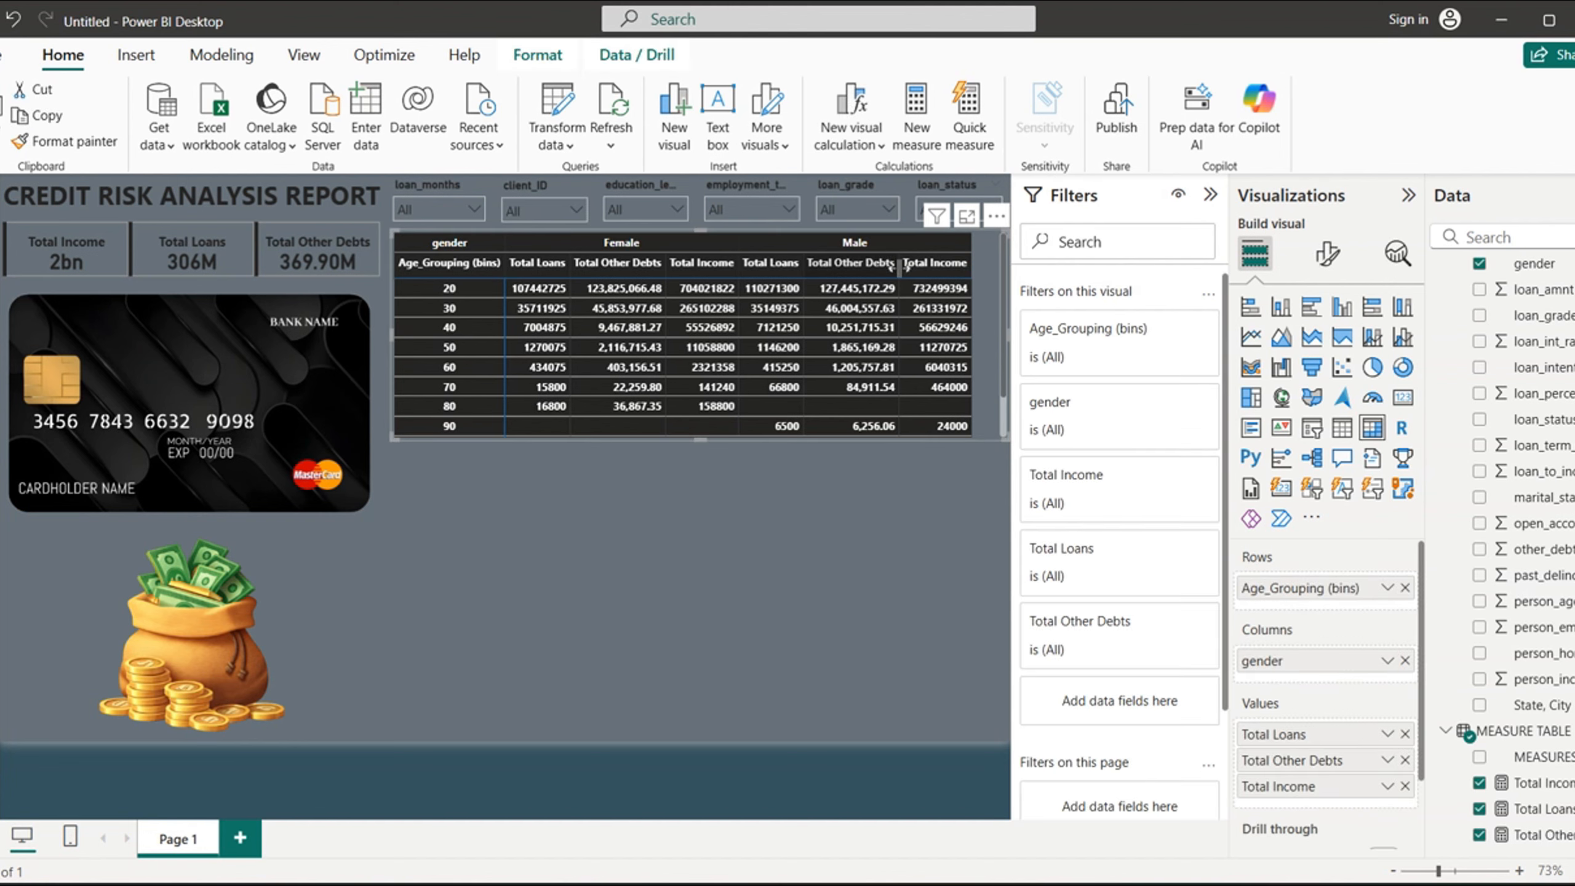
mouse_move(899, 267)
mouse_down()
mouse_move(928, 270)
mouse_move(913, 272)
mouse_up()
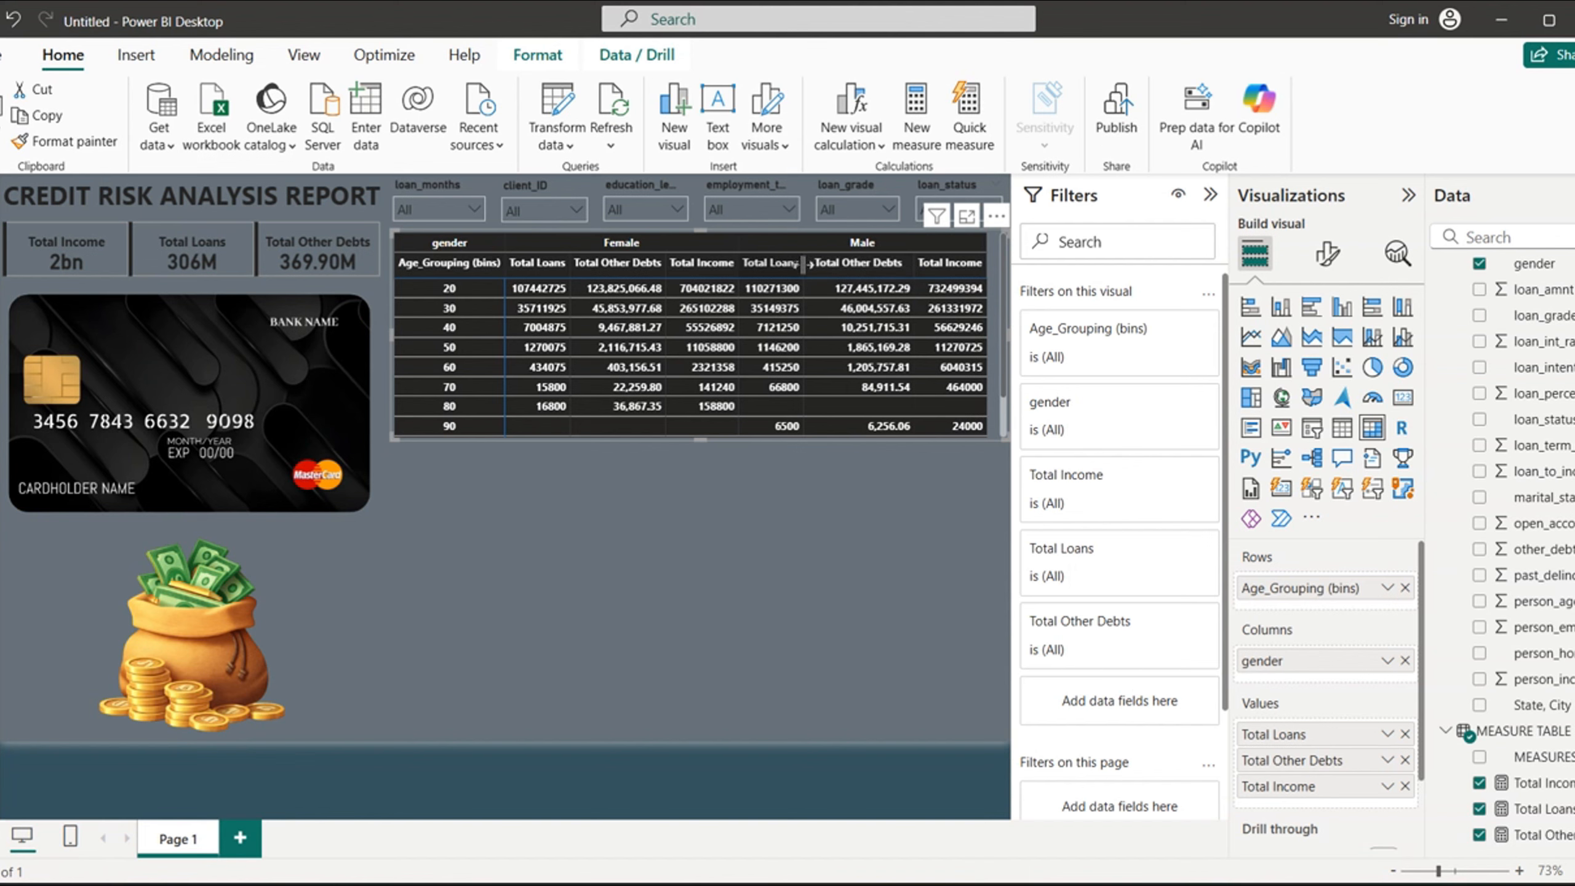
mouse_move(807, 264)
mouse_down()
mouse_move(822, 267)
mouse_move(807, 272)
mouse_up()
- Format the Total Other Debts measure as dollar currency and dismiss the sign-in dialog
click(1538, 835)
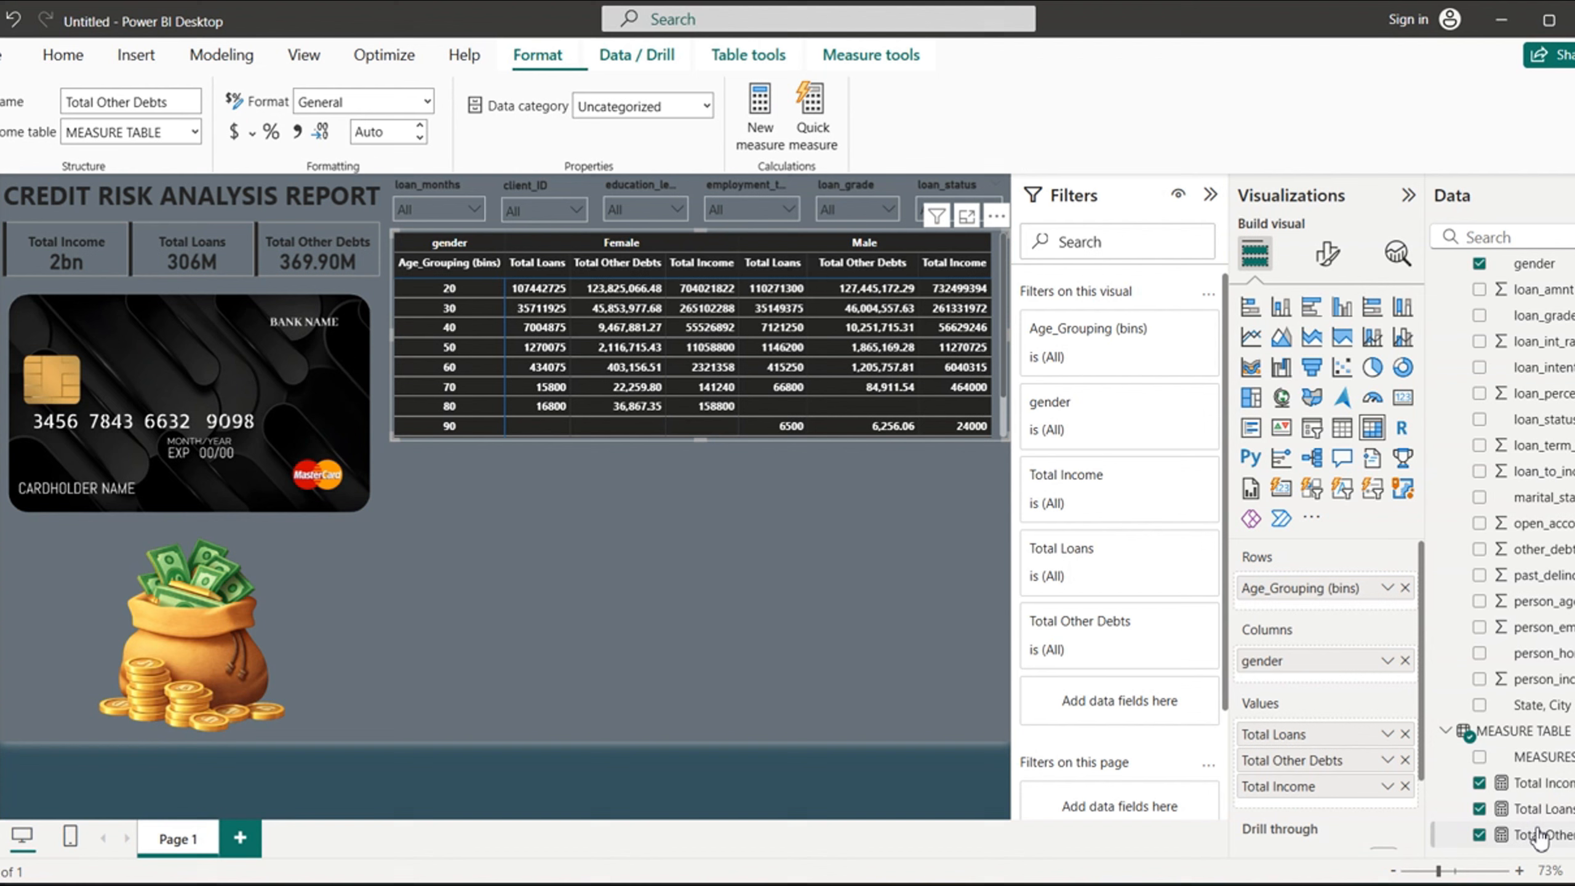
click(233, 134)
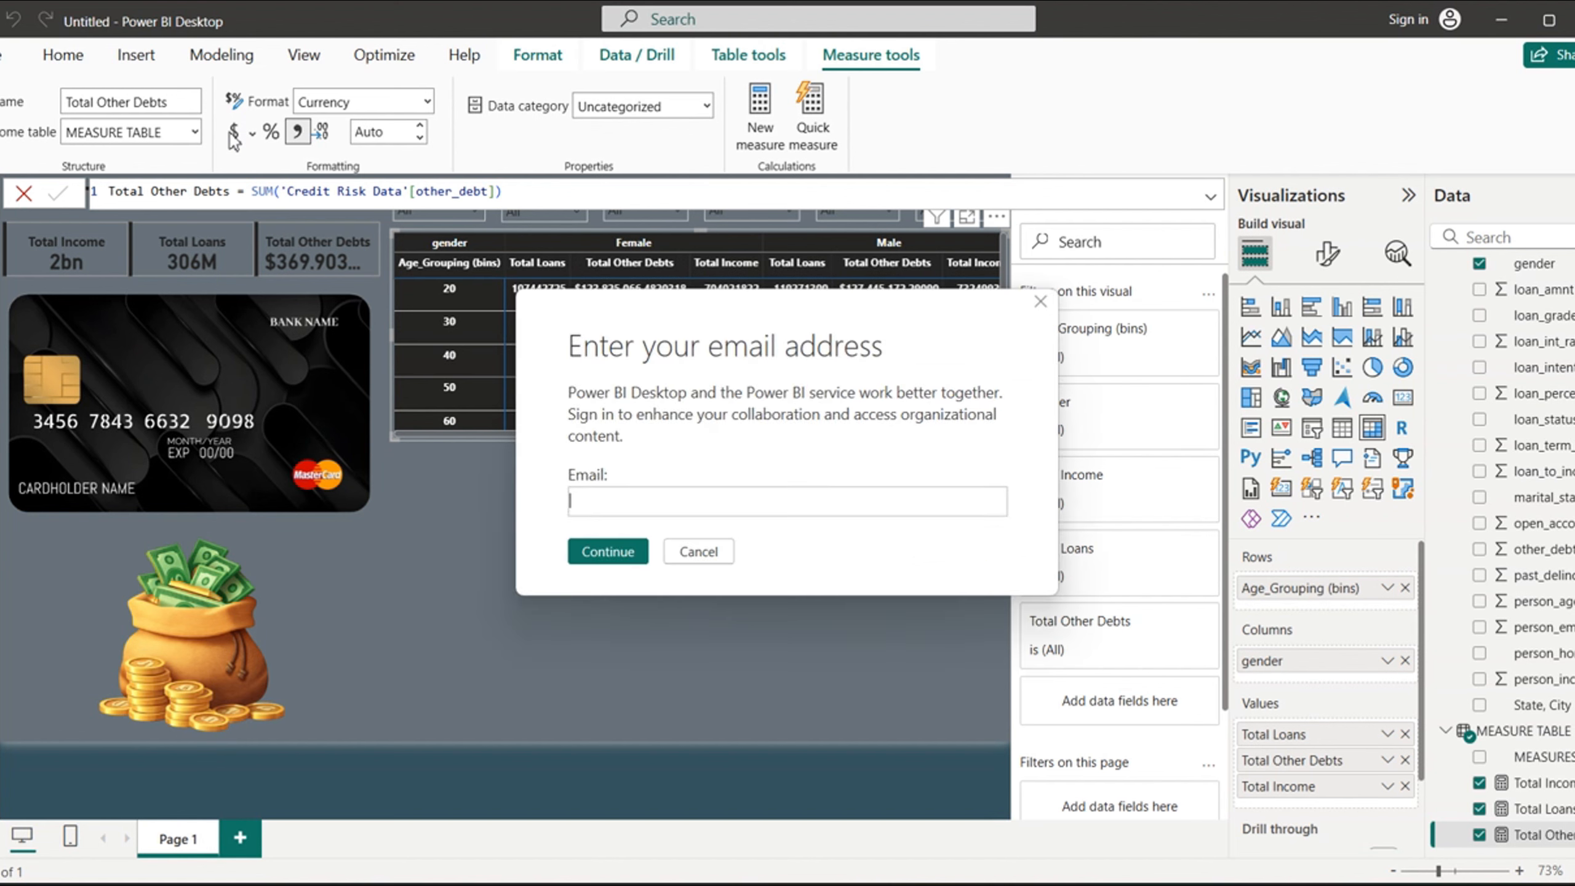
click(699, 551)
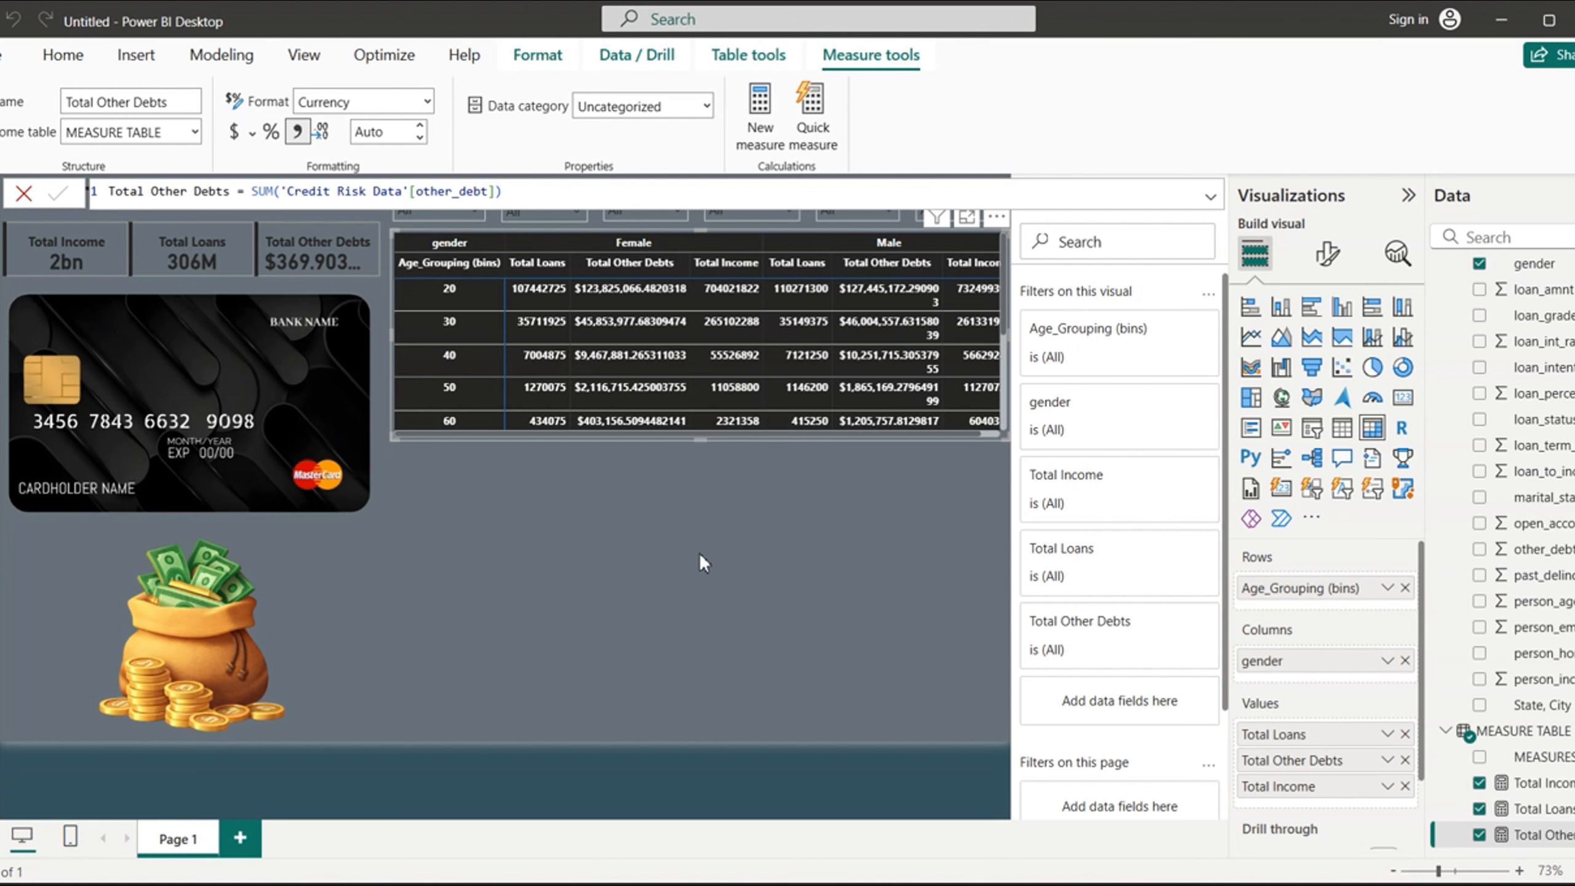
click(699, 555)
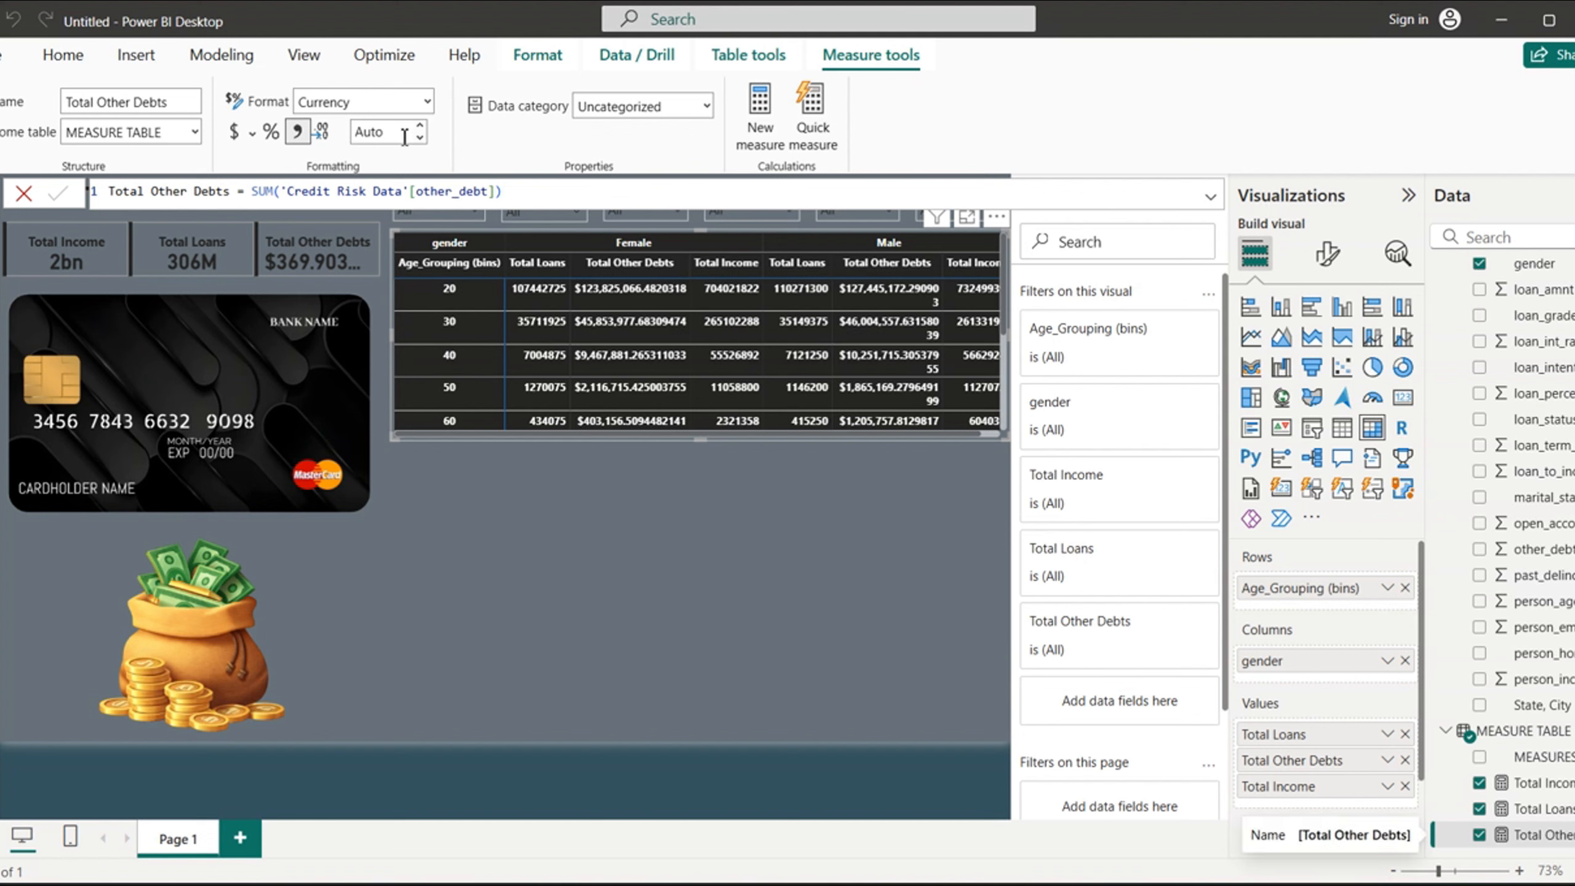
- Set the Total Other Debts measure to 1 decimal place, dismissing the sign-in dialog
click(351, 134)
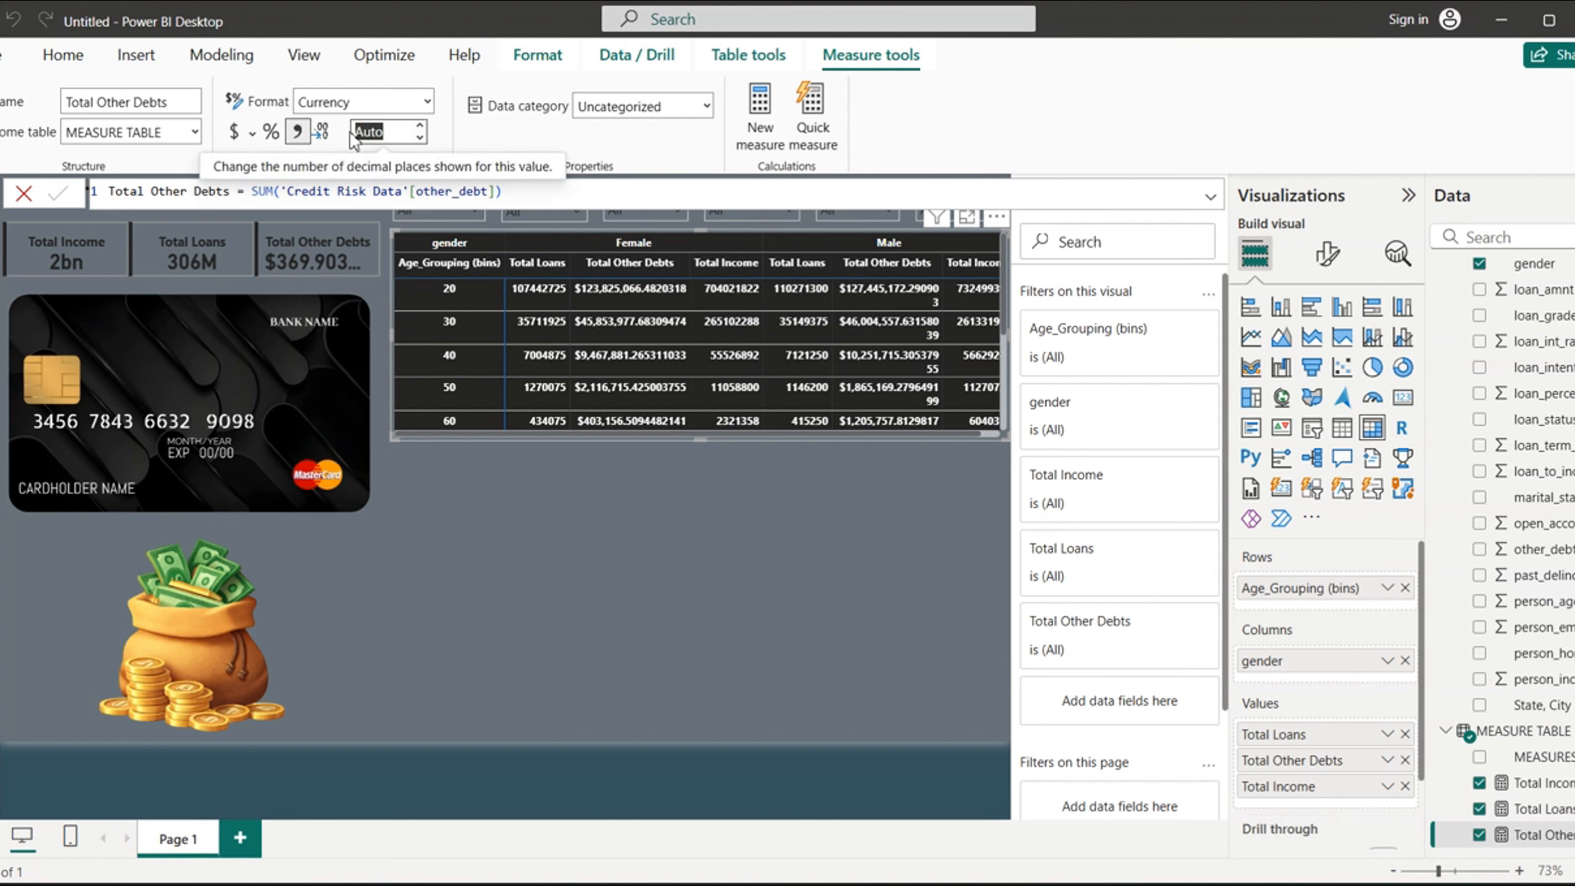
text(1)
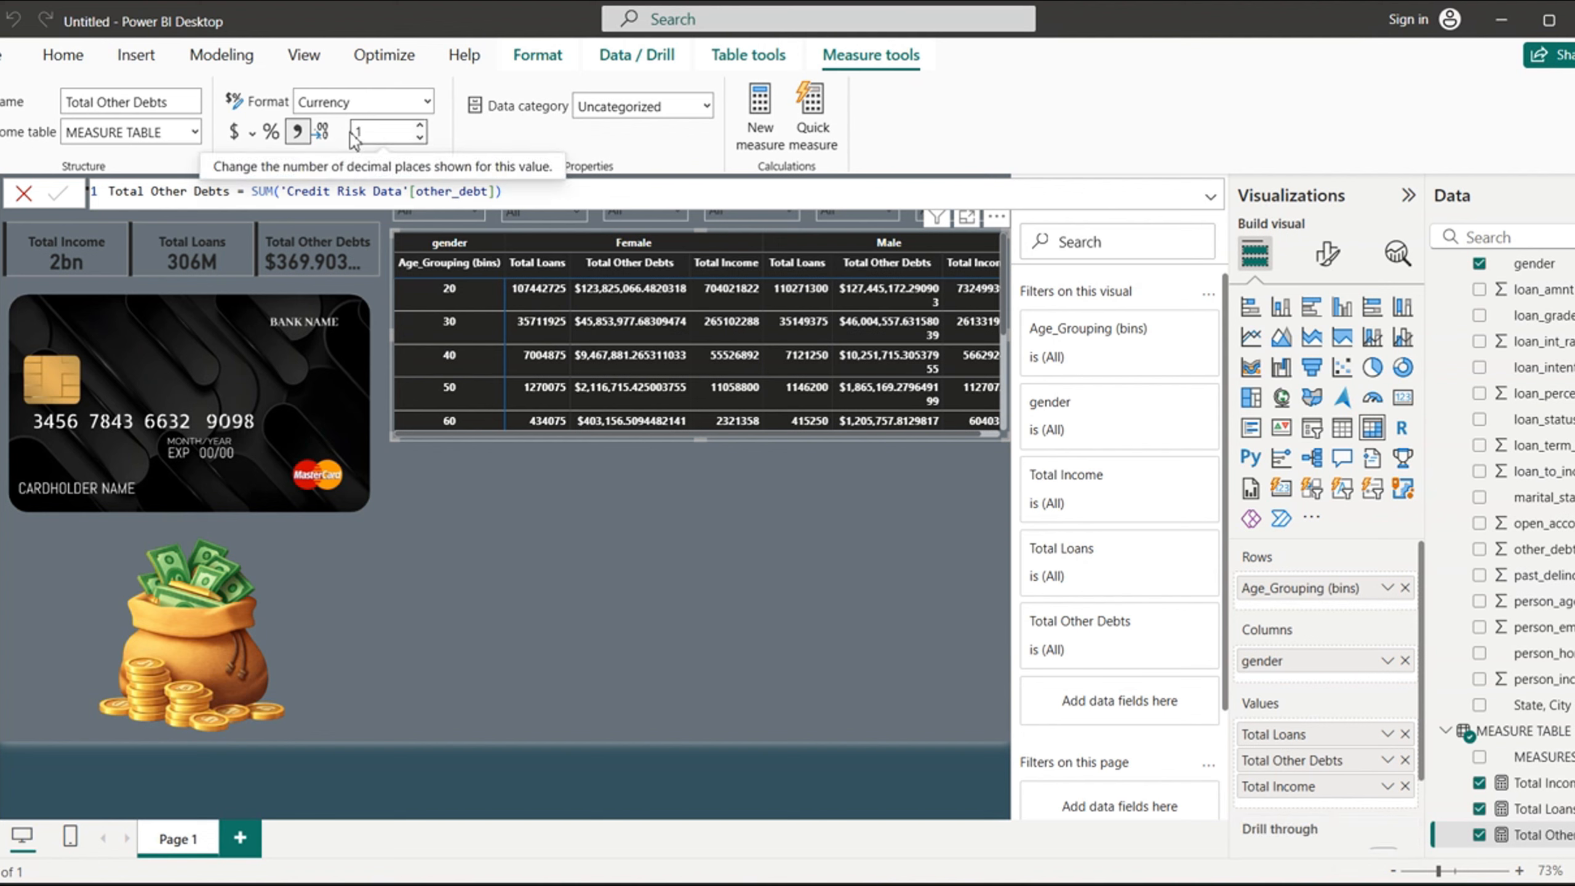
click(622, 511)
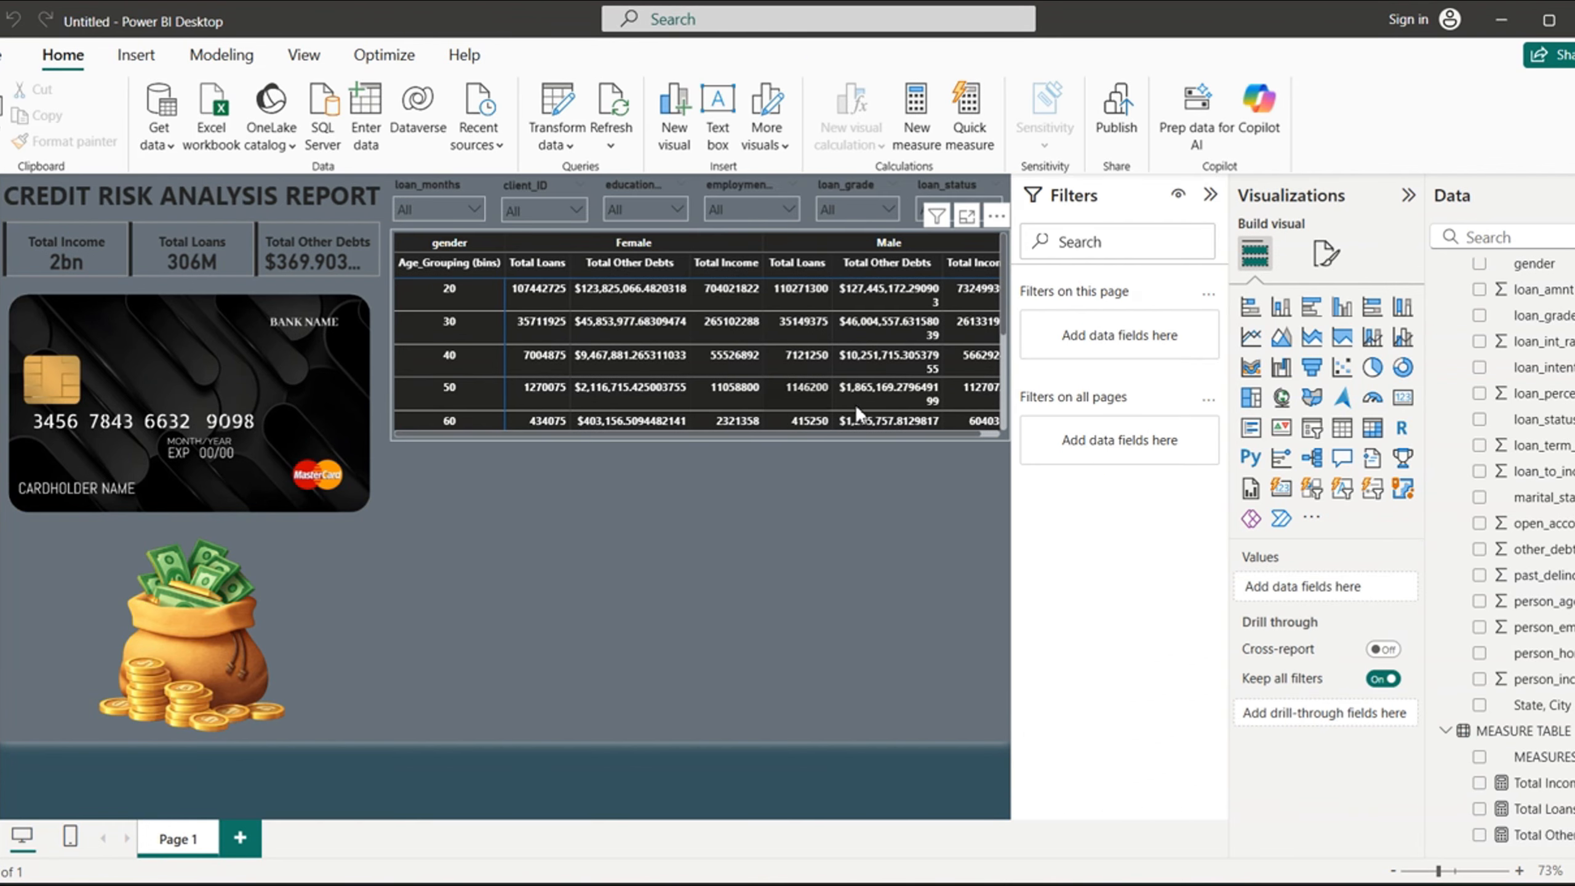
click(1537, 836)
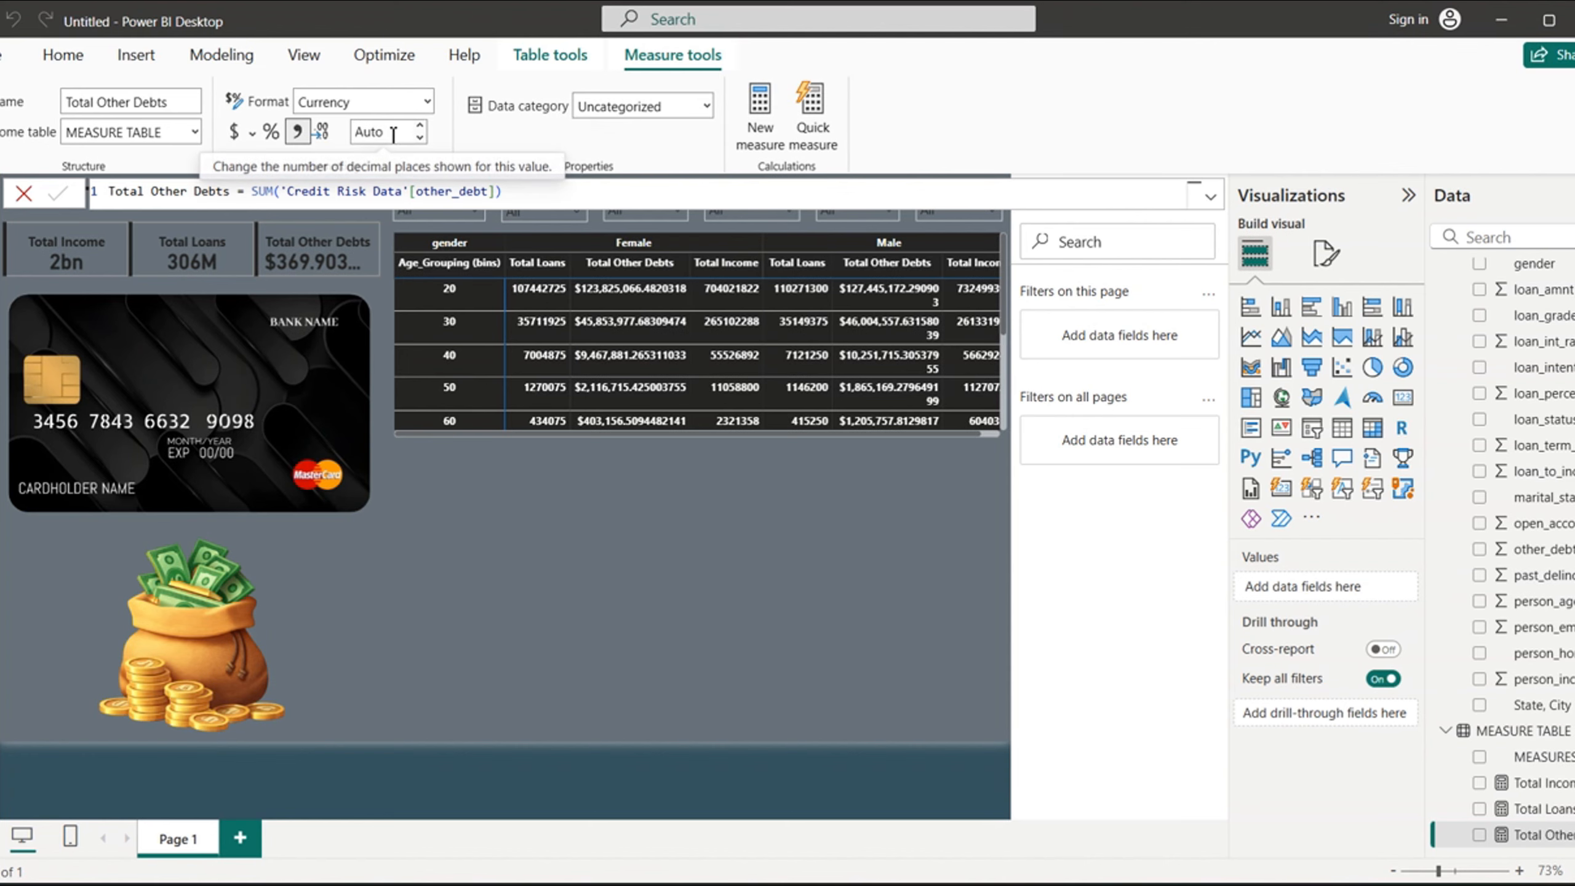
click(349, 133)
text(1)
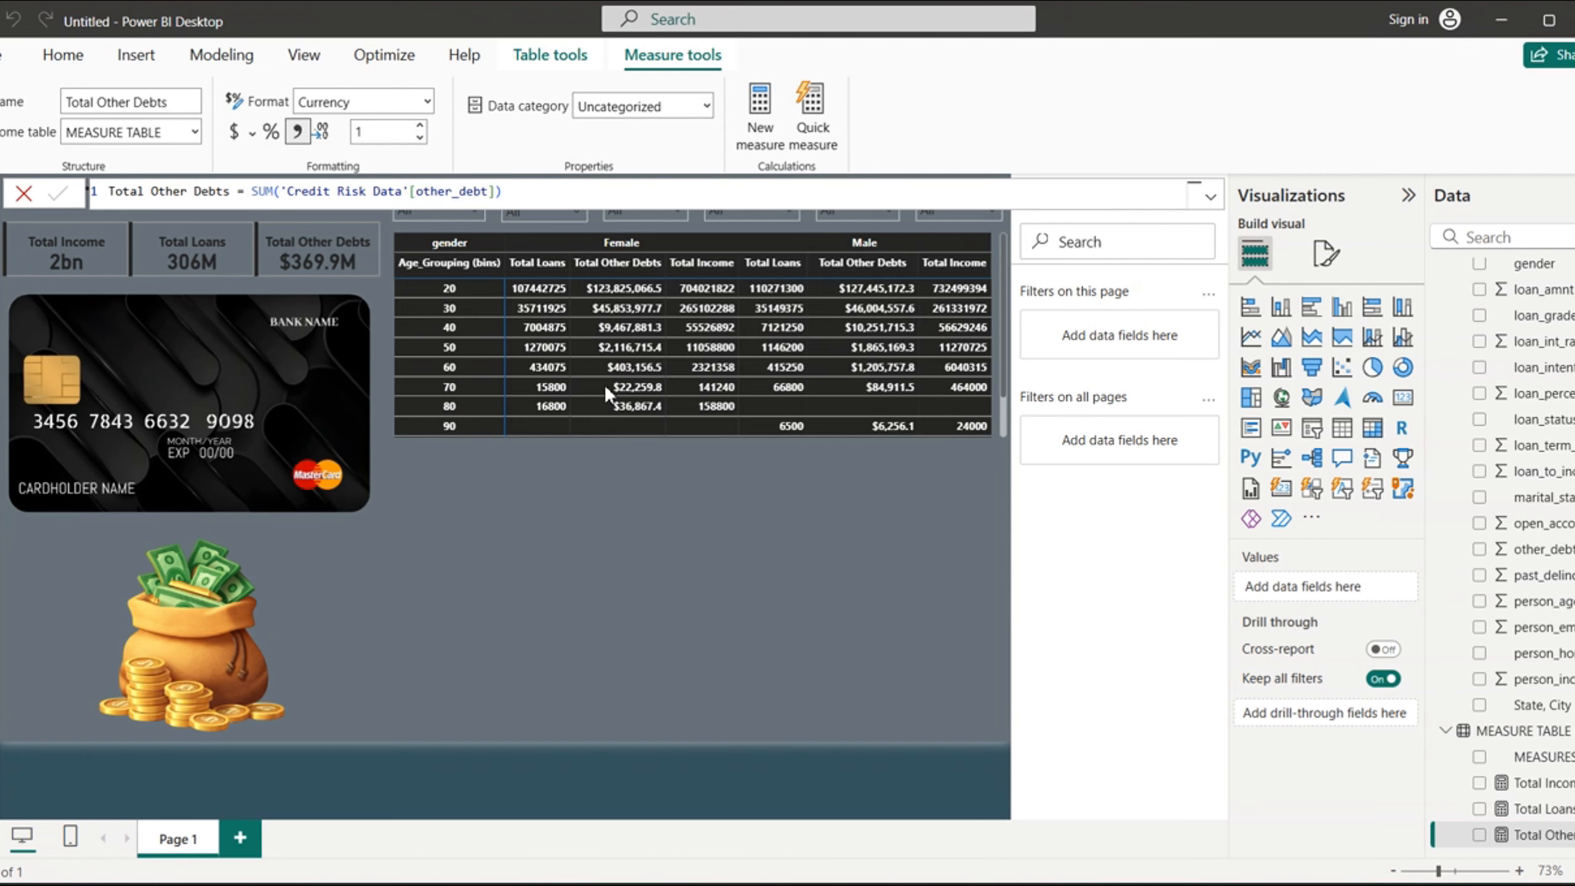
click(704, 554)
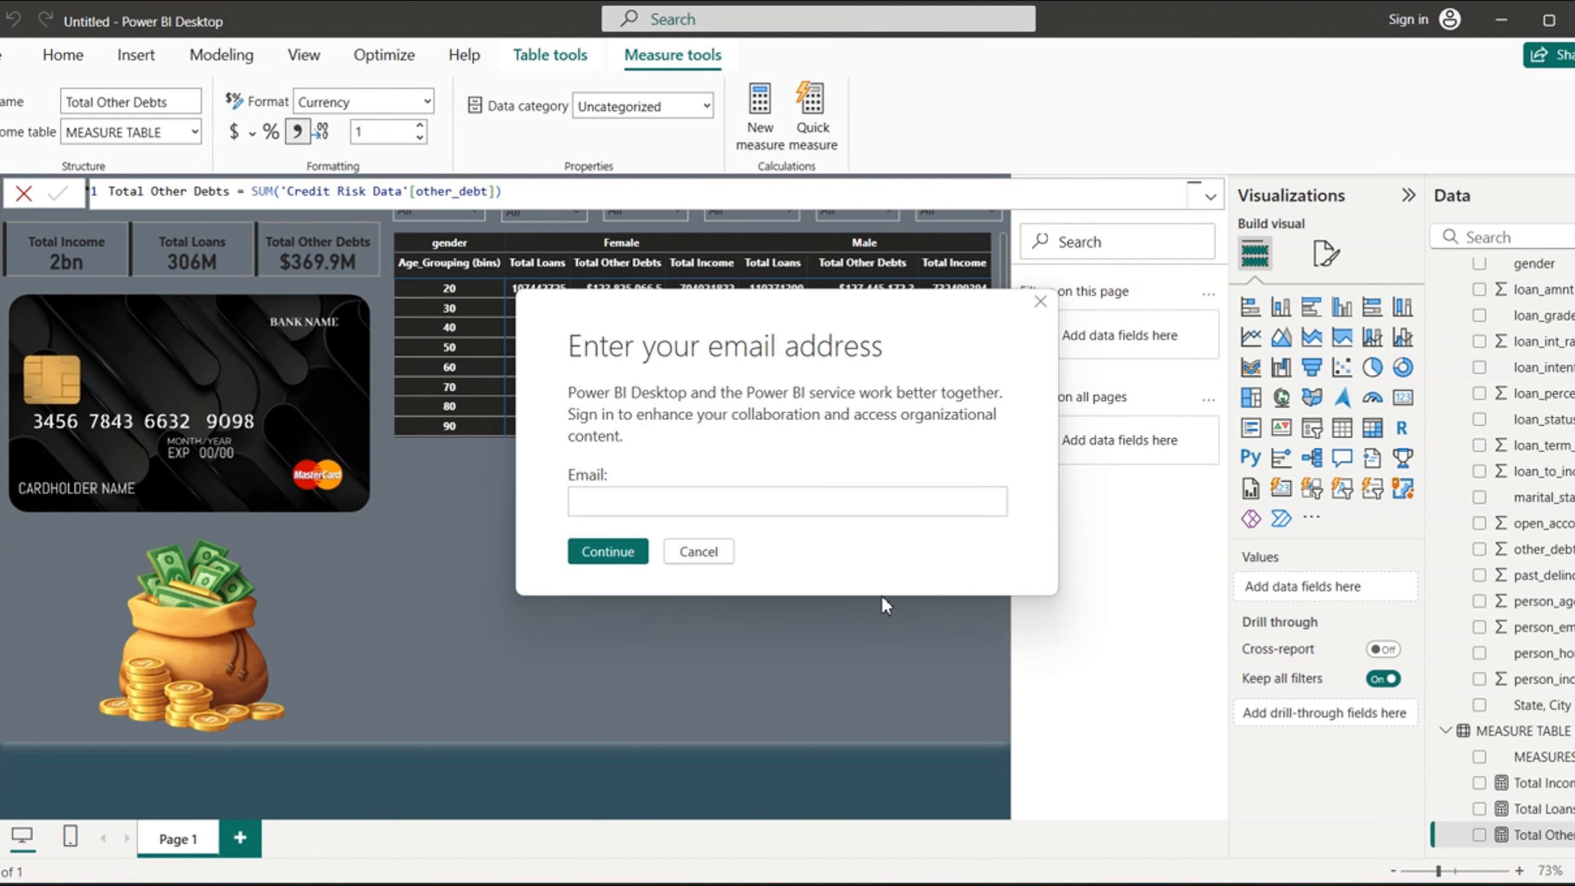
click(699, 552)
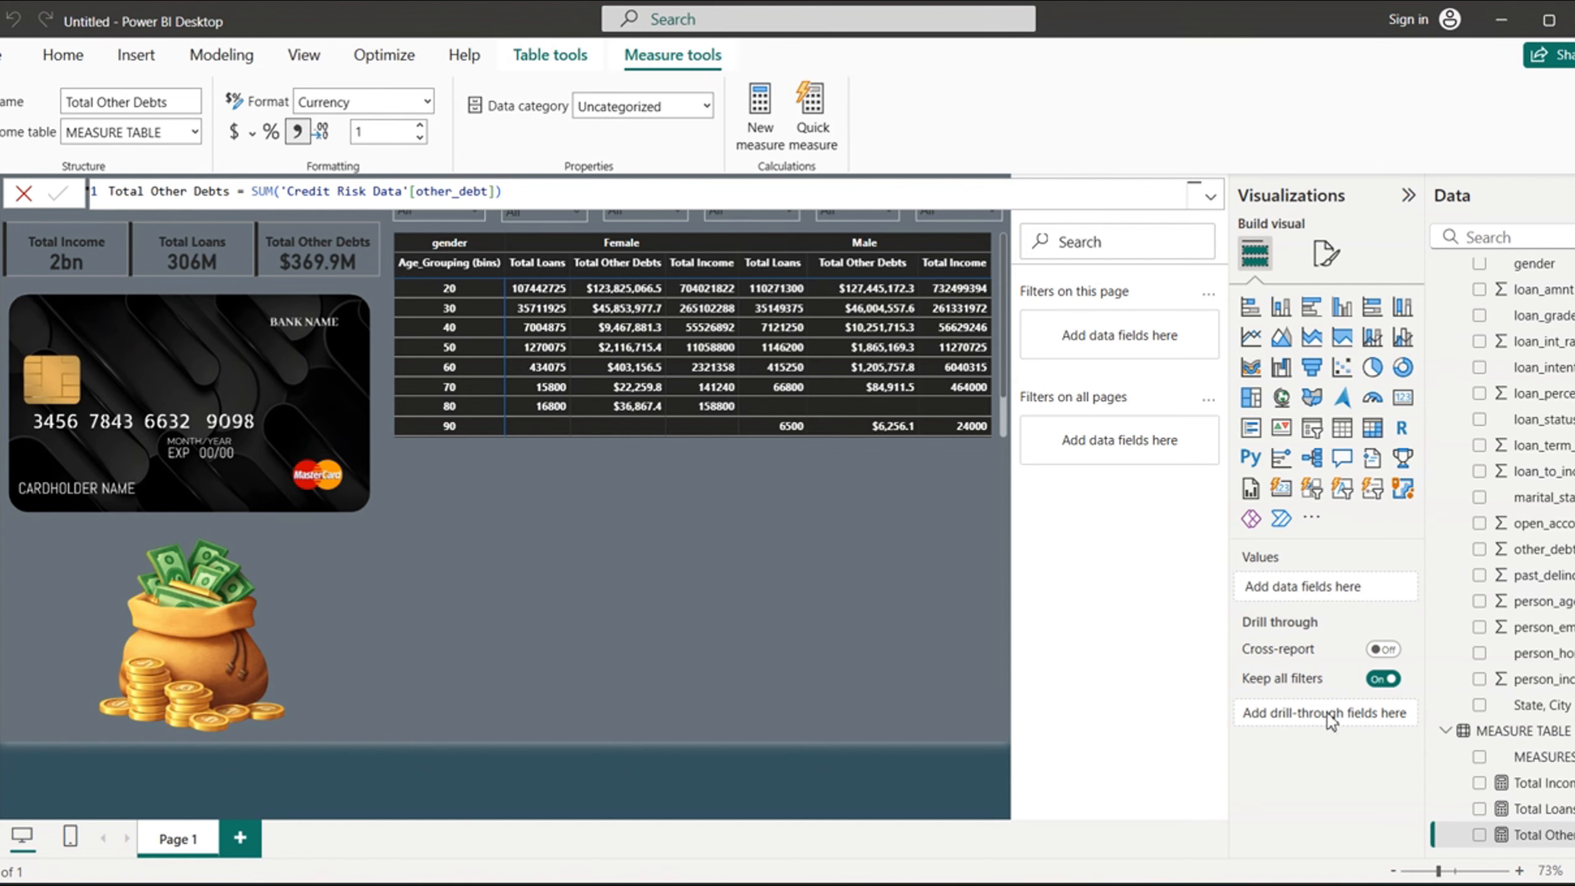
- Format the Total Loans measure as dollar currency with 1 decimal place, dismissing the sign-in dialogs
click(1544, 808)
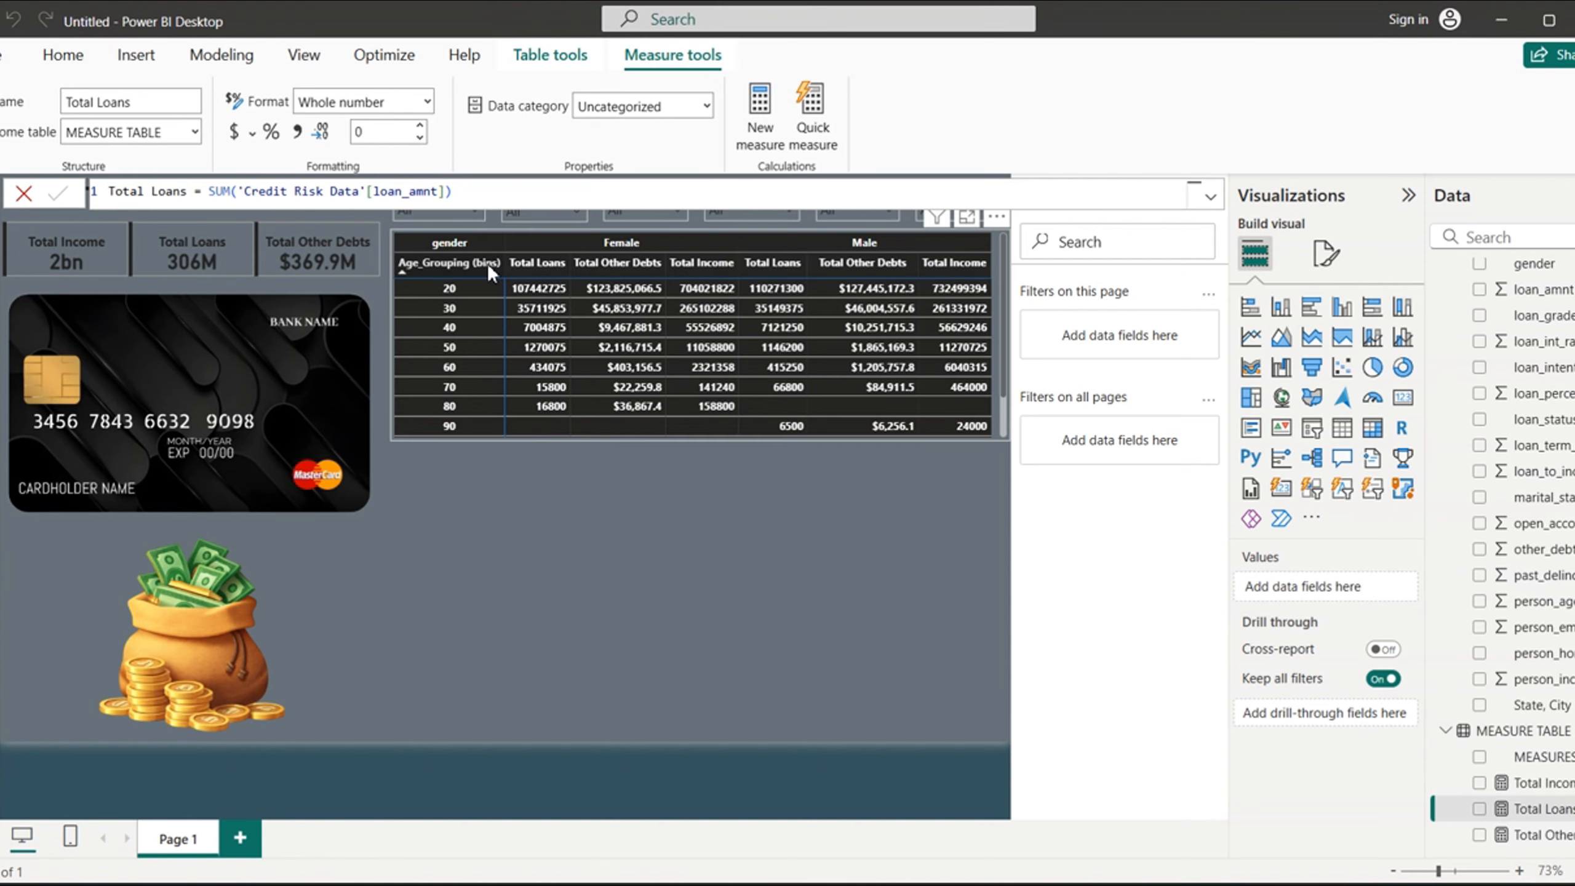
click(234, 131)
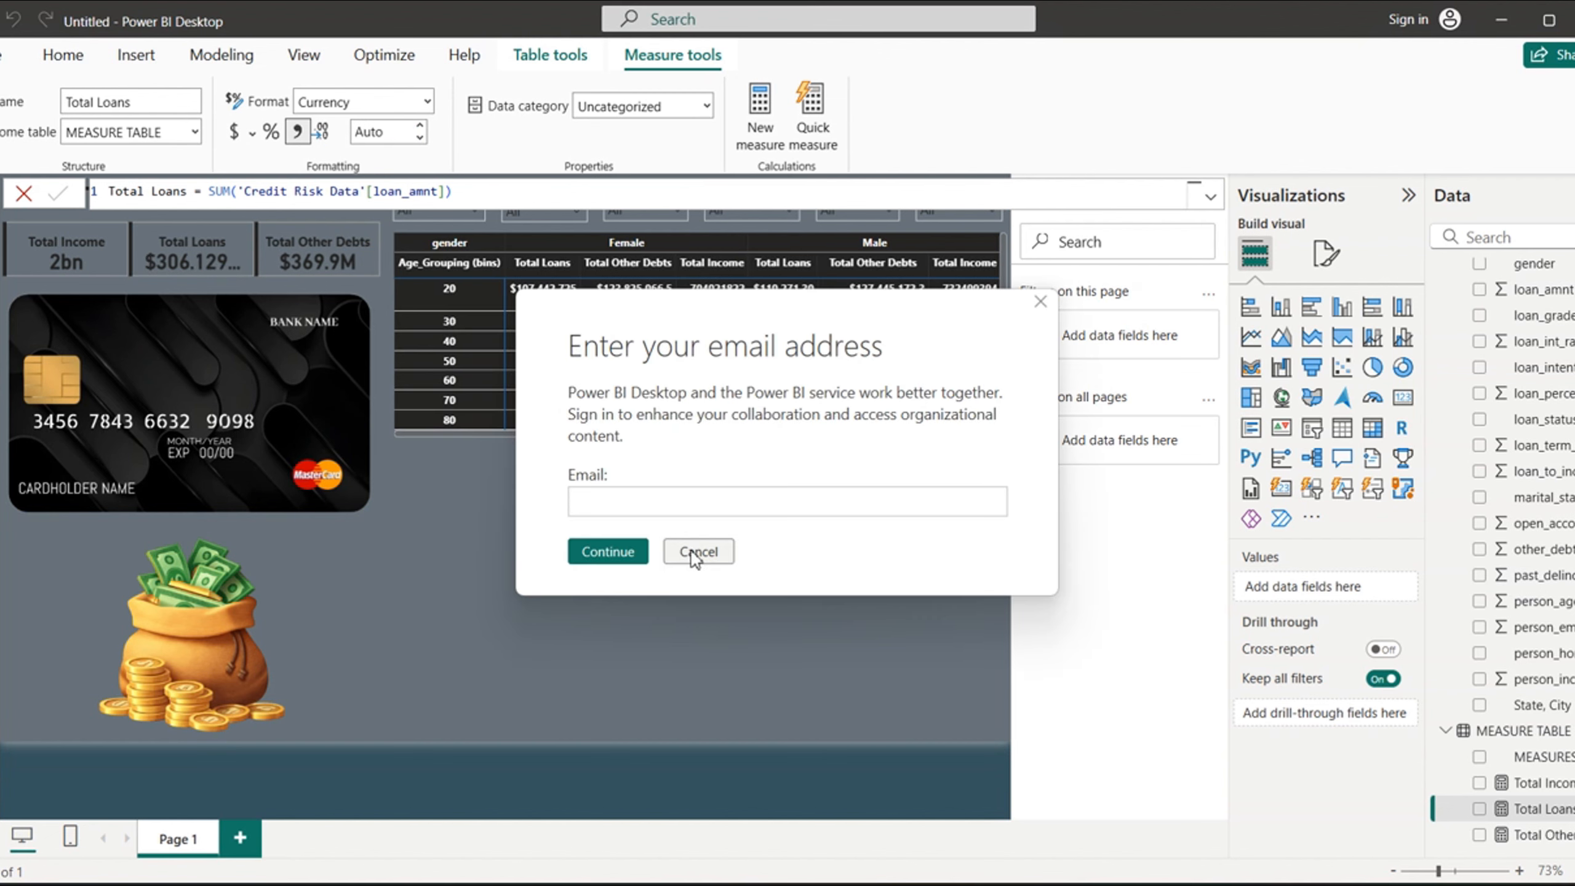
click(694, 557)
click(698, 551)
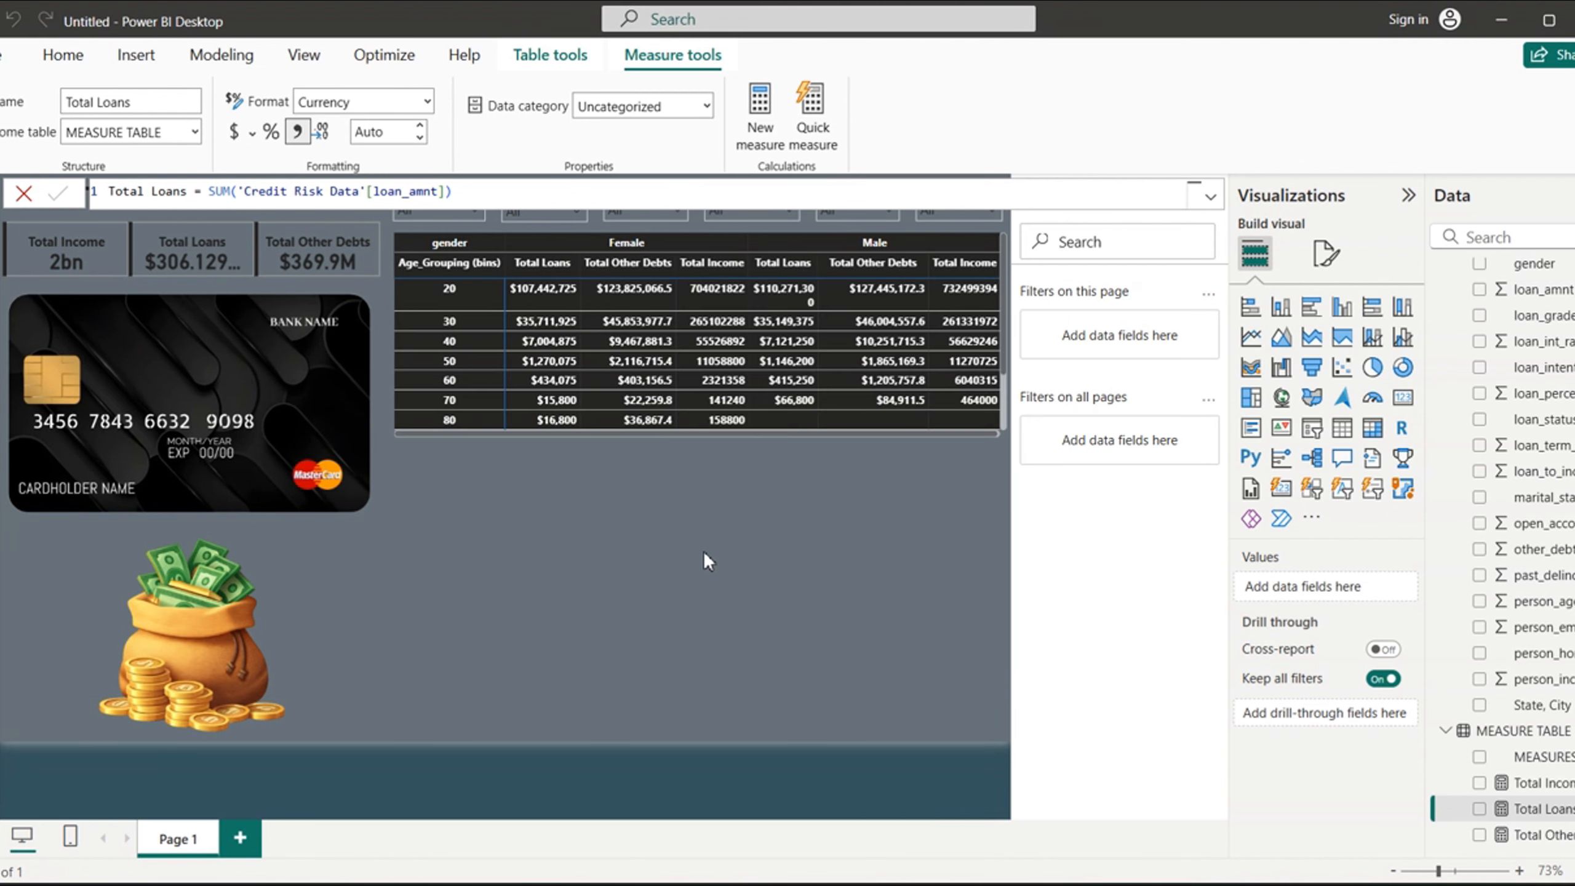
click(388, 137)
text(1)
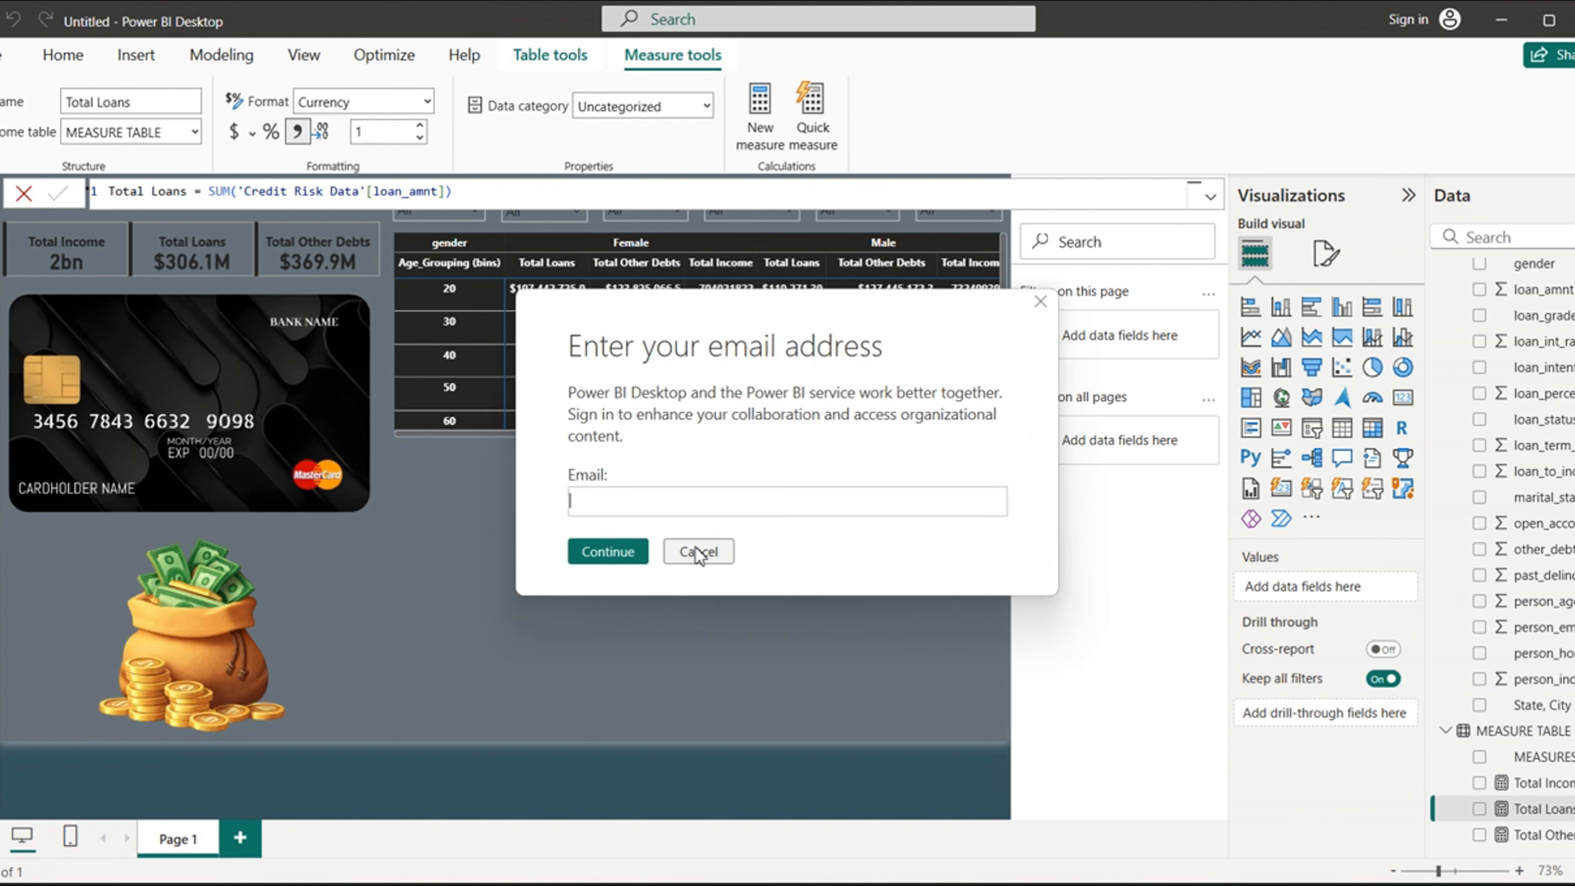
click(697, 550)
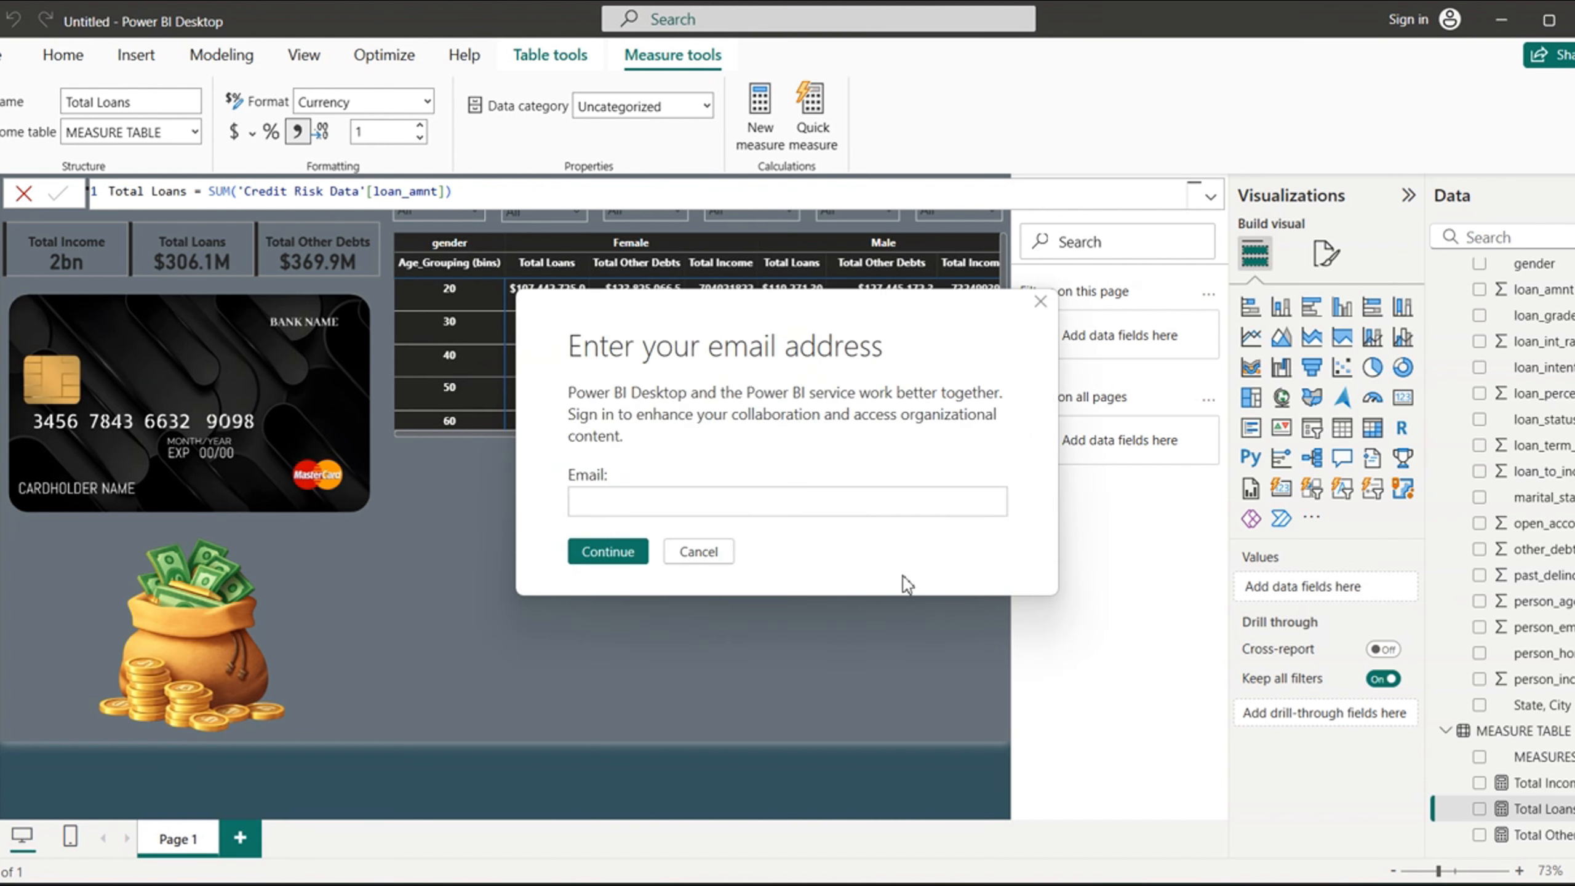
click(704, 550)
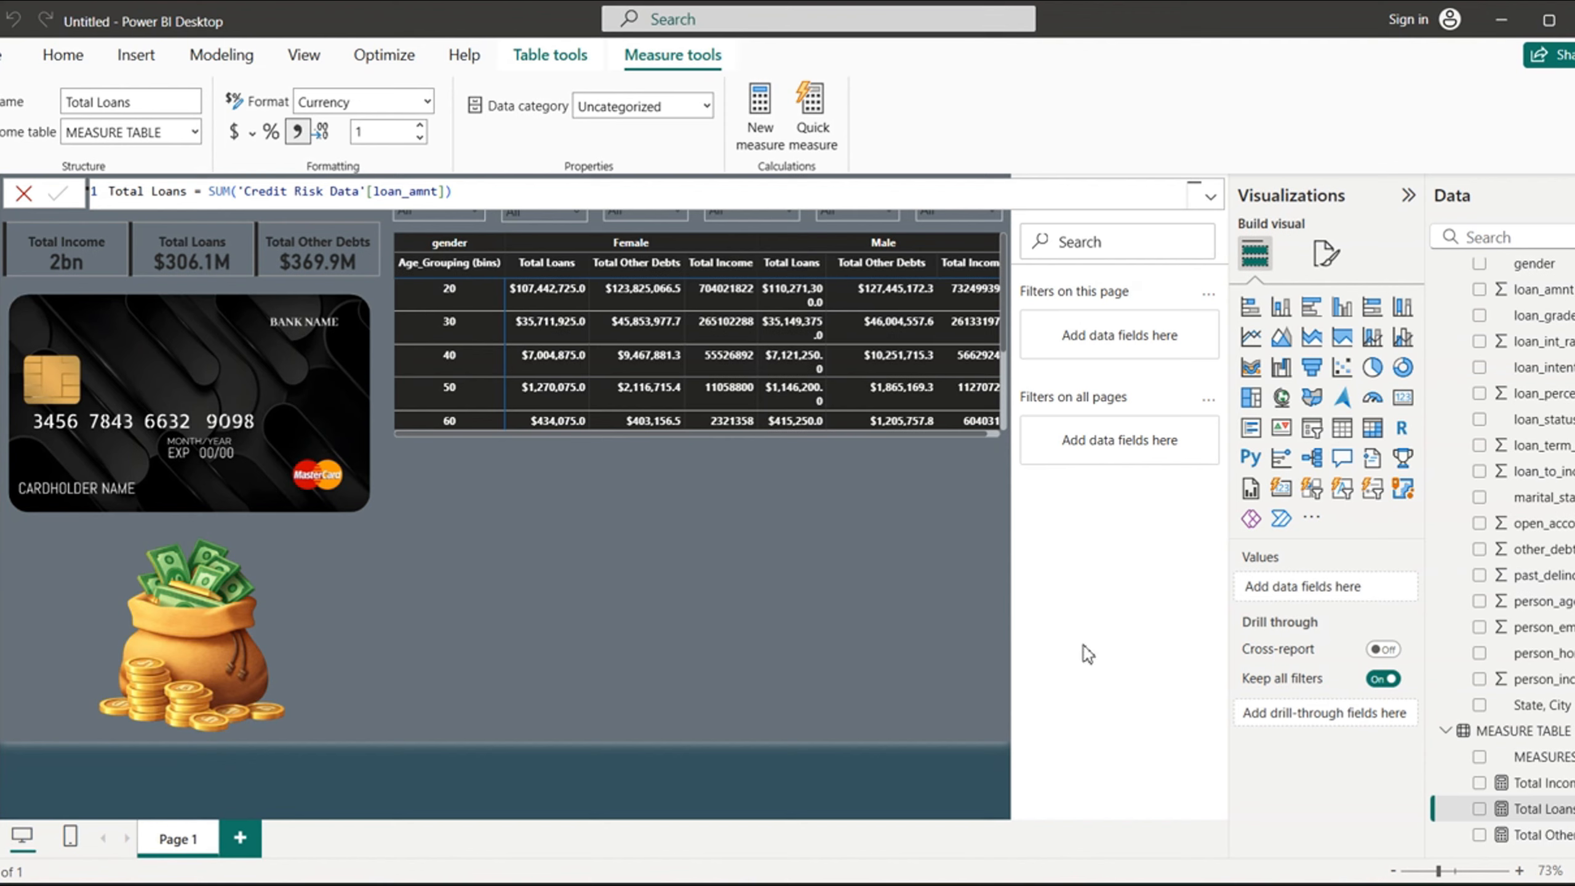
- Format the Total Income measure as dollar currency with 1 decimal place, dismissing the sign-in dialogs
click(1533, 784)
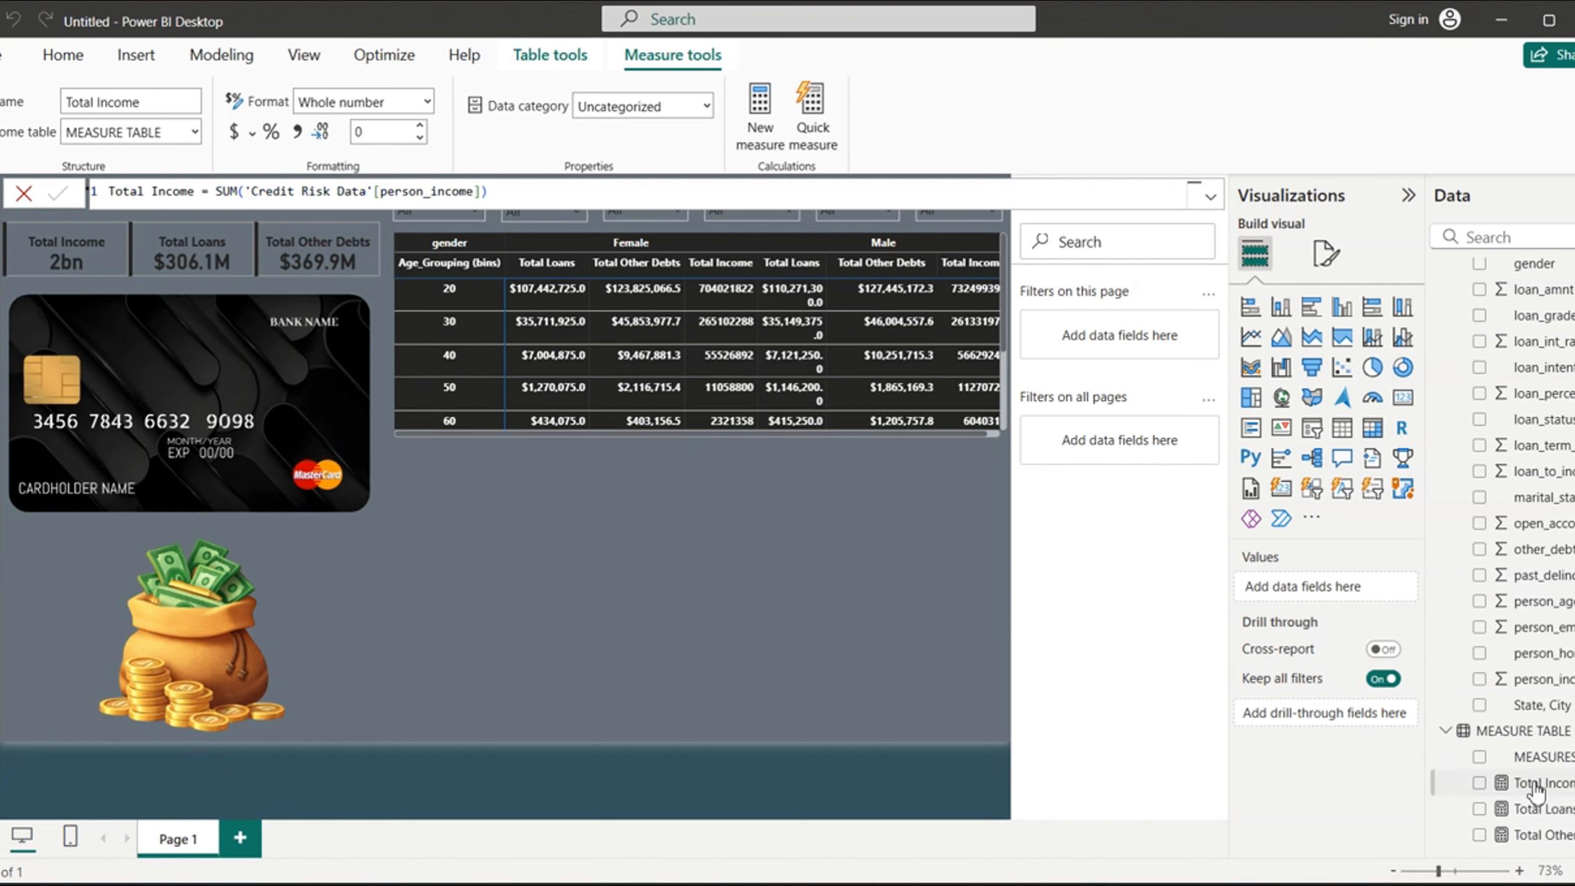
click(235, 134)
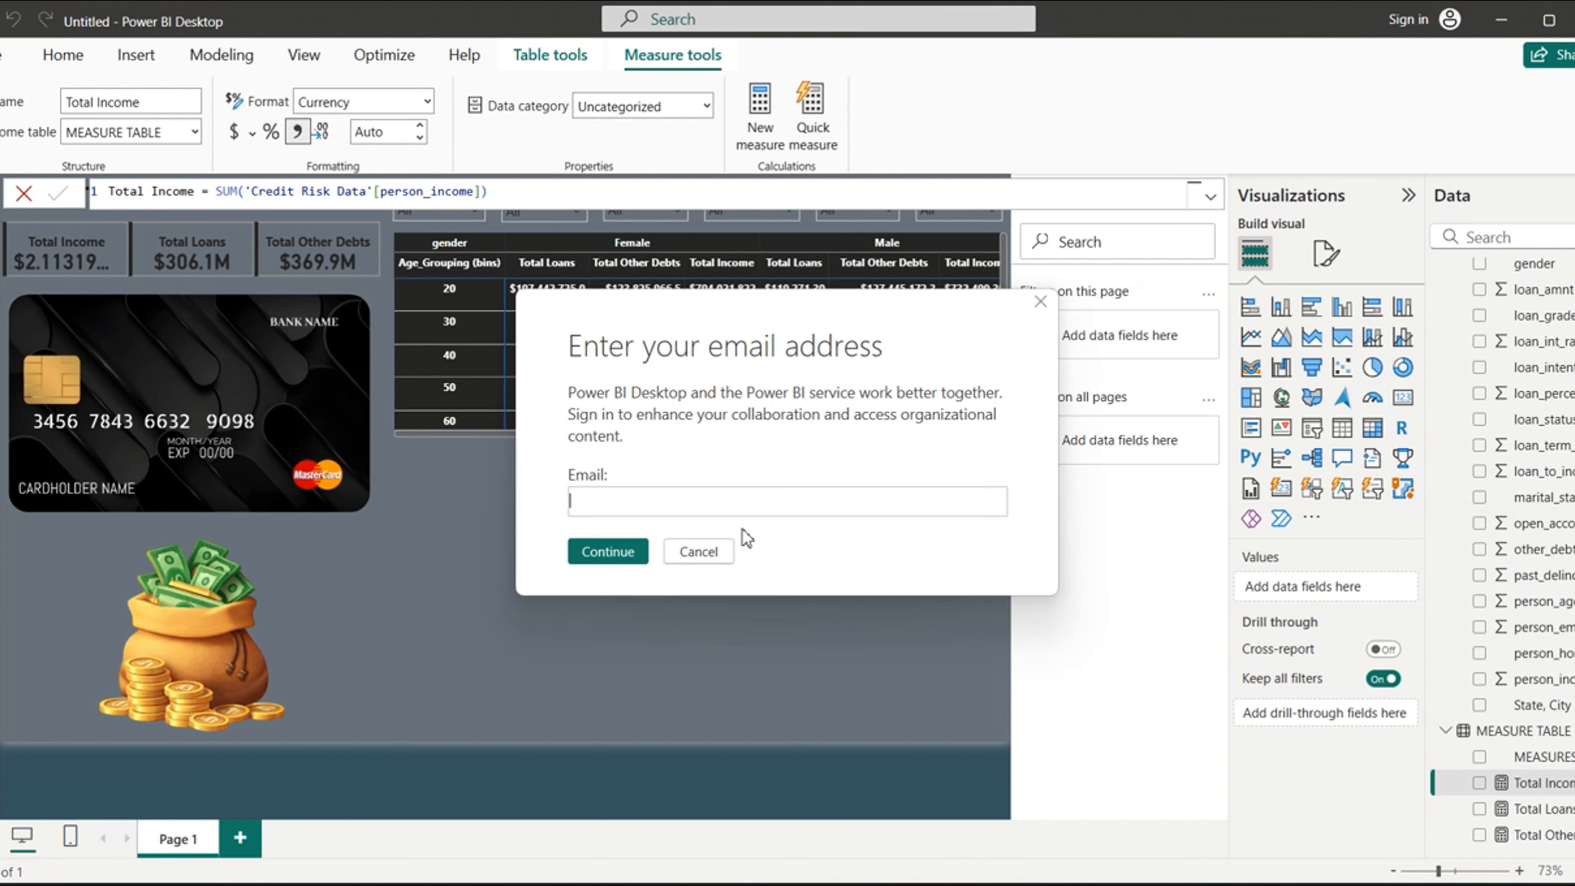
click(702, 551)
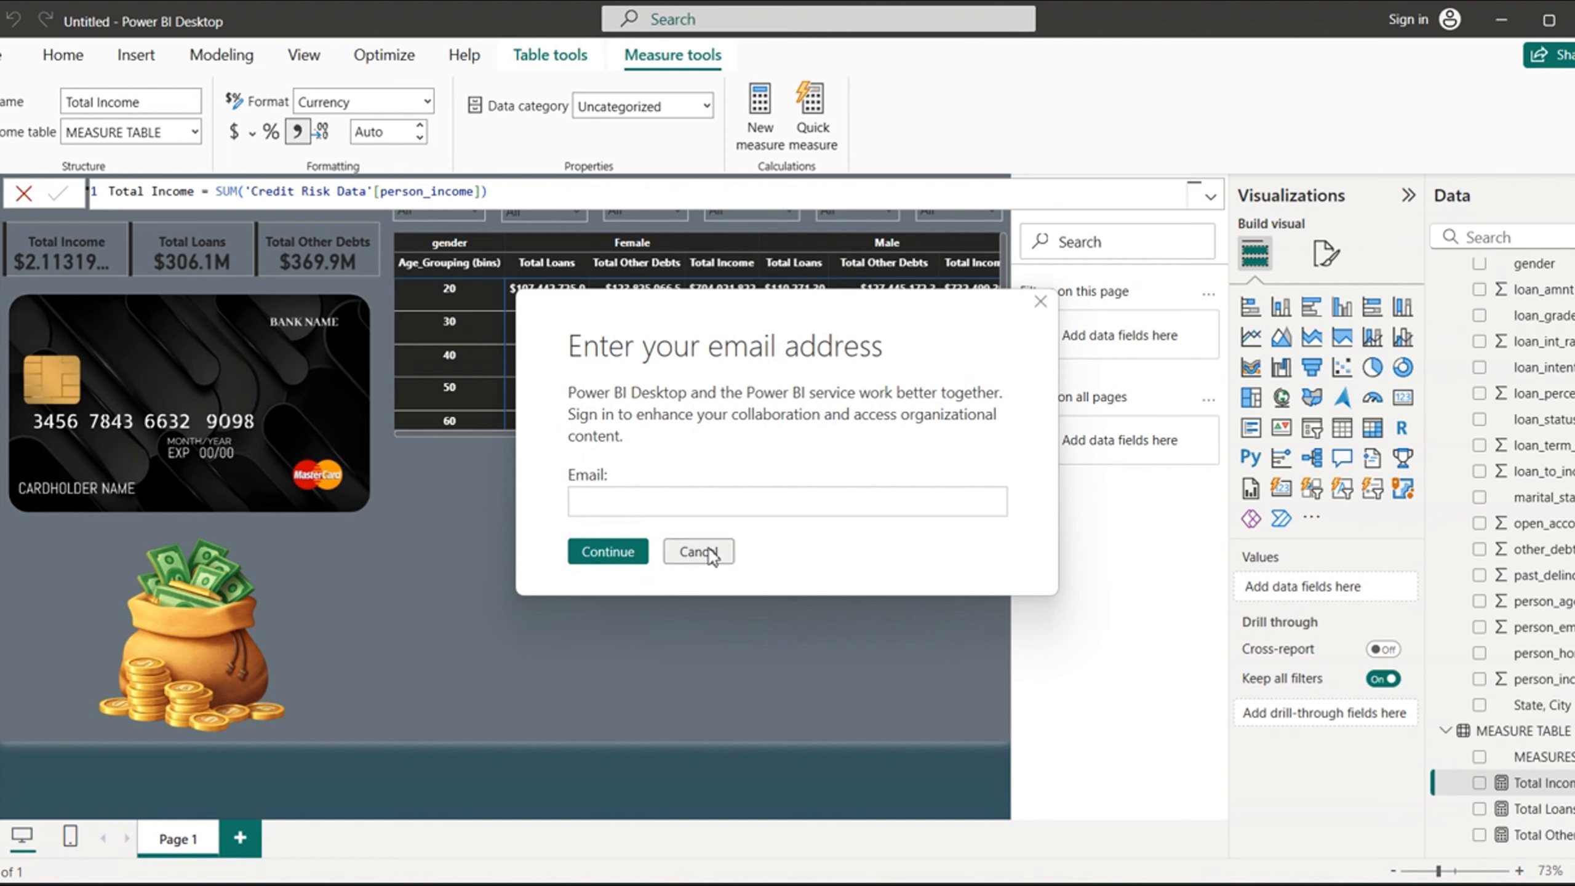
click(707, 549)
double_click(375, 132)
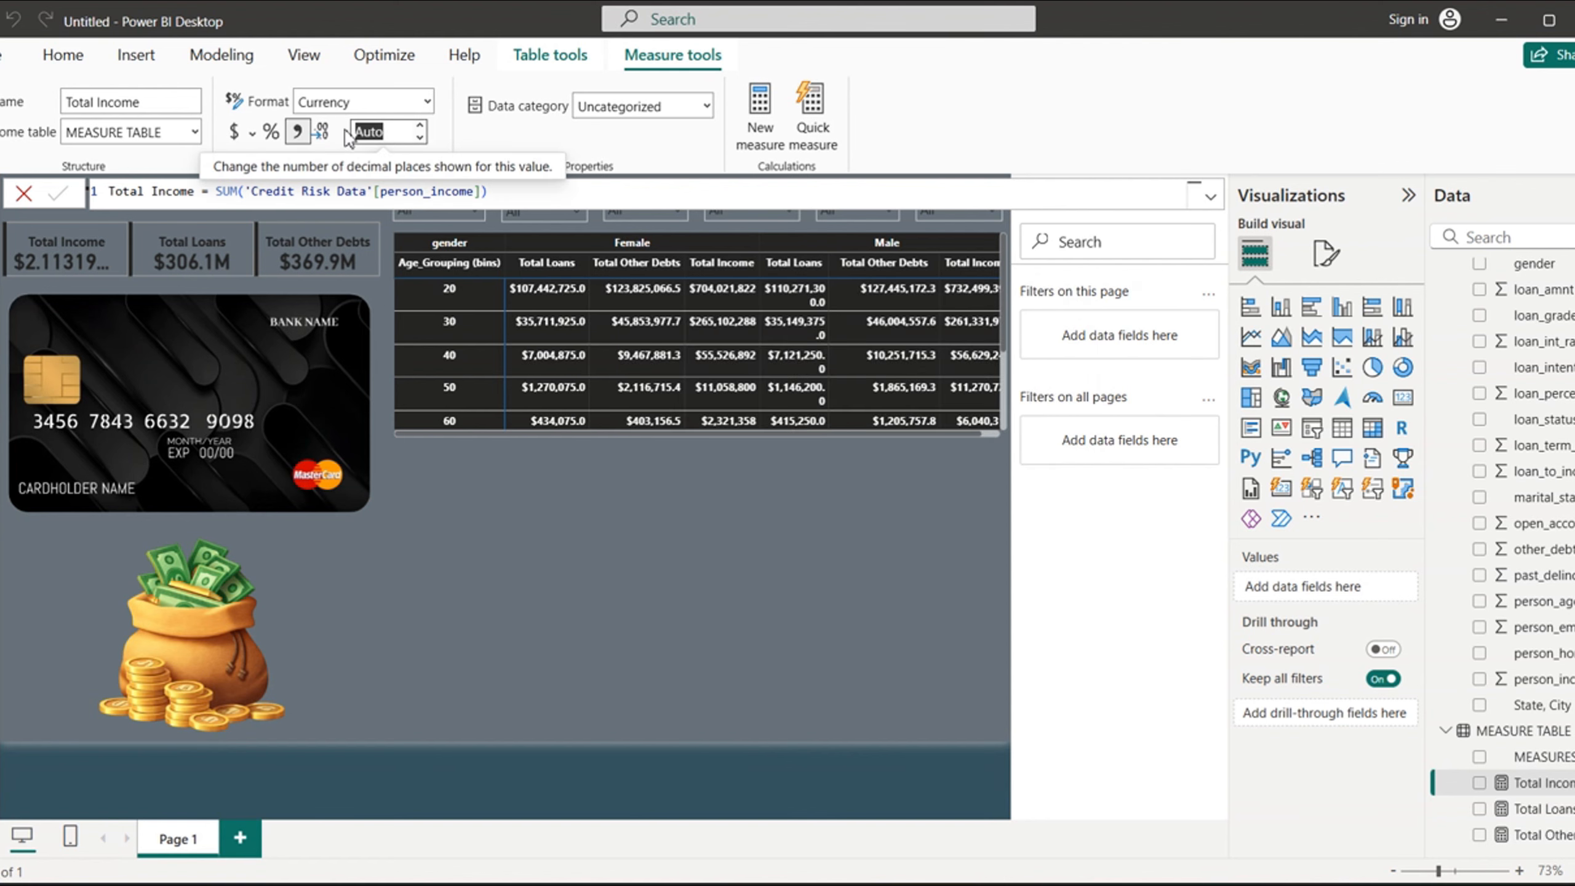
text(1)
click(439, 141)
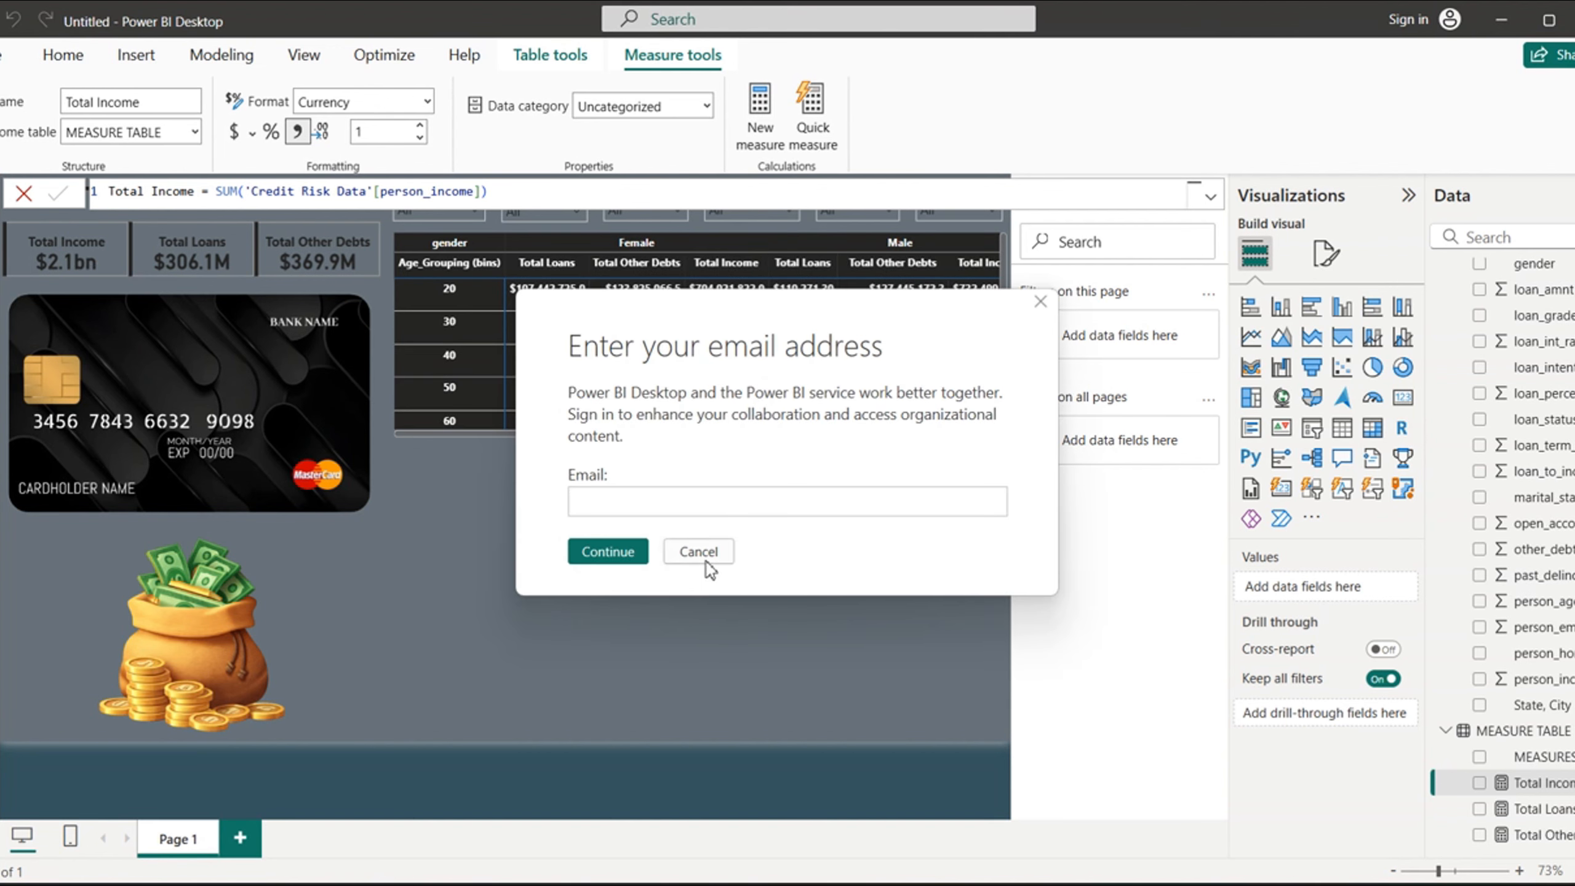
click(701, 553)
click(699, 551)
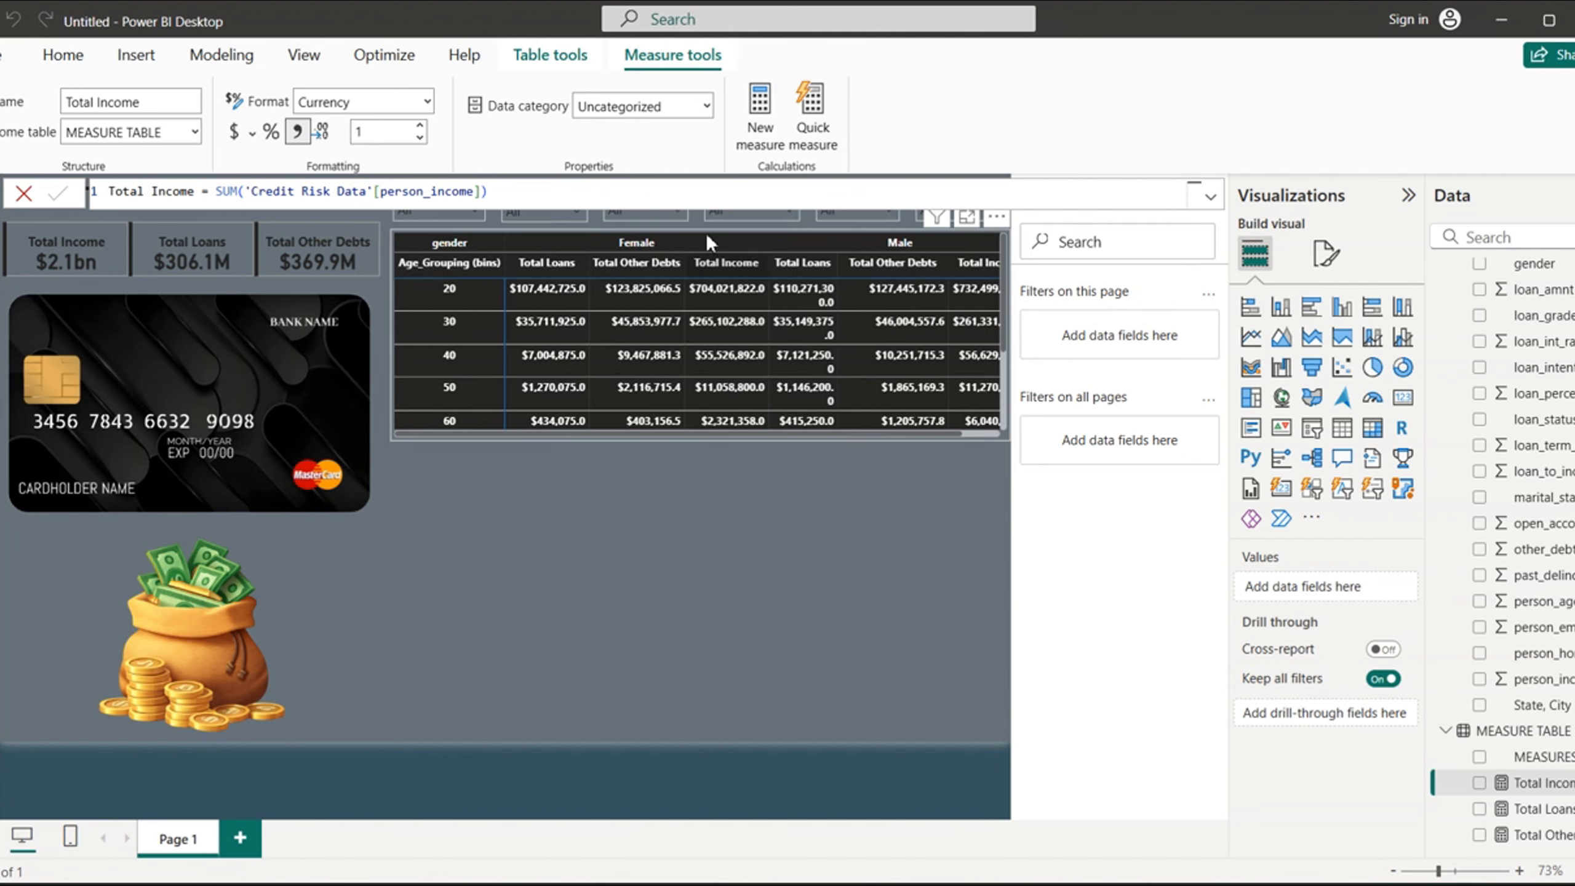
- Cross-filter the totals card by the matrix's Female group and by its Male group, dismissing the sign-in dialogs
click(721, 239)
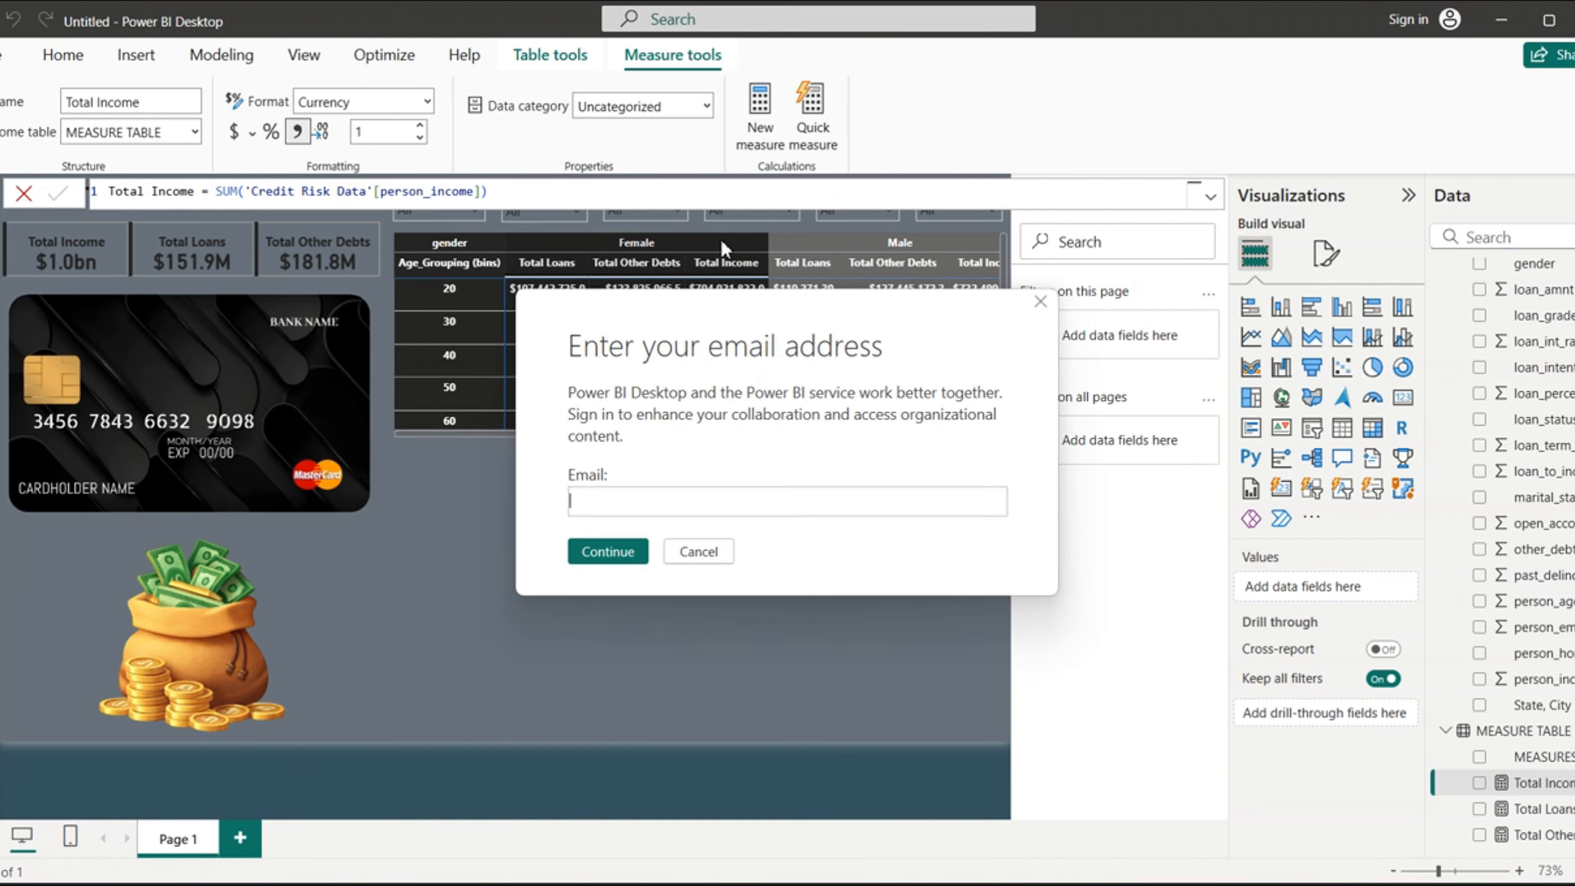
click(698, 561)
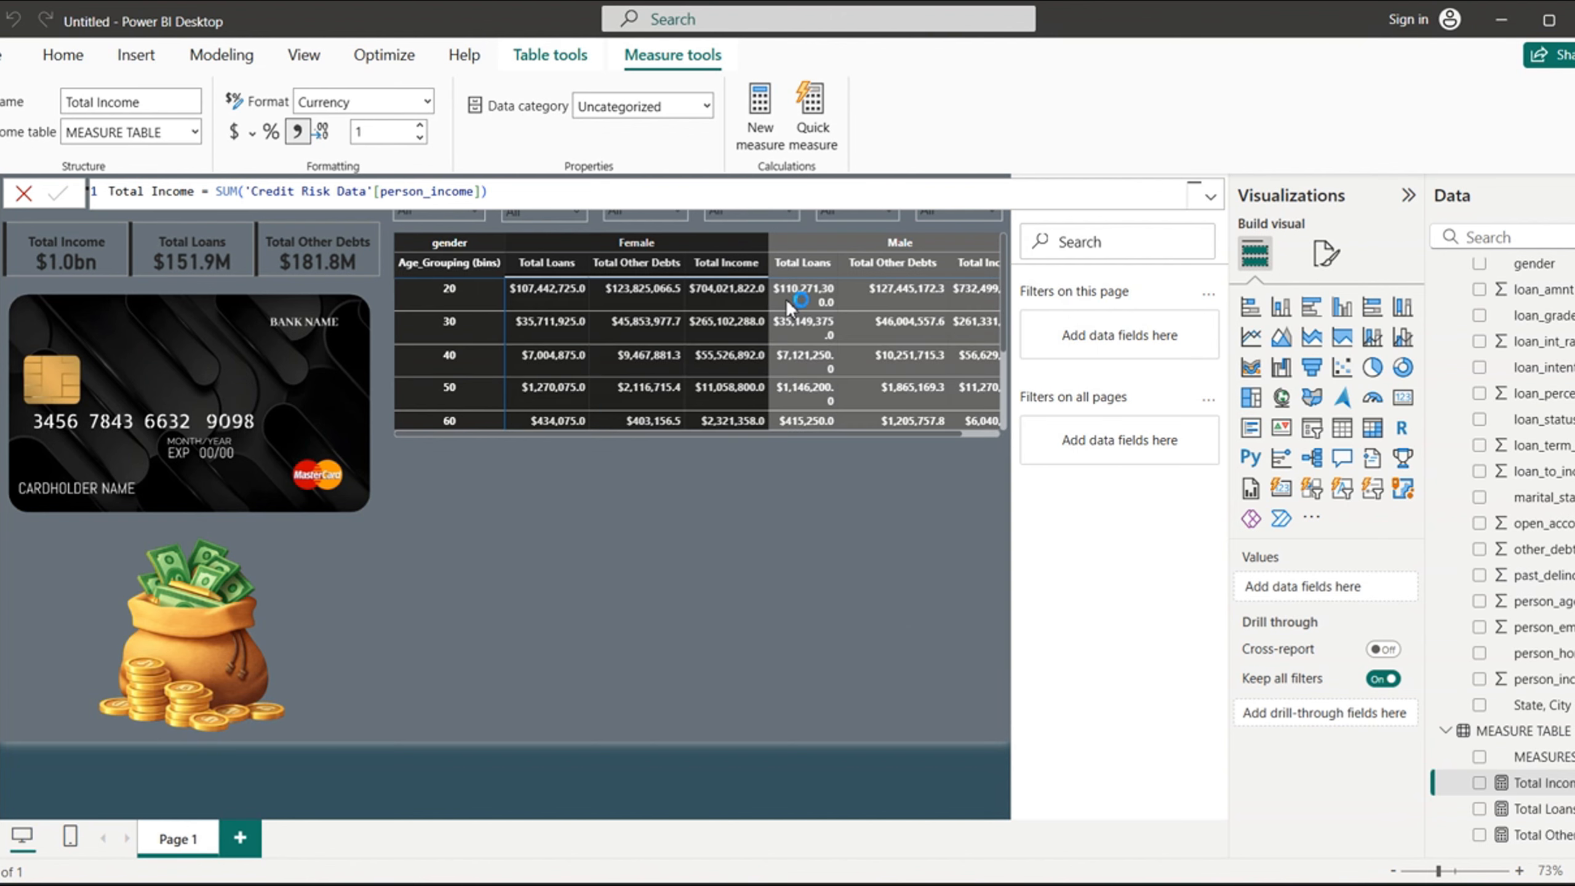
click(701, 553)
click(803, 244)
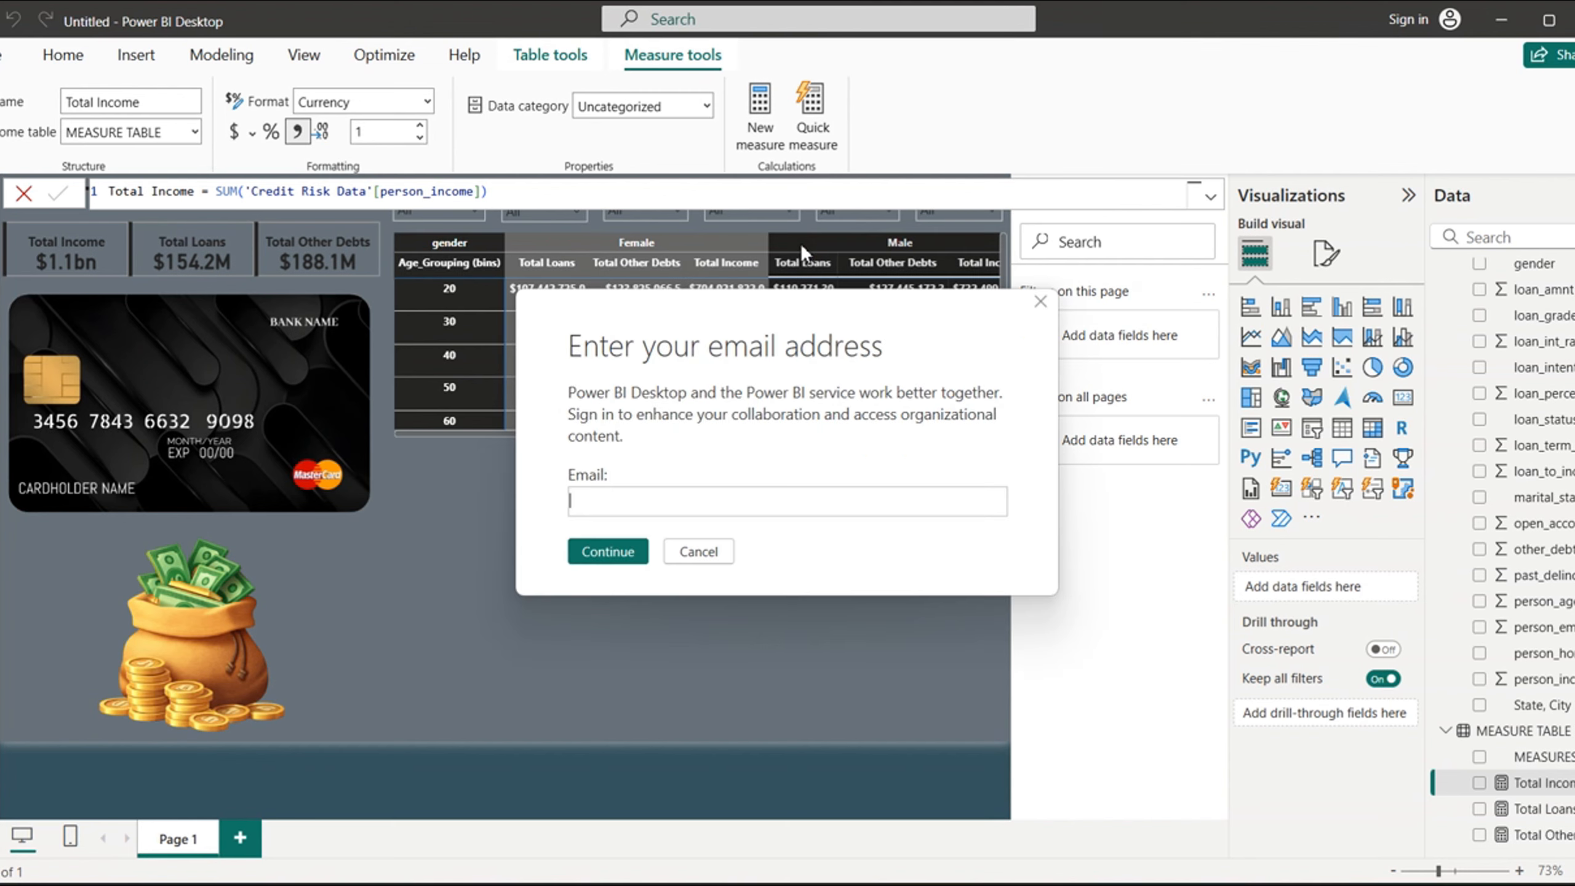
click(704, 555)
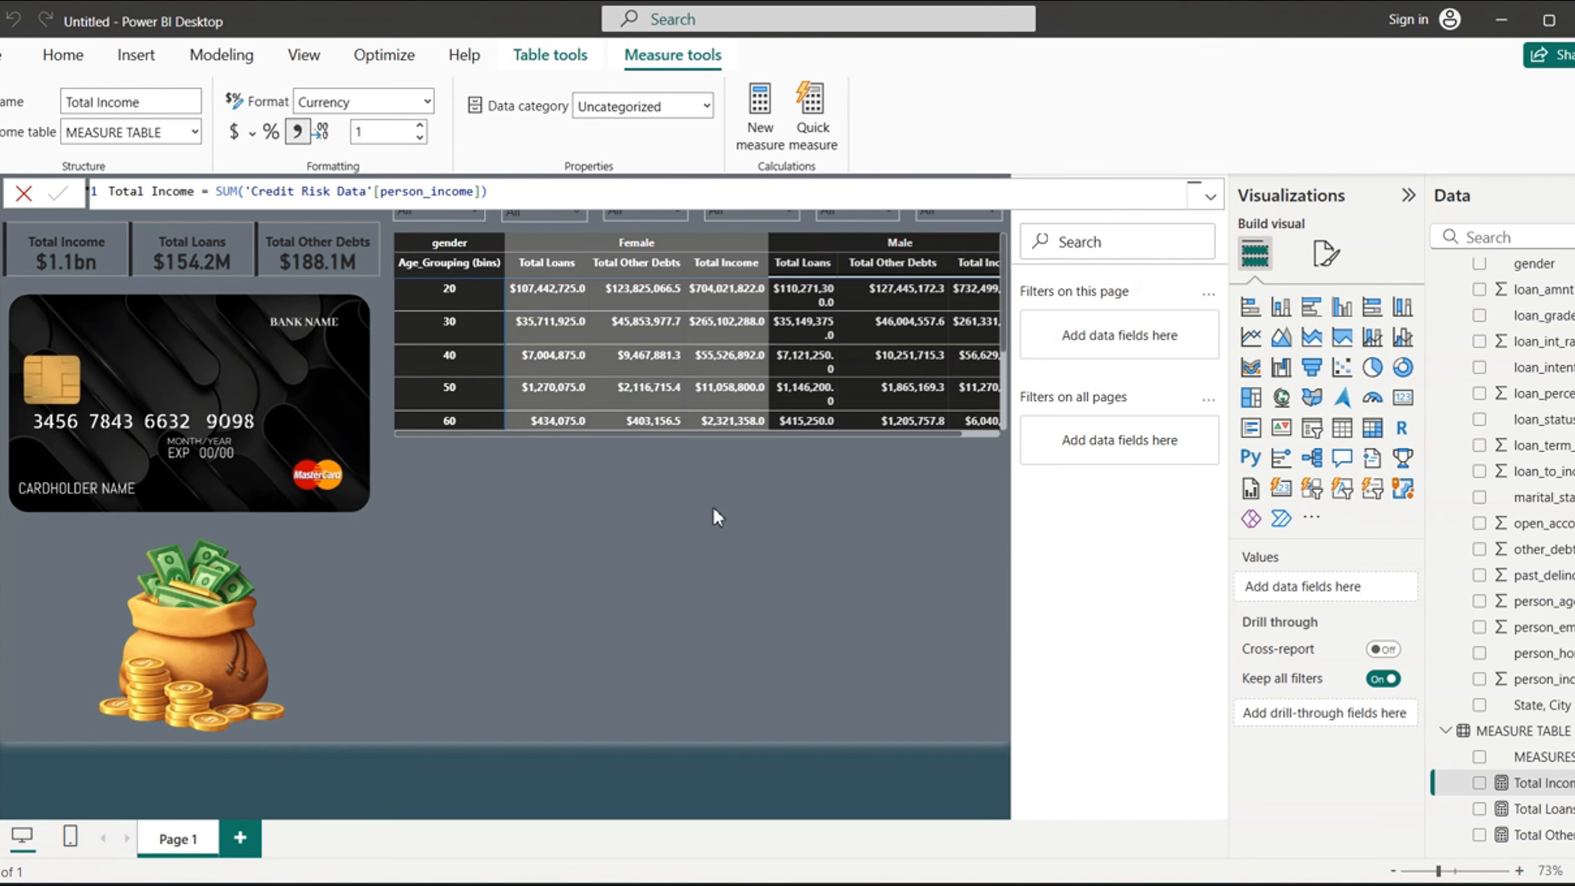
click(701, 552)
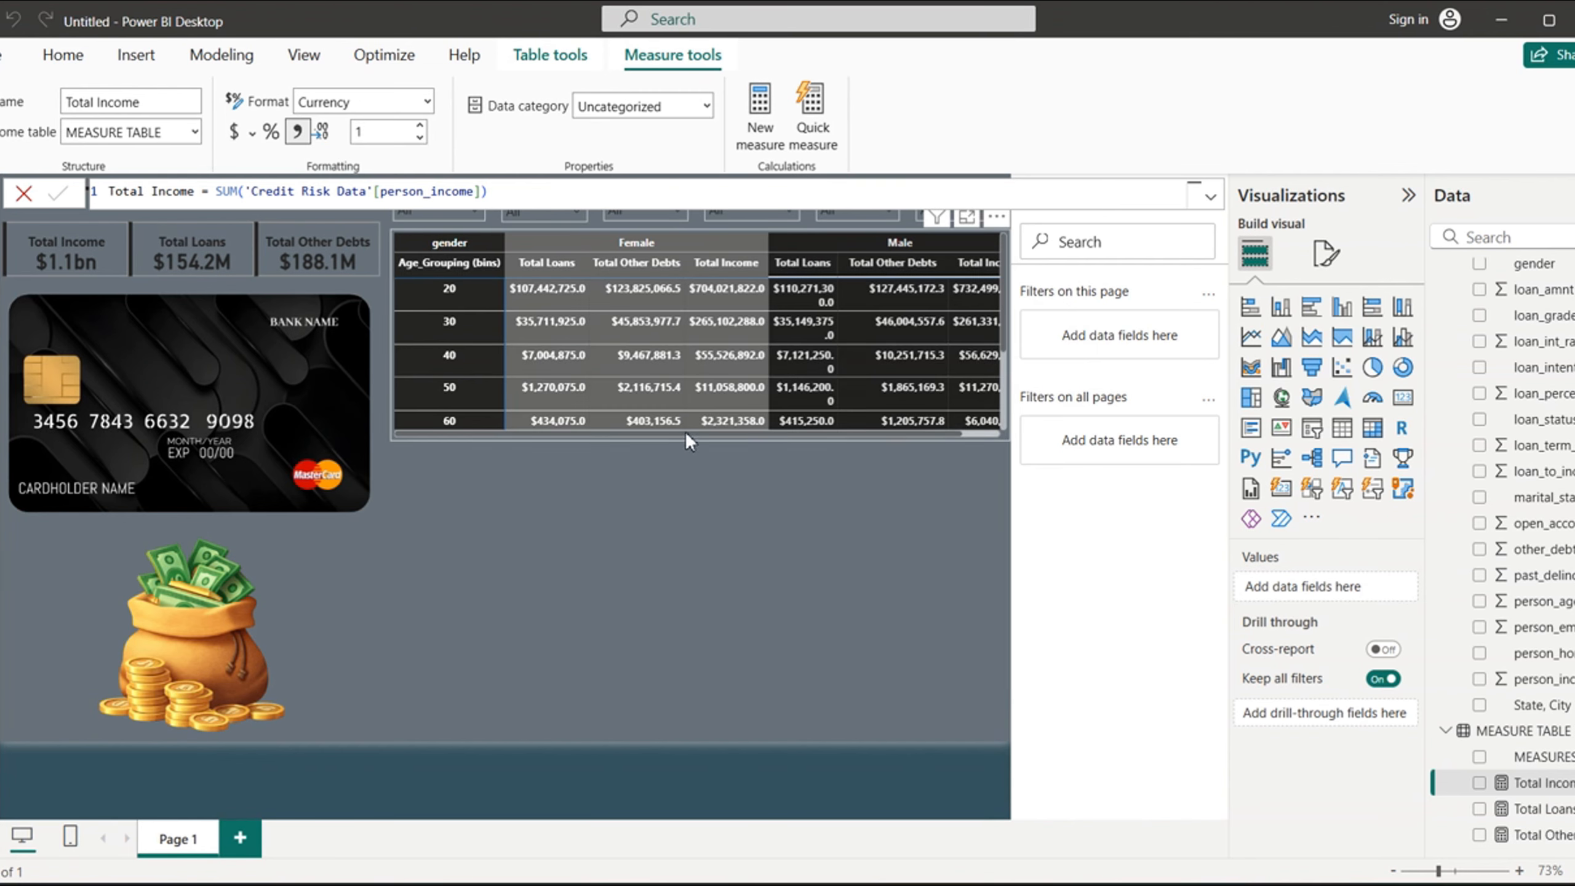
- Cross-filter the totals card by the matrix's Female group, then clear the cross-filter, dismissing the sign-in dialogs
click(654, 239)
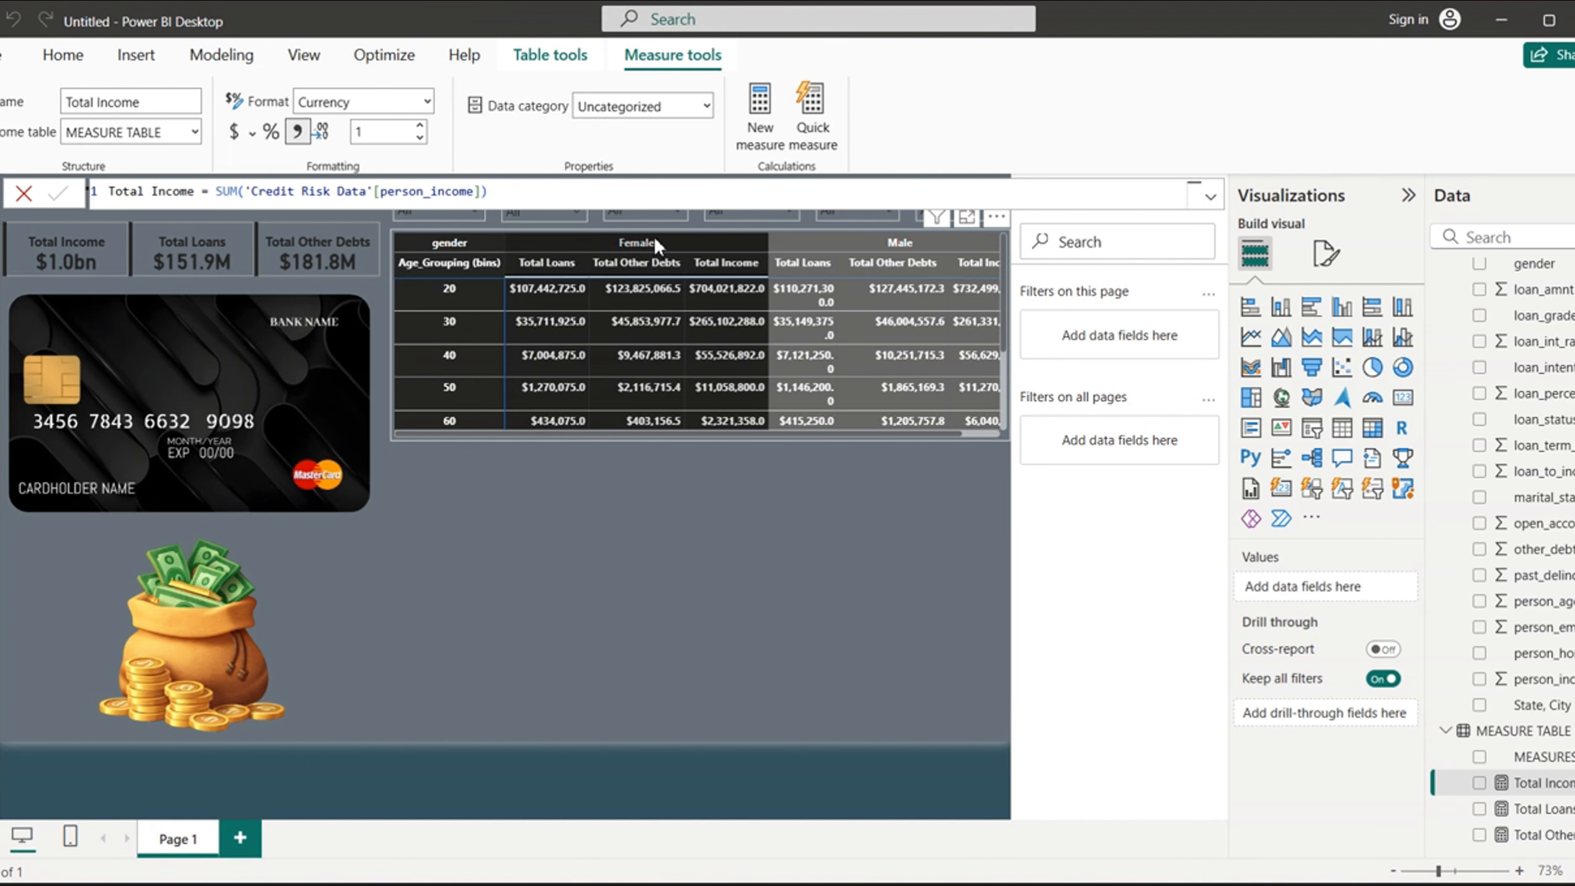
click(691, 551)
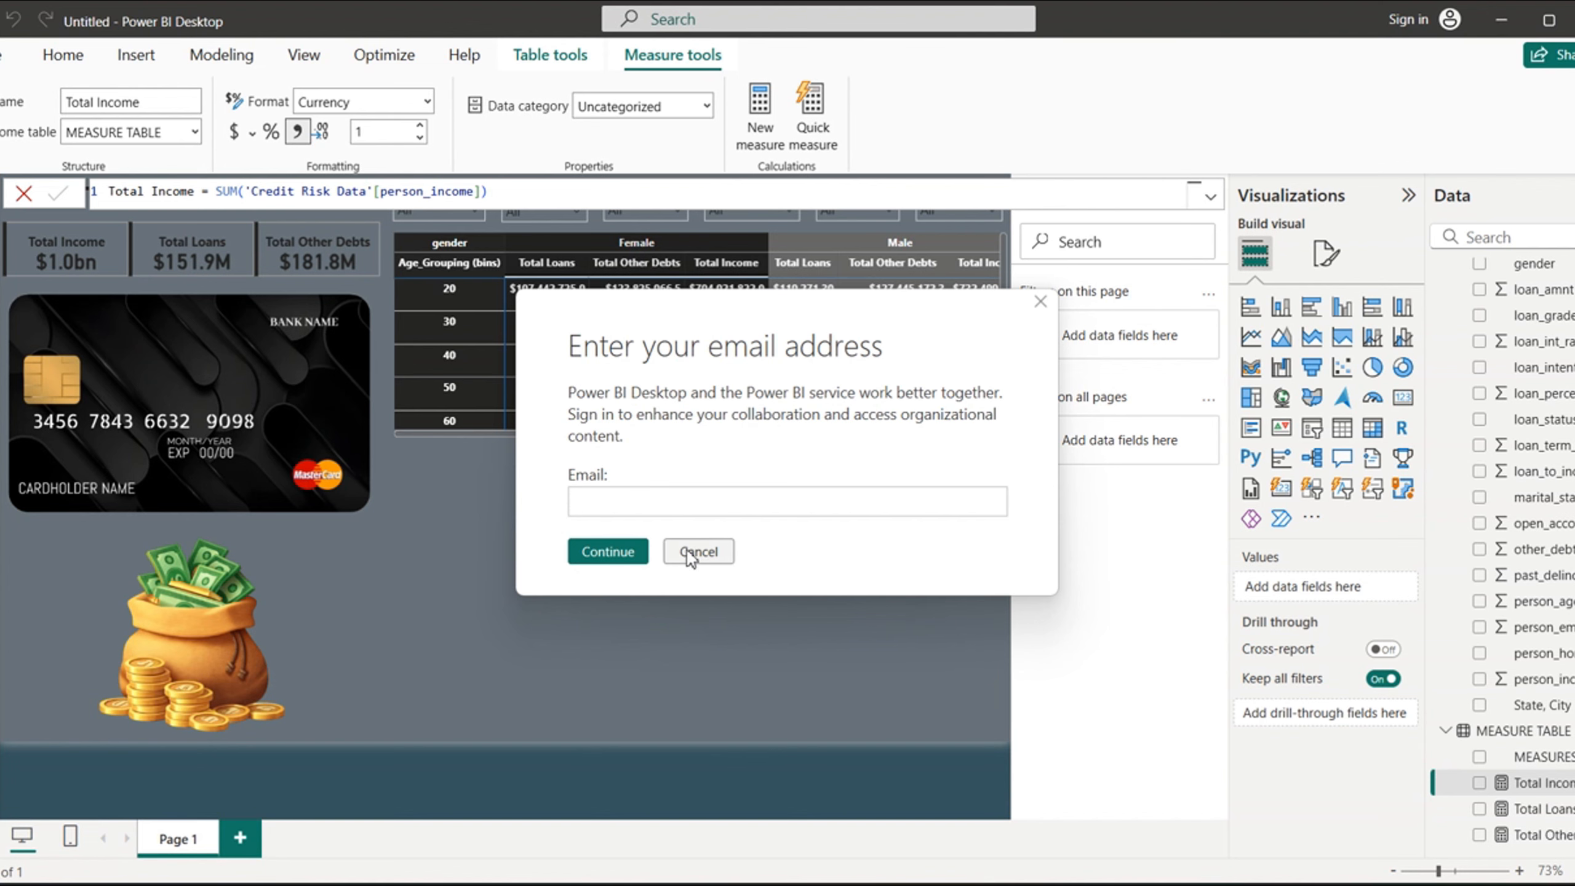
click(690, 551)
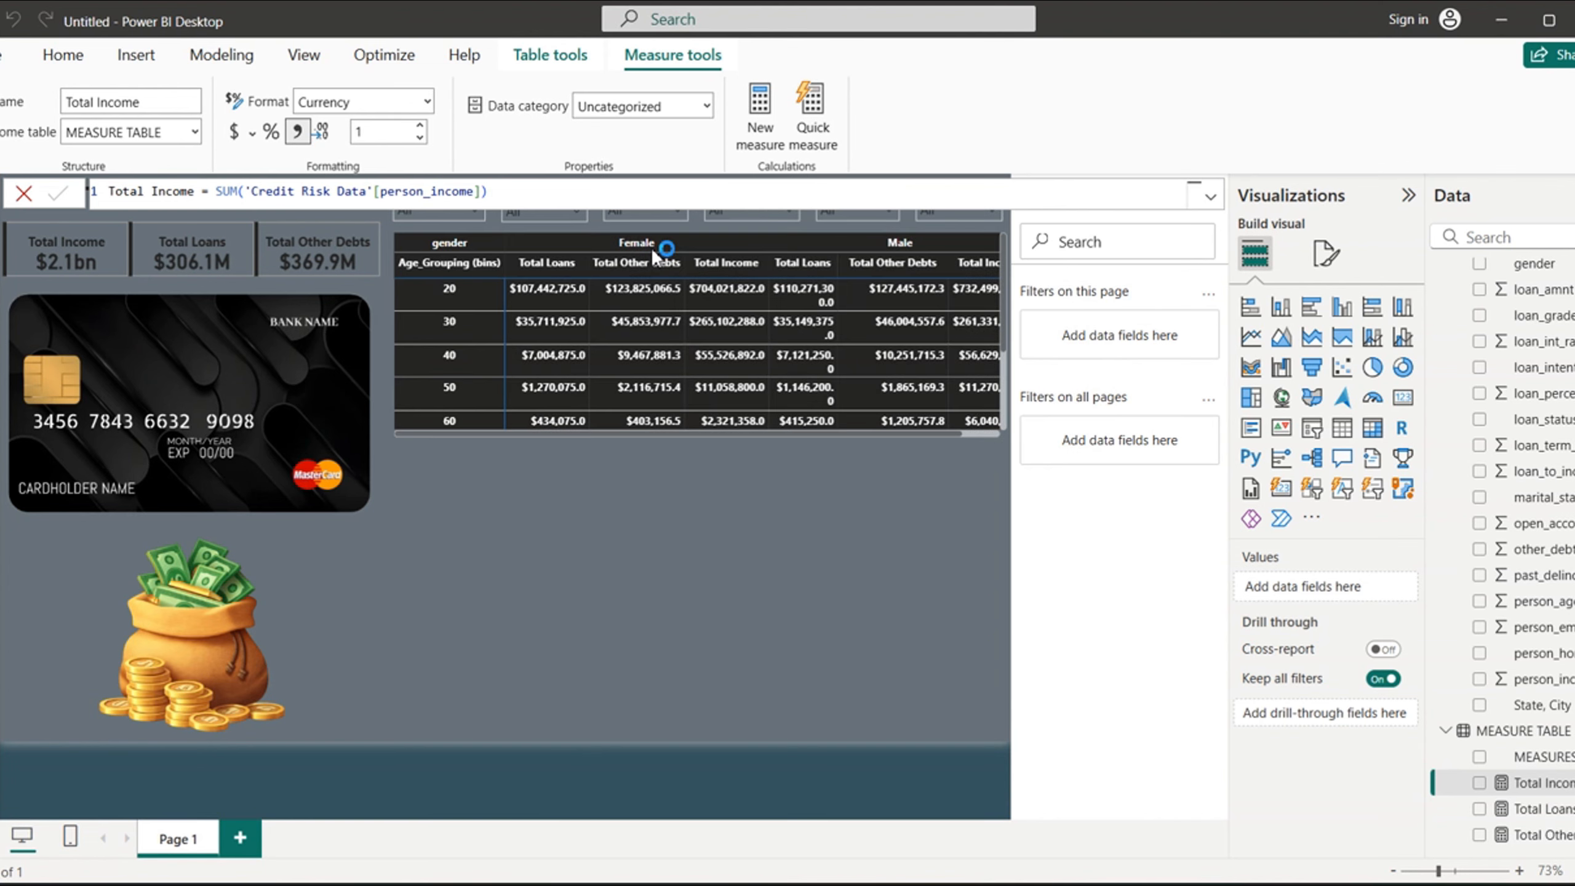
click(713, 558)
click(701, 552)
click(723, 541)
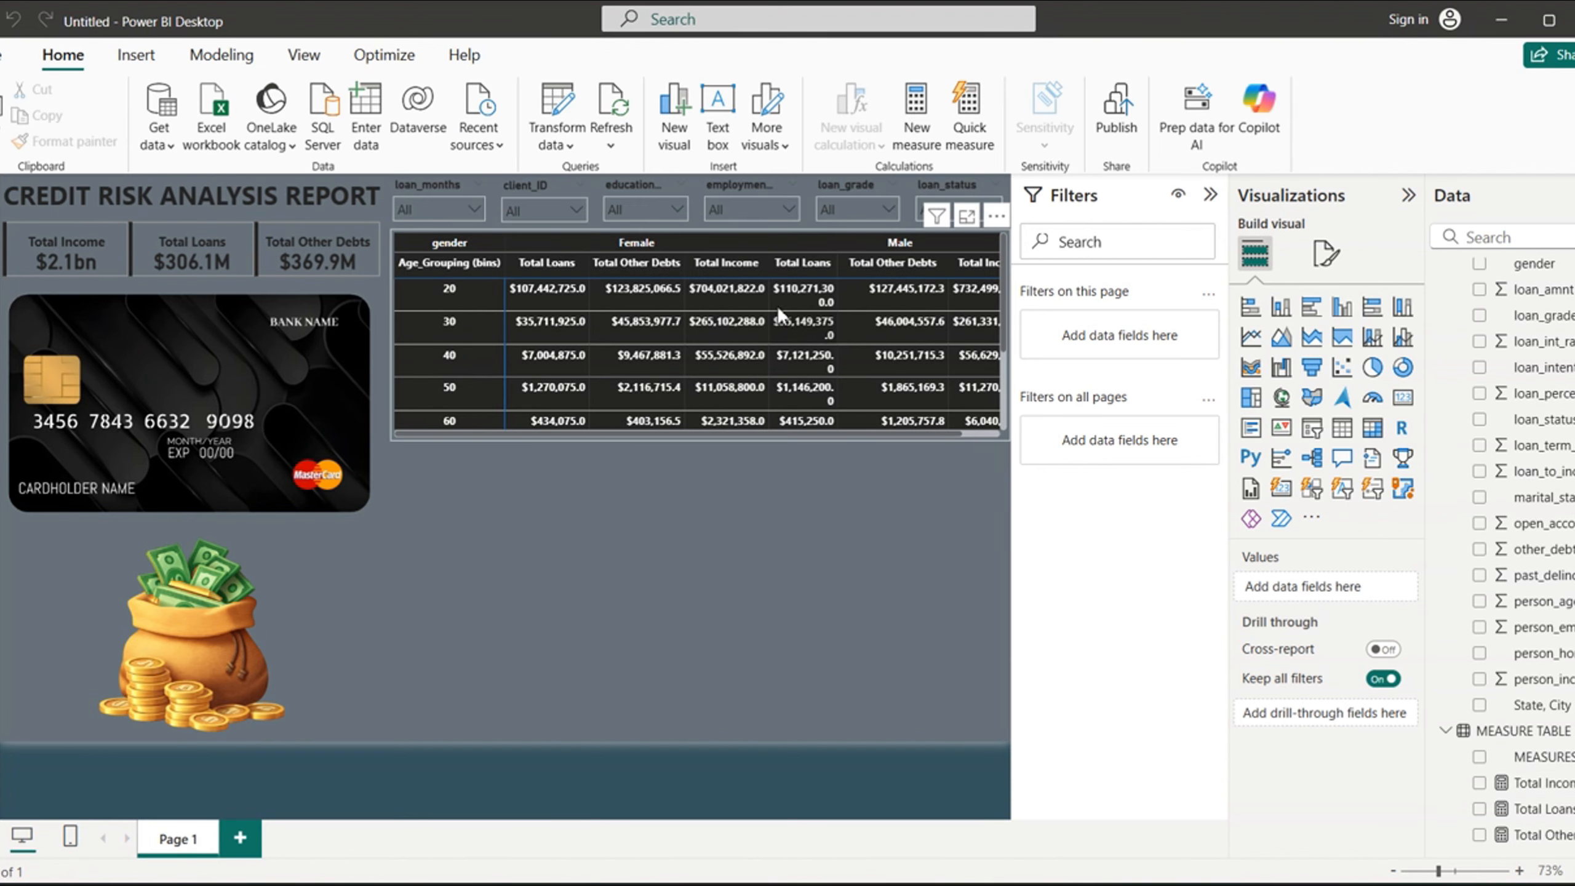
- Make the age-by-gender matrix taller and slightly wider, and narrow its Age_Grouping (bins) column
click(391, 235)
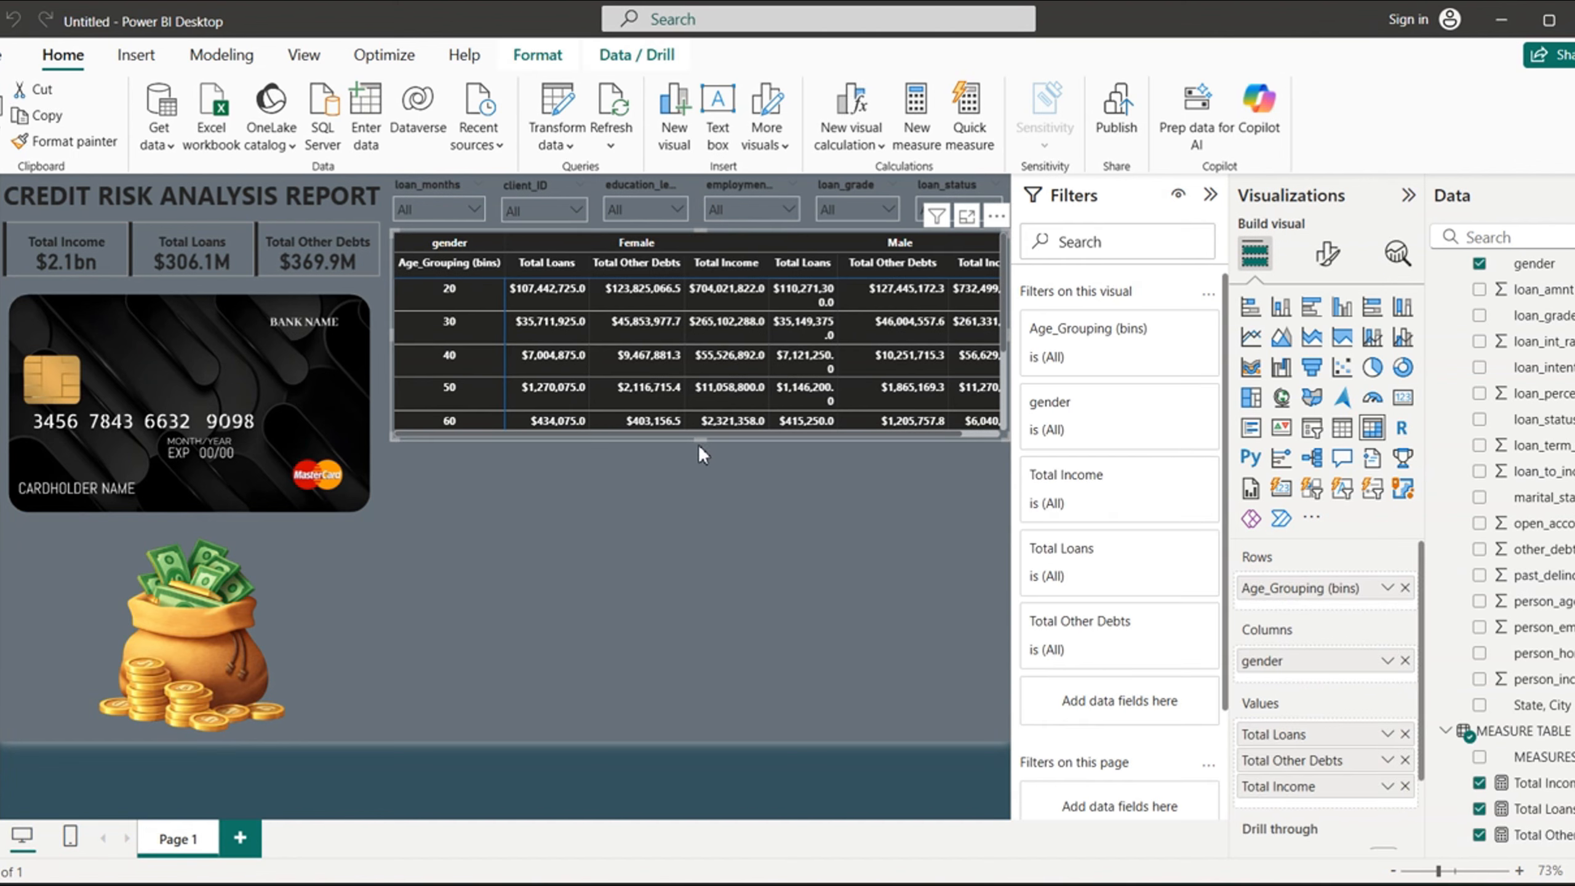
drag(702, 443, 894, 522)
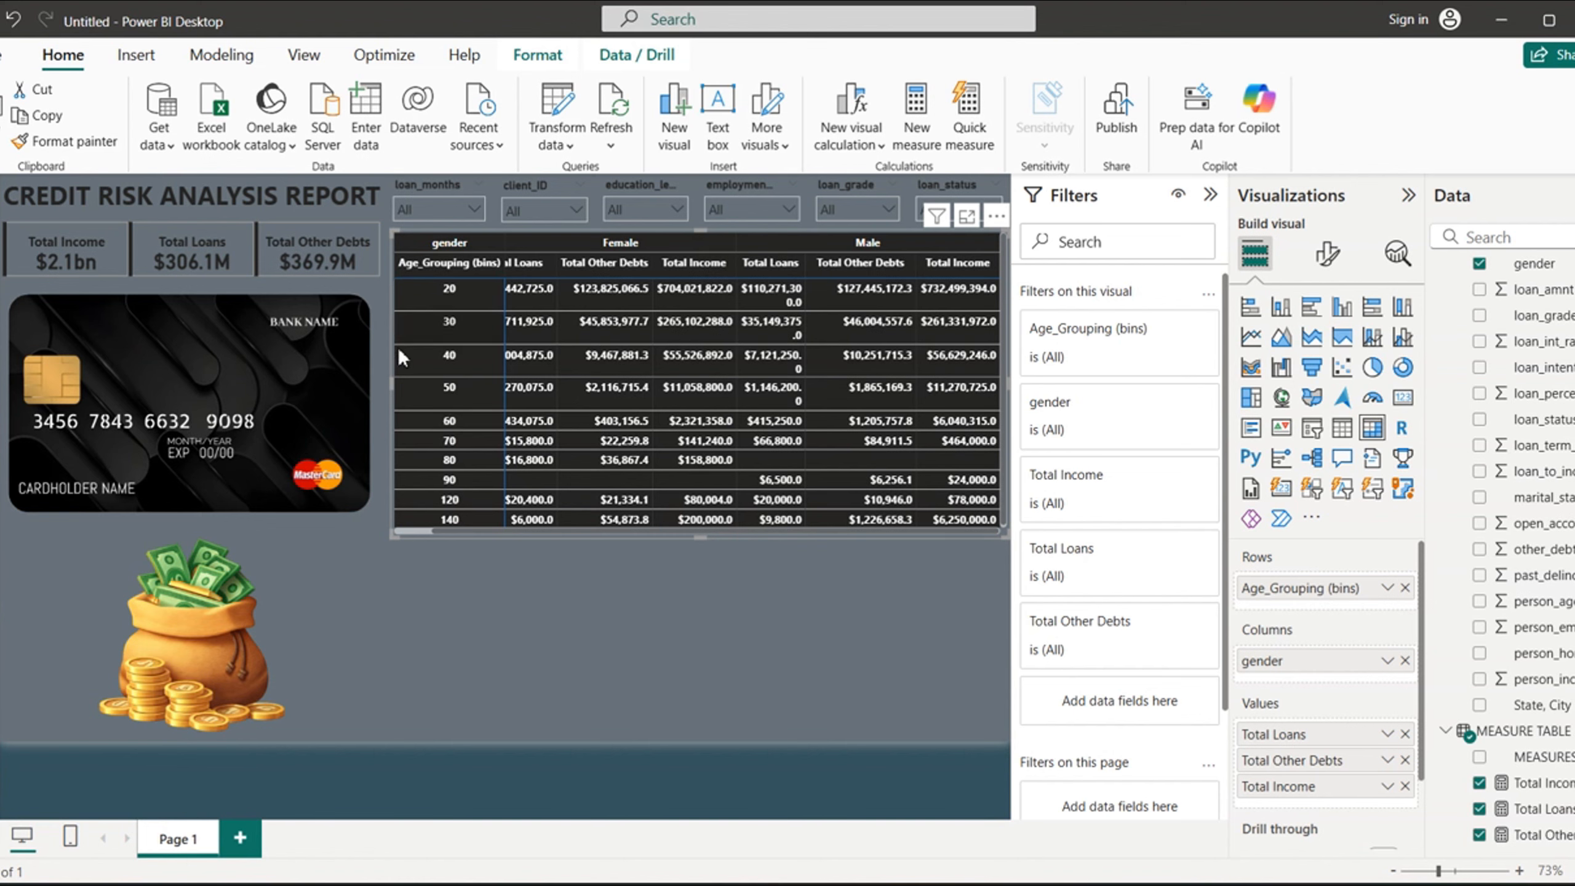
drag(392, 385, 387, 385)
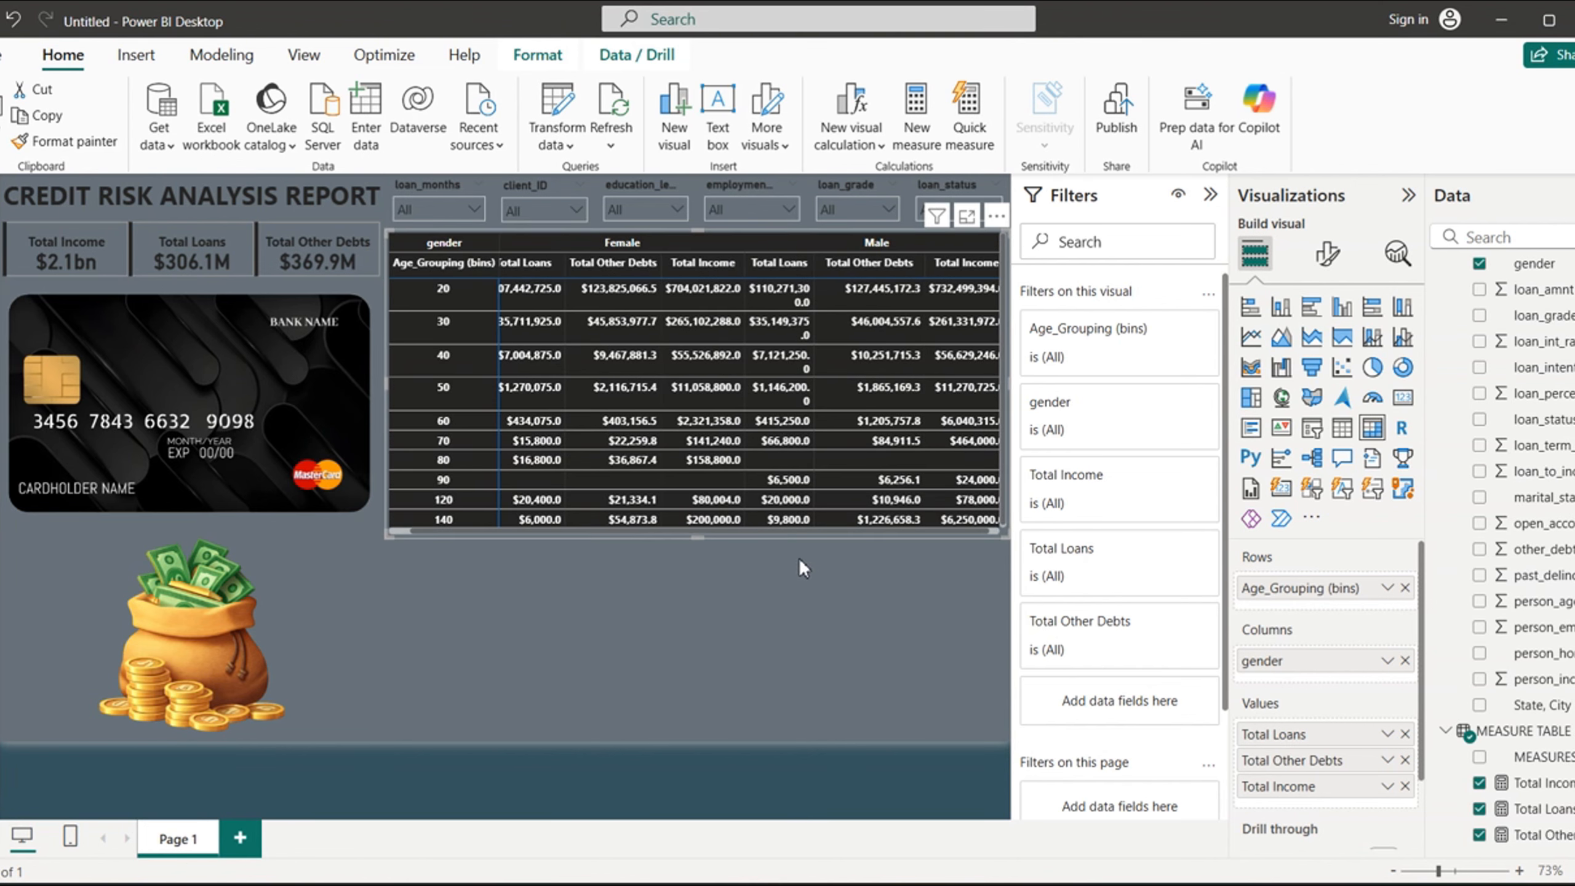
drag(704, 538, 704, 526)
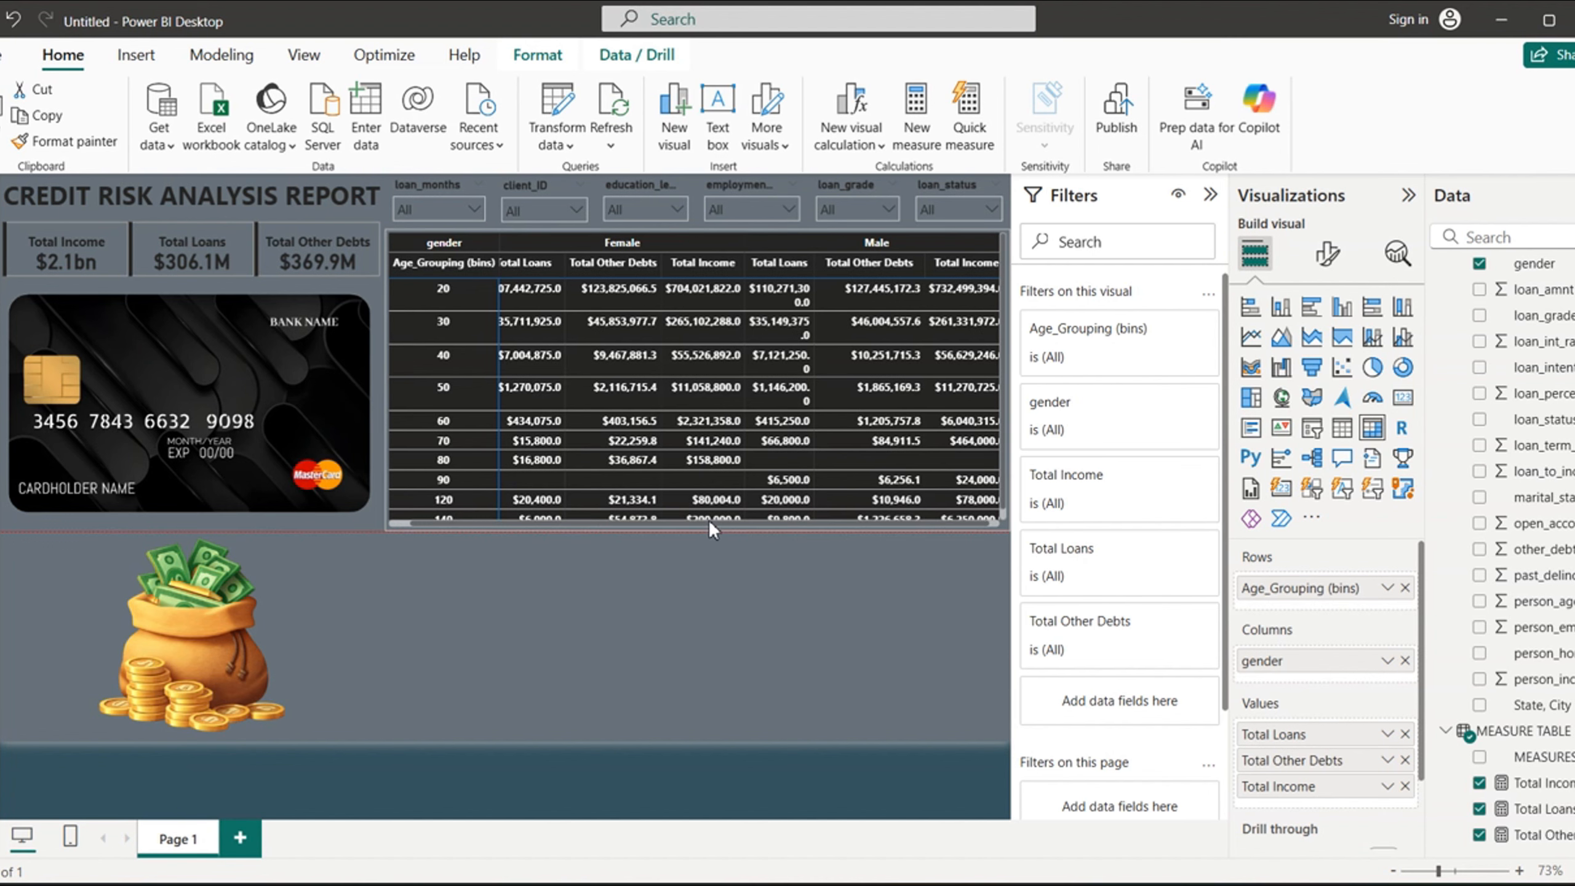
click(749, 621)
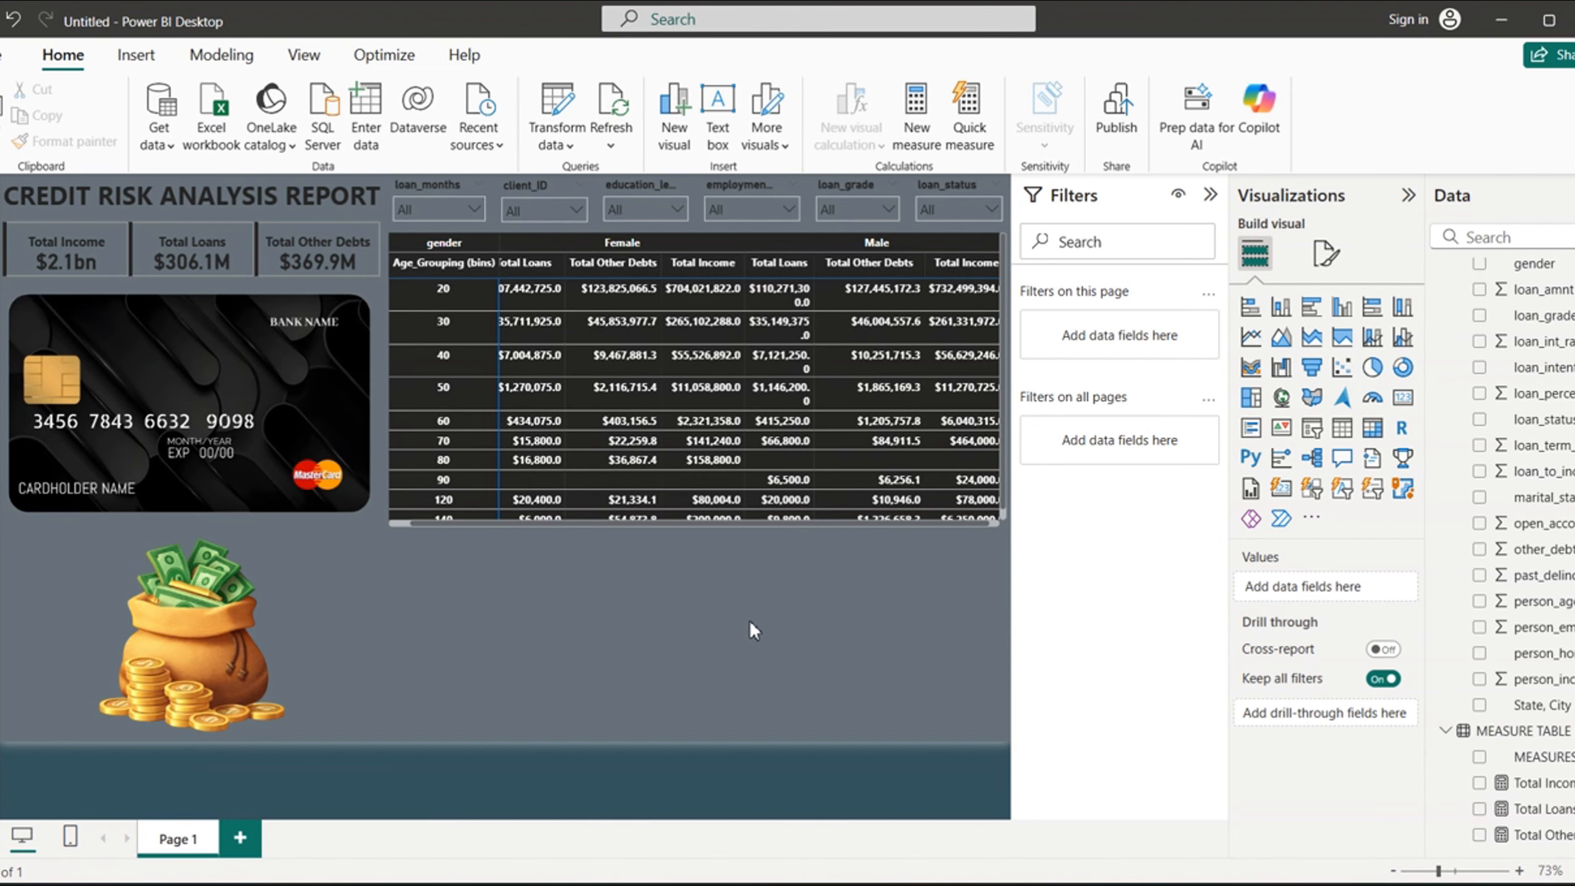
click(972, 460)
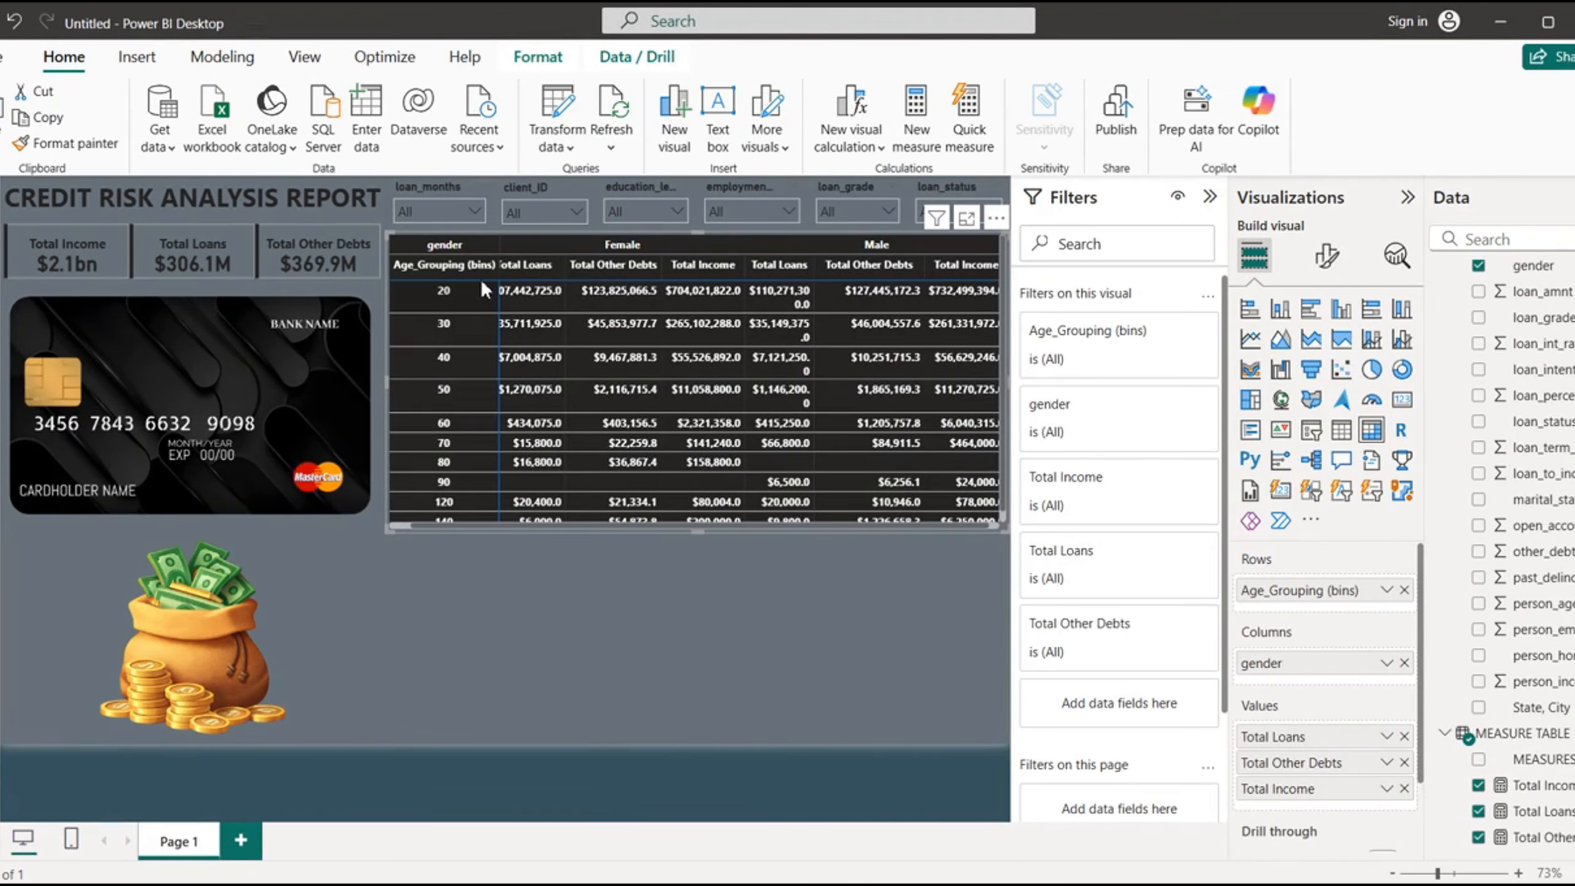
drag(500, 244, 491, 243)
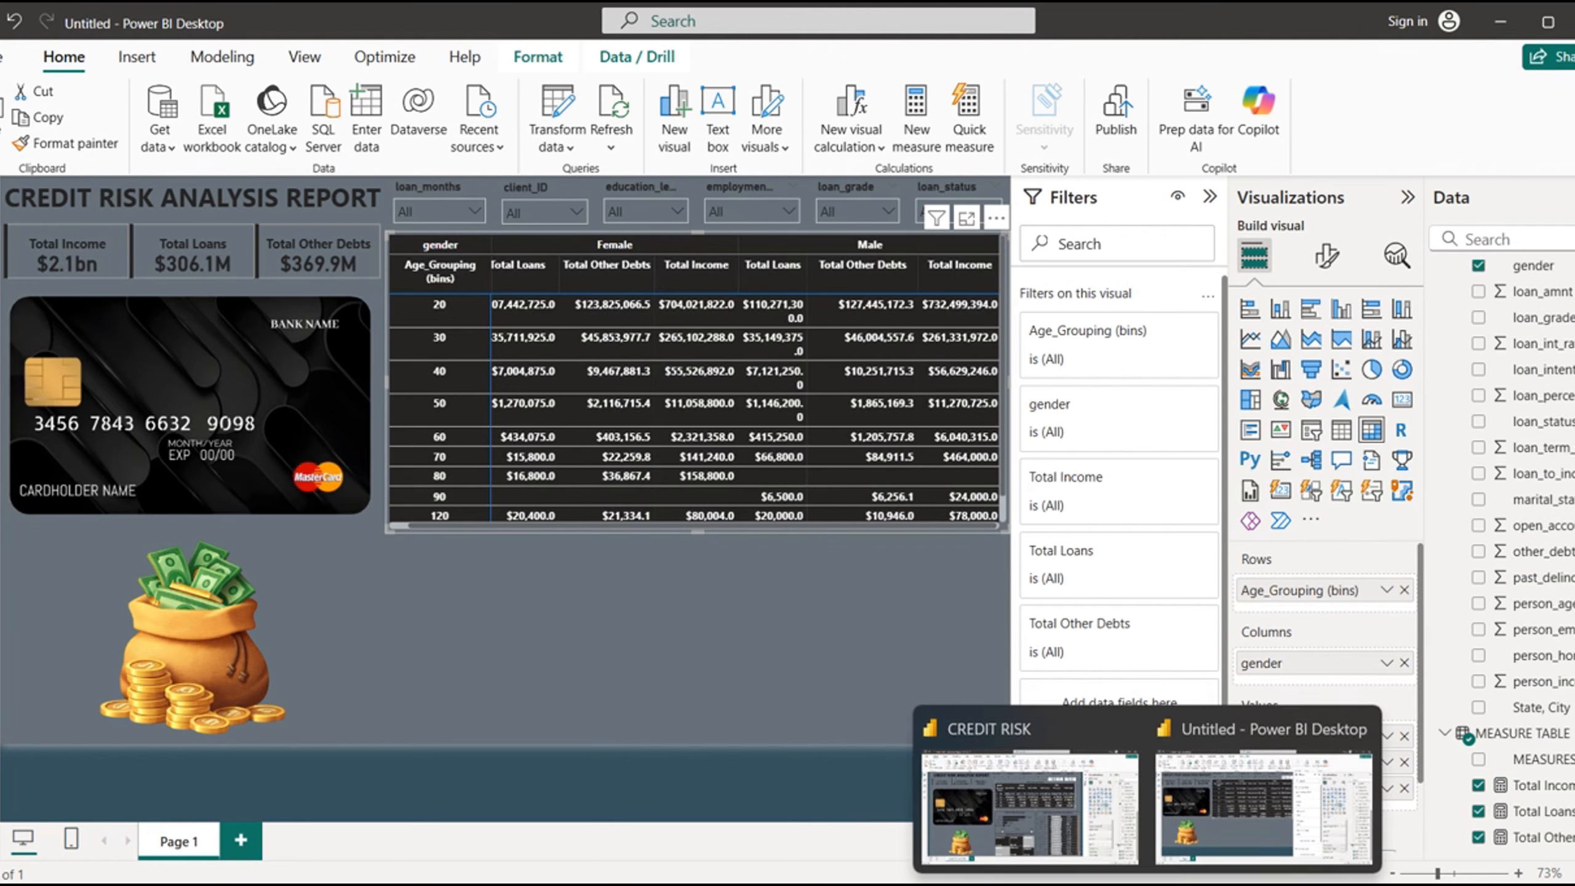
- Check the matrix in the finished CREDIT RISK report, then add loan_status to the untitled report's matrix rows below Age_Grouping (bins)
click(1009, 808)
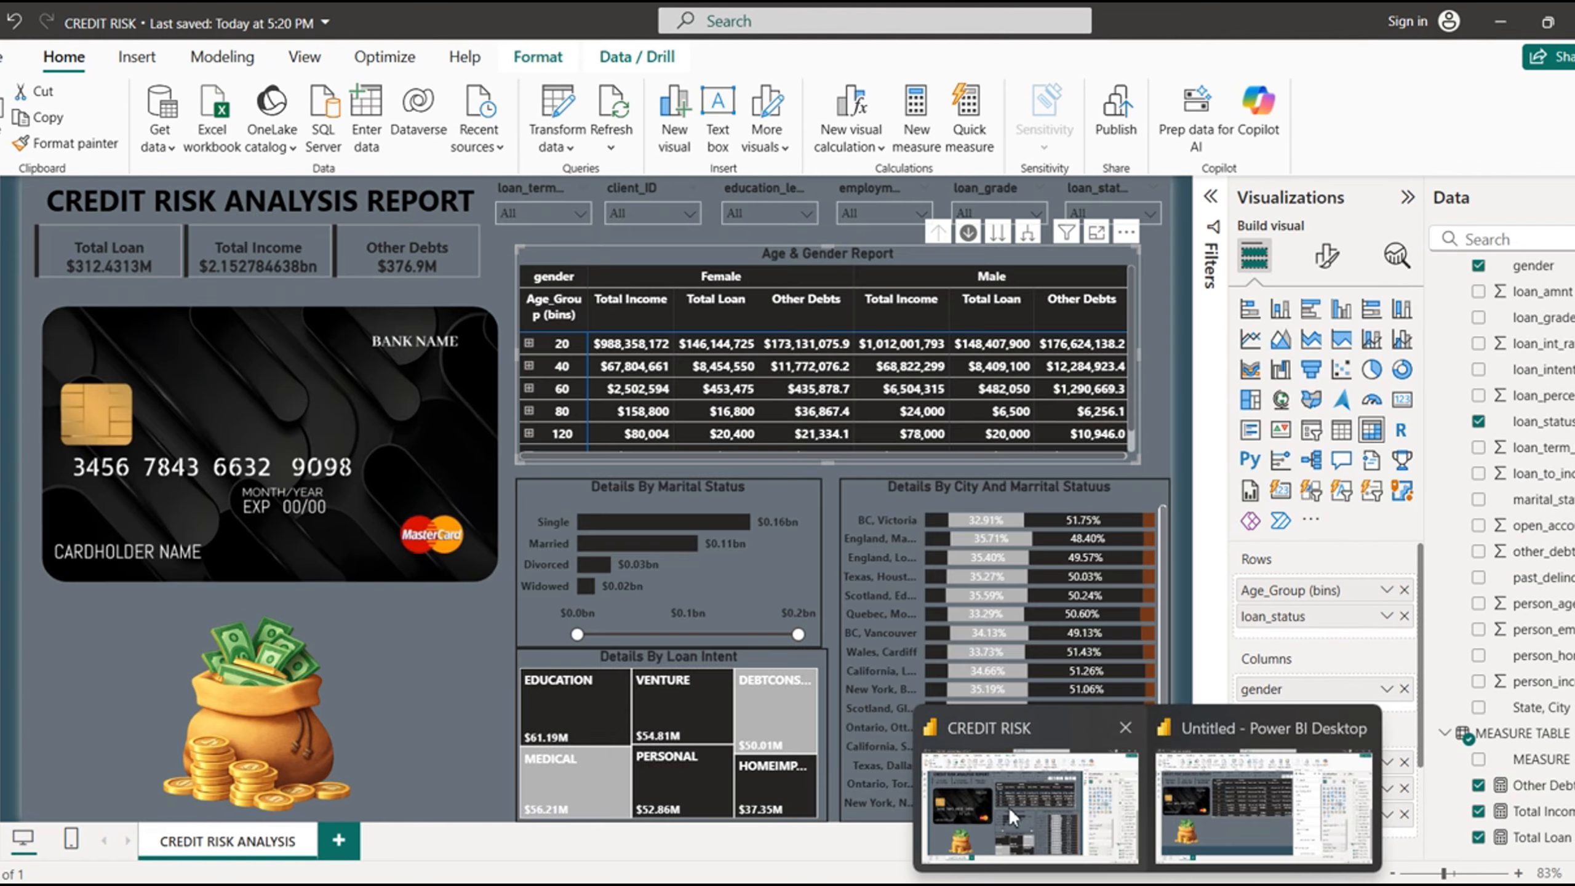
click(1216, 797)
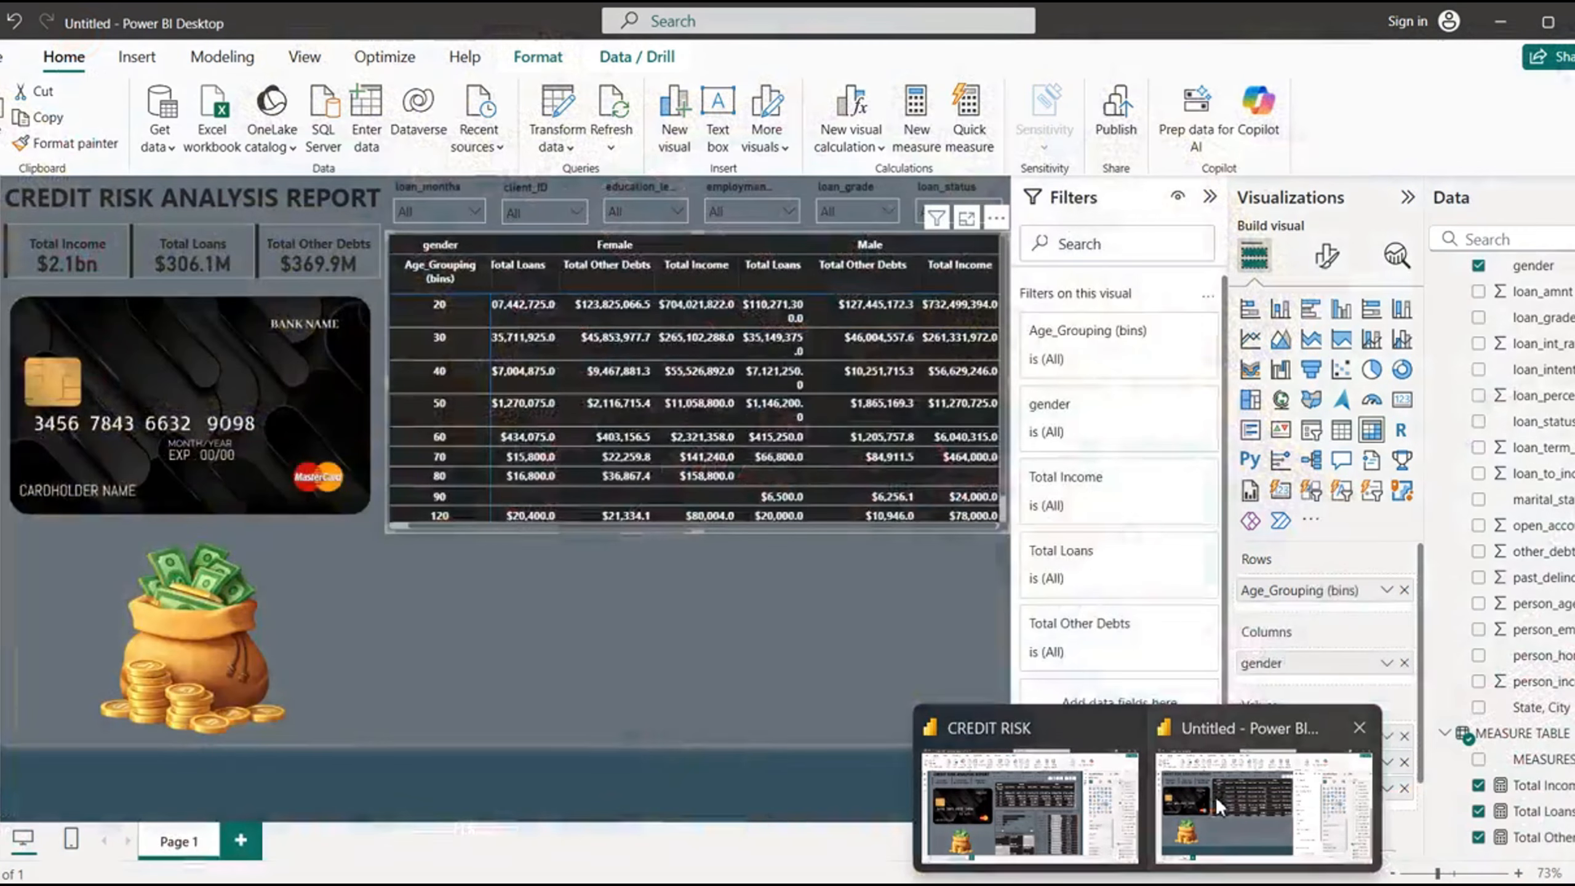
click(1479, 423)
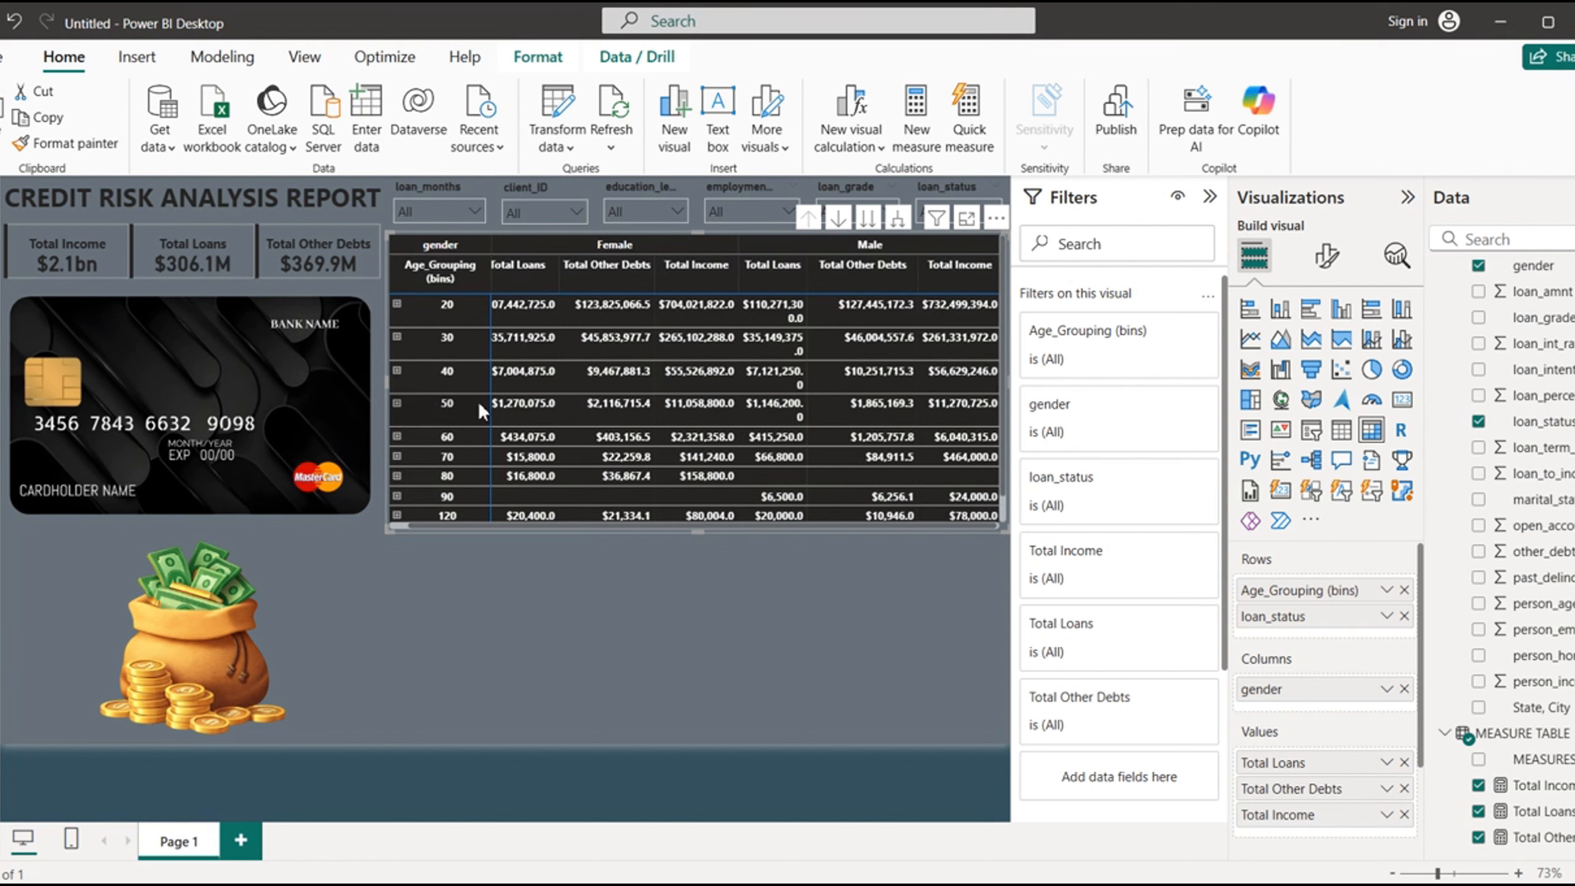
- Set the bin size of the Age_Grouping (bins) group to 20, dismissing the sign-in dialogs, and shorten the matrix to fit its rows
scroll(1522, 307, up, 5)
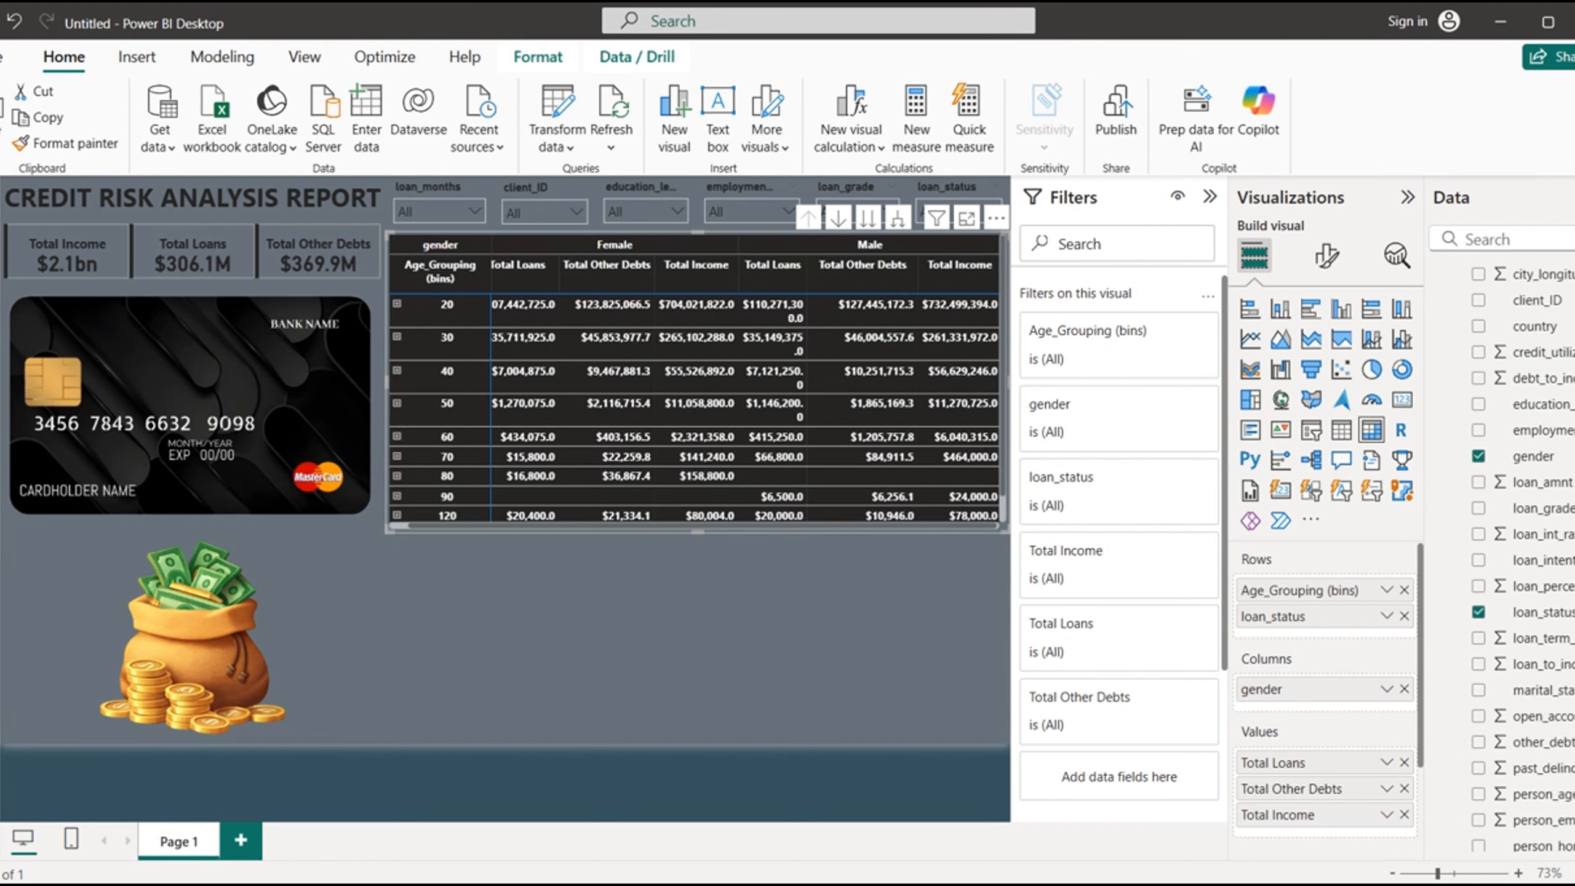
right_click(1524, 305)
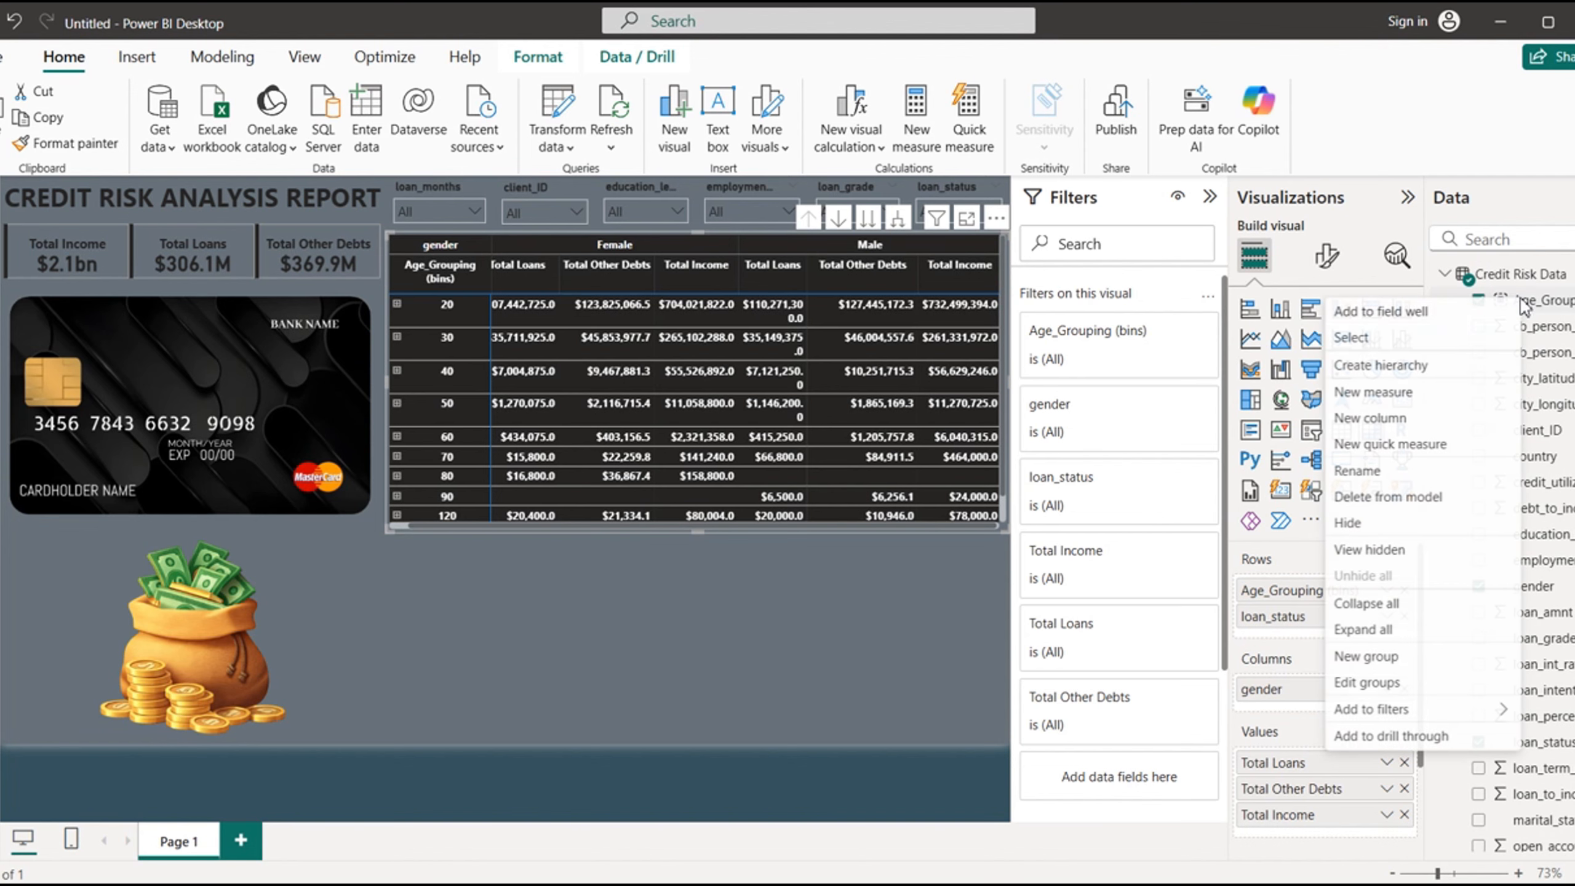
click(1371, 681)
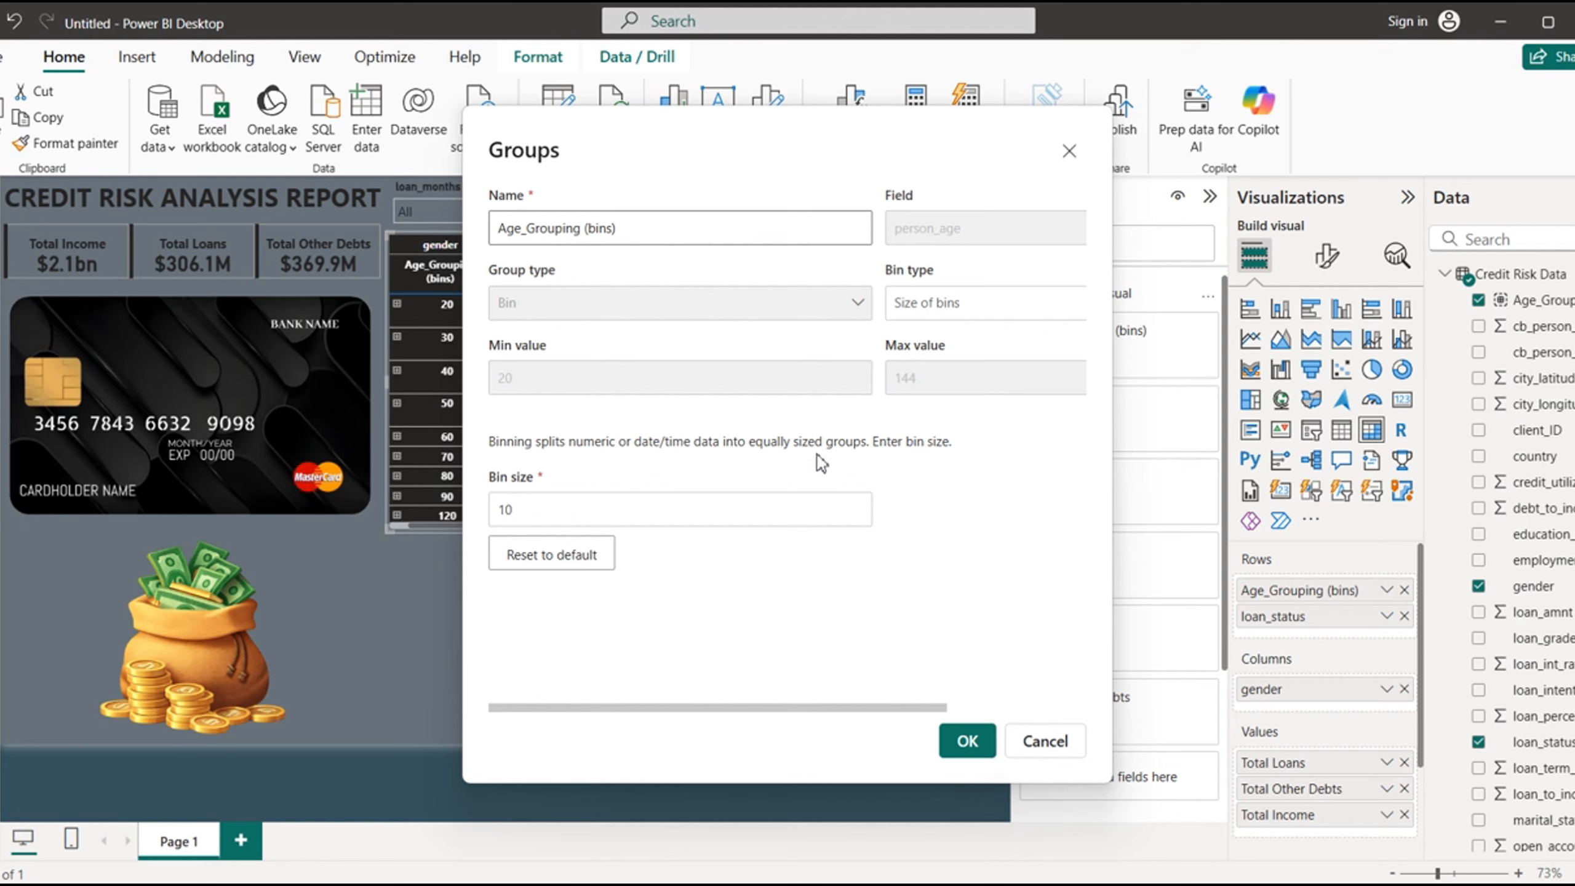
drag(530, 510, 455, 515)
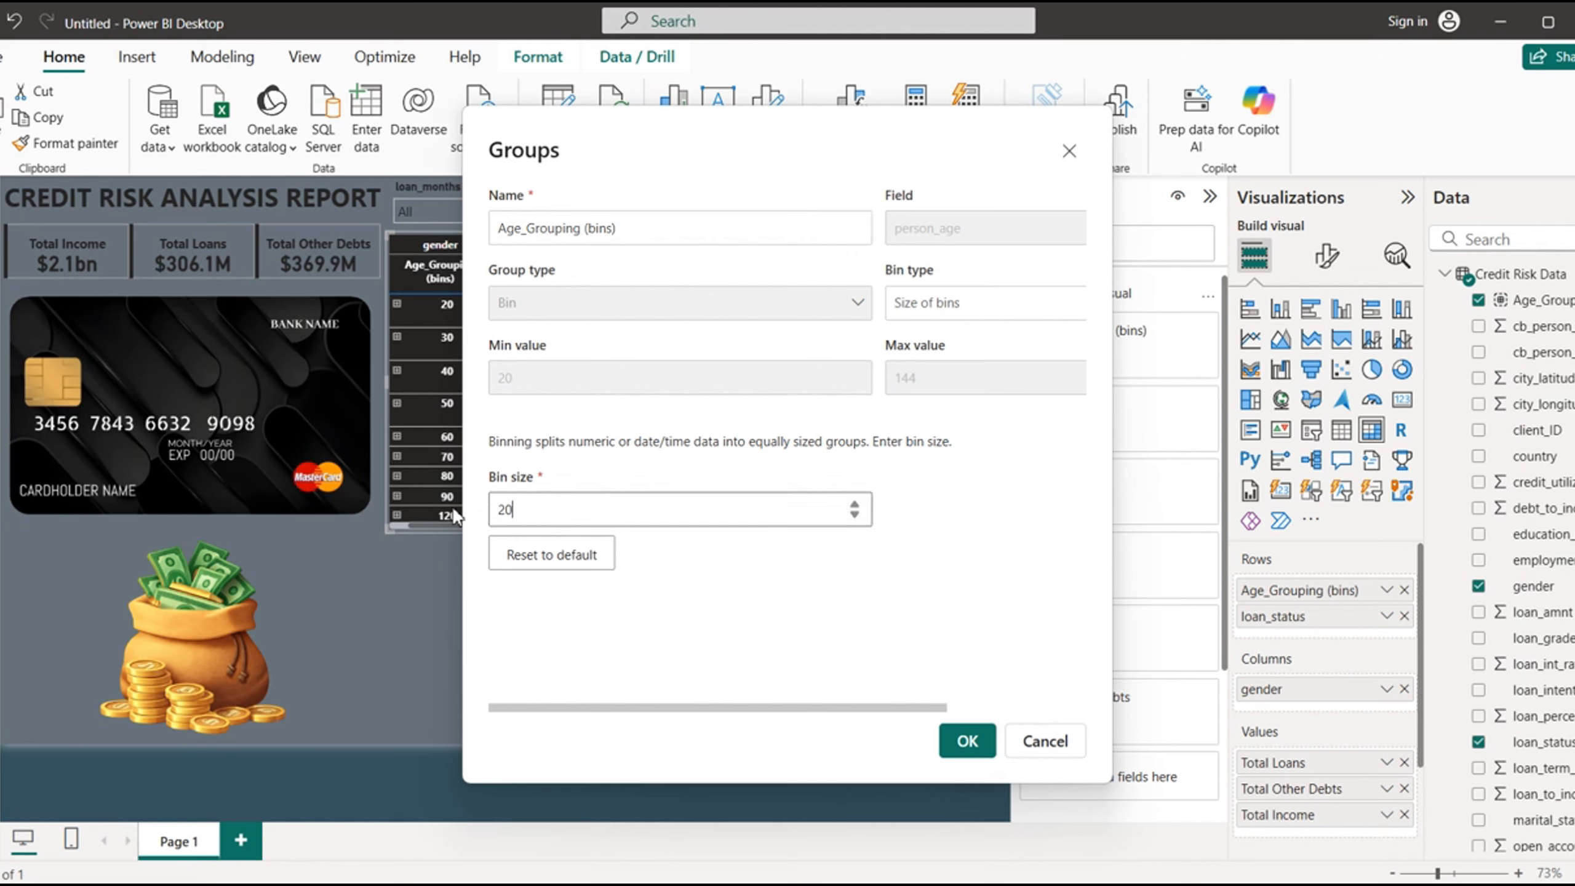
click(967, 741)
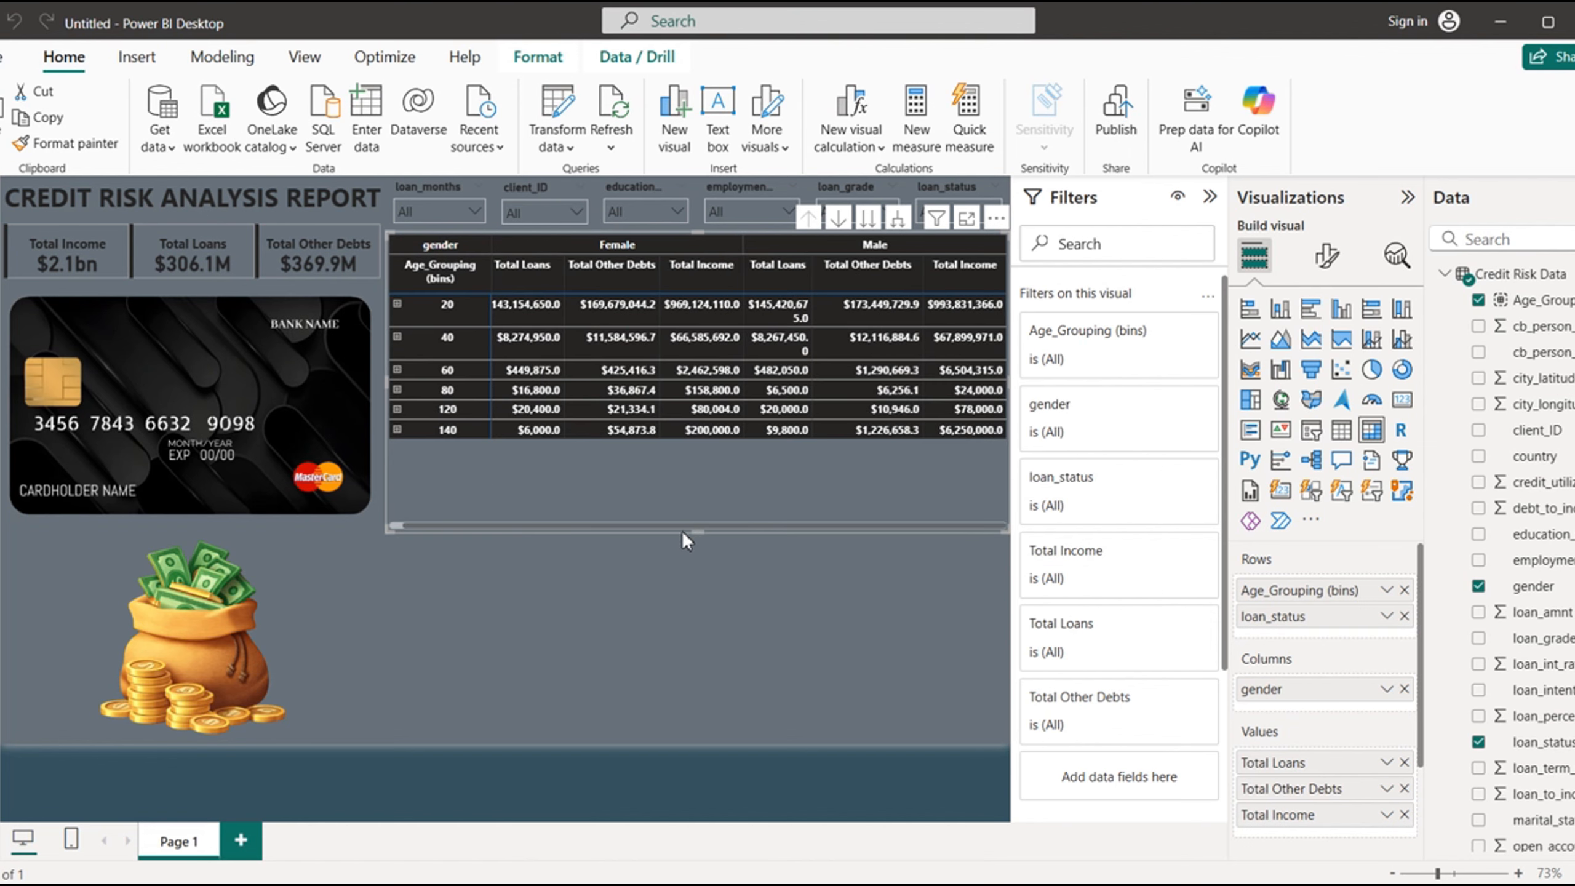
click(699, 554)
click(711, 557)
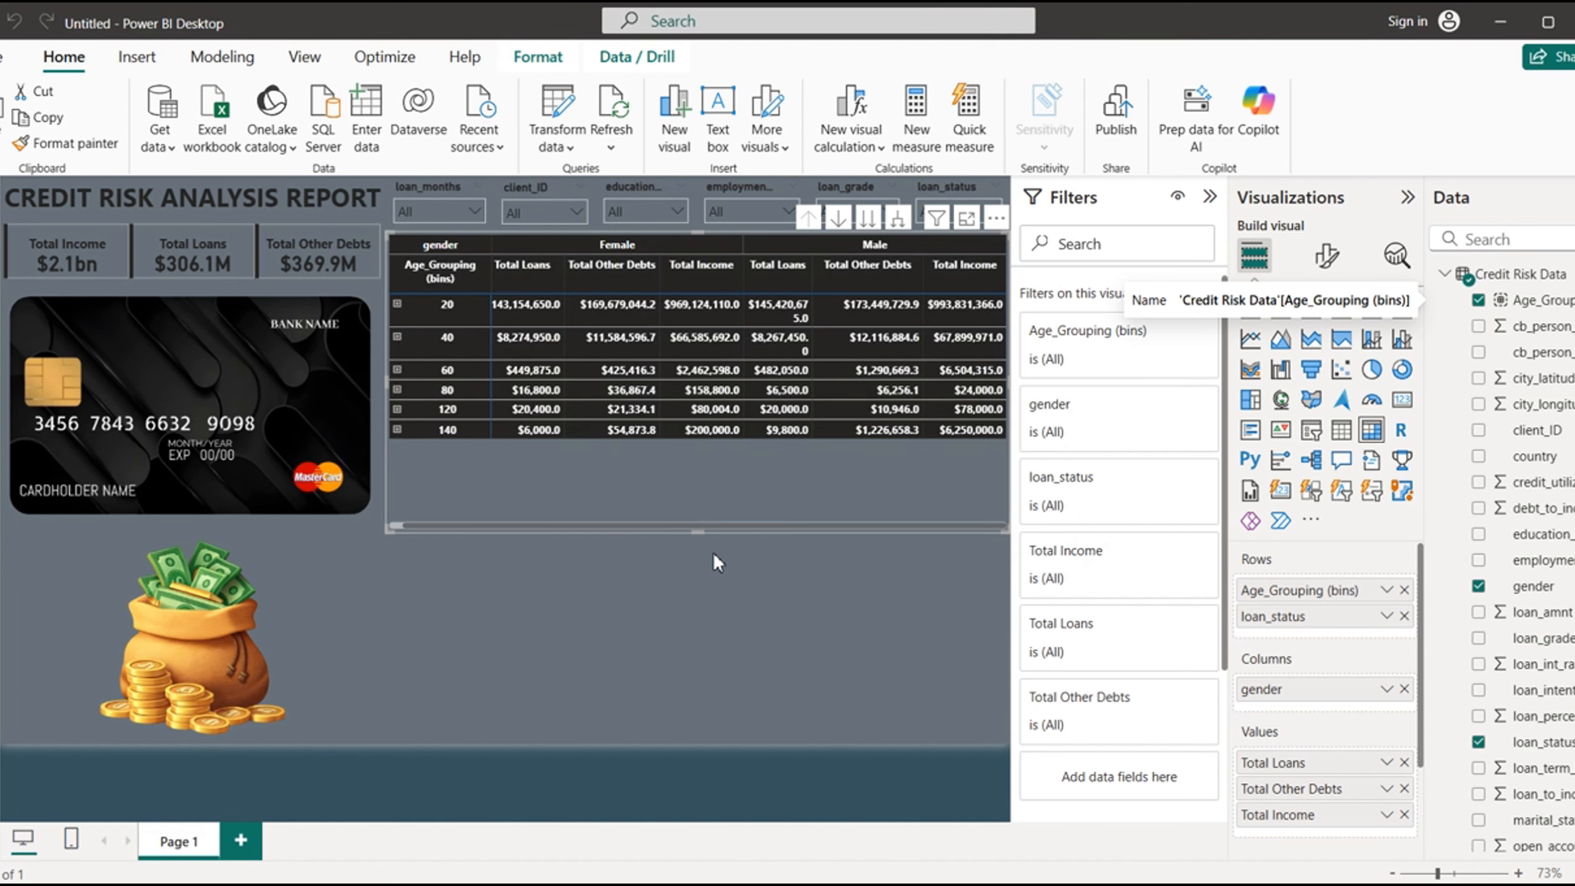
drag(695, 531, 804, 411)
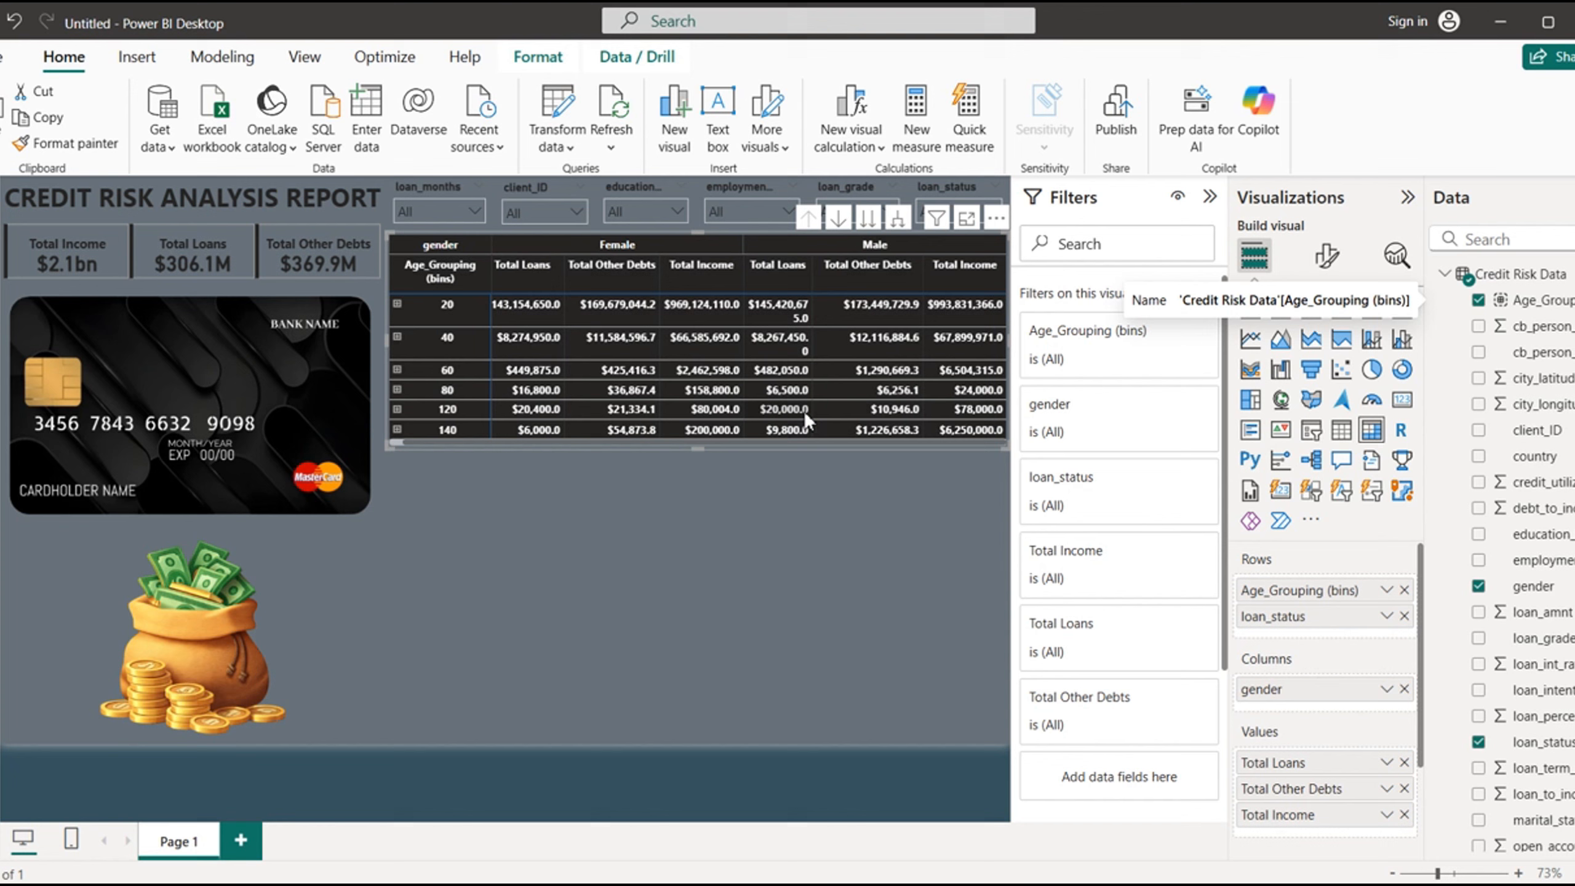
click(725, 542)
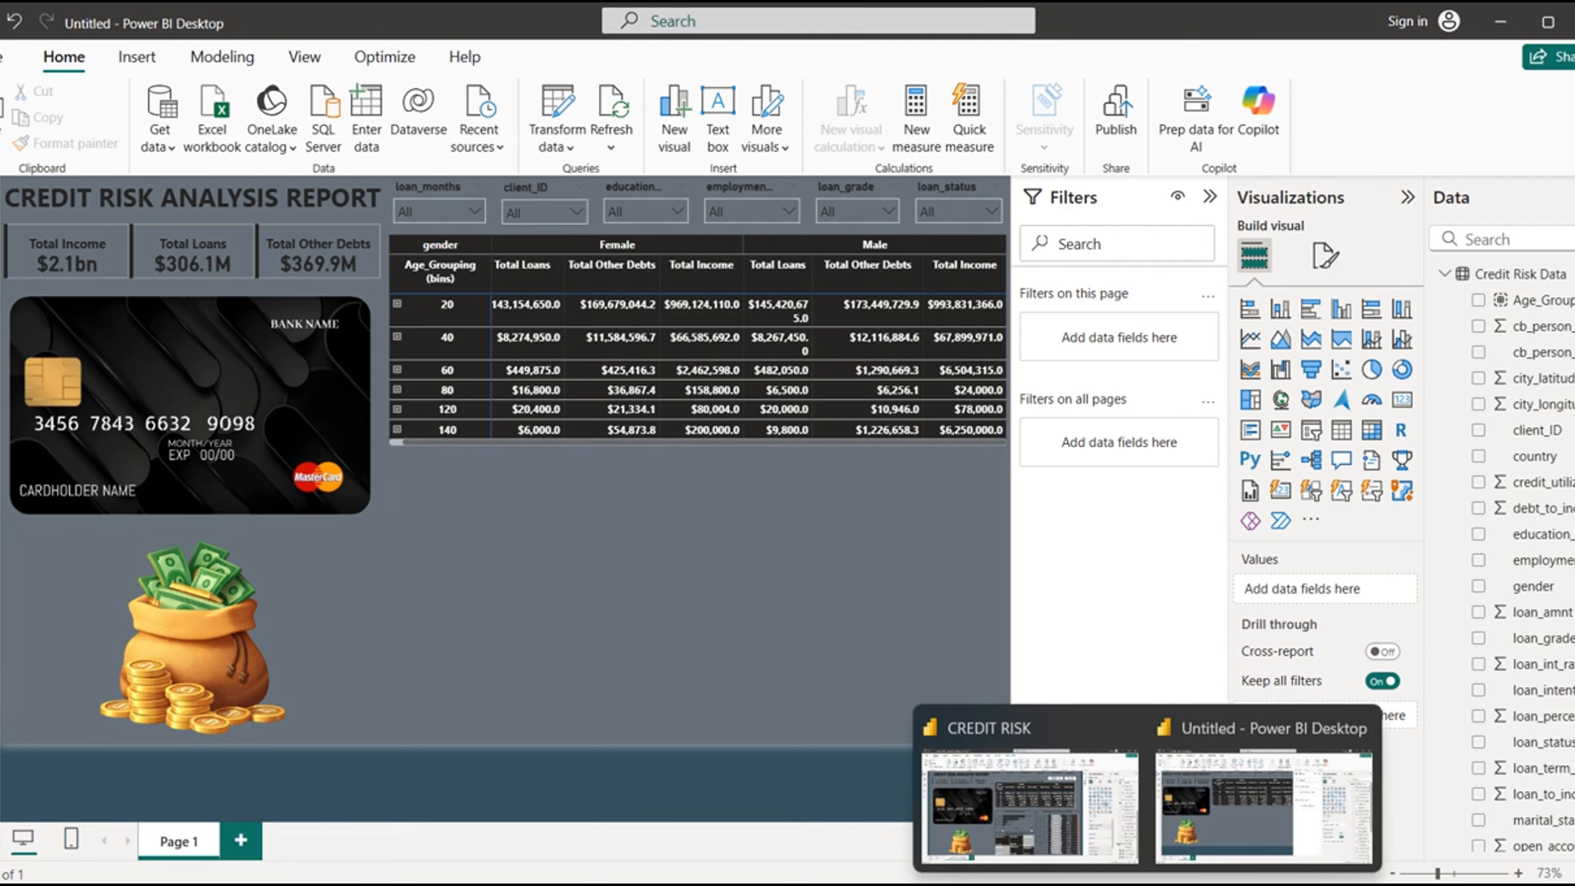
- Create a clustered bar chart of Total Loans by marital_status, narrow it to just over half the matrix's width and move it right
click(1041, 839)
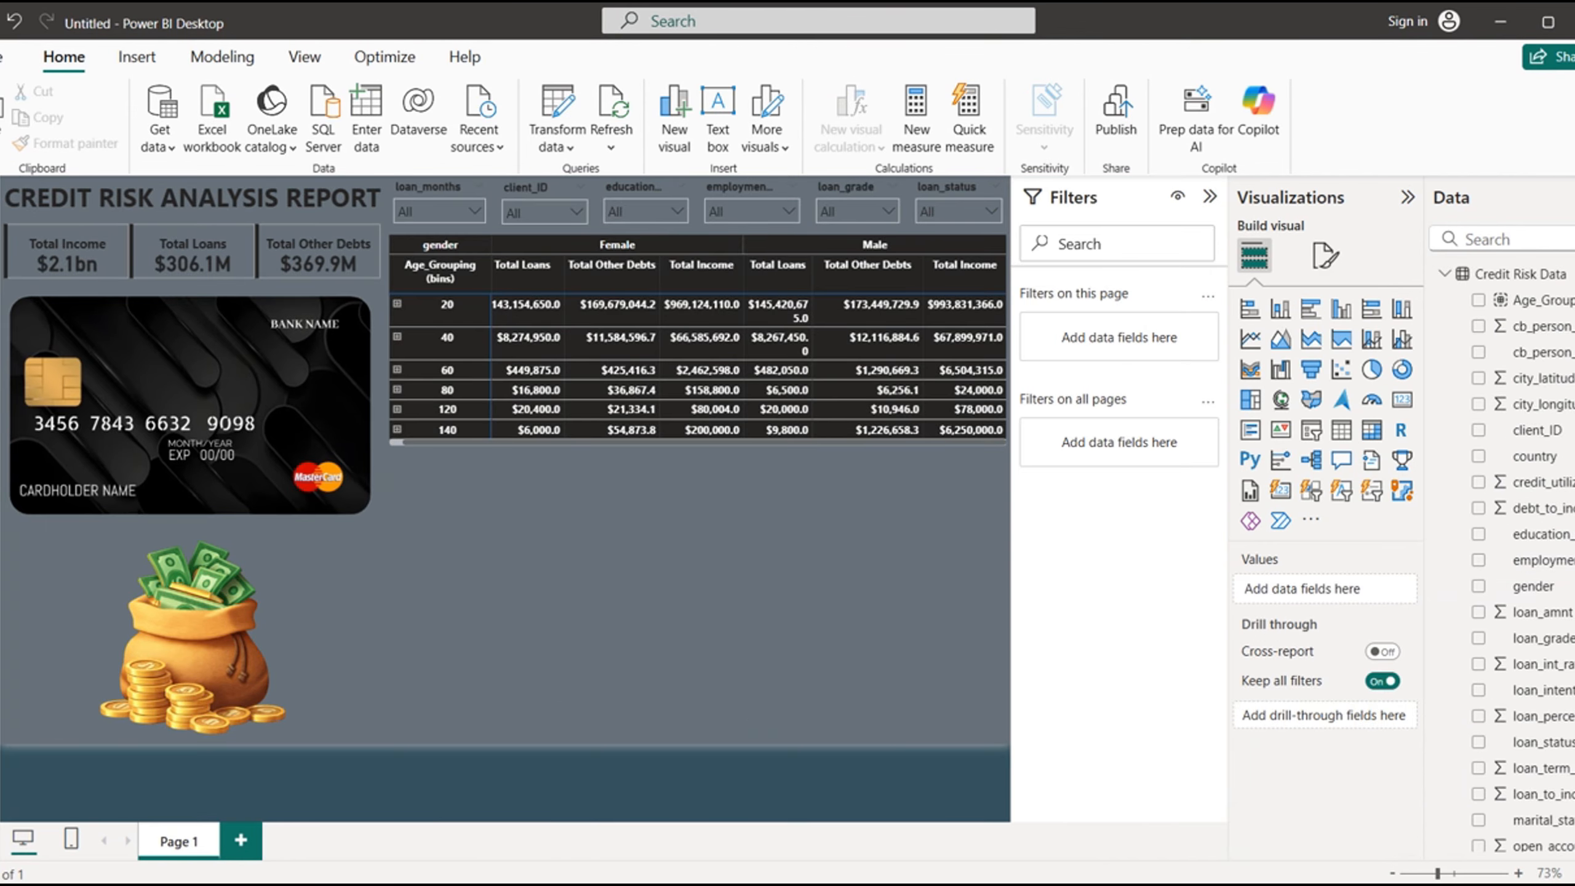
scroll(1500, 583, down, 5)
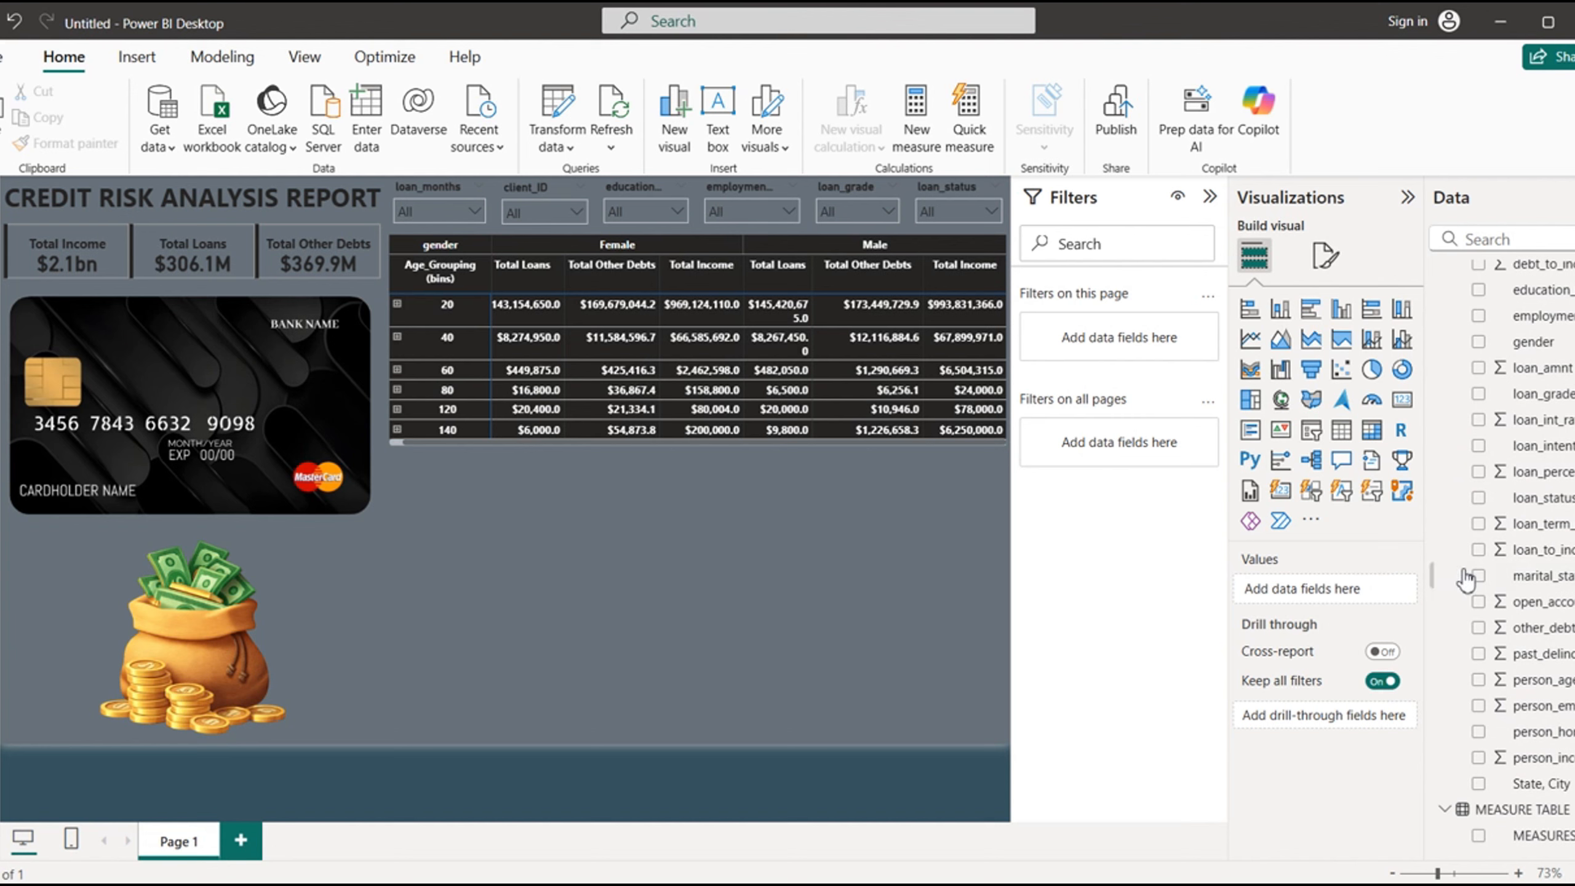
click(1479, 577)
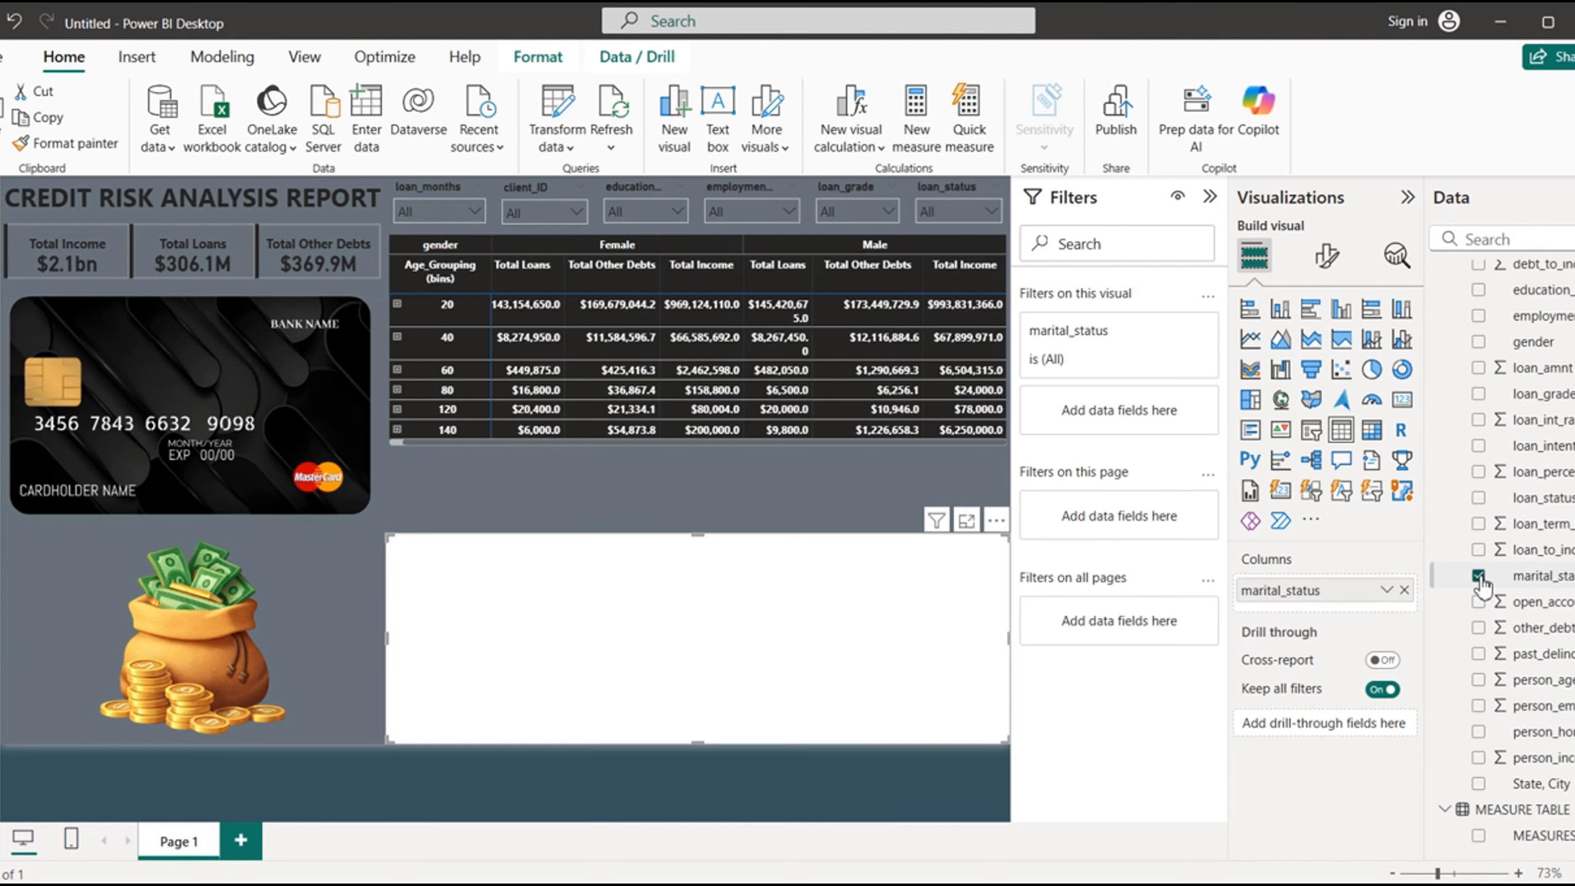
scroll(1501, 776, down, 2)
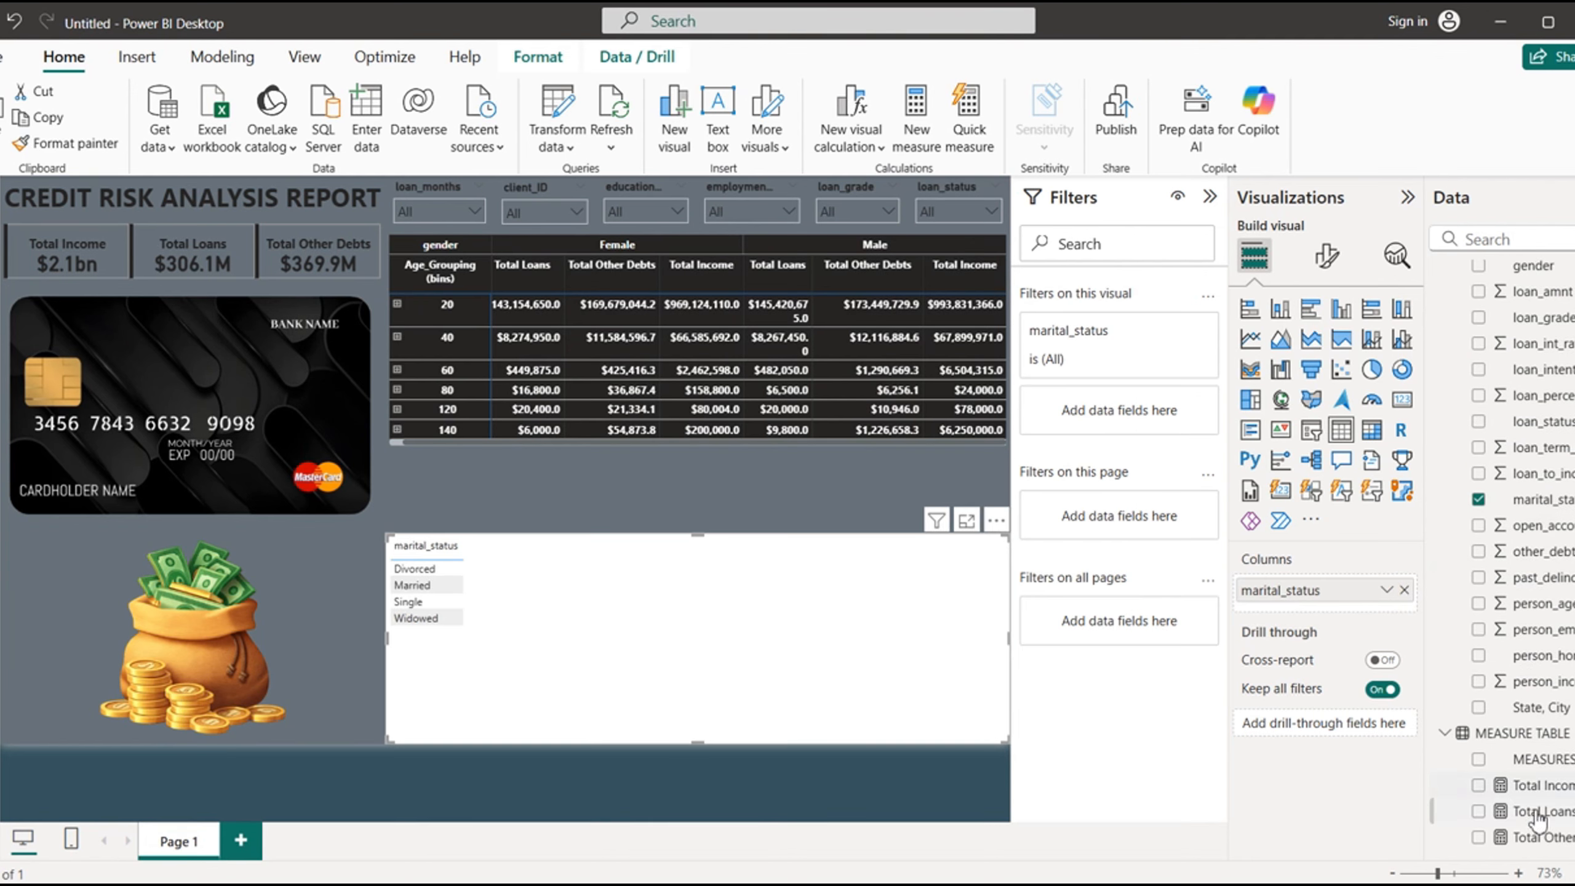
click(1479, 811)
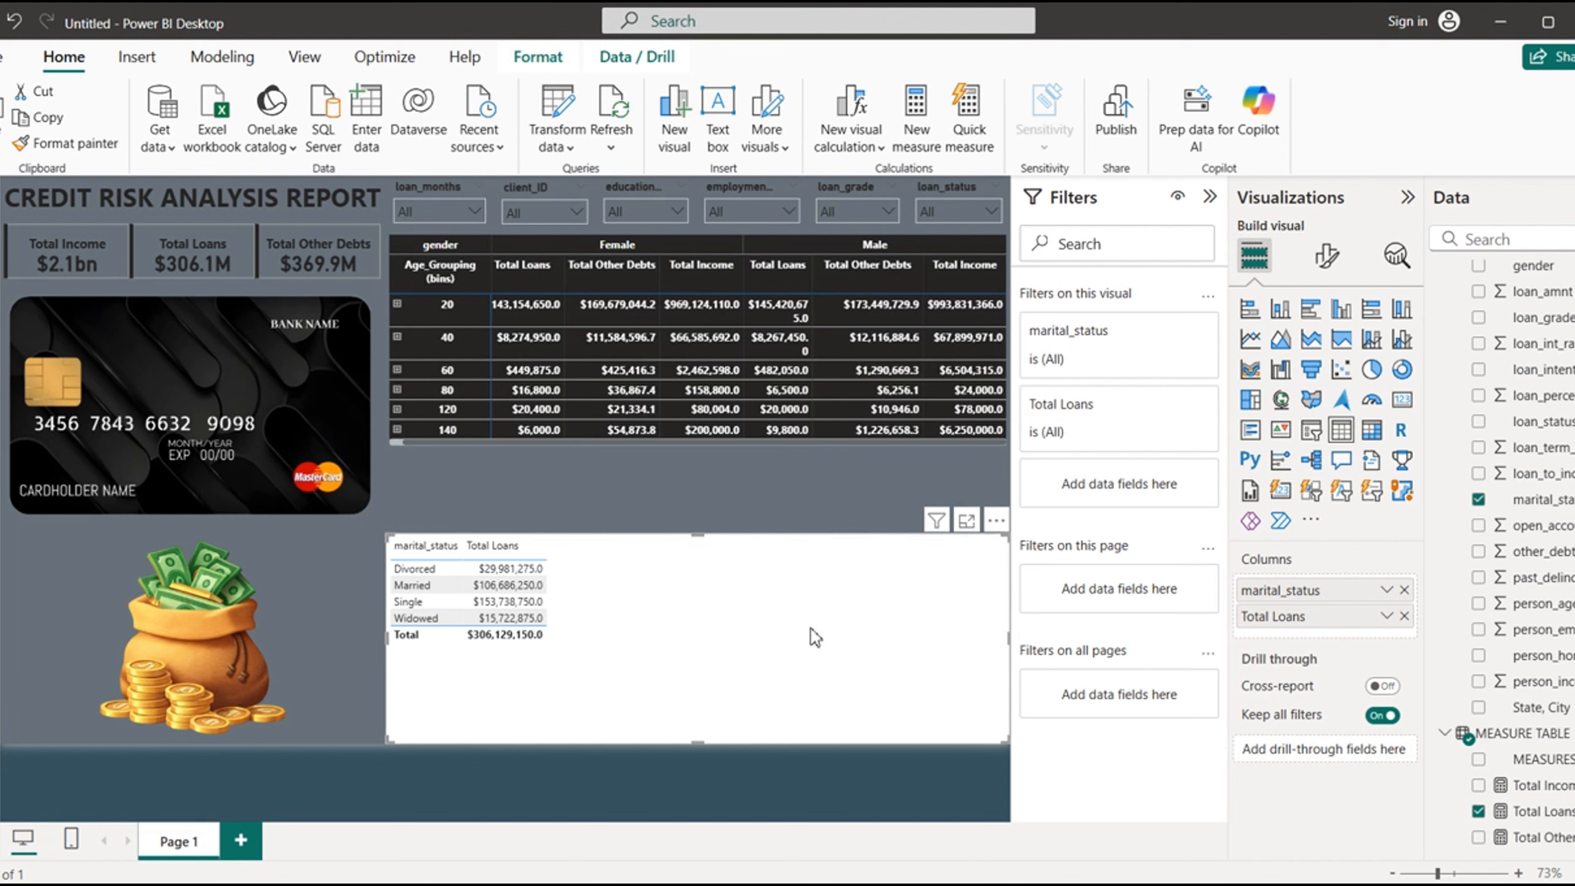
click(1306, 310)
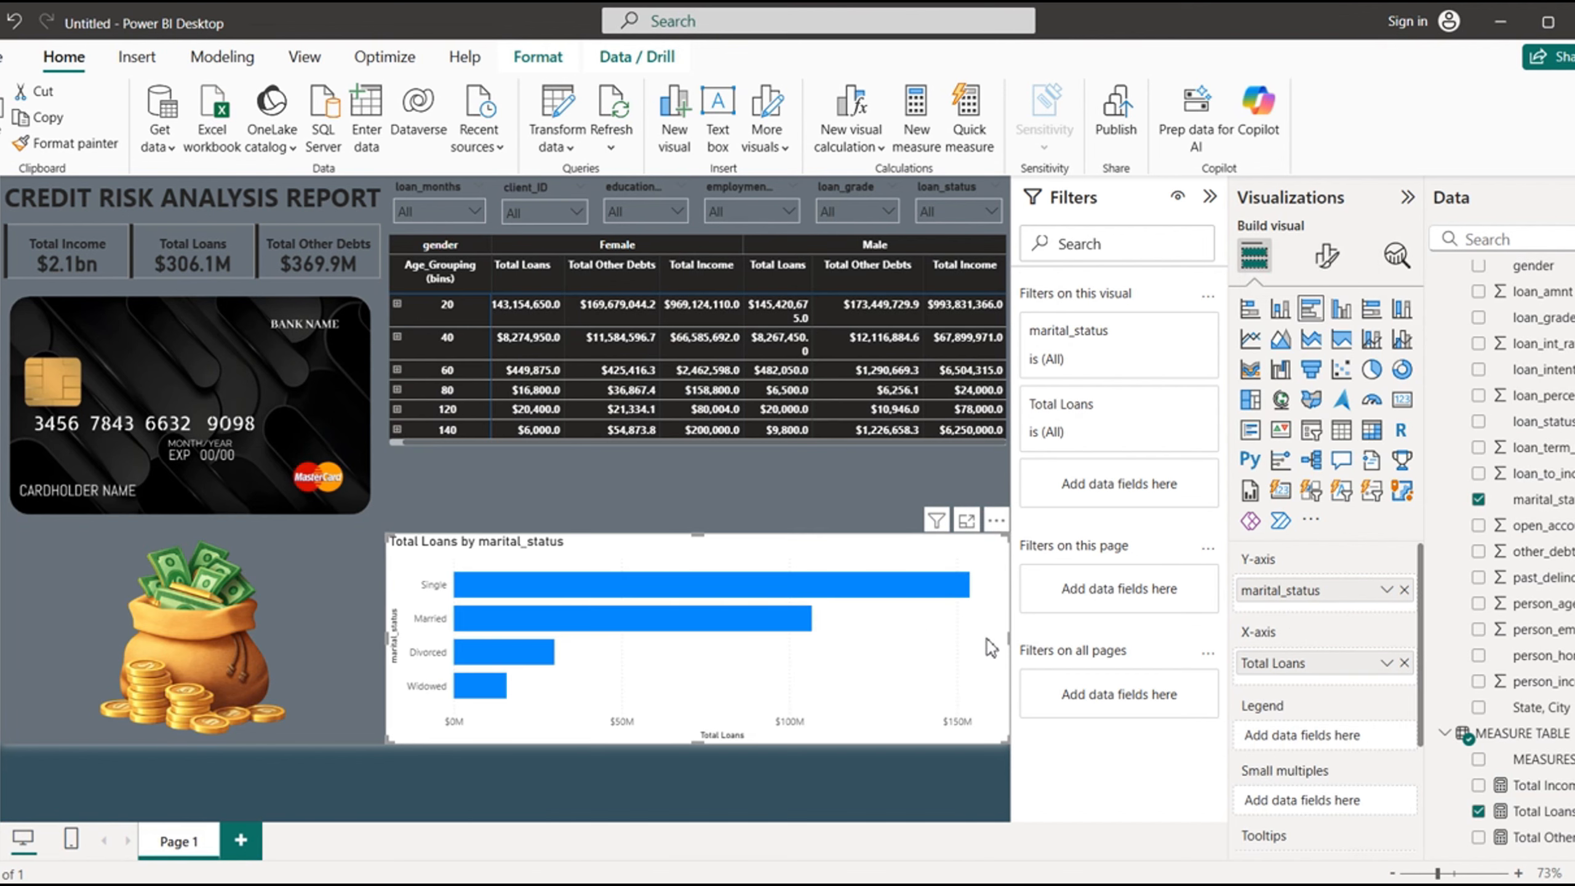
drag(1011, 641, 736, 679)
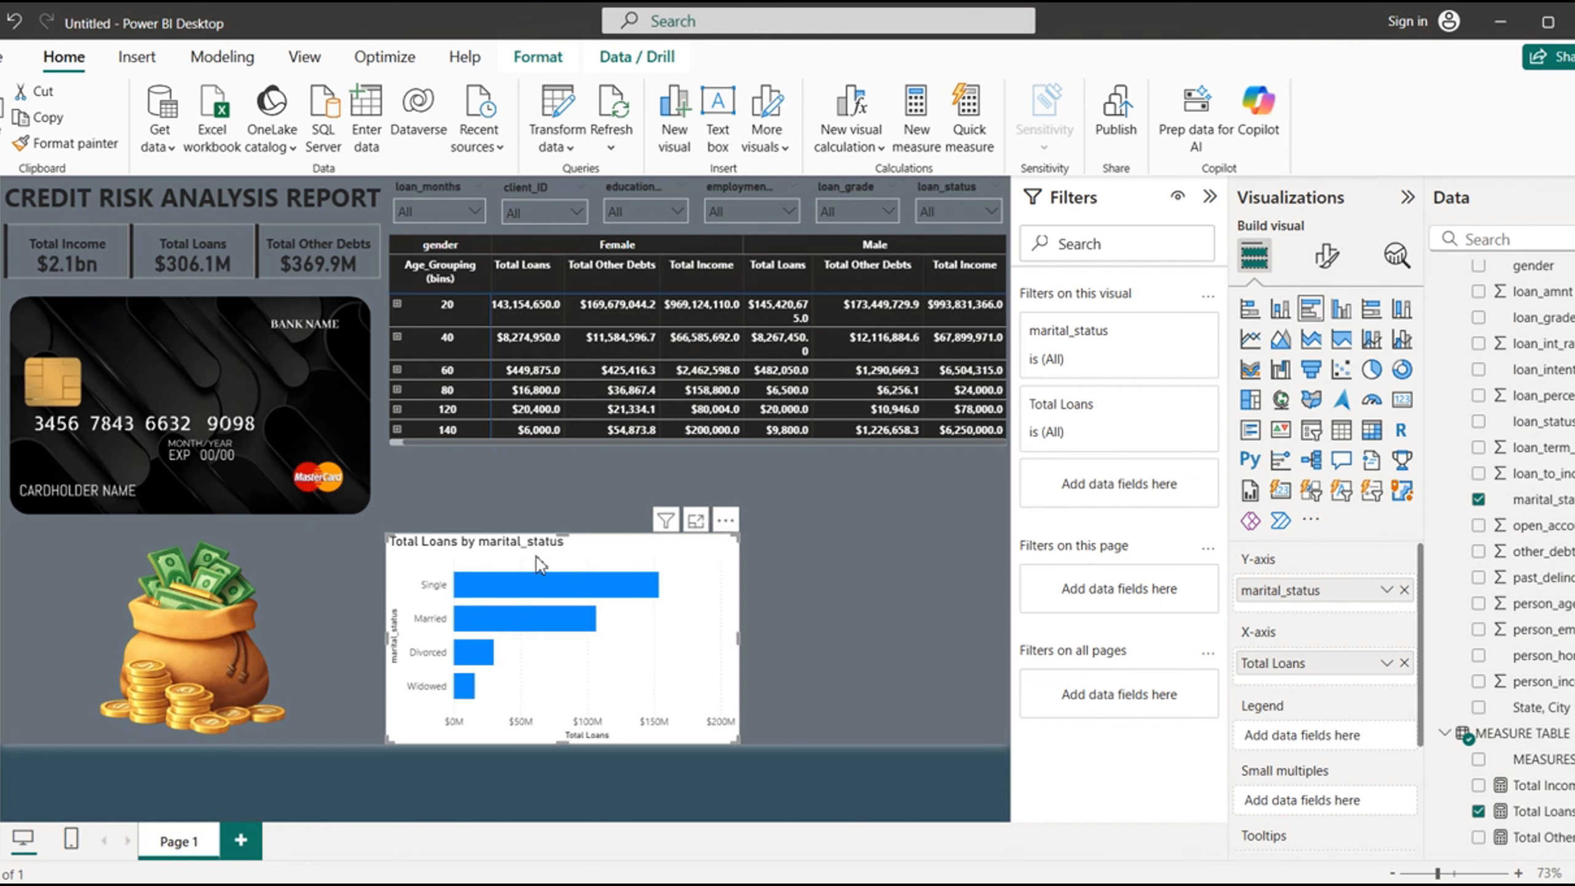
drag(544, 550, 788, 550)
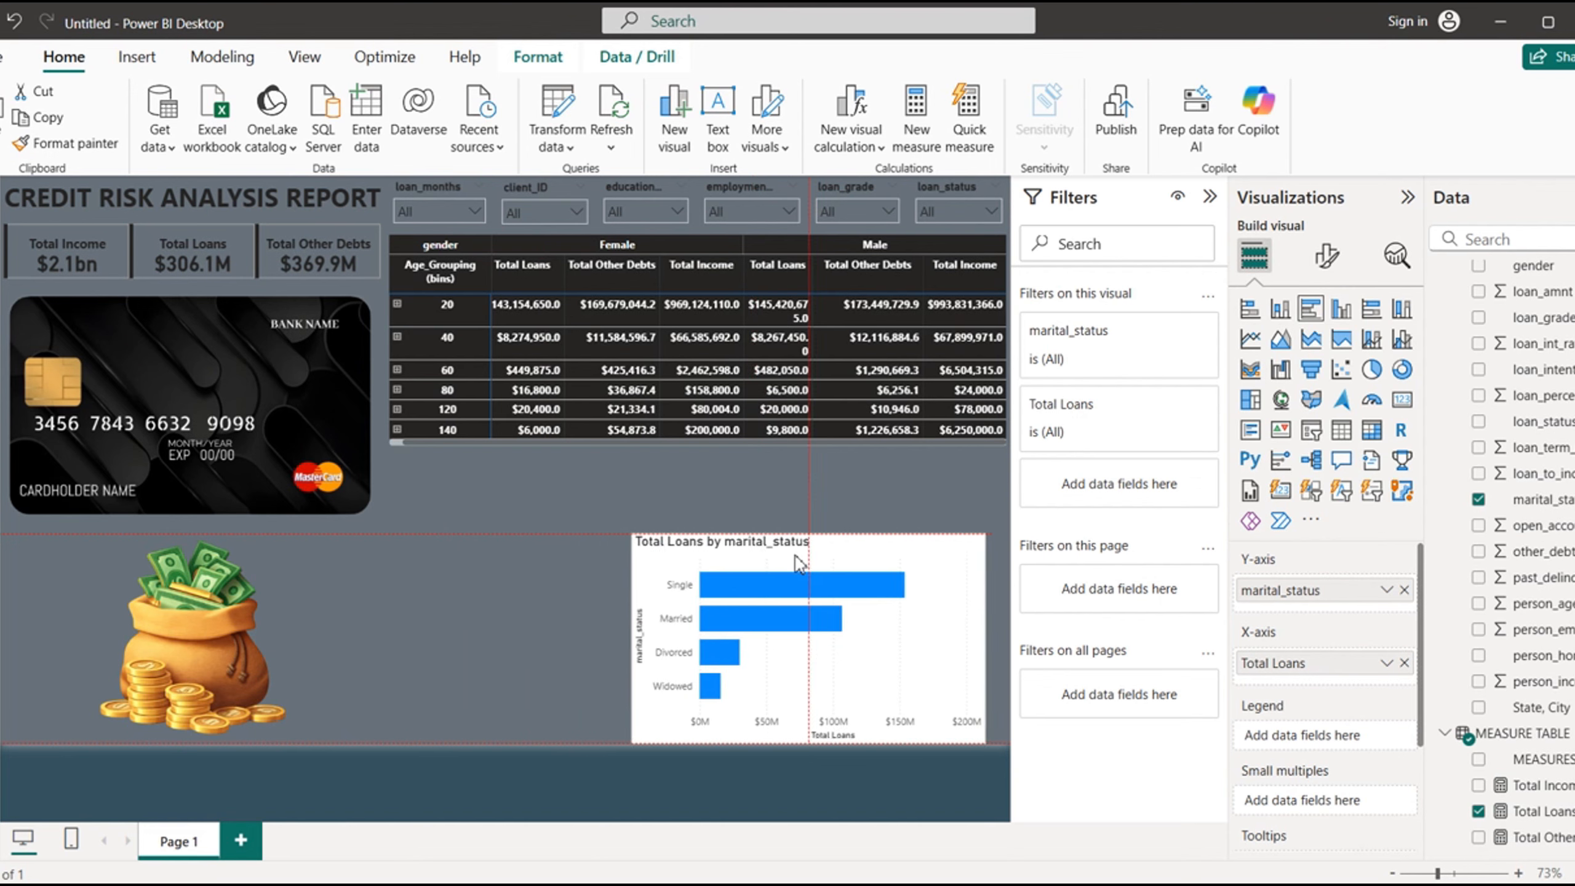
- Insert a rectangle shape over the area below the matrix and turn off its fill
click(135, 58)
click(672, 136)
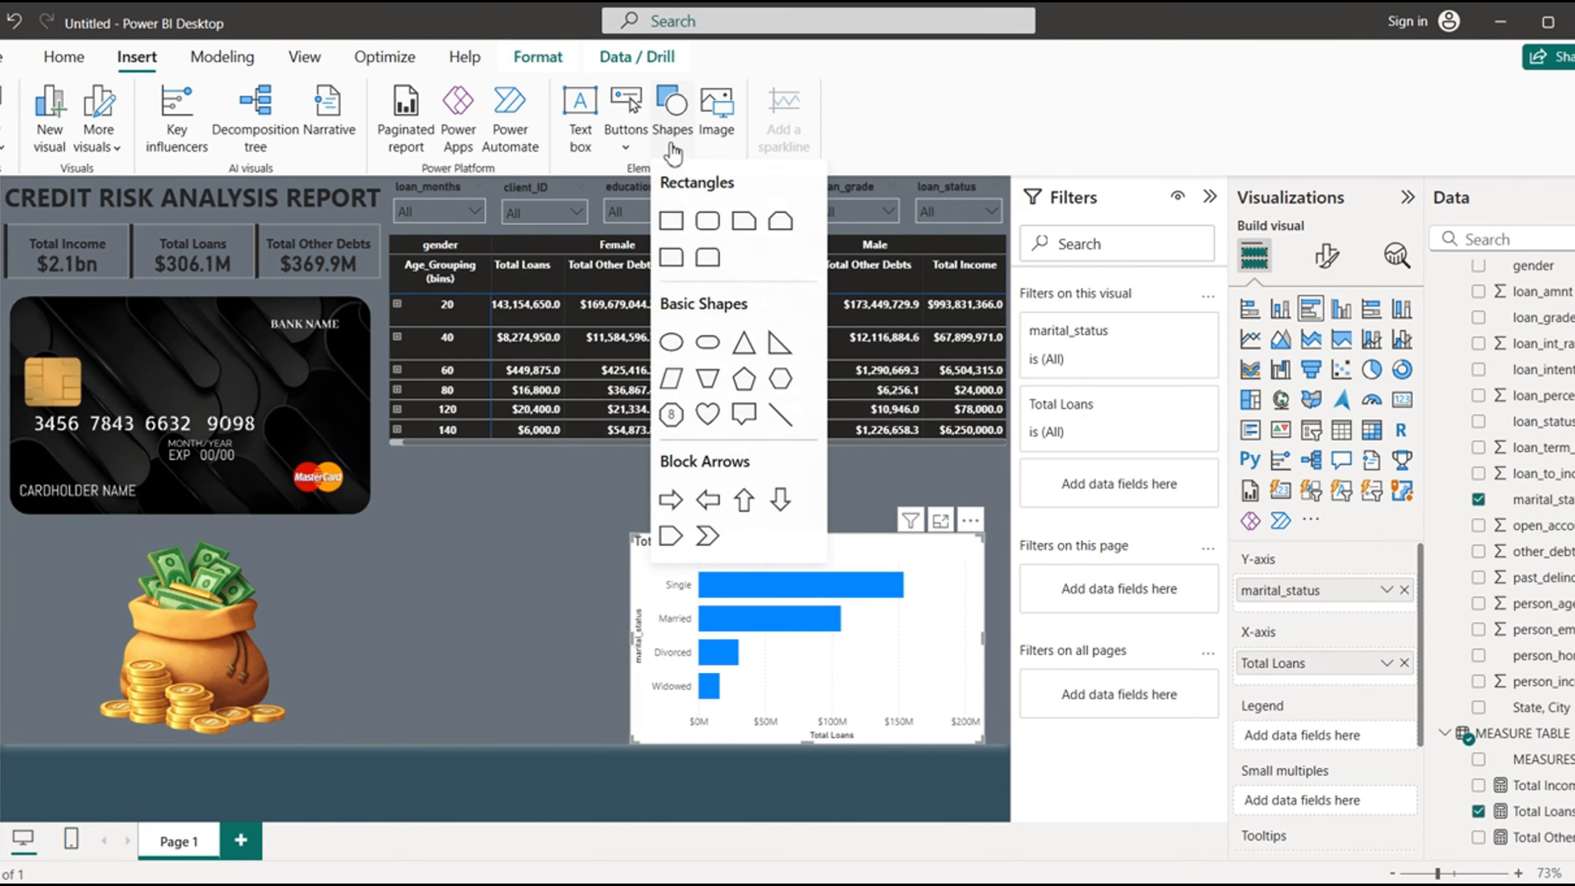
click(672, 222)
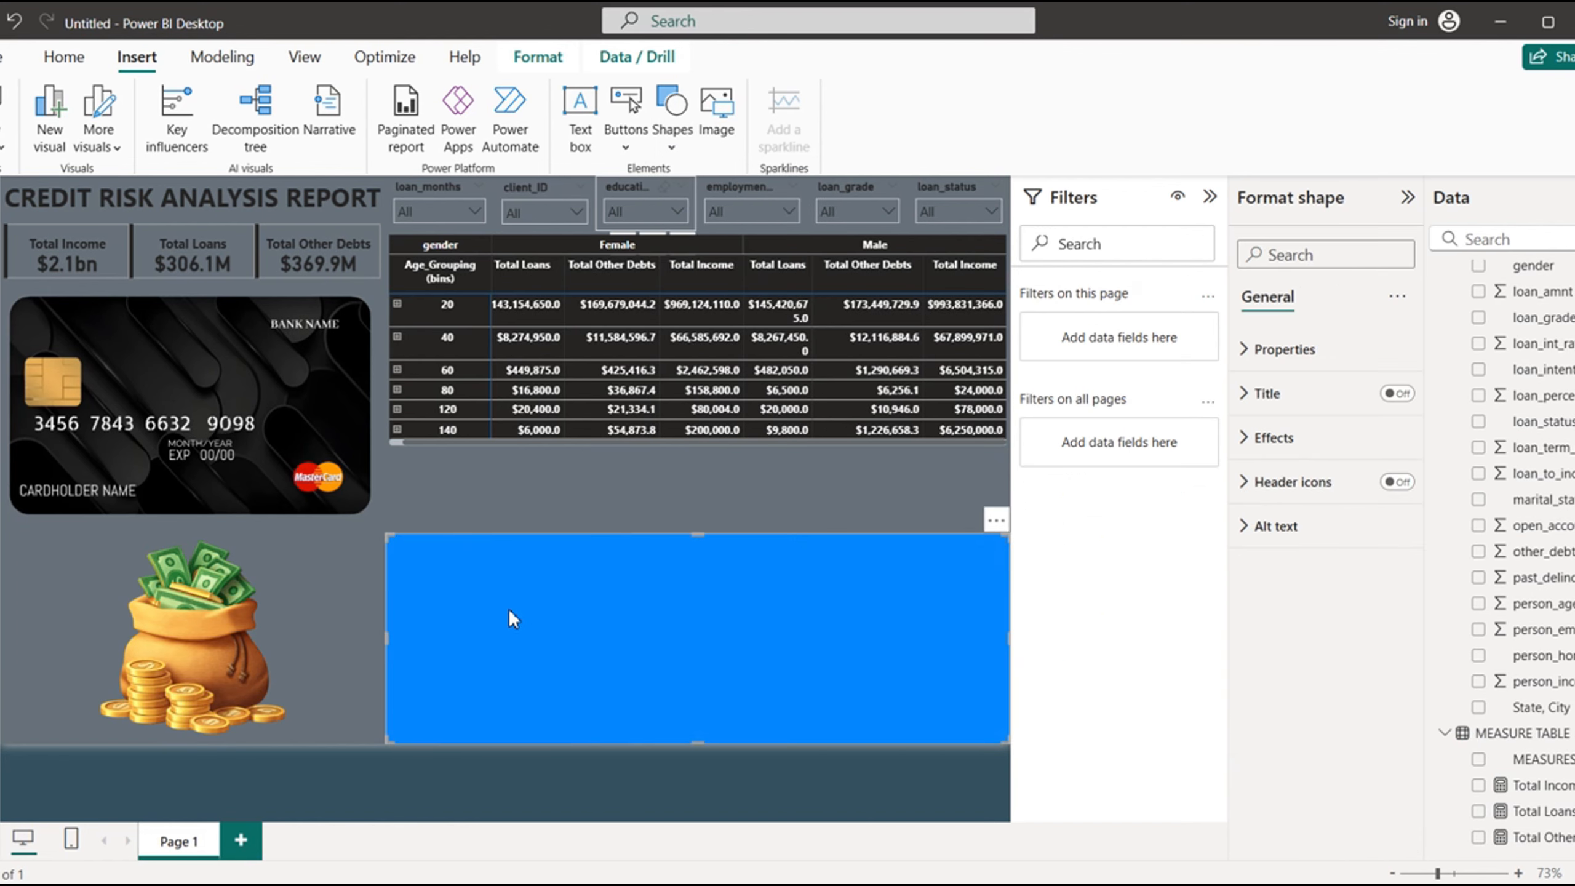
click(708, 554)
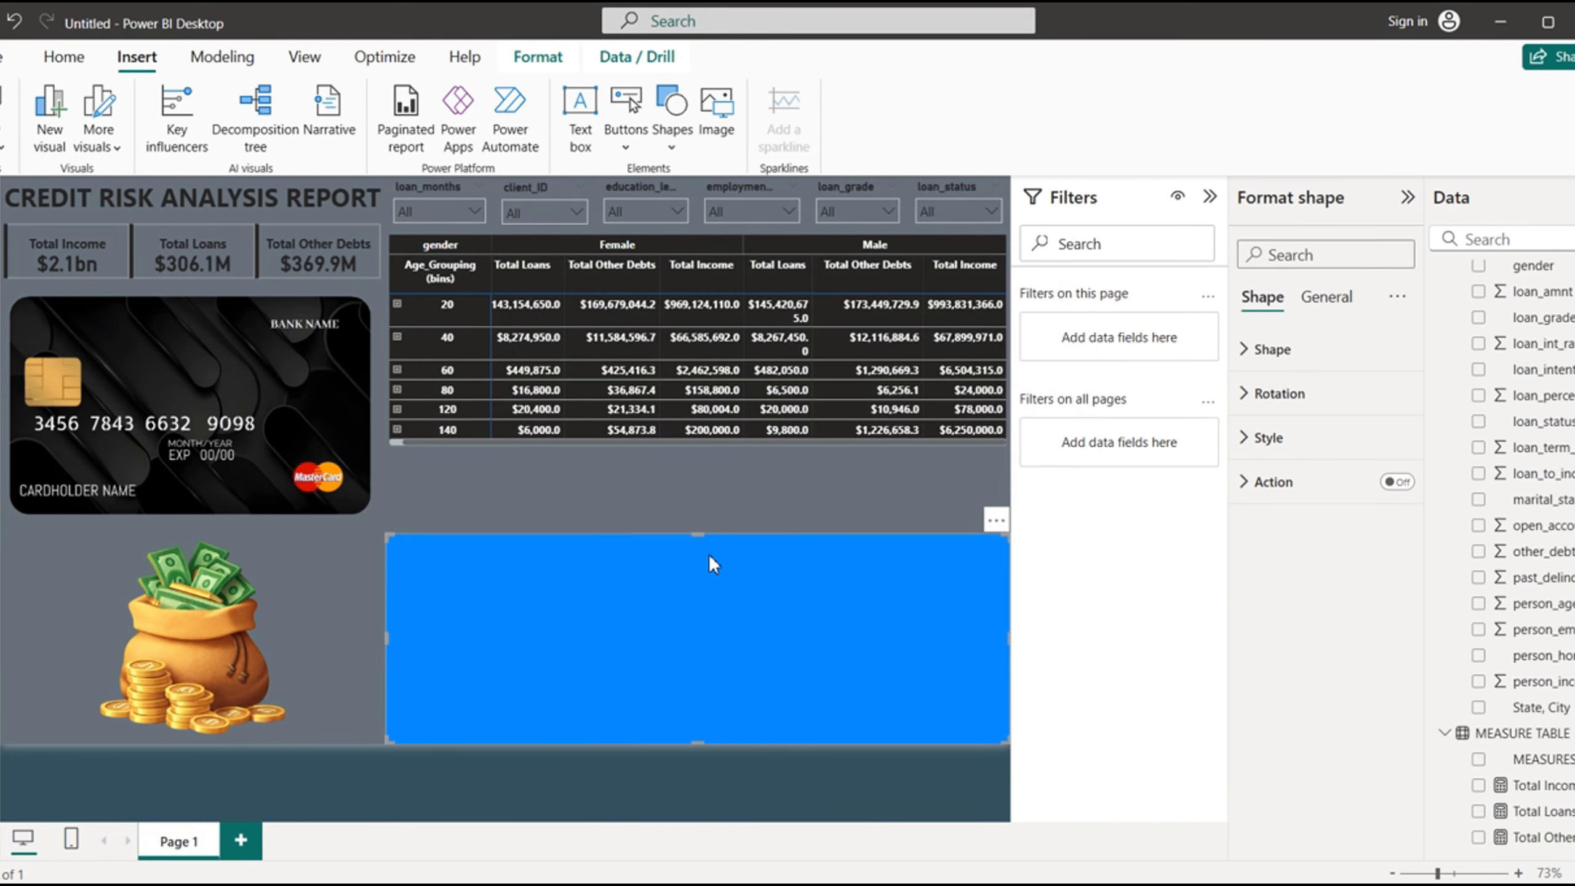
click(1246, 442)
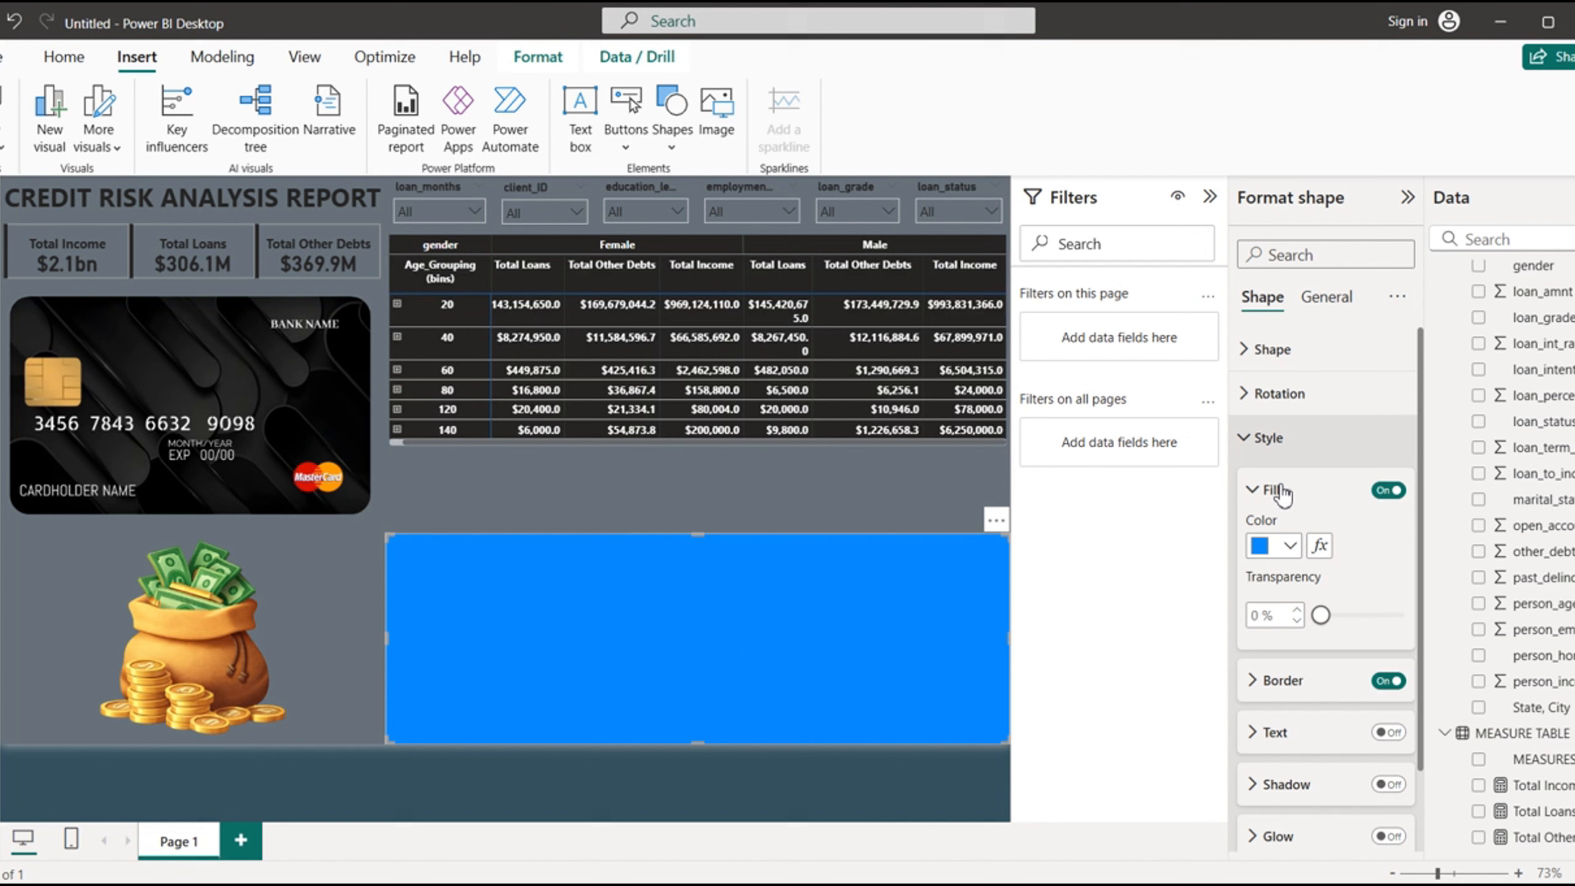
click(1387, 493)
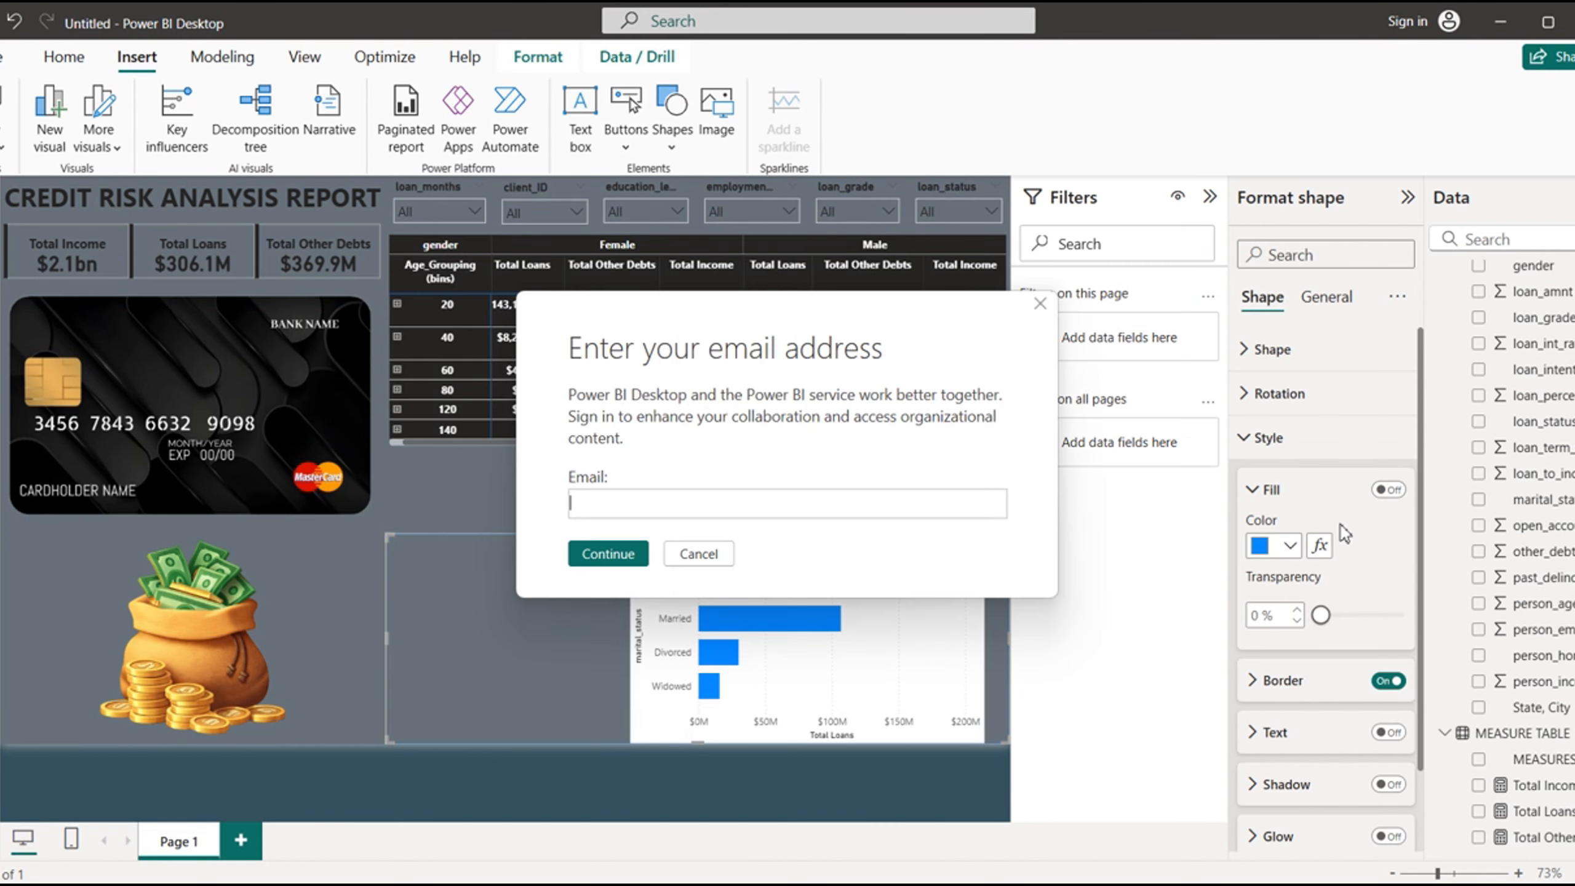
- Set the rectangle's border color to near-black, cancelling the sign-in dialogs
click(697, 553)
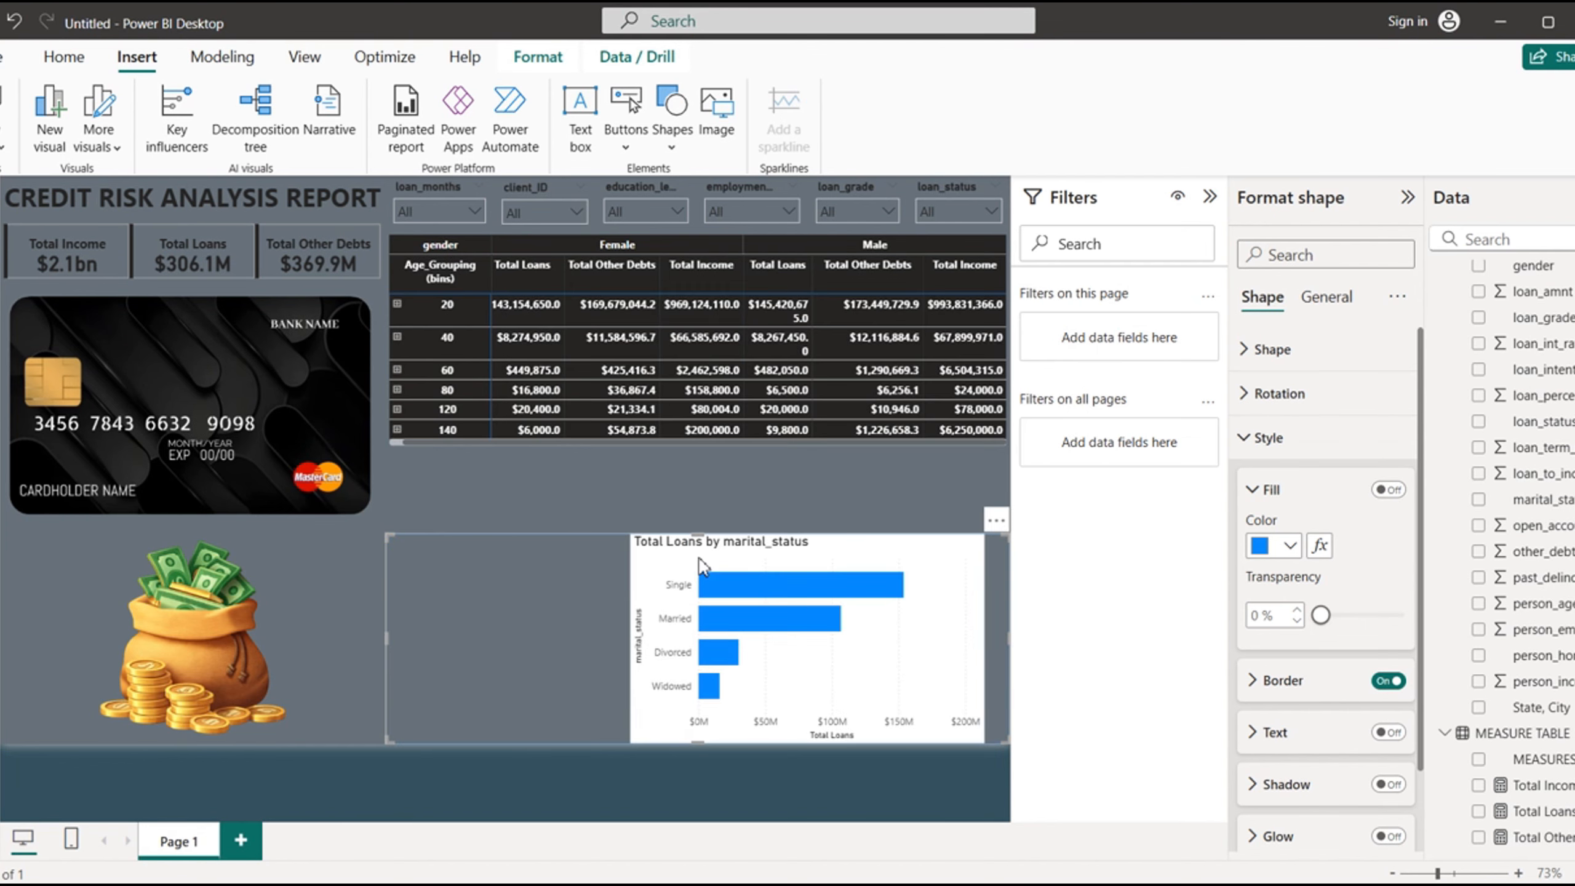
click(1256, 683)
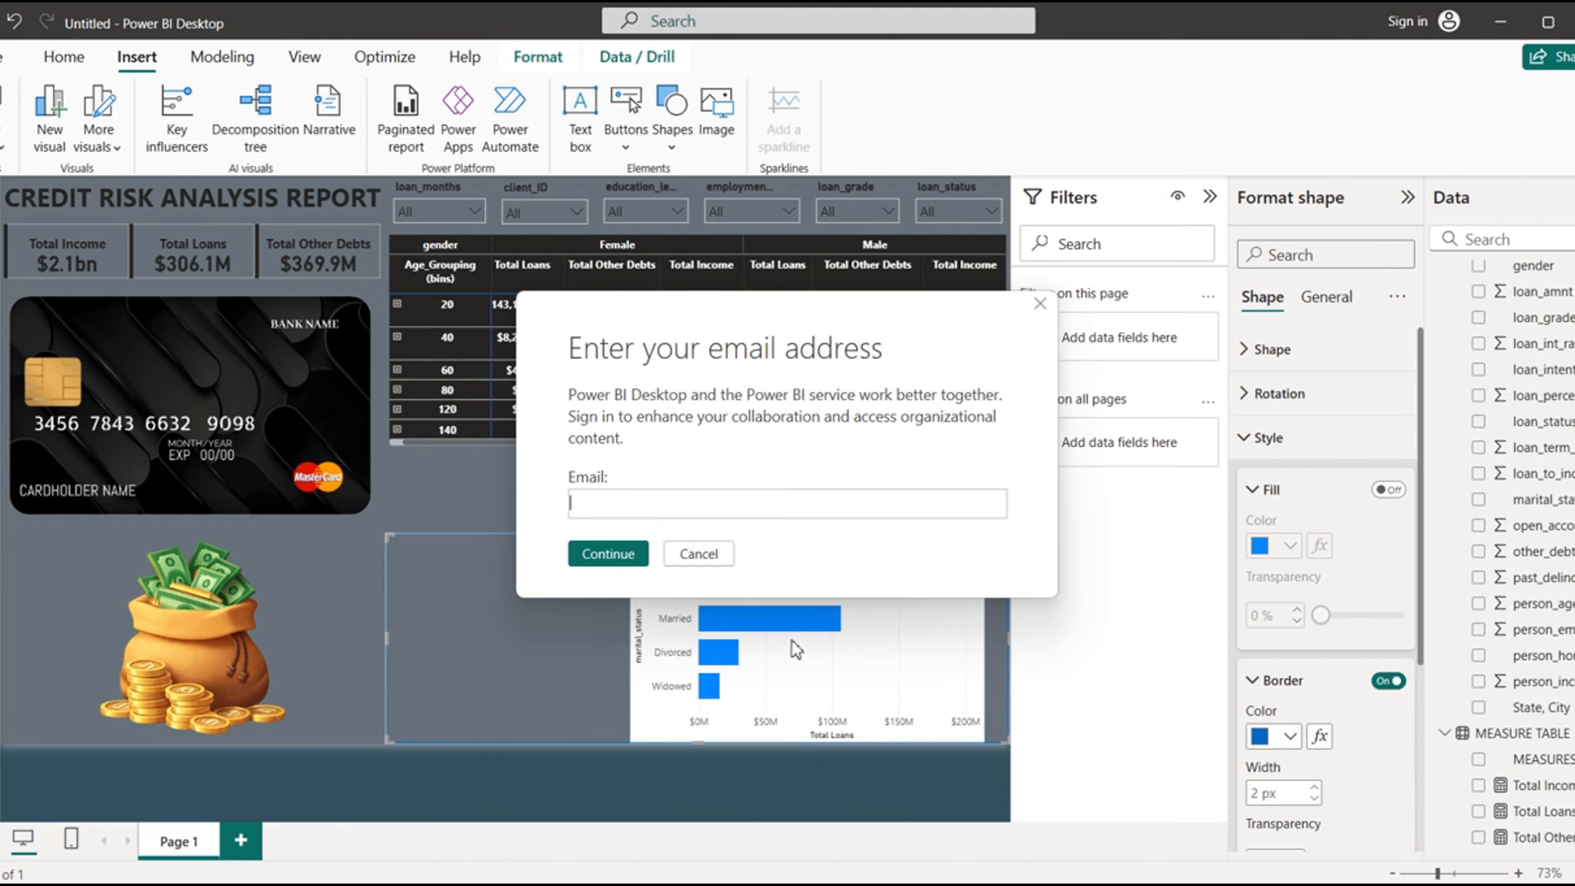
click(701, 554)
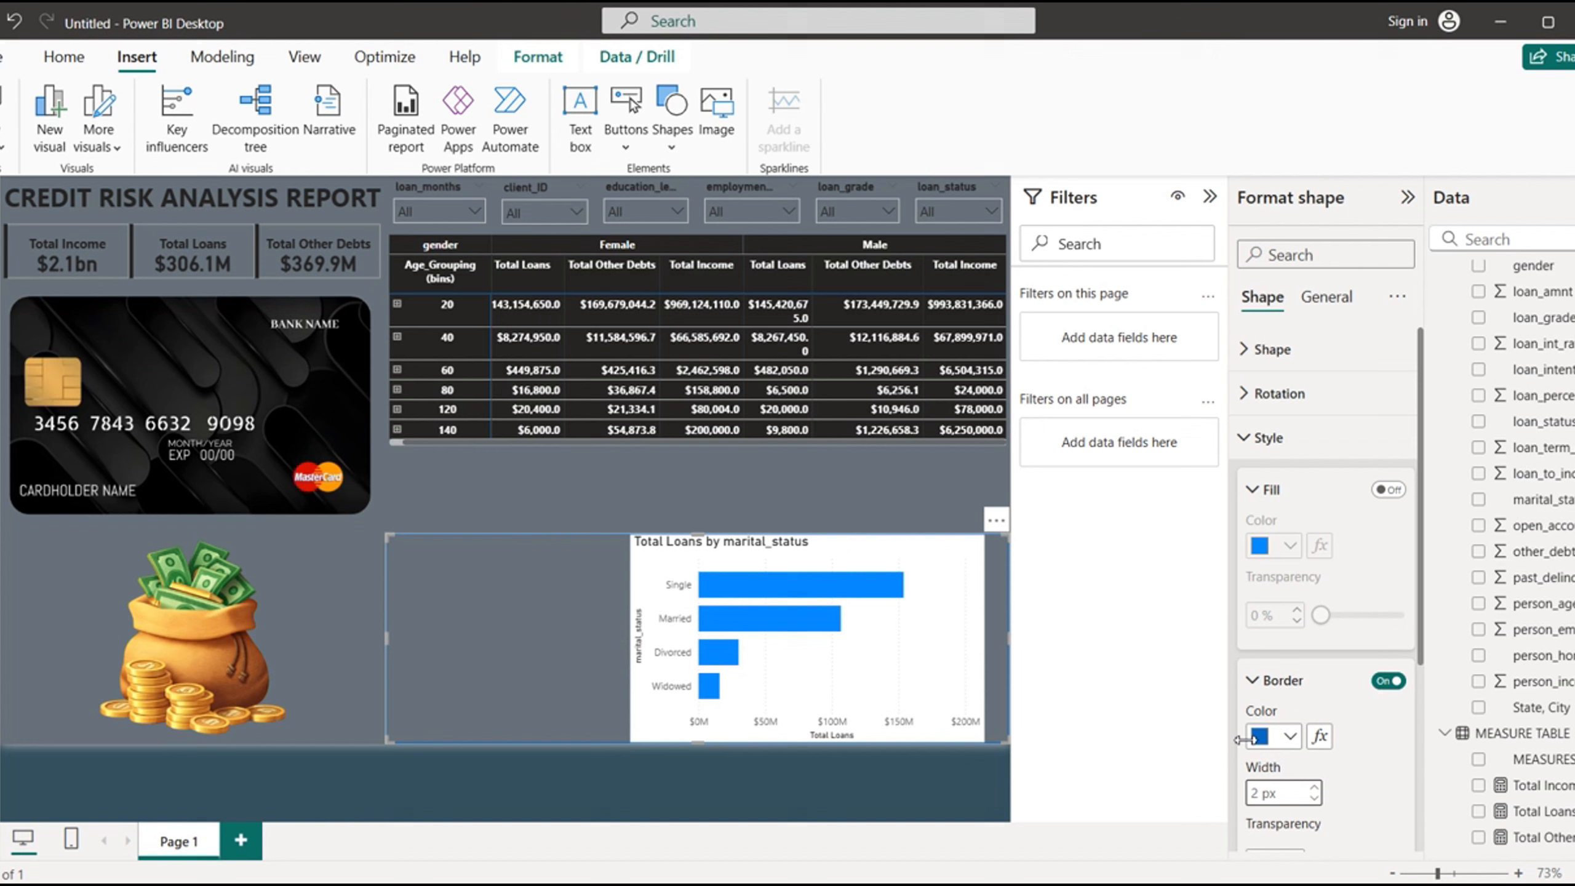
click(1290, 737)
click(1275, 641)
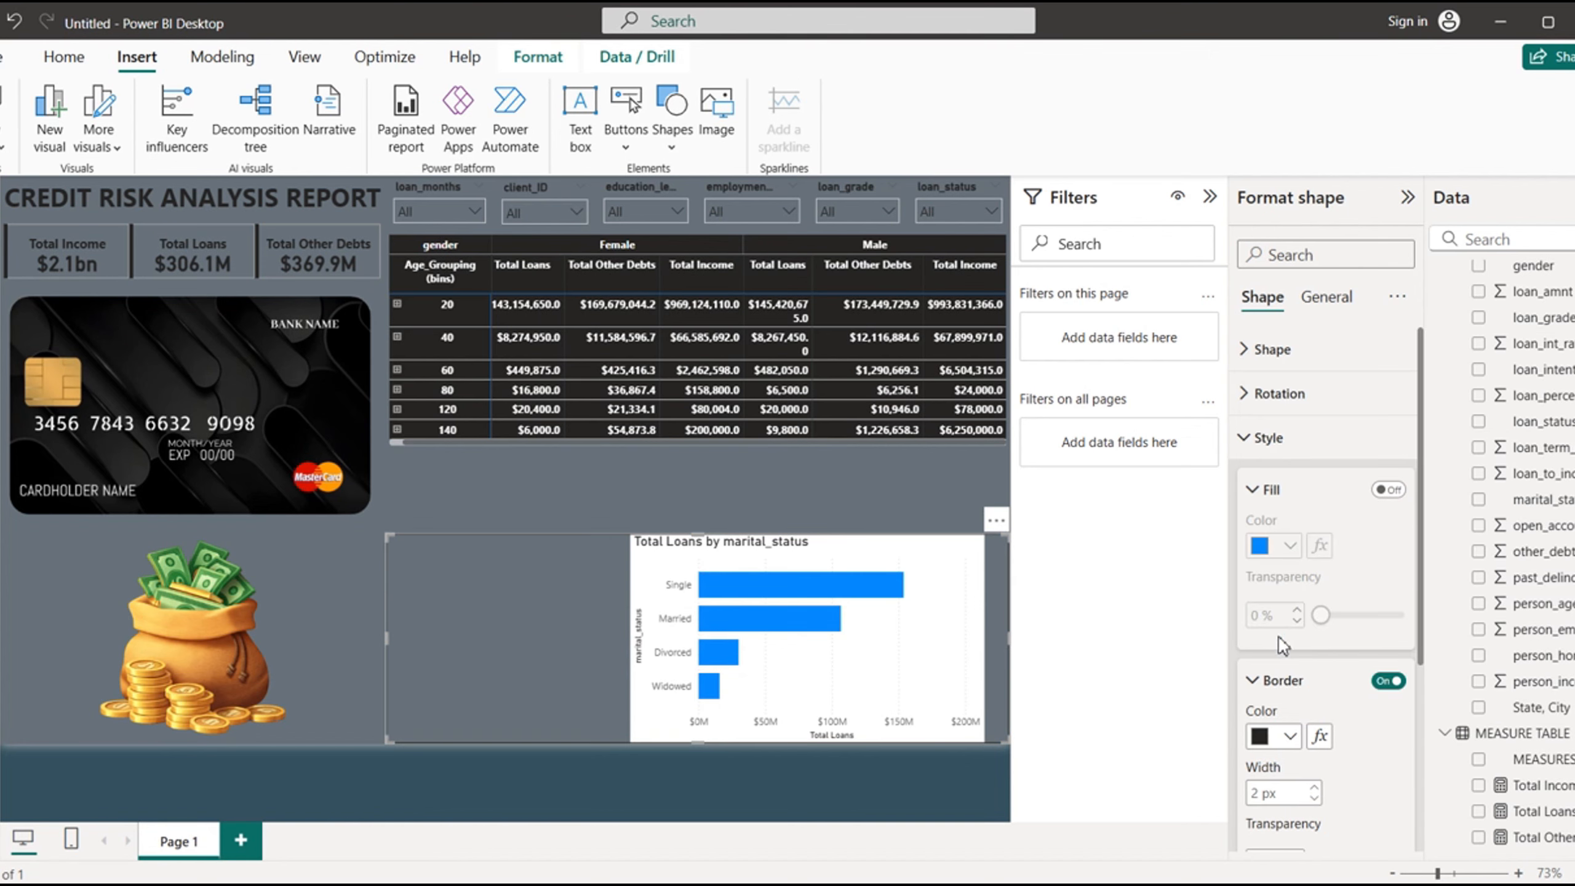
click(701, 562)
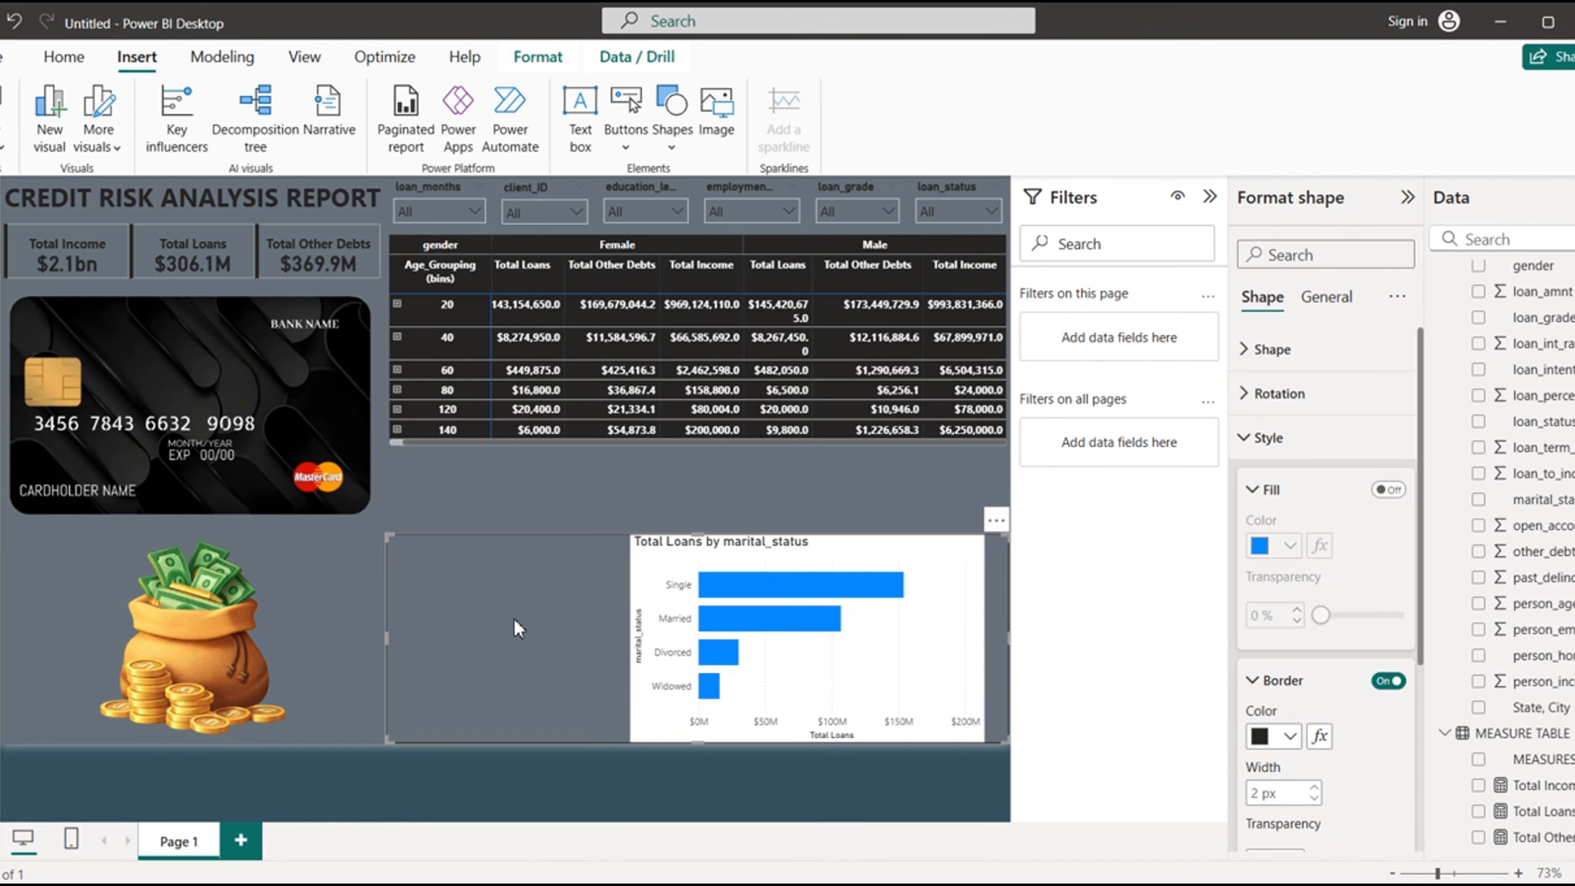
- Send the outline rectangle to the back, behind the marital status chart, and cancel the sign-in dialogs
click(537, 58)
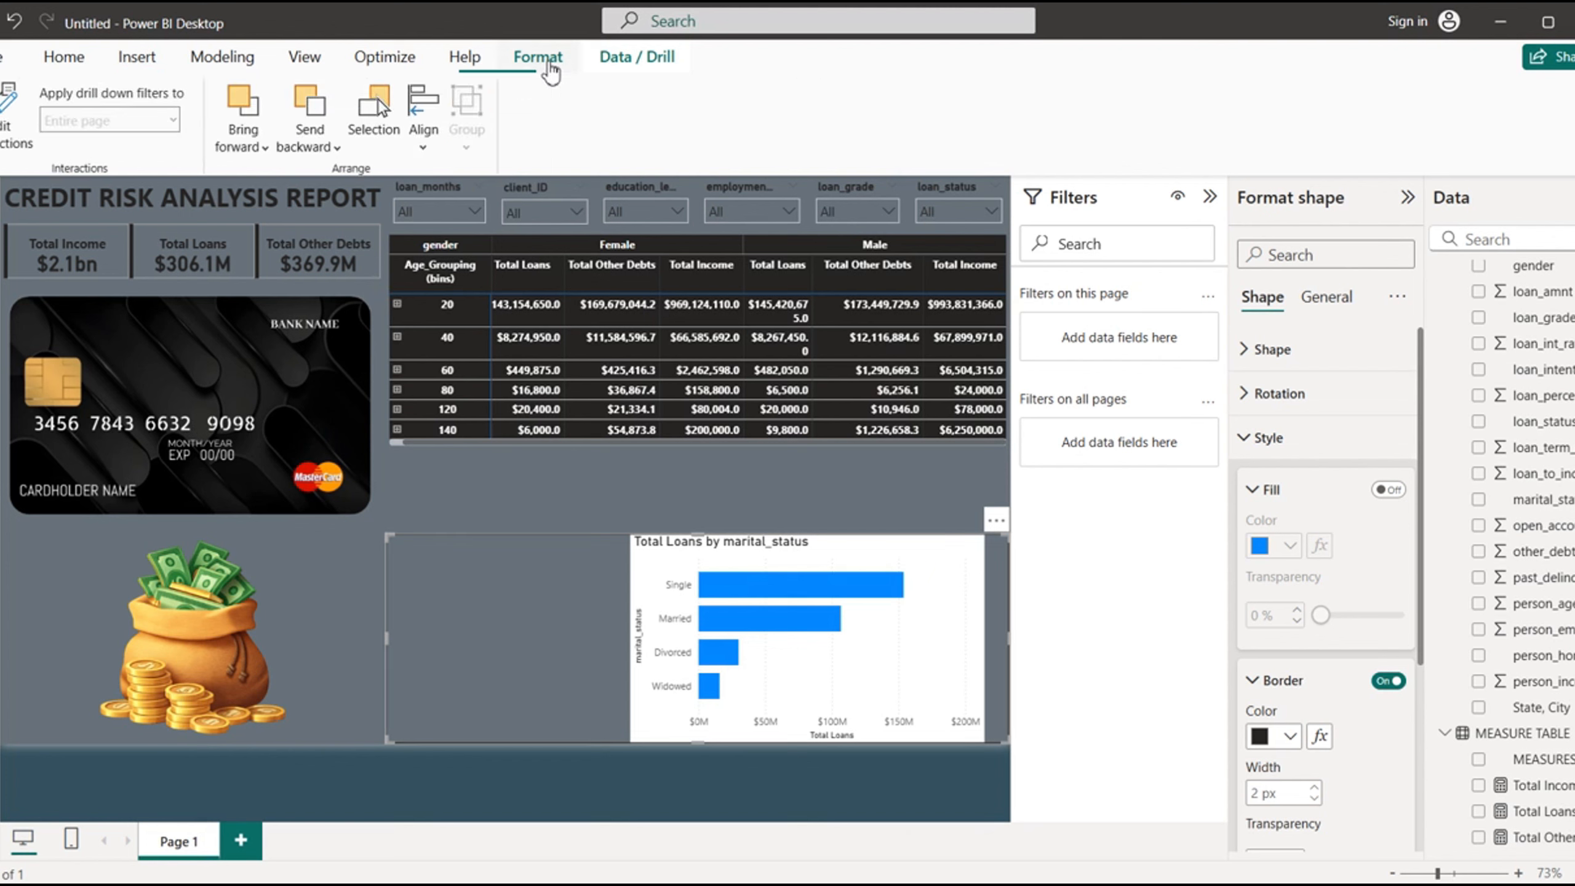
click(332, 149)
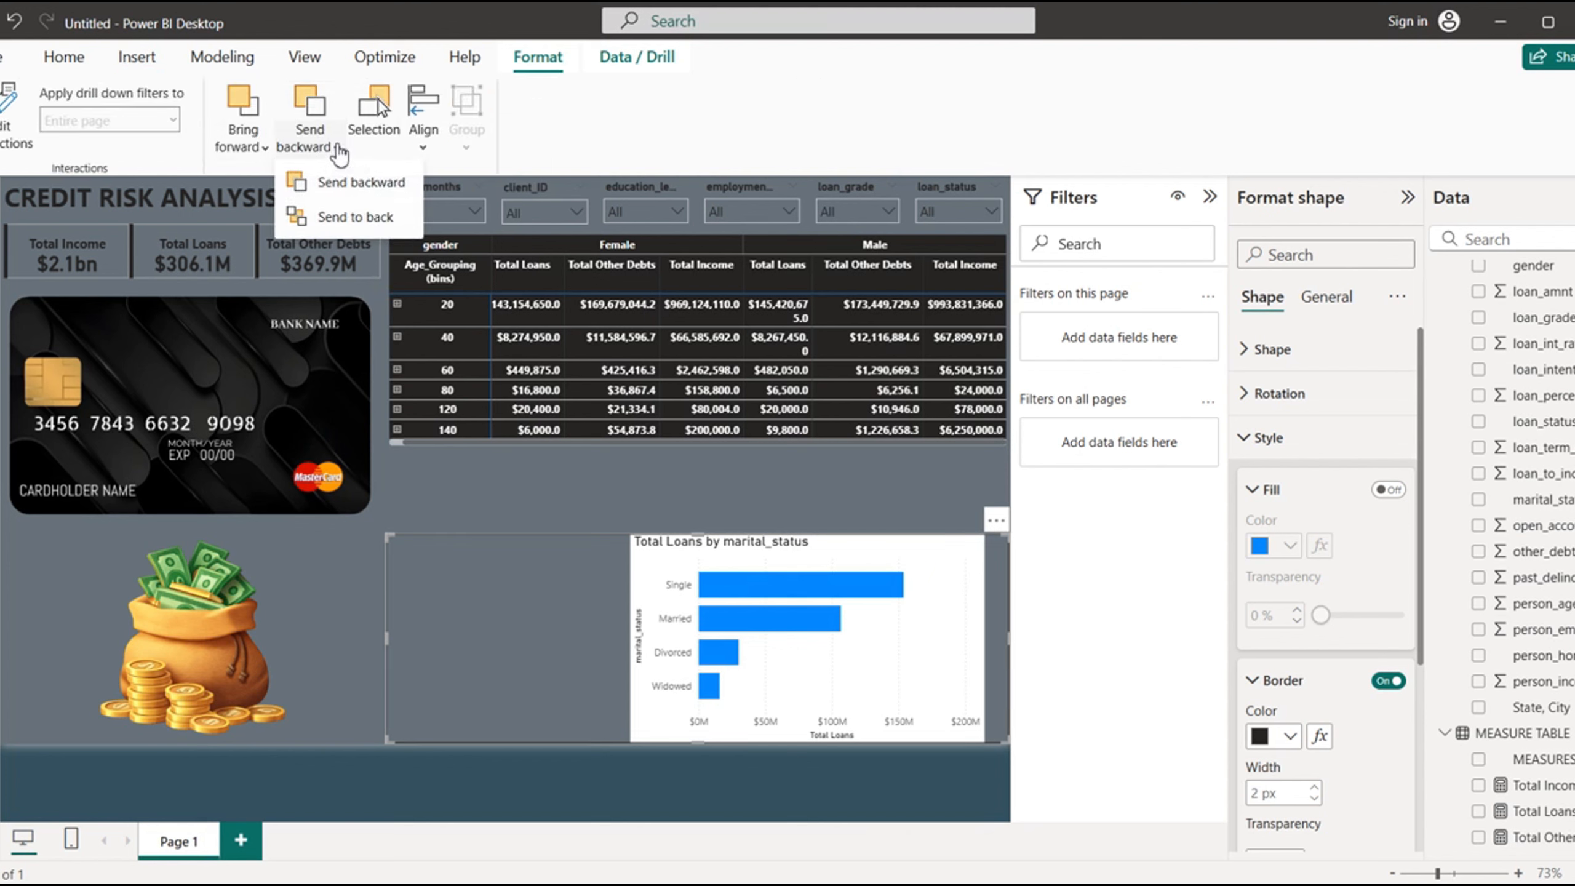
click(379, 226)
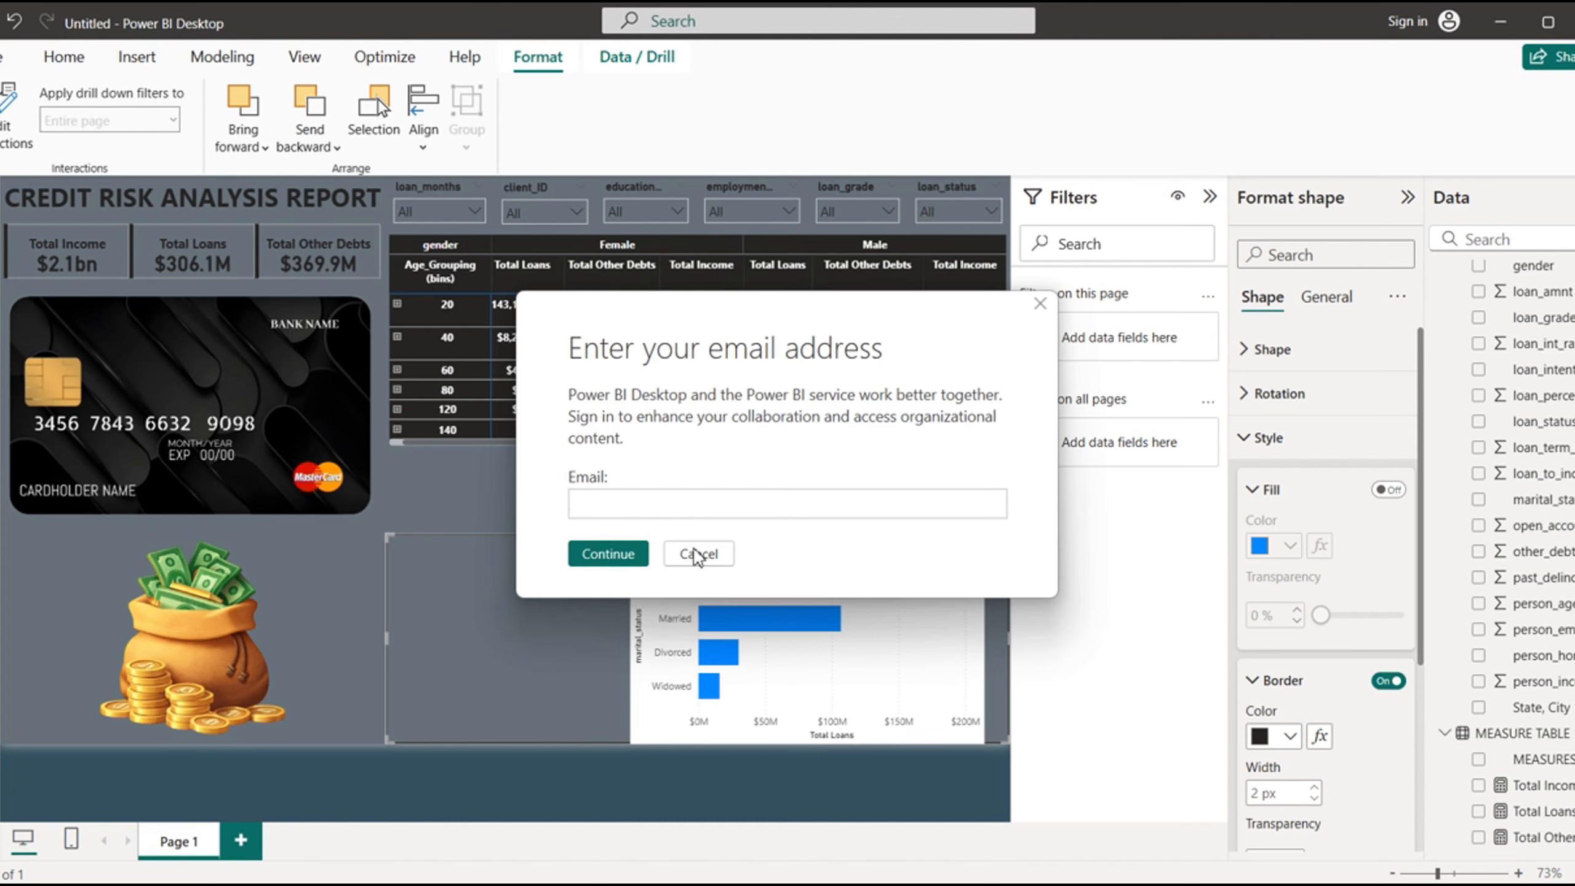
click(709, 555)
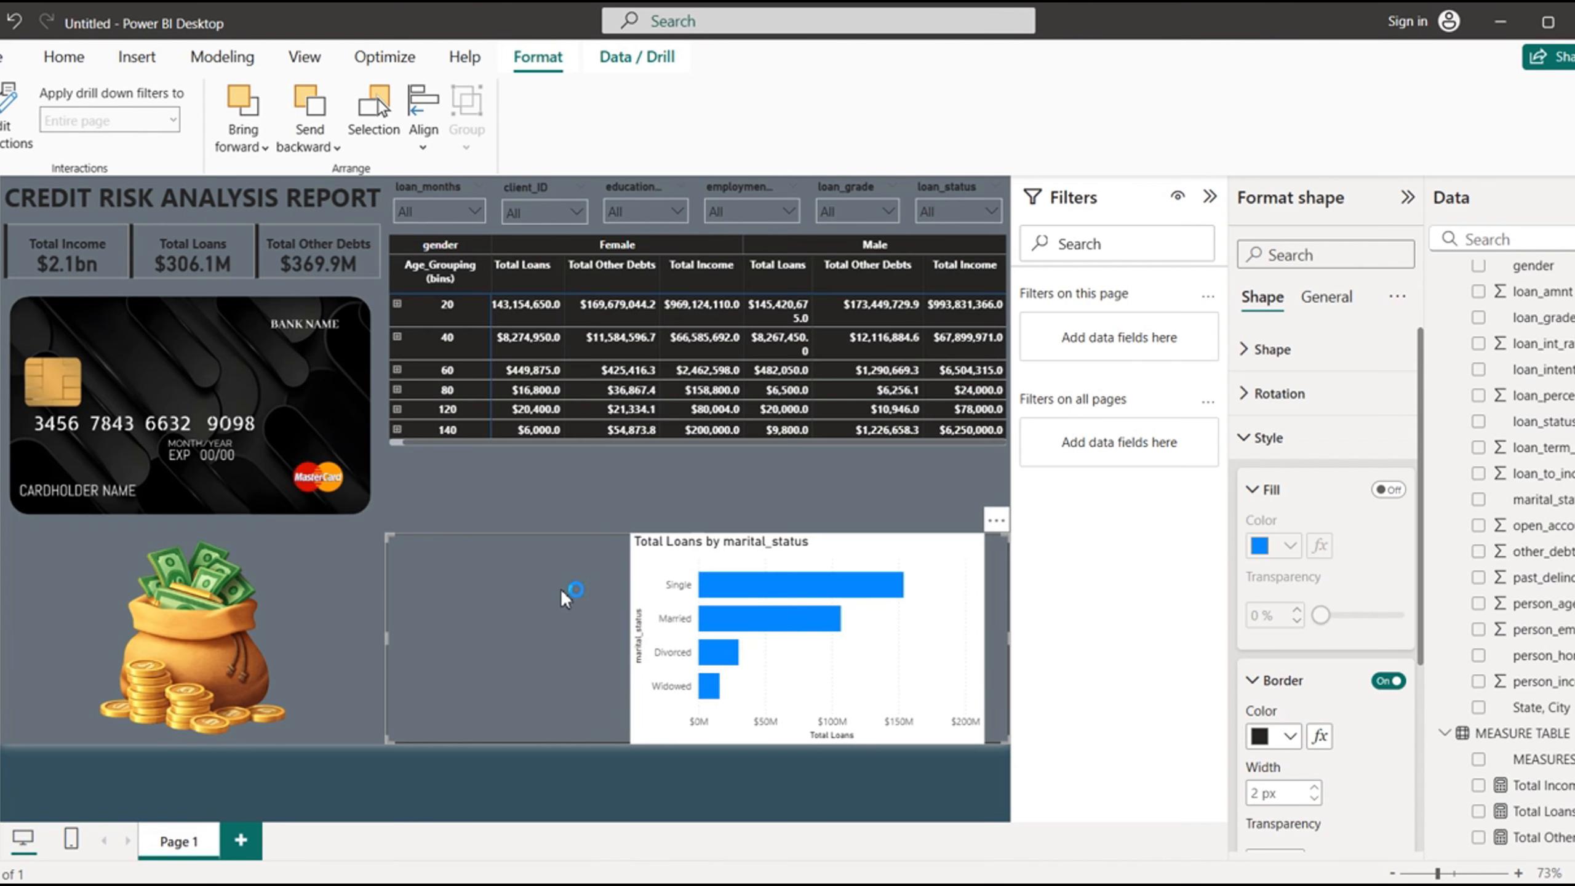
click(700, 555)
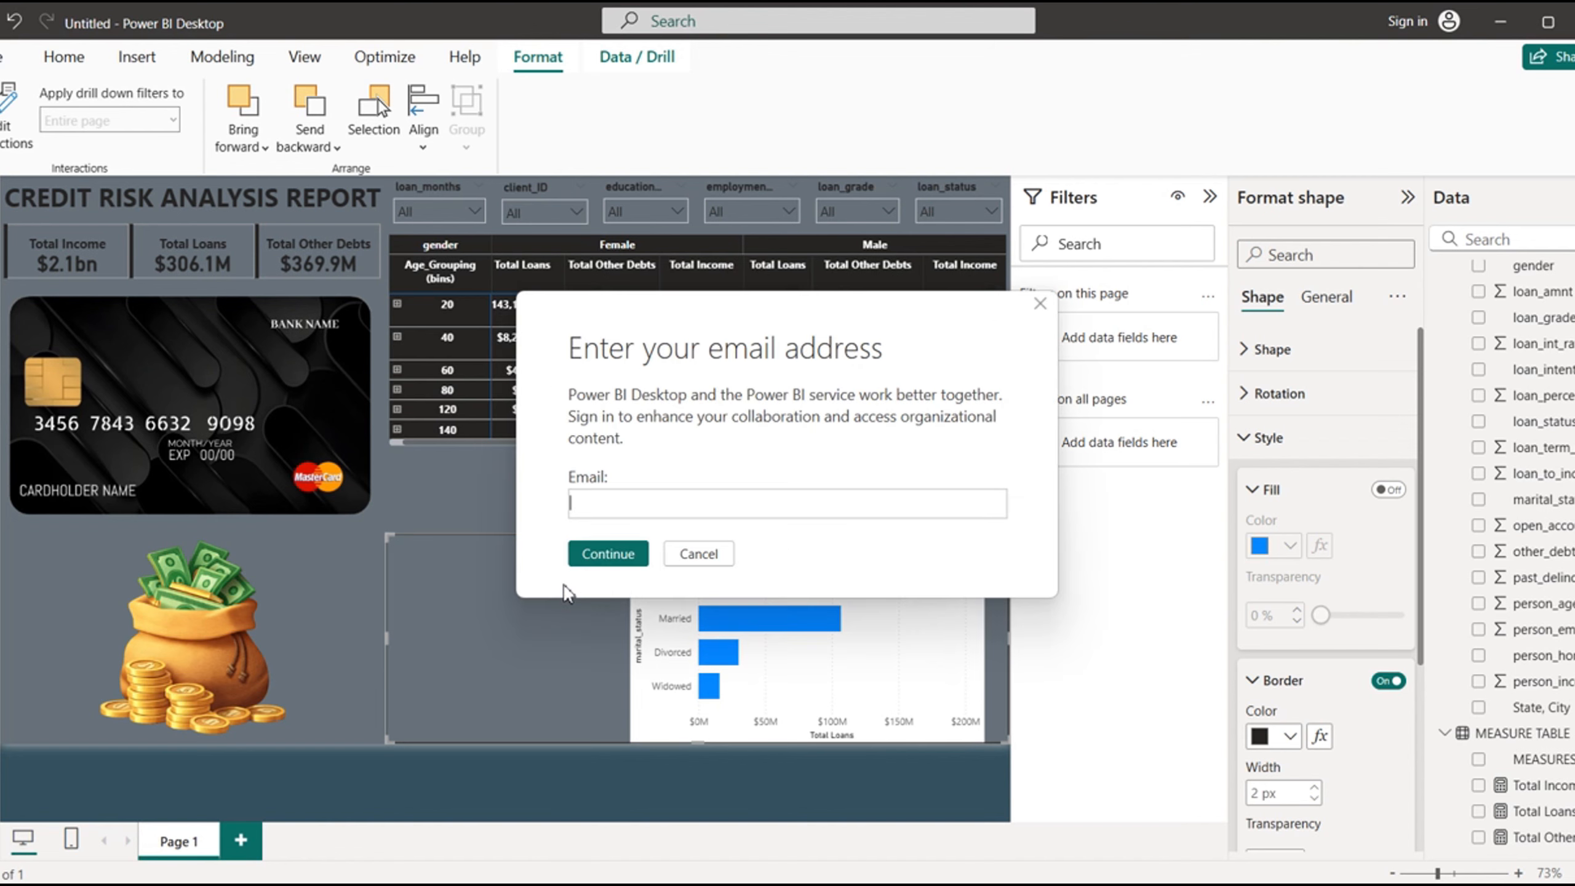
- Duplicate the outline rectangle, place the copy directly below the matrix and narrow it to half the matrix's width
click(704, 554)
click(699, 553)
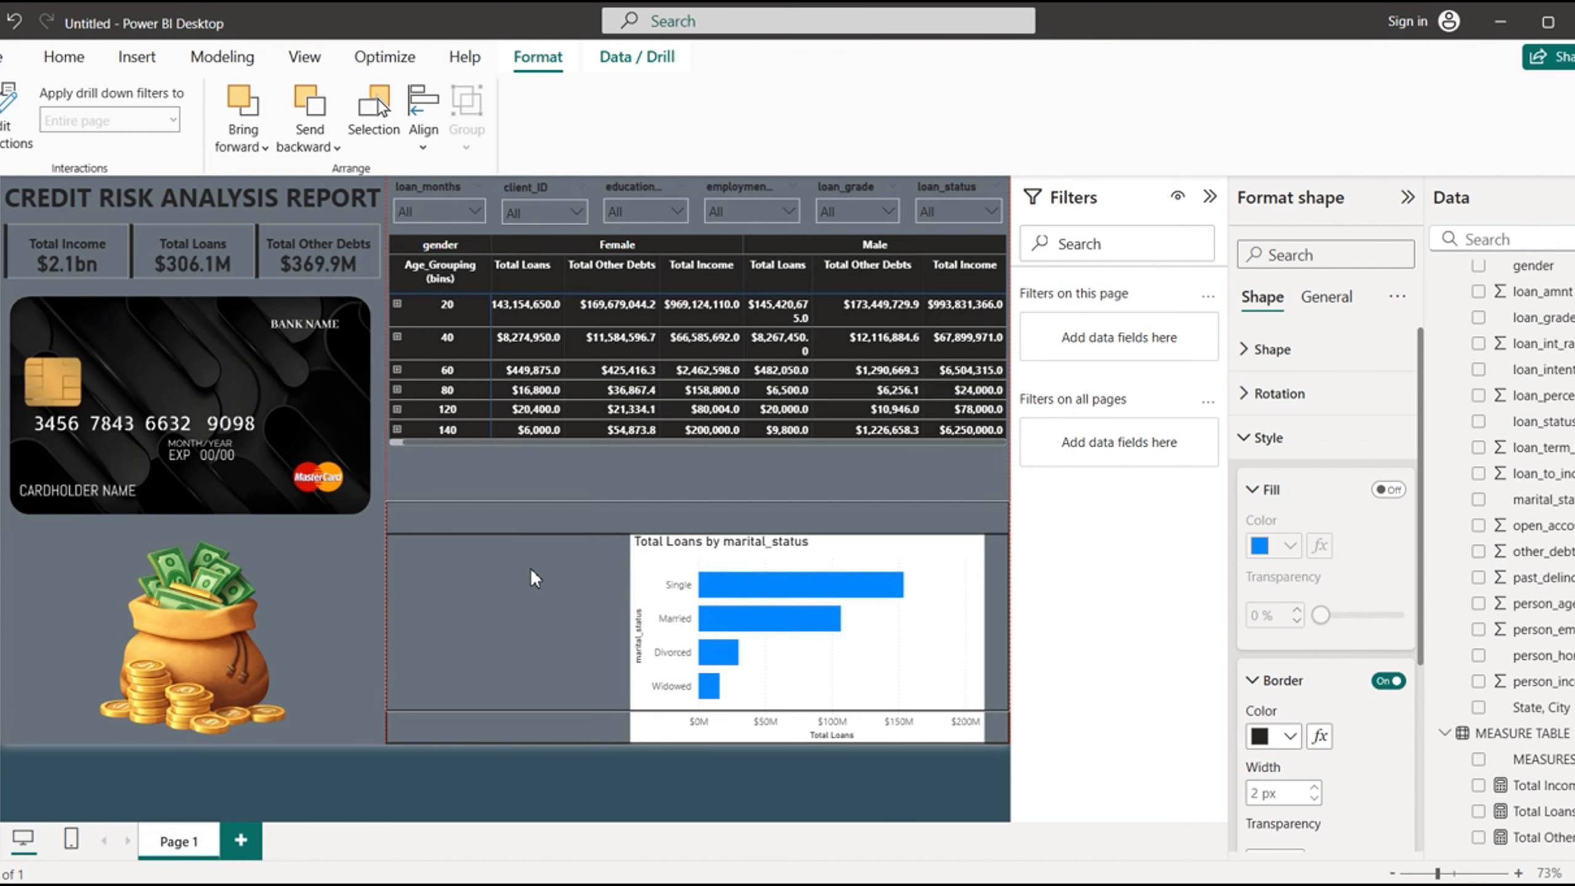
drag(532, 536, 531, 531)
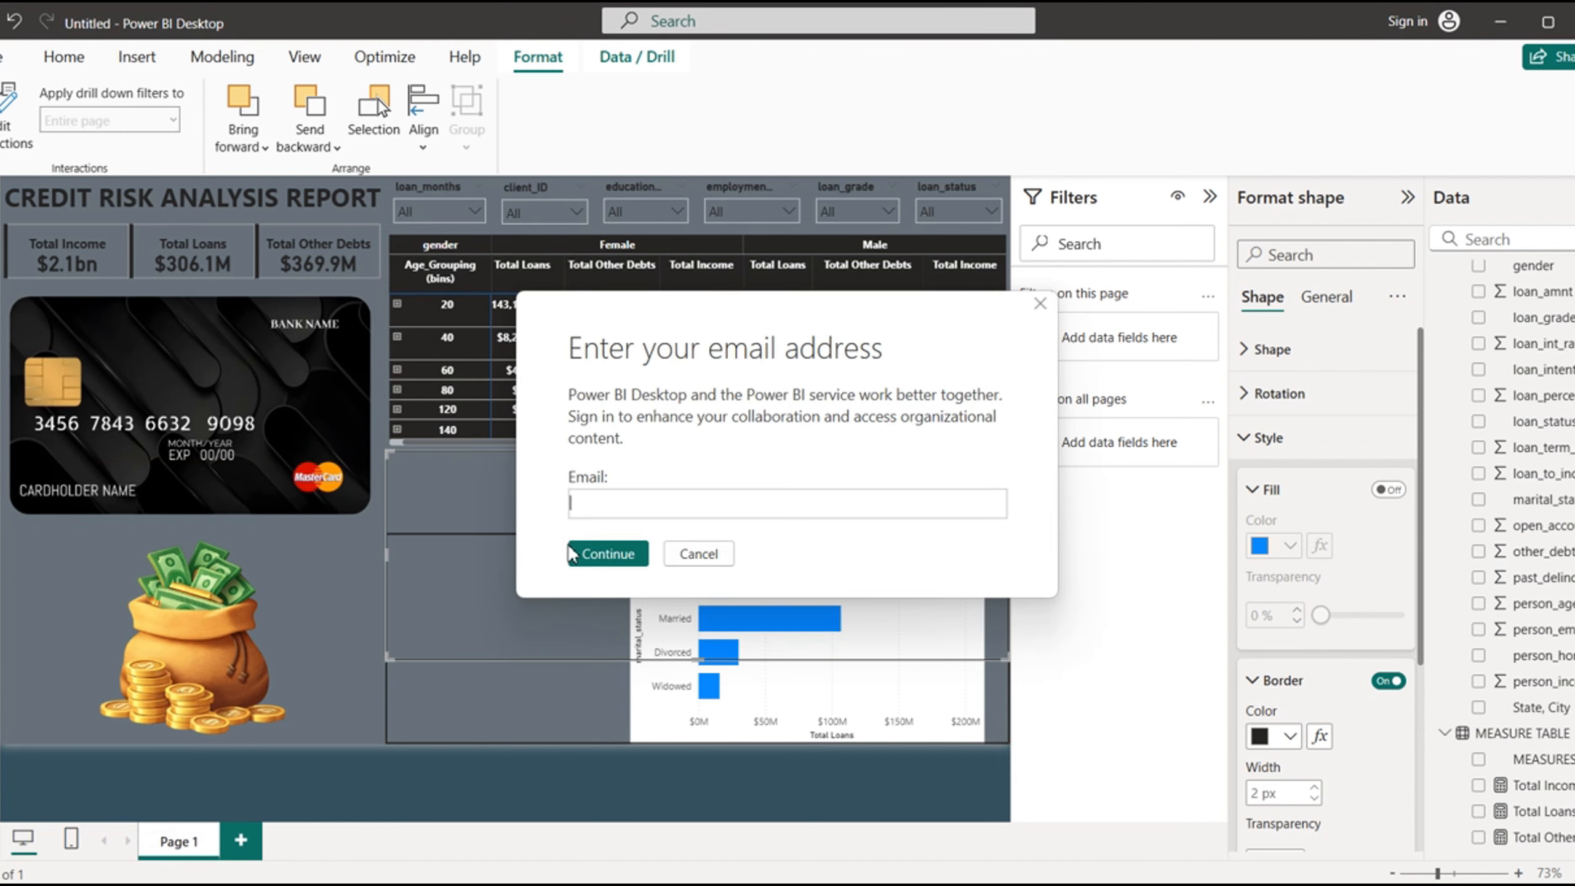
click(700, 553)
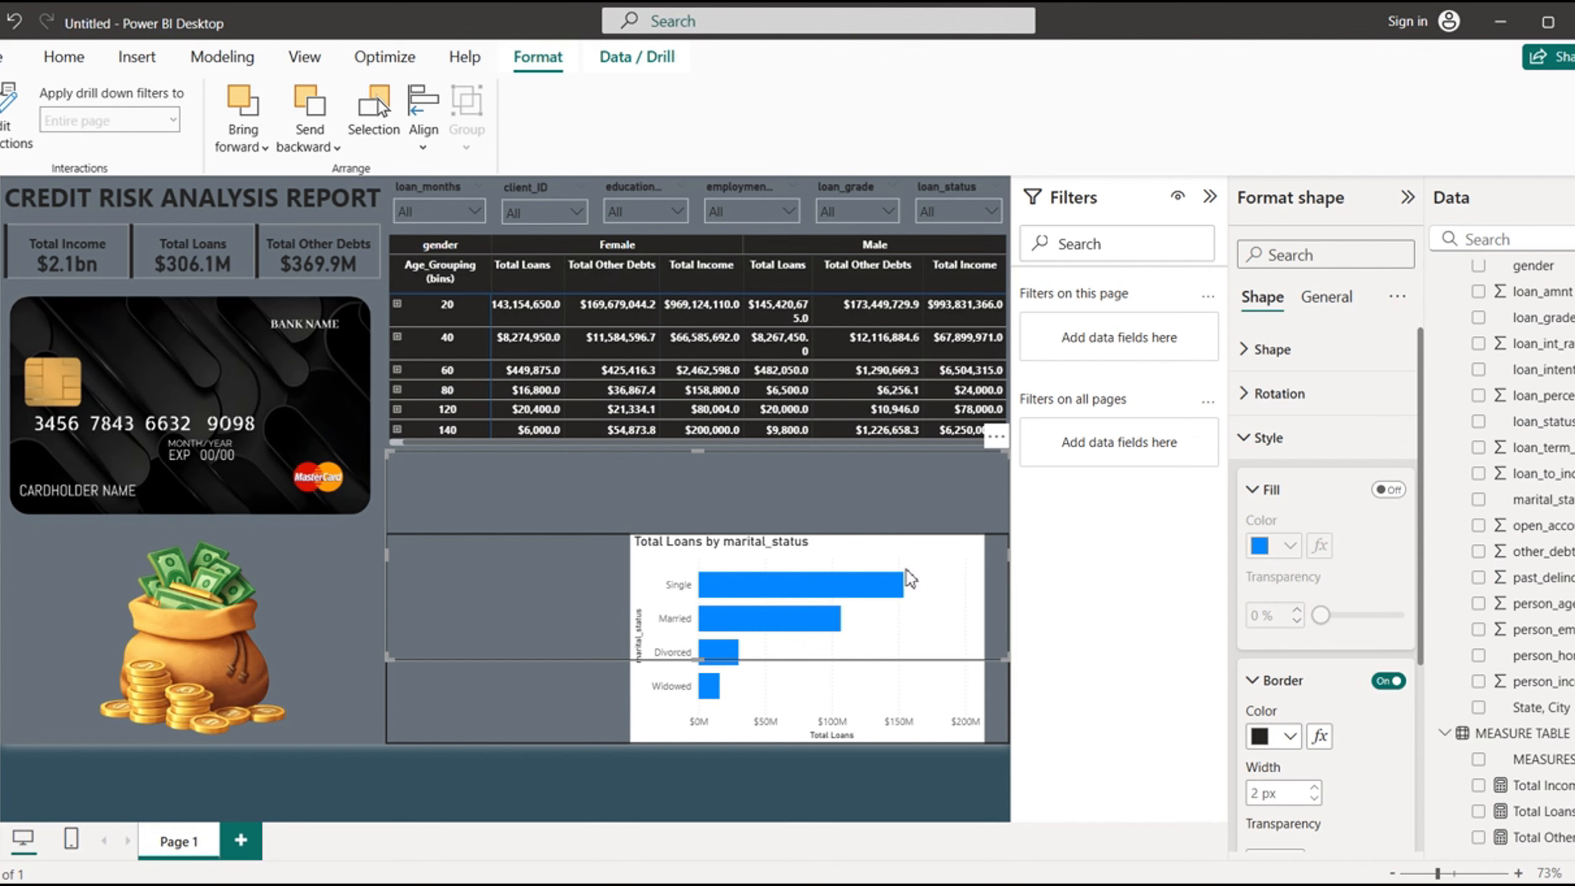
drag(1010, 574, 704, 578)
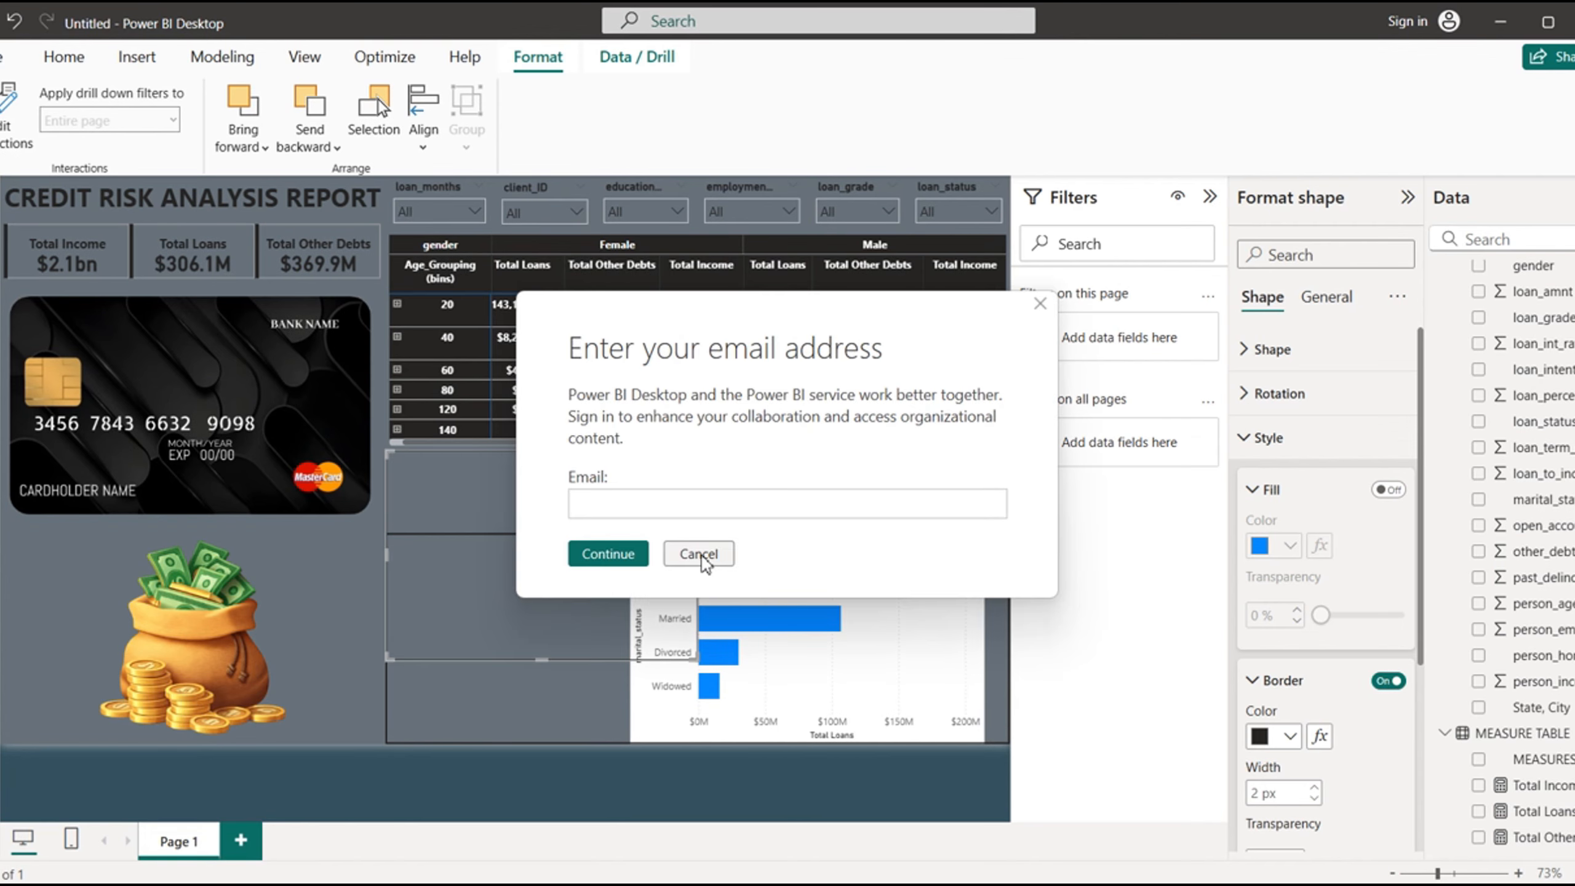
click(701, 553)
- Place another copy of the wide outline rectangle over the money bag image and narrow it to end near the card image's right edge
click(188, 721)
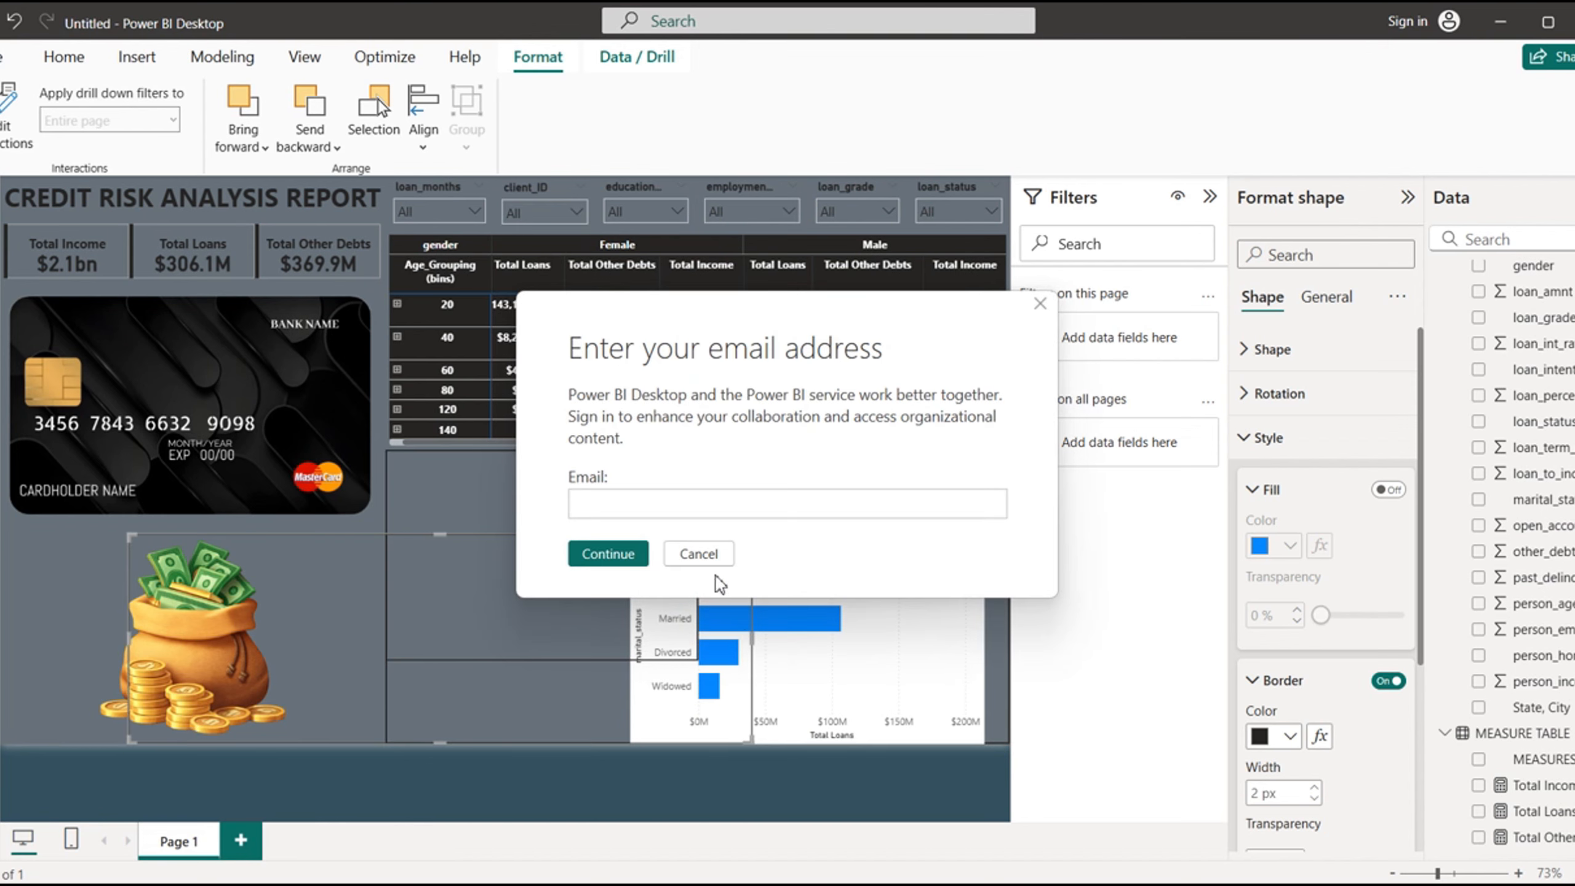
click(699, 553)
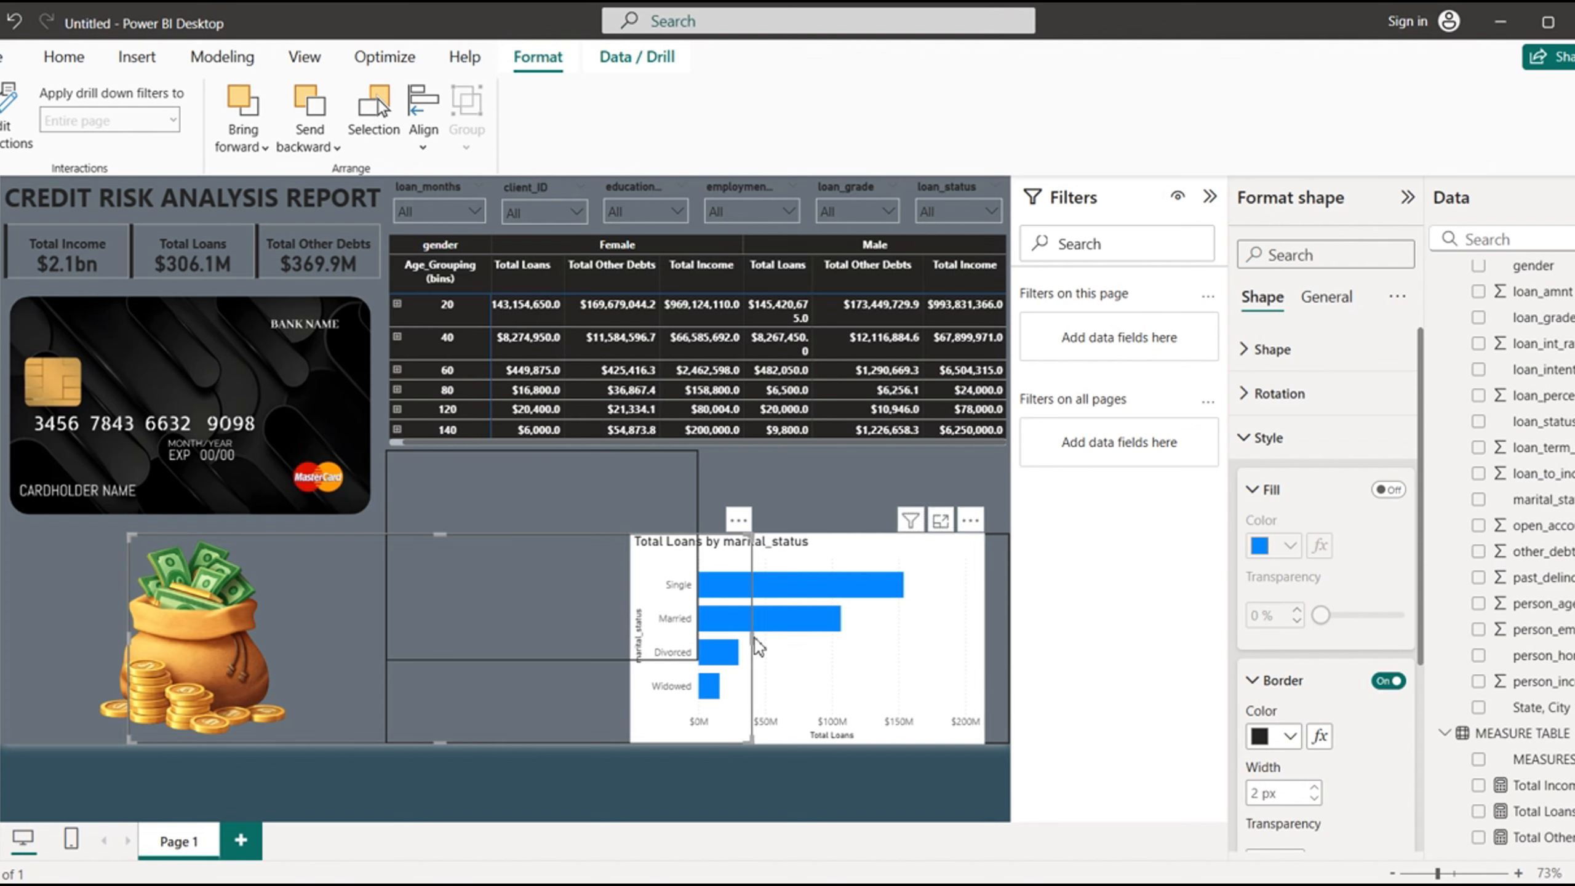
drag(753, 637, 363, 679)
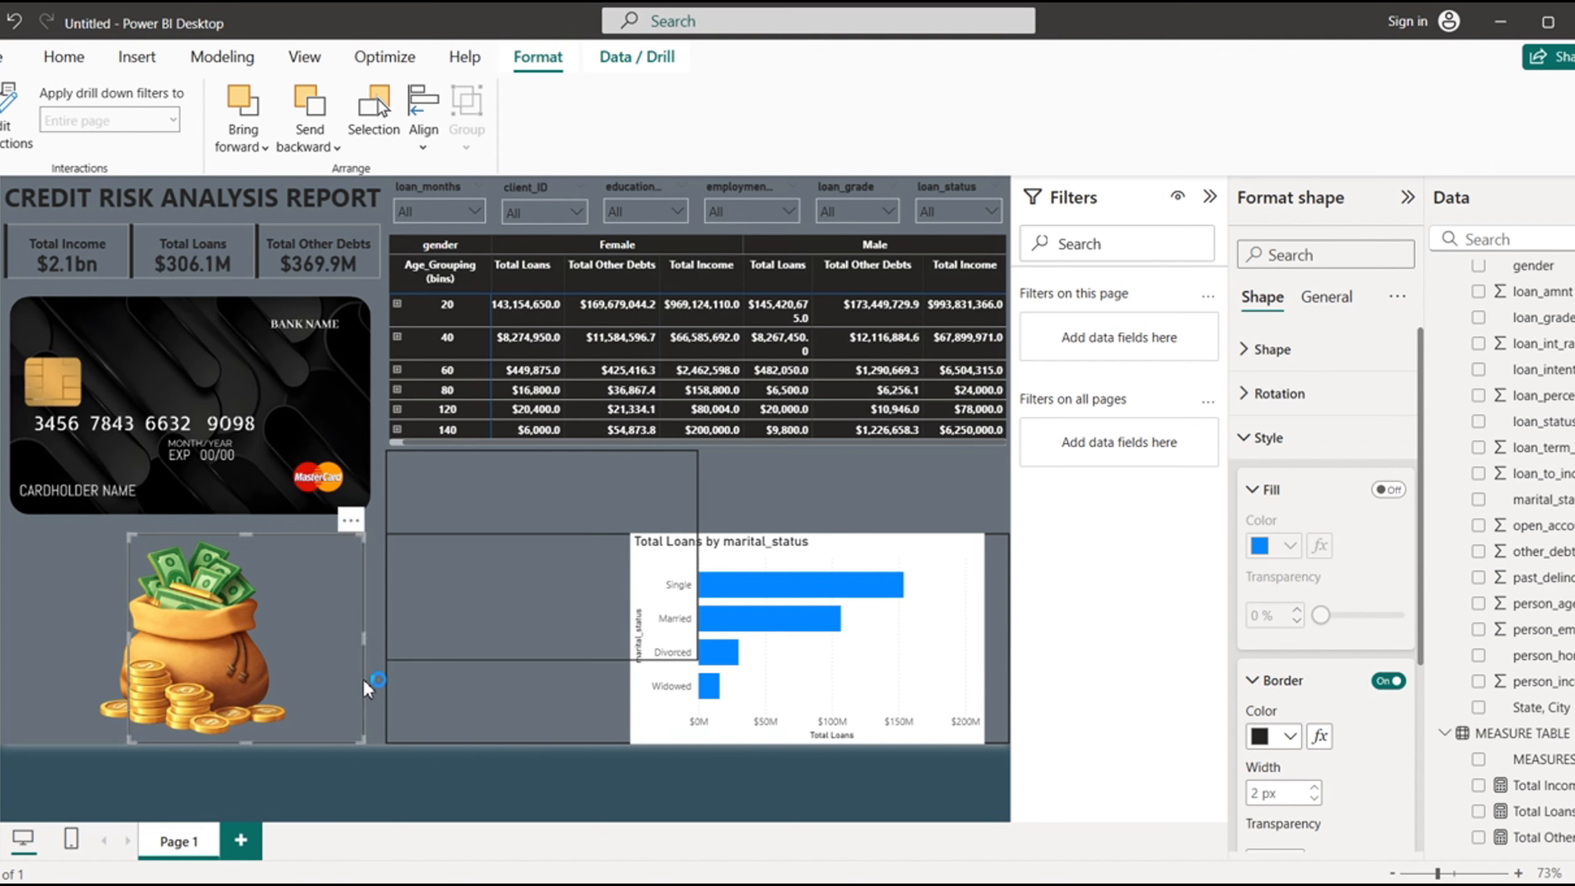
click(700, 557)
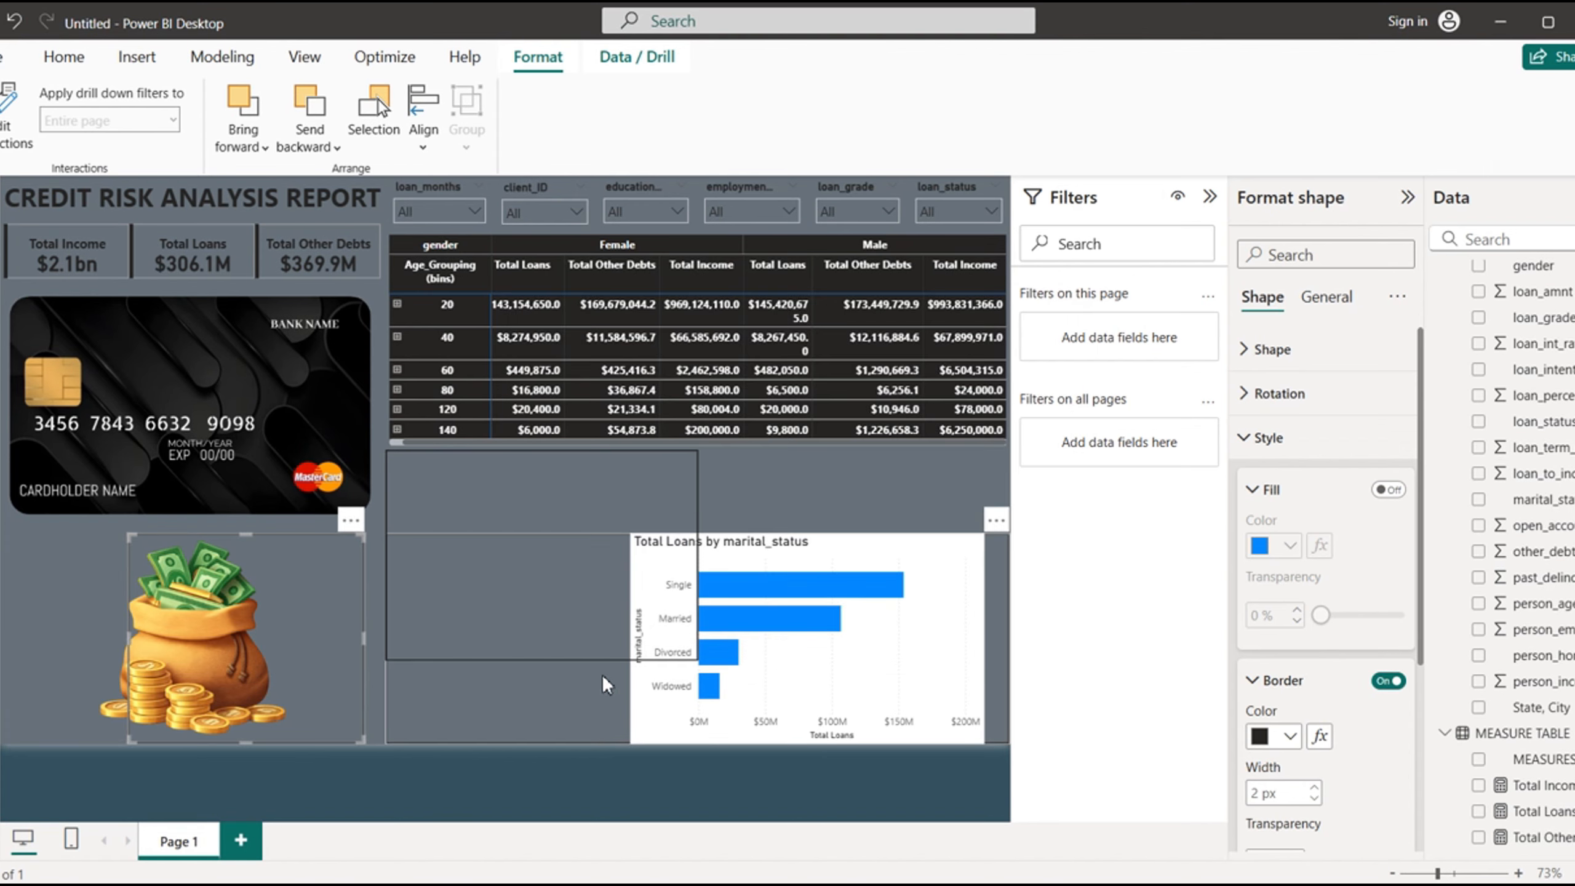
- Move the remaining wide rectangle over to the money bag image and narrow it so that it frames the whole picture
click(577, 687)
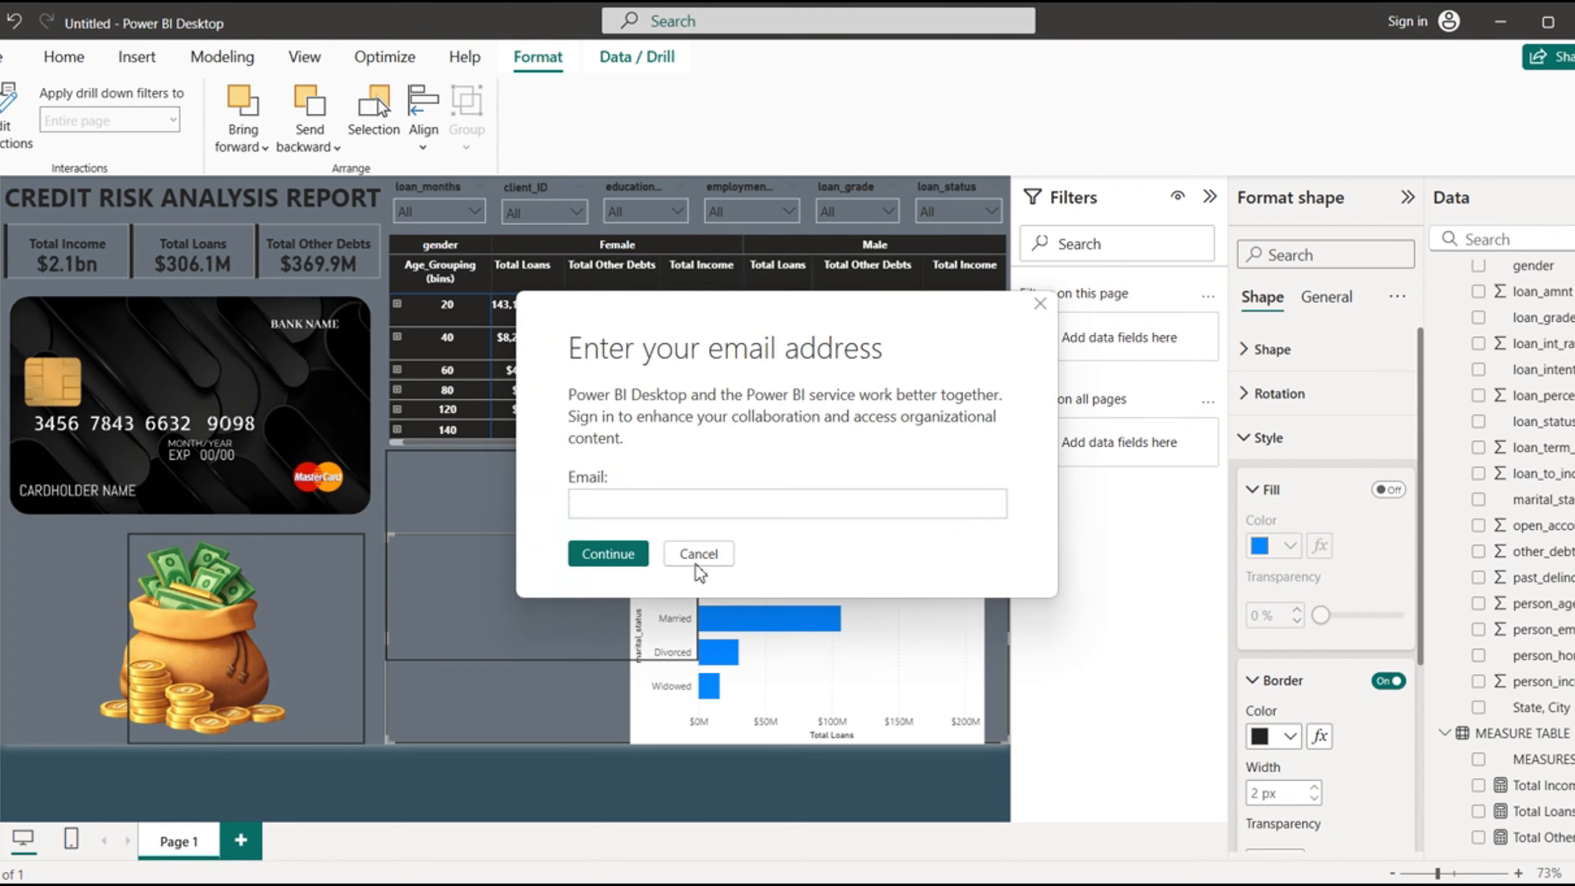
click(697, 554)
drag(499, 690, 155, 760)
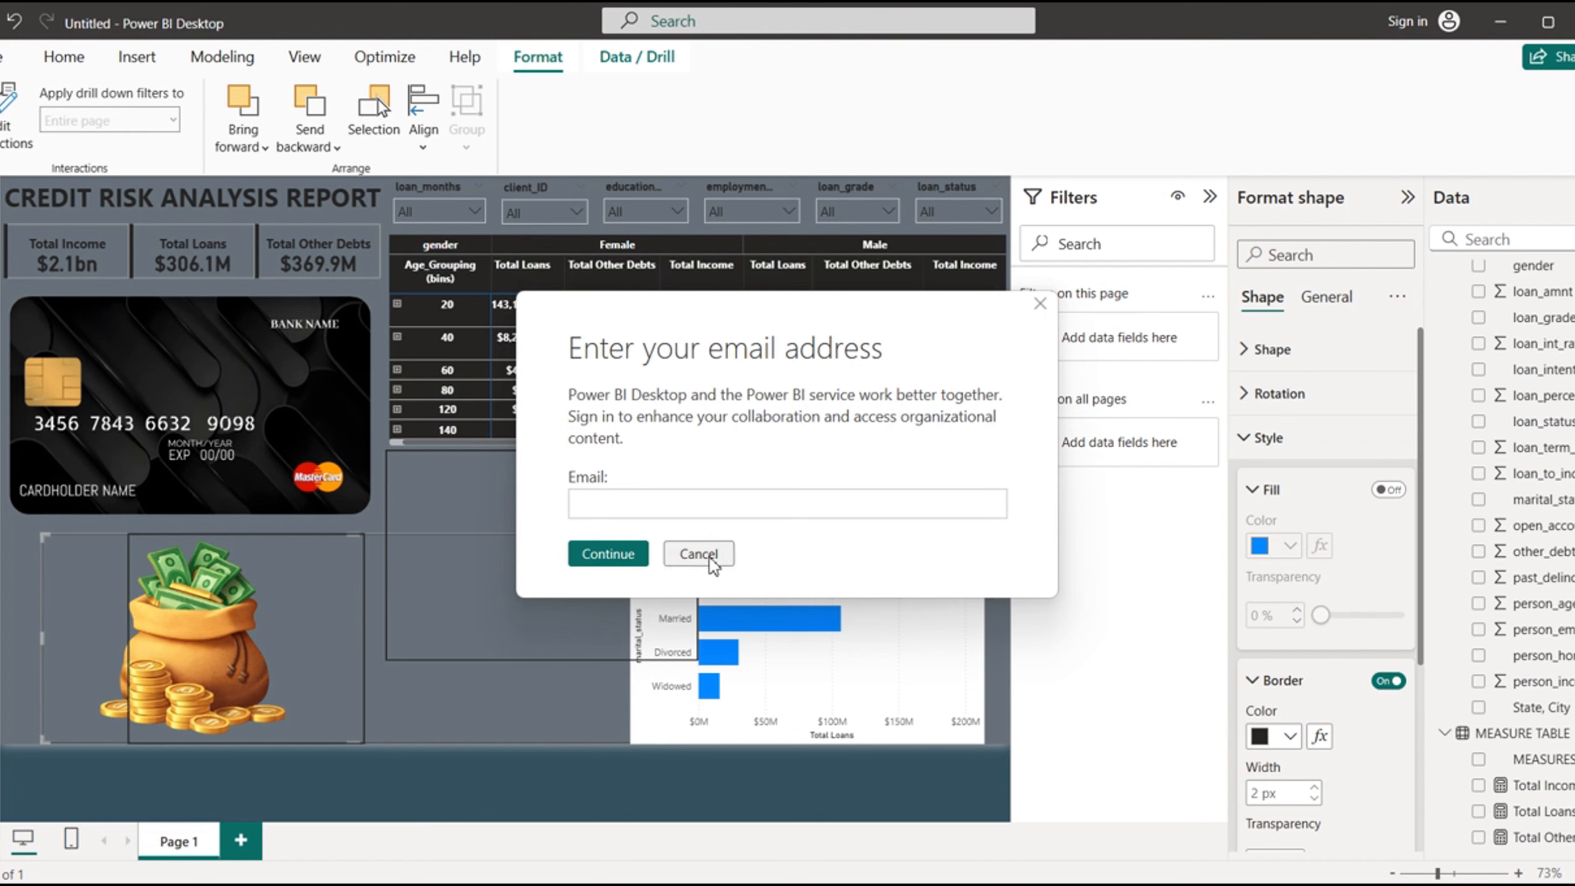
click(683, 555)
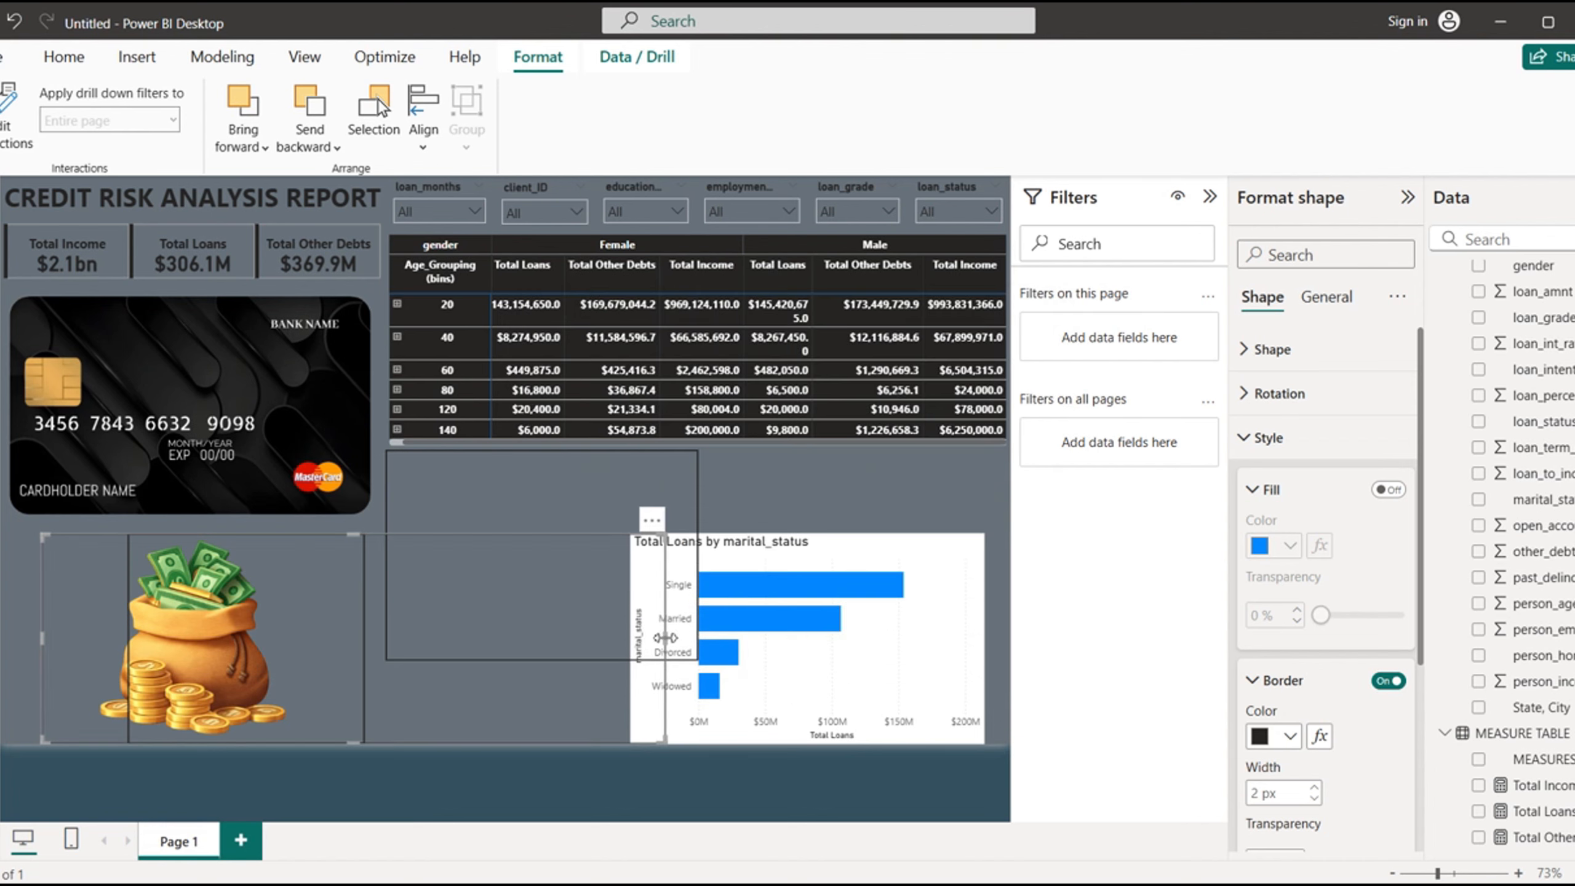
drag(666, 642, 357, 682)
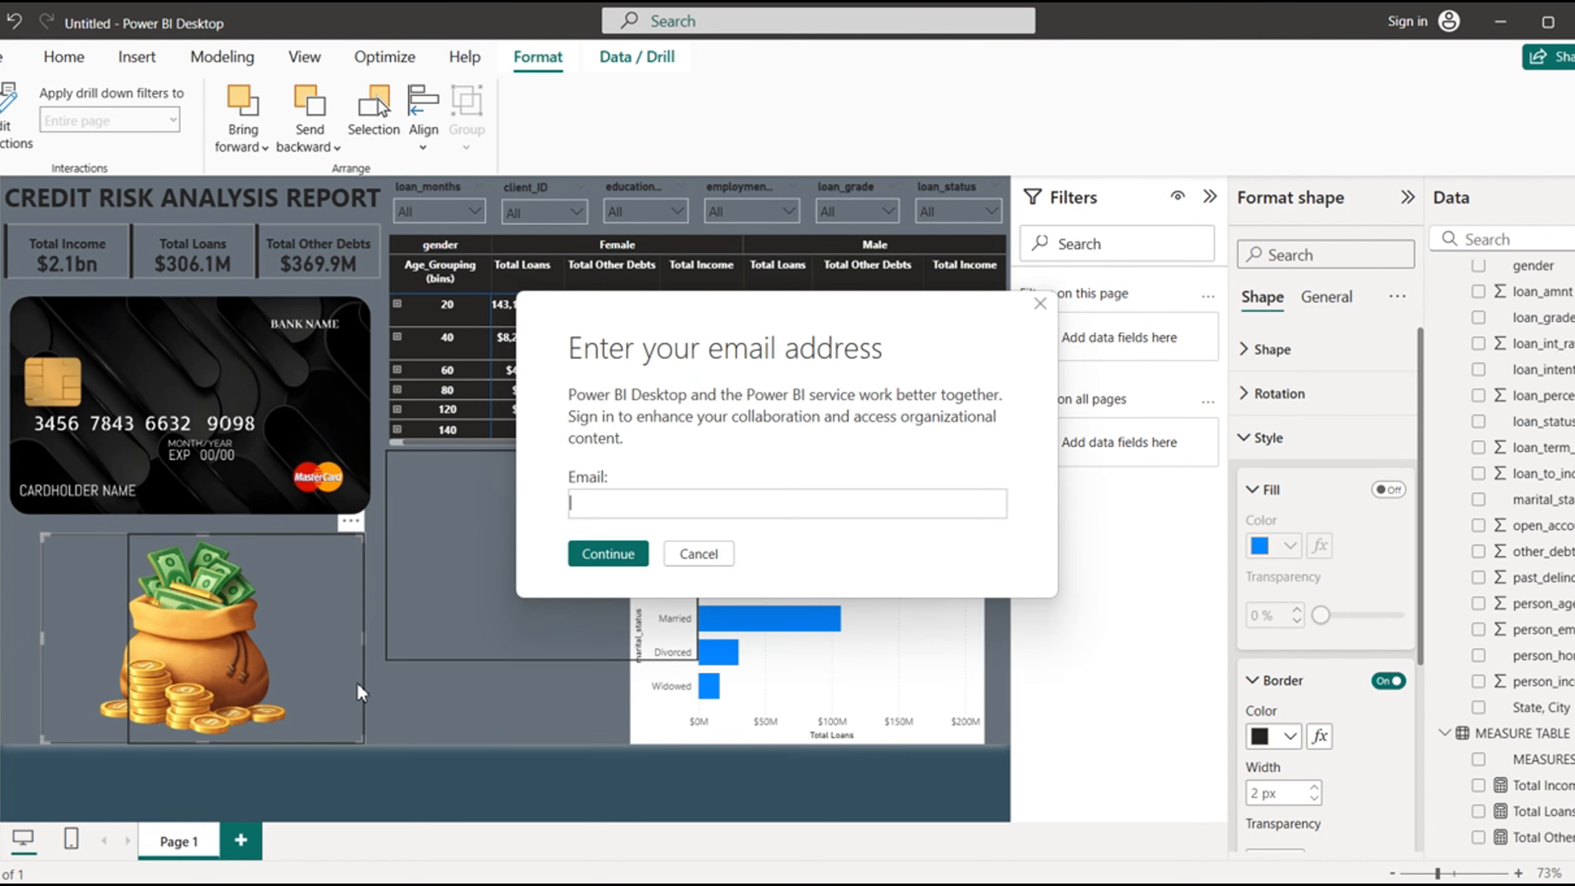
click(700, 556)
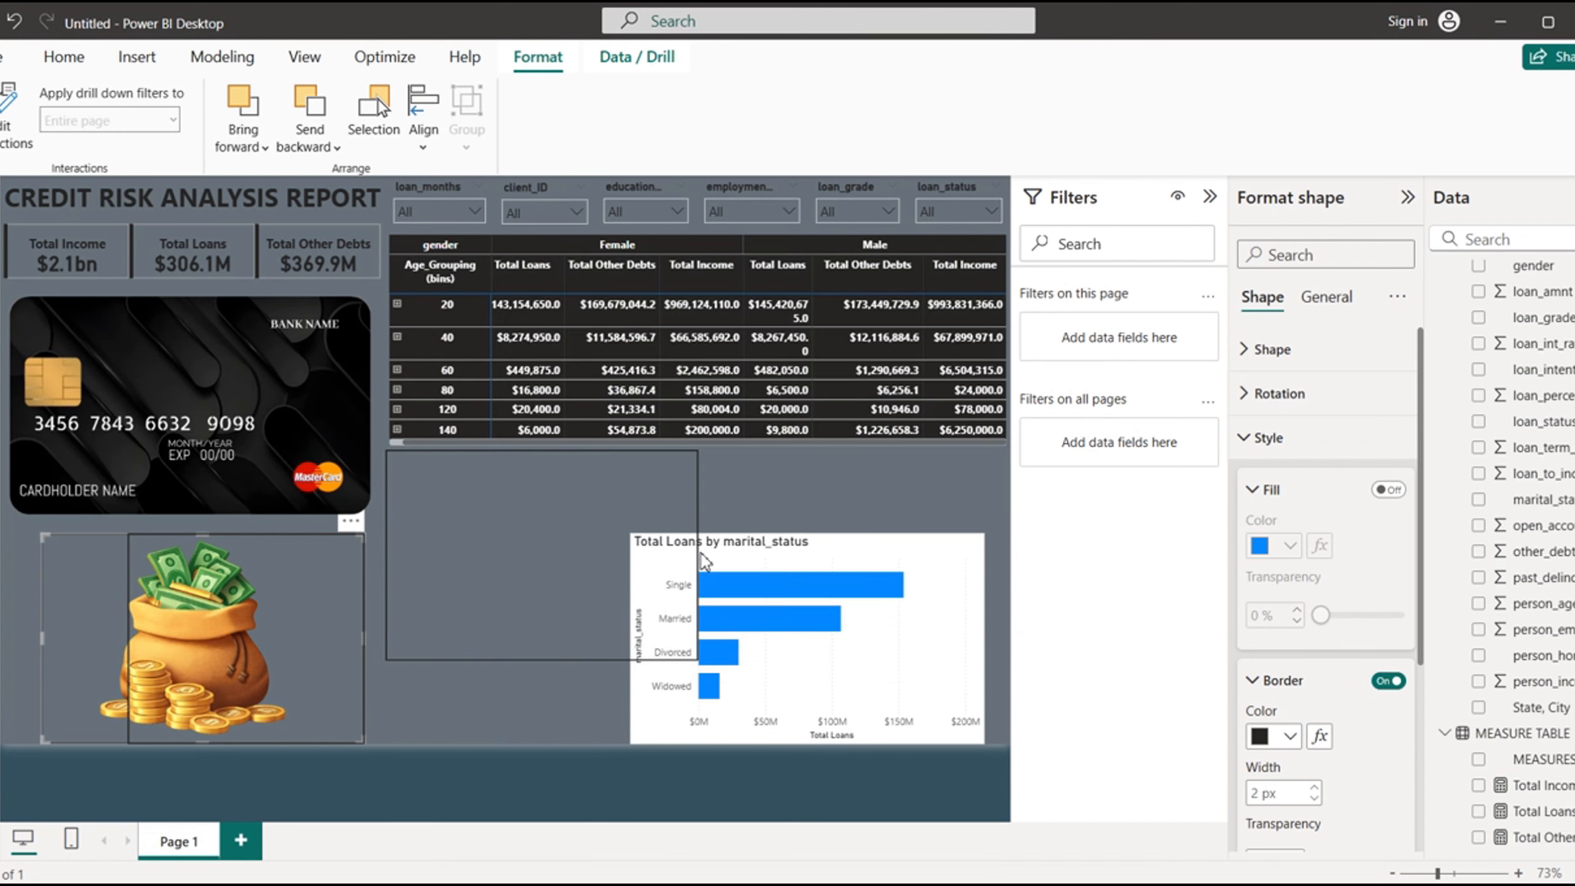
- Move the marital_status chart to the page's right edge and shorten the outline rectangle below the matrix from its lower side
mouse_move(821, 566)
mouse_down()
mouse_move(605, 563)
mouse_move(842, 537)
mouse_move(846, 566)
mouse_up()
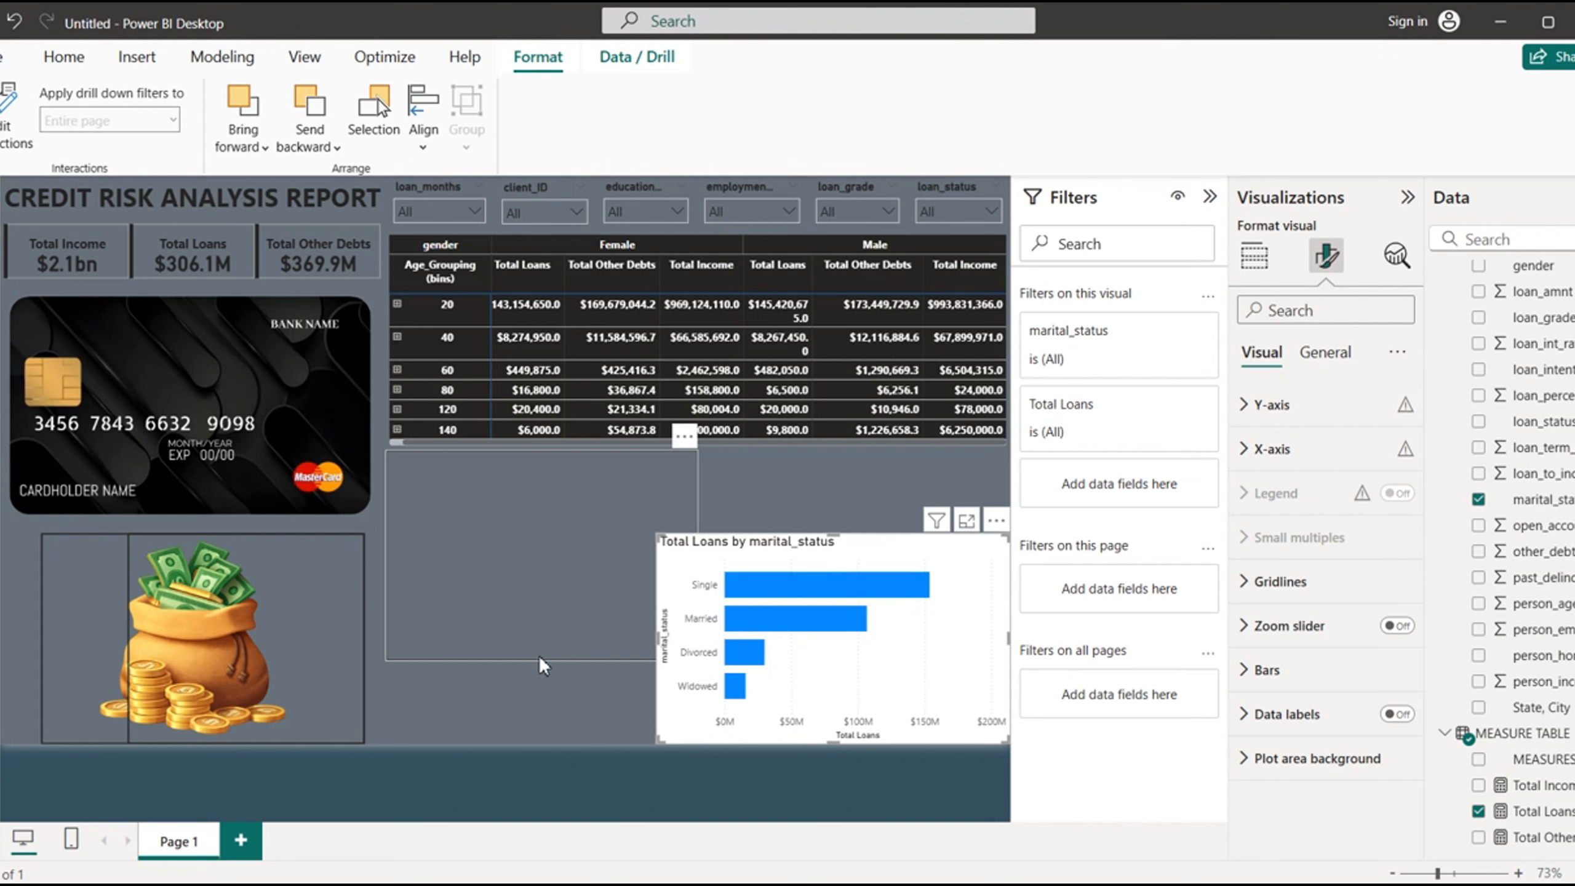
click(535, 632)
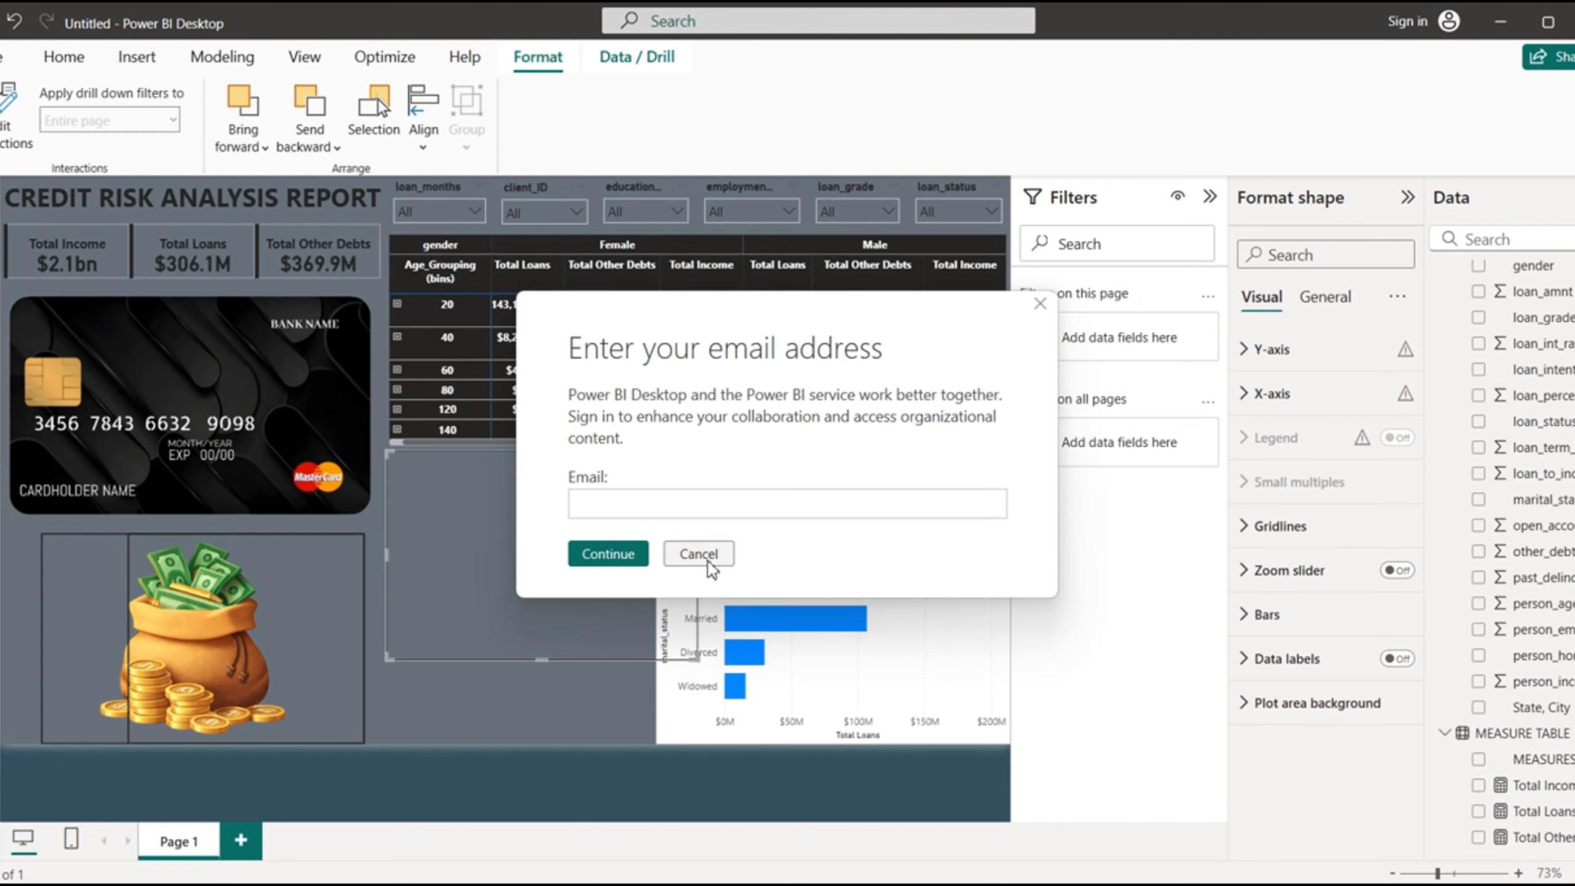
click(707, 558)
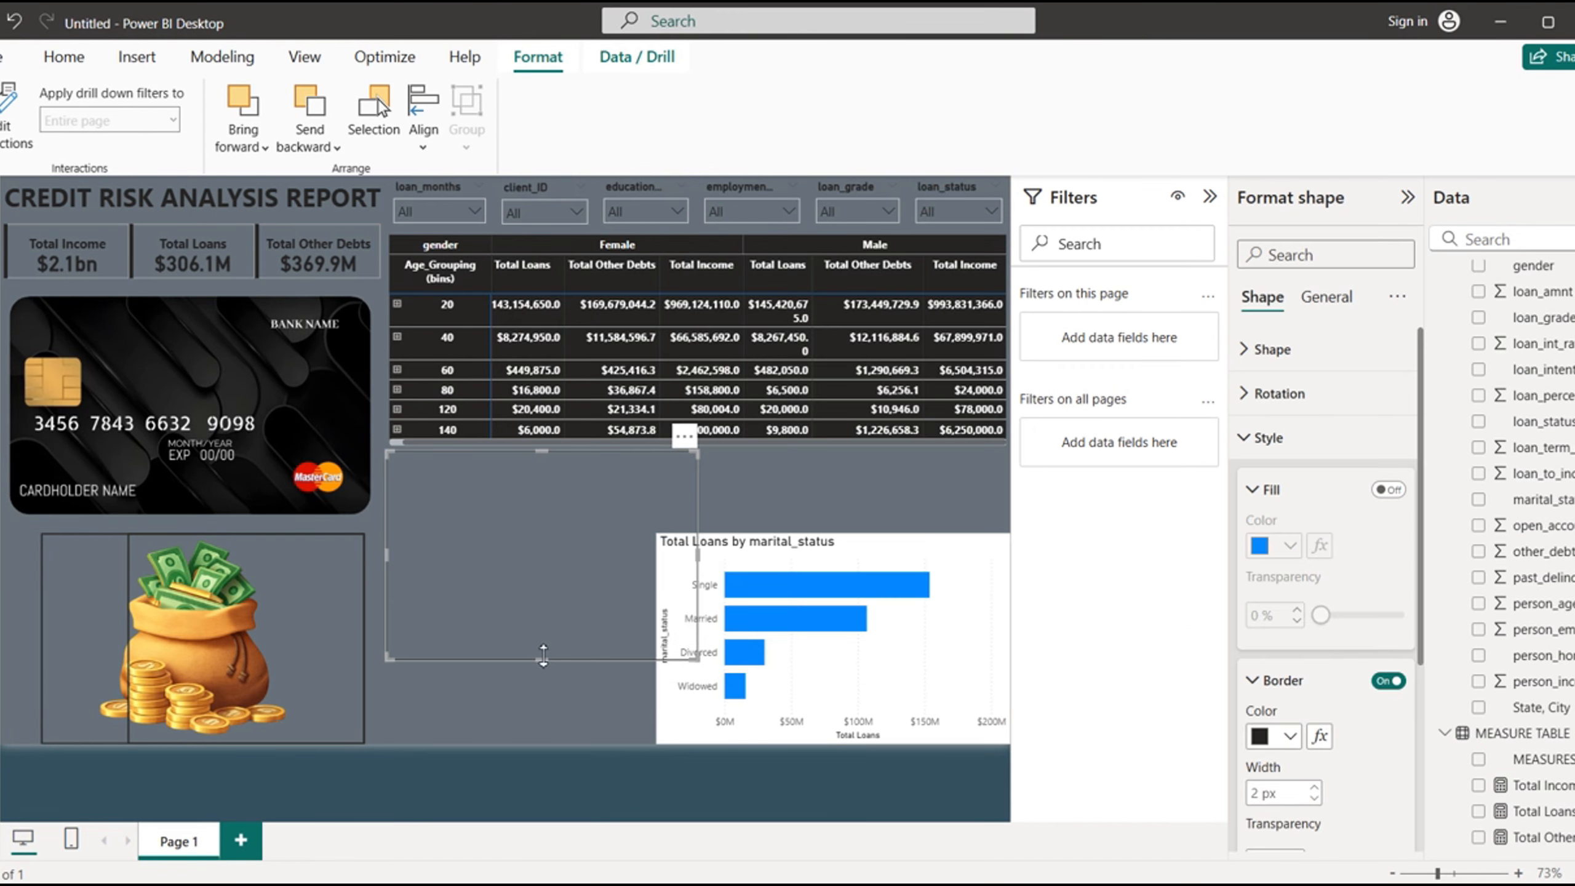
drag(544, 657, 552, 612)
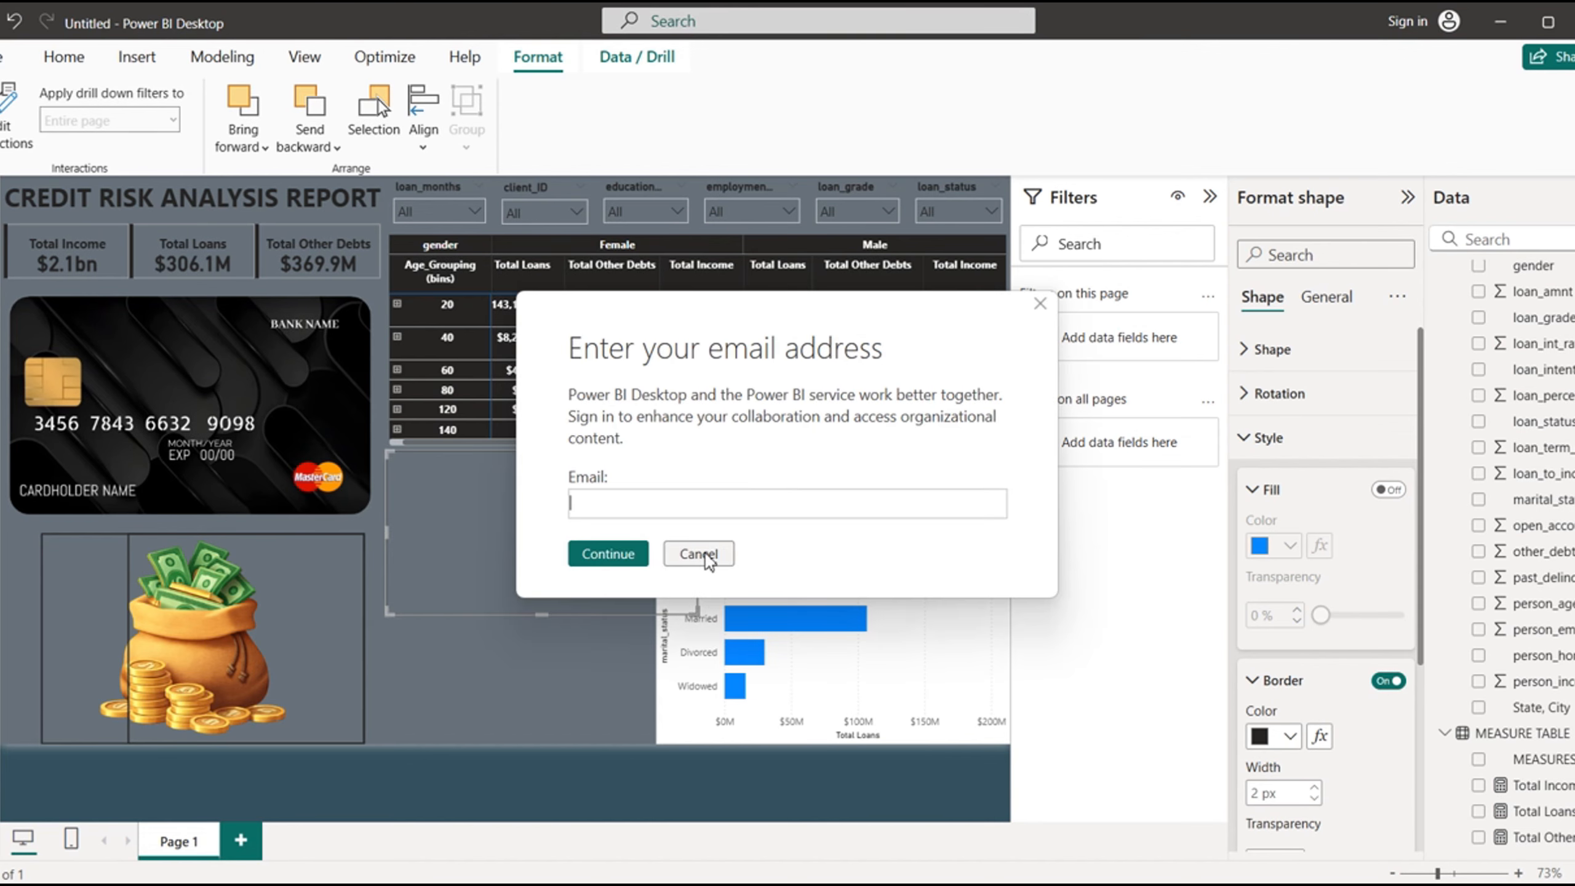
click(700, 555)
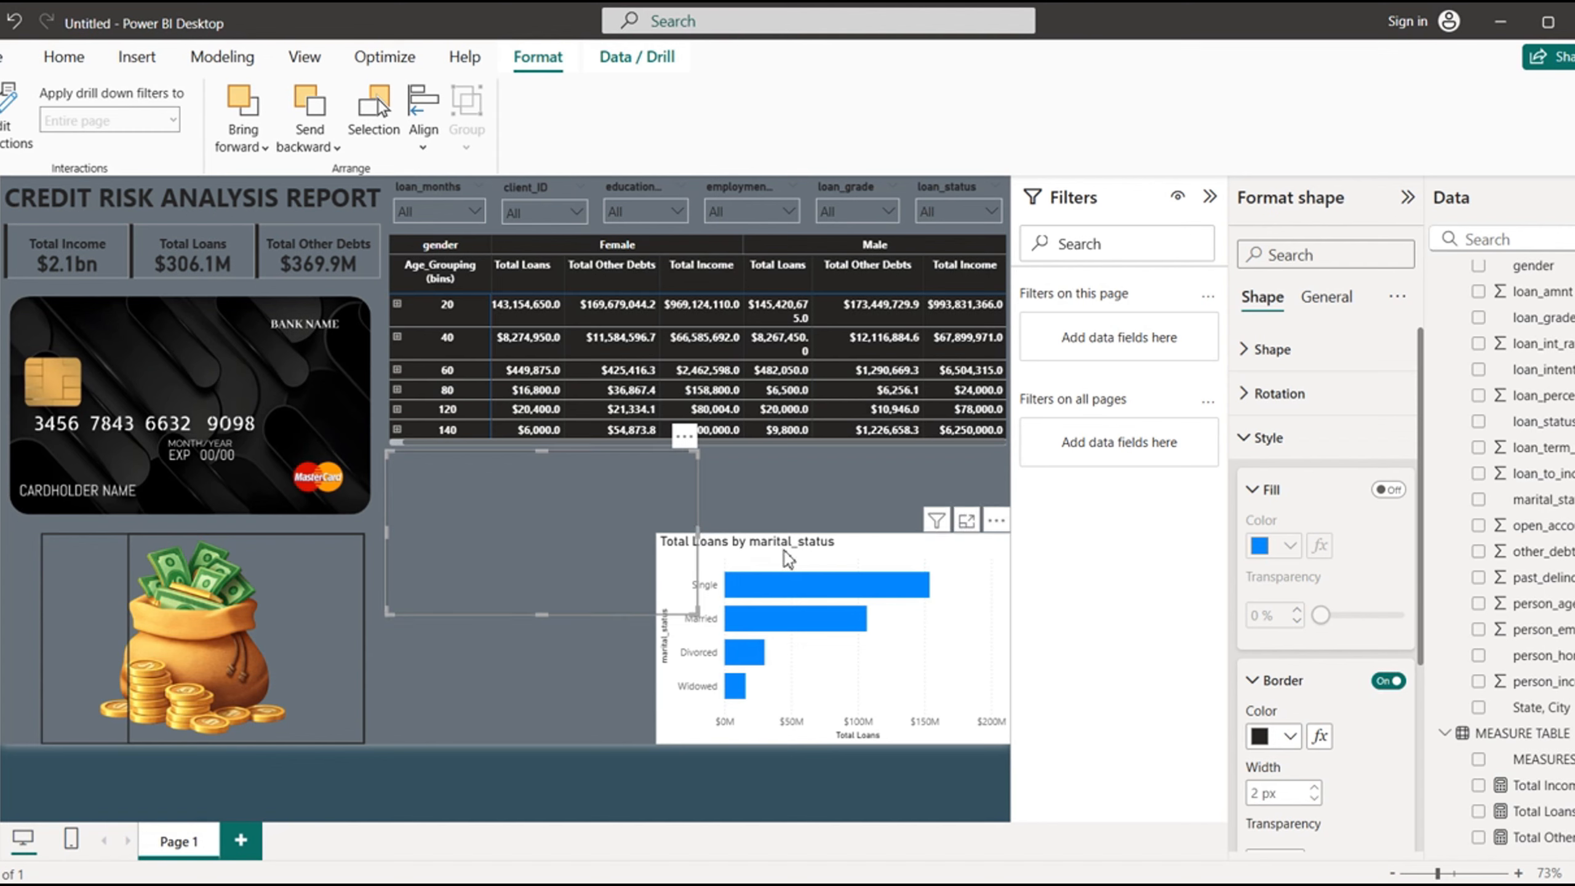
- Move the Total Loans by marital_status chart into the rectangle below the matrix and resize it to fit the outline
drag(783, 550, 516, 469)
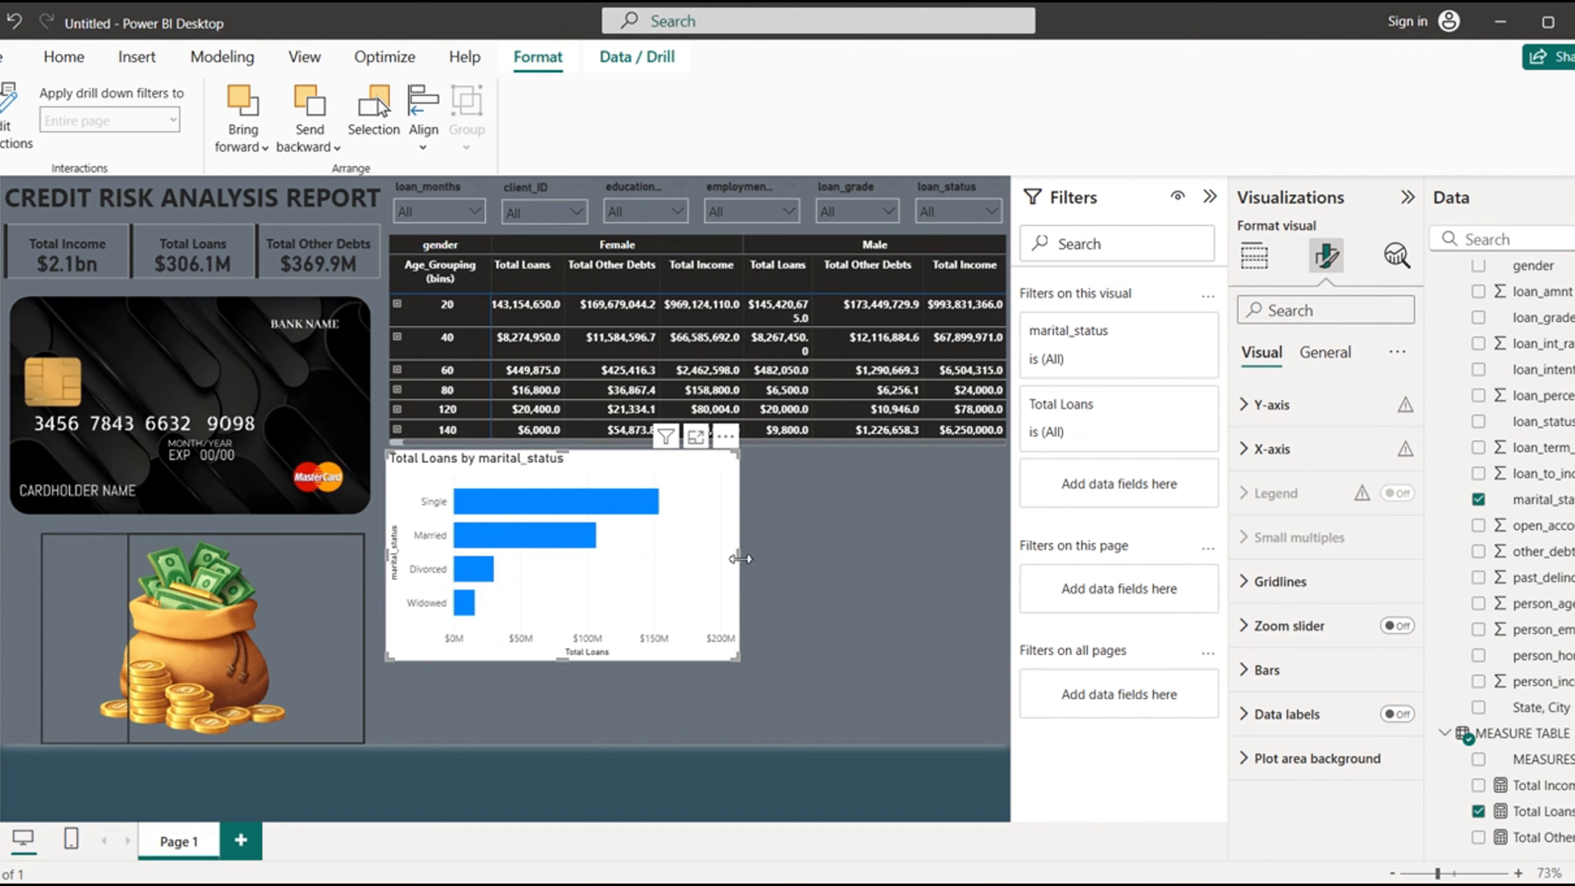
drag(739, 558, 694, 563)
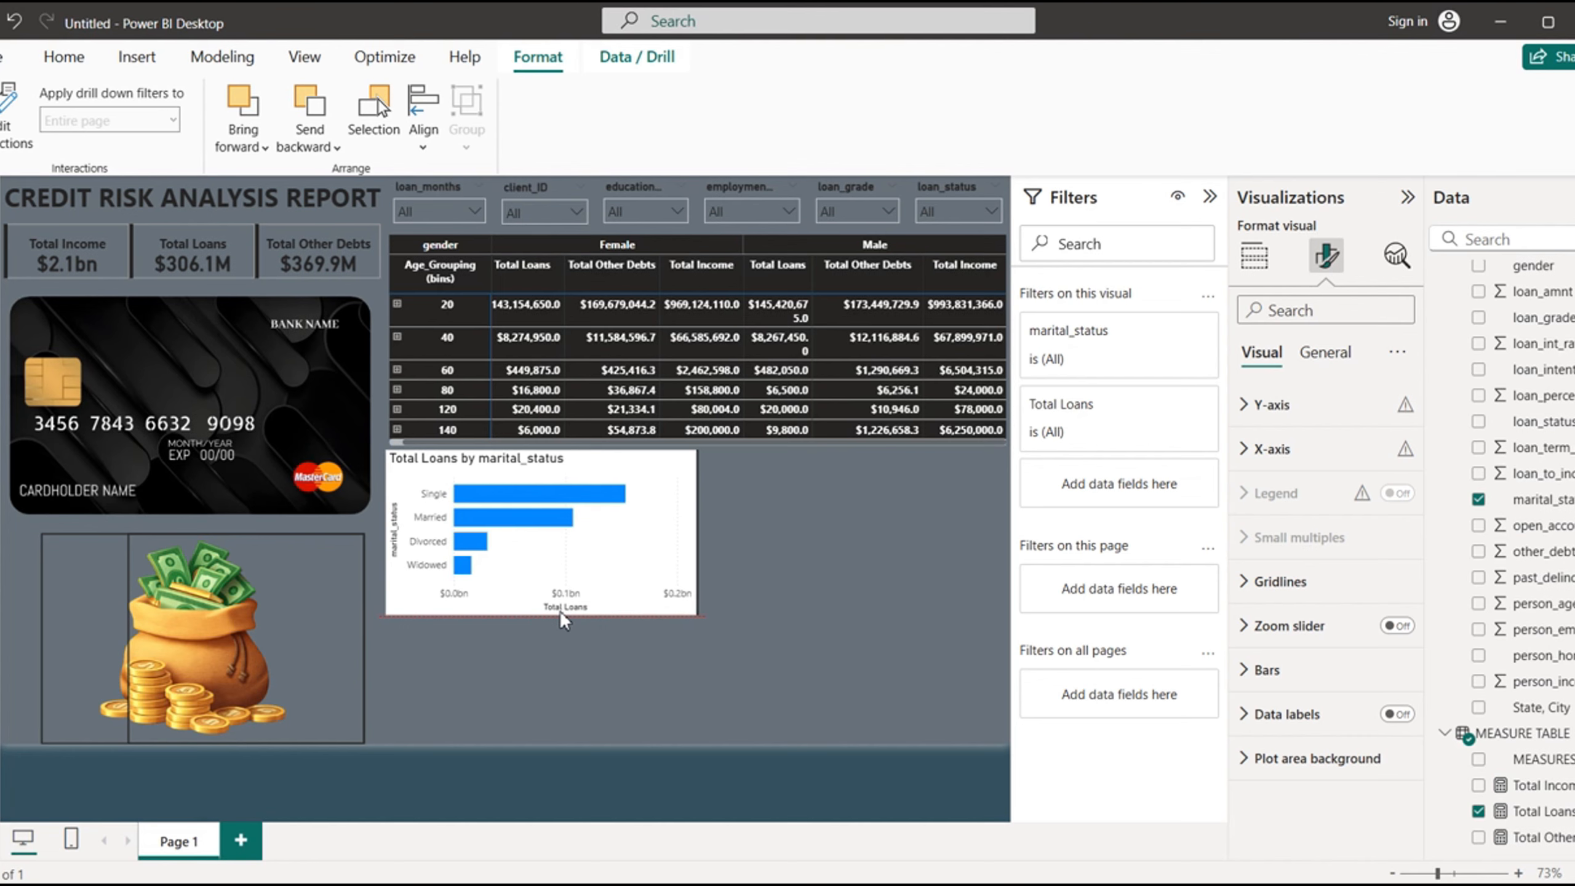
drag(560, 610, 560, 611)
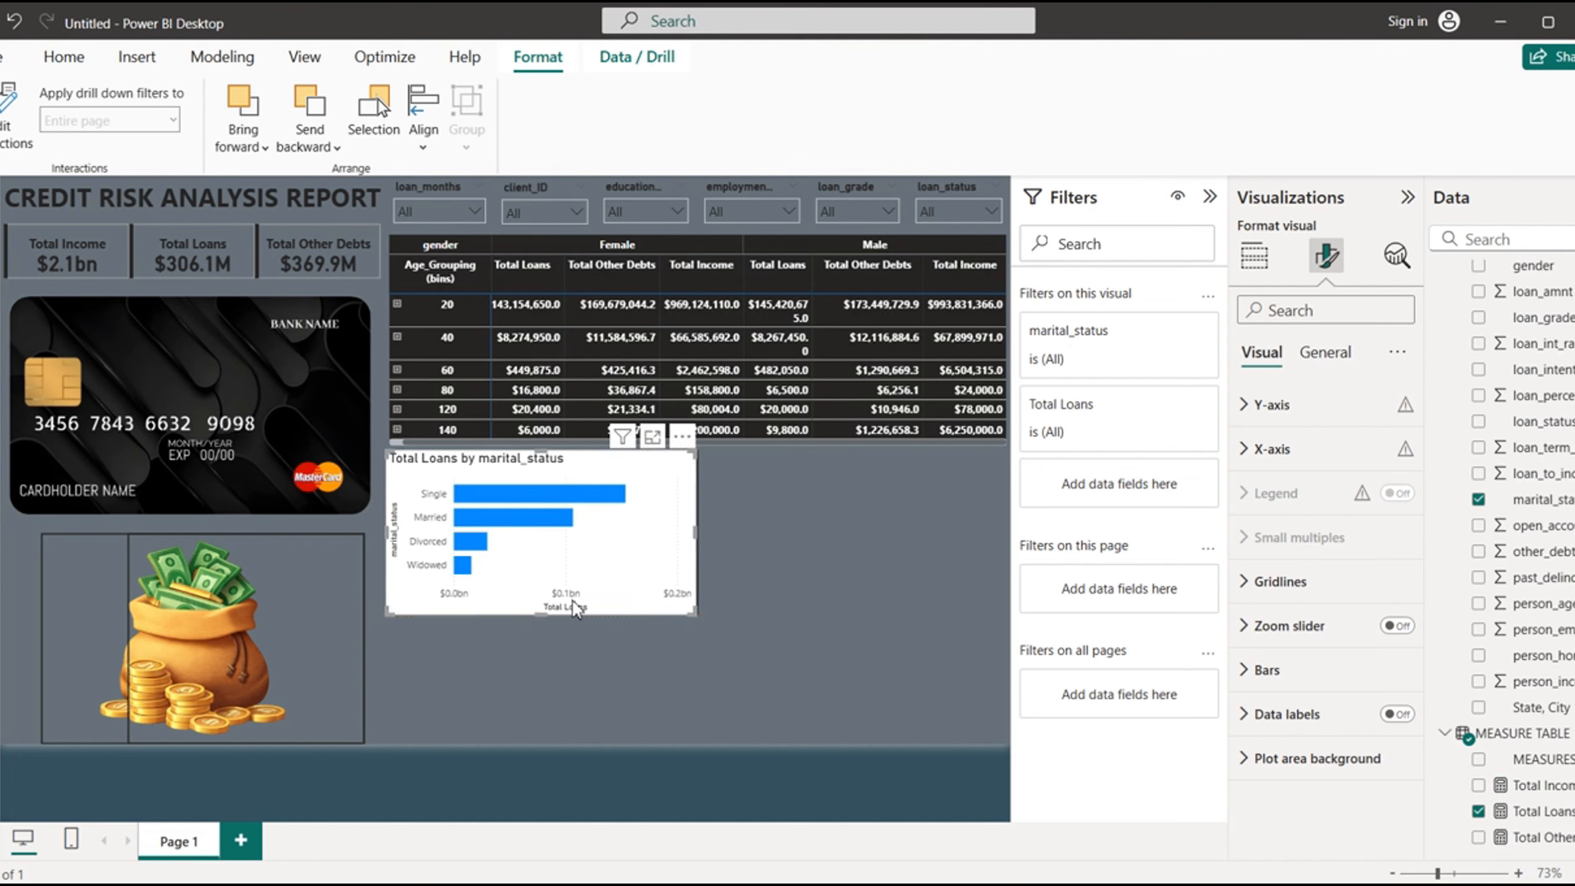
- Make the chart's Y-axis values bold with color #252423 and turn off the Y-axis title
click(1249, 415)
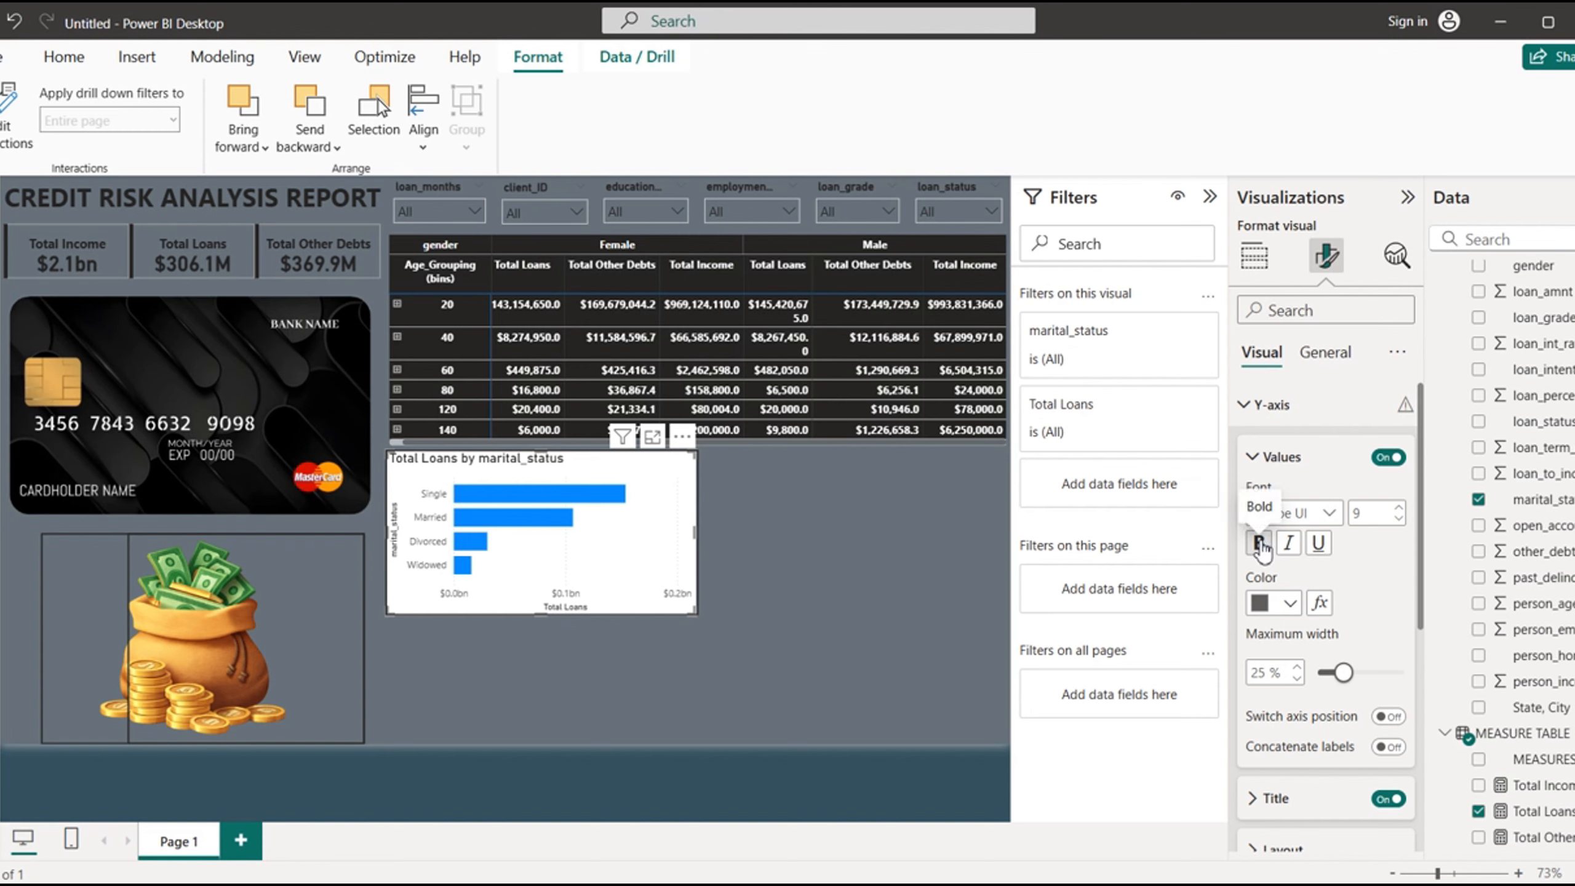
click(1289, 603)
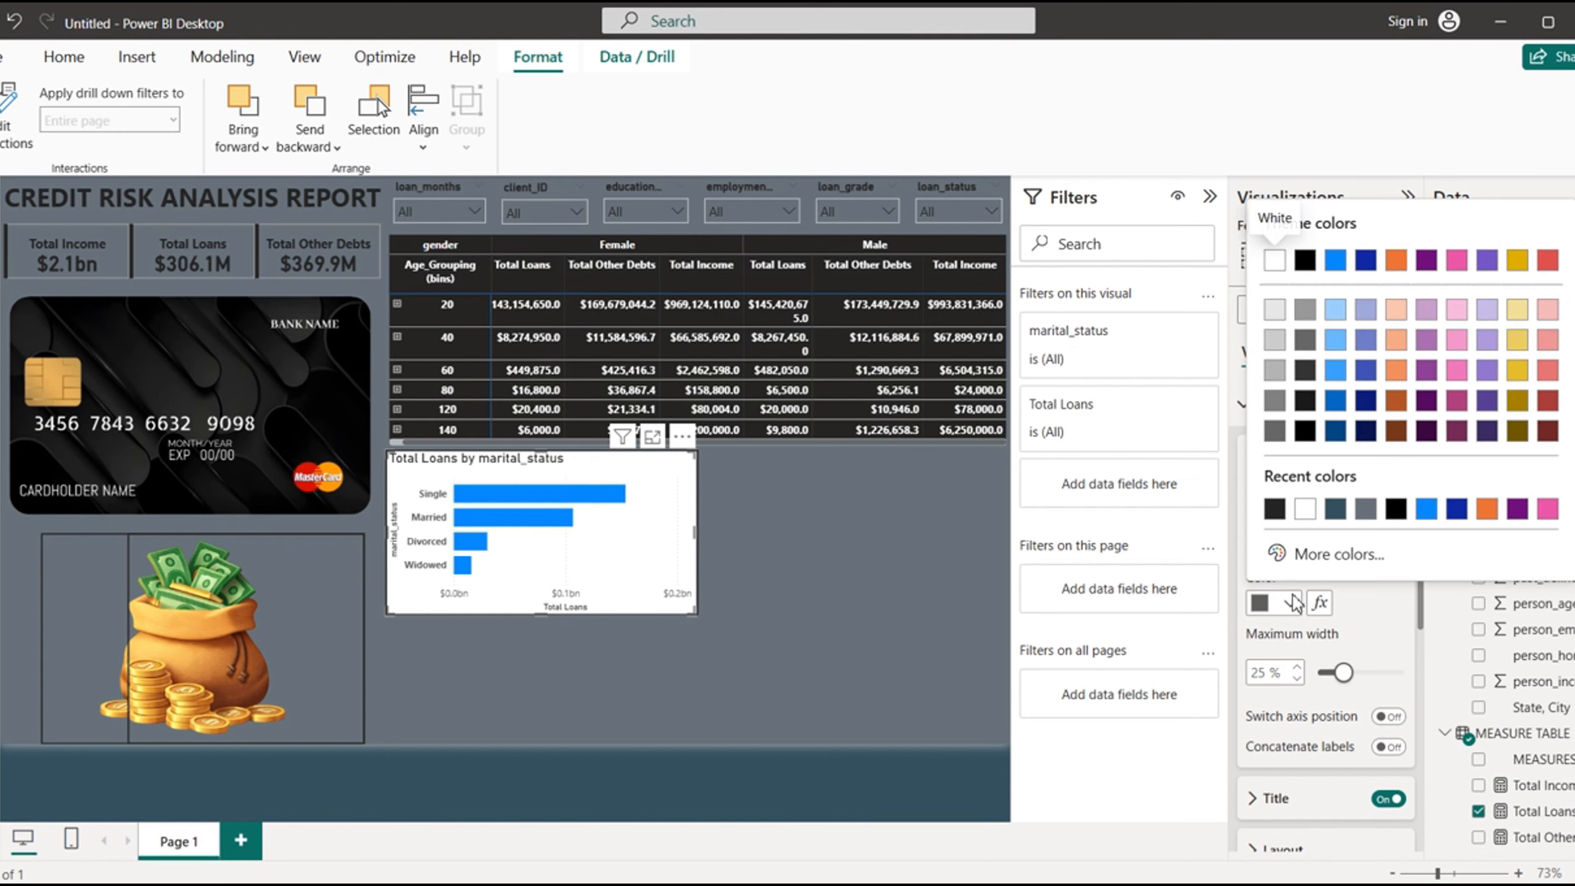
click(1274, 510)
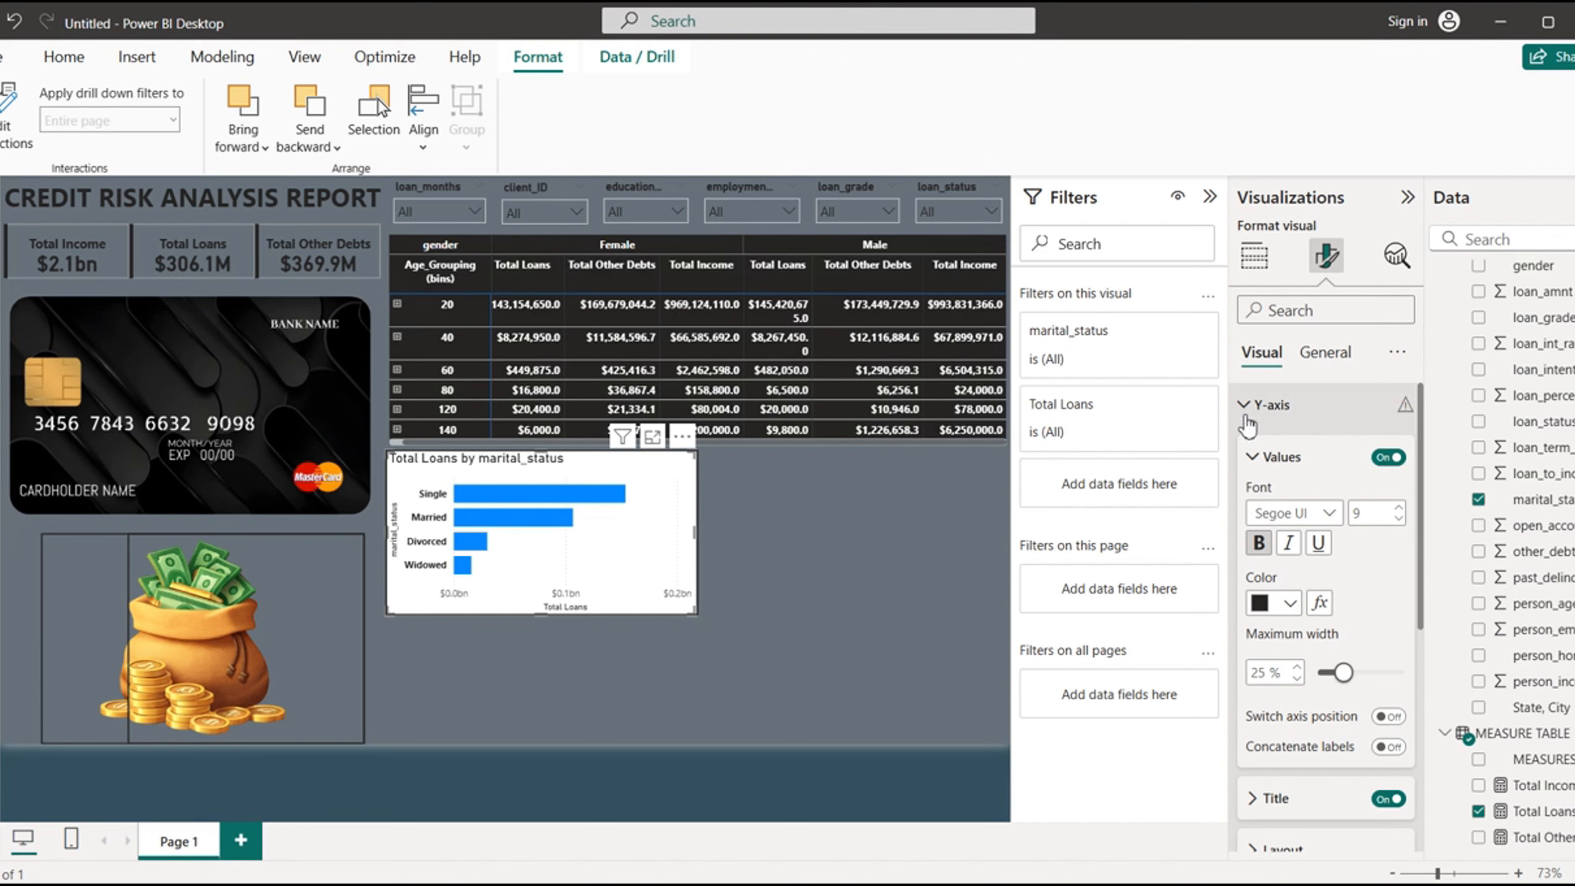
click(1387, 802)
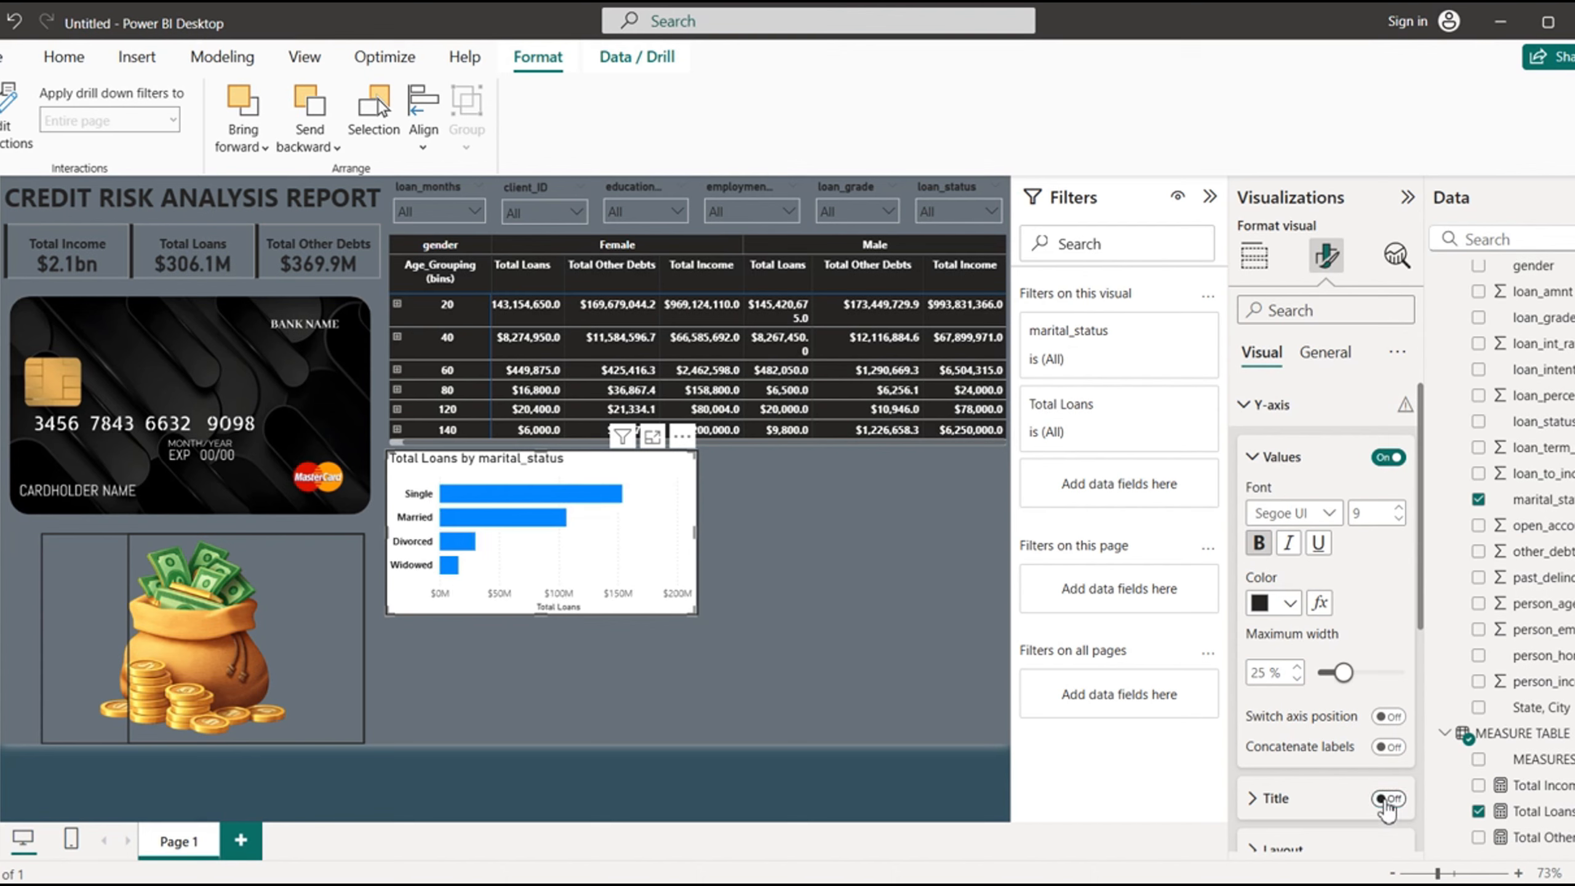
- Turn off both the title and the values of the marital status chart's X-axis
click(1255, 411)
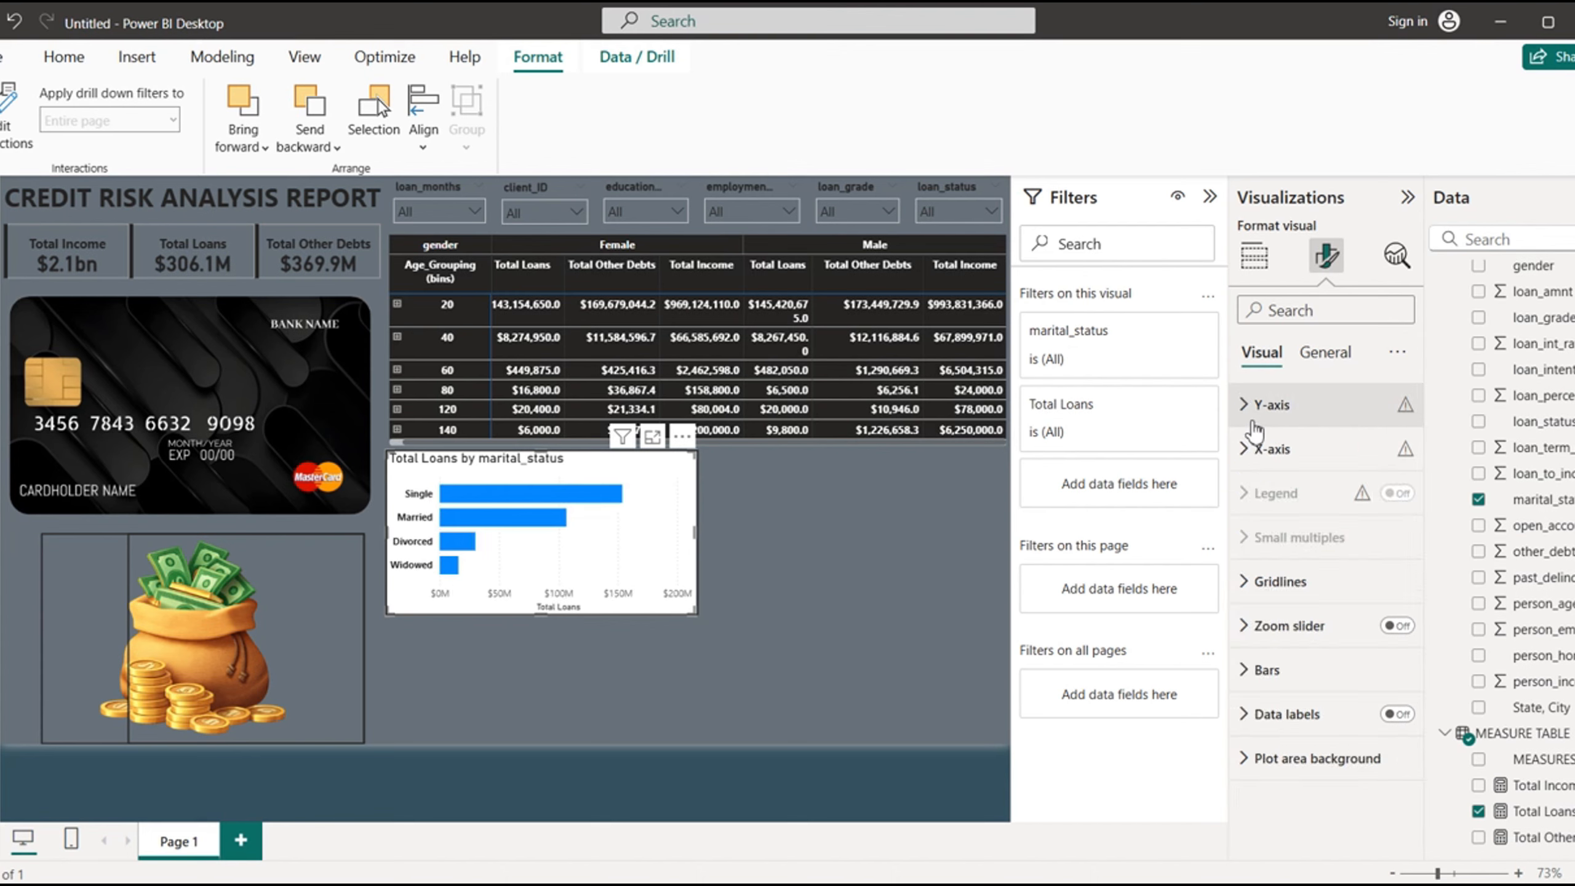
click(1262, 448)
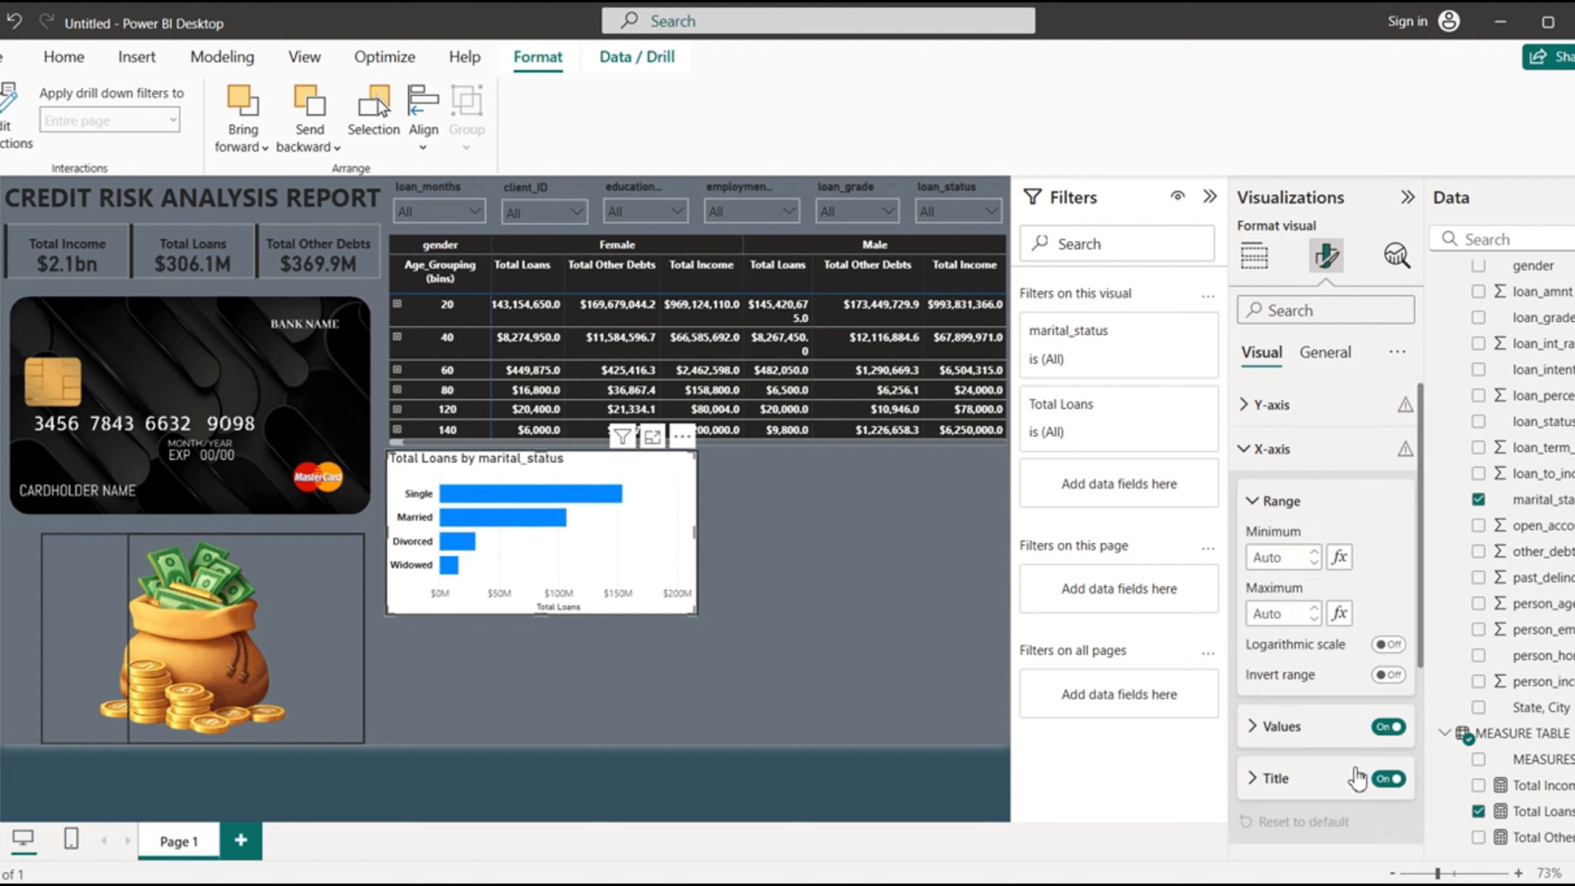
click(1388, 780)
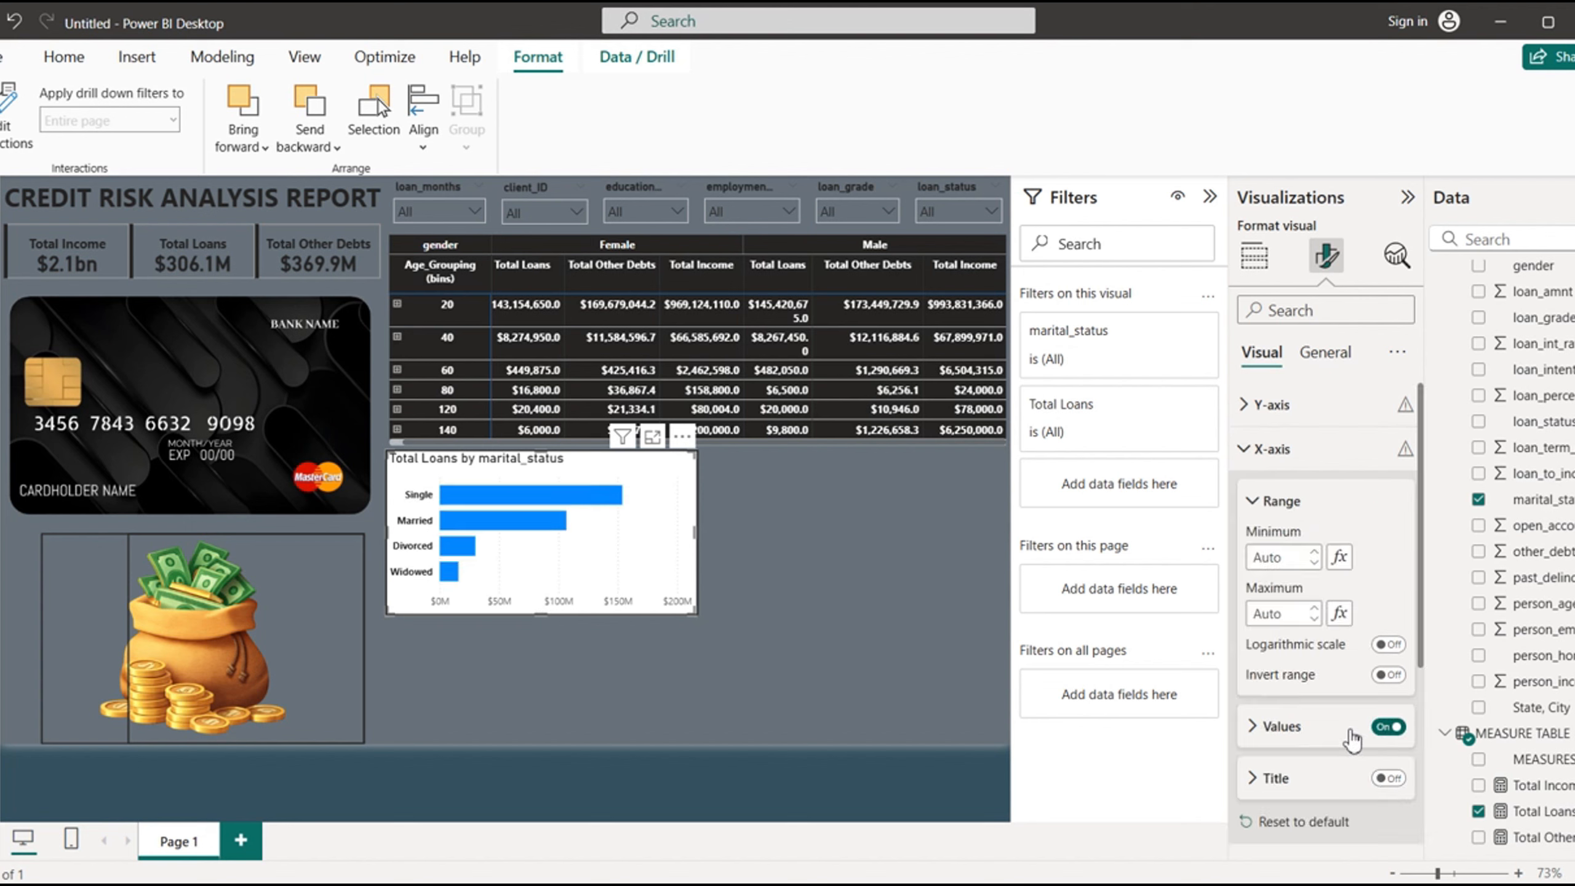
click(1255, 728)
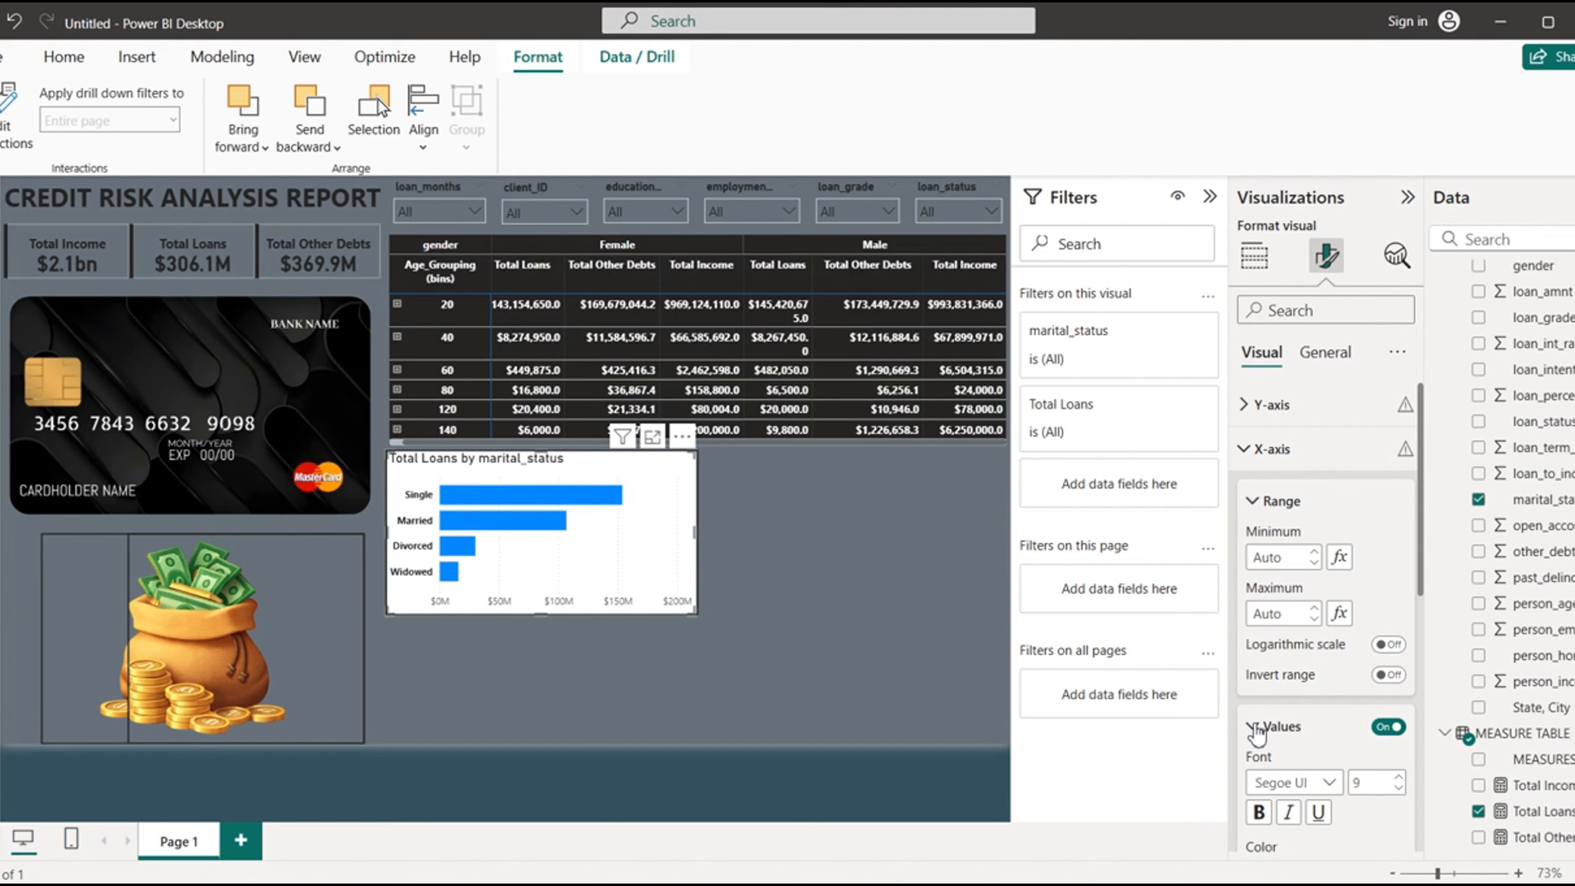
click(1388, 727)
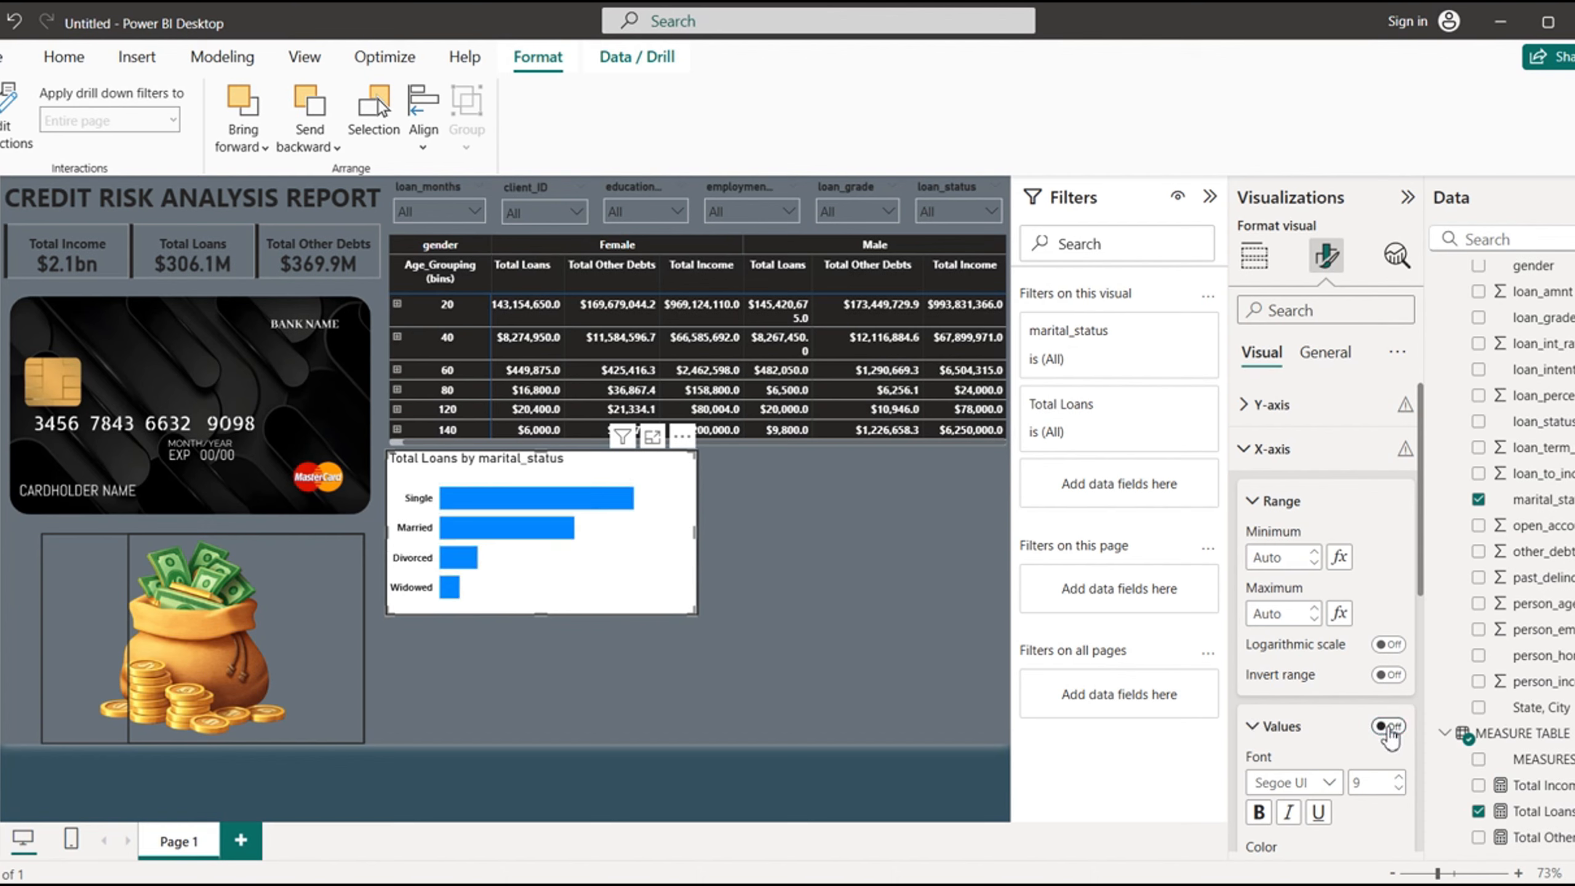
click(1247, 449)
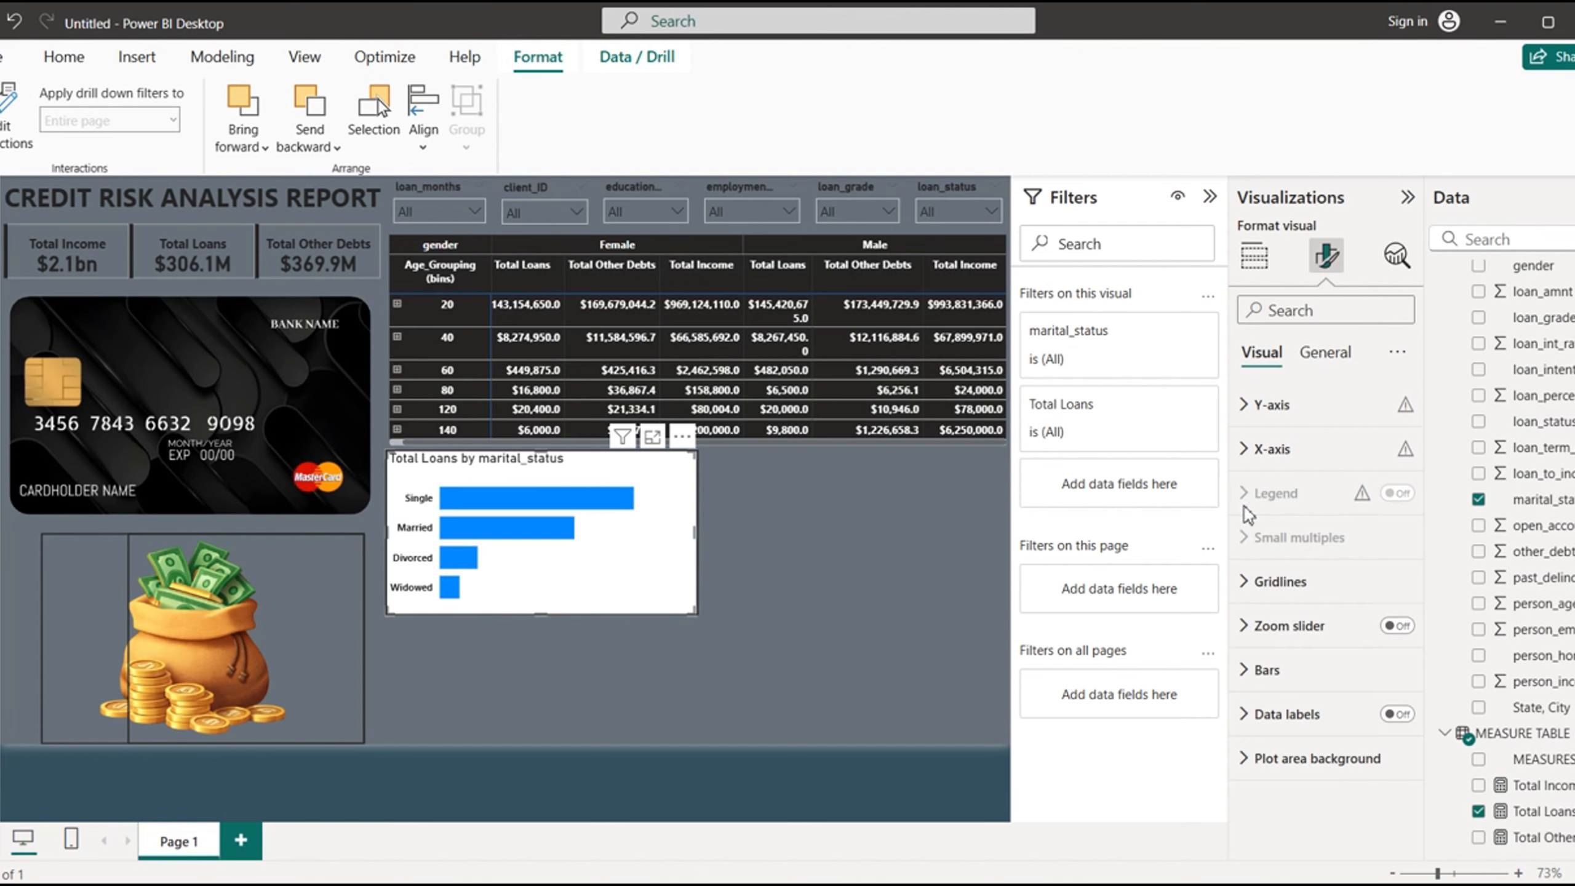
- Turn on the chart's zoom slider and recolor all bars with the near-black recent color
click(1248, 583)
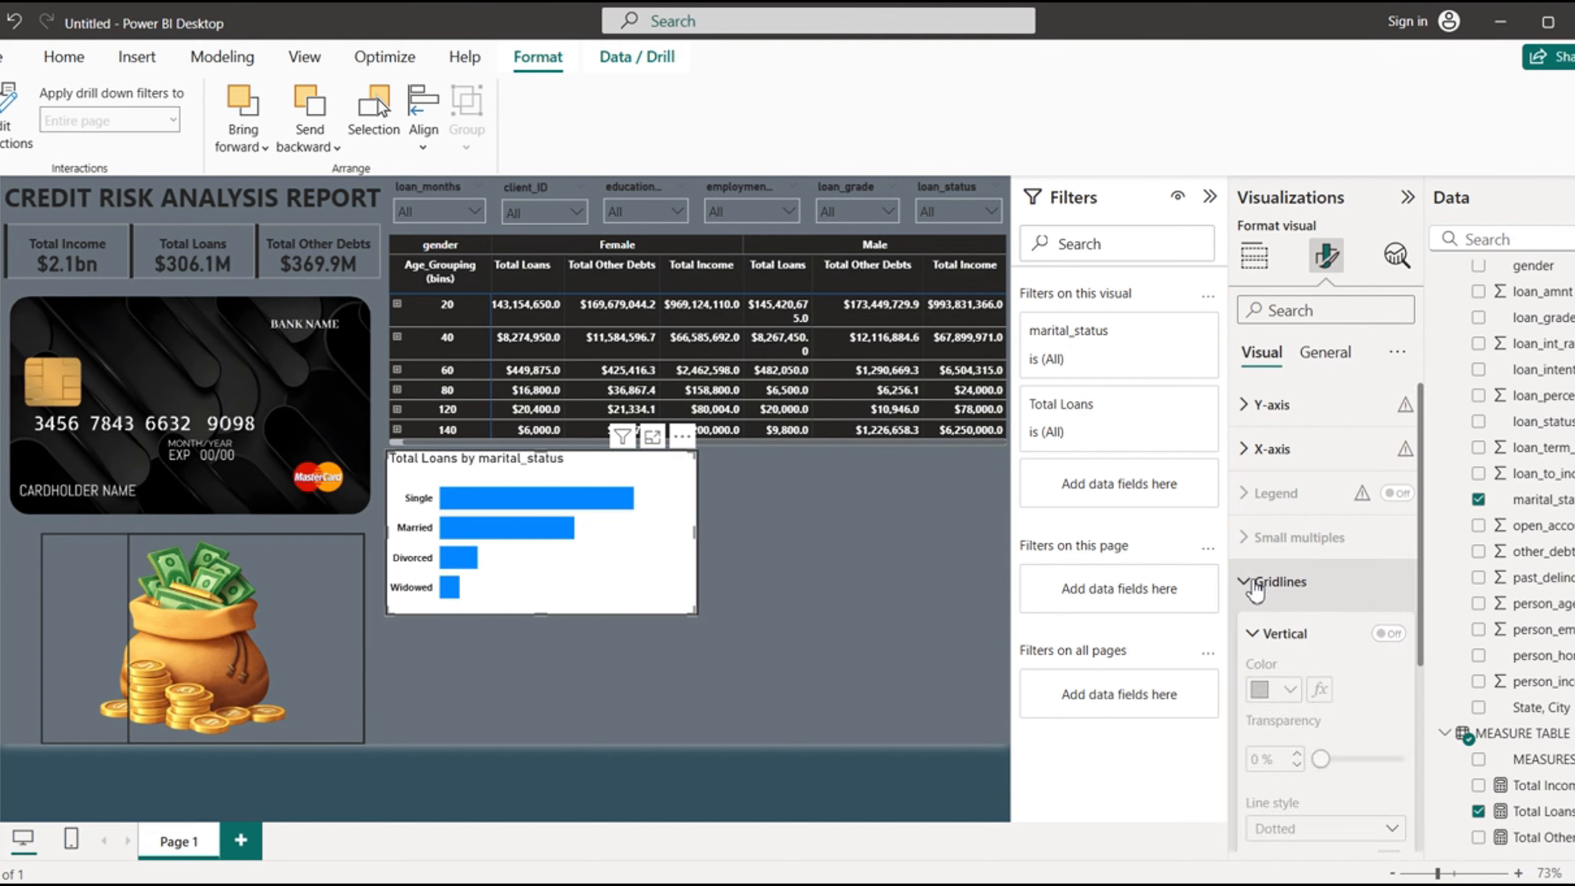
click(1255, 588)
click(1402, 626)
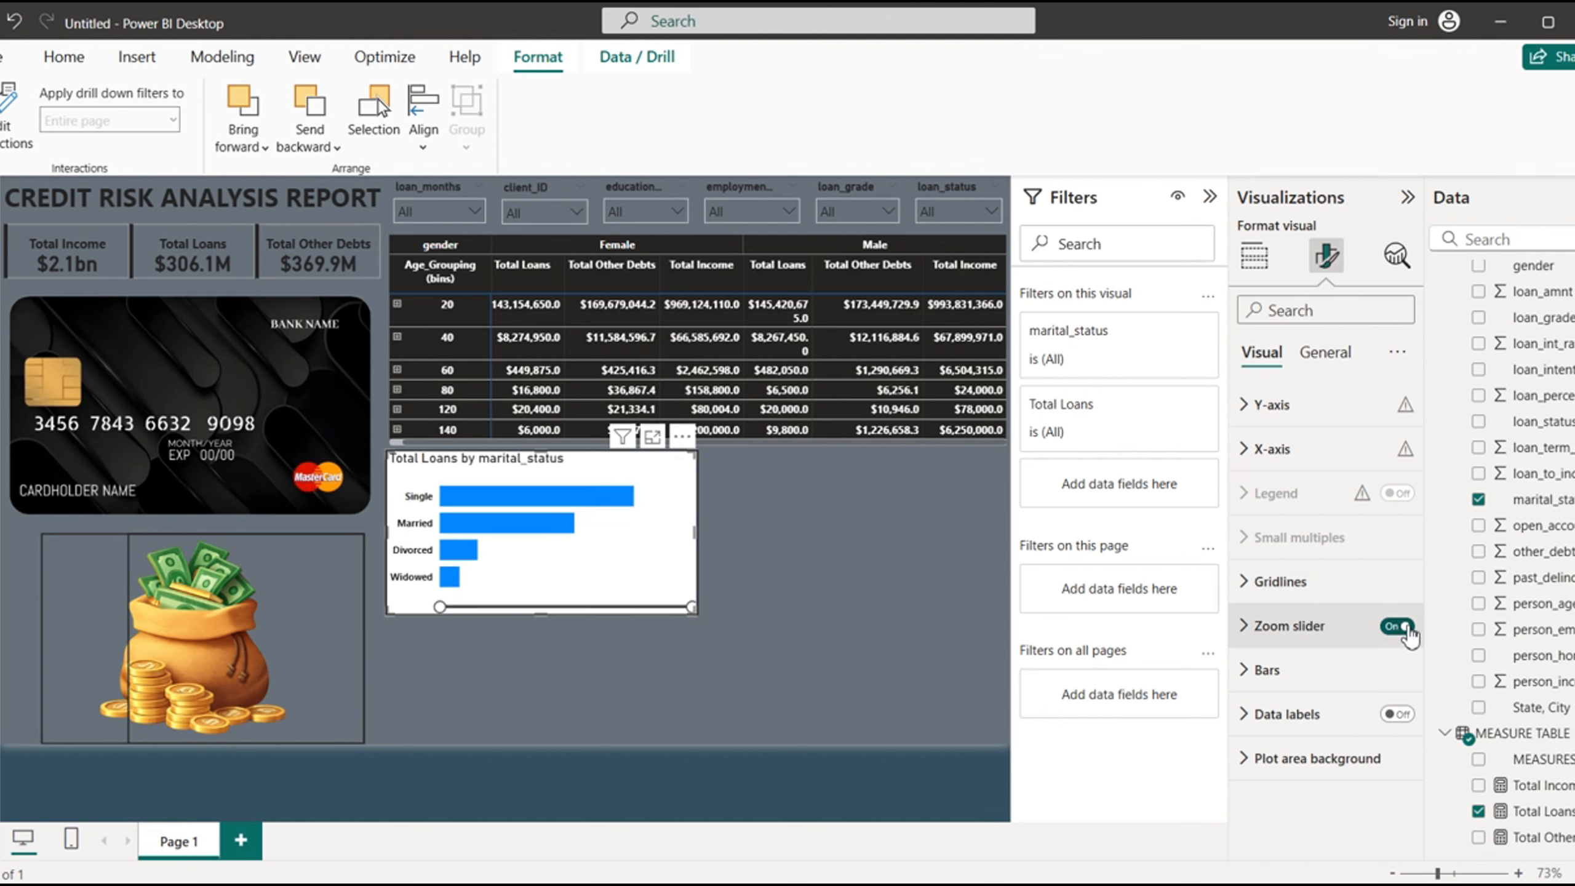
click(1248, 671)
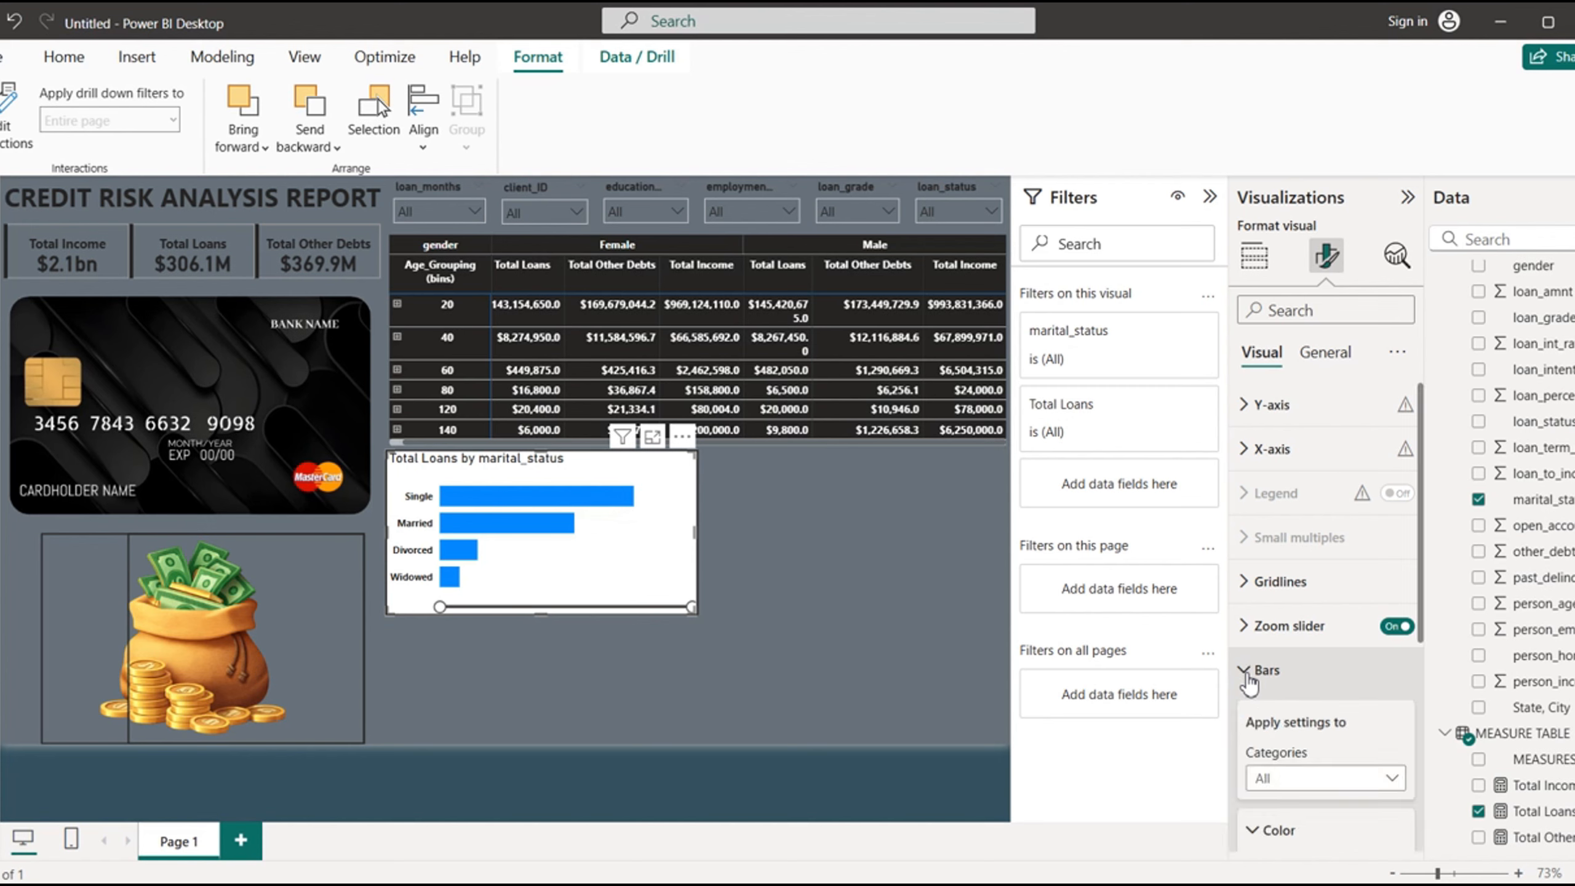
scroll(1424, 611, down, 5)
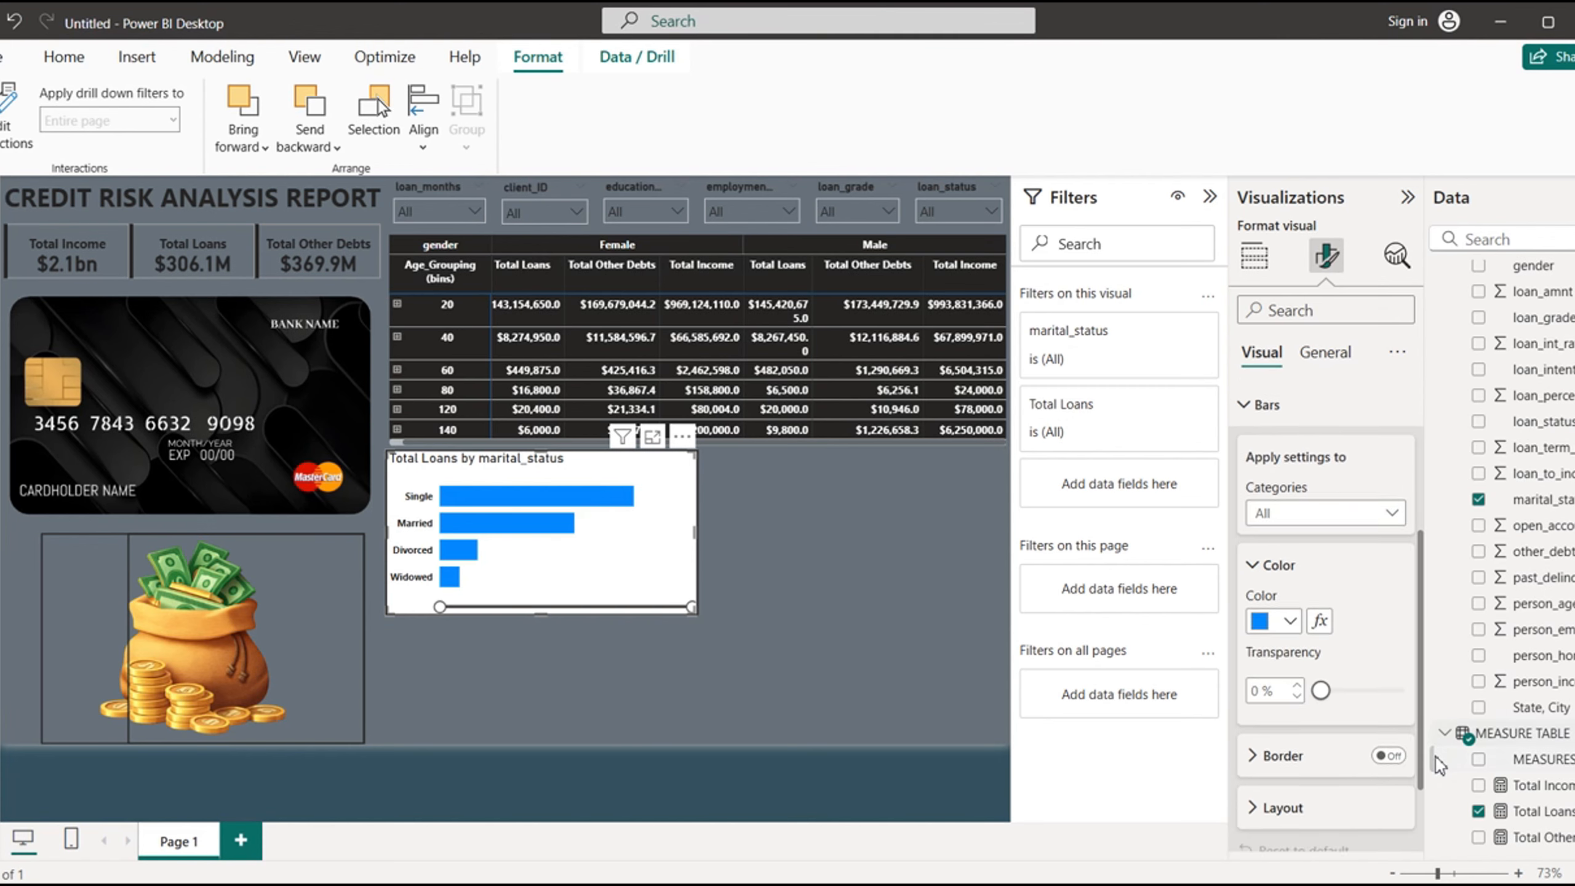
click(1293, 609)
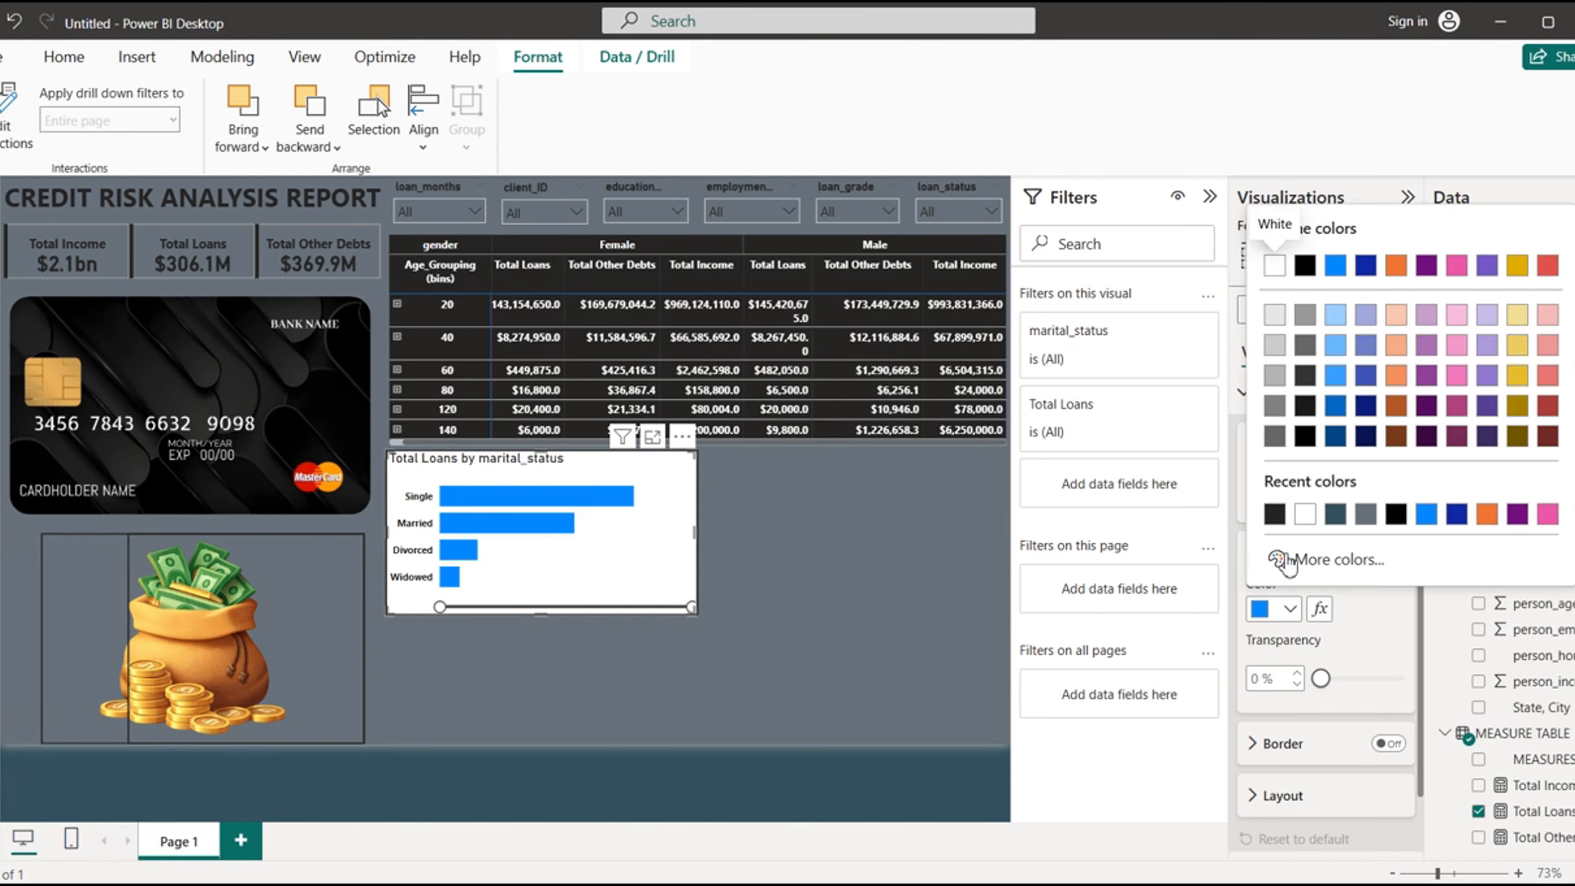
click(1275, 512)
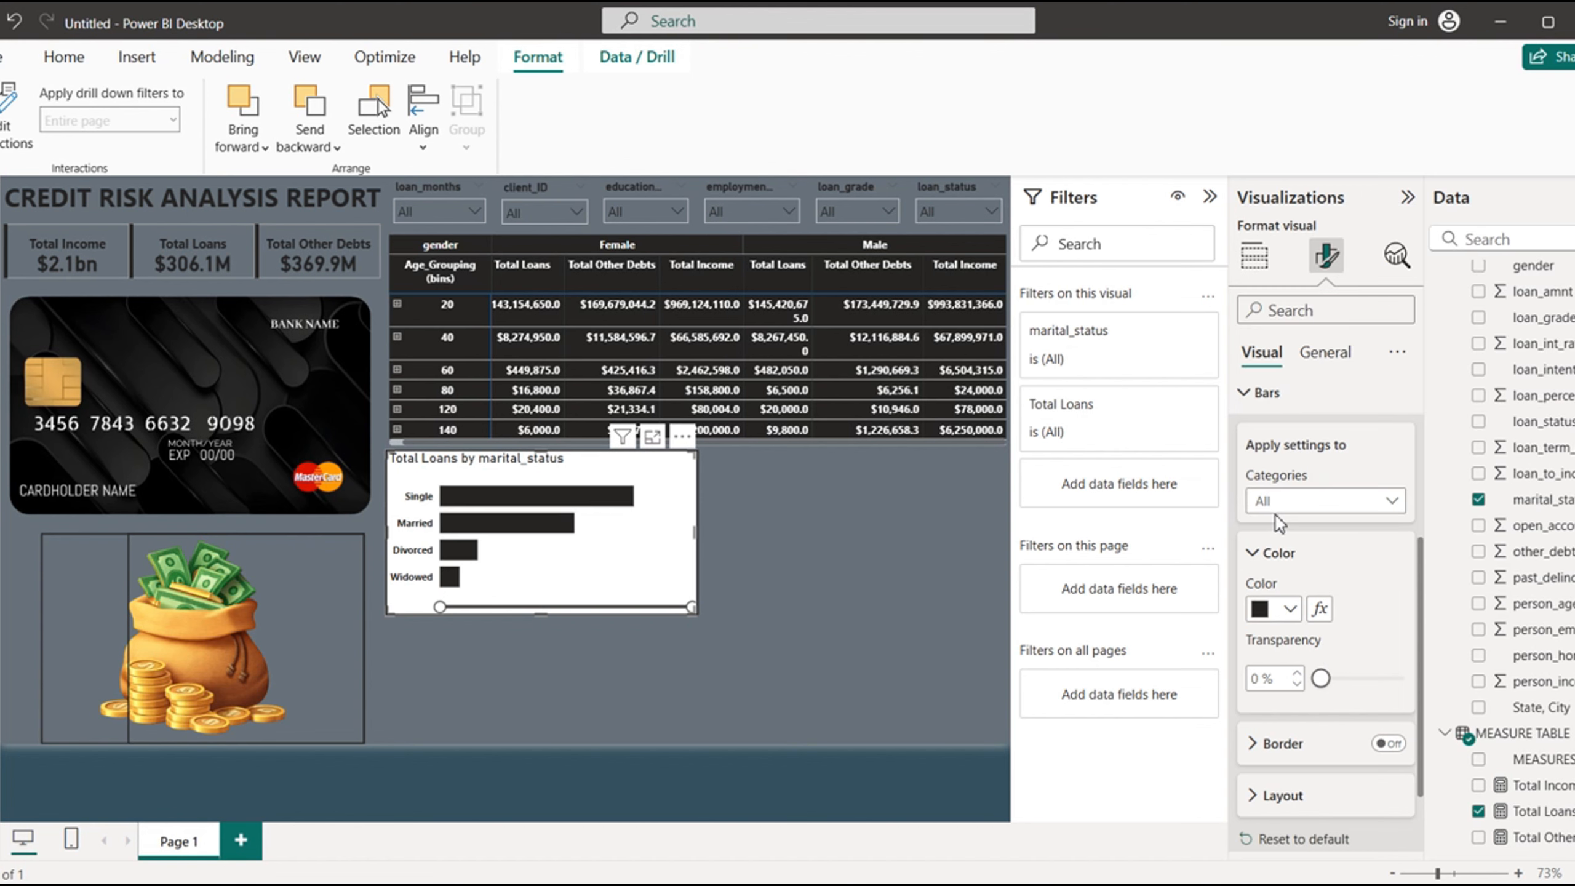
- Turn on data labels for the marital status chart and make their values bold in the near-black recent color
drag(1420, 641, 1426, 747)
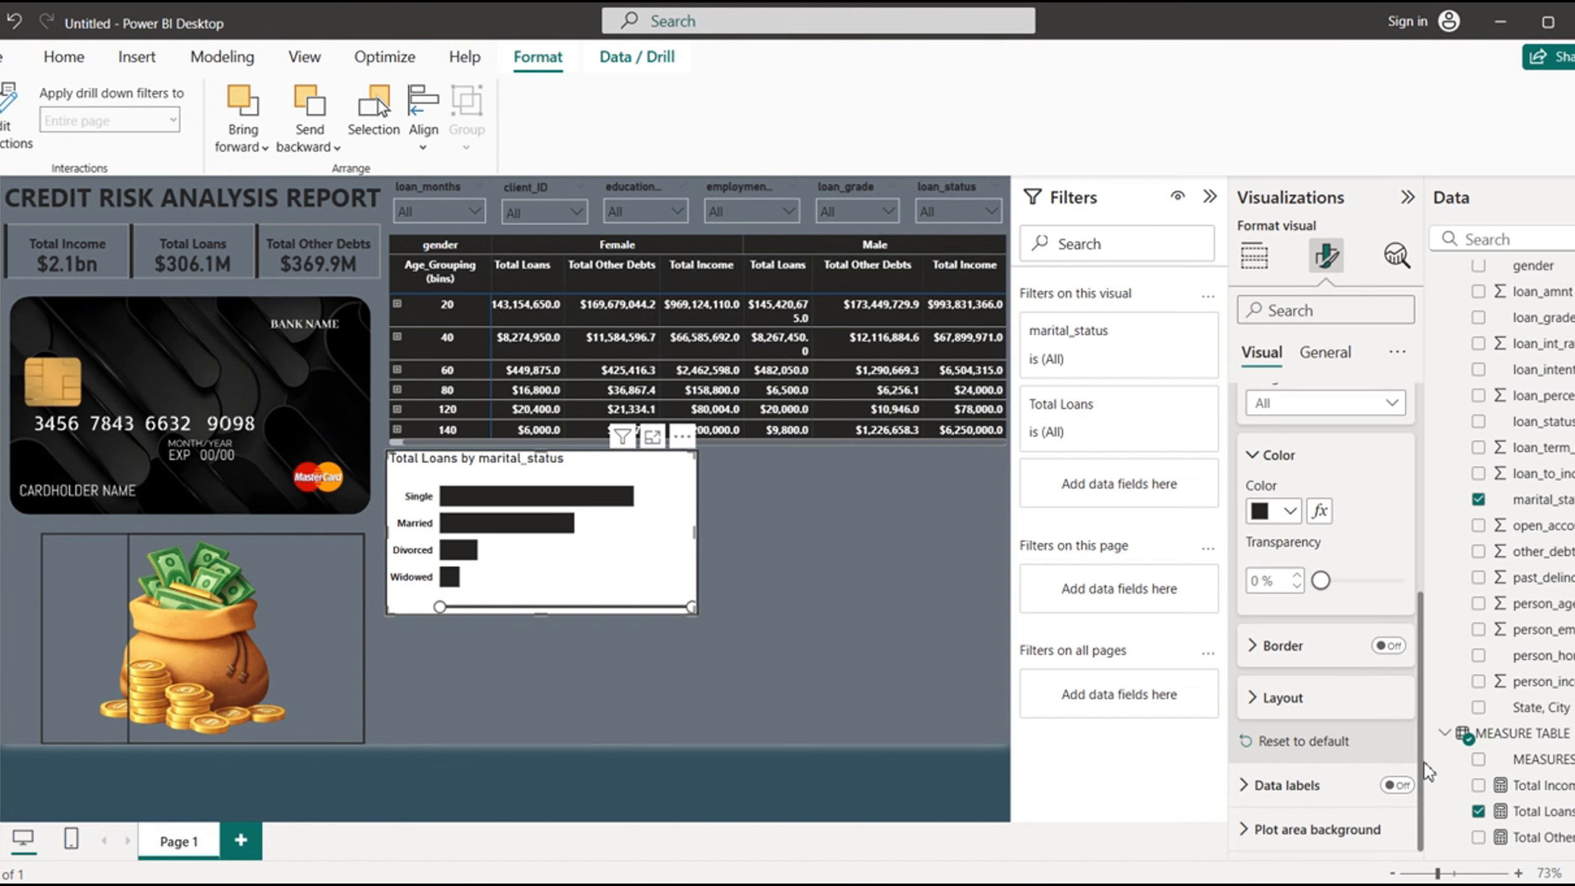
click(1397, 785)
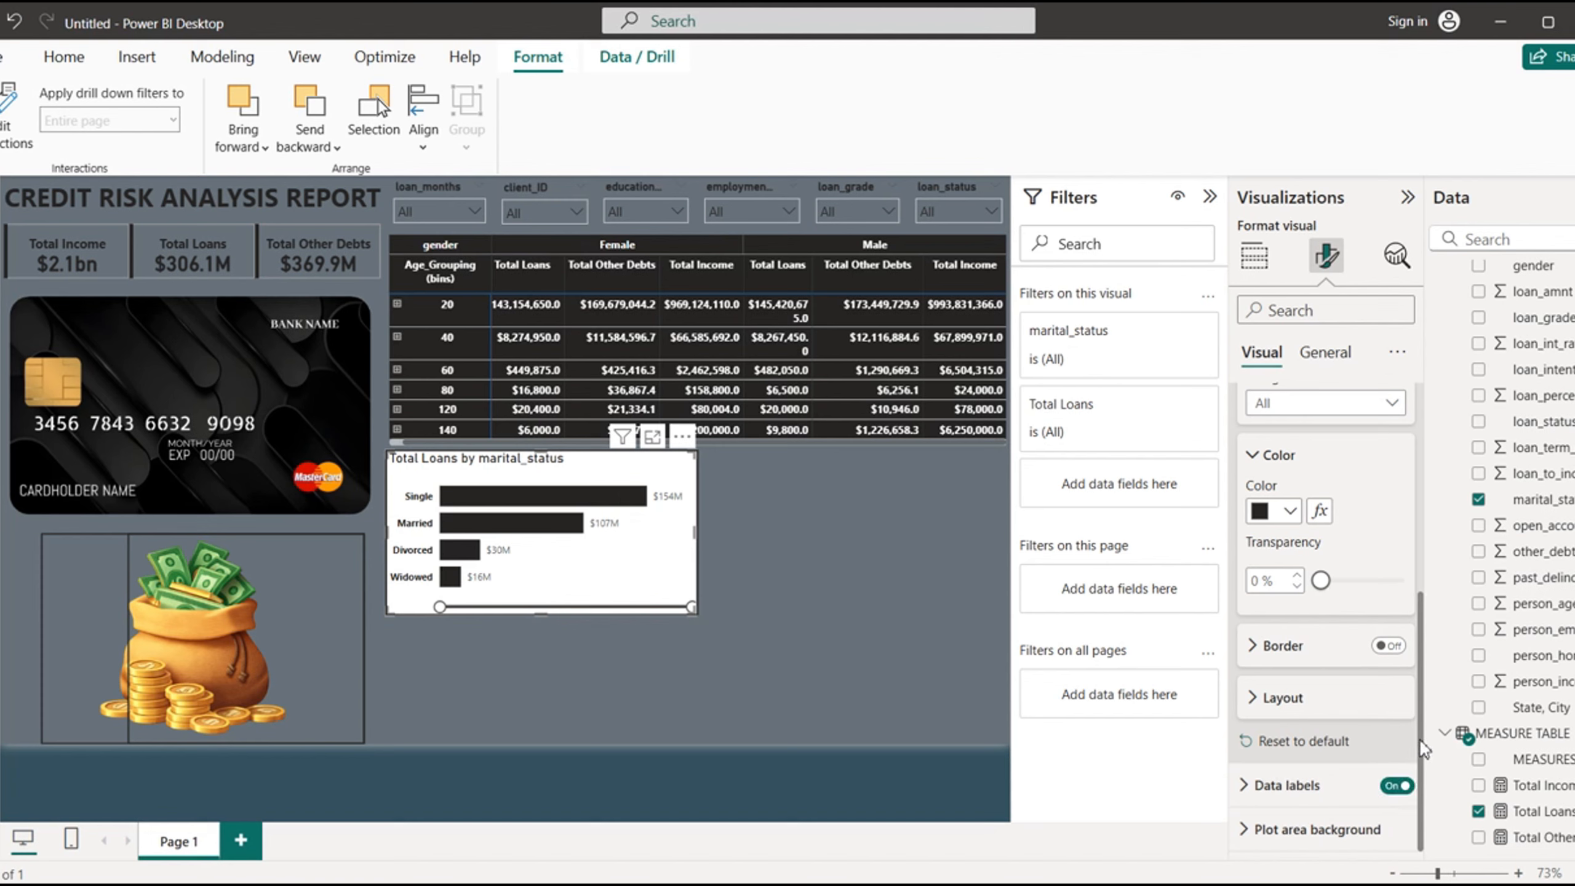
click(1248, 785)
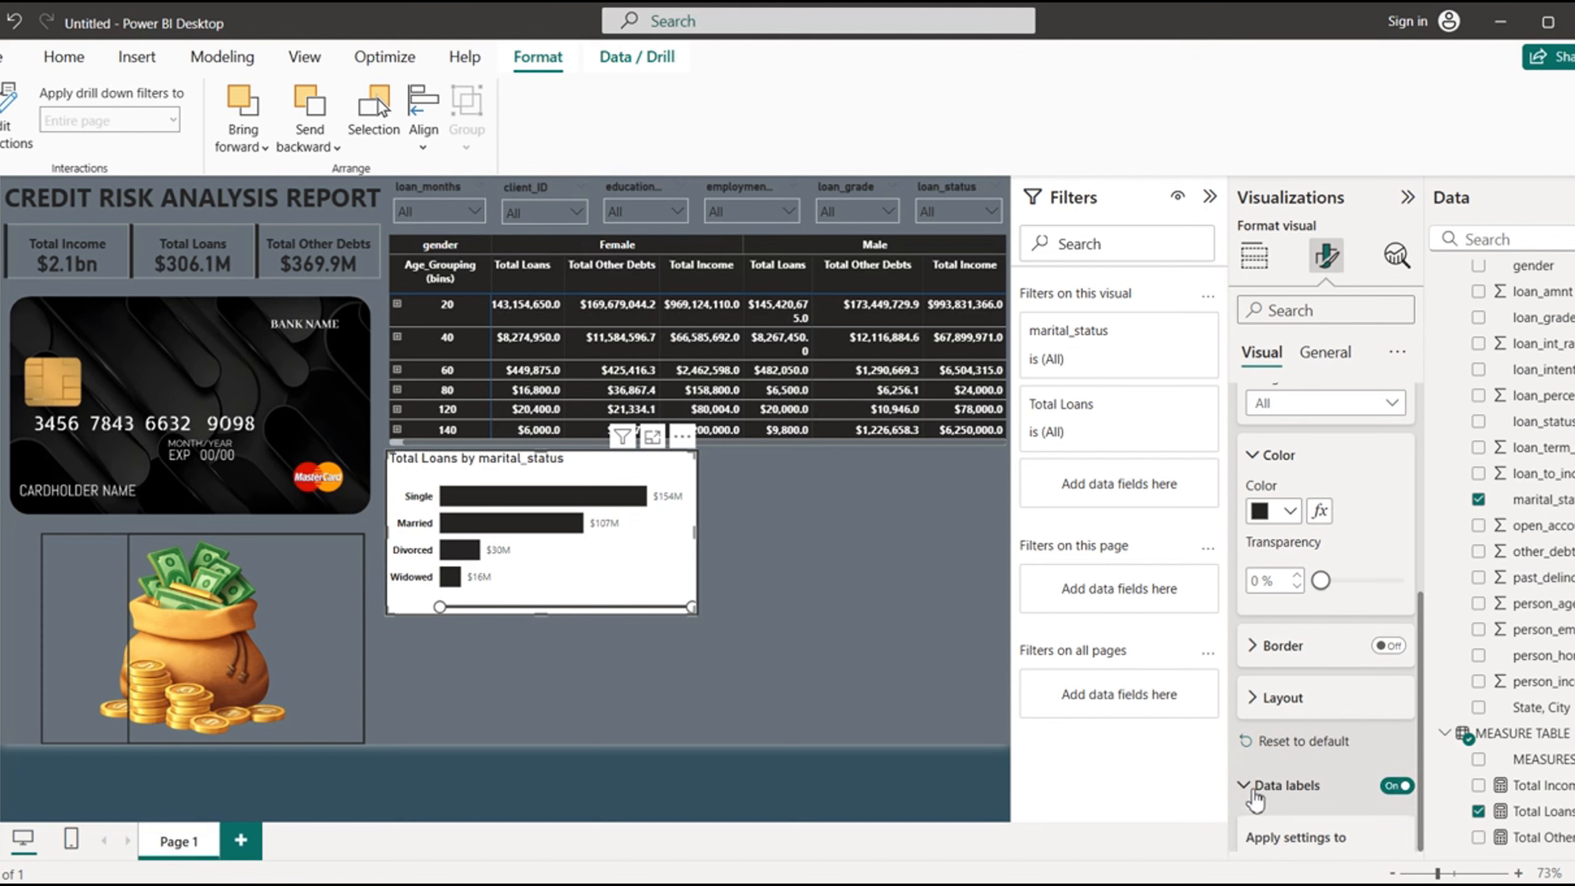
drag(1421, 632, 1424, 812)
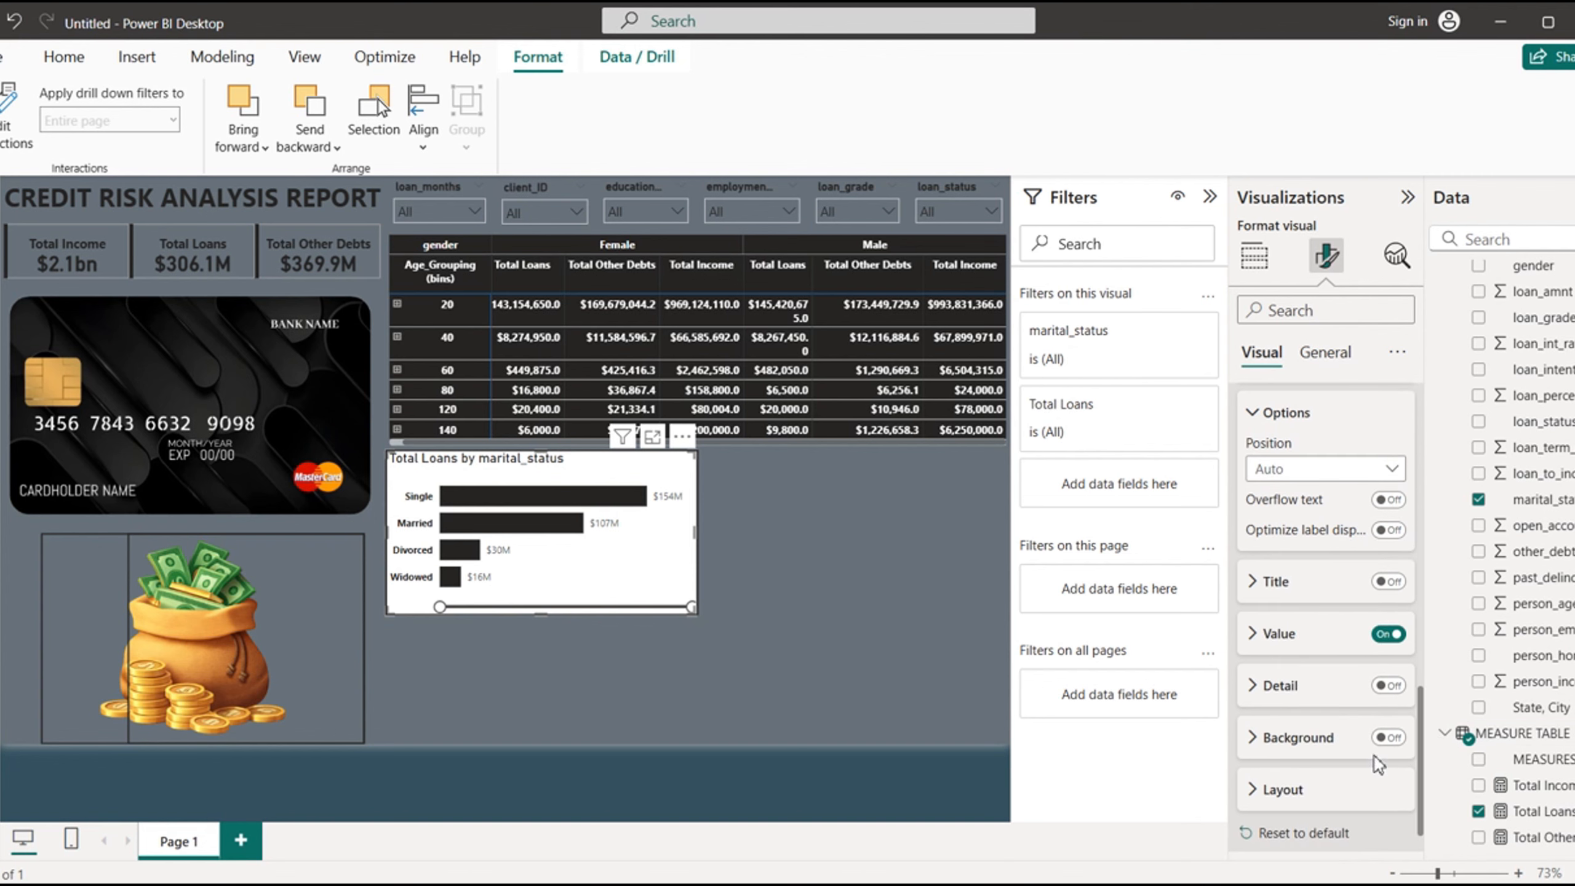
click(1256, 639)
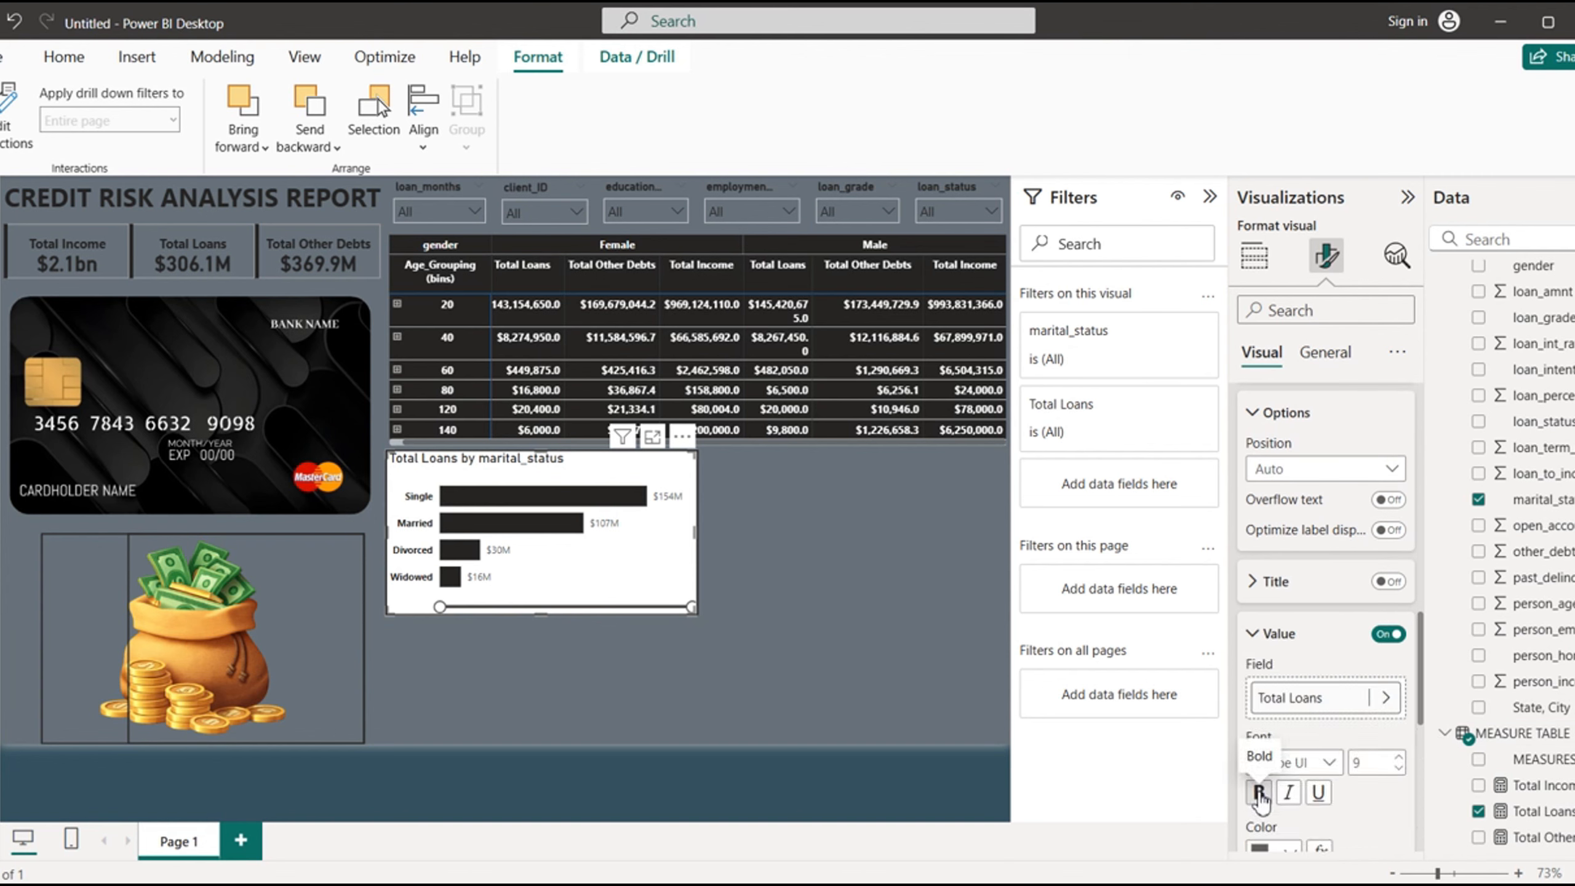
click(1259, 796)
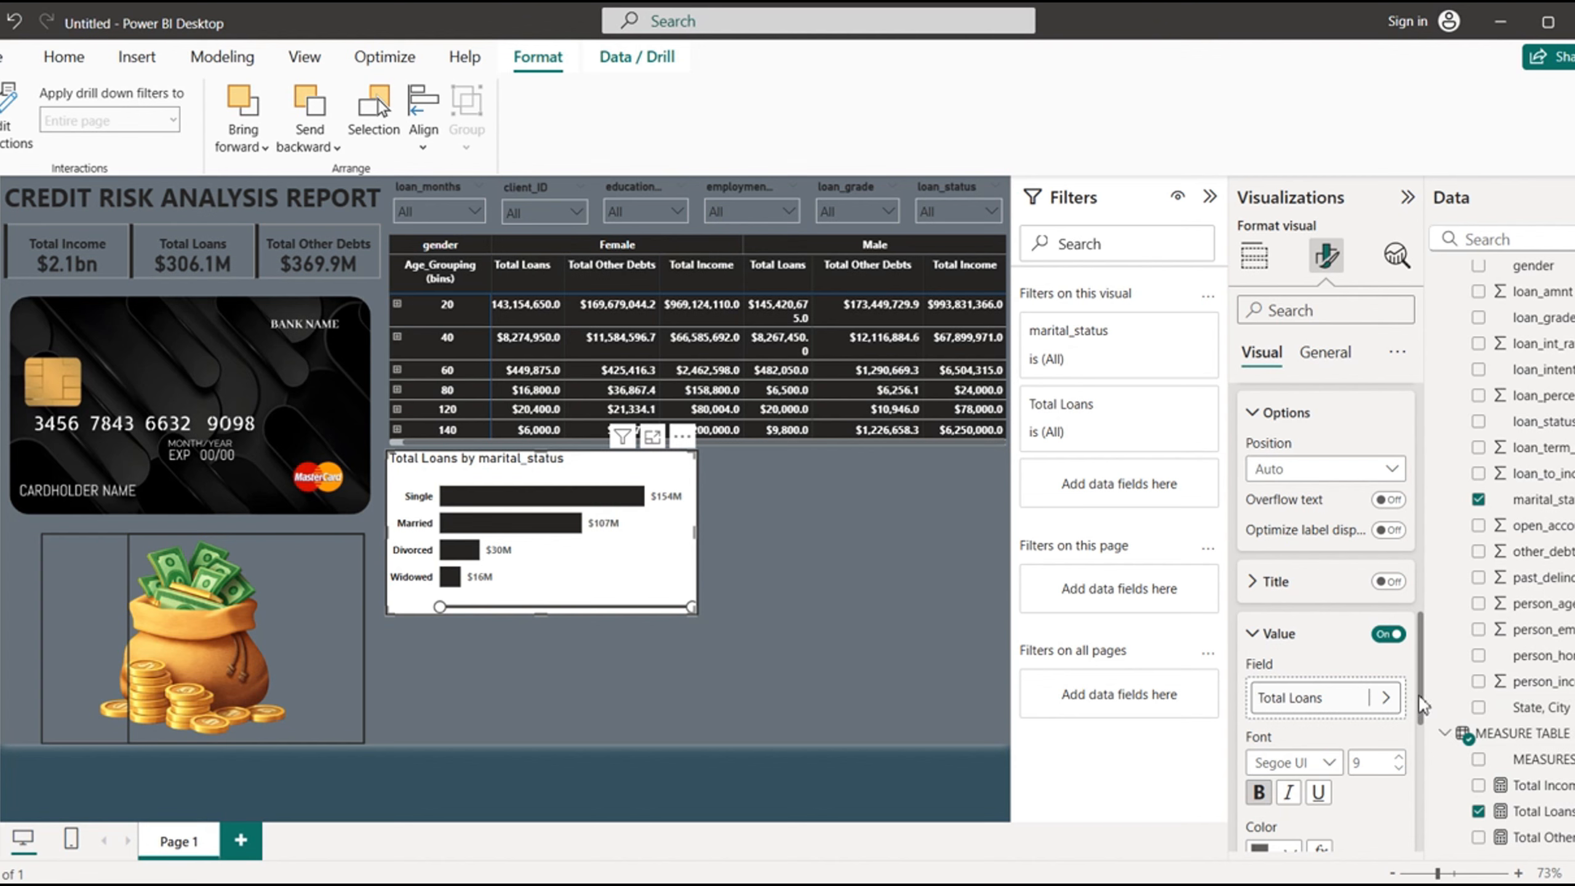
drag(1420, 723, 1423, 795)
click(1290, 537)
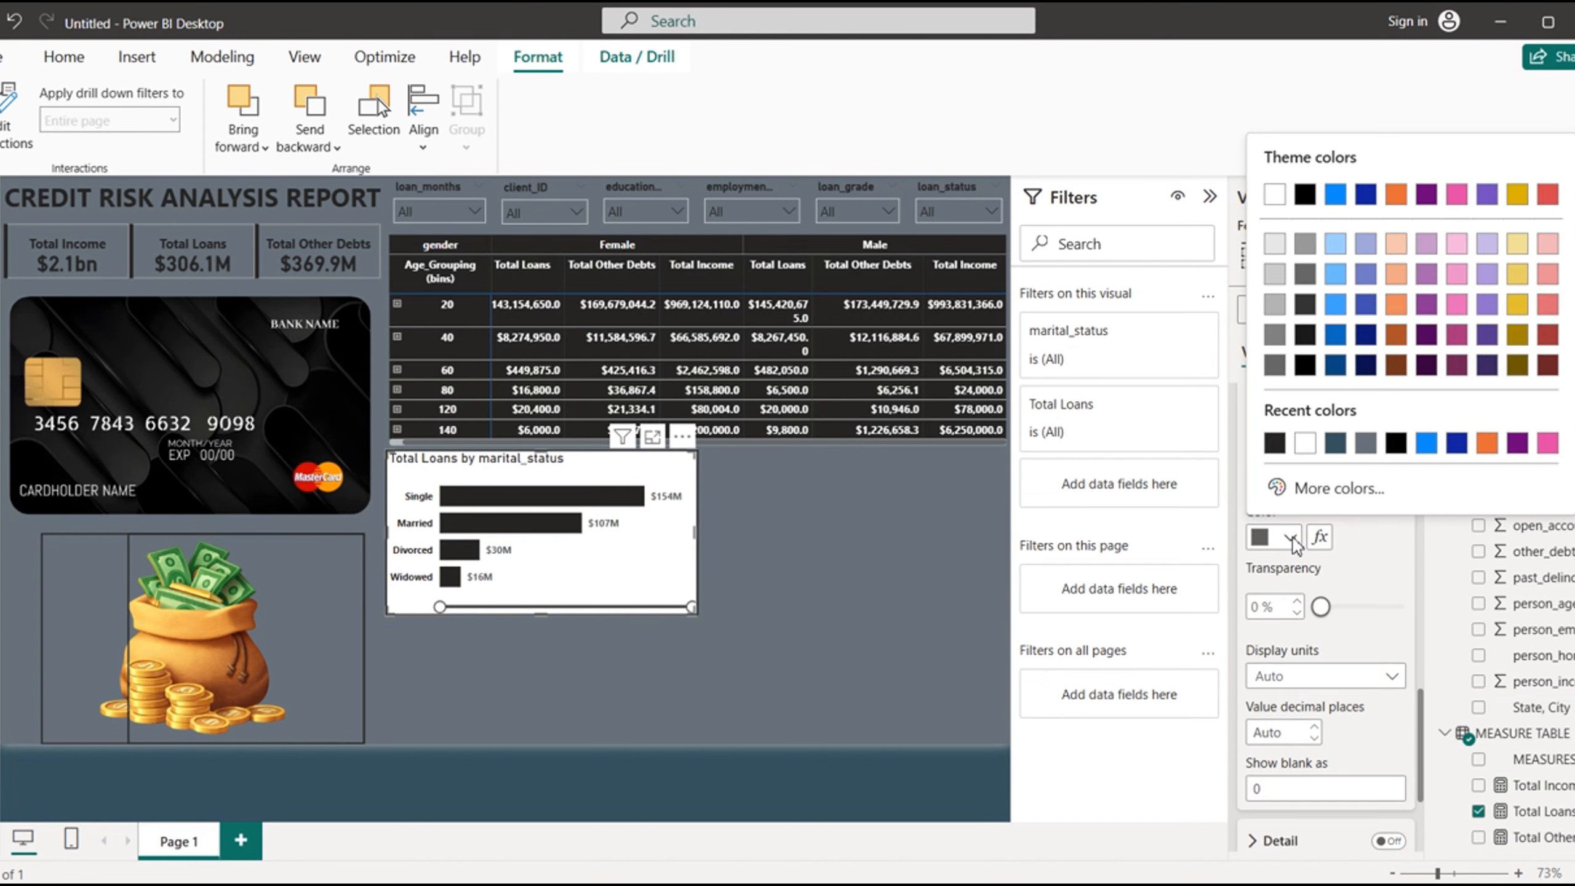
click(1273, 441)
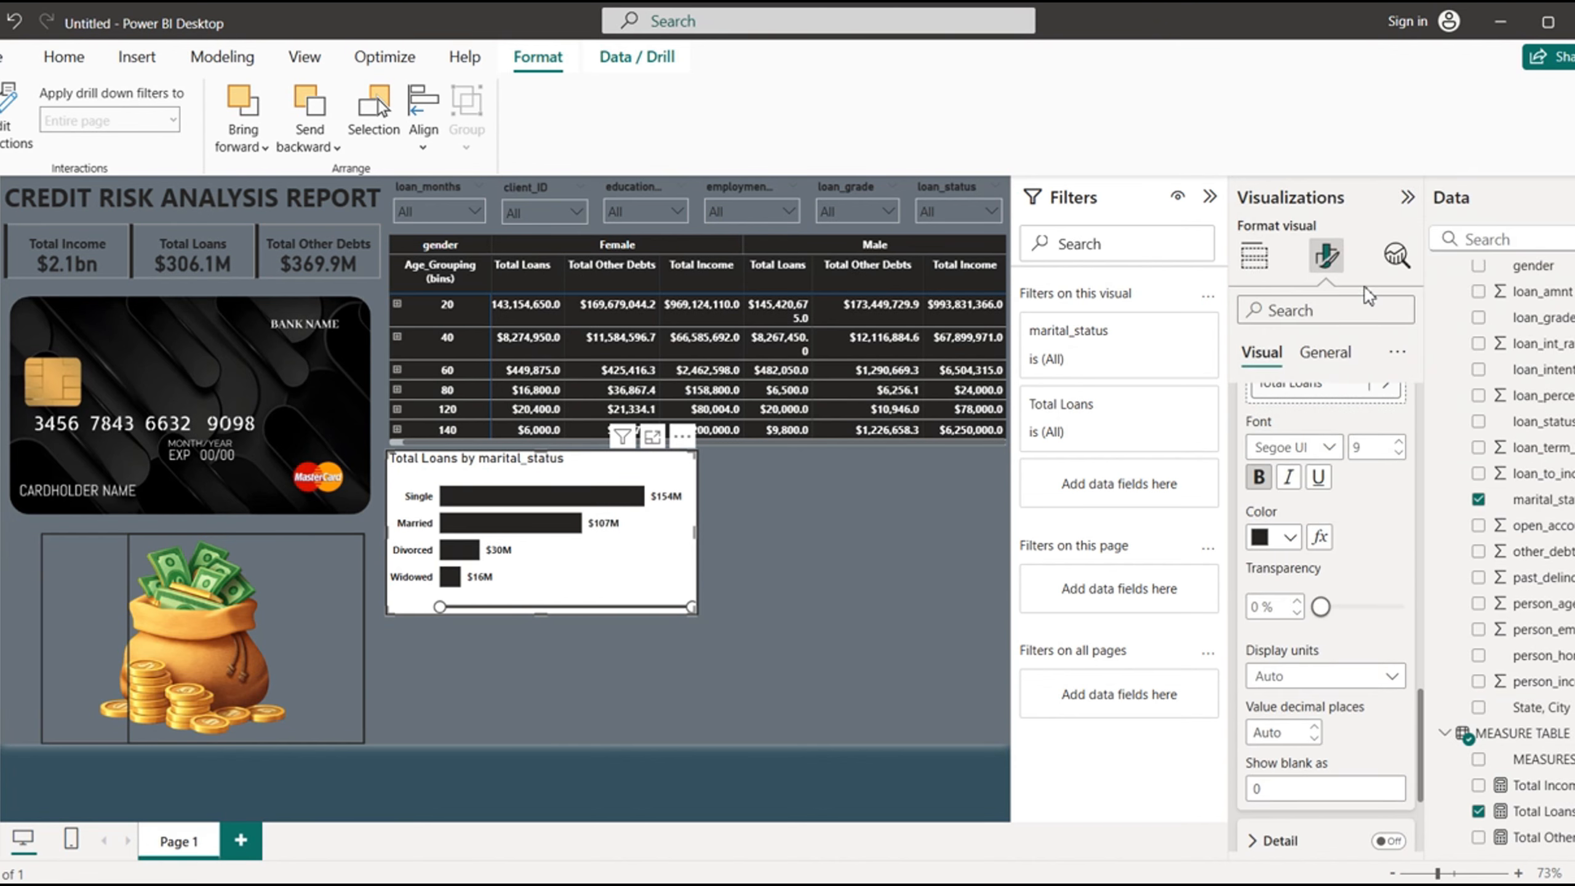
- Turn off the marital status chart's background so the page color shows through
click(1325, 354)
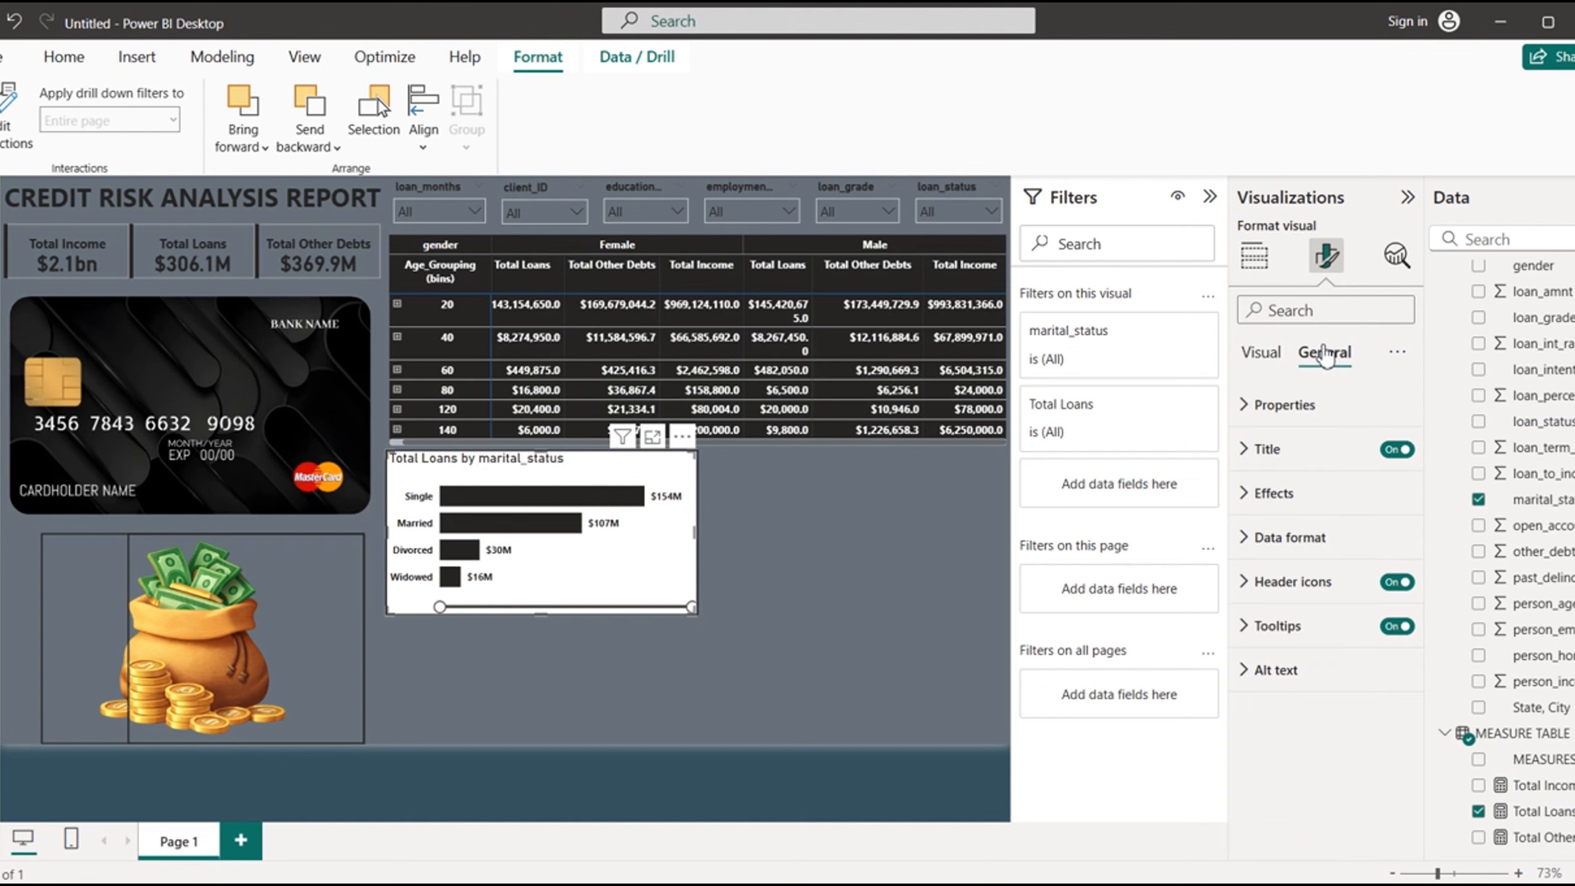
click(1262, 494)
click(1389, 545)
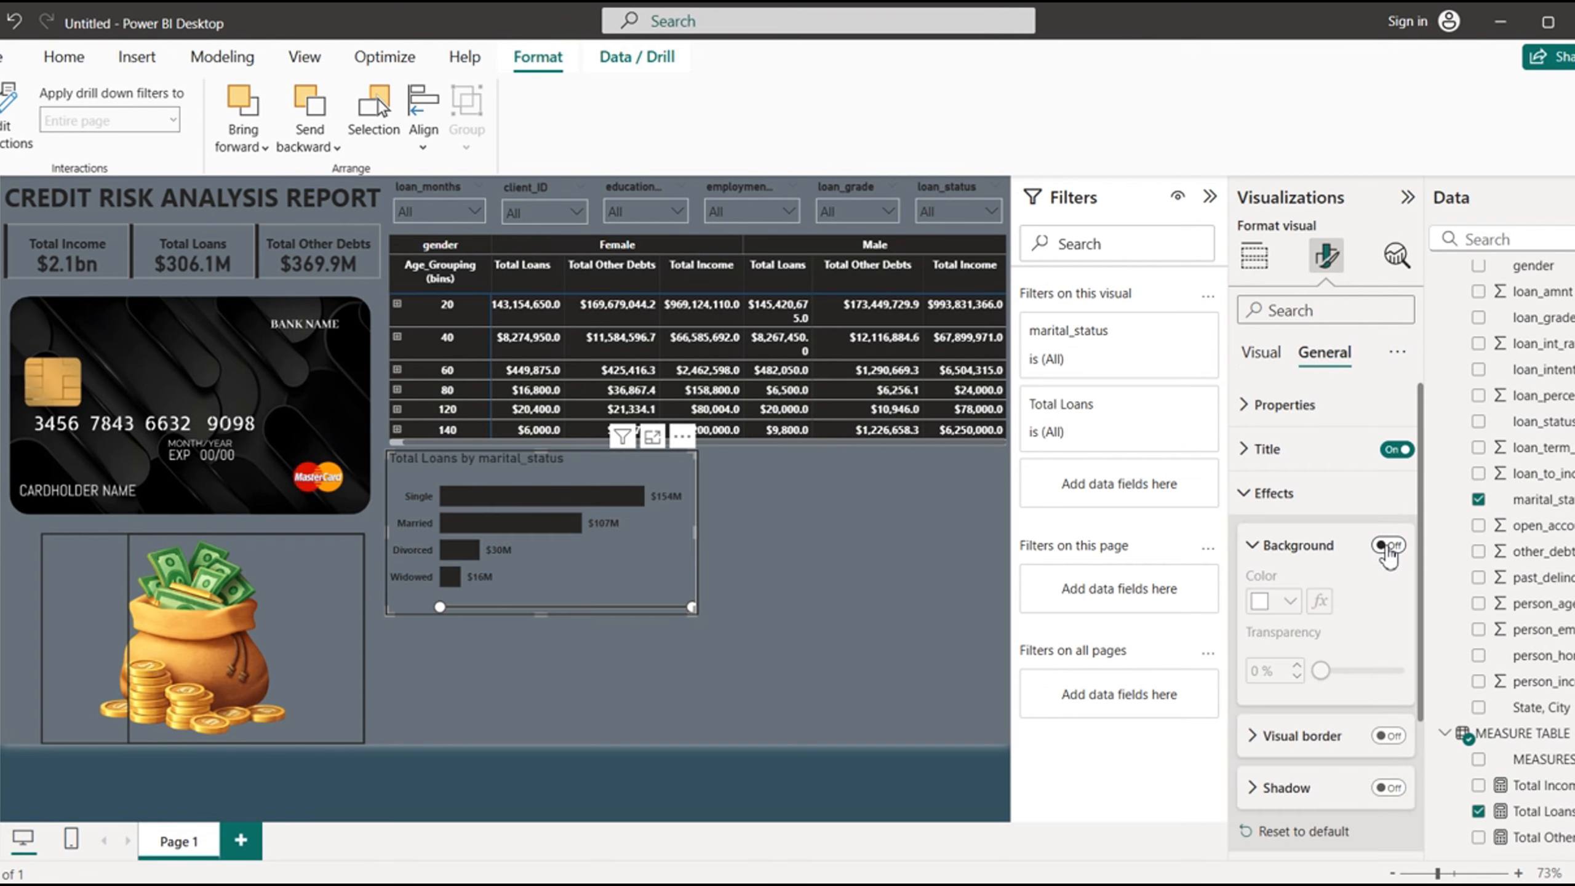
- Set the chart title to "Details By Marital Status", bold, font size 13 and horizontally centered
click(1250, 450)
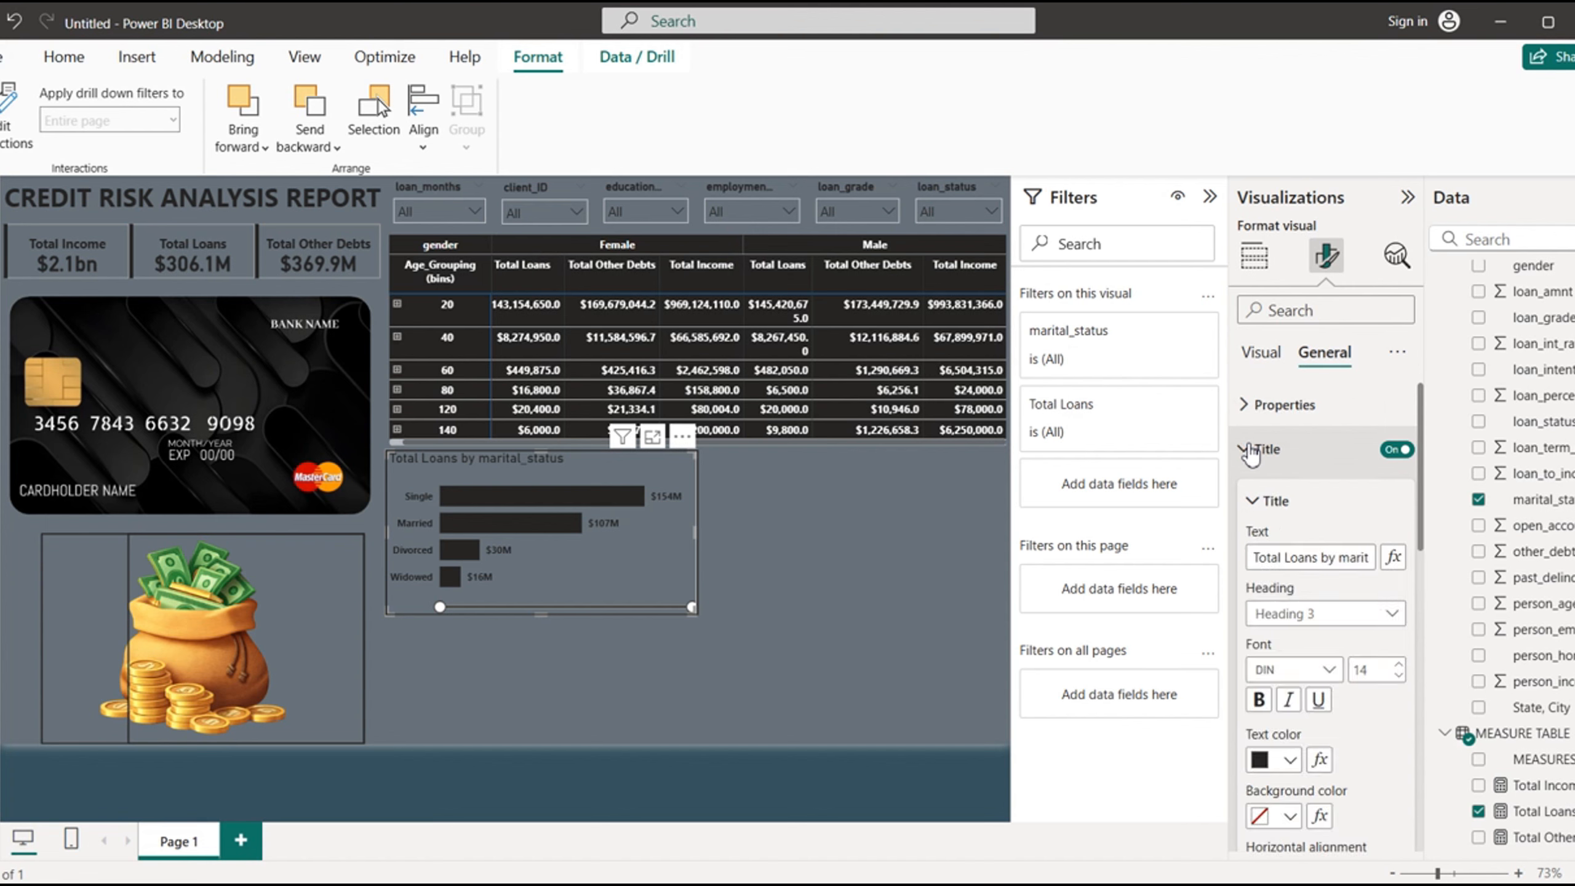
click(1260, 704)
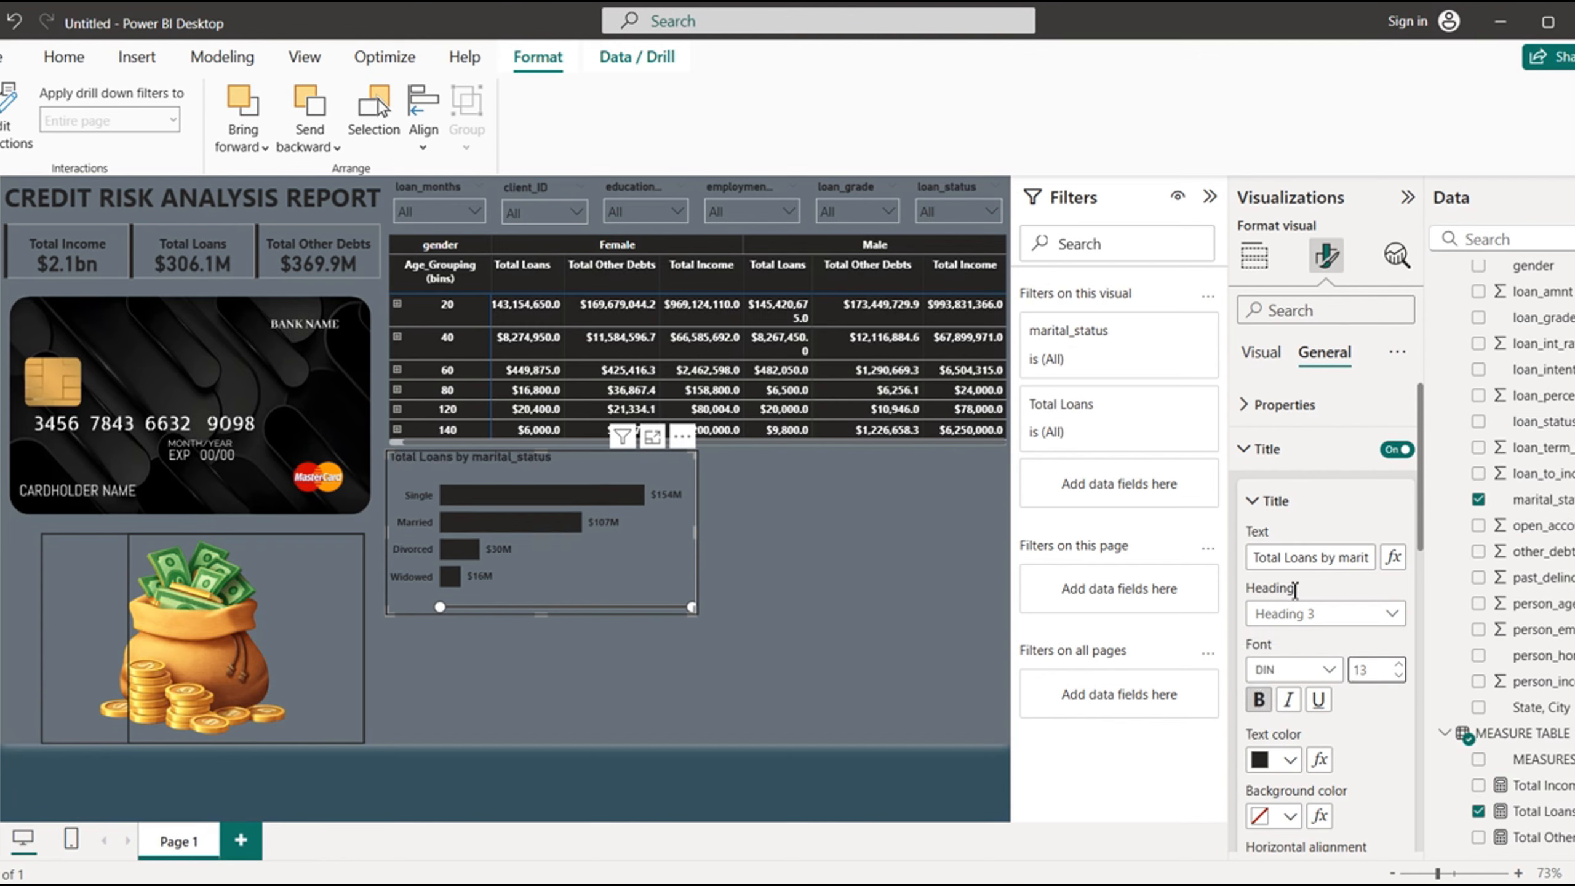
drag(1258, 558, 1437, 588)
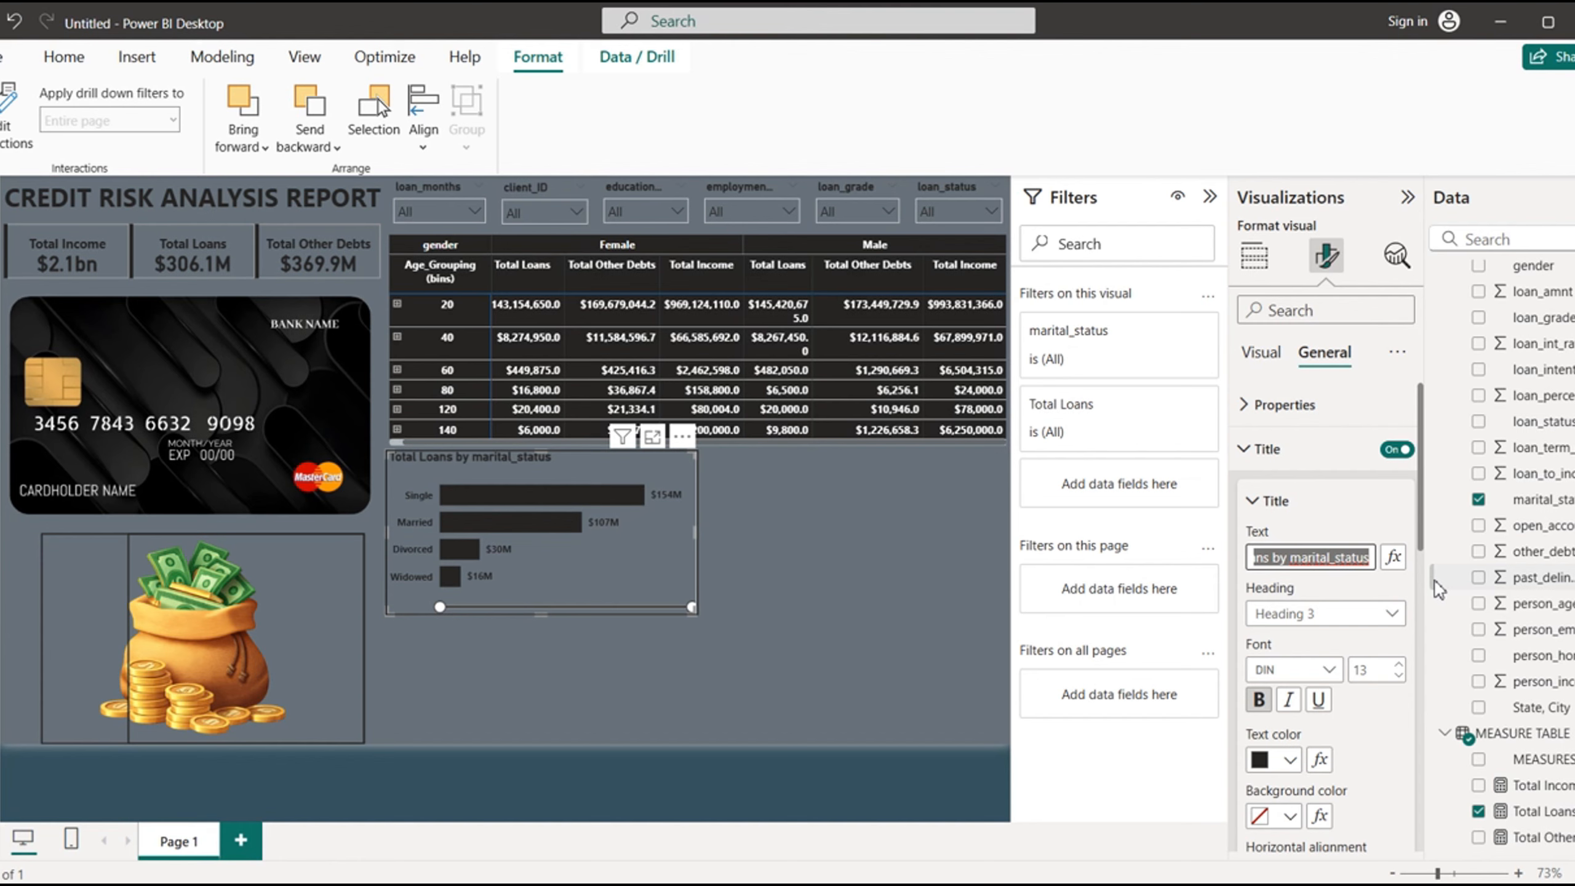
text(Details By M)
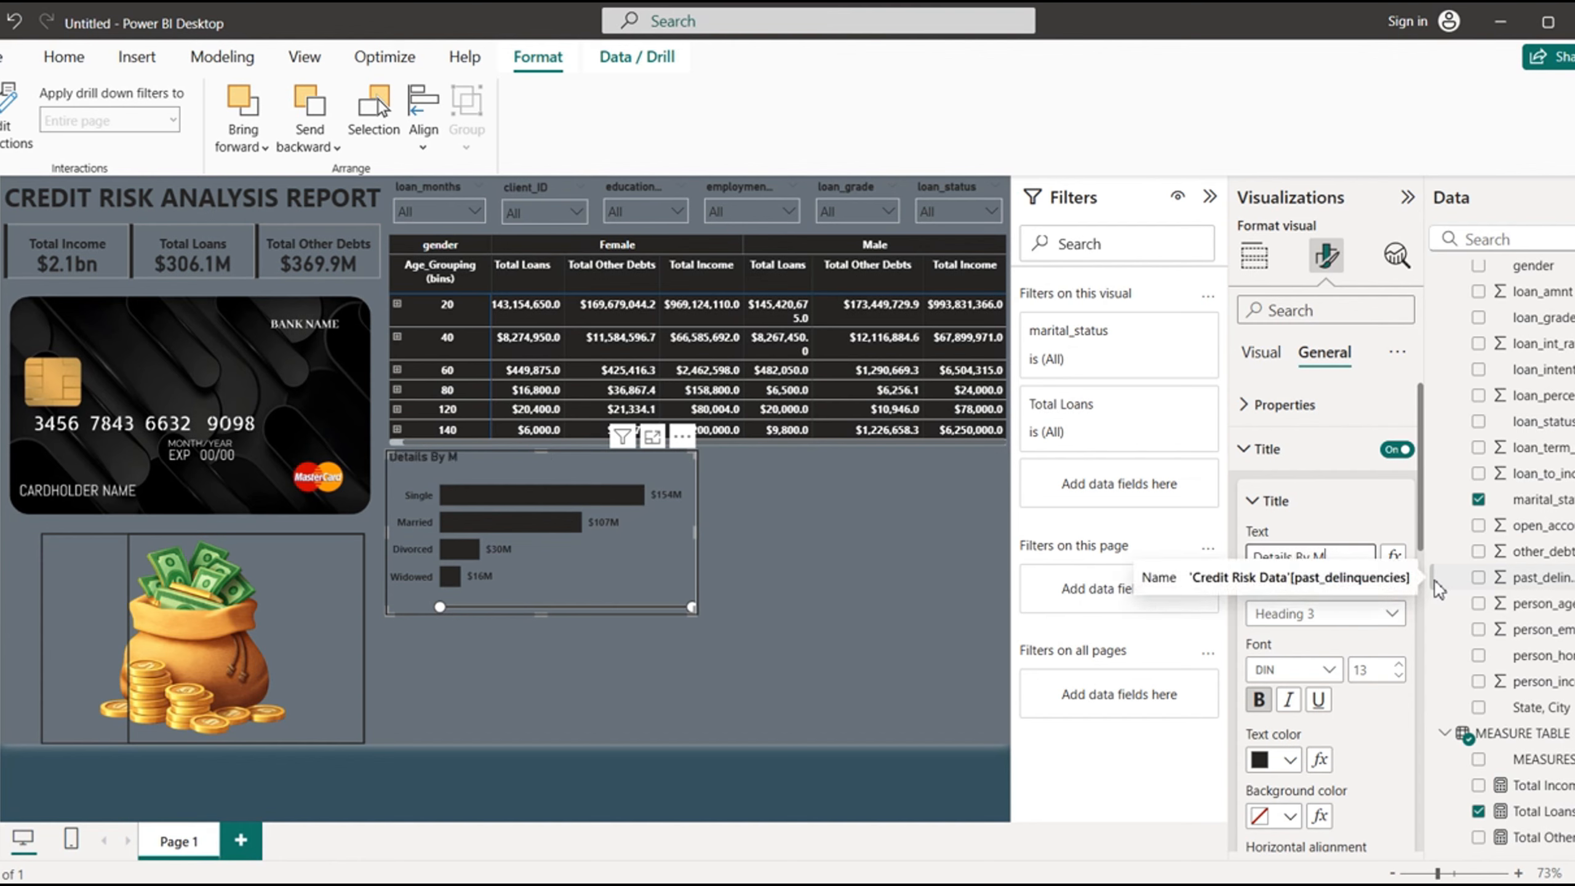
text(arital Status)
scroll(1422, 531, down, 5)
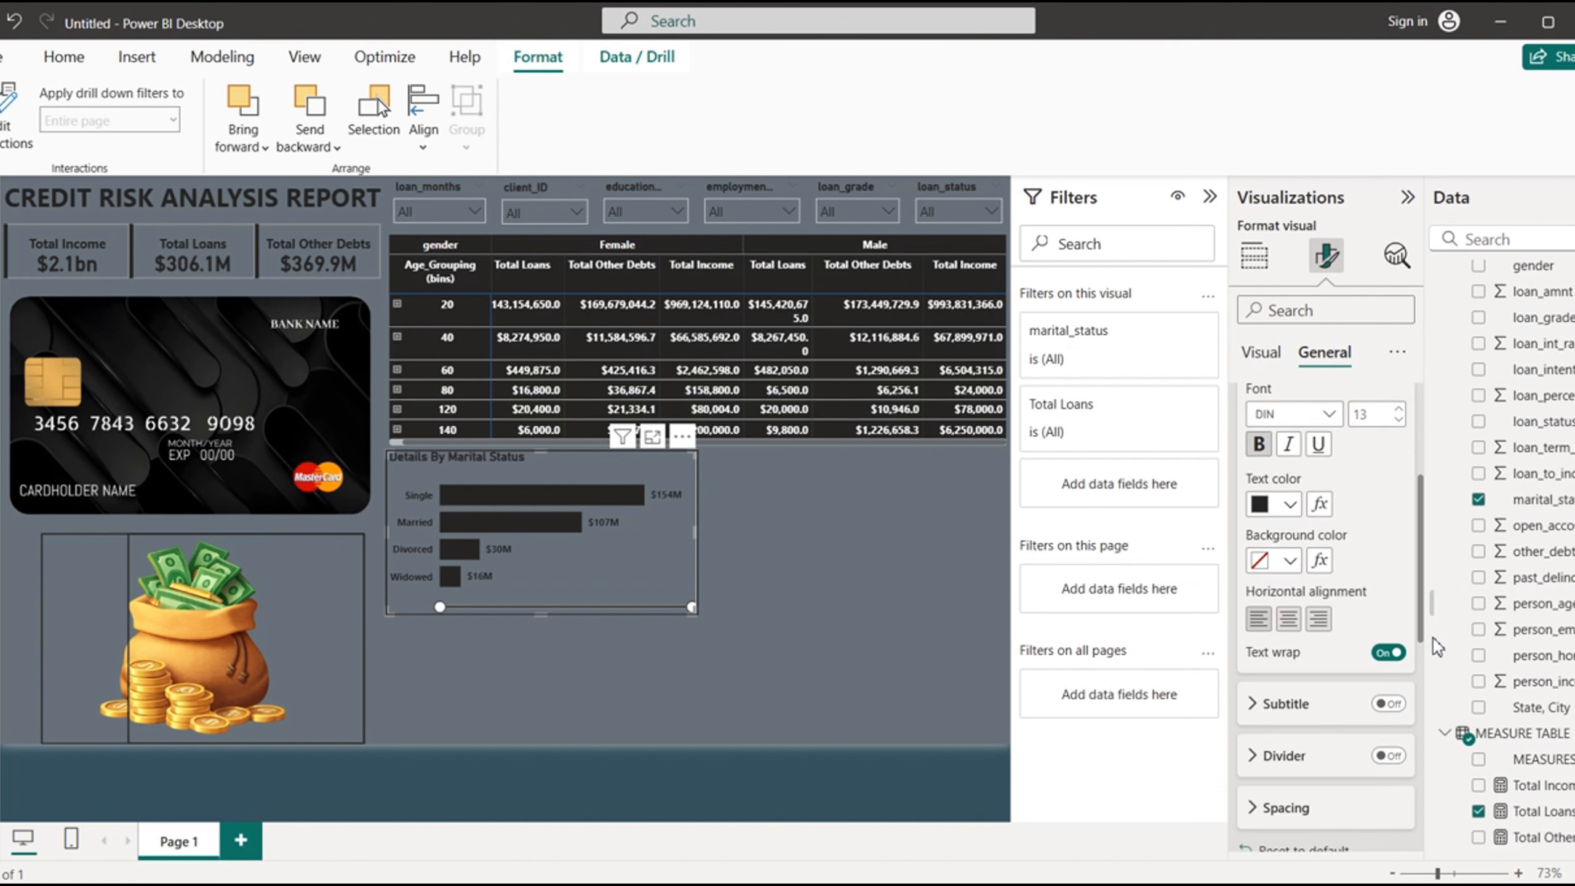
click(1292, 514)
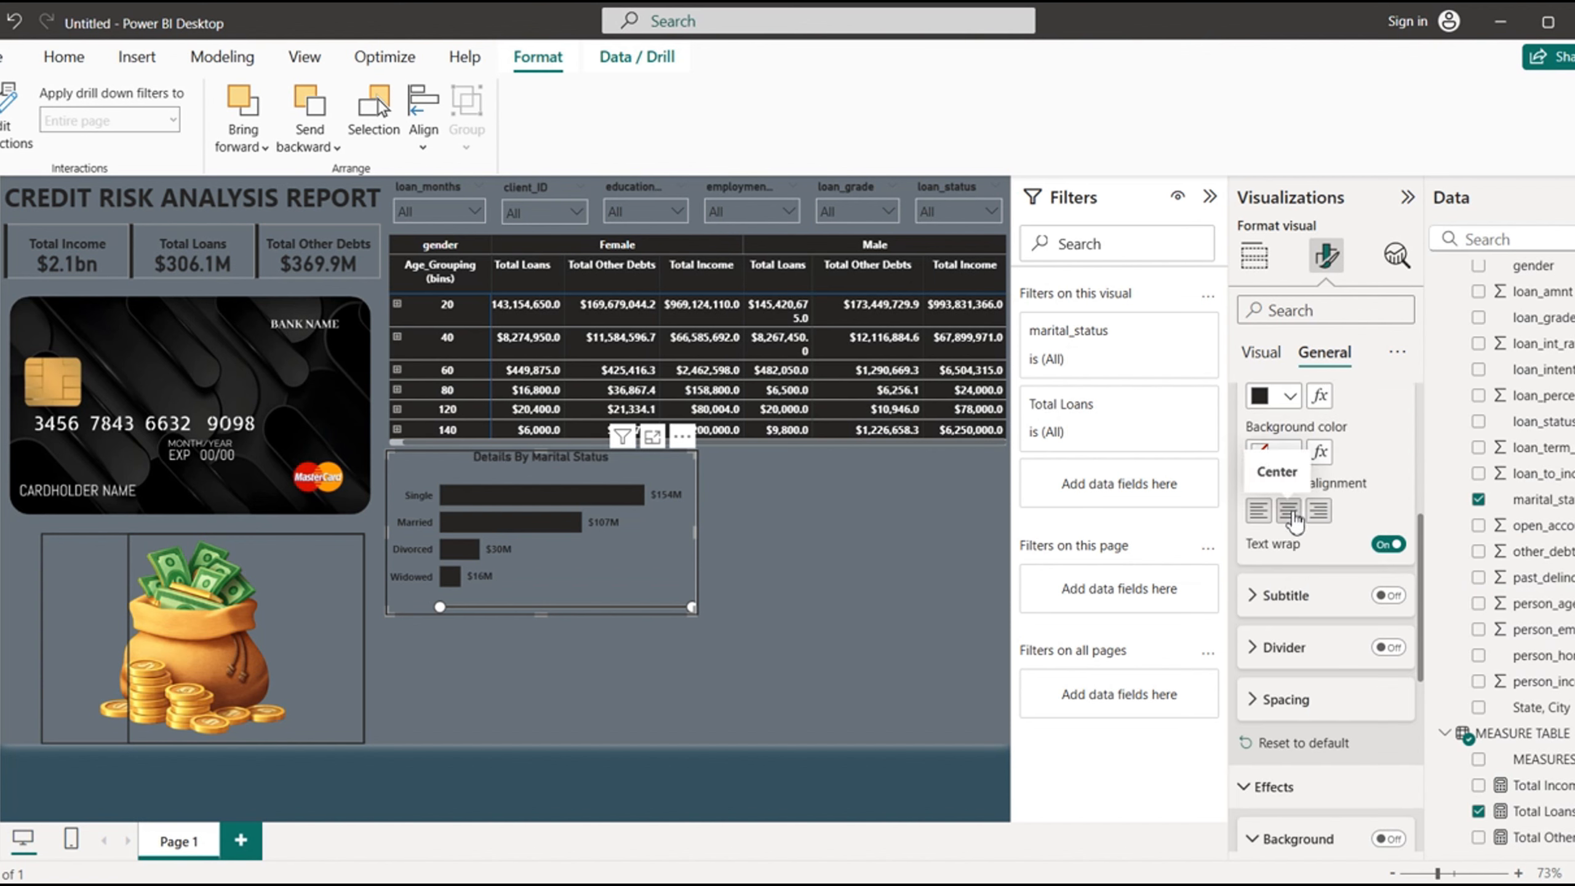
- Look at the finished CREDIT RISK report in its other Power BI window for reference, and return to the untitled report
click(854, 599)
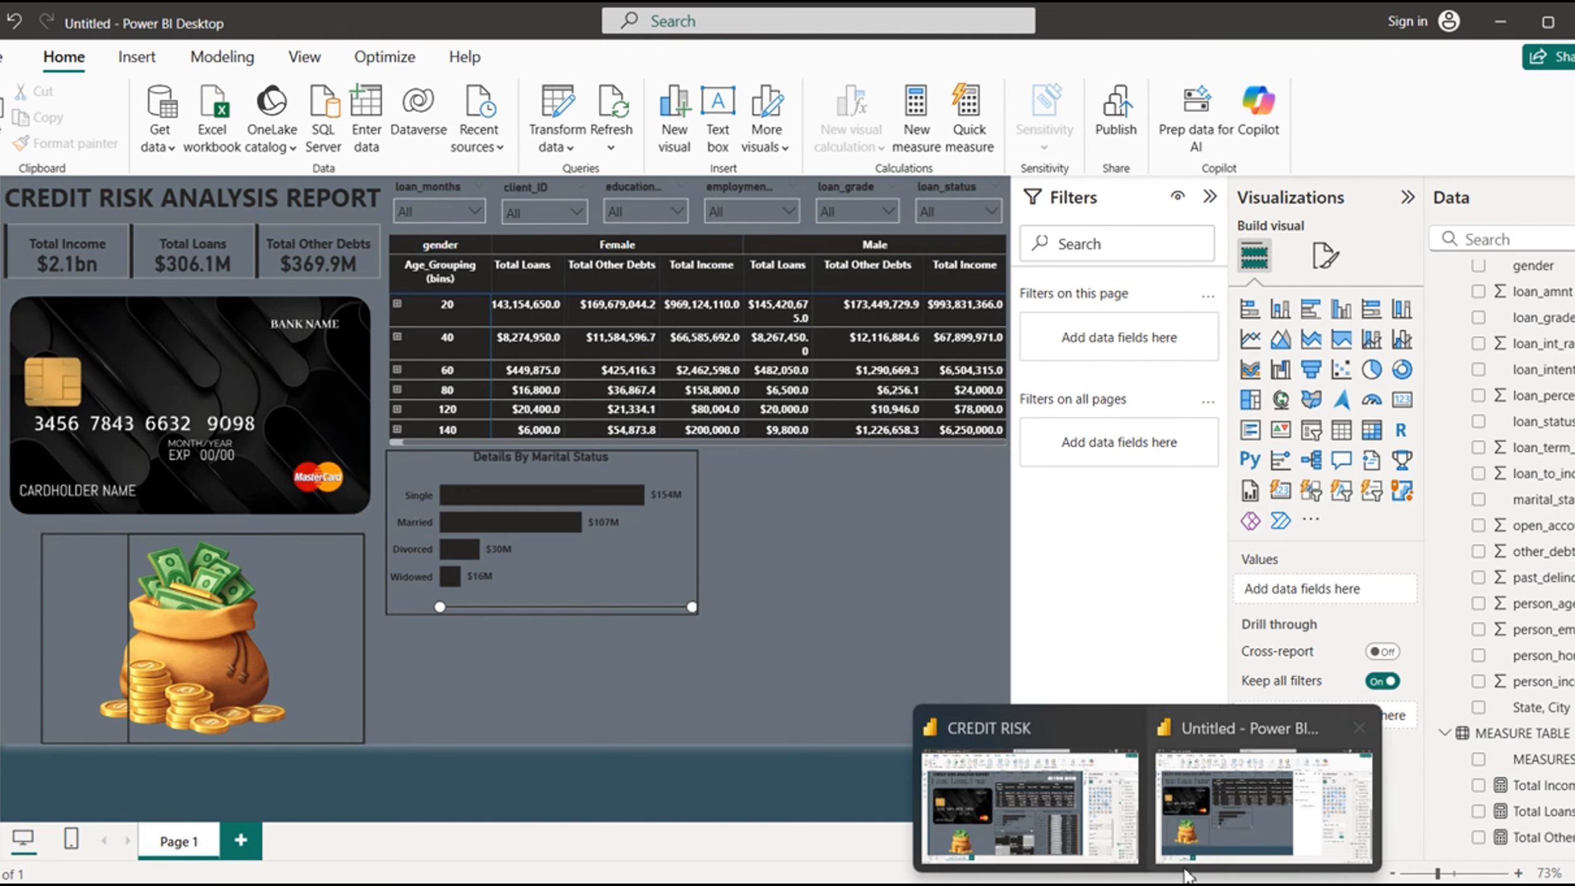
click(1041, 832)
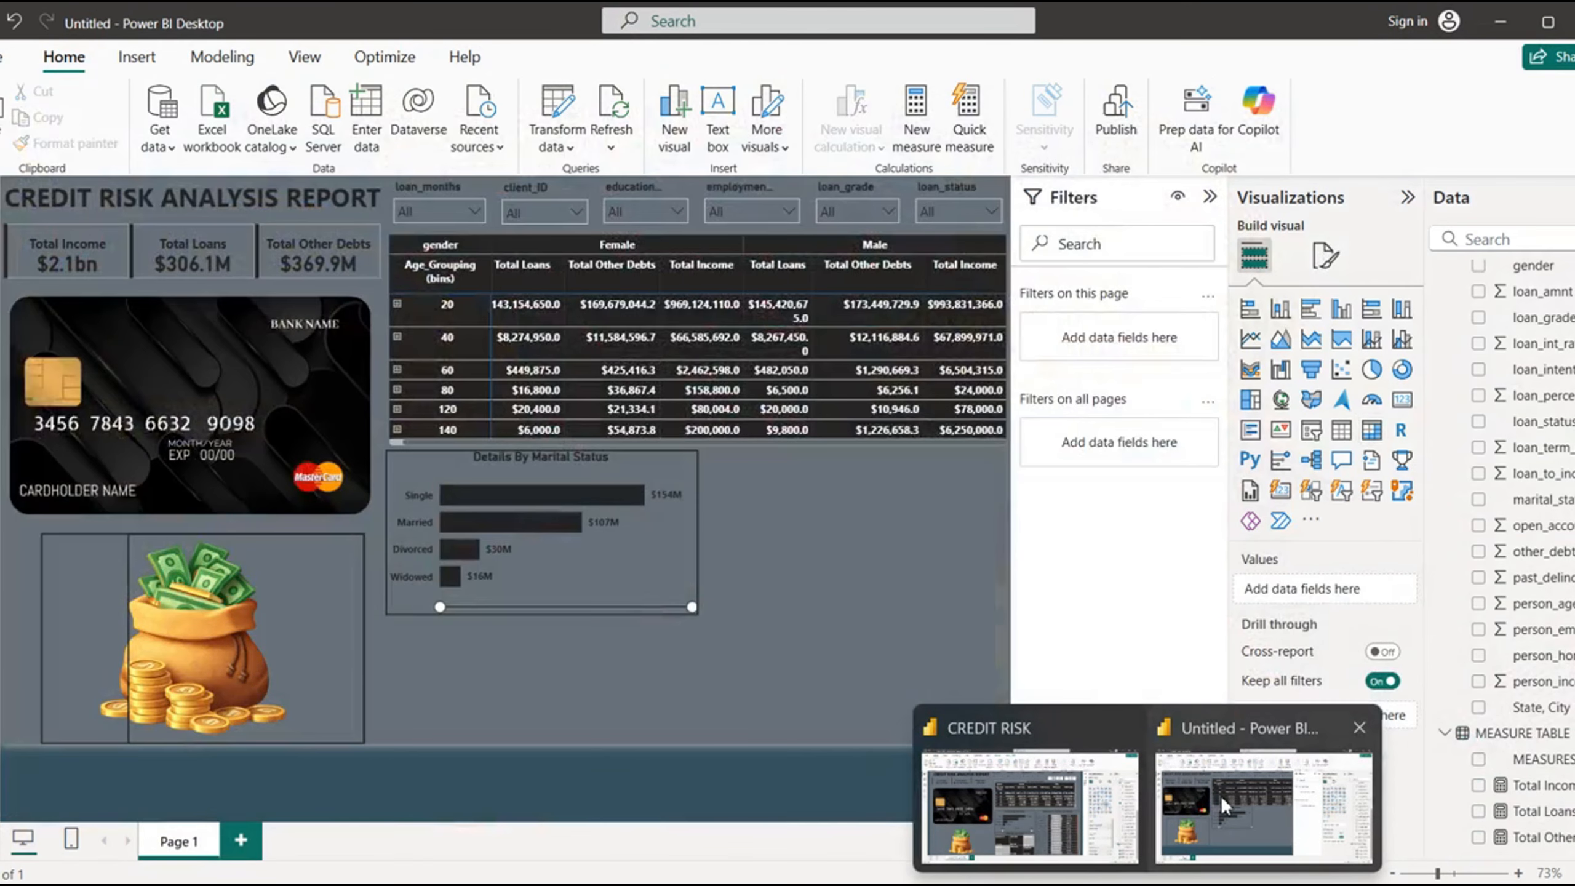
click(1220, 797)
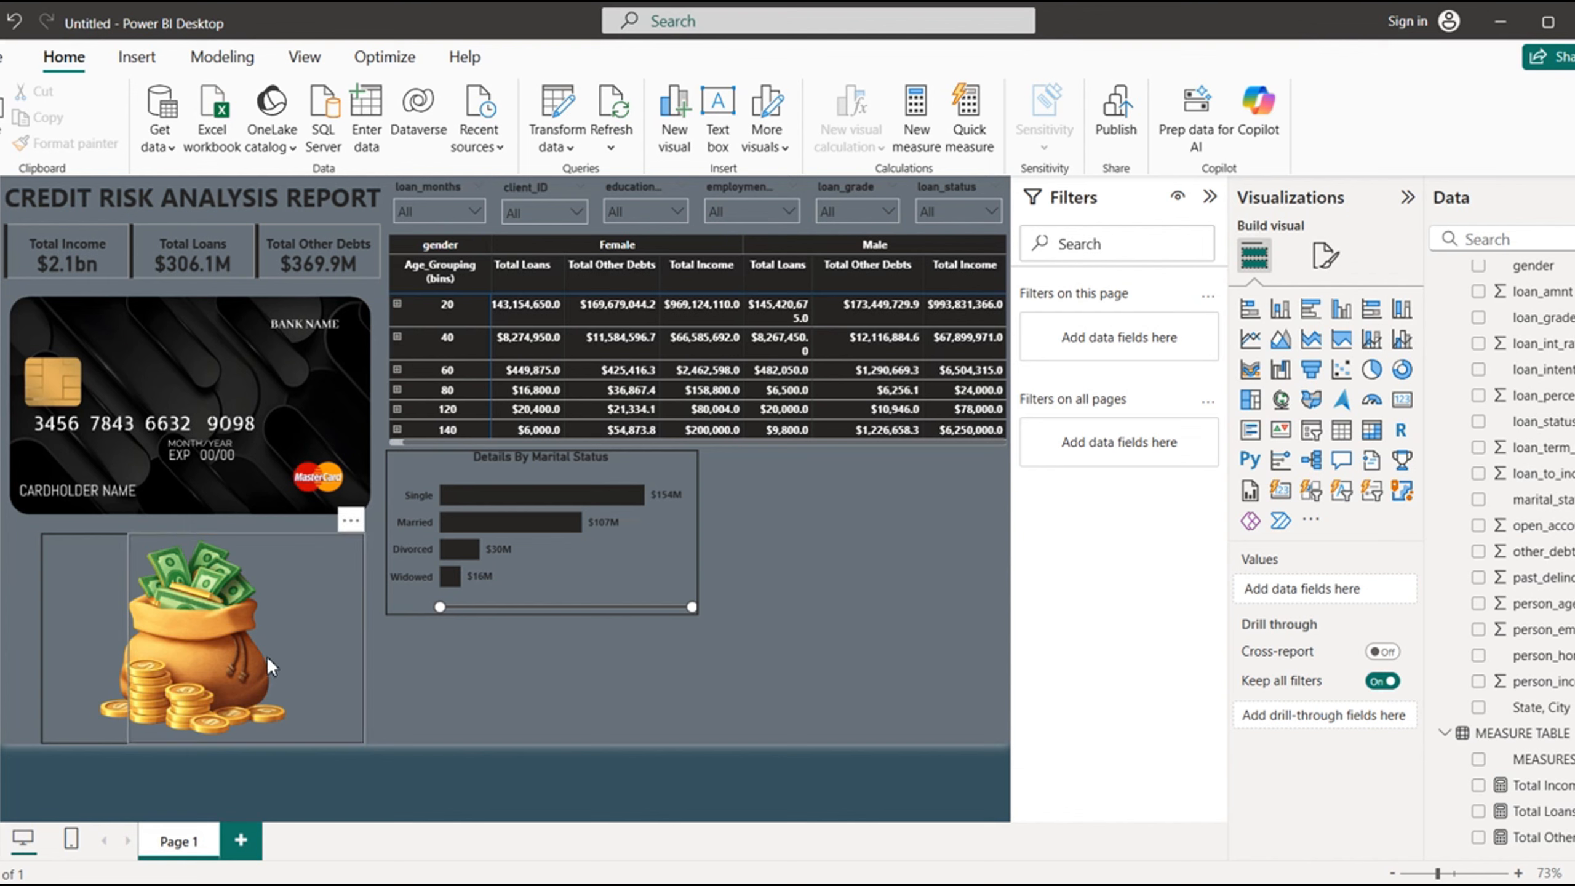
- Move the spare outline frame from the money bag image to below the marital status chart, aligned with the chart's left edge
click(527, 694)
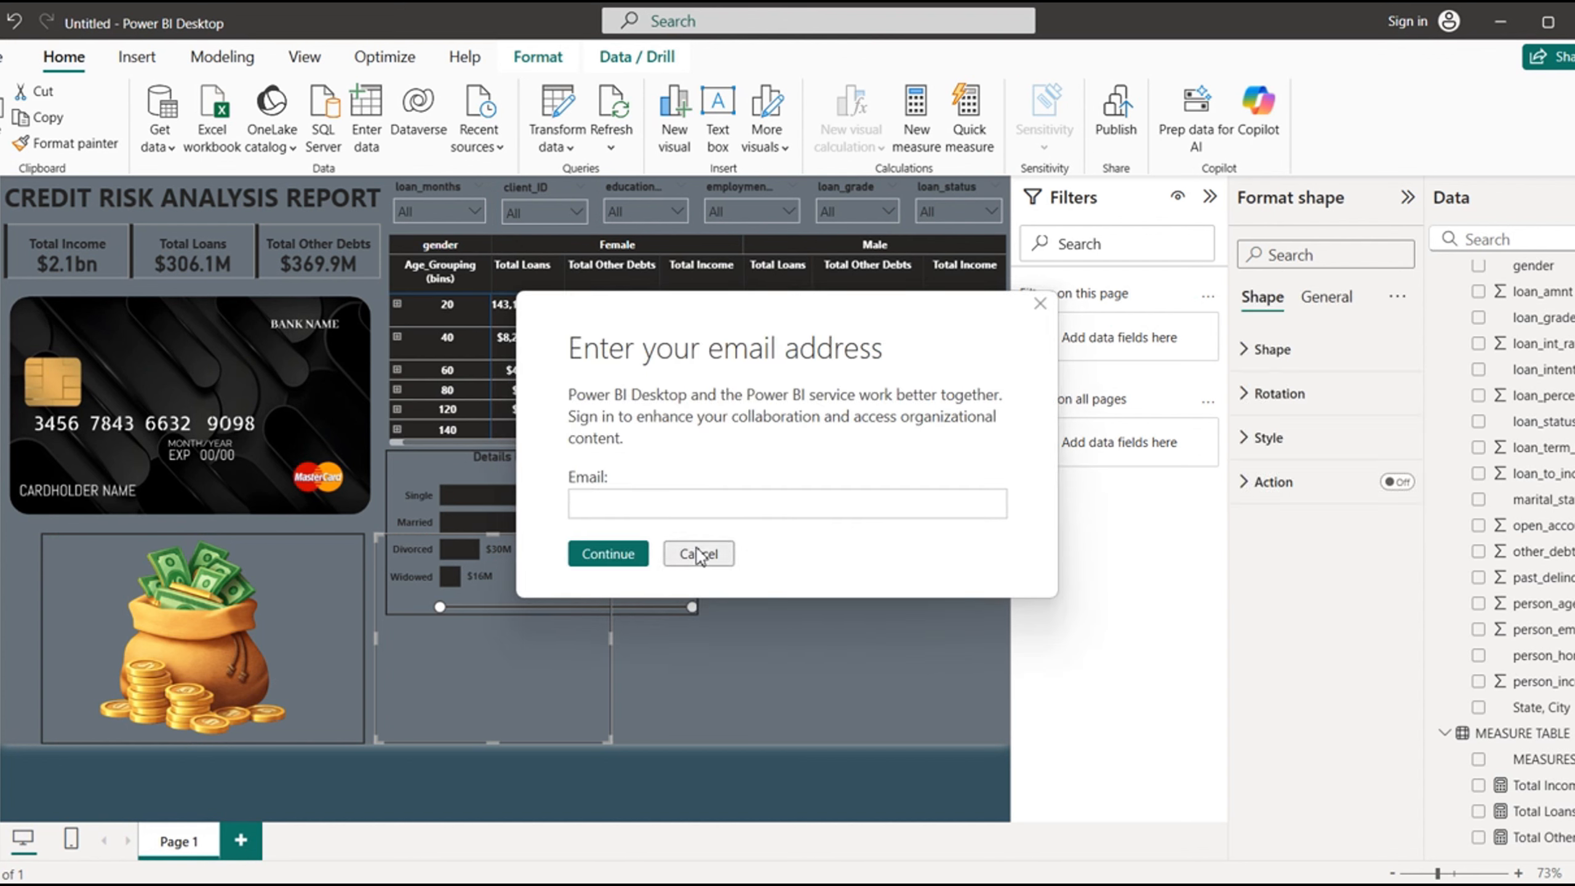
click(700, 554)
mouse_move(536, 635)
mouse_down()
mouse_move(564, 642)
mouse_move(546, 644)
mouse_up()
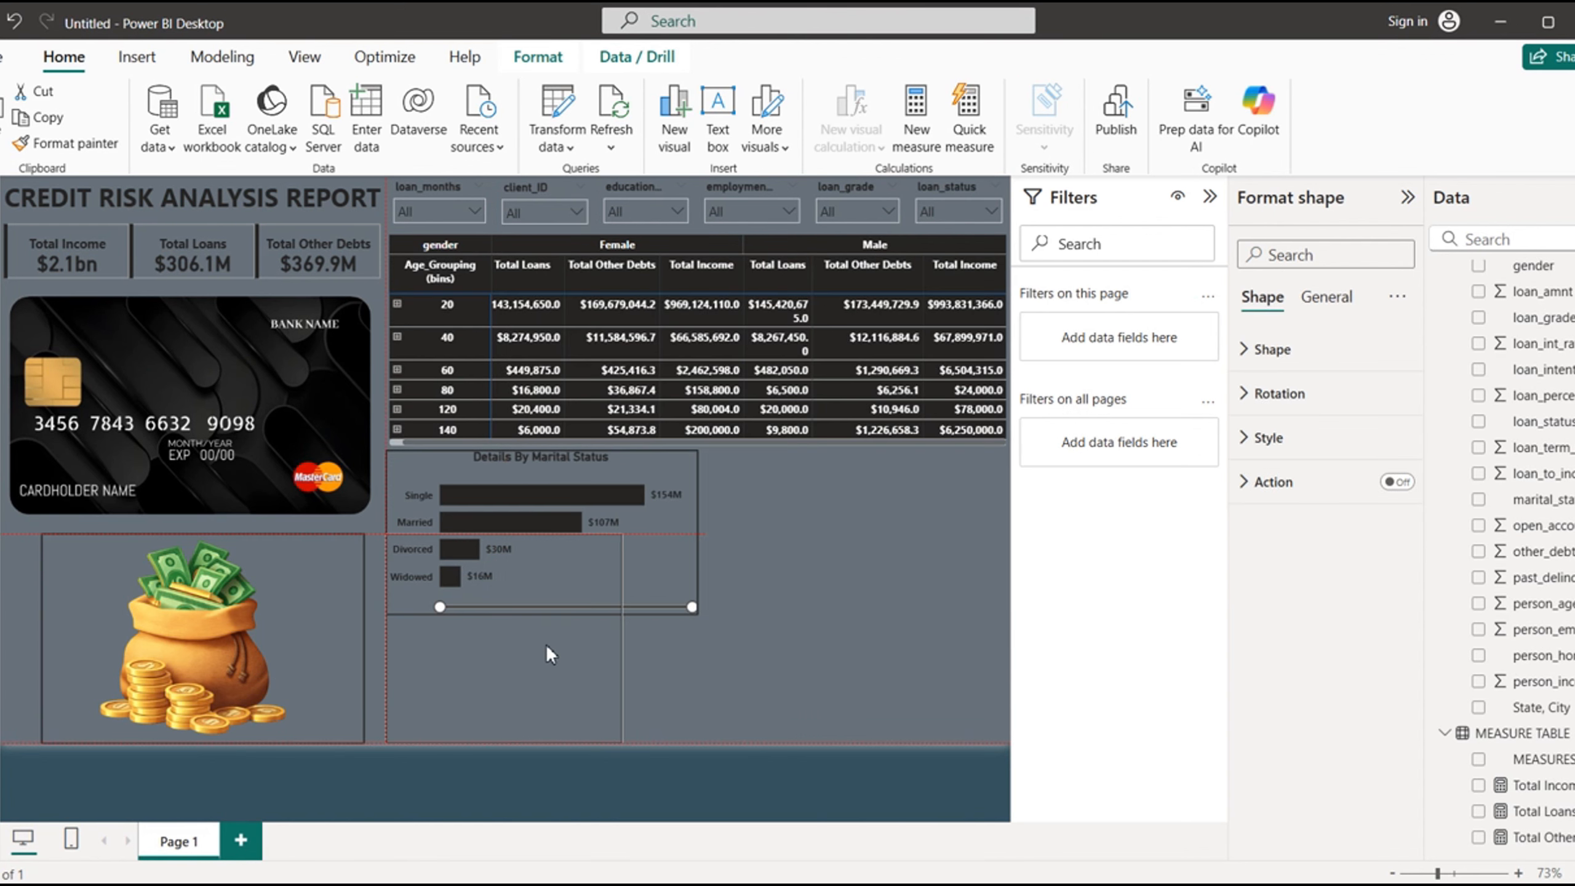
click(699, 552)
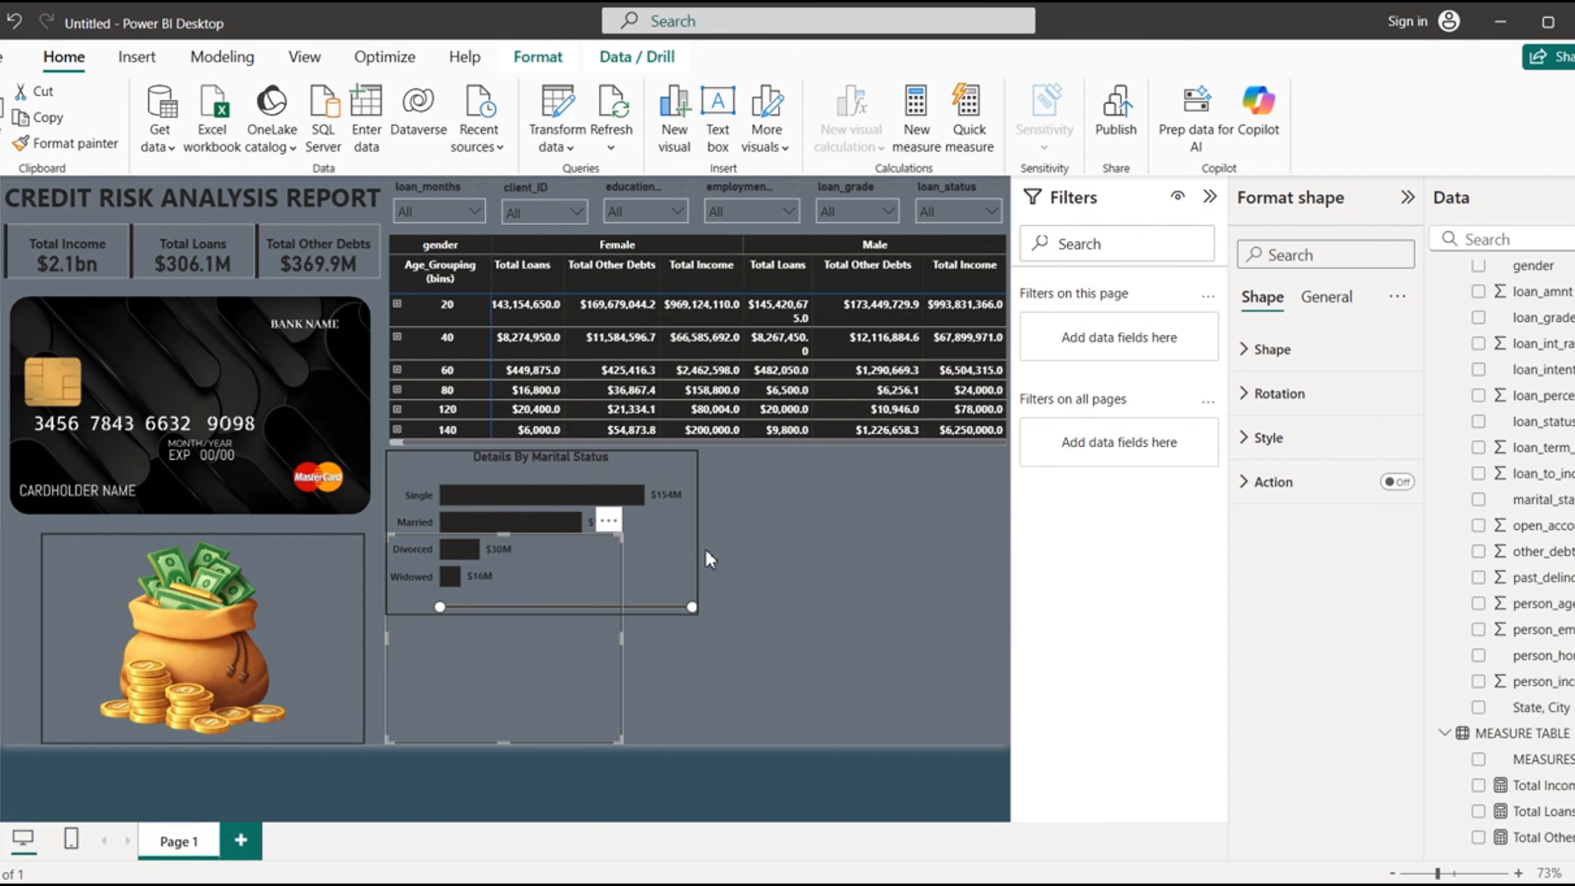
drag(502, 533, 503, 617)
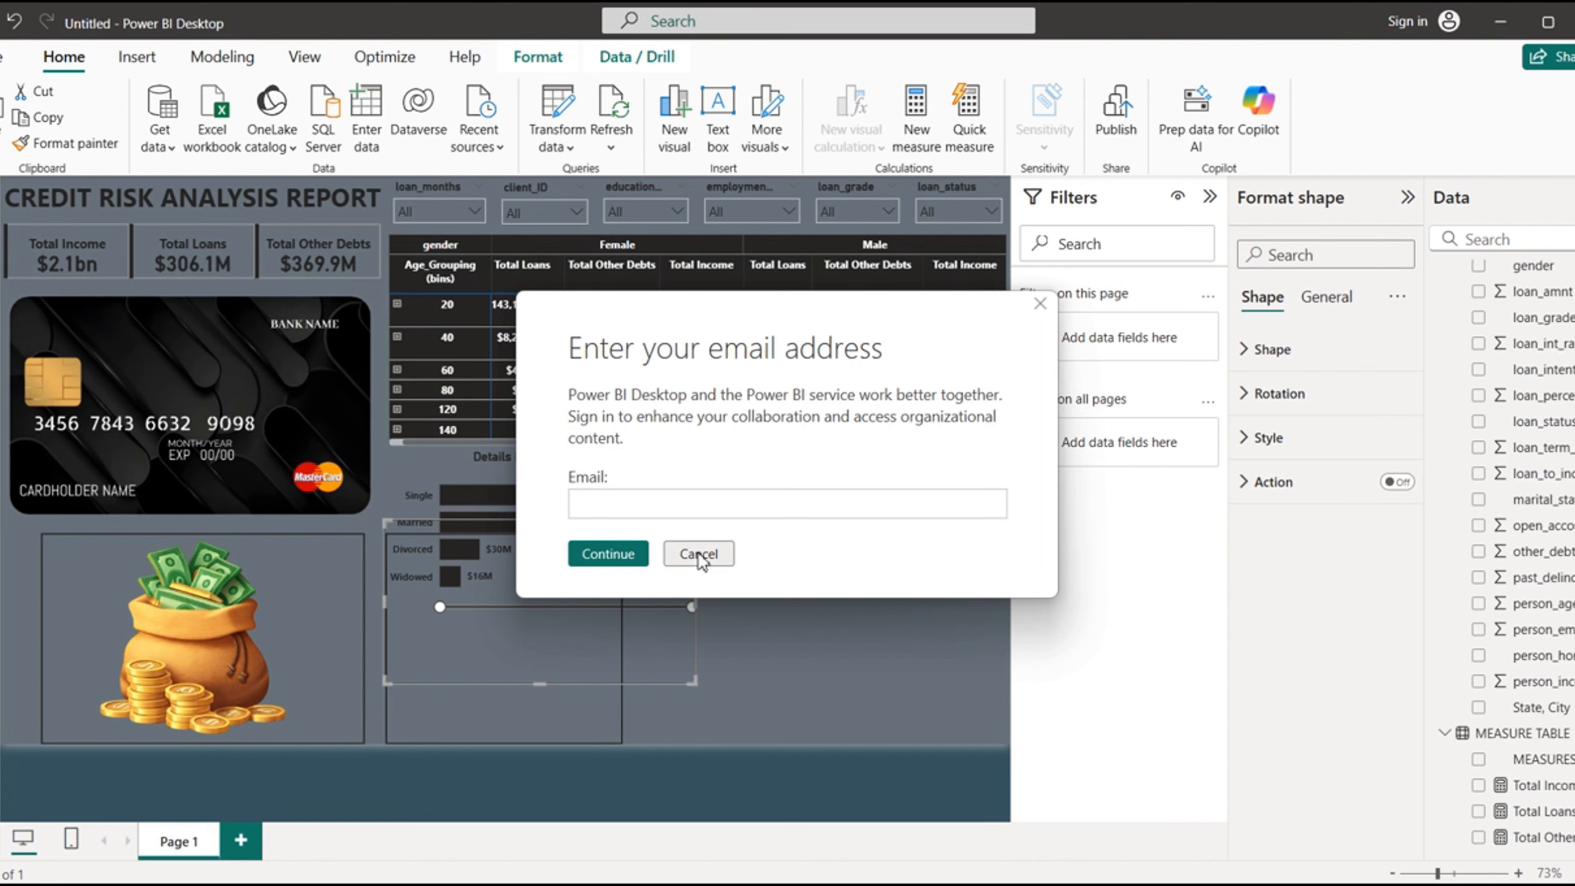
click(699, 553)
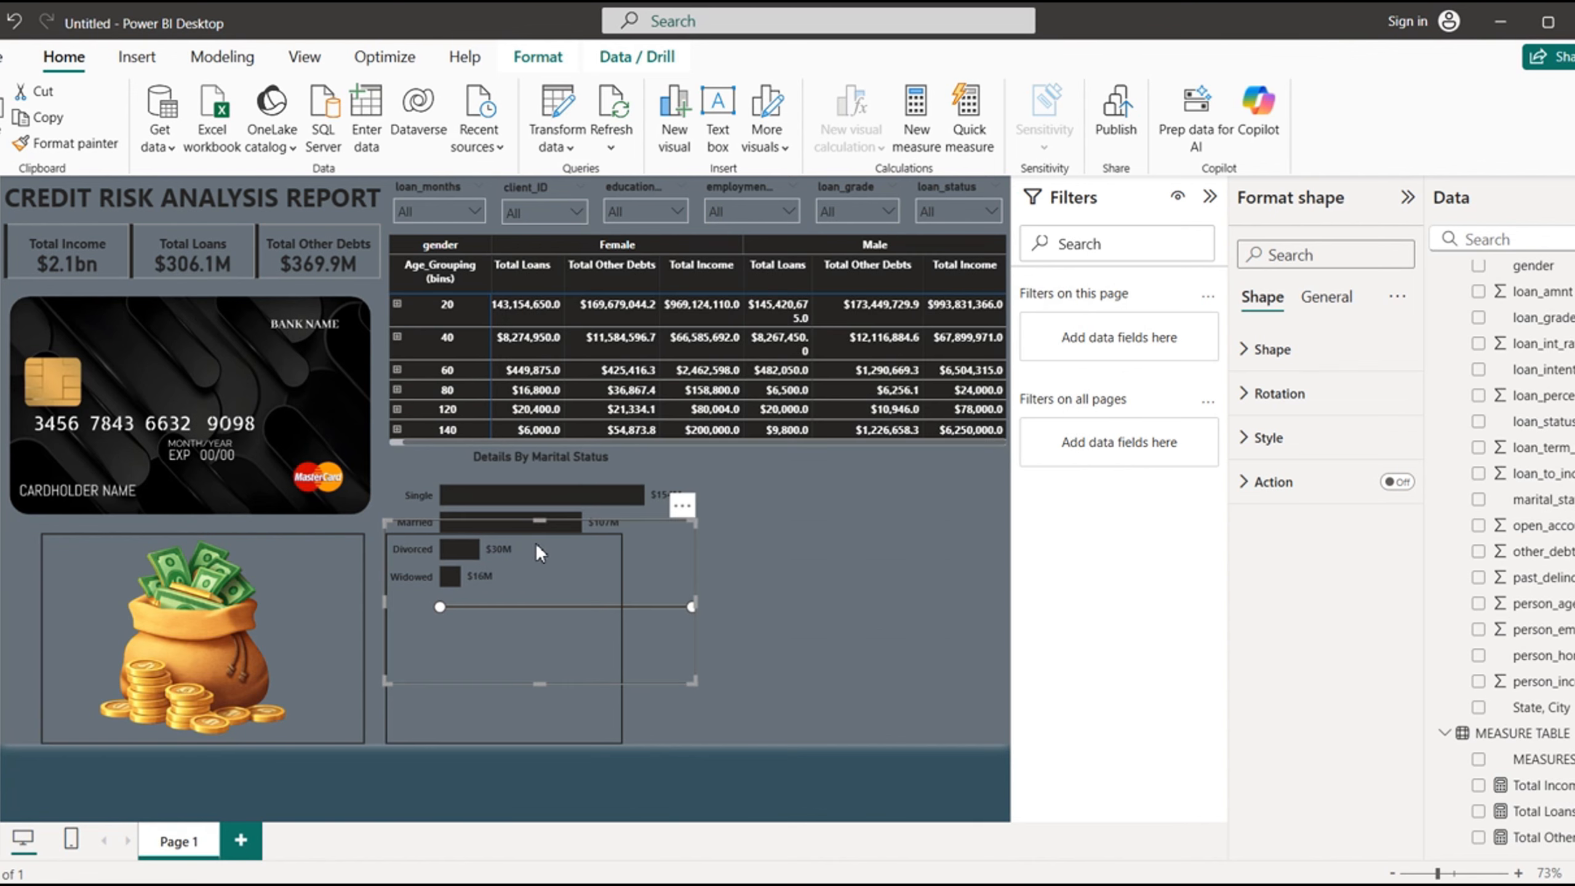
drag(535, 542, 542, 468)
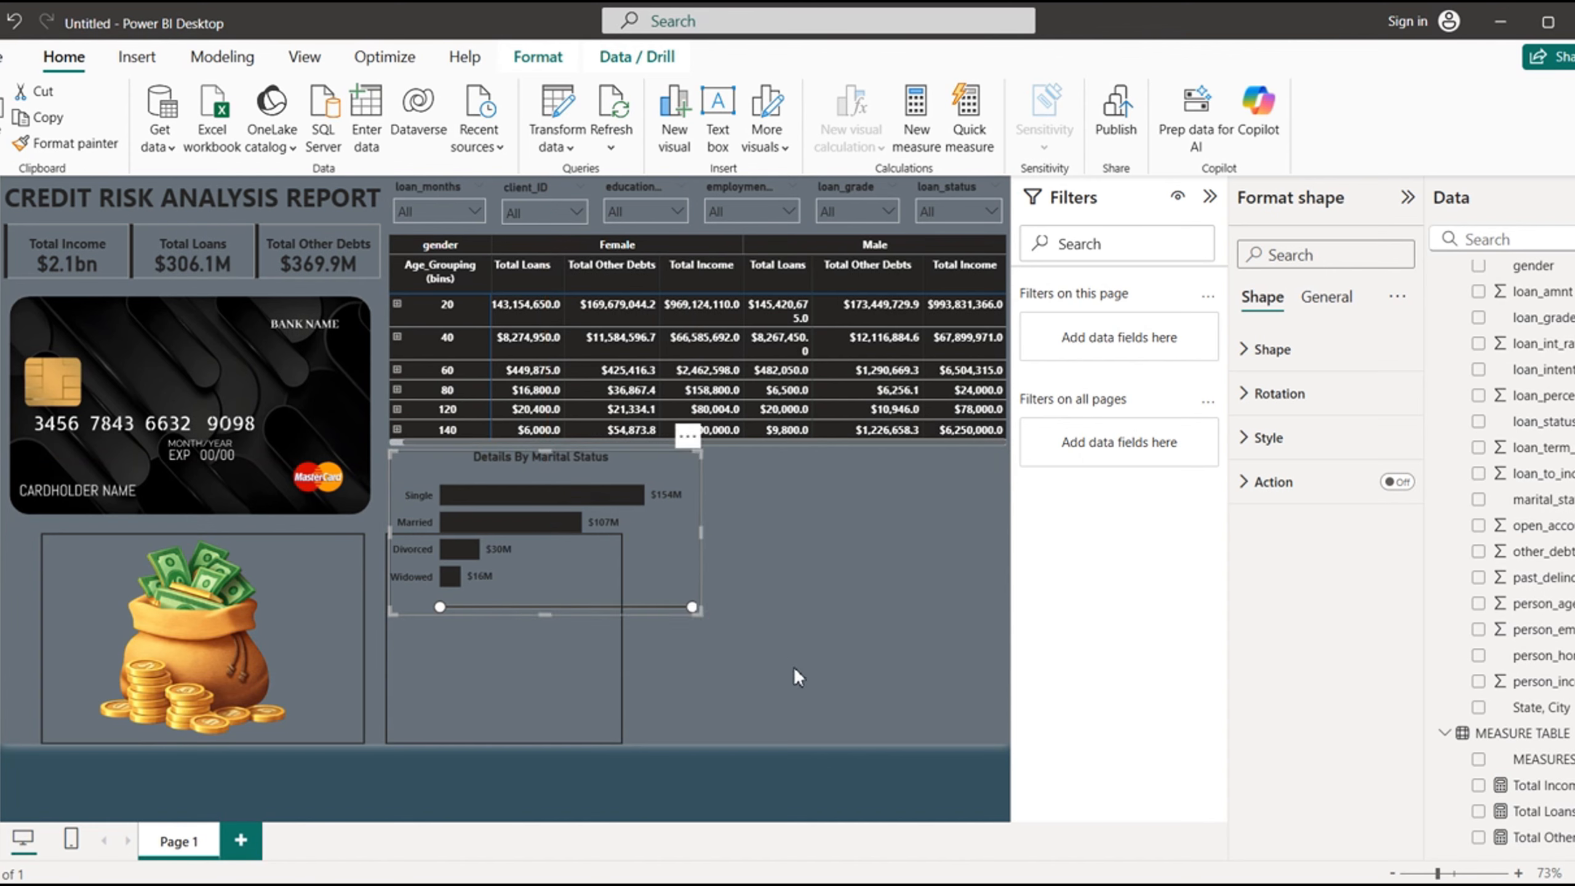
click(699, 553)
click(800, 663)
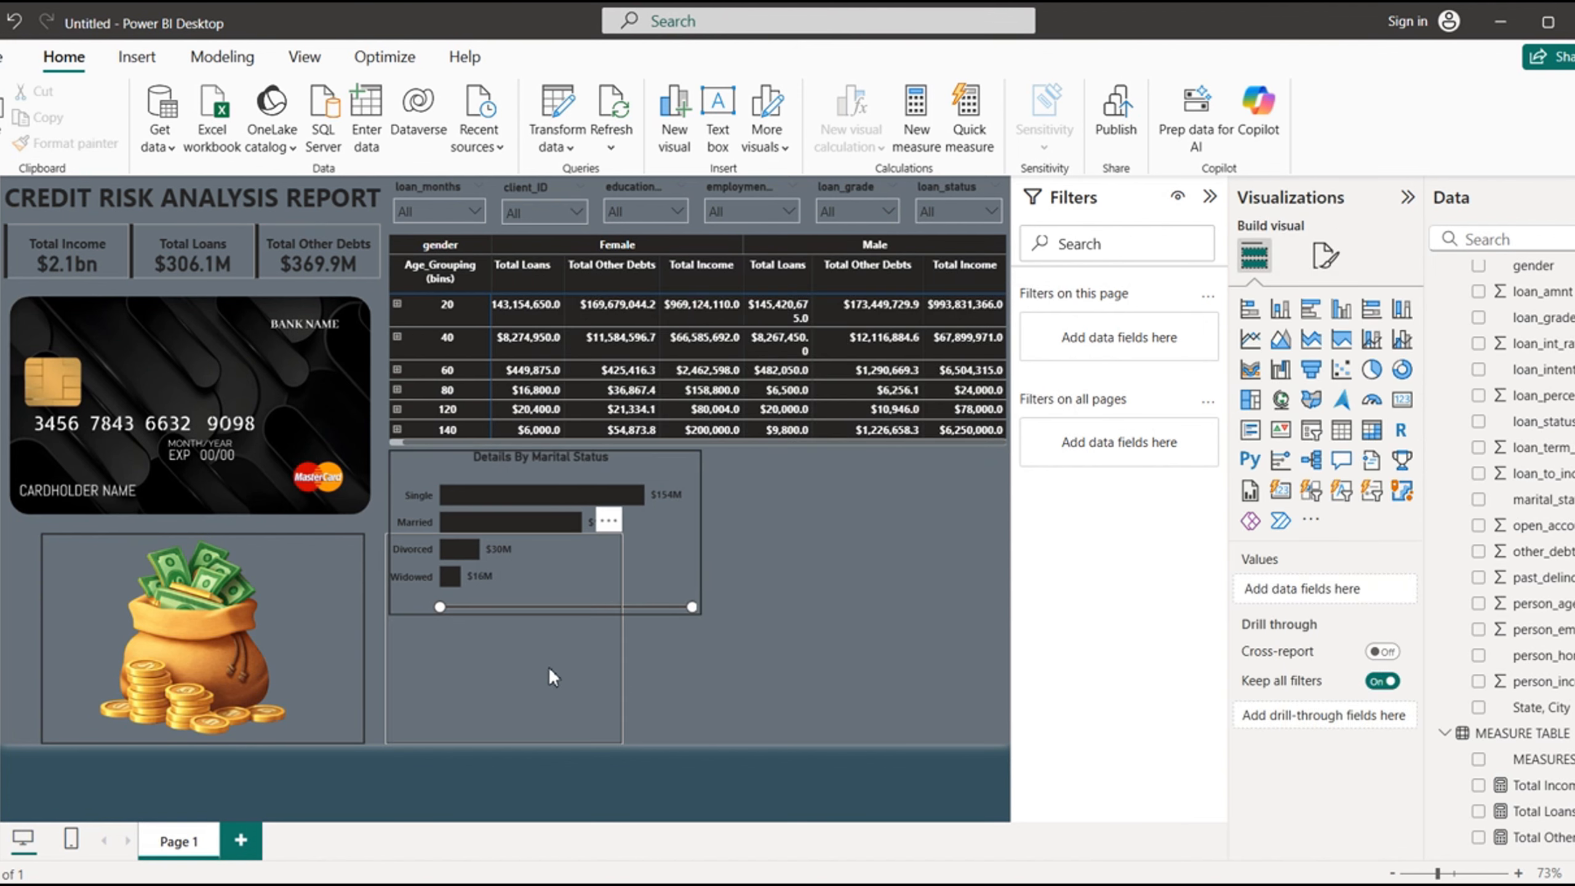
- Resize the empty outline frame so it starts just beneath the marital status chart's frame and matches its width
drag(532, 667, 561, 672)
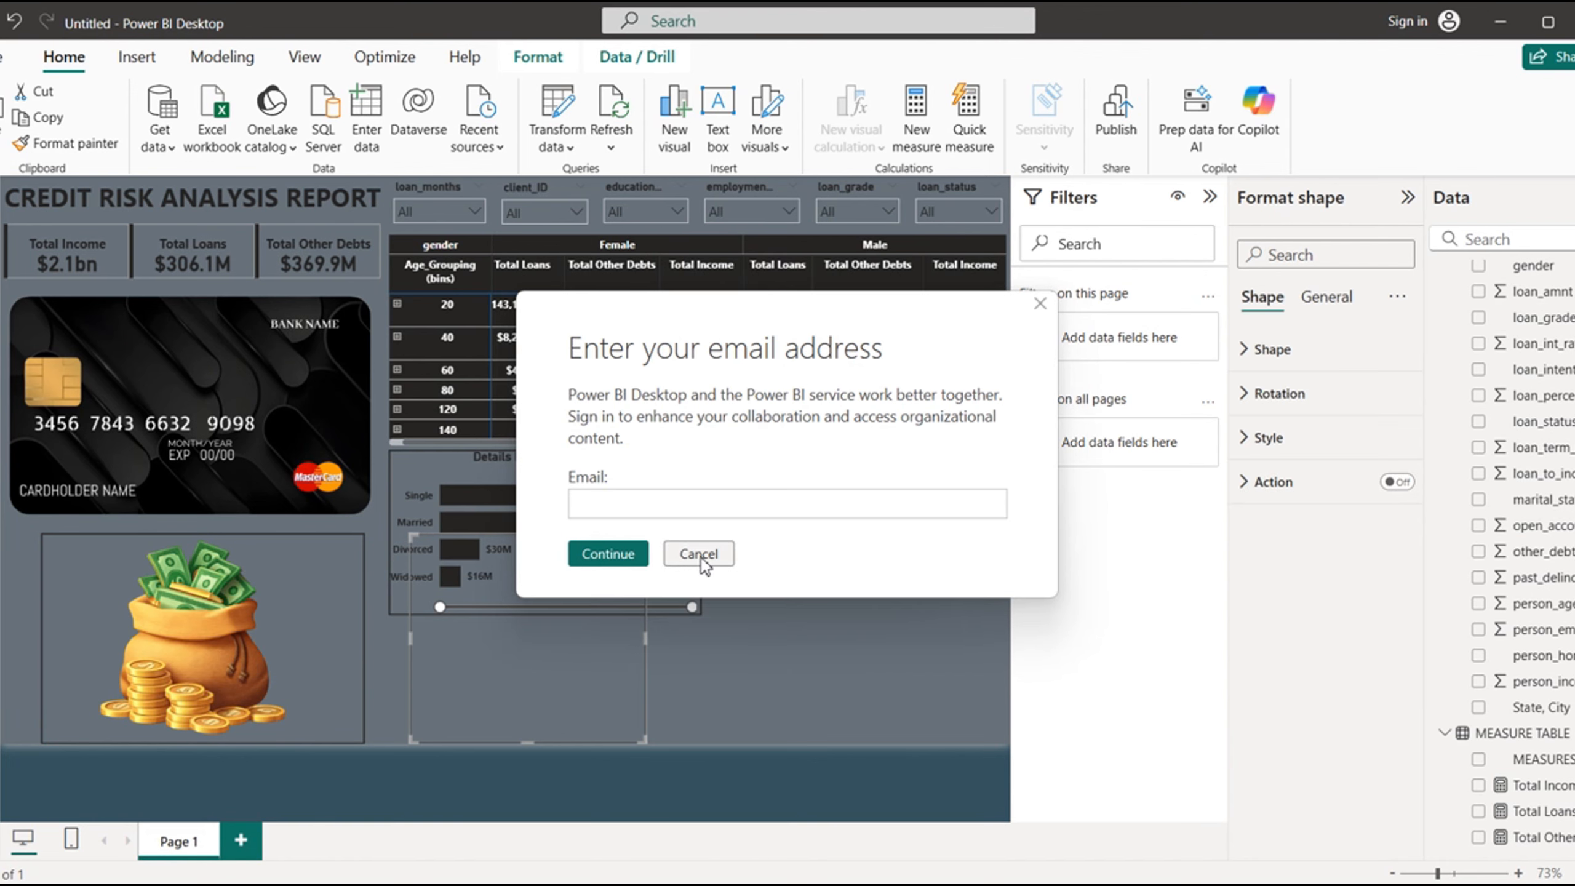
click(700, 556)
drag(529, 537, 523, 614)
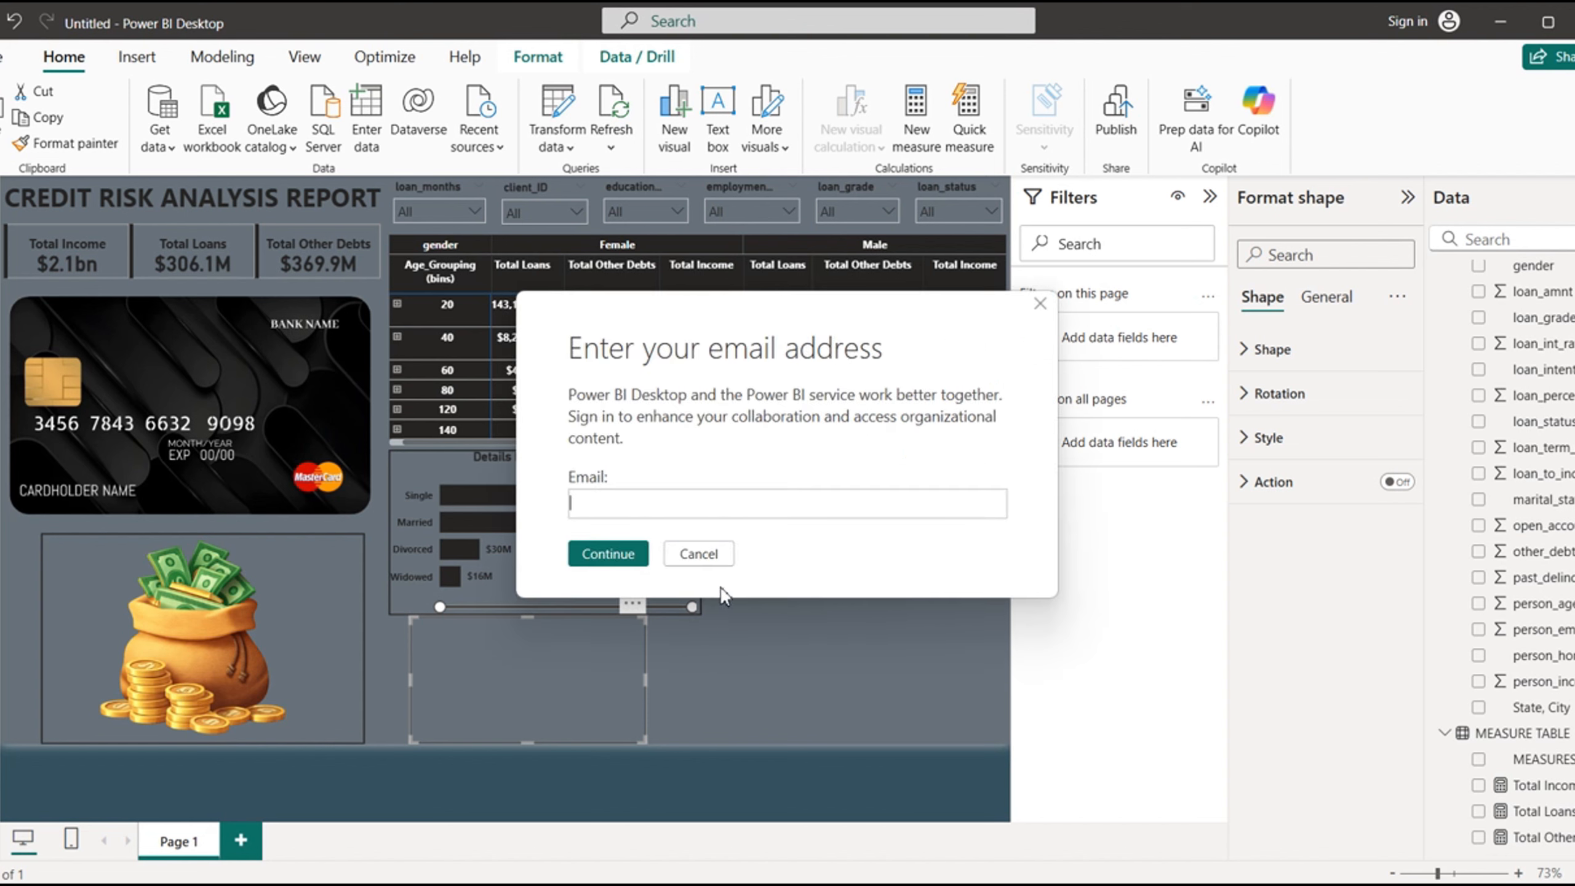
click(700, 555)
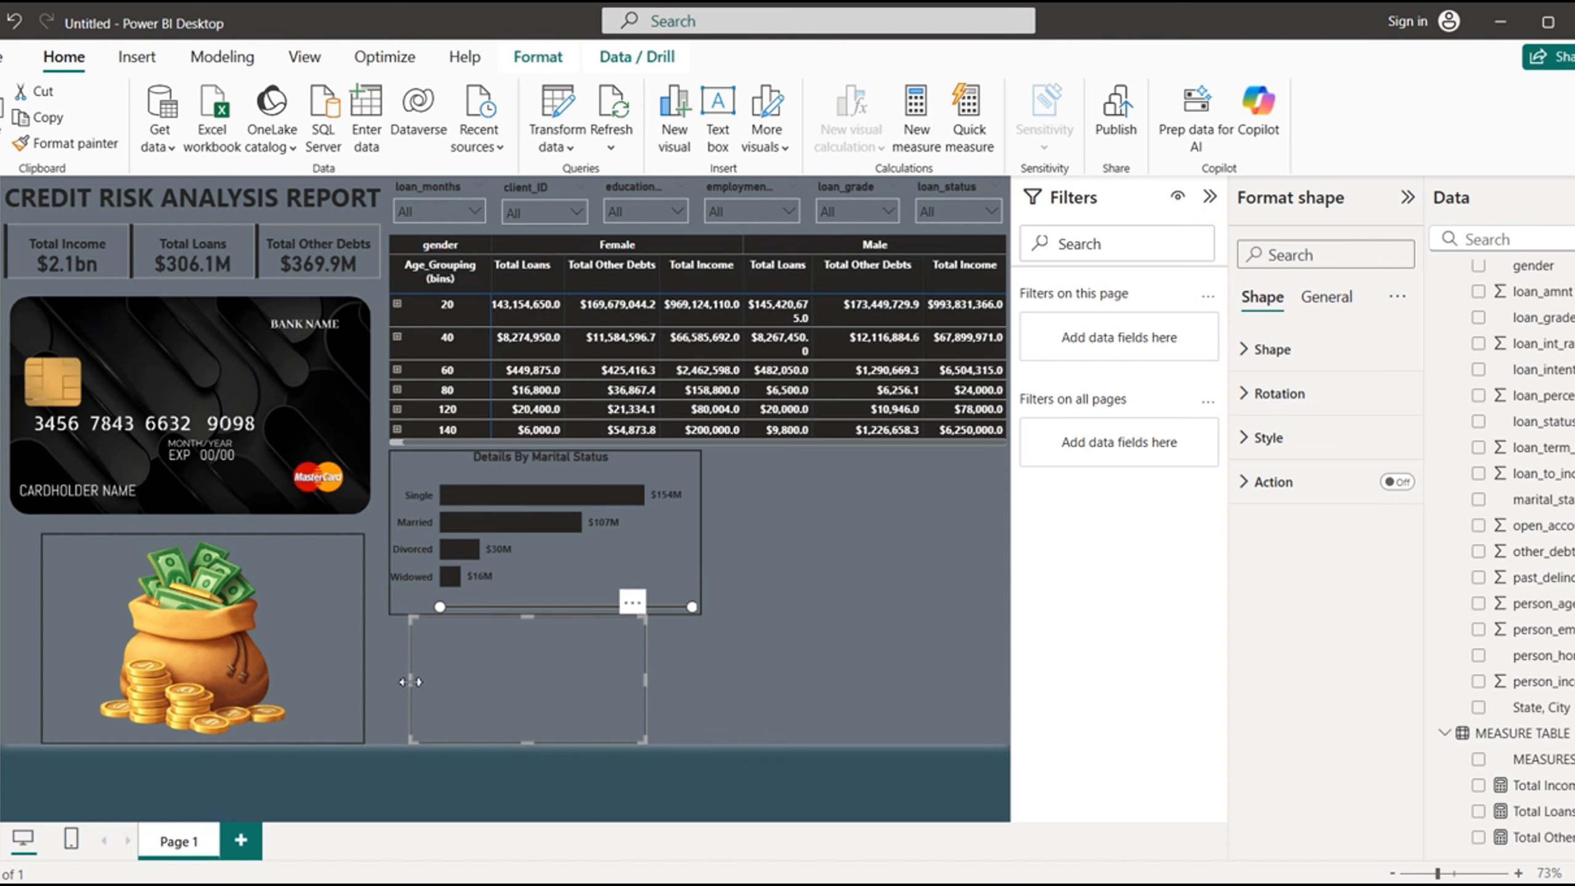
drag(410, 682, 388, 682)
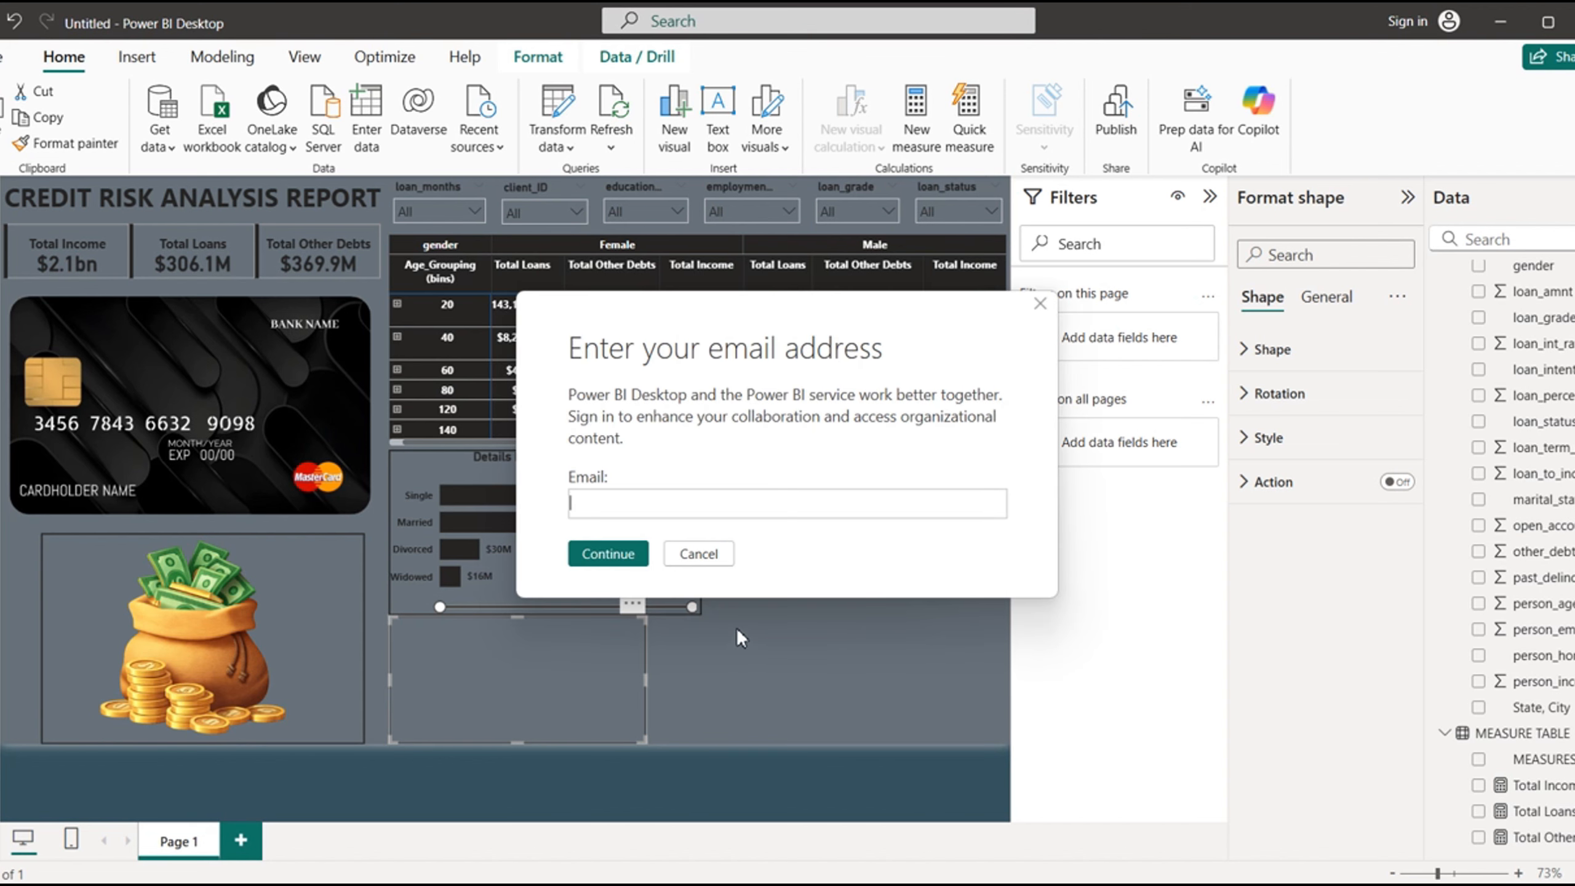
click(711, 555)
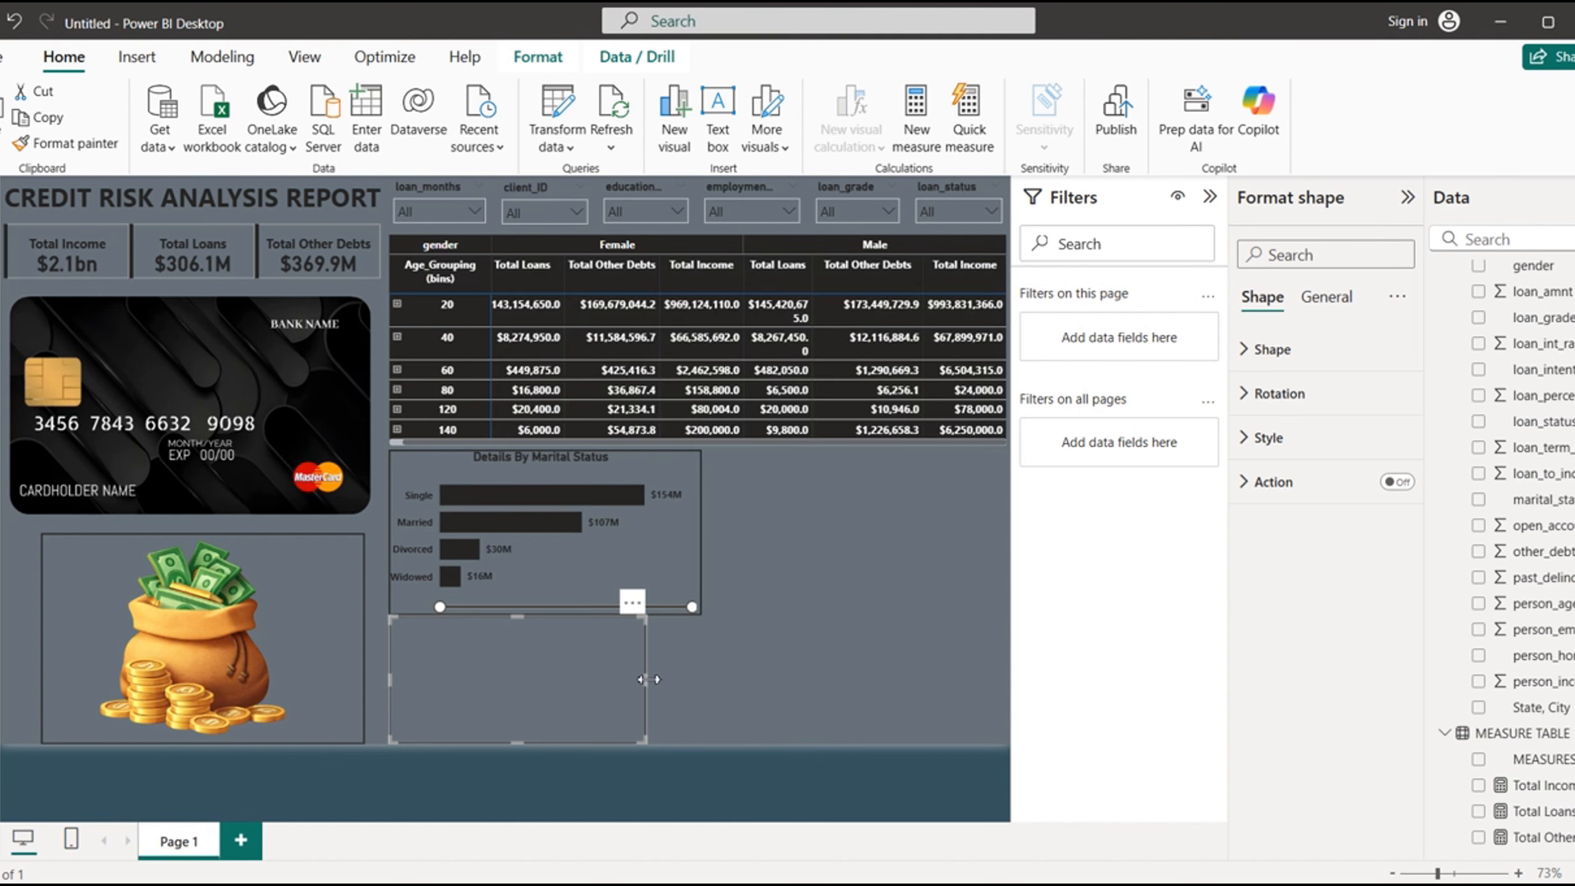
drag(649, 679, 704, 677)
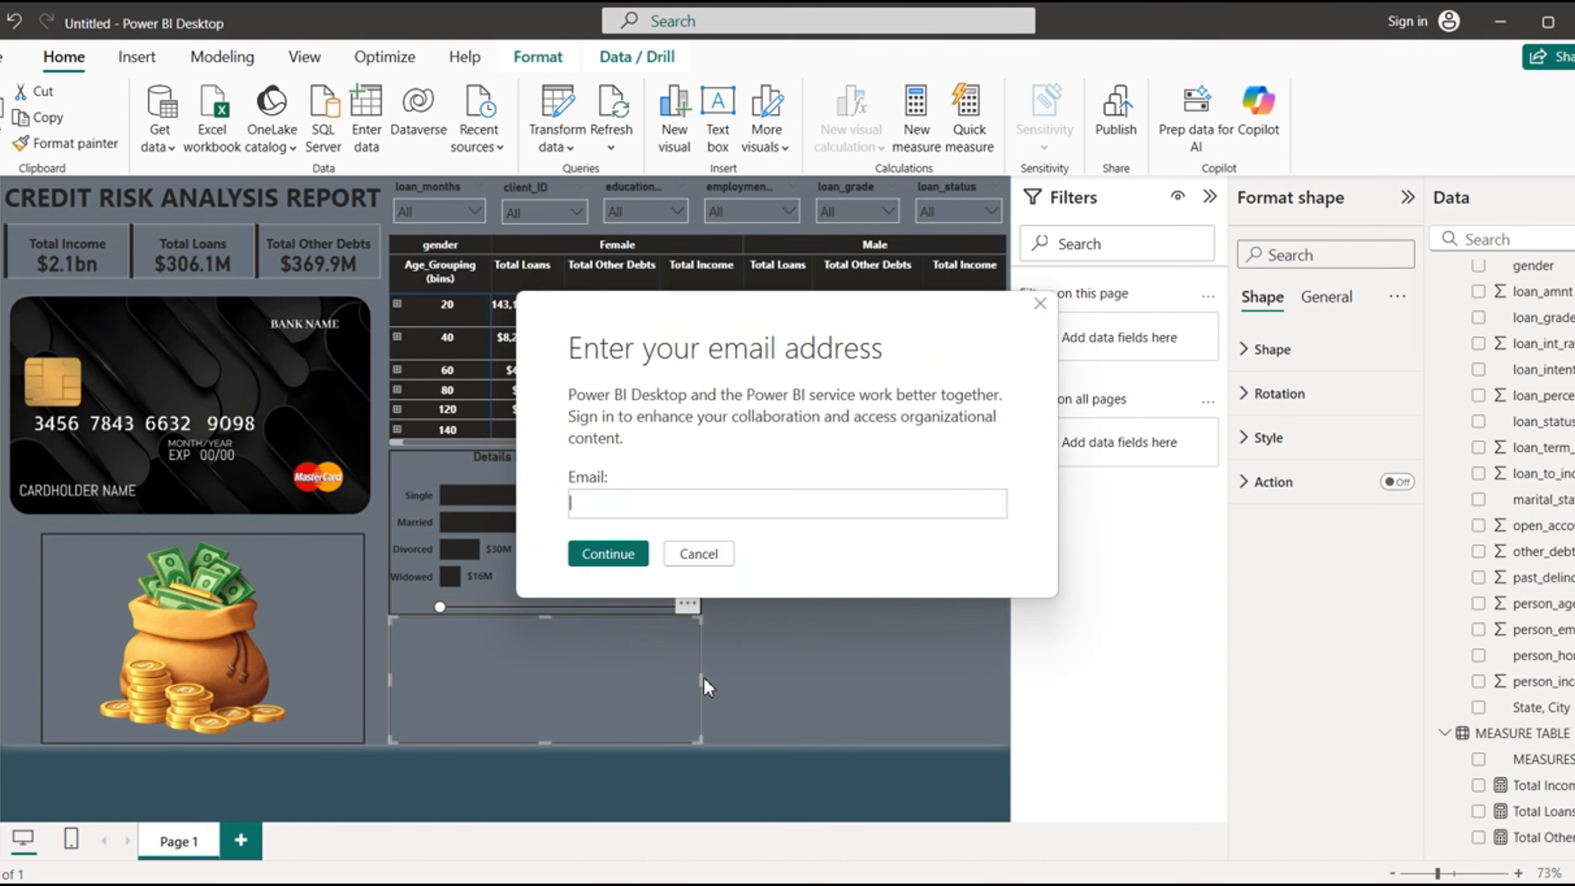
click(691, 553)
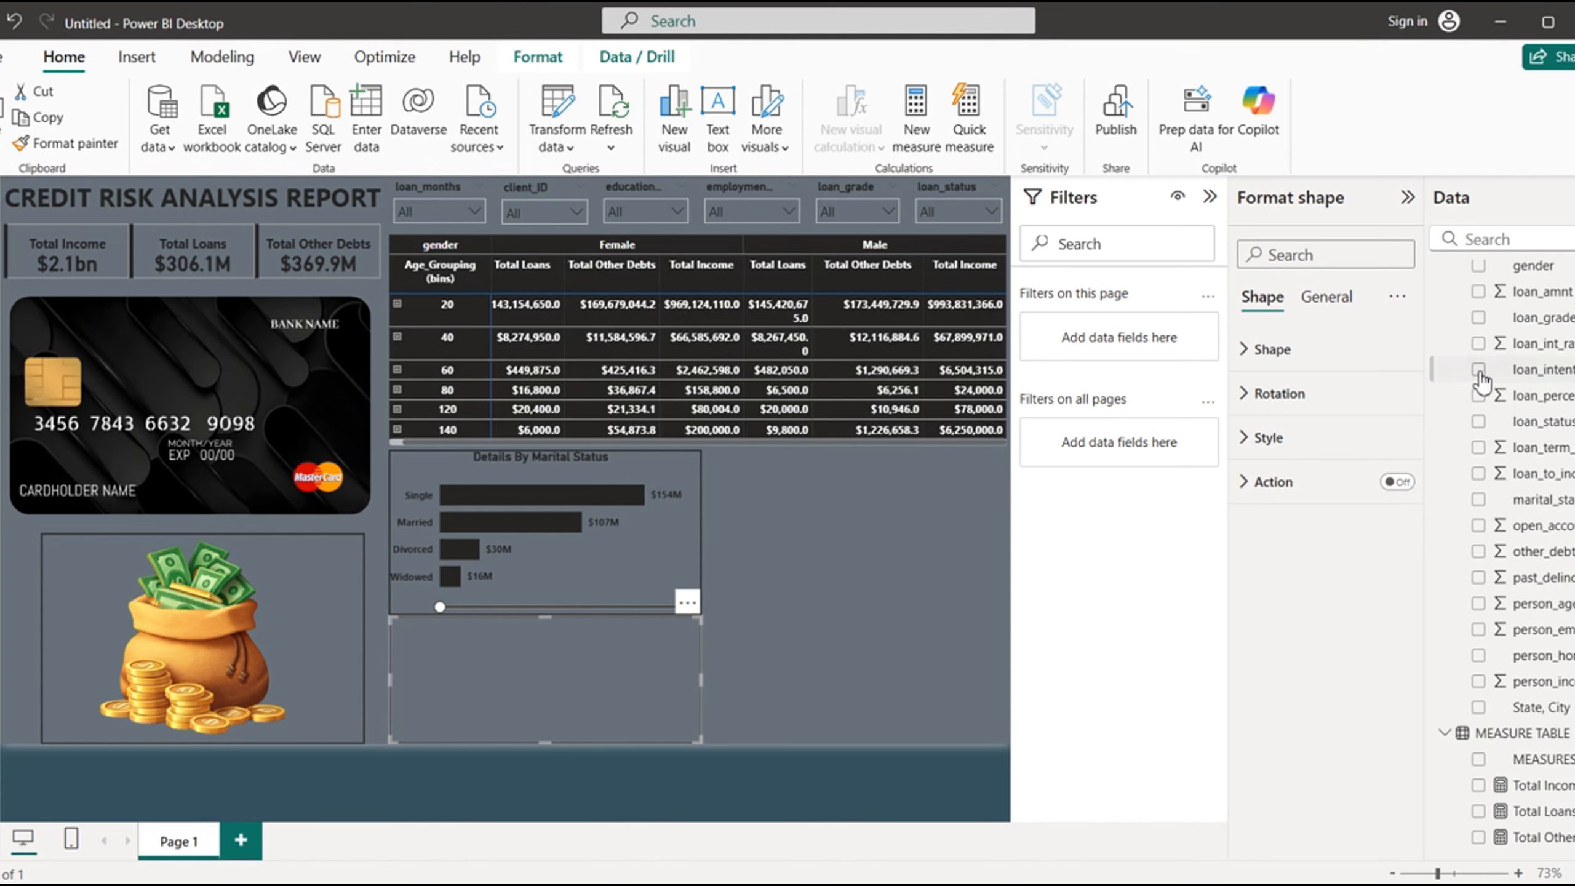
- Create a treemap visual showing Total Loans by loan_intent
click(829, 700)
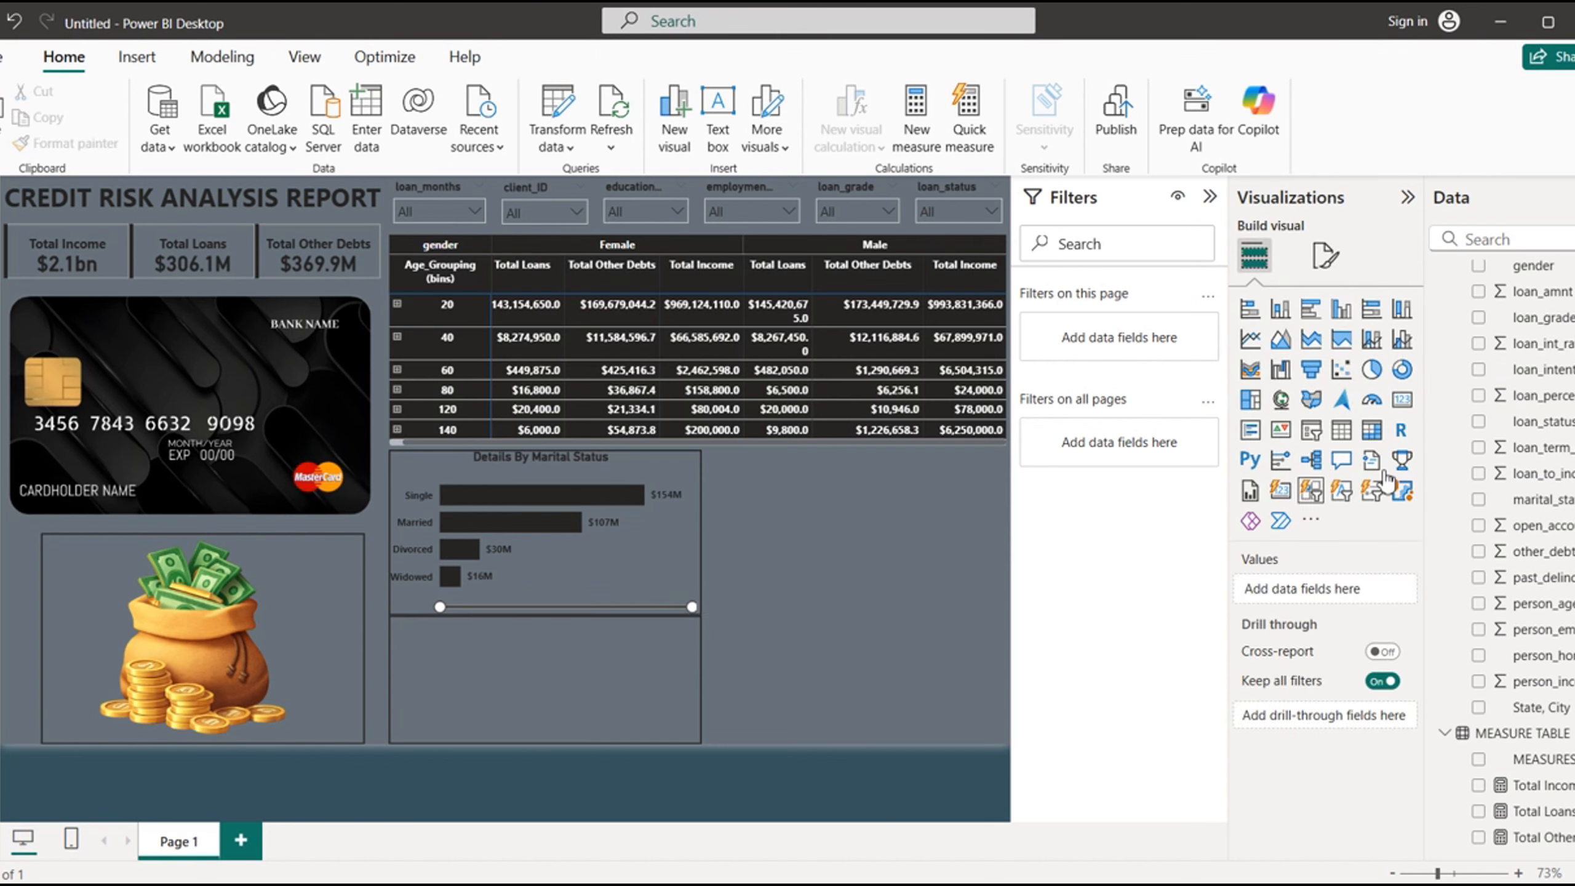
click(1481, 371)
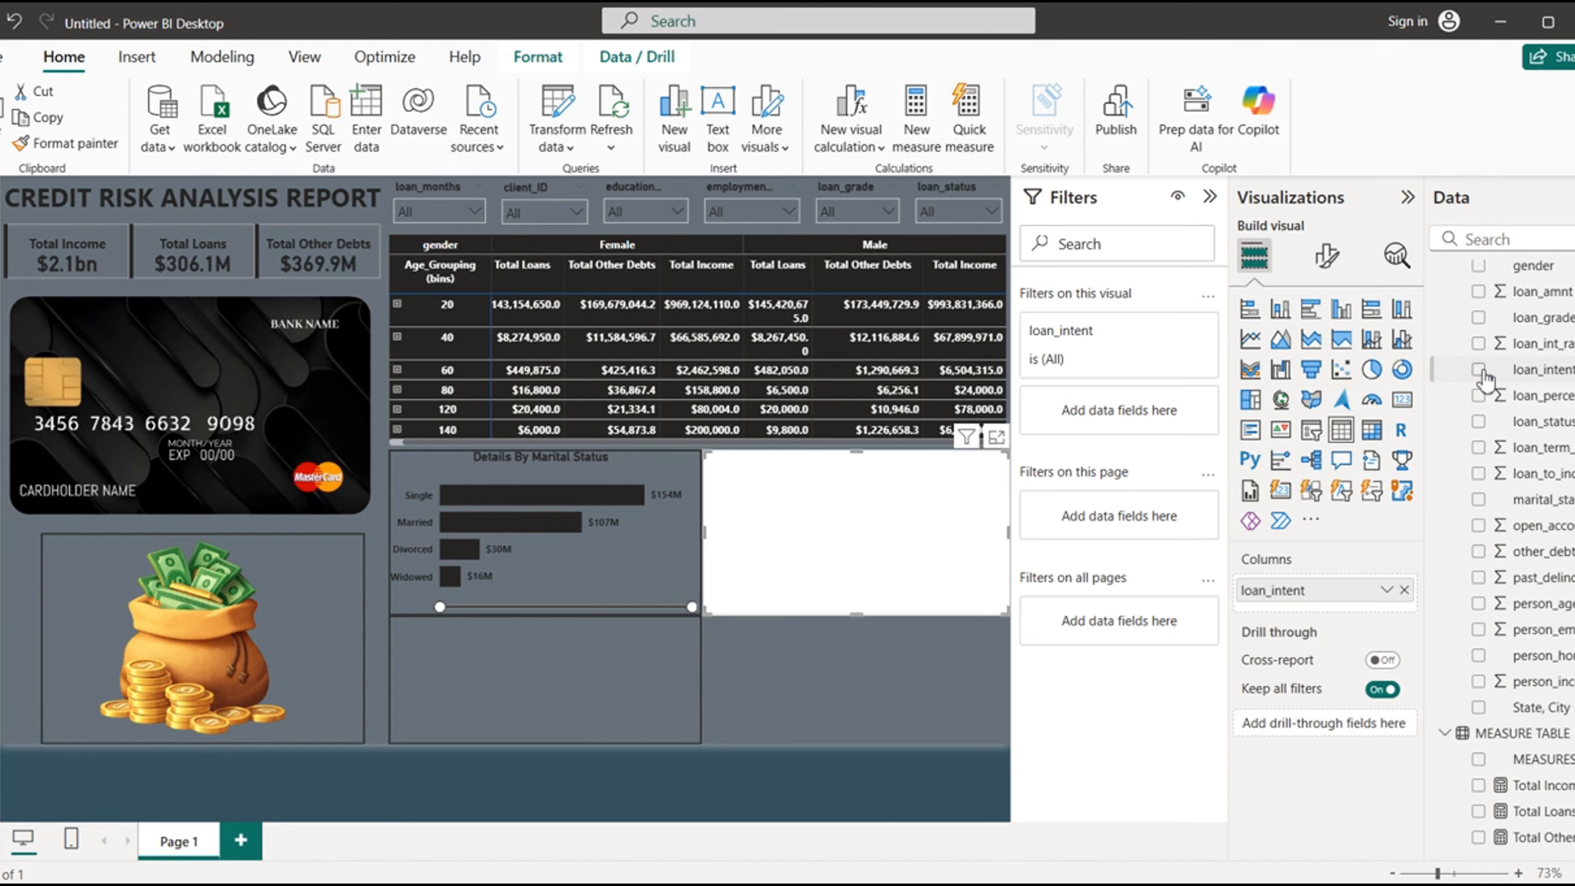
click(1479, 812)
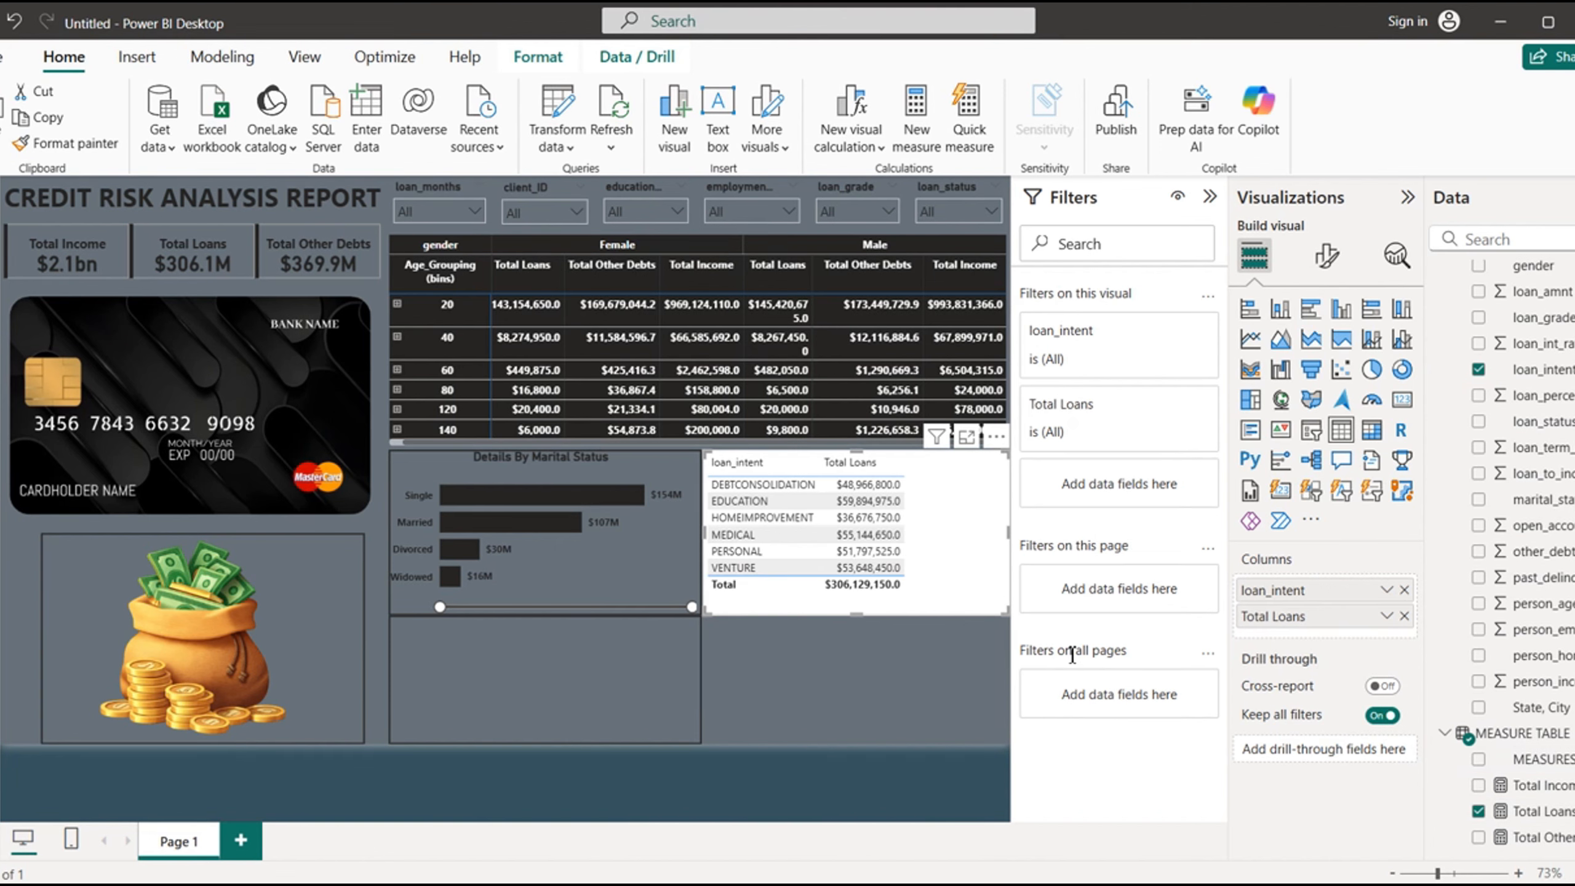
click(1250, 400)
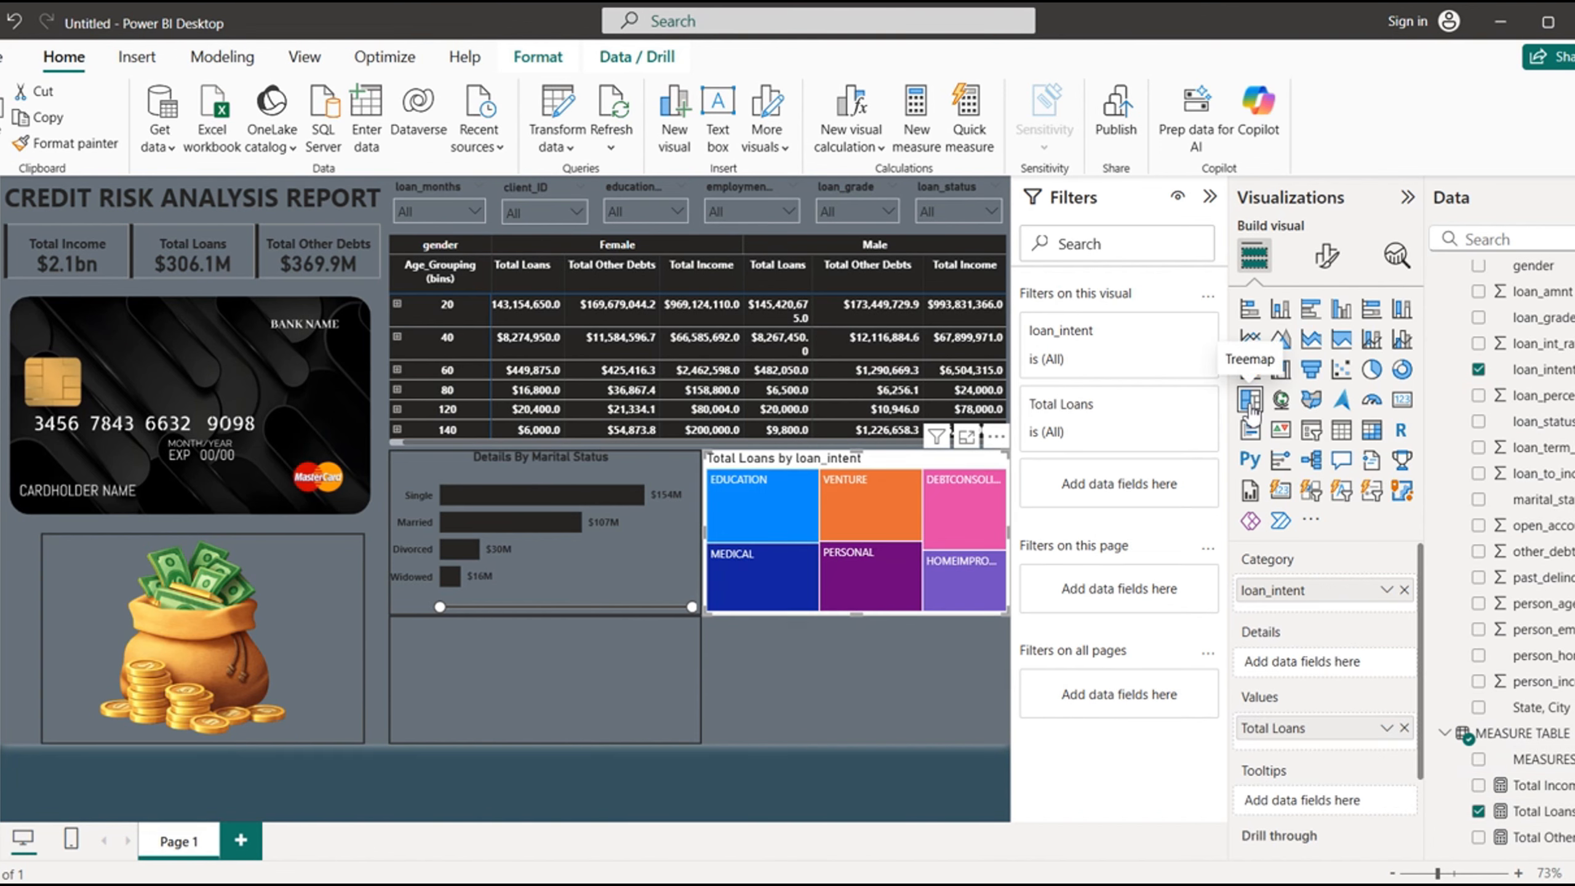
- Place the loan_intent treemap inside the empty outline frame below the marital status chart and fit it to the frame
drag(851, 464, 541, 615)
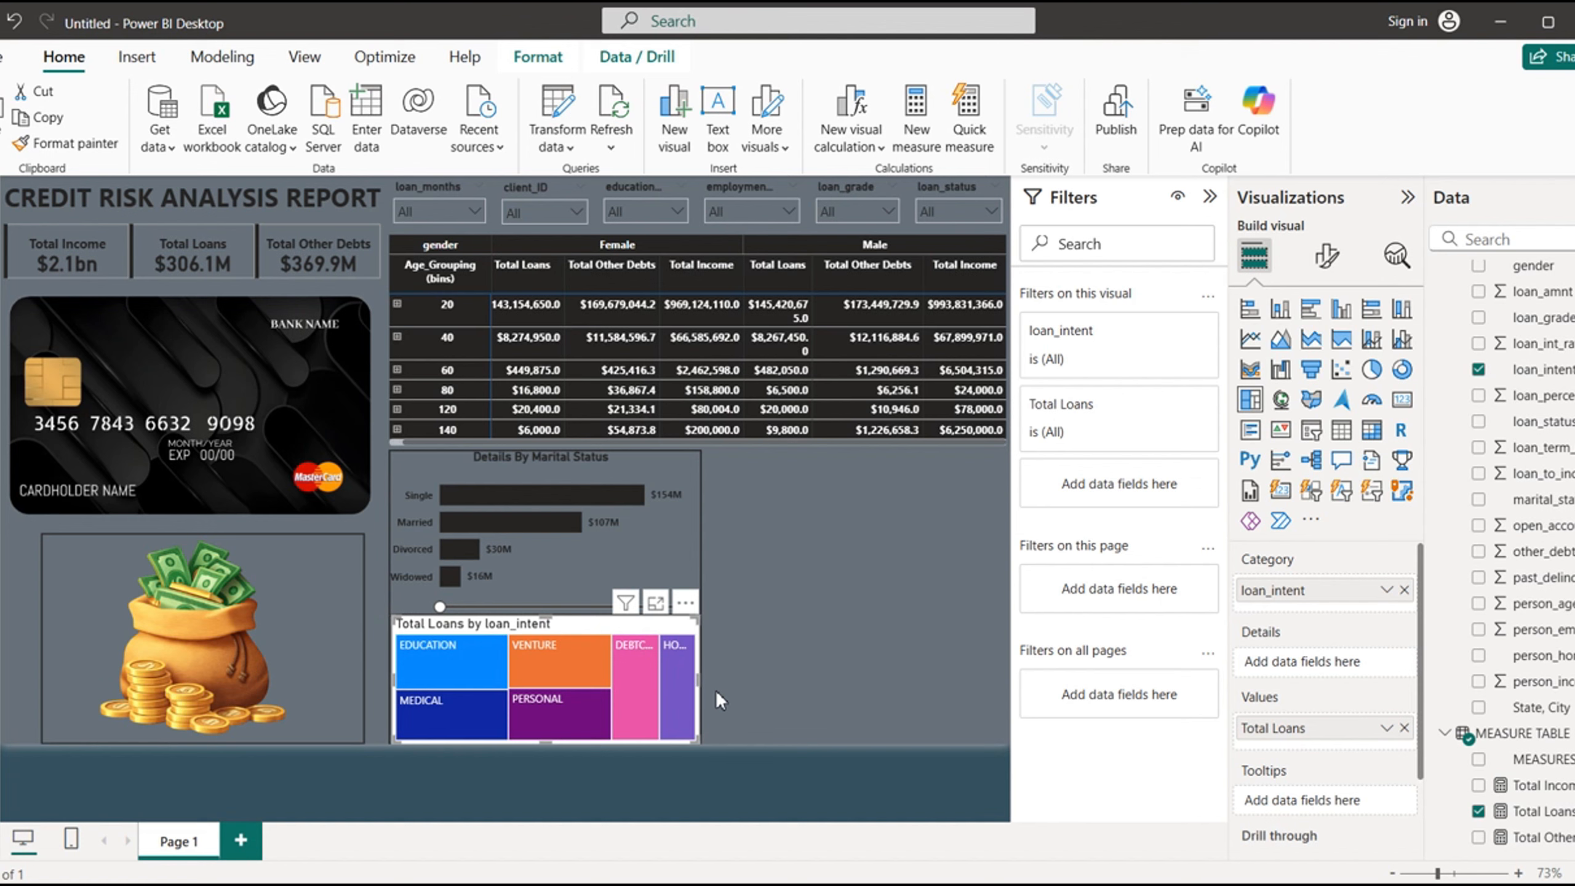
mouse_move(701, 682)
mouse_down()
mouse_move(671, 689)
mouse_move(700, 696)
mouse_up()
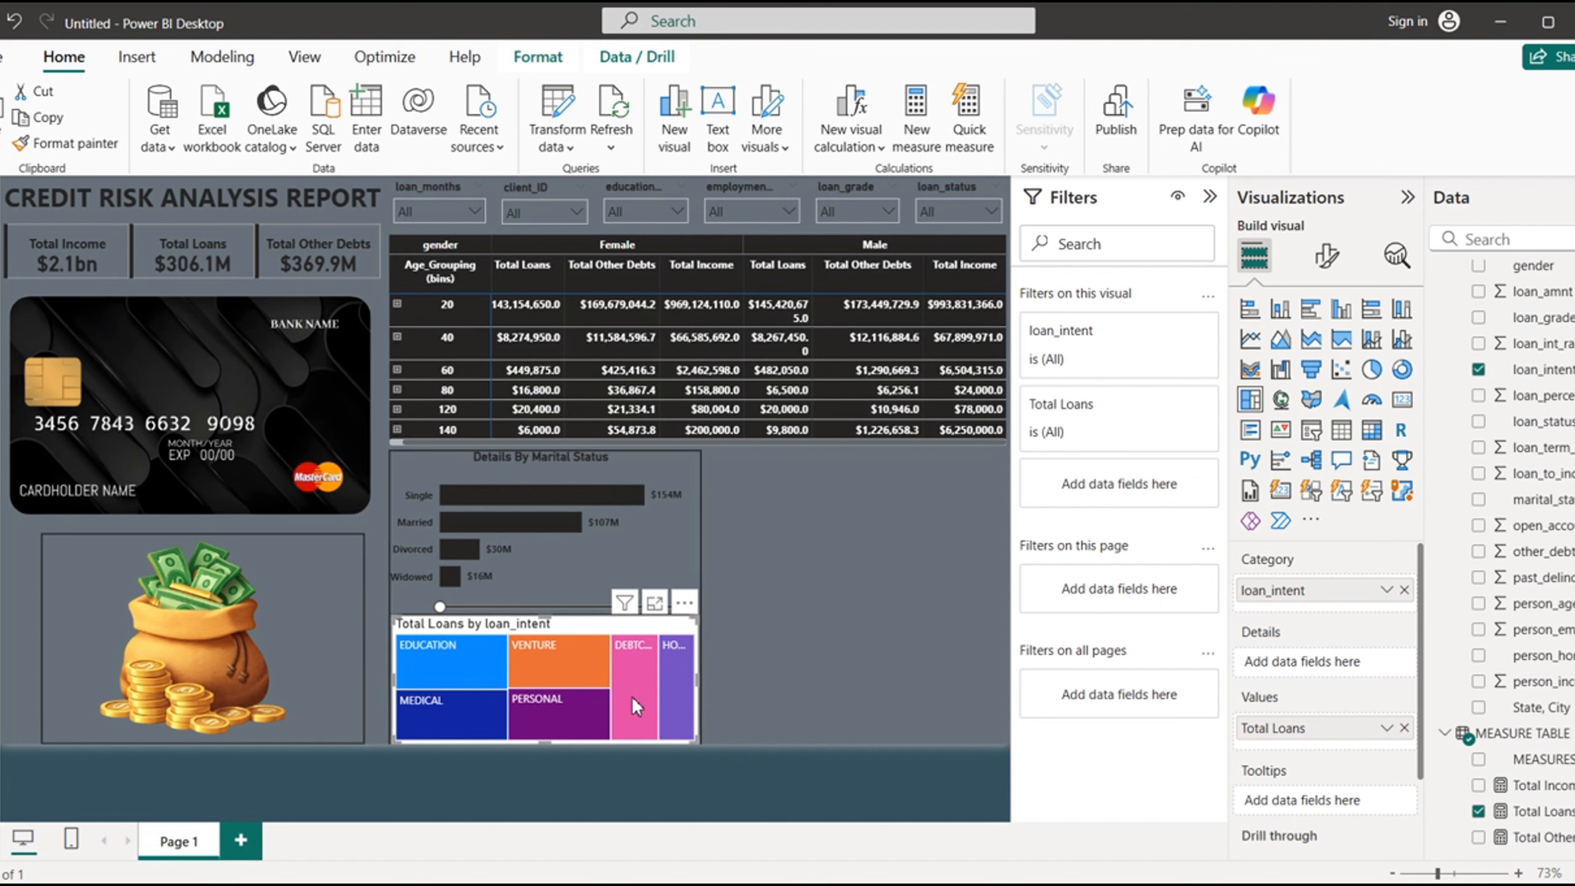
mouse_move(633, 697)
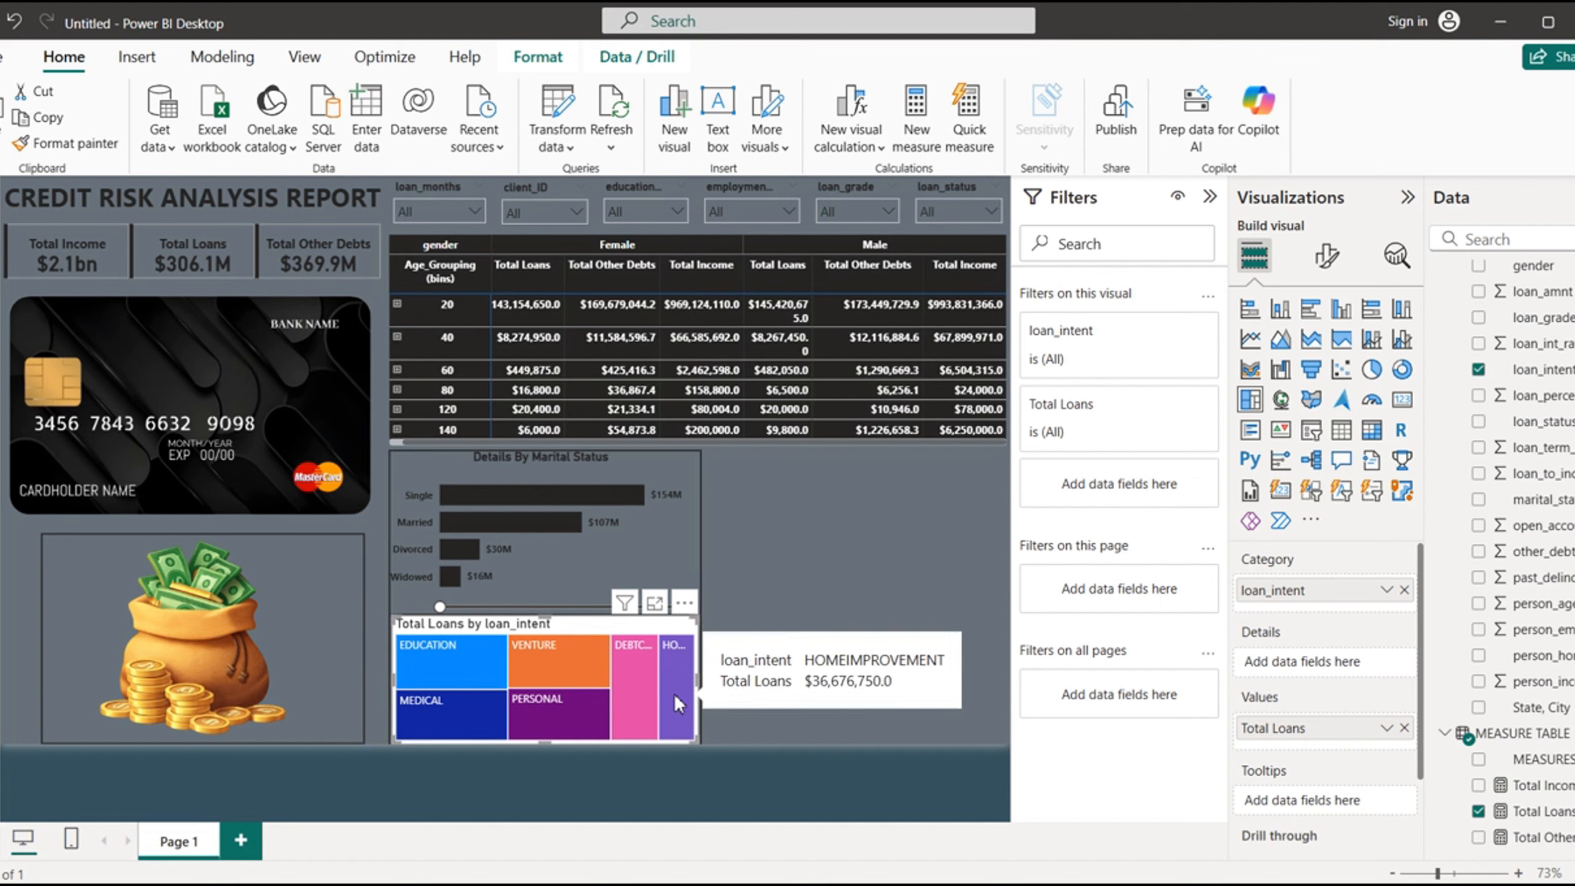
mouse_move(519, 650)
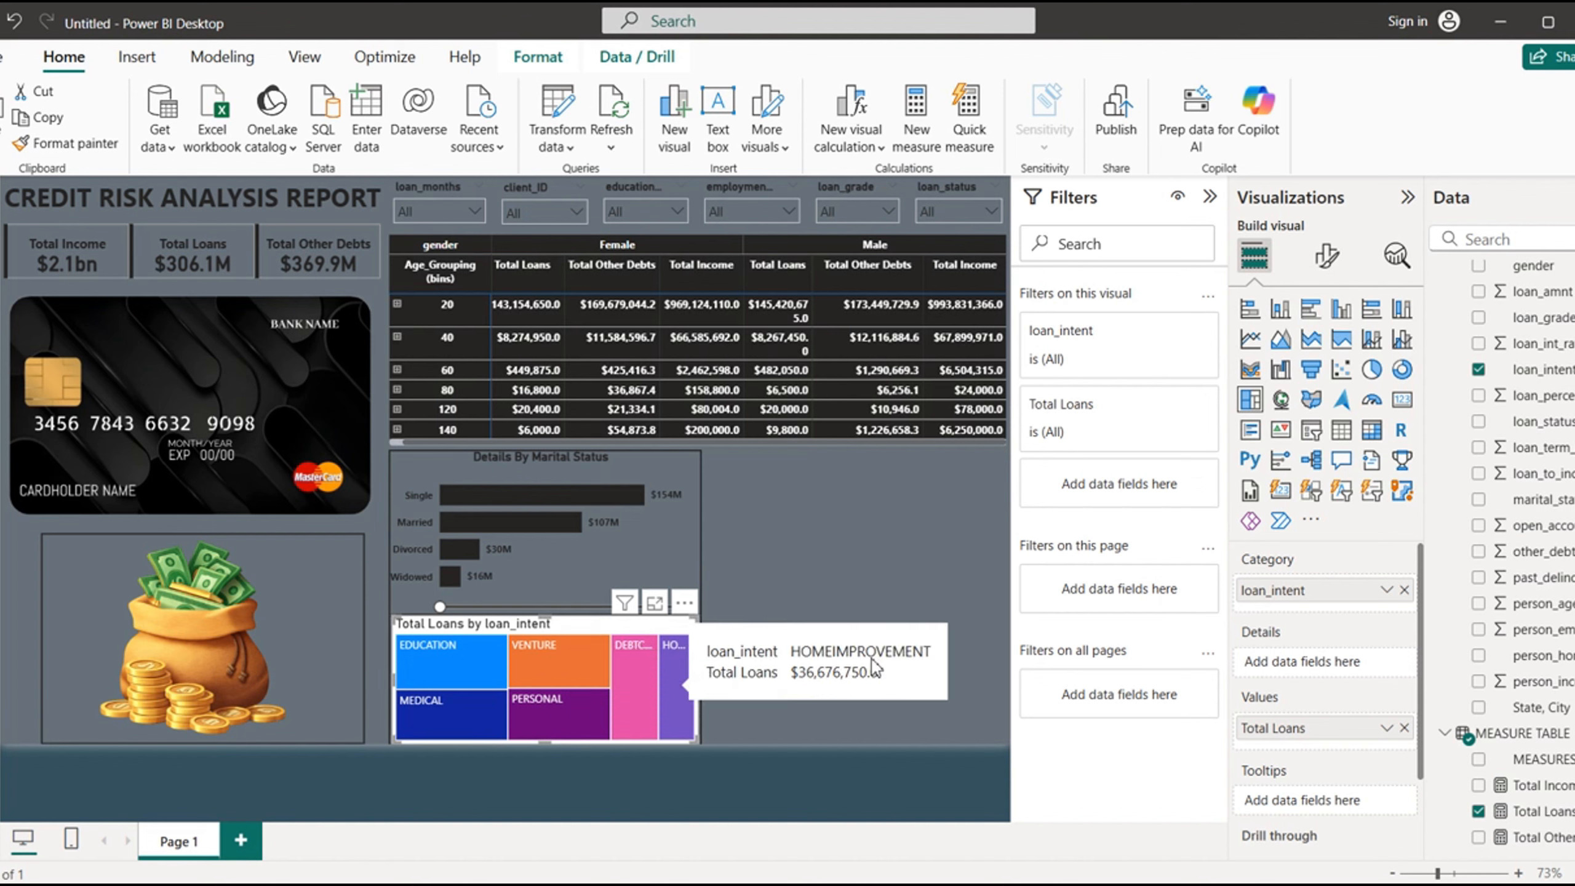
- Color the treemap's EDUCATION category near-black #252423 and the MEDICAL category the recent slate gray
click(1326, 254)
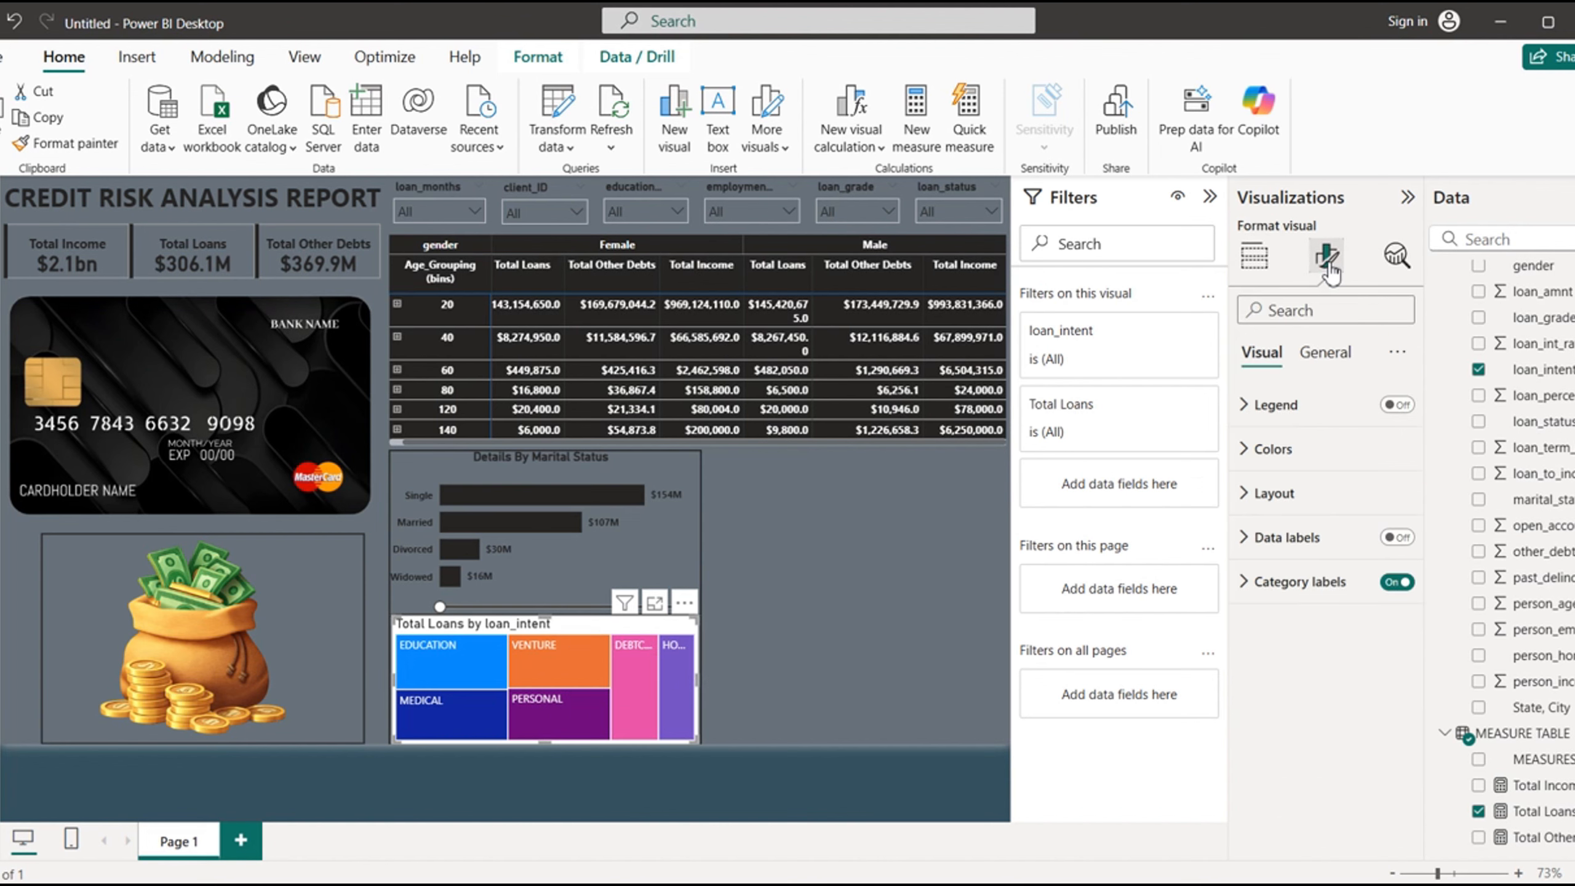
click(1246, 446)
click(1293, 582)
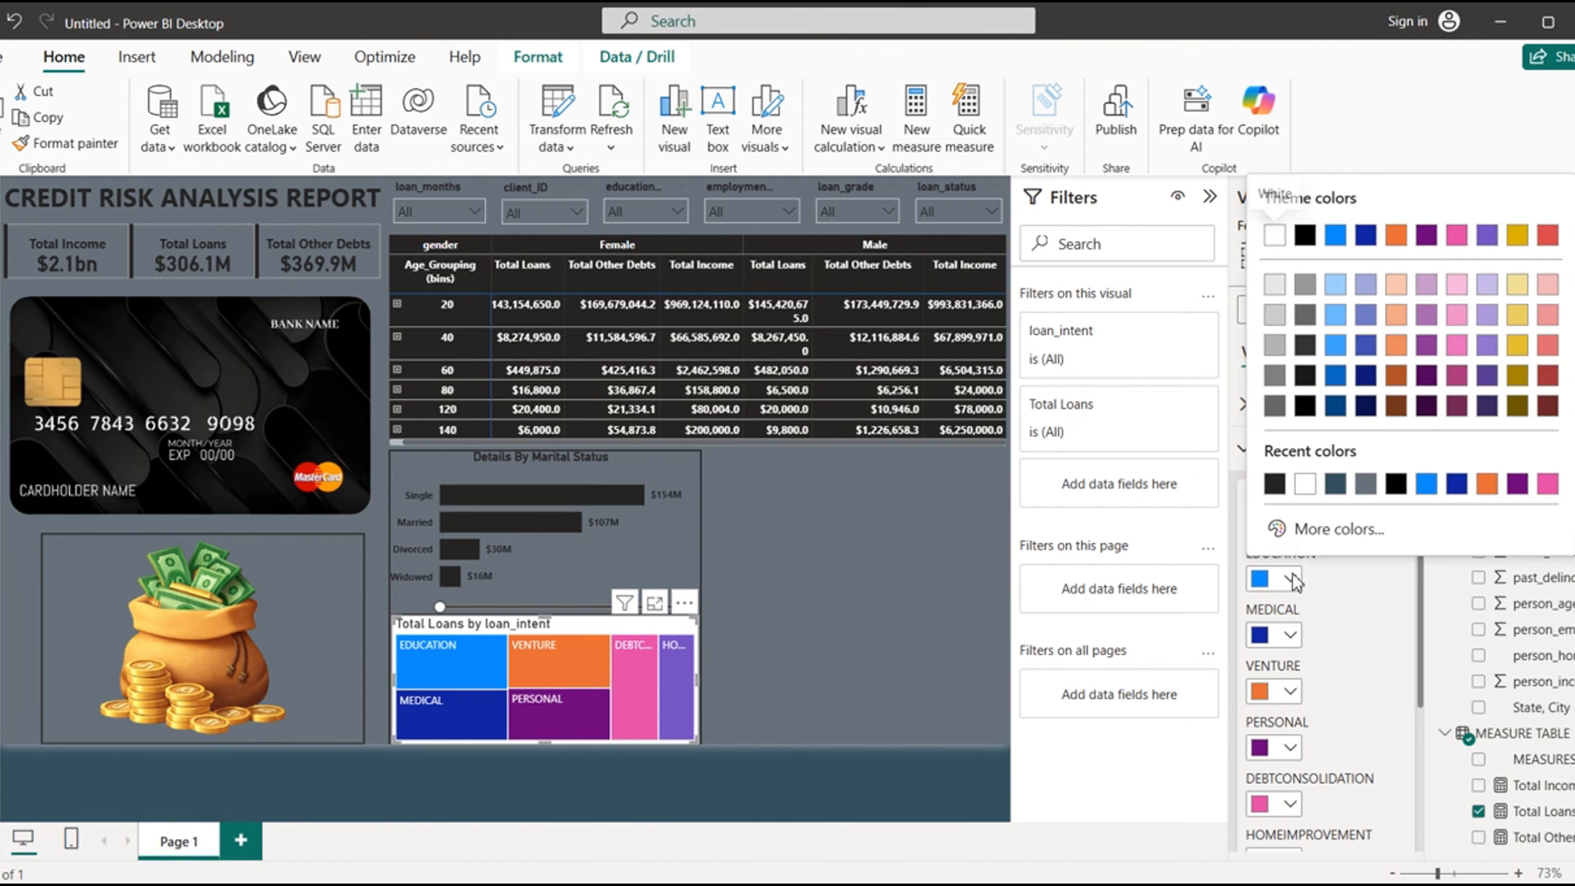
click(1275, 476)
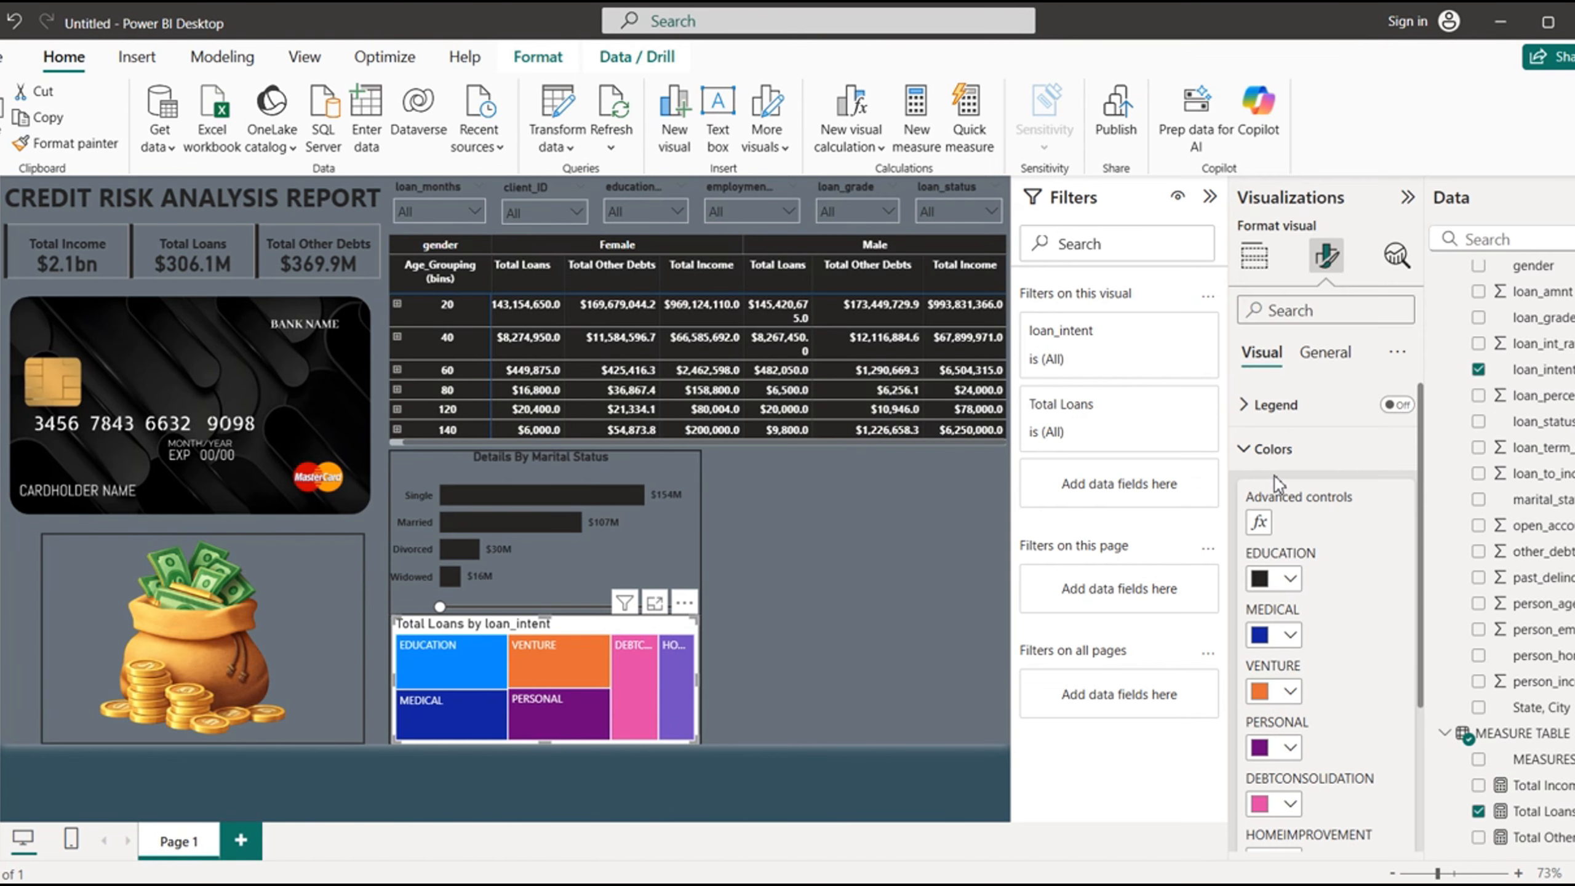
click(1289, 635)
click(1358, 542)
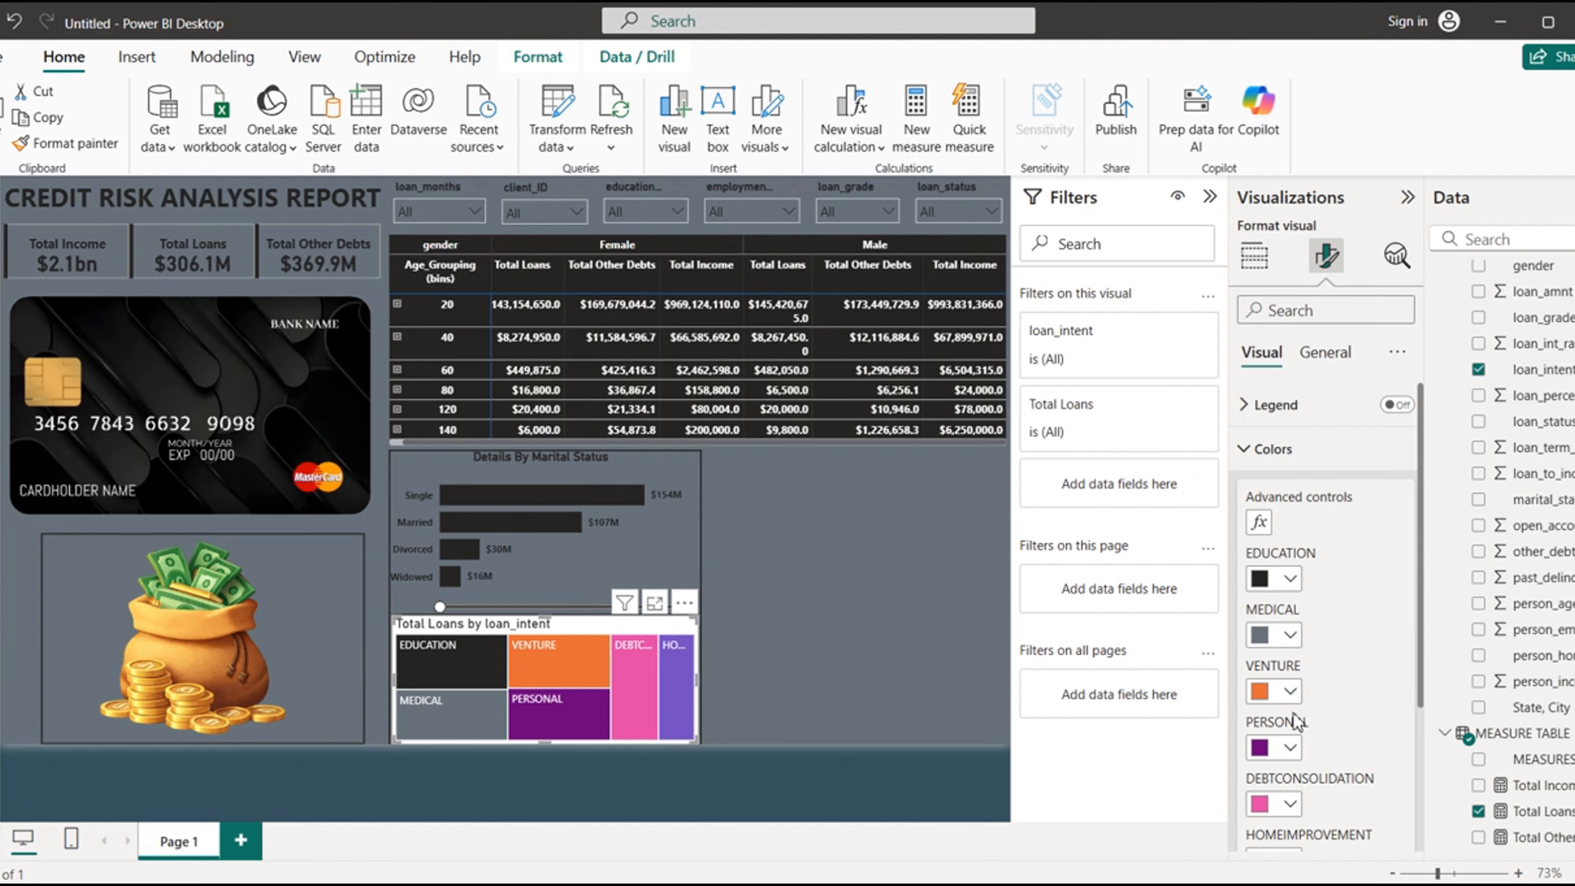
- Color the treemap's VENTURE and PERSONAL categories near-black #252423
click(1292, 690)
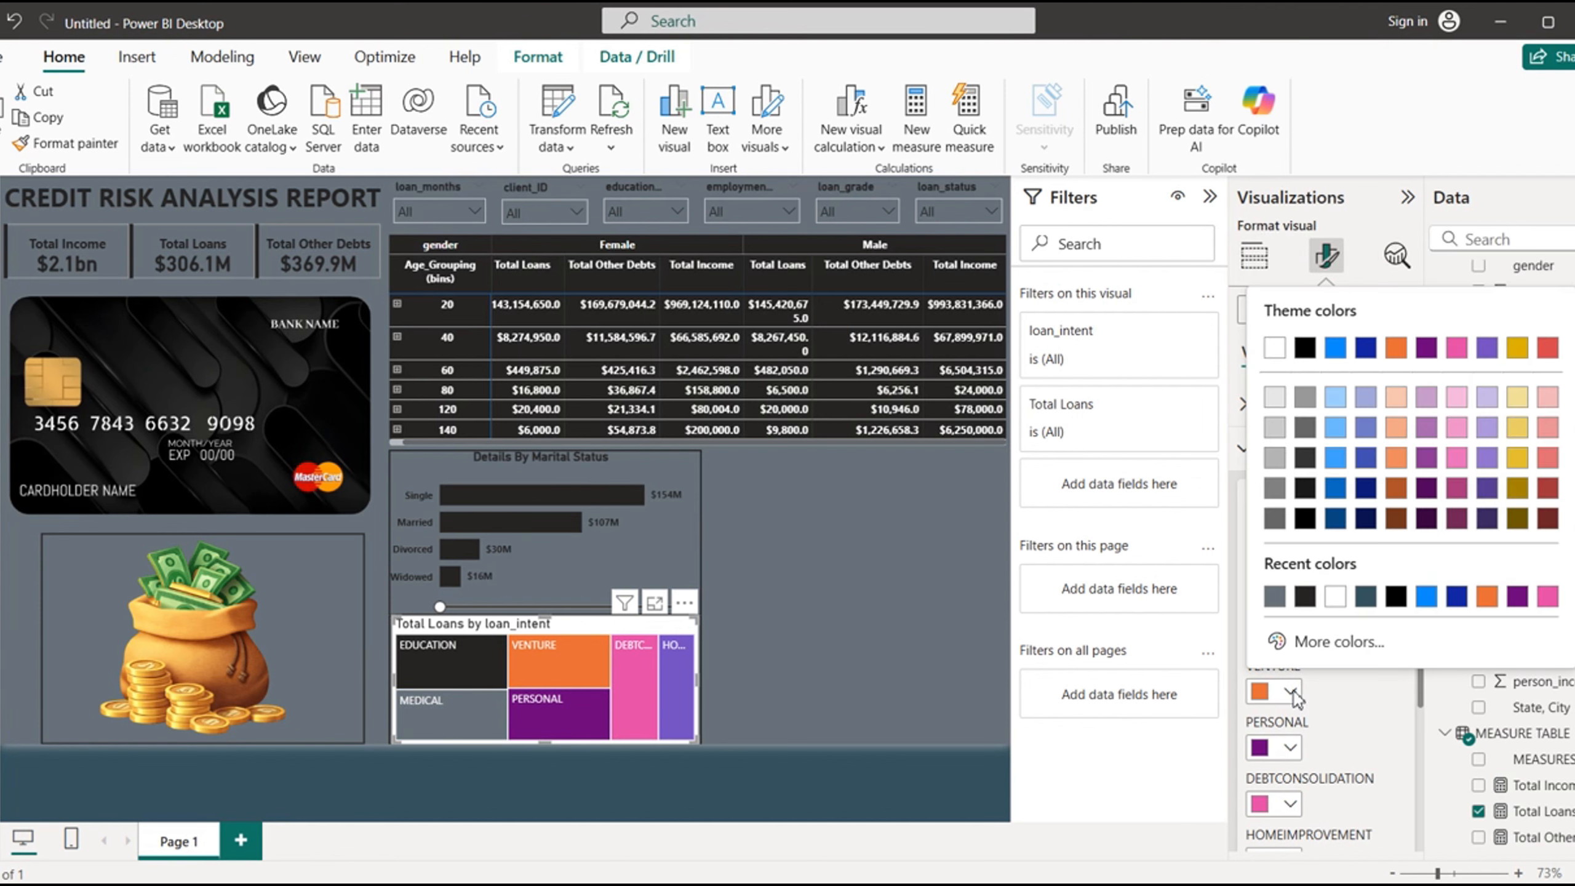
click(1306, 597)
click(1292, 747)
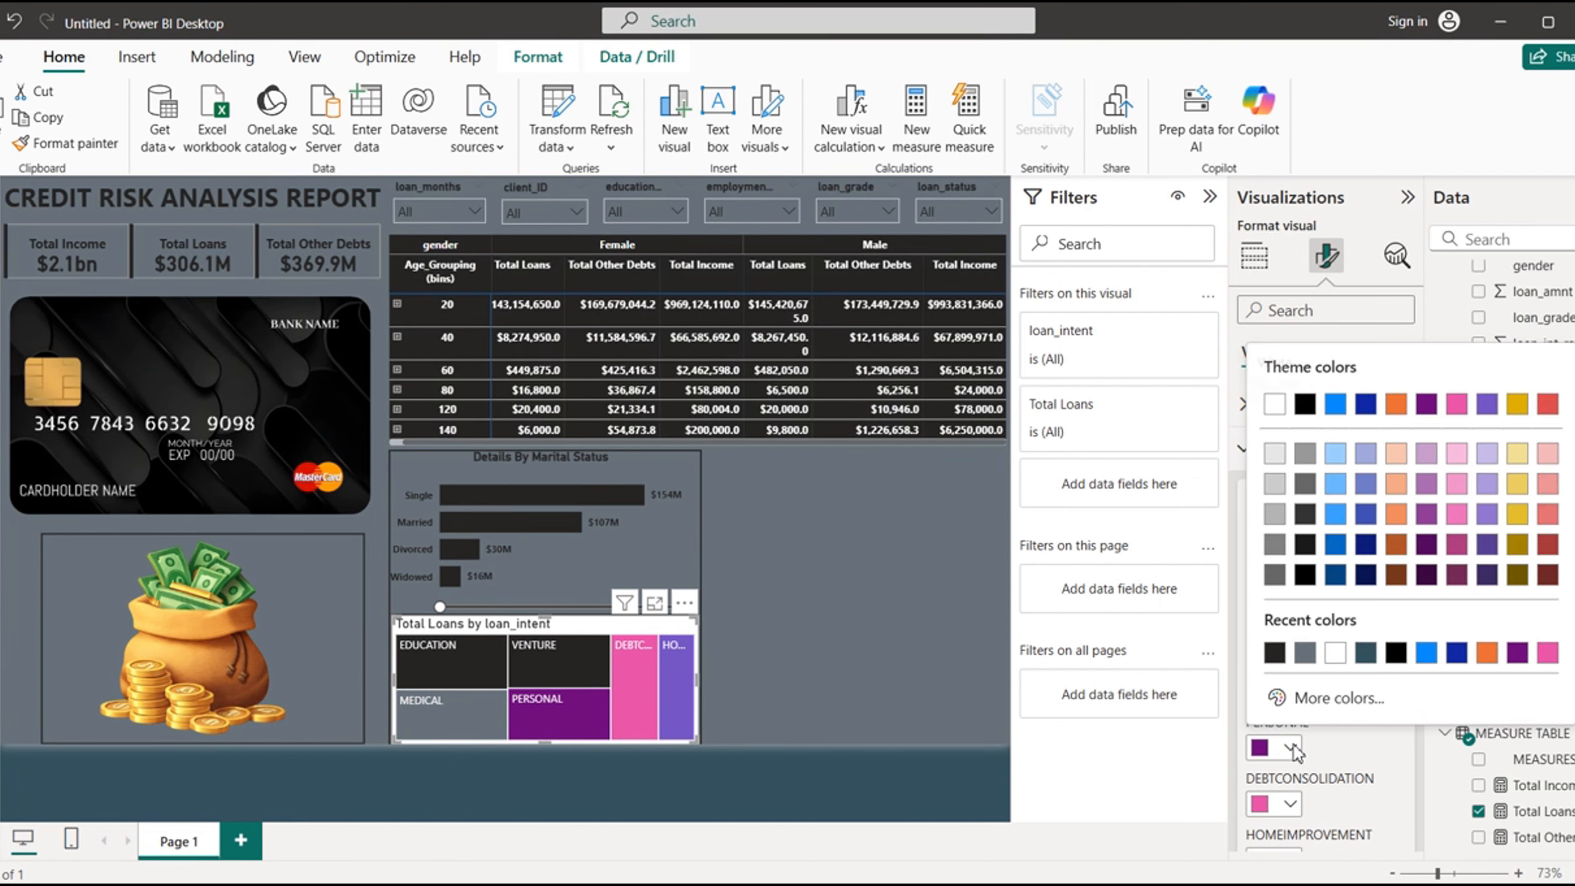
click(1310, 656)
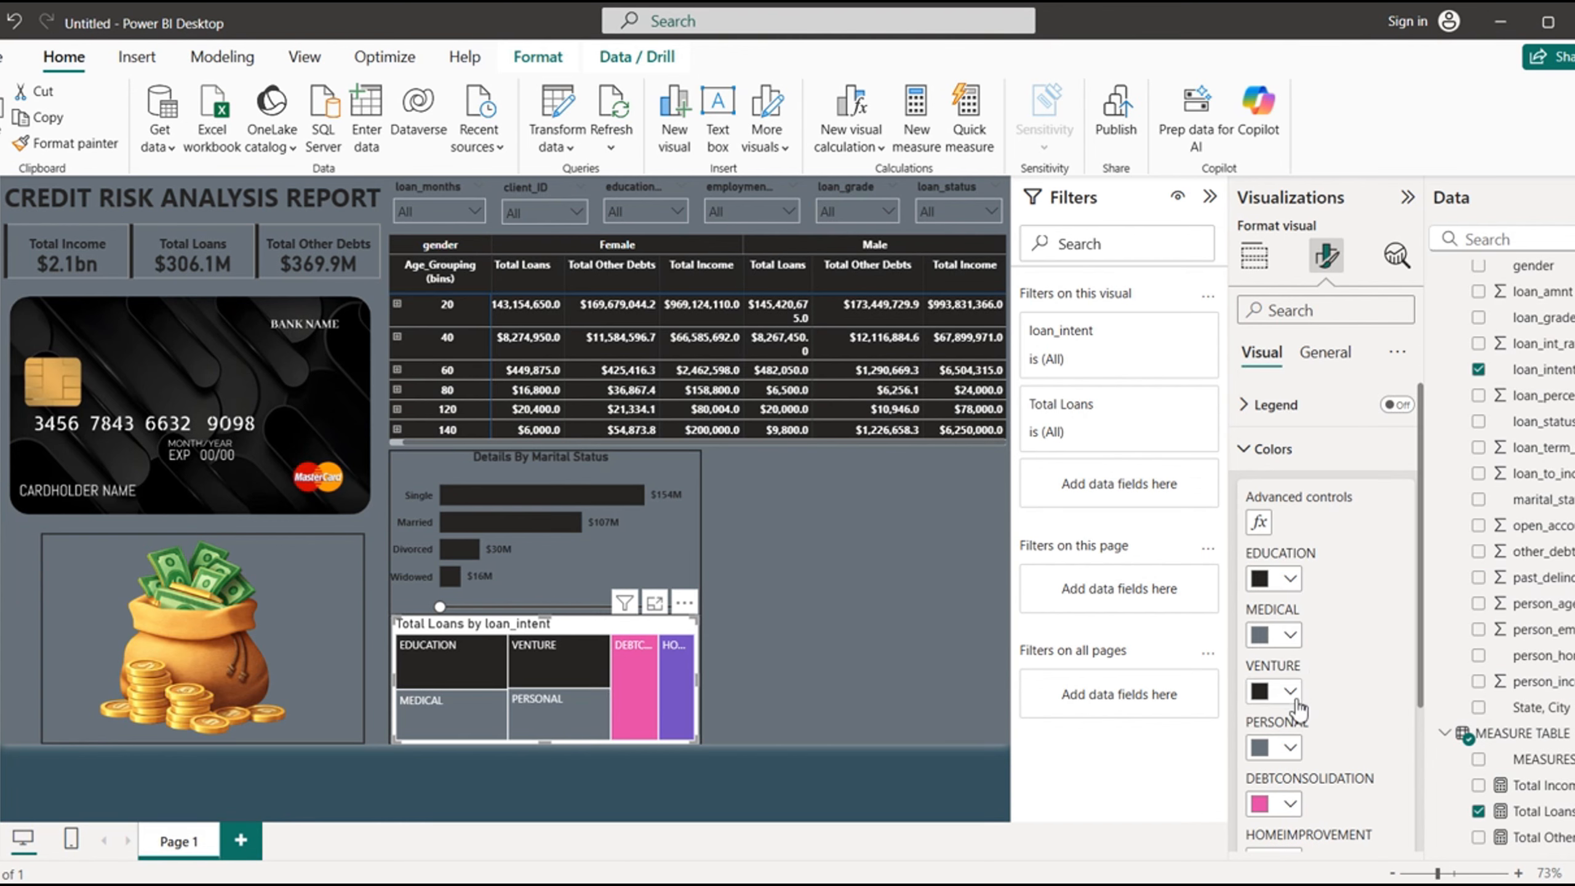
click(1291, 749)
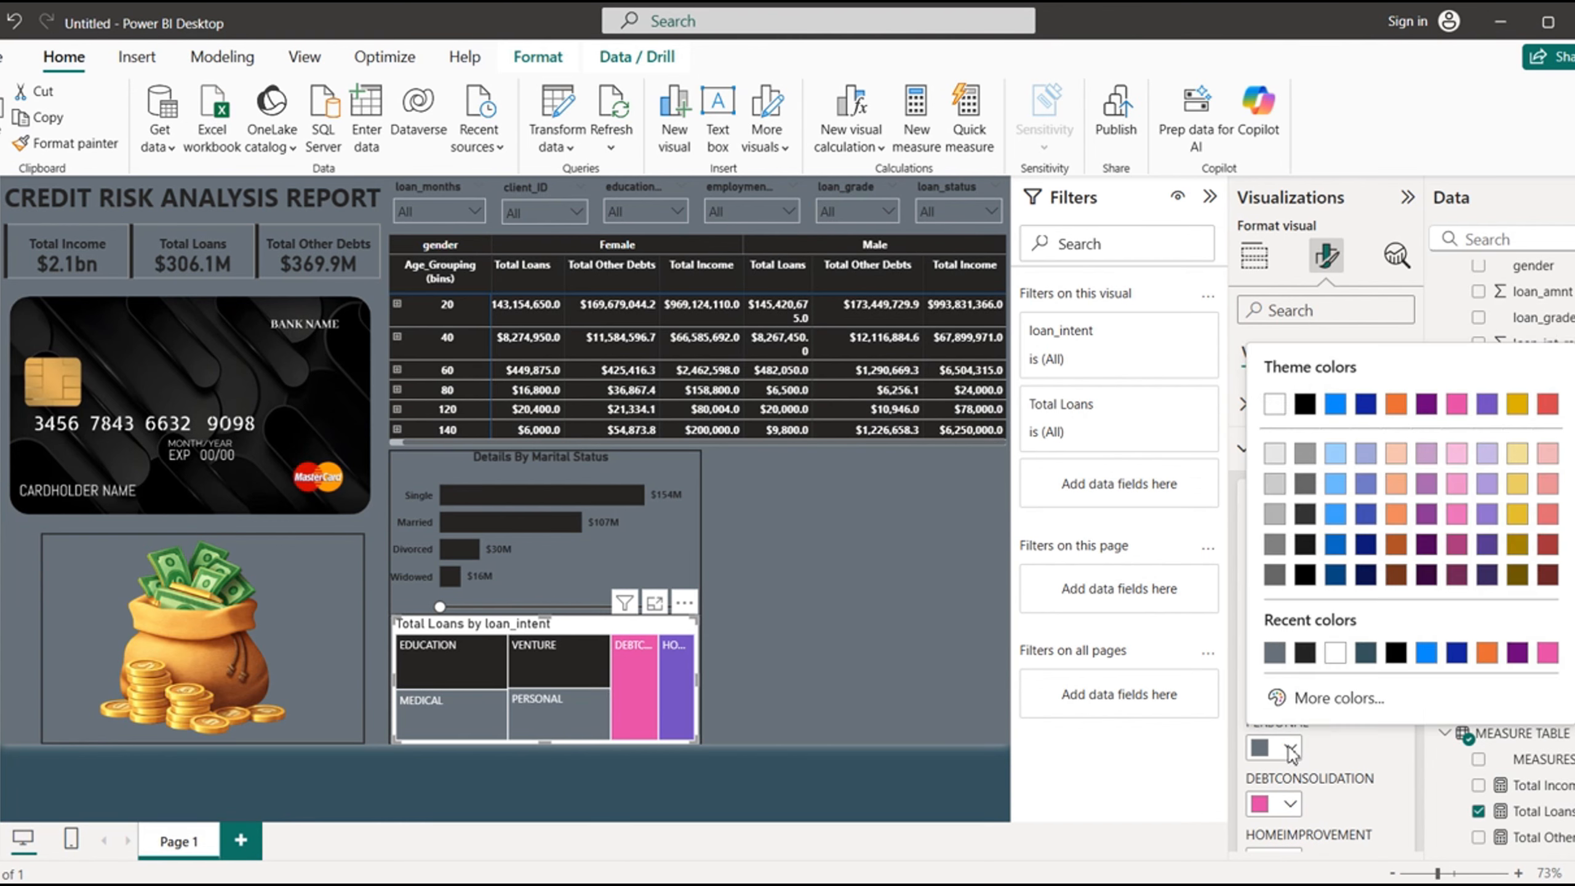
click(1304, 654)
- Color the treemap's DEBTCONSOLIDATION category the recent slate gray and the HOMEIMPROVEMENT category near-black #252423
click(1290, 804)
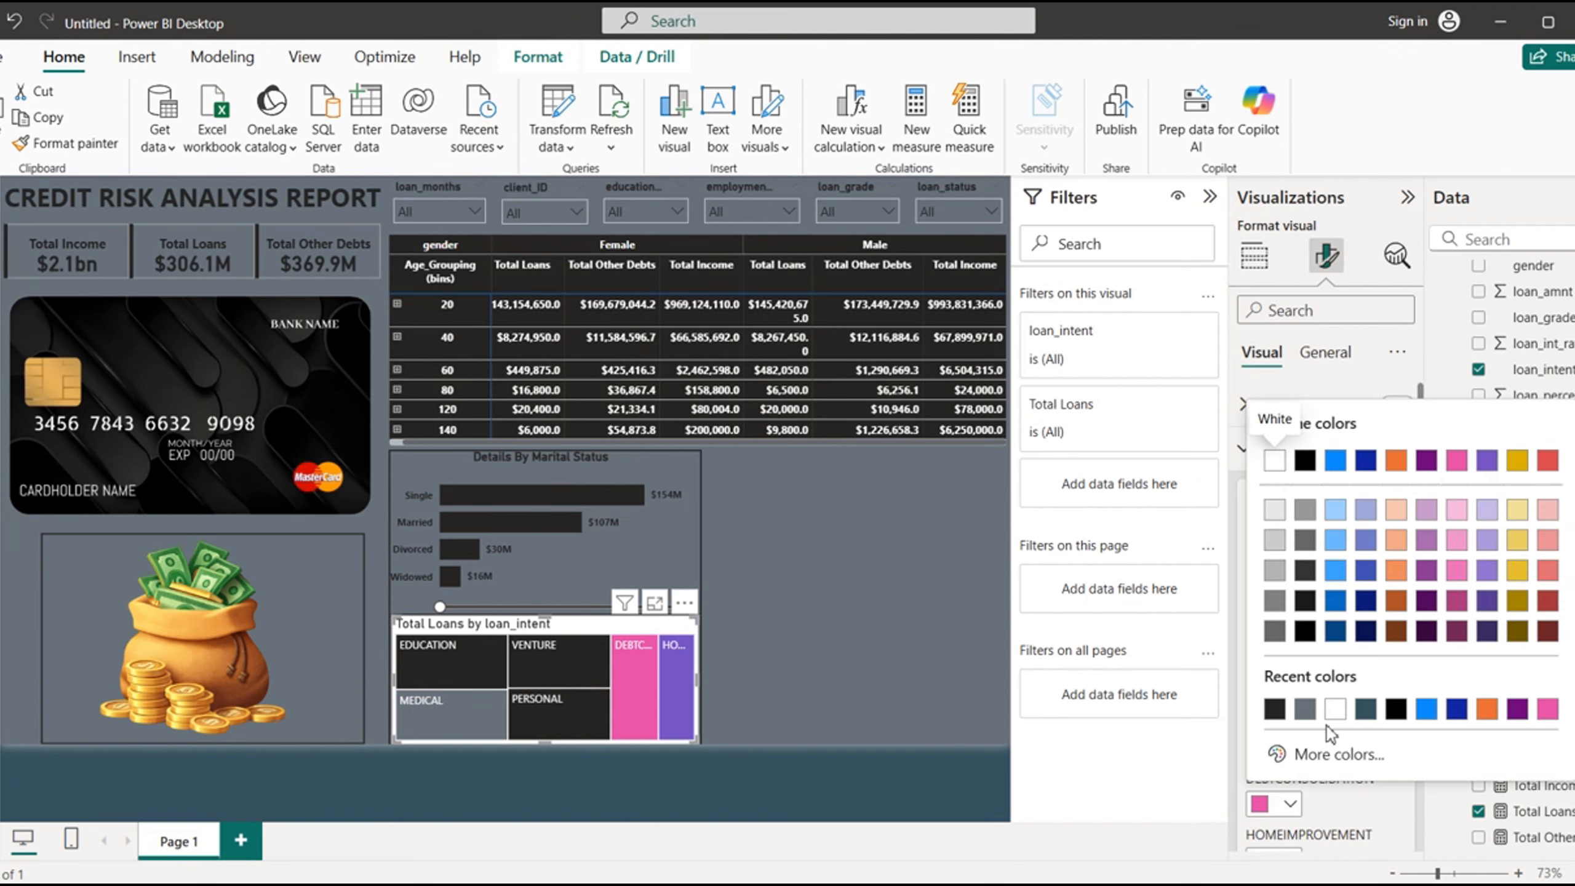
click(1309, 709)
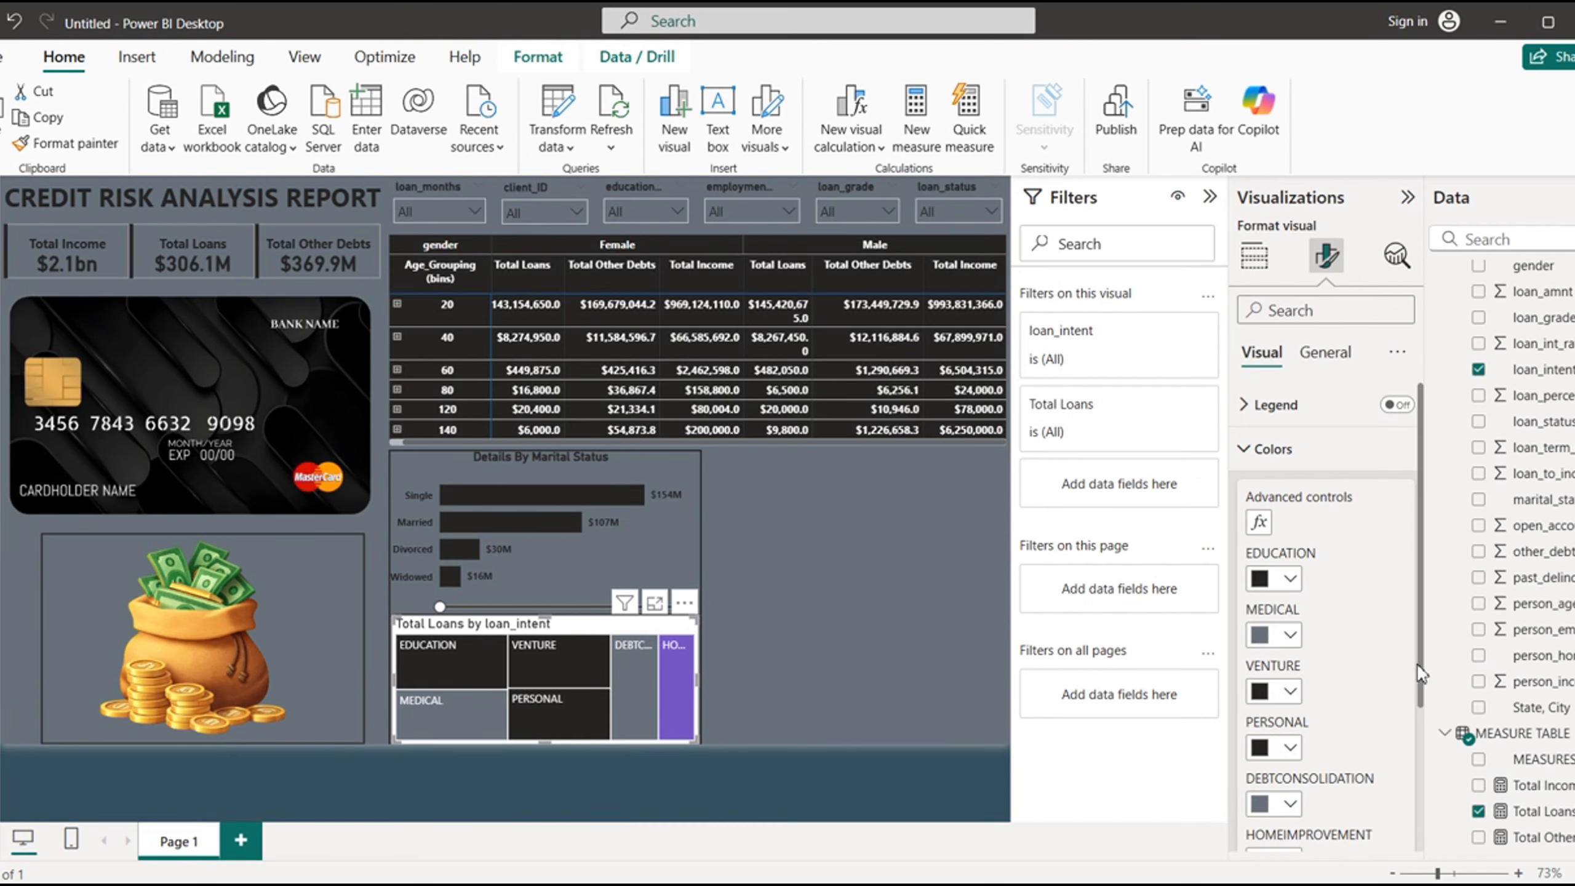
drag(1420, 675, 1421, 742)
click(1290, 756)
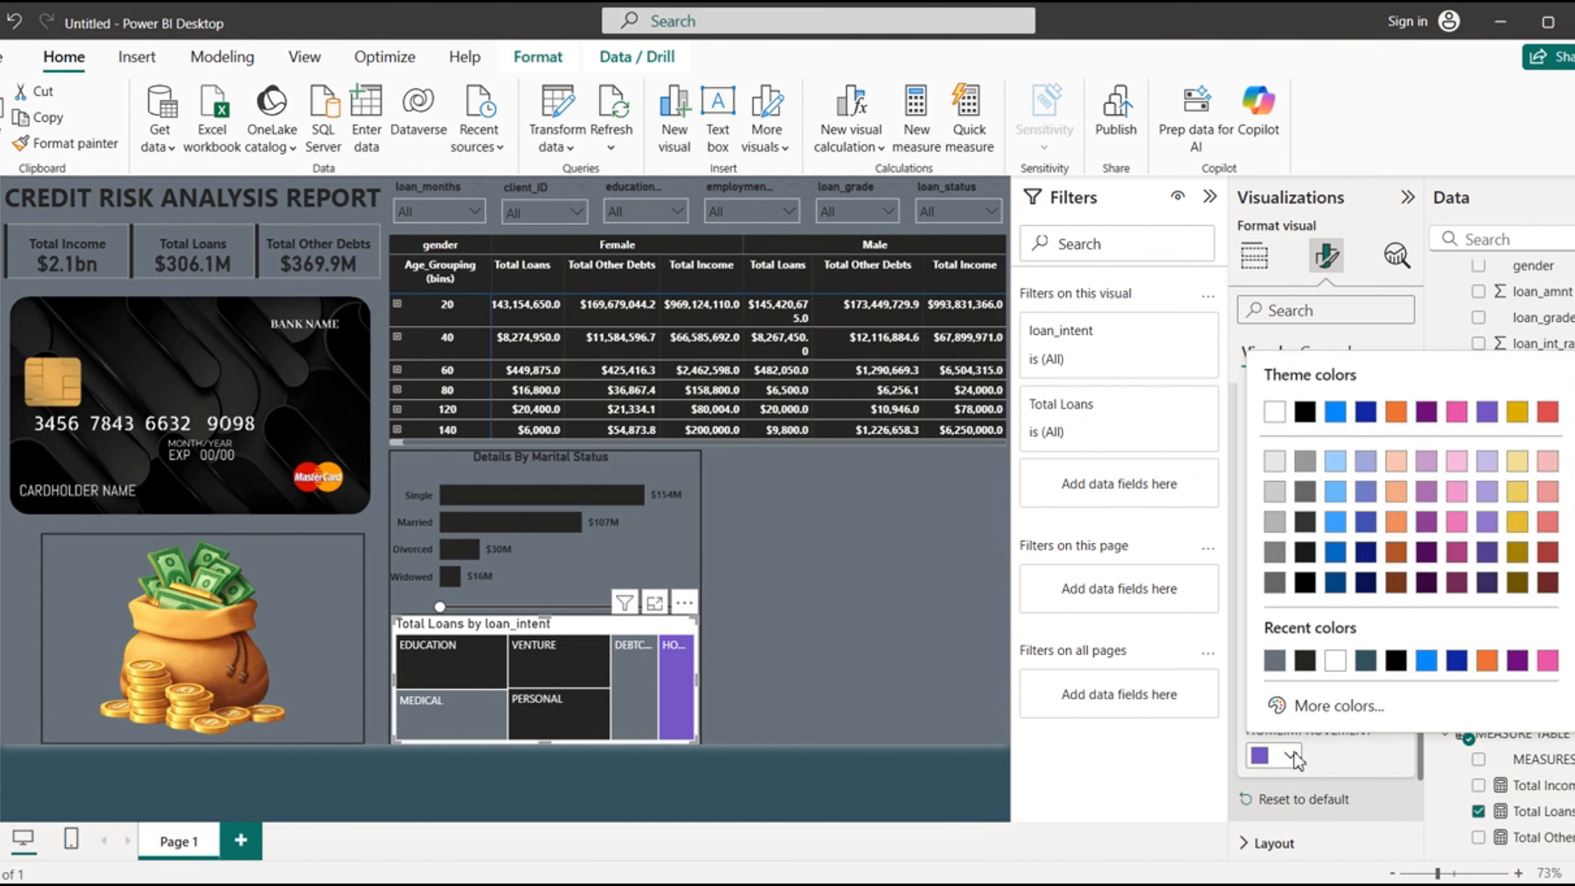
click(1303, 655)
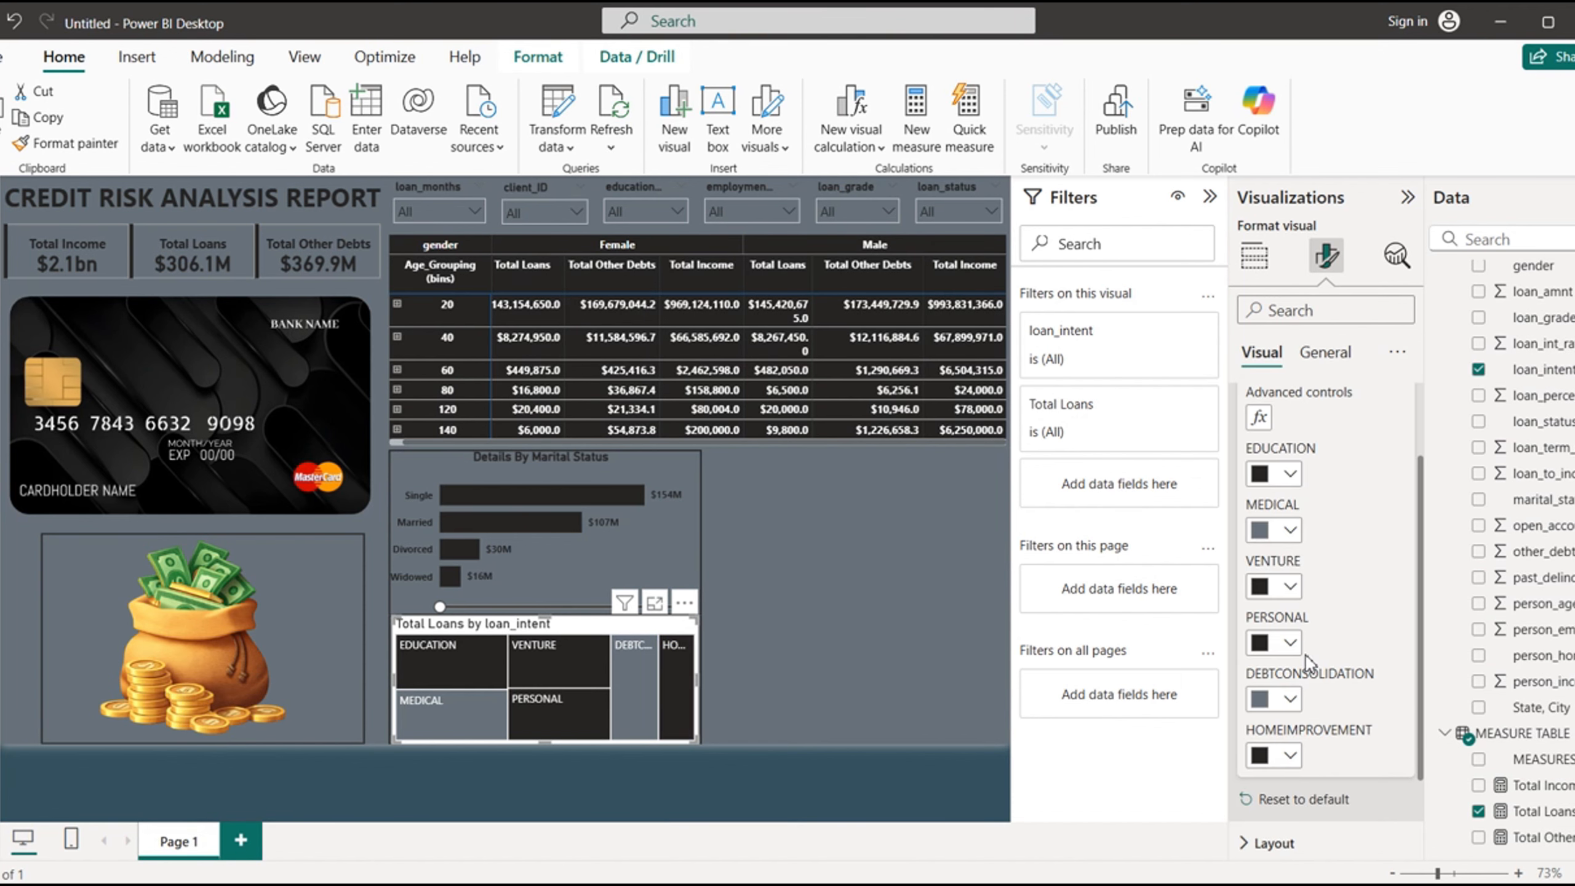
drag(1421, 568, 1423, 496)
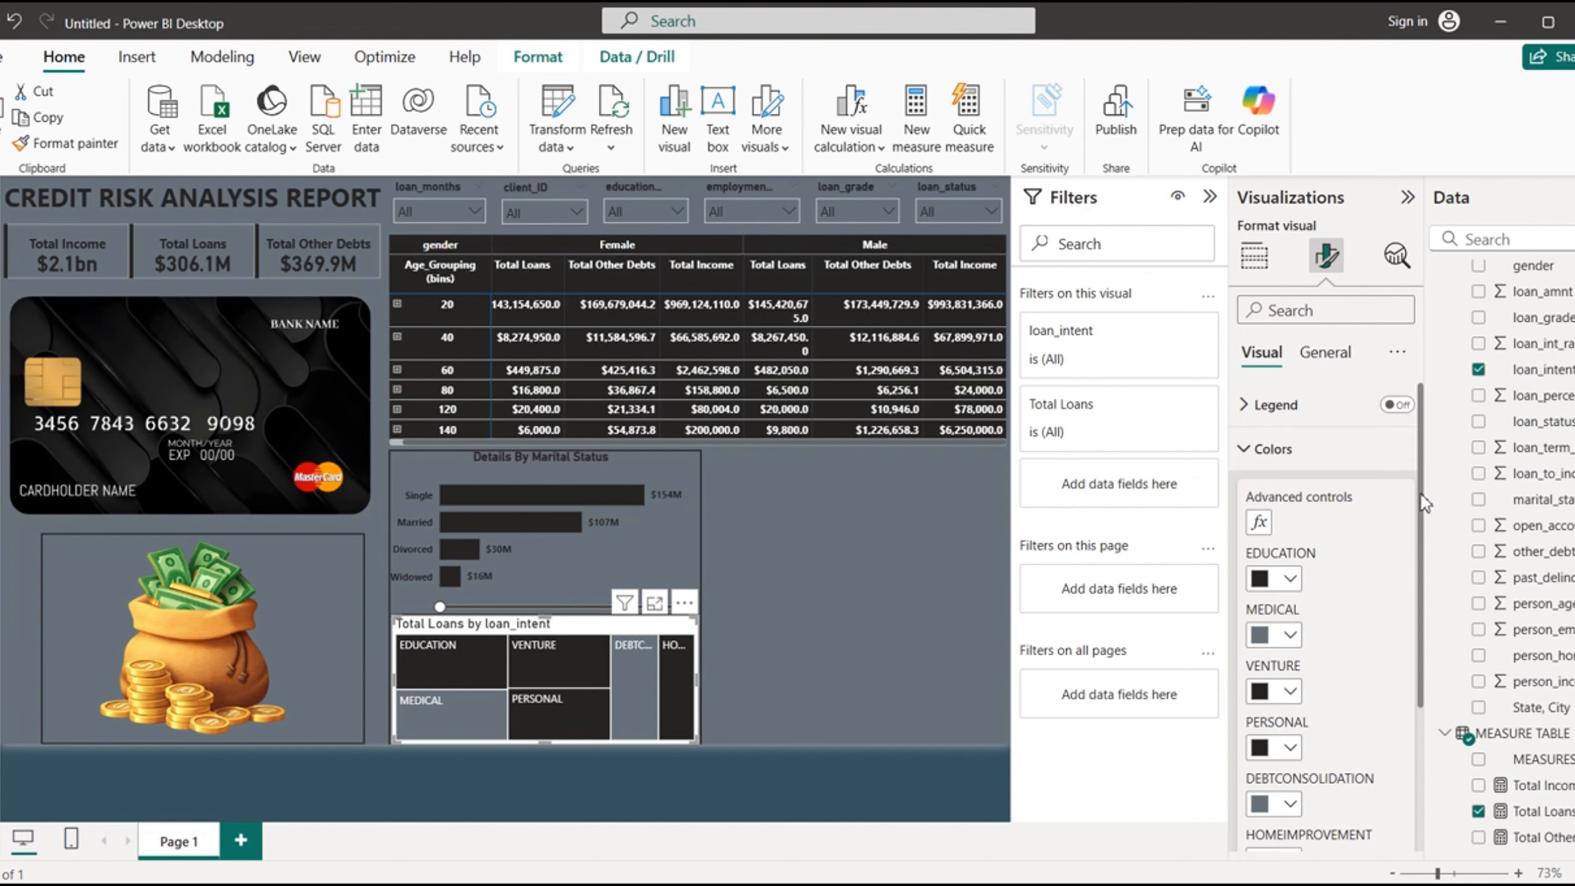
- Turn on data labels for the loan intent treemap
click(1247, 456)
click(1248, 493)
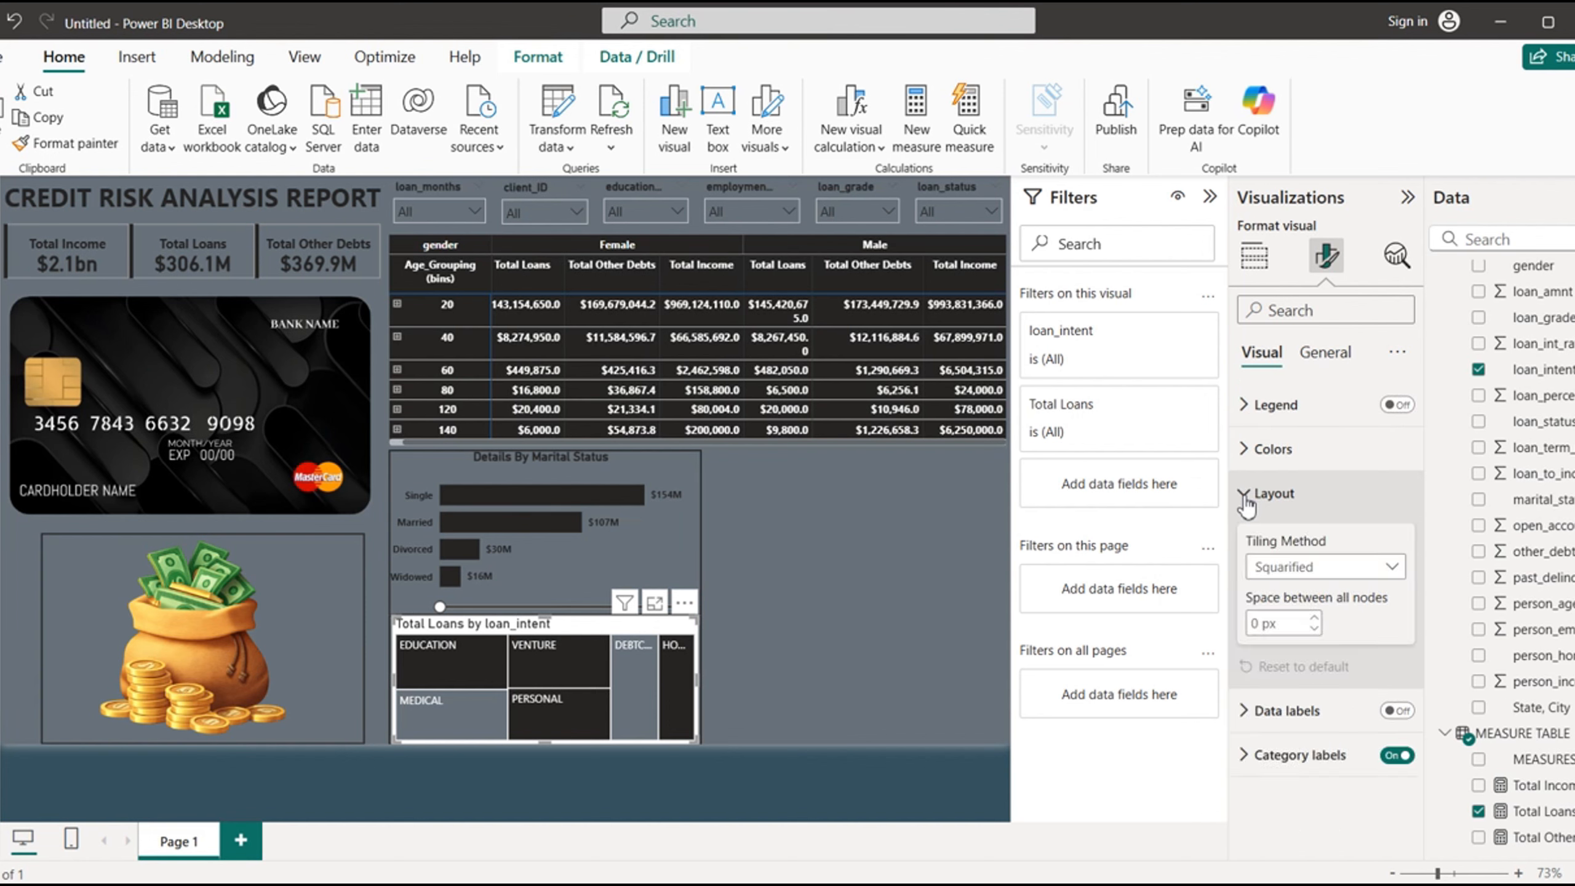
click(1259, 493)
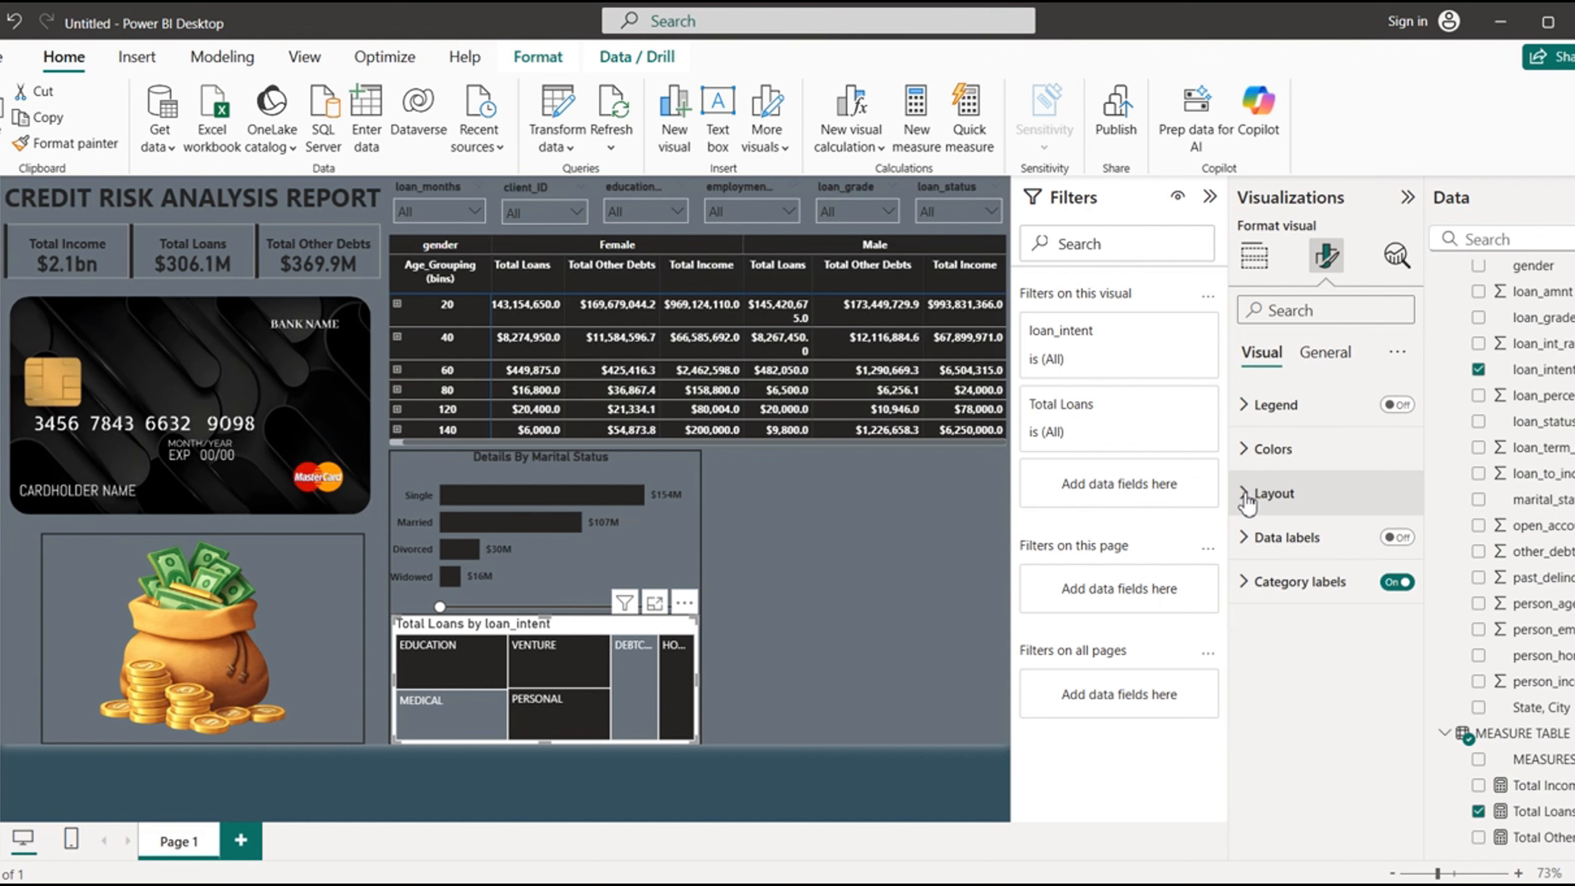
click(1400, 538)
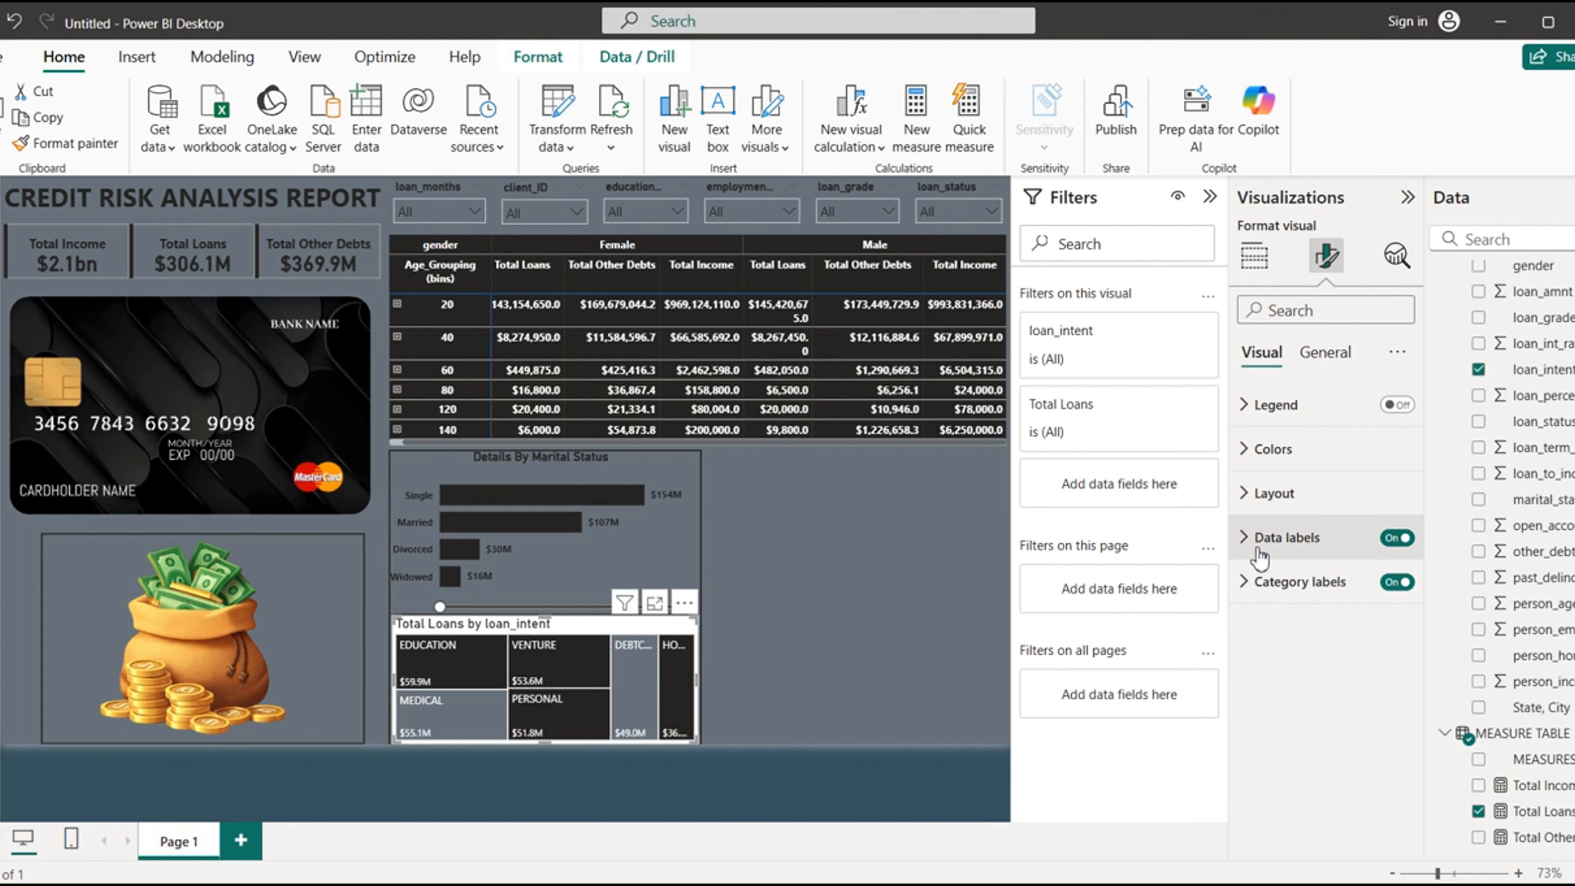
- Make the treemap's category labels bold and set their font size to 9
click(1248, 593)
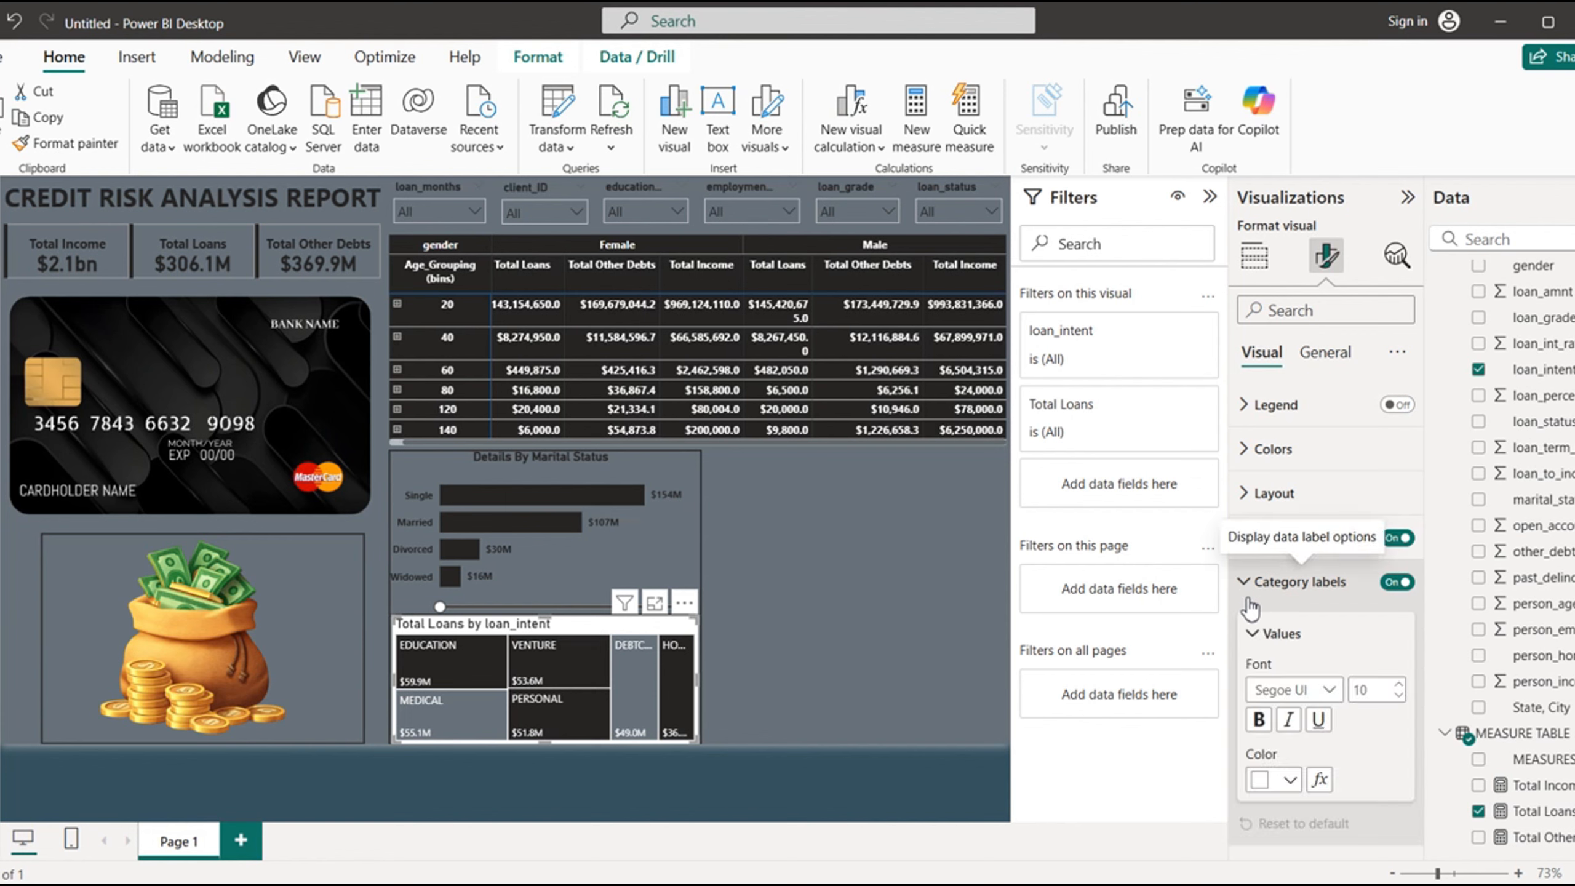
click(1261, 722)
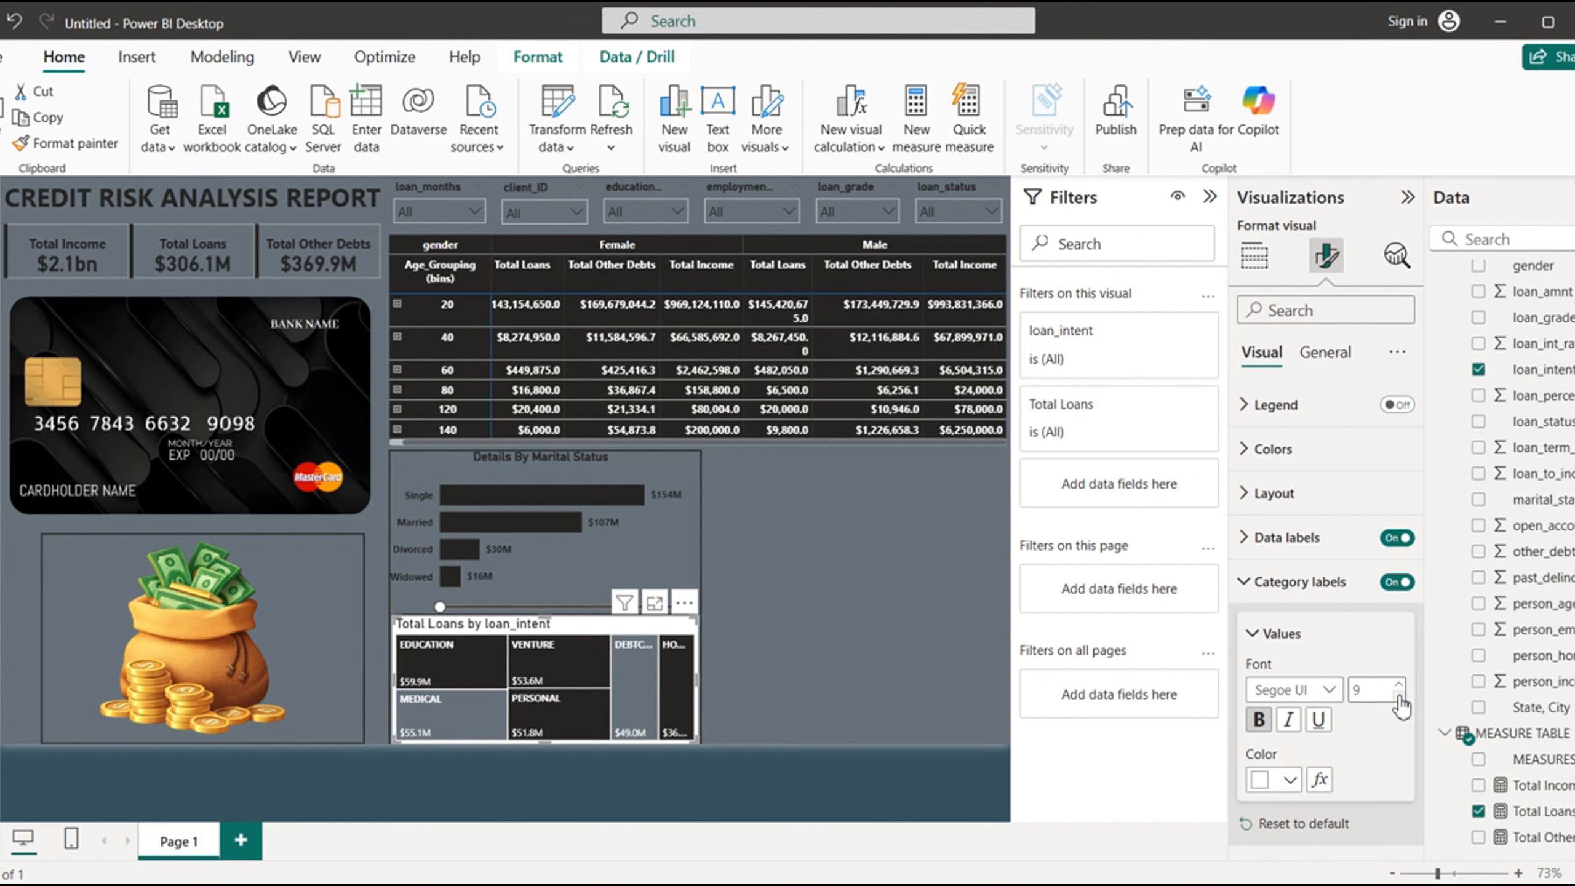
click(1250, 581)
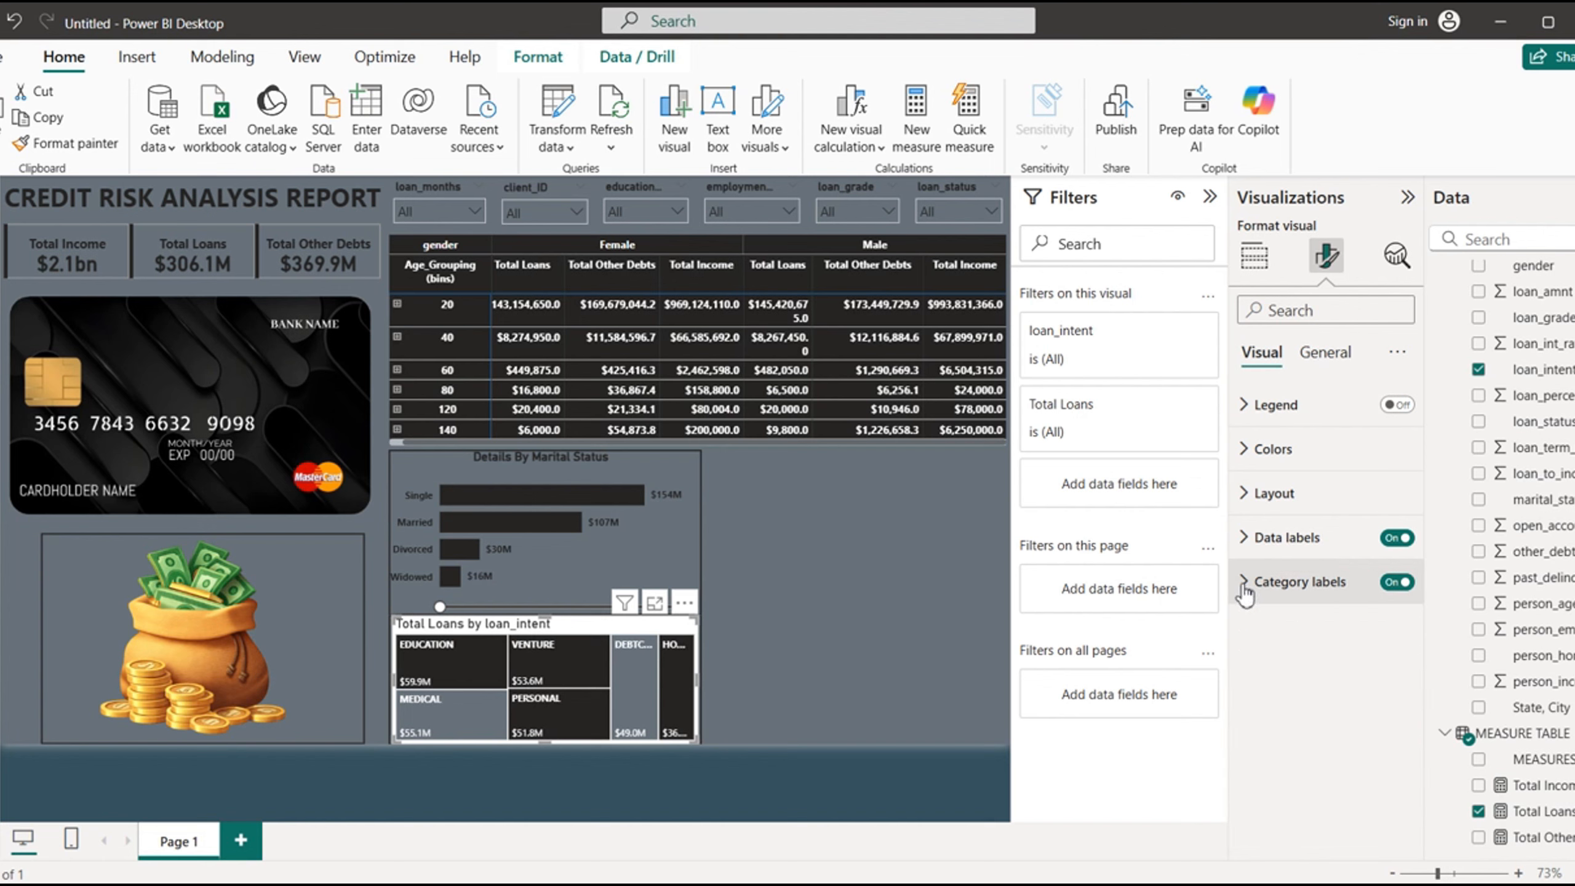
- Turn off the treemap's background so the page color shows behind it
click(1327, 366)
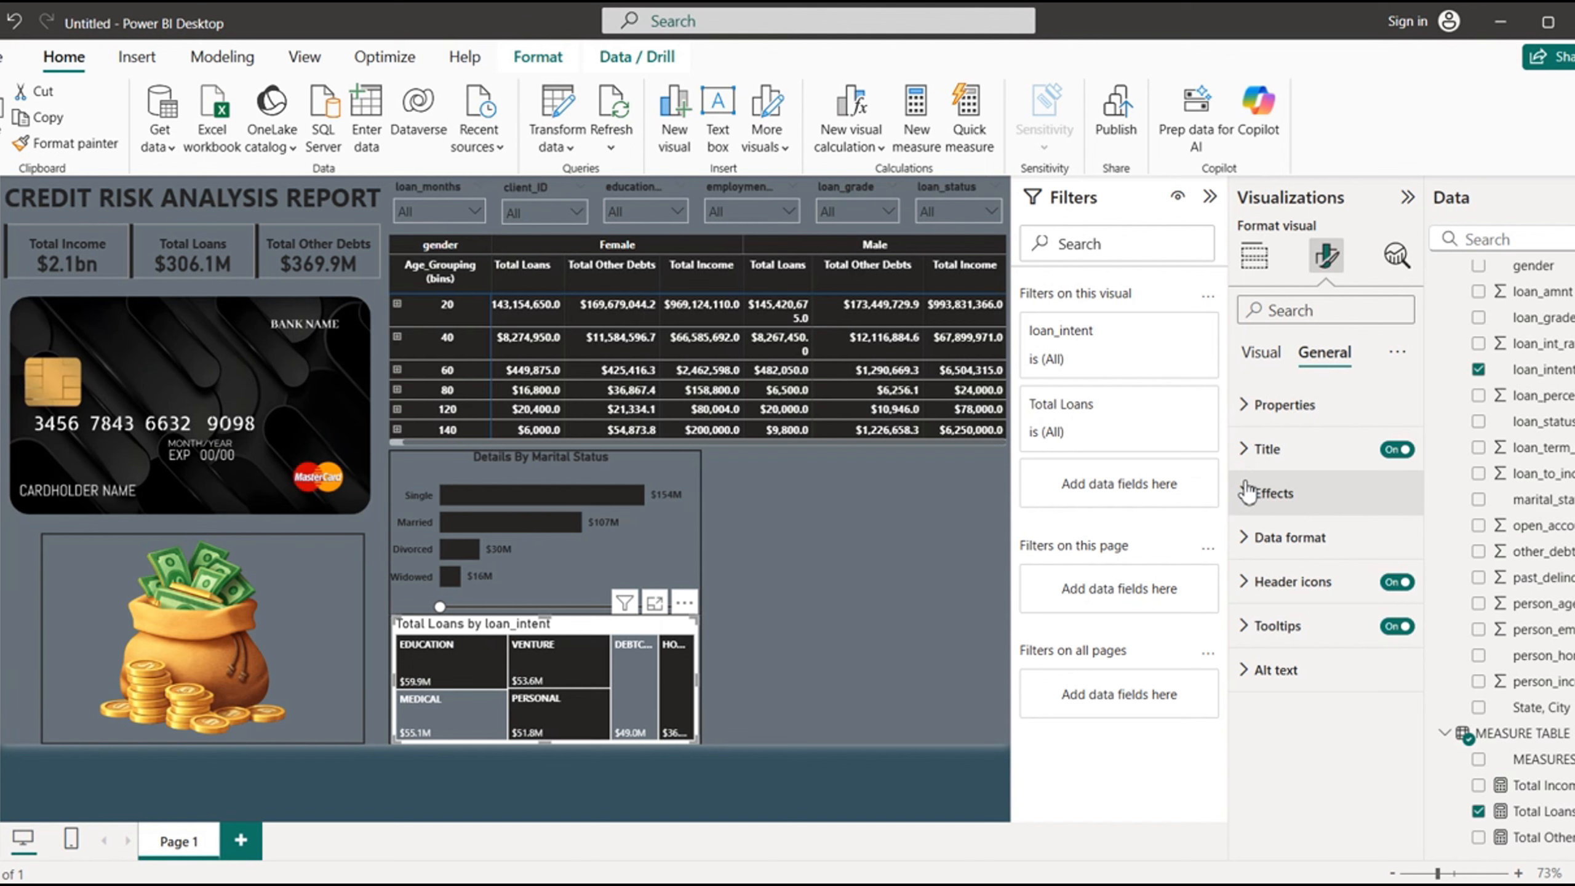
click(1255, 492)
click(1386, 549)
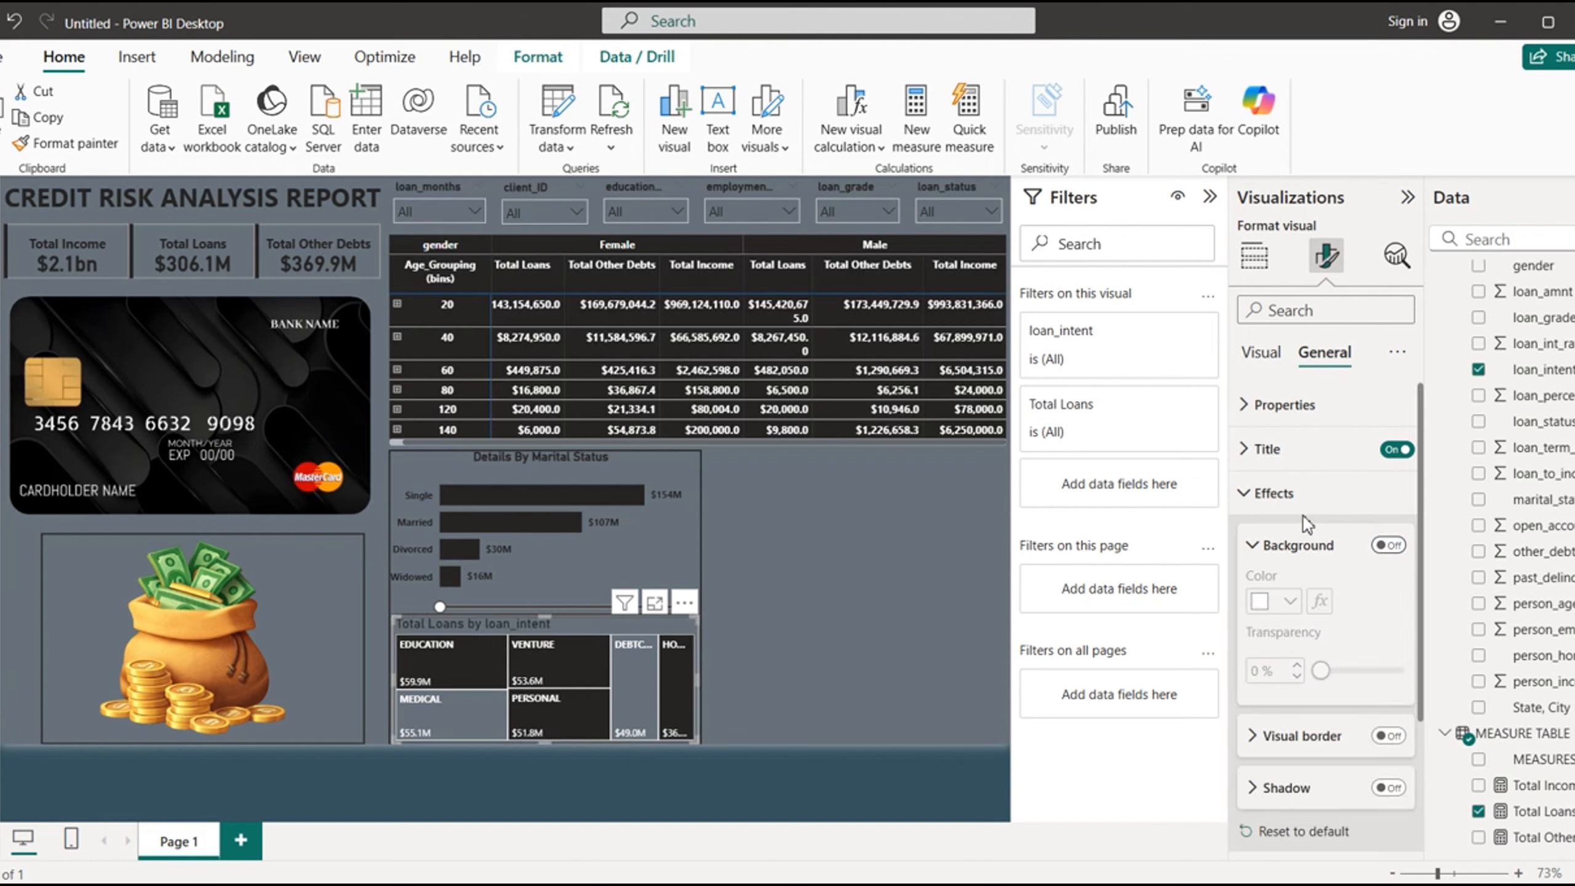
click(1249, 496)
- Make the treemap's title bold and center it horizontally
click(1262, 448)
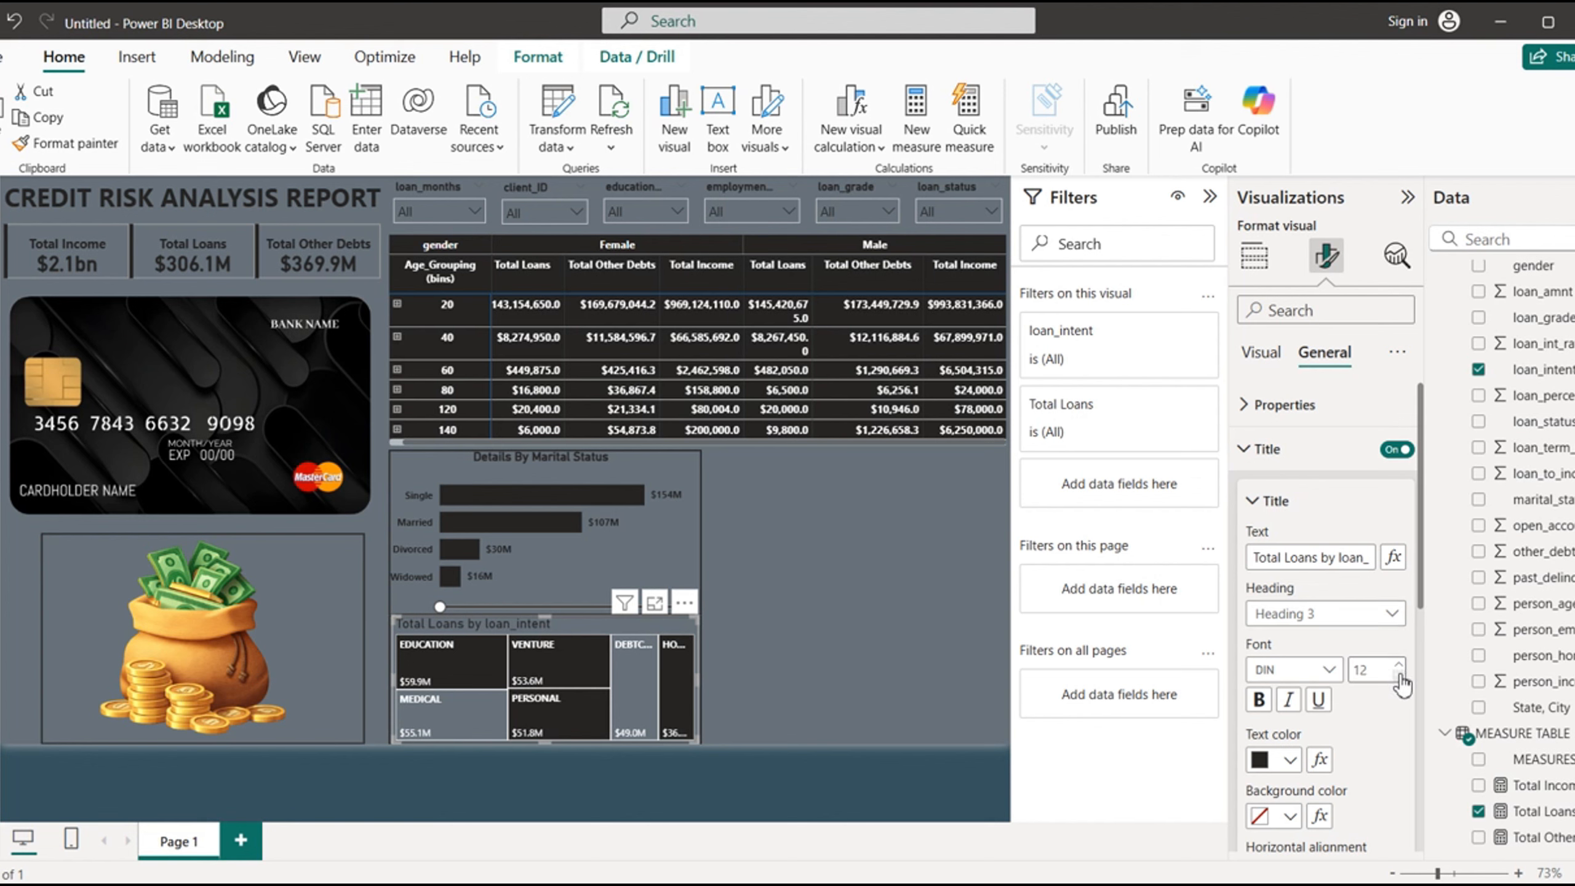
click(1260, 700)
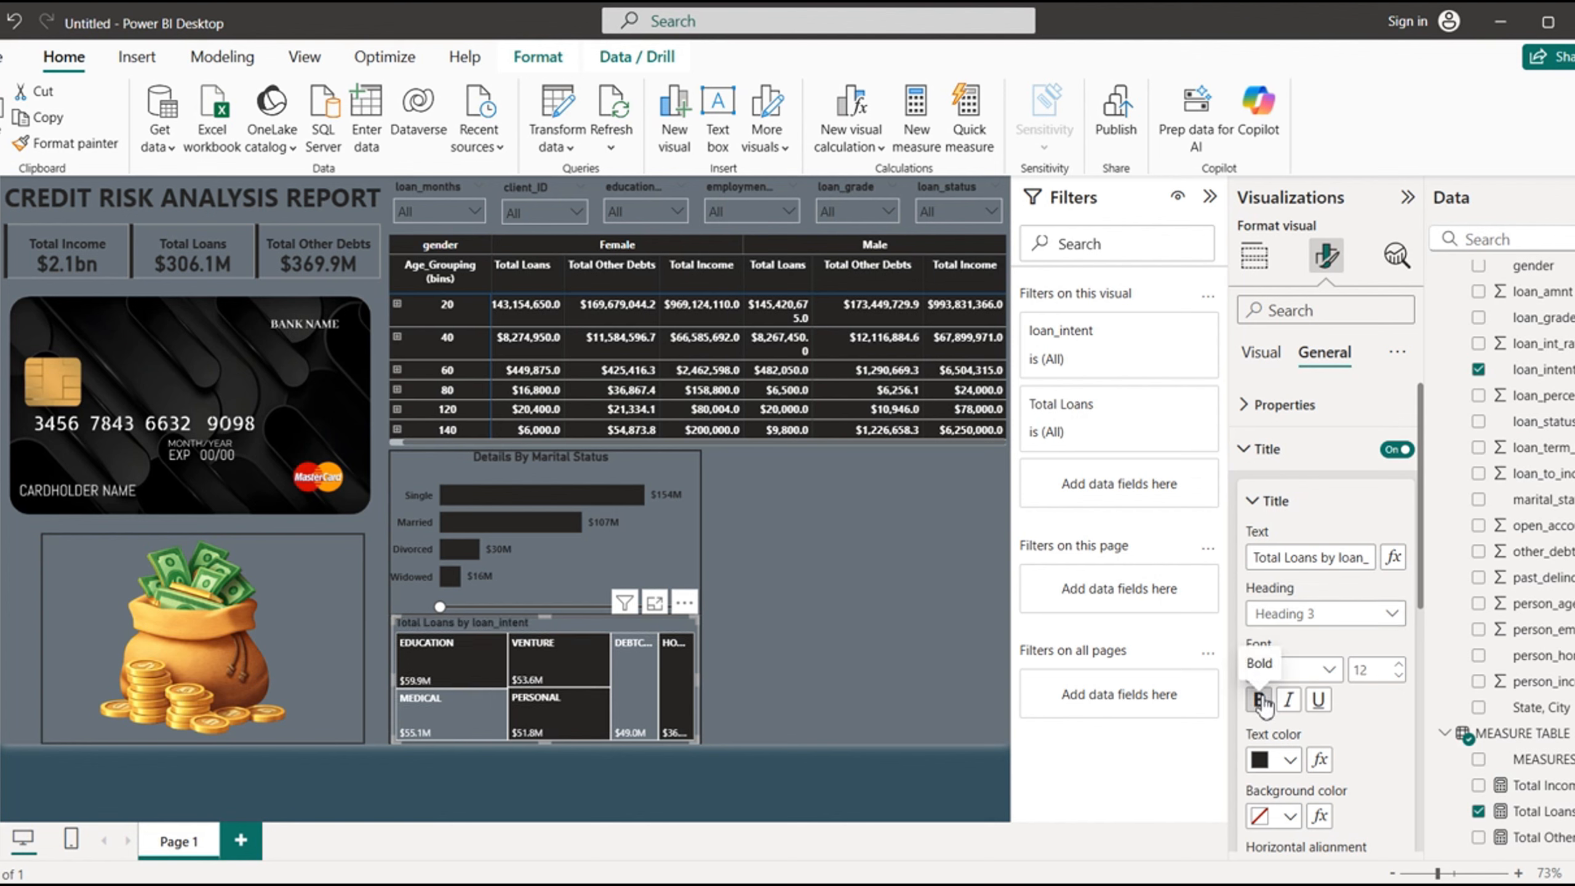
drag(1423, 601, 1423, 723)
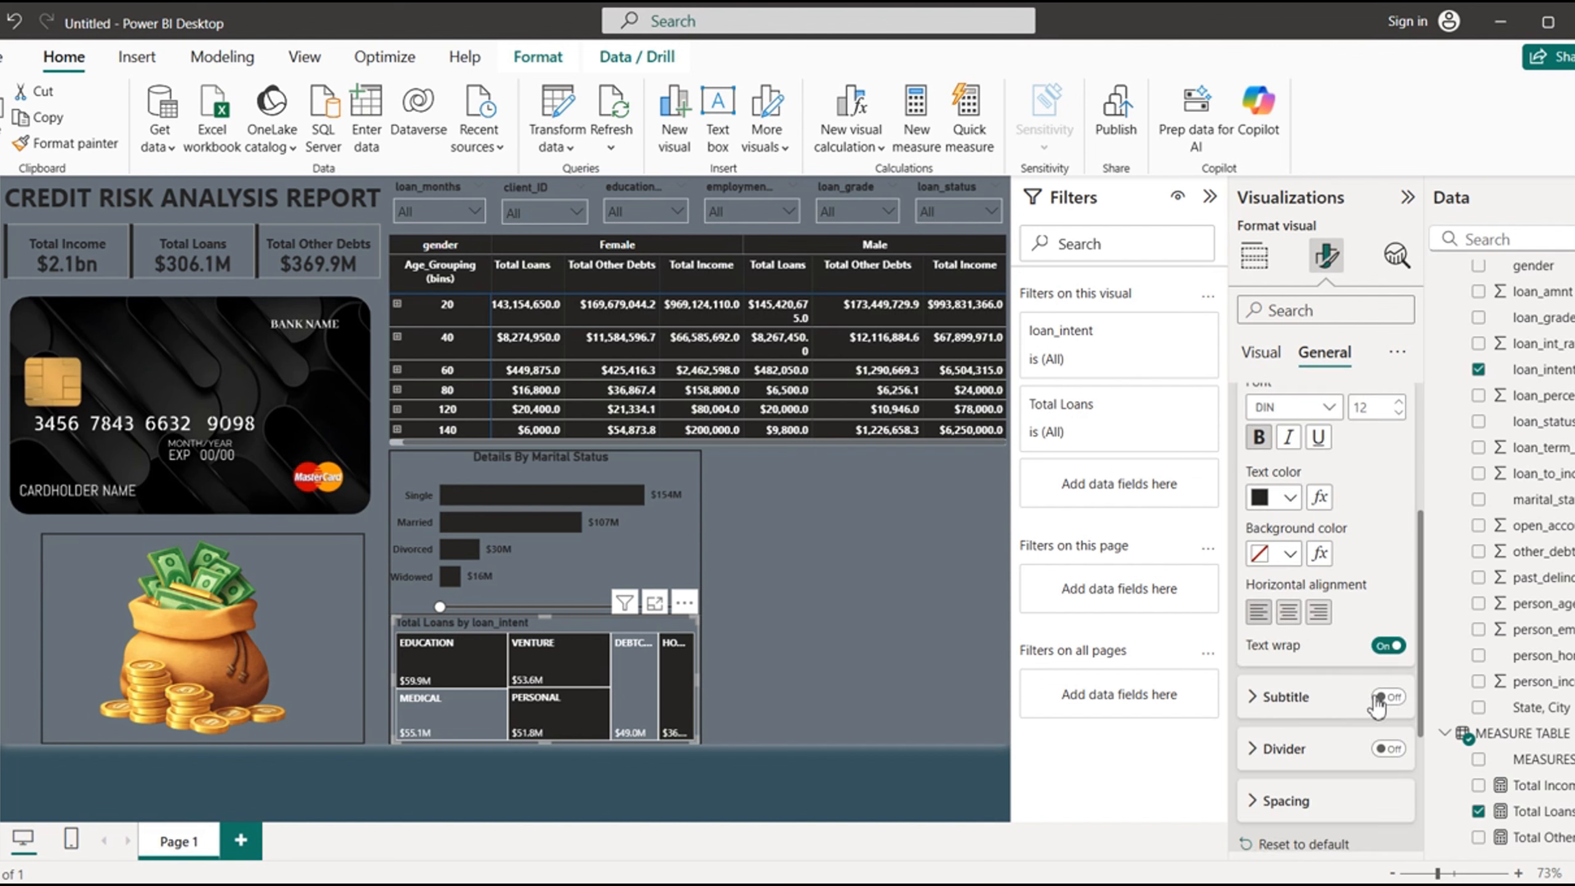
click(1288, 612)
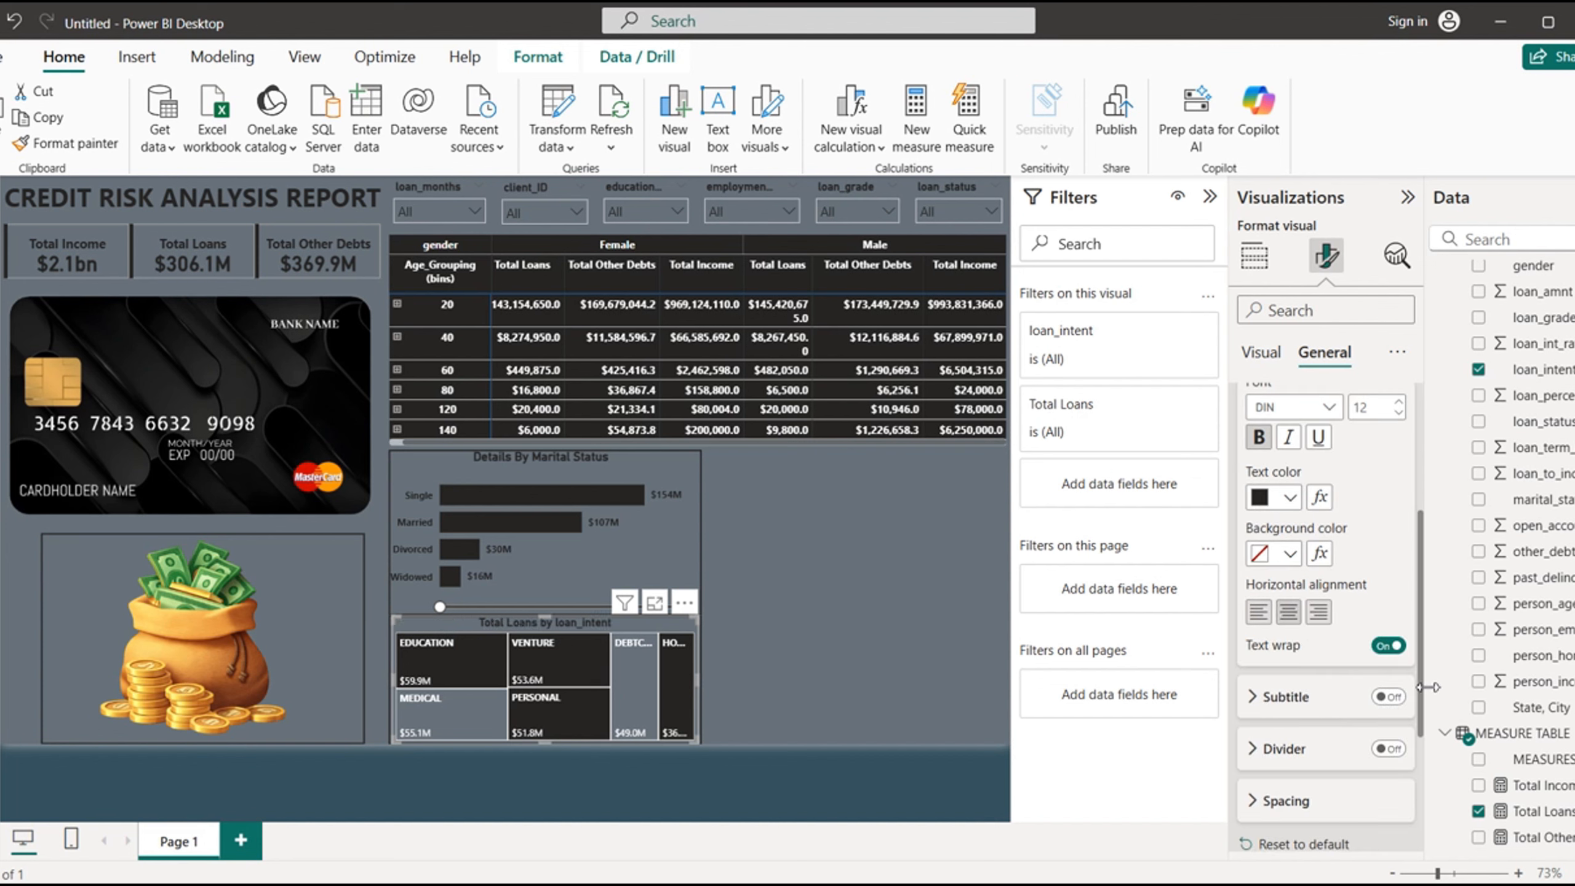
- Change the treemap's title text to "Details By Loan Intent"
drag(1425, 701, 1421, 546)
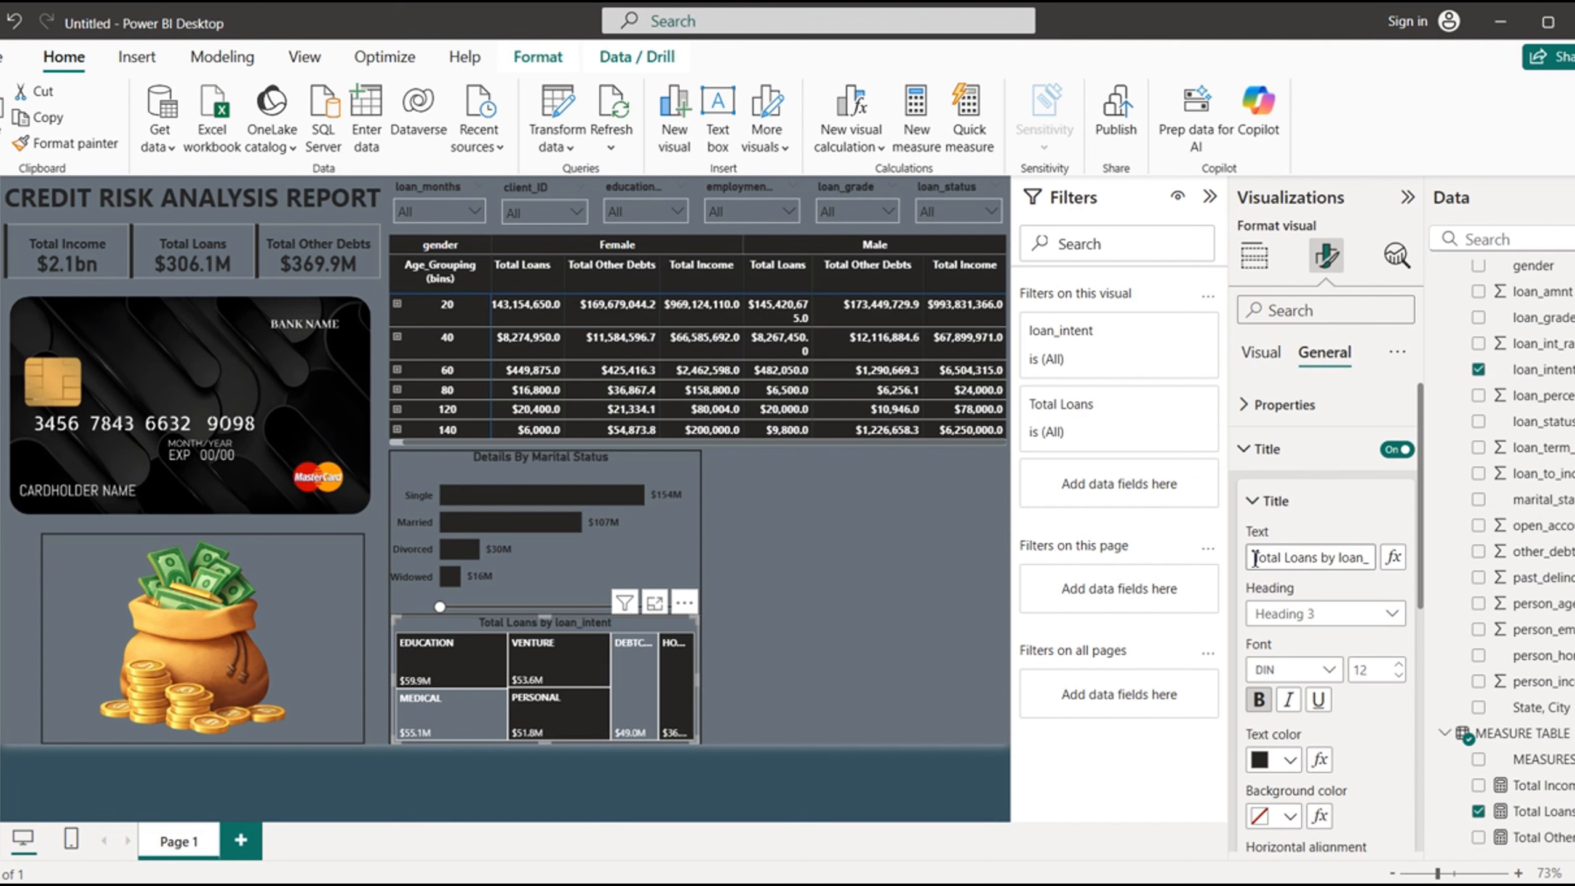
drag(1255, 559, 1407, 572)
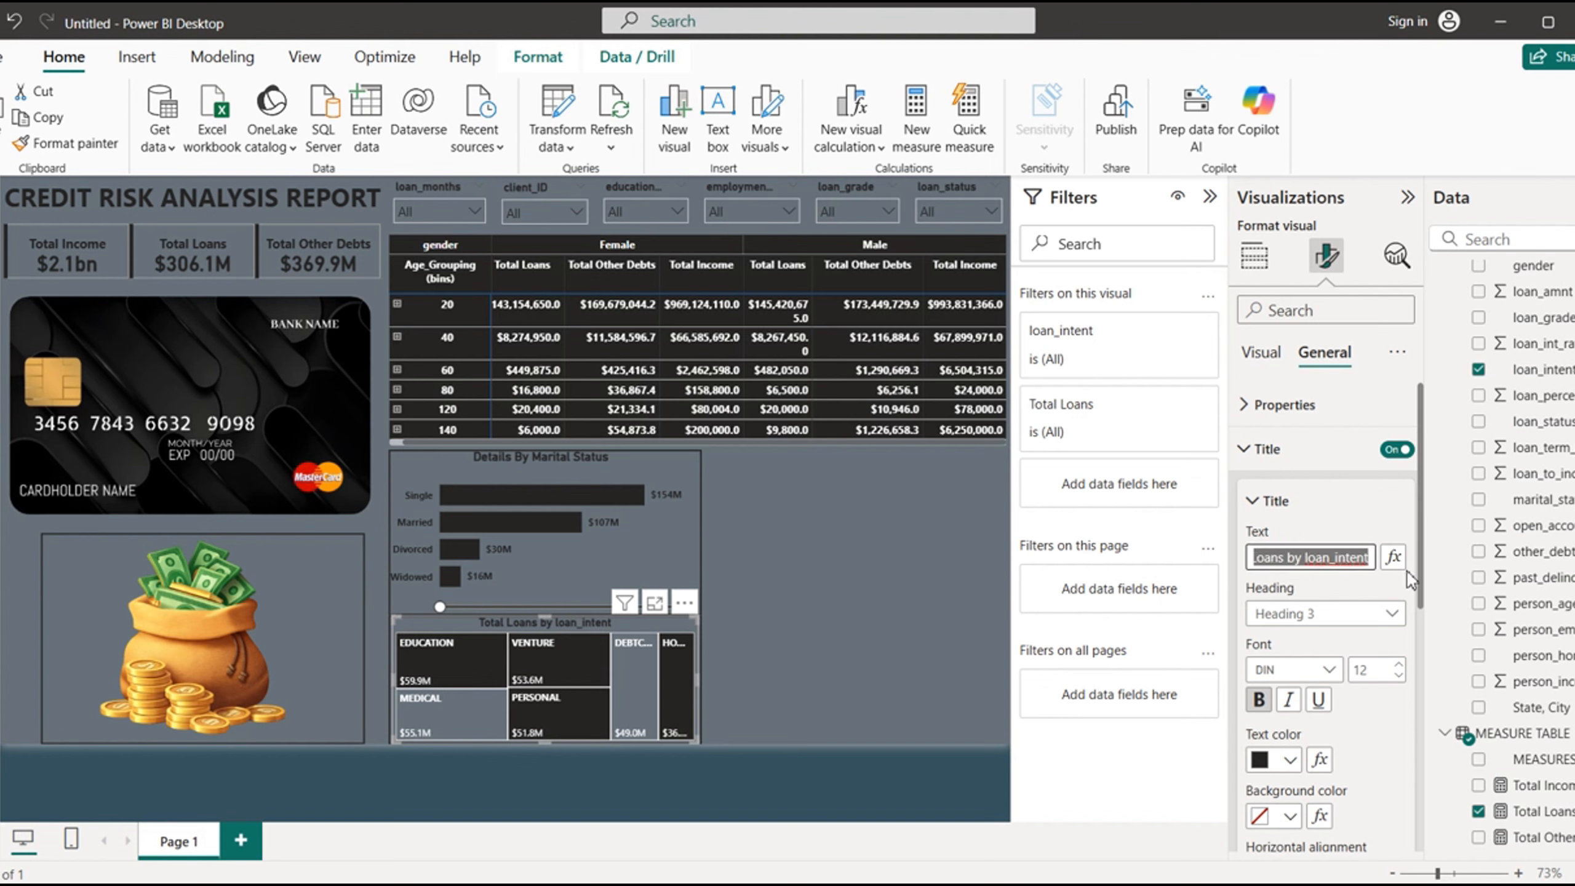
text(D)
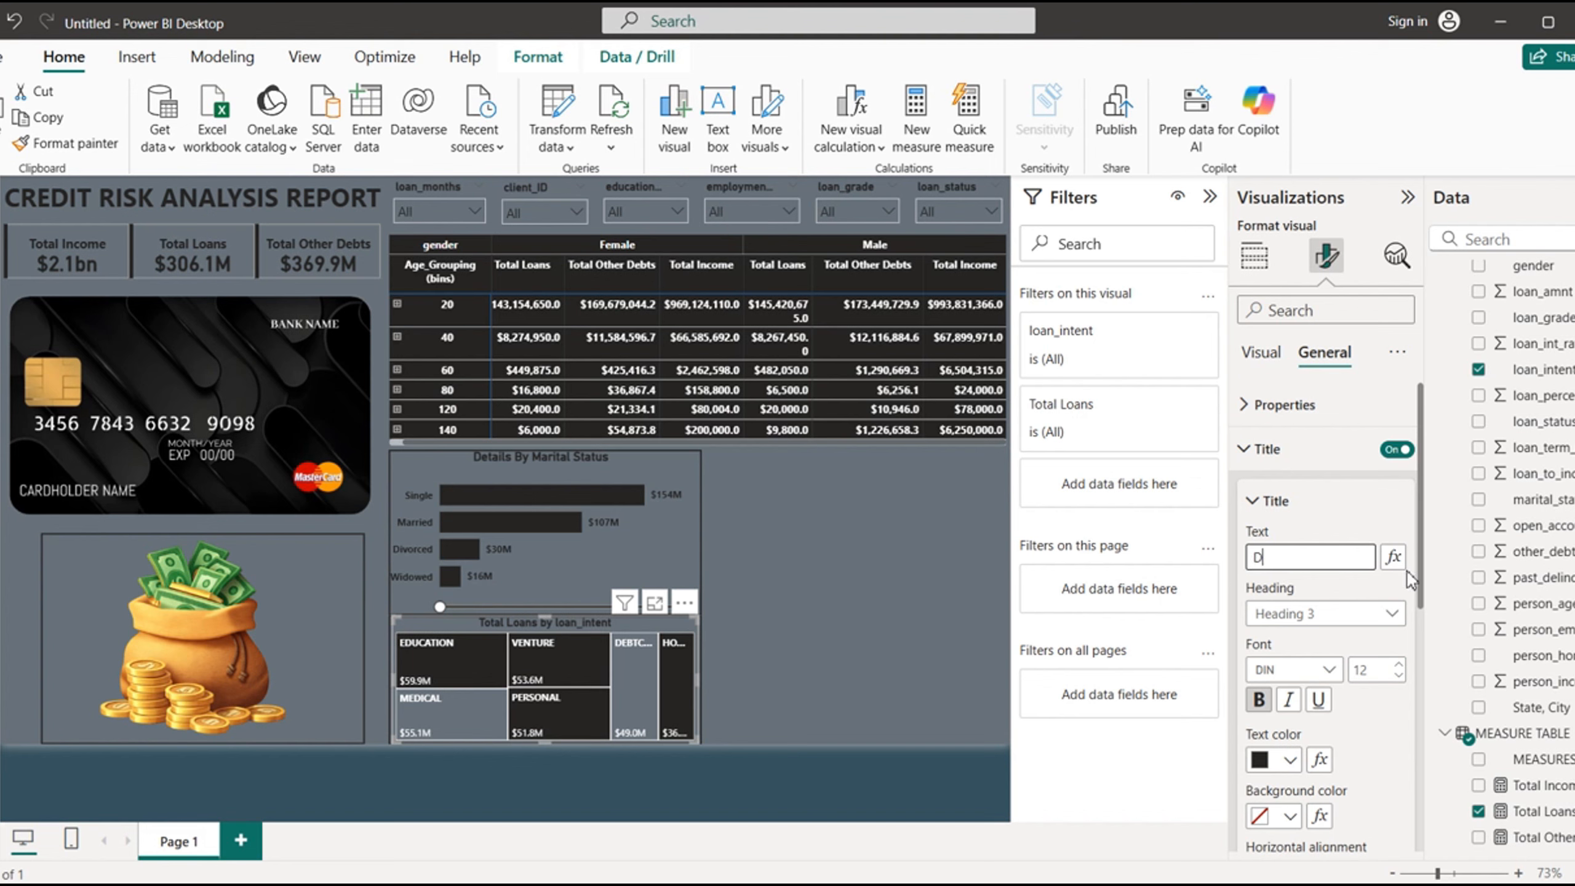
text(etails By )
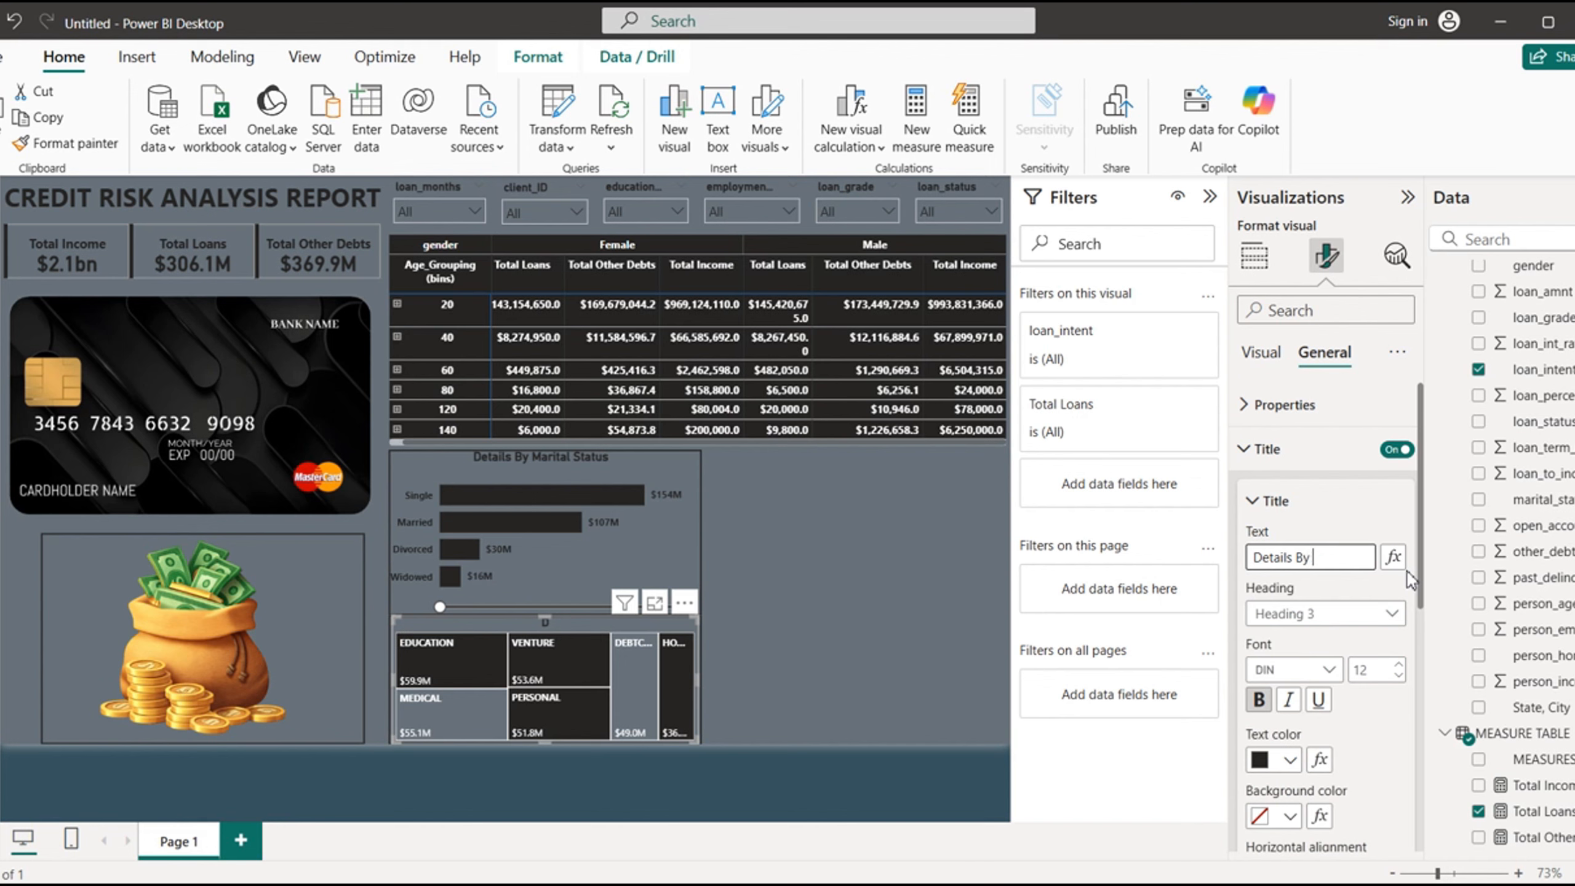
text(Loan Intent)
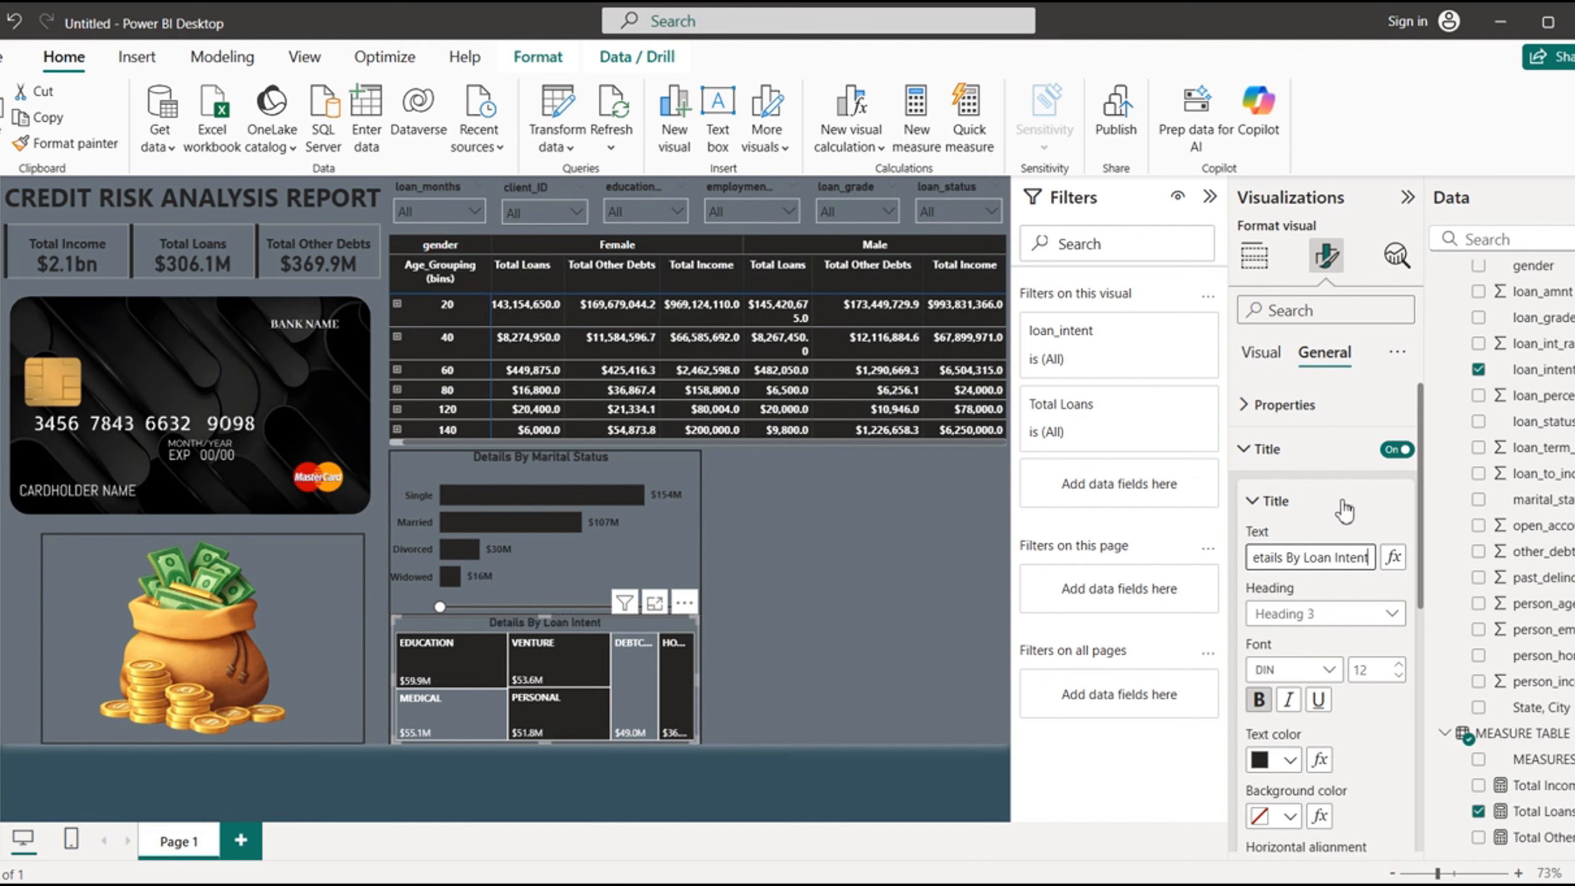
click(1250, 457)
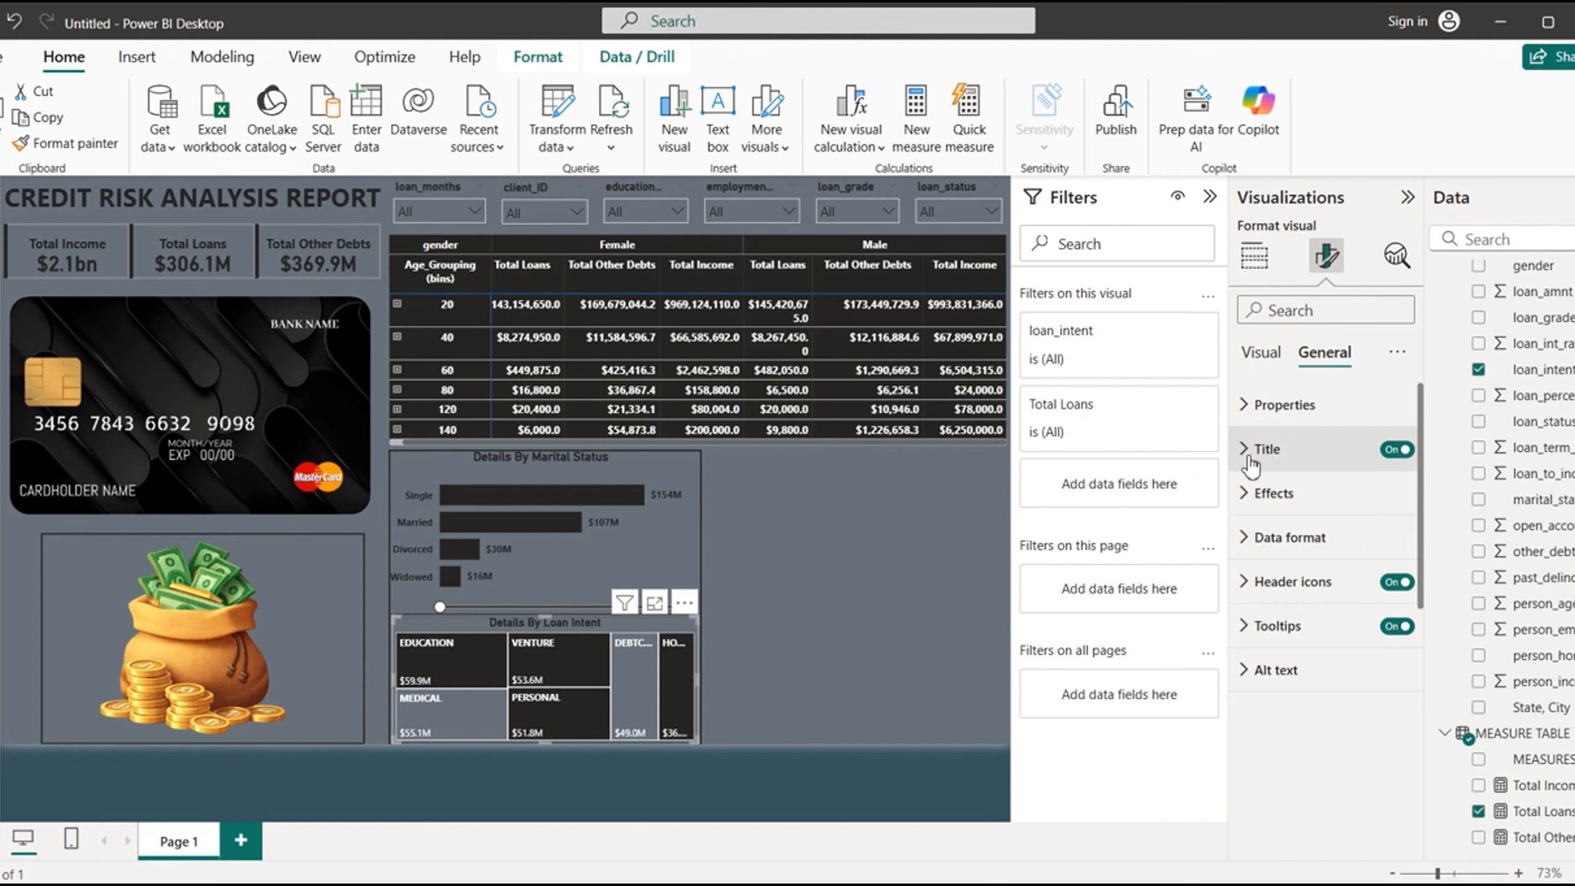
- Shorten the marital status chart's outline frame to end just below the Widowed bar, and shrink the chart to fit inside it
click(743, 677)
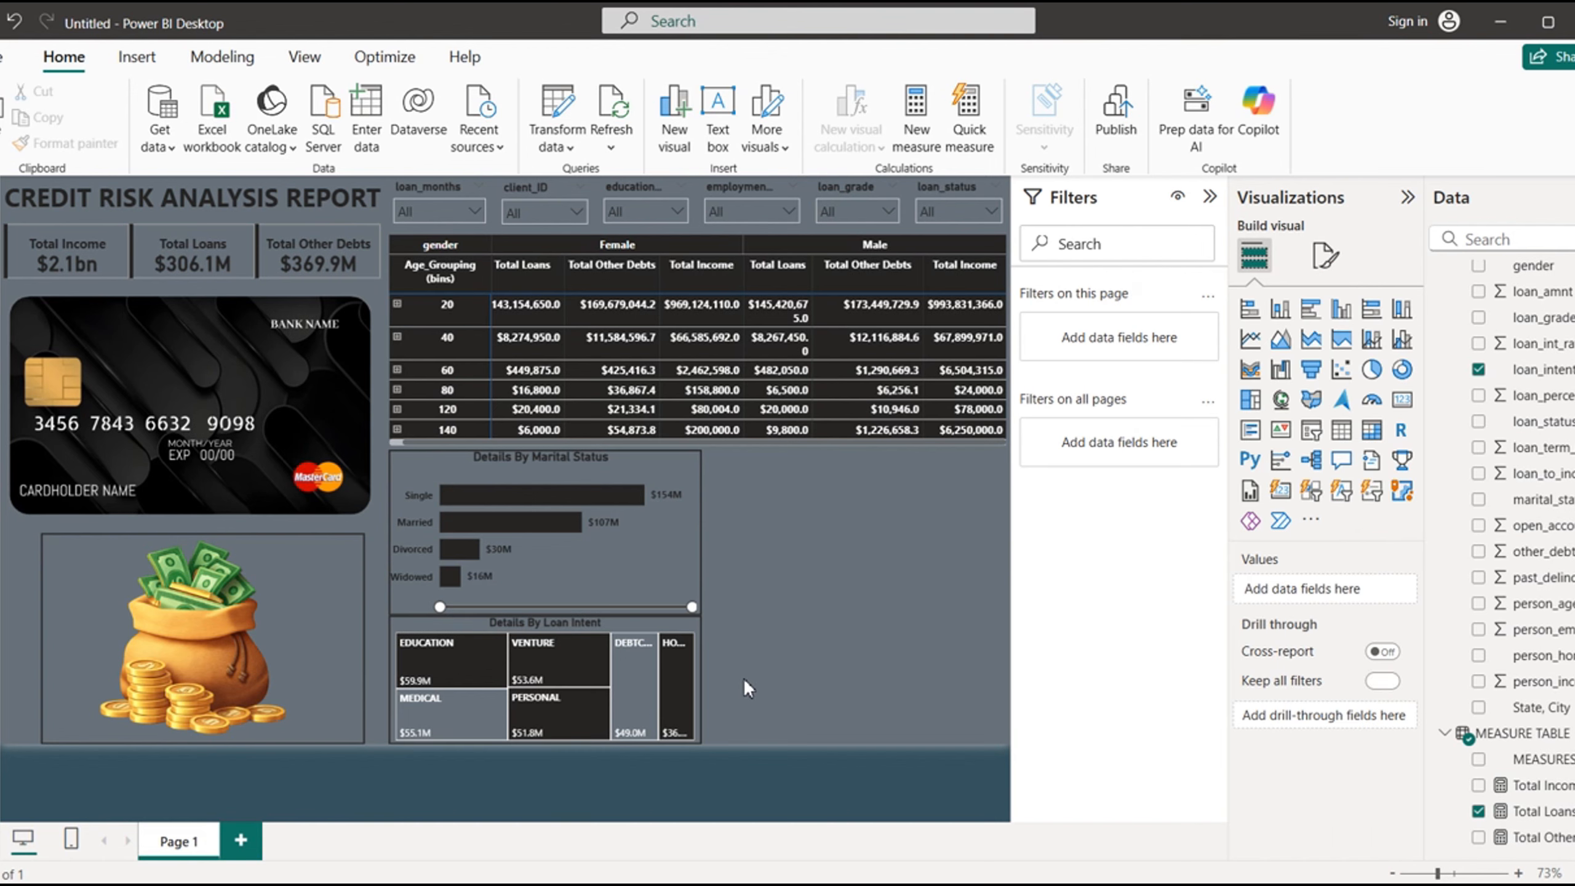
click(559, 562)
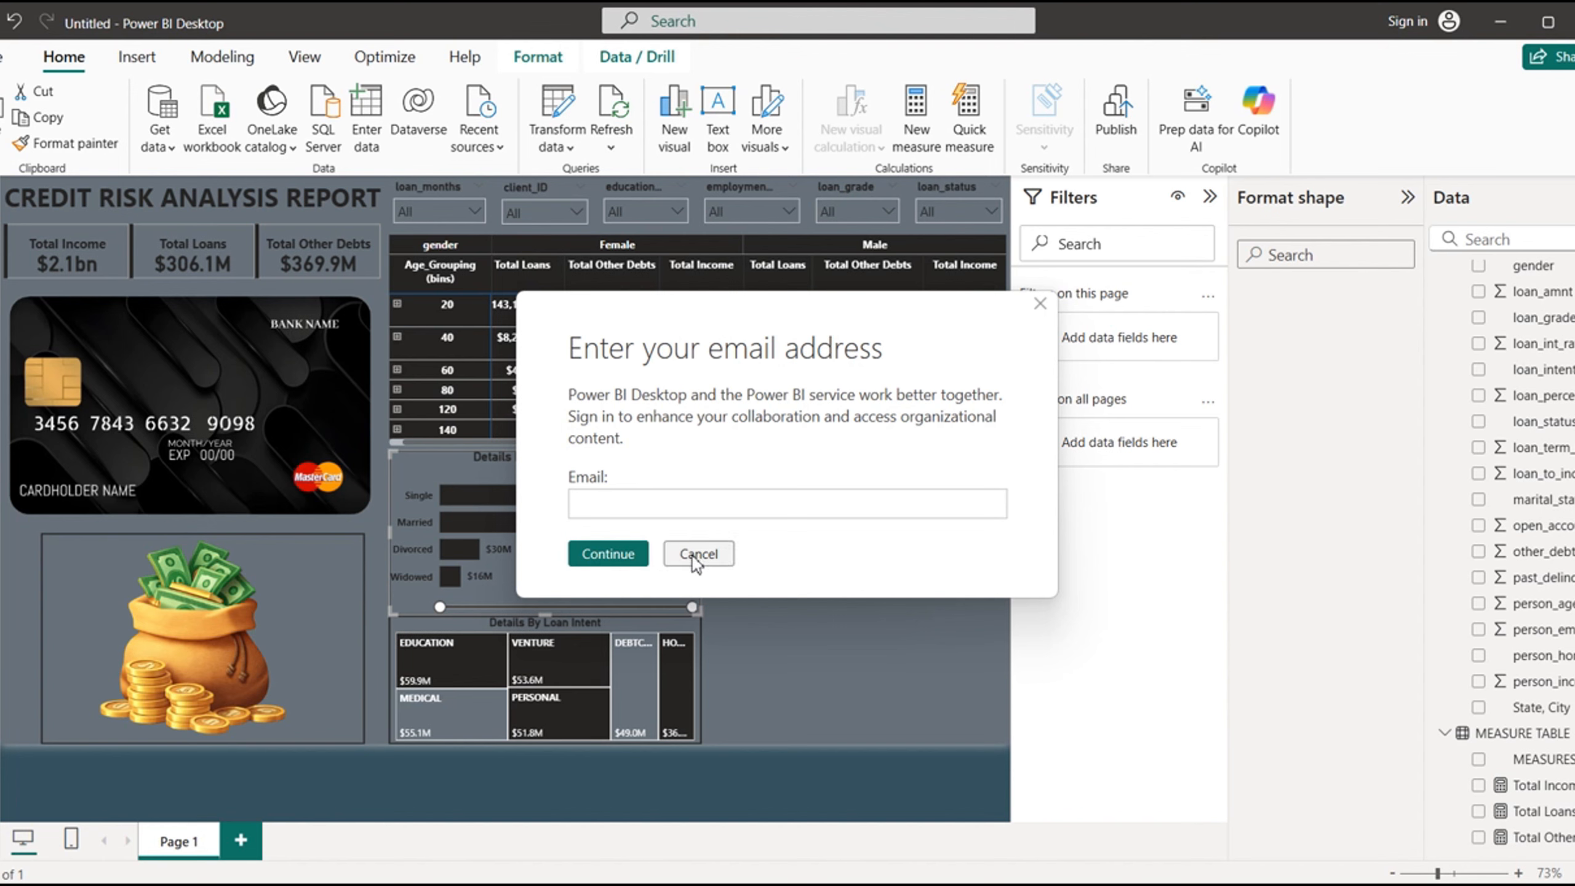
click(695, 554)
drag(544, 614, 569, 559)
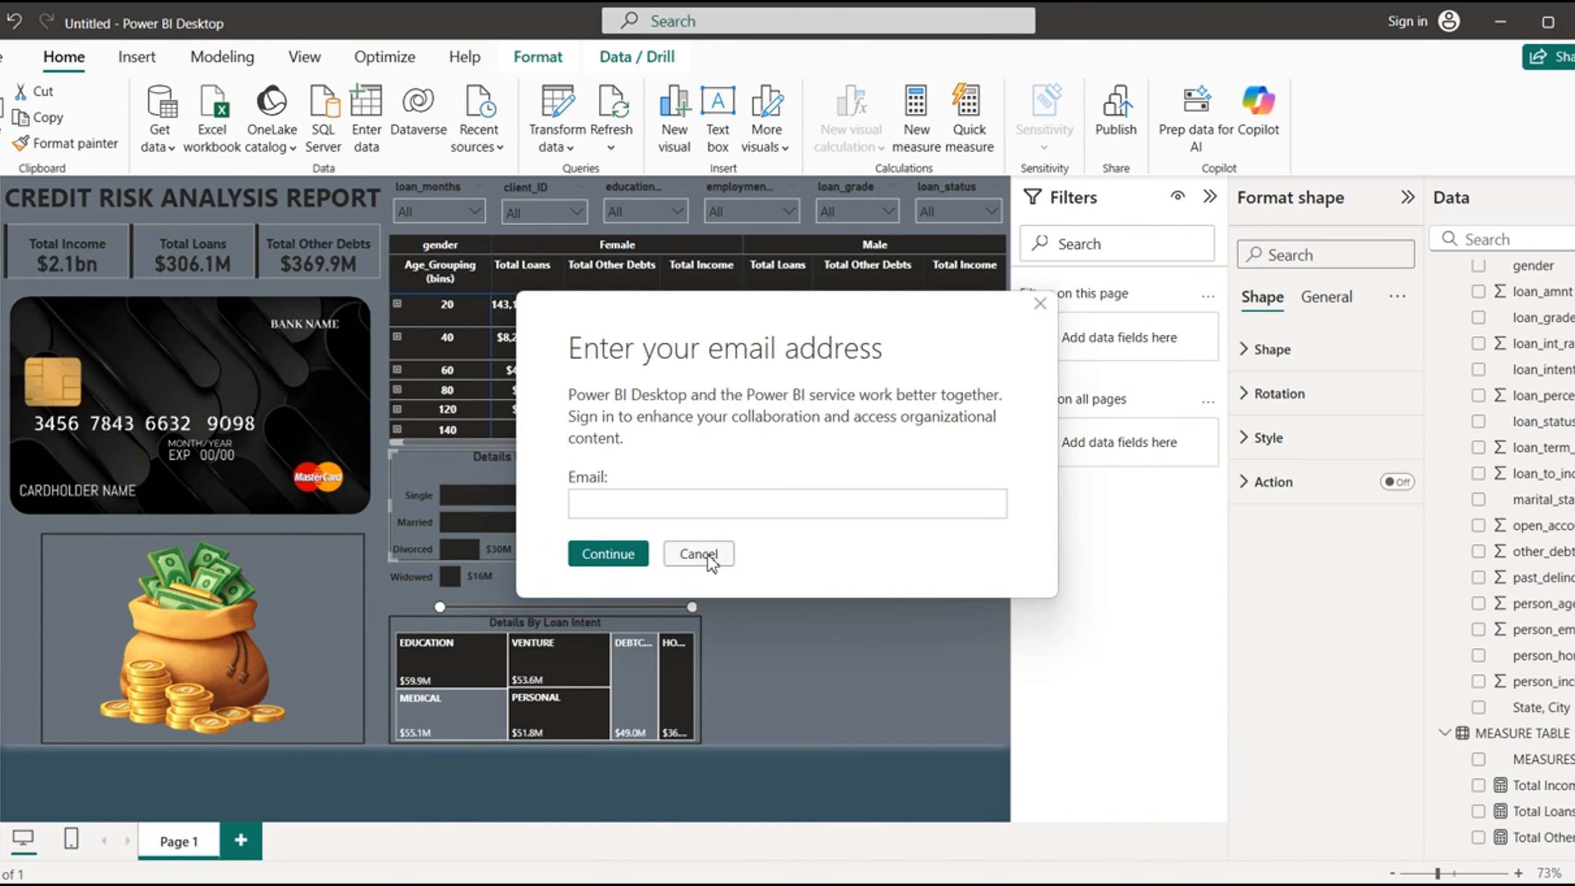
click(717, 557)
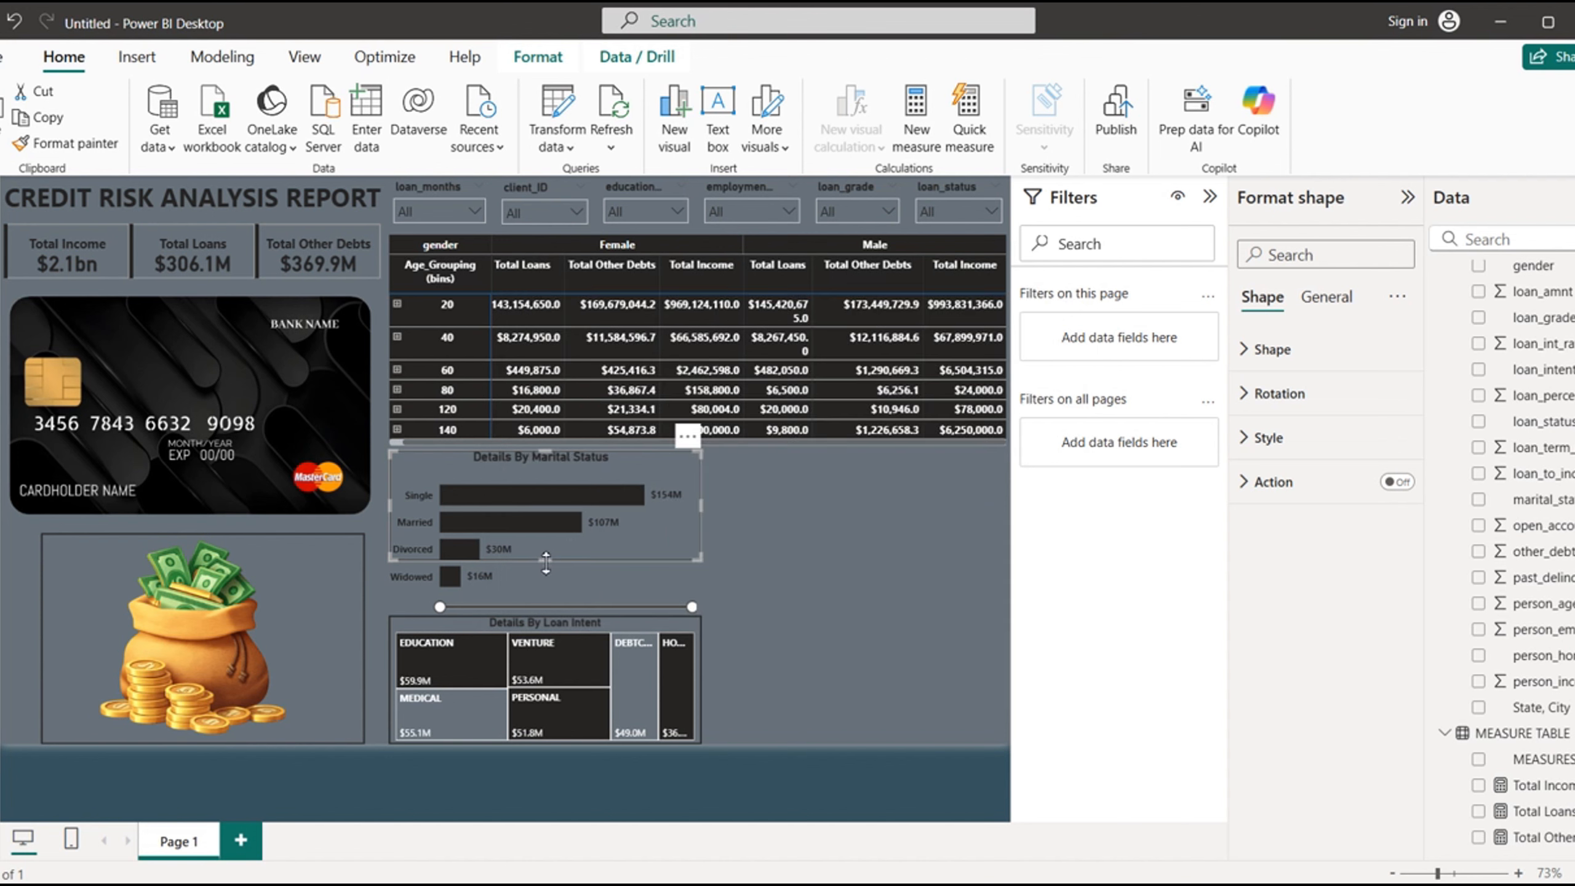
drag(546, 562, 548, 586)
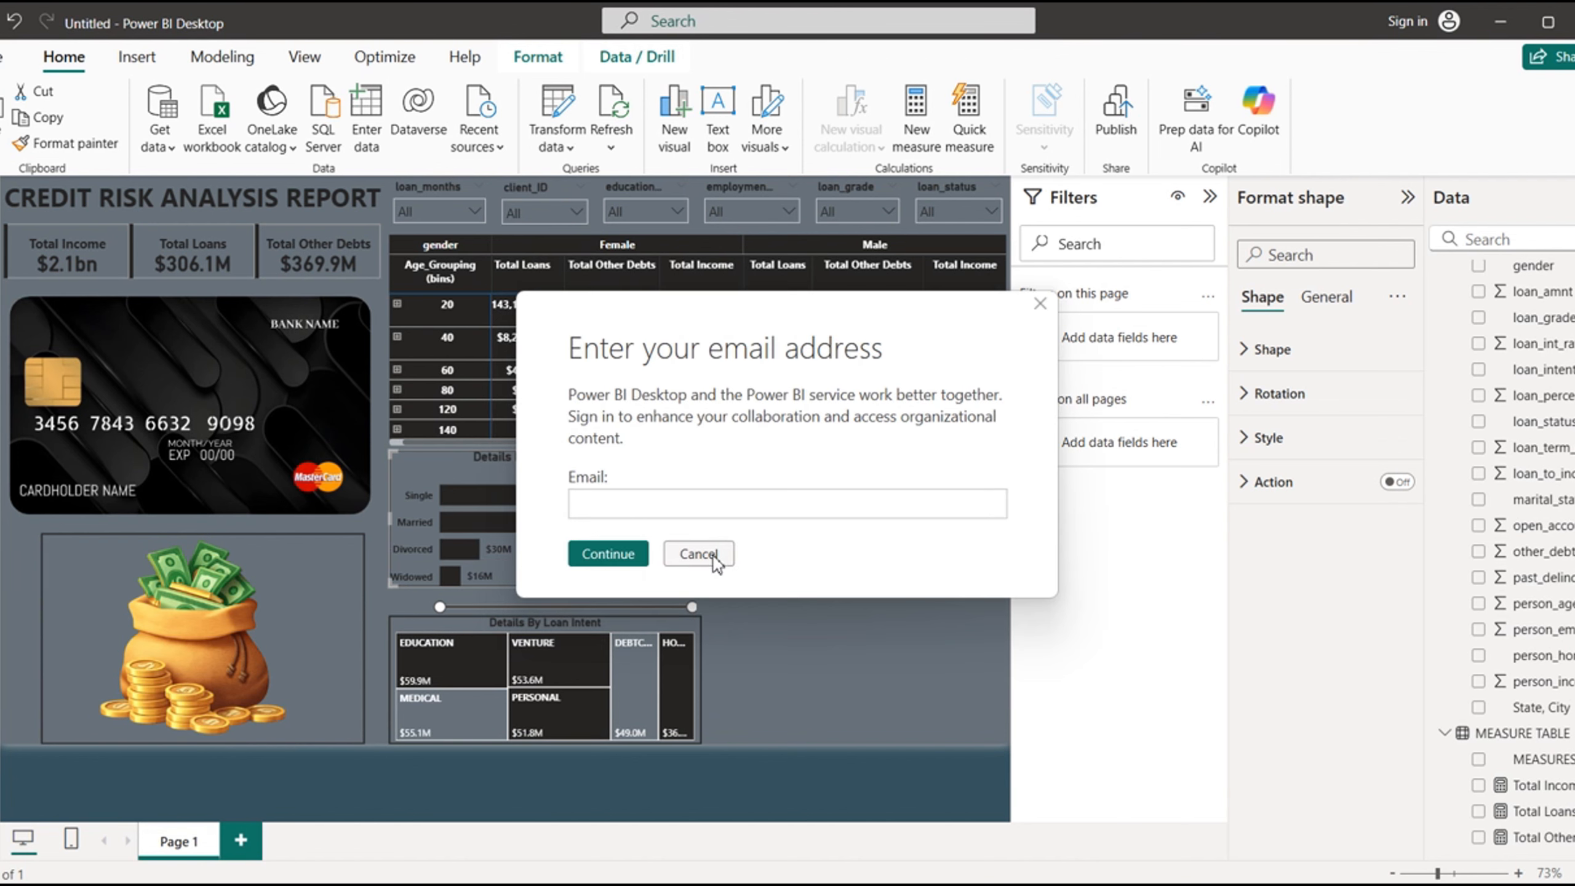
click(714, 557)
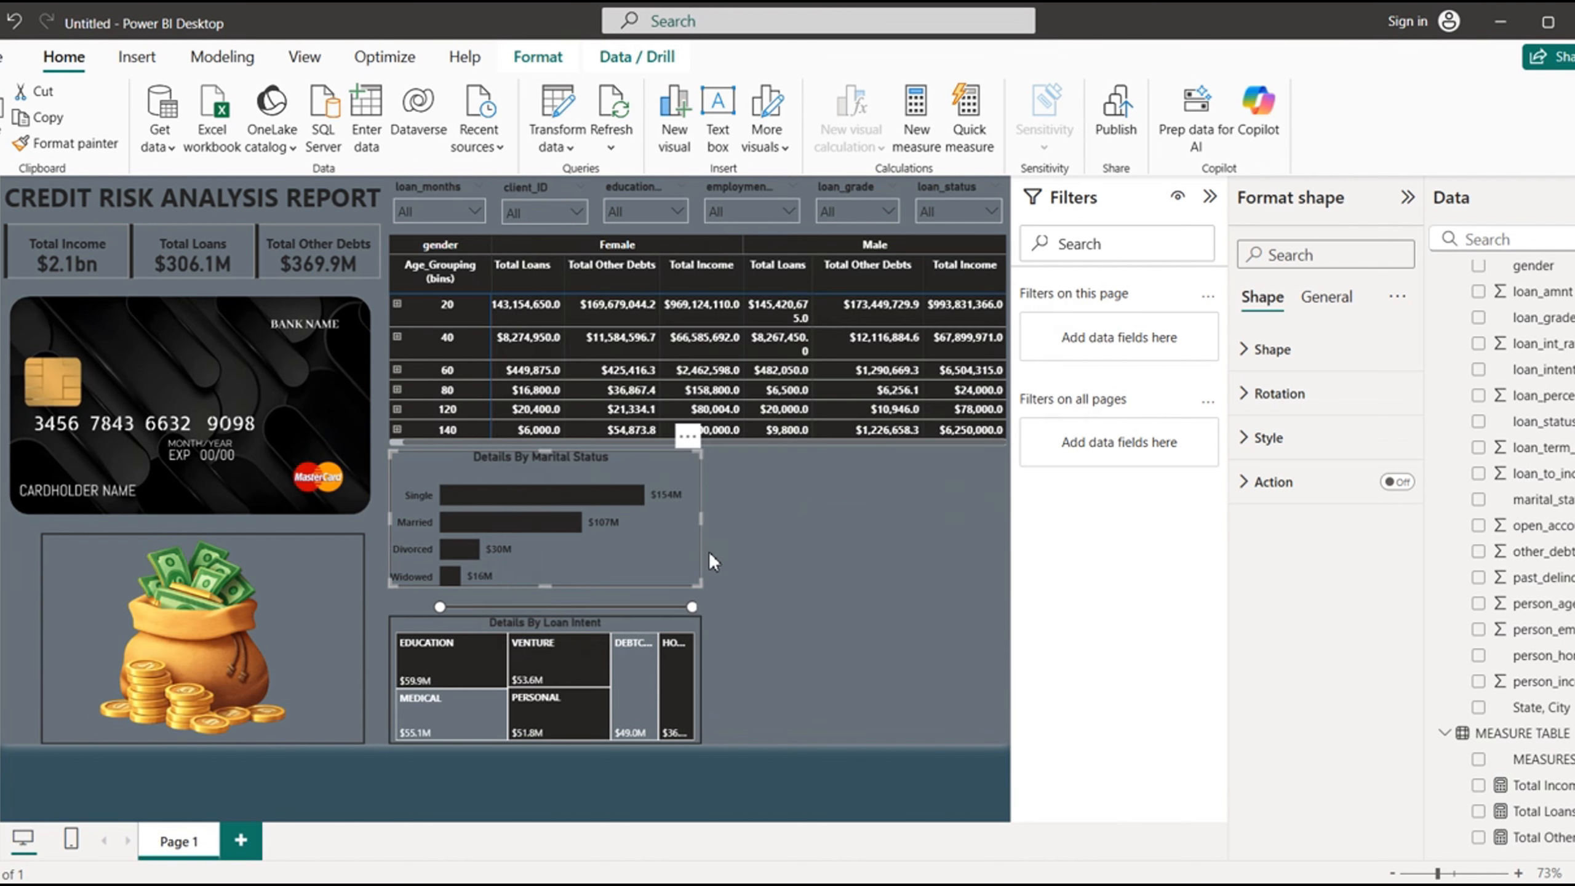
click(401, 608)
drag(546, 621, 555, 583)
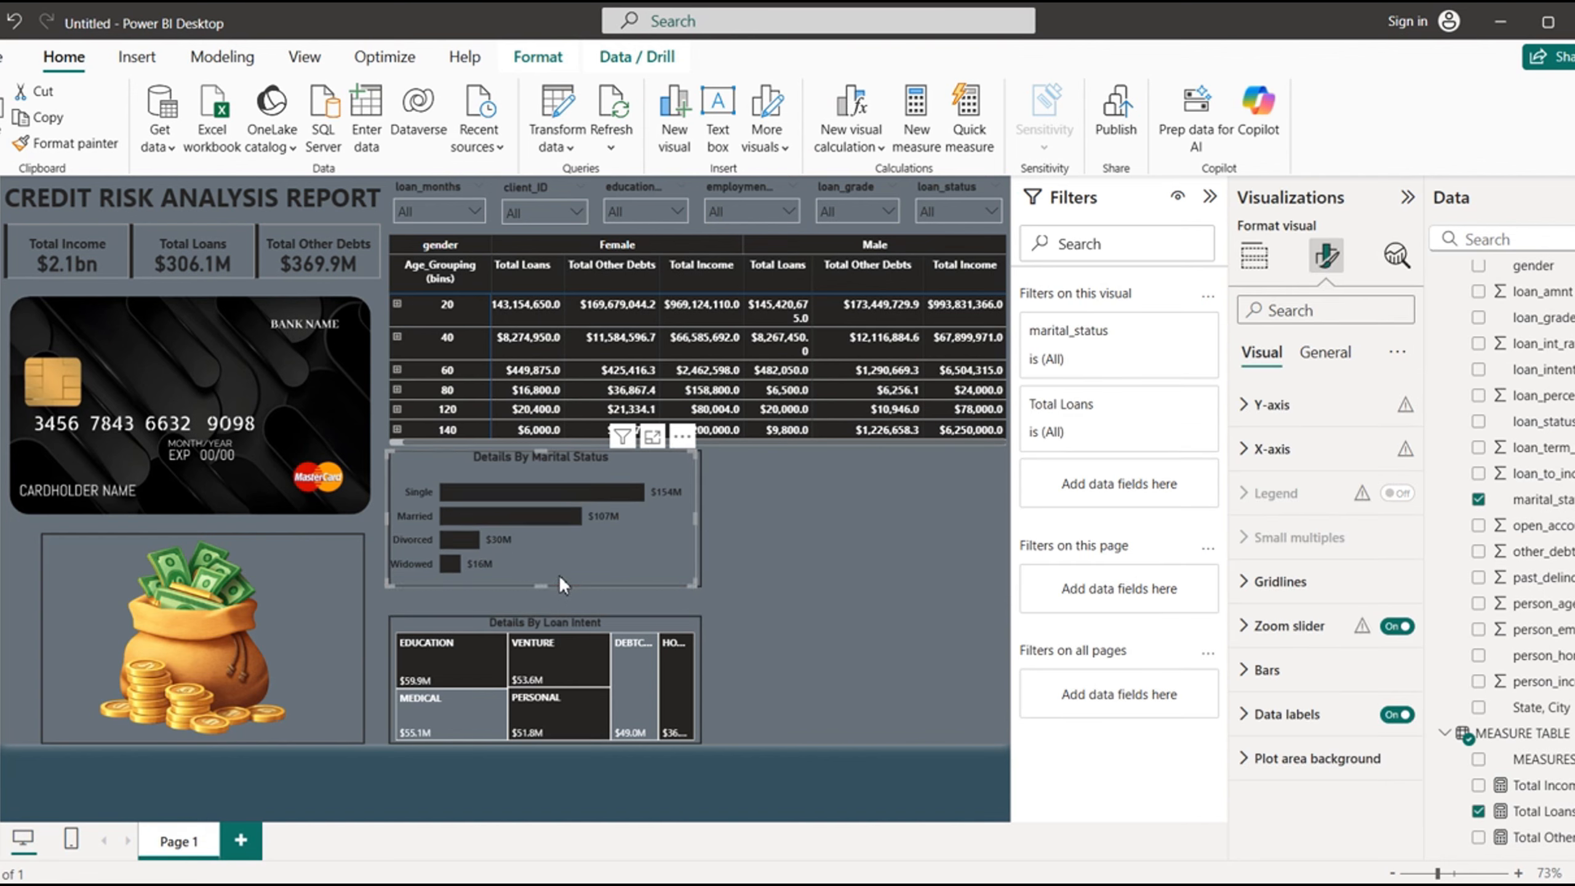
- Lower the treemap's top edge and extend its outline frame upward to just below the marital status frame
click(565, 622)
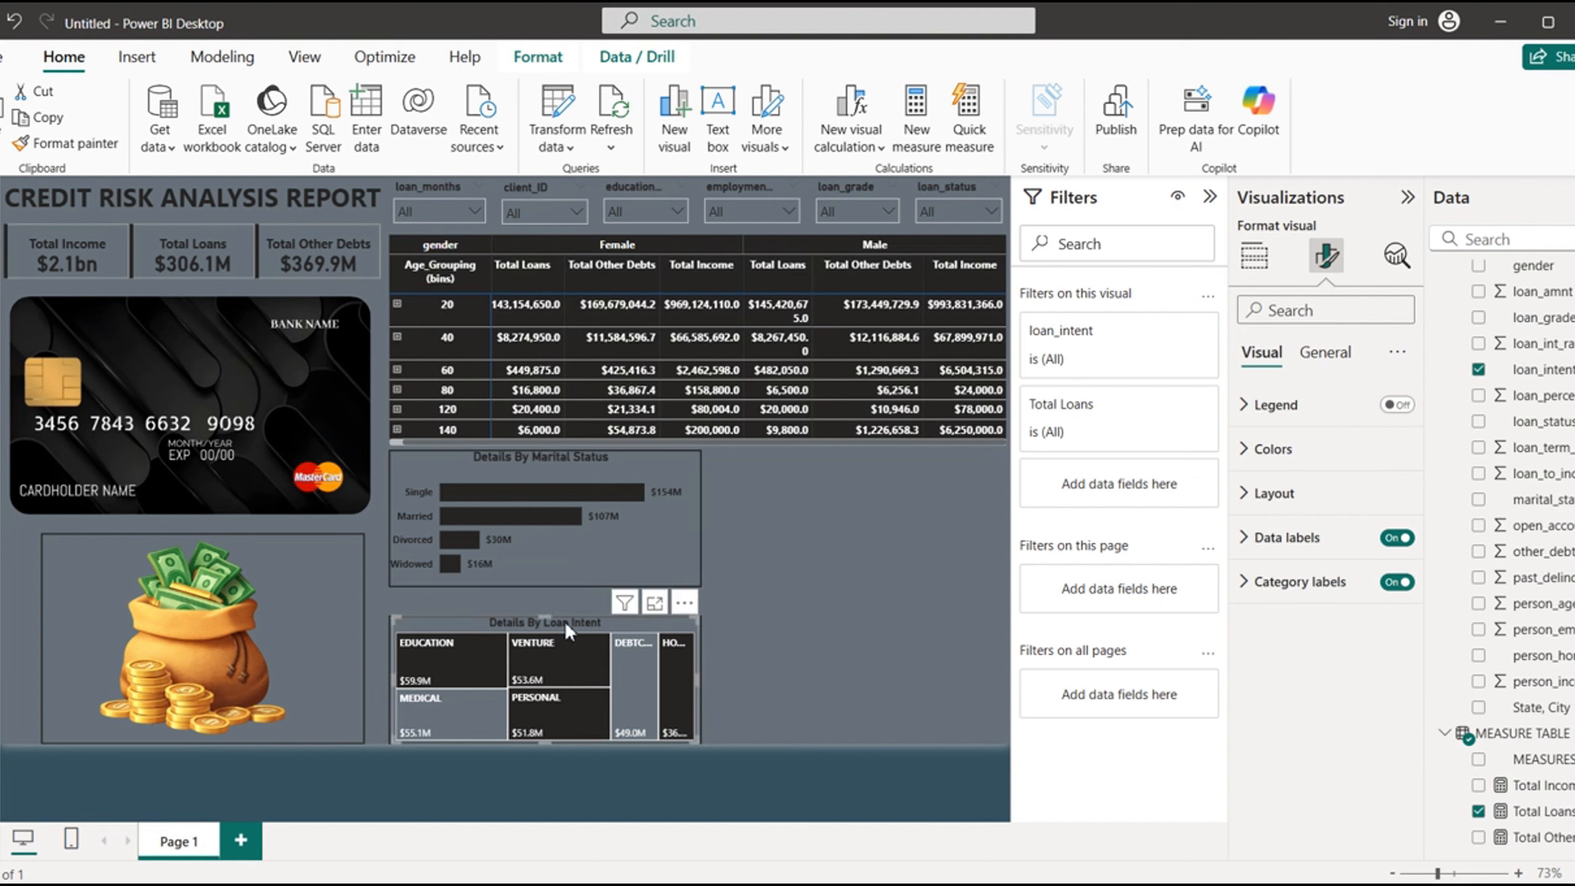
drag(542, 610, 544, 633)
click(519, 623)
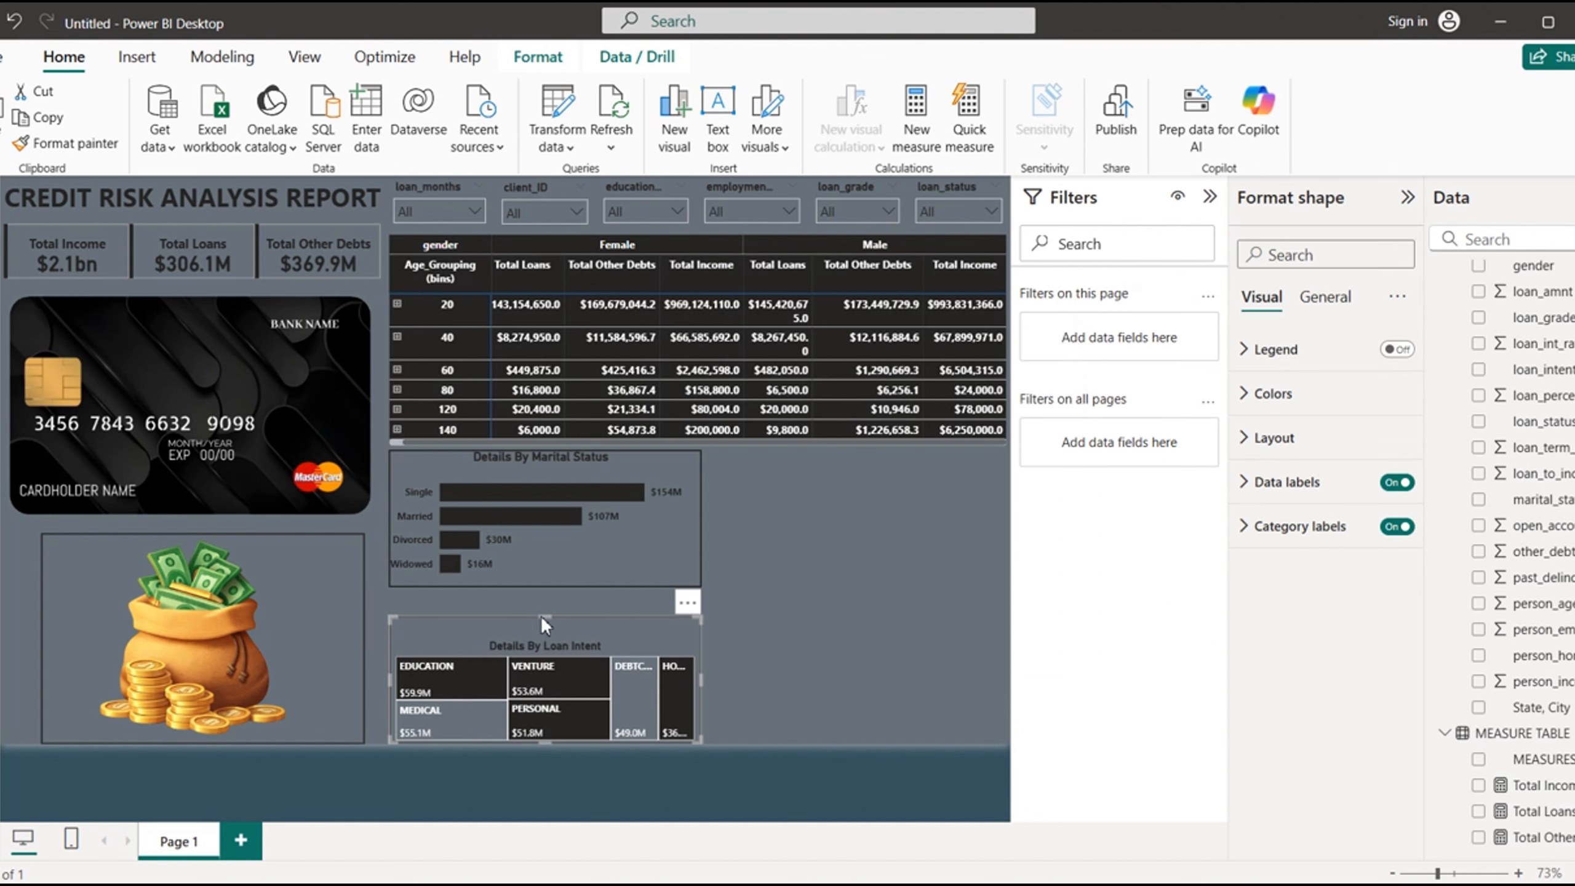
click(697, 554)
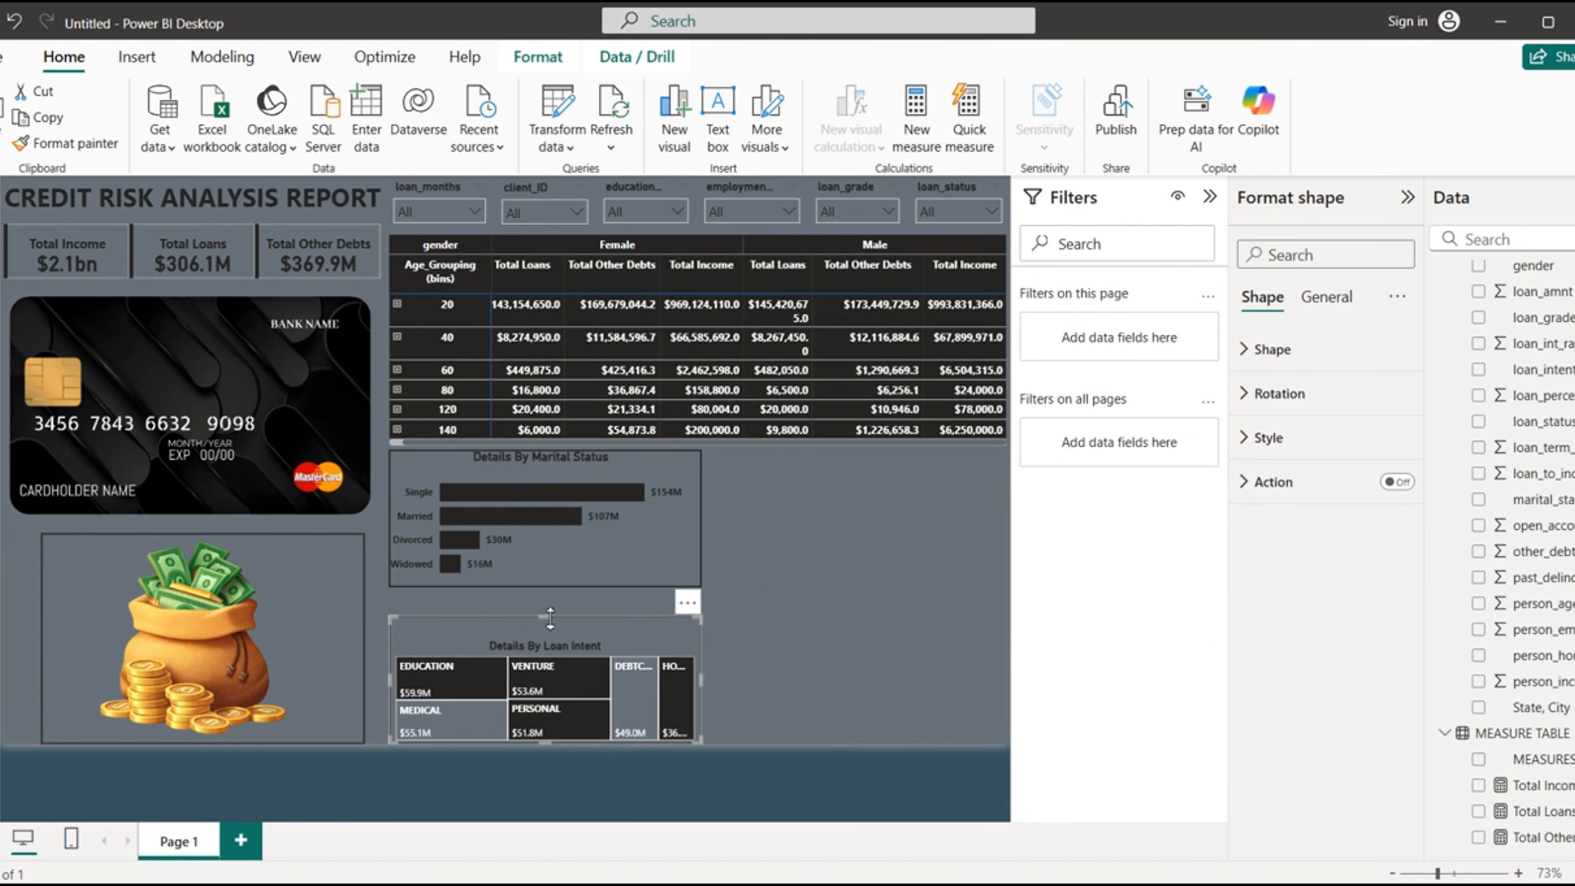
drag(550, 598, 551, 595)
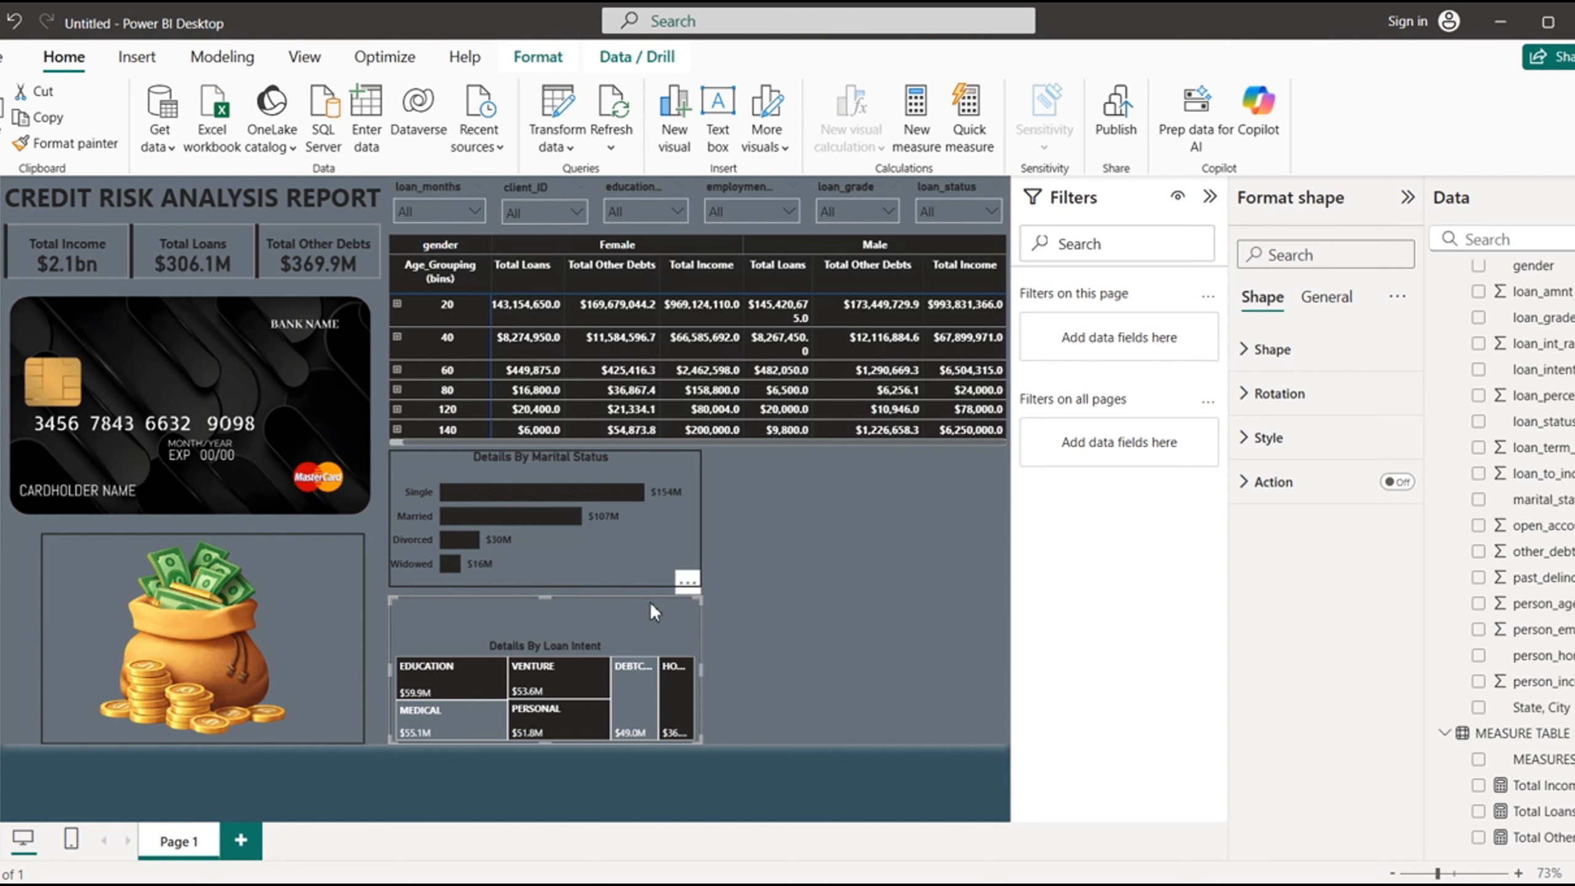
click(699, 553)
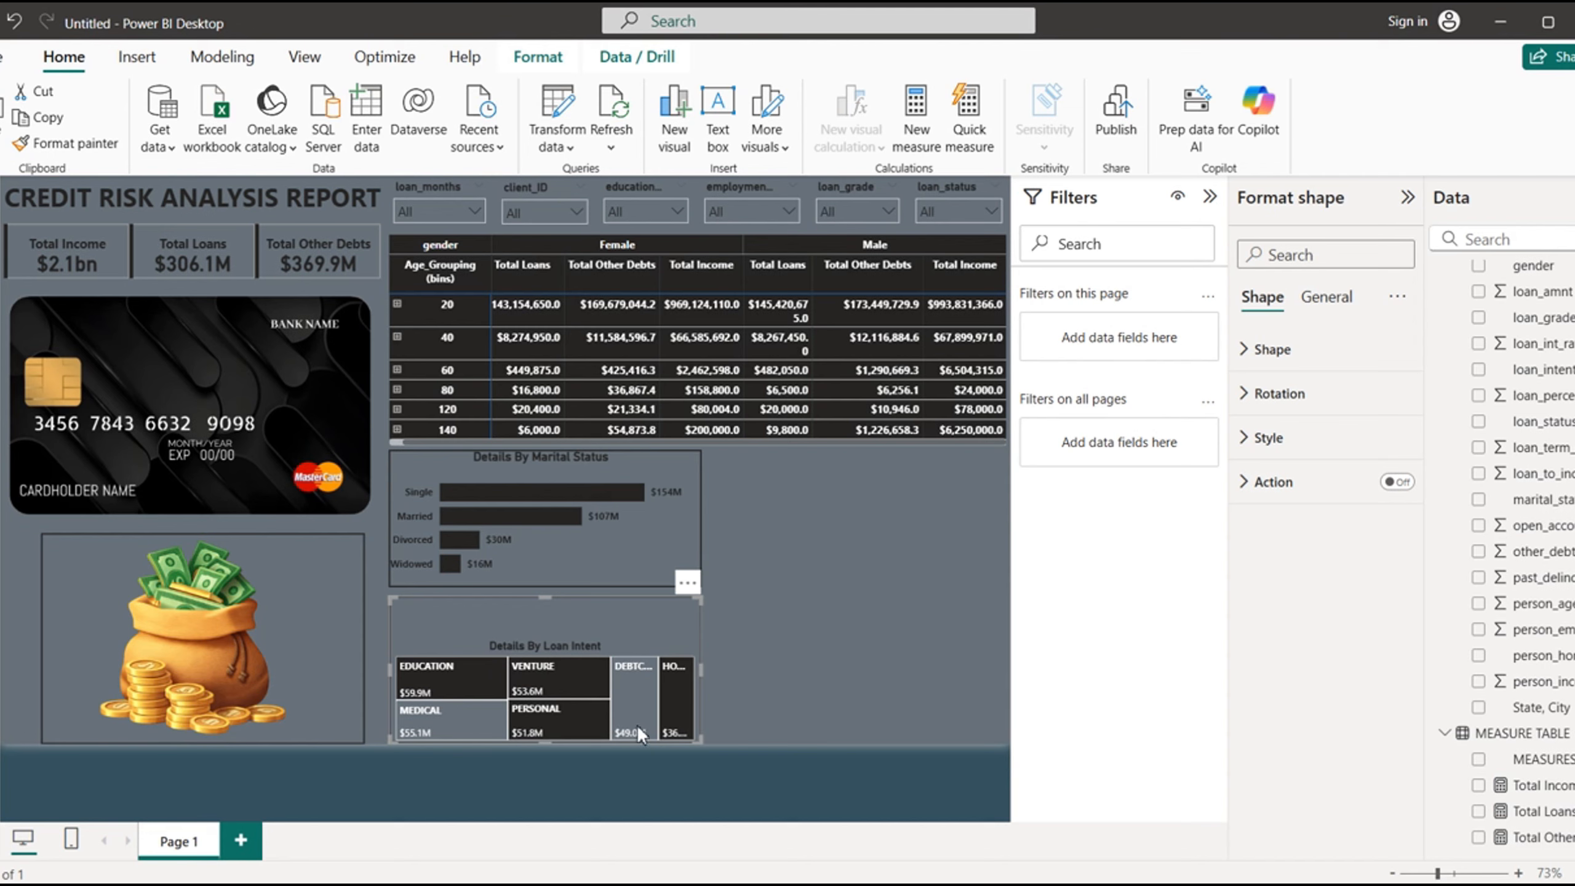
- Send the loan intent outline frame to the back, behind the treemap
click(538, 57)
click(329, 160)
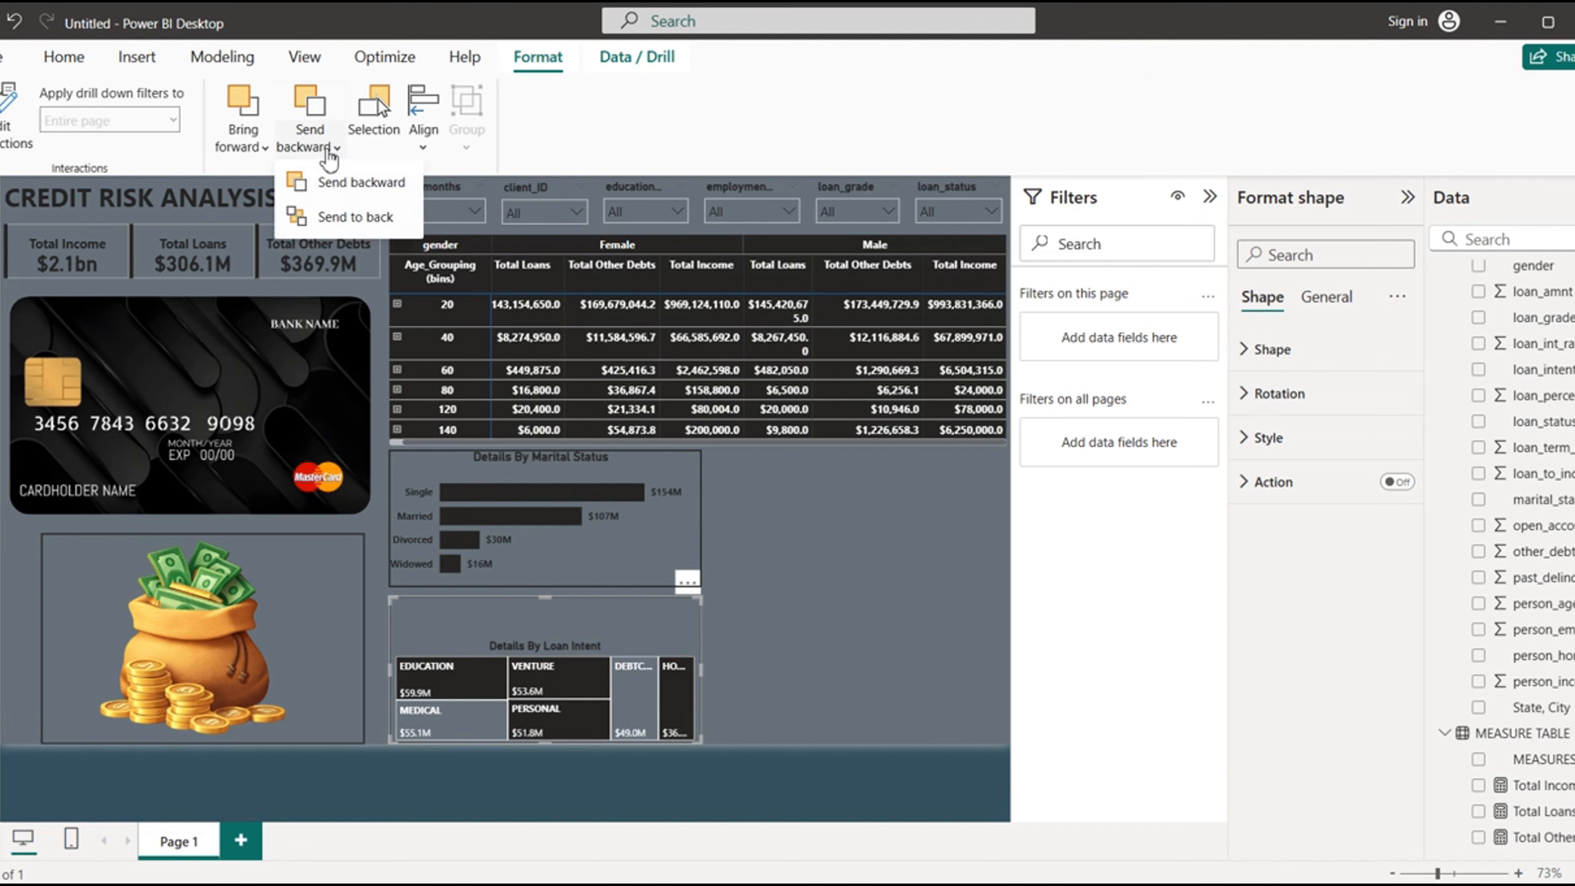
click(347, 217)
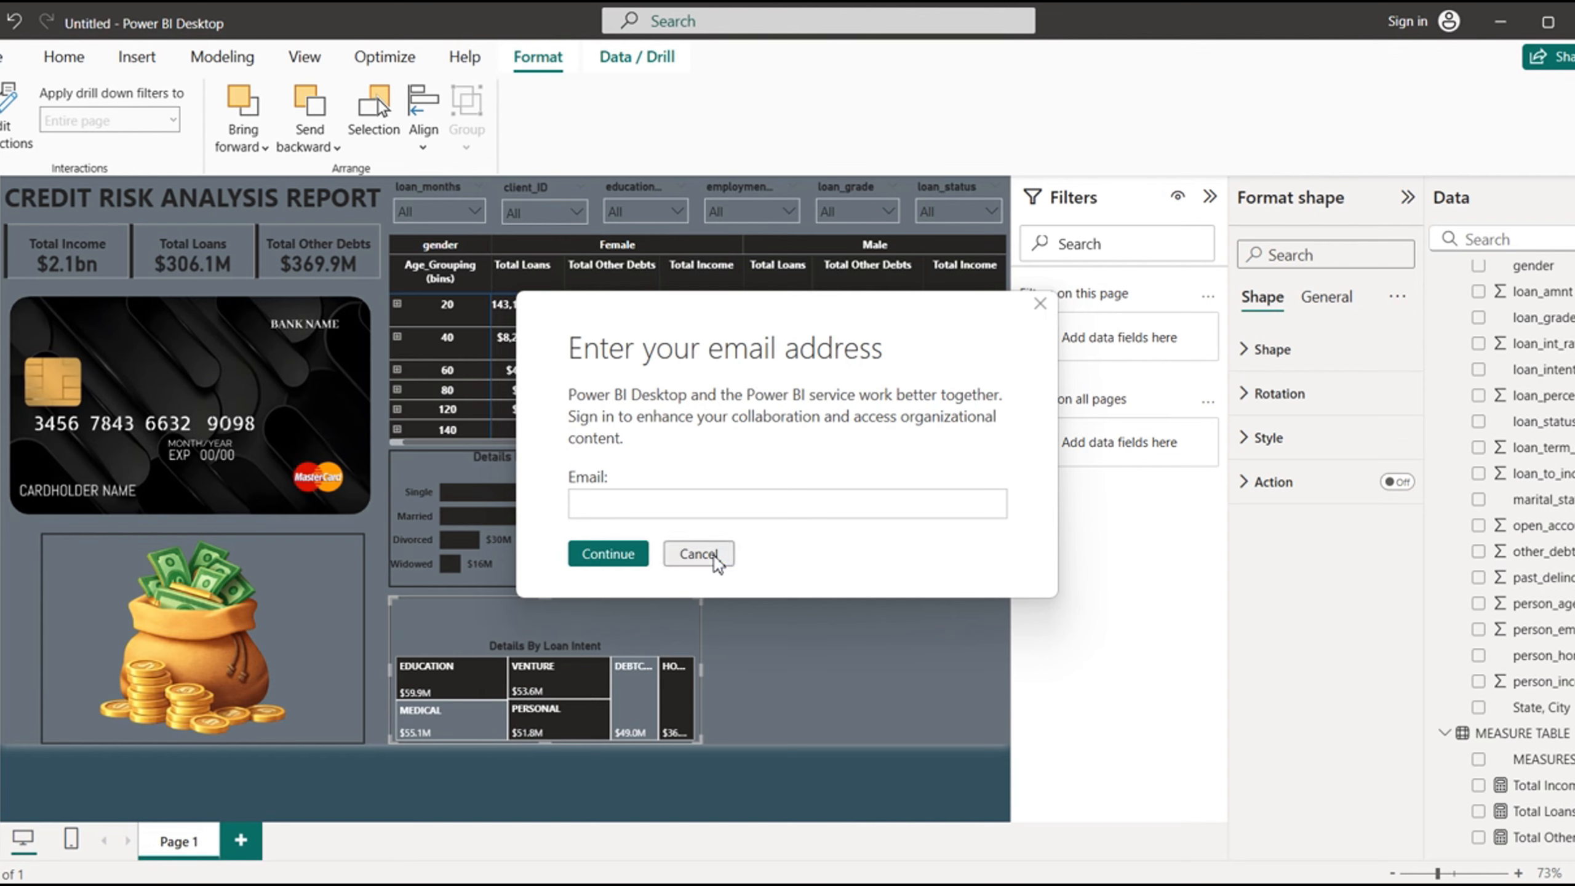
click(714, 555)
click(705, 555)
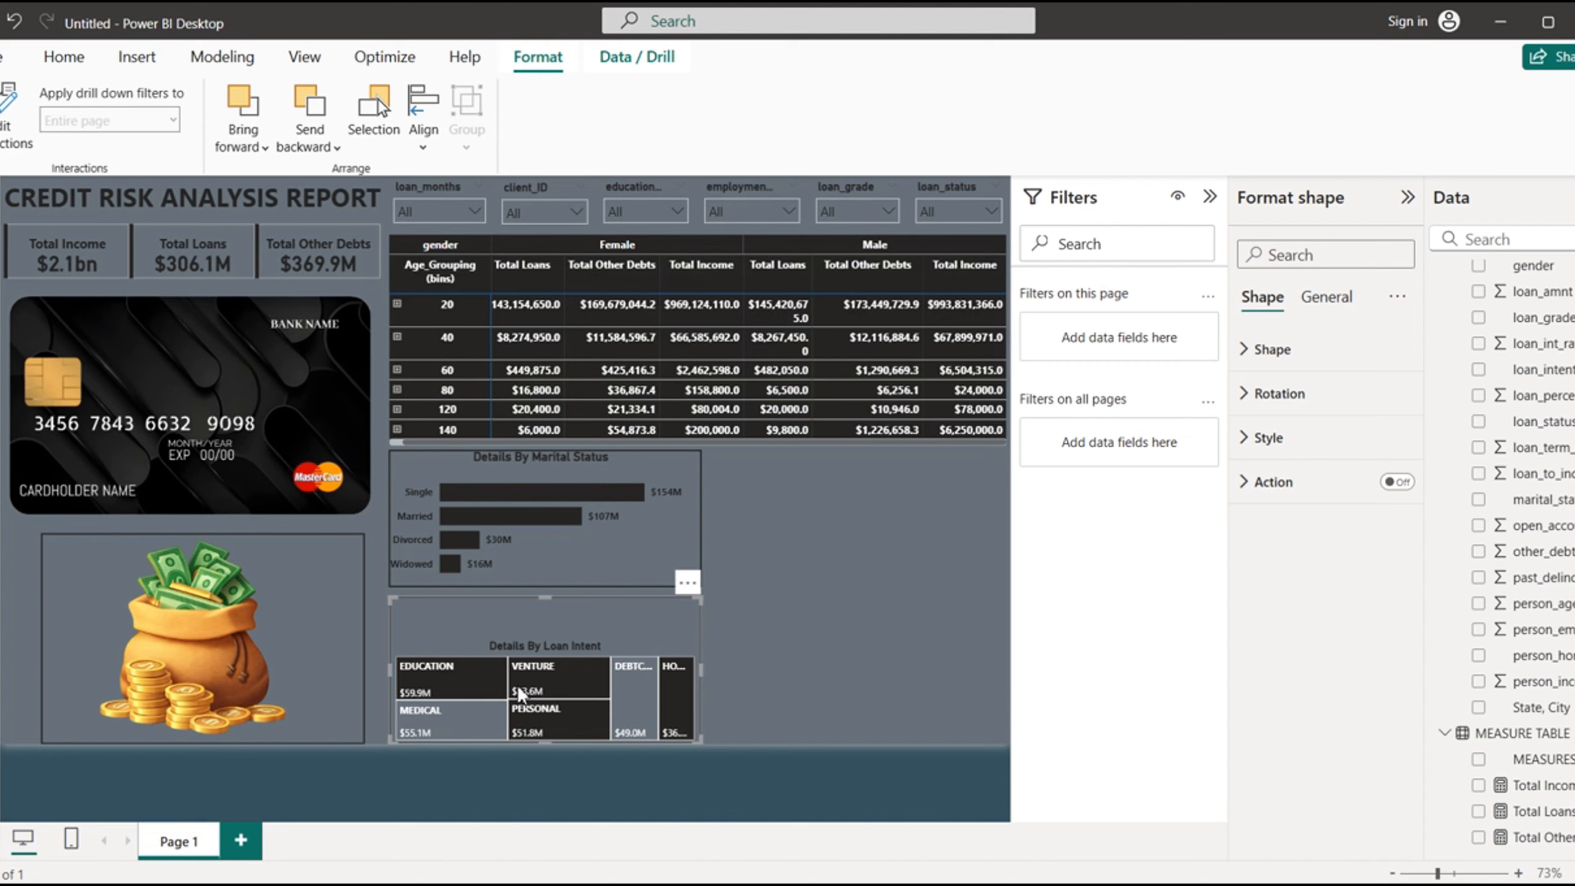
- Move the loan intent outline frame aside and raise the treemap's top edge to just below the marital status frame
drag(516, 684, 689, 657)
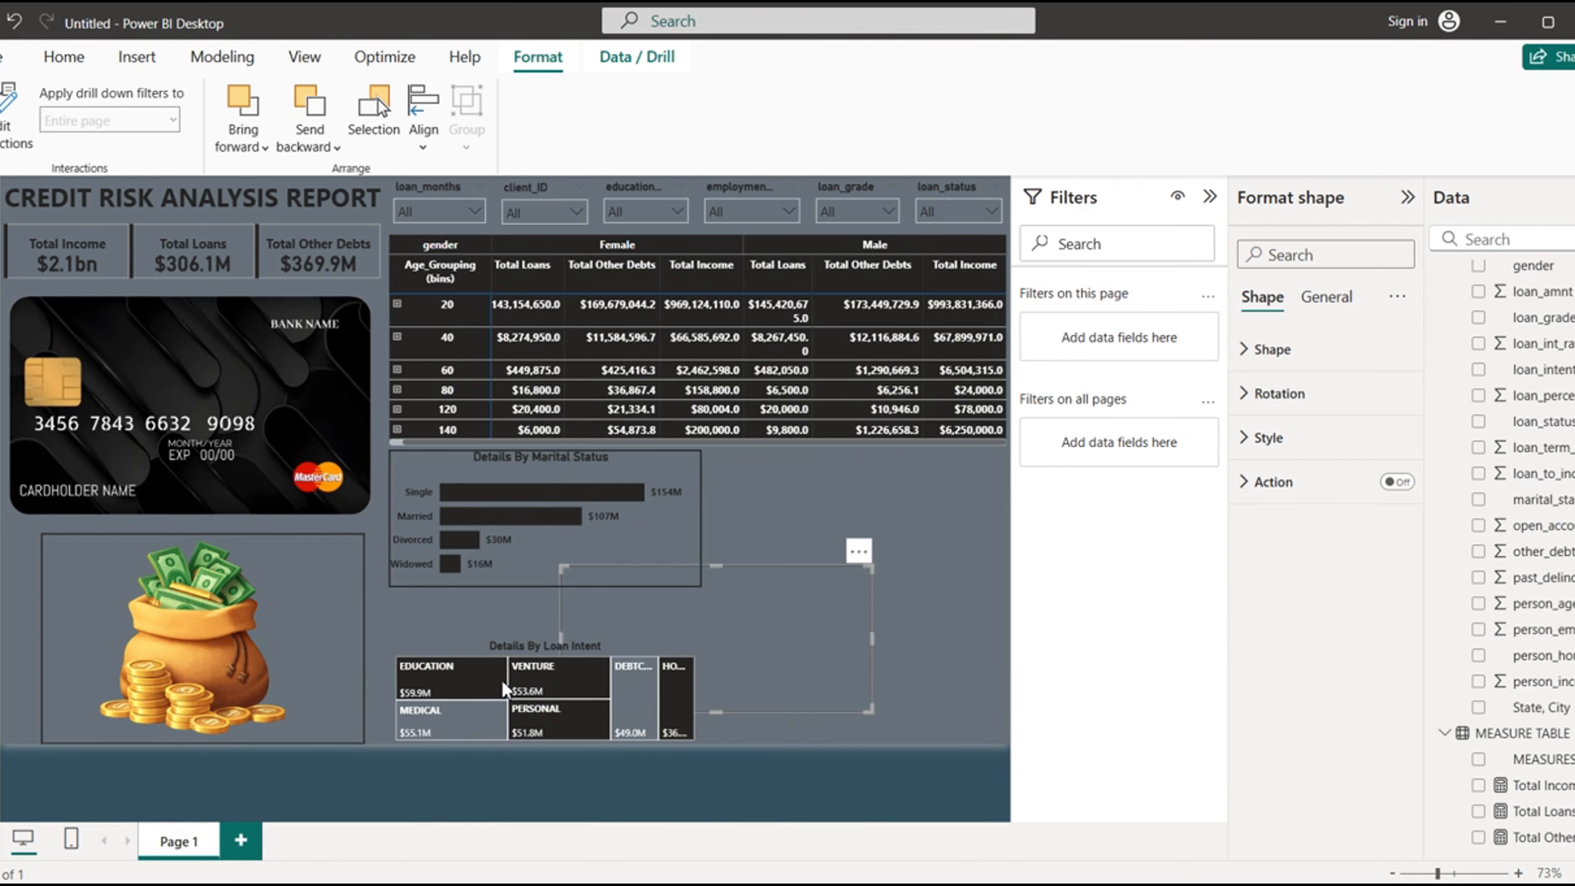
click(709, 557)
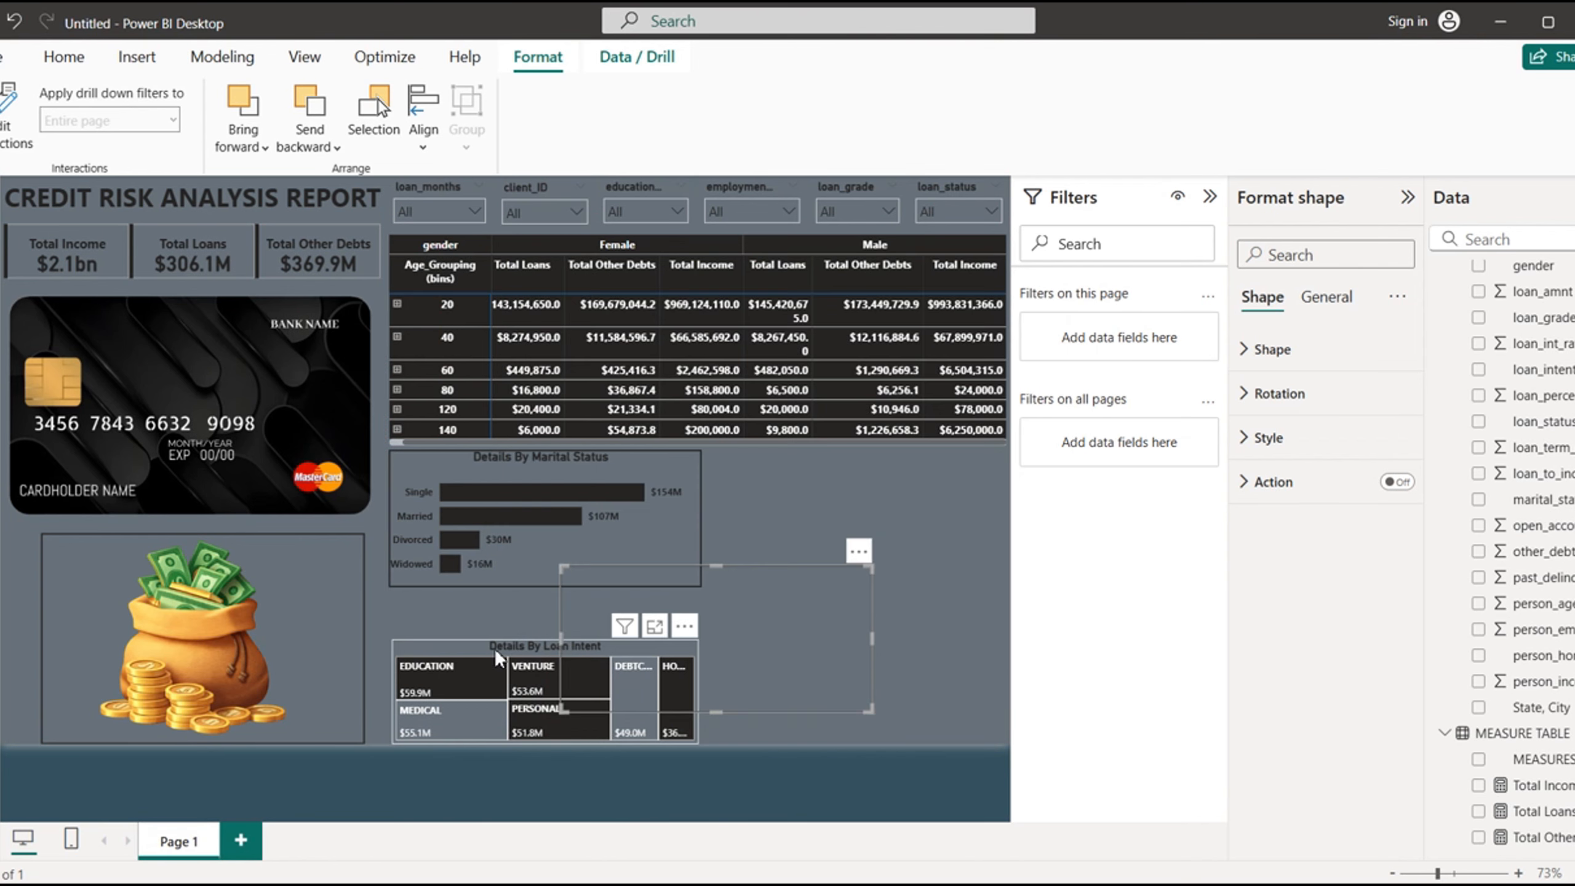
click(495, 648)
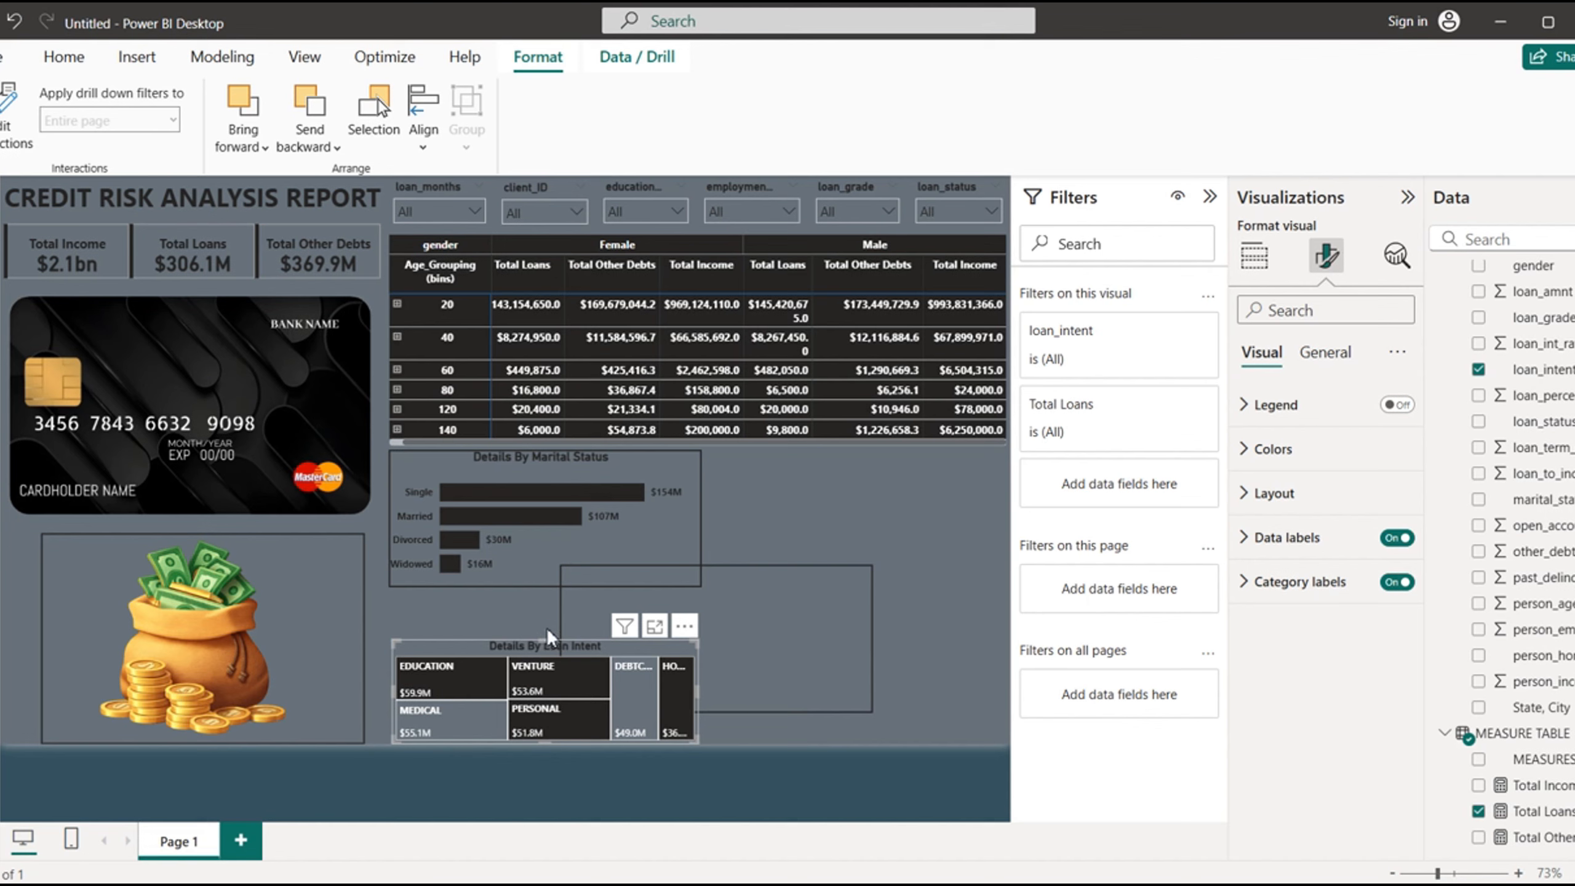
drag(548, 633, 548, 593)
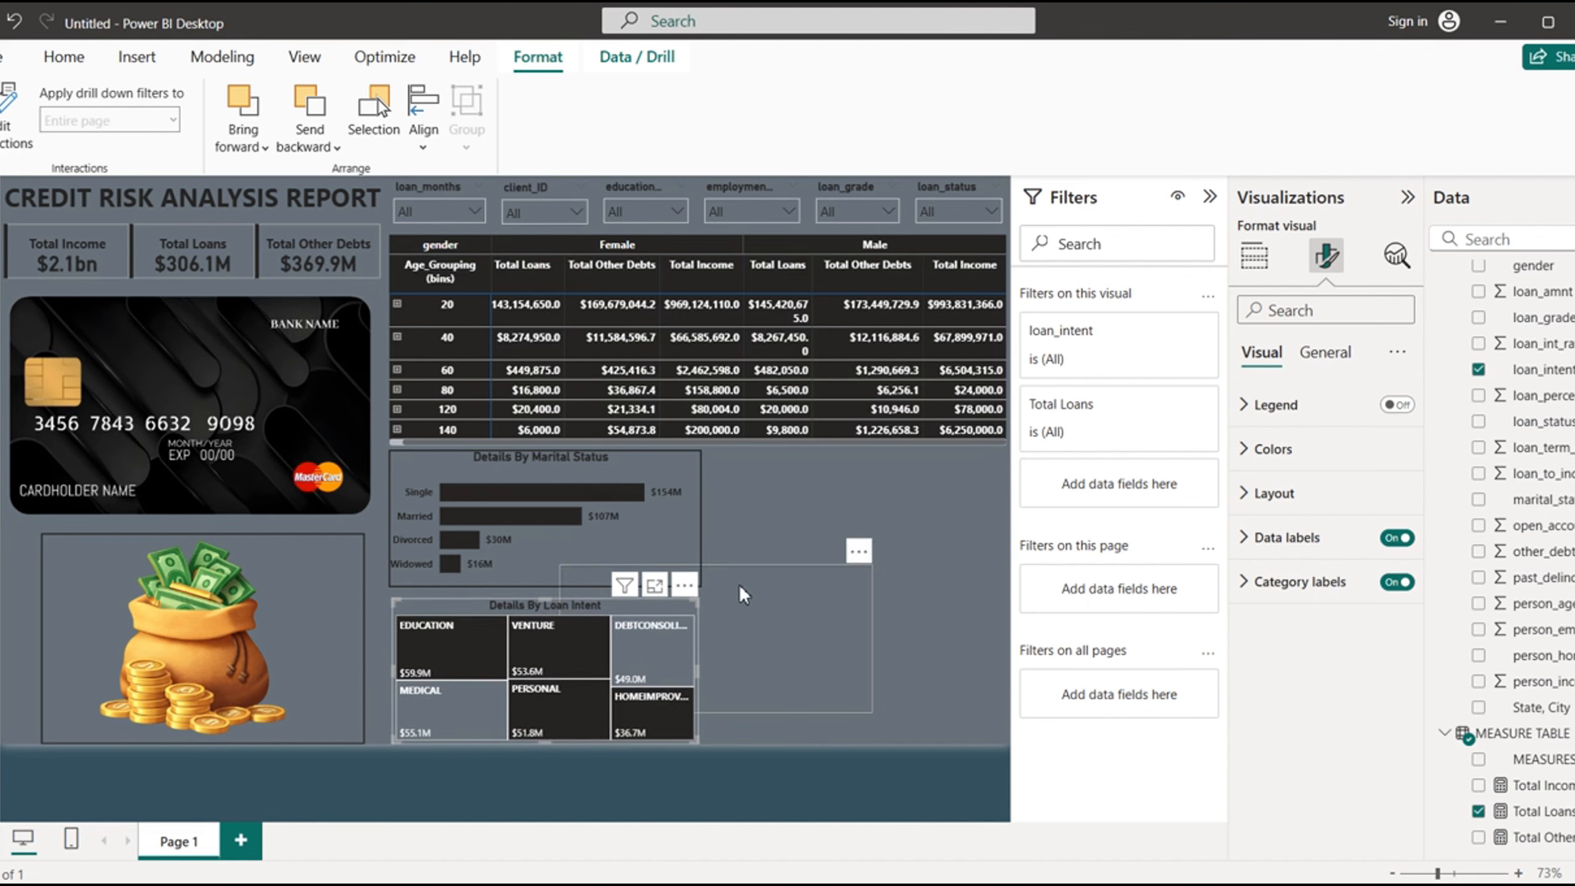
- Move the outline frame back around the loan intent treemap and extend its left edge slightly outward, dismissing the sign-in prompts
drag(757, 591, 561, 623)
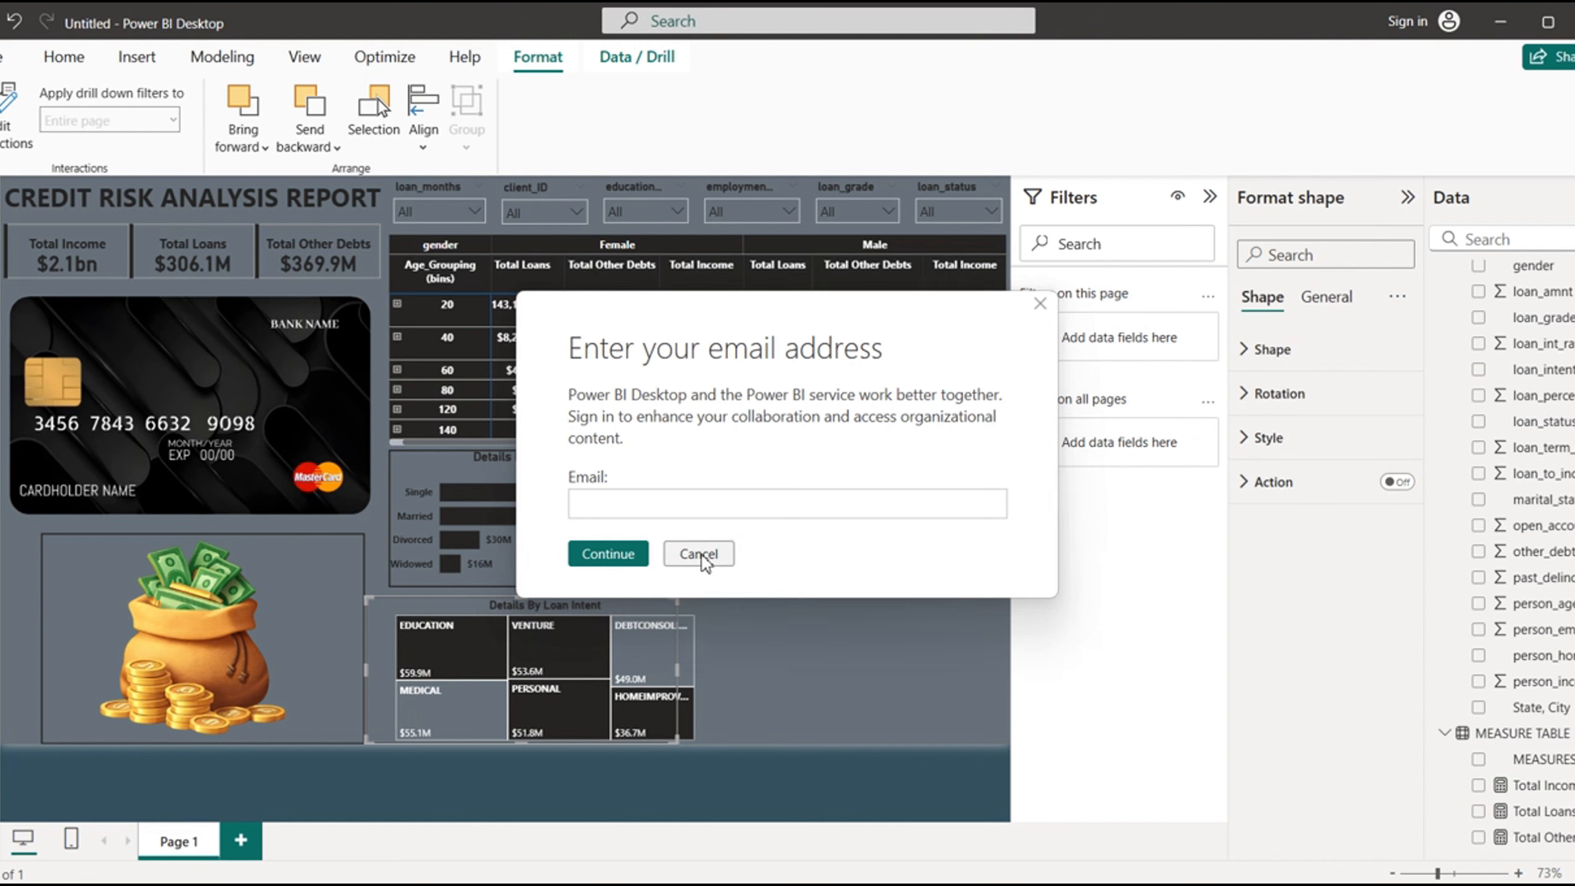
click(700, 553)
mouse_move(601, 608)
mouse_down()
mouse_move(653, 605)
mouse_move(627, 605)
mouse_up()
click(699, 553)
drag(708, 672, 701, 676)
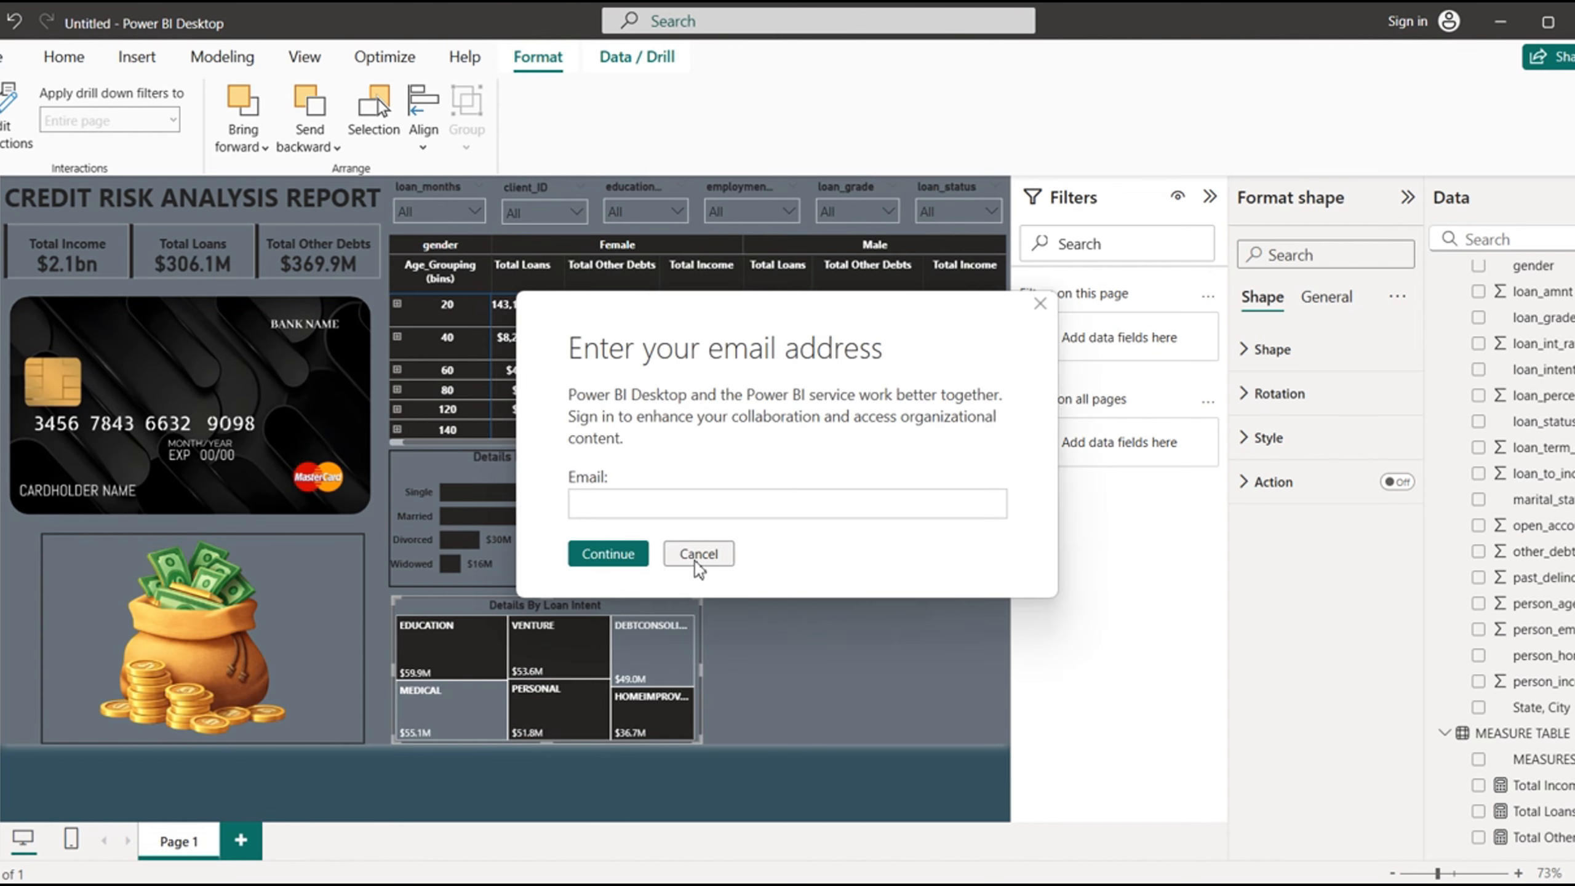
click(692, 558)
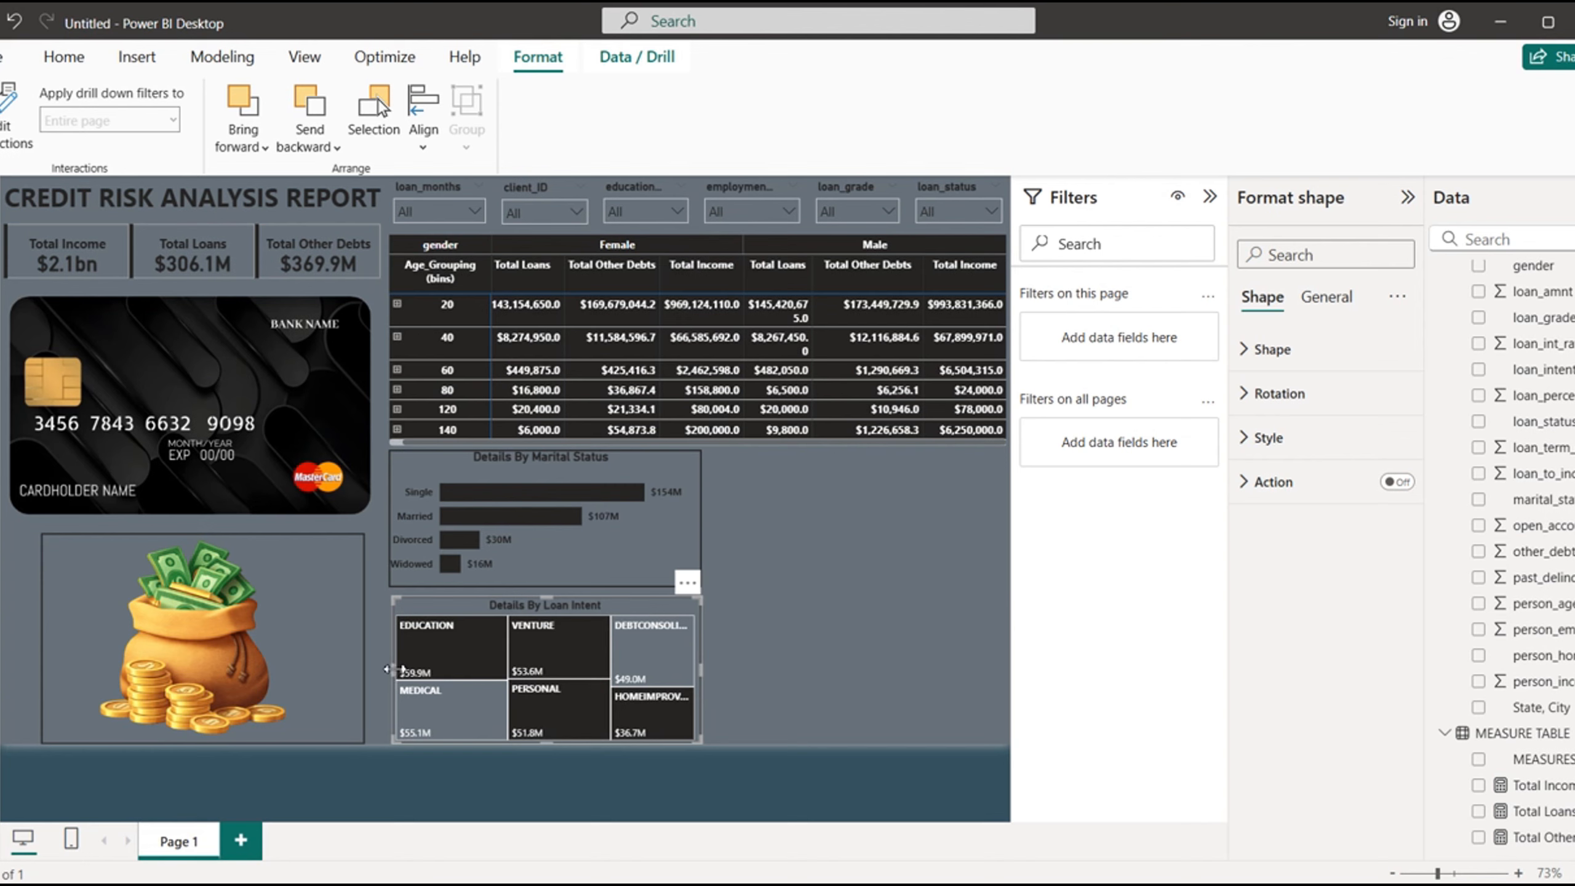
drag(390, 670, 386, 671)
click(722, 552)
click(810, 603)
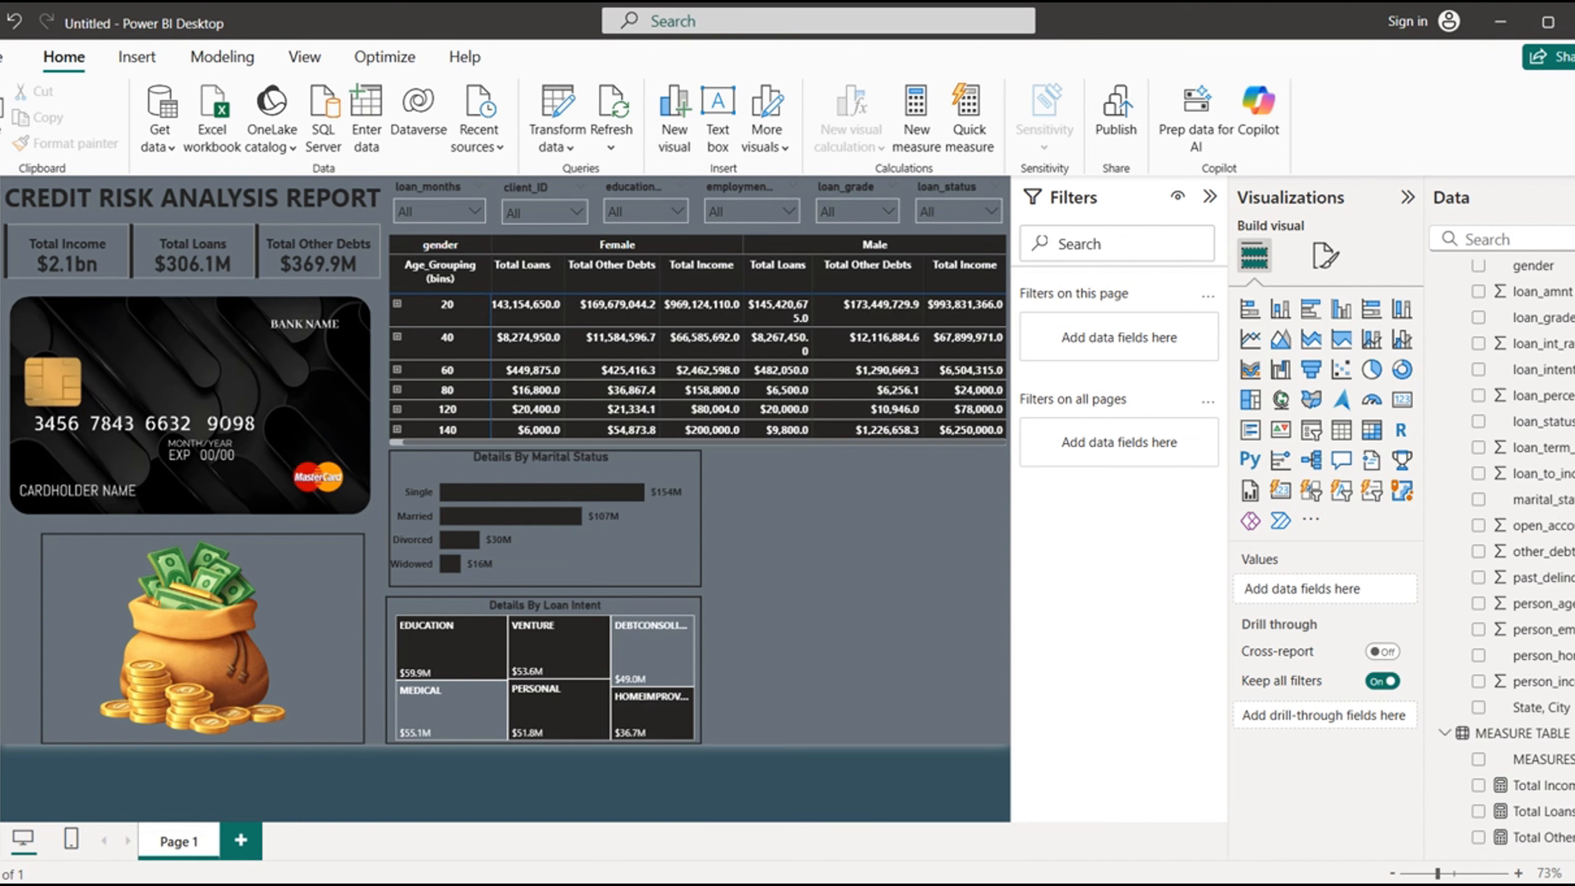
- Create a map visual beside the marital status chart with State, City as its location
mouse_move(1116, 881)
mouse_move(1055, 828)
click(1479, 709)
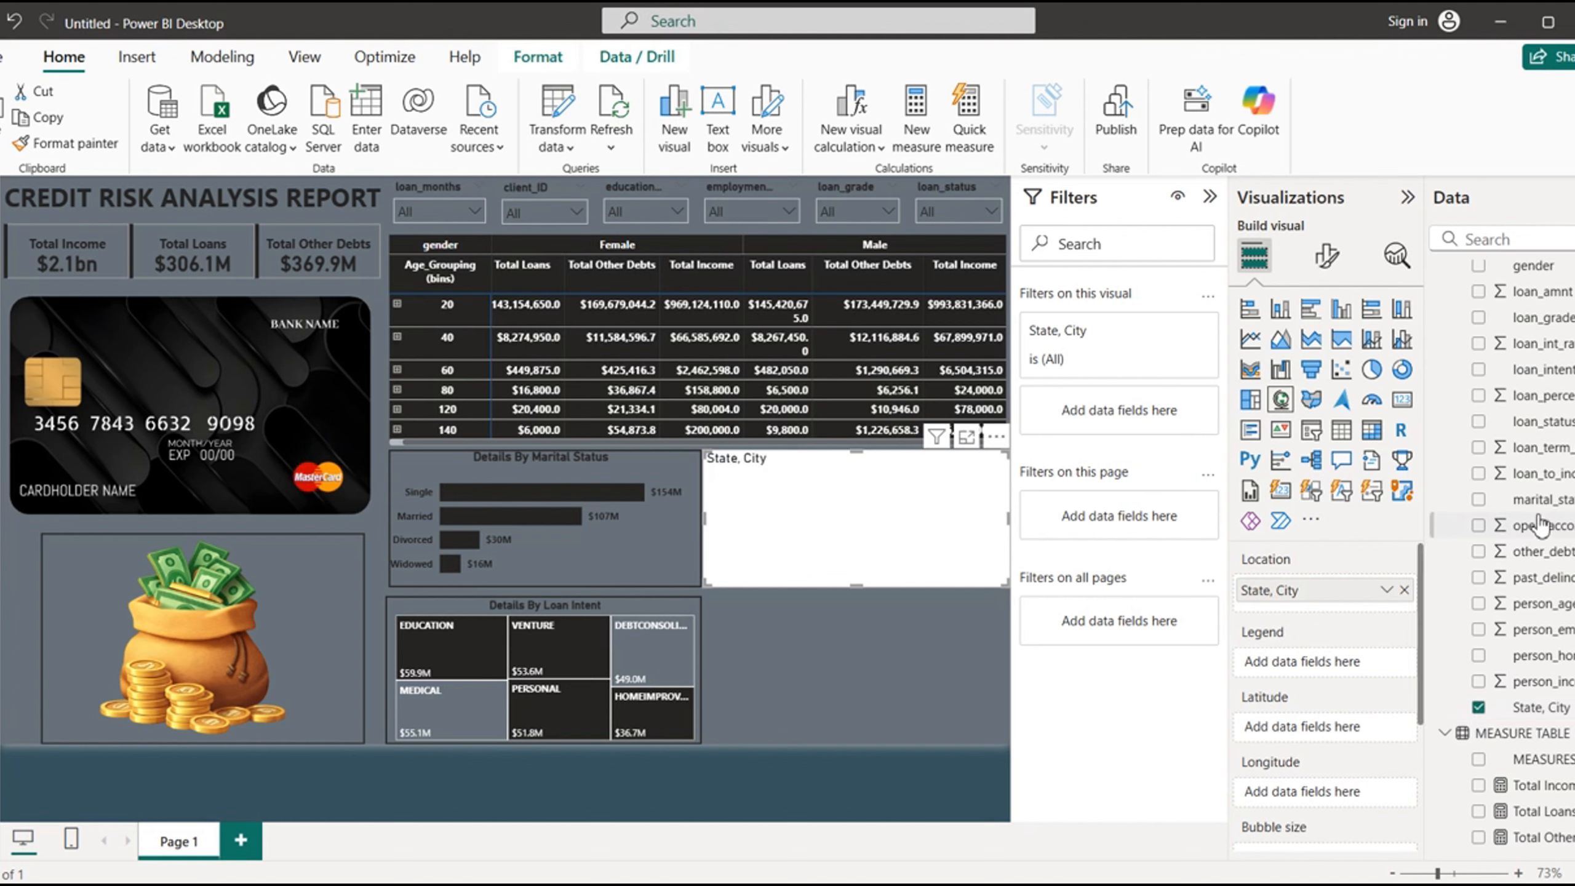
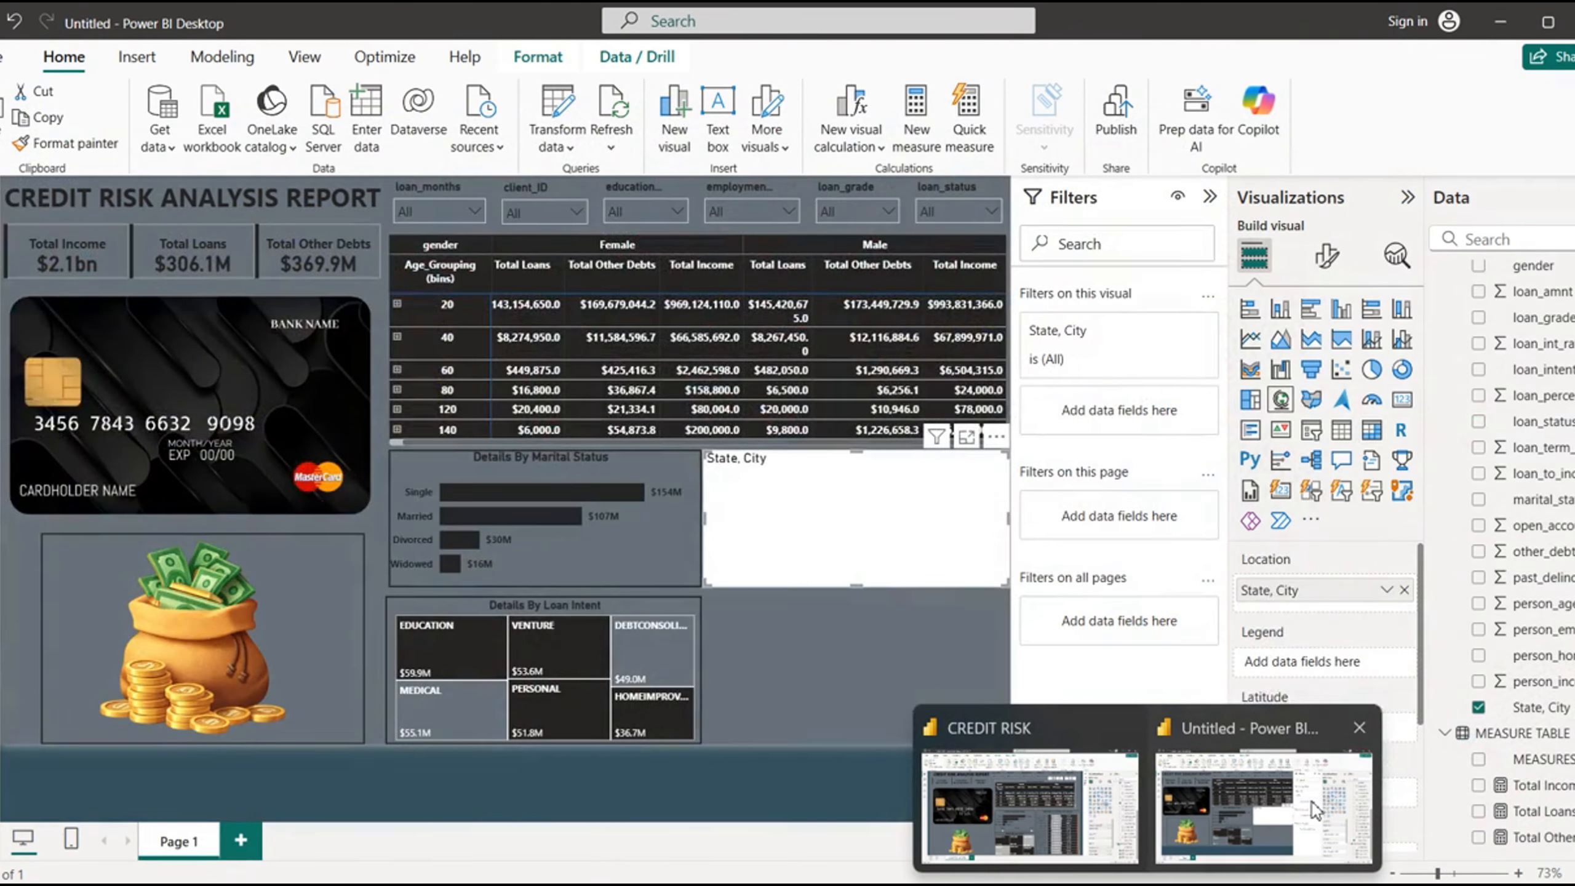
- Switch to the untitled report and make the State, City map a stacked bar chart of Total Loans by marital_status, extended down to the treemap frame's bottom
click(1311, 803)
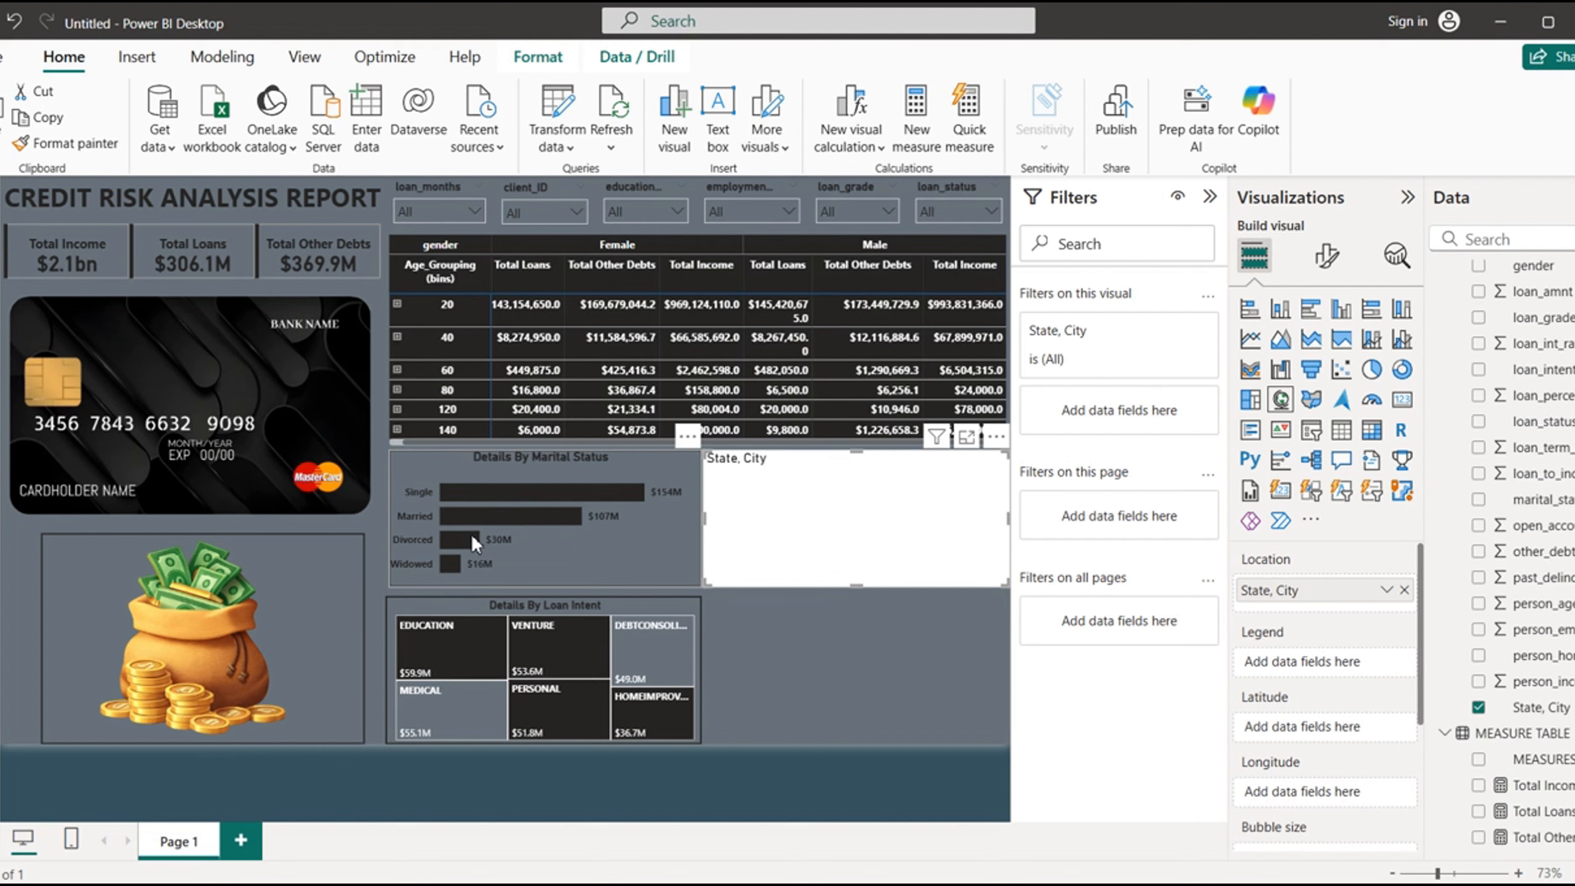
click(1478, 500)
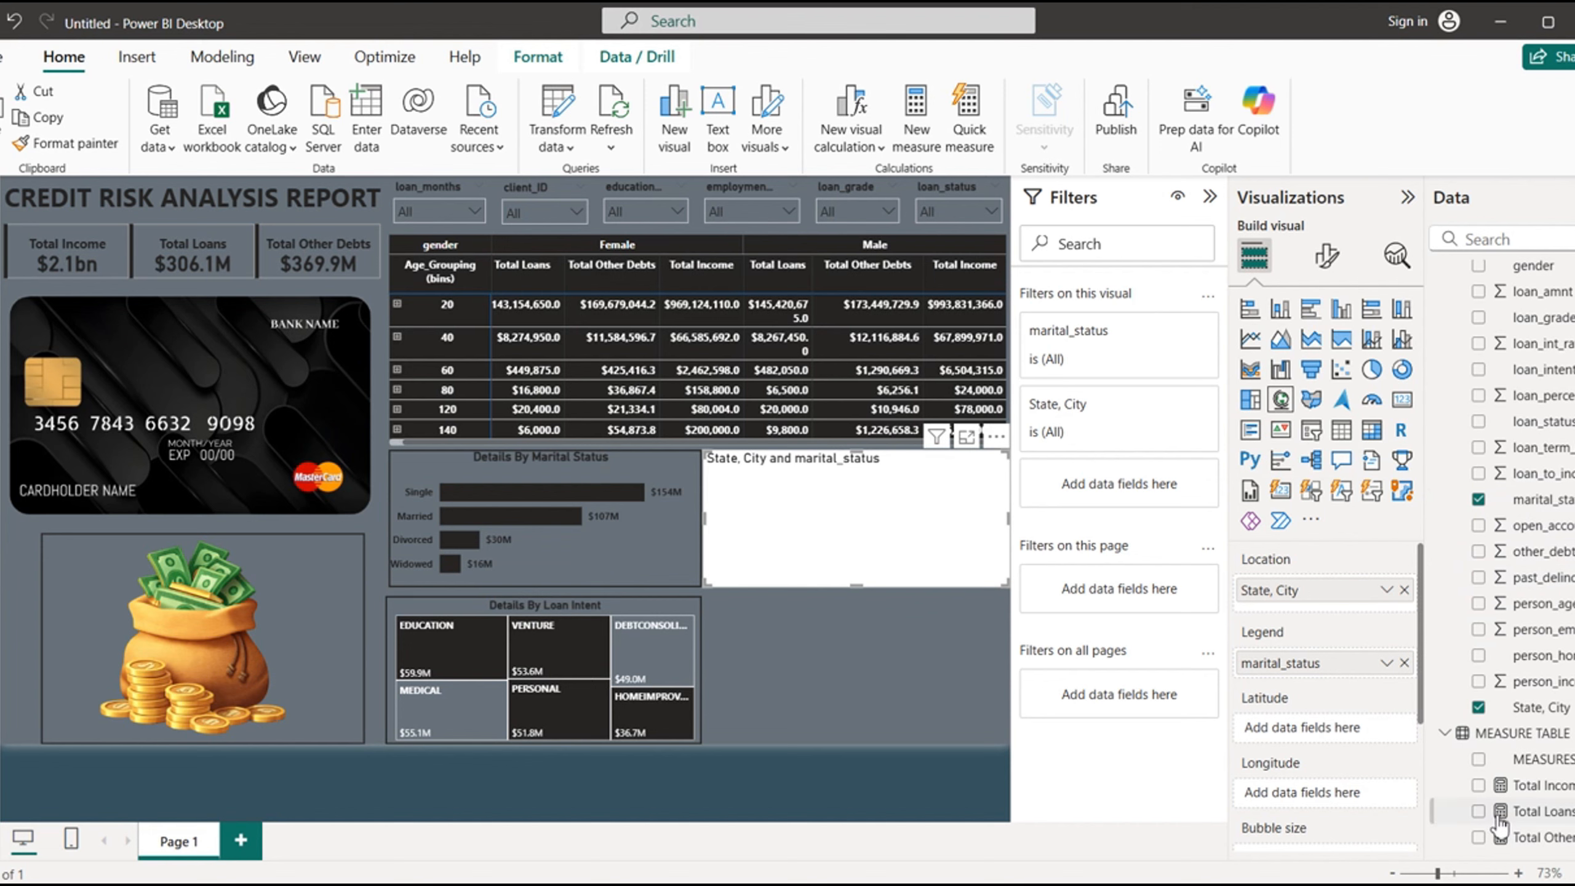
click(1479, 812)
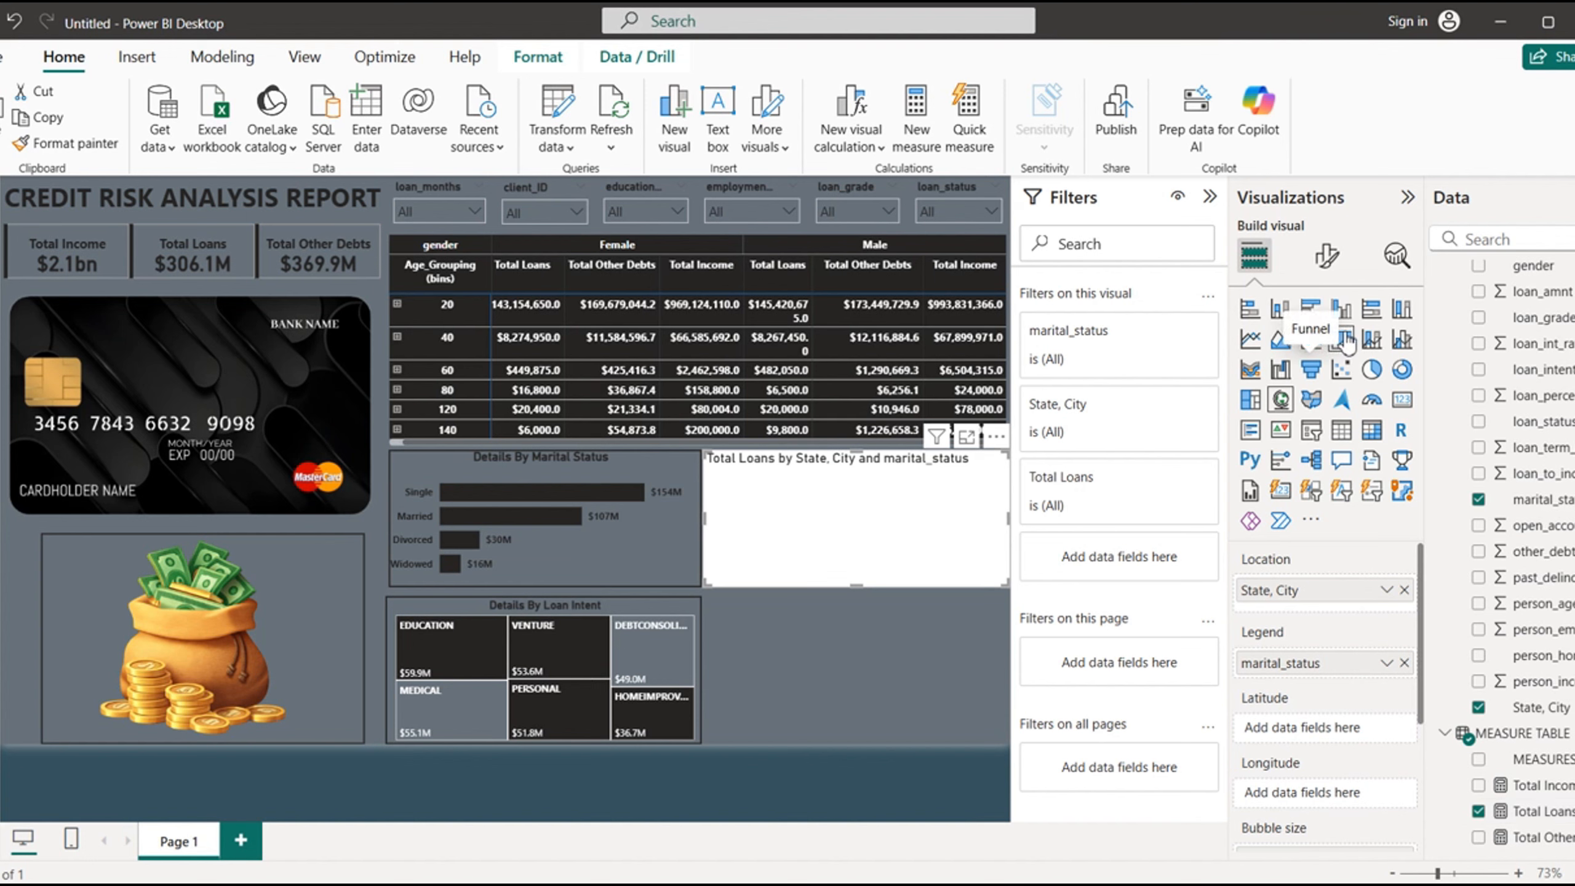
click(1250, 308)
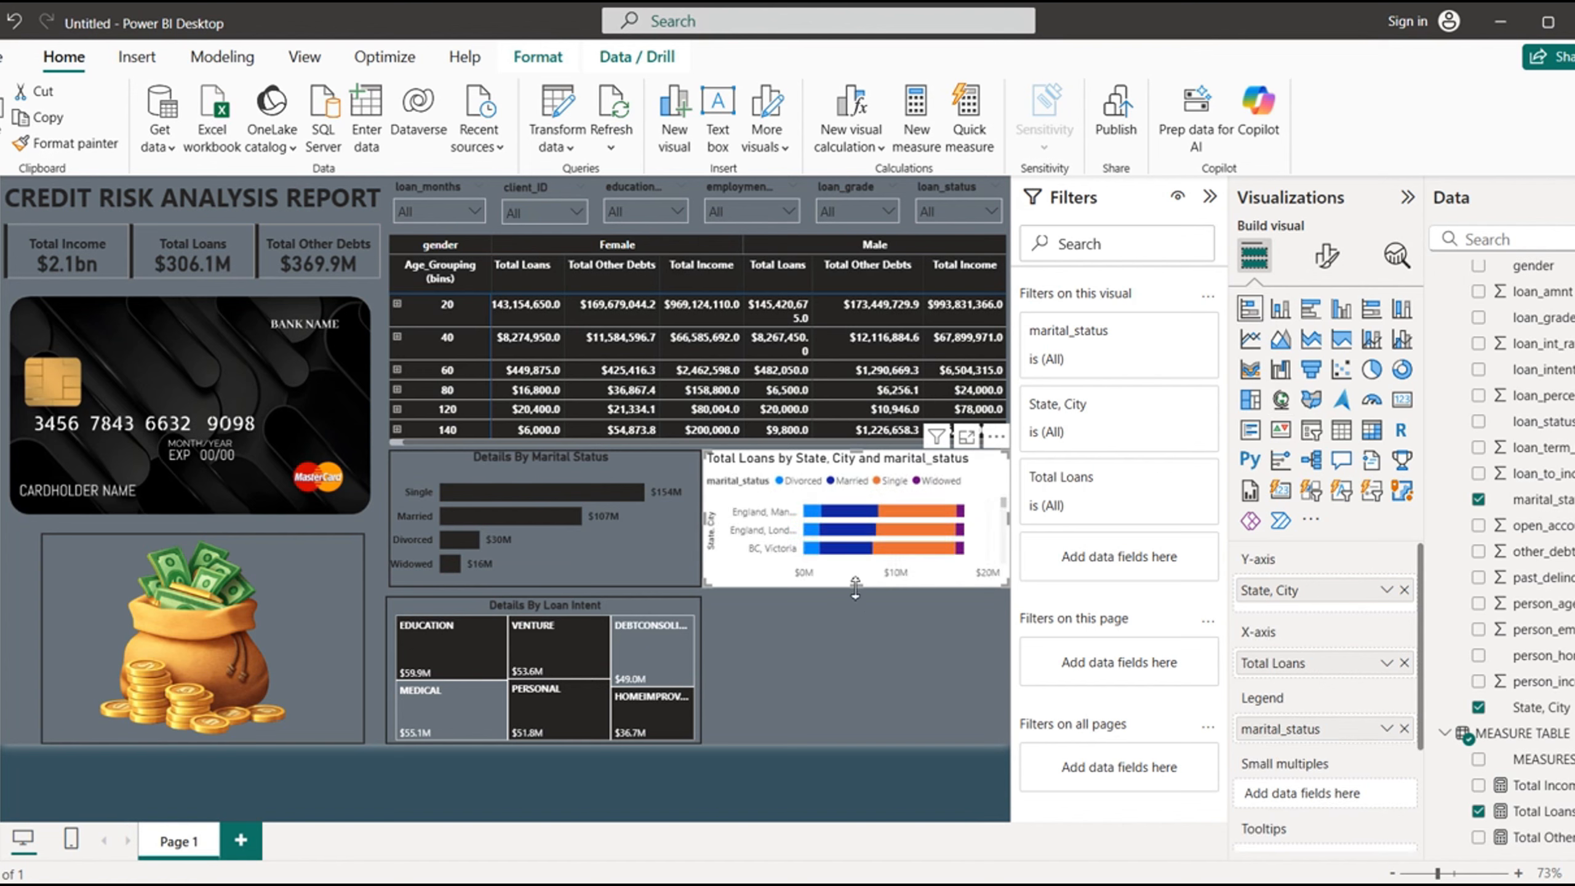
drag(854, 600, 854, 703)
drag(857, 735, 856, 746)
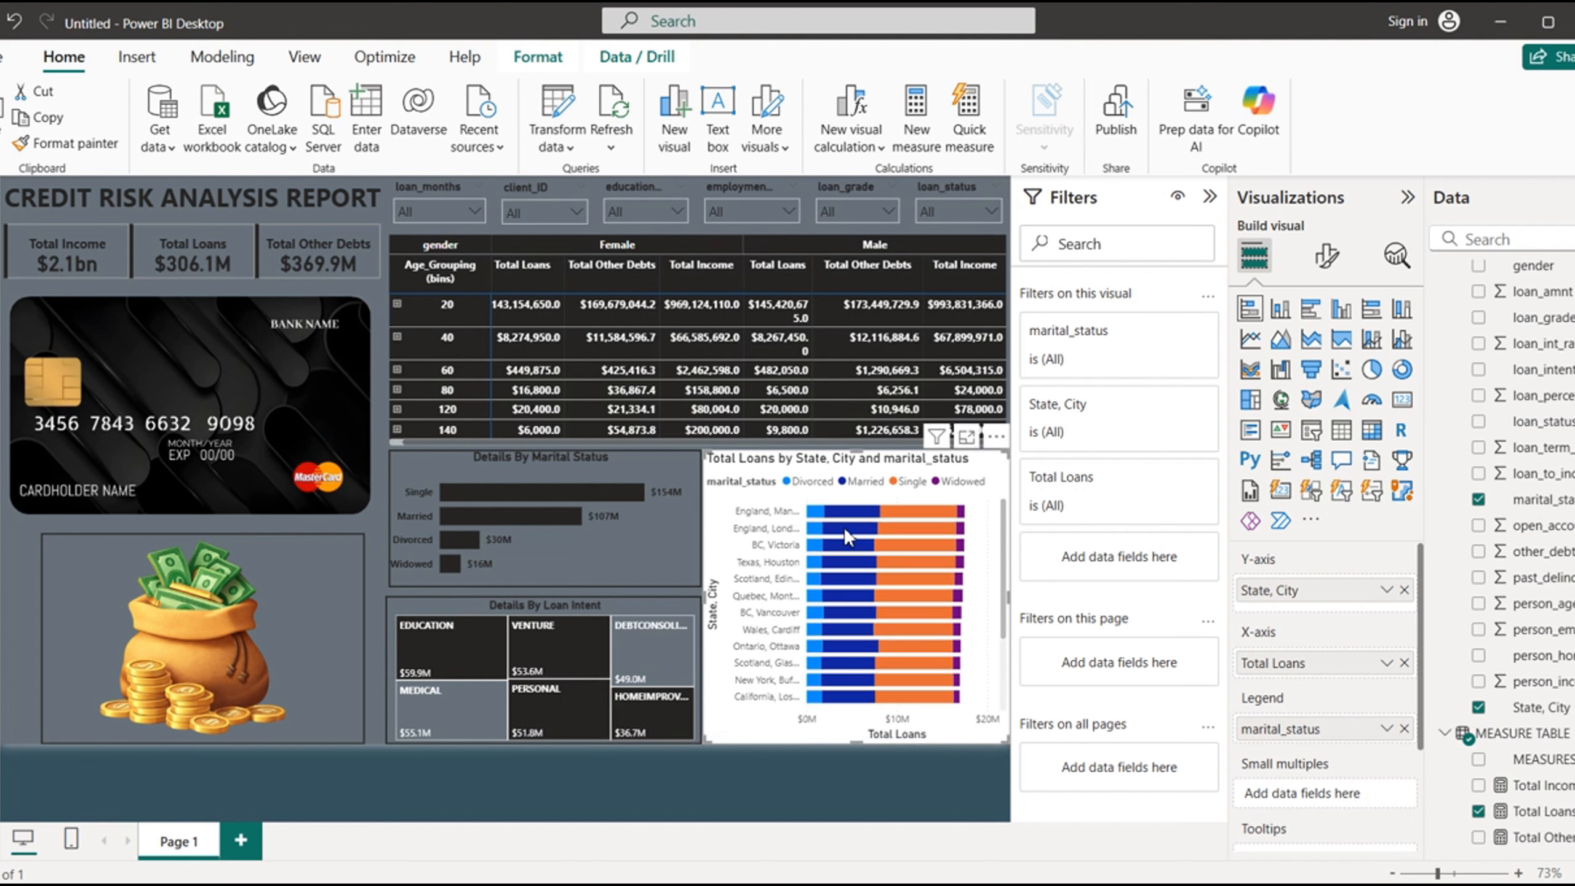
- Make the stacked bar chart's Y-axis values bold and near-black, and turn off the Y-axis title
click(1328, 260)
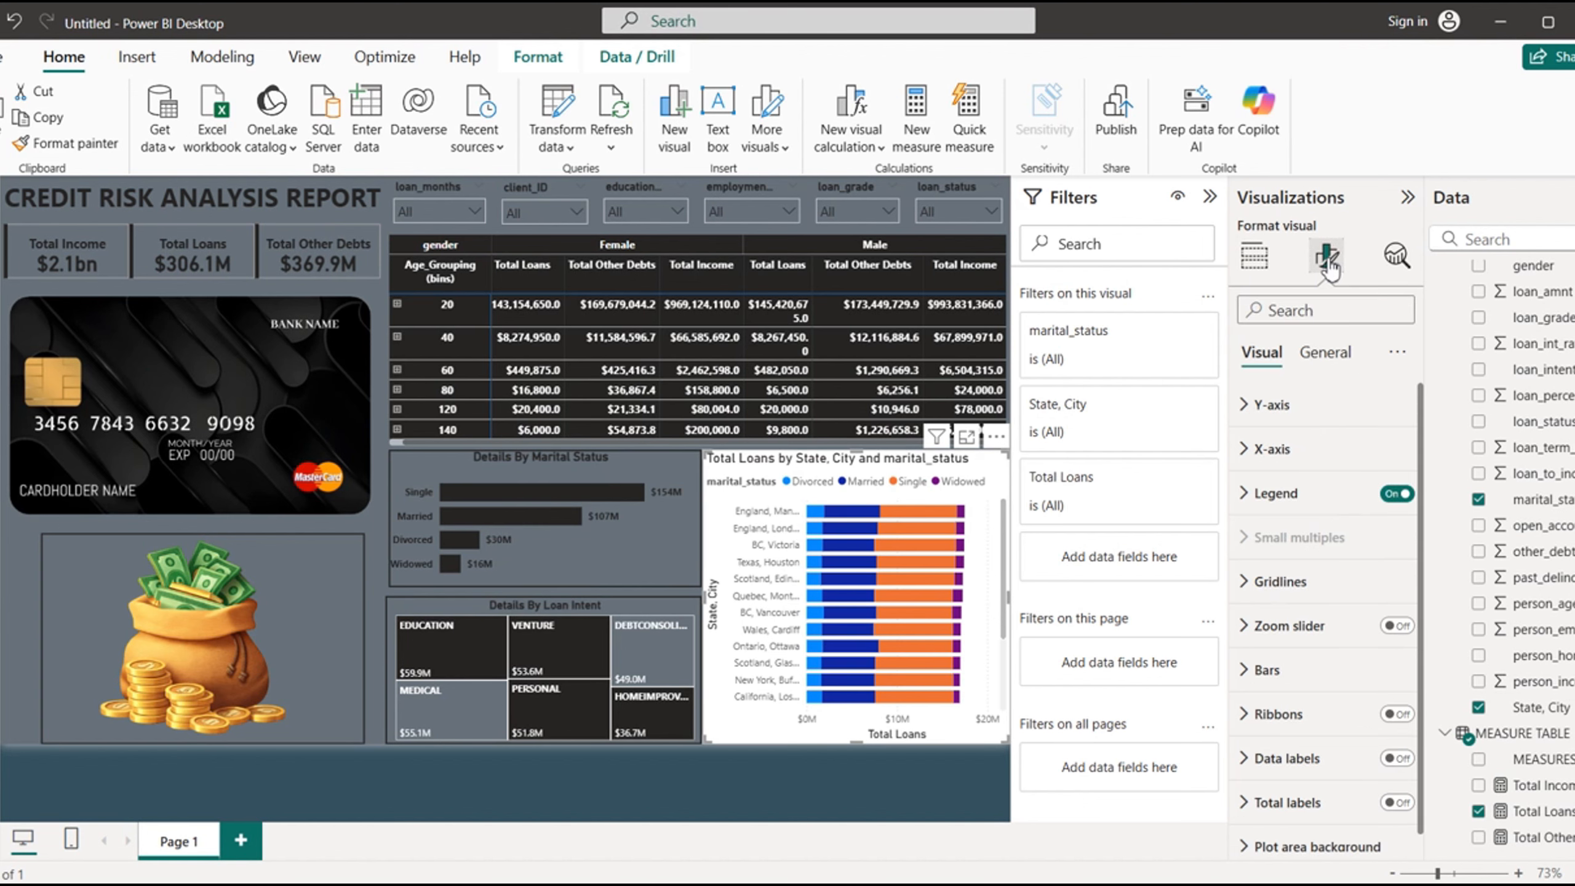
click(1248, 404)
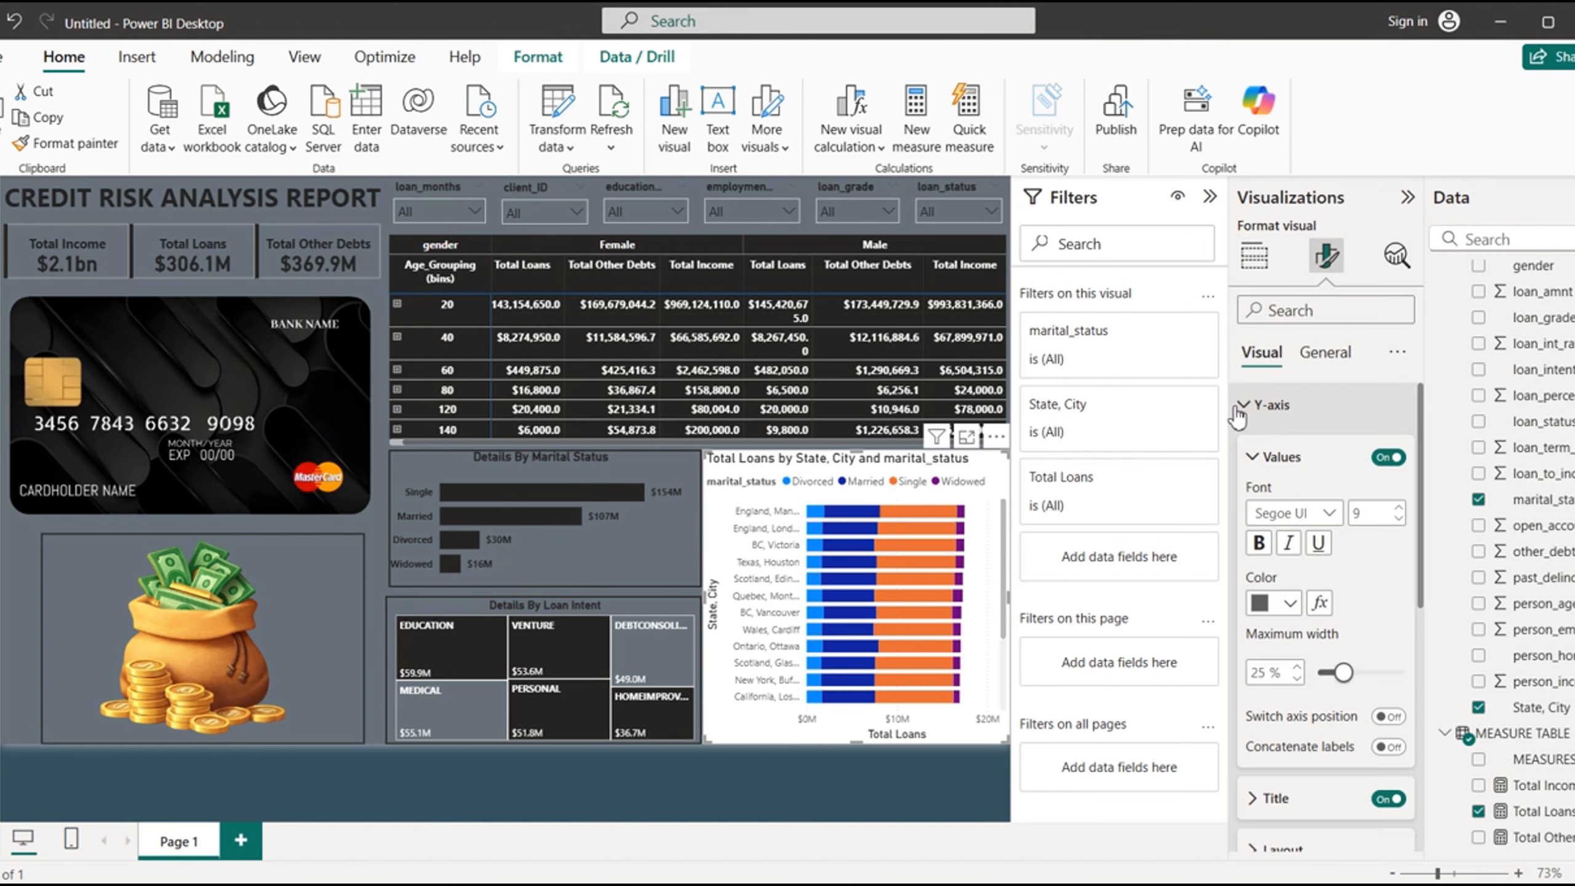
click(1259, 546)
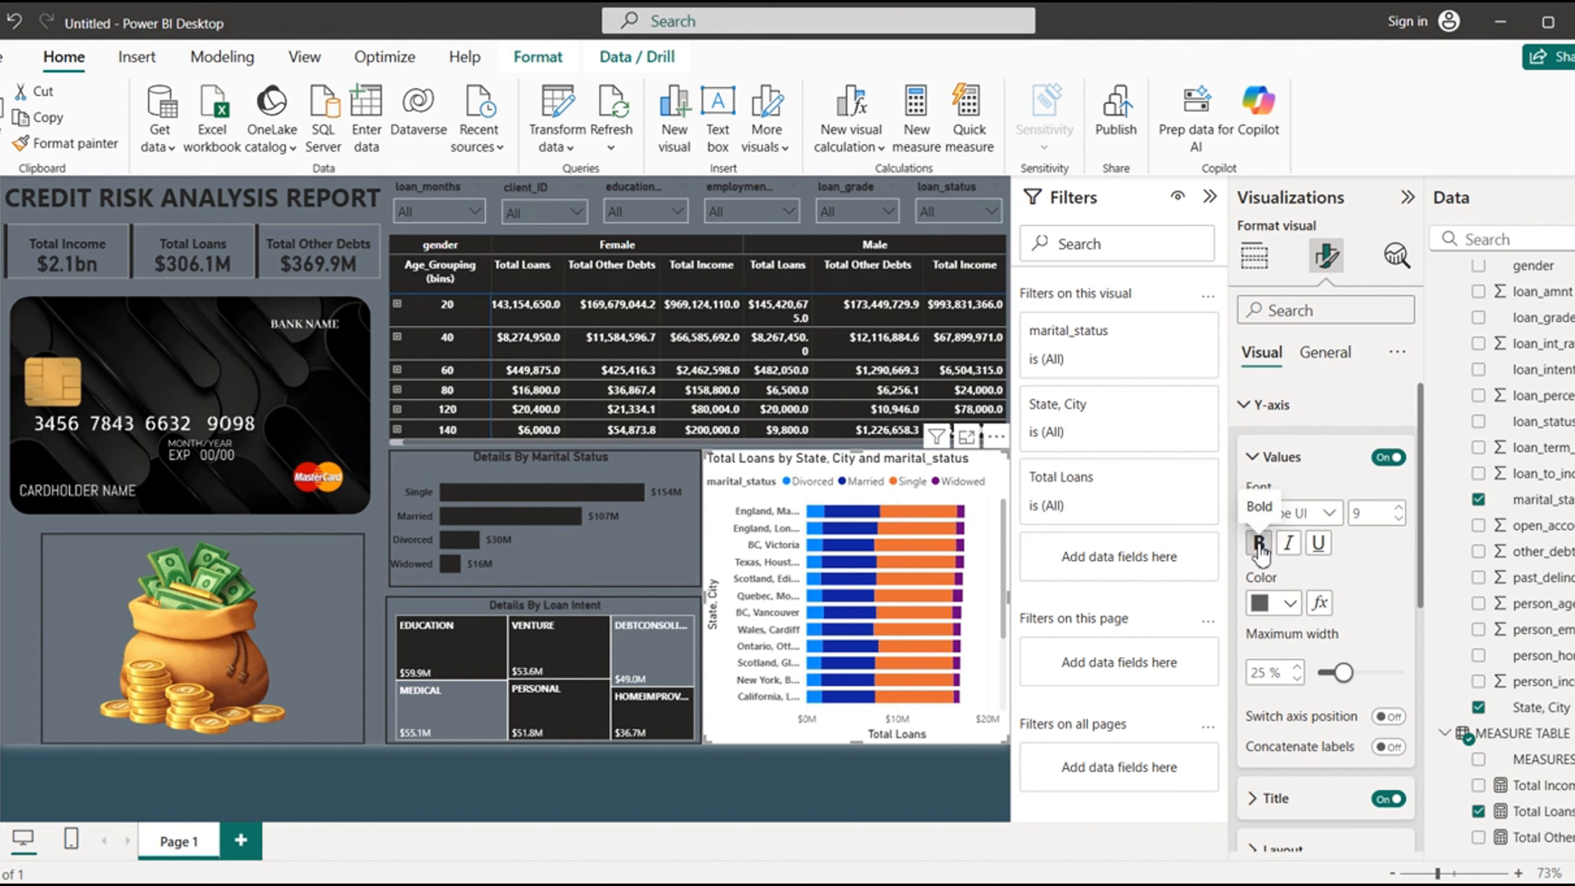
click(1291, 605)
click(1274, 511)
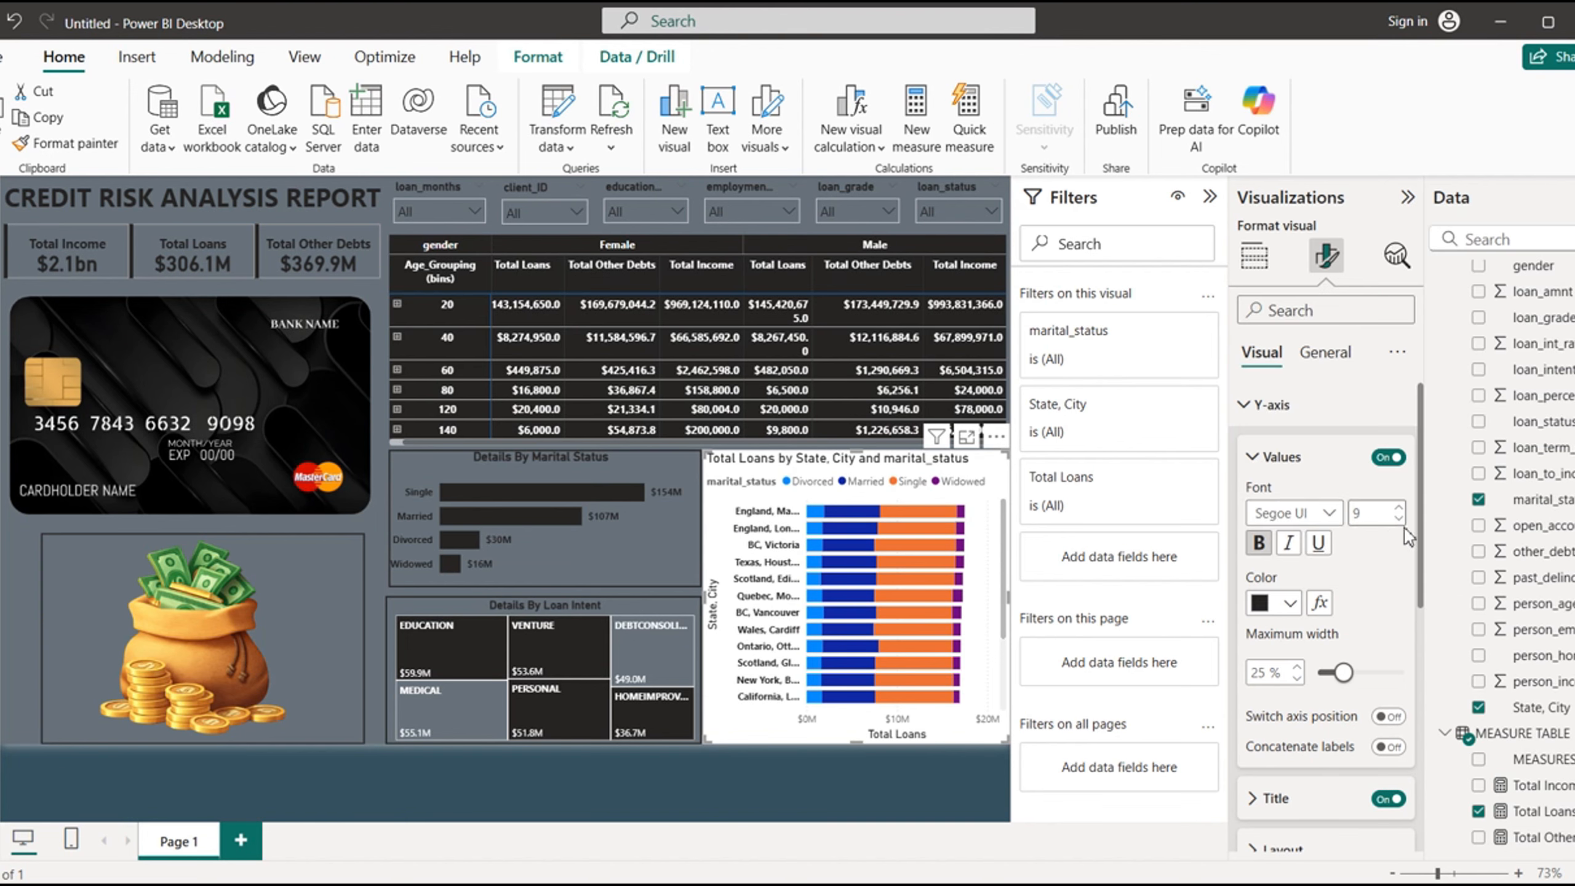
drag(1422, 570, 1421, 624)
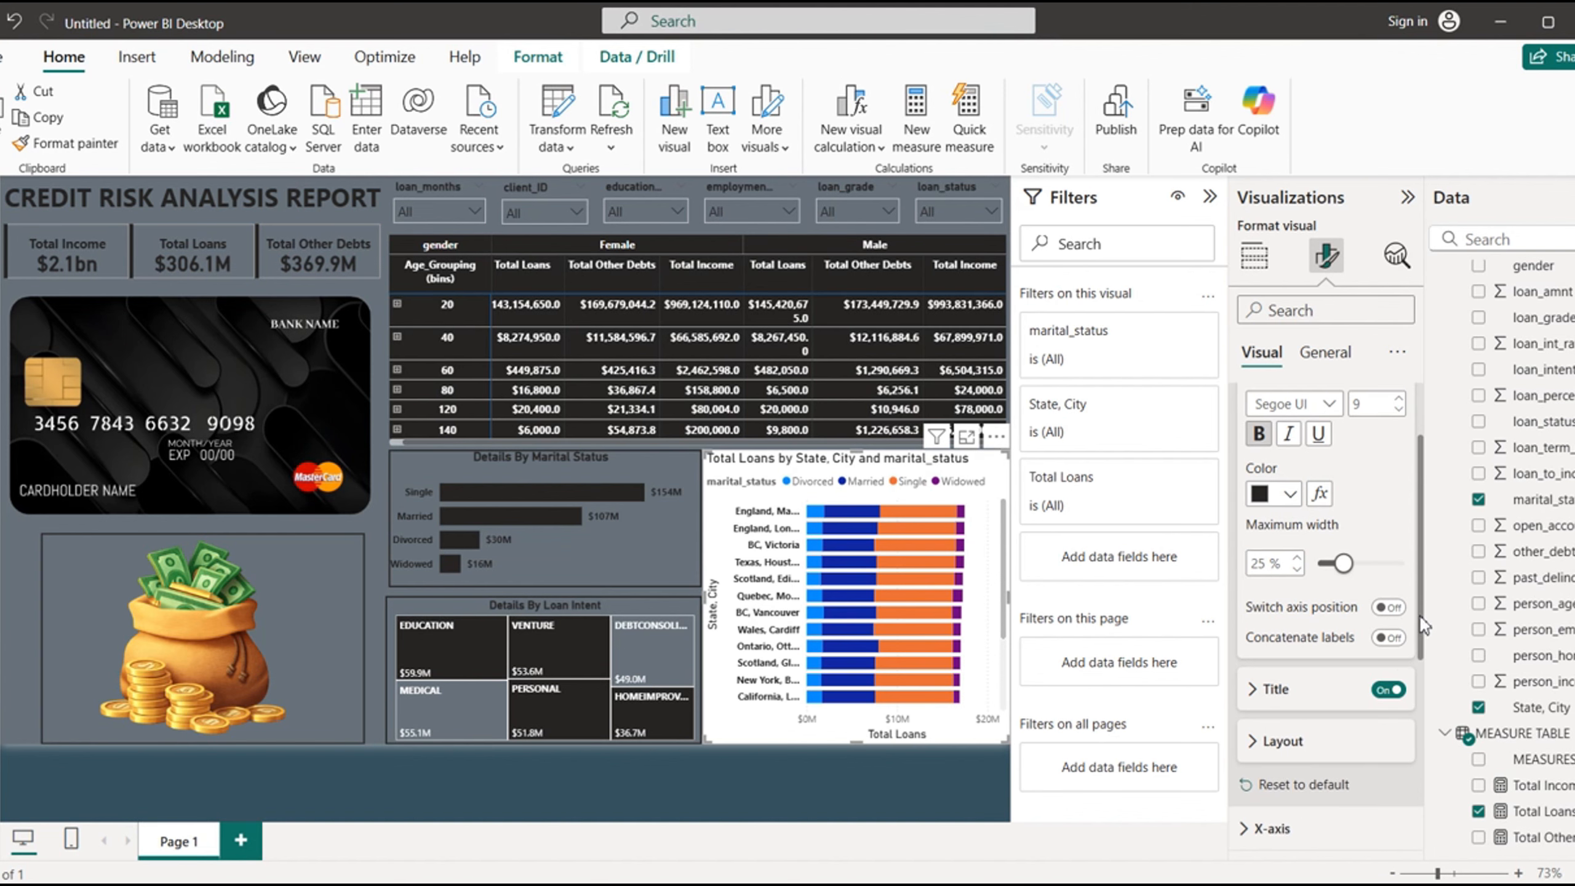
click(1387, 690)
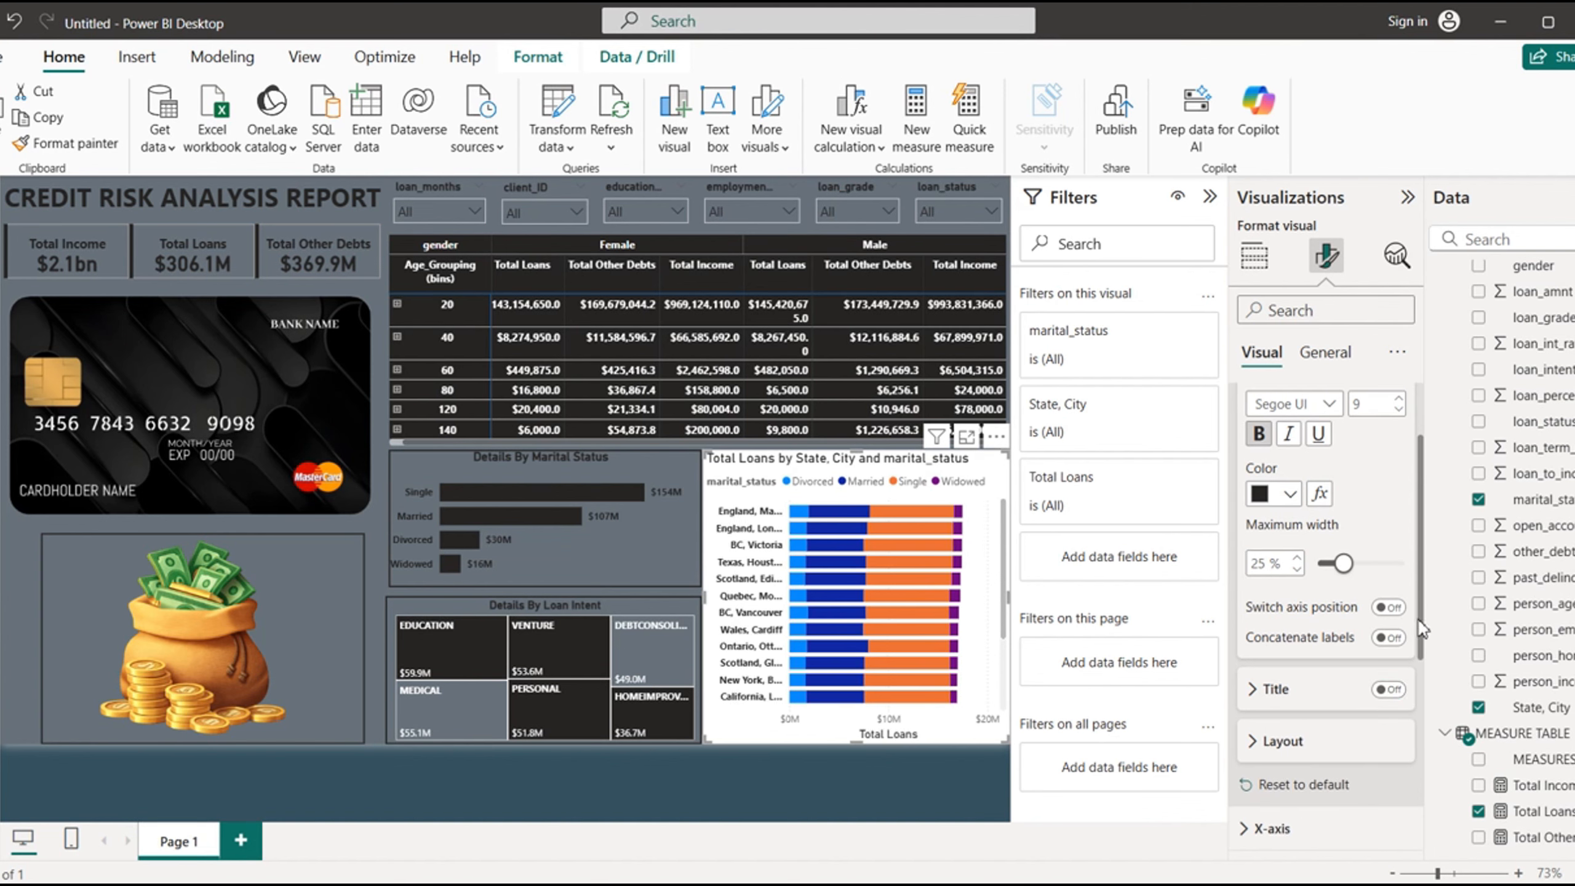
drag(1421, 628, 1422, 518)
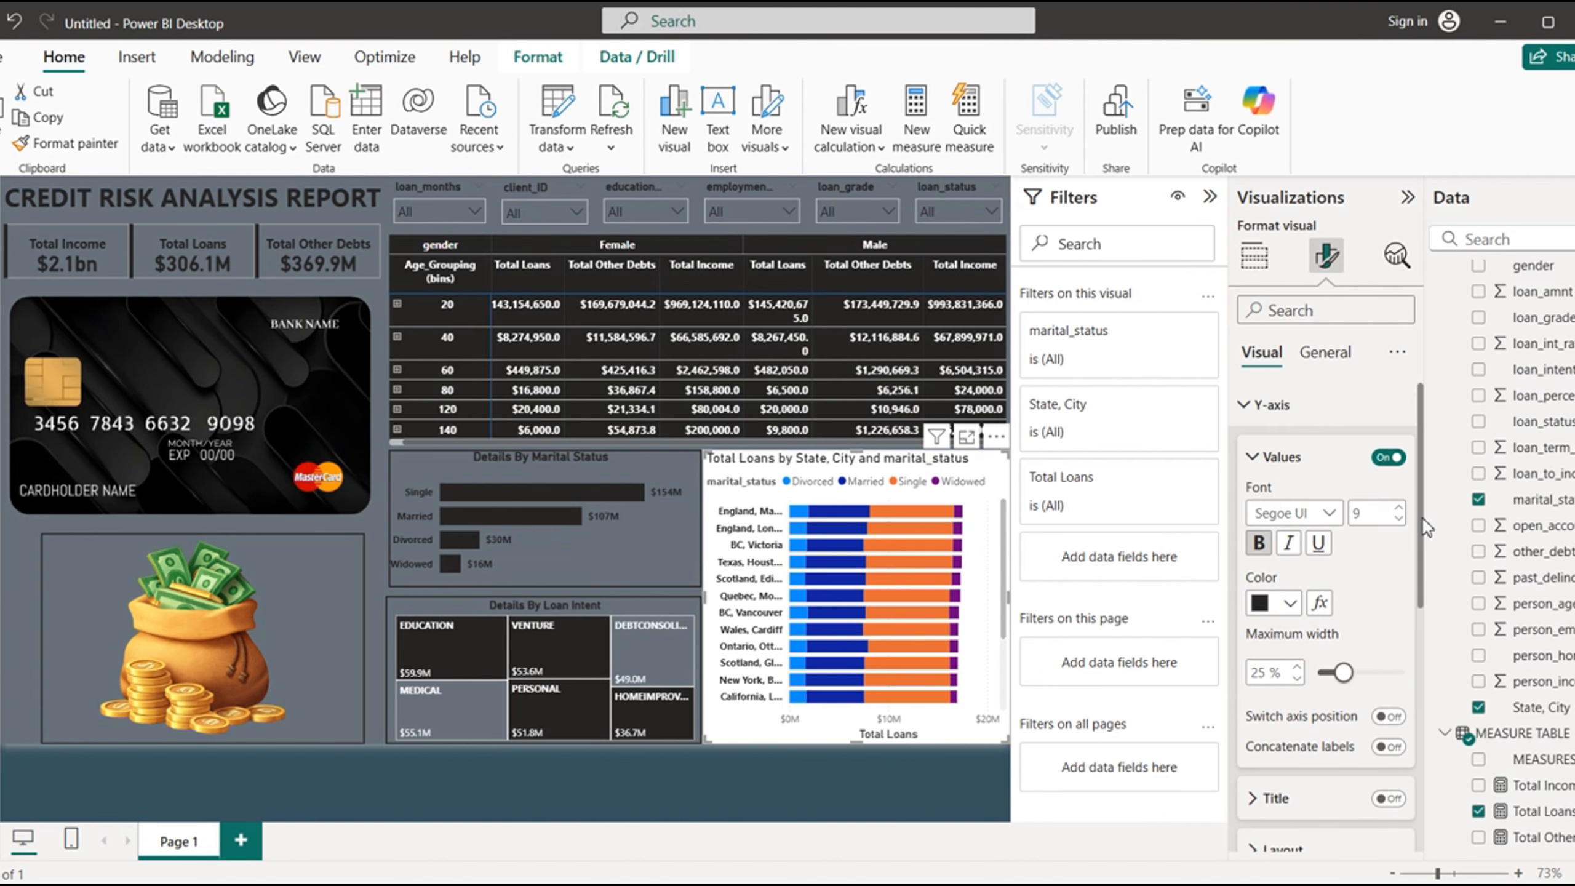
click(1249, 418)
- Turn off the stacked bar chart's X-axis title and values, and hide its legend
click(1264, 448)
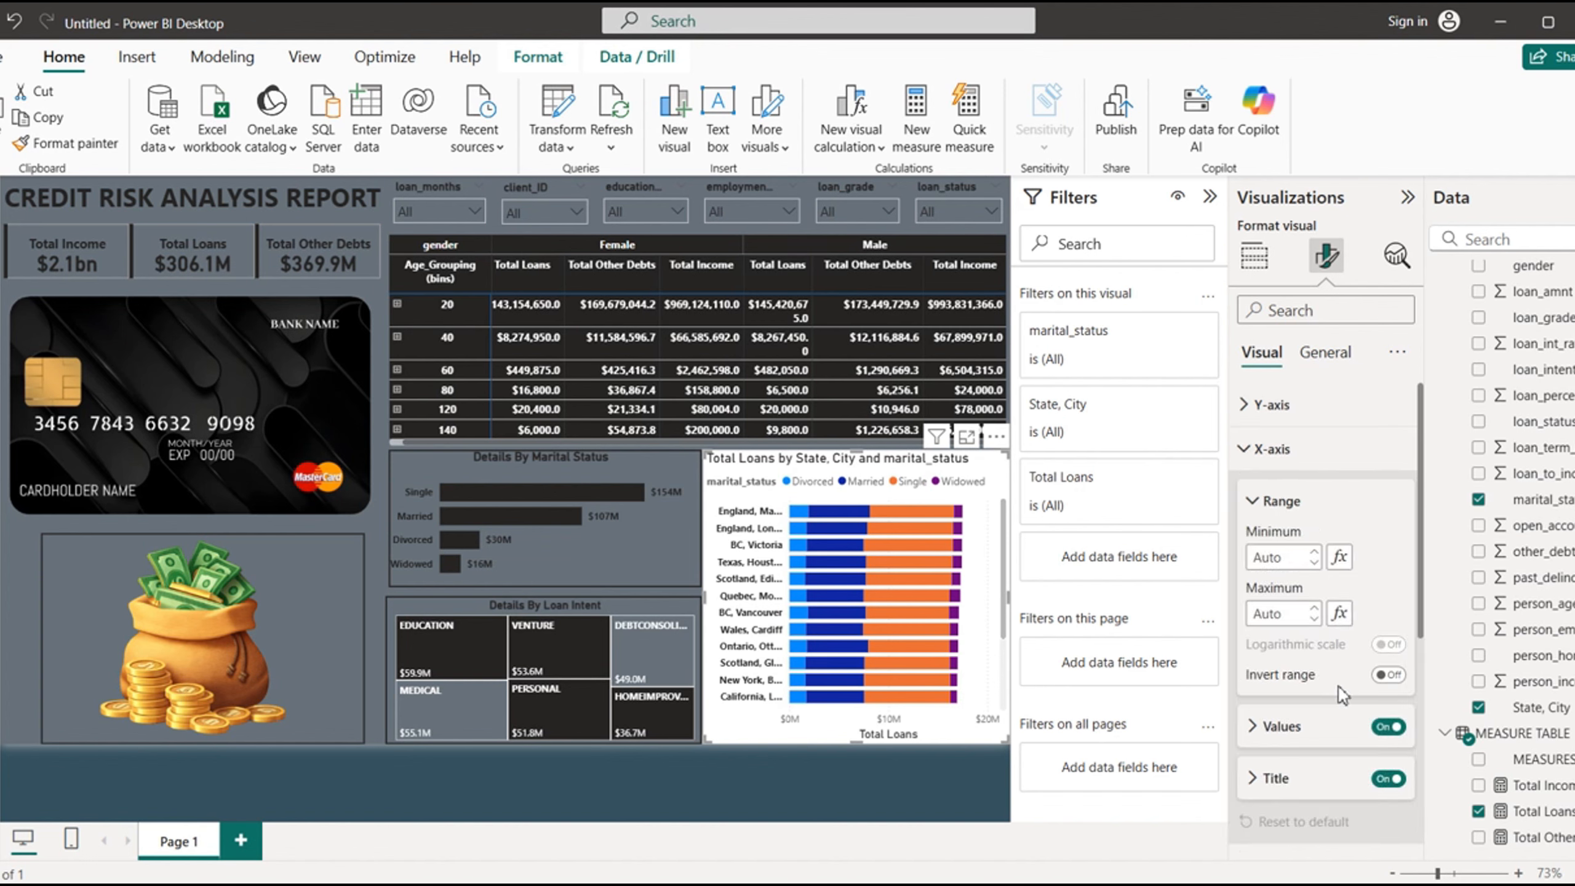
click(1387, 781)
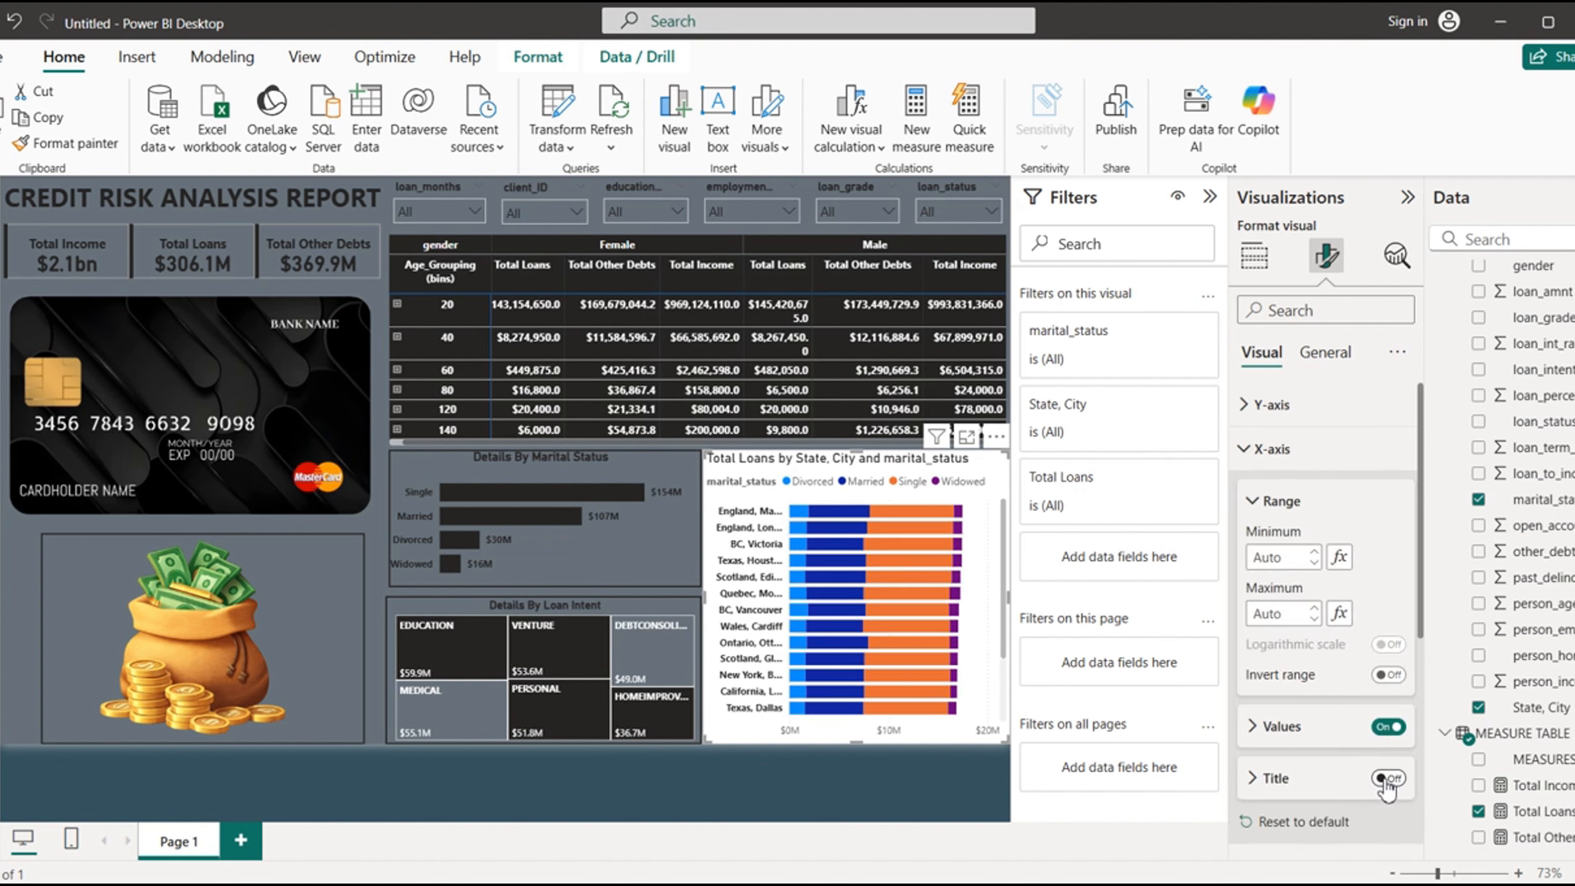
click(1253, 728)
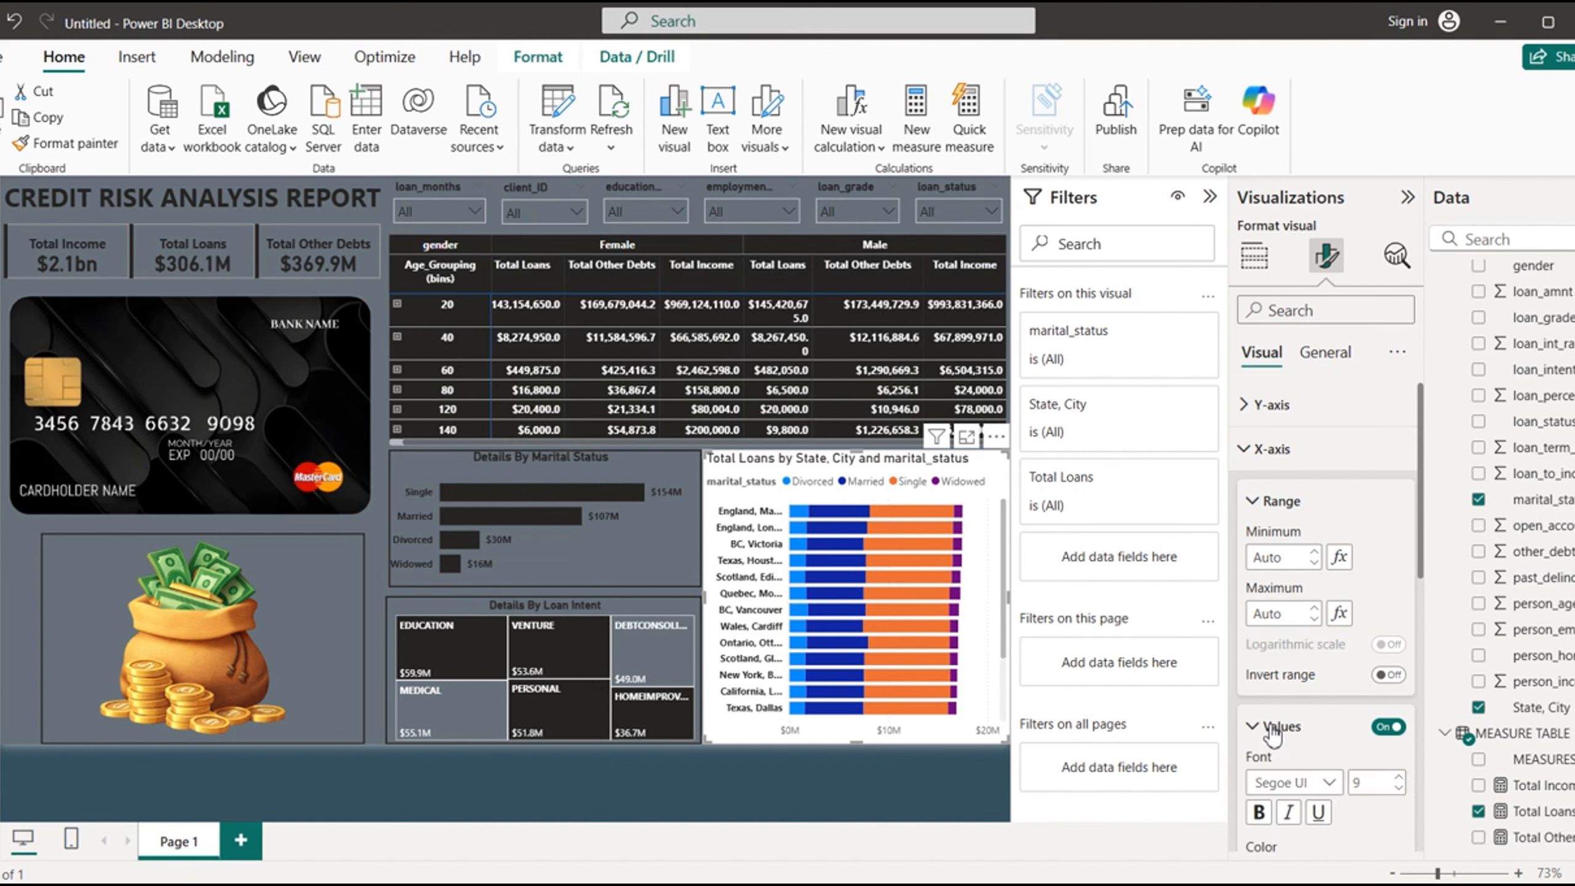
click(1388, 727)
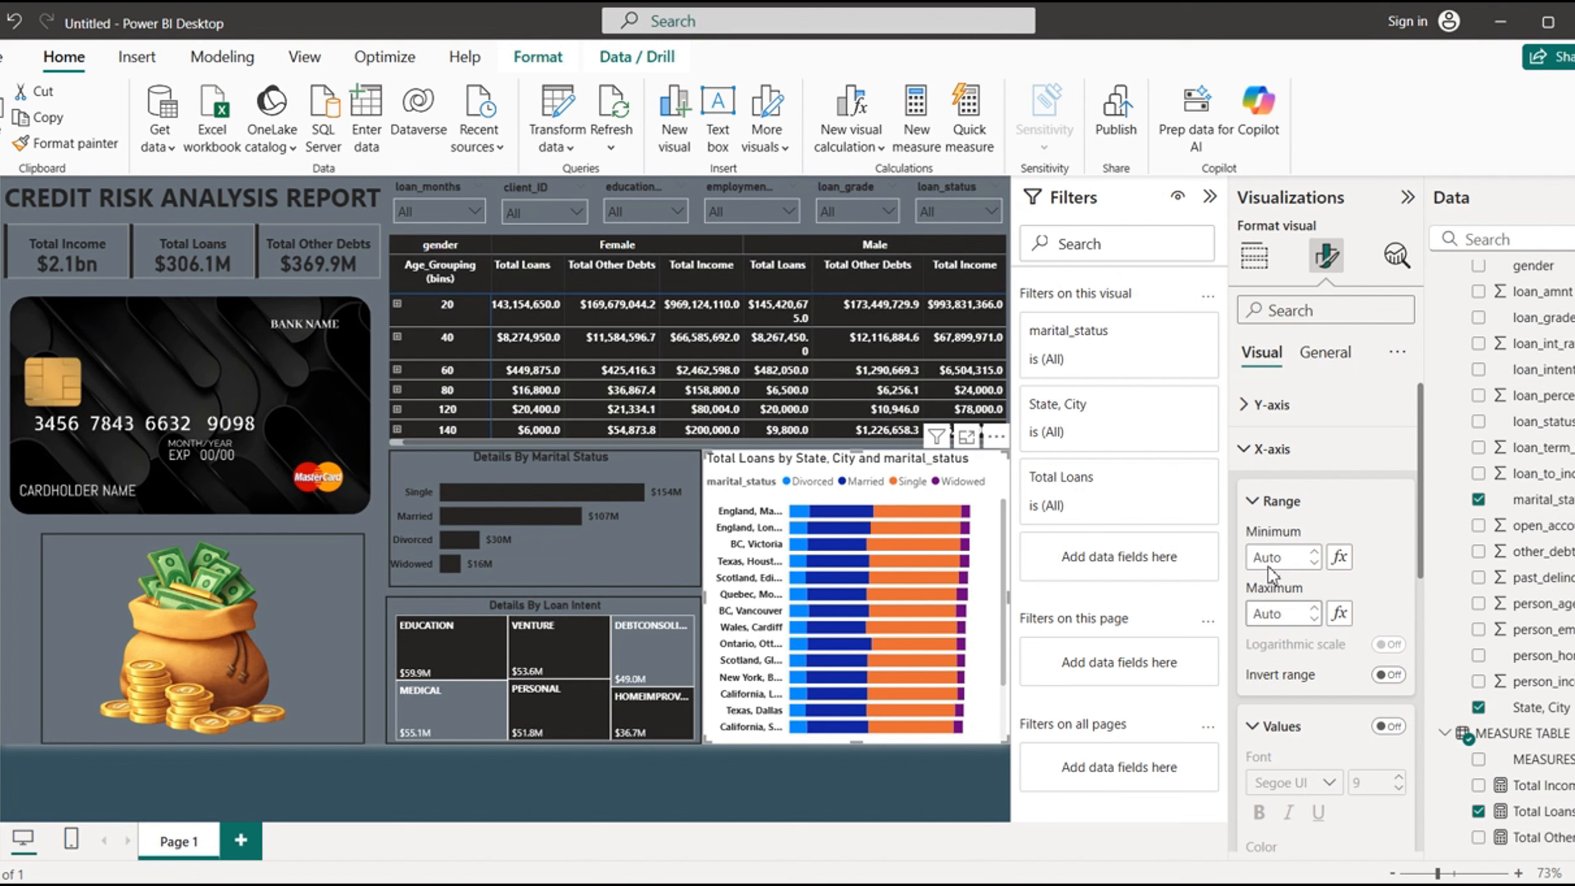
click(1259, 447)
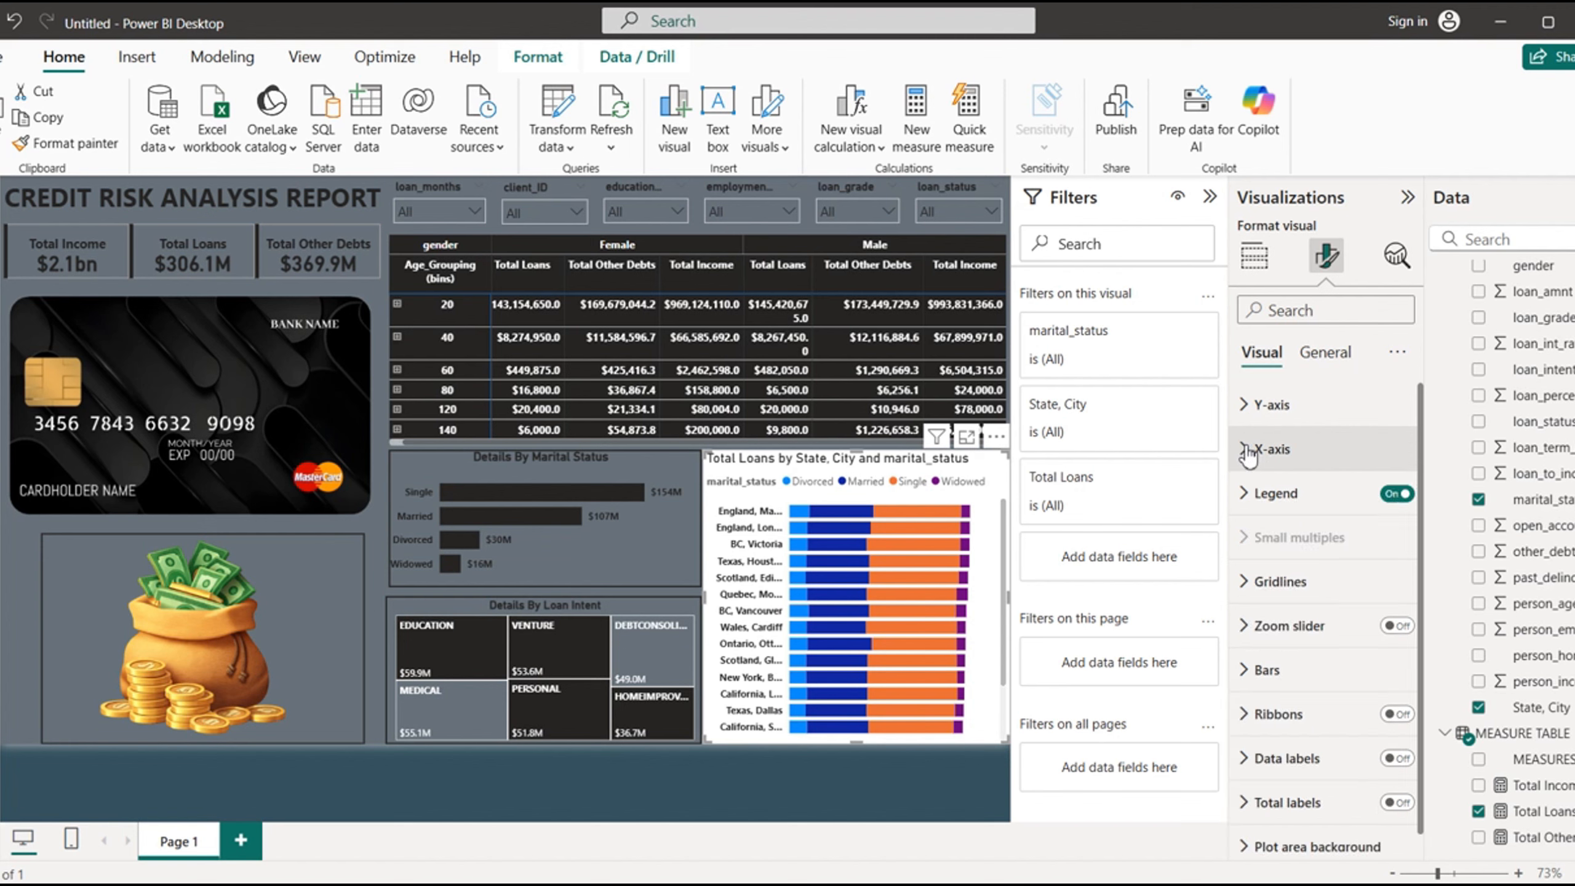
click(1396, 496)
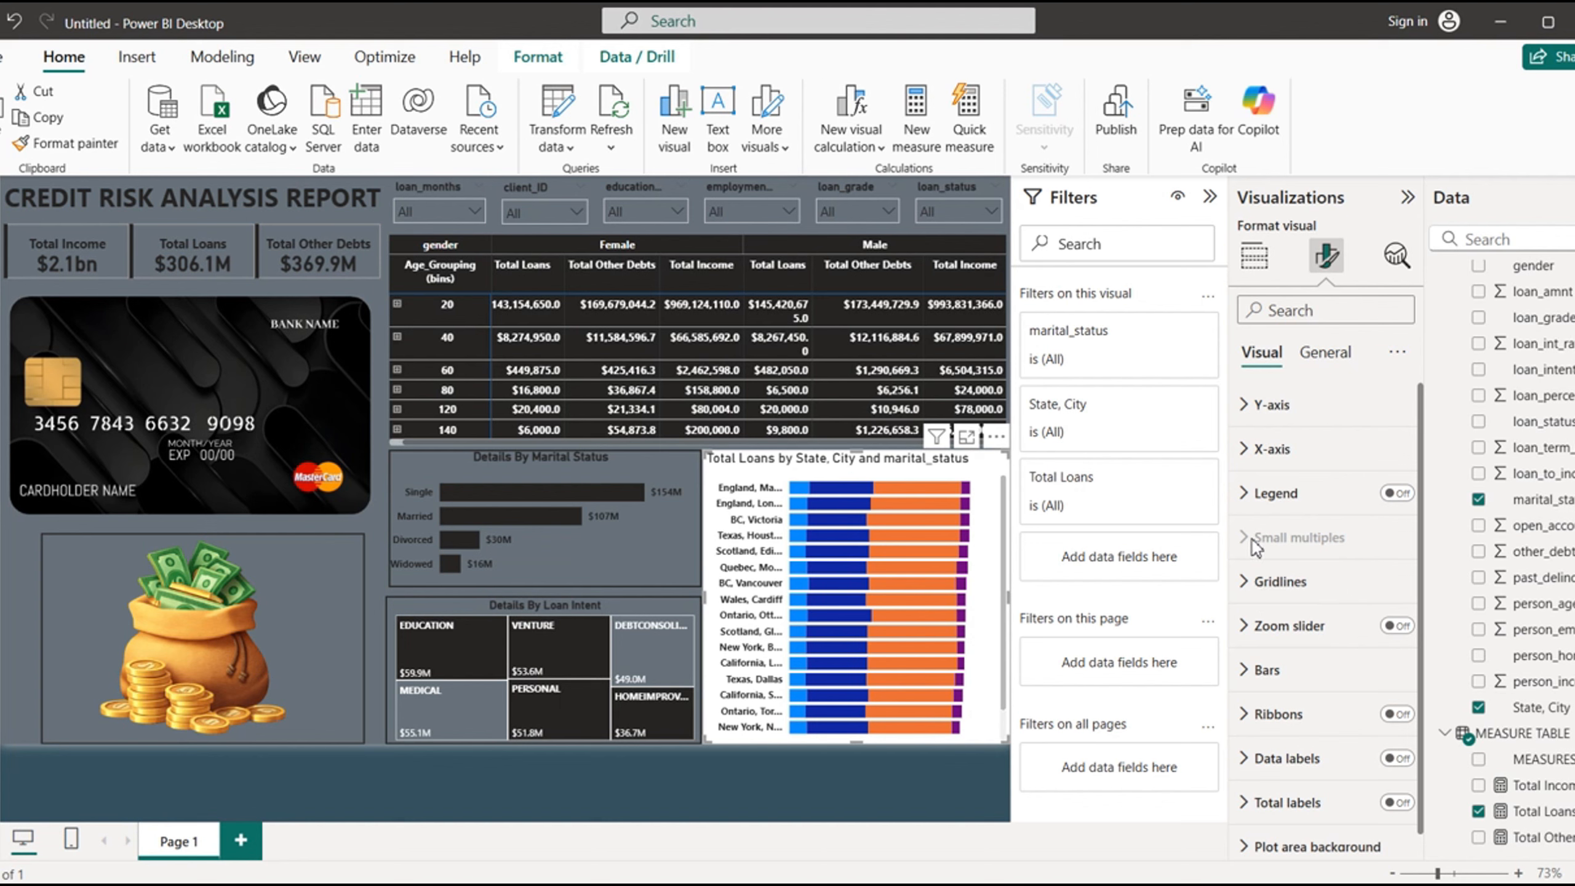
- Color the stacked chart's Divorced bars near-black and its Married bars grey #68727A
click(1245, 672)
drag(1424, 583, 1423, 688)
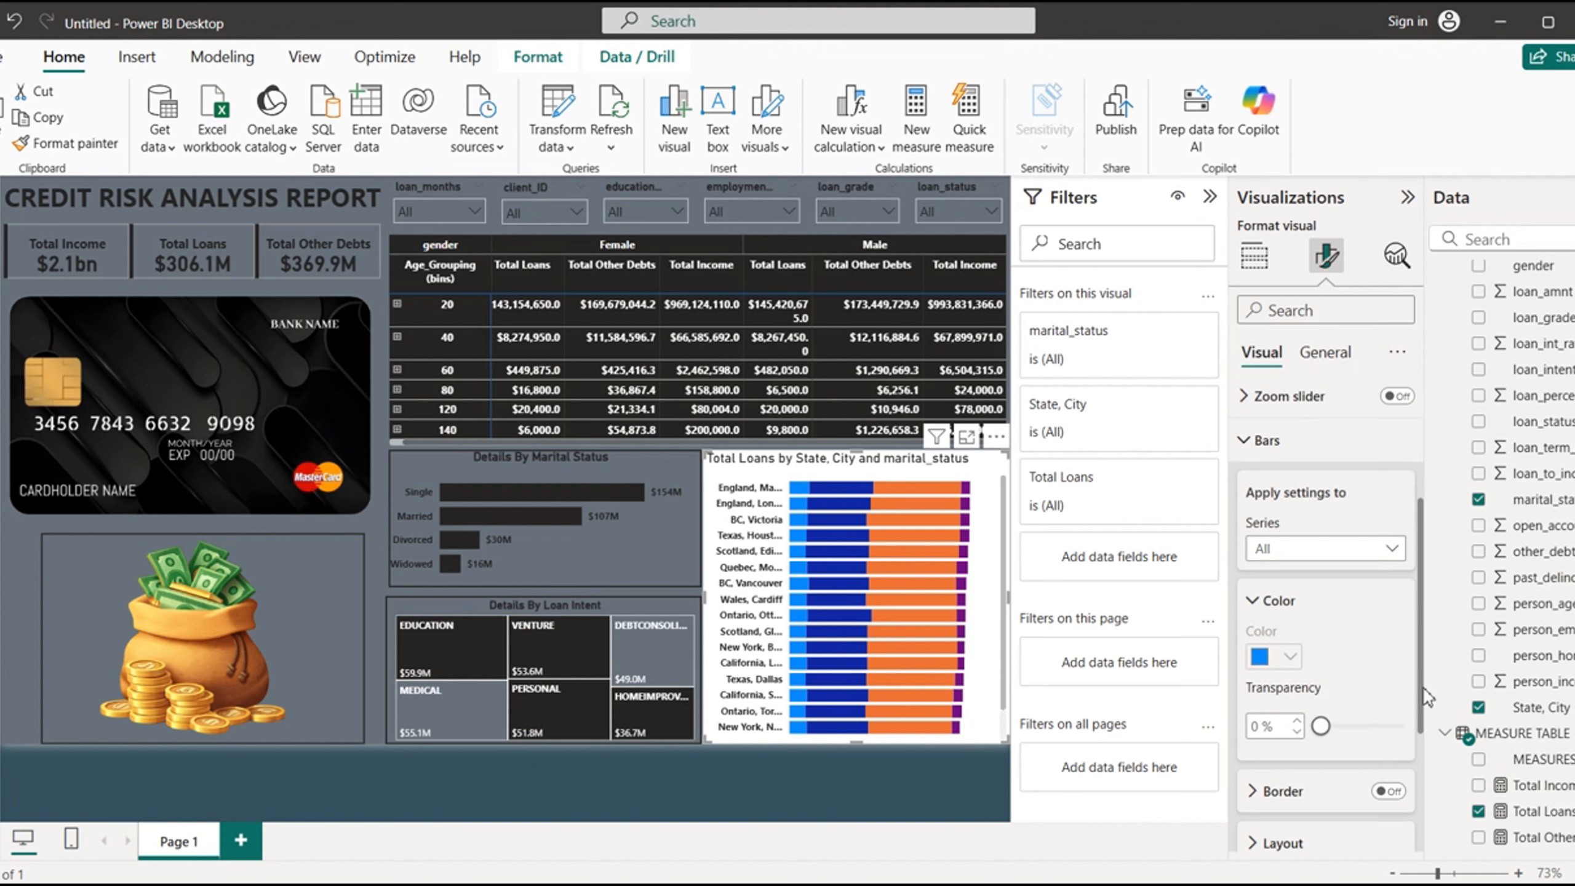
click(1403, 552)
click(1278, 603)
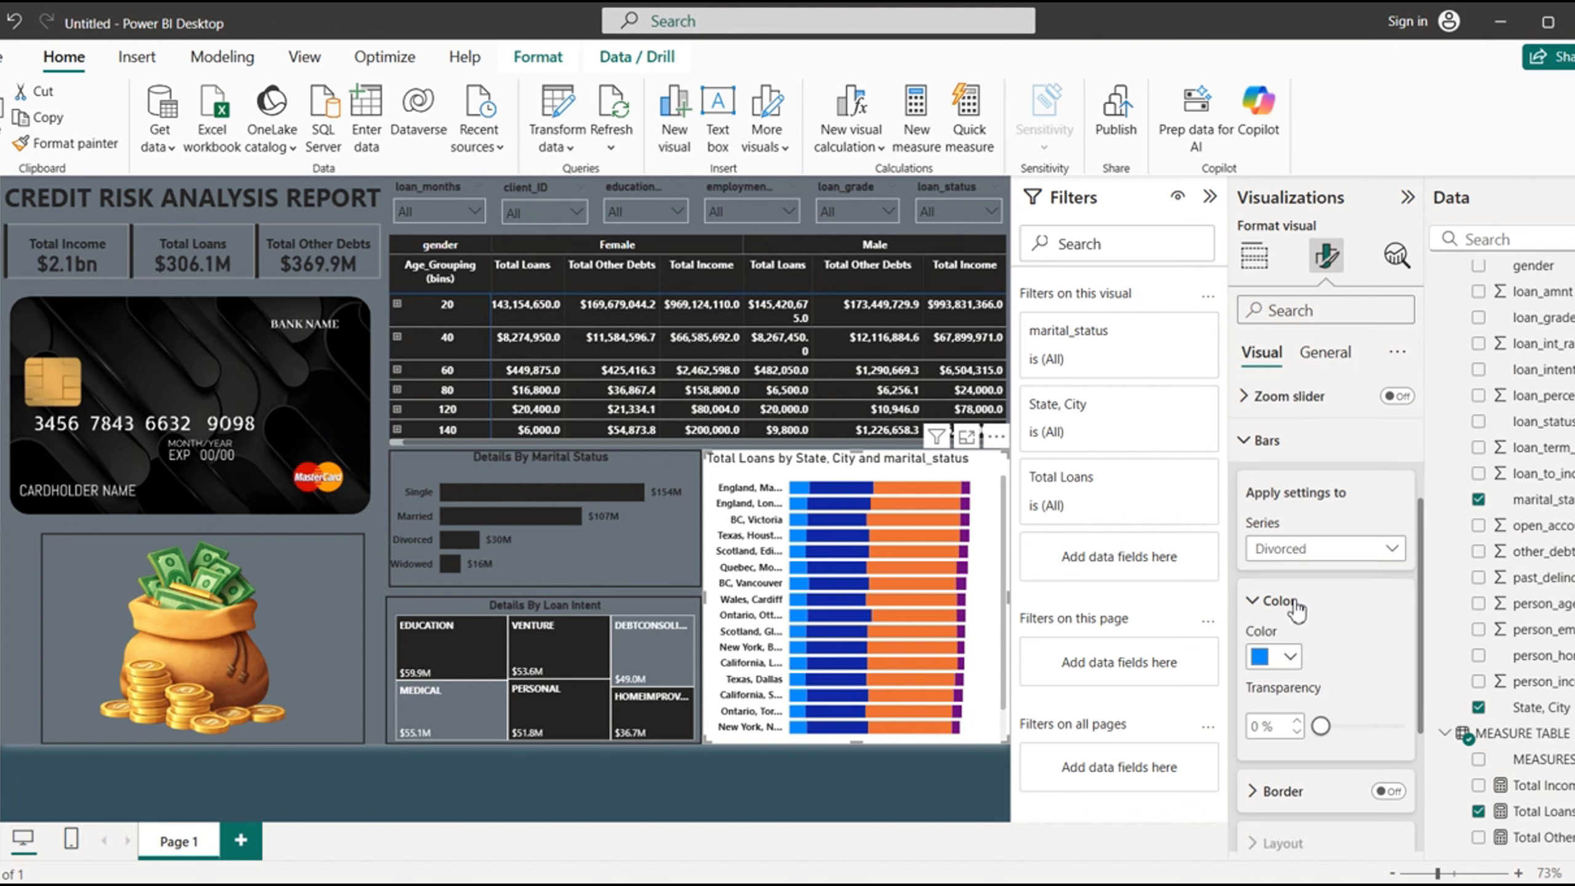
click(1293, 654)
click(1272, 561)
click(1276, 552)
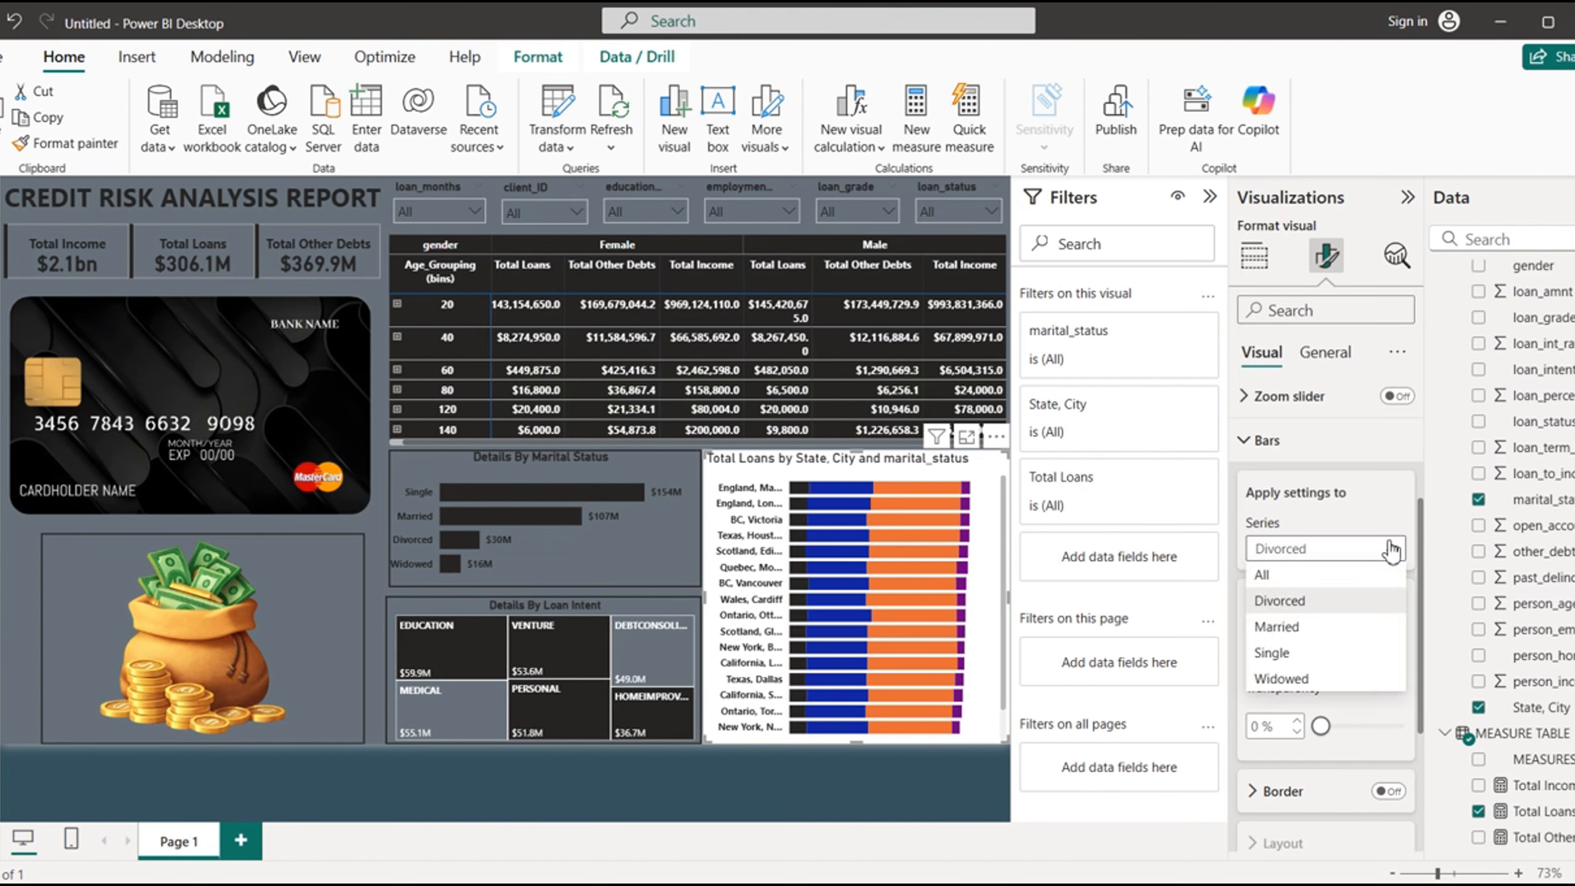
click(1277, 628)
click(1289, 656)
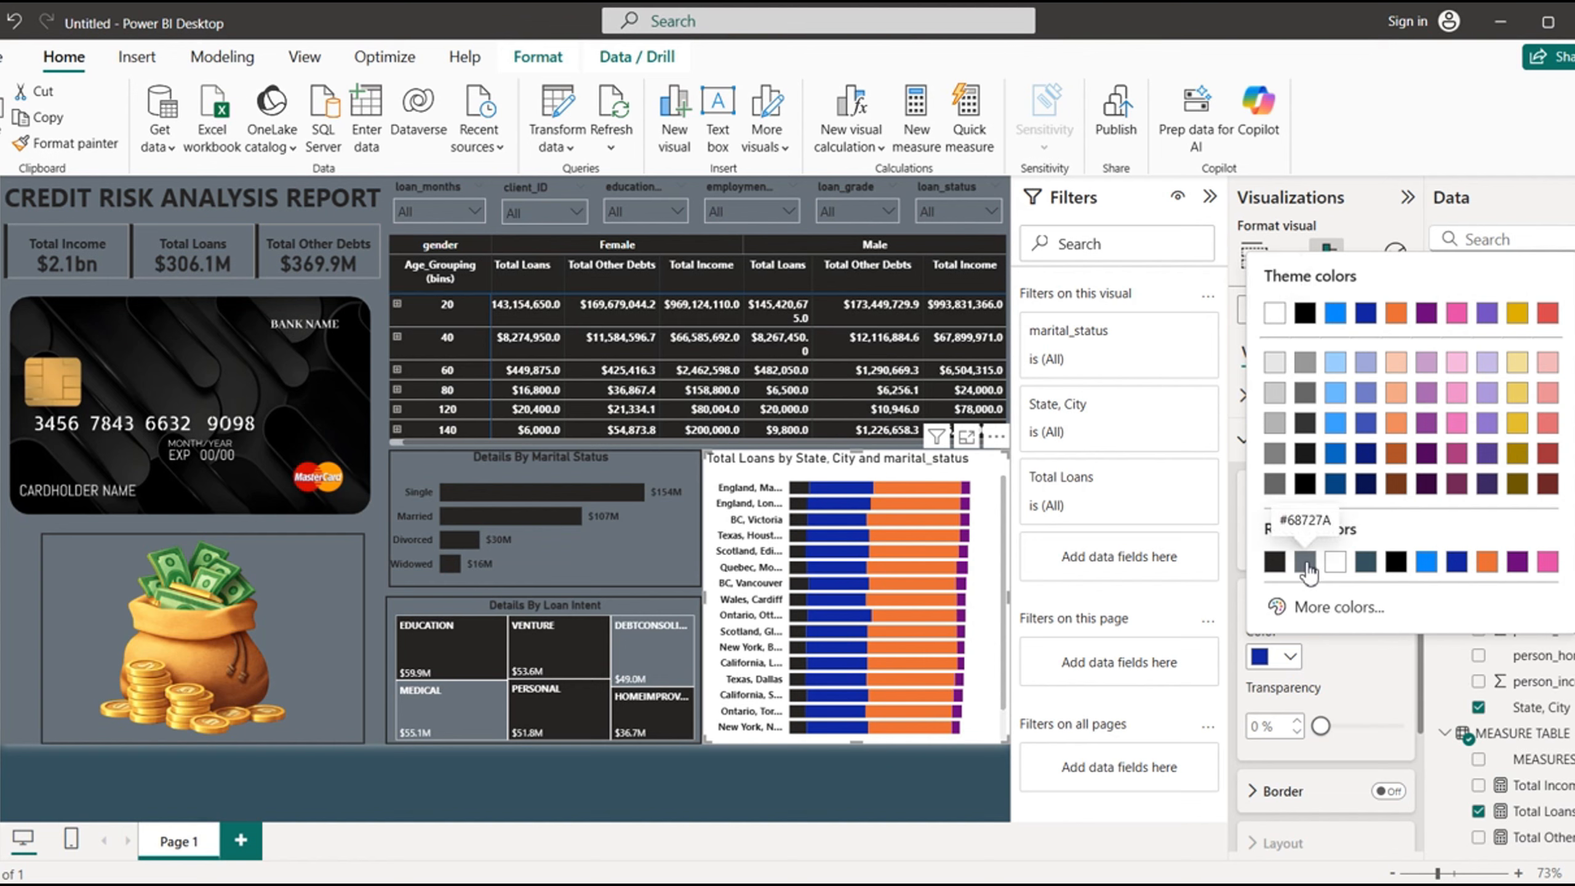
click(1305, 563)
- Color the stacked chart's Single bars near-black and its Widowed bars grey #68727A
click(1390, 548)
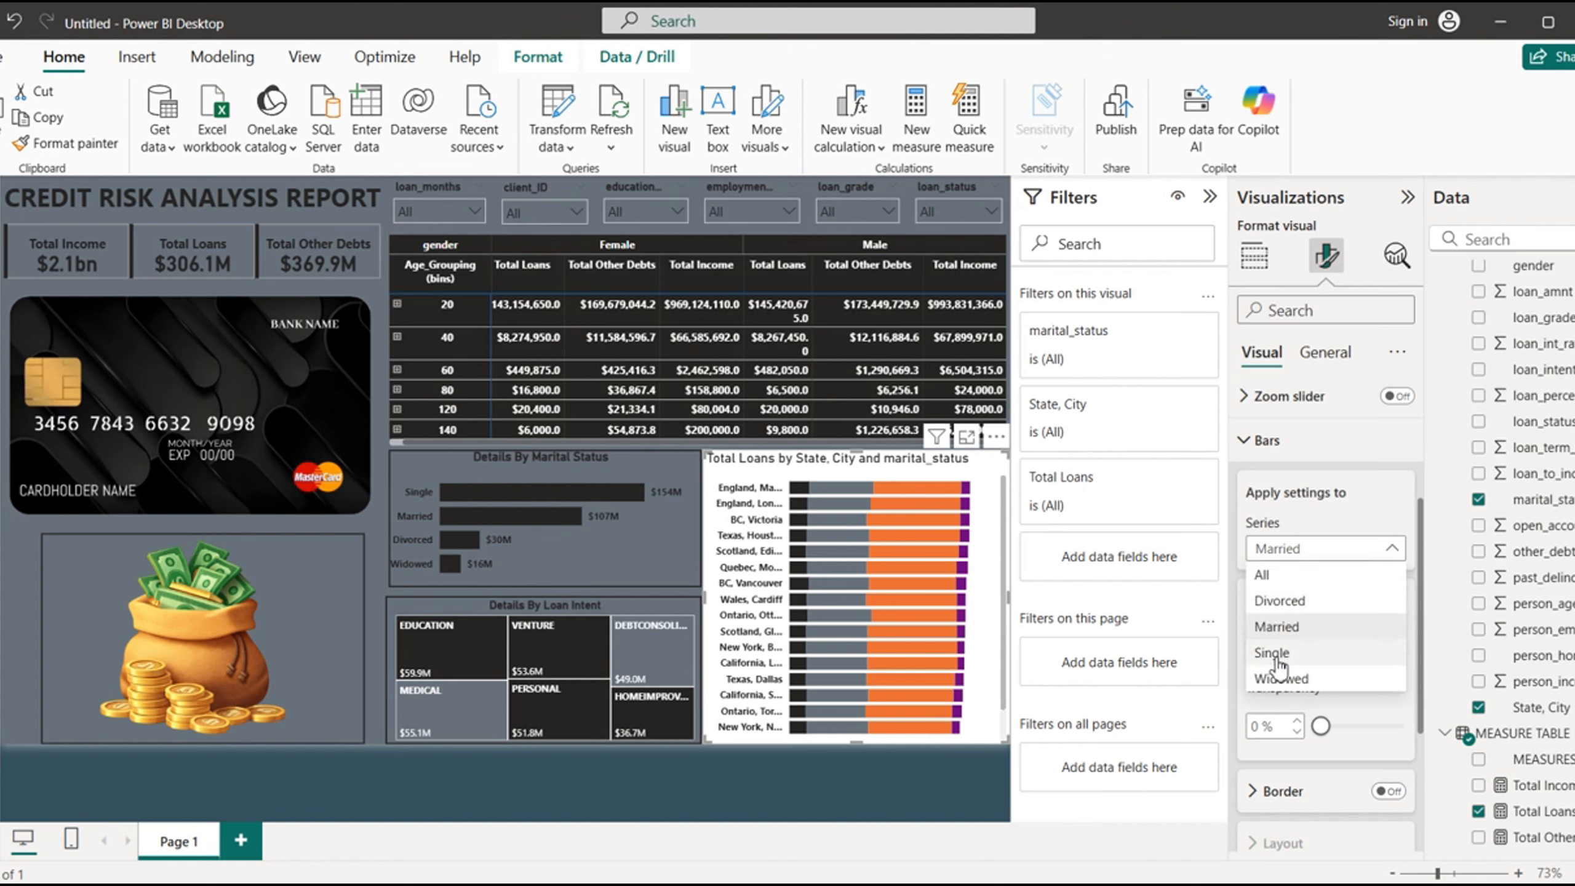
click(1277, 660)
click(1287, 660)
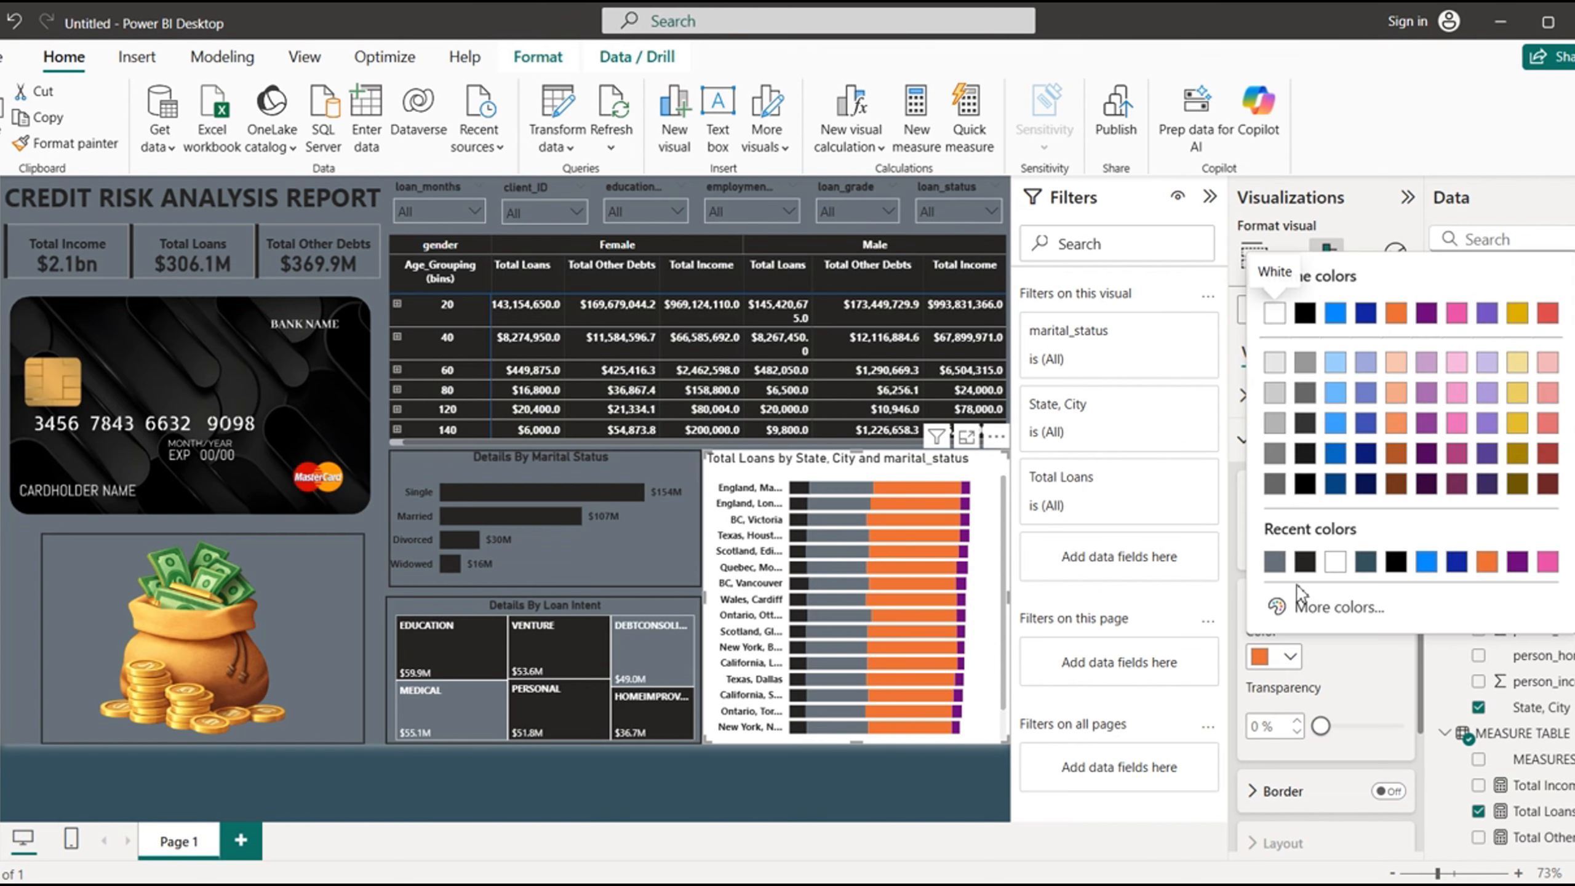
click(1306, 555)
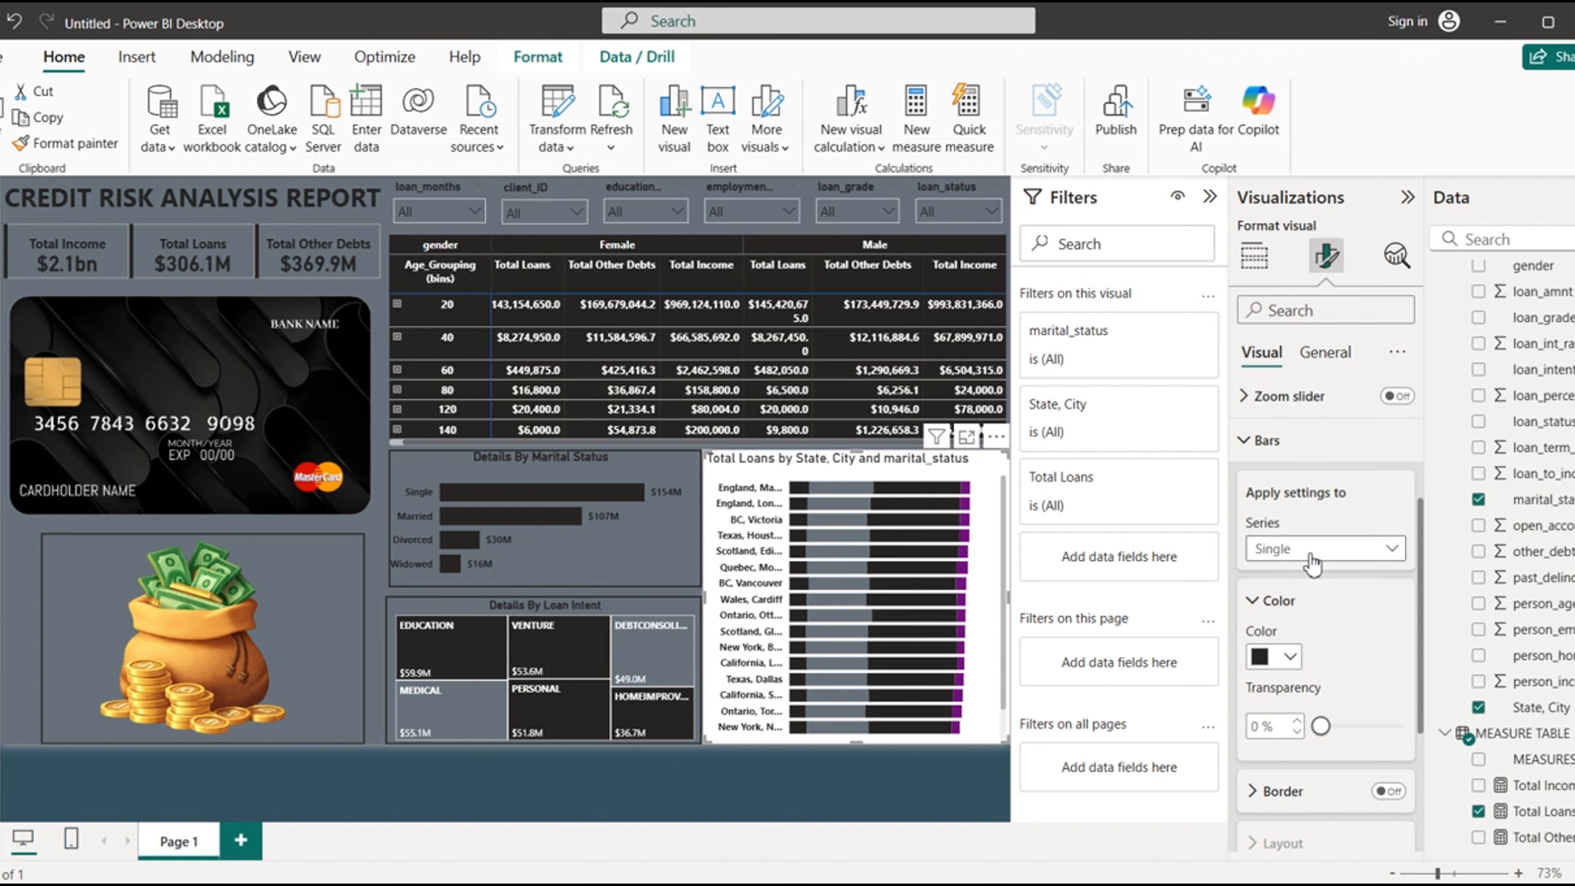
click(1392, 548)
click(1289, 678)
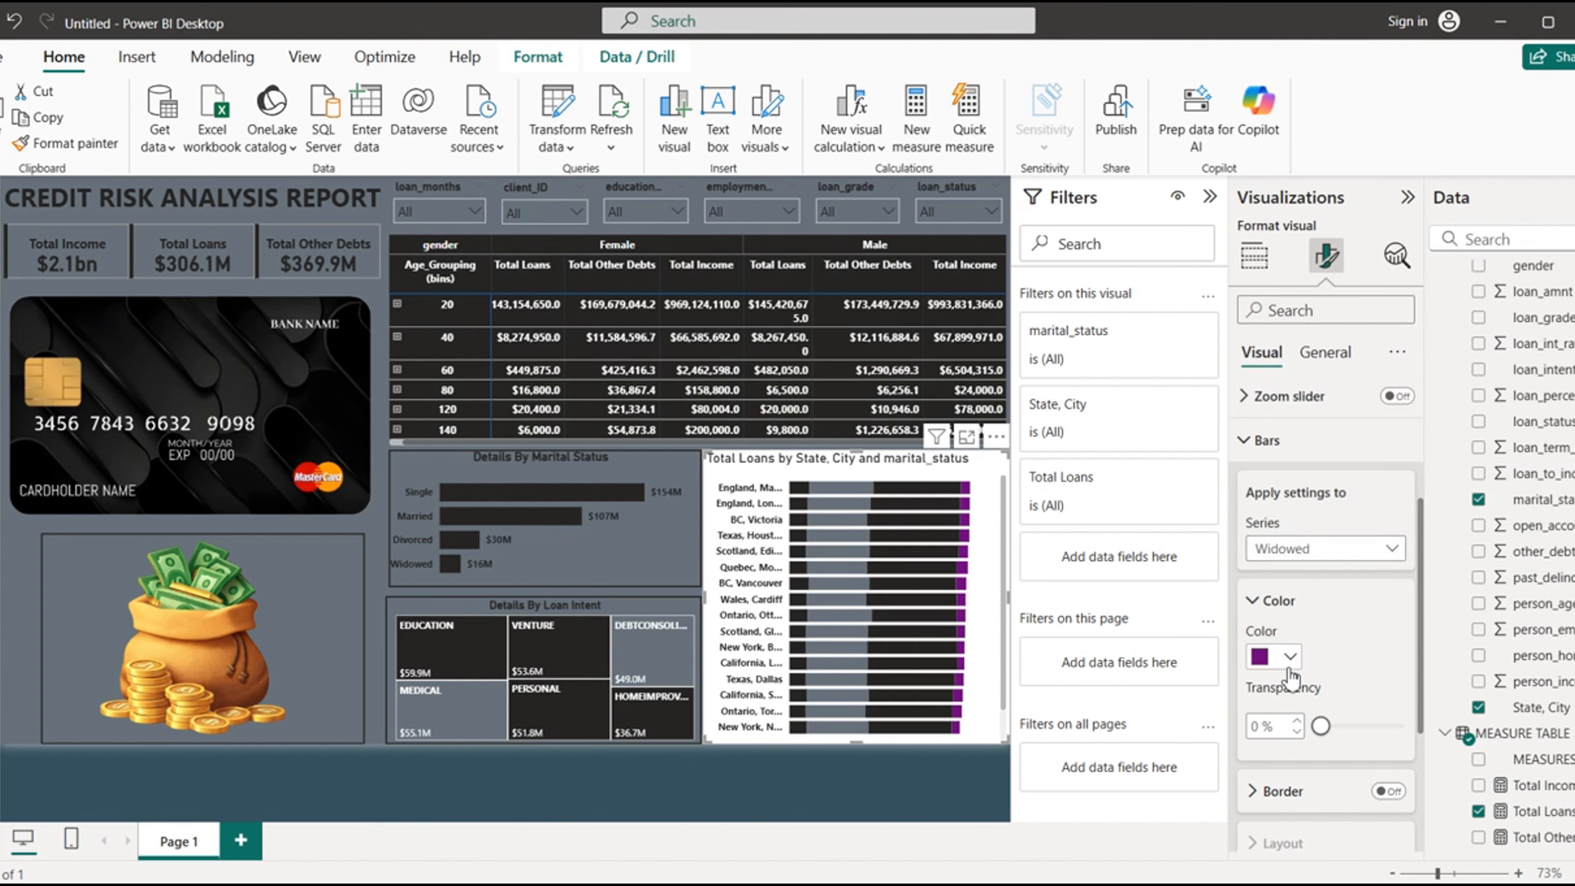
click(1292, 659)
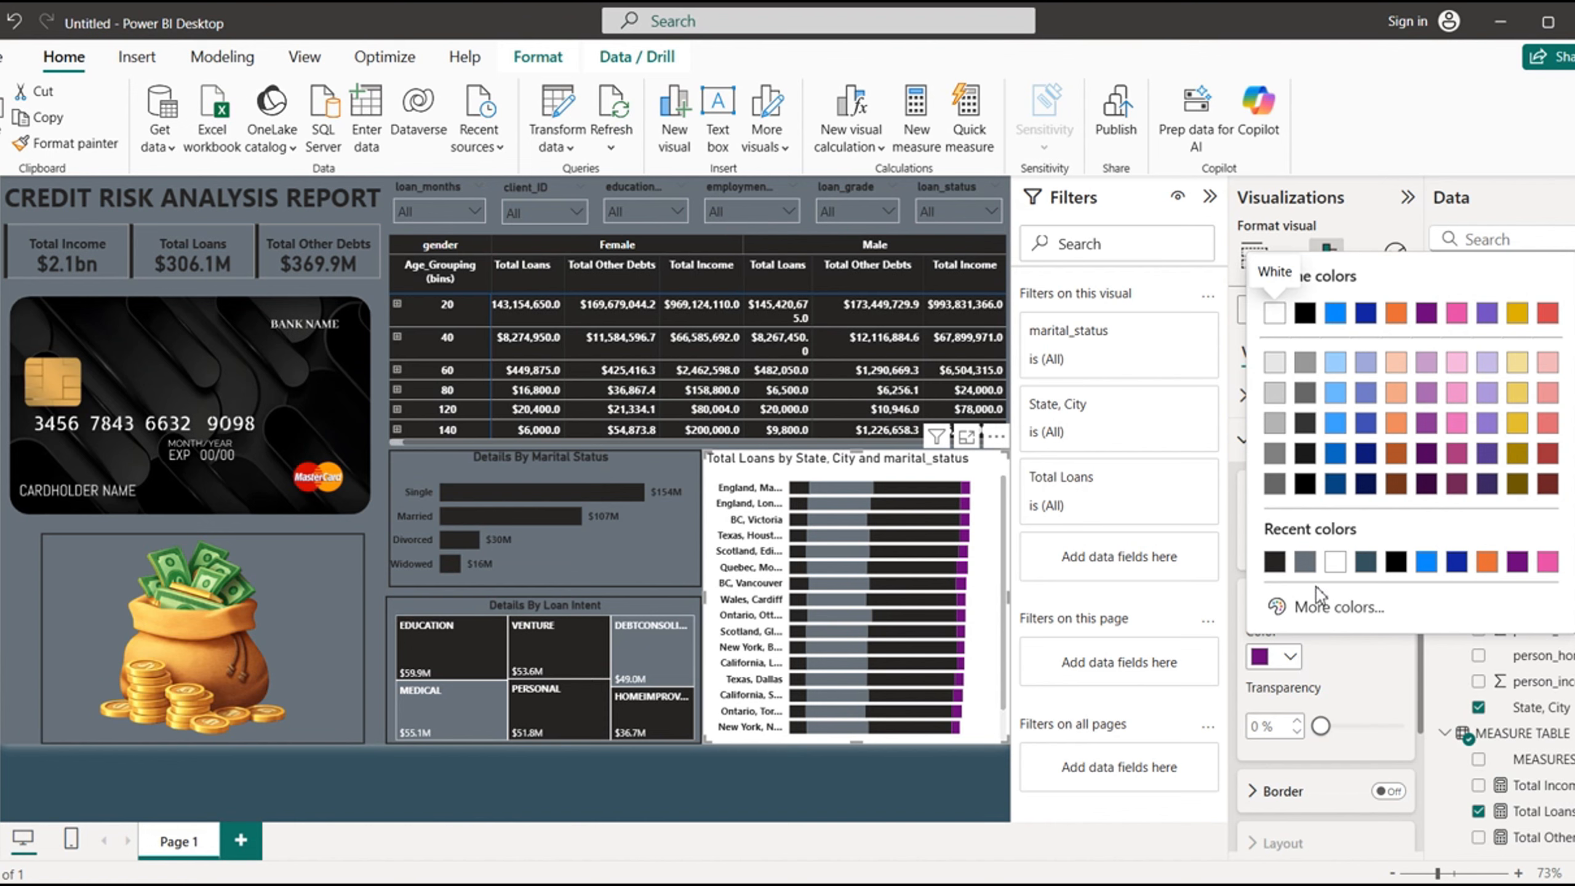
click(1306, 562)
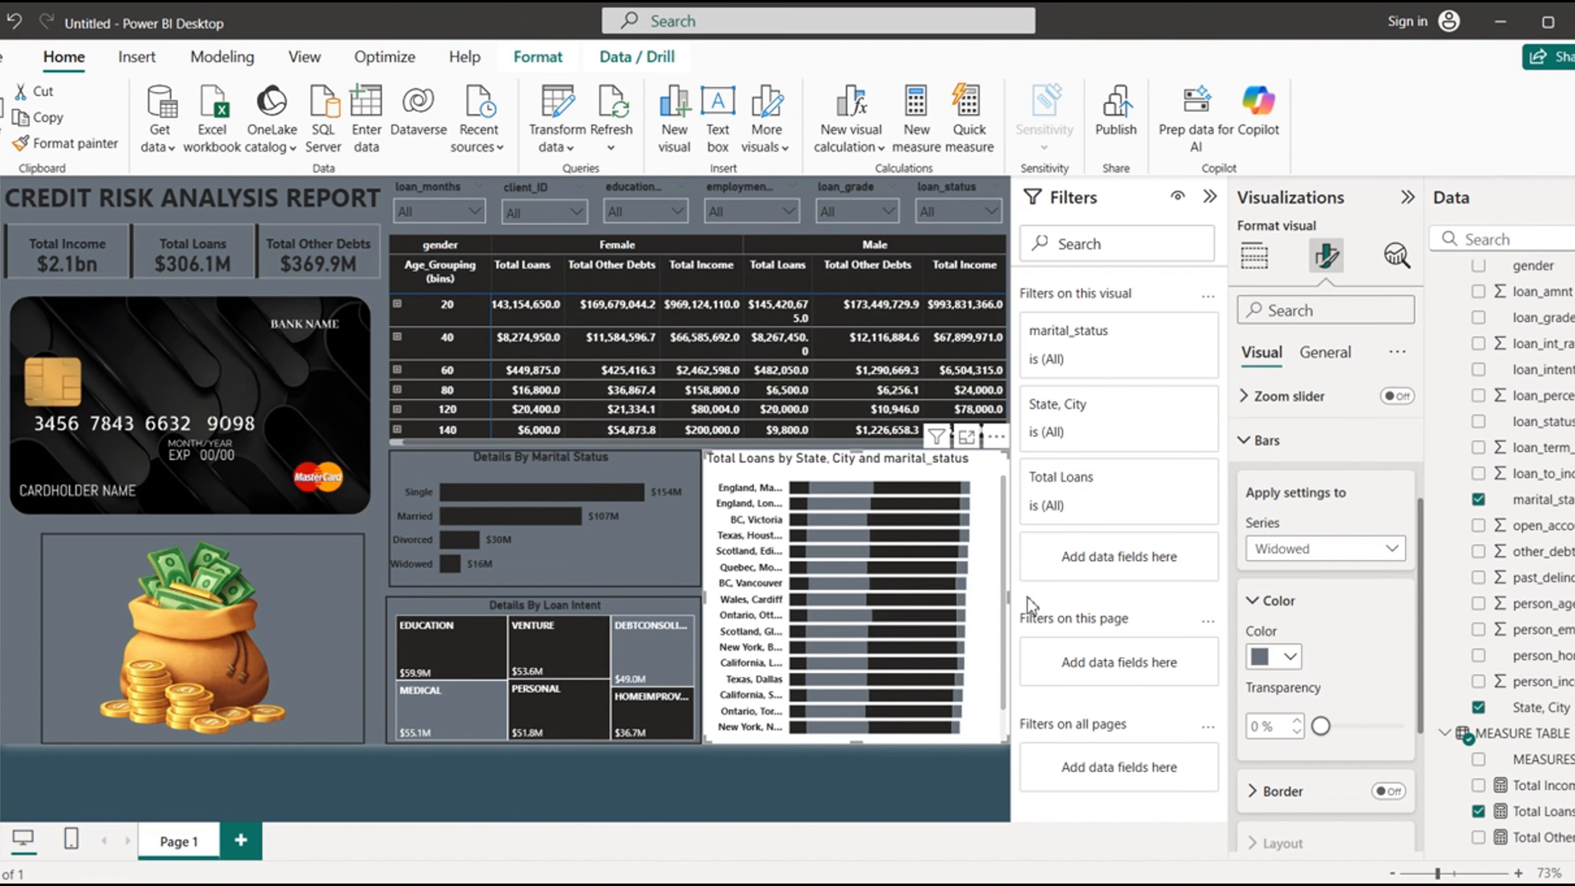
click(1246, 442)
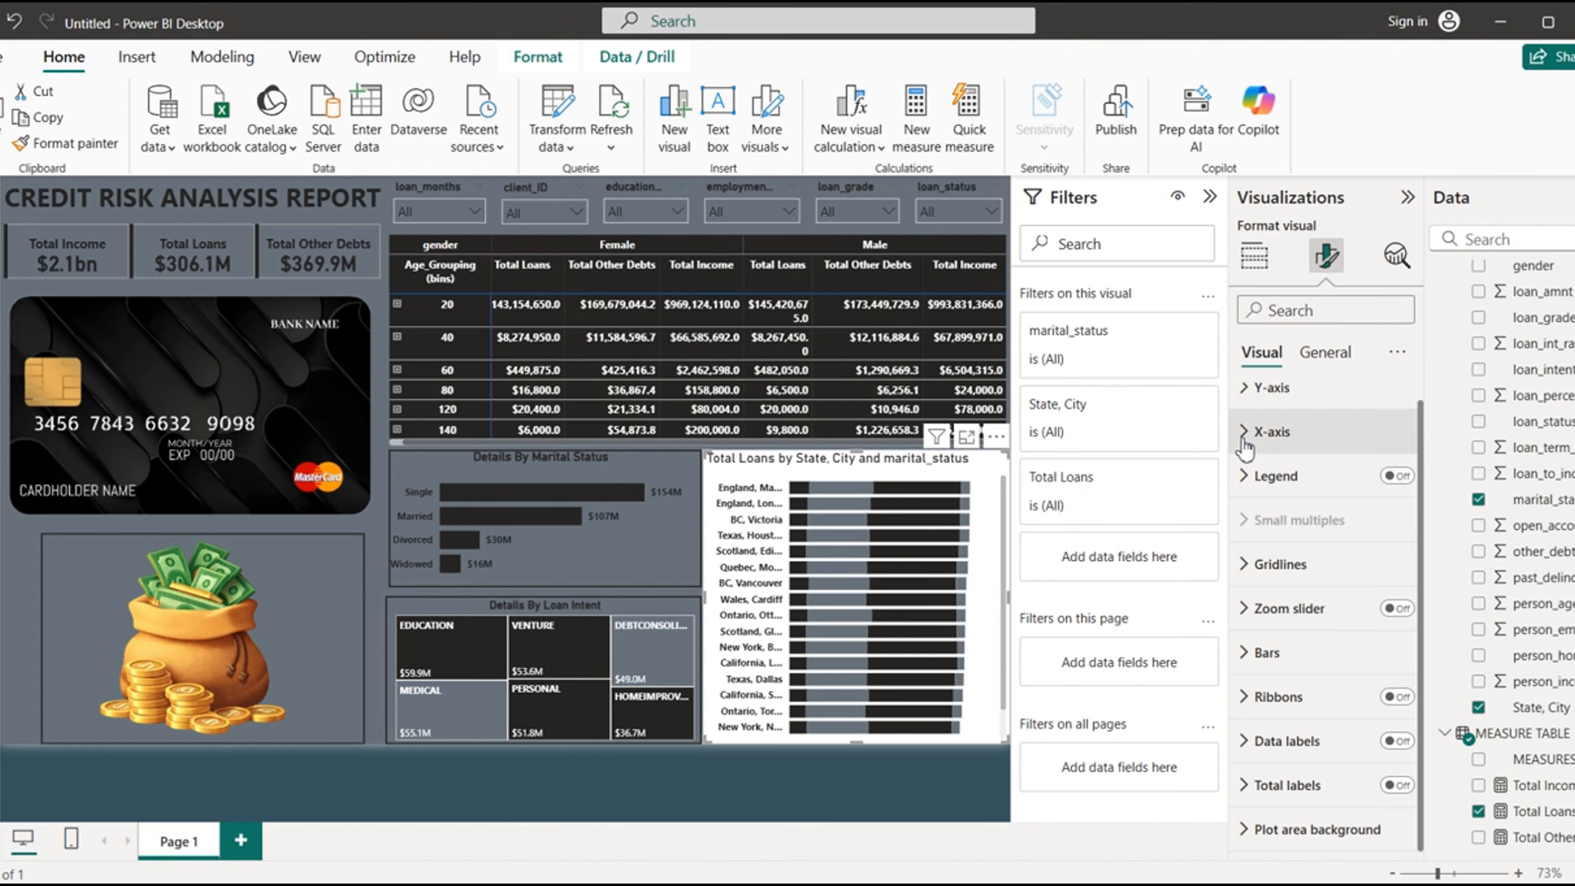
- Turn on data labels for the stacked bar chart and remove its background
click(1400, 743)
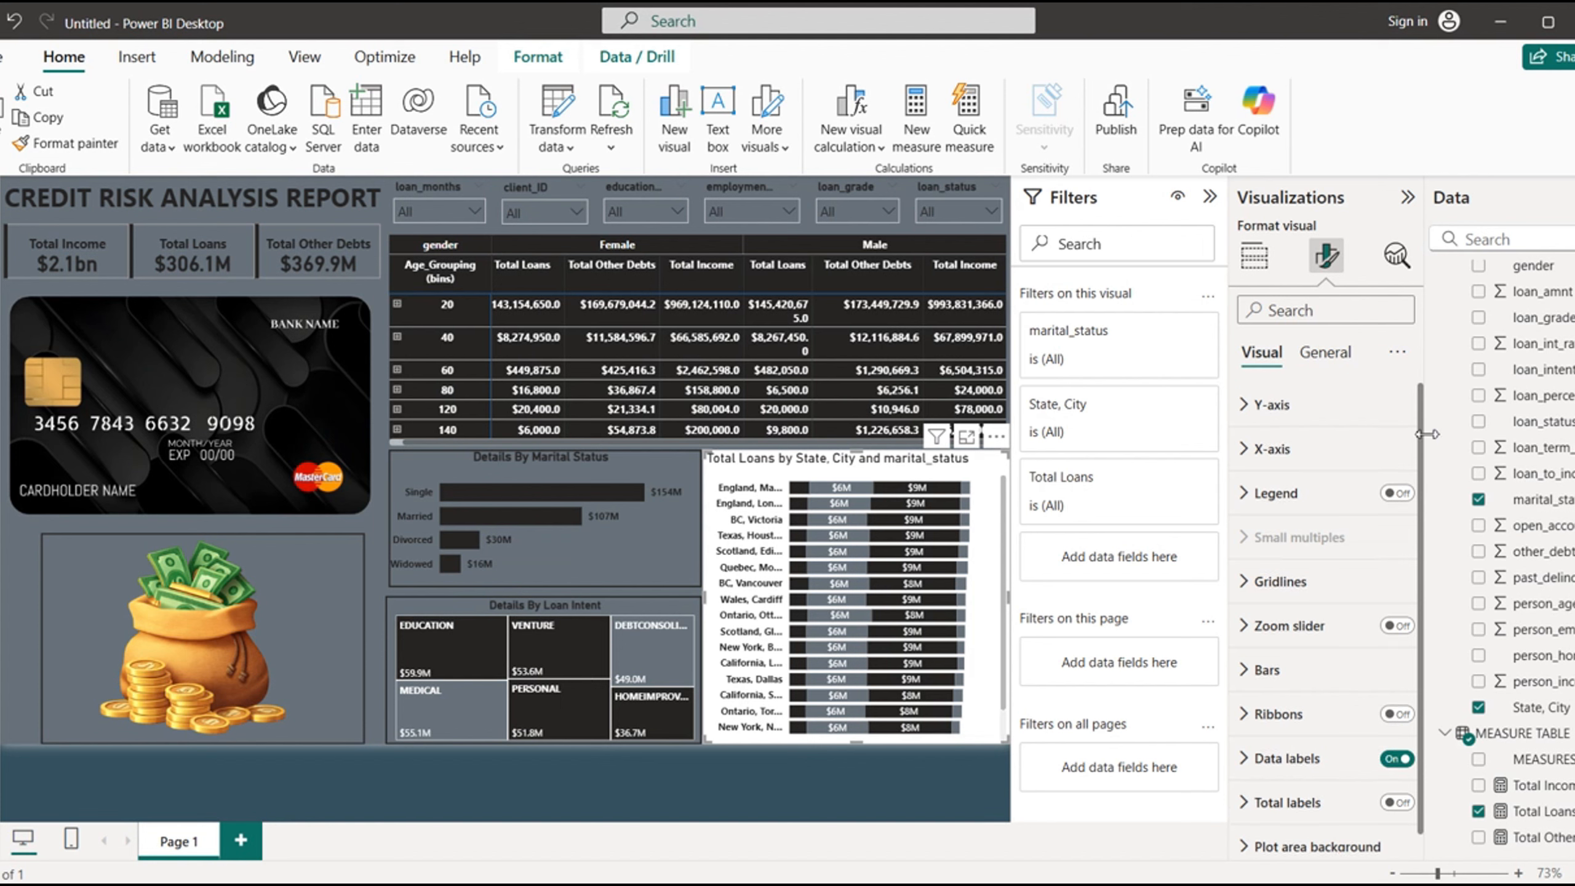
click(1325, 352)
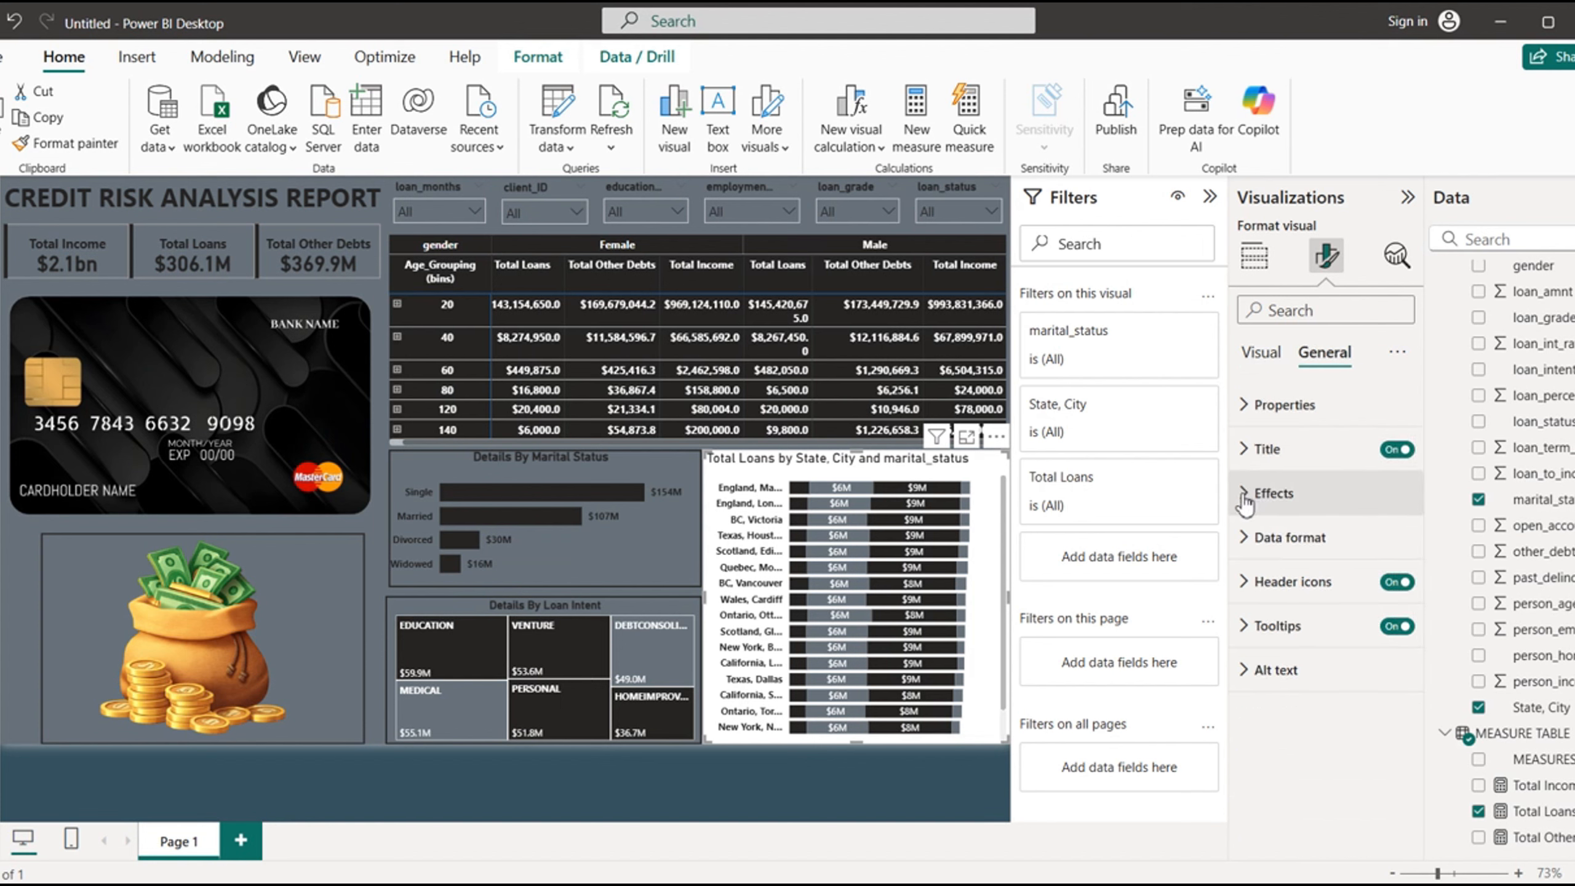
click(1271, 494)
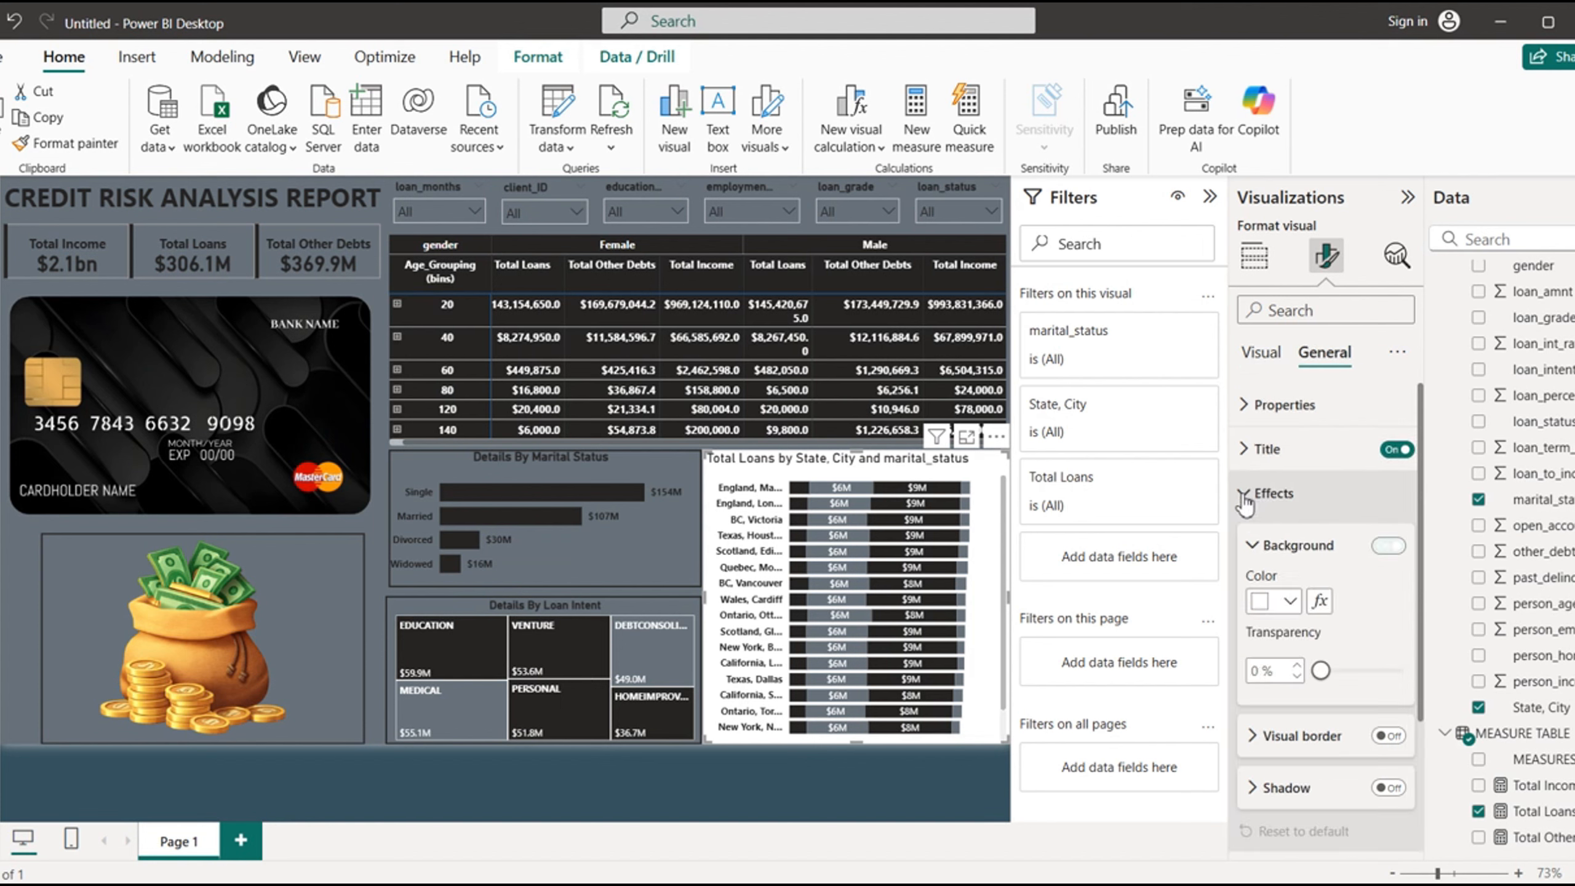
click(1391, 547)
- Change the stacked bar chart's title text to "Details By City and Marital Status"
click(1246, 452)
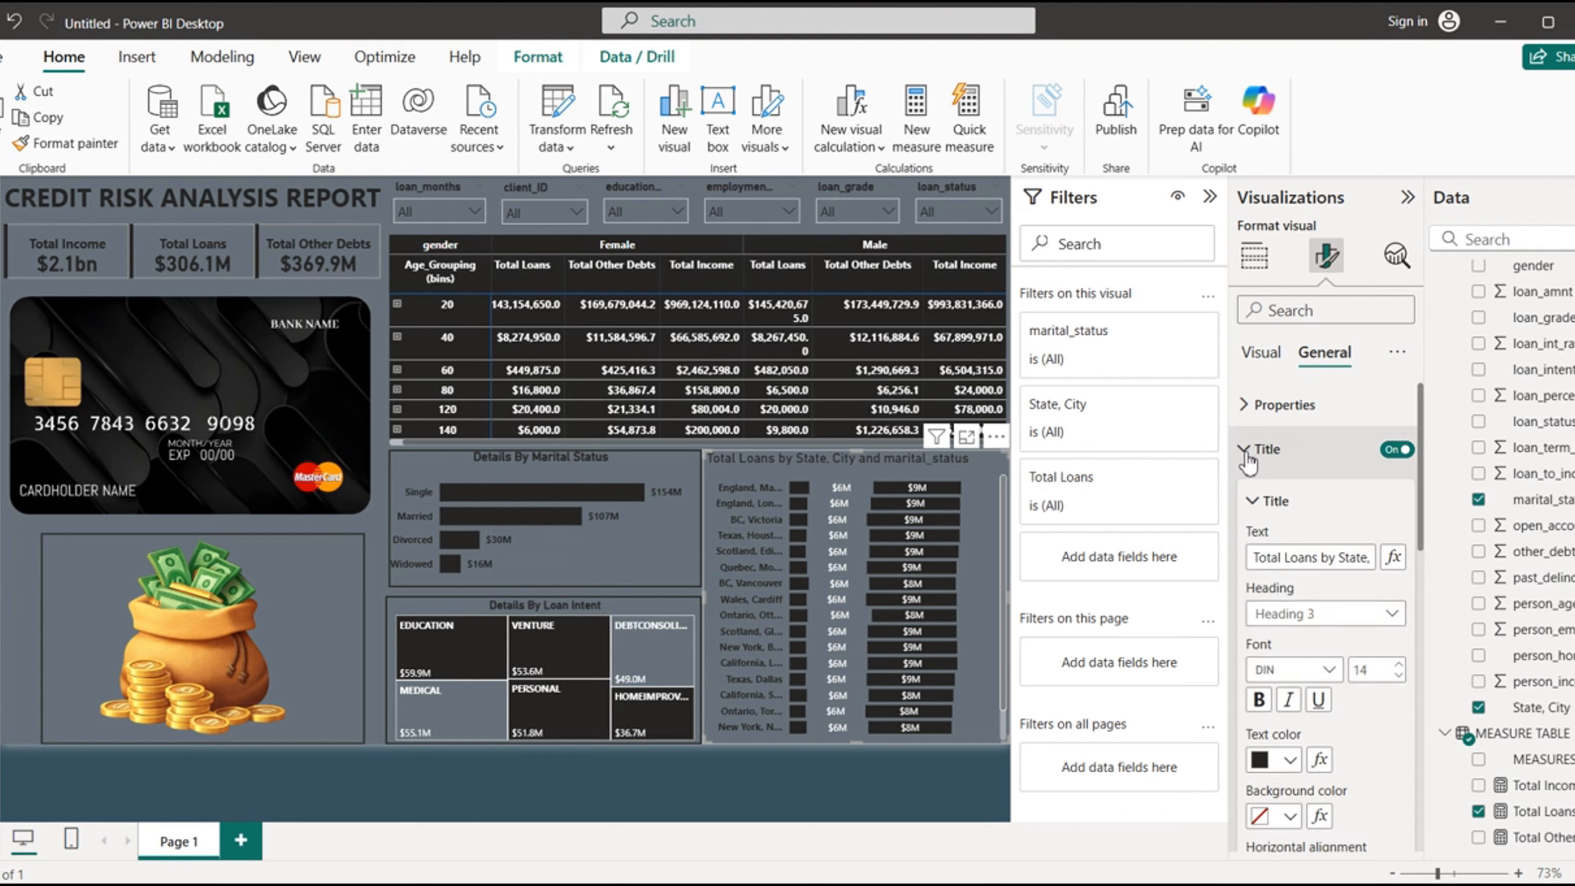
drag(1254, 558, 1413, 581)
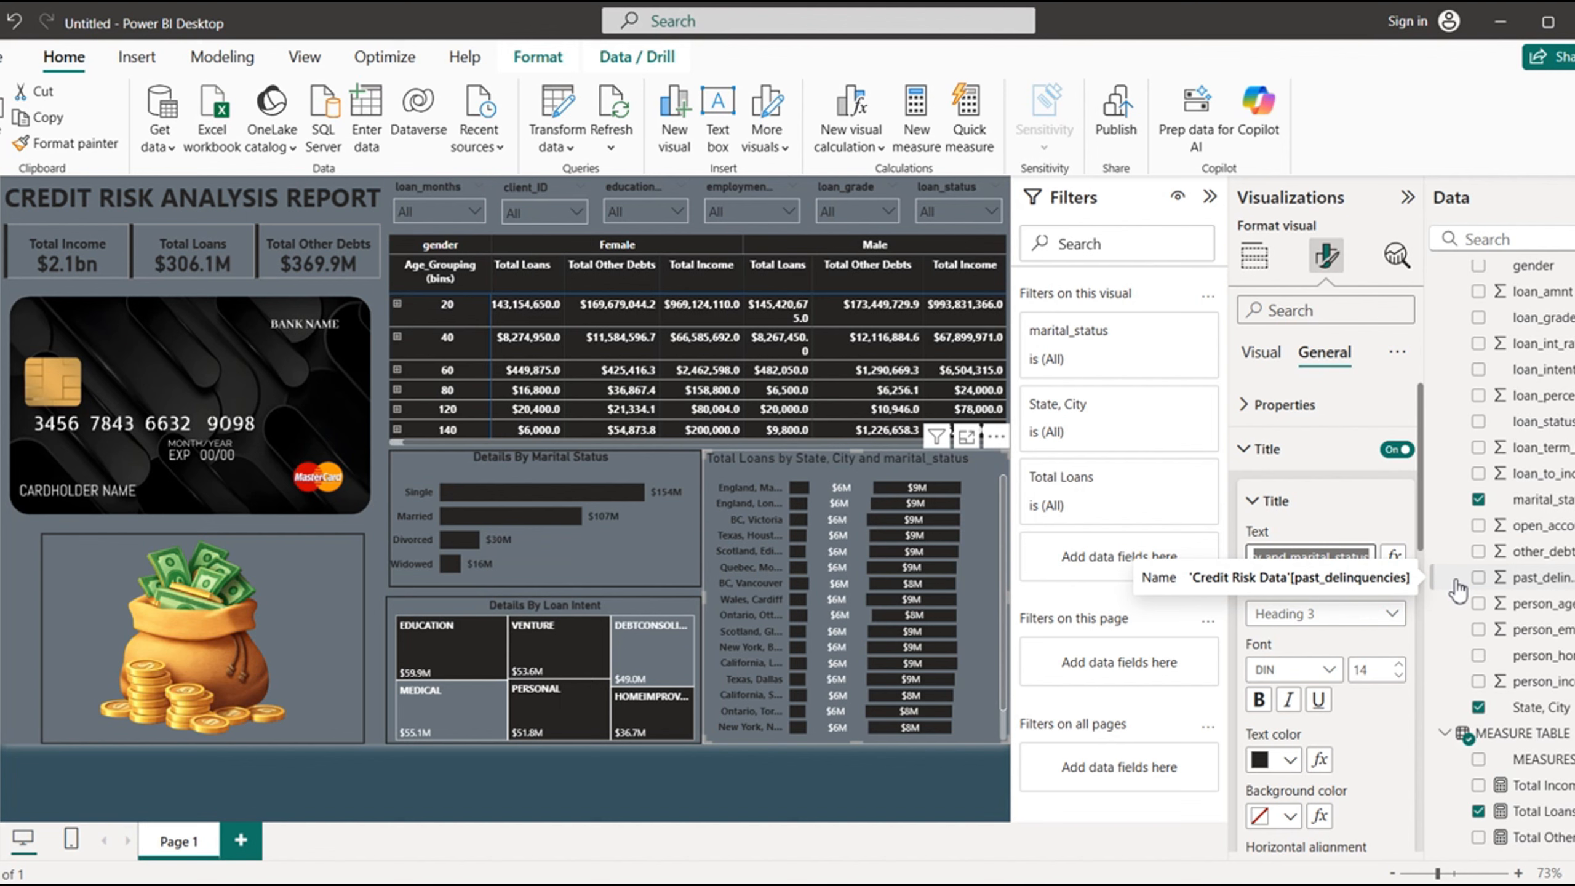
text(Details By Ci)
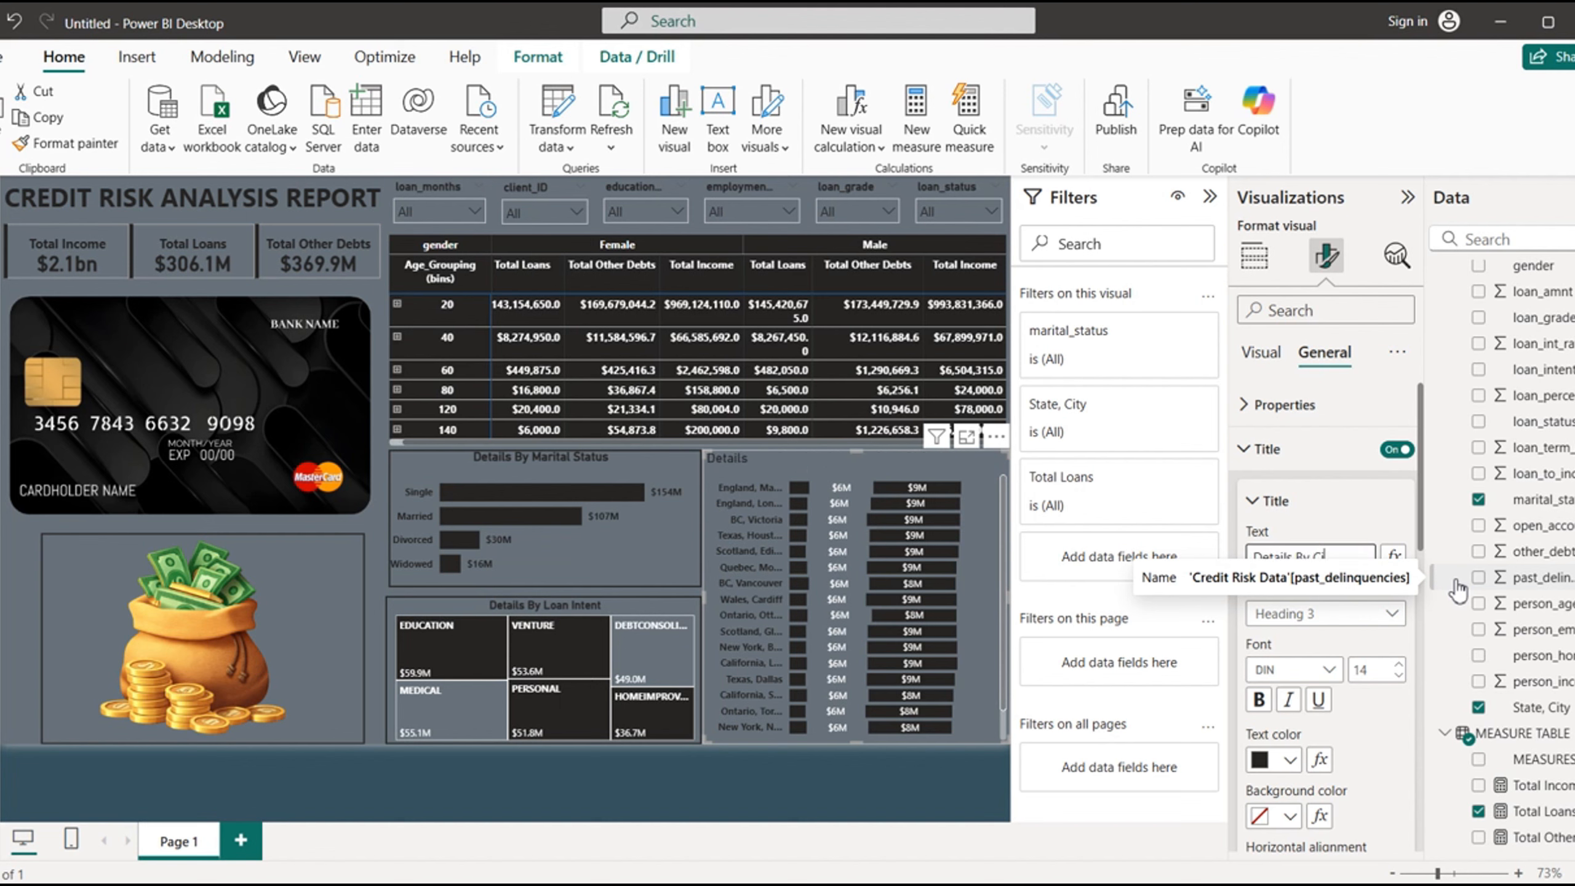
text(ty and Marital Status)
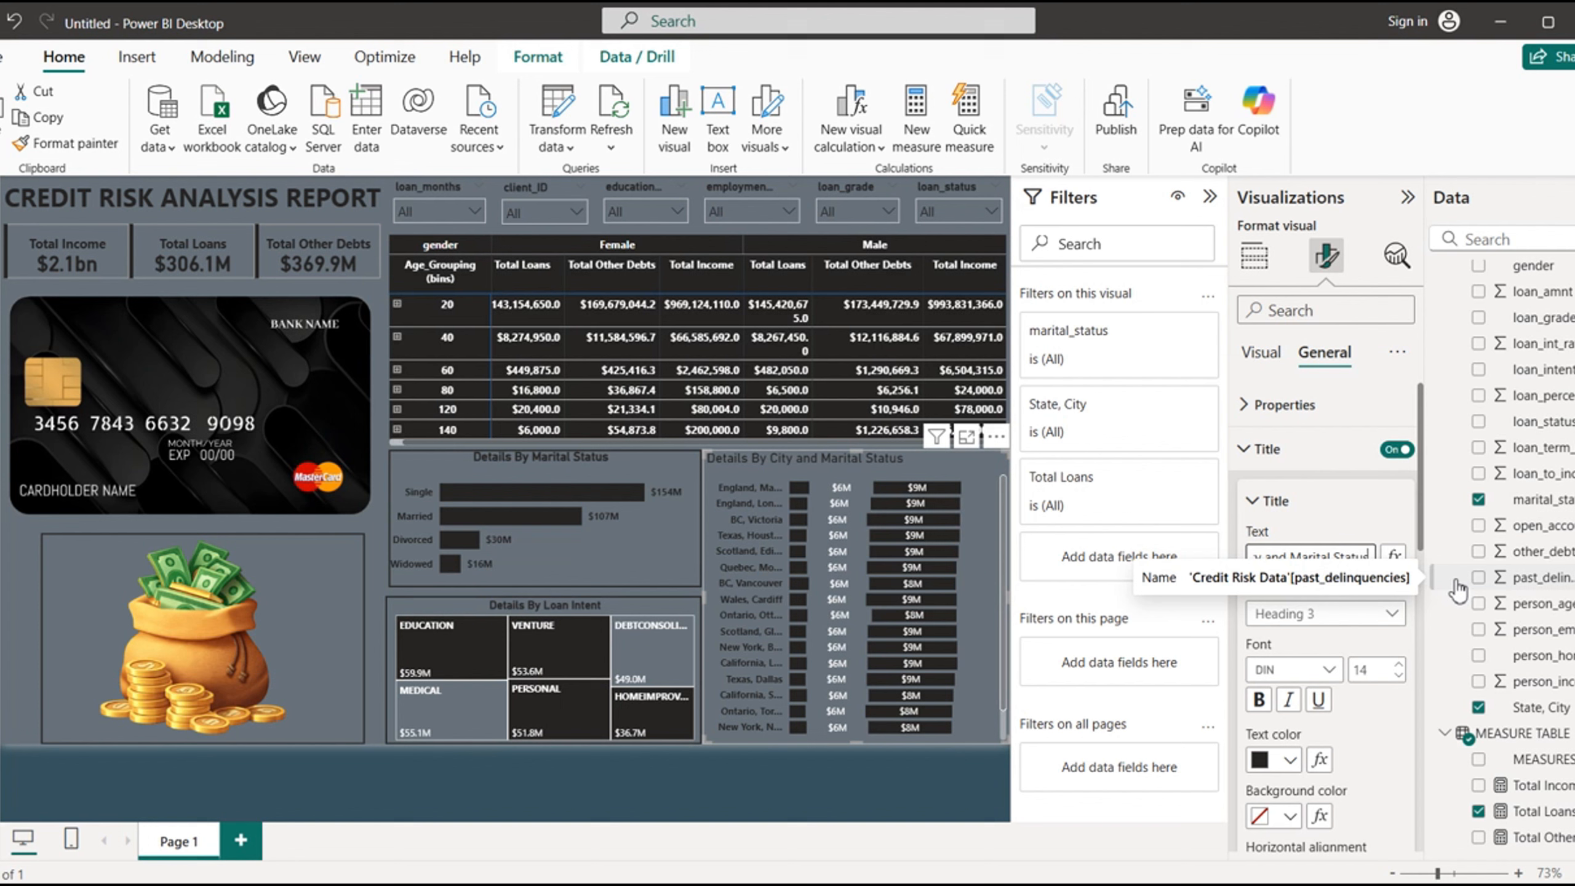
- Make the stacked bar chart's title bold at size 13 and center it horizontally
click(1260, 701)
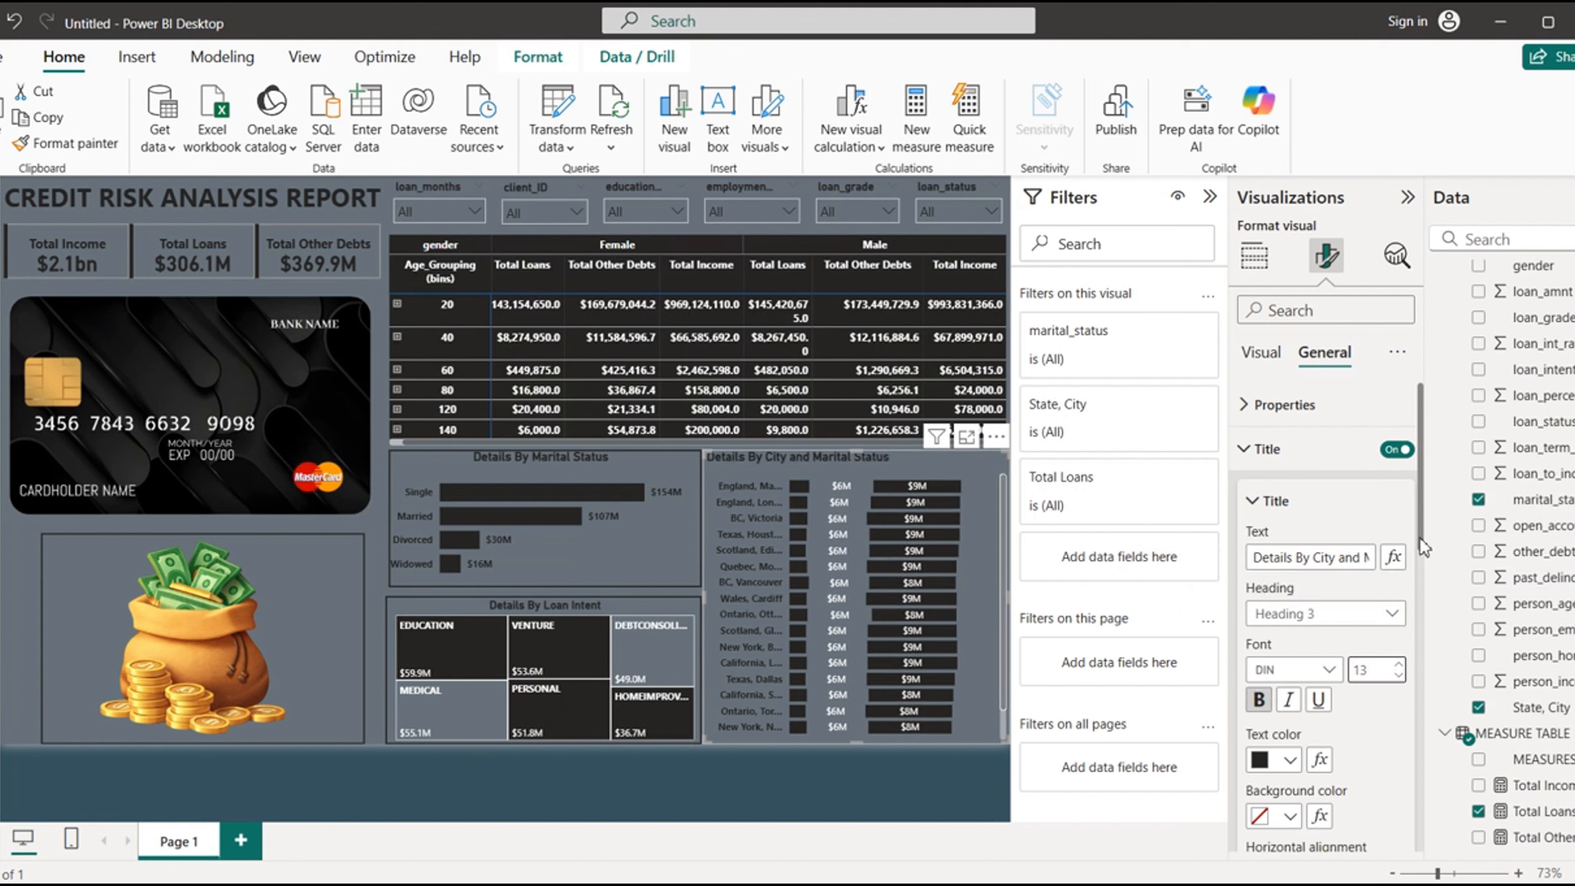
drag(1418, 526, 1425, 645)
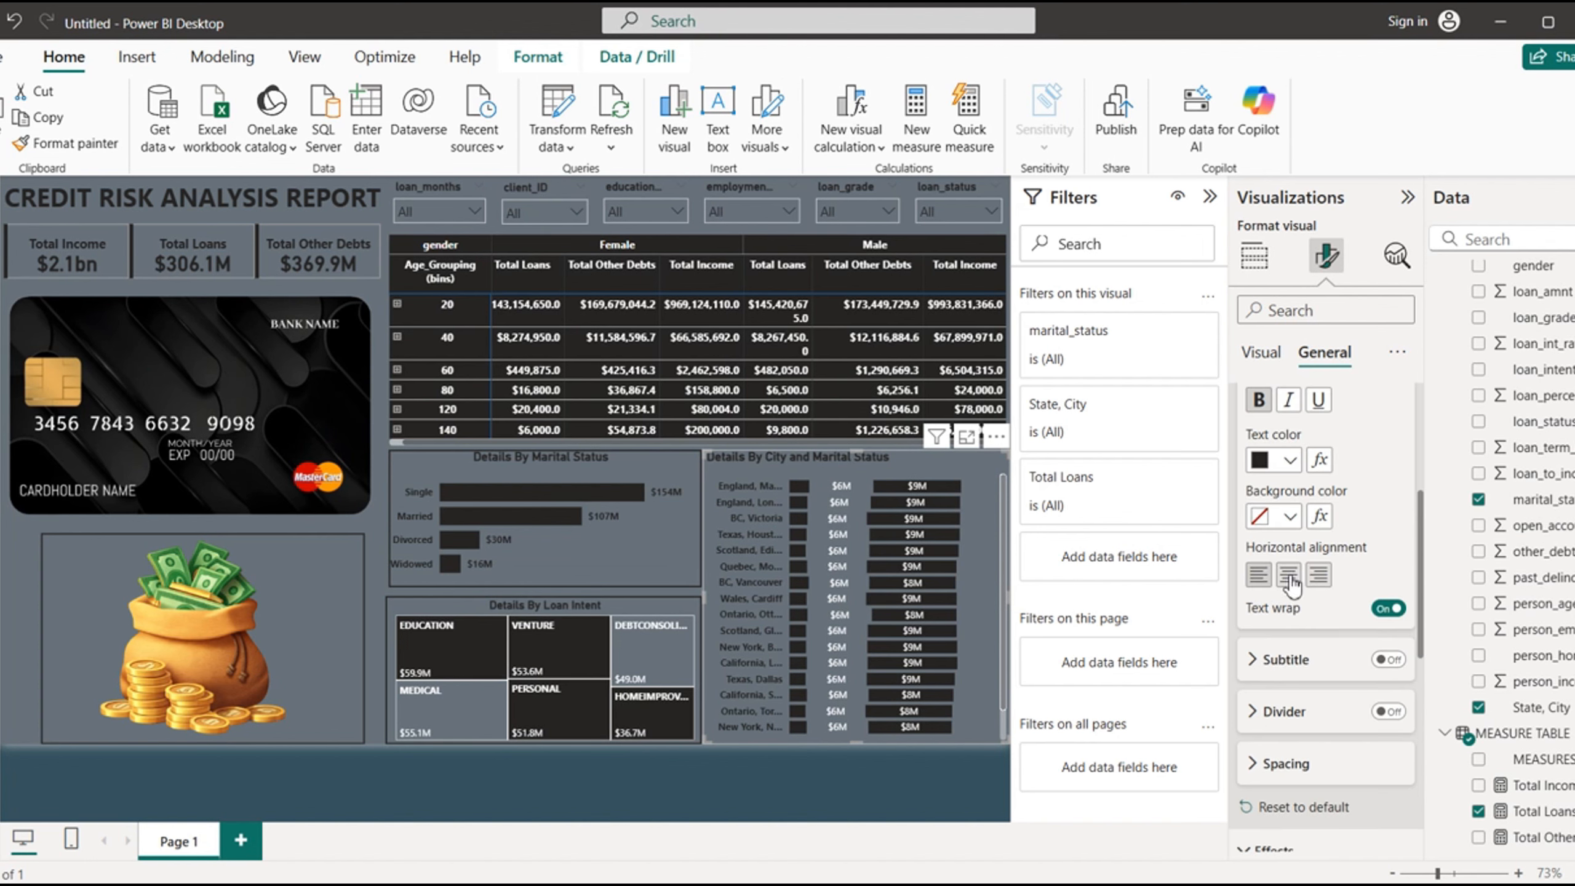
click(1289, 578)
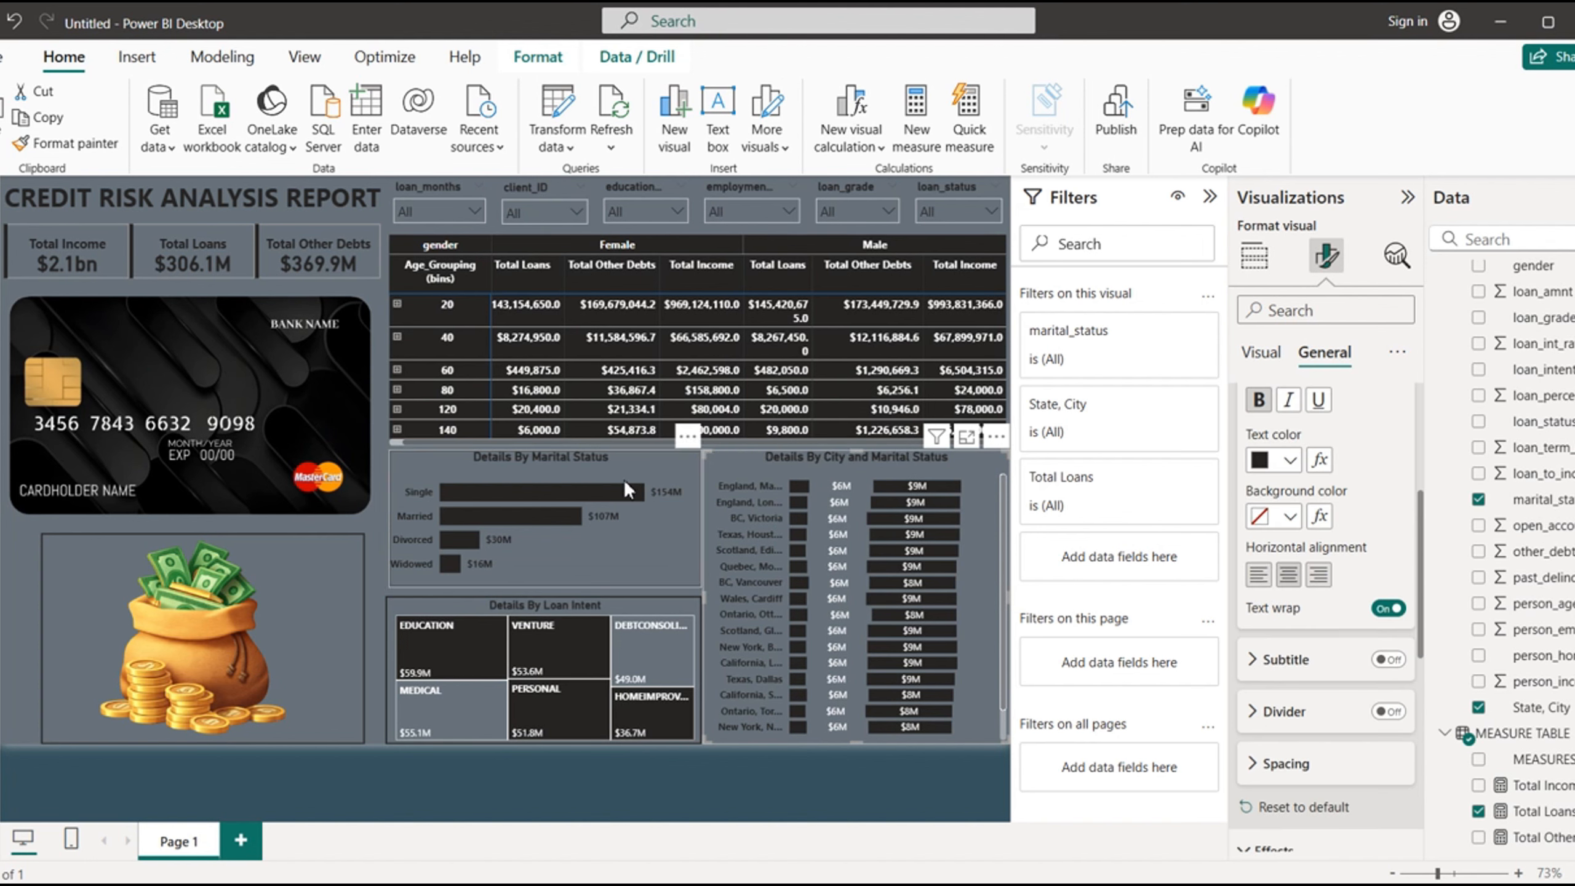
click(731, 783)
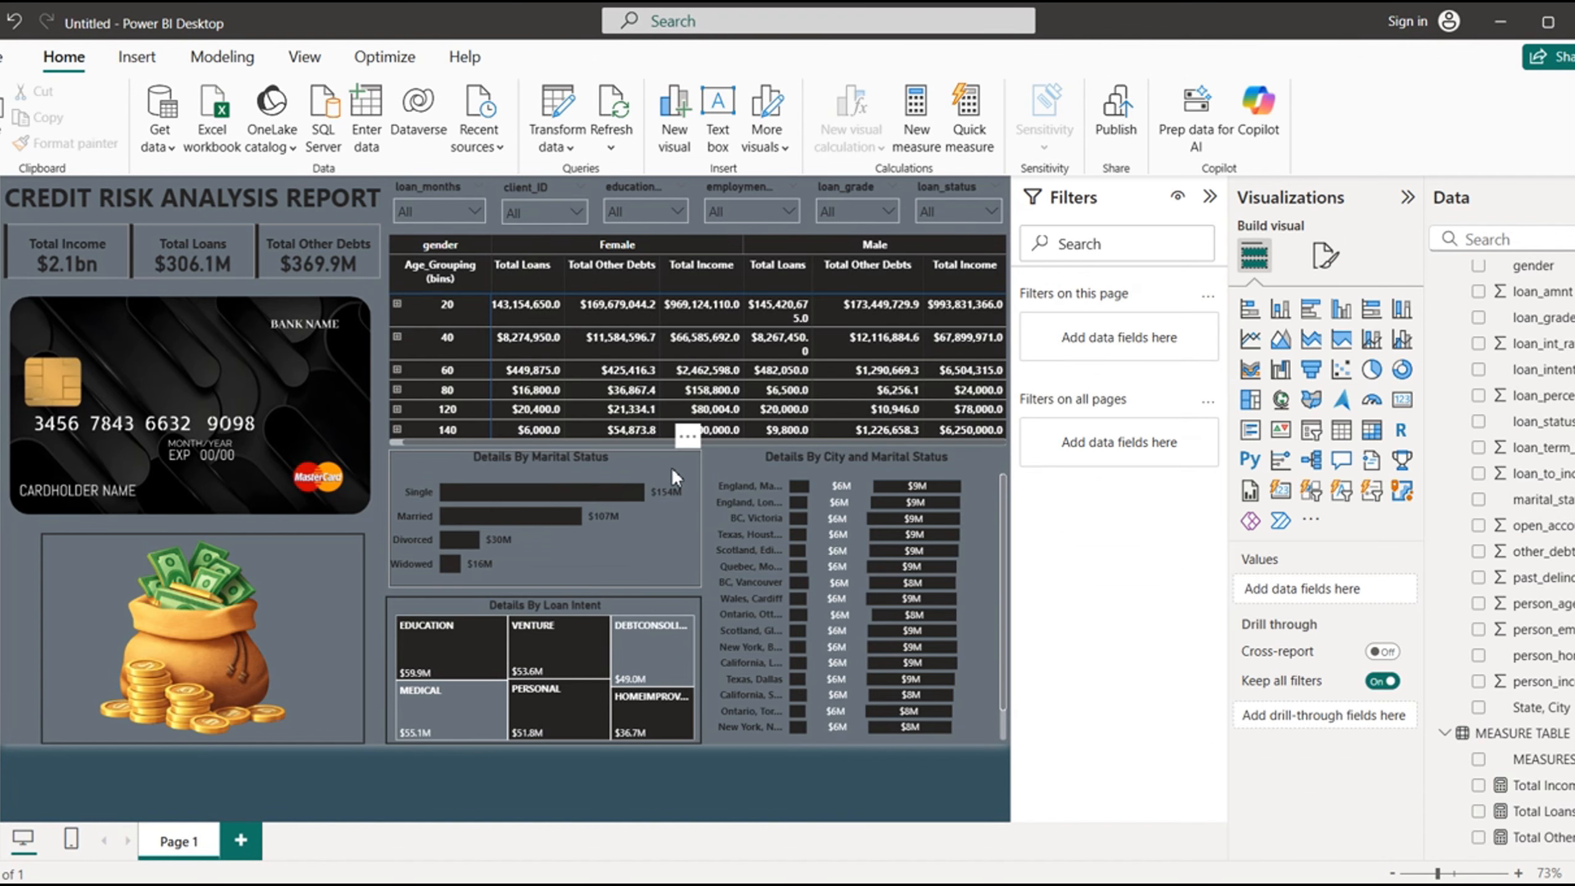
- Send the rectangle shape around the marital status bar chart to the back, dismissing the sign-in prompts
click(613, 464)
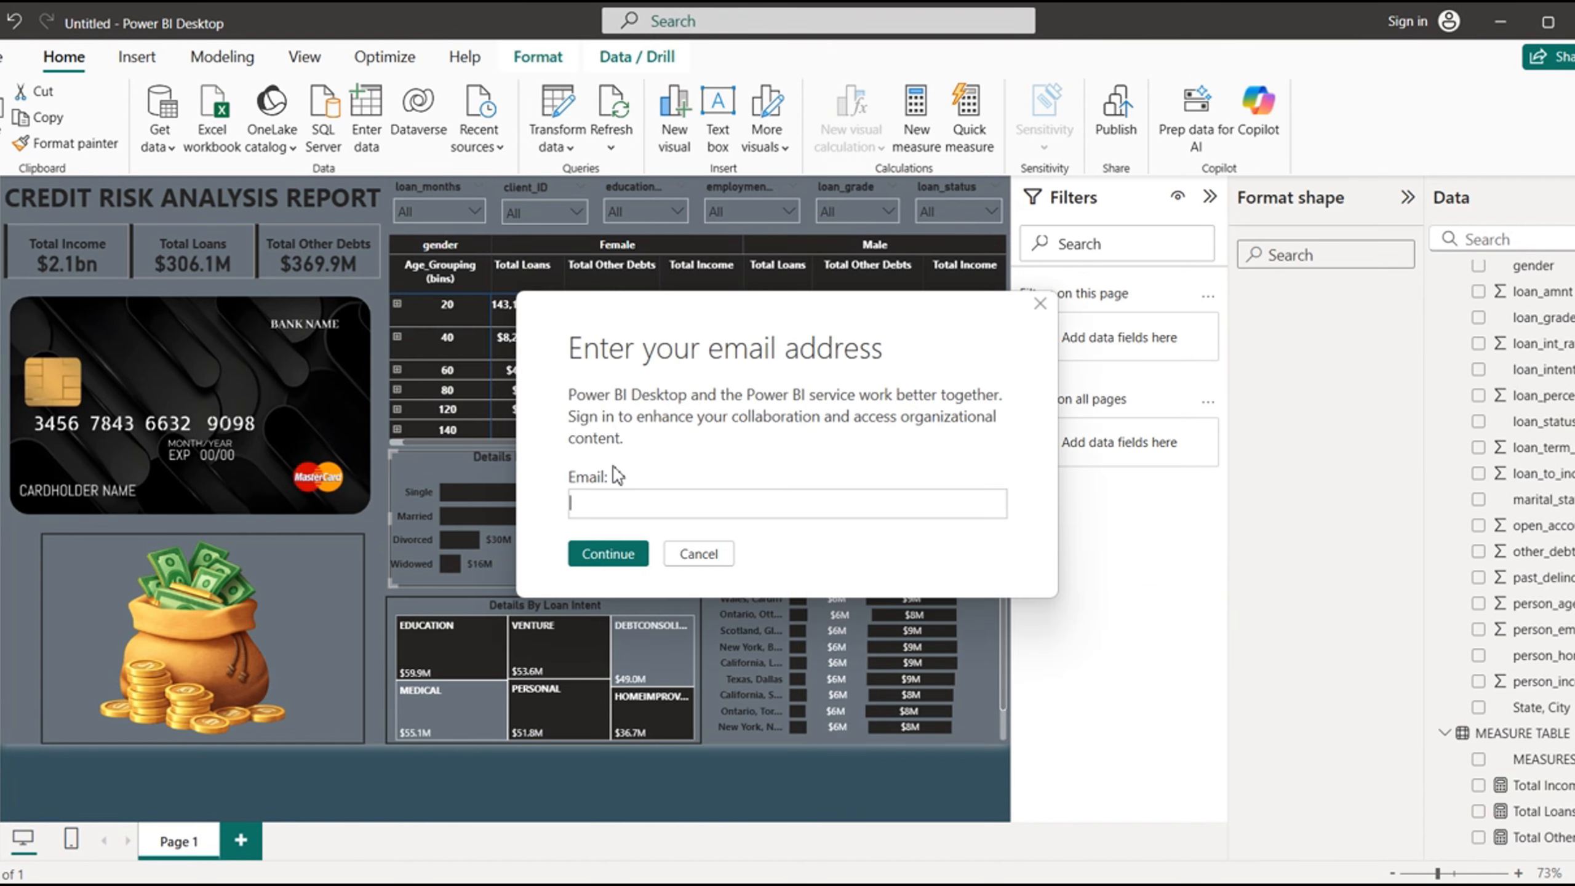
click(699, 554)
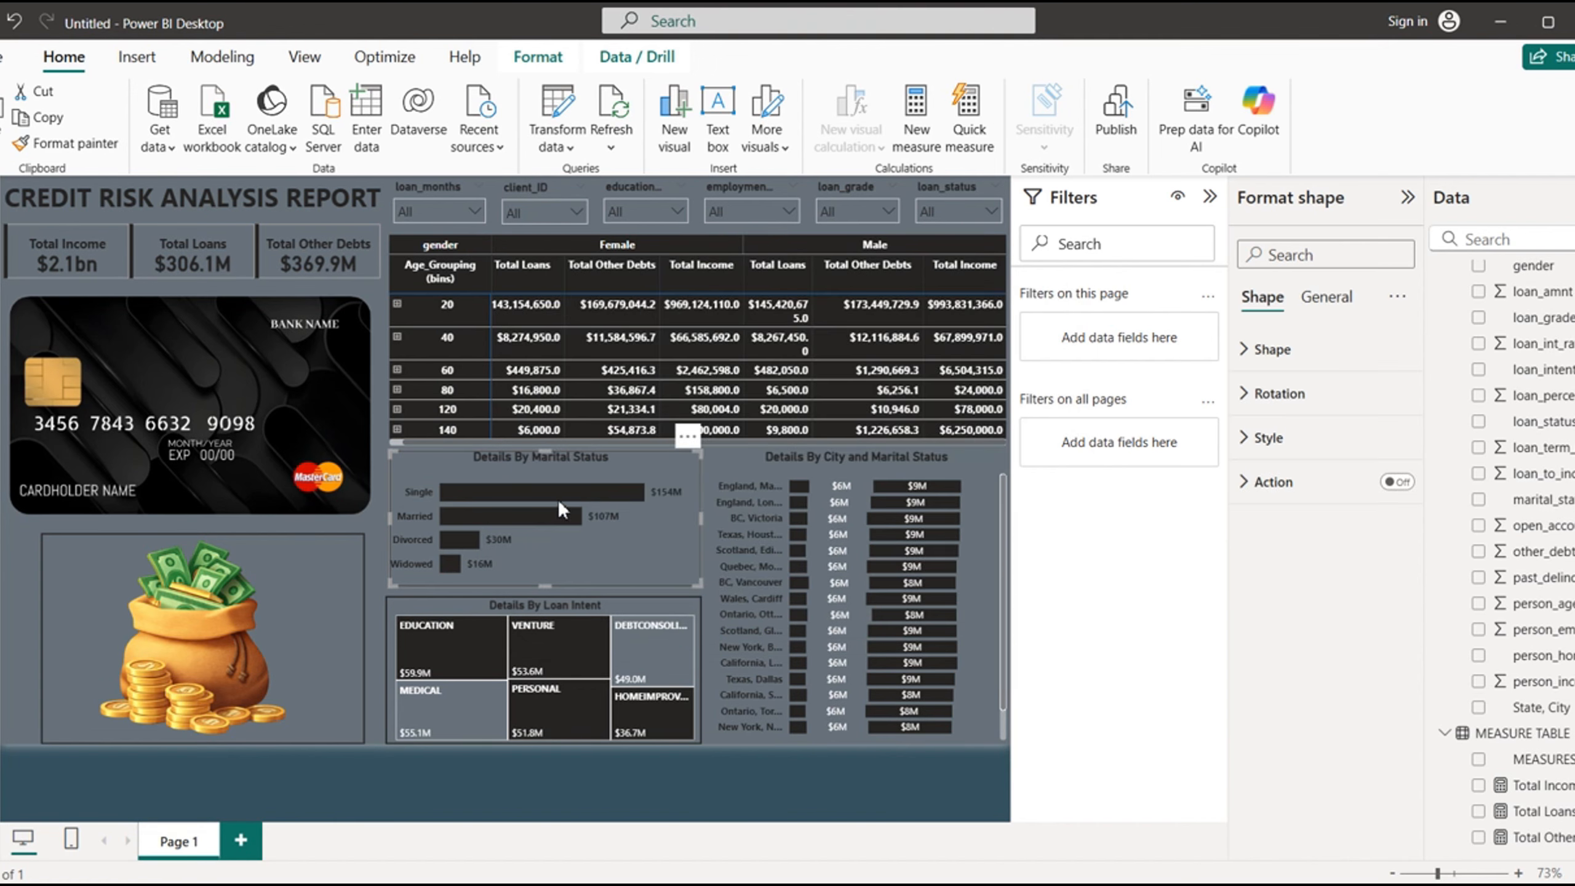
click(539, 59)
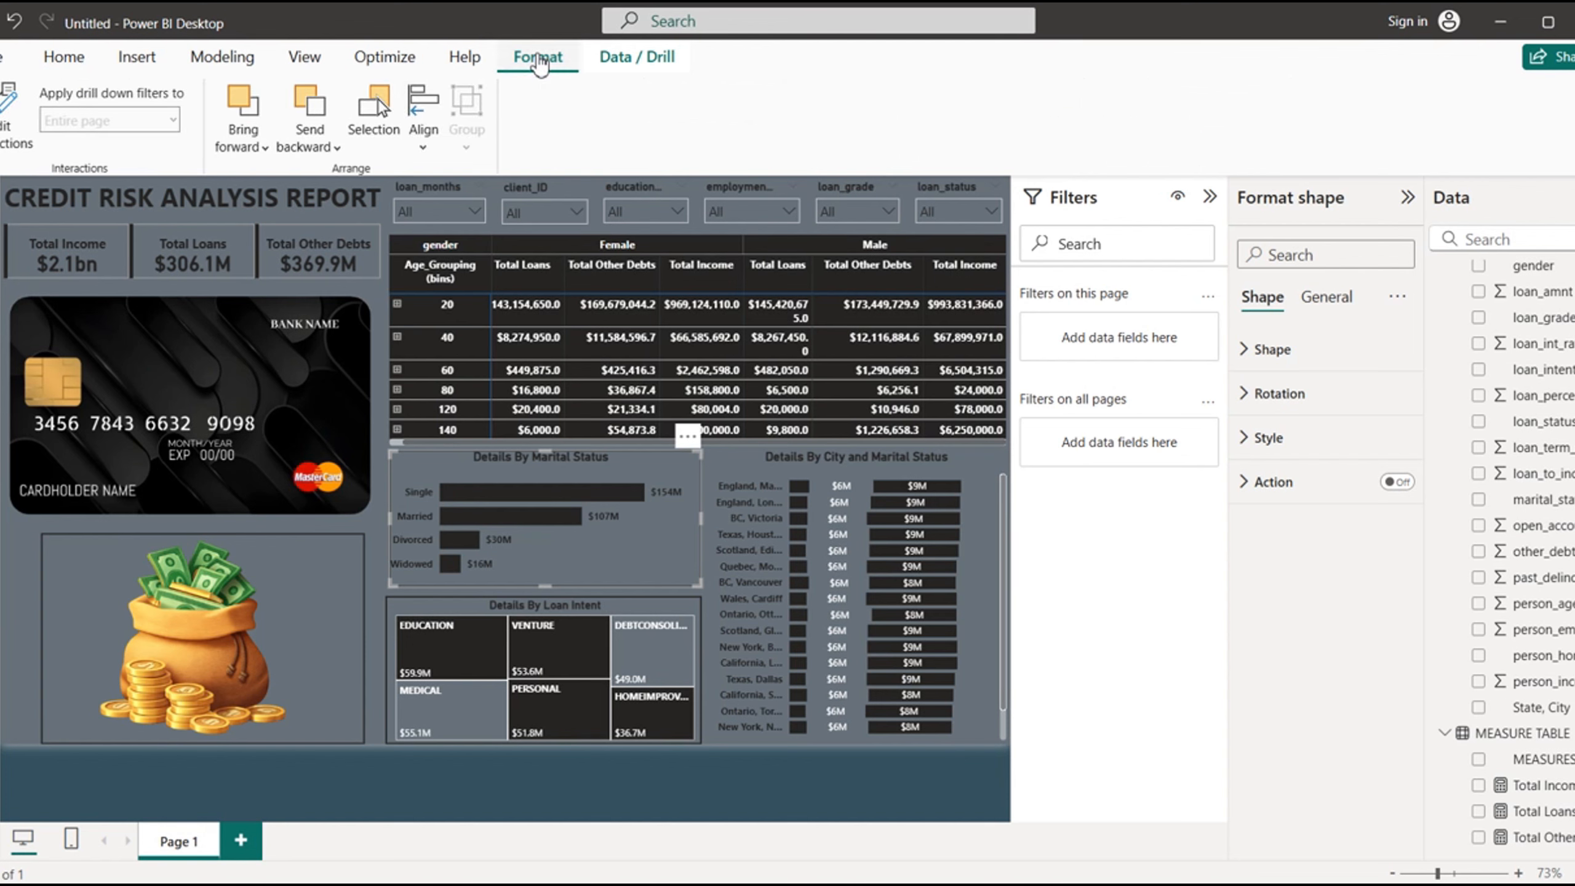
click(333, 148)
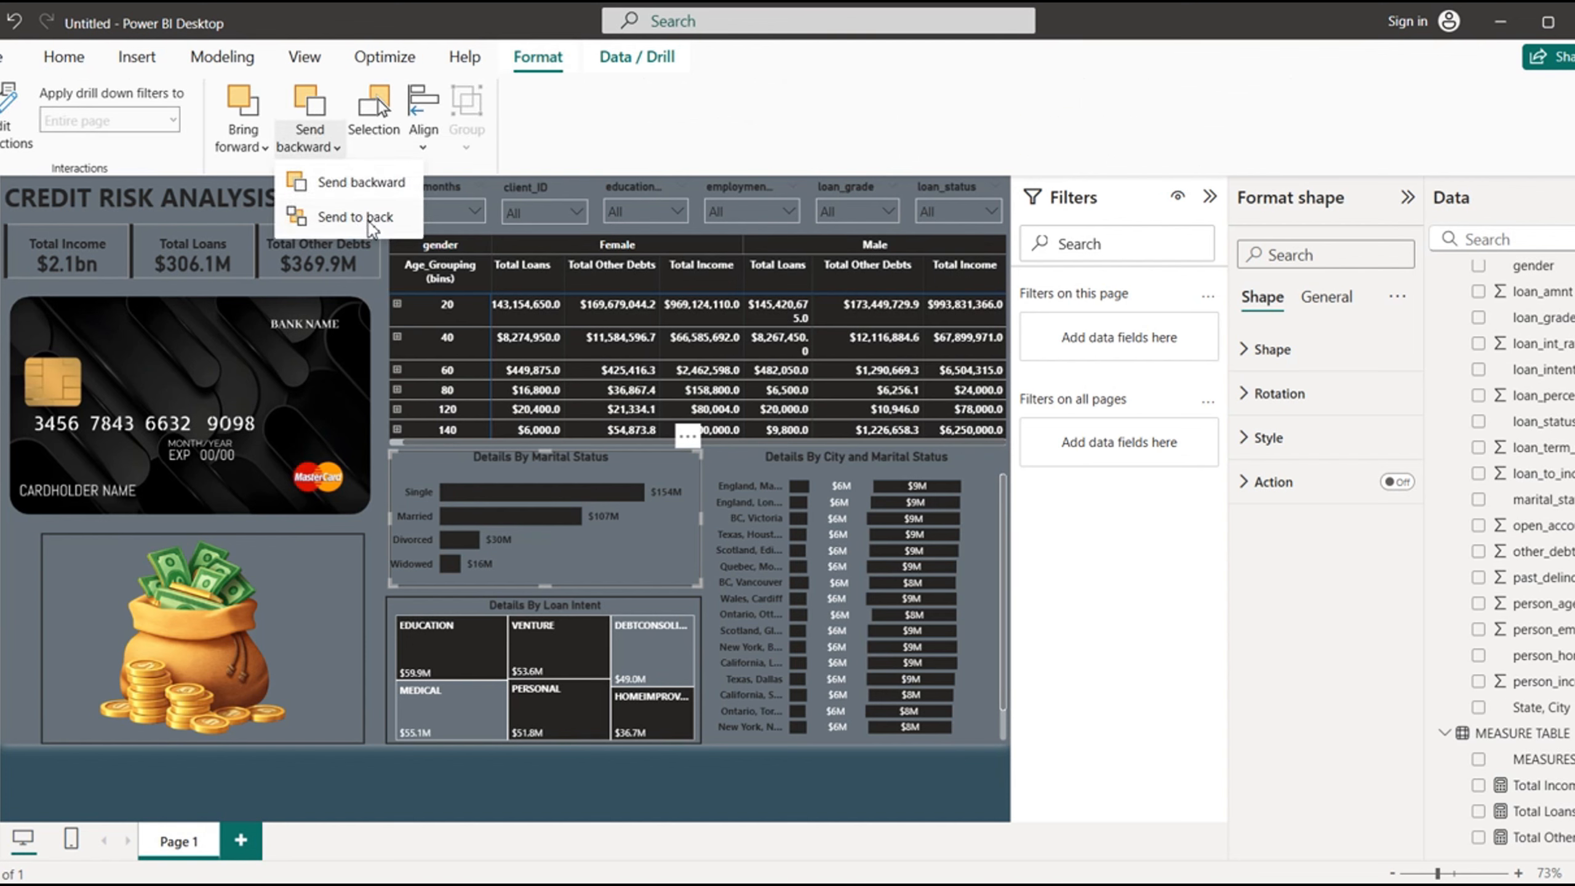
click(357, 215)
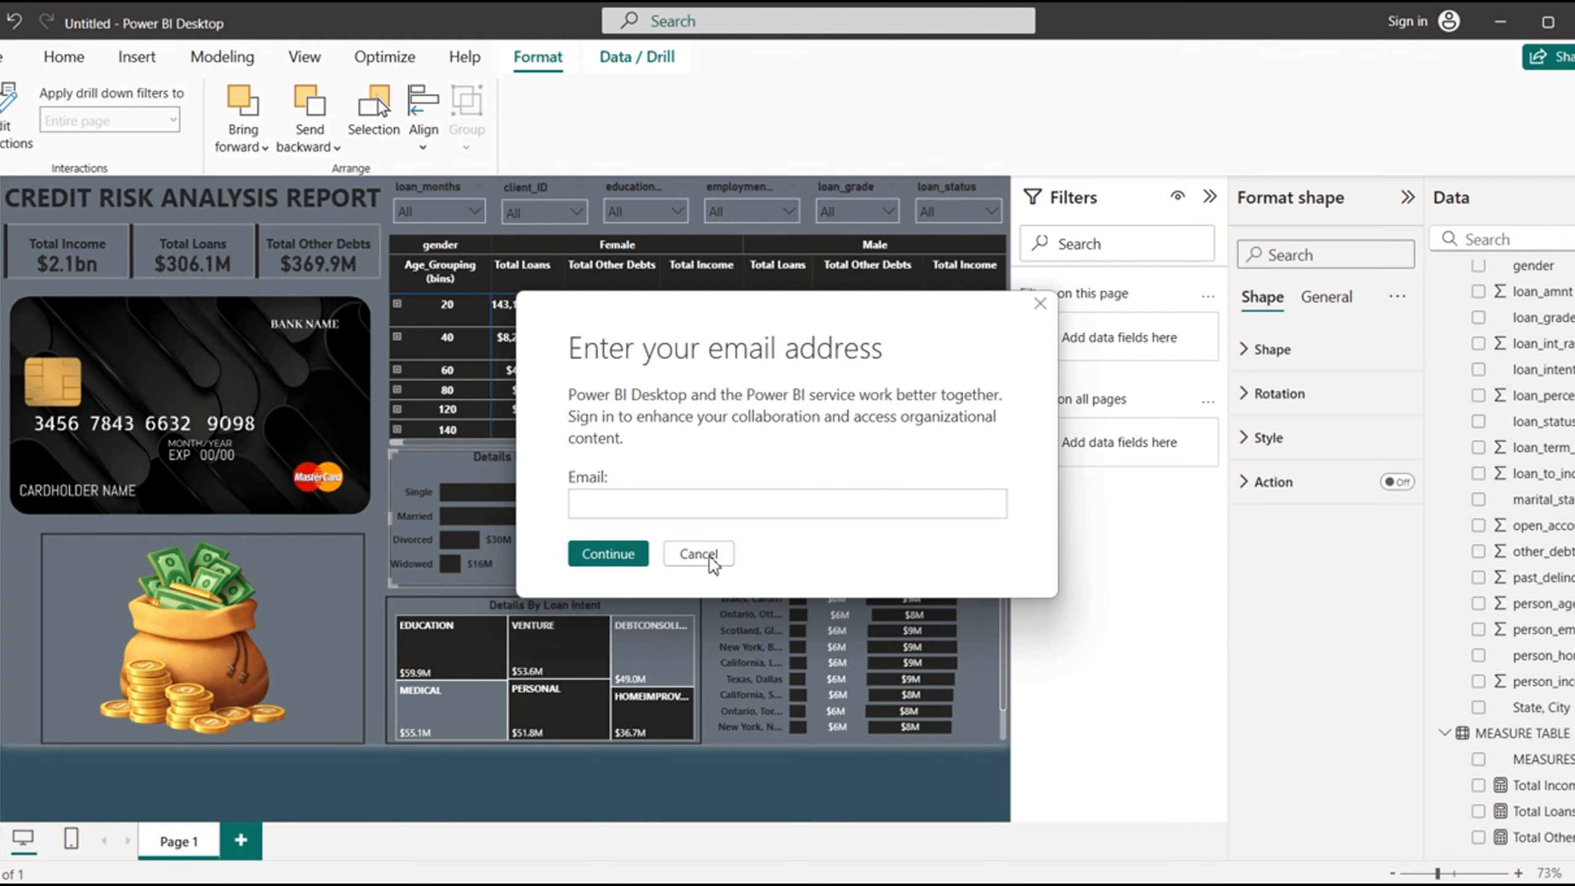
click(709, 557)
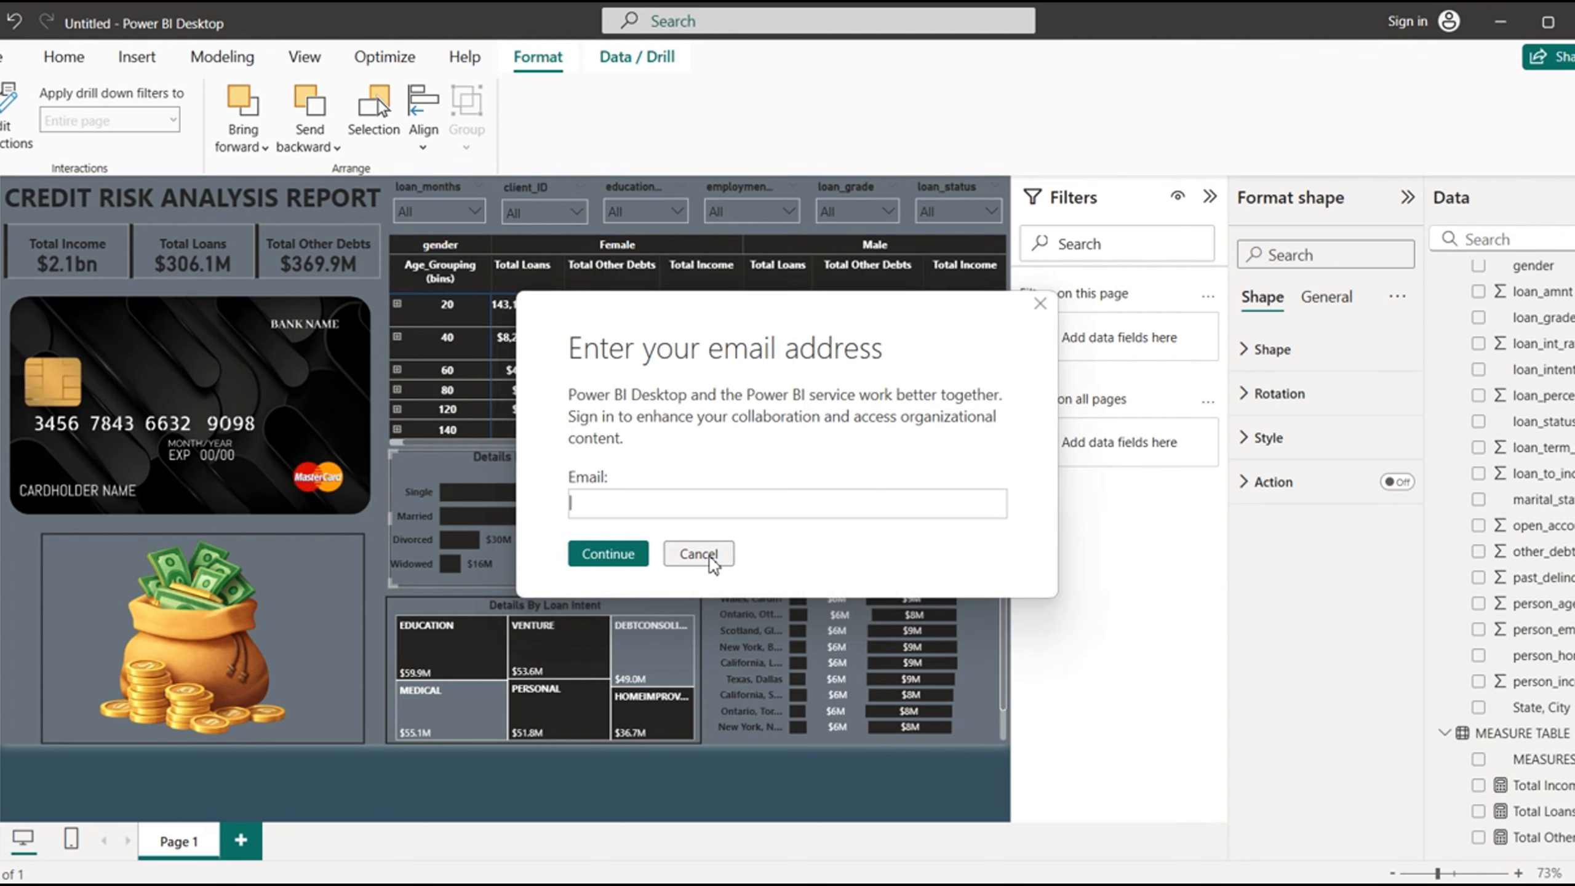
click(709, 556)
click(709, 557)
click(719, 786)
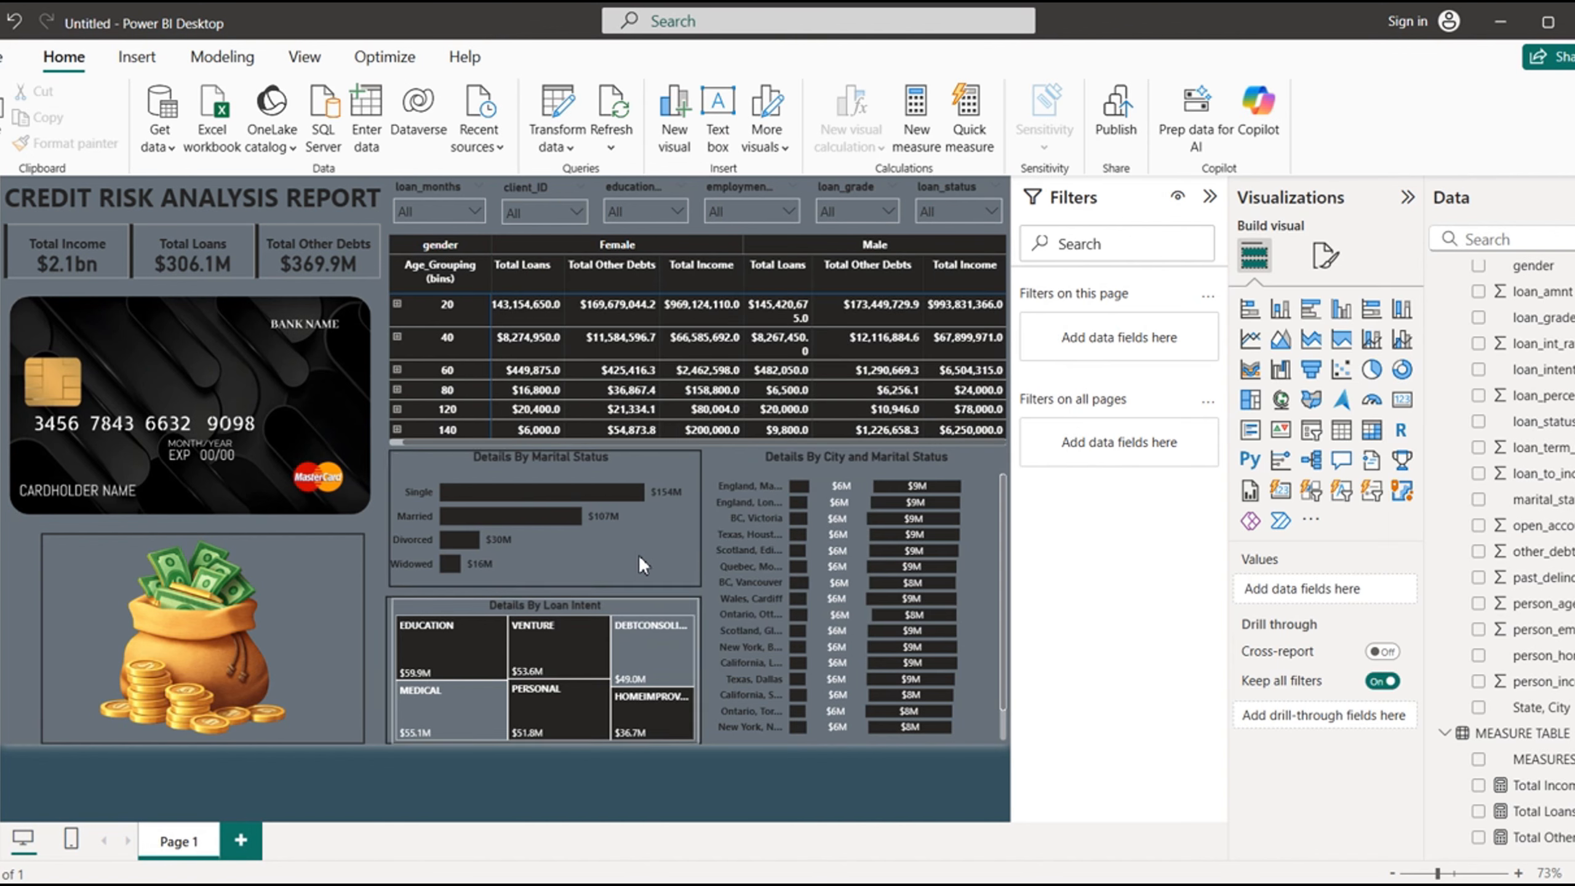
- Replace marital_status with the person home ownership field on the Y-axis of the "Details By Marital Status" bar chart
click(621, 527)
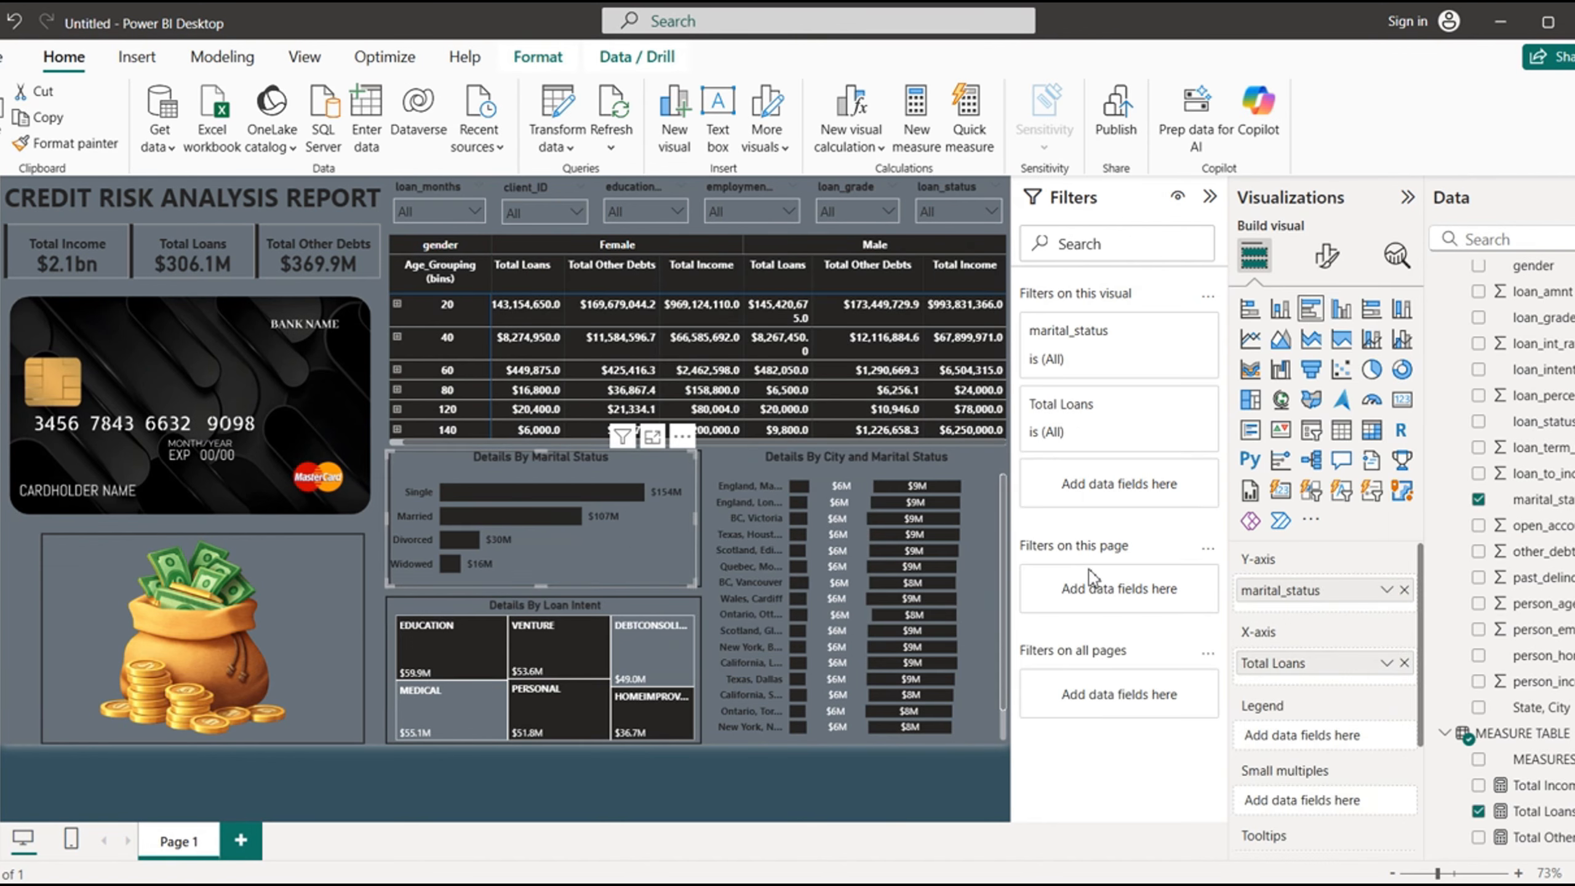
click(1479, 501)
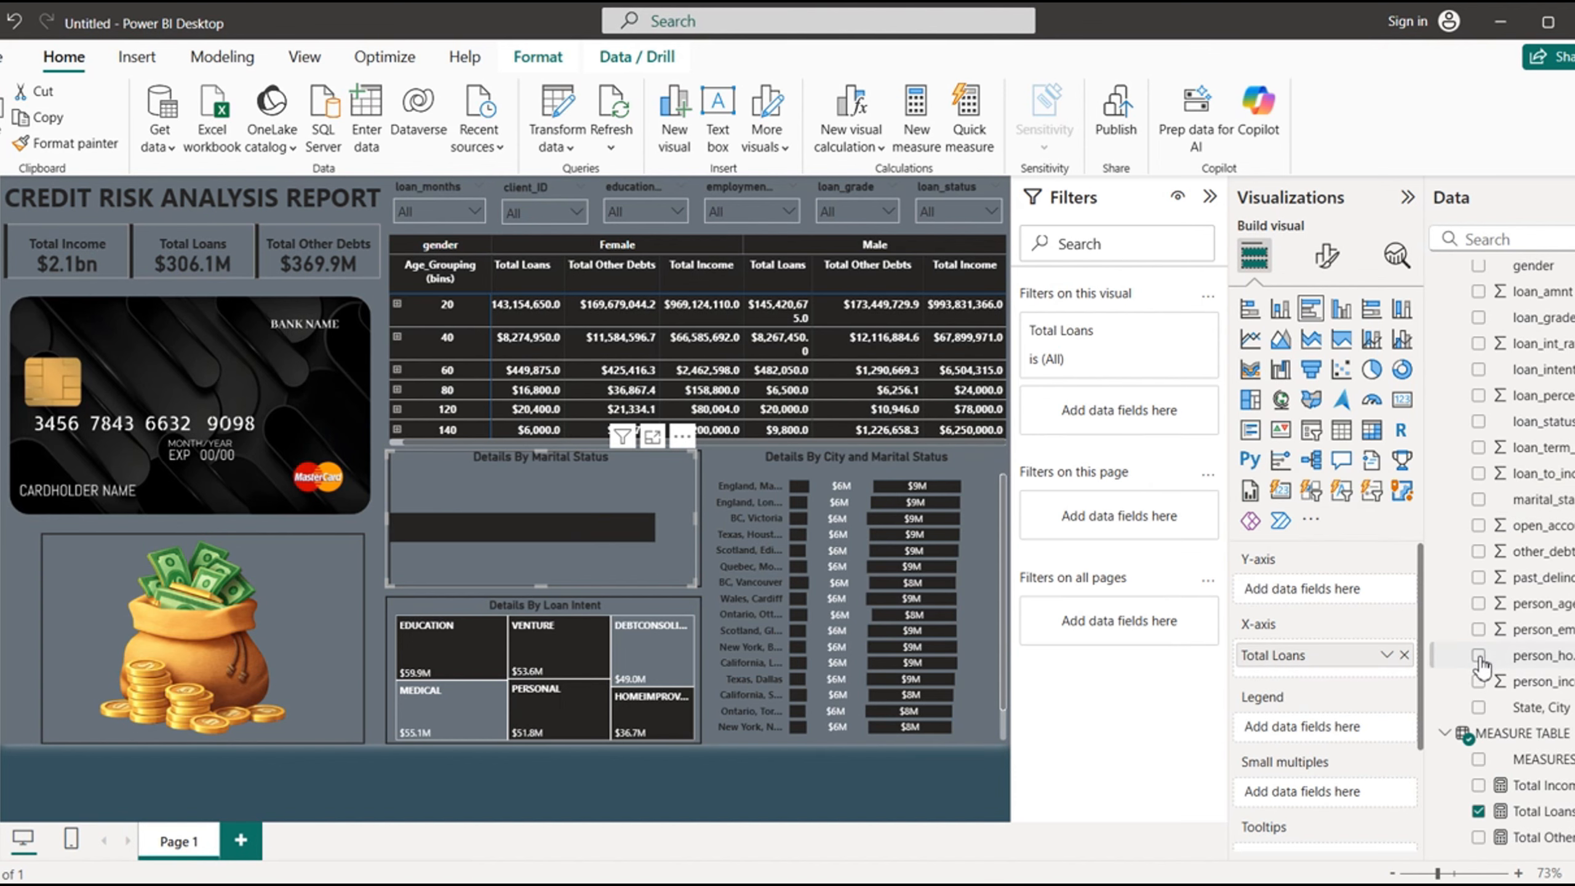
click(1481, 658)
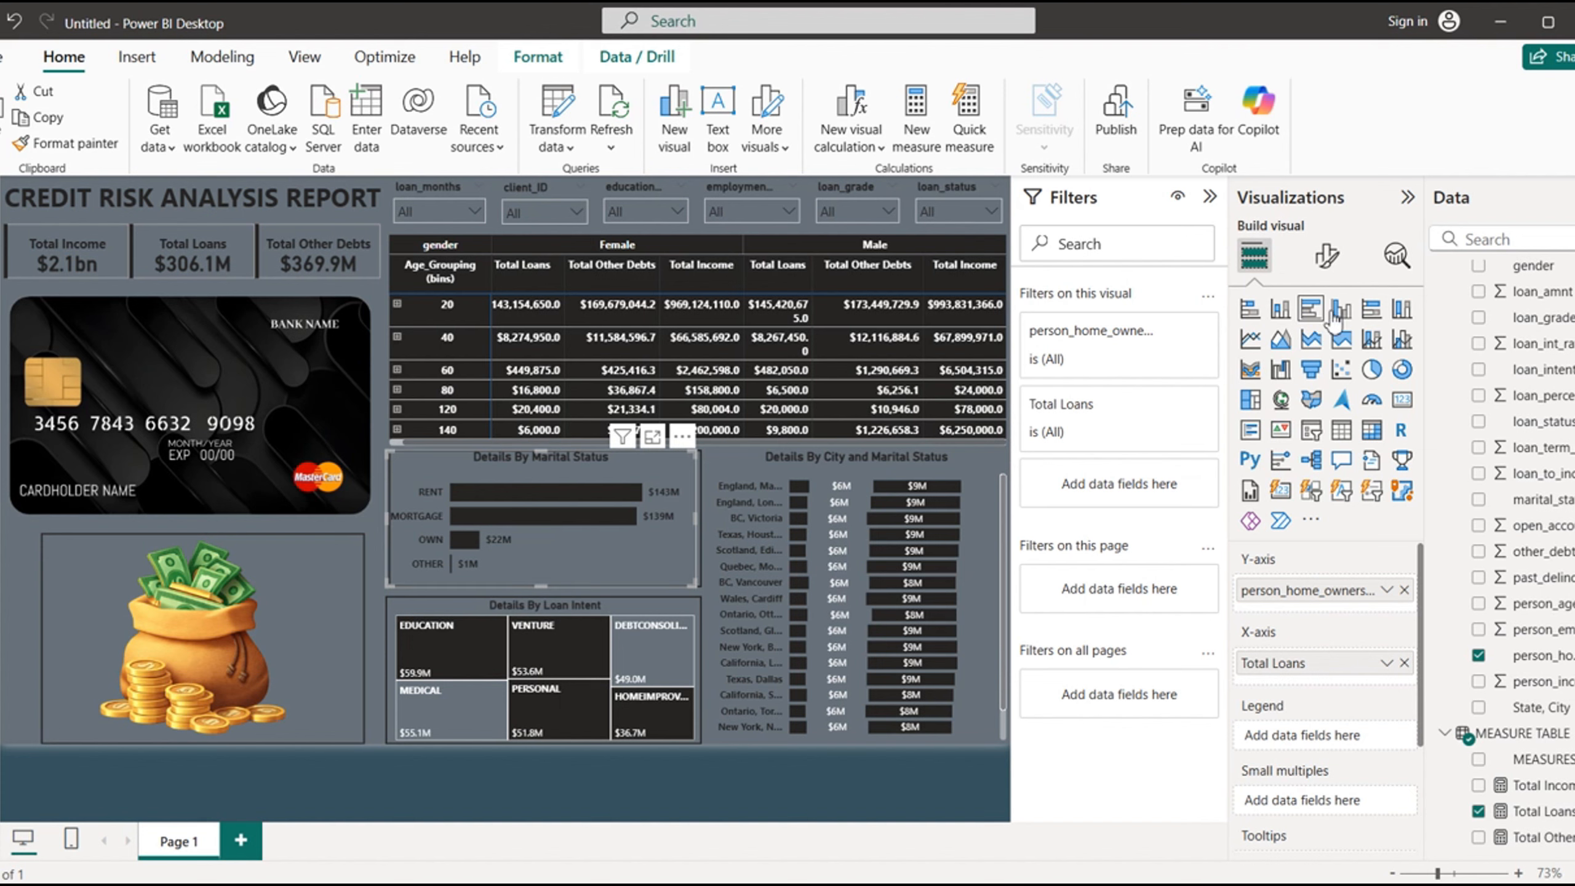
- Change the home ownership bar chart's title to "Details By Person Home"
click(1330, 261)
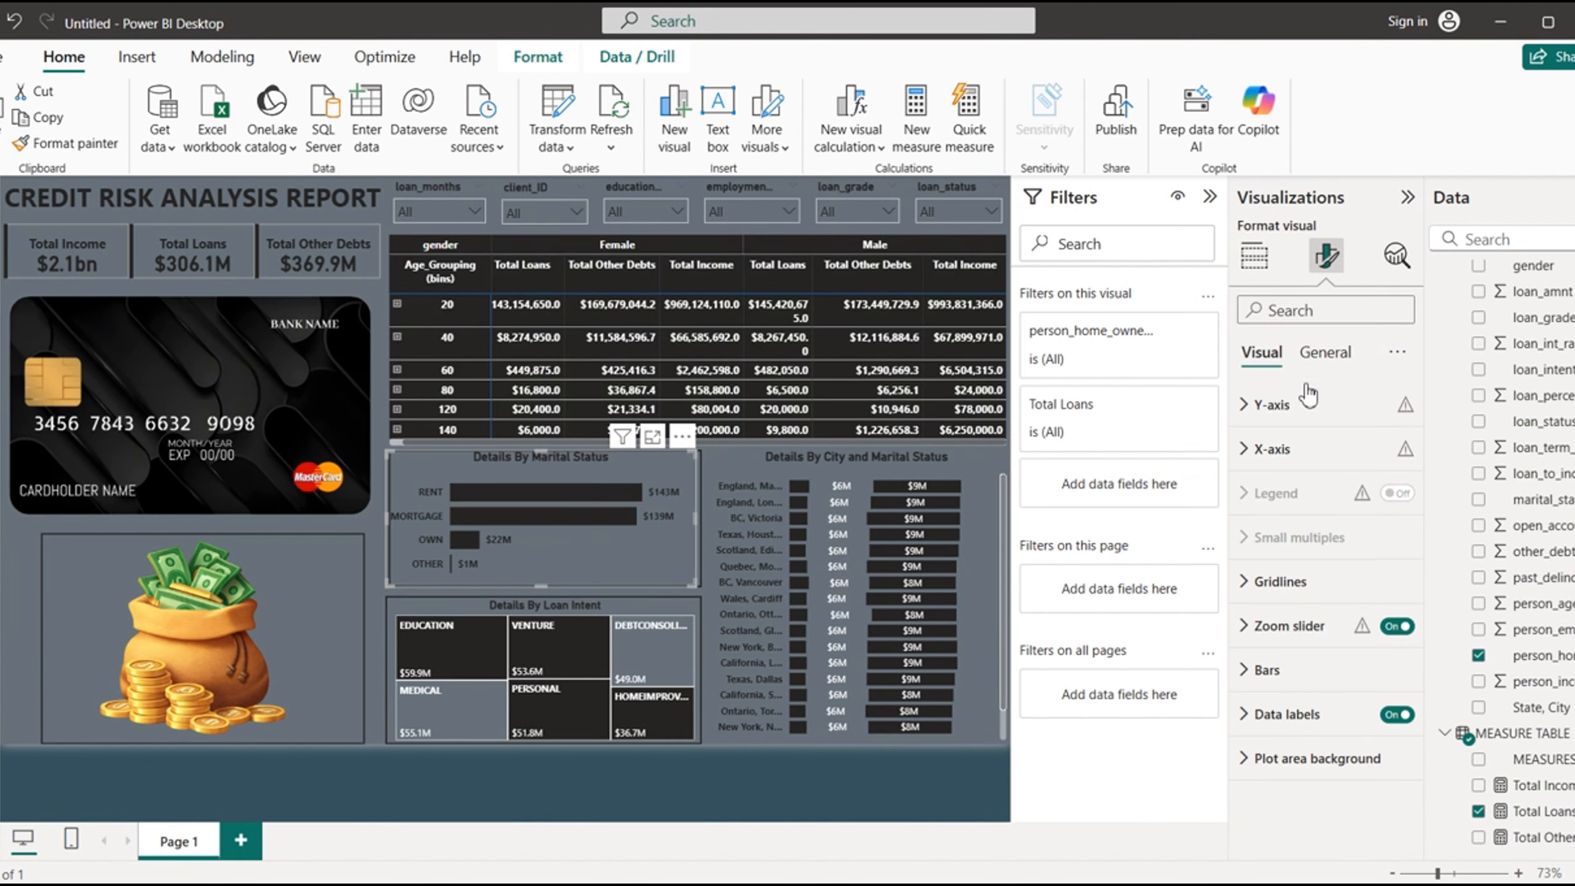
click(1326, 355)
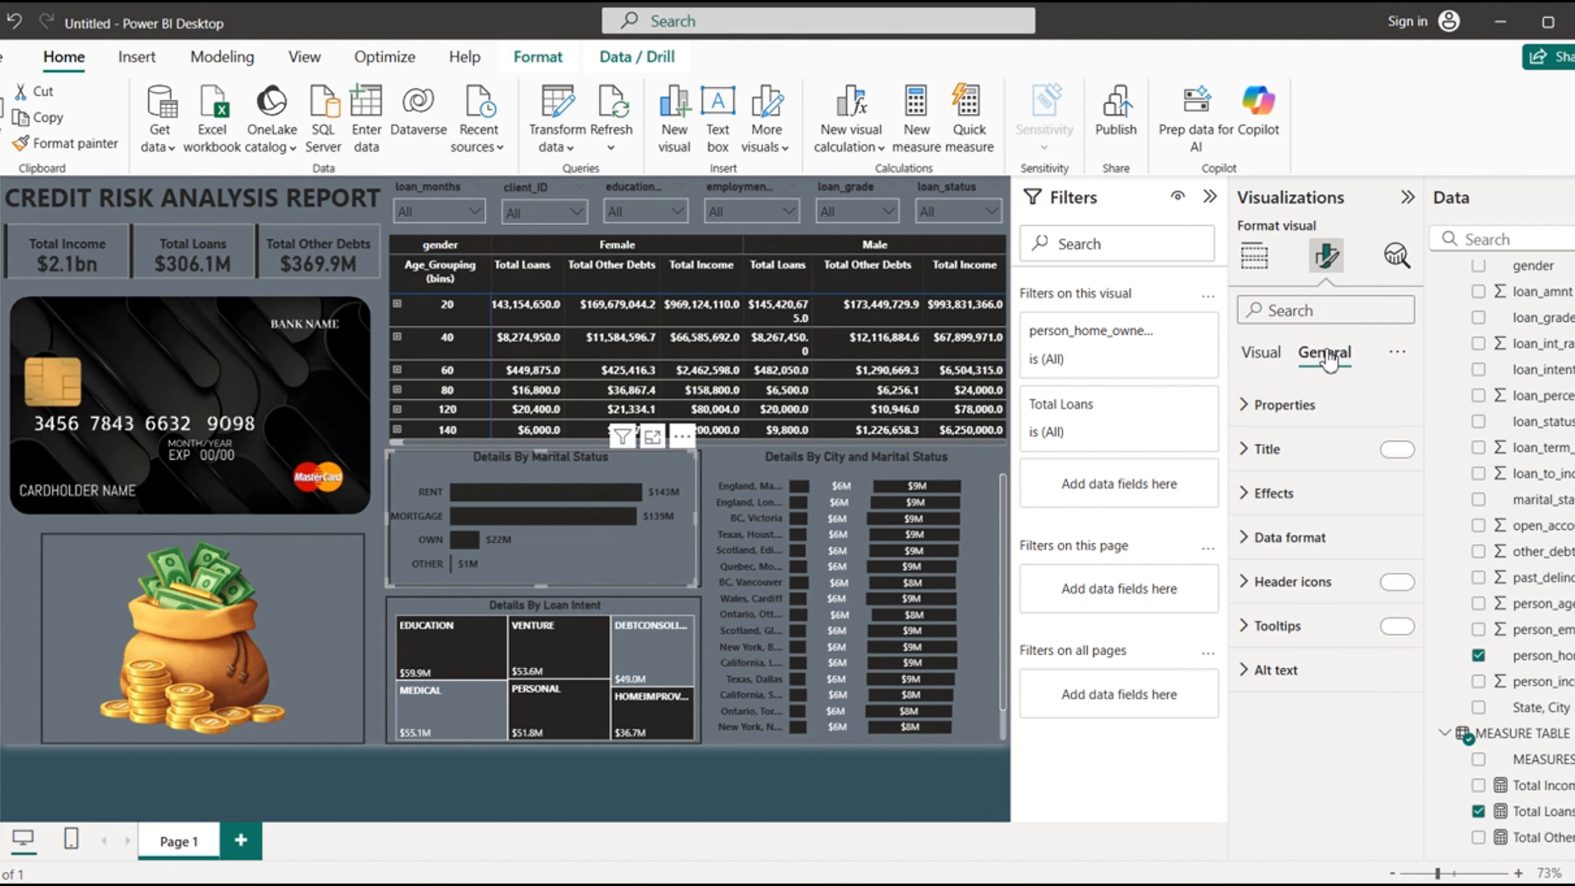
click(1244, 458)
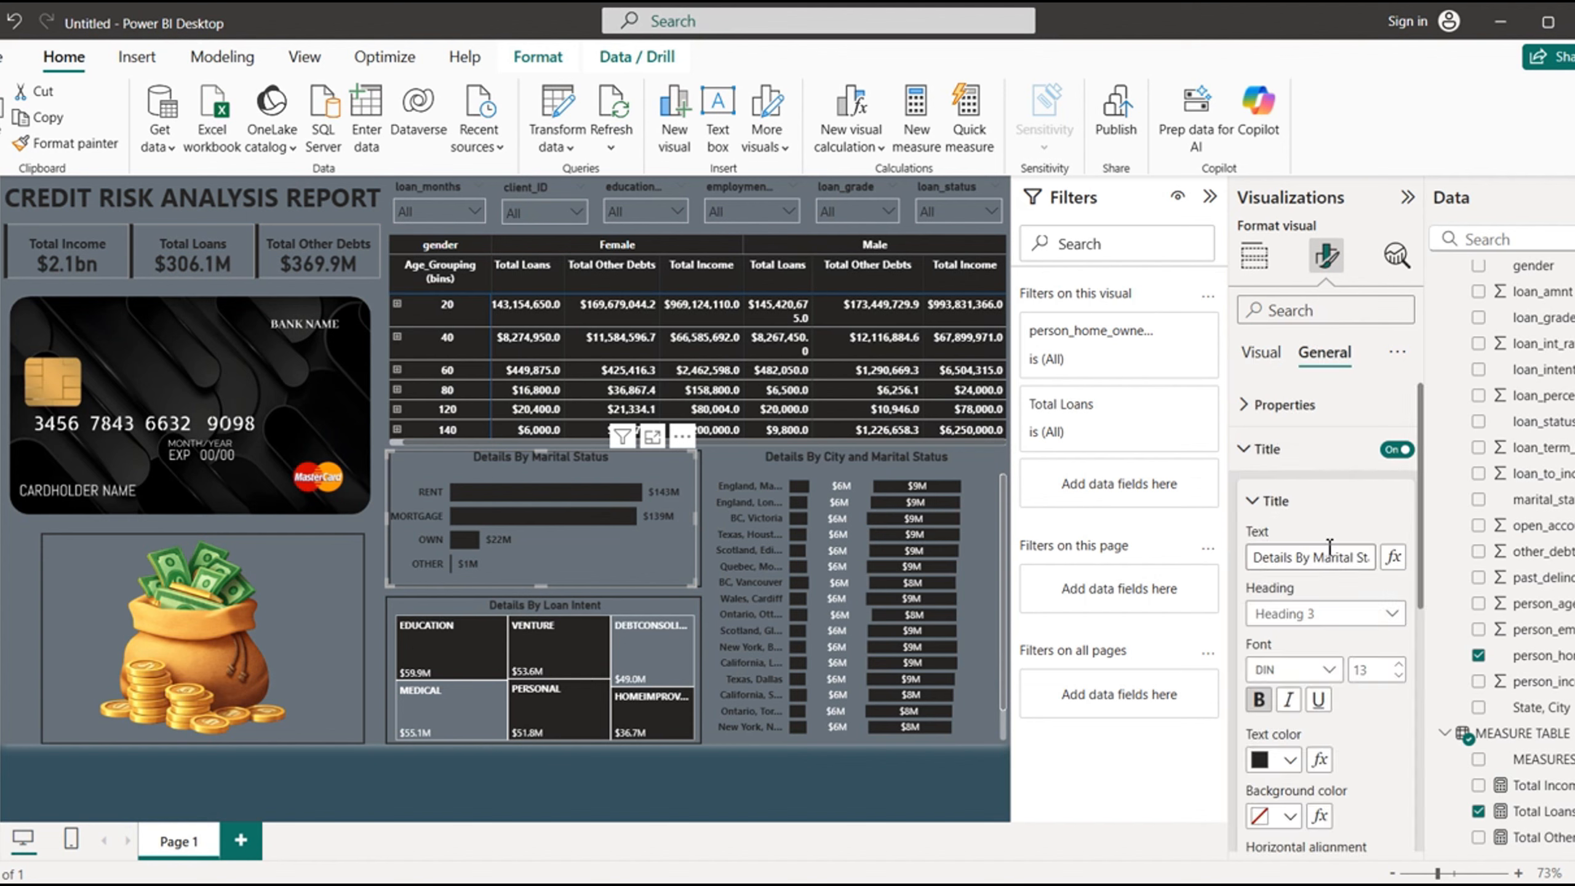
drag(1319, 562, 1377, 566)
text(P)
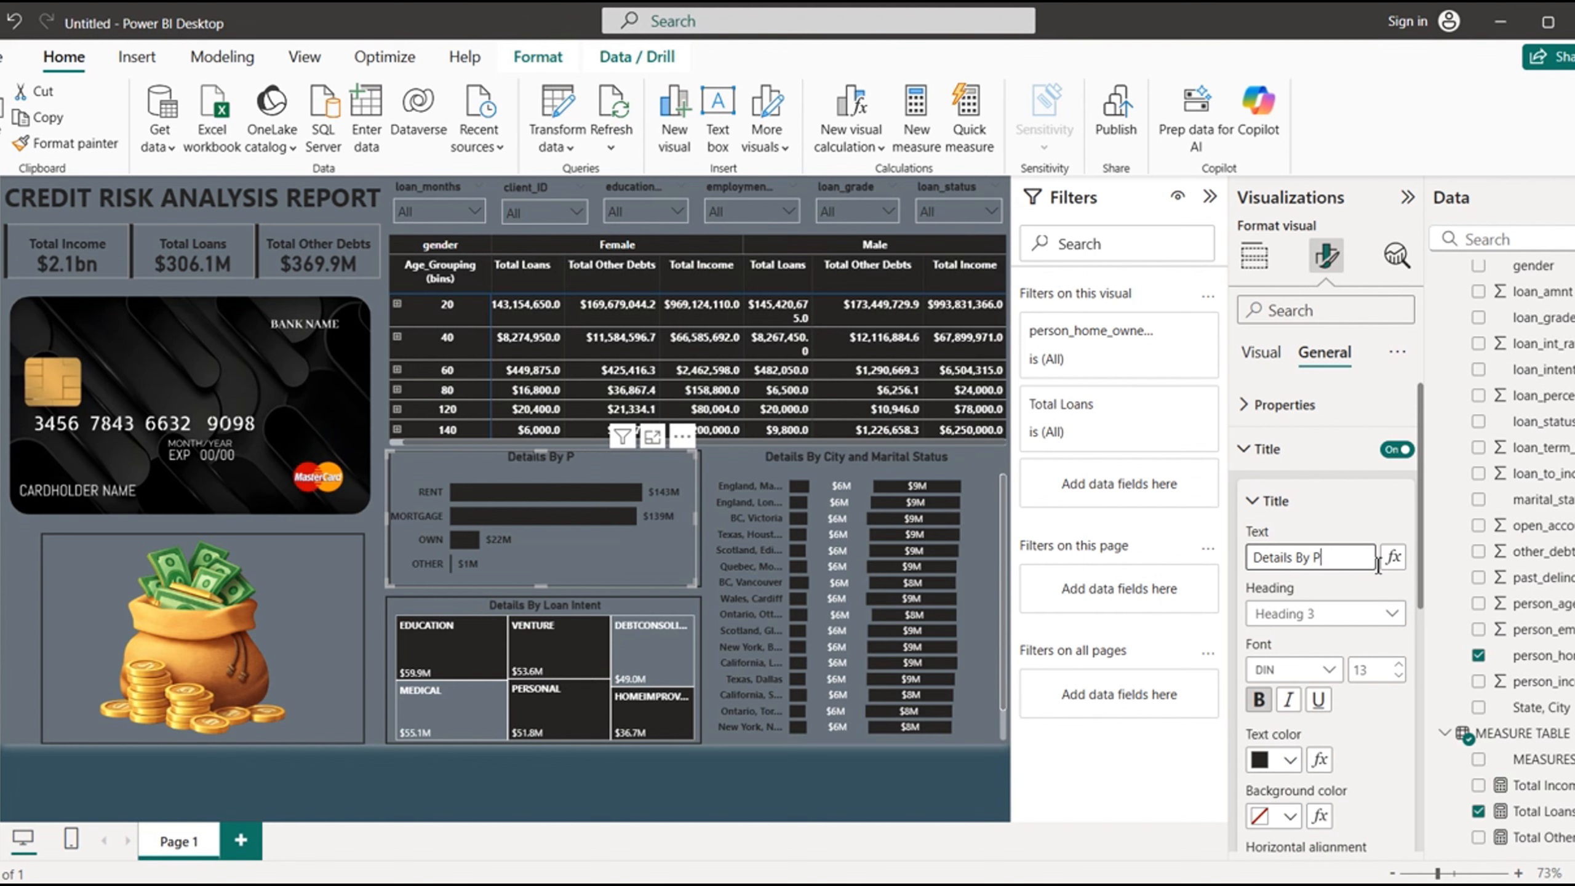
text(erson Home)
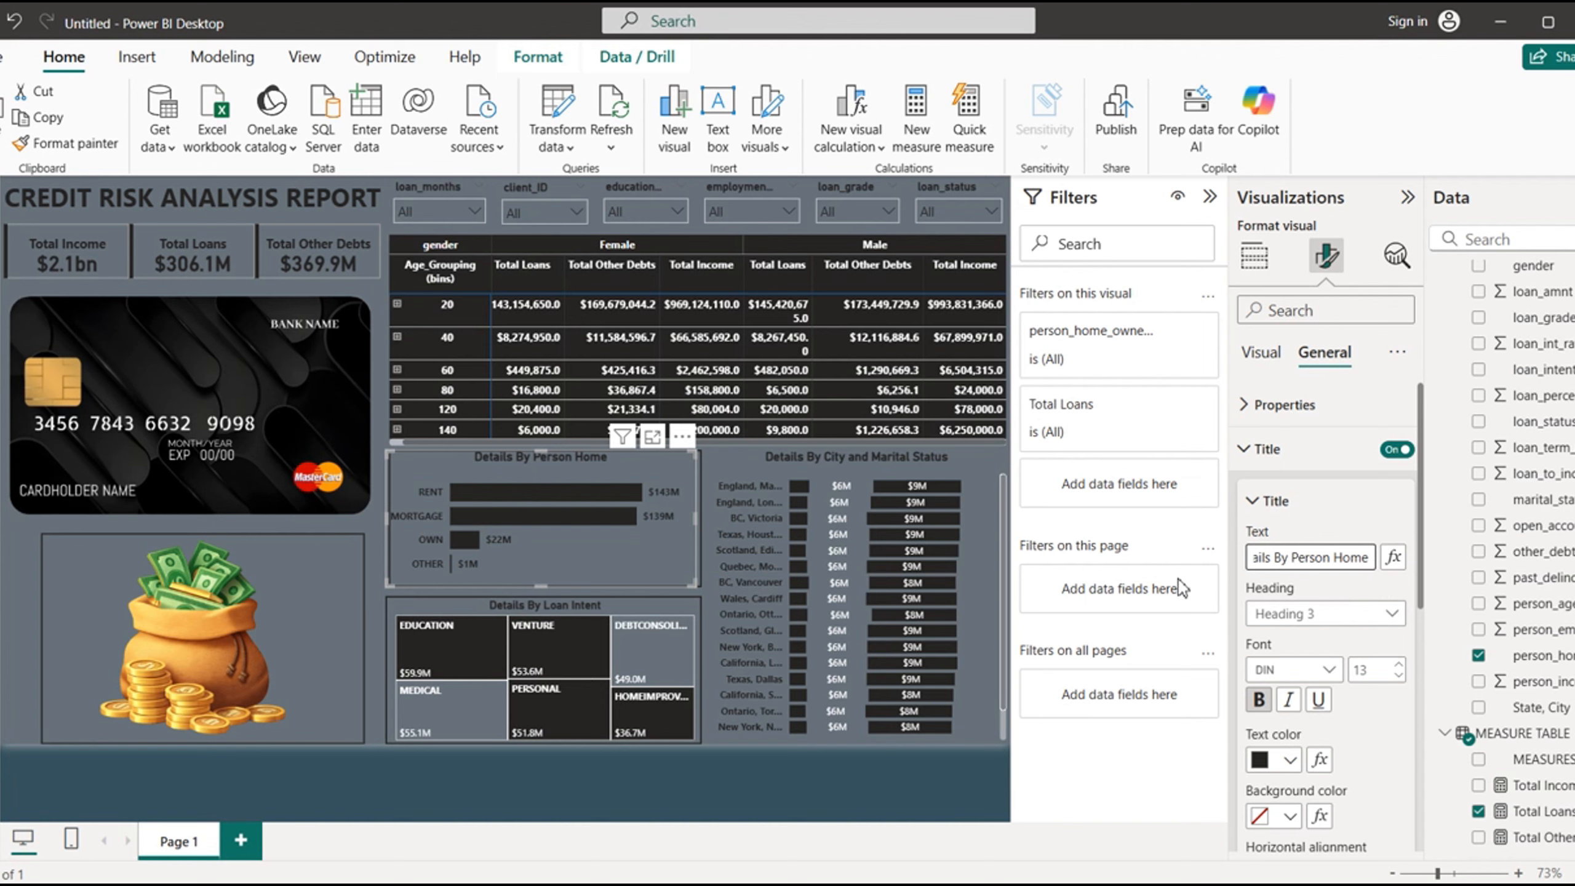
click(718, 805)
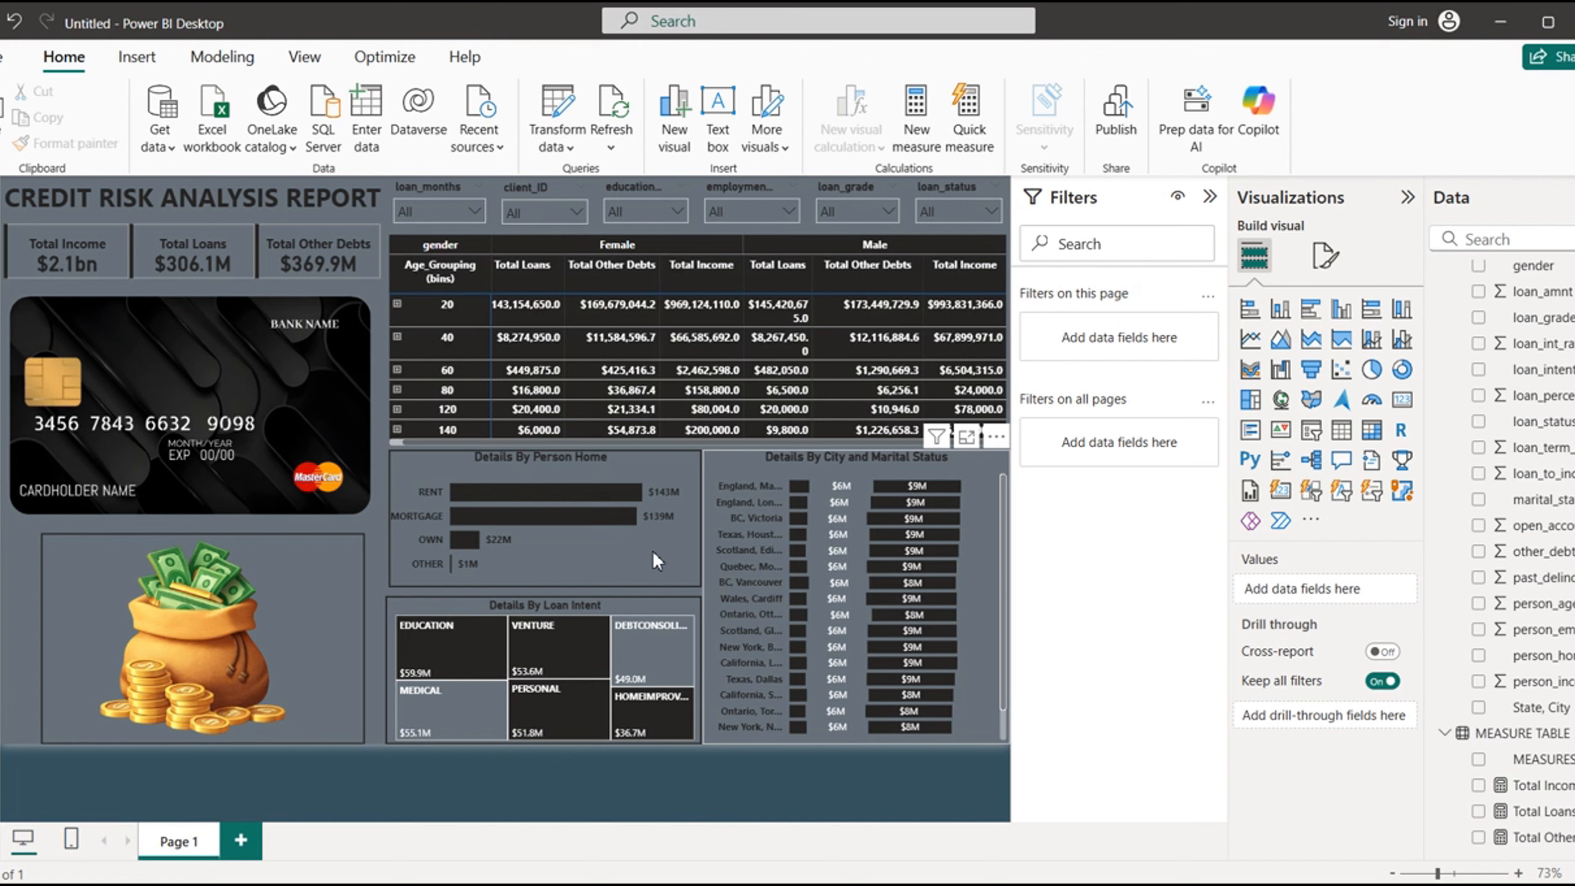
- Add Total Income and Total Other Debts as tooltips of the "Details By Person Home" bar chart
click(612, 462)
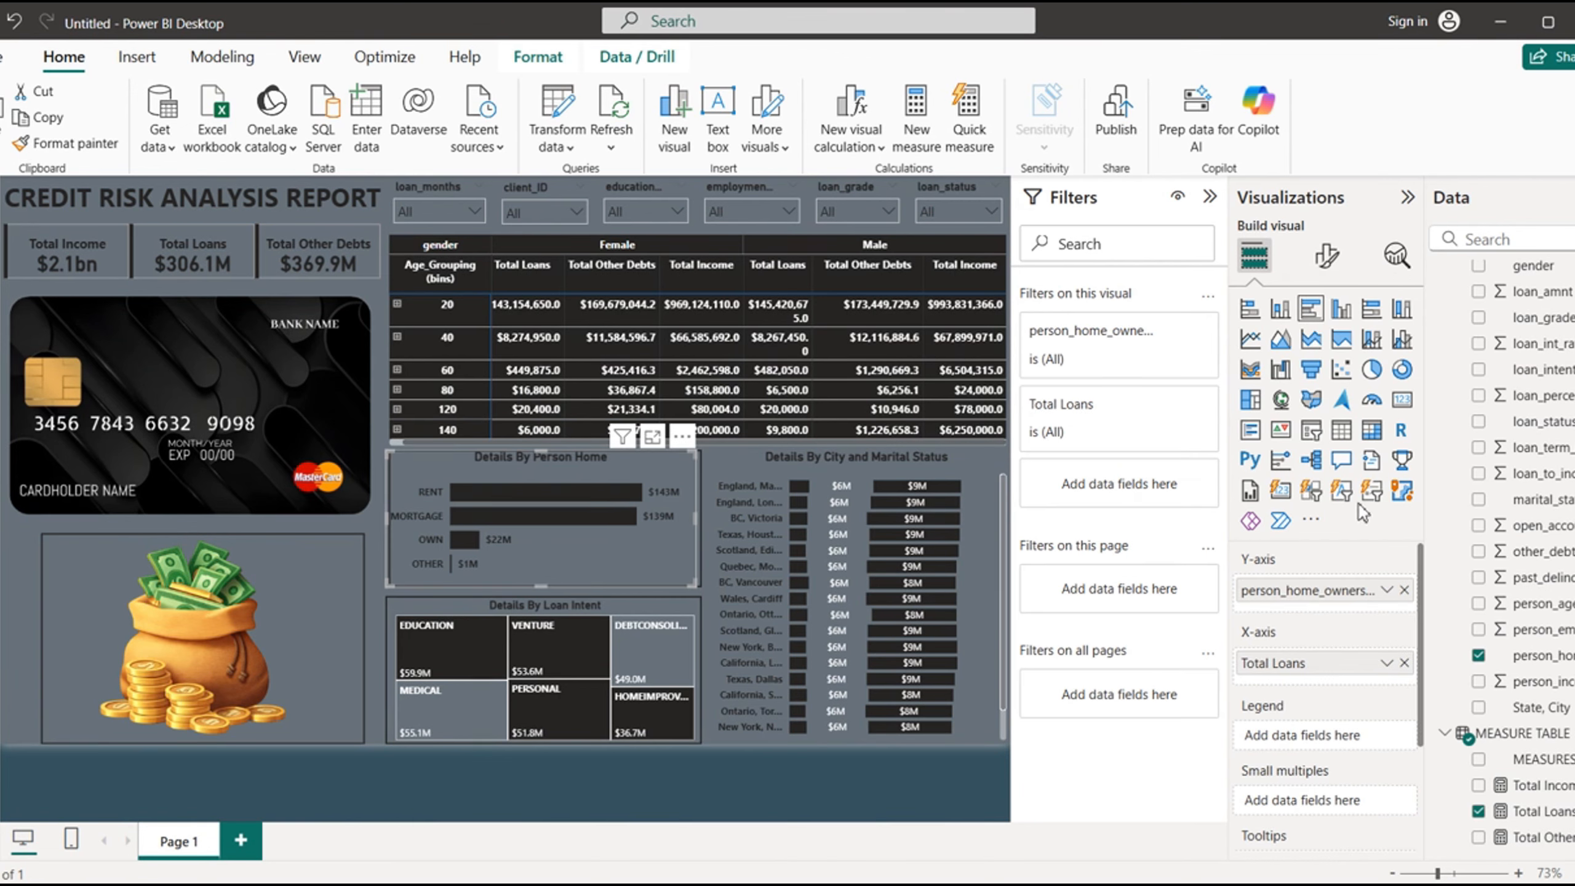
drag(1423, 707, 1436, 870)
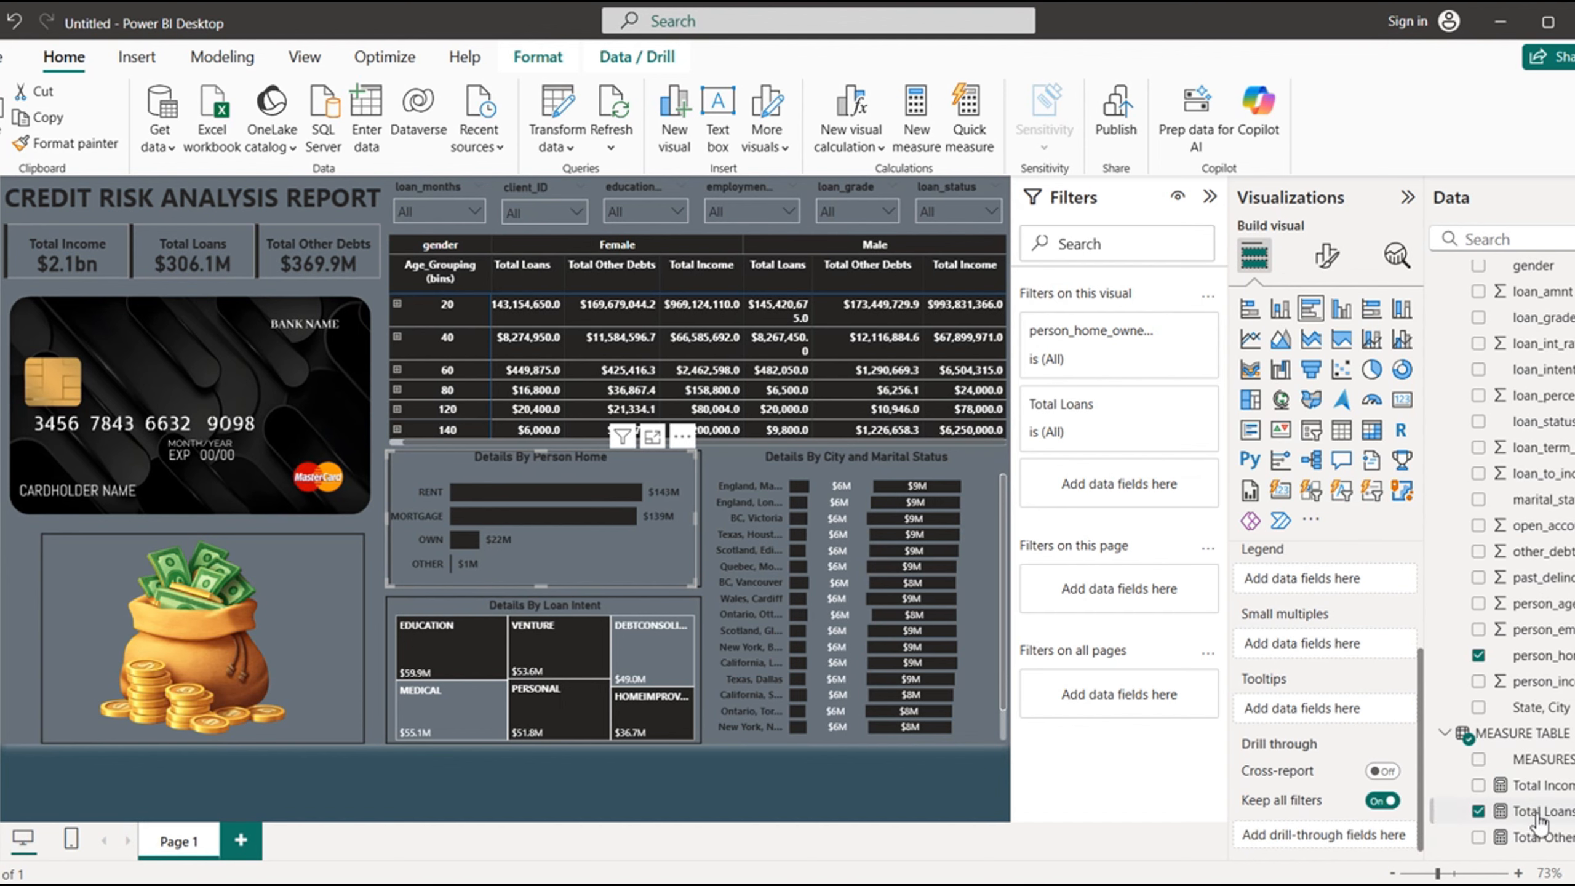
drag(1543, 793, 1300, 713)
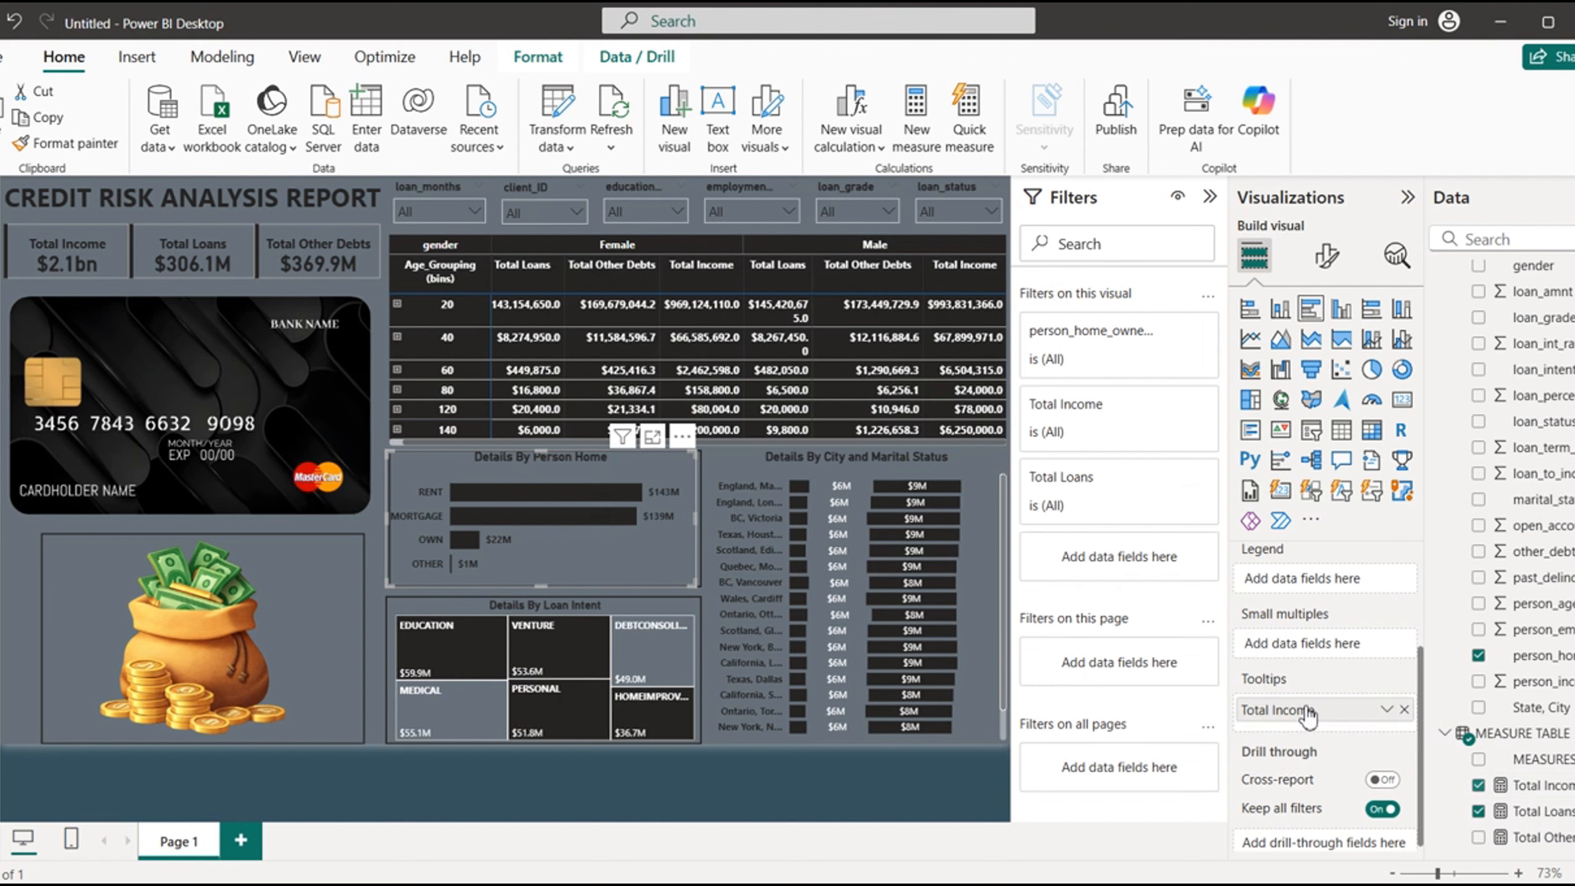
drag(1535, 839, 1308, 737)
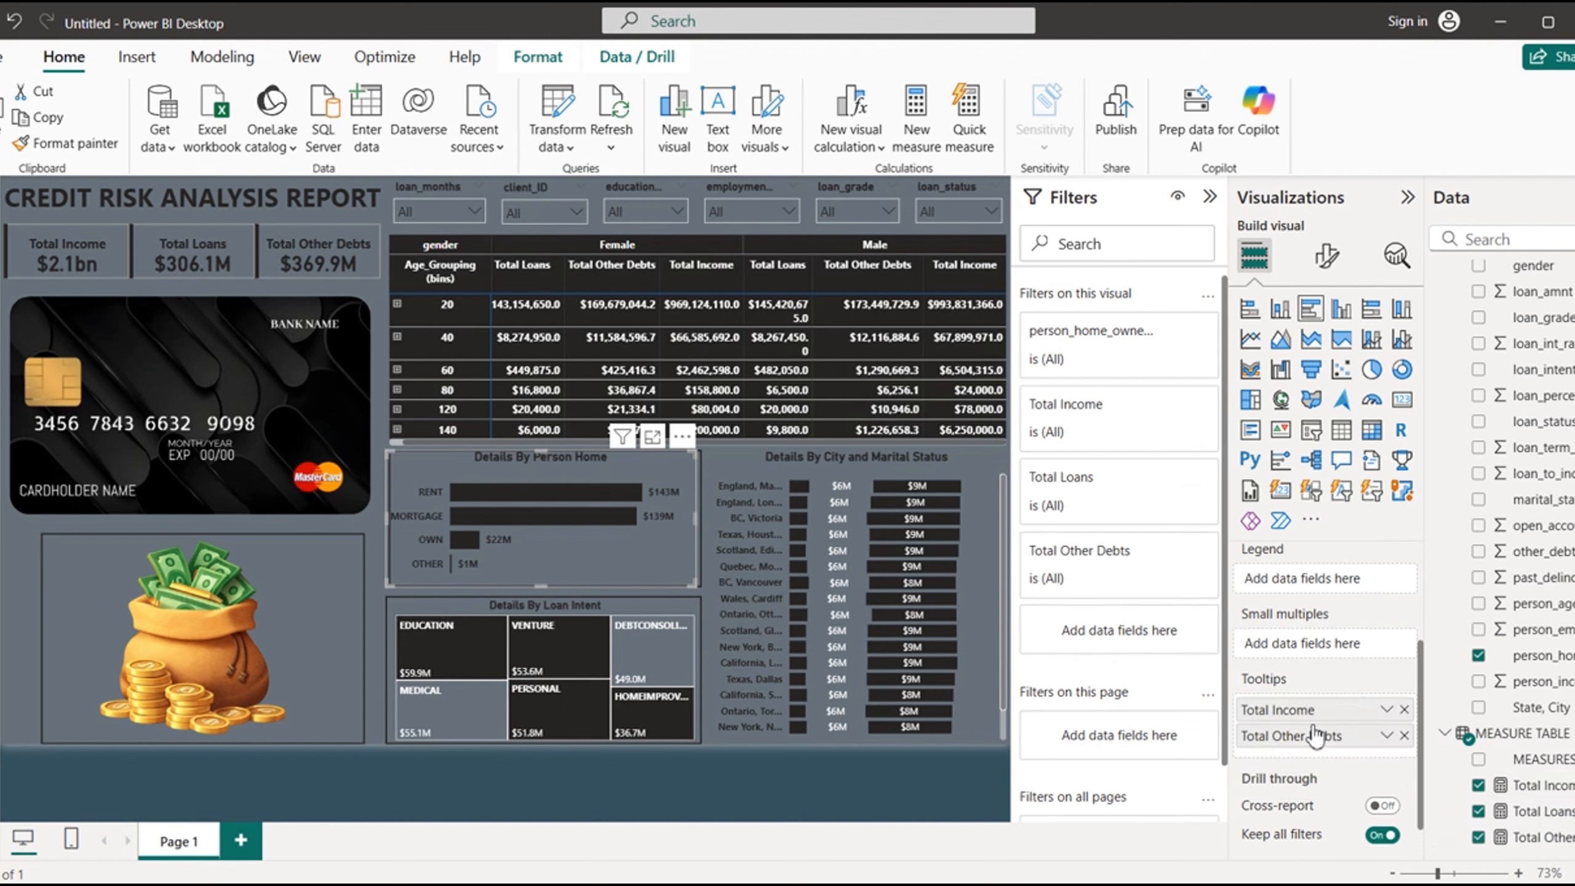
- Add Total Income and Total Other Debts to the loan intent treemap's tooltips and check them on the VENTURE tile
click(614, 605)
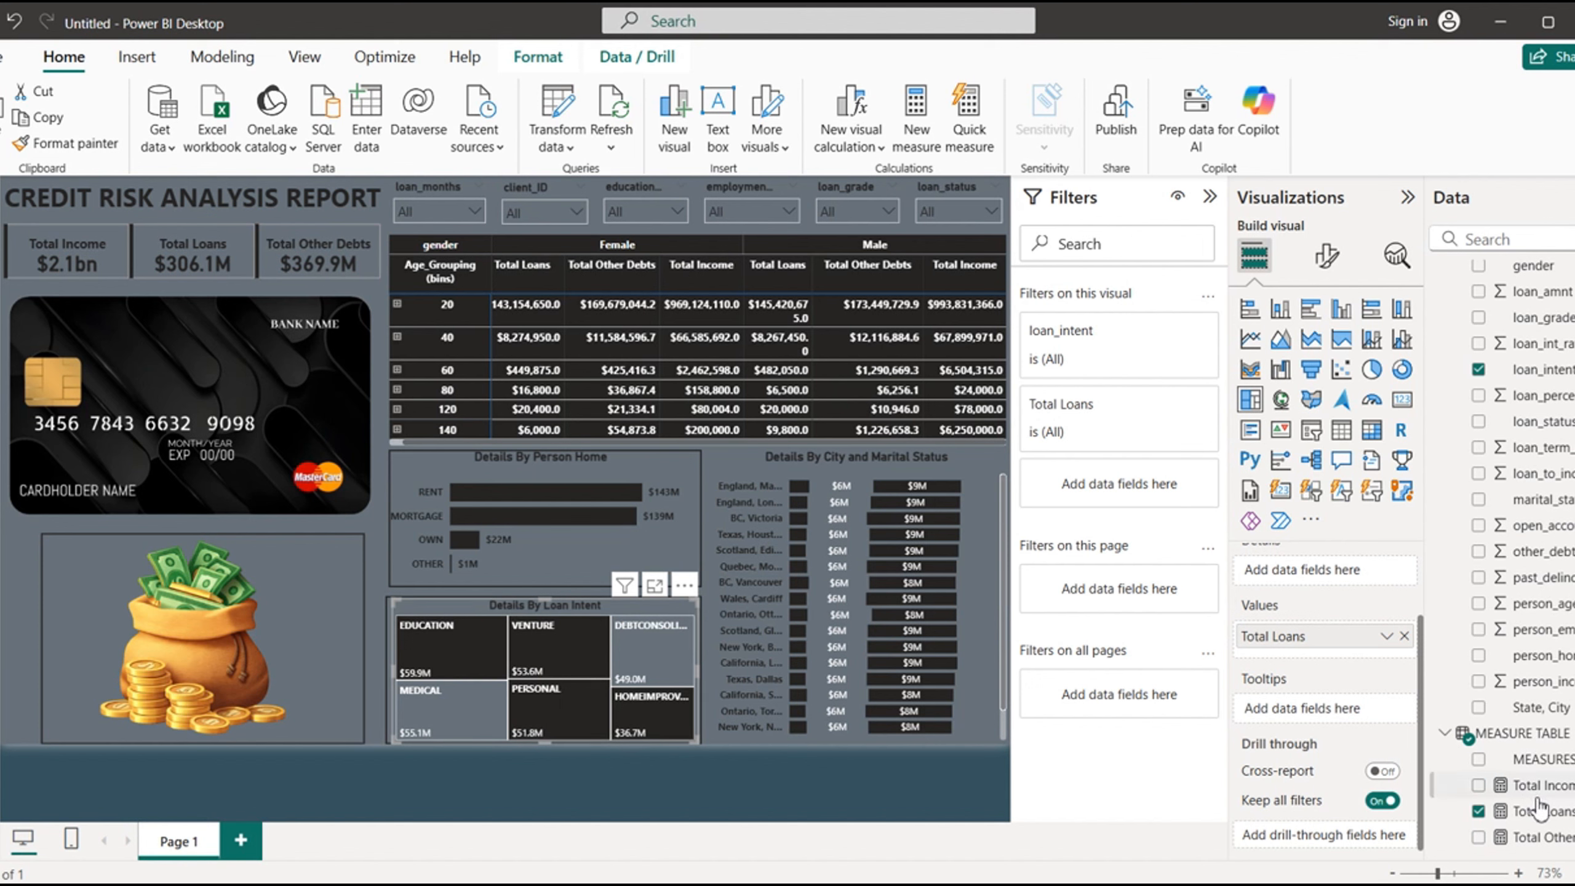
drag(1513, 783, 1310, 715)
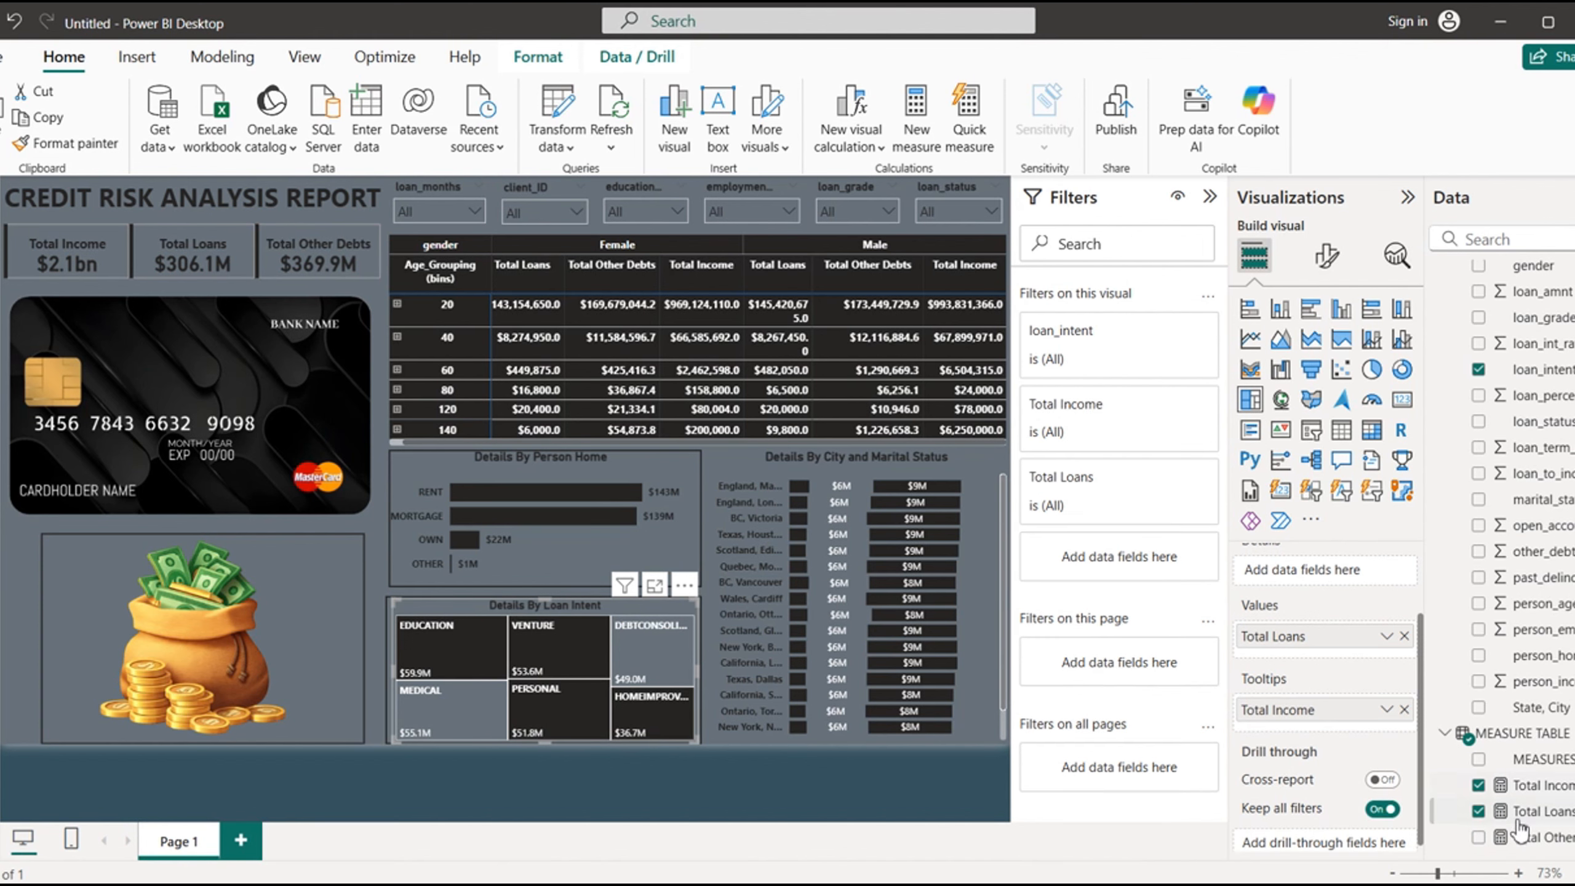
drag(1534, 837, 1298, 736)
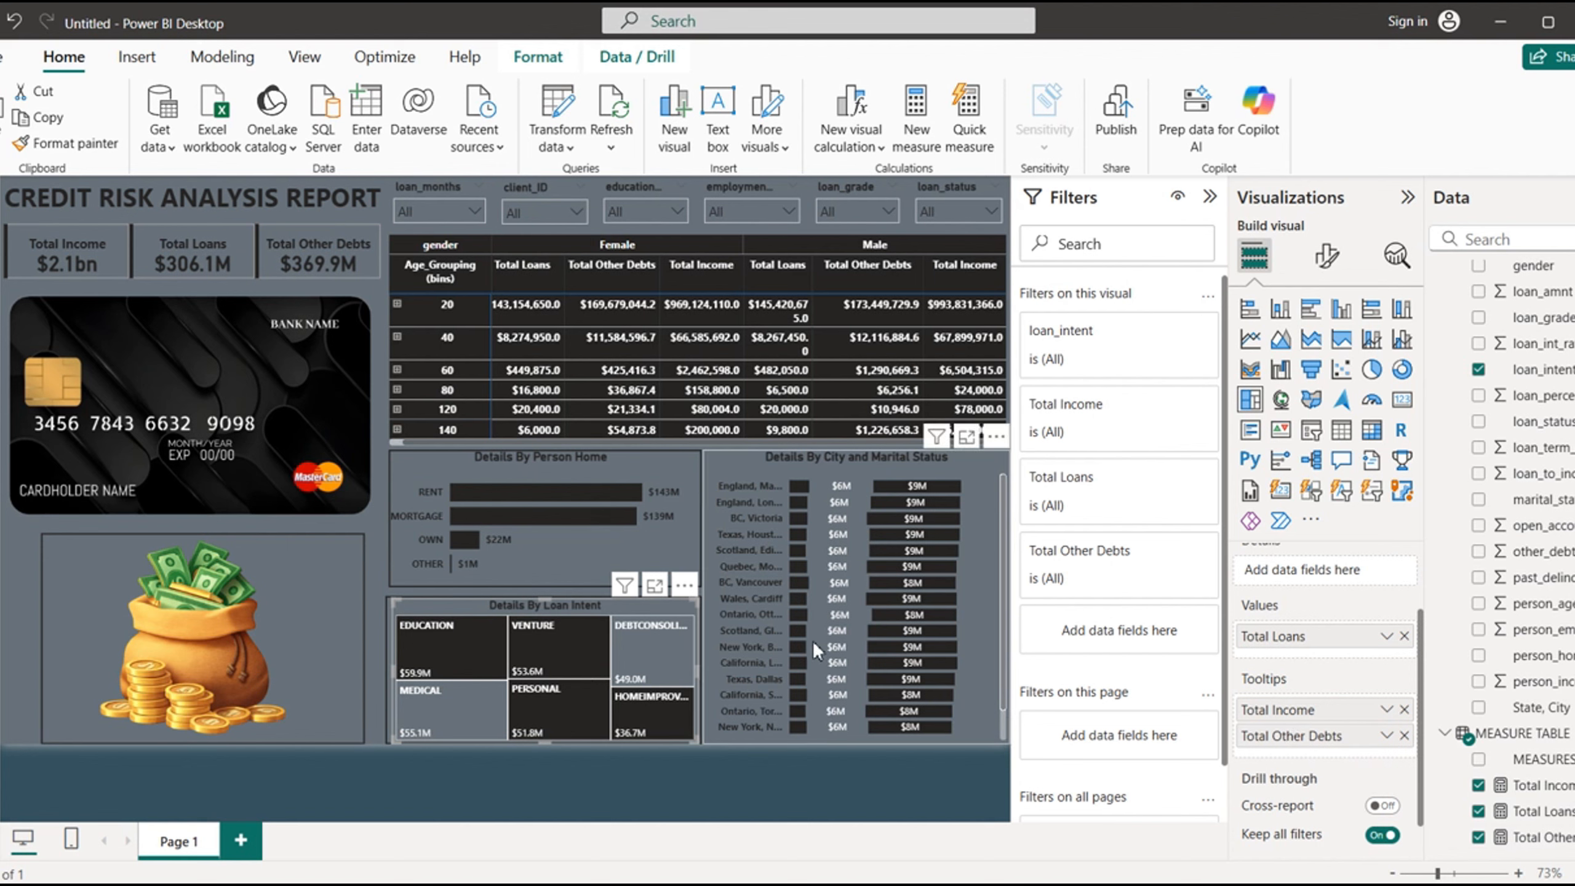
mouse_move(542, 639)
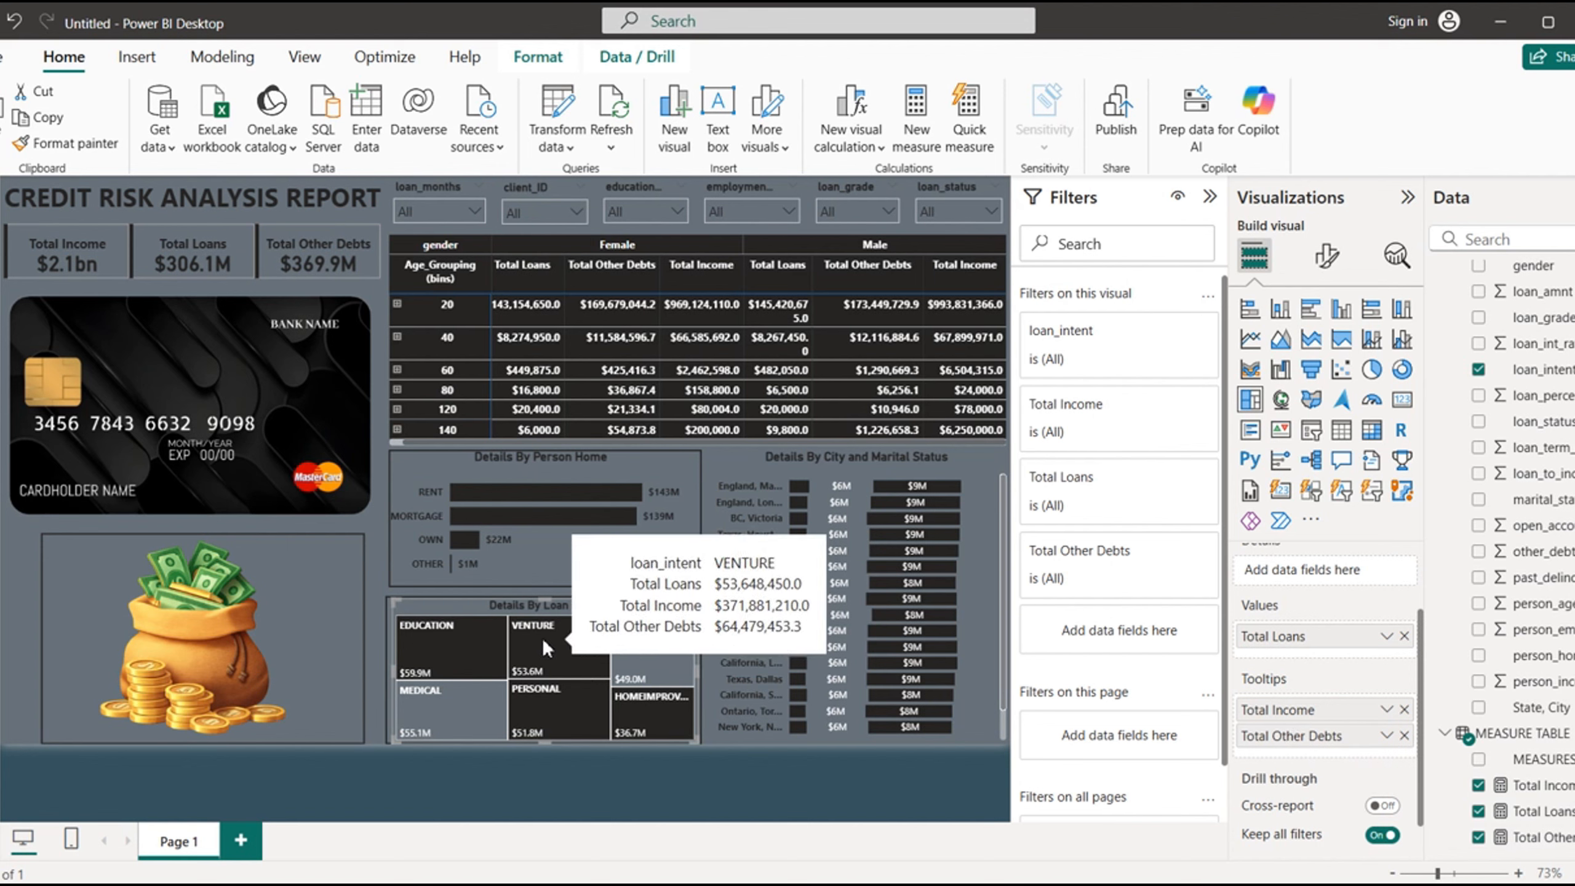
- Add Total Income and Total Other Debts as tooltips of the city and marital status stacked bar chart
click(860, 463)
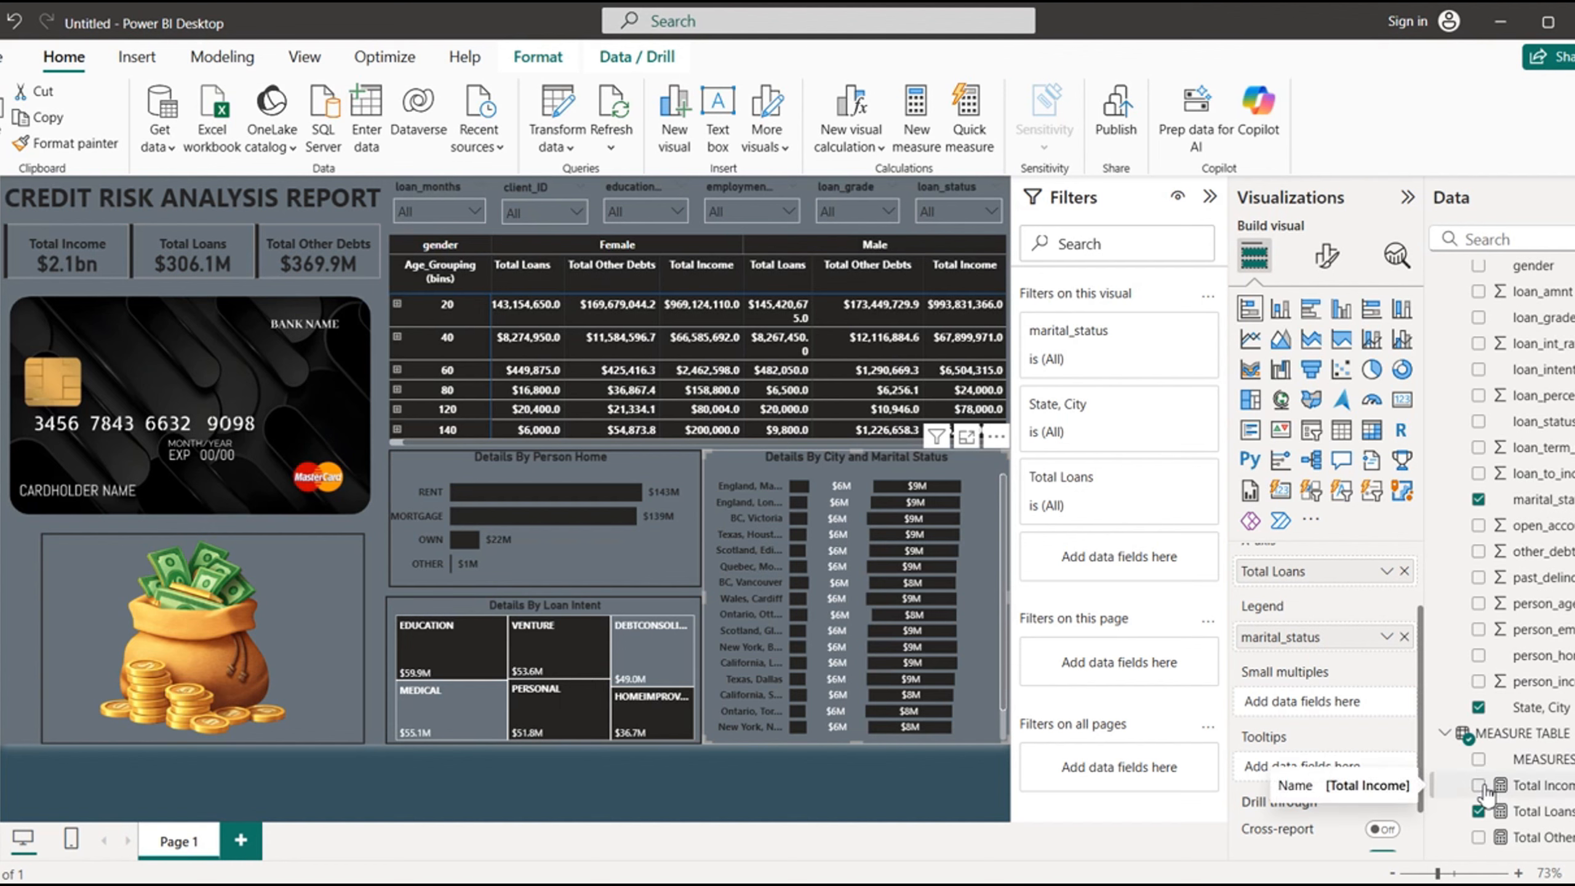
drag(1519, 792, 1312, 769)
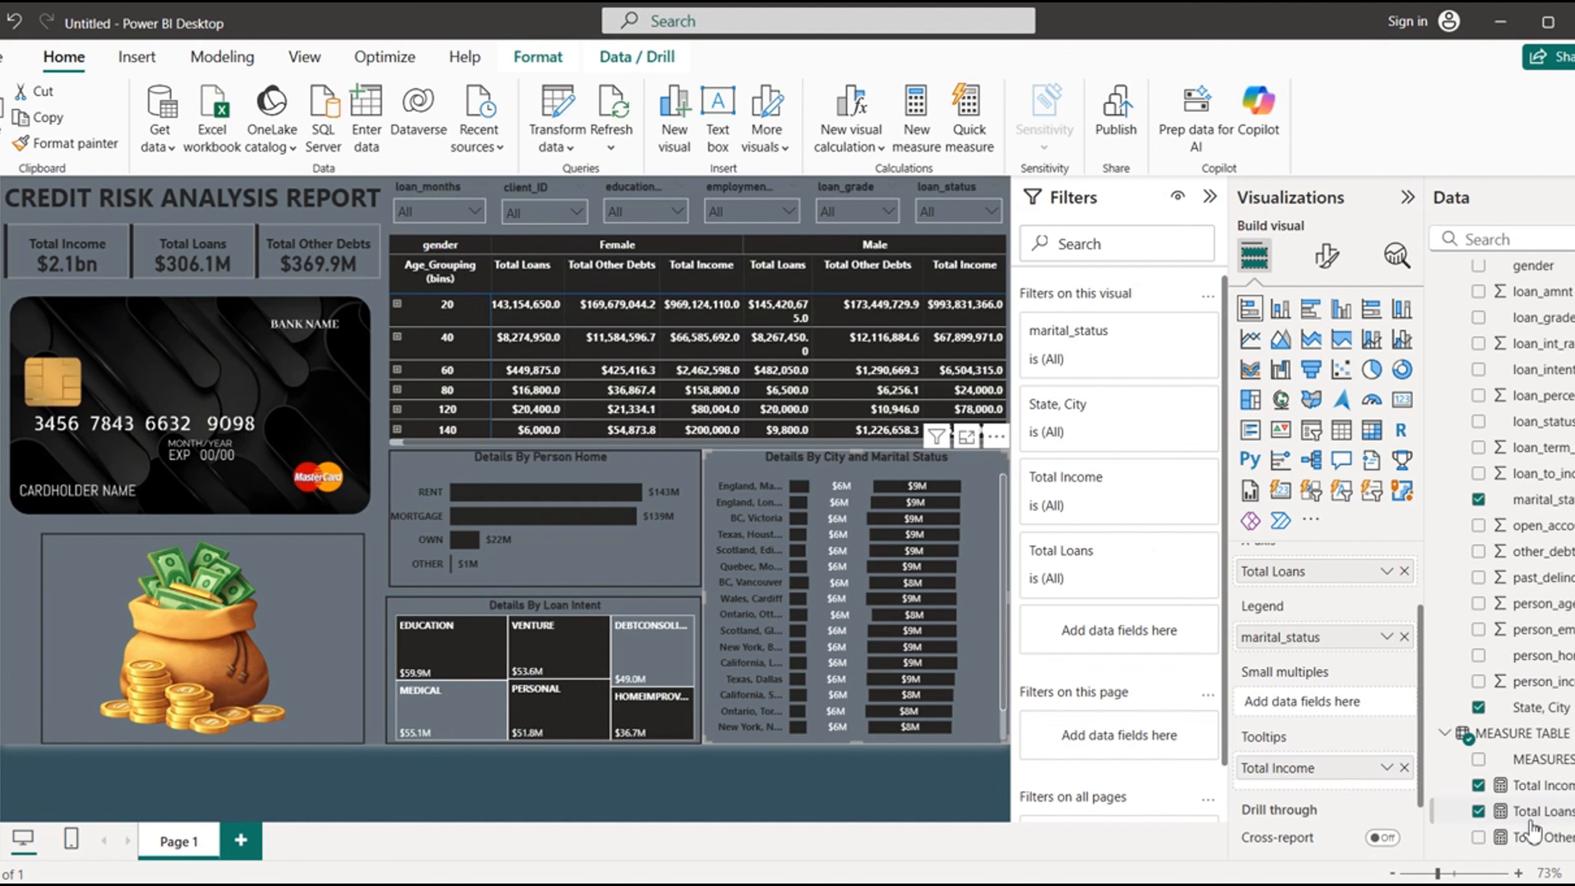
drag(1532, 831, 1321, 794)
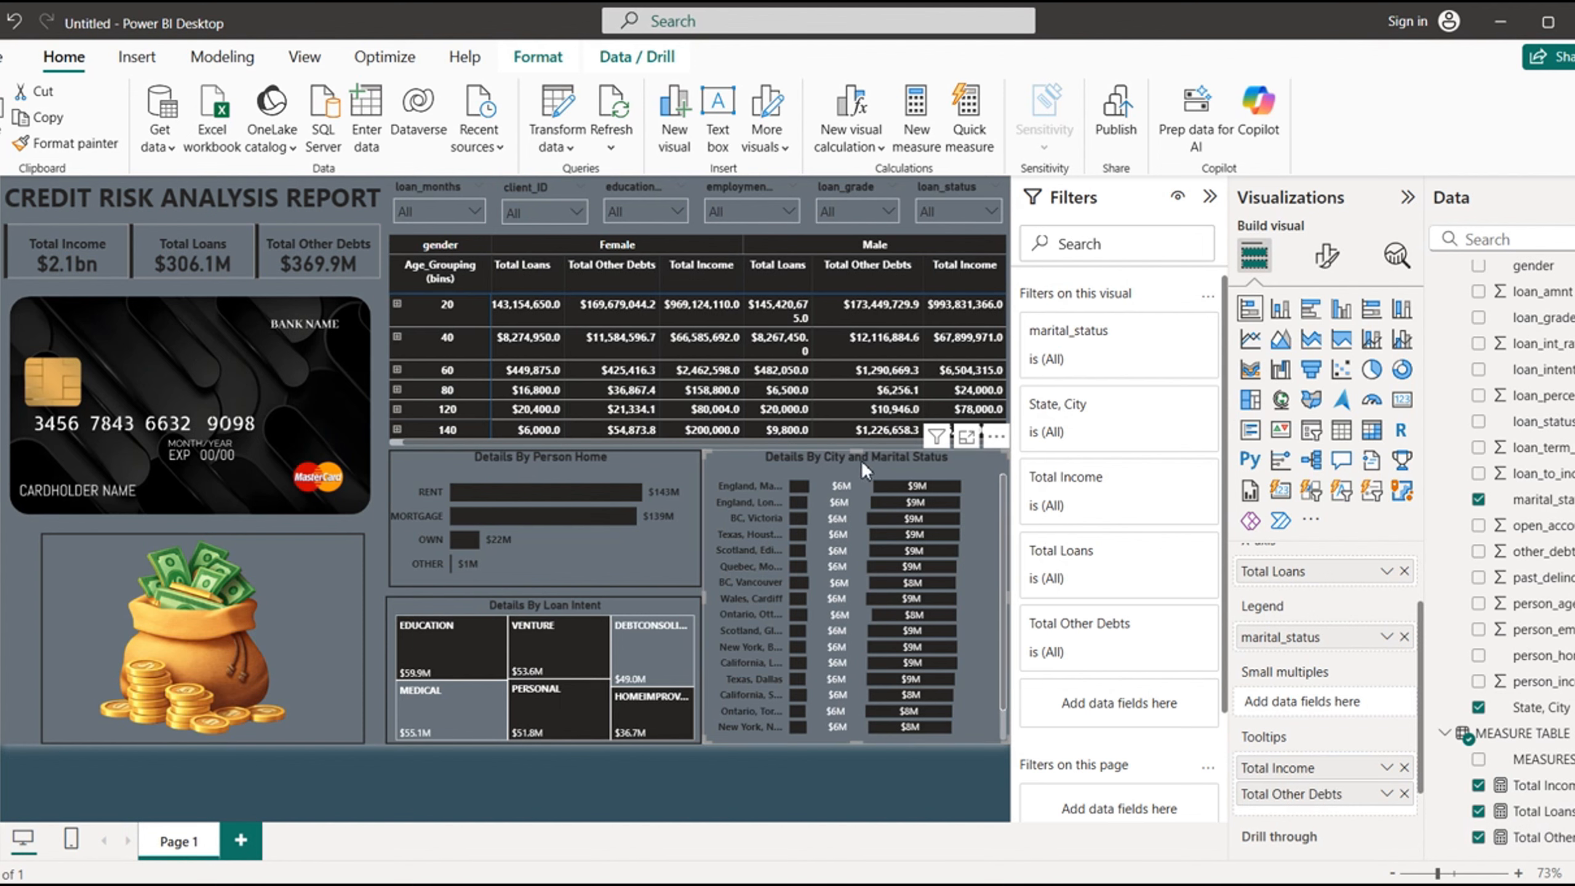
- Set the tooltip text of the "Details By City and Marital Status" bar chart to bold Times New Roman
click(1327, 261)
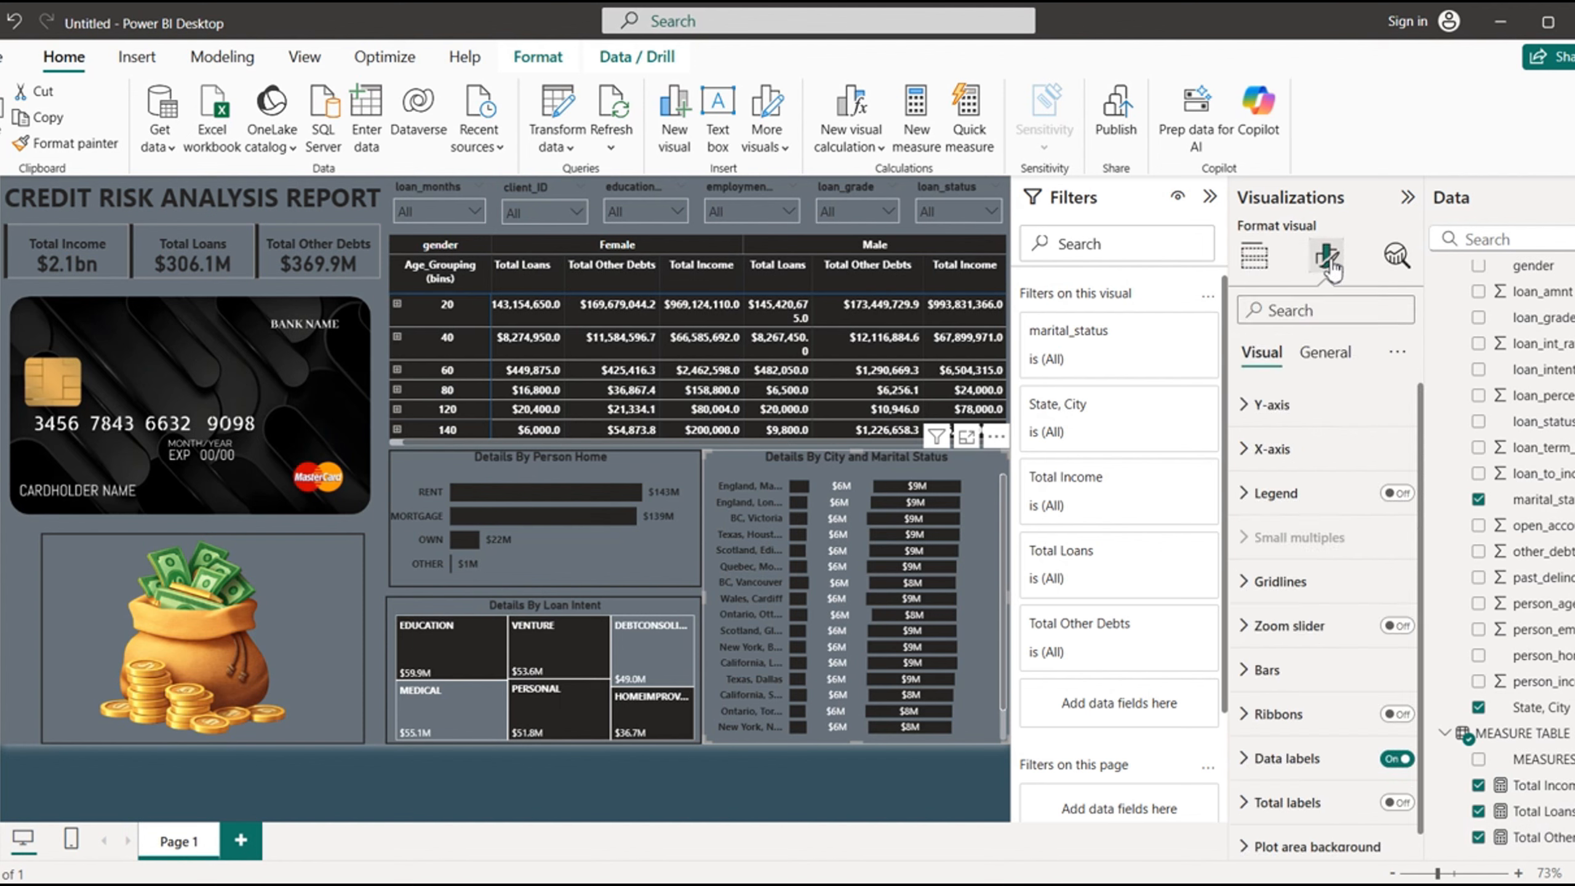
click(1329, 359)
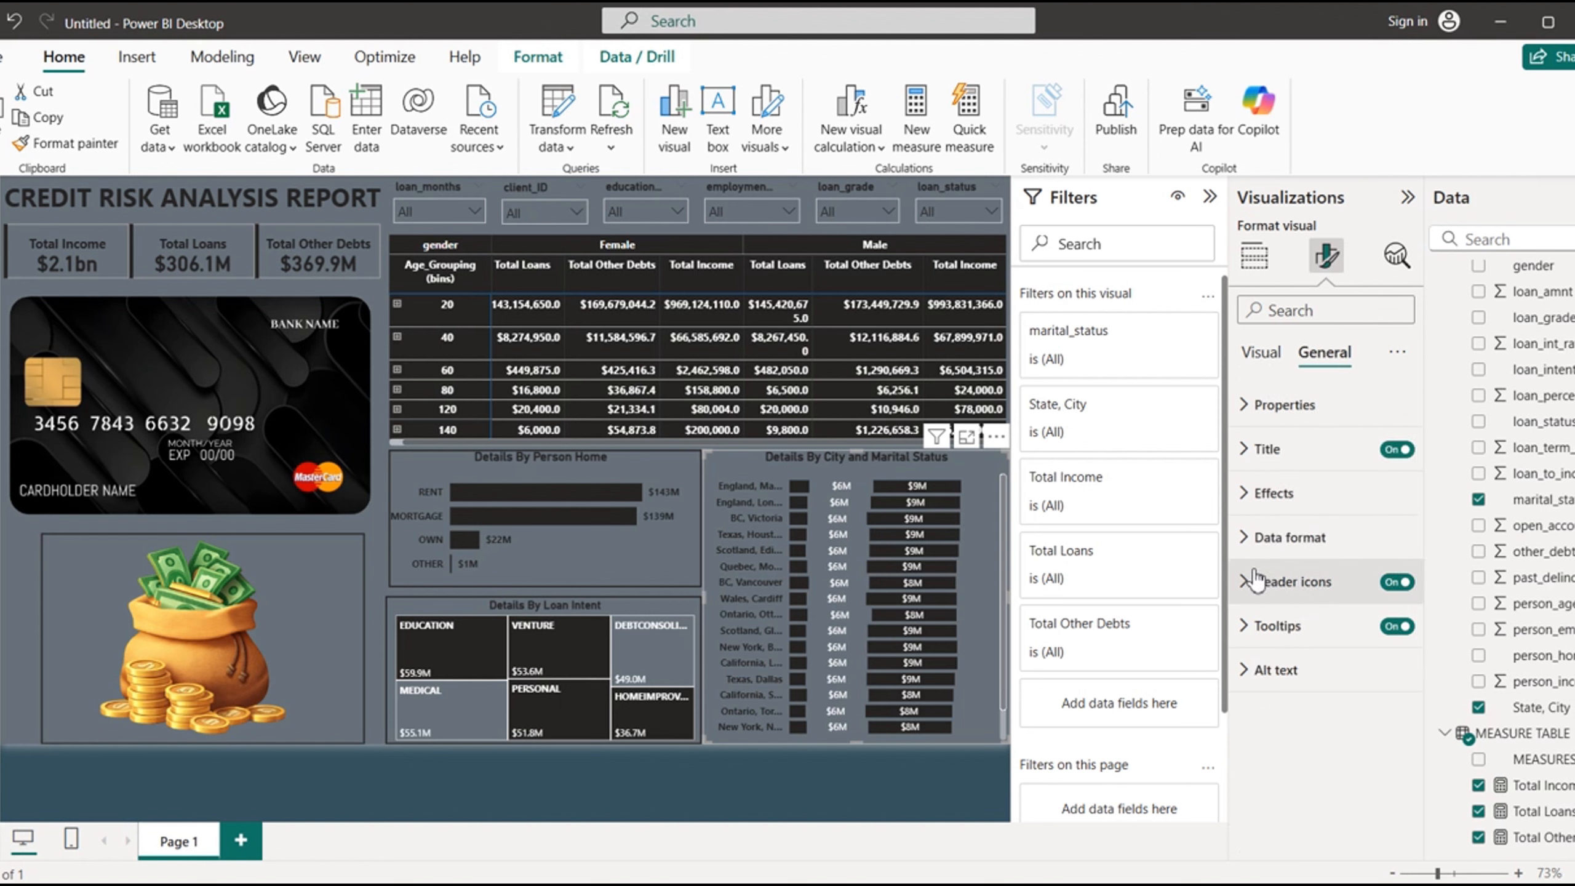
click(1249, 636)
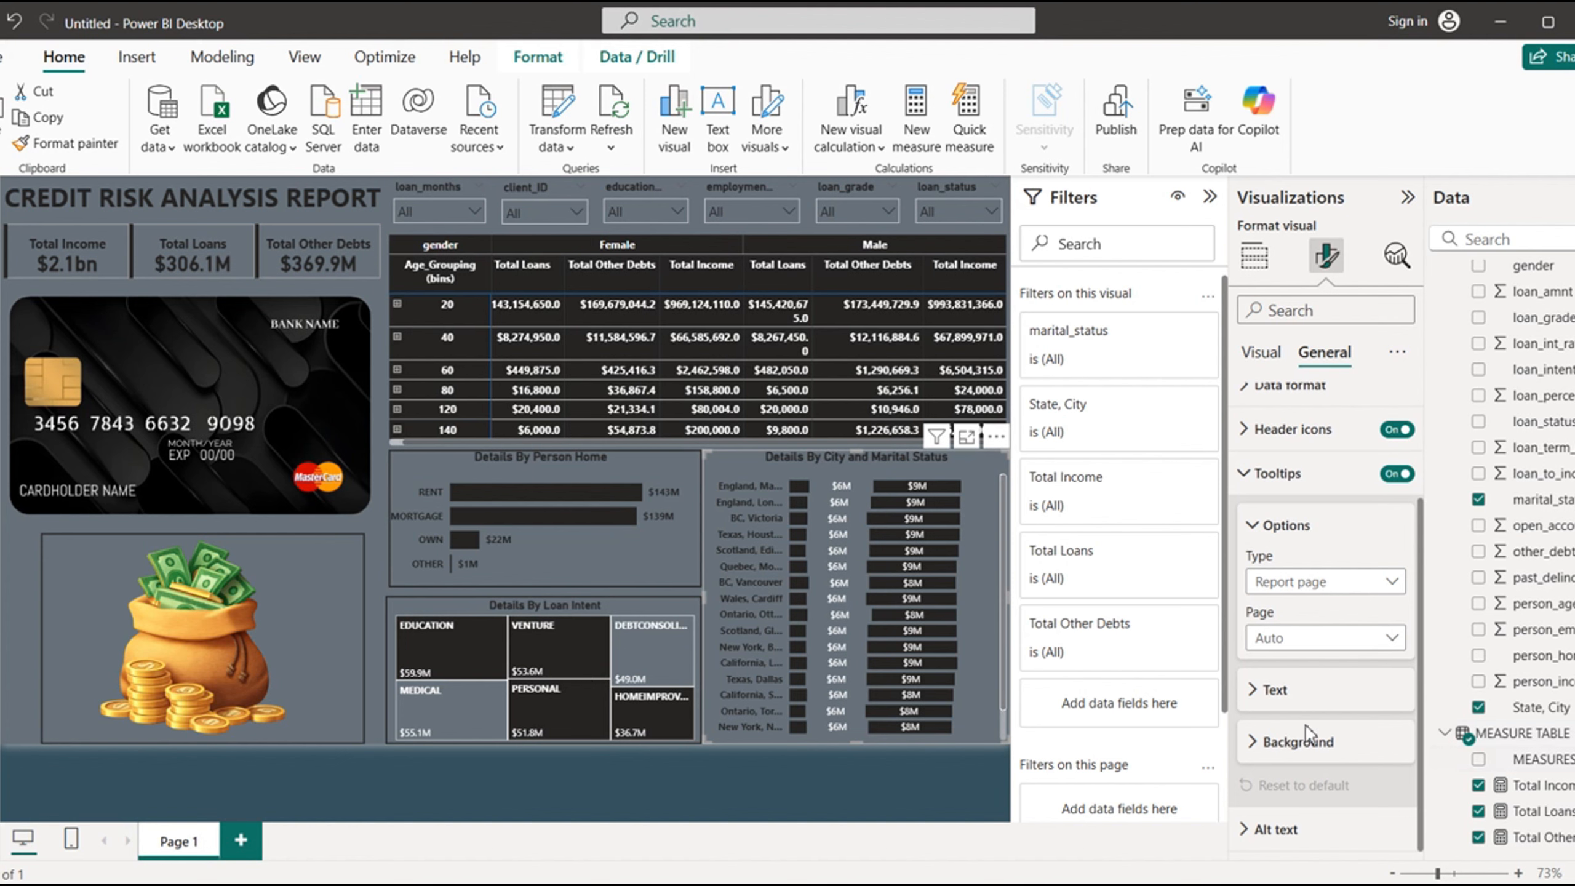
click(1250, 705)
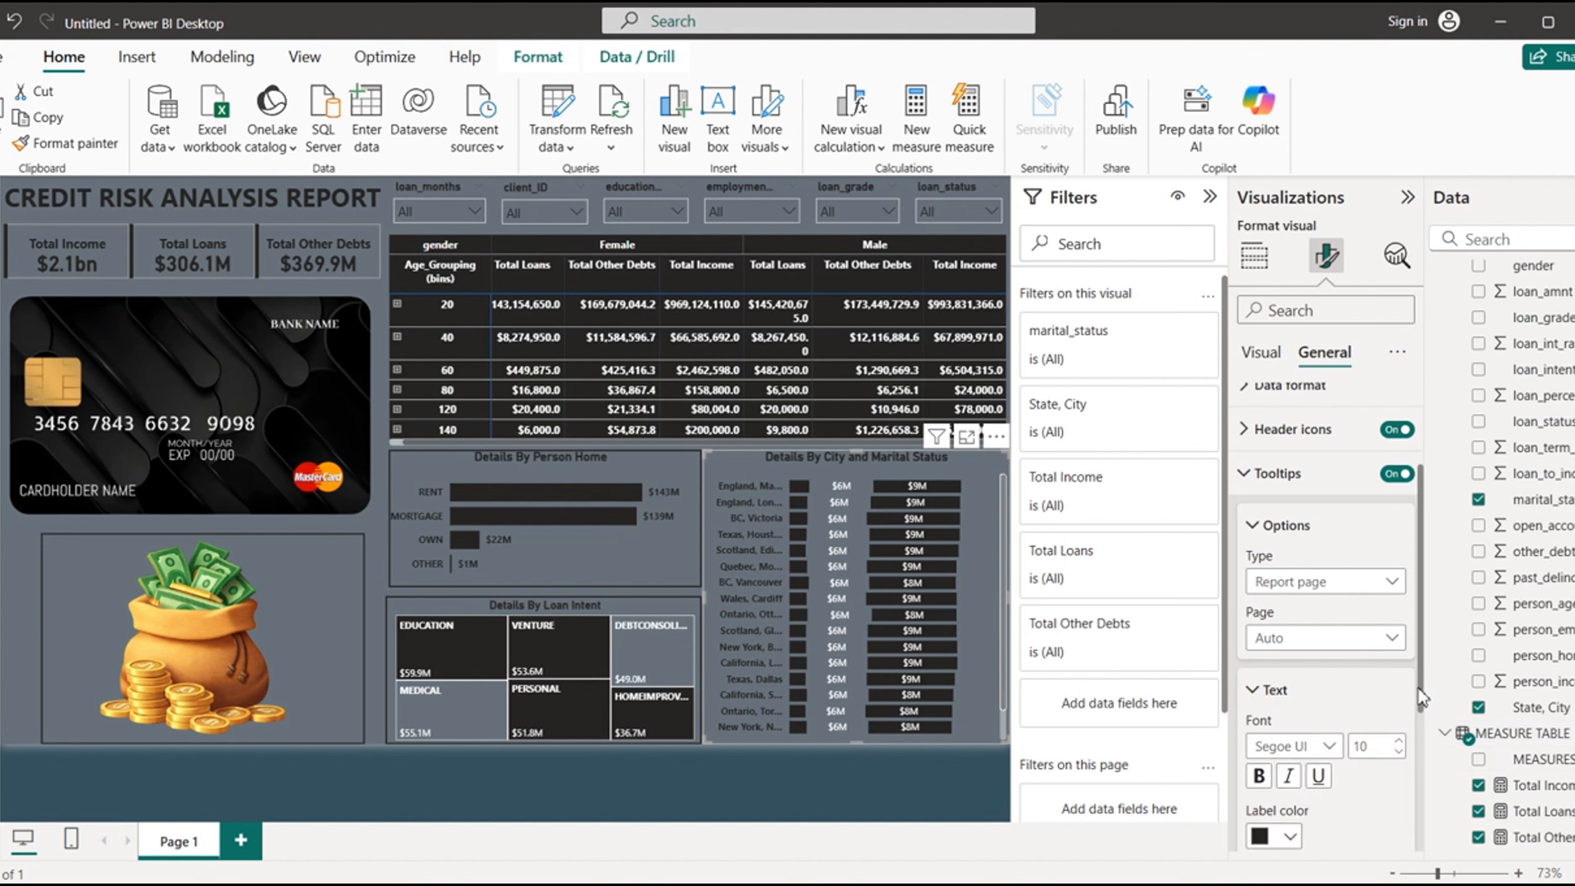
drag(1420, 698, 1424, 797)
click(1290, 543)
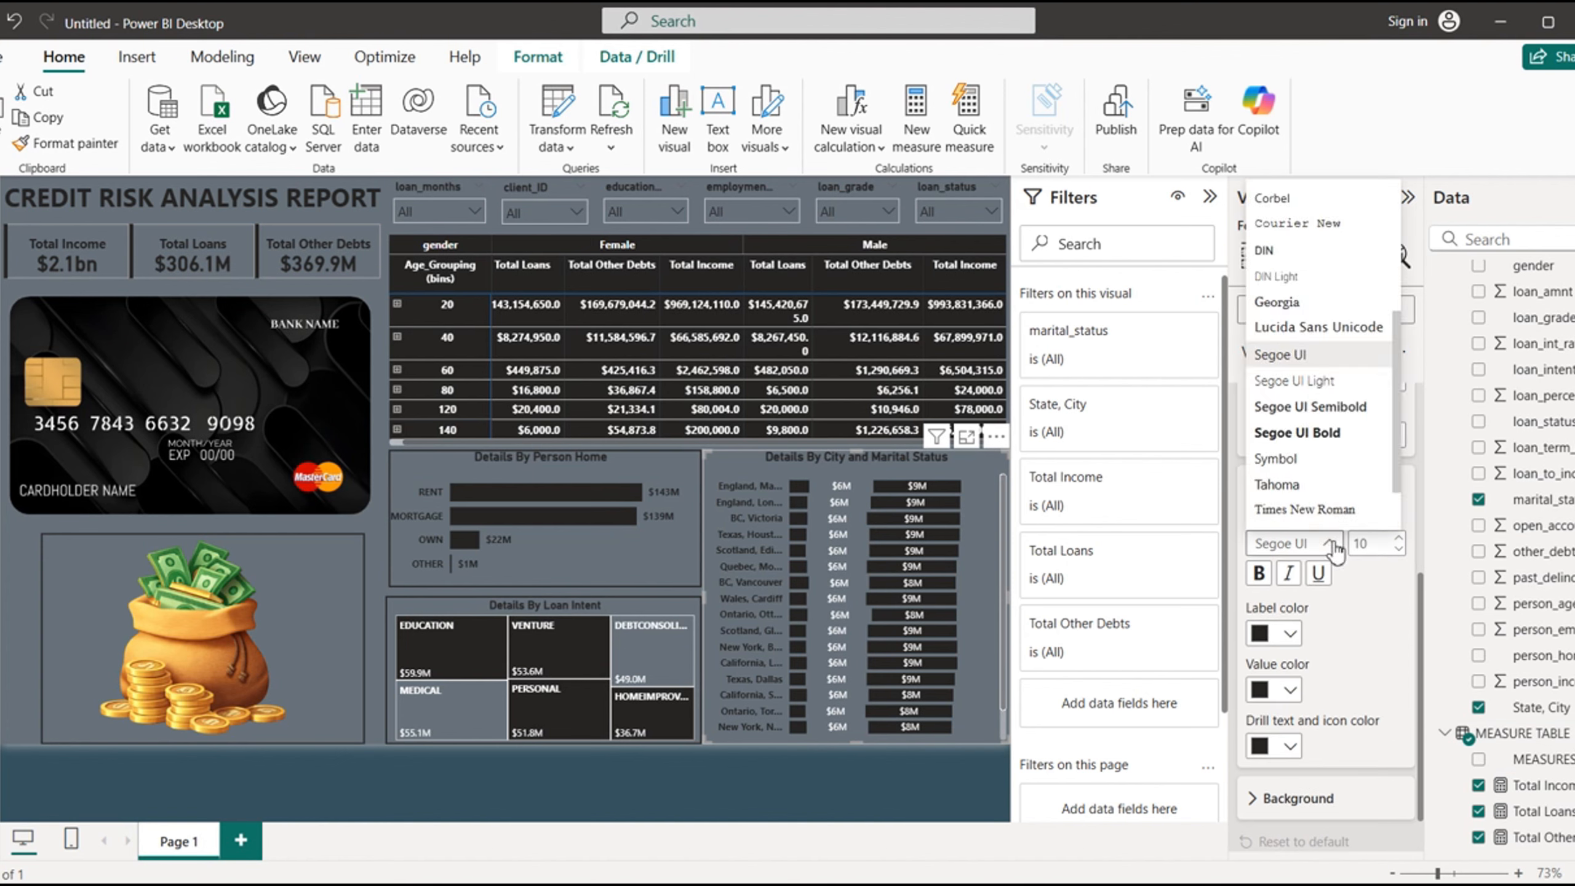
click(1305, 510)
click(1259, 573)
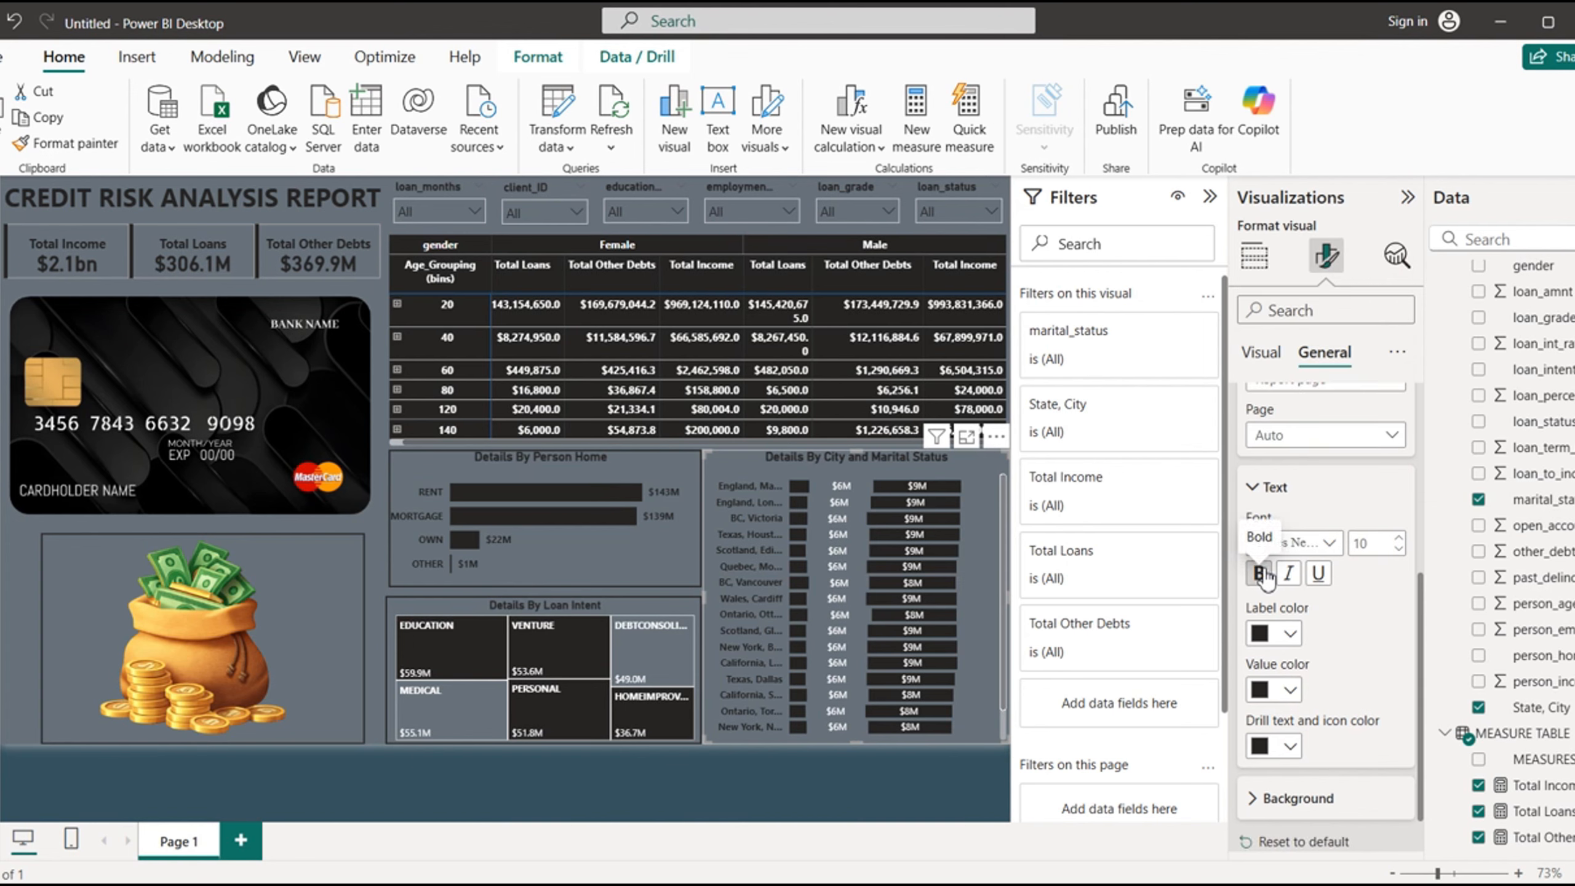
- Color the city and marital status chart's tooltip labels orange and its tooltip values white
click(1290, 634)
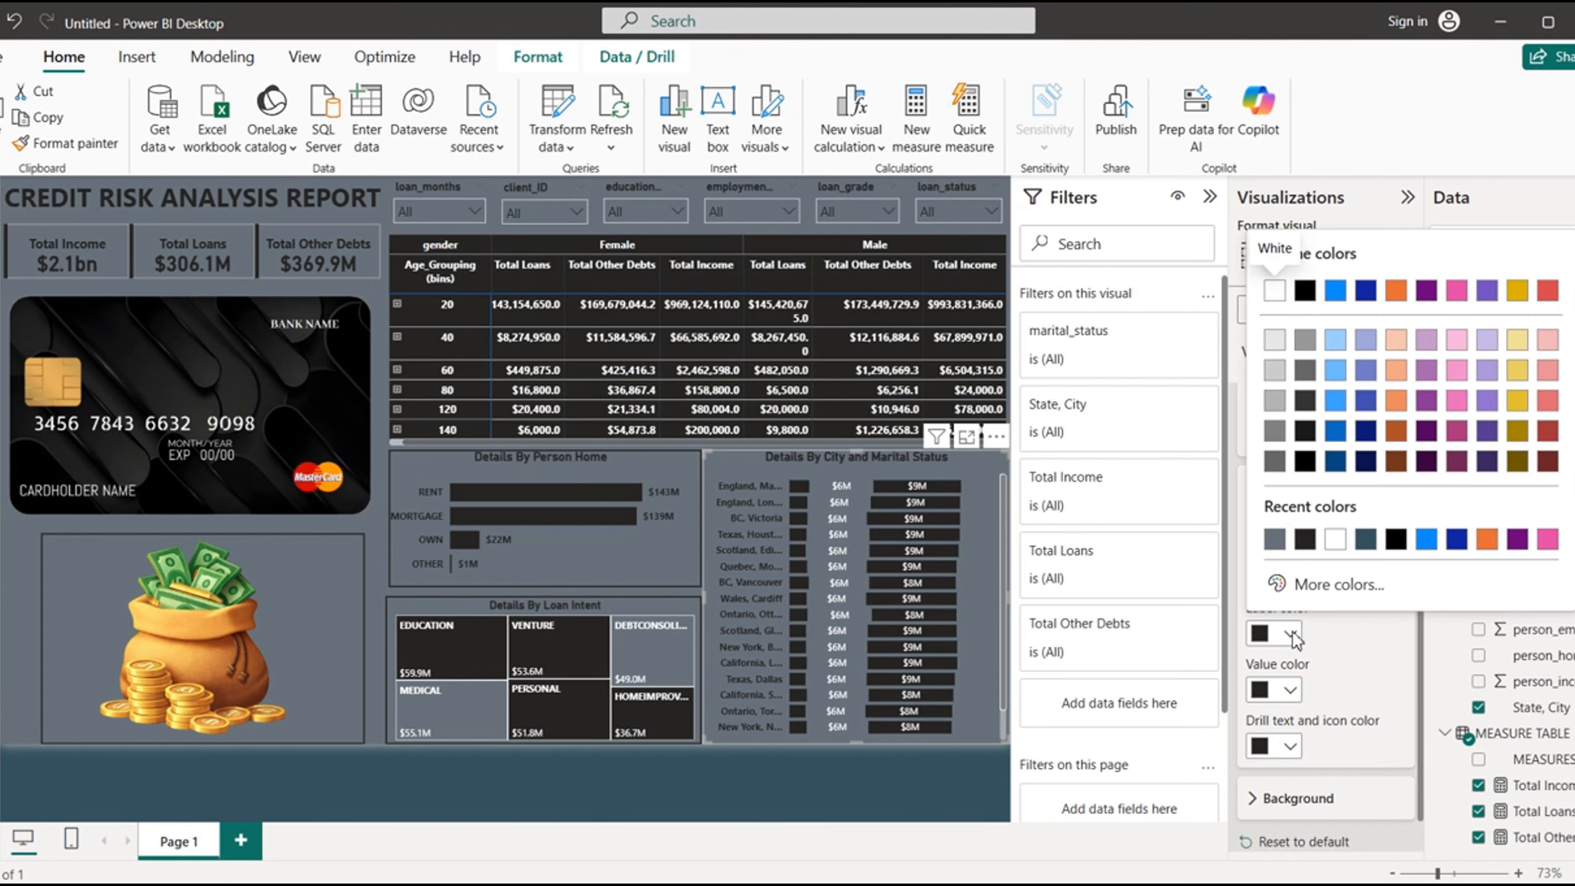
click(1486, 538)
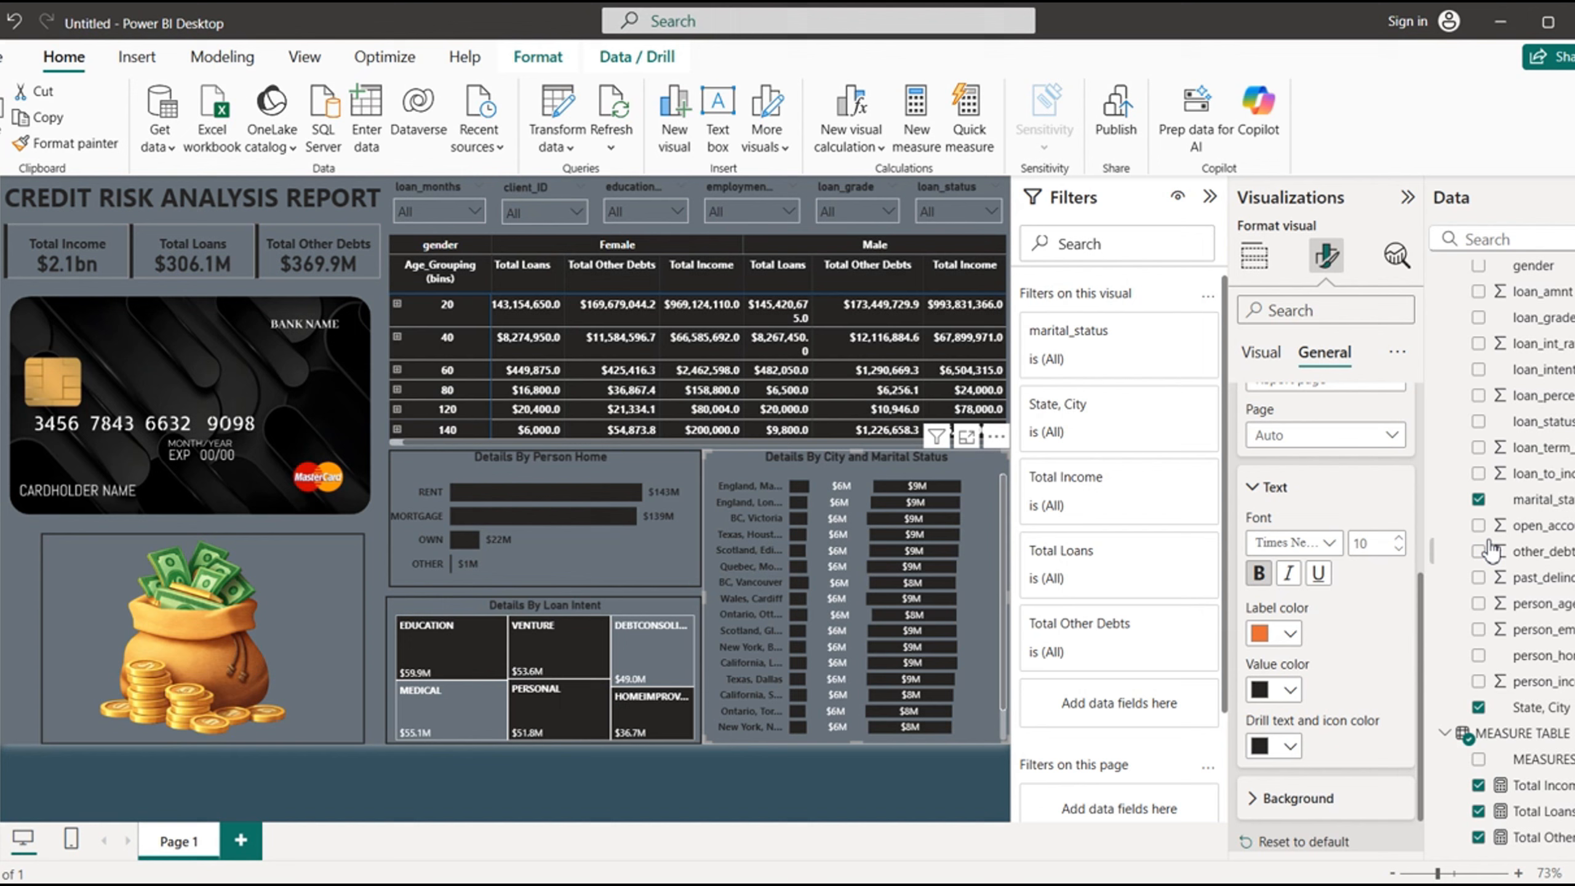
click(1291, 690)
click(1368, 596)
- Set the city and marital status chart's tooltip background to near-black and check the tooltip on the first city's bar
click(1252, 798)
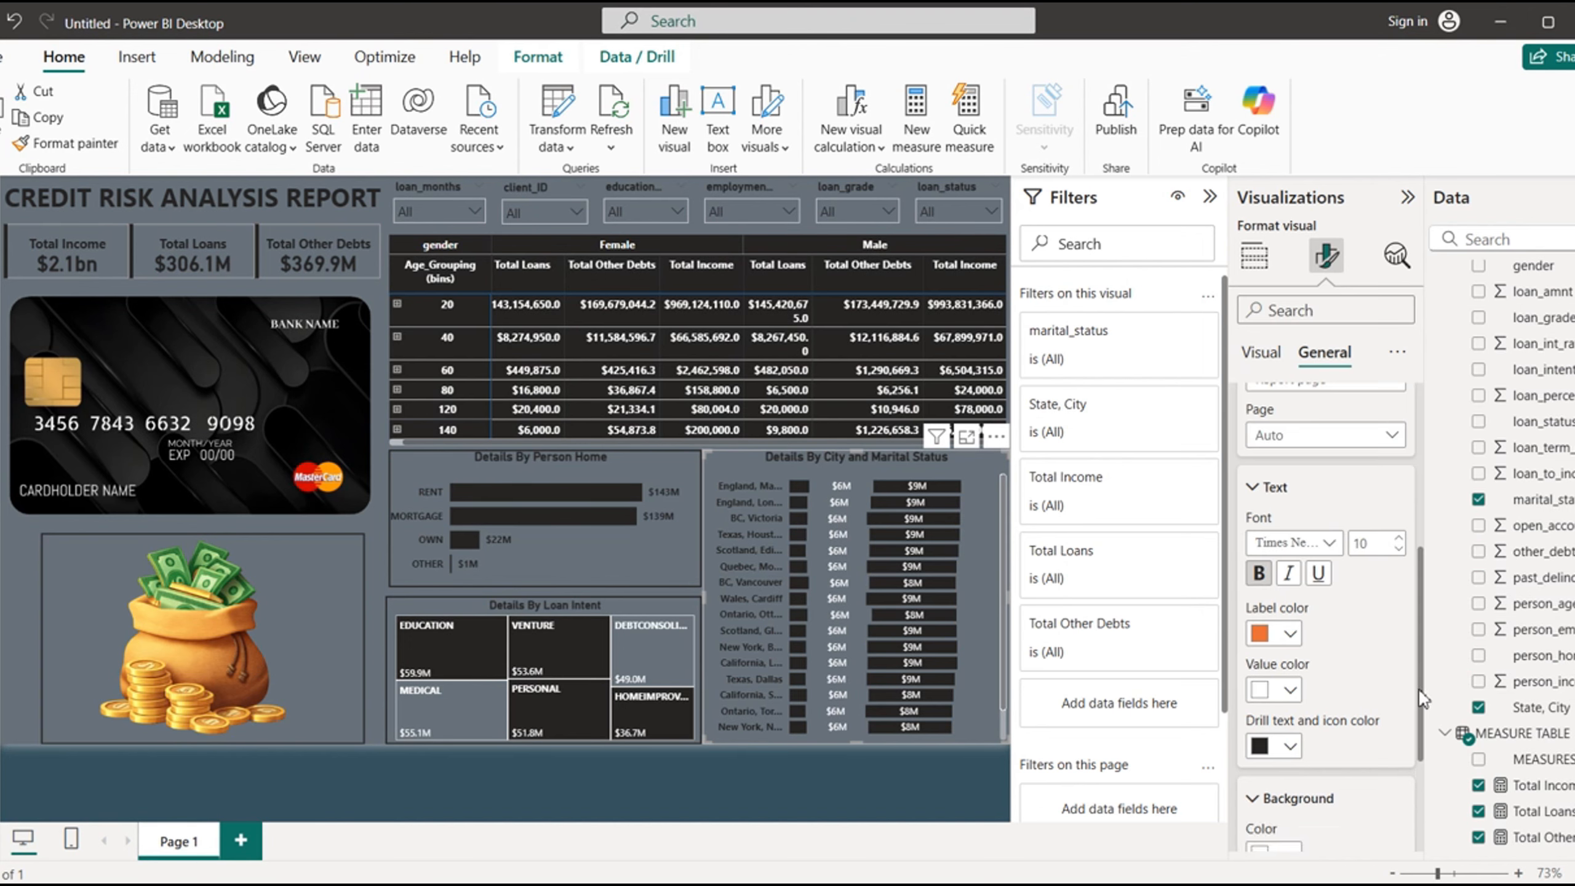
scroll(1420, 698, down, 2)
click(1293, 726)
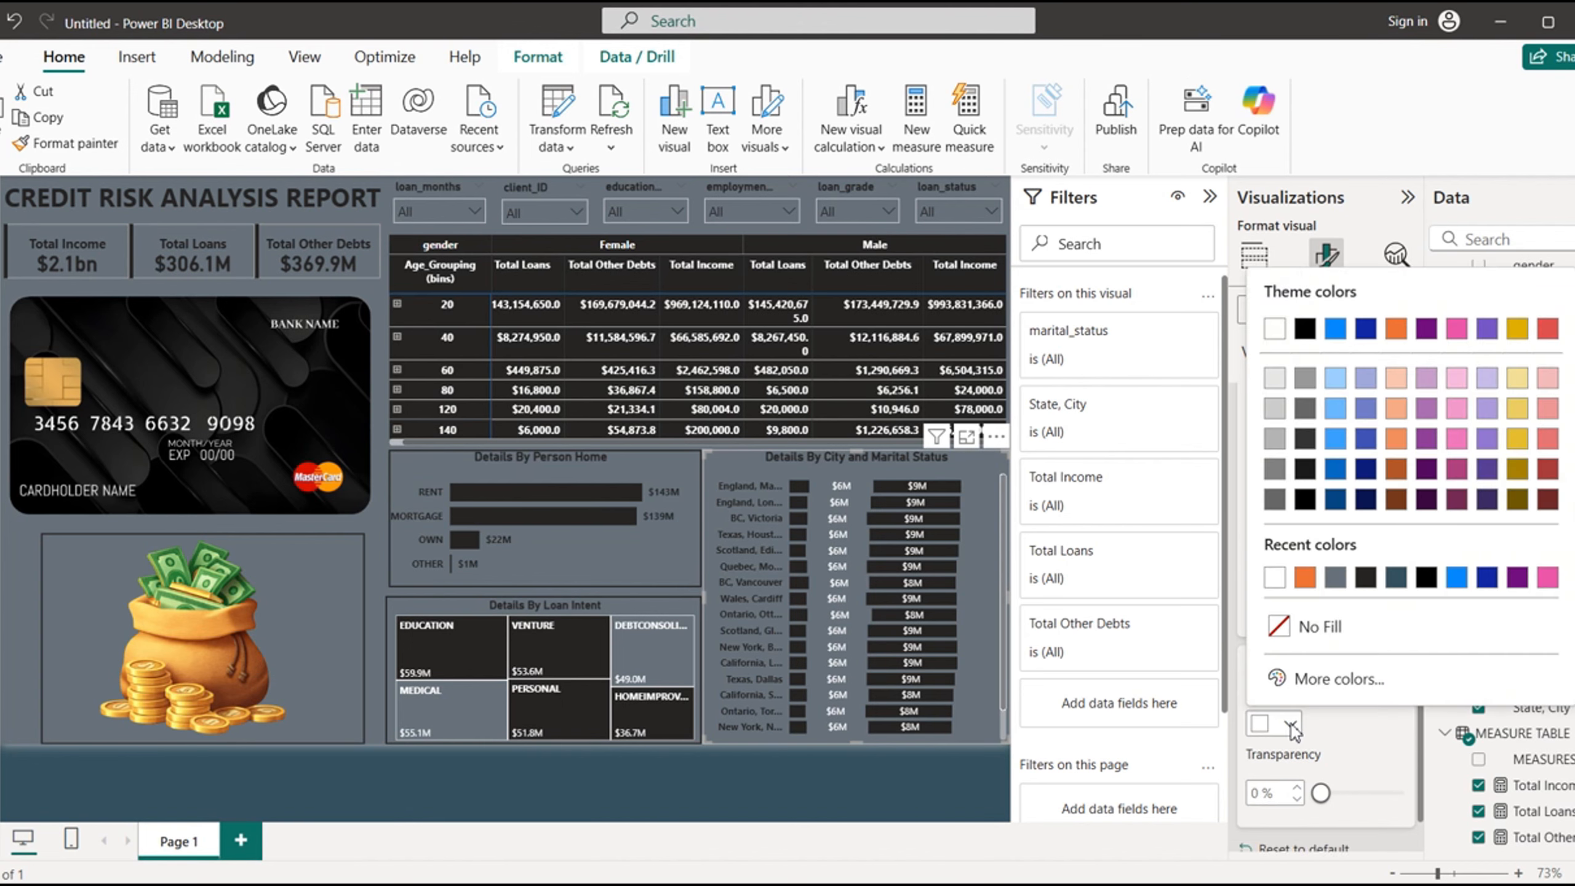
click(1367, 576)
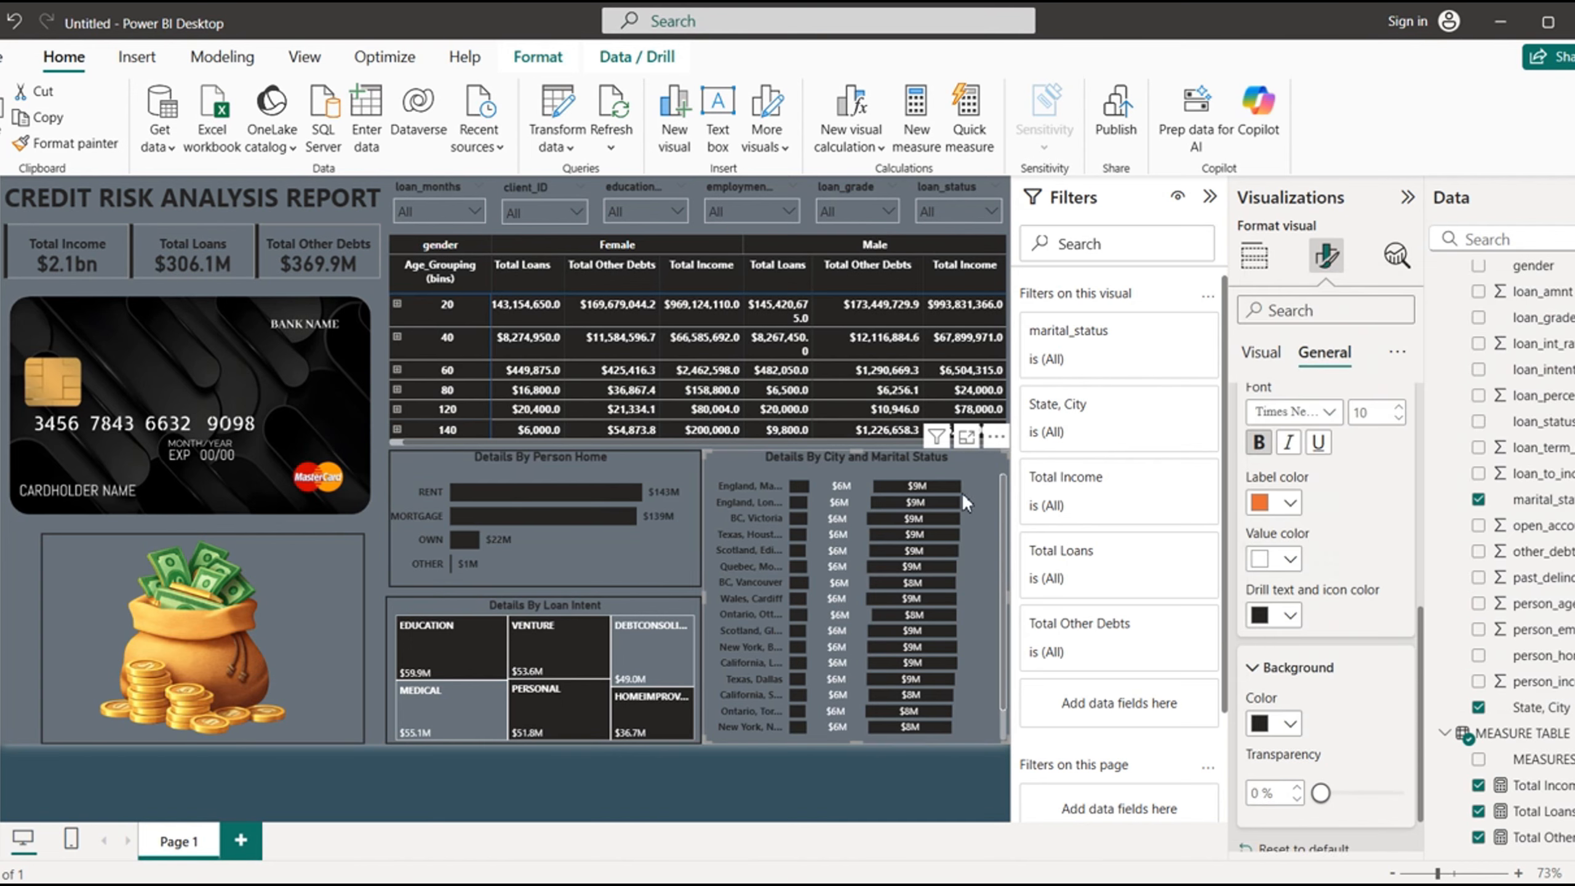
mouse_move(925, 485)
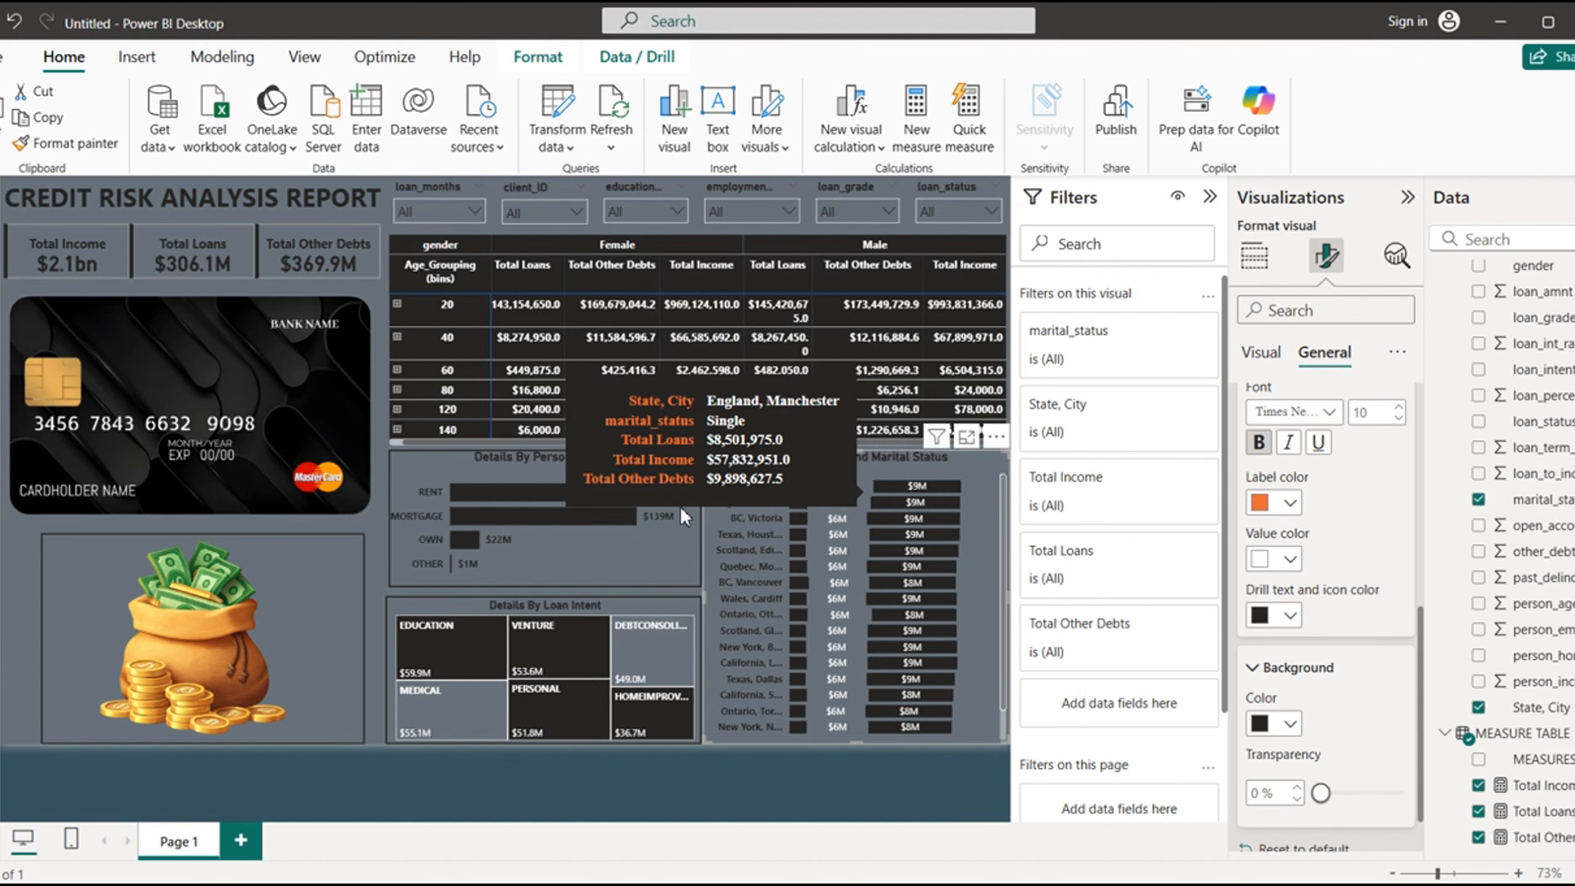
- Set the tooltip text of the "Details By Person Home" bar chart to bold Times New Roman
click(641, 548)
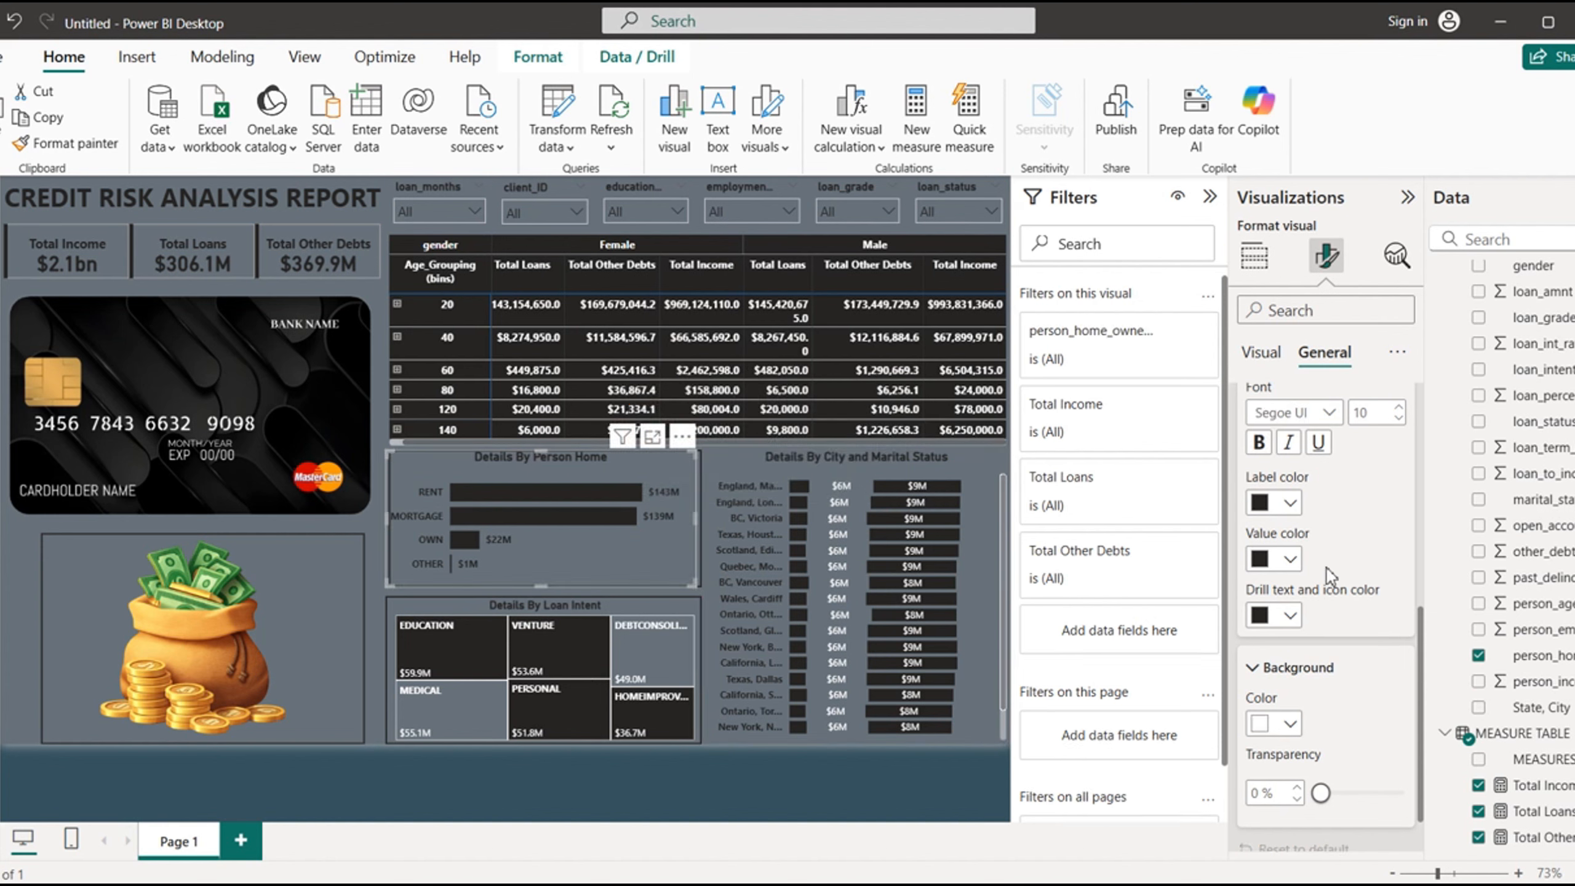
click(1321, 413)
click(1312, 757)
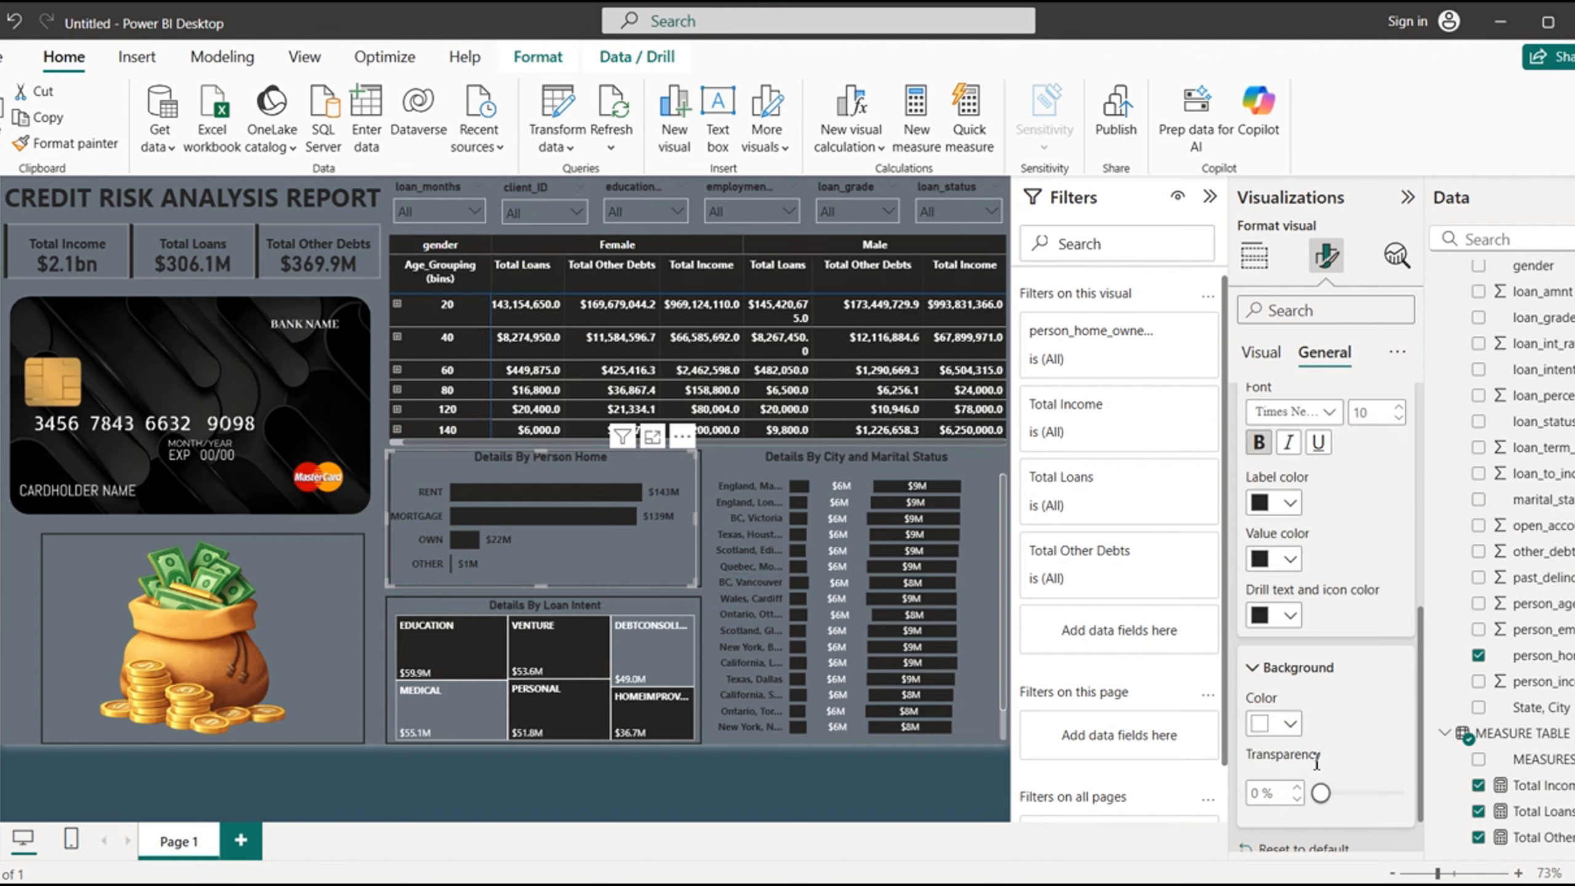
- Color the "Details By Person Home" tooltip with orange (#E66C37) labels, white values and a near-black background
click(1290, 503)
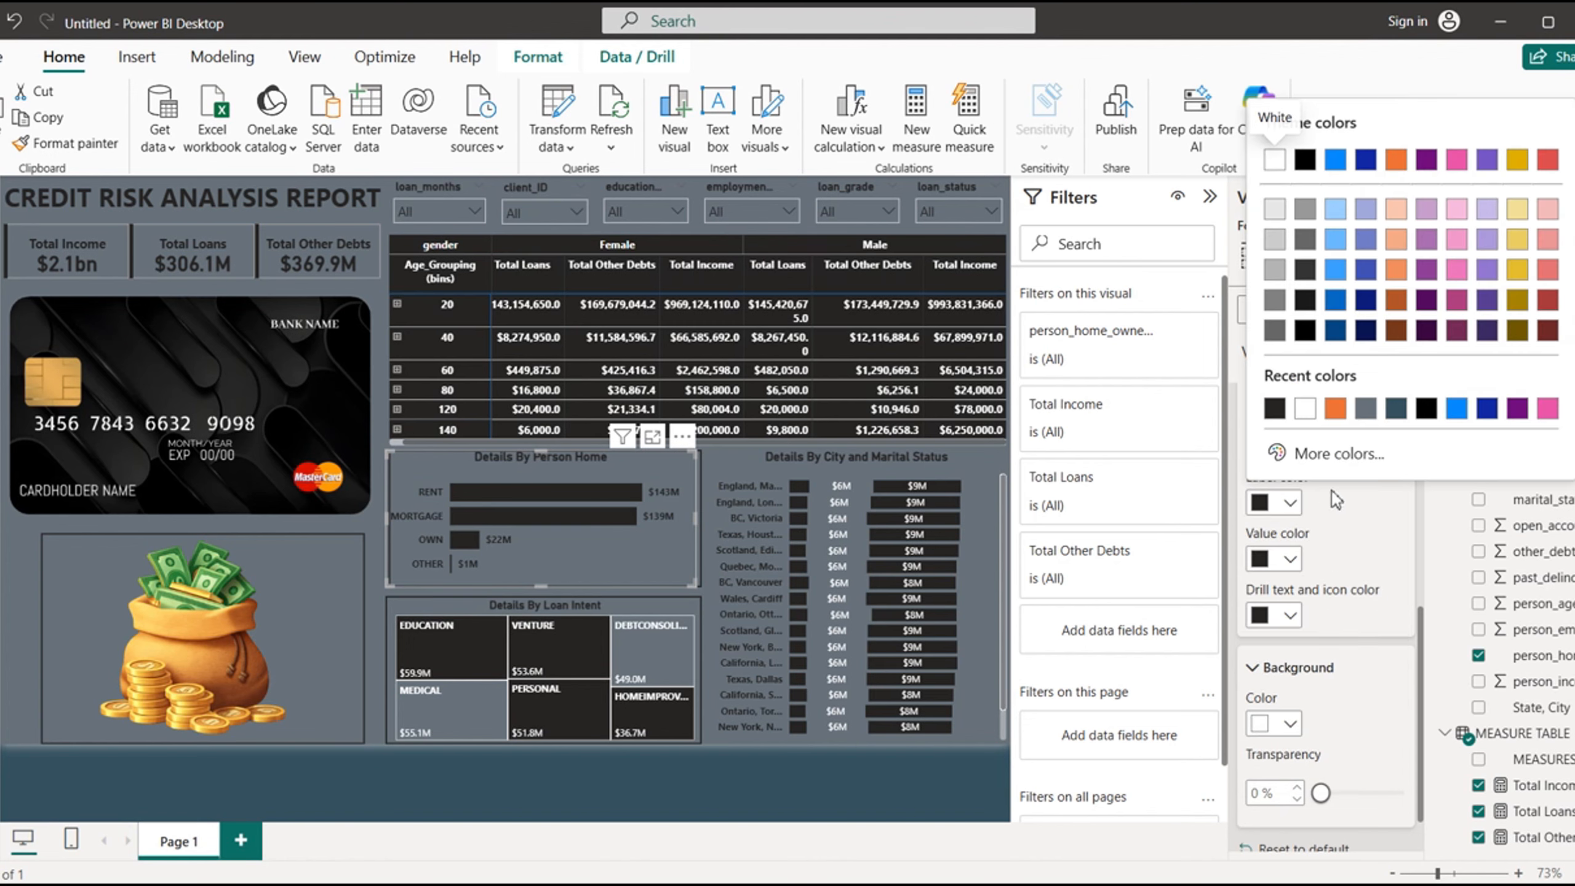
click(1323, 415)
click(1290, 559)
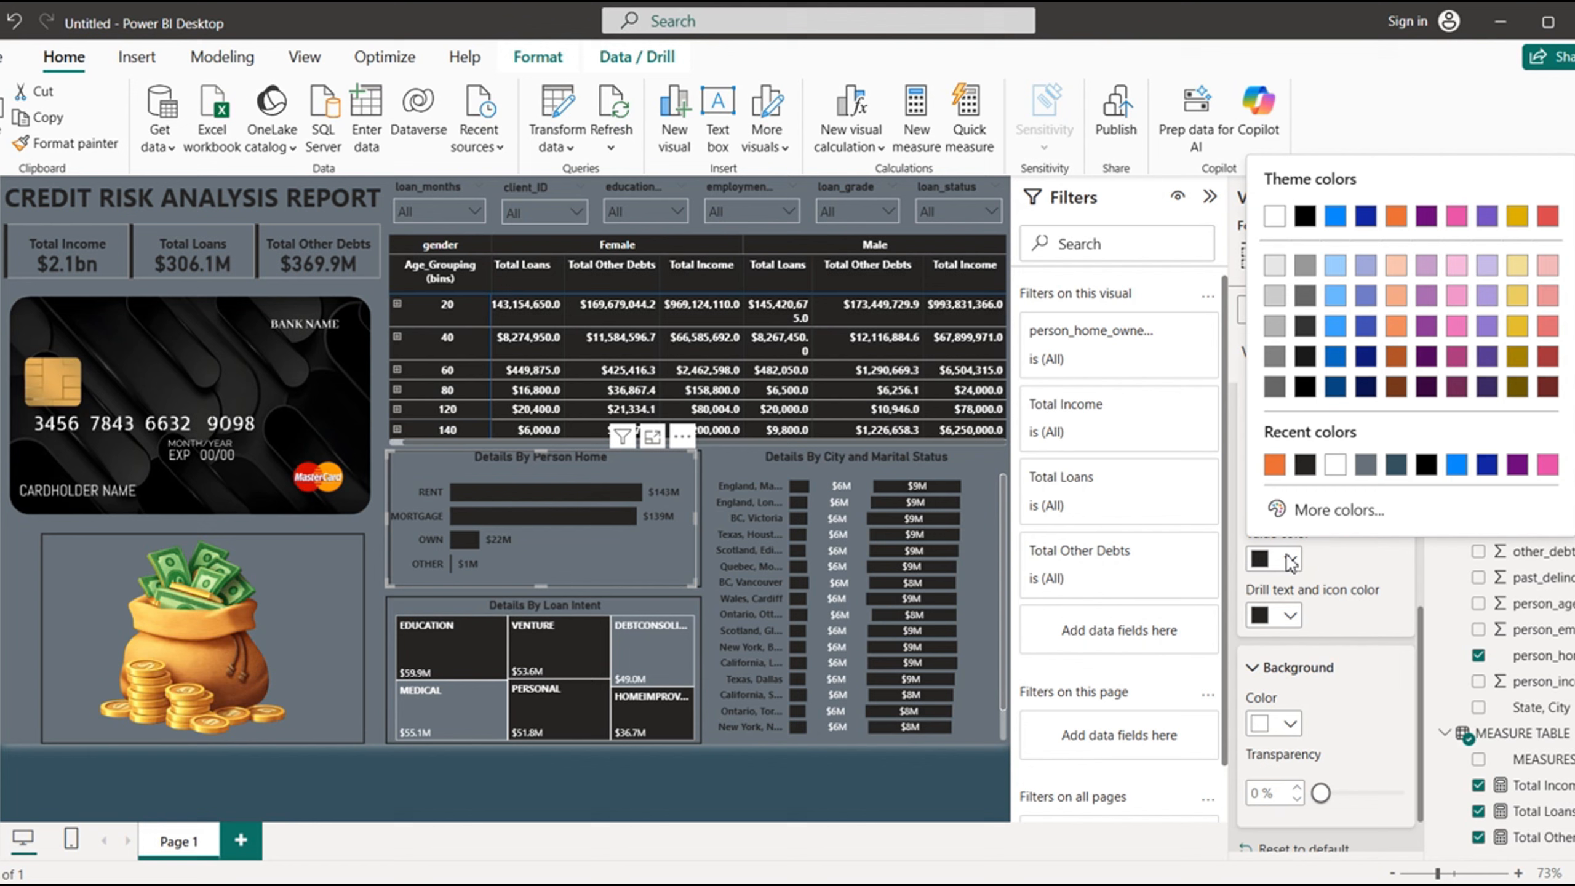
click(1334, 466)
click(1289, 724)
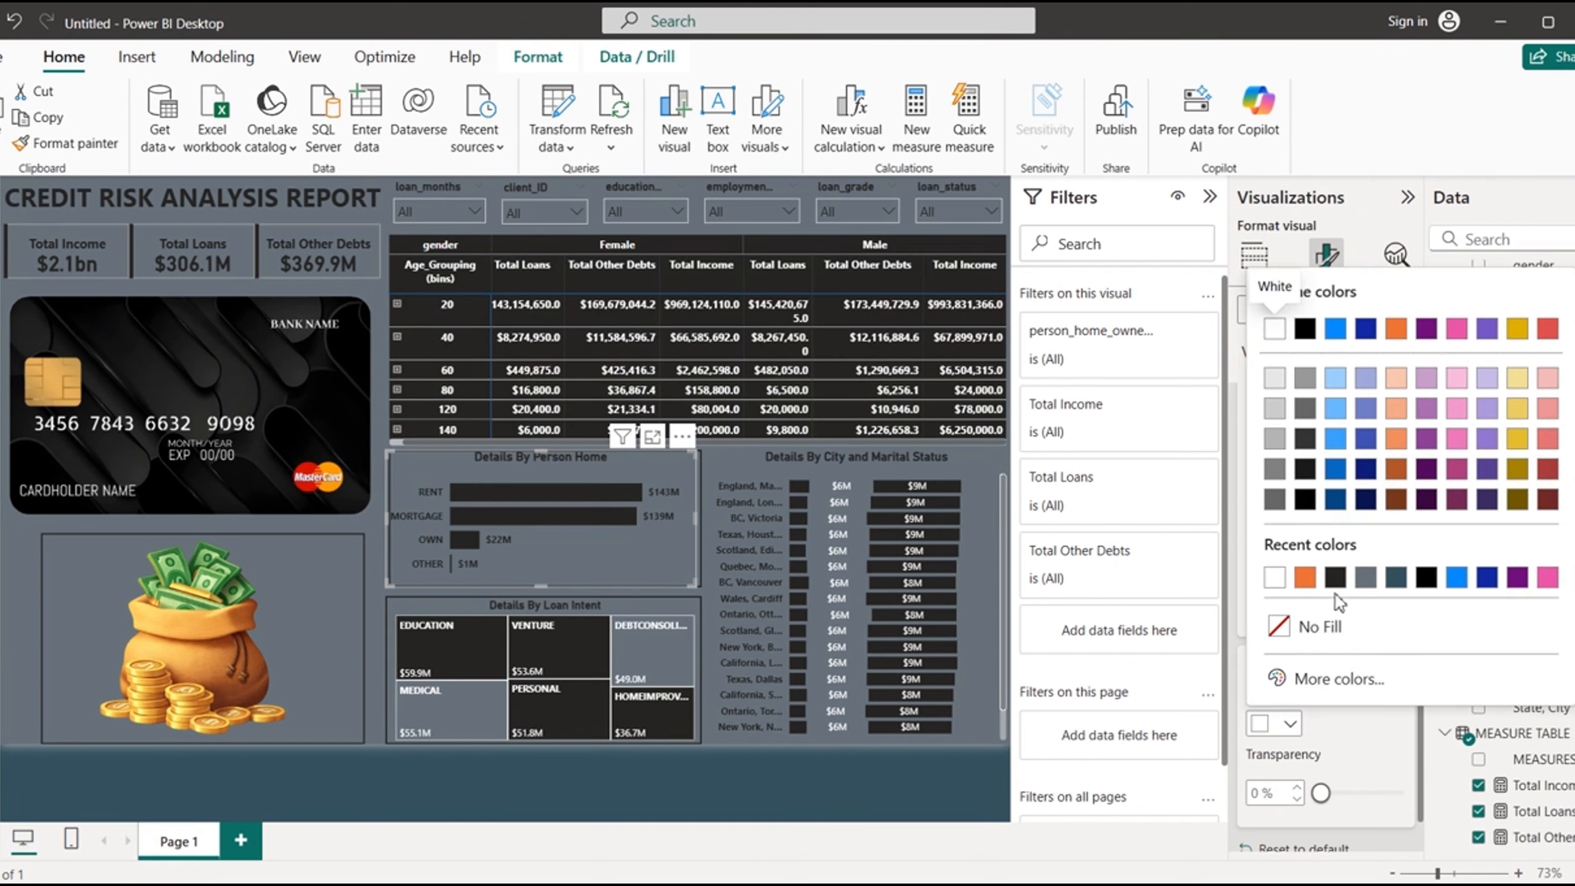
click(1333, 574)
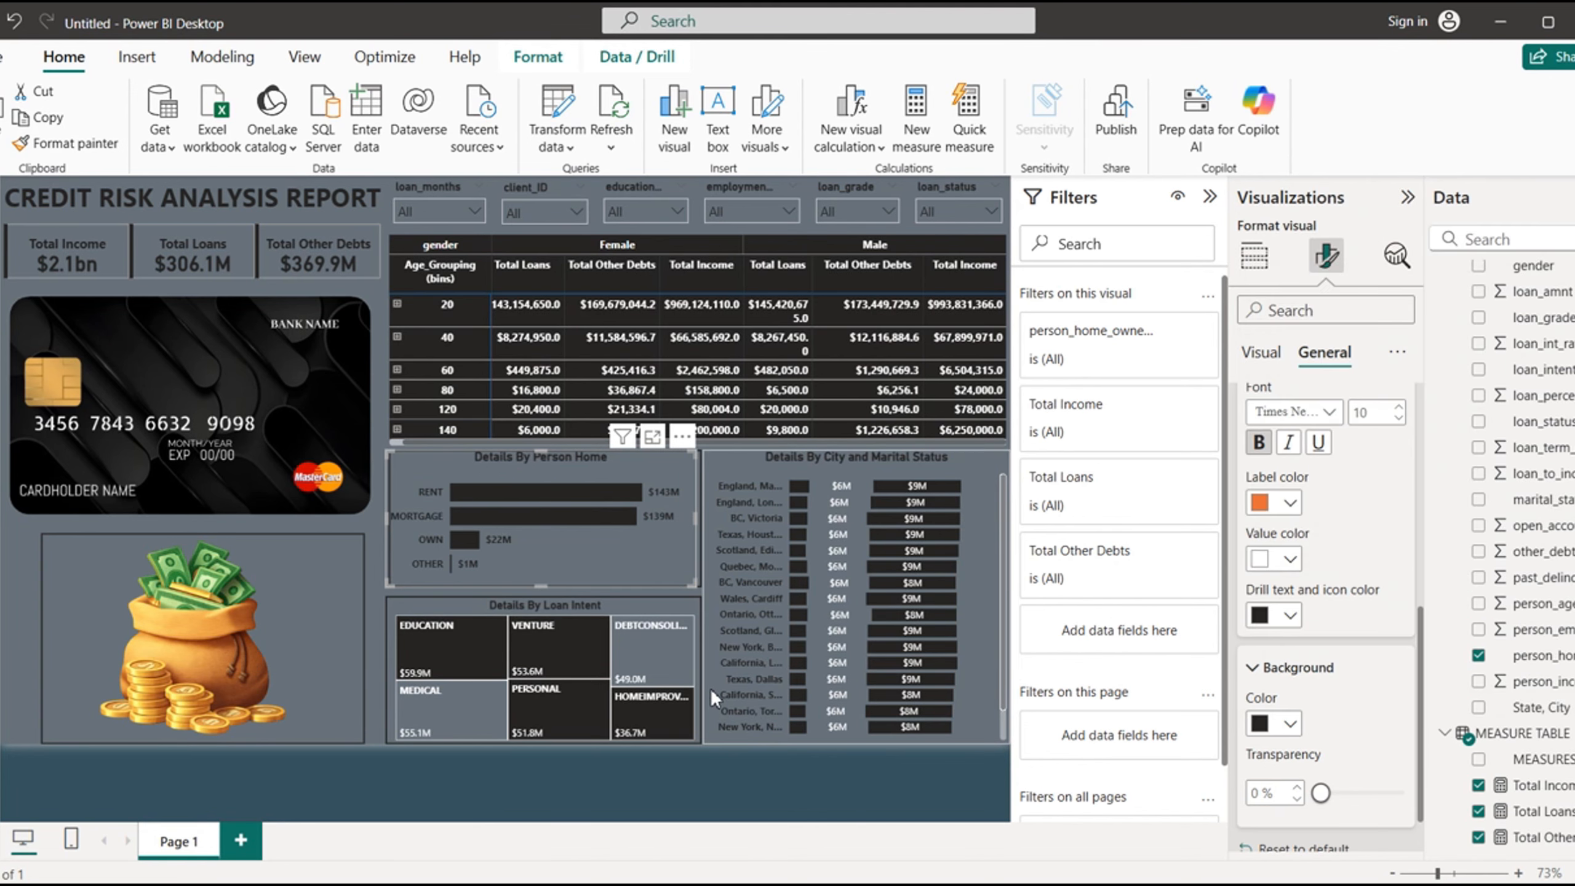
- Set the tooltip text of the "Details By Loan Intent" treemap to bold Times New Roman
click(598, 607)
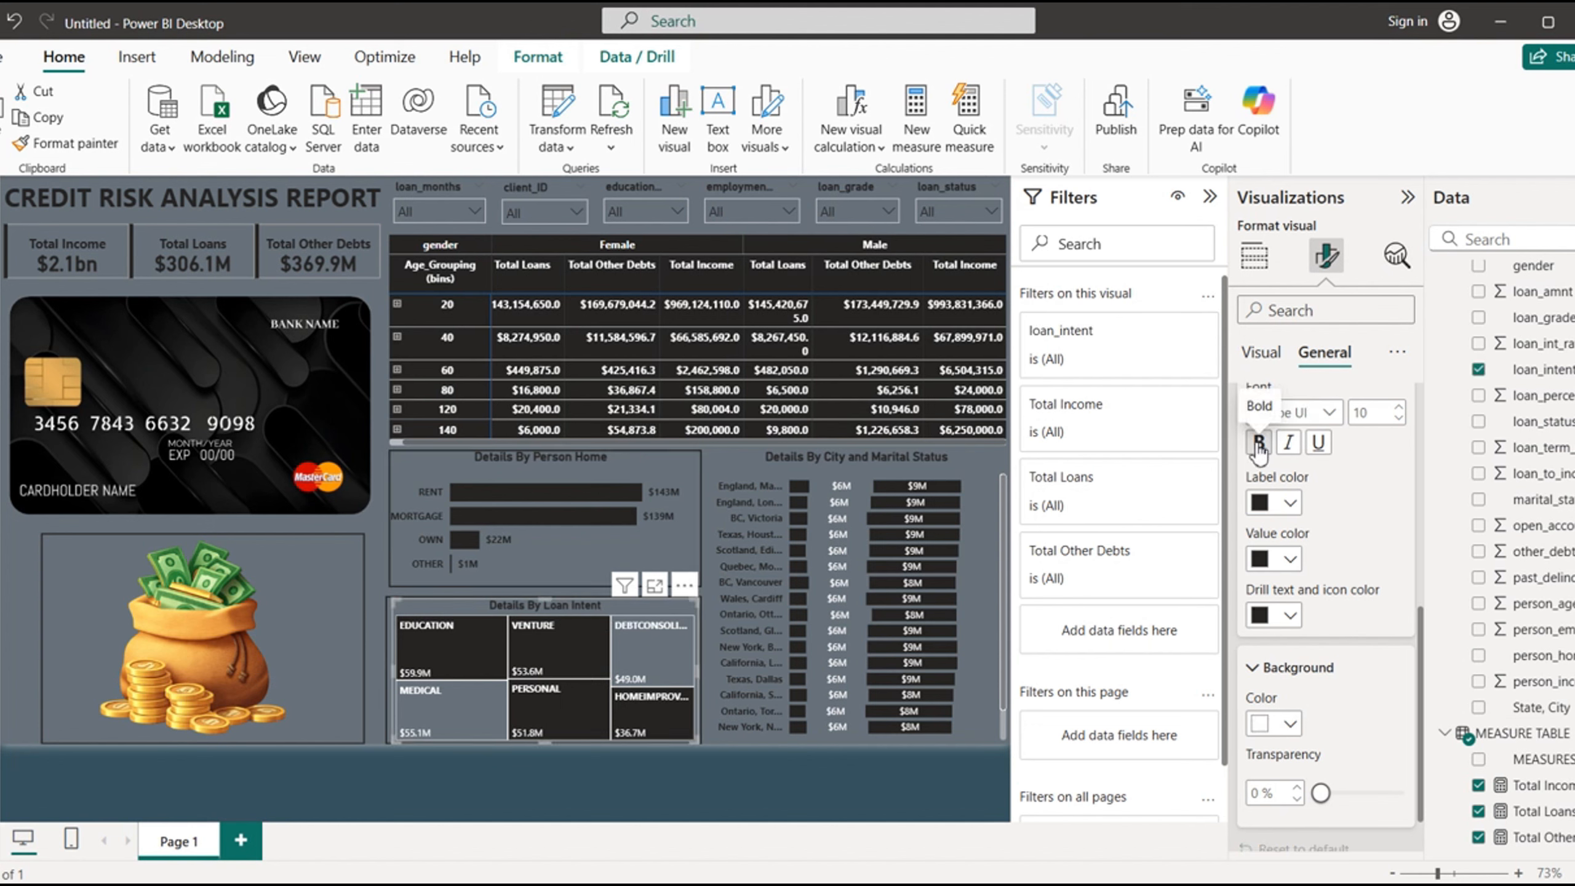
click(1293, 412)
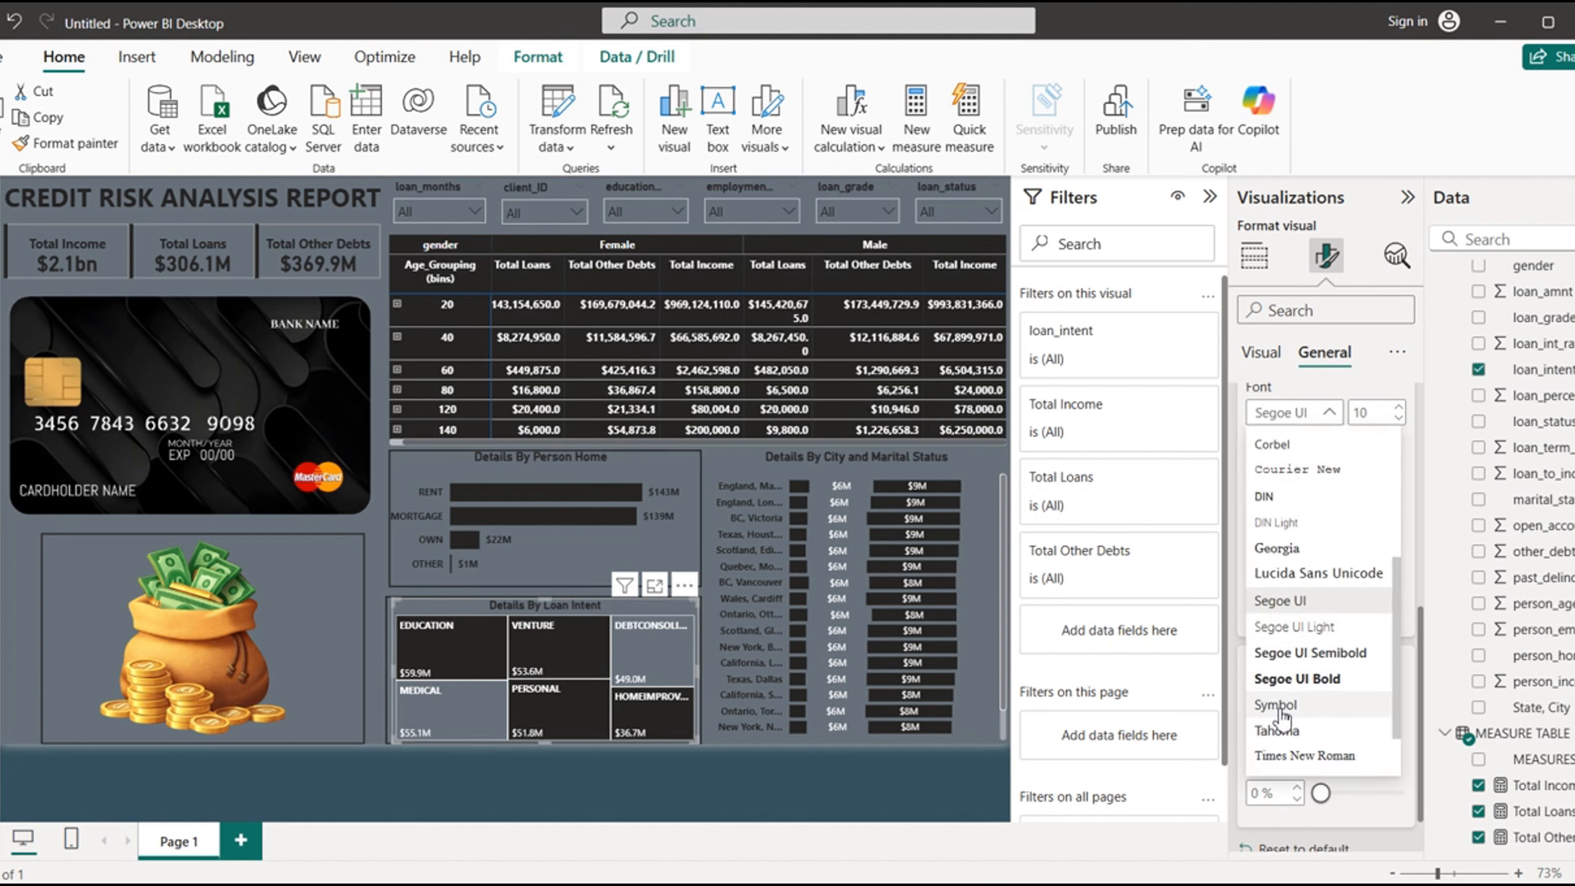
click(1313, 755)
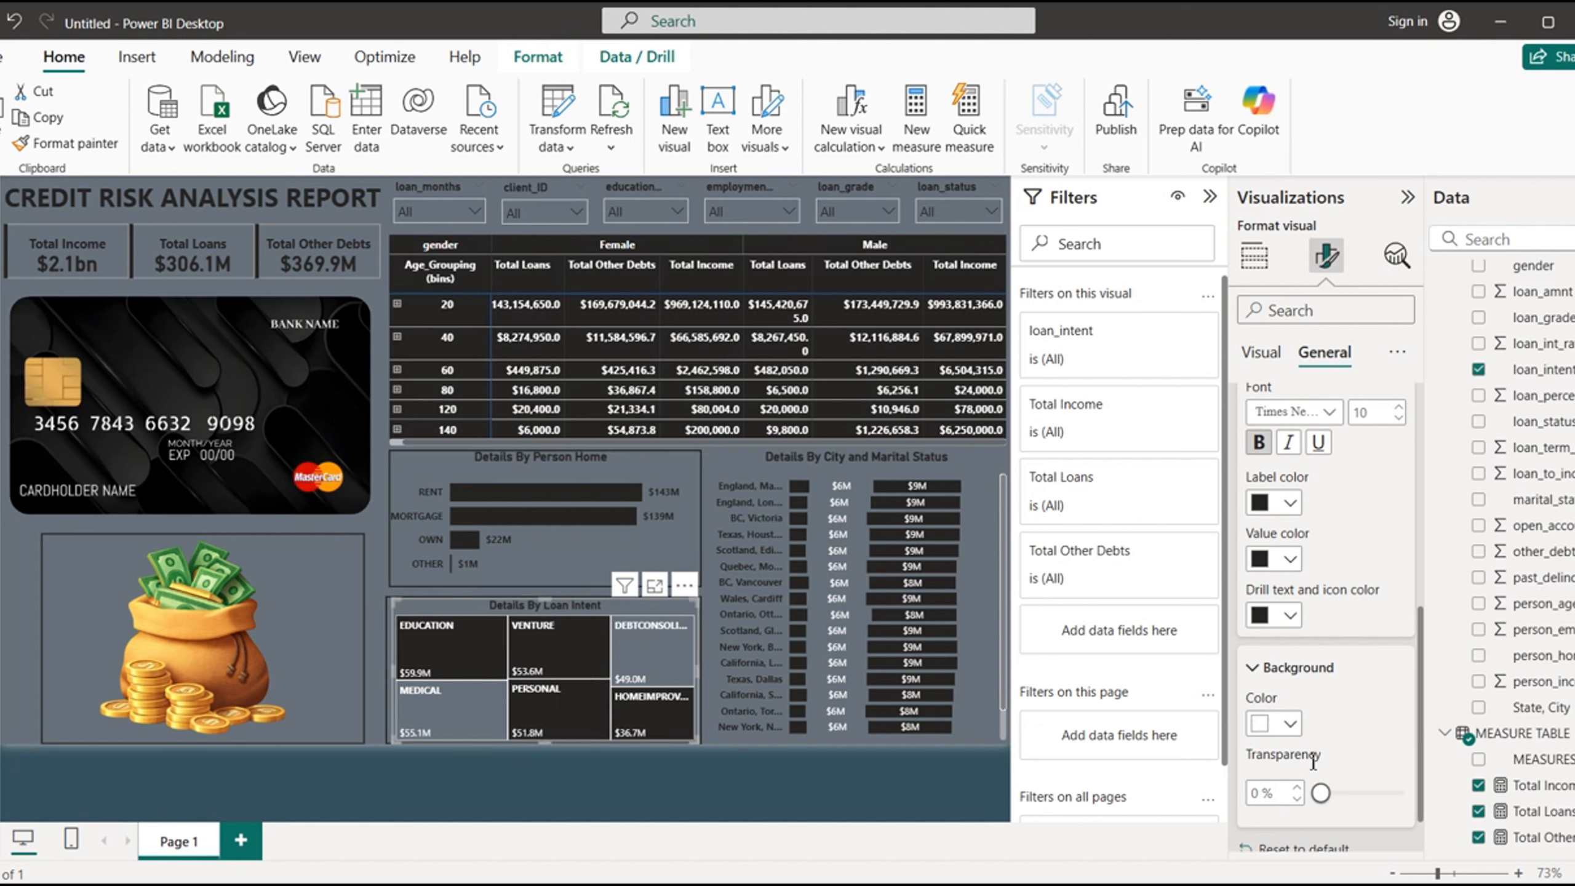
- Color the loan intent treemap's tooltip with orange labels, white values and a near-black background
click(1290, 503)
click(1338, 413)
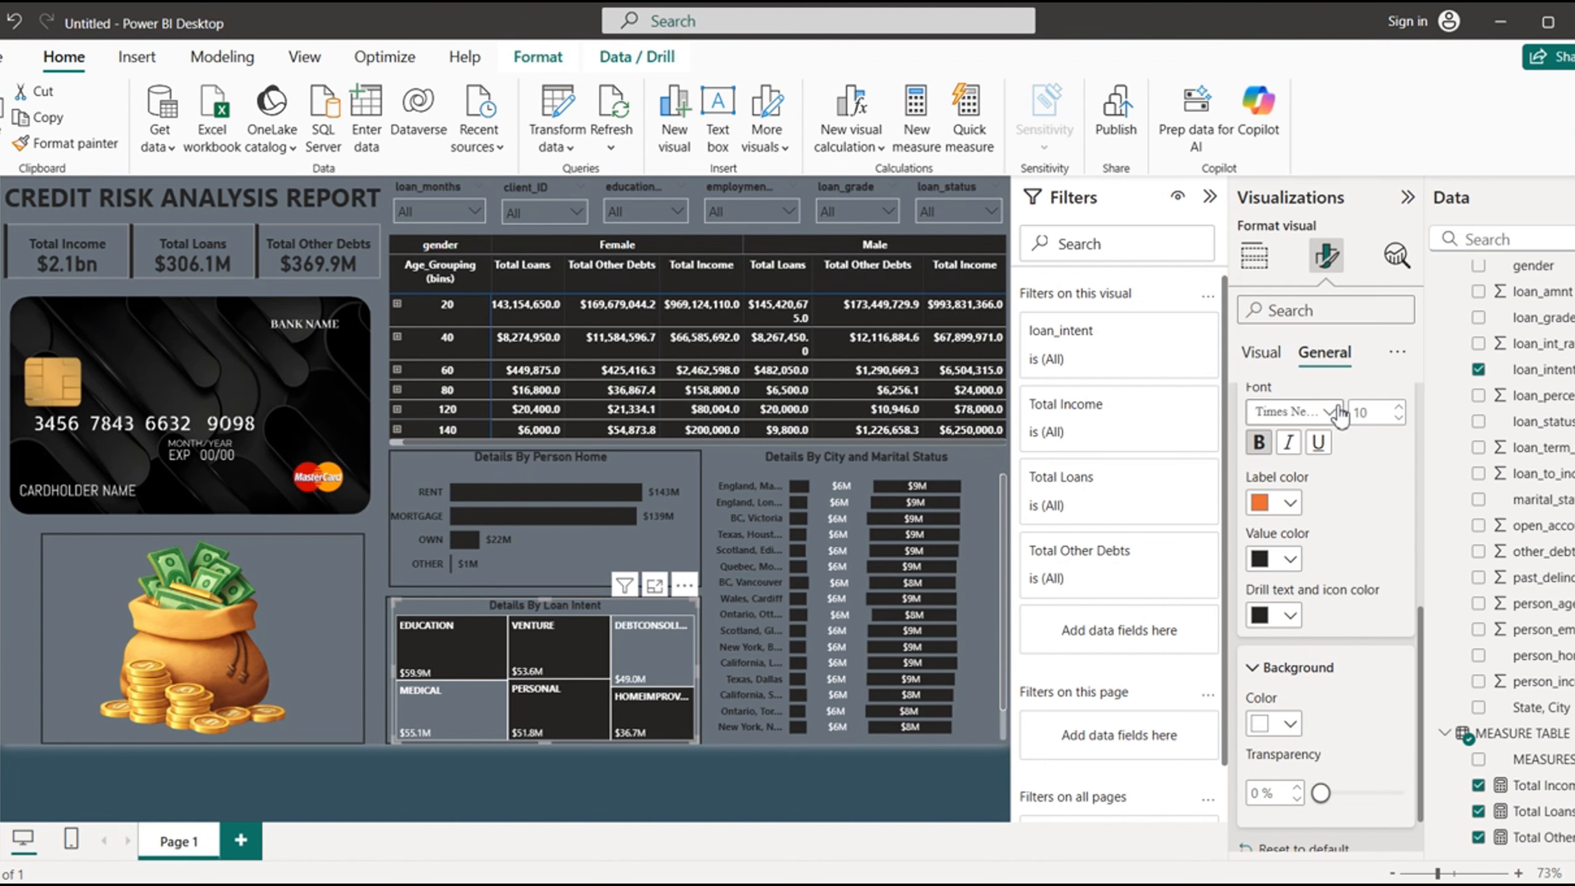
click(1289, 559)
click(1336, 465)
click(1289, 723)
click(1336, 578)
- Deselect the treemap and check the tooltips of the loan intent treemap and the city bar chart
click(808, 790)
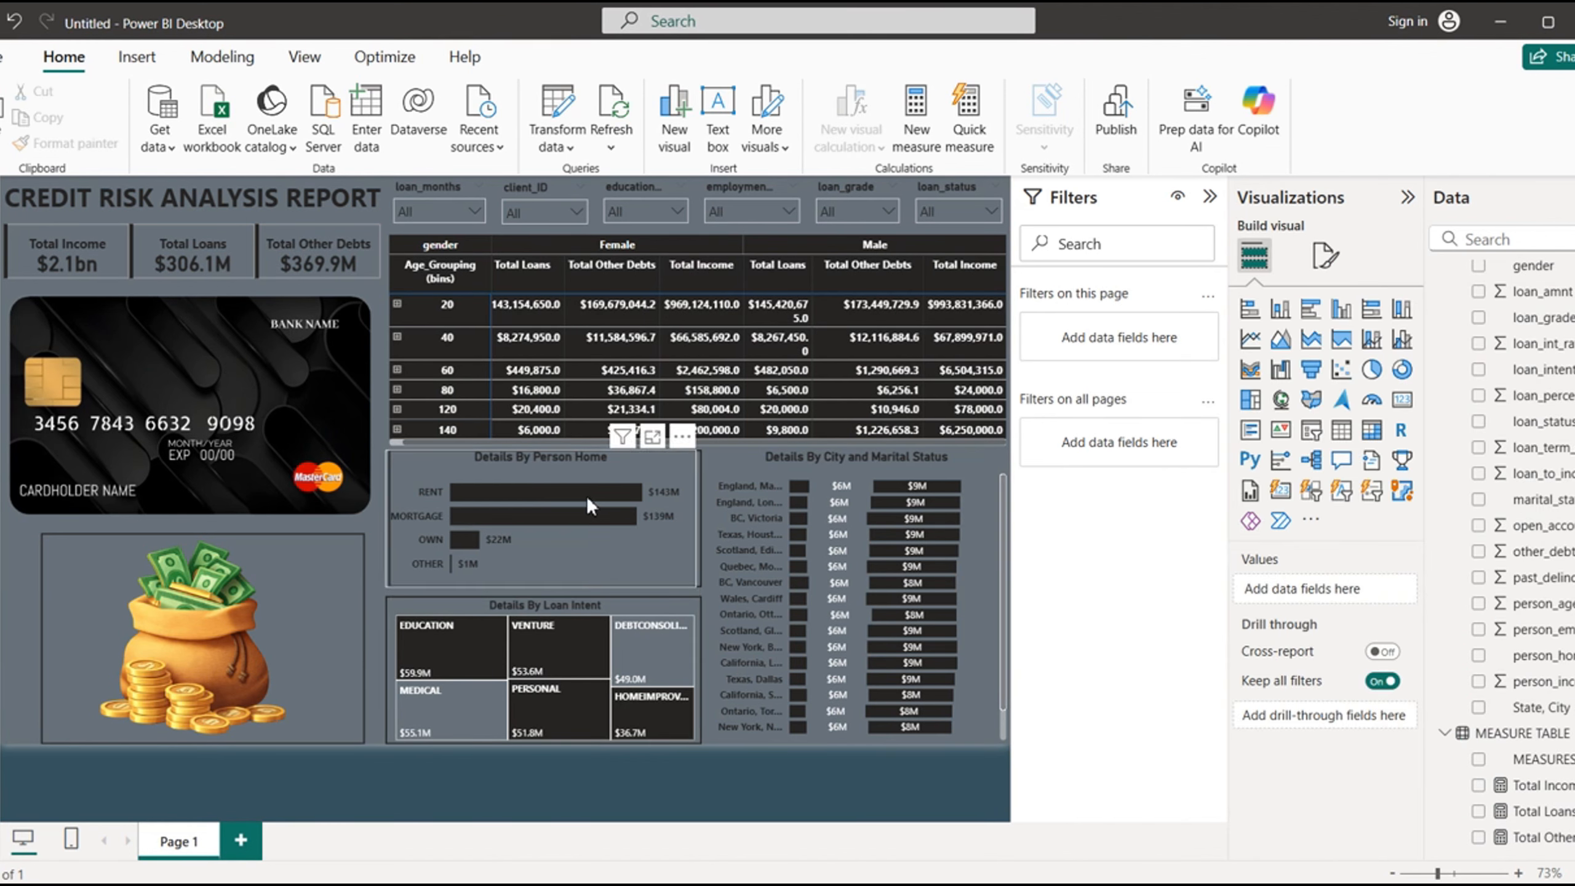
mouse_move(569, 623)
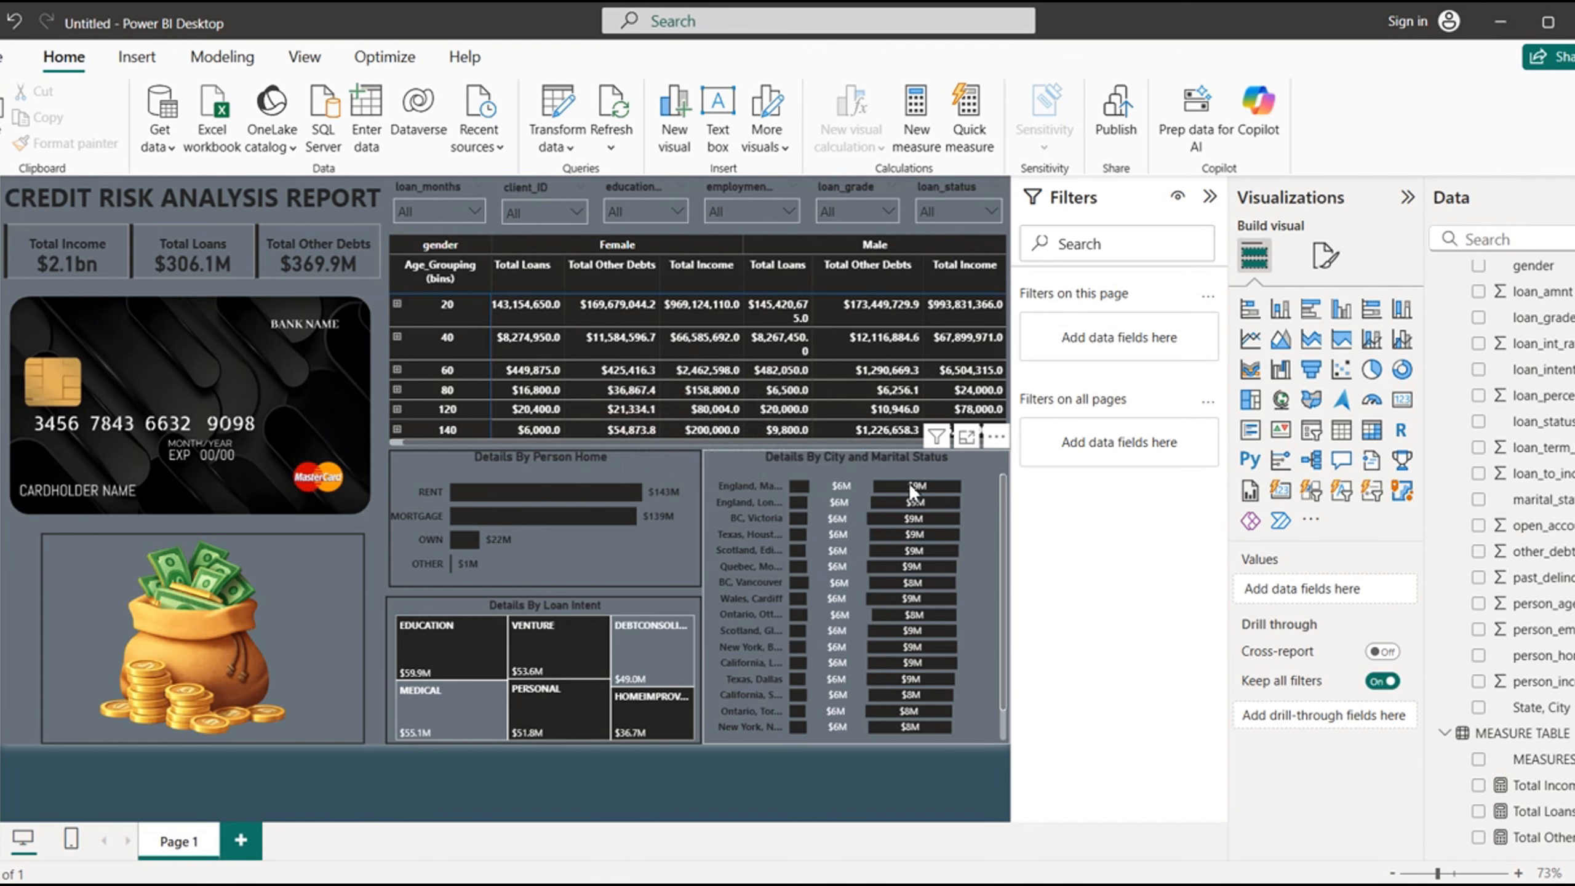
mouse_move(909, 486)
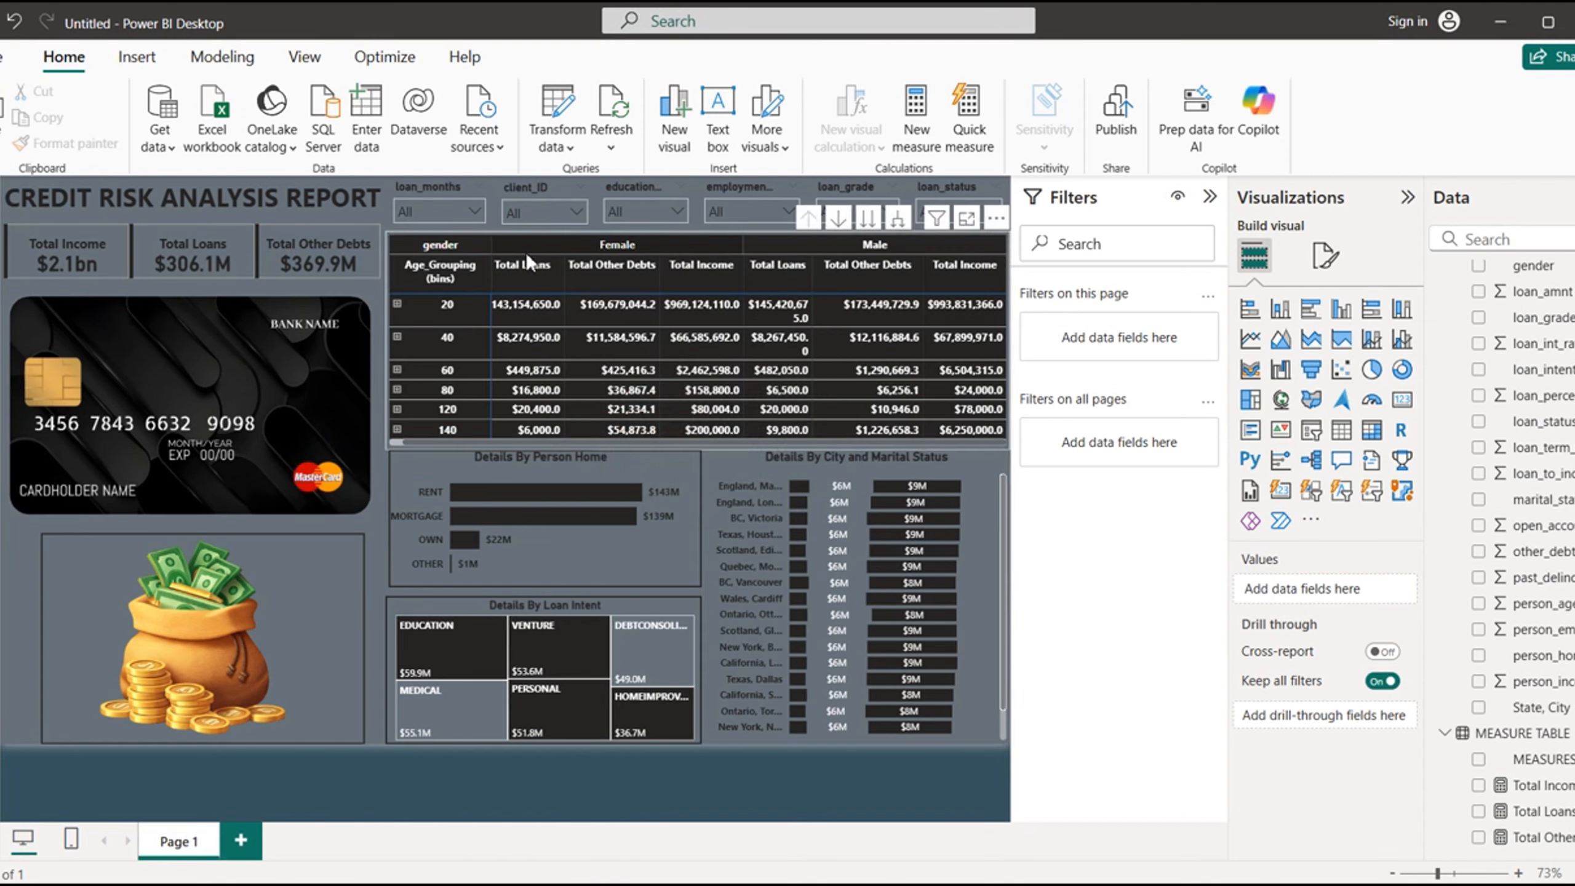